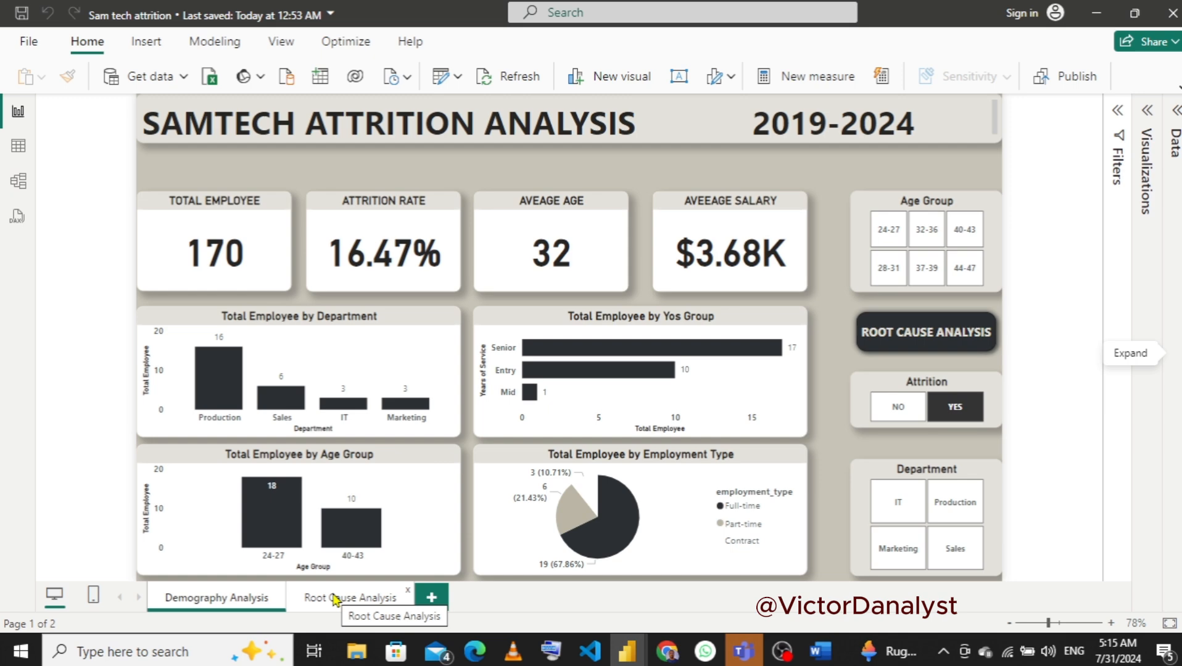
- Switch to the PROBLEM STATEMENT document in Word and read its problem statement and objectives
mouse_move(820, 656)
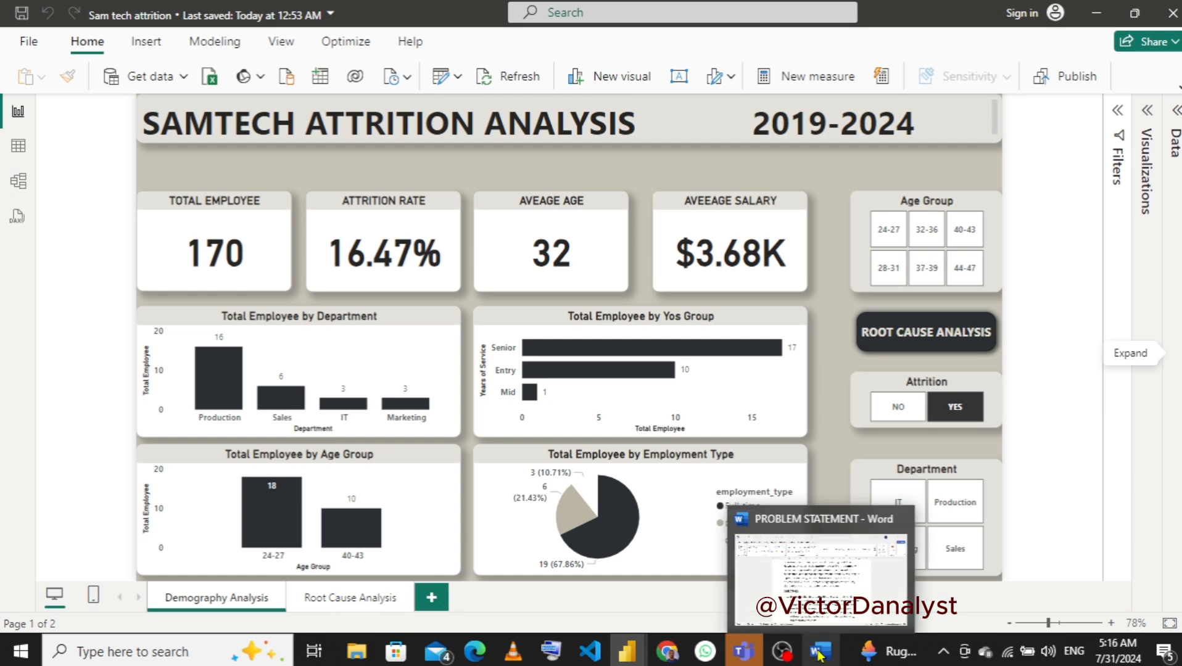
click(831, 575)
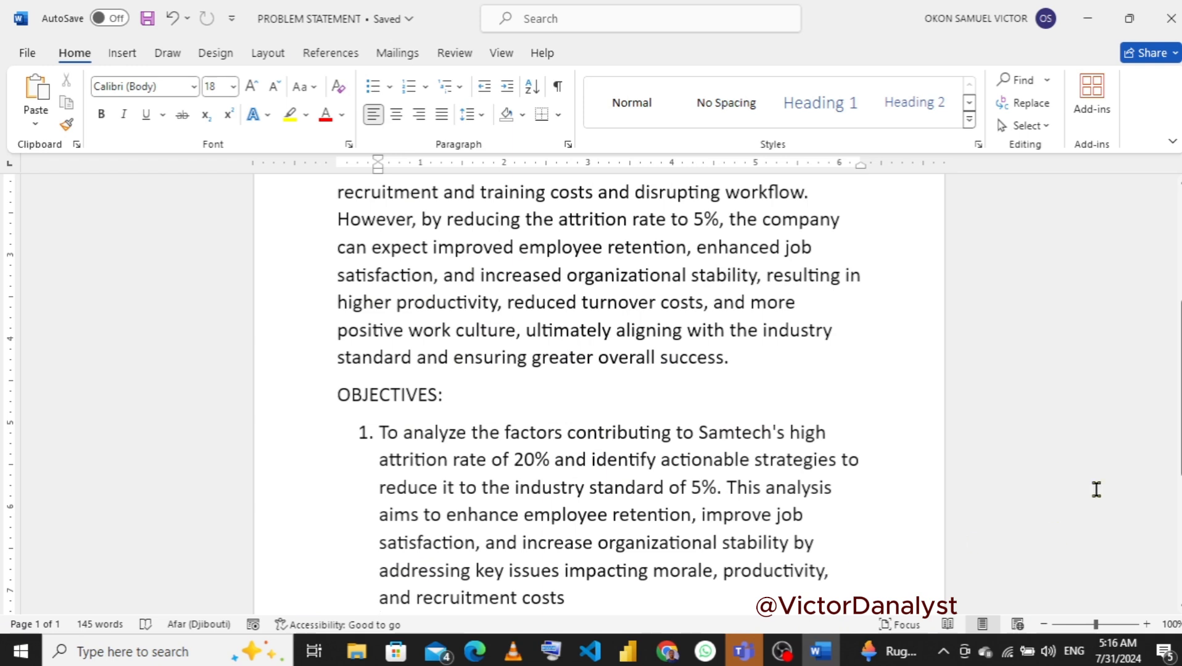
drag(1178, 422, 1179, 337)
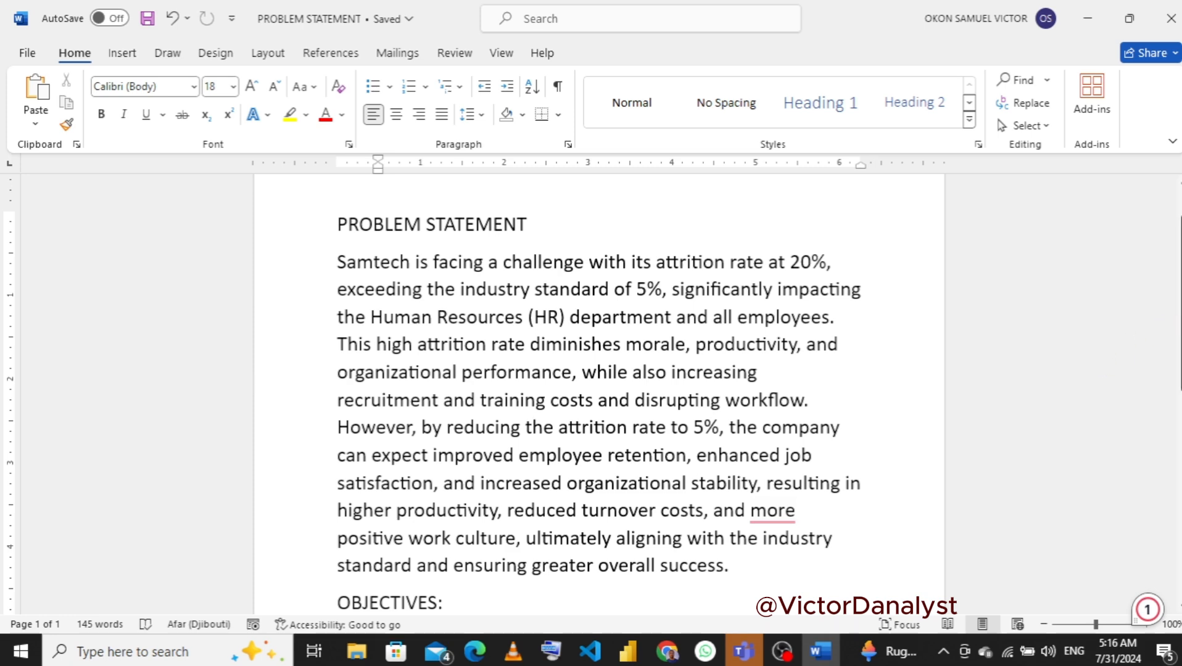
scroll(1180, 422, down, 3)
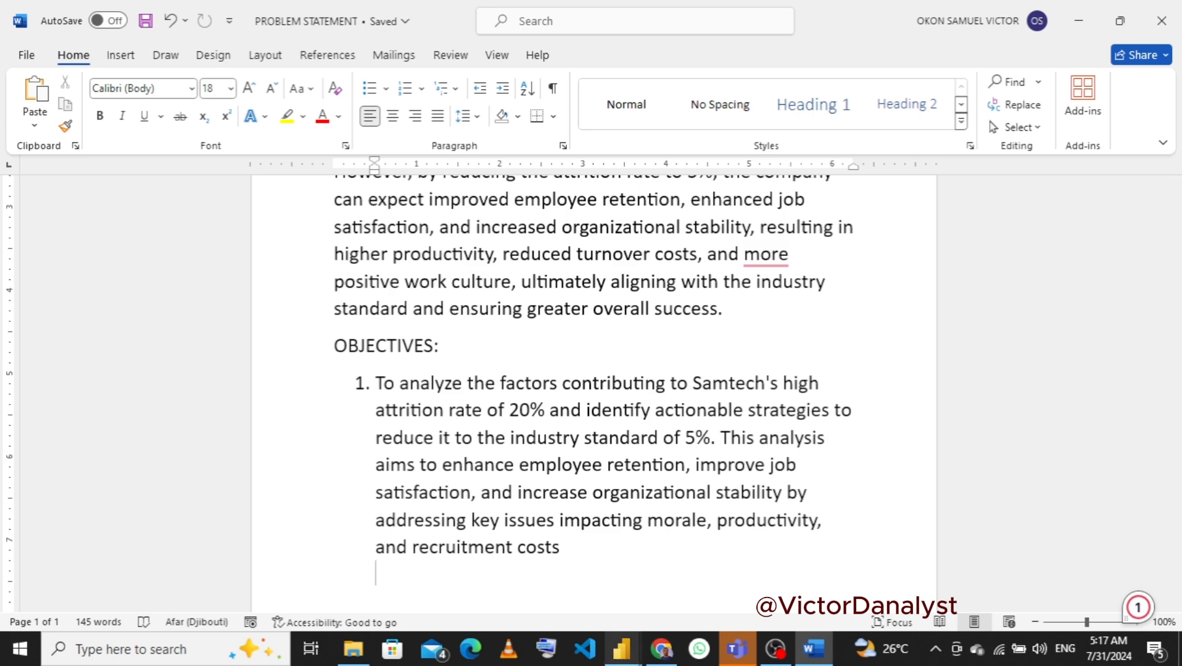
- Return to the Sam tech attrition report in Power BI, and switch to the blank Untitled report
click(688, 567)
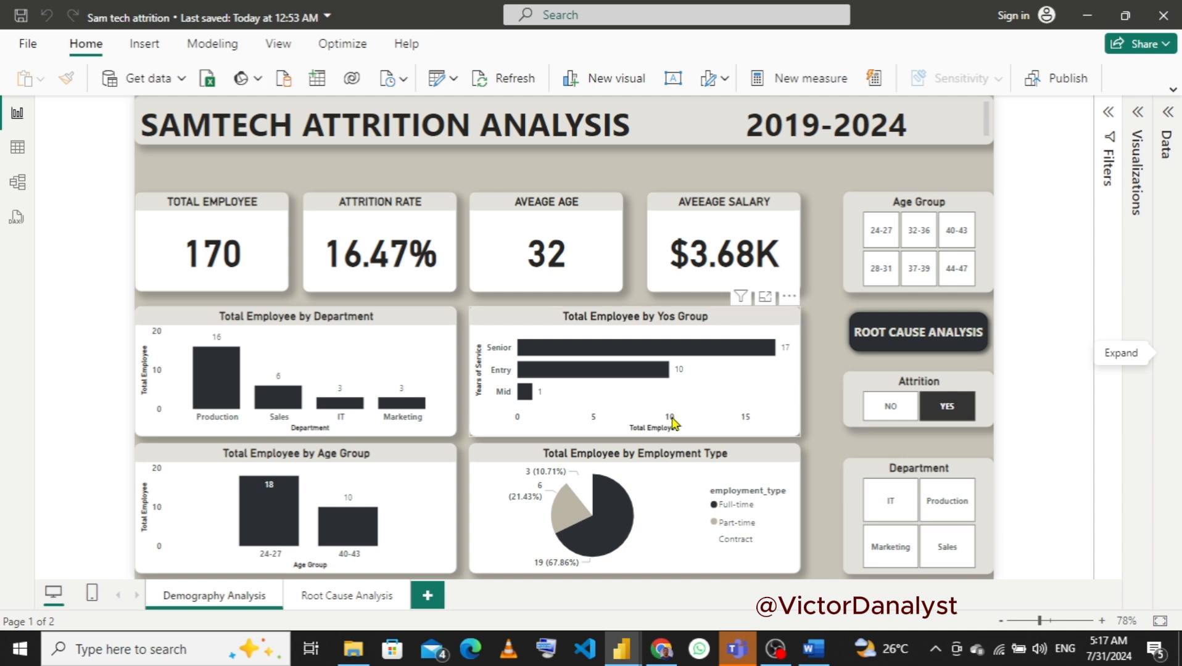
mouse_move(626, 654)
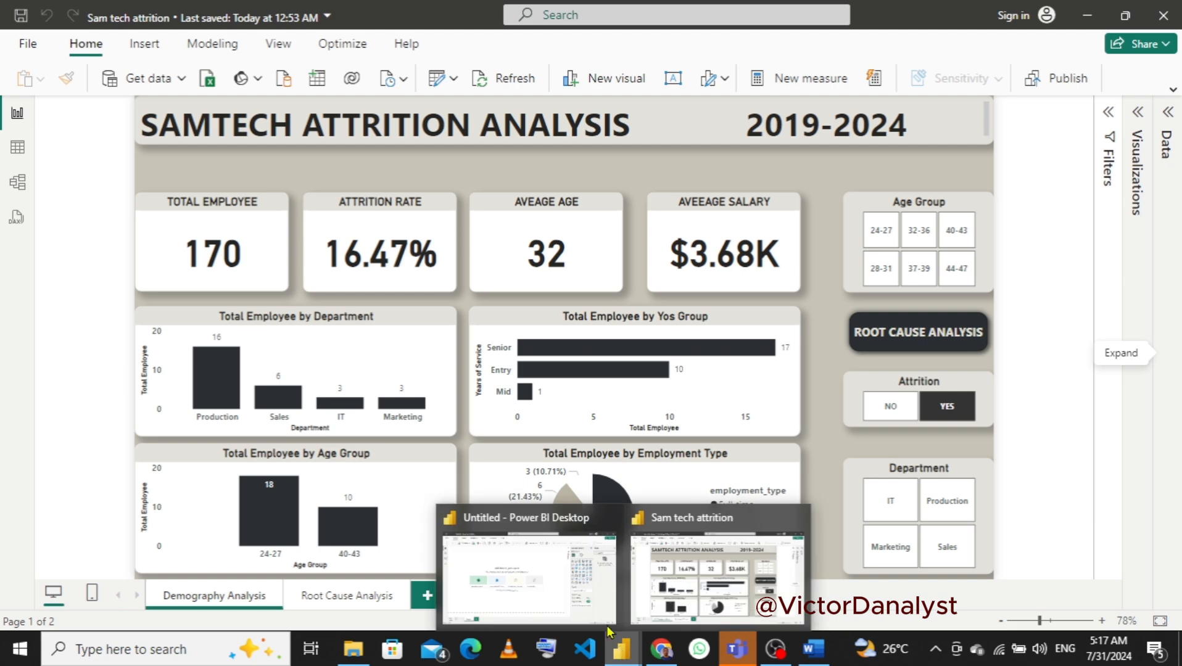
click(530, 570)
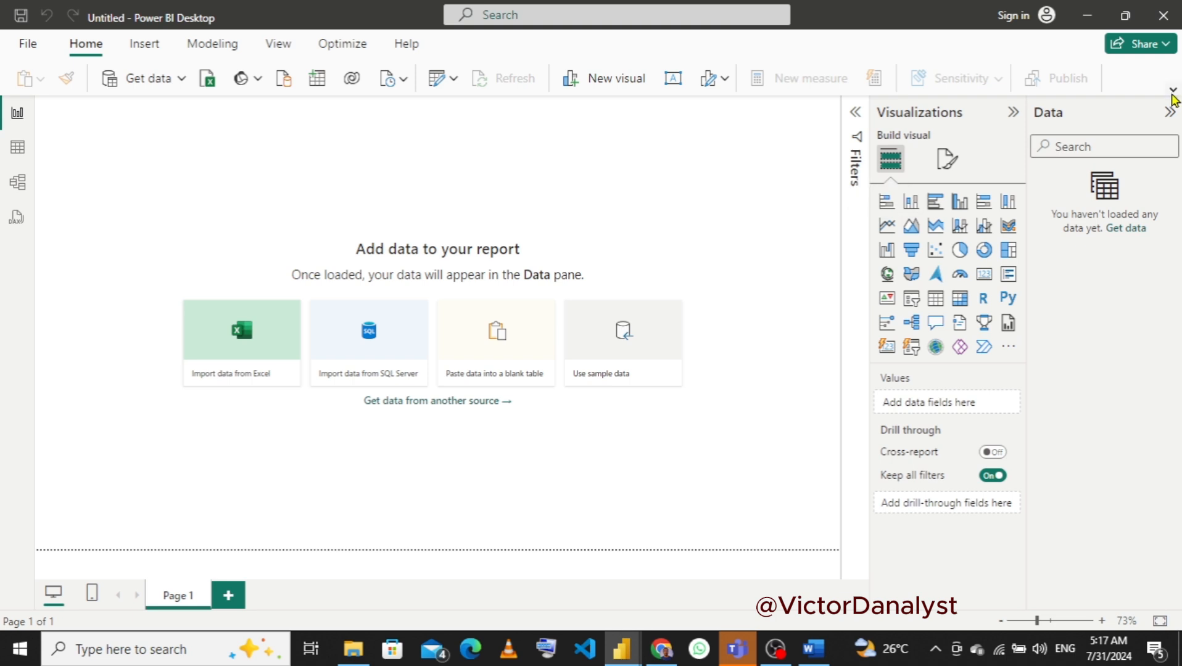
- Collapse and re-expand the Data pane twice
click(1166, 116)
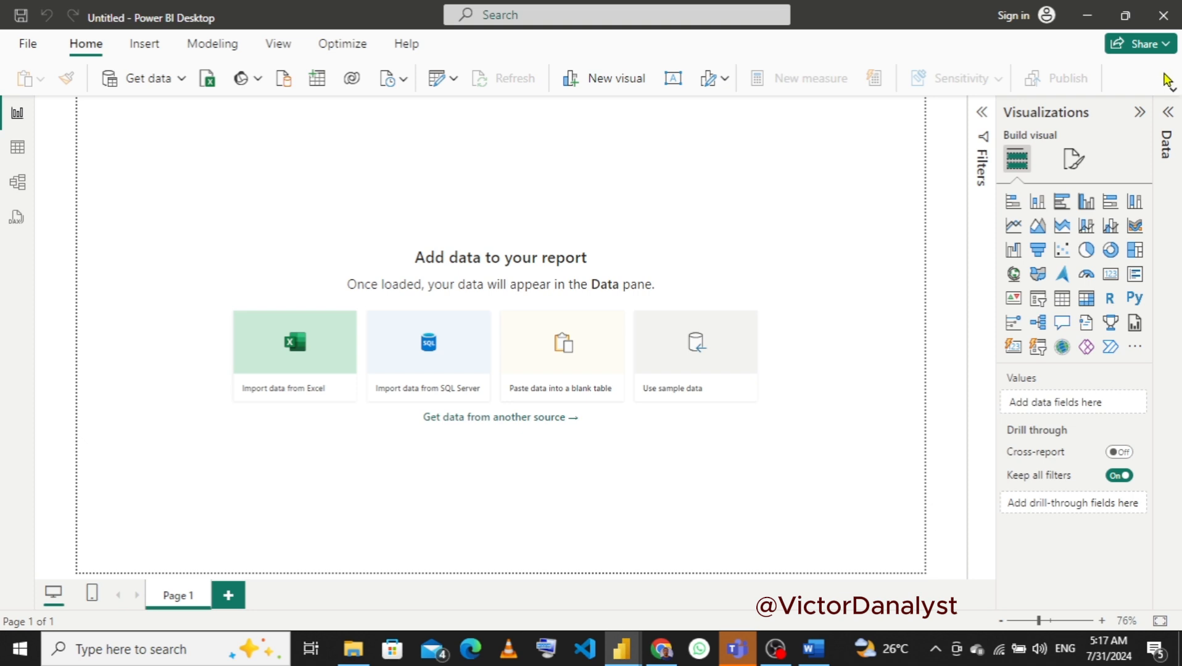
click(1169, 118)
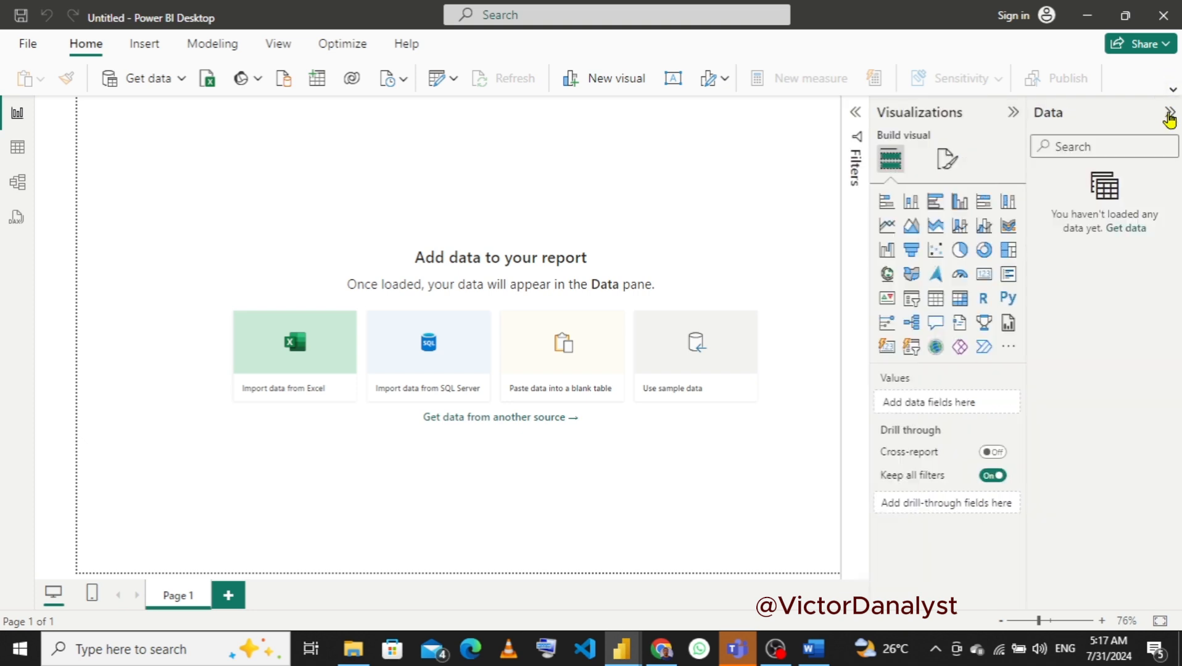
click(1169, 116)
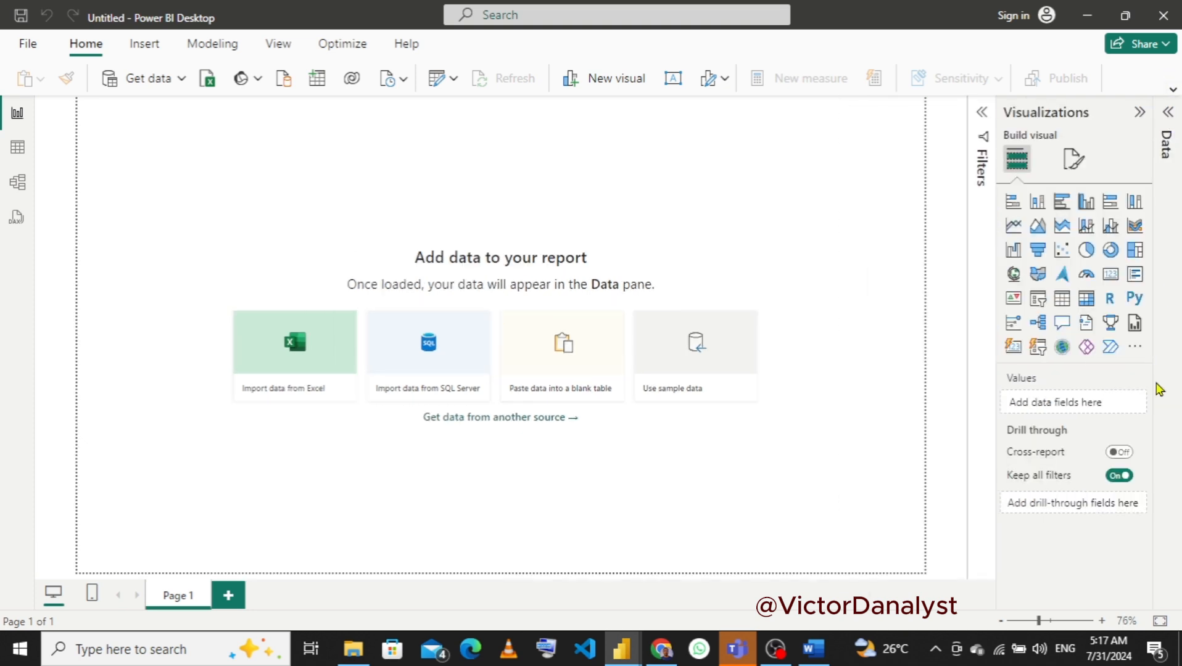
click(1172, 131)
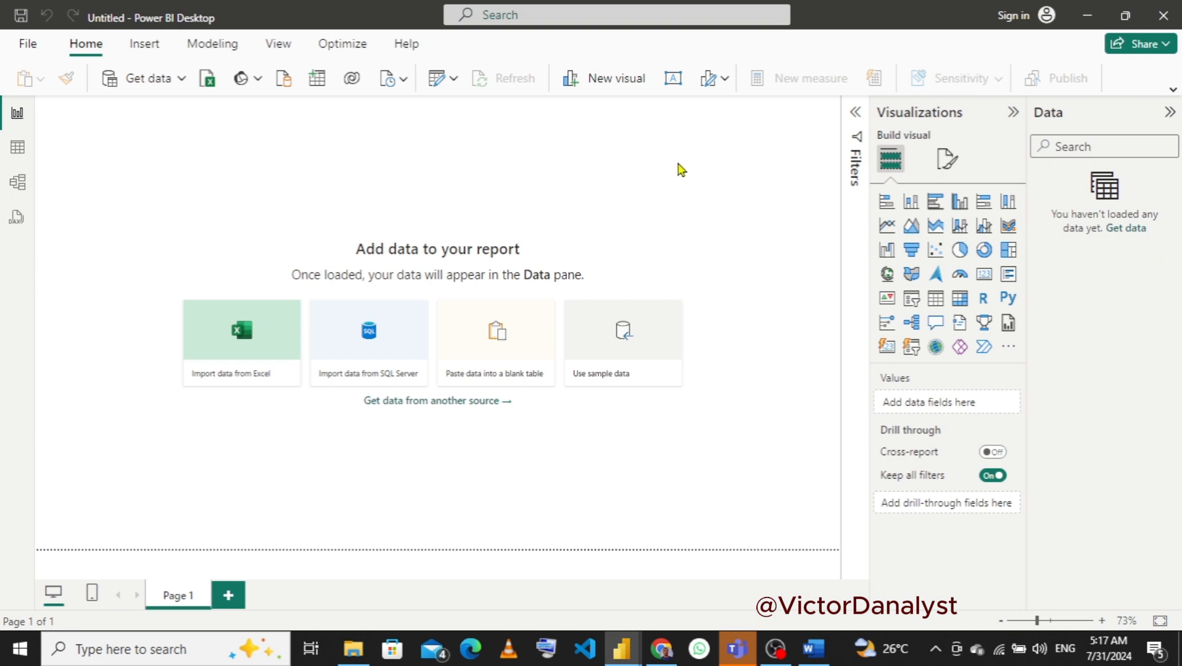
- Import Sheet1 from the Excel workbook "attrition new" and open it in Power Query Editor for transformation
click(182, 83)
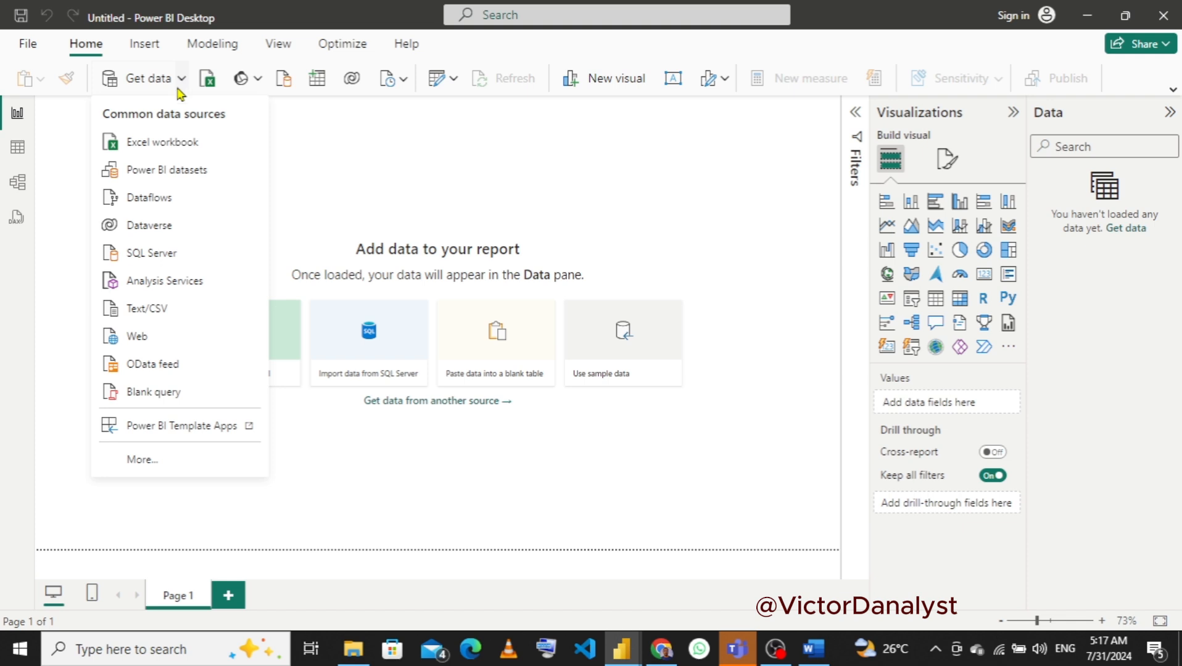
click(144, 148)
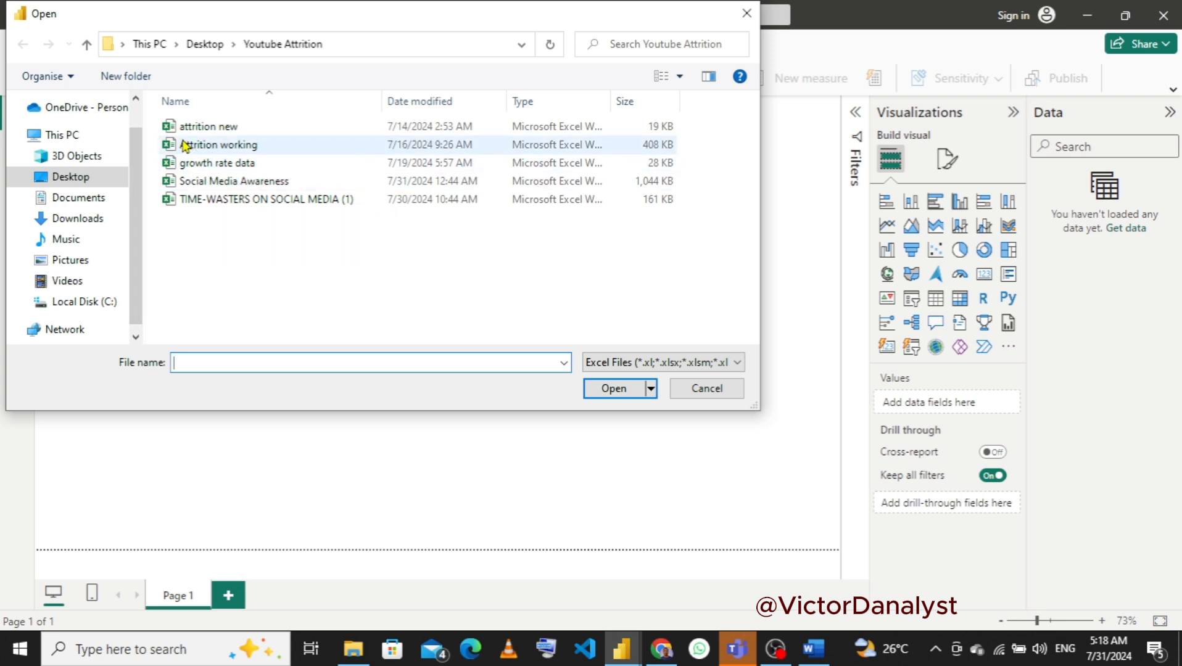
click(210, 128)
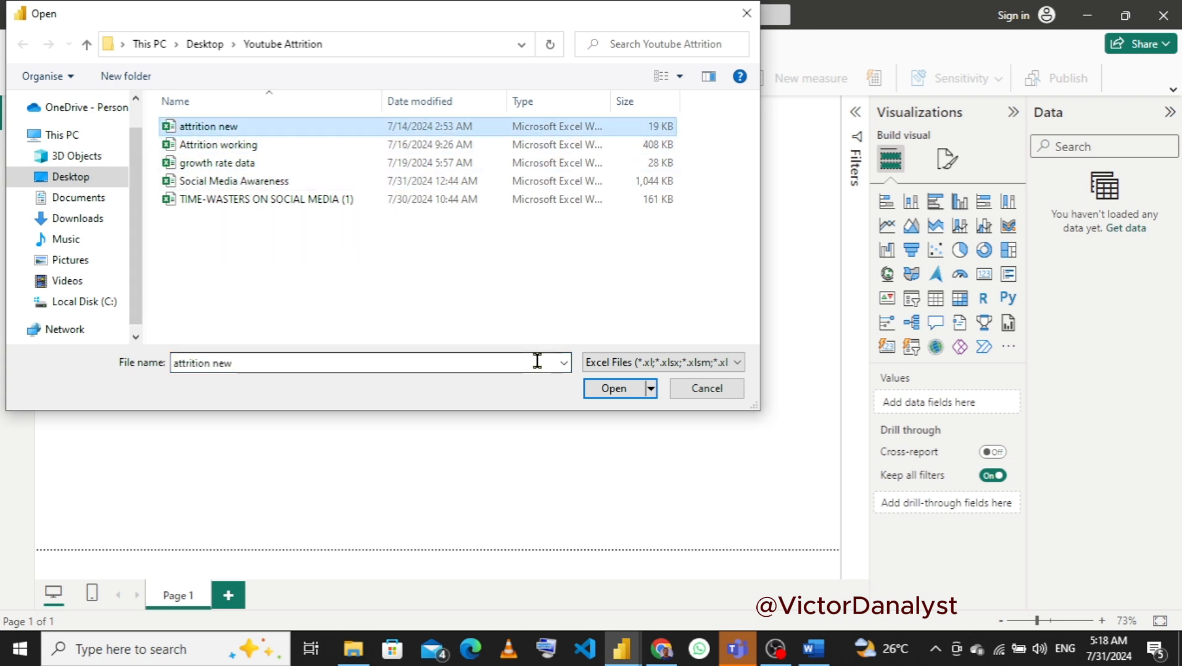
click(618, 394)
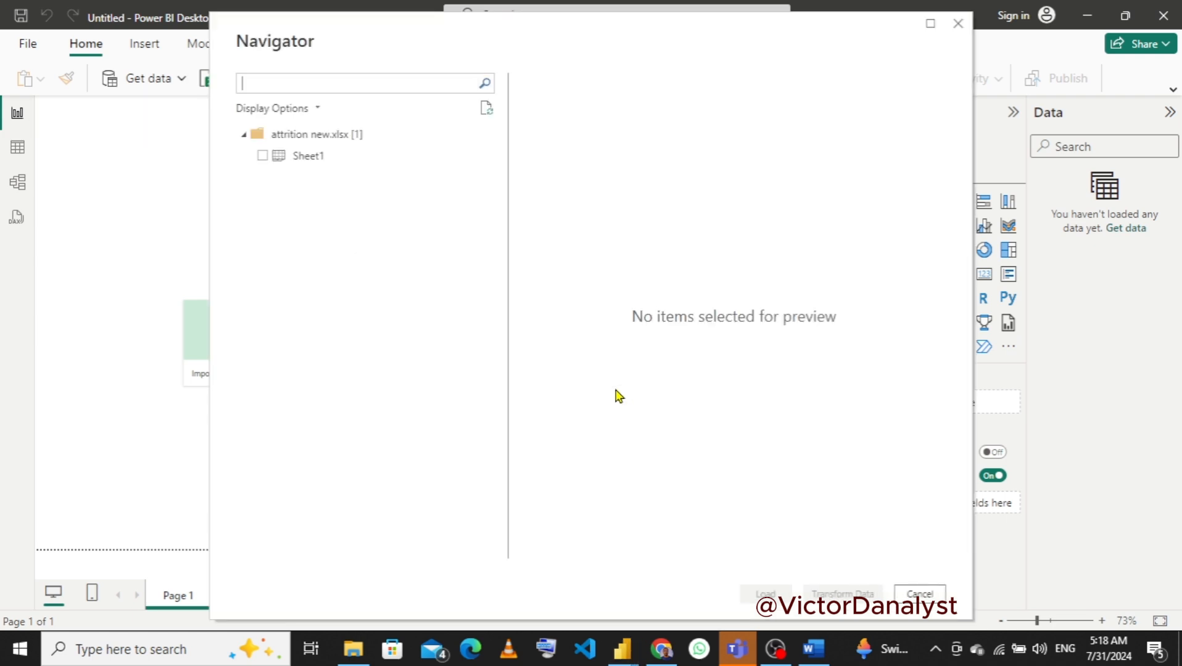
click(262, 156)
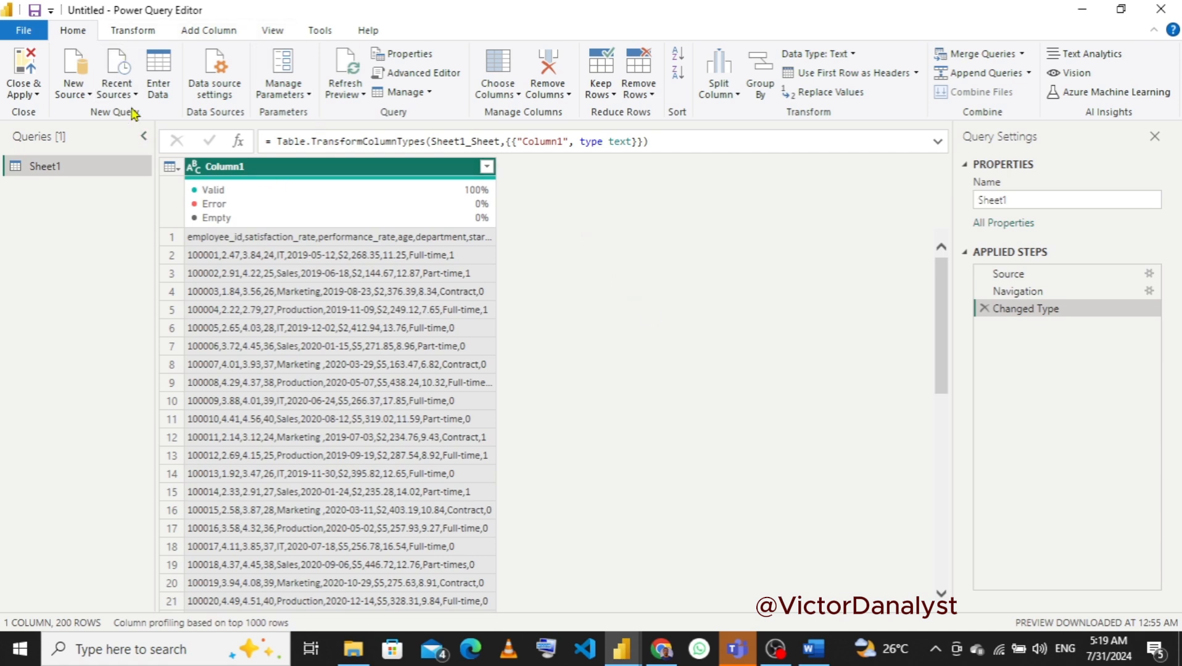
- Split Column1 by the comma delimiter at the left-most delimiter to separate the employee_id values
click(124, 39)
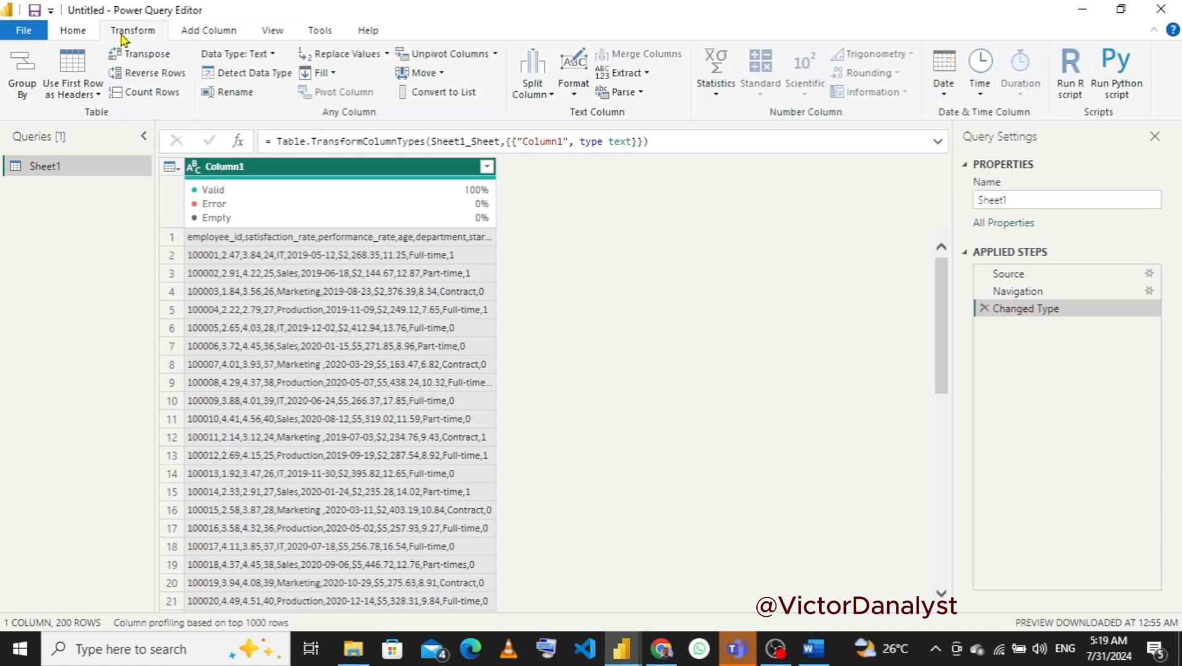
click(72, 36)
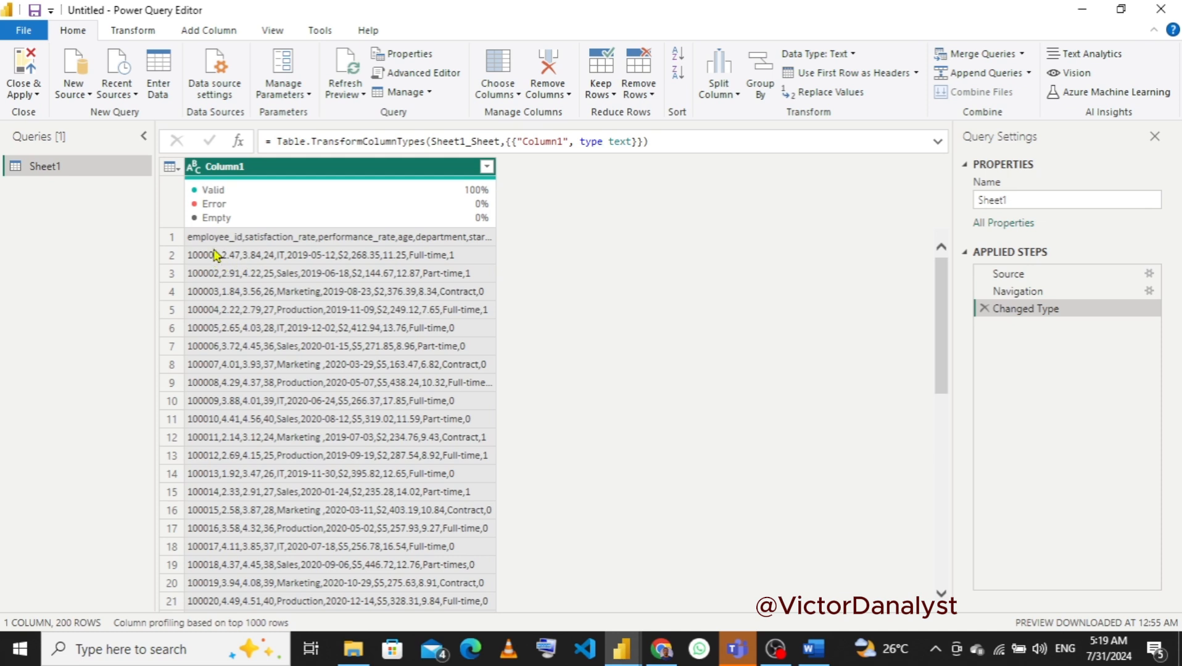
right_click(292, 177)
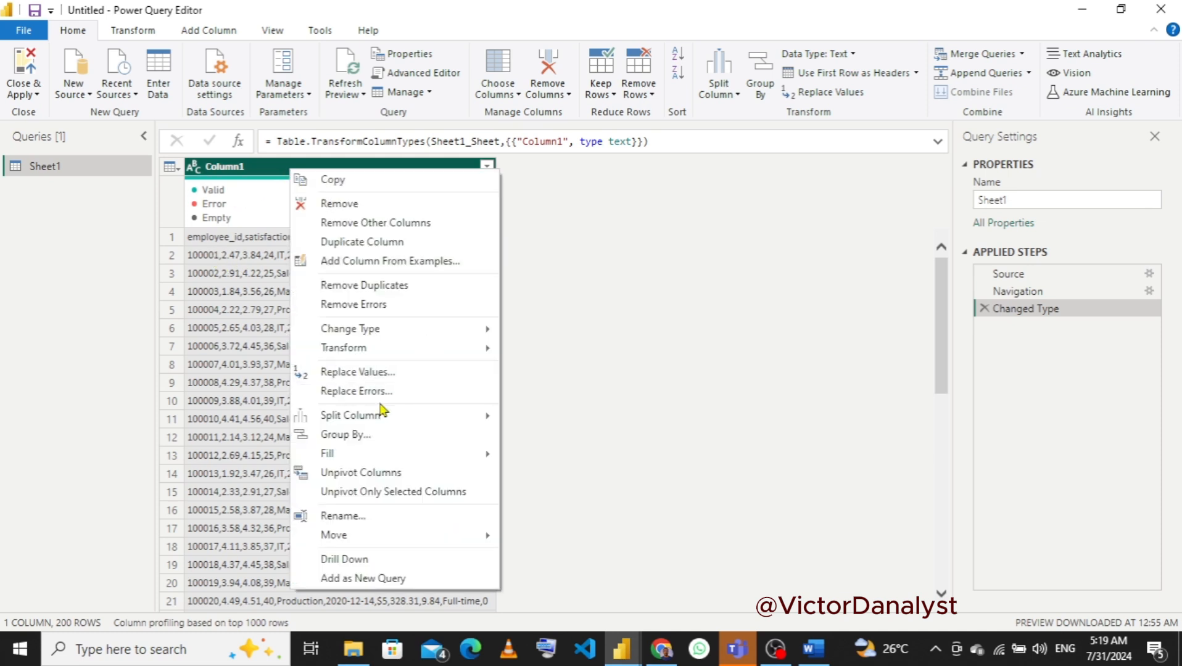
mouse_move(366, 414)
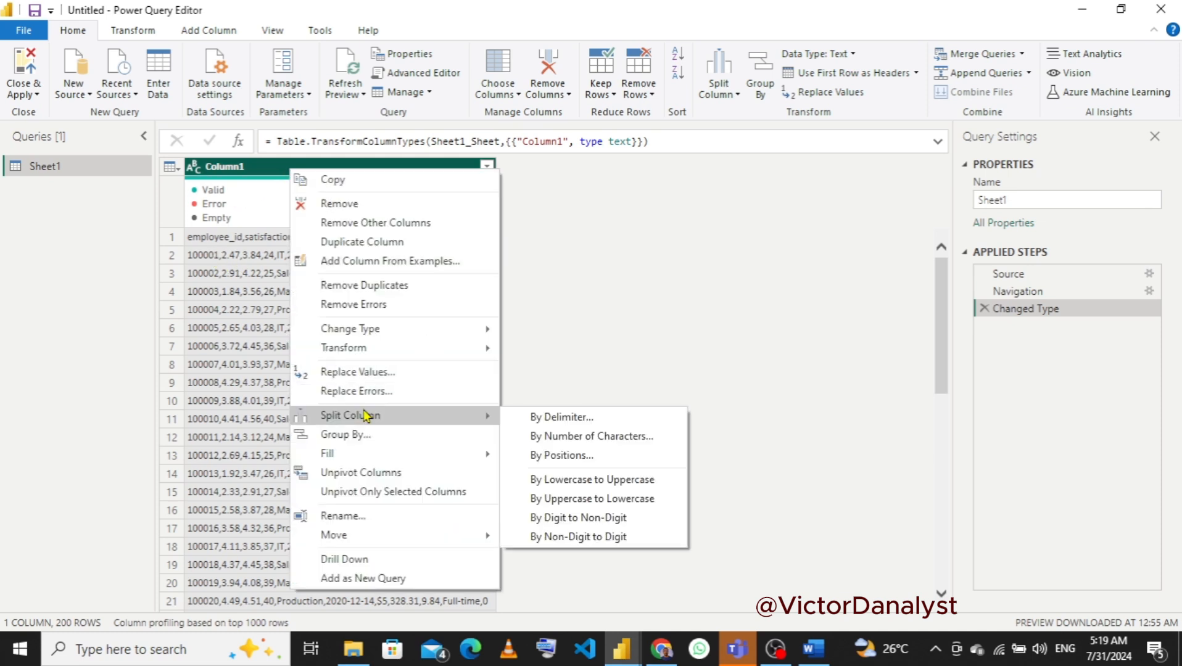
click(575, 418)
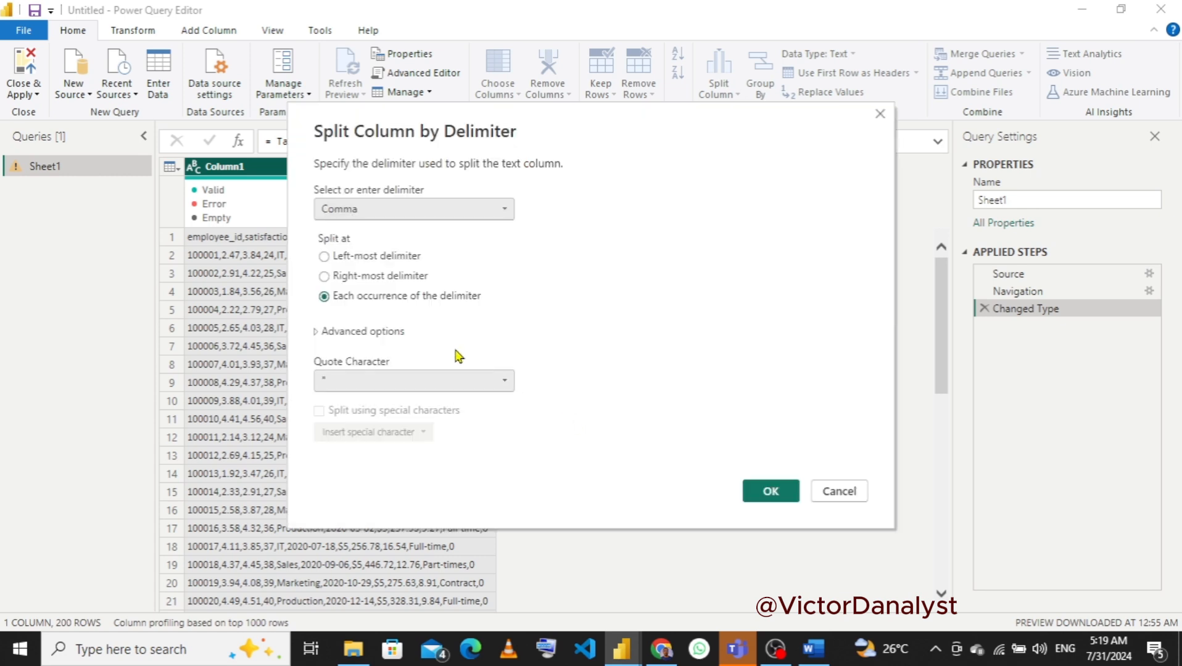
click(324, 261)
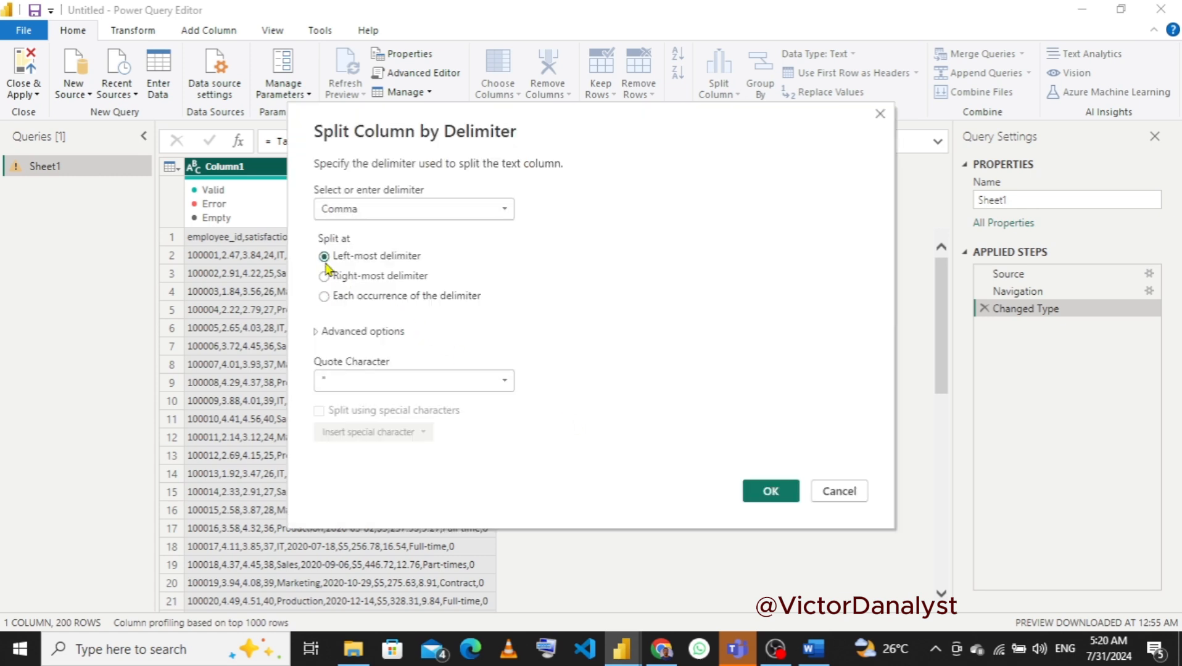
drag(688, 142, 838, 142)
click(910, 488)
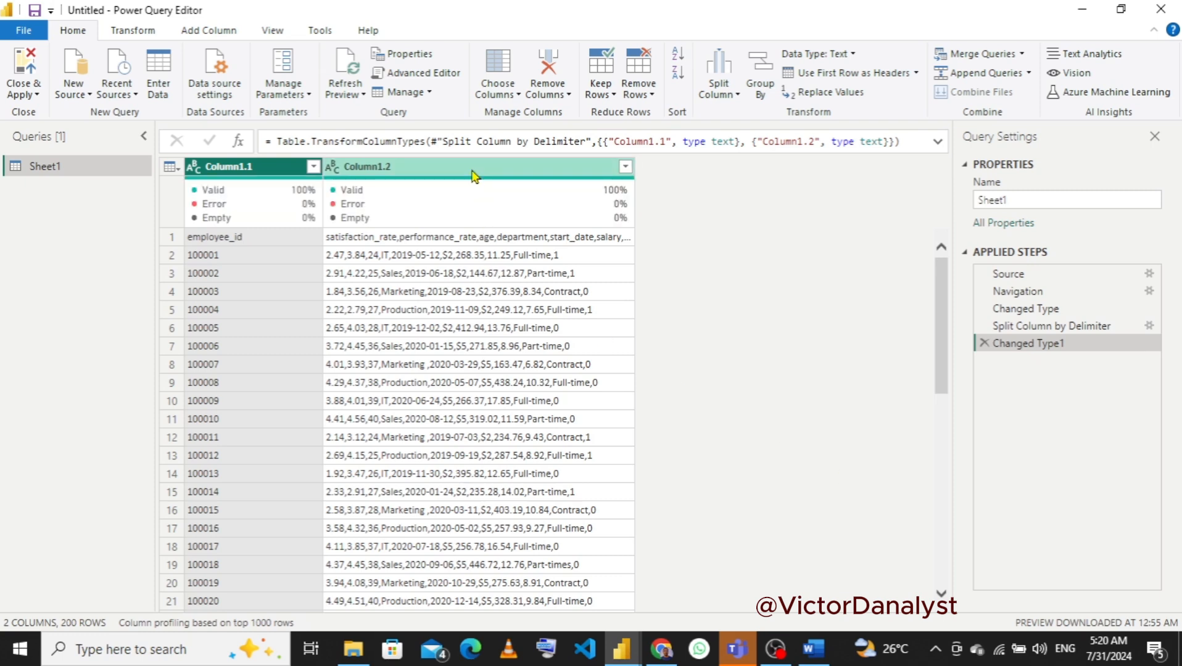
- Split Column1.2 by comma at the left-most delimiter to separate the satisfaction_rate values
right_click(472, 172)
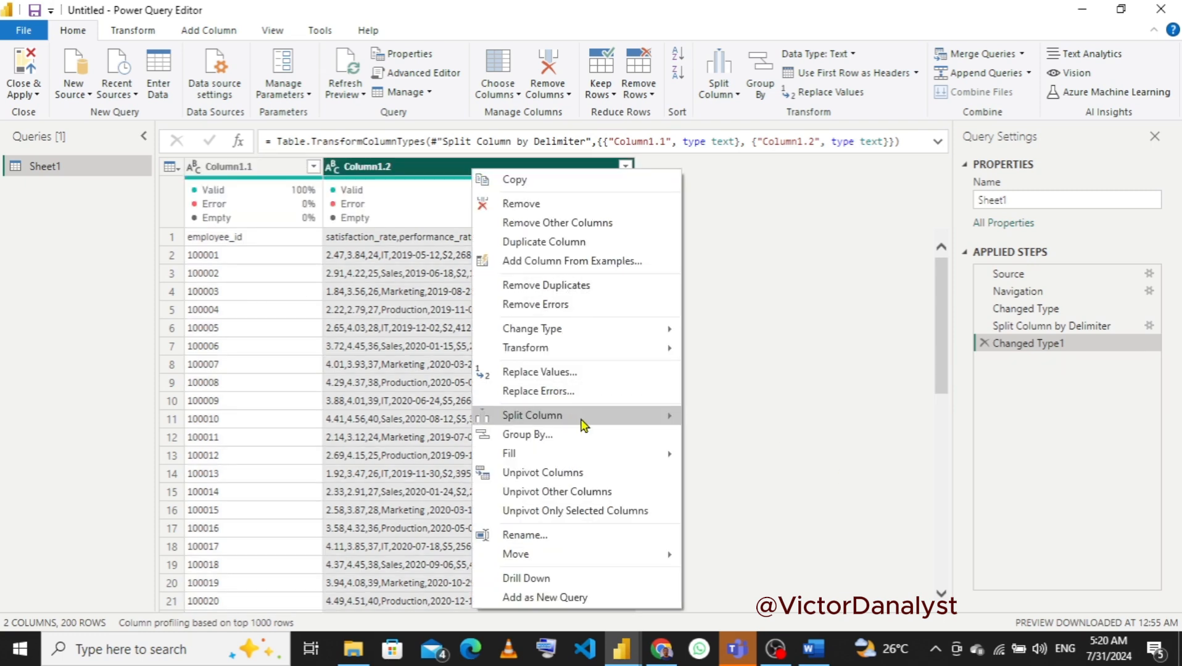
mouse_move(584, 425)
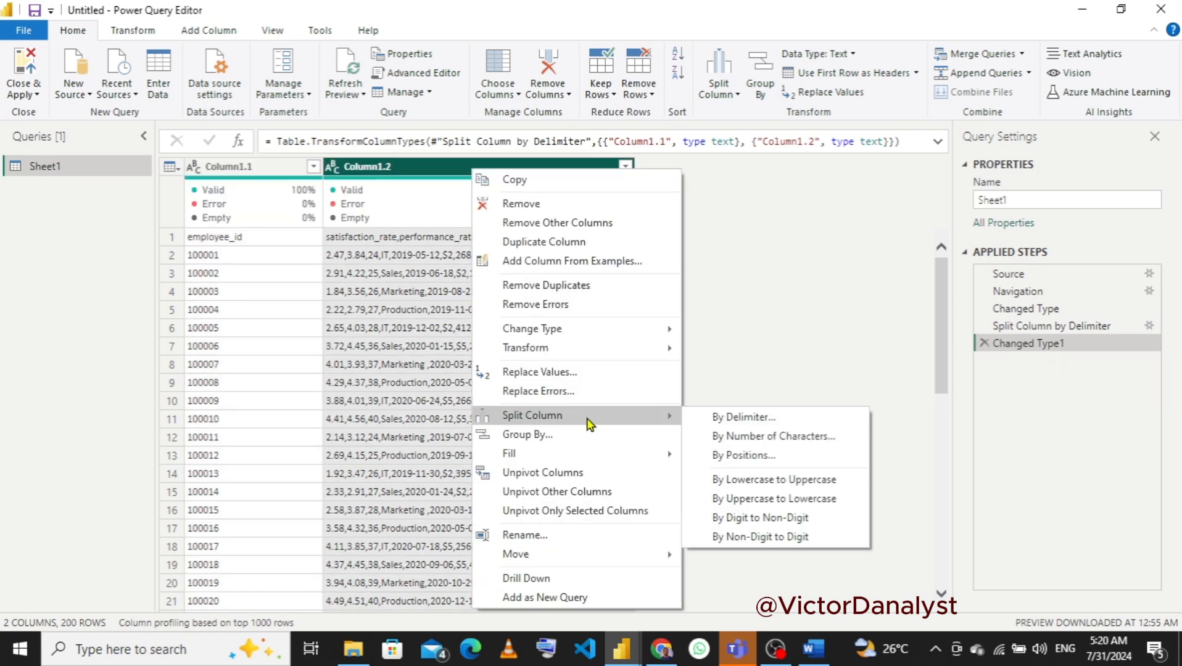
click(780, 421)
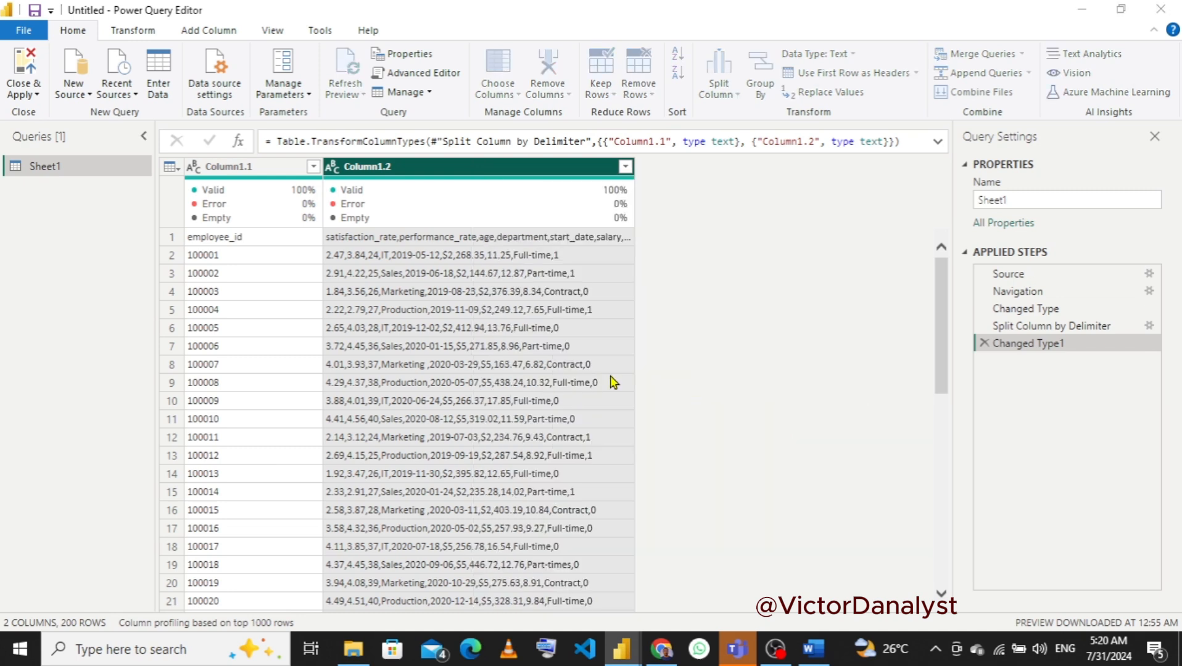
drag(628, 158, 968, 185)
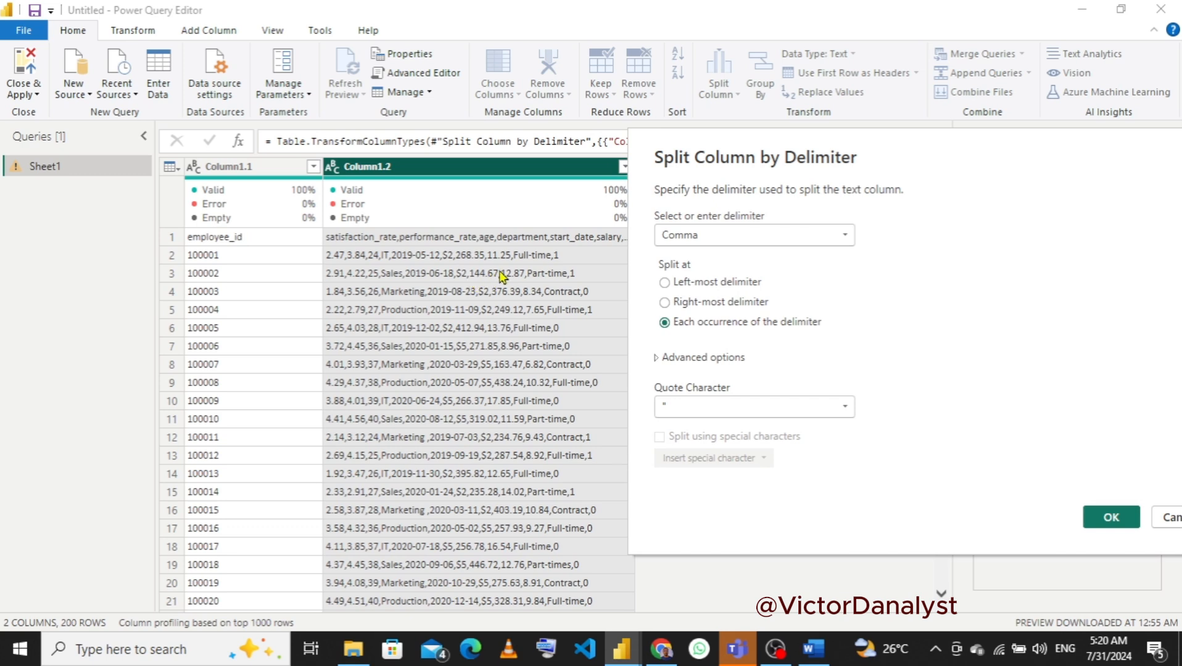
click(665, 284)
click(1097, 520)
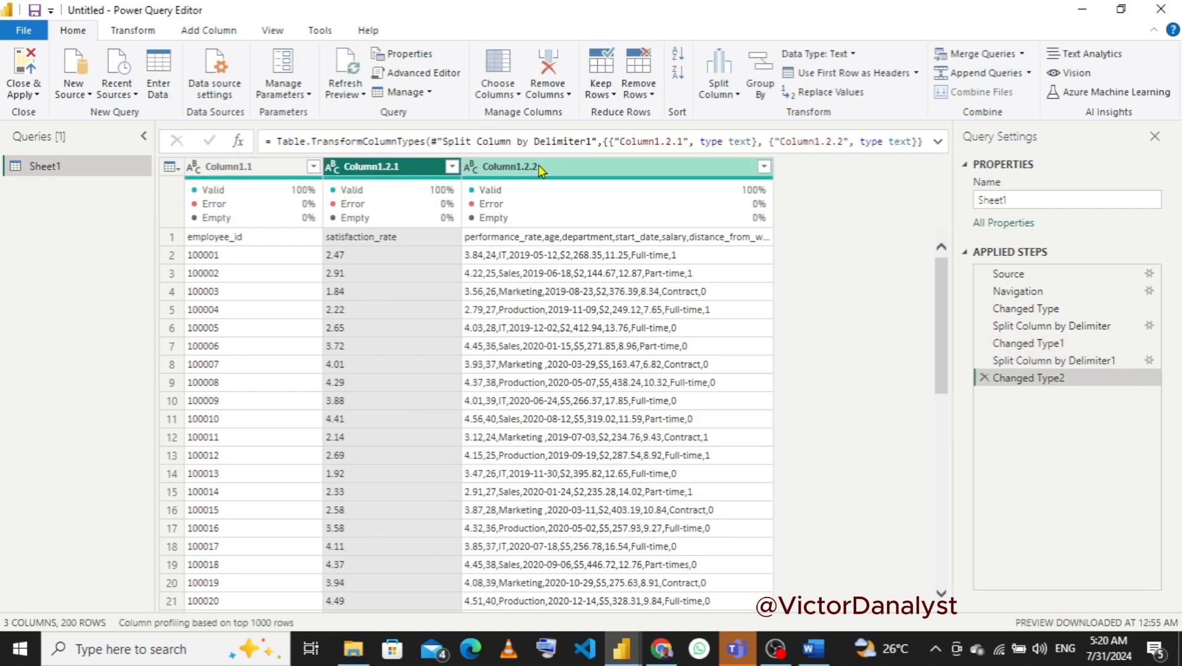
- Split Column1.2.2 by comma at the left-most delimiter to separate the performance_rate values
right_click(540, 171)
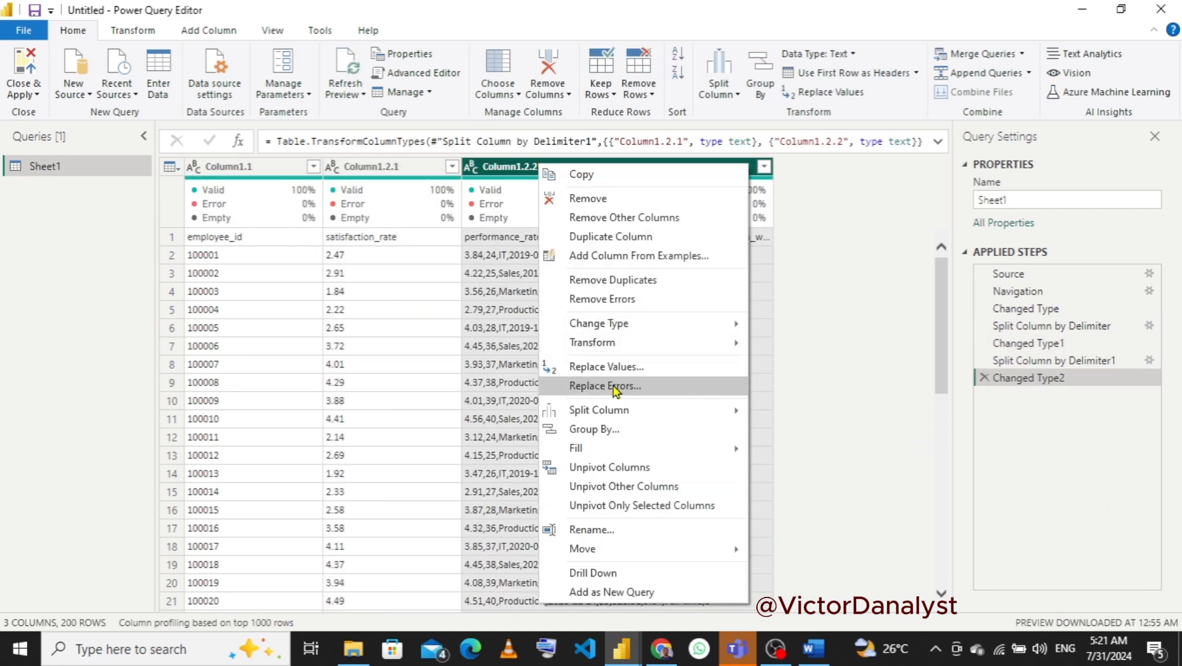
mouse_move(665, 409)
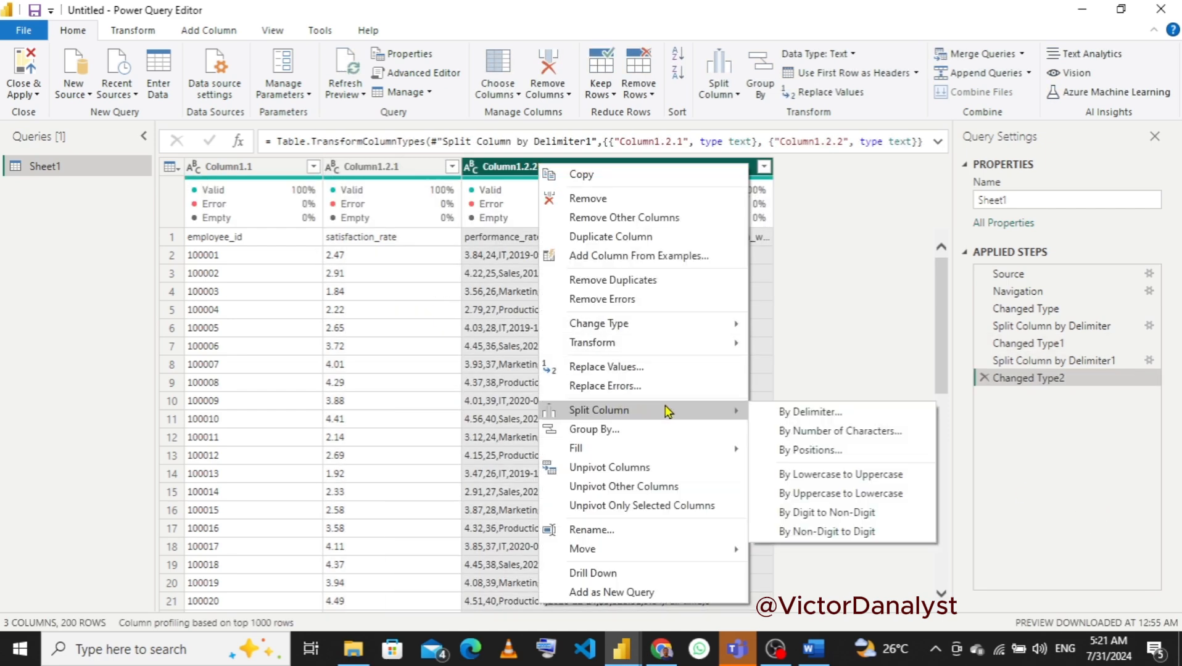
click(801, 413)
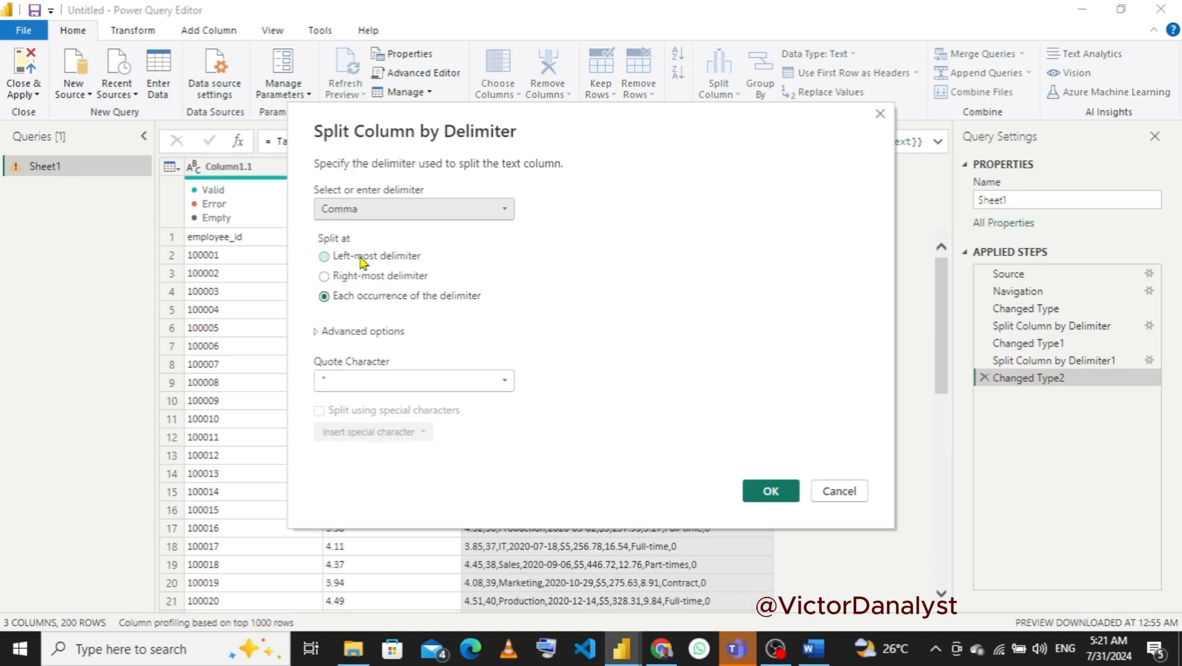
click(360, 258)
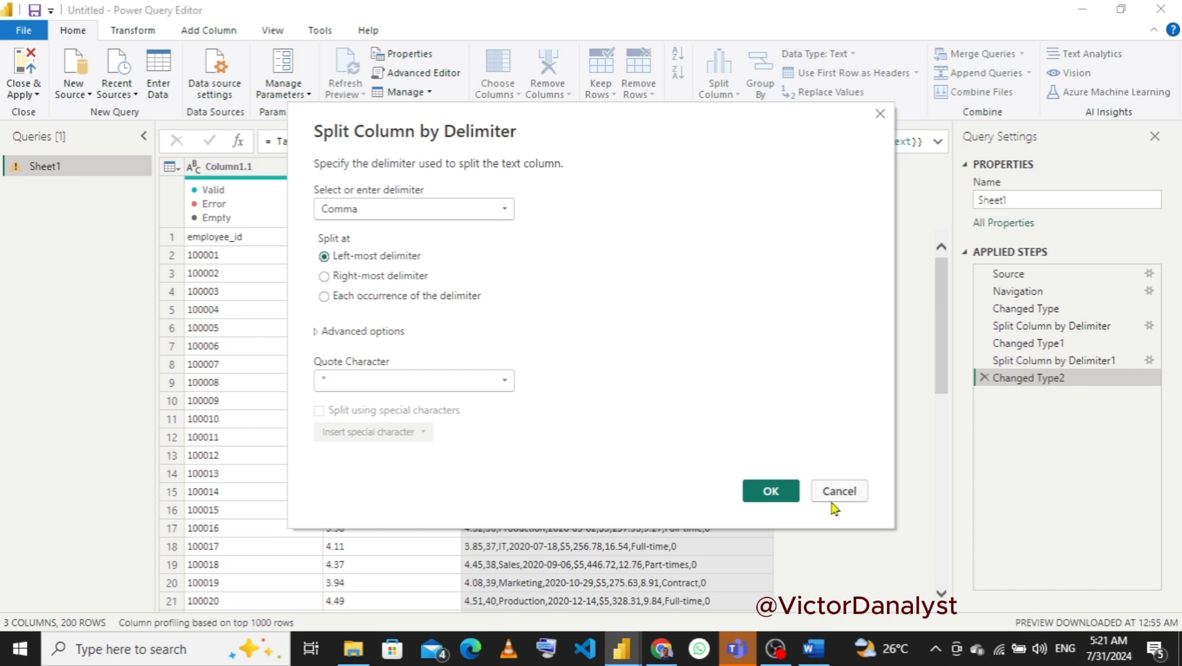
click(770, 492)
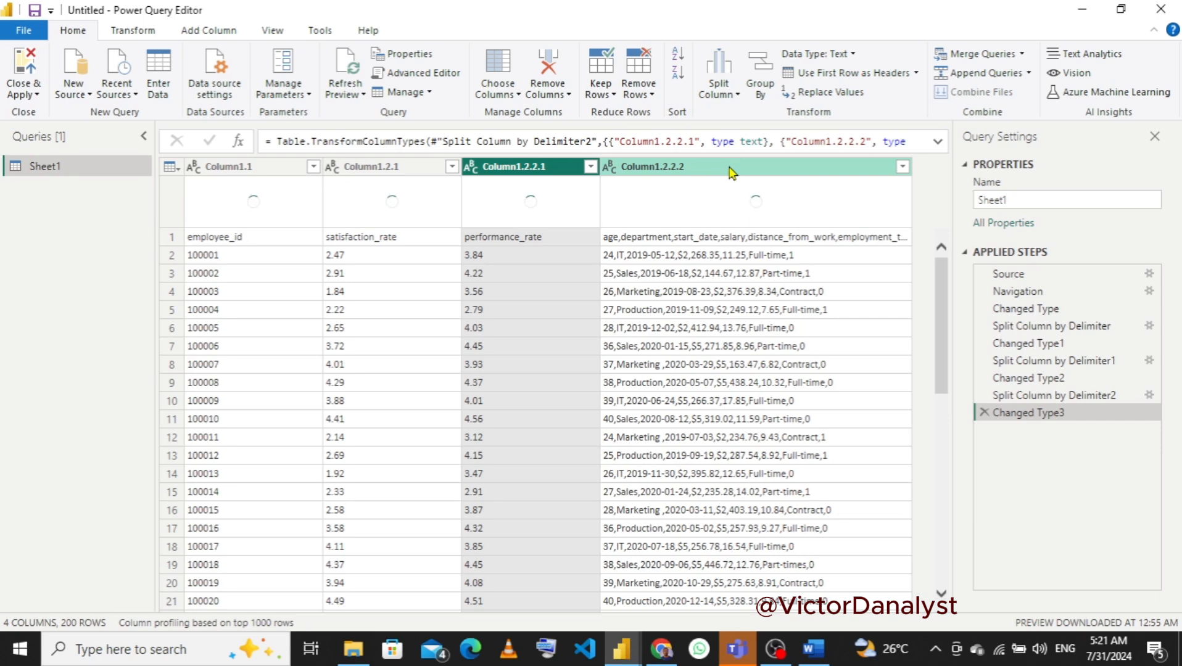
- Split Column1.2.2.2 by comma at the left-most delimiter to separate the age values
click(729, 167)
right_click(729, 167)
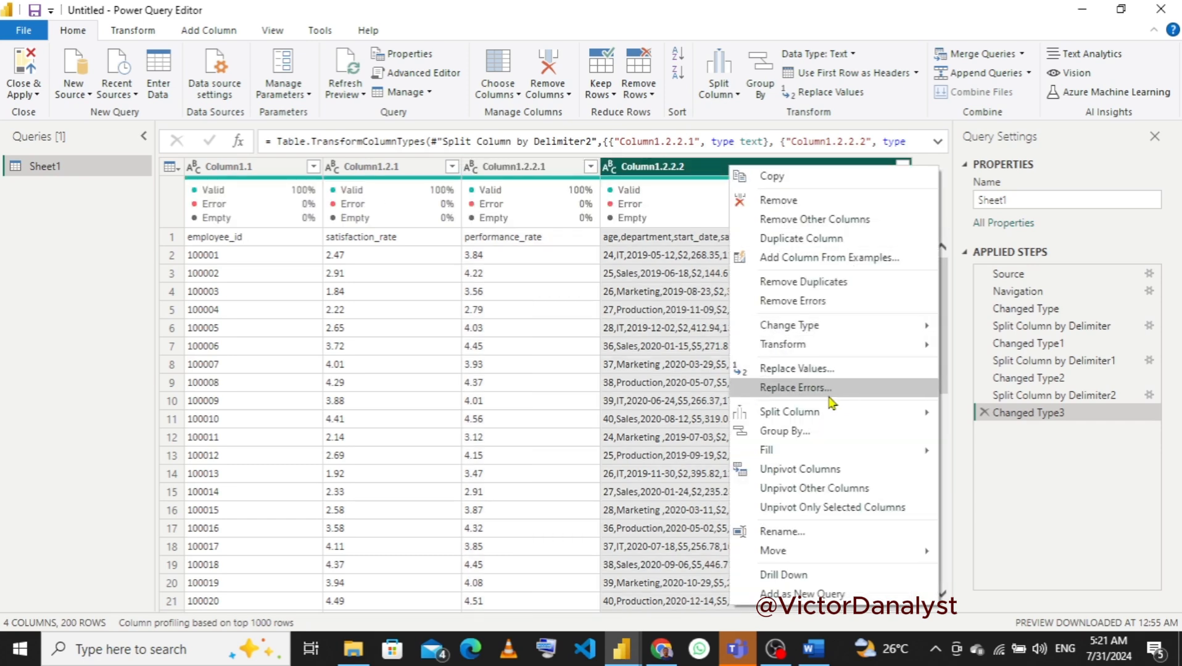
mouse_move(799, 411)
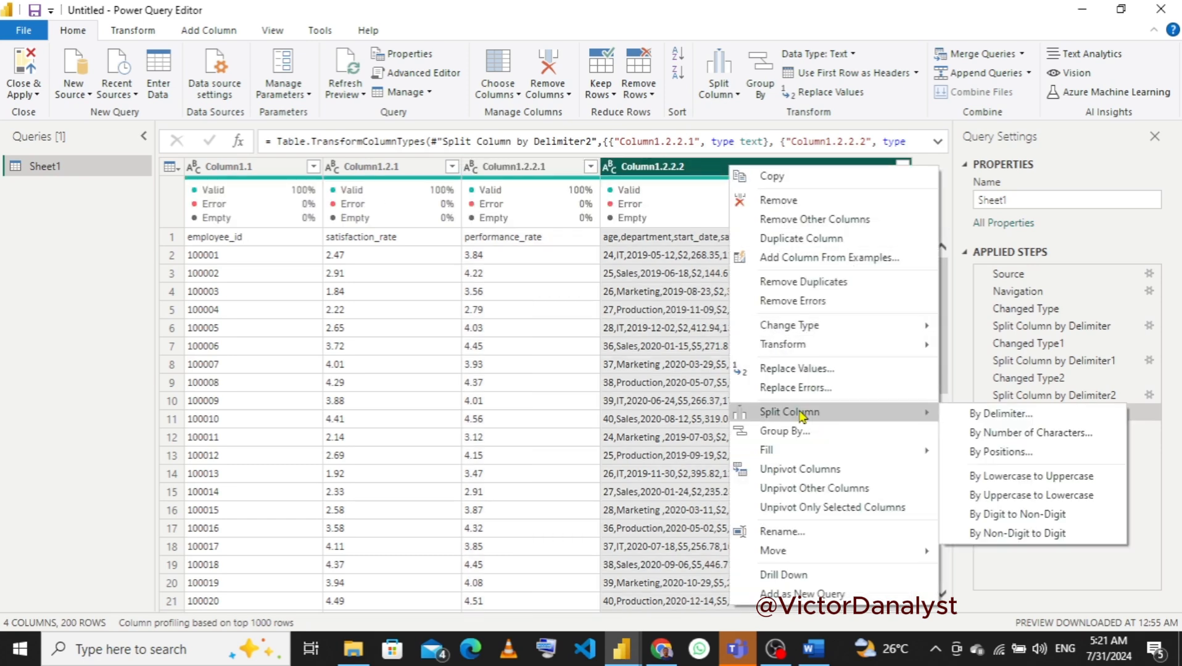
click(1004, 414)
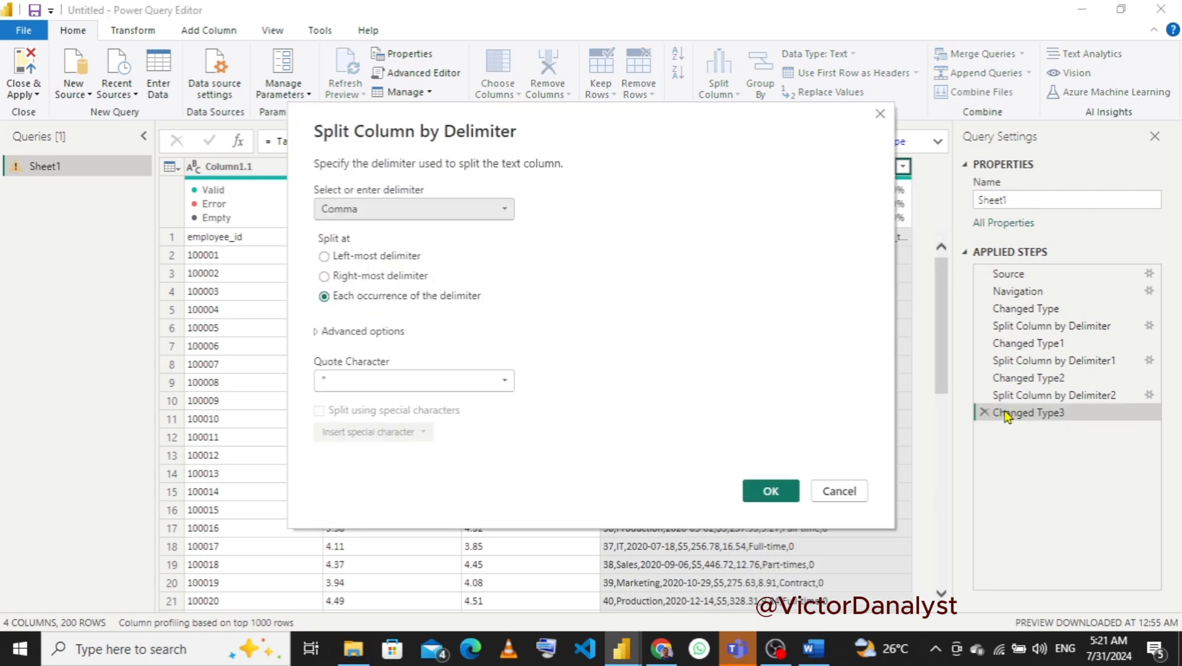
click(349, 260)
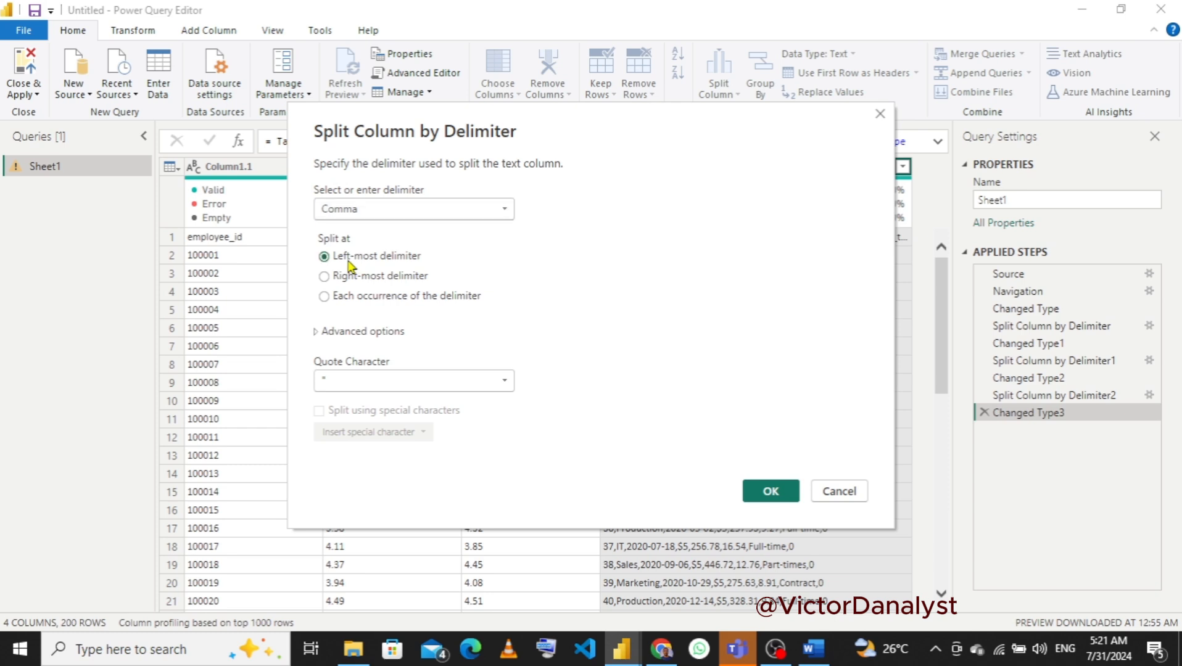
click(772, 488)
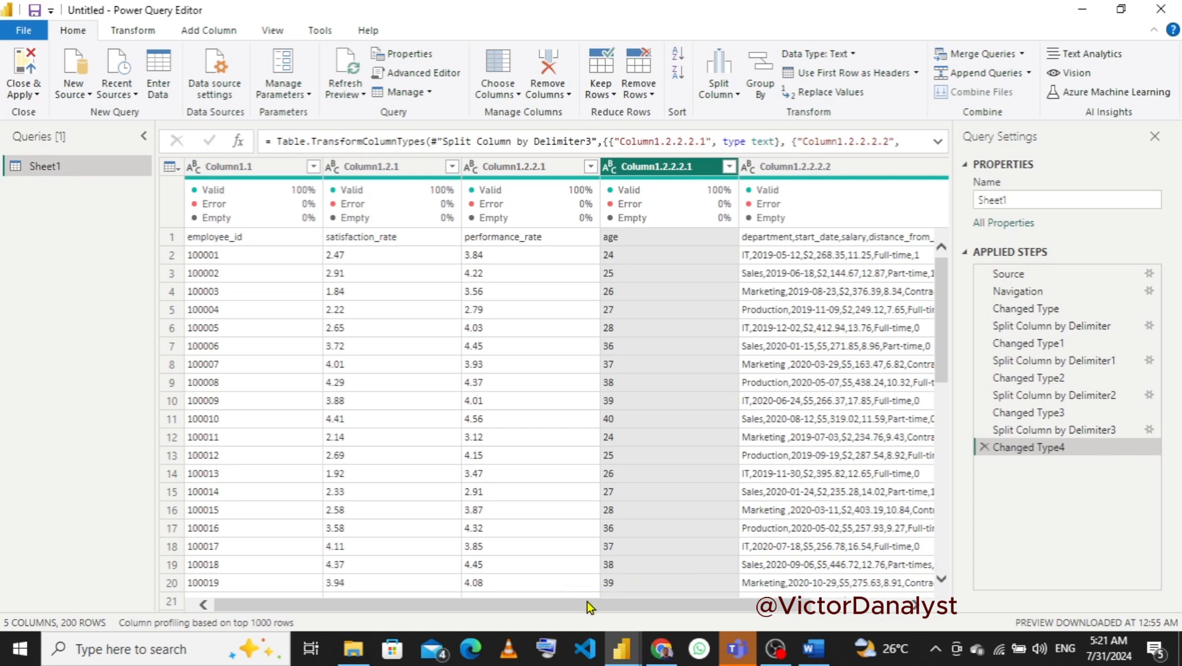
- Split Column1.2.2.2.2 by comma at the left-most delimiter to separate the department values
drag(597, 602, 717, 609)
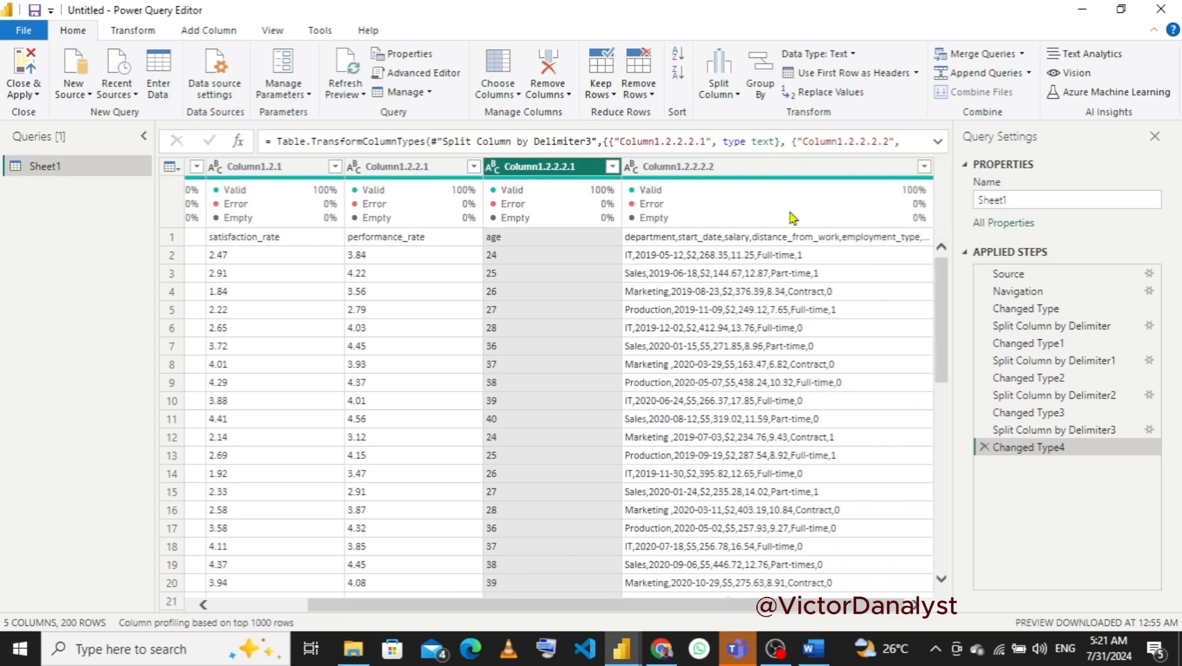
click(723, 169)
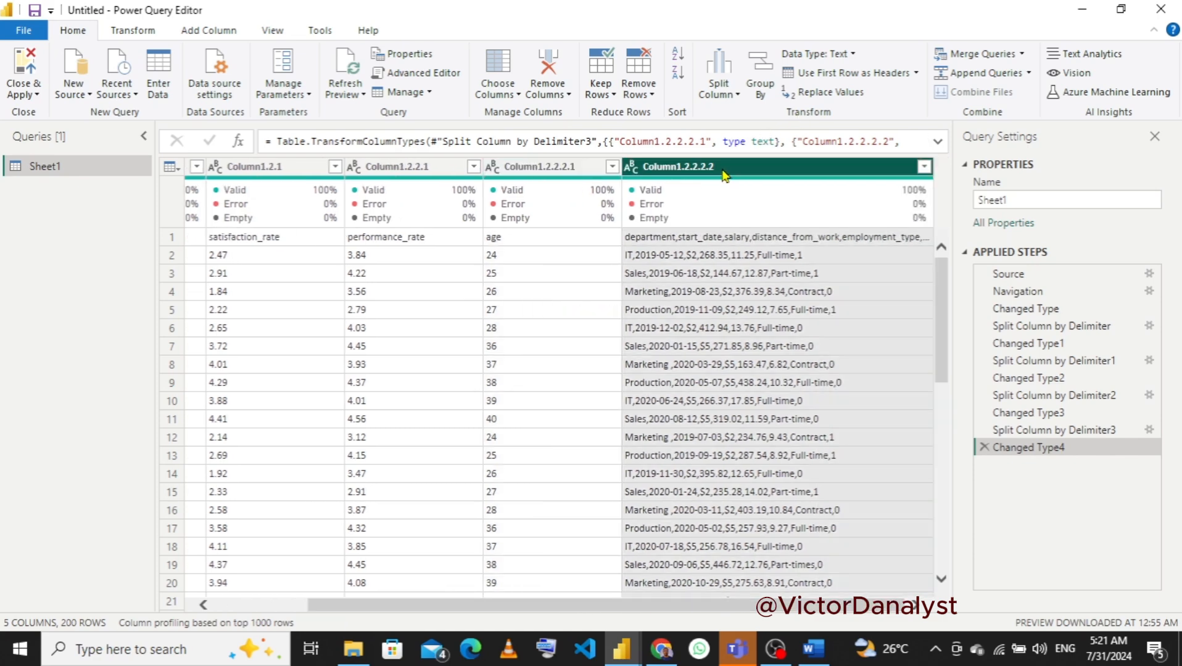
right_click(725, 176)
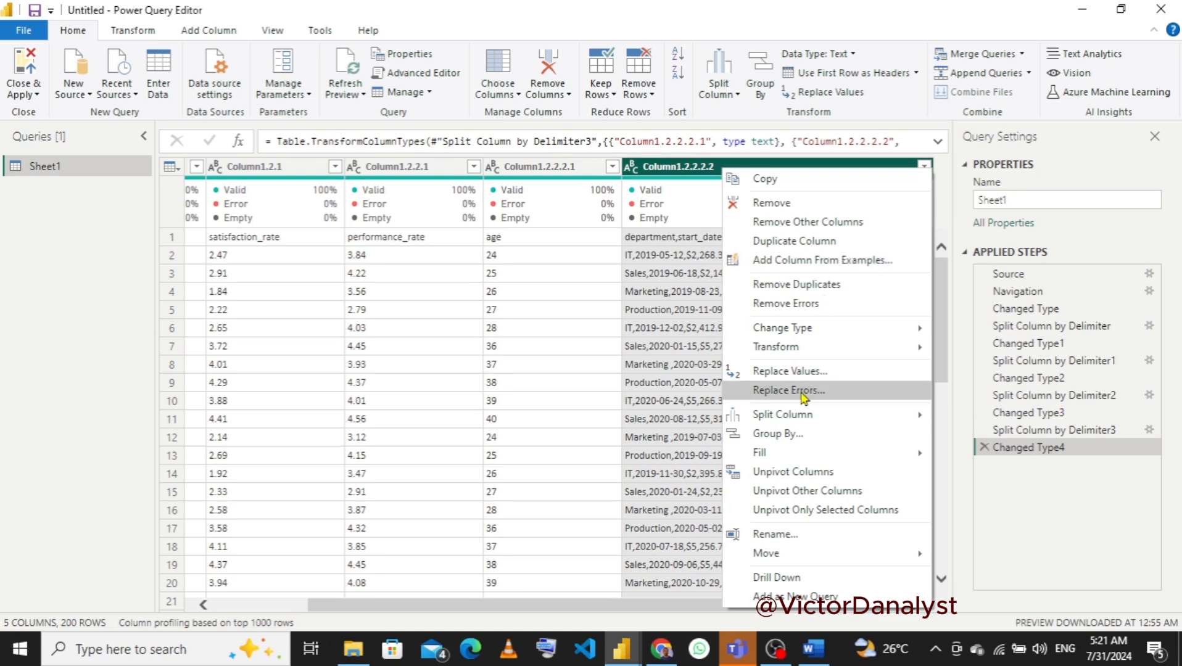
mouse_move(770, 415)
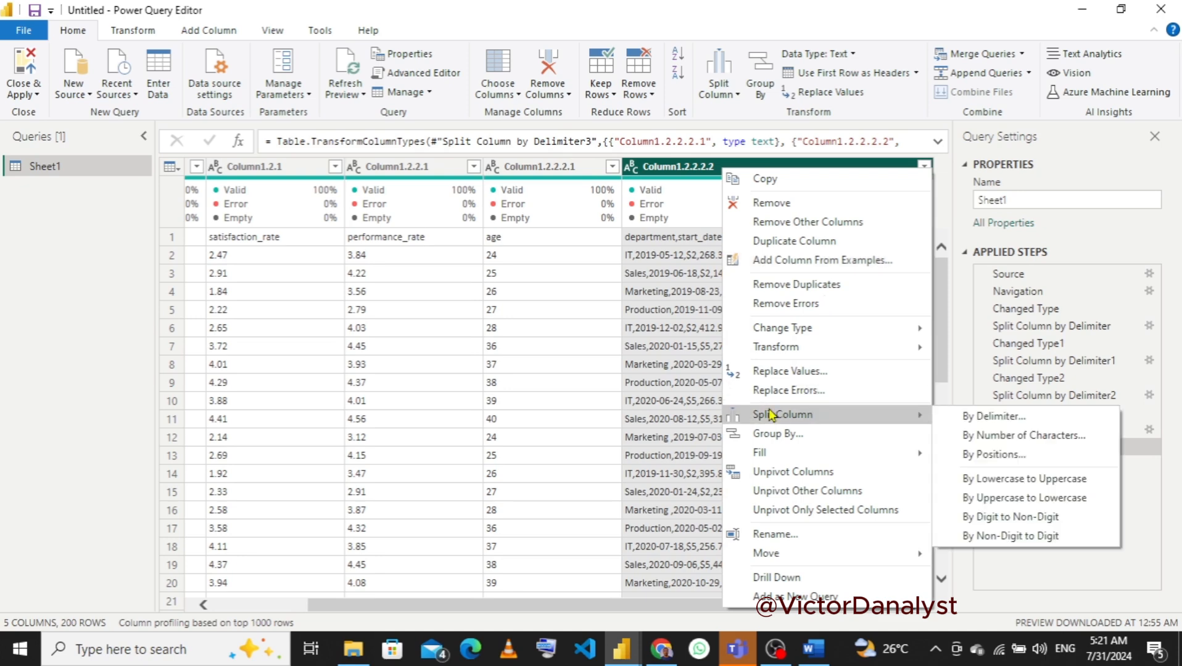
click(989, 421)
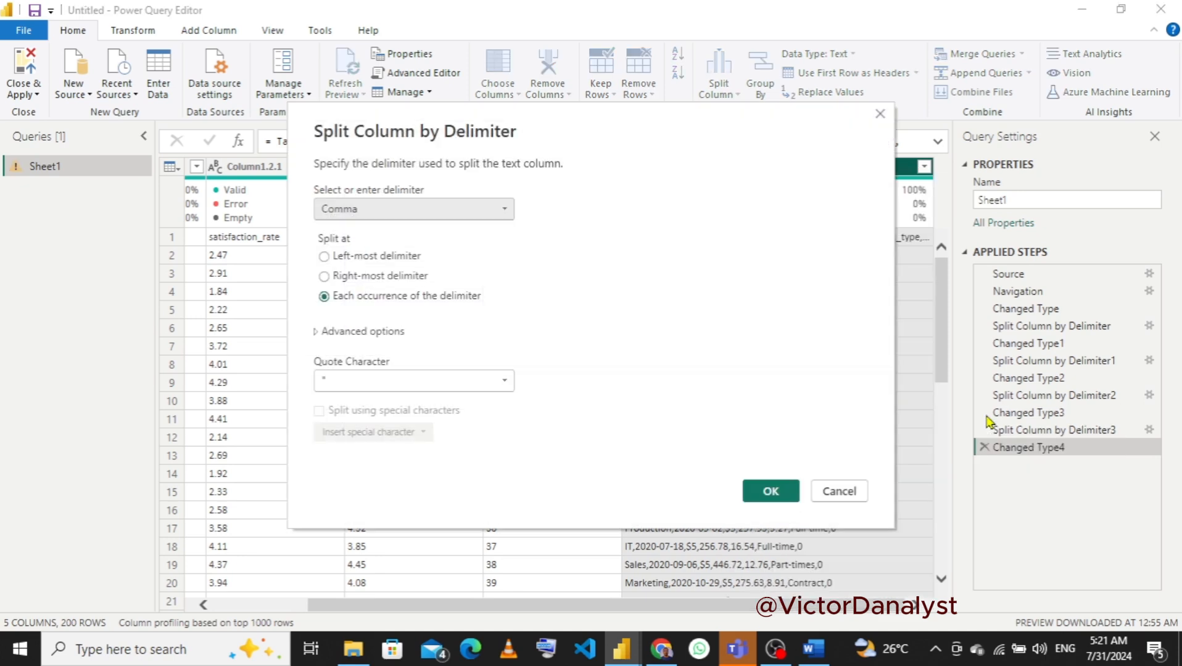
click(331, 256)
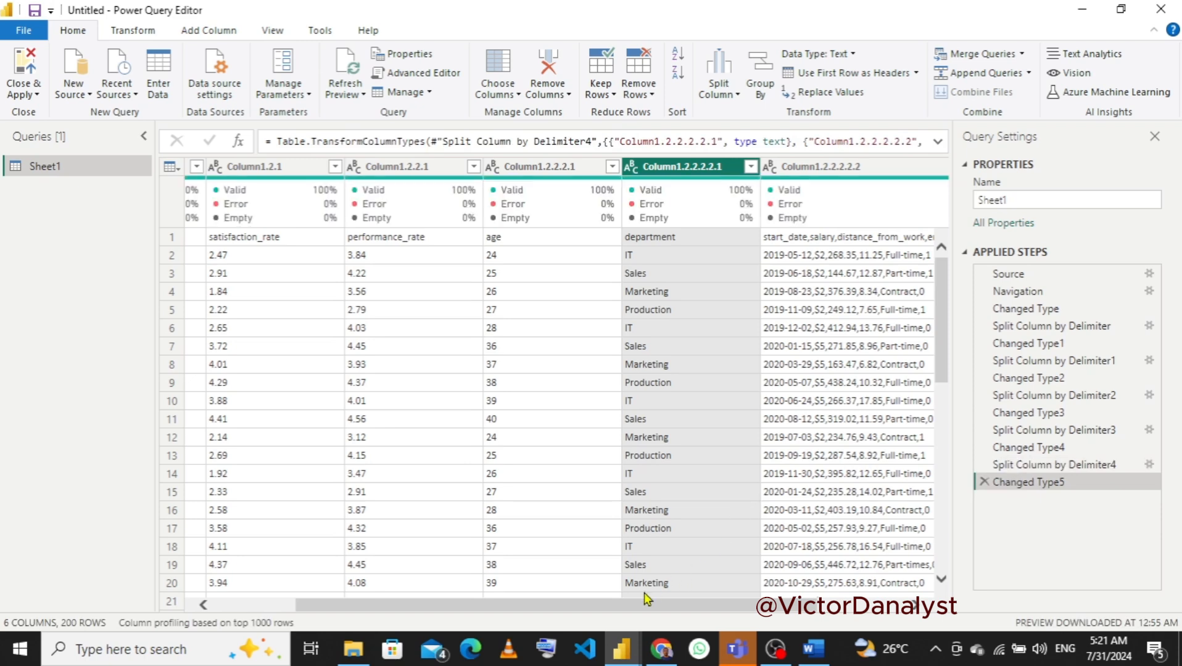
- Split the remaining combined column beginning with start_date by comma at the left-most delimiter to separate the start_date values
drag(670, 610, 730, 608)
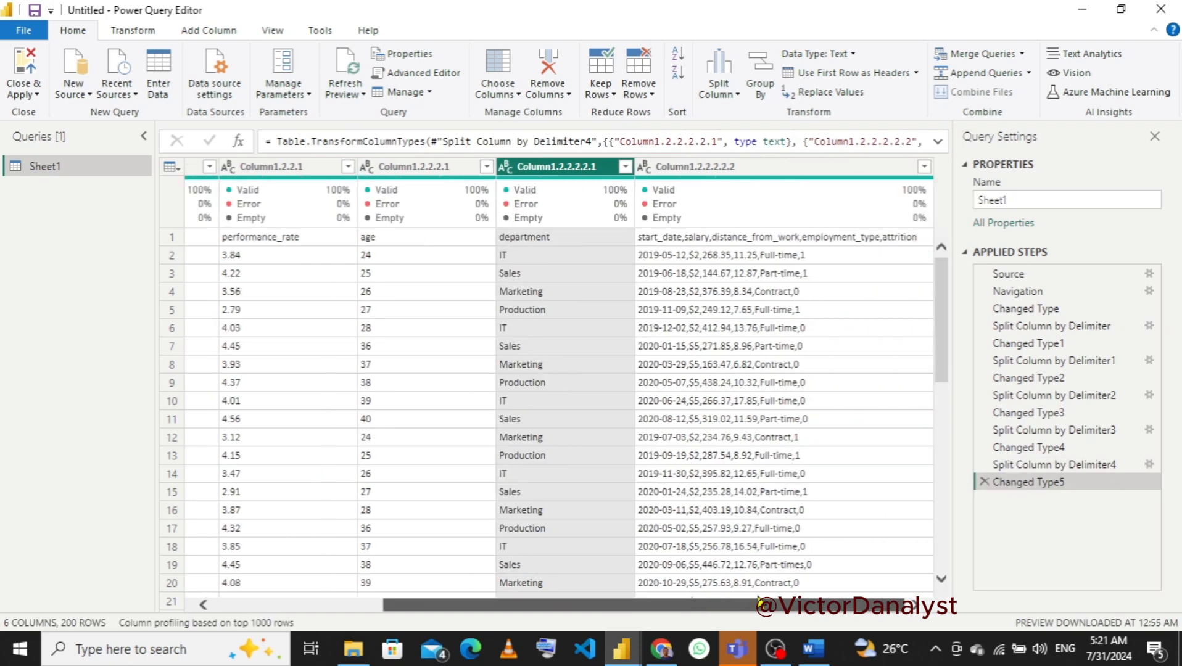
click(734, 167)
right_click(736, 167)
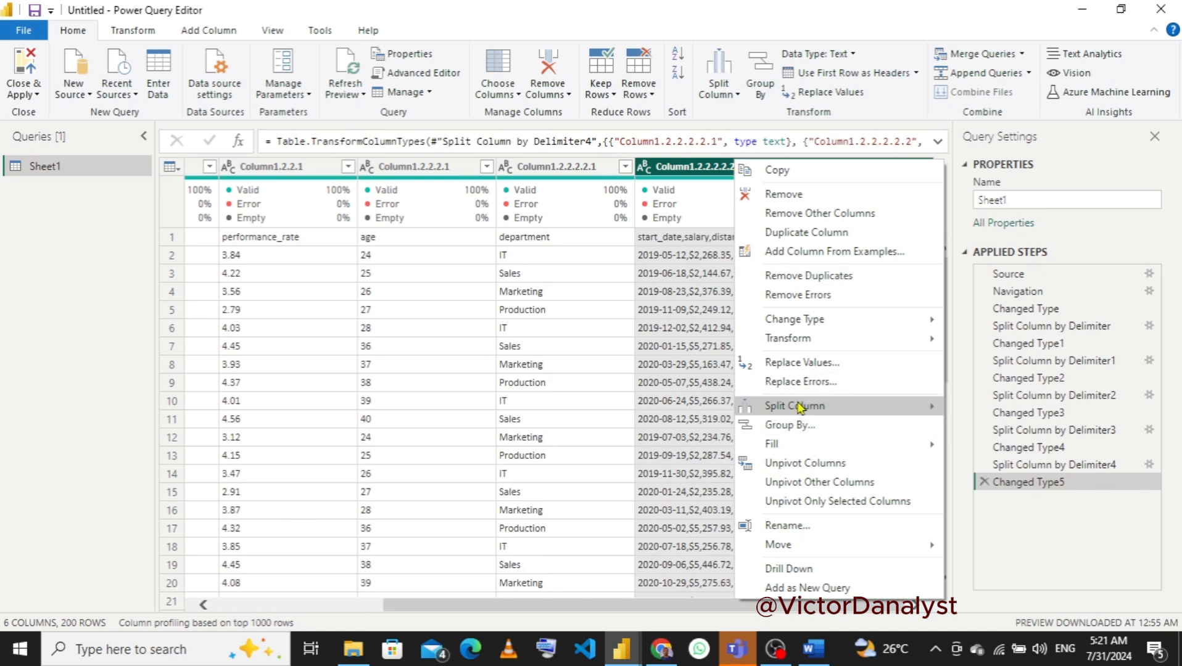
mouse_move(797, 407)
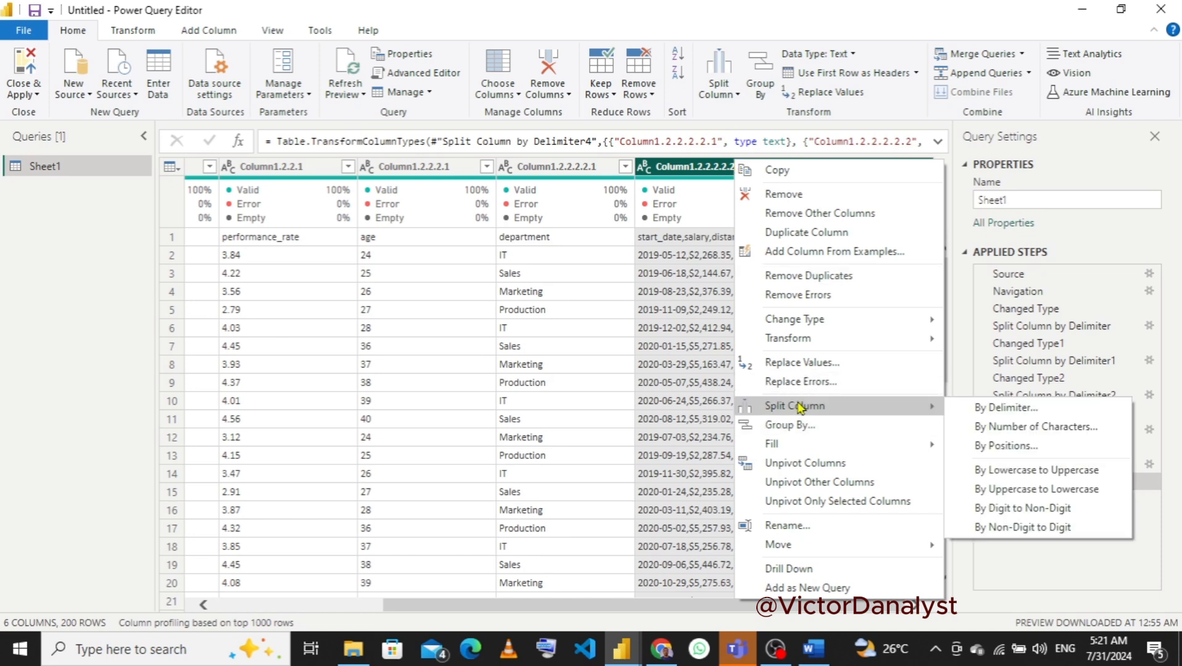
click(1018, 412)
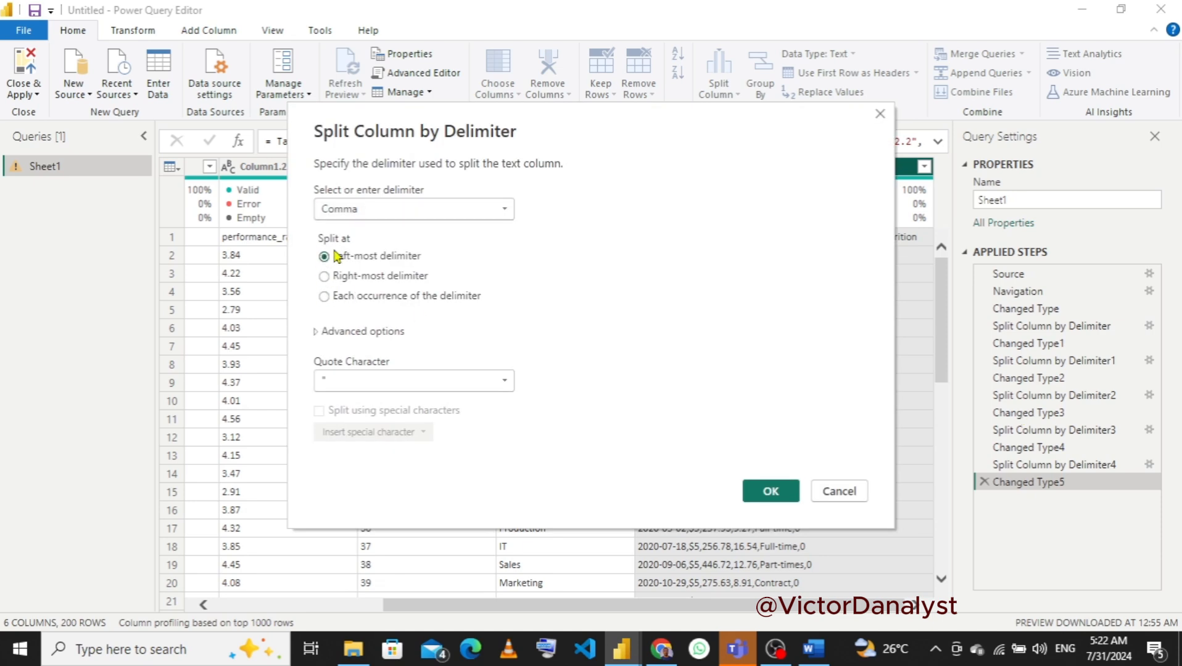
click(767, 492)
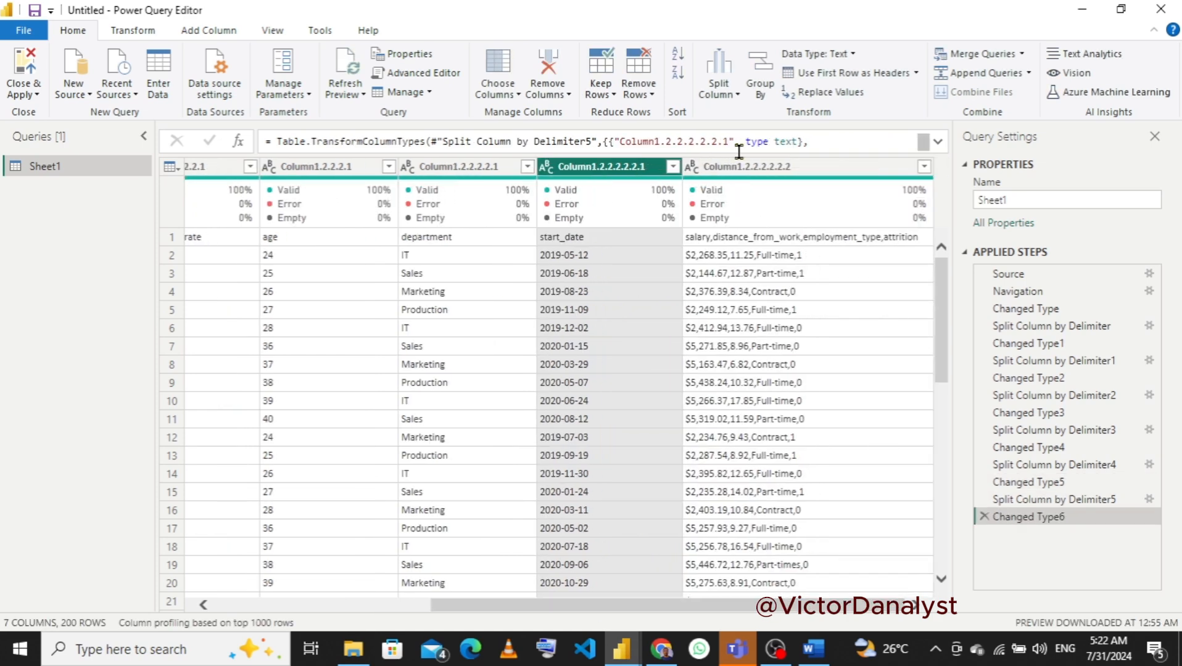
- Split the combined column beginning with salary by comma at the right-most delimiter to separate the attrition values
click(762, 168)
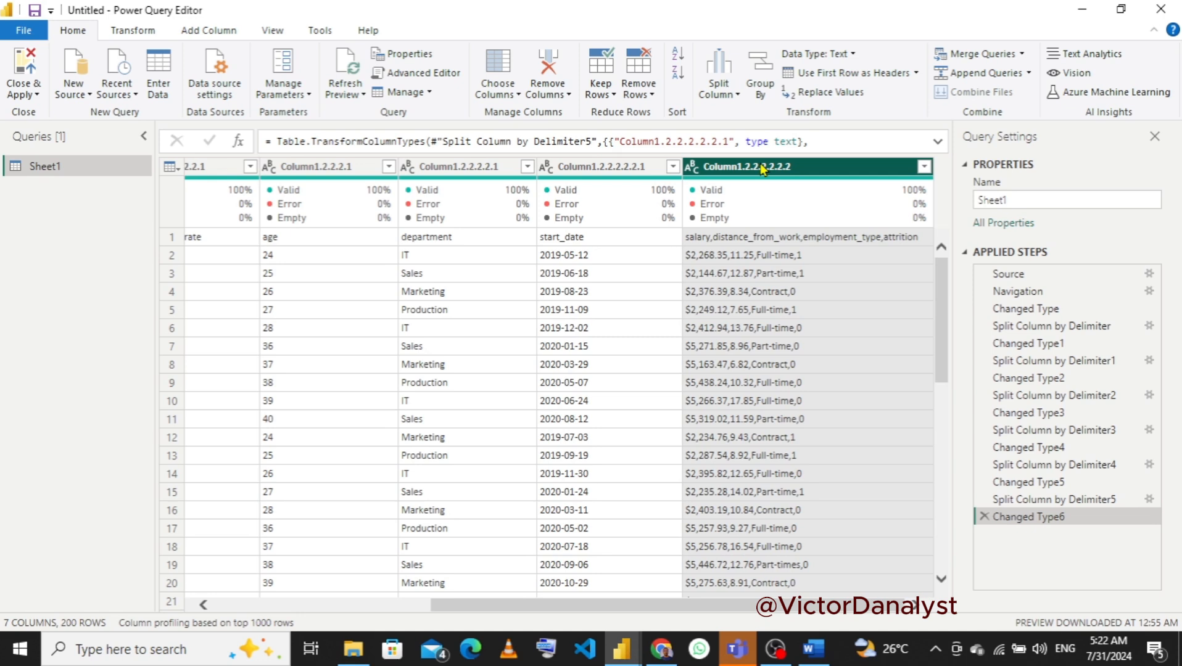
right_click(762, 169)
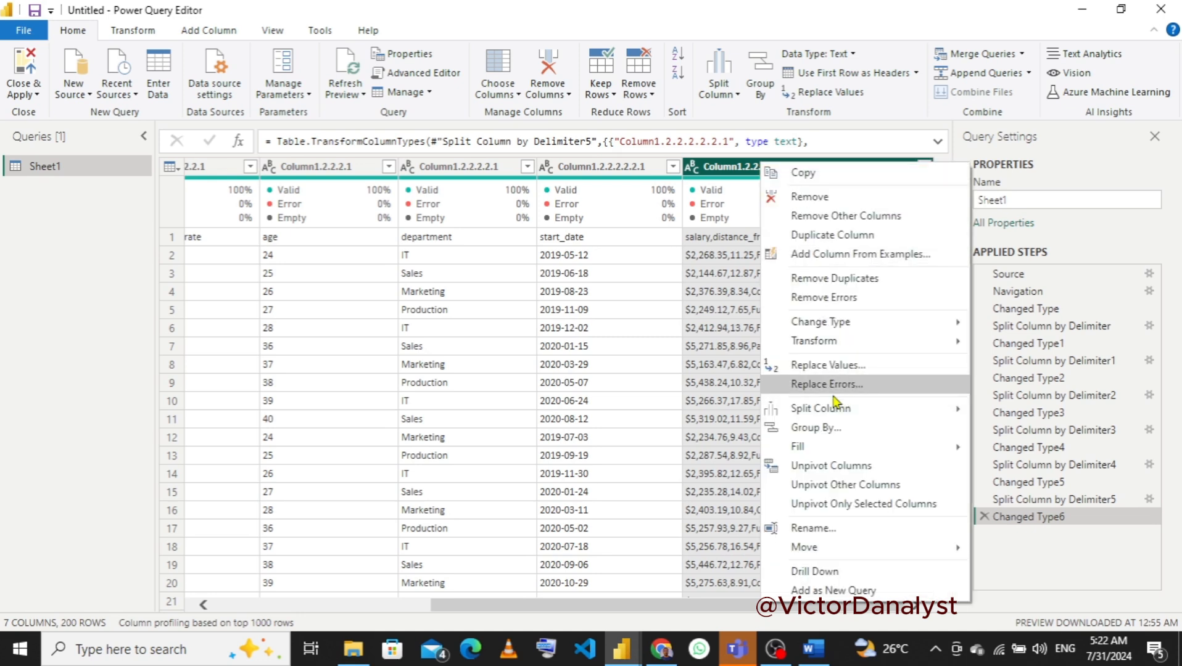
mouse_move(794, 415)
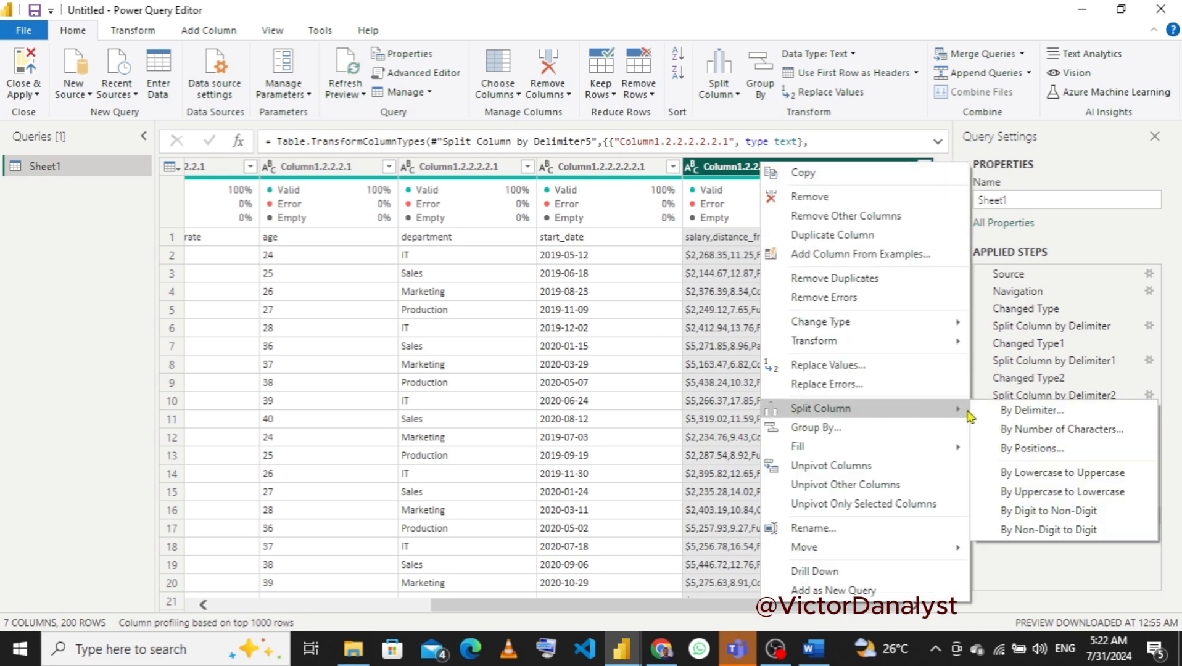
click(1023, 418)
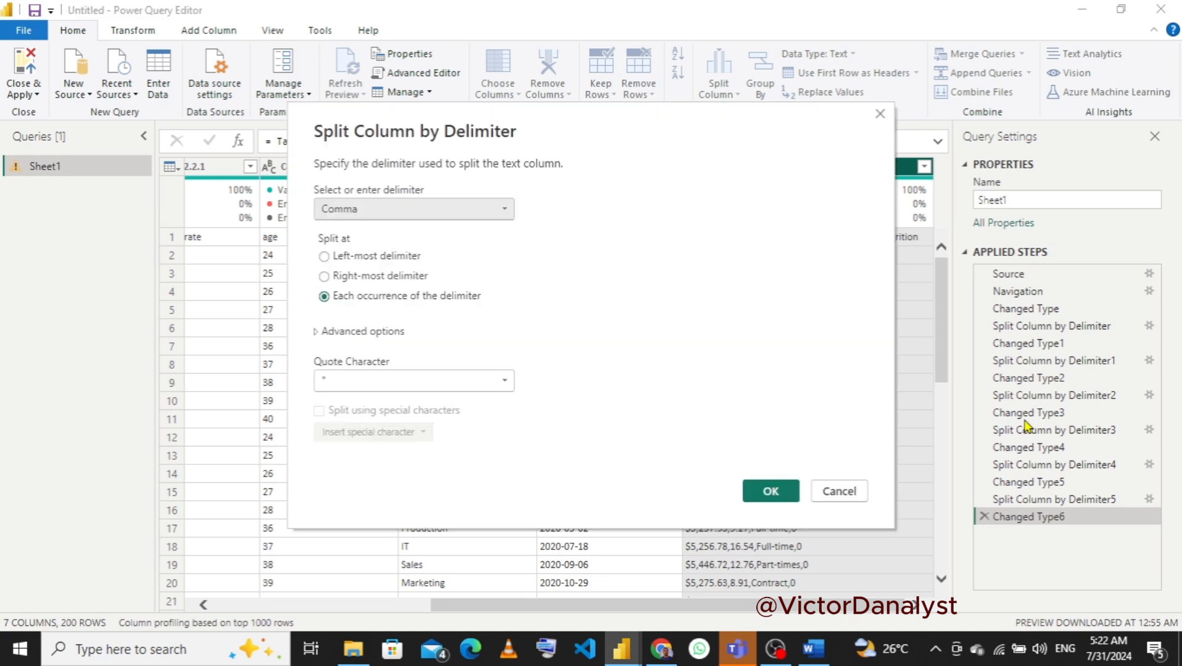
click(376, 279)
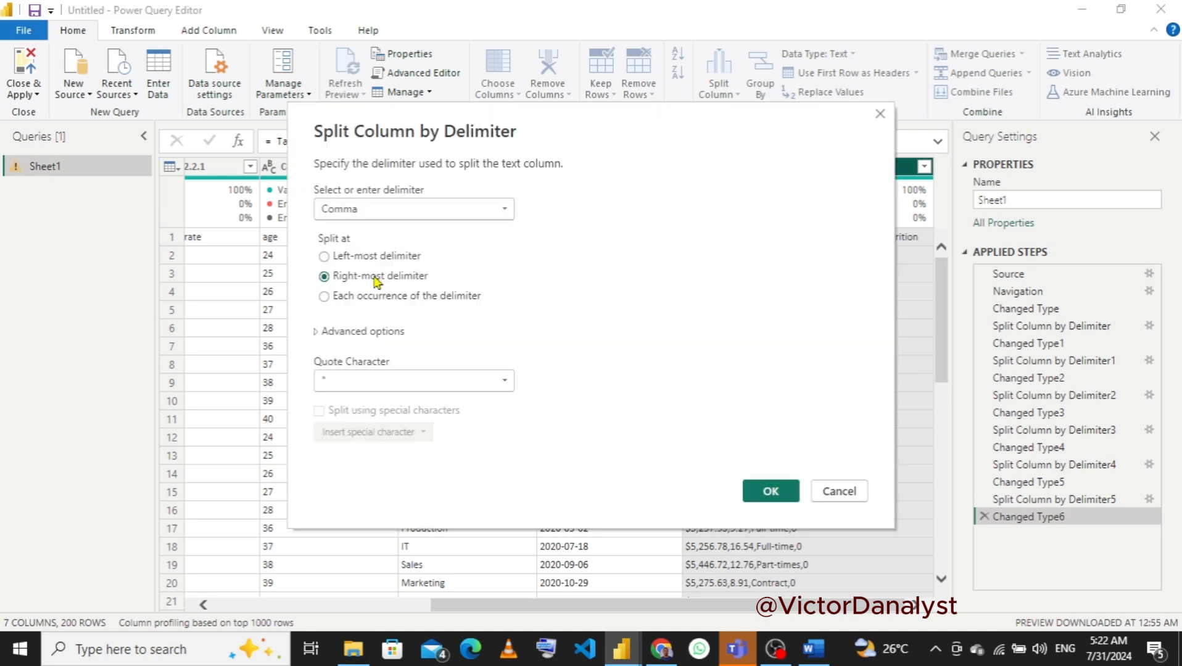
click(769, 492)
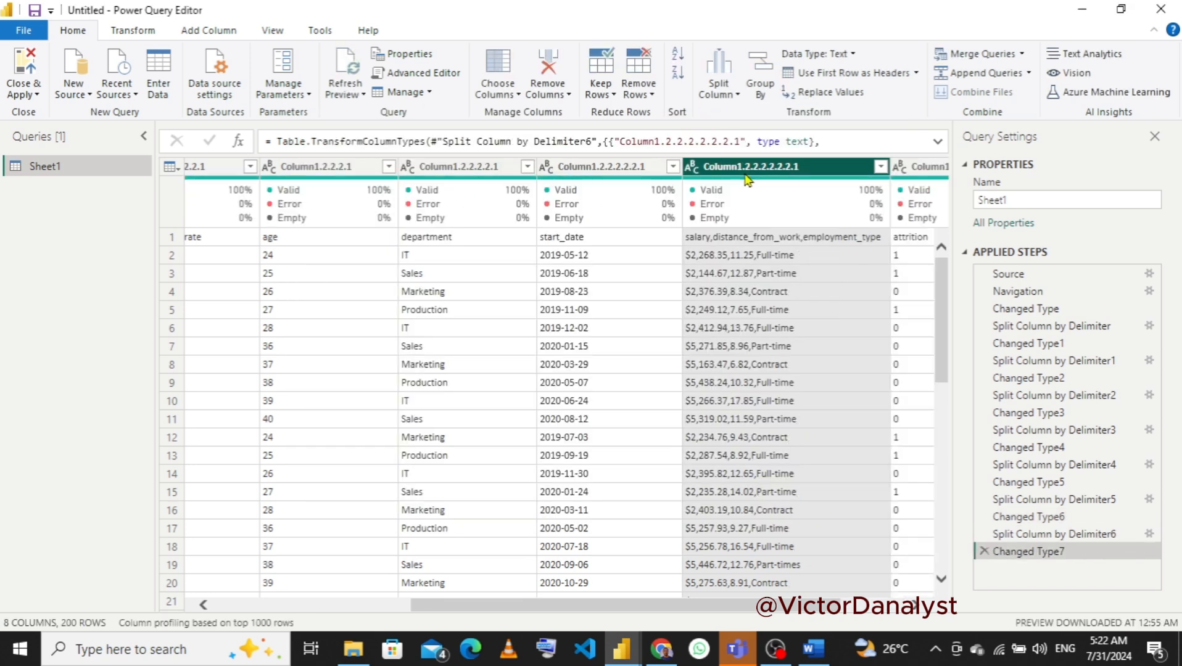
- Split the combined salary, distance_from_work and employment_type column by comma at the right-most delimiter to separate employment_type
right_click(739, 173)
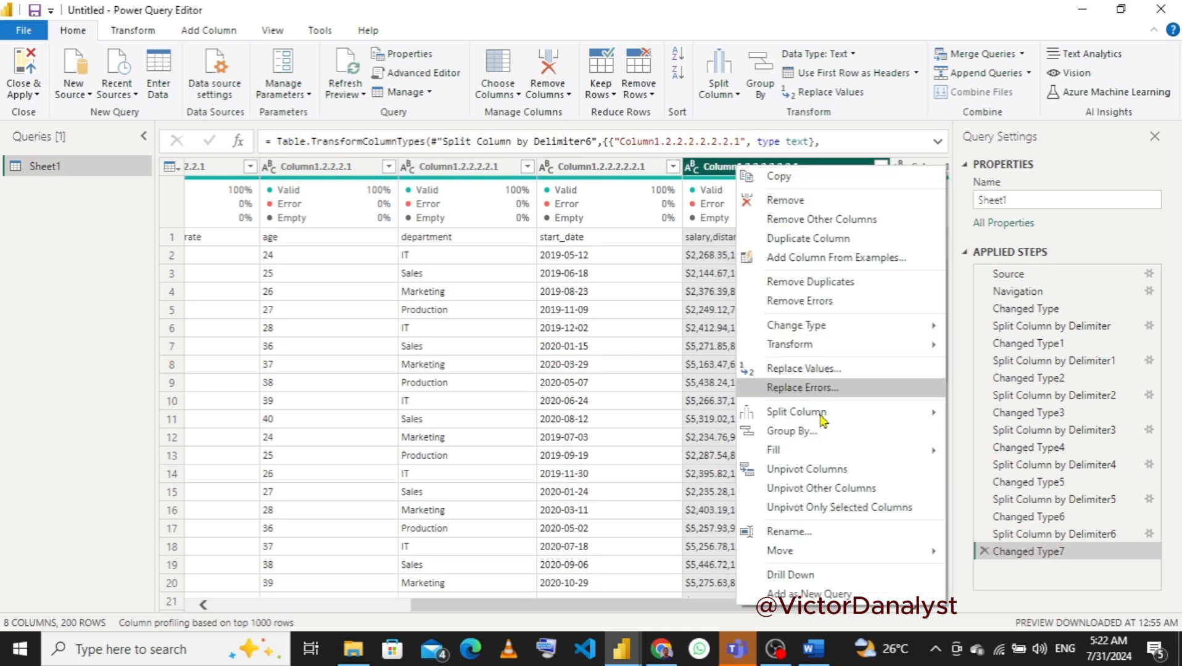
mouse_move(798, 420)
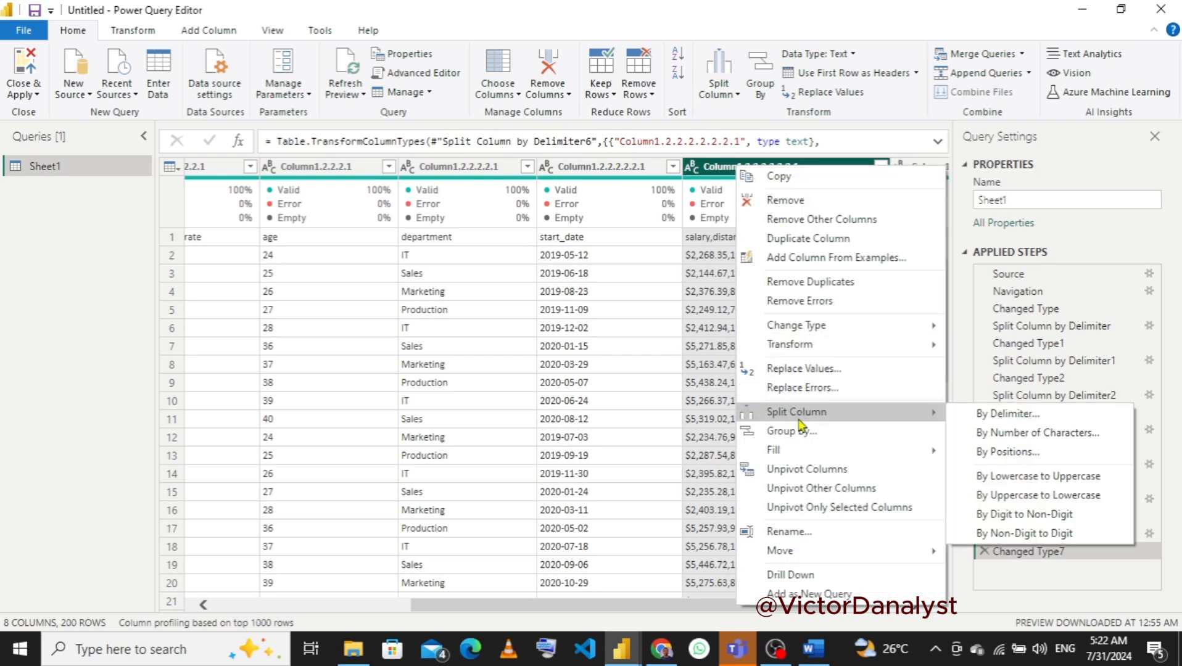
click(993, 415)
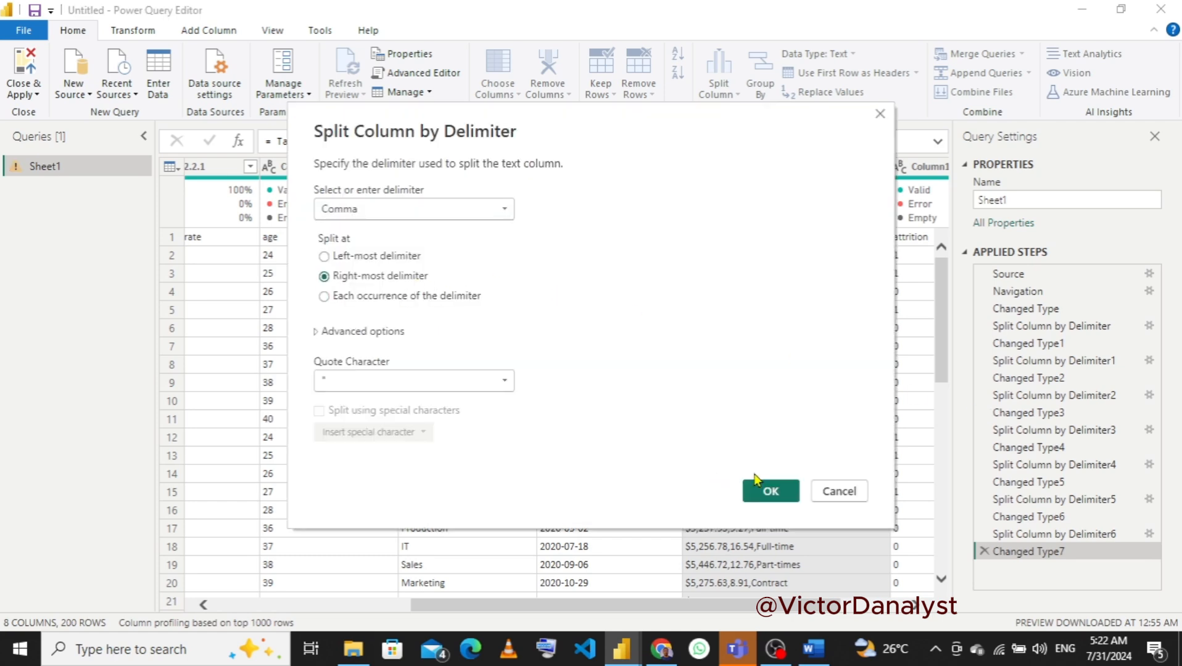
click(765, 489)
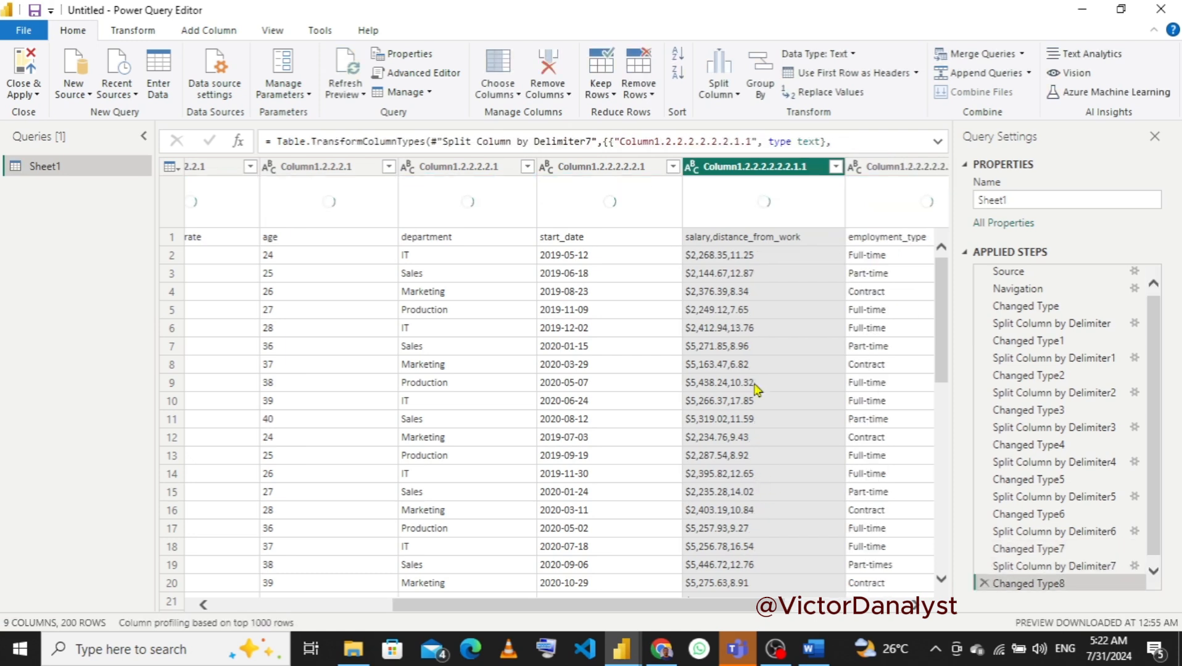
- Split the combined salary and distance_from_work column by comma at the right-most delimiter into its two fields
right_click(745, 167)
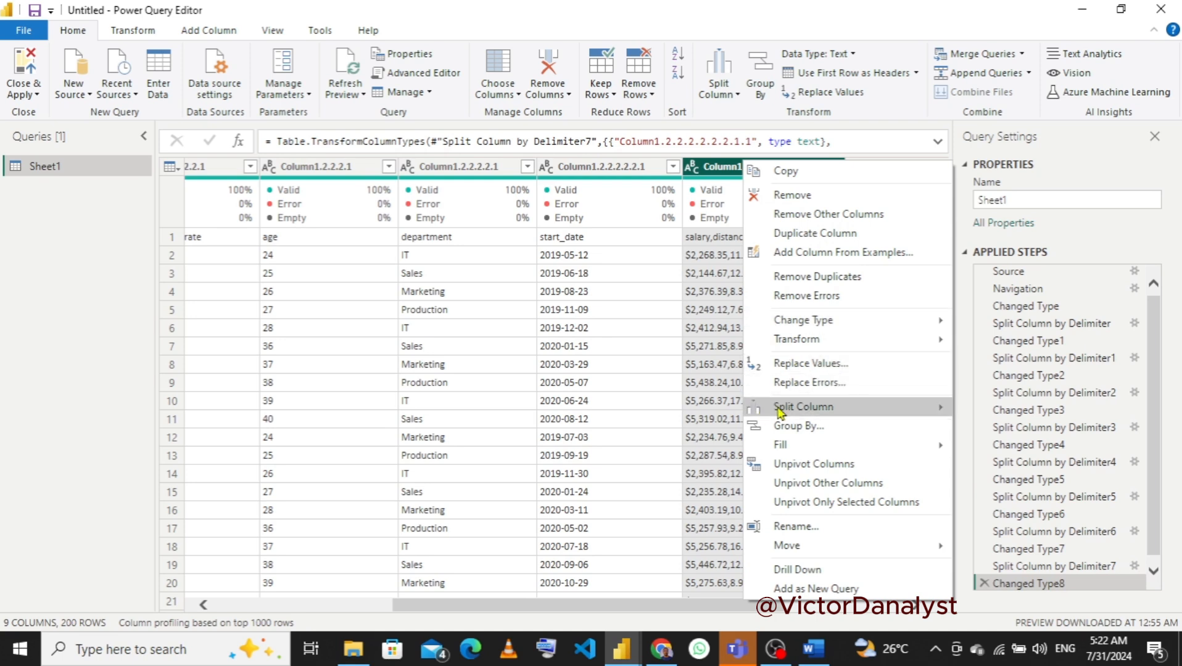
mouse_move(788, 412)
click(1033, 414)
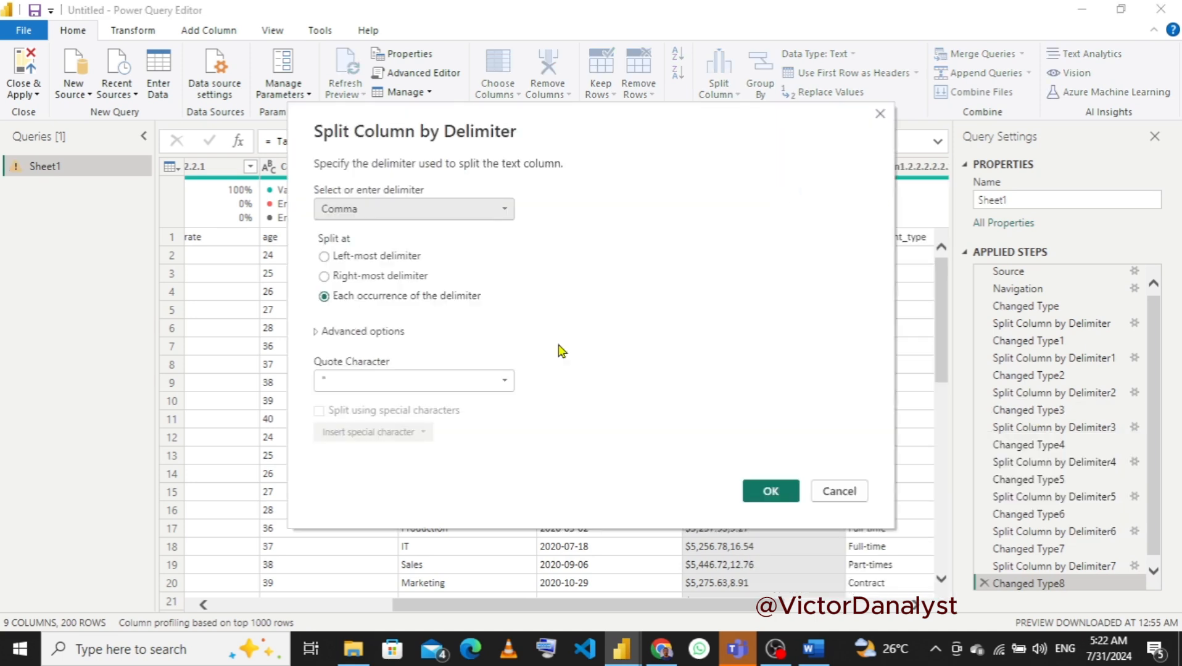
click(342, 283)
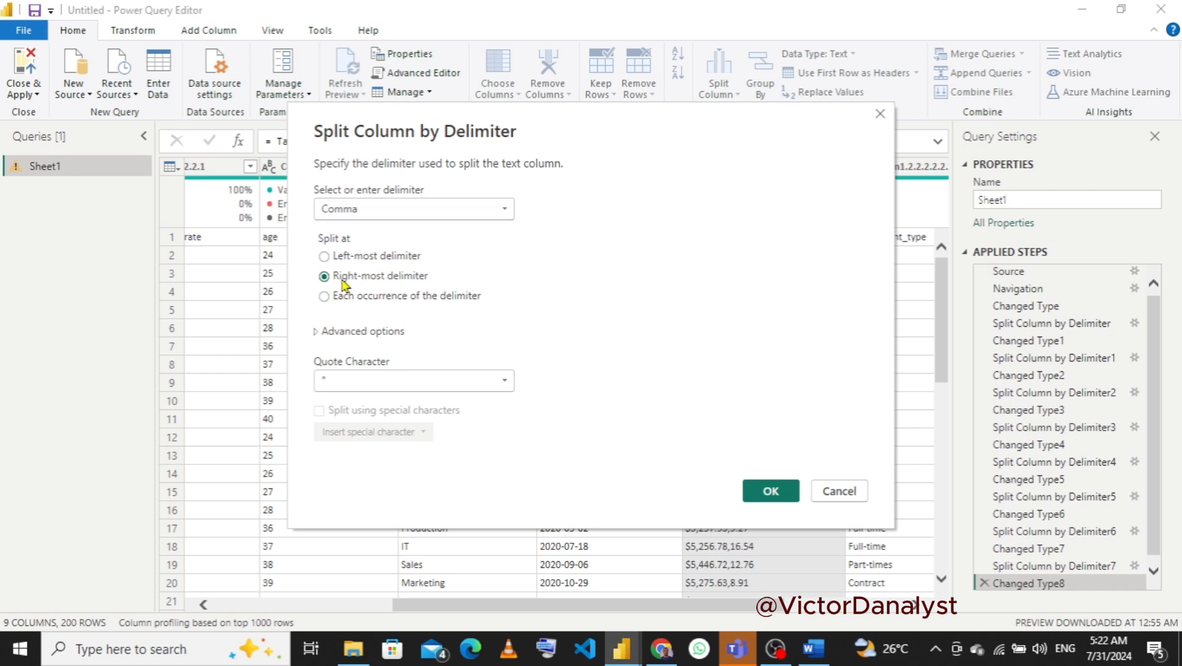
click(765, 490)
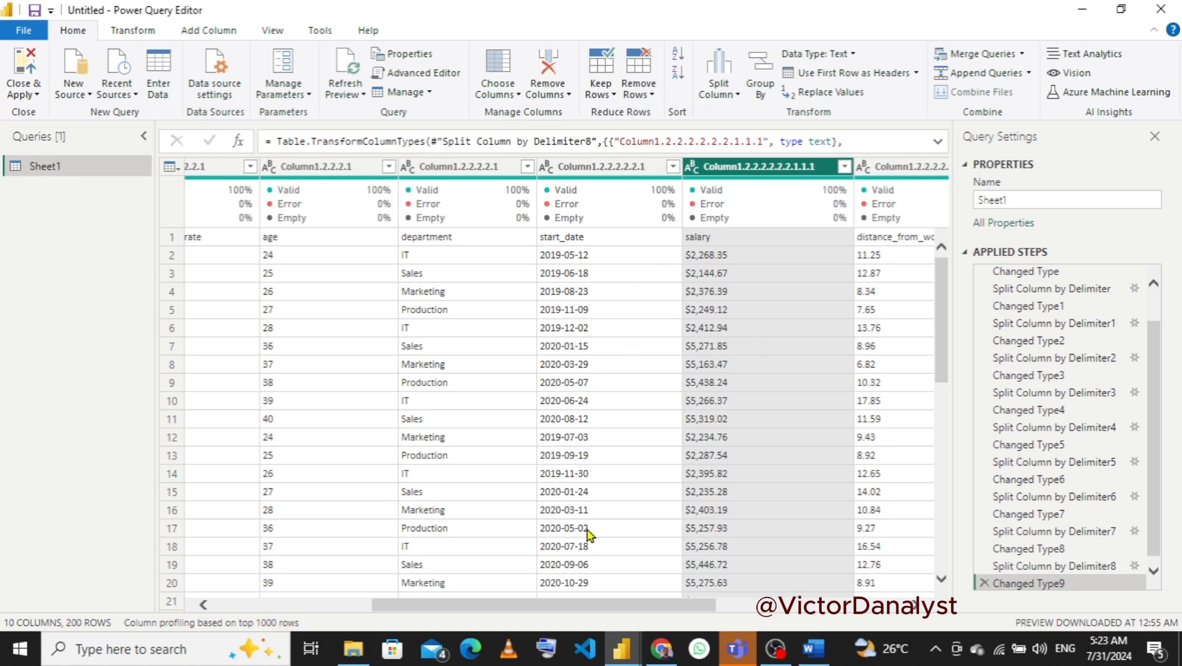
- Promote the first row of the Sheet1 query to column headers
drag(522, 613, 364, 612)
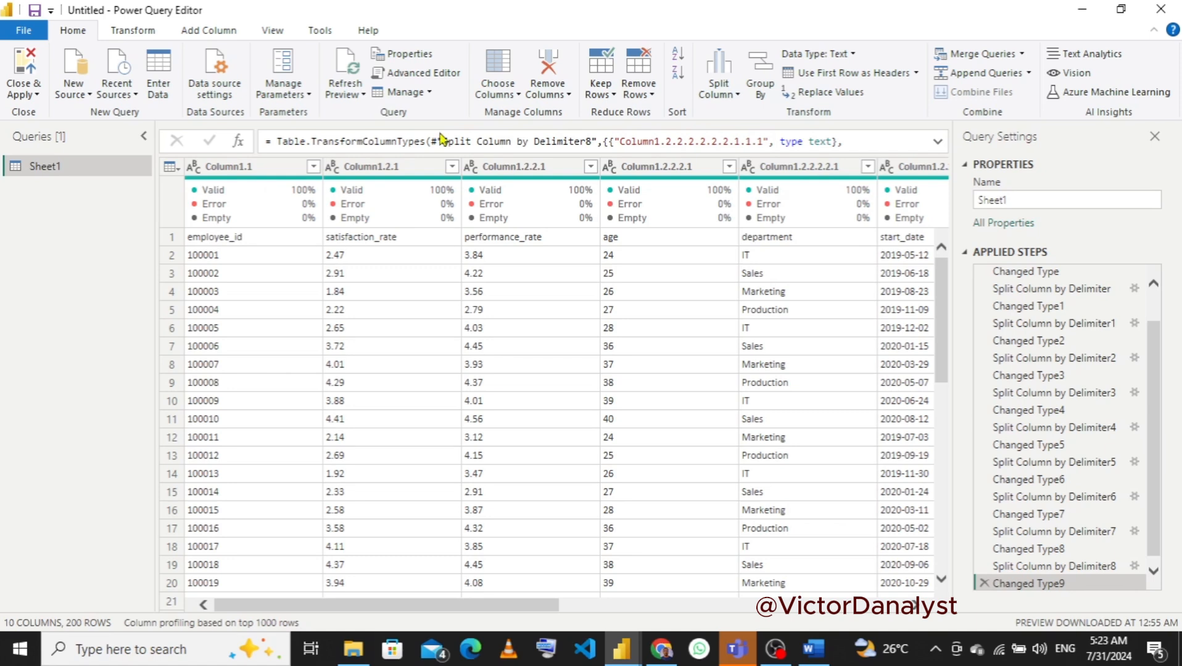
click(820, 74)
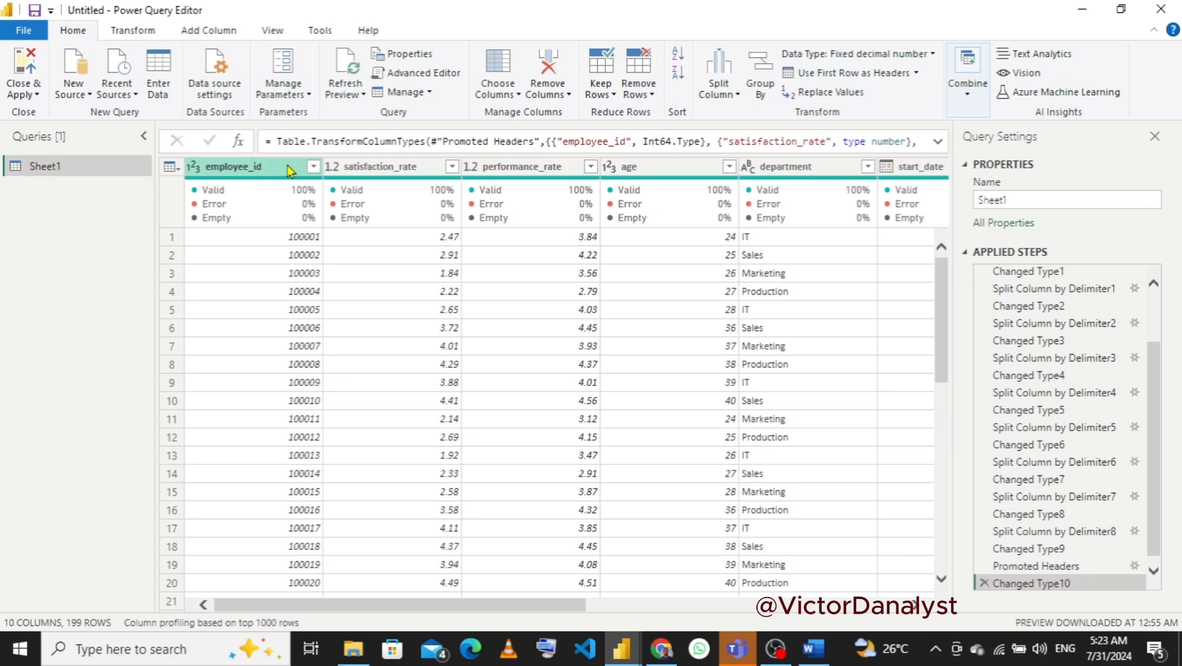
- Change the satisfaction_rate column's data type to Whole Number, adding the conversion as a new step
click(331, 167)
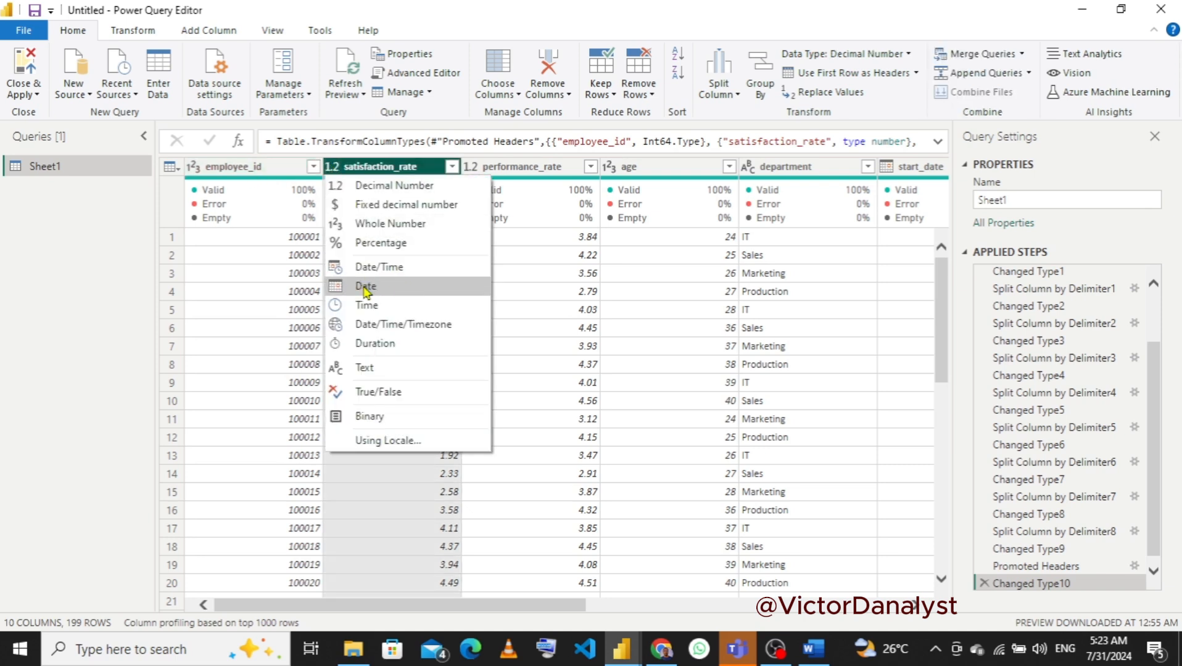
click(381, 225)
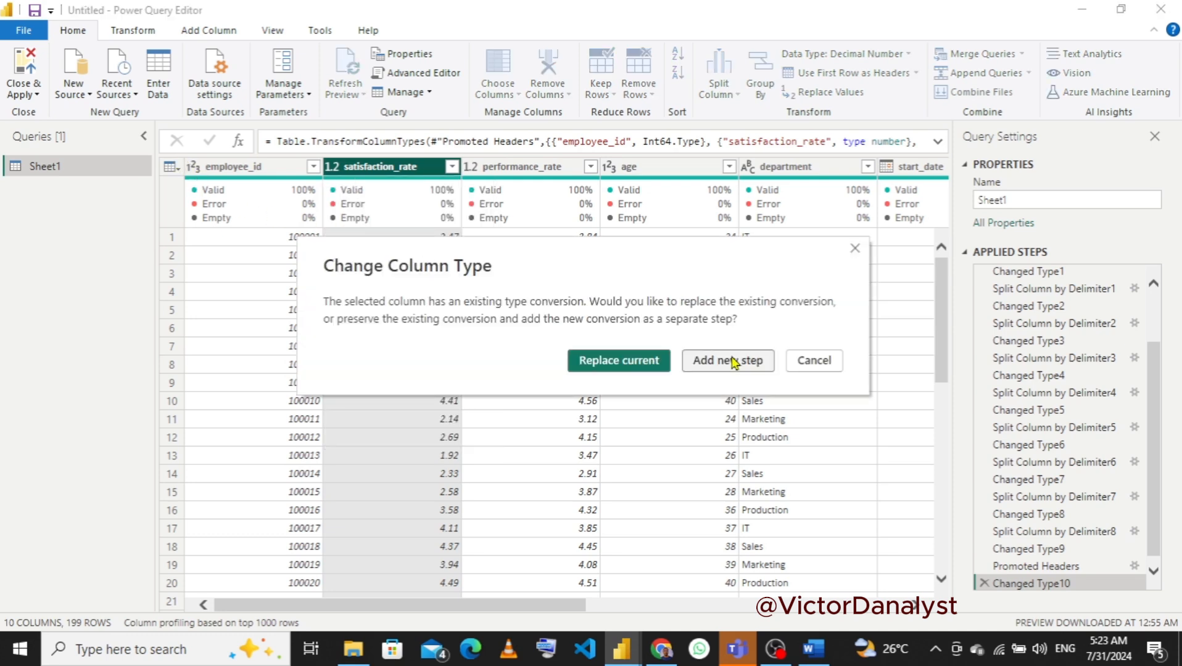
click(732, 361)
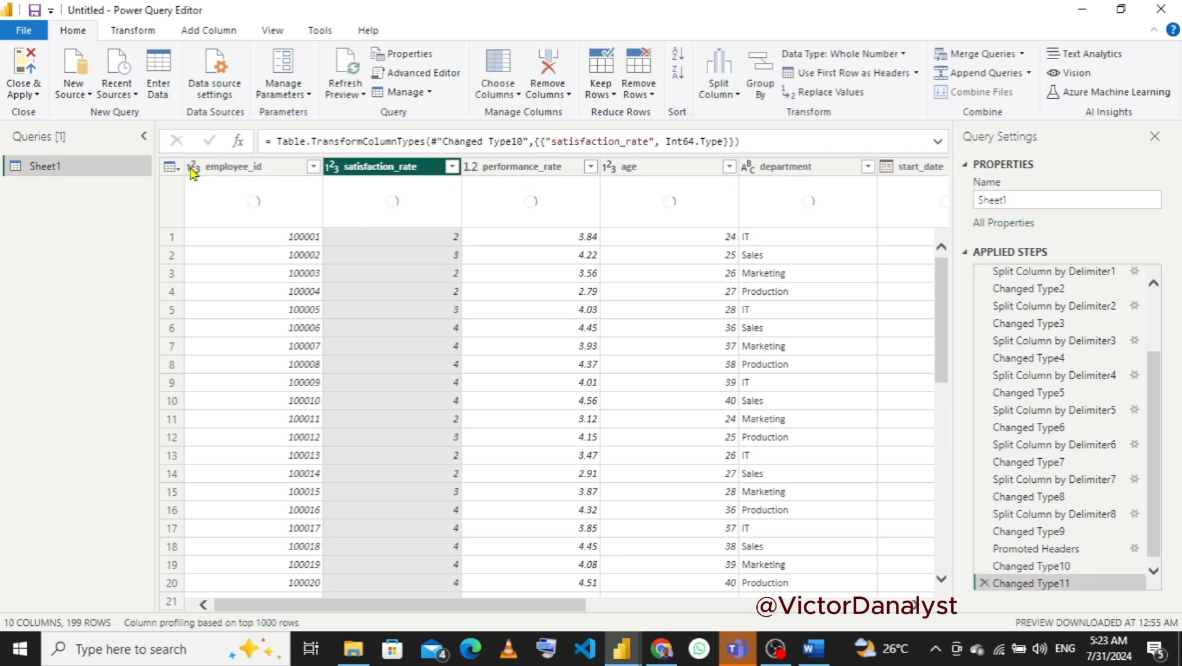
- Change the employee_id column's data type to Text and the performance_rate column's to Whole Number
click(193, 168)
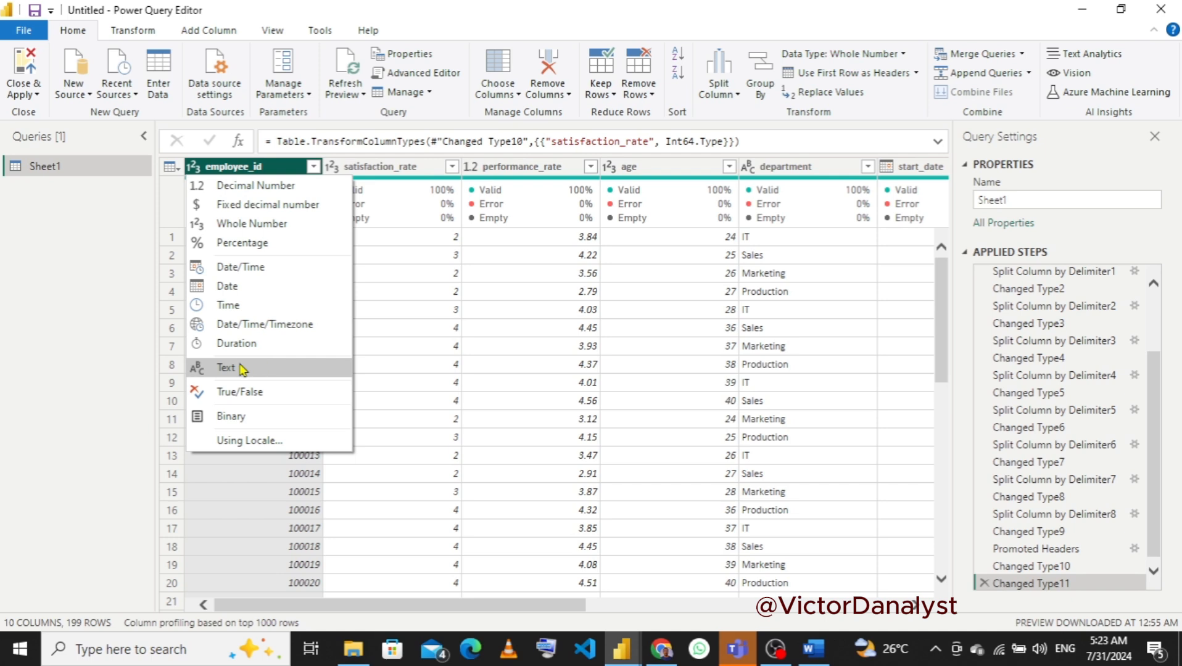
click(241, 367)
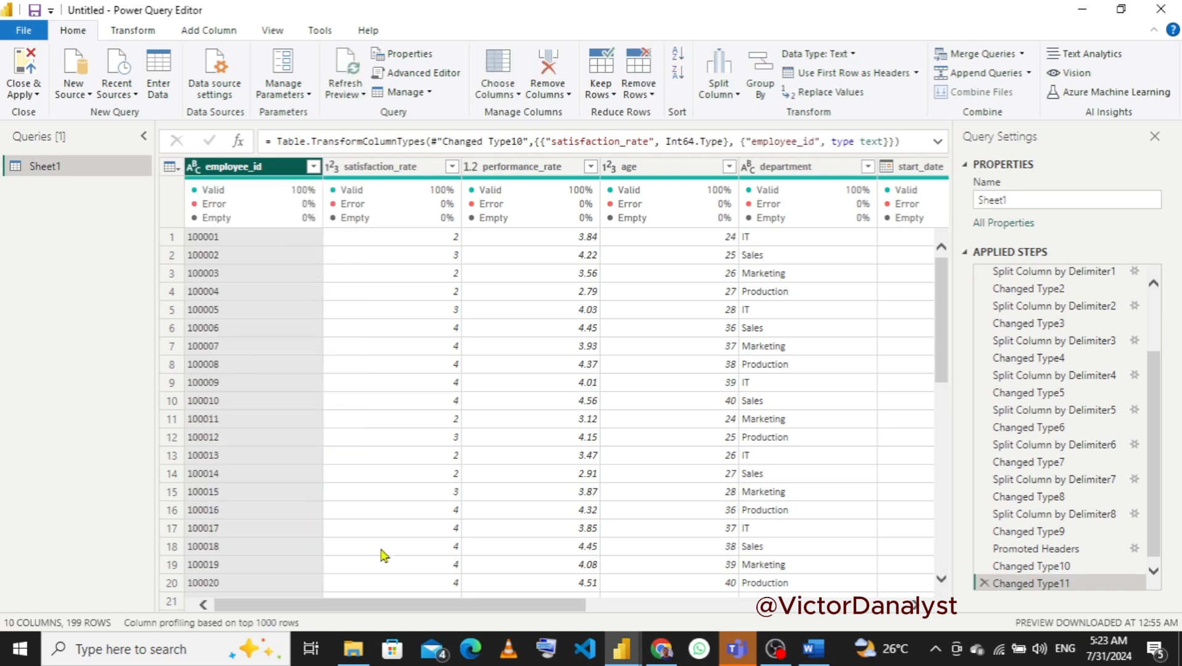
drag(330, 608, 403, 608)
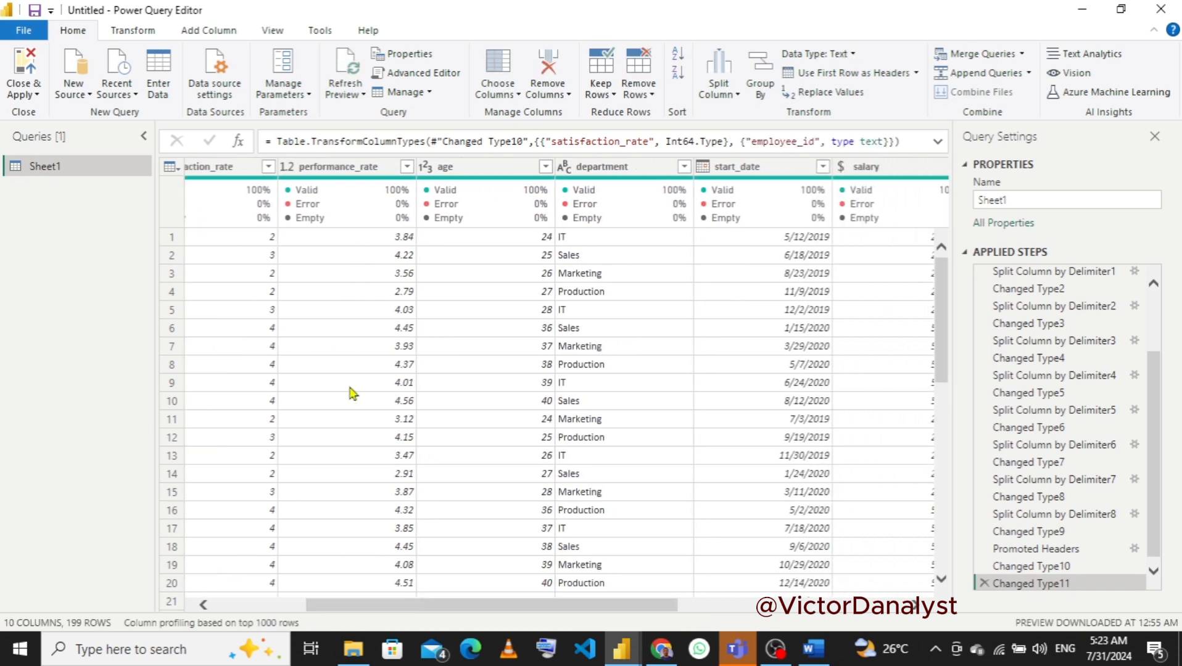
click(288, 168)
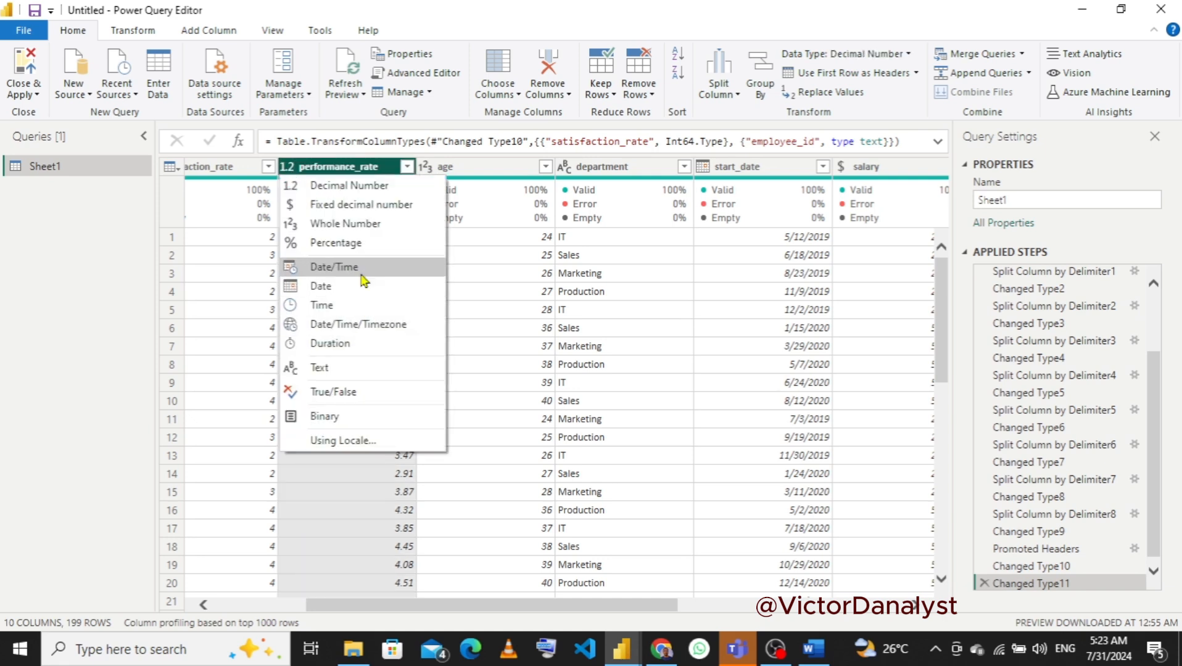
click(336, 228)
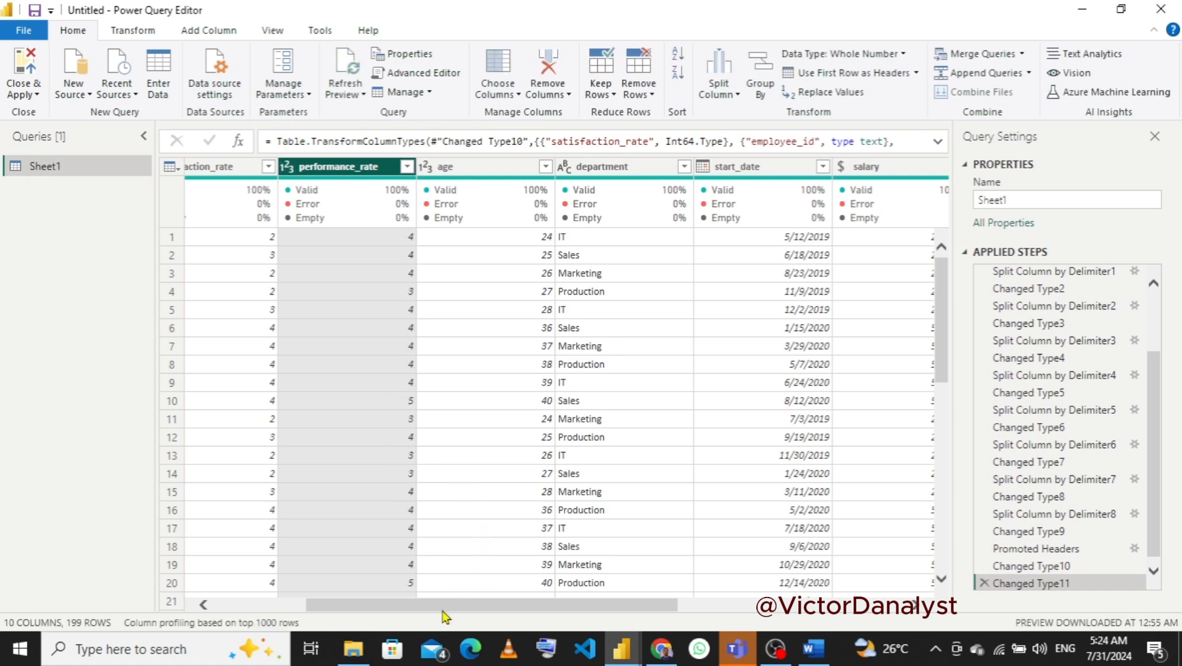
- Trim the text in the department column, checking its distinct filter values before and after
drag(442, 611, 488, 611)
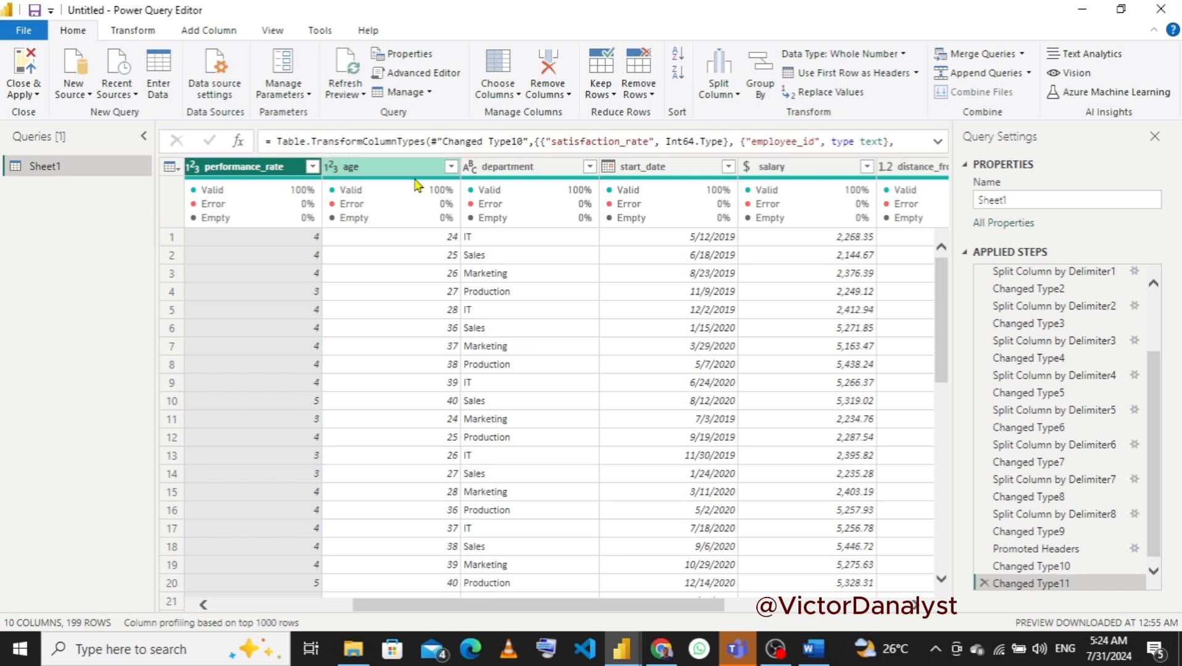
click(589, 168)
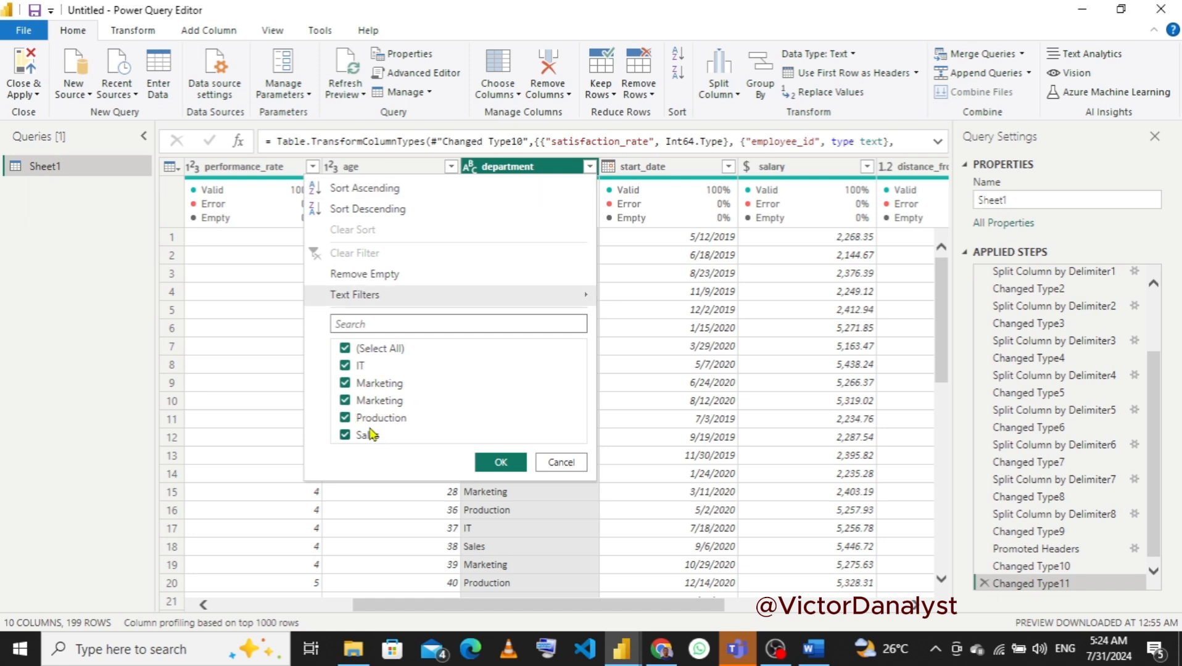
click(577, 463)
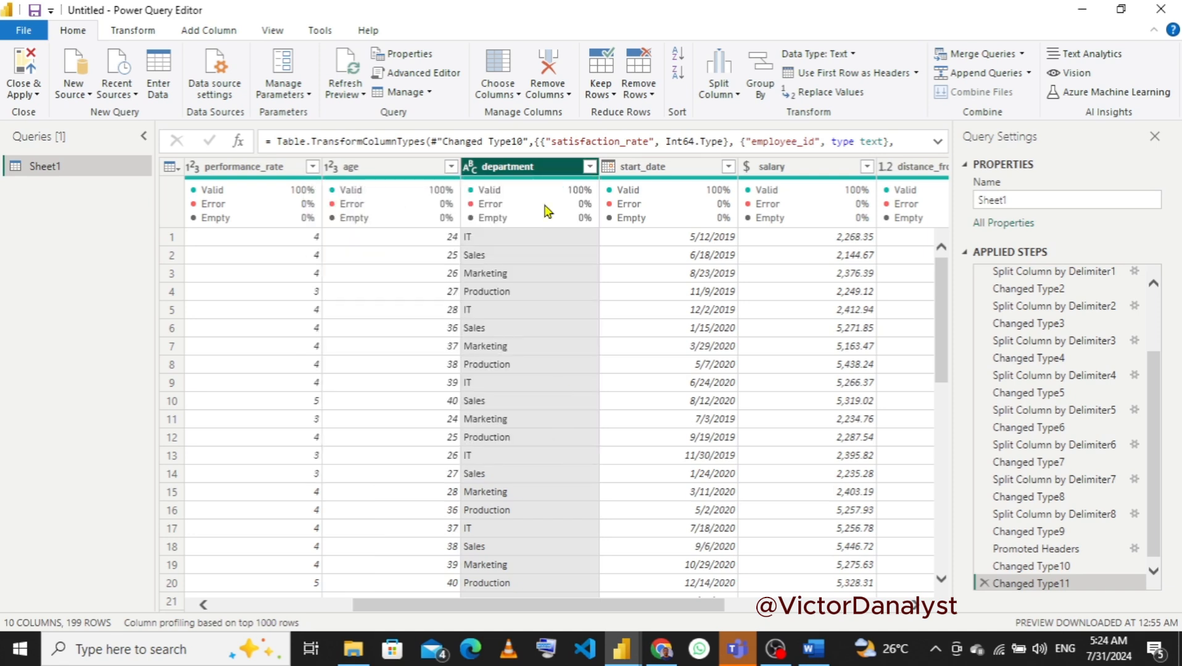
right_click(514, 175)
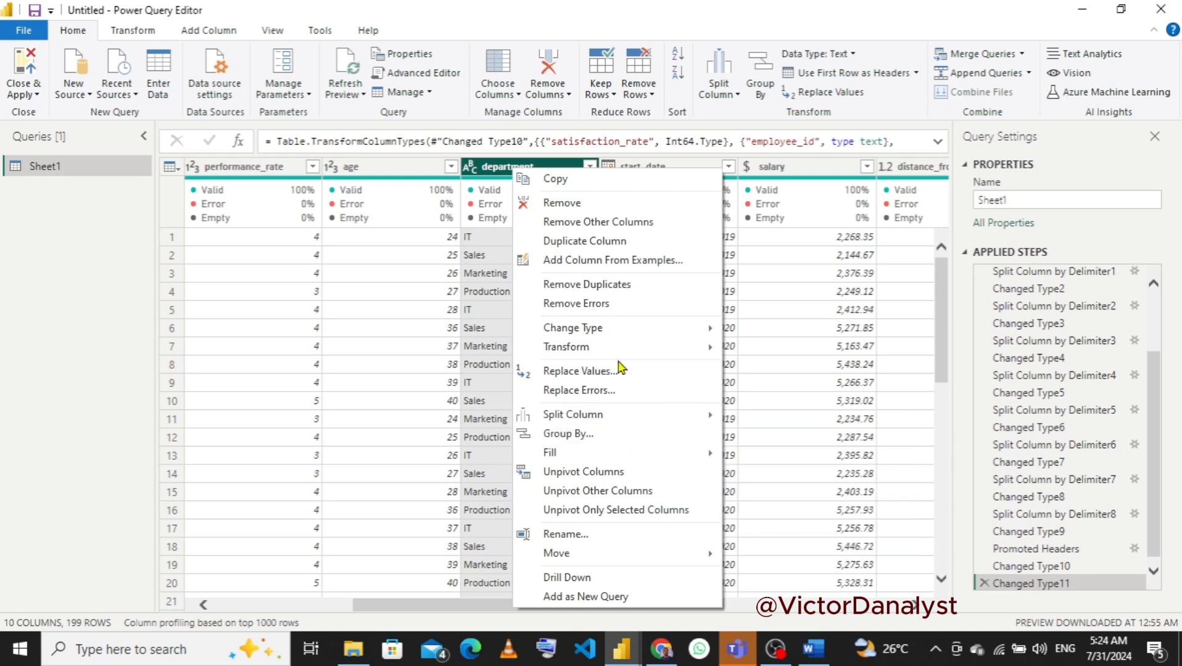
mouse_move(609, 352)
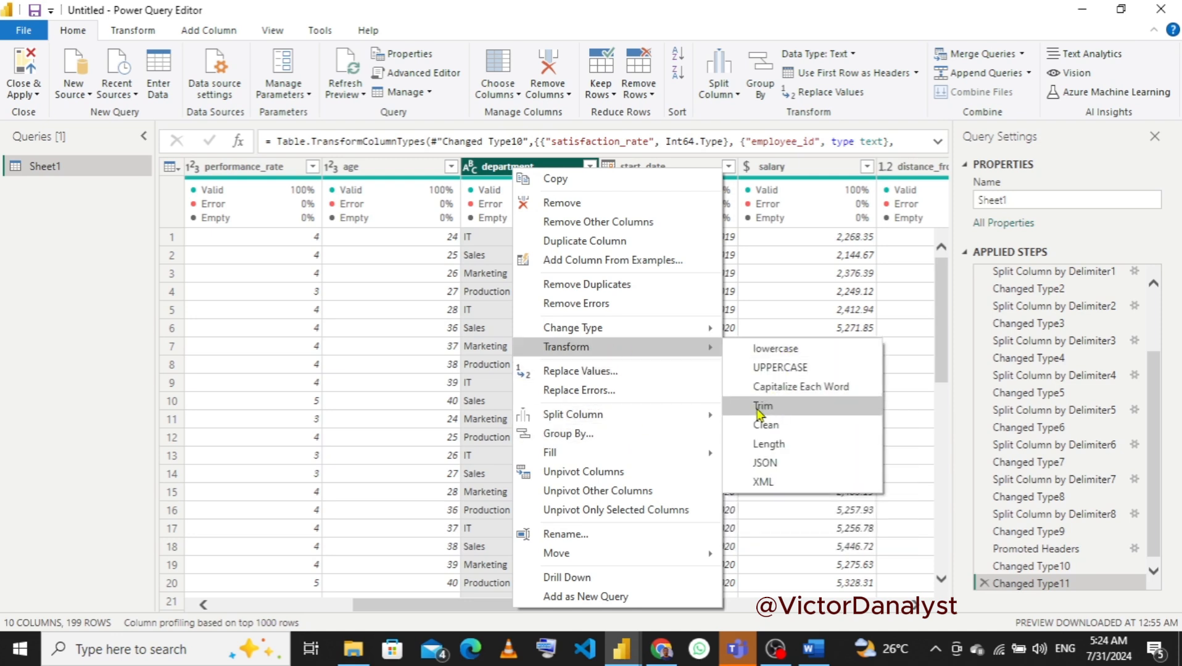
click(760, 407)
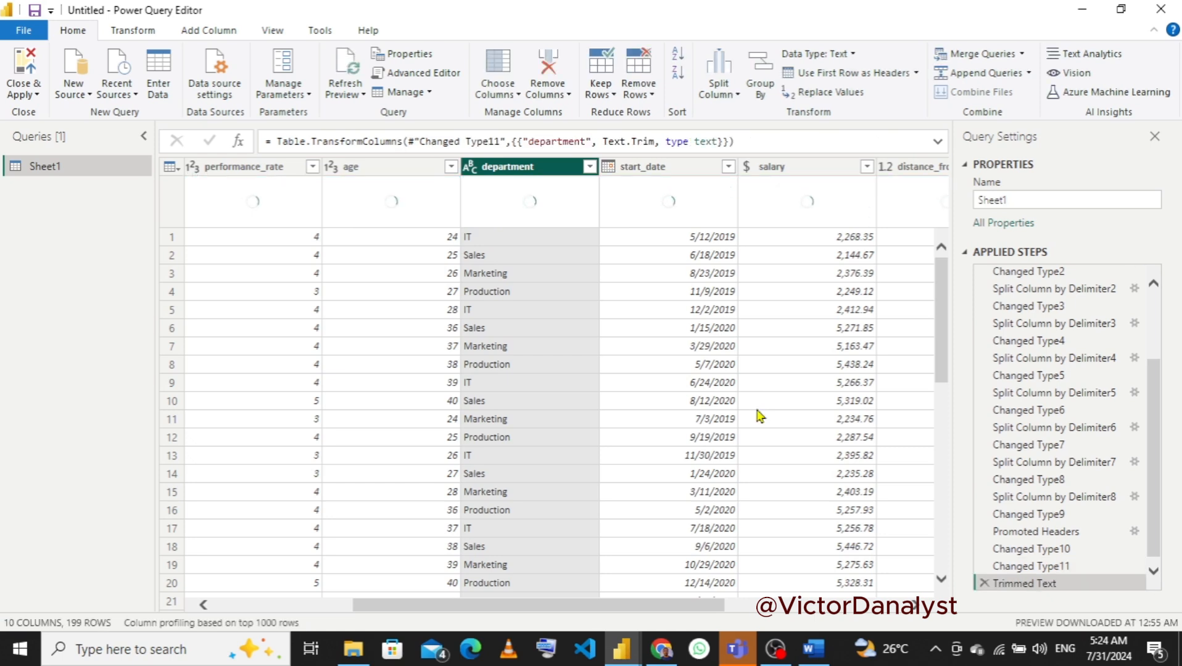
drag(511, 609, 612, 596)
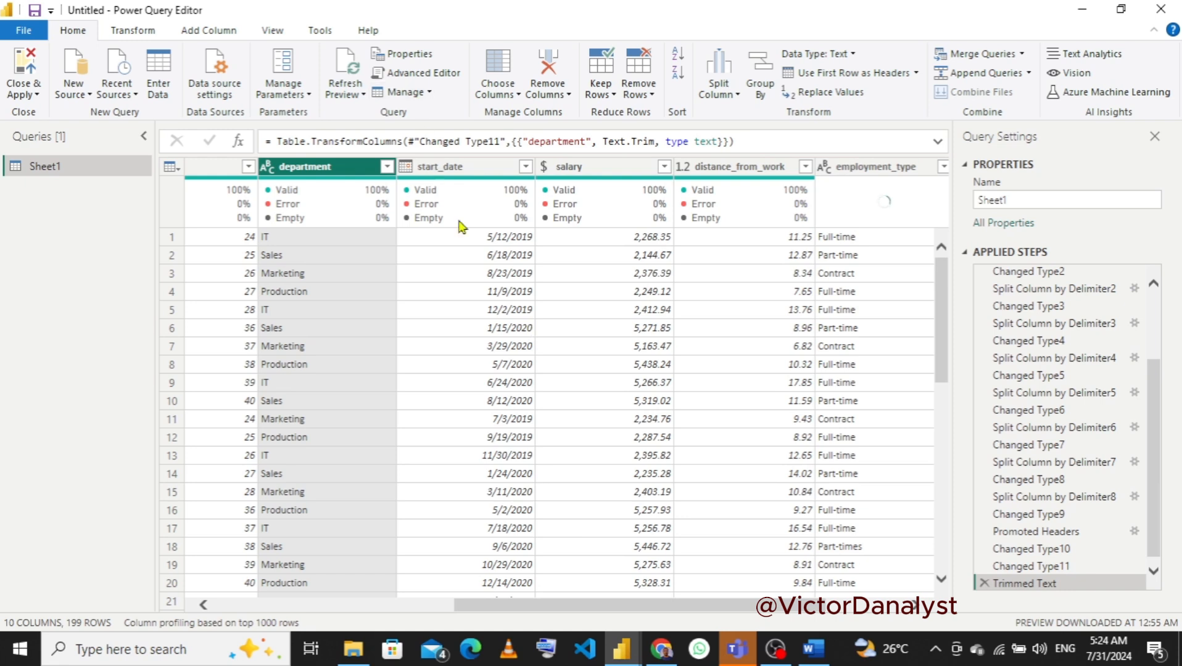
click(387, 167)
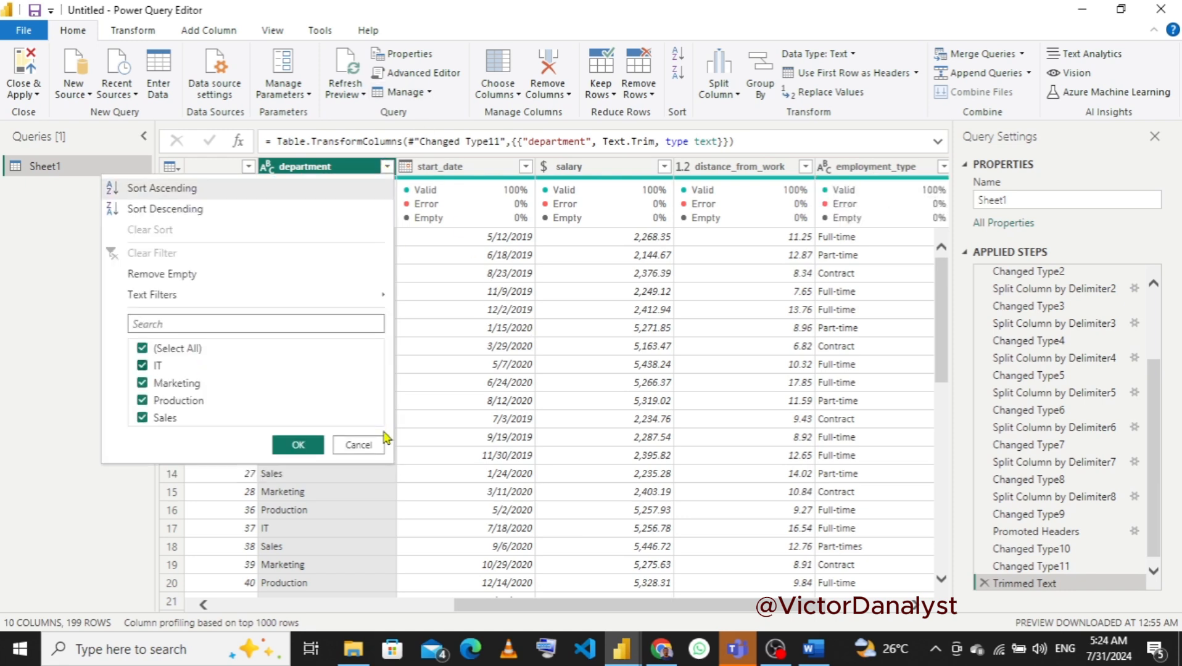
click(358, 445)
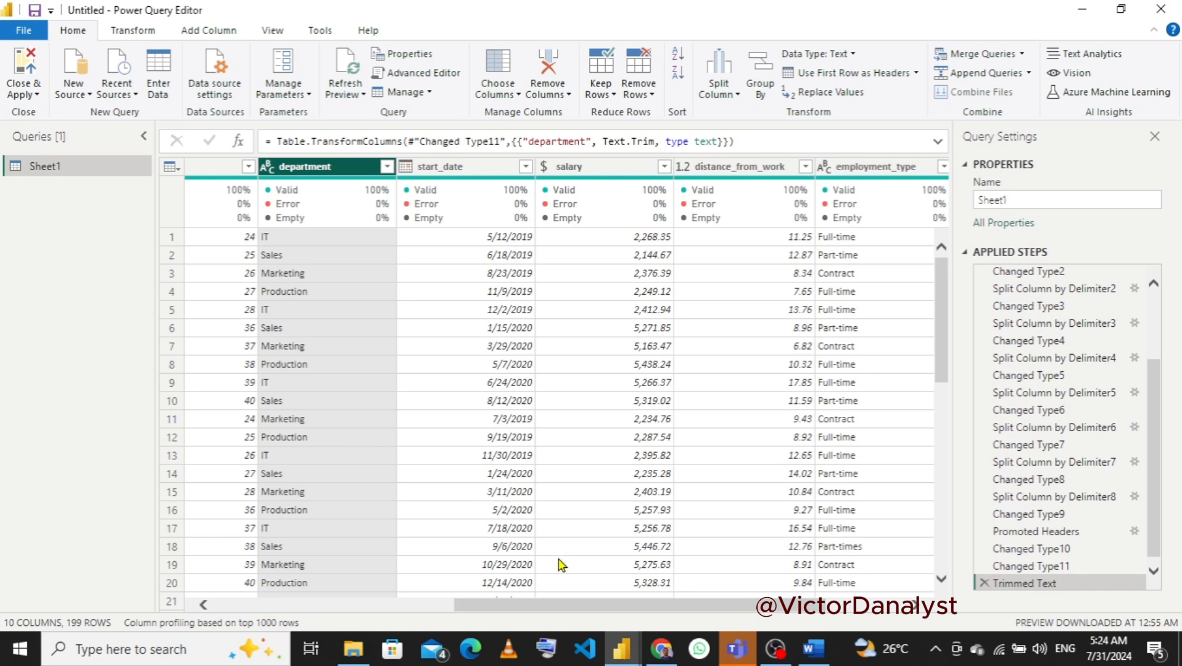
- Change the distance_from_work column's data type to Whole Number
drag(520, 609, 645, 596)
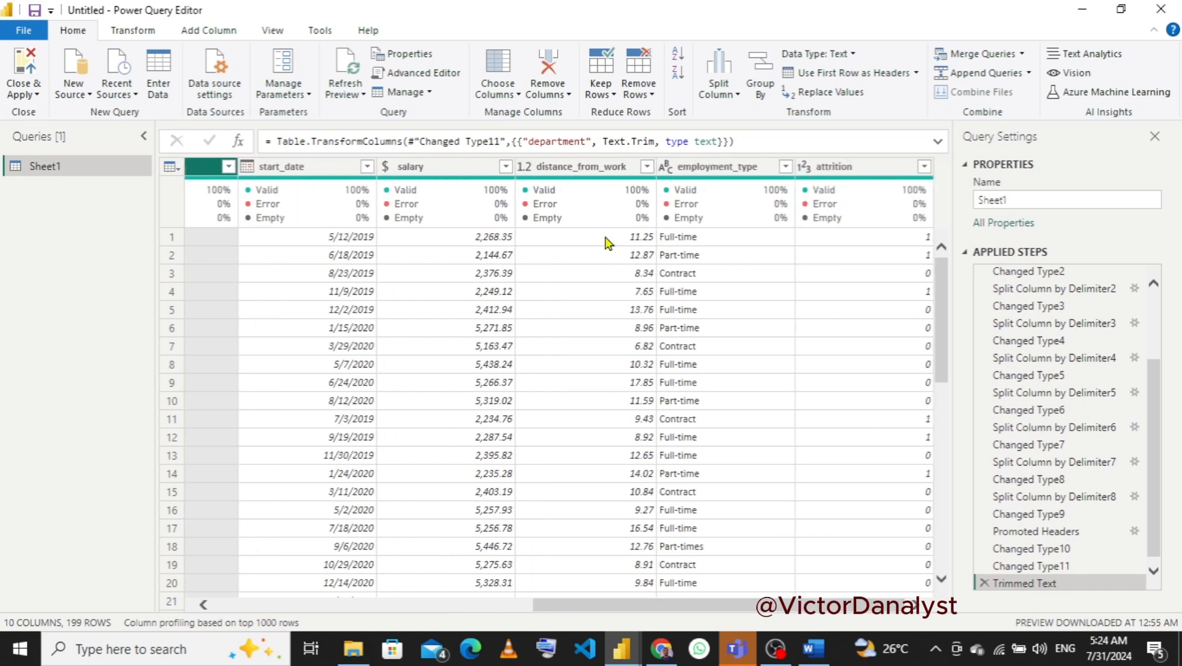
click(525, 167)
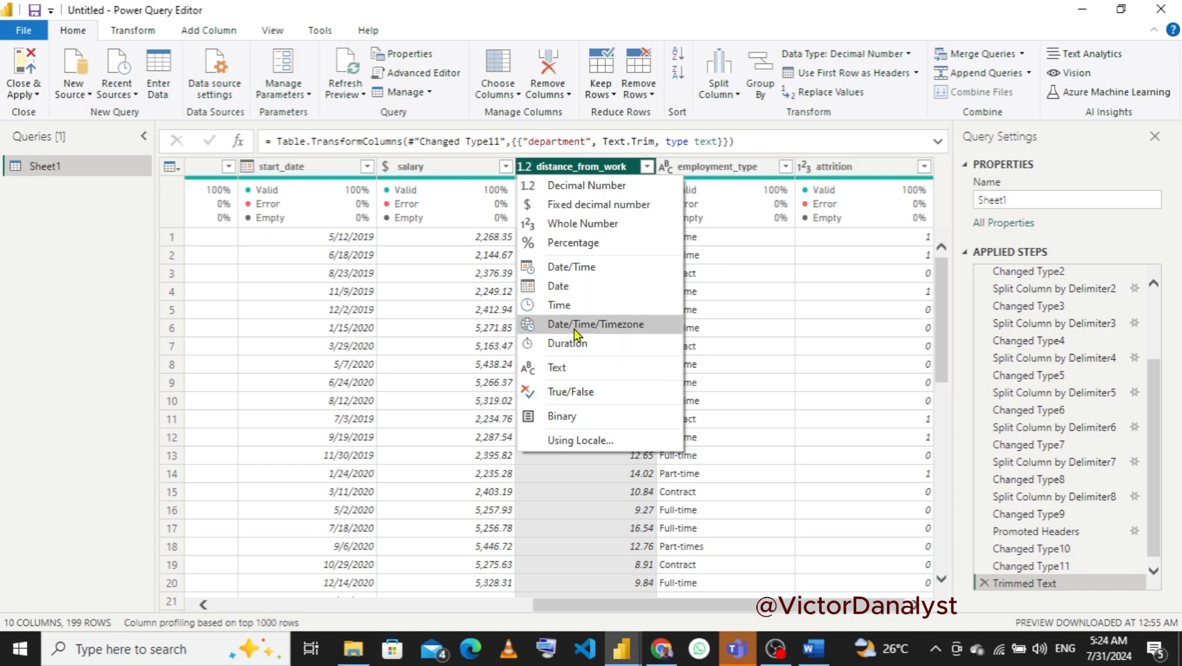
click(603, 222)
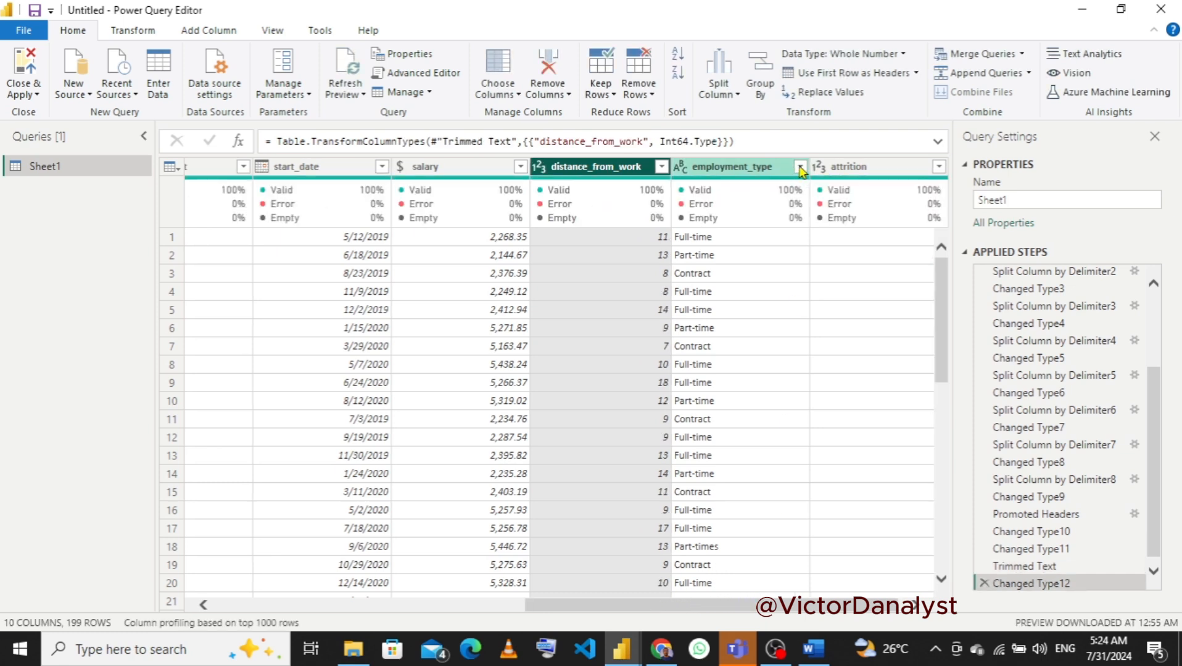
- Check the distinct values of the employment_type column and trim its text
click(801, 167)
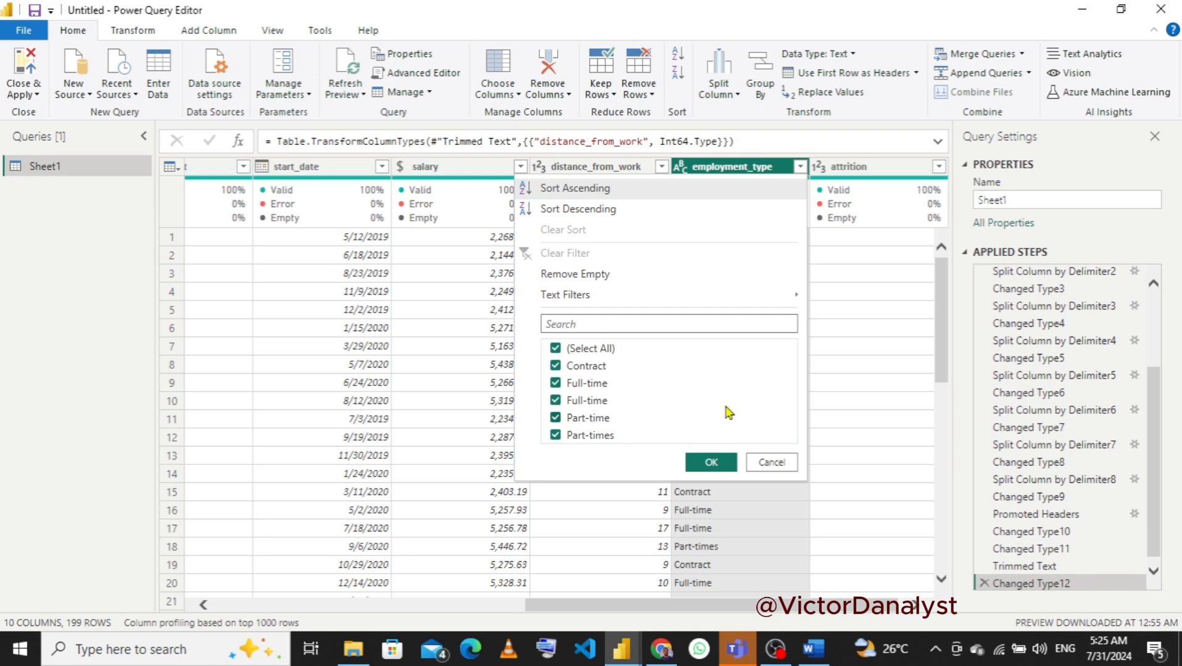
click(771, 462)
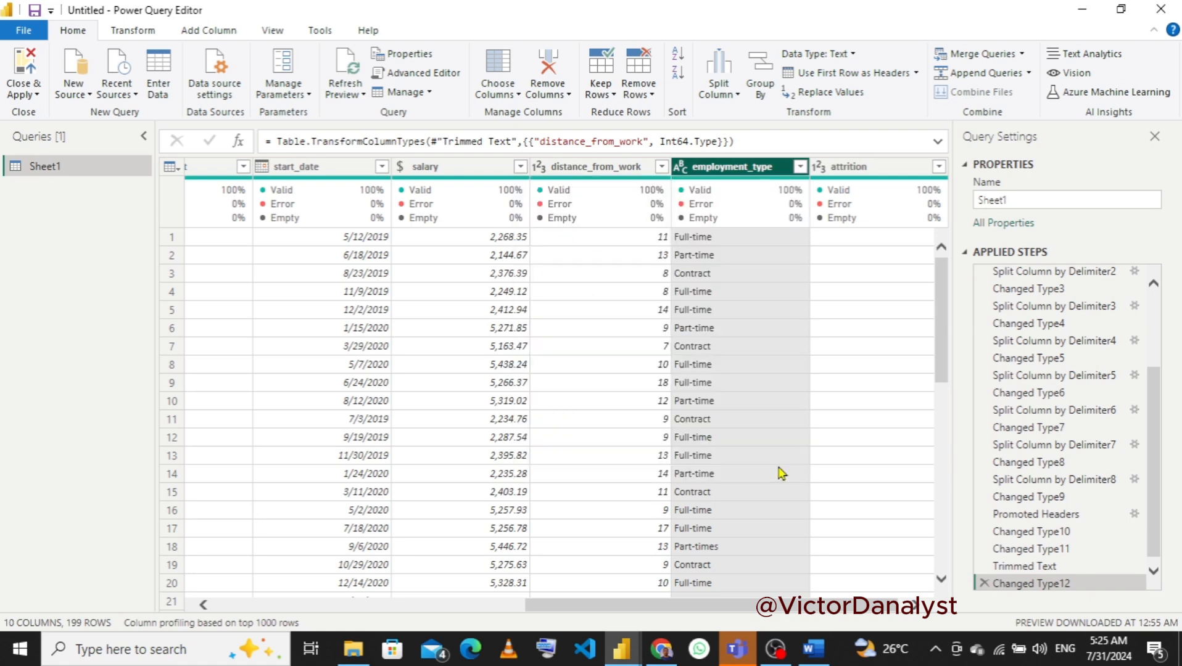
right_click(708, 177)
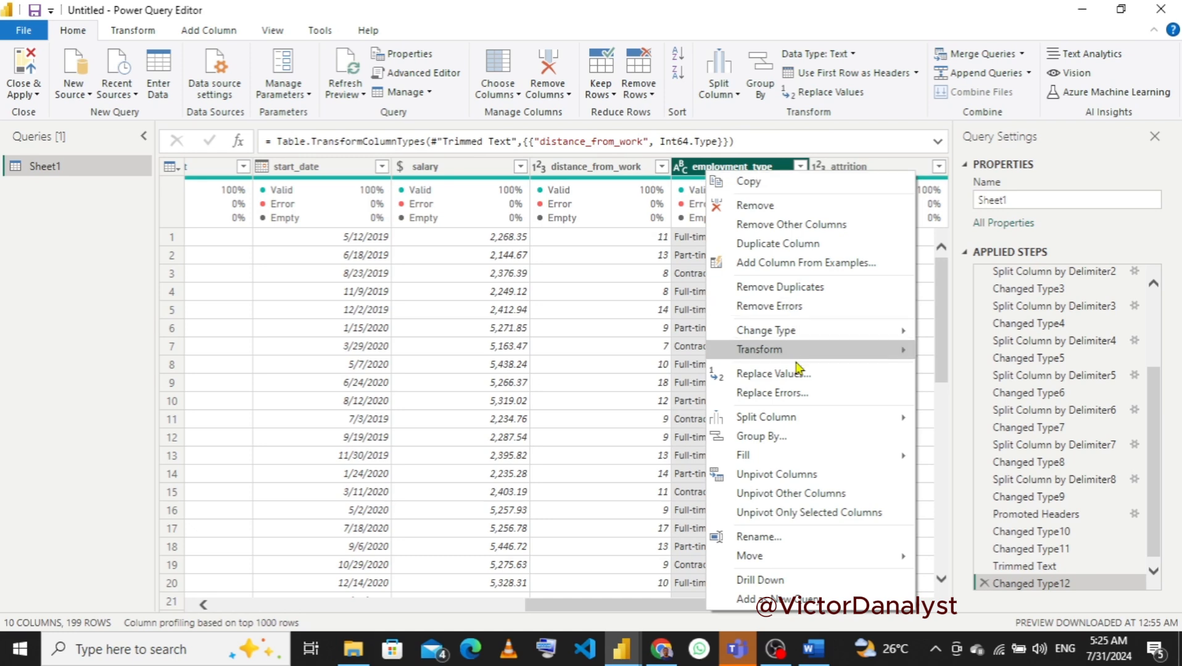
mouse_move(769, 351)
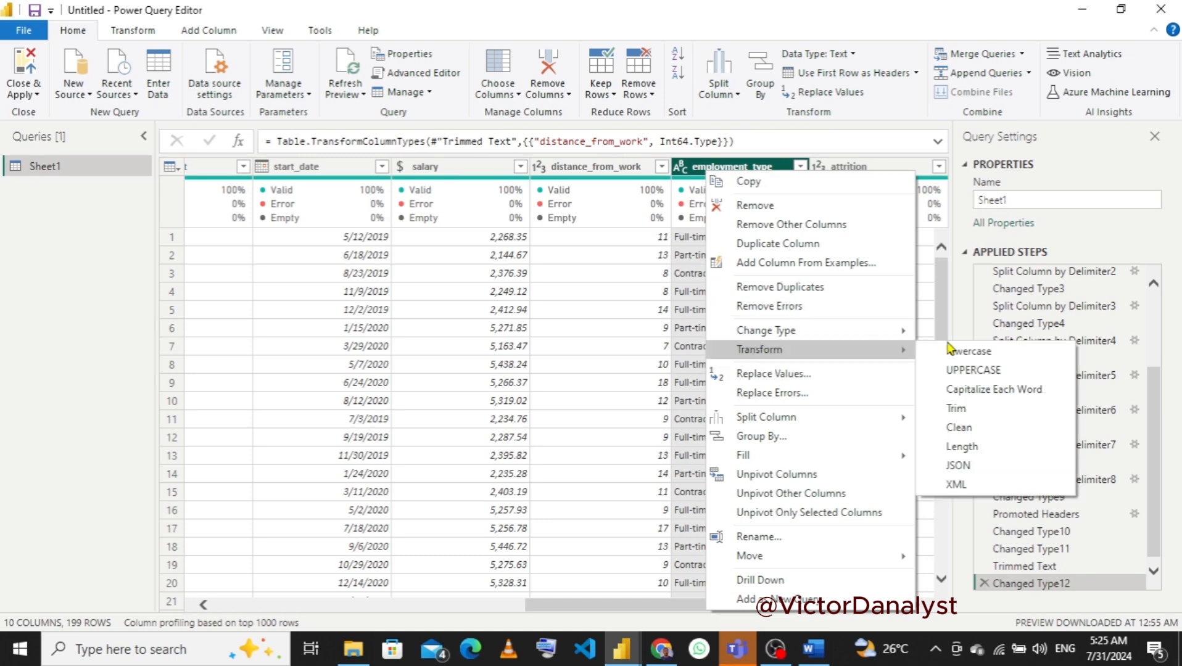
click(956, 410)
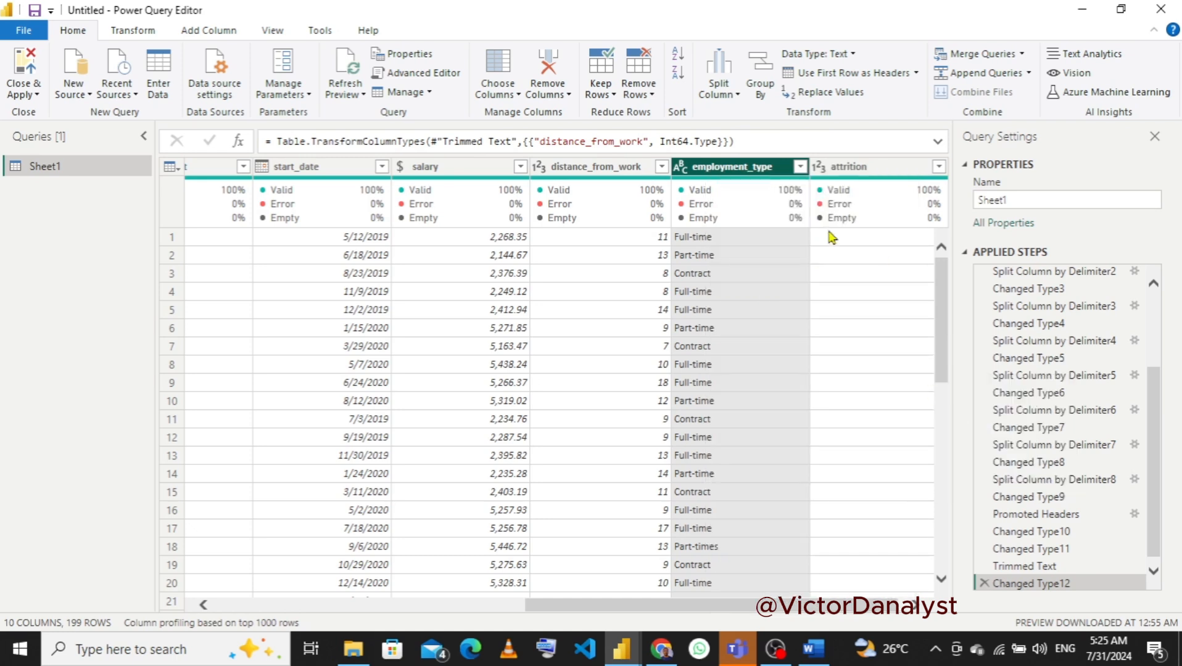
- Replace Part-times with Part-time in the employment_type column, matching entire cell contents, and check the column's distinct values
right_click(714, 175)
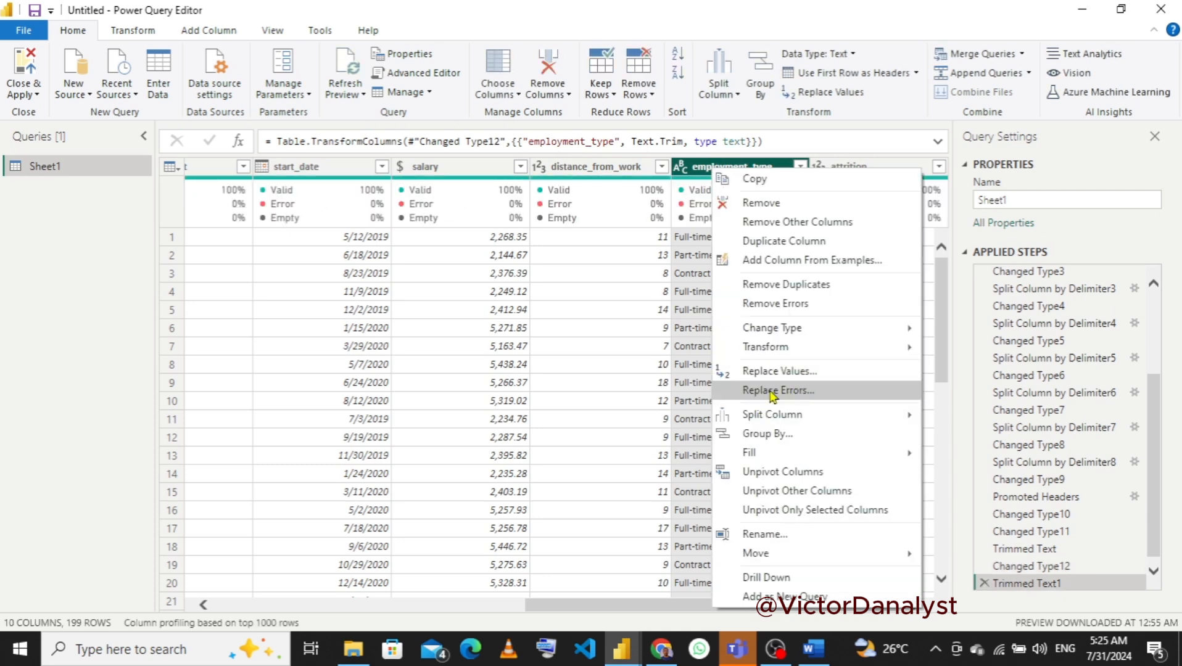
click(798, 373)
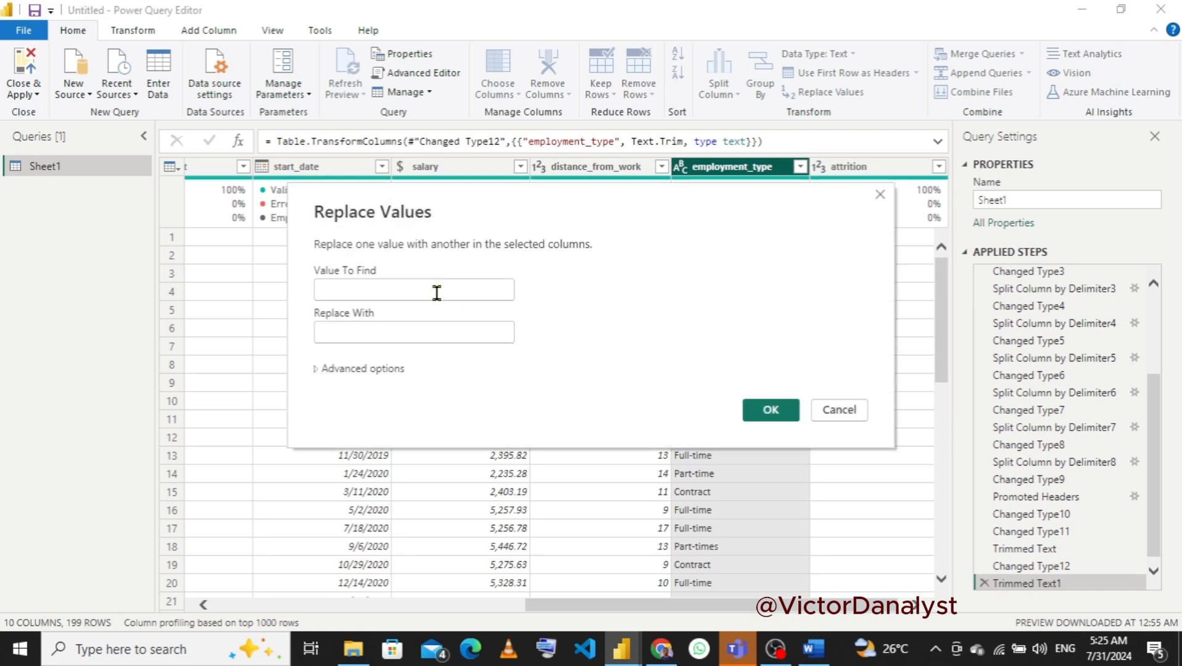
click(436, 293)
text(Pa)
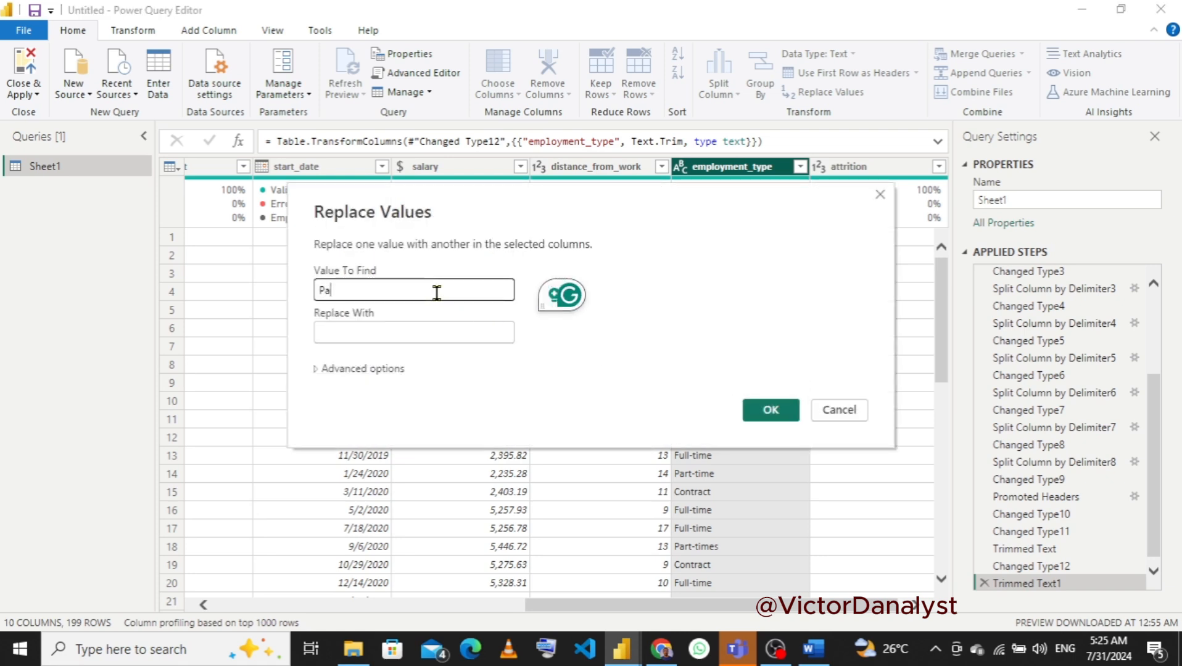
text(rt-)
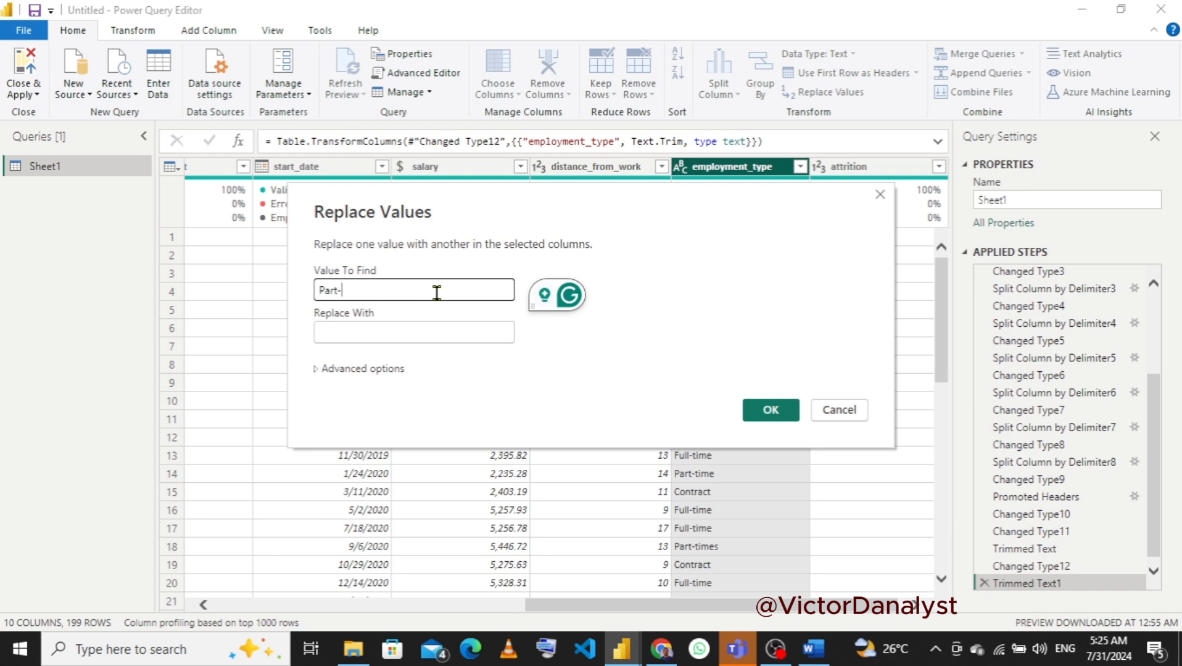
text(times)
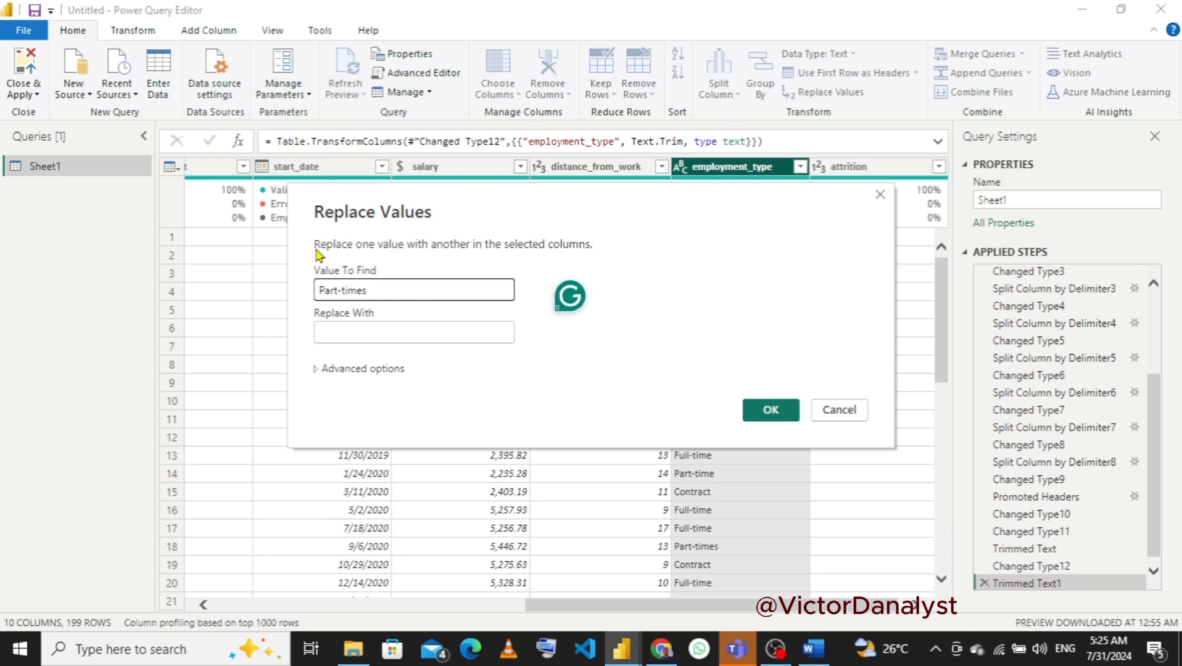
click(340, 338)
text(Par)
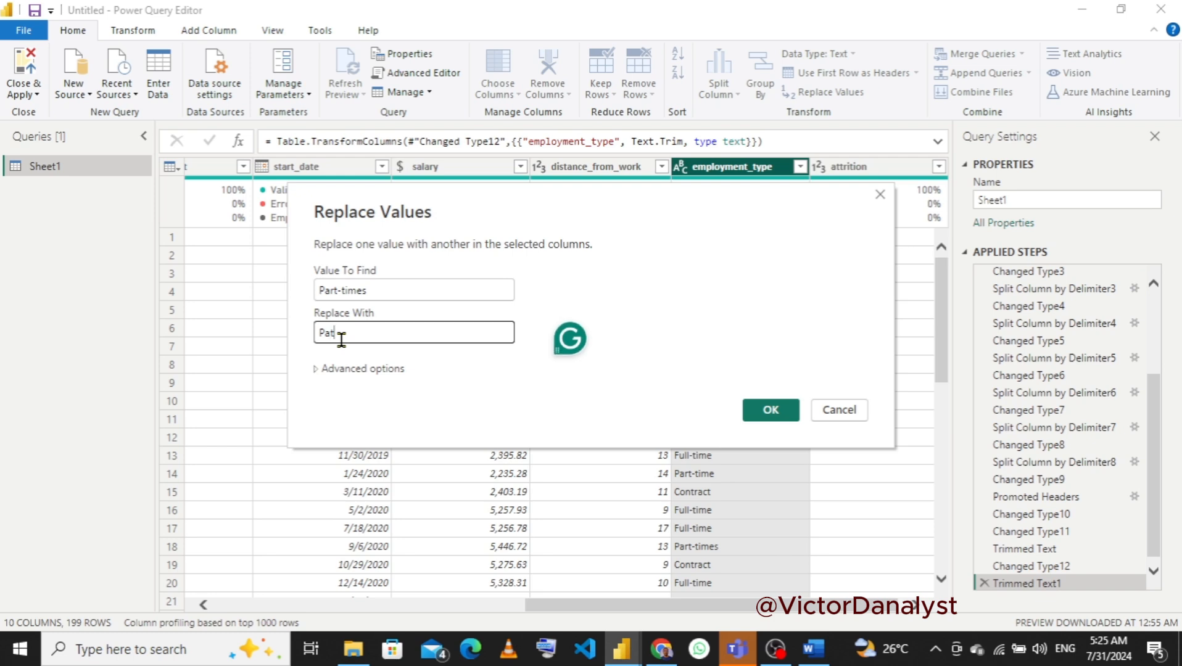
text(t-tiome)
click(317, 370)
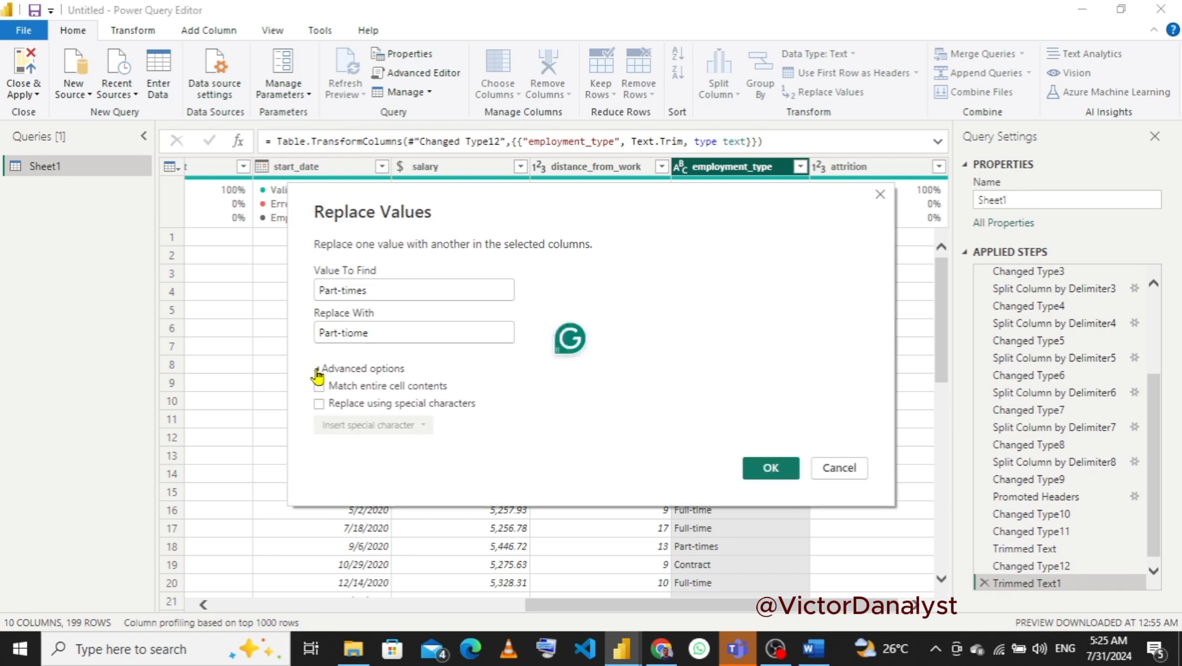
click(353, 333)
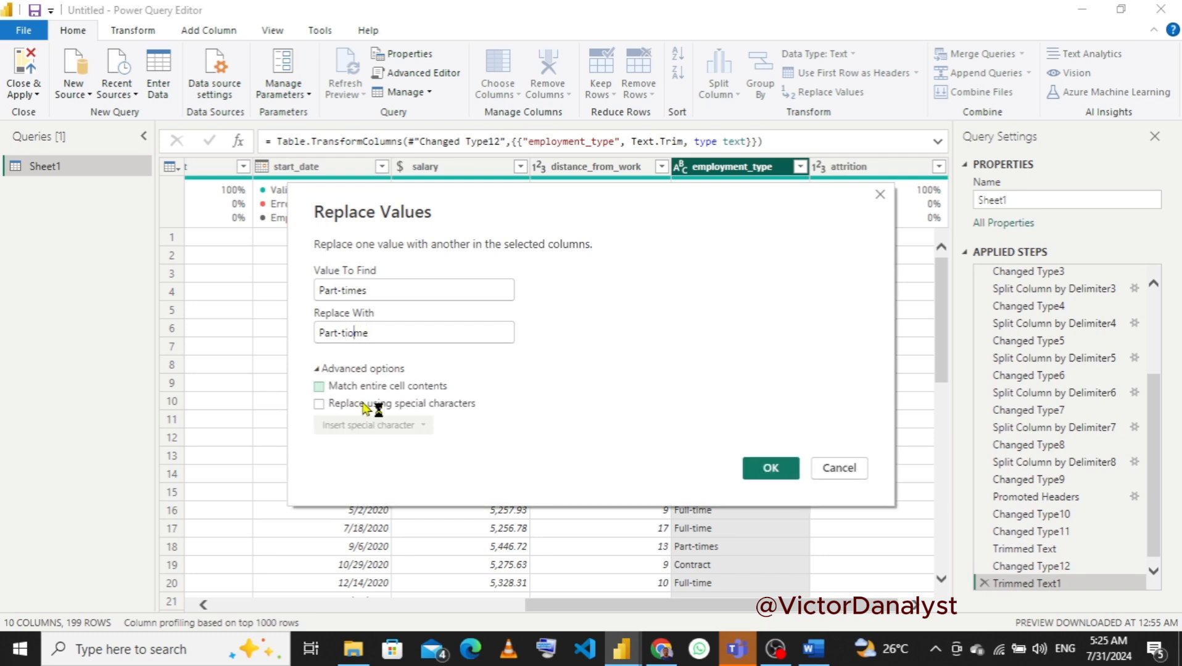
key(BackSpace)
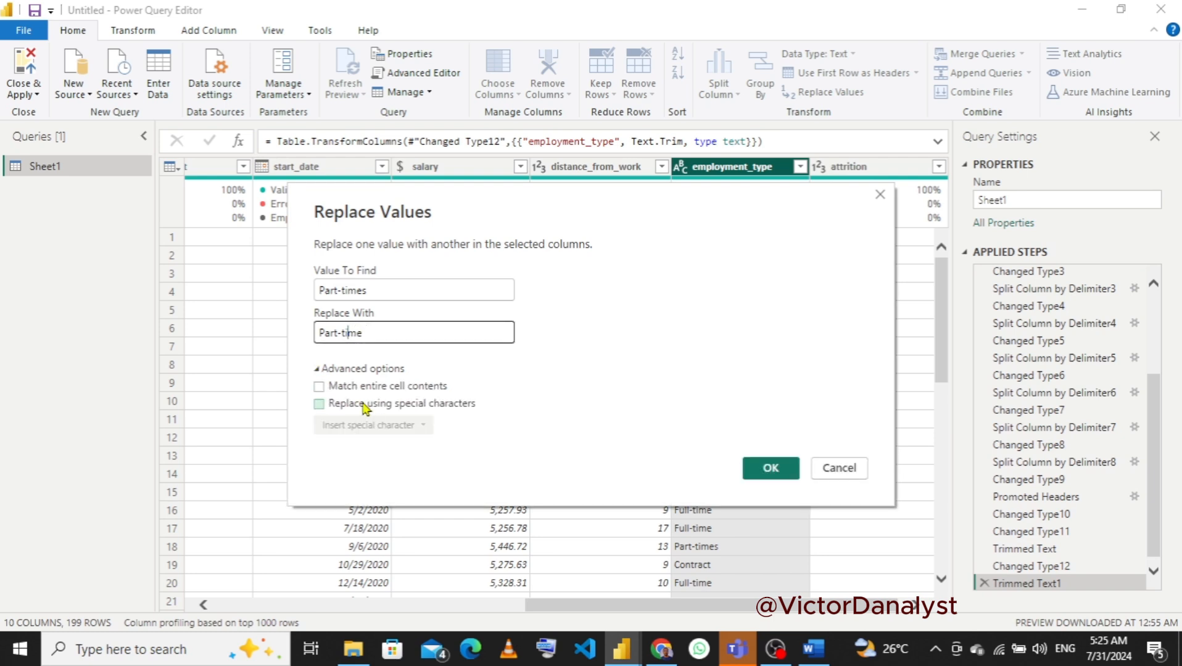
click(319, 387)
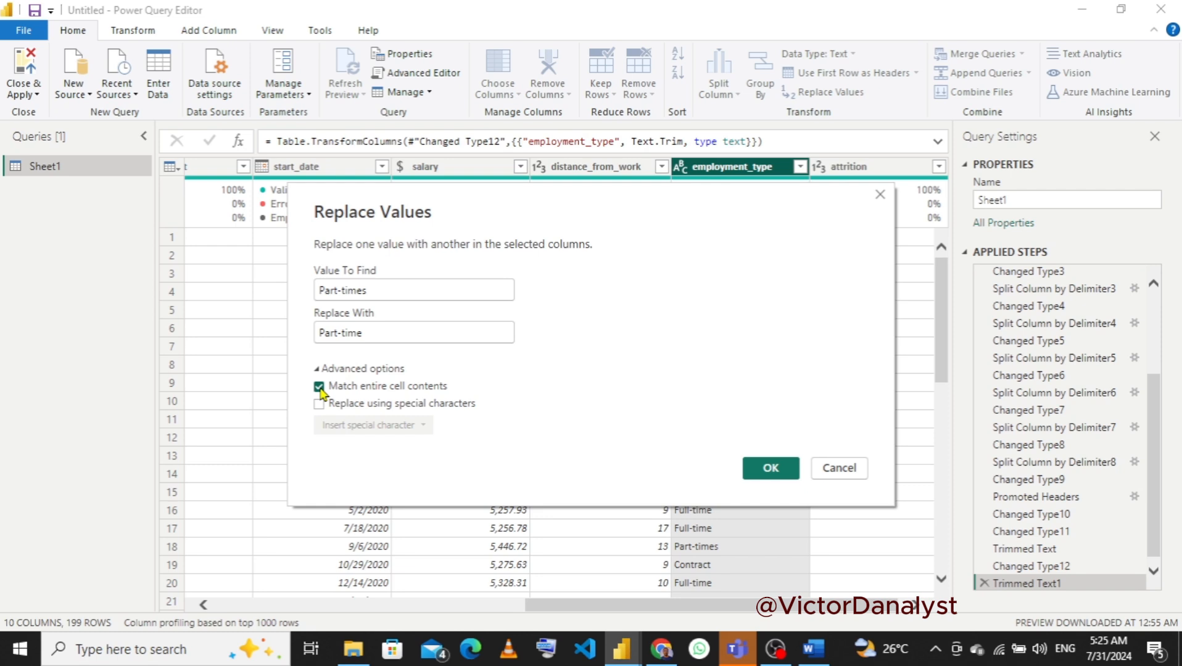
click(766, 470)
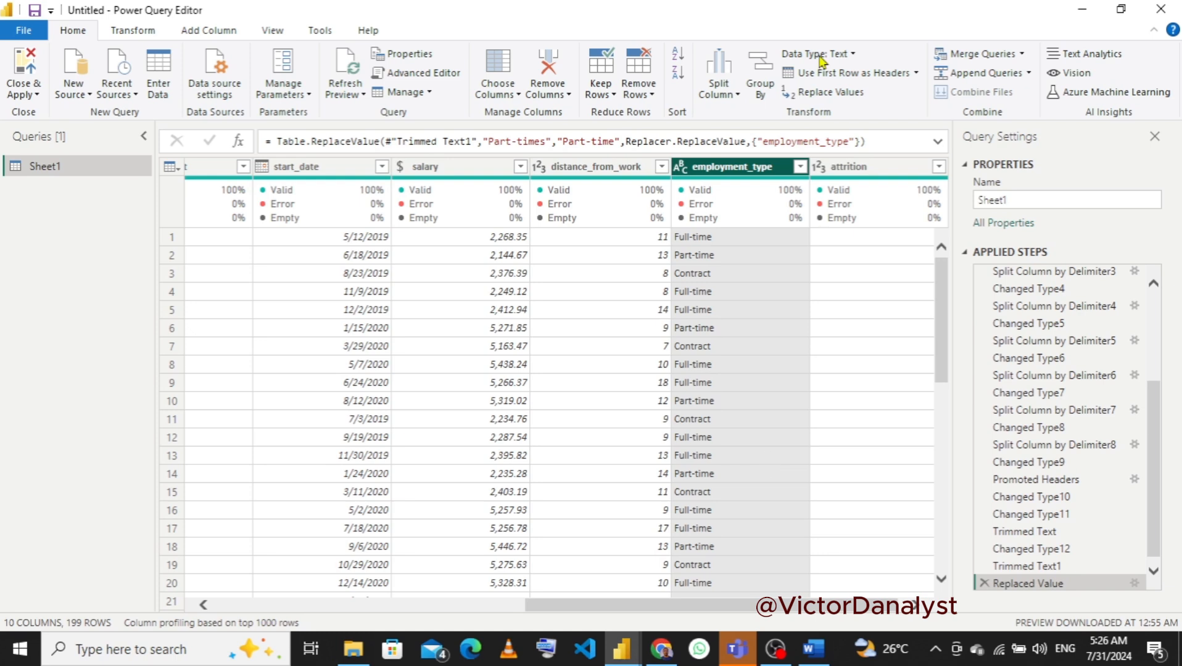
click(800, 168)
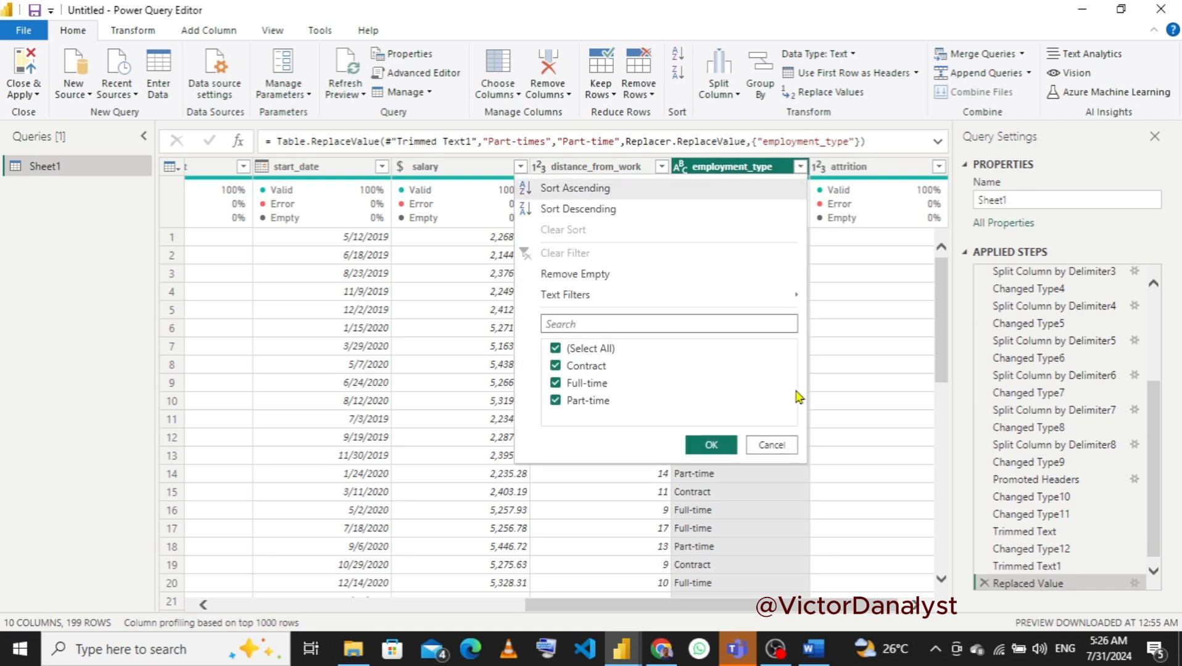
click(771, 445)
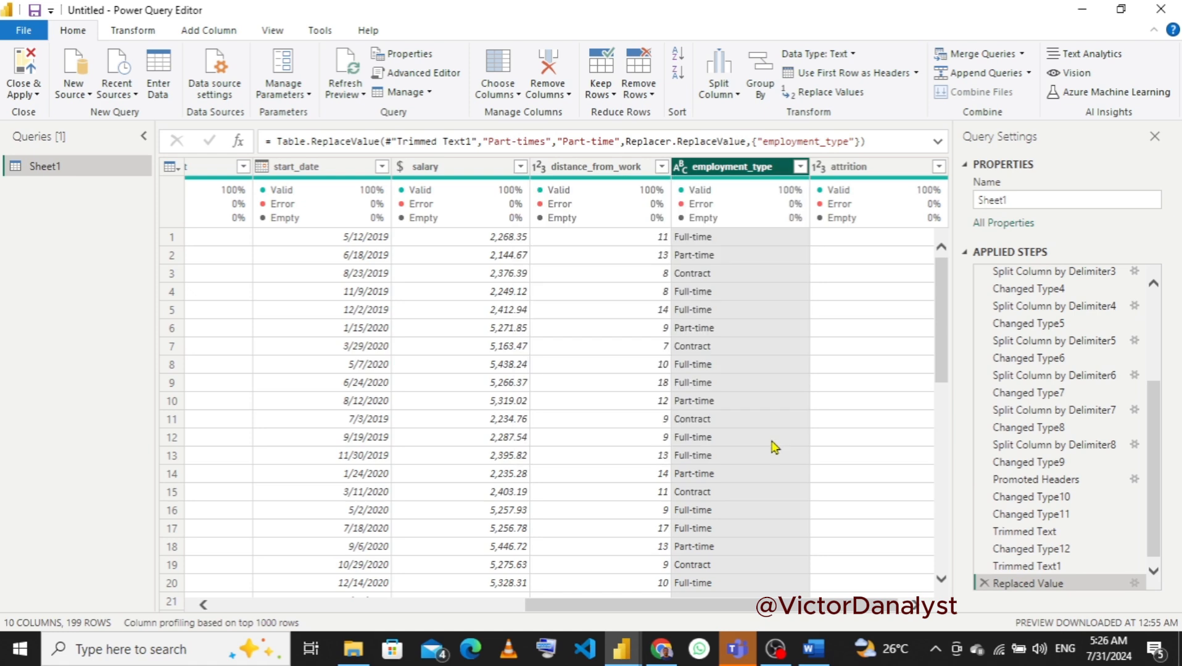
scroll(648, 613, right, 1)
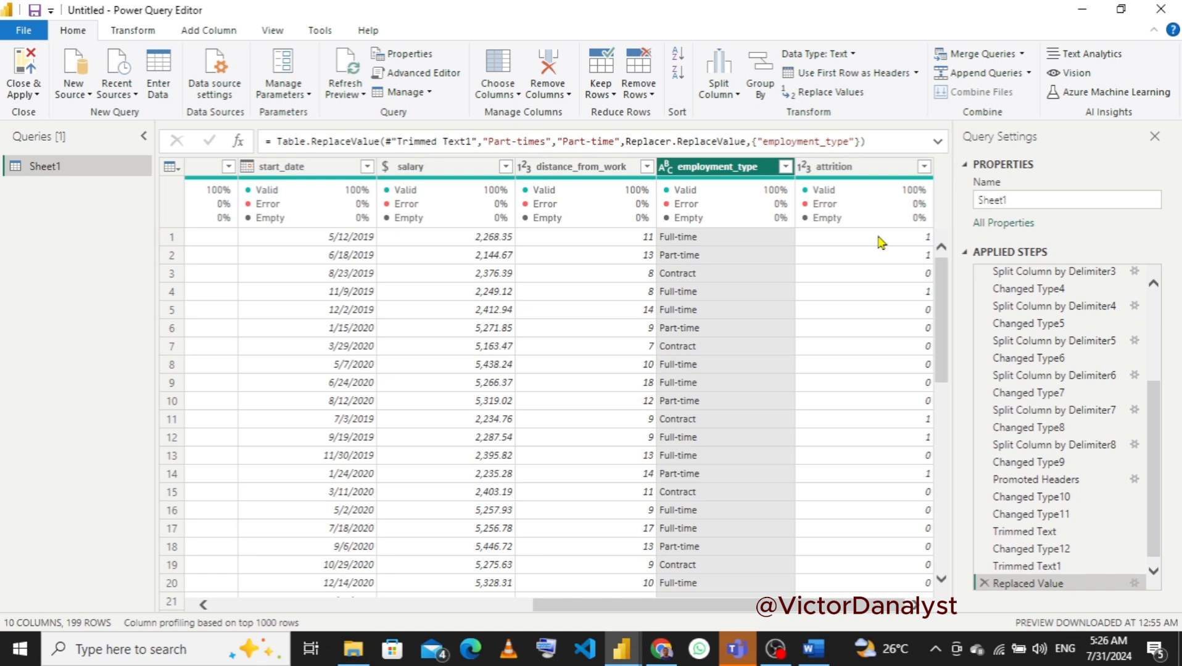
click(880, 239)
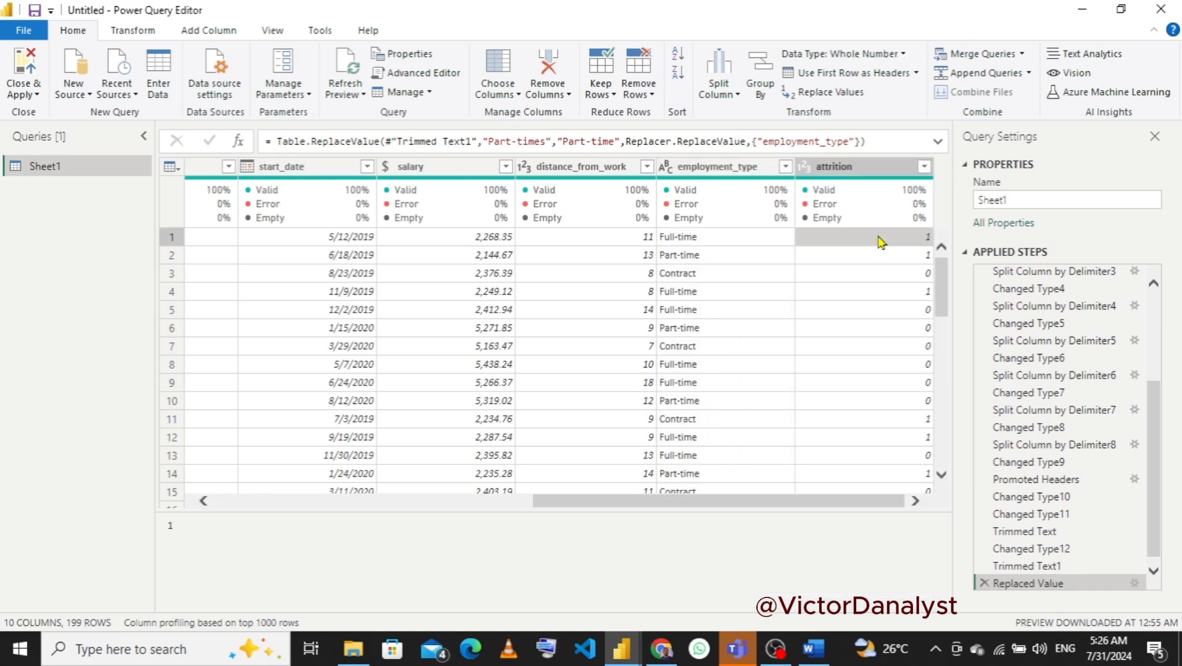
right_click(881, 242)
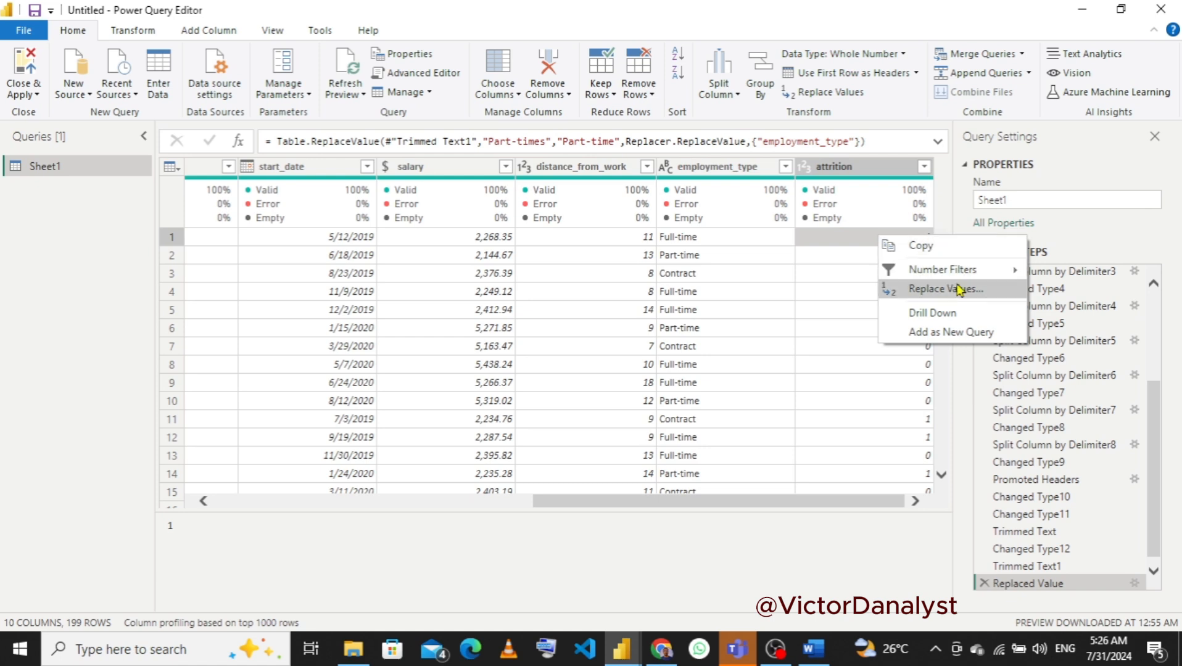
click(950, 291)
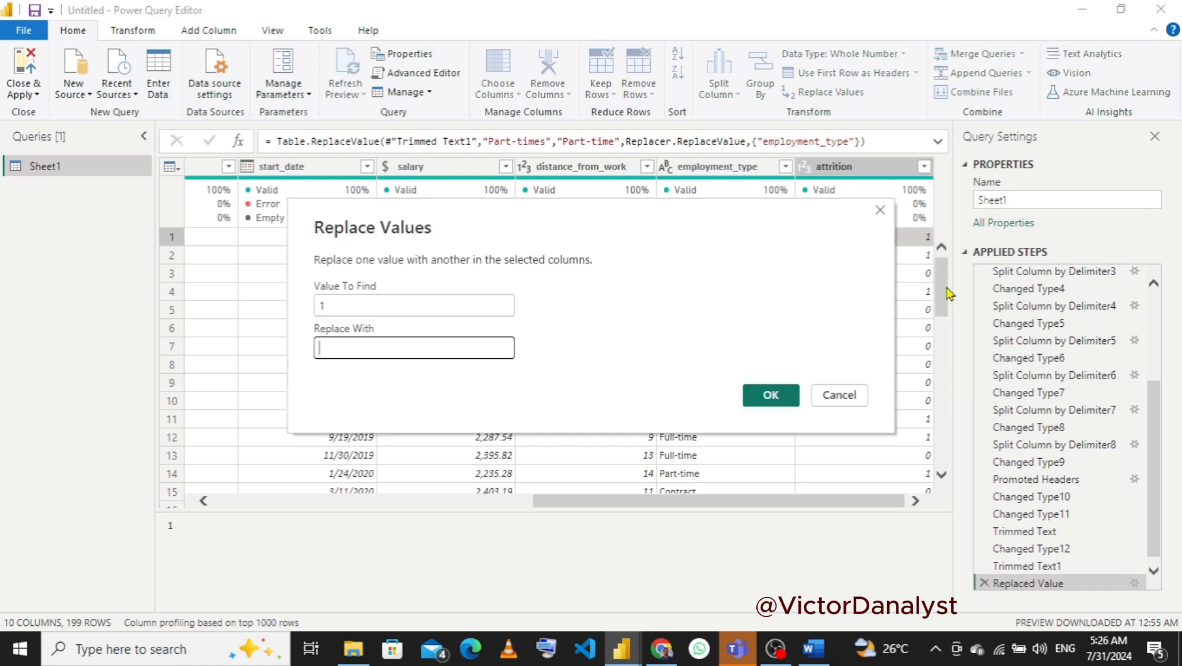
text(Ye)
key(BackSpace)
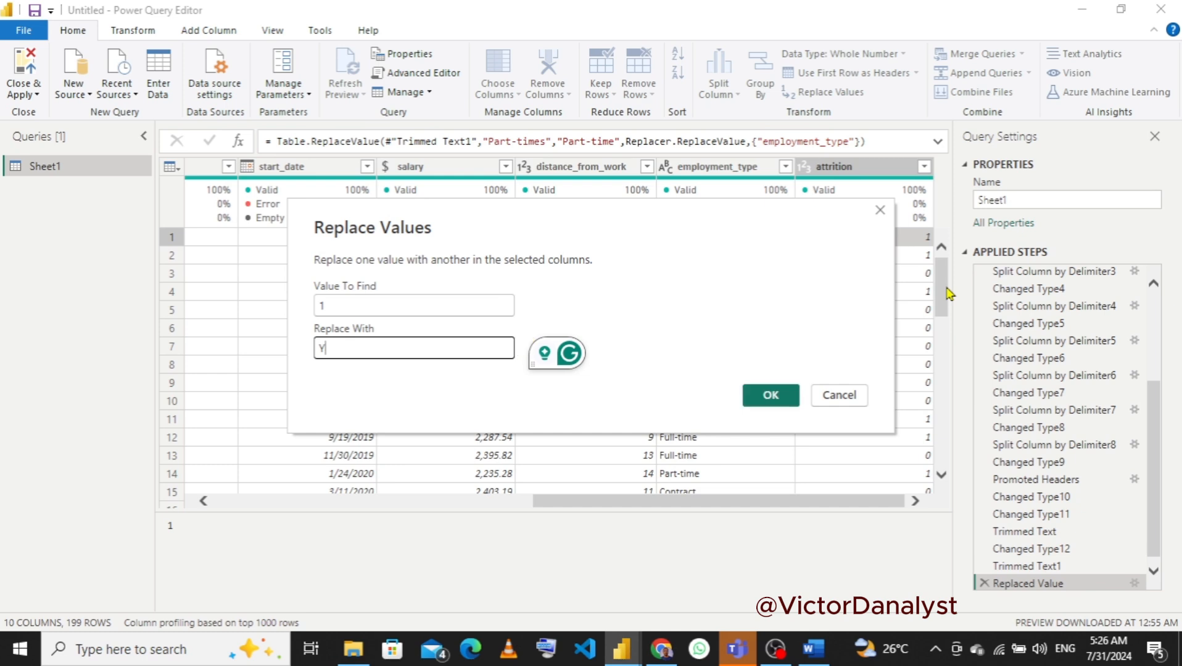
text(ES)
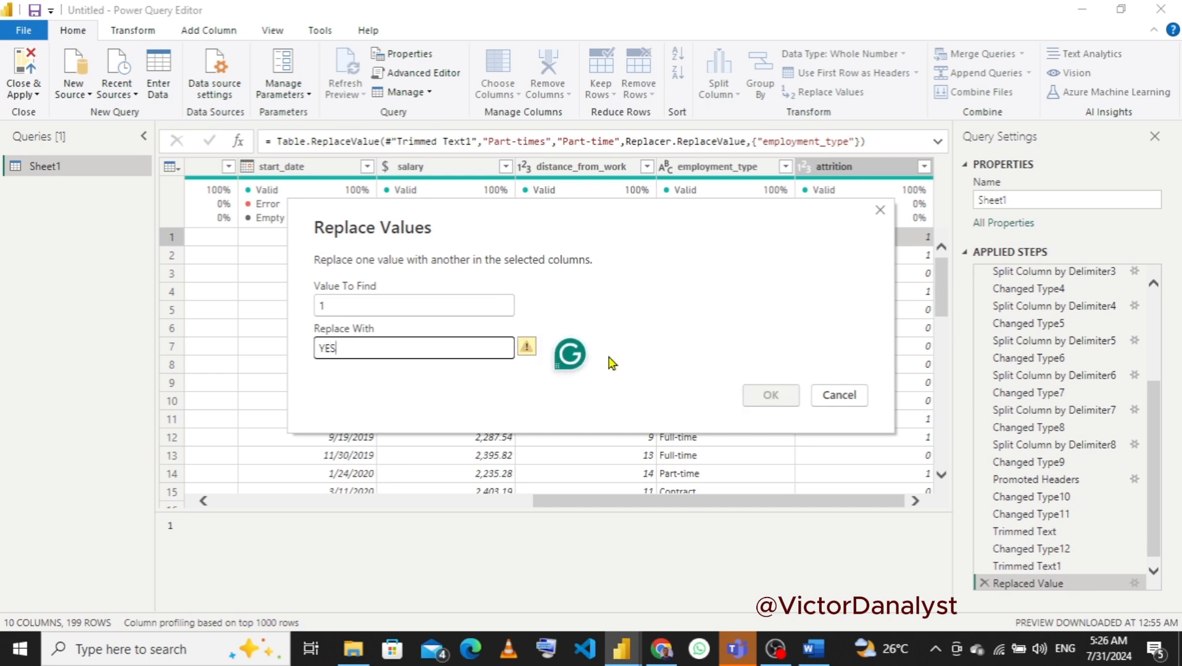
click(838, 397)
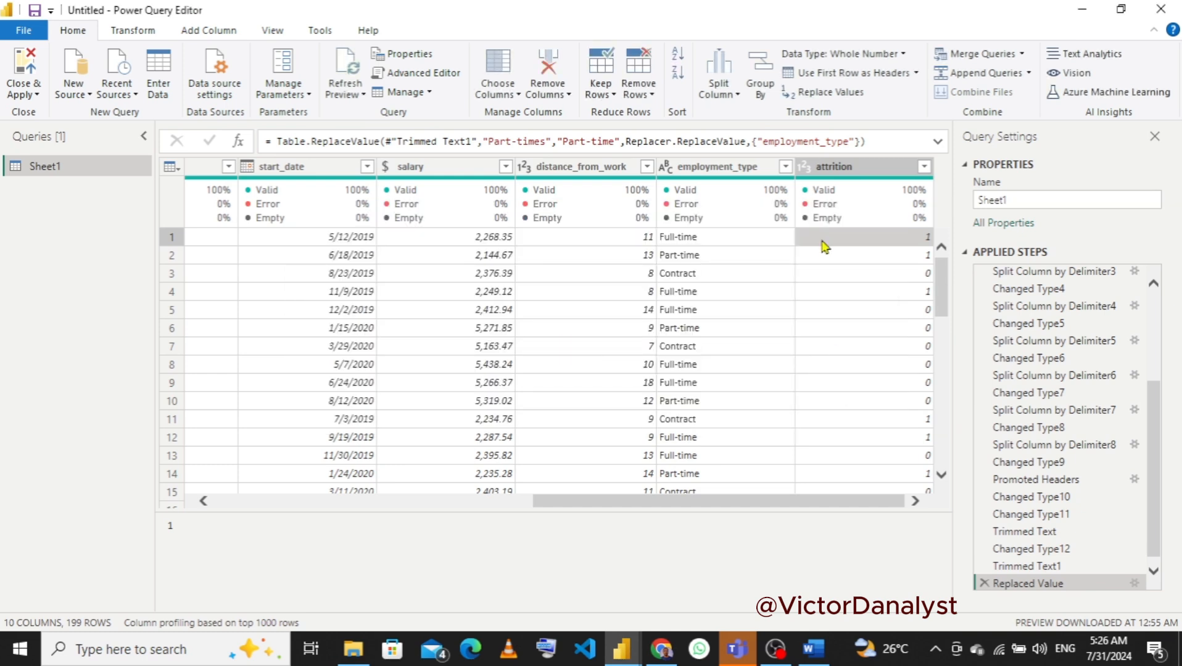
- Change the attrition column's data type to Text
click(805, 170)
click(804, 168)
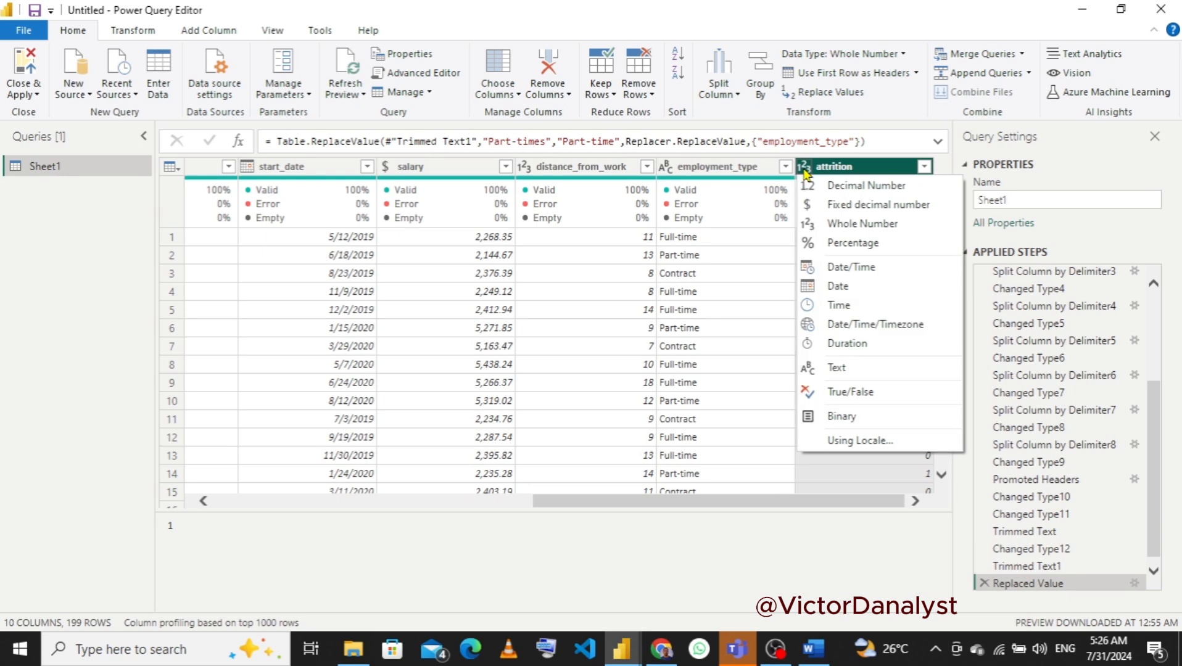
click(837, 374)
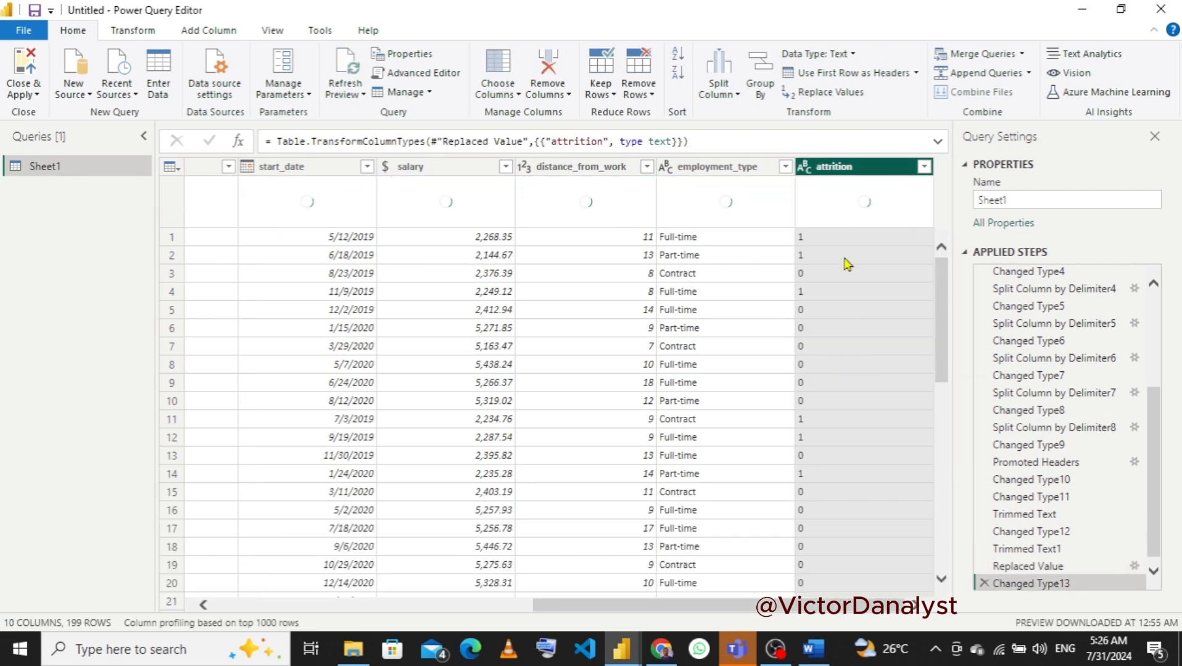
- Replace 1 with YES in the attrition column, matching entire cell contents
right_click(808, 241)
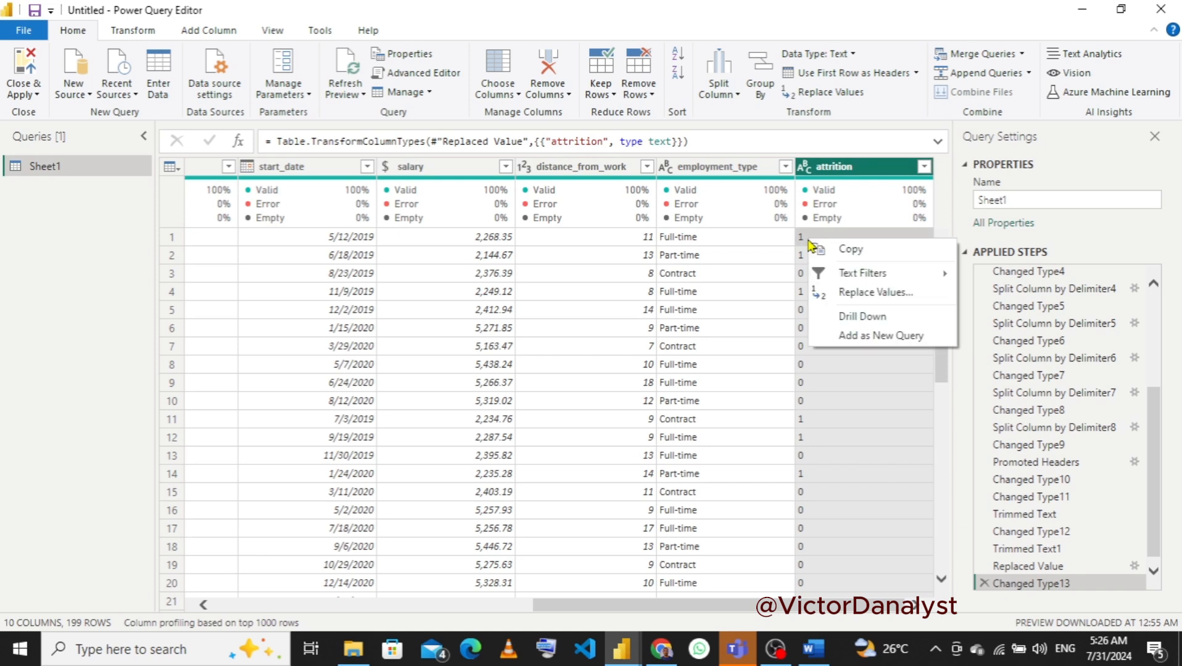
click(845, 293)
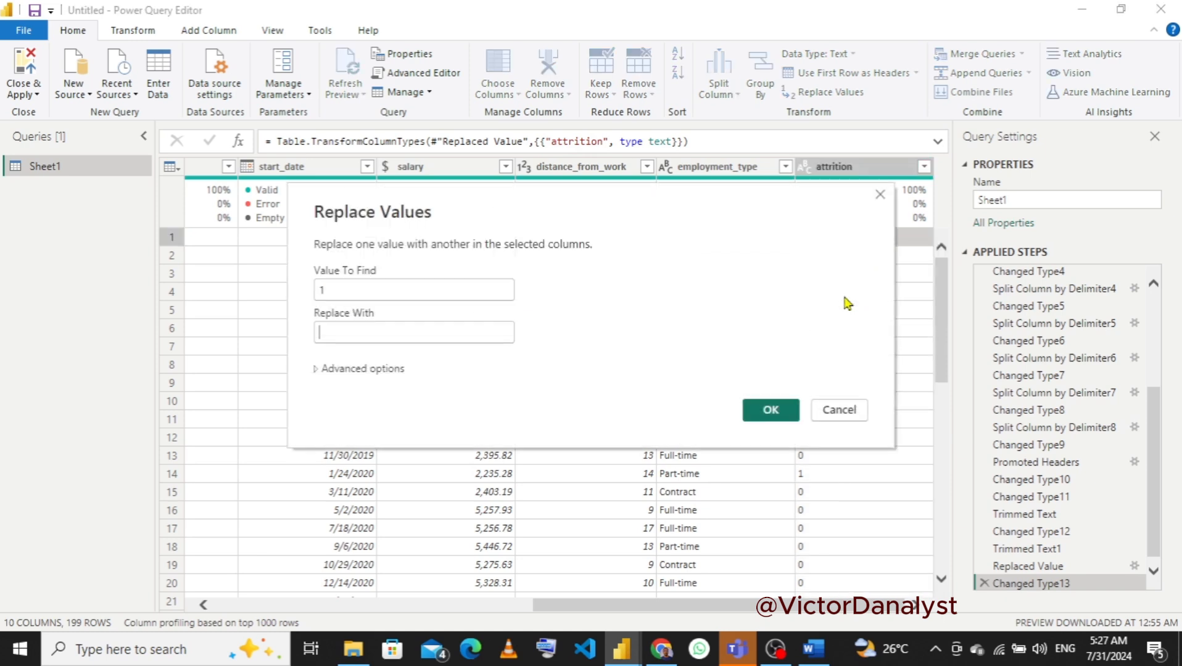
key(Tab)
text(Yes)
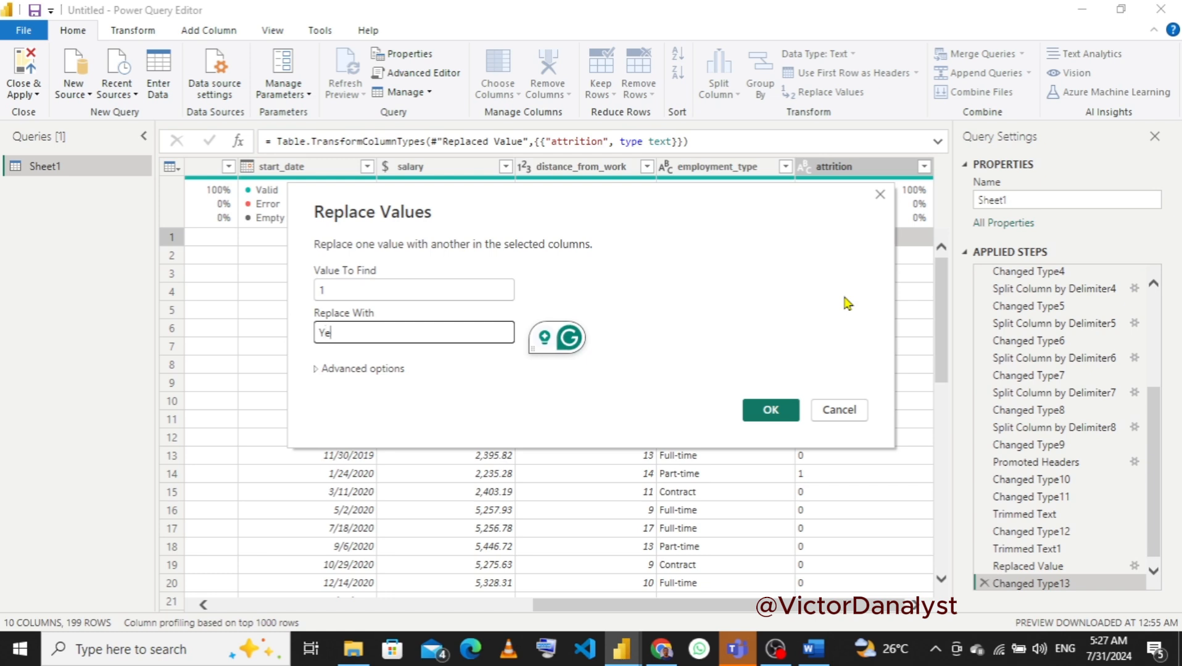
key(BackSpace)
key(BackSpace)
text(ES)
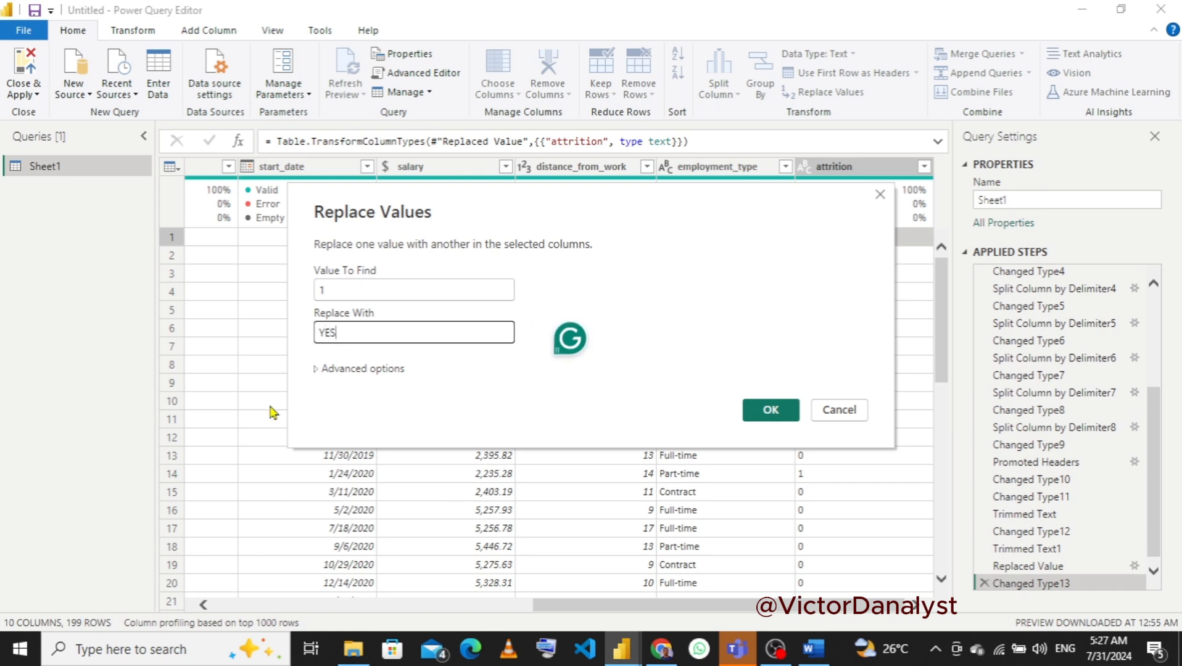
click(314, 371)
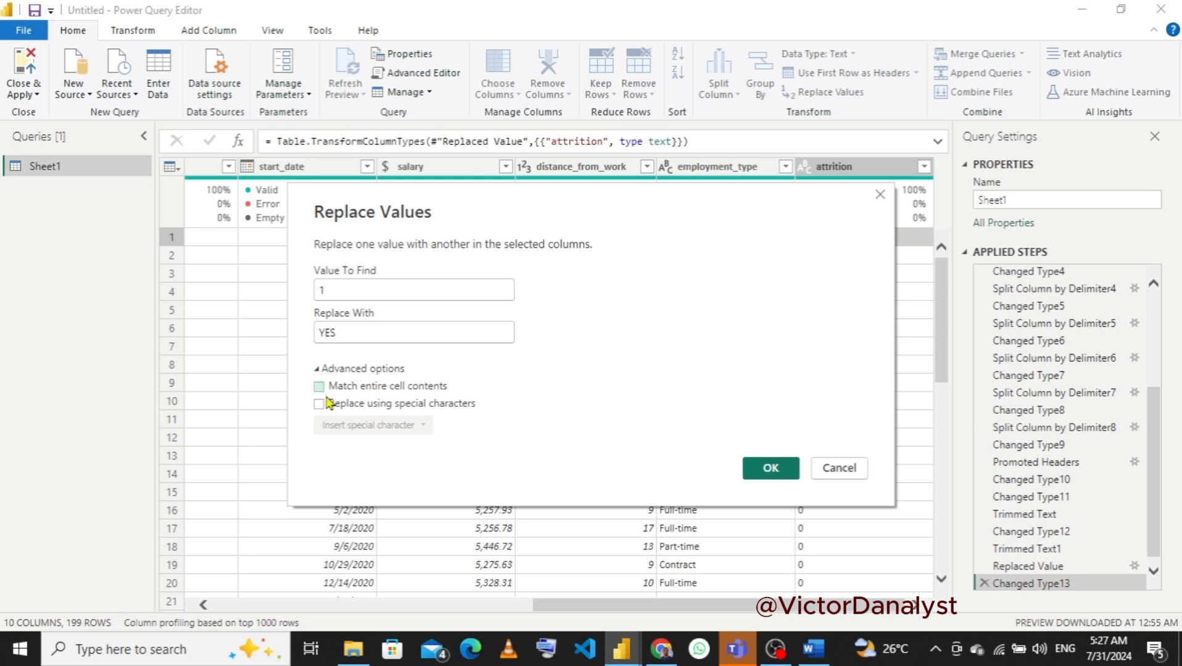
click(771, 468)
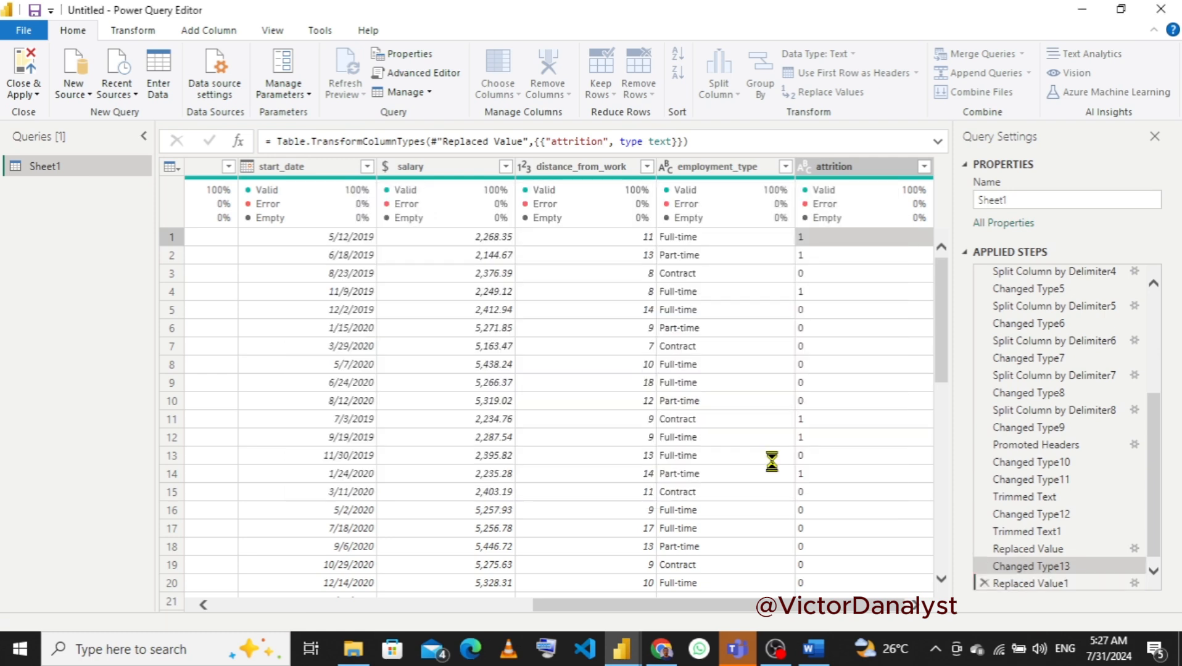
- Replace 0 with NO in the attrition column, matching entire cell contents
right_click(805, 276)
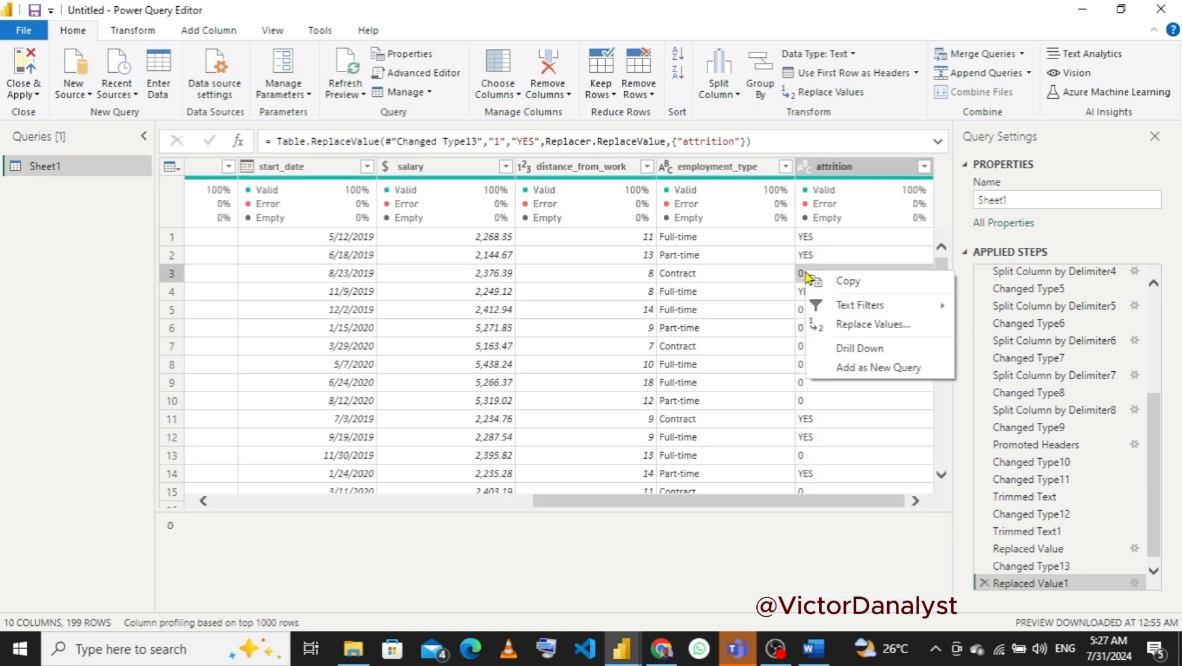
click(854, 324)
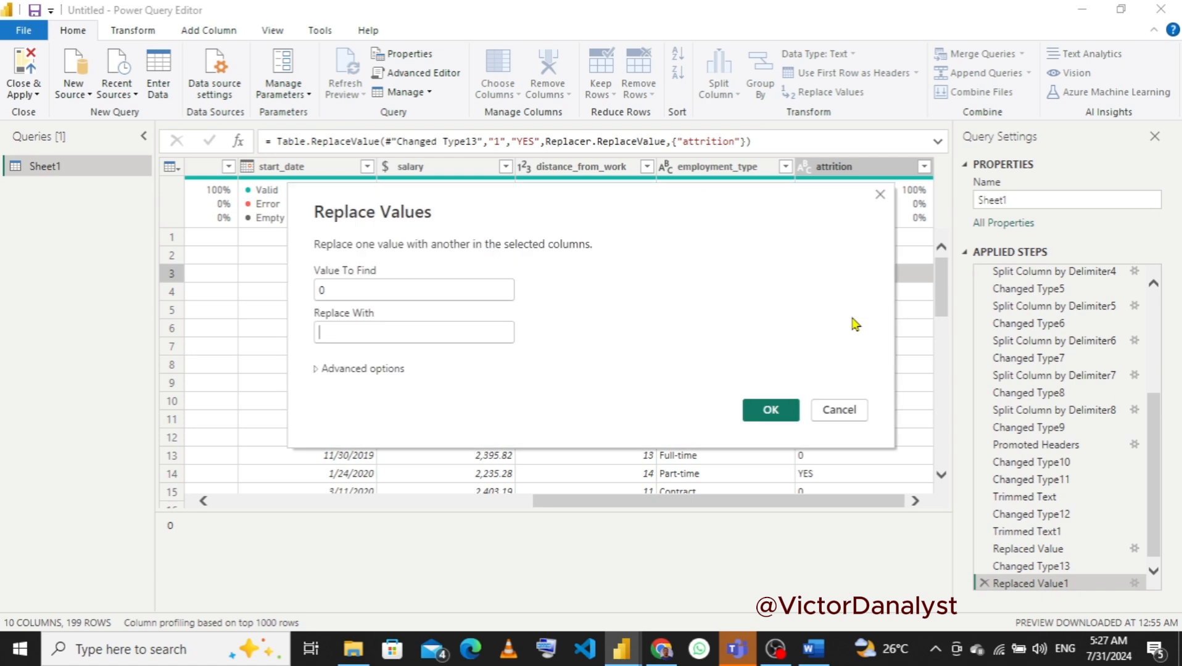
text(NO)
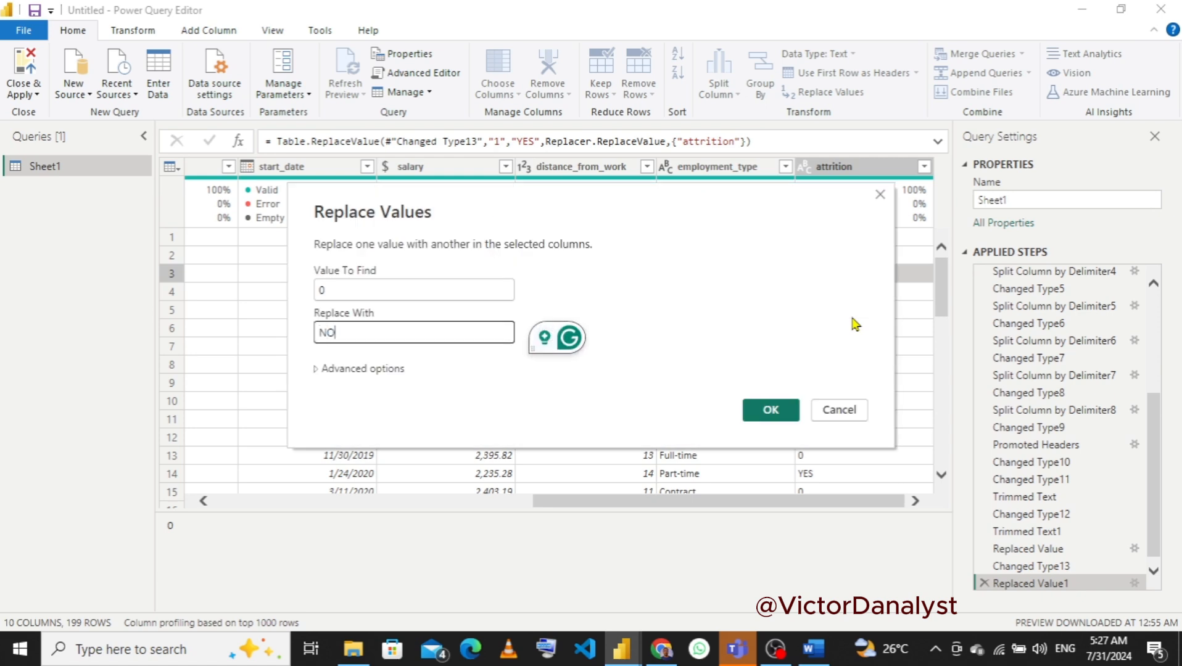
click(319, 370)
click(319, 387)
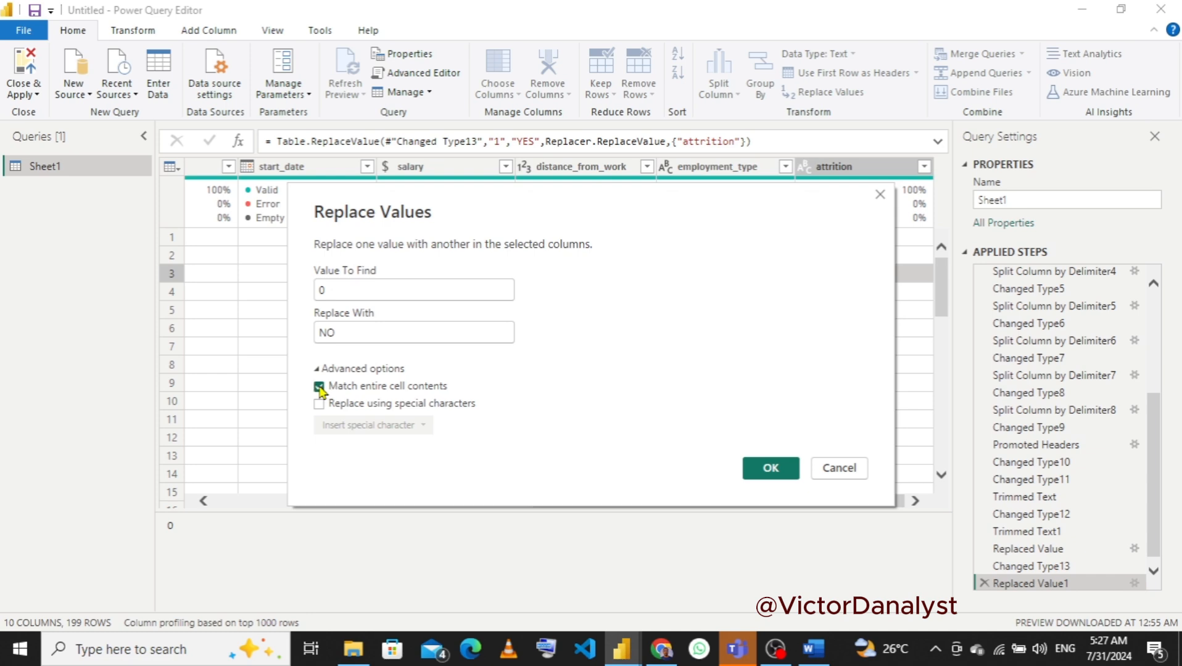
click(754, 470)
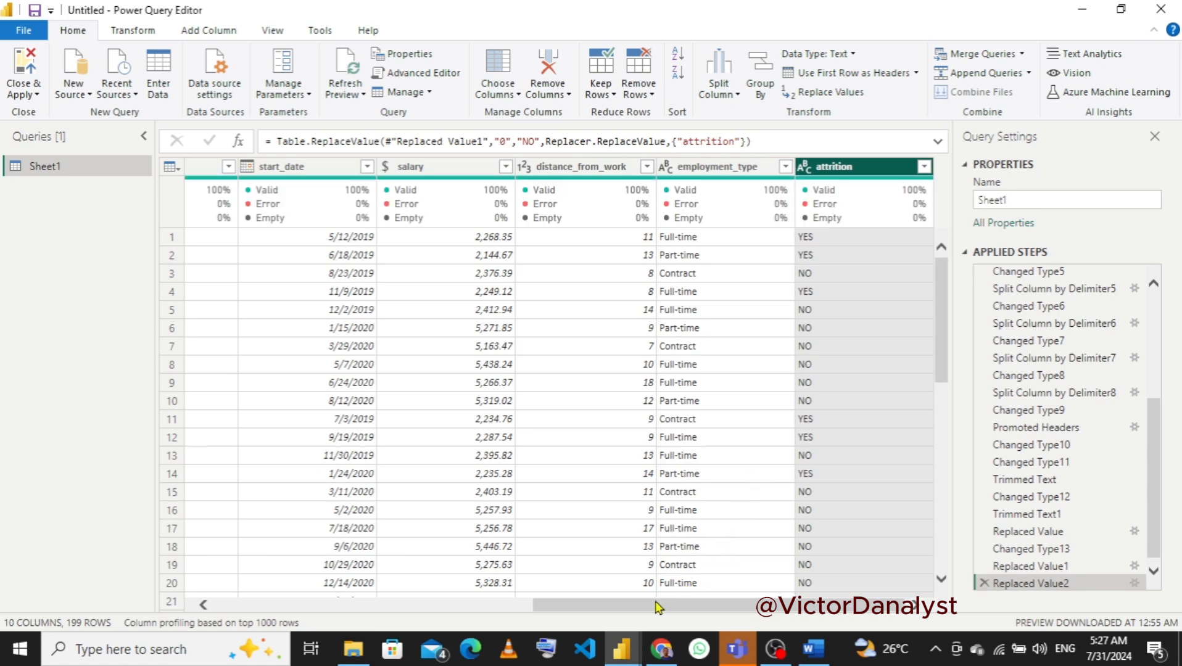
- Switch to the Sam tech attrition report and examine how its fact table relates to the surrounding dimension tables in the data model
drag(643, 607, 283, 612)
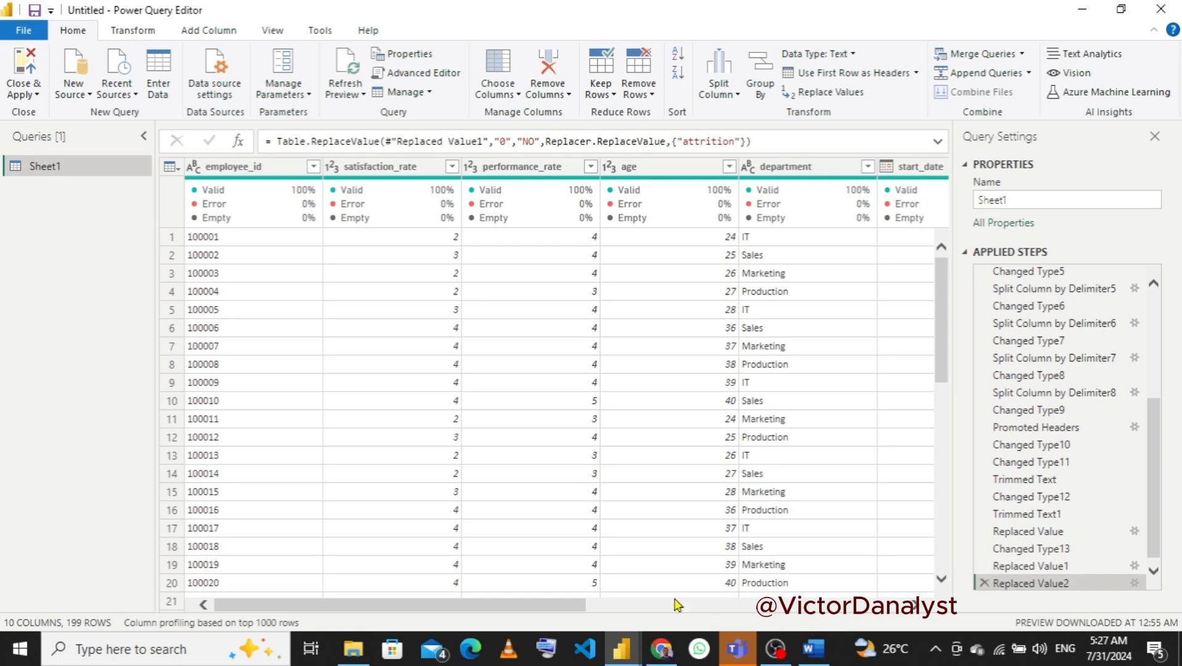
mouse_move(621, 647)
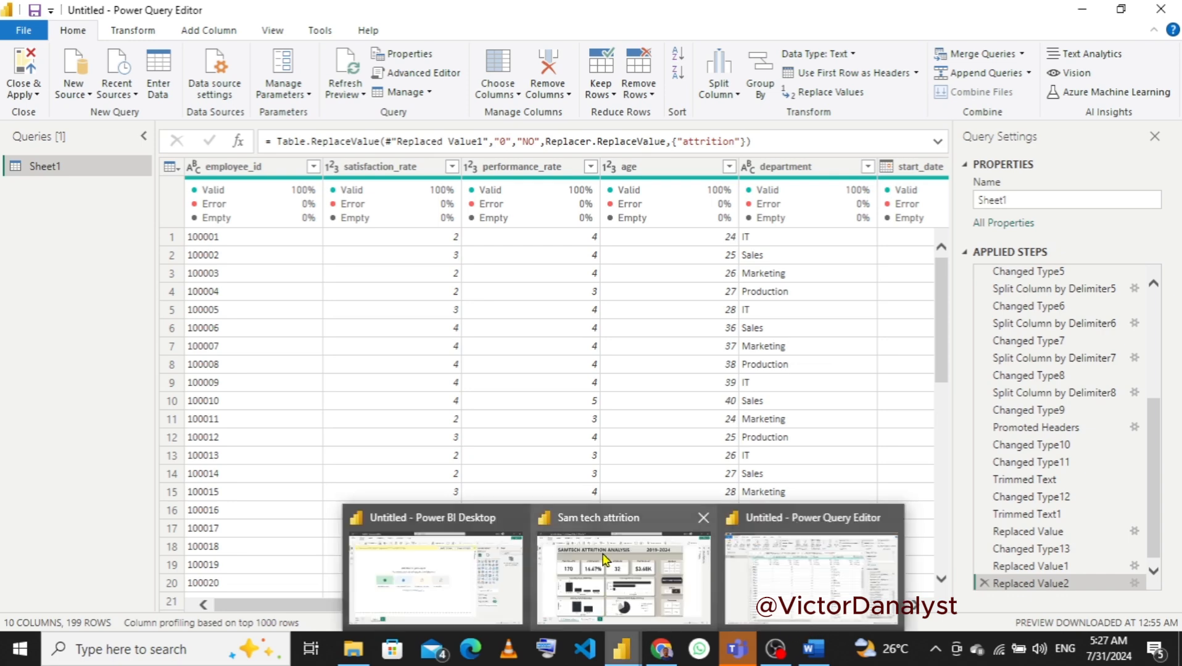
click(602, 559)
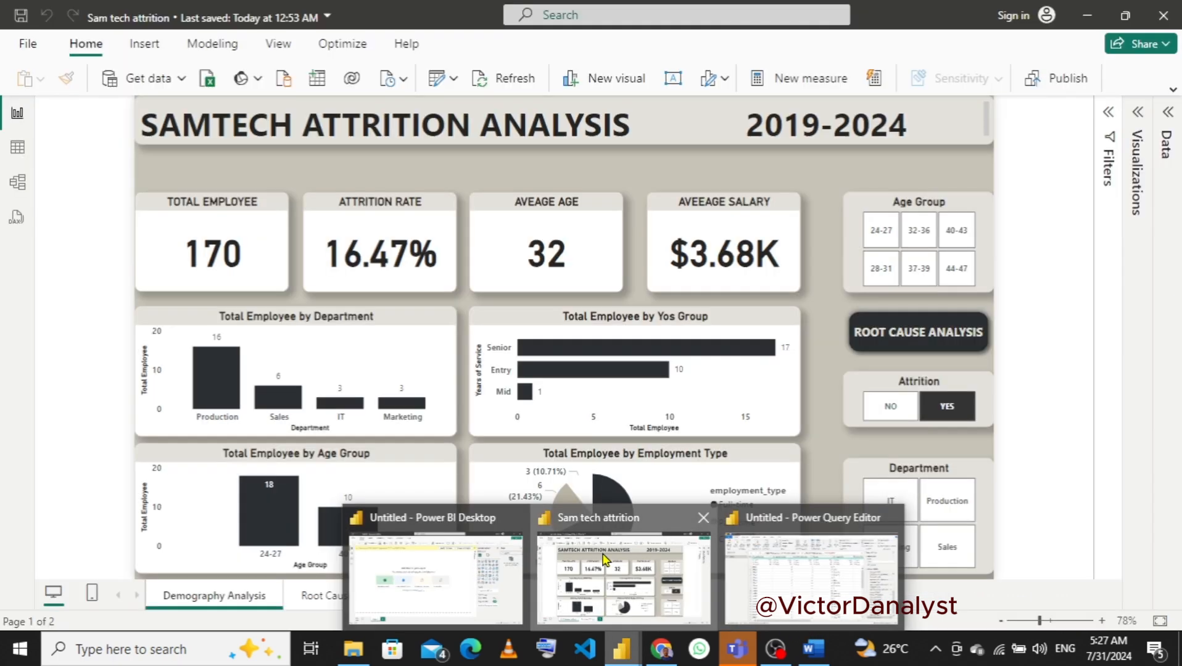
click(18, 183)
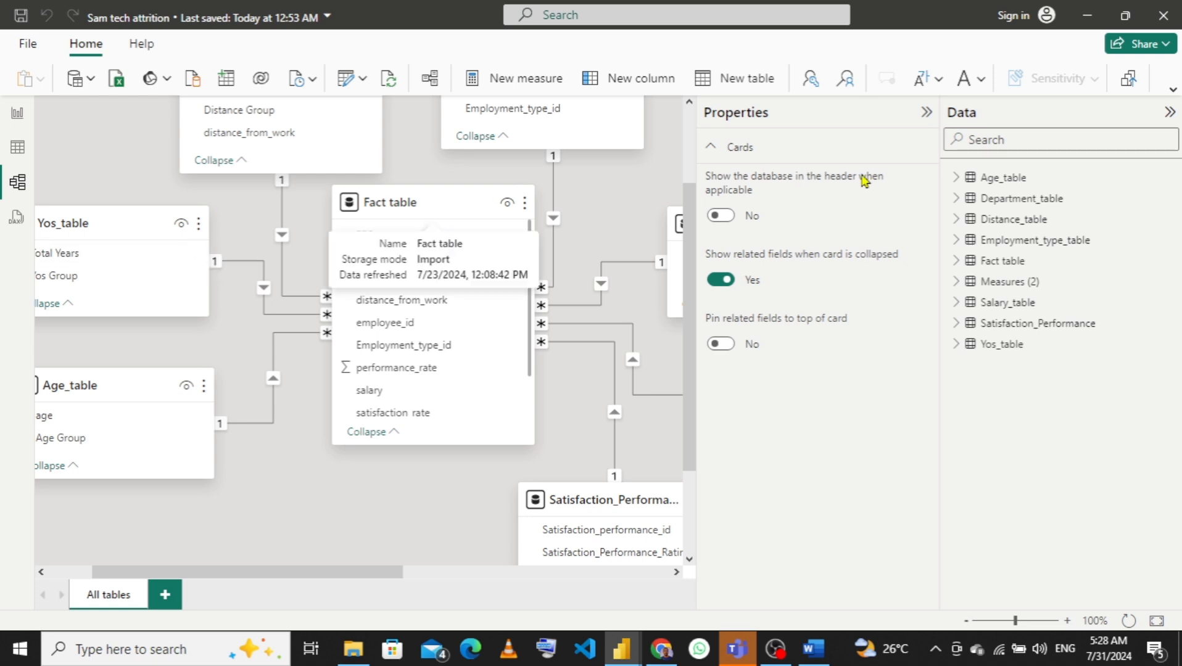
click(924, 113)
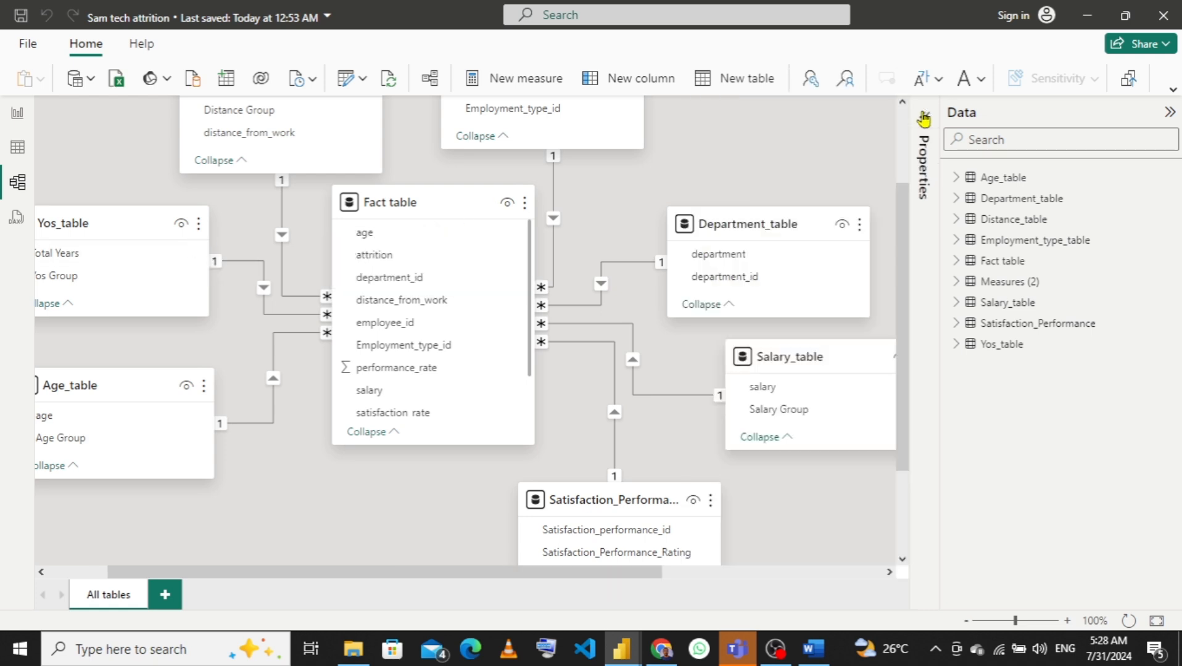
click(1166, 117)
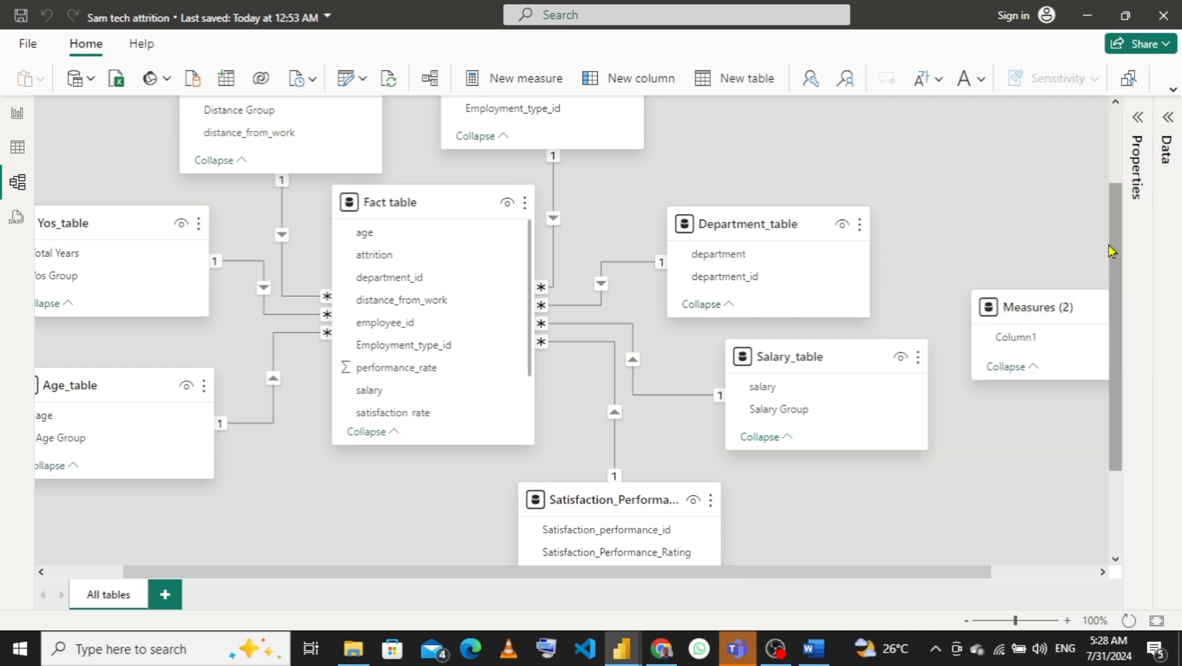
drag(1112, 254, 1110, 196)
scroll(1110, 196, down, 1)
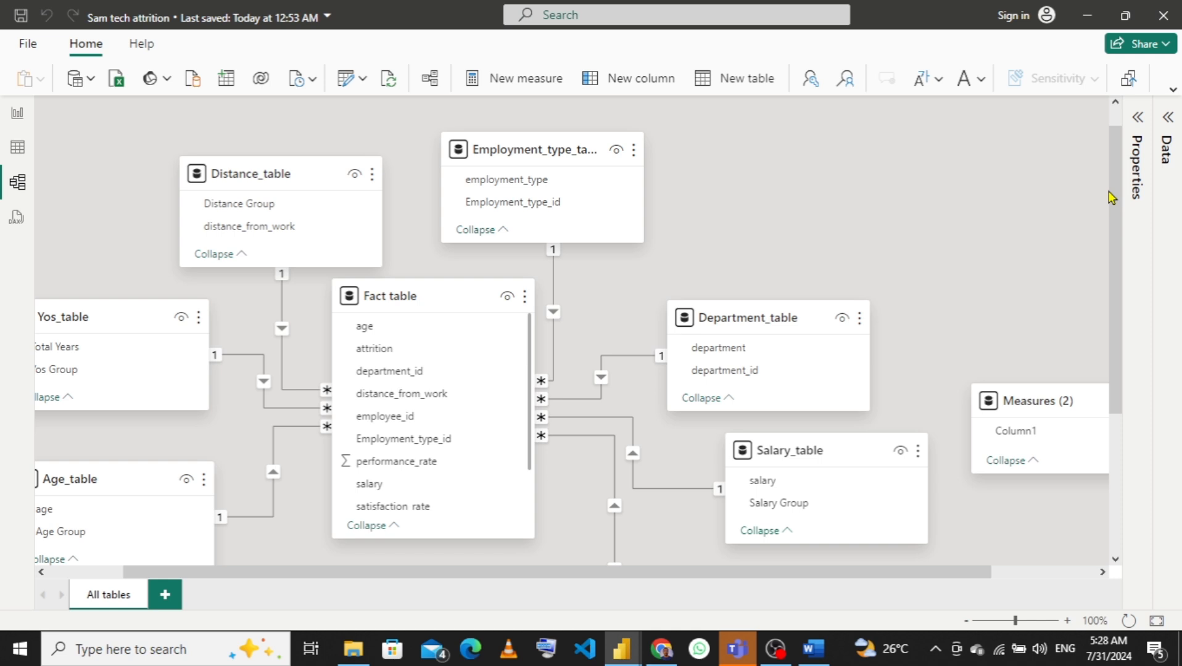
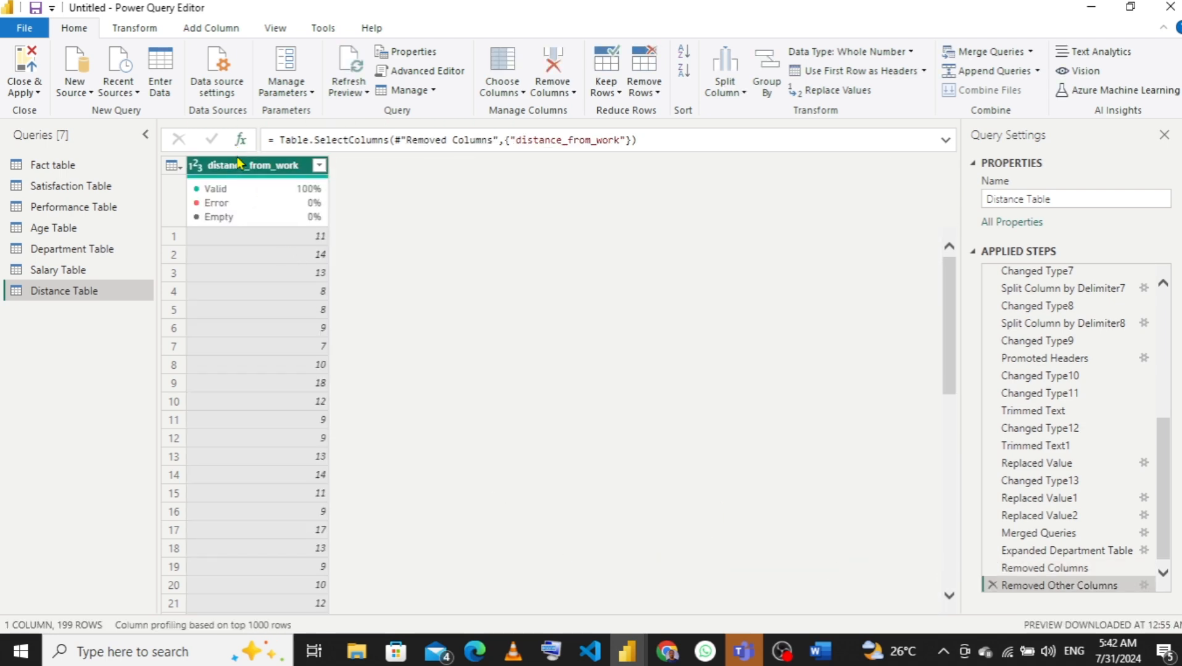
- Remove duplicate values from the distance_from_work column of the Distance Table query
right_click(241, 169)
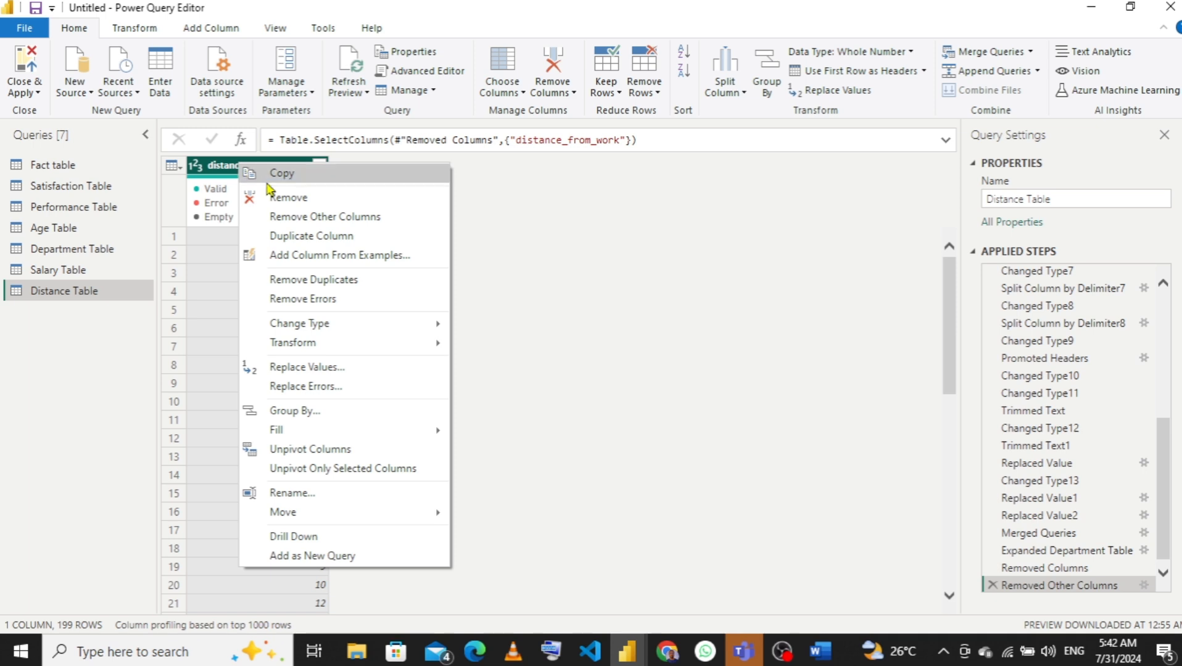
click(351, 281)
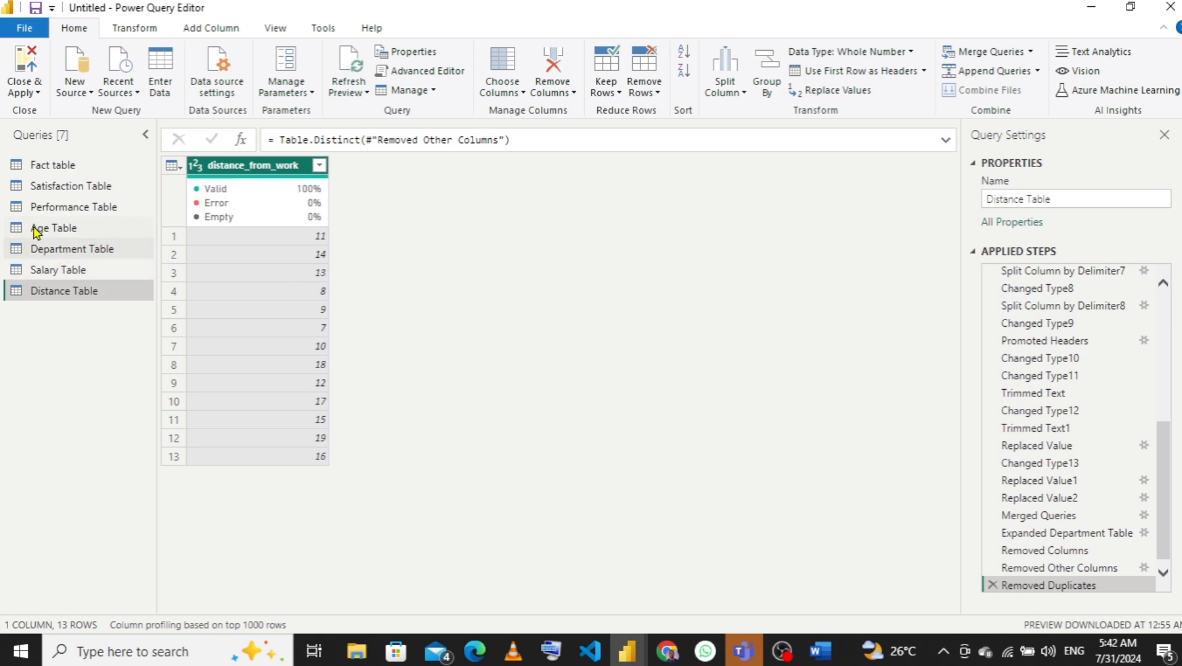
- Review the Fact table query's remaining columns and duplicate the query
click(68, 167)
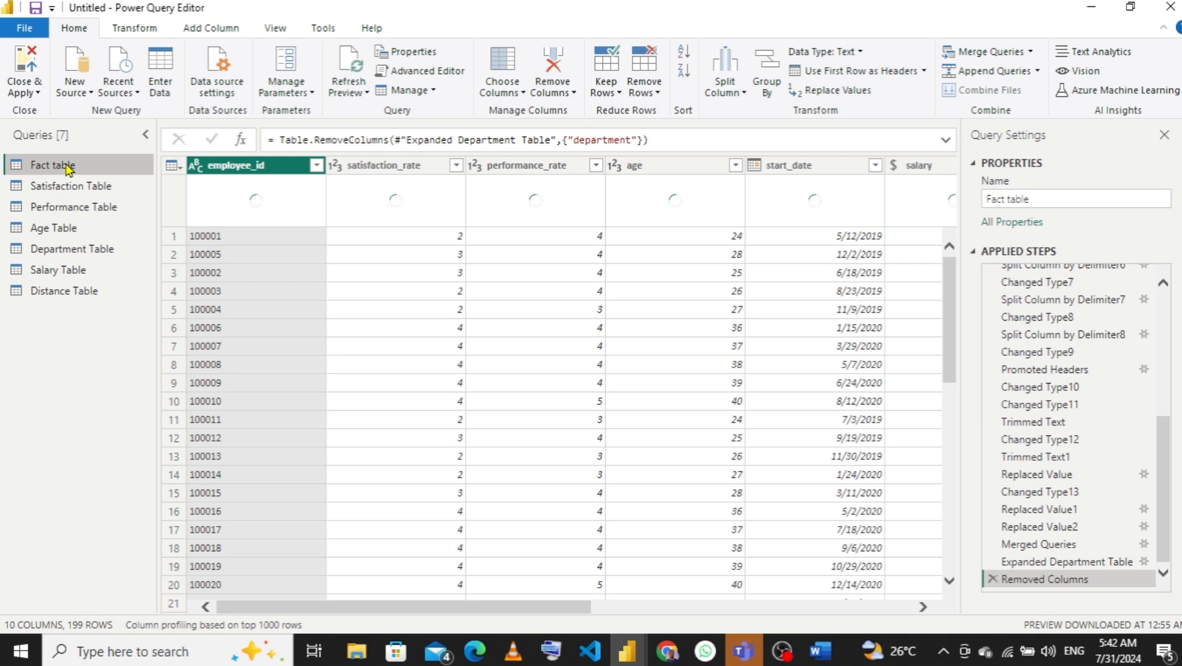
drag(370, 611, 645, 603)
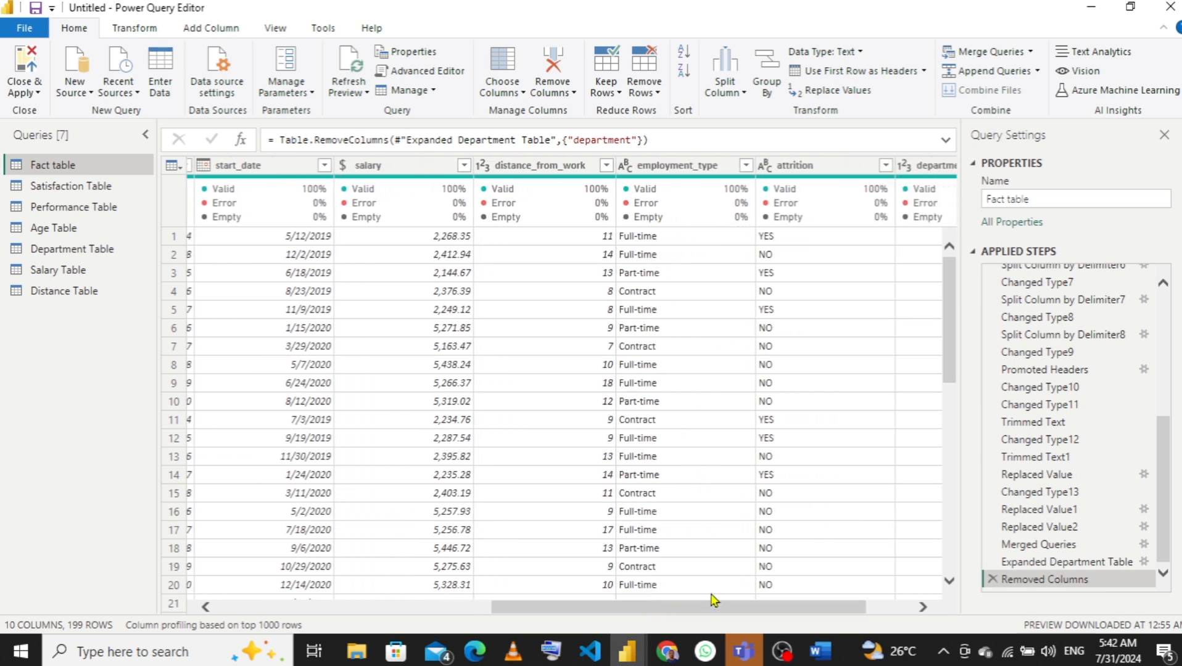
drag(700, 613, 746, 612)
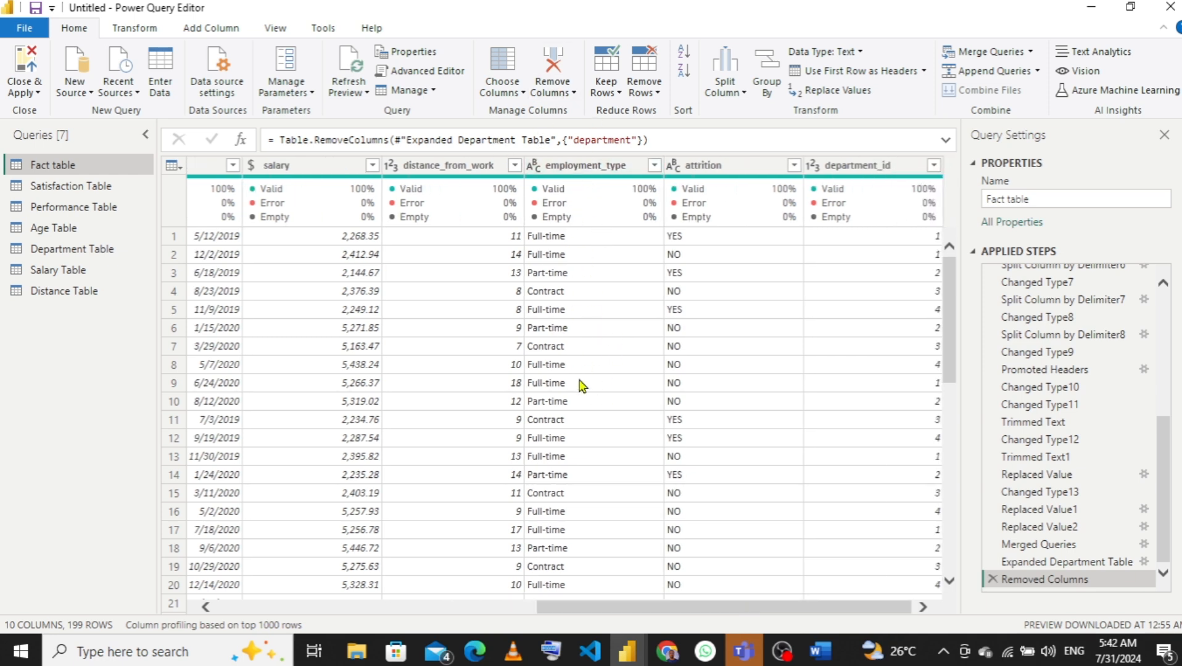
right_click(78, 169)
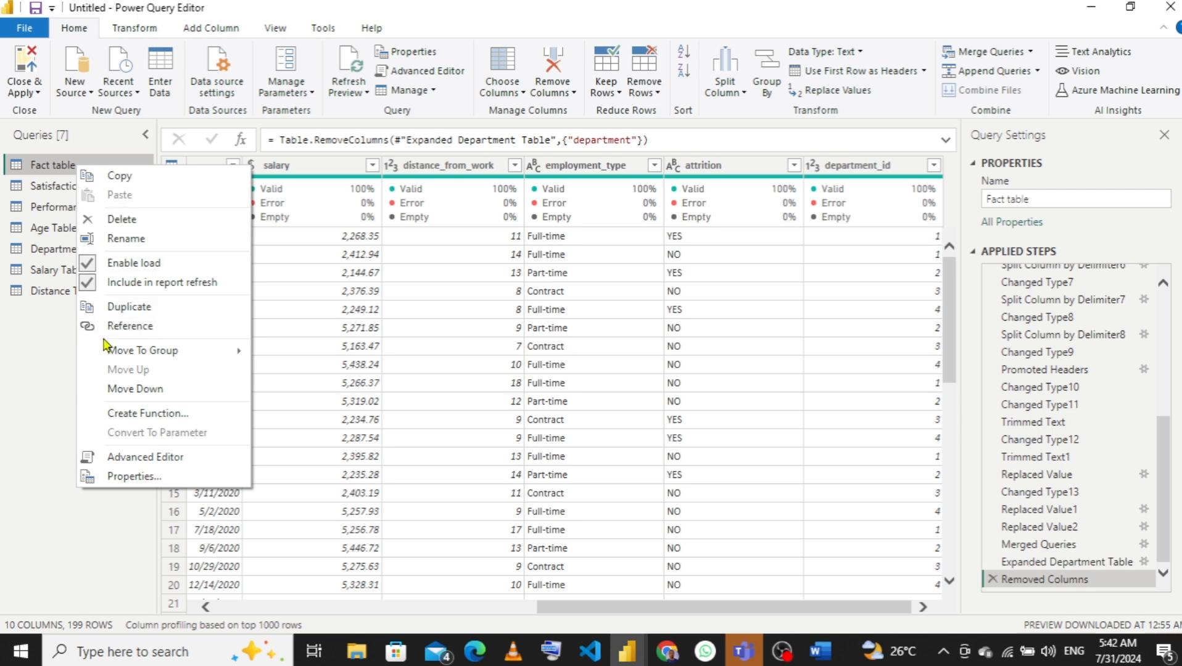
click(127, 310)
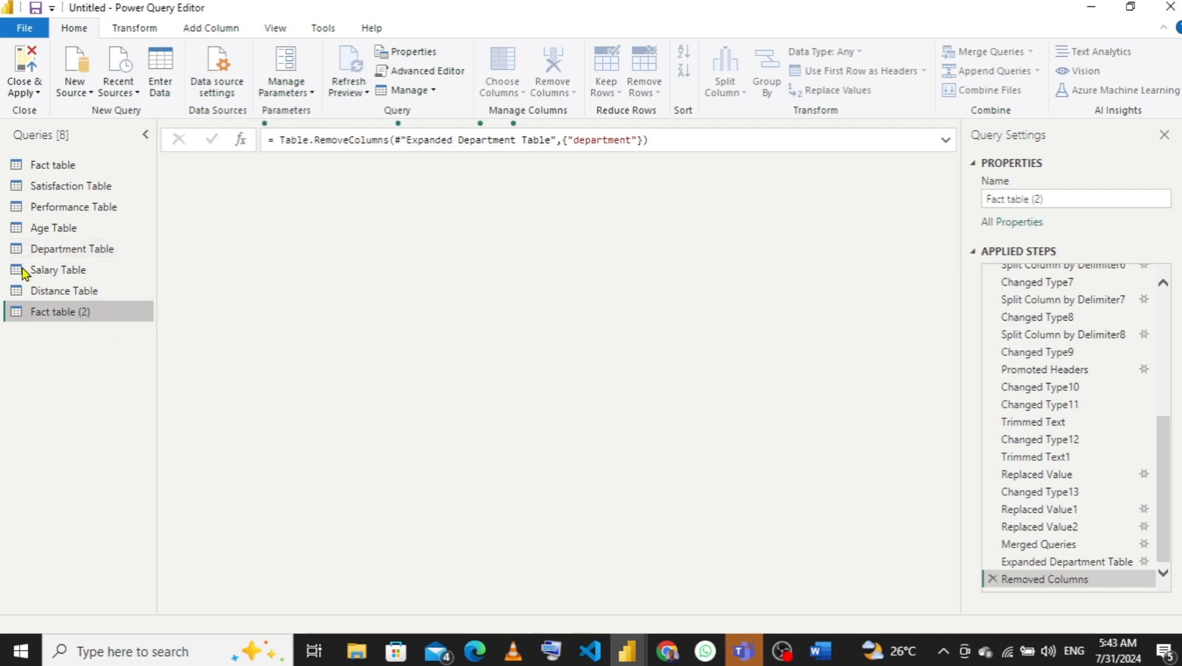
- Rename the duplicated Fact table query as Employment Type Table
double_click(80, 313)
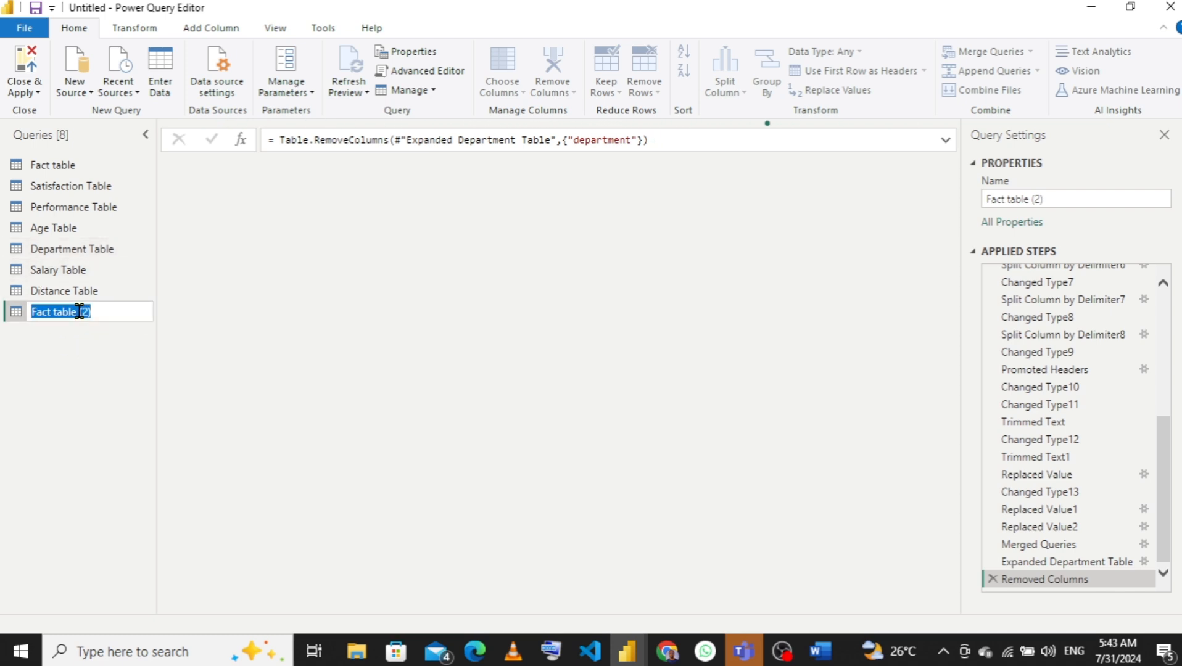
text(Emplo)
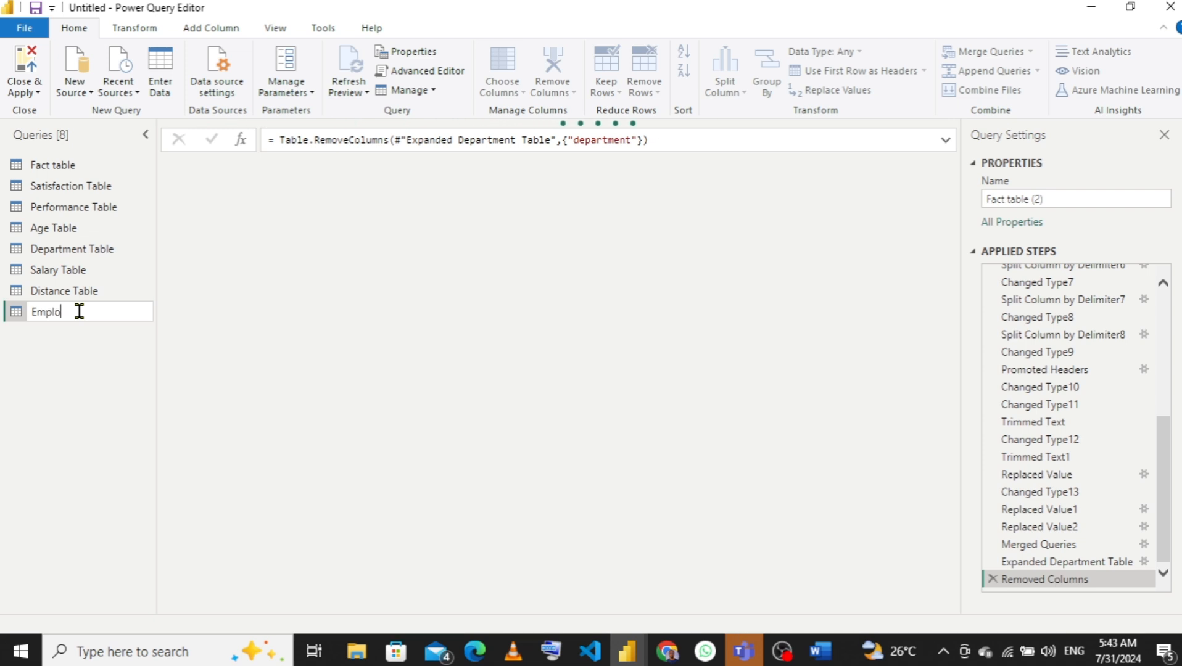
text(yment Type Table)
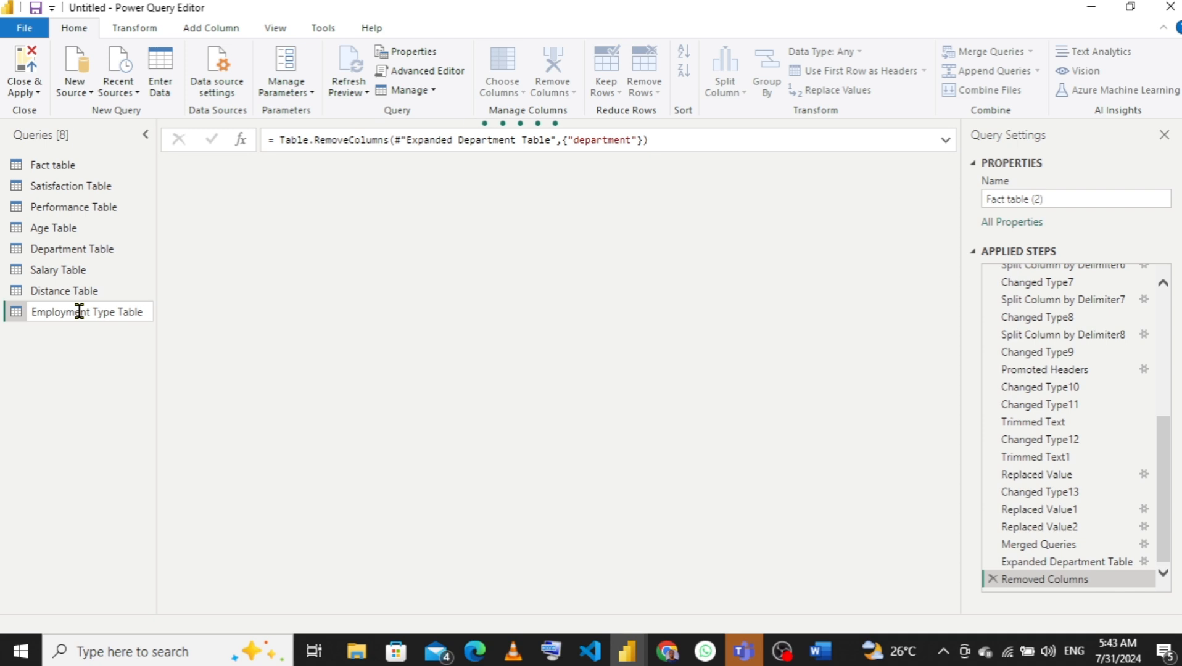
key(Return)
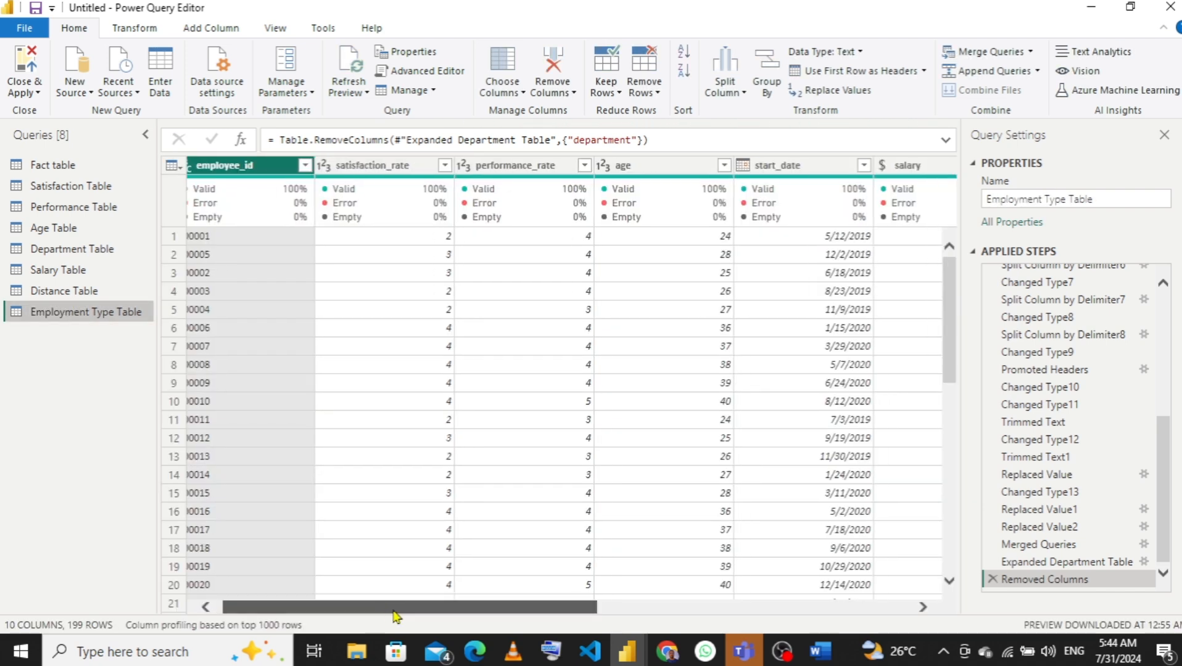
- Keep only the employment_type column in the Employment Type Table query and remove its duplicate values
drag(396, 609, 630, 613)
drag(699, 236, 591, 613)
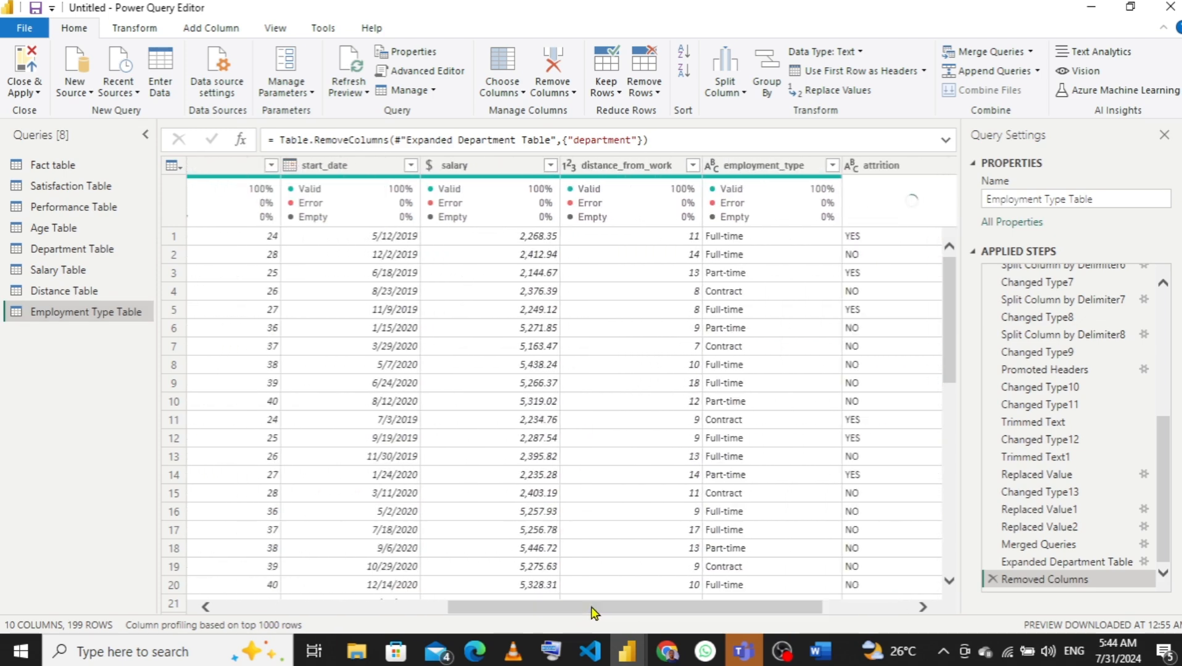
click(745, 176)
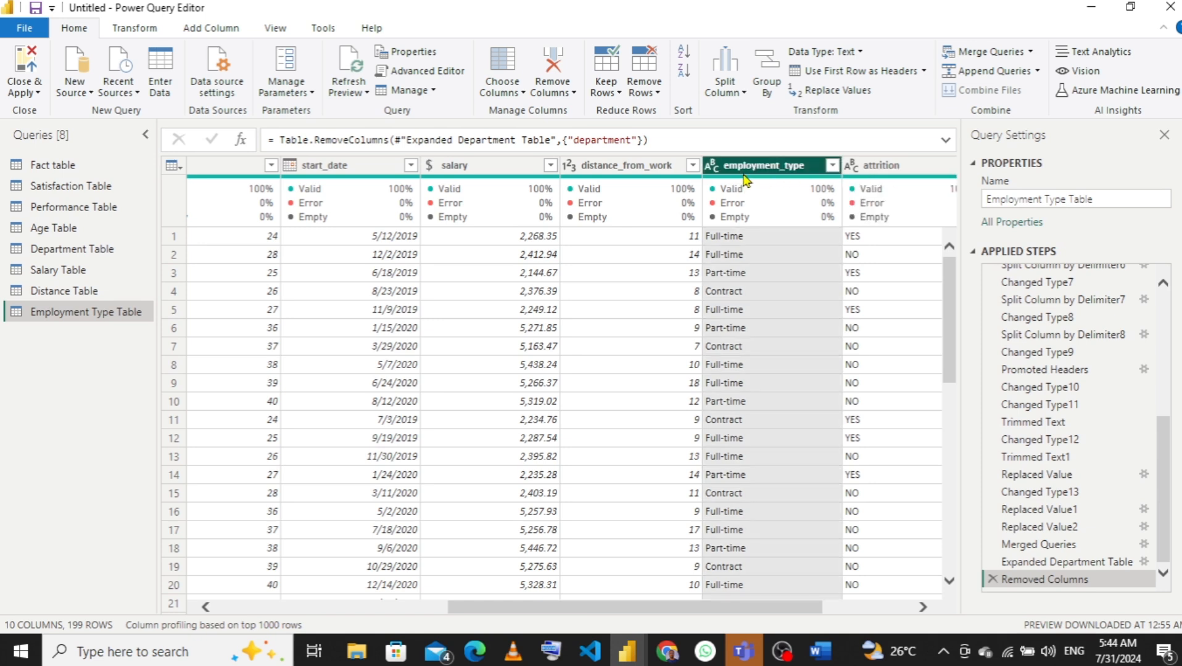
right_click(745, 179)
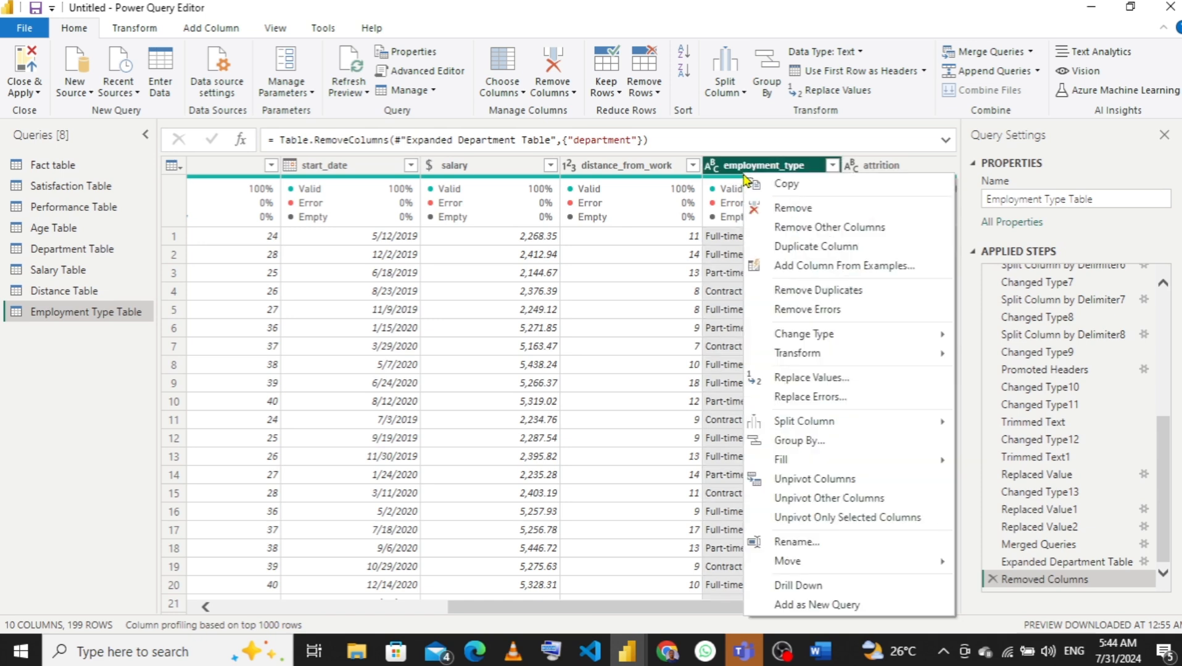
click(824, 228)
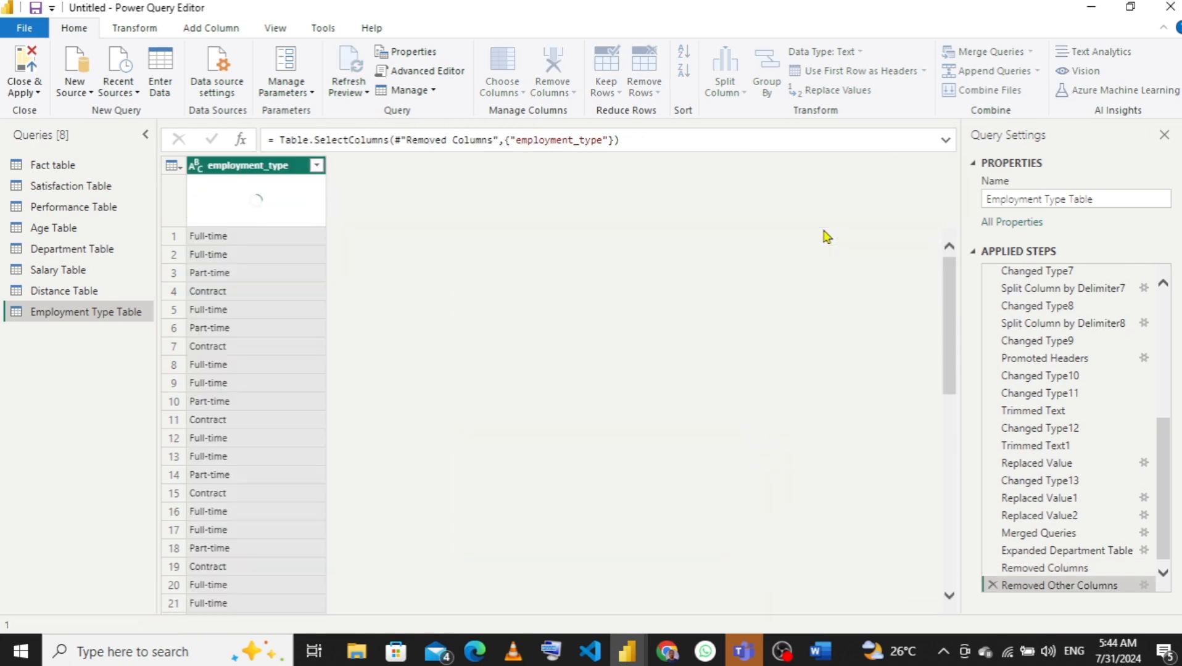
right_click(260, 171)
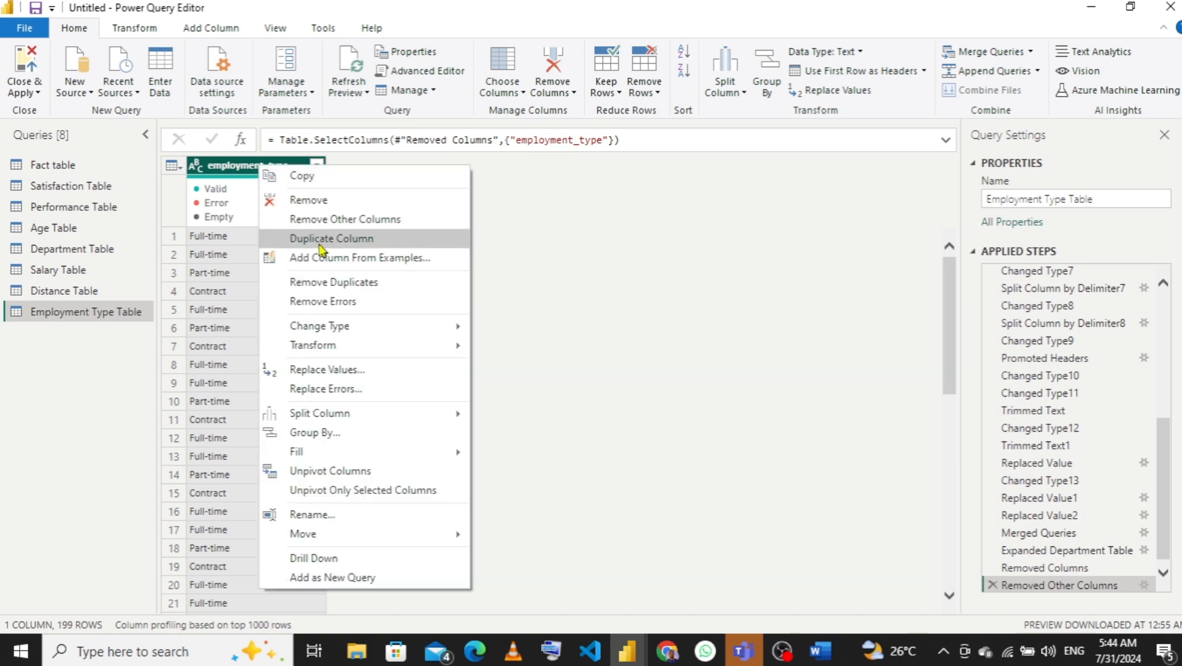
click(396, 287)
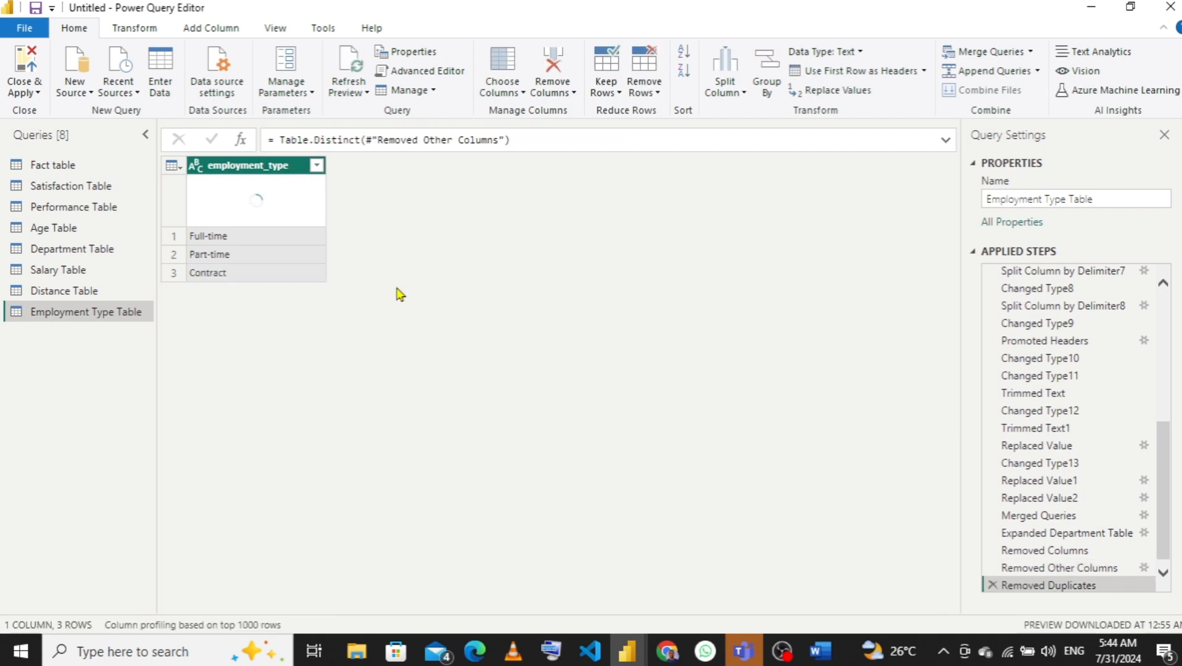
- Add an index column starting from 0 to the Employment Type Table query
click(207, 29)
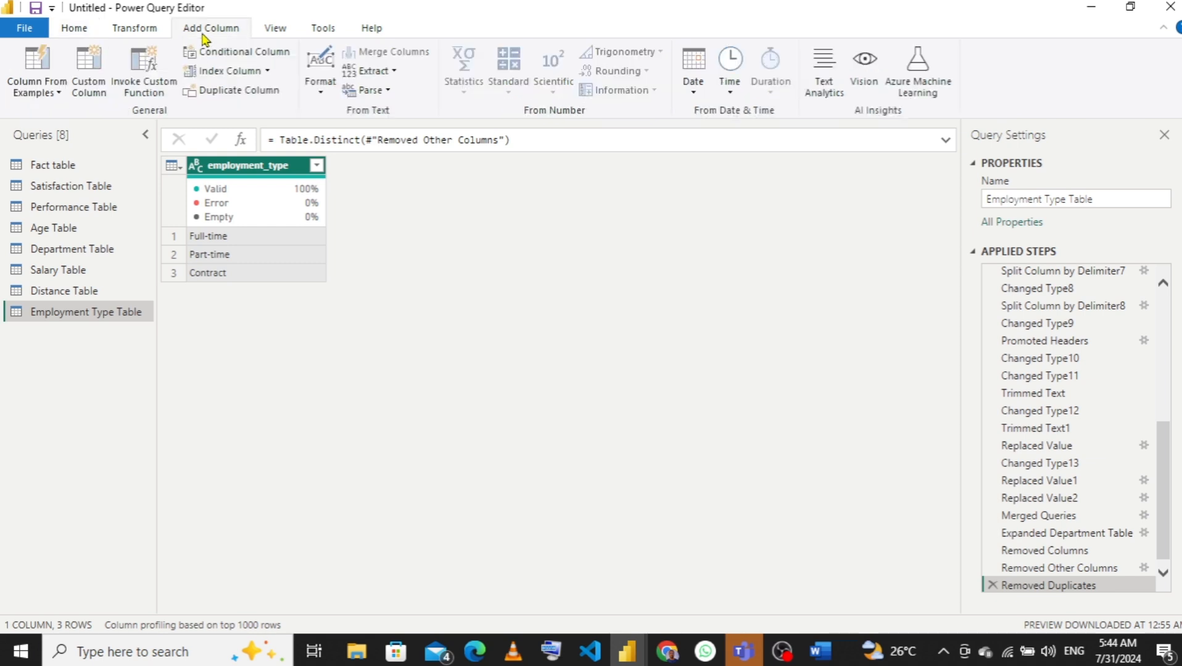
click(267, 73)
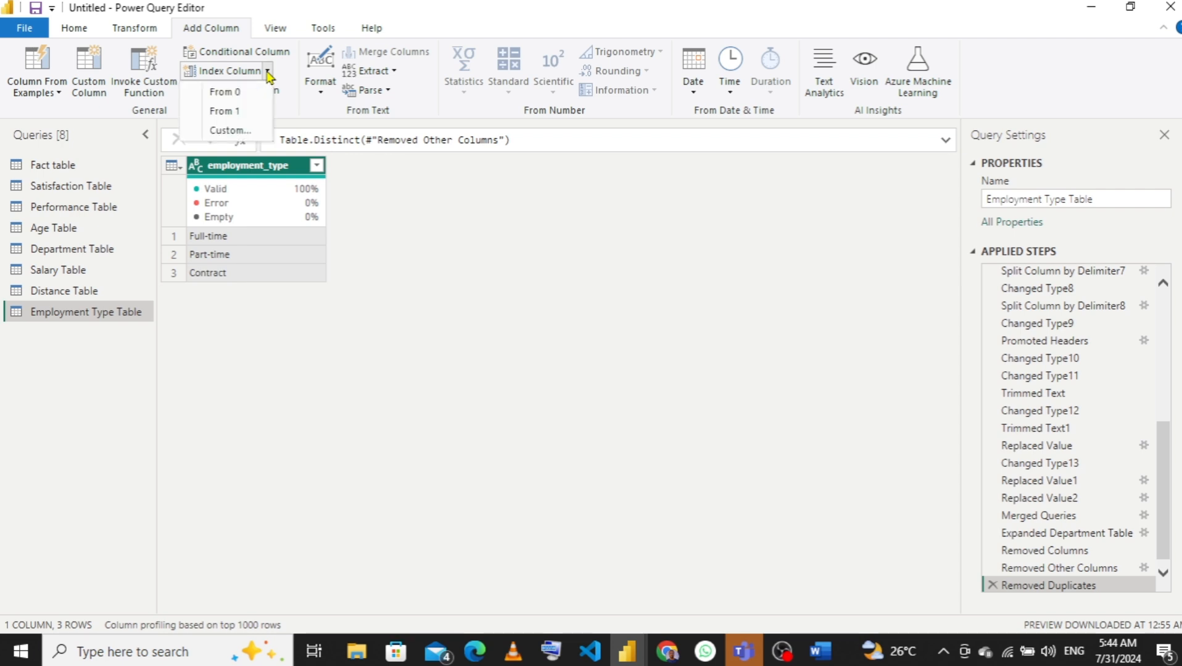
click(235, 94)
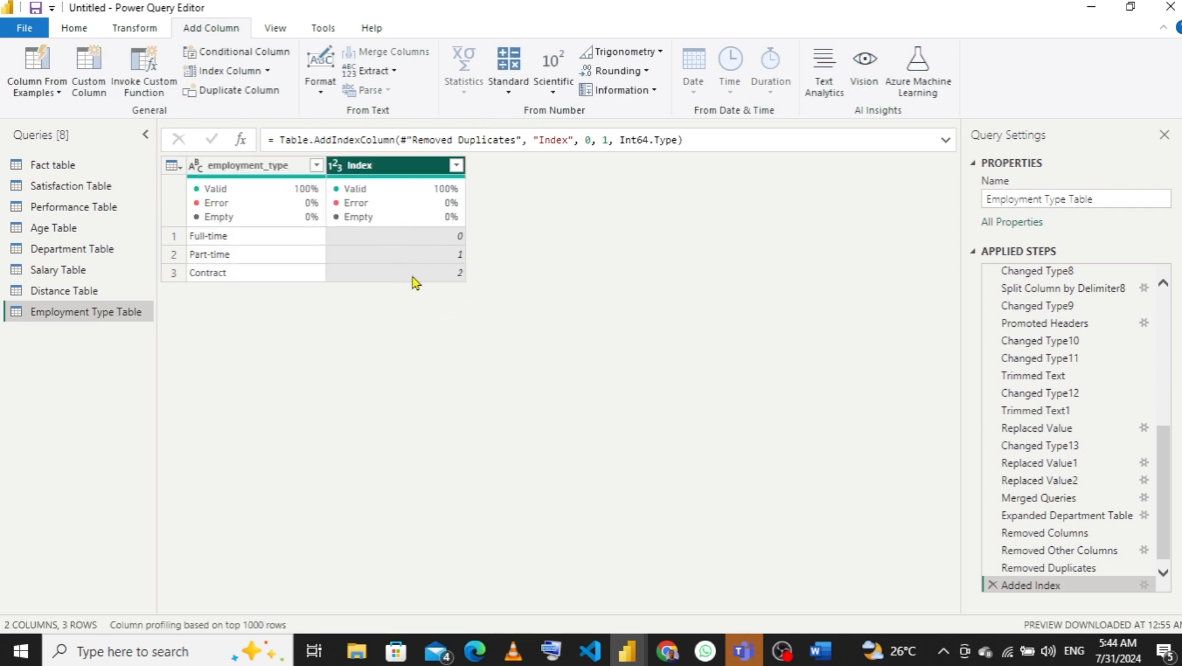
- Rename the index column of the Employment Type Table as Employement_type_id and change its data type to Text
click(65, 167)
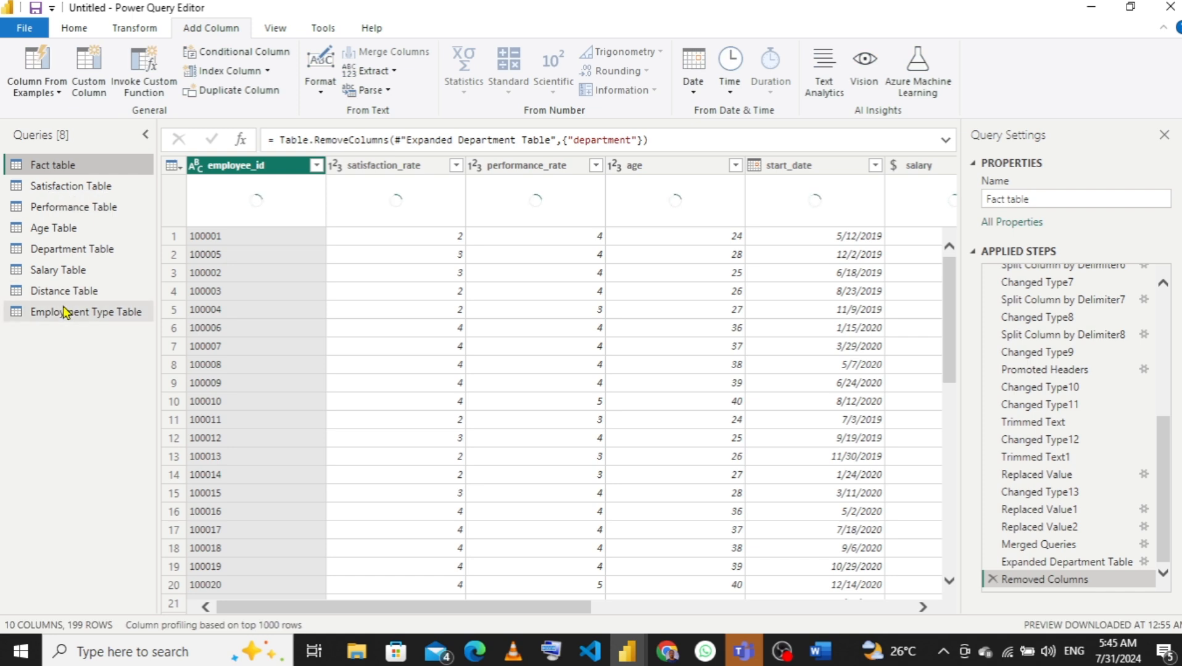
click(65, 311)
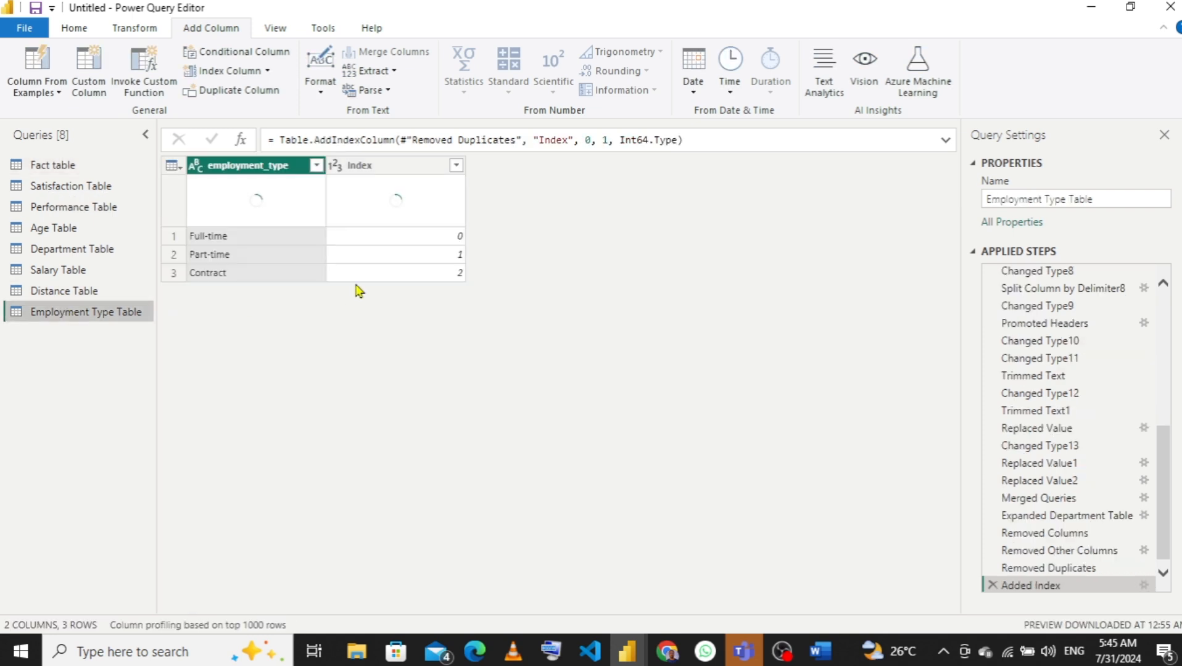
double_click(372, 164)
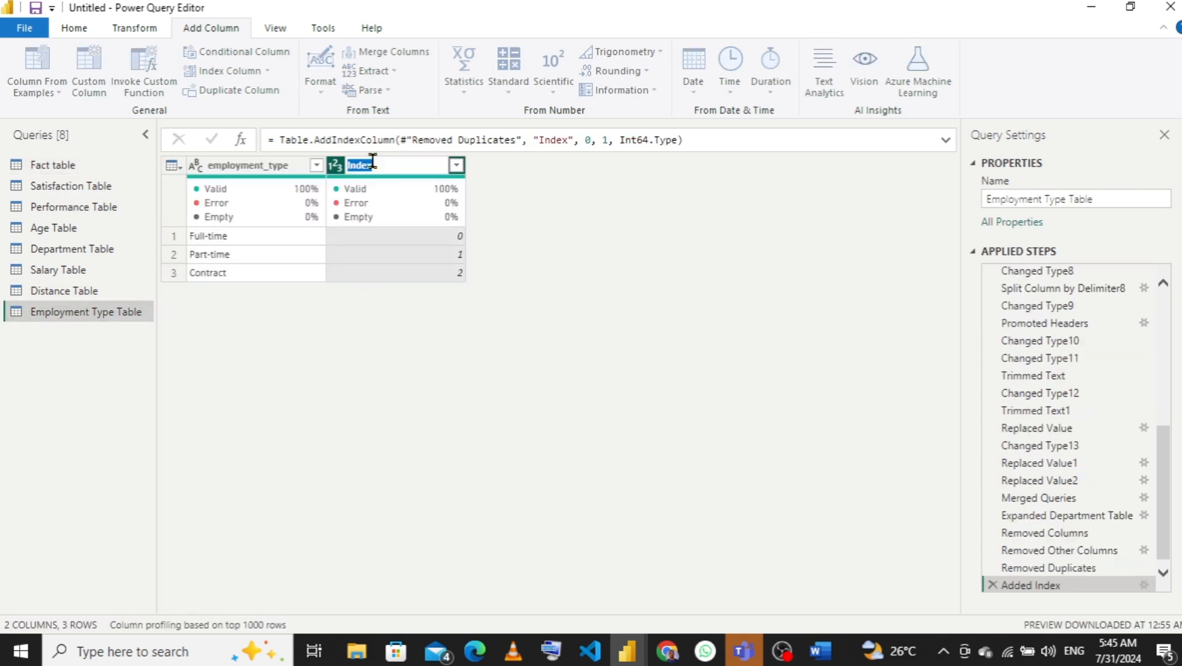
text(Employement_type_id)
click(335, 165)
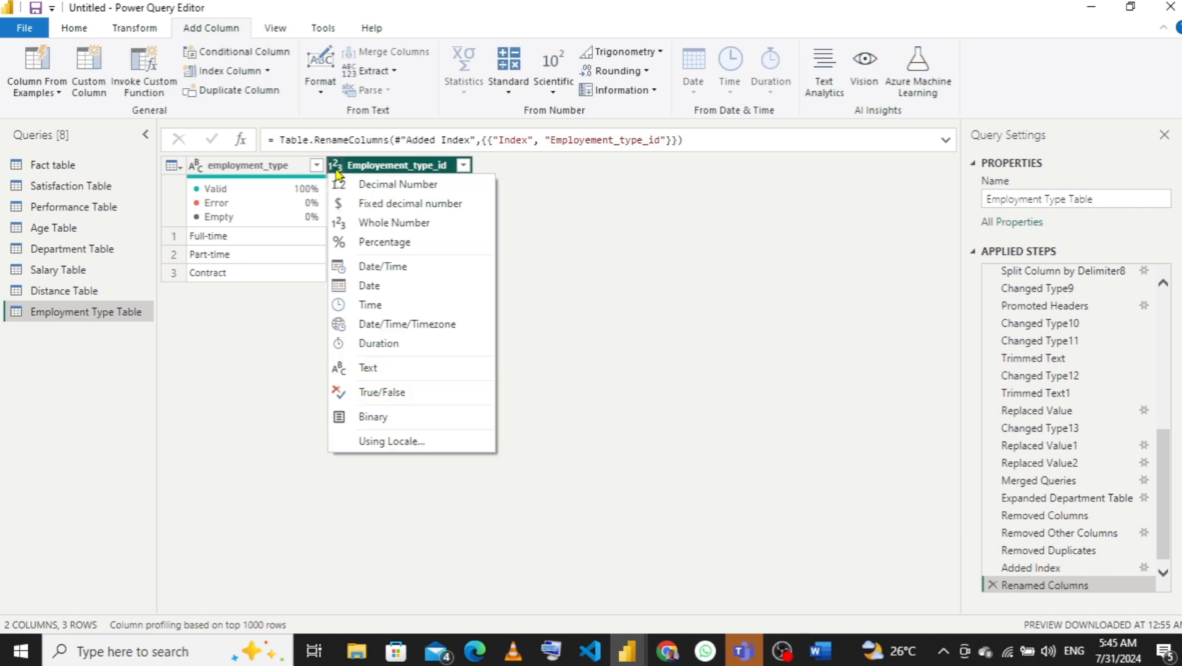
click(362, 376)
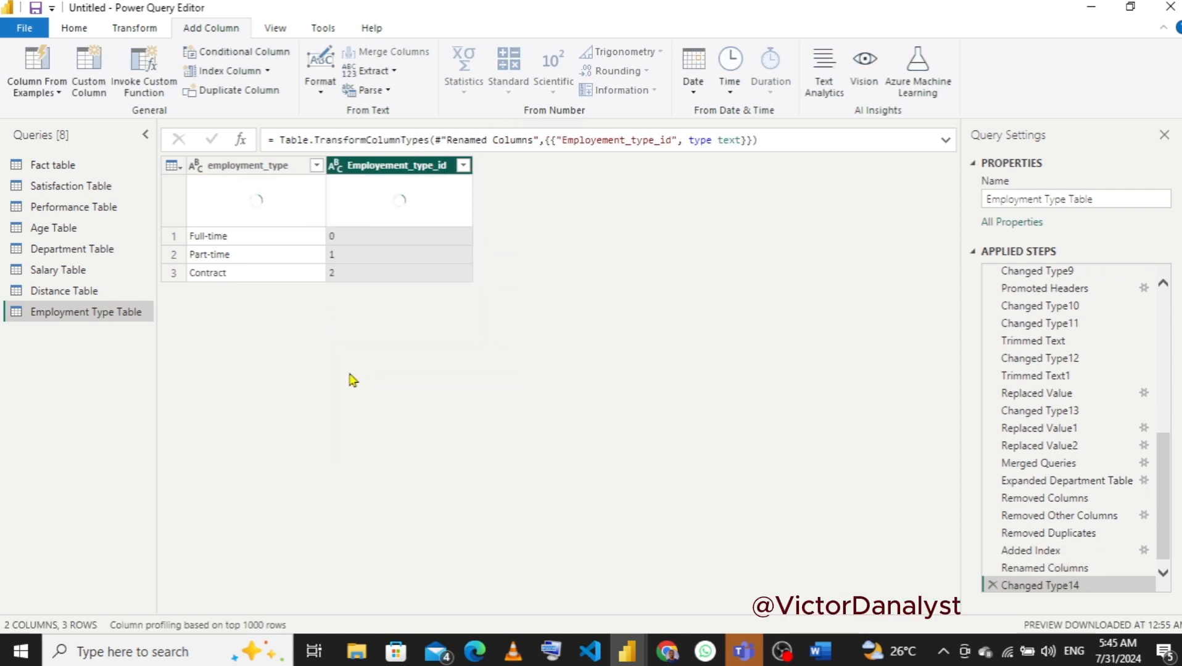
- Merge the Fact table query with the Employment Type Table on their employment_type columns, using a left outer join
click(76, 167)
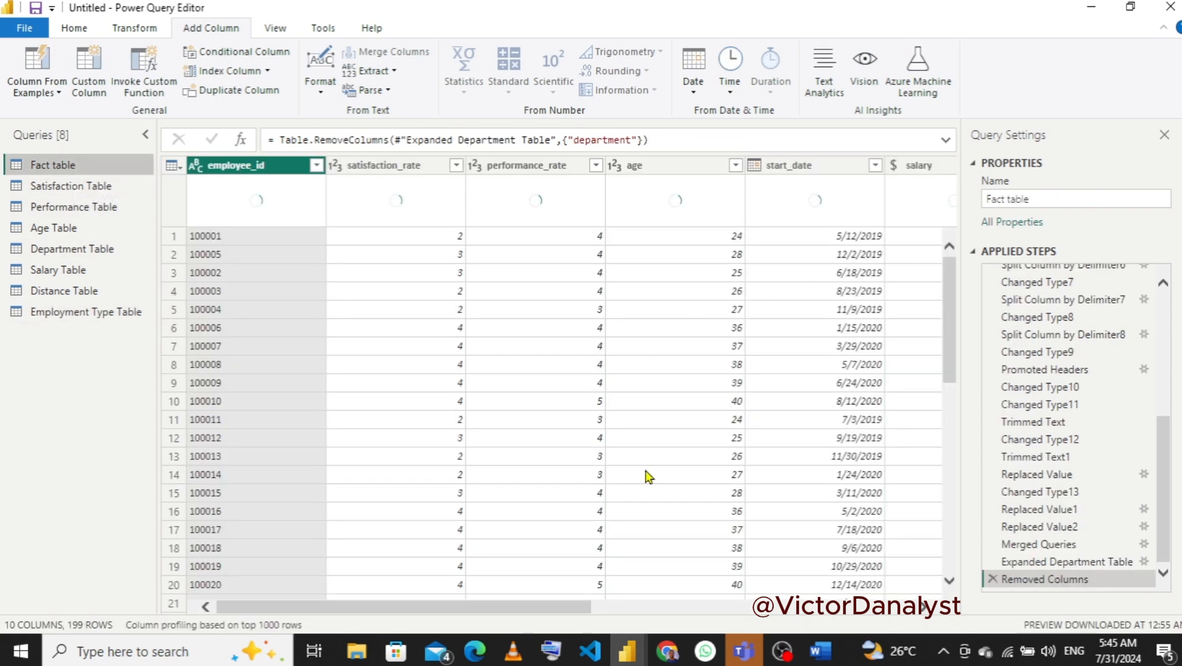
drag(430, 610, 497, 602)
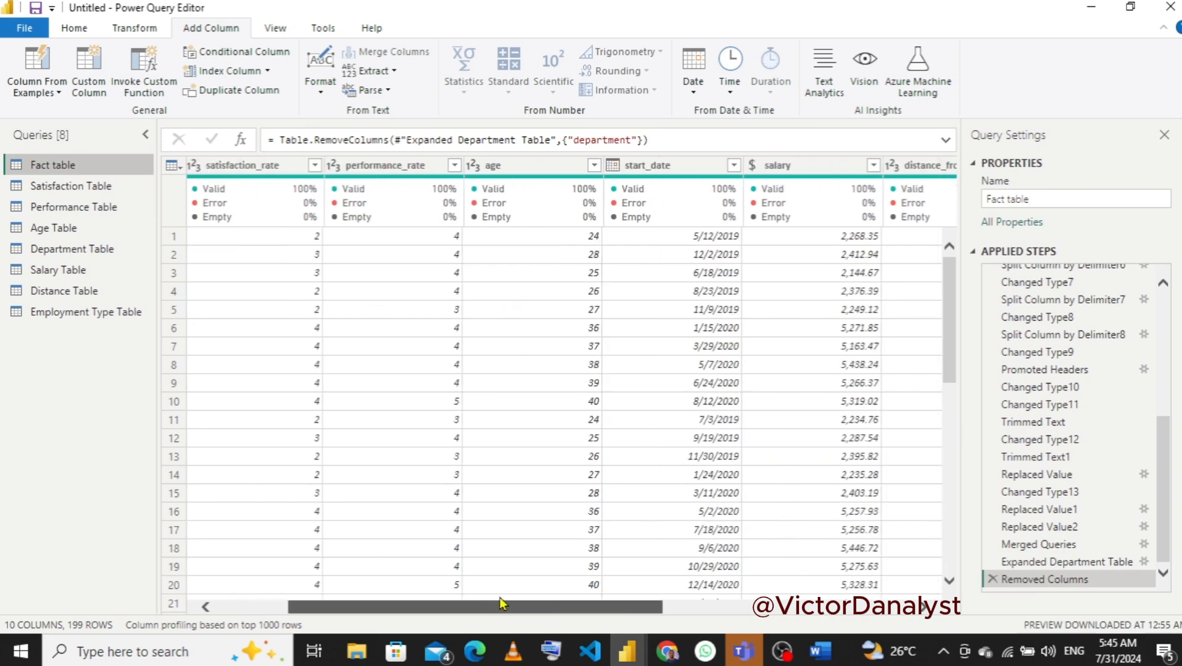
click(70, 29)
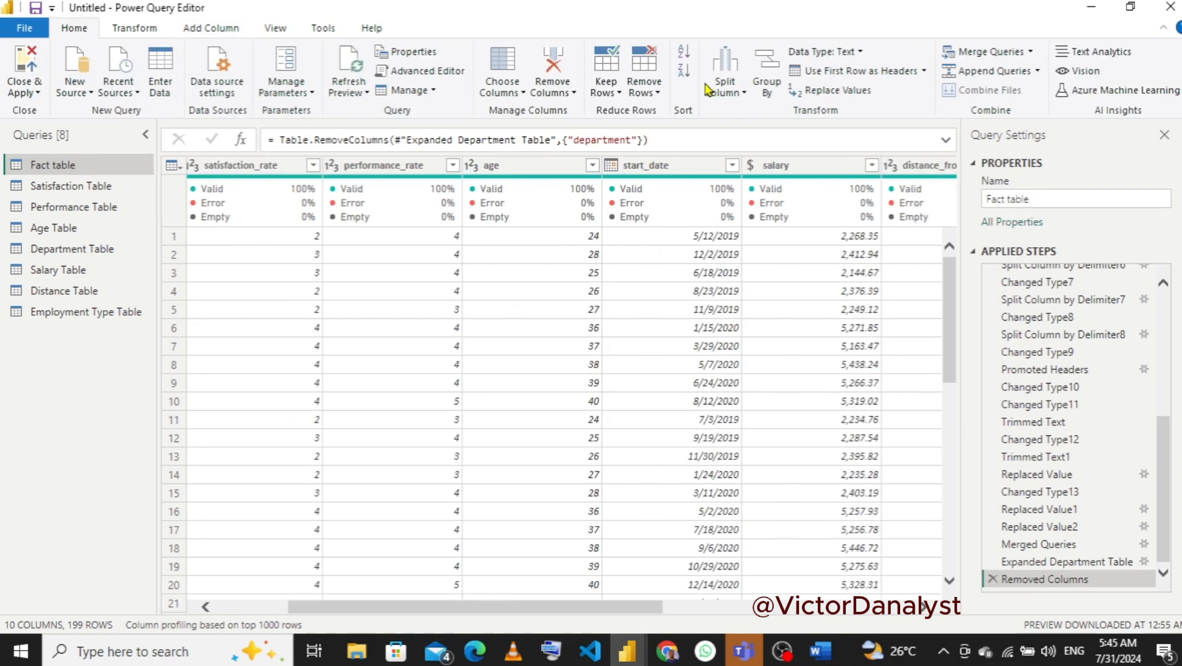
click(1031, 53)
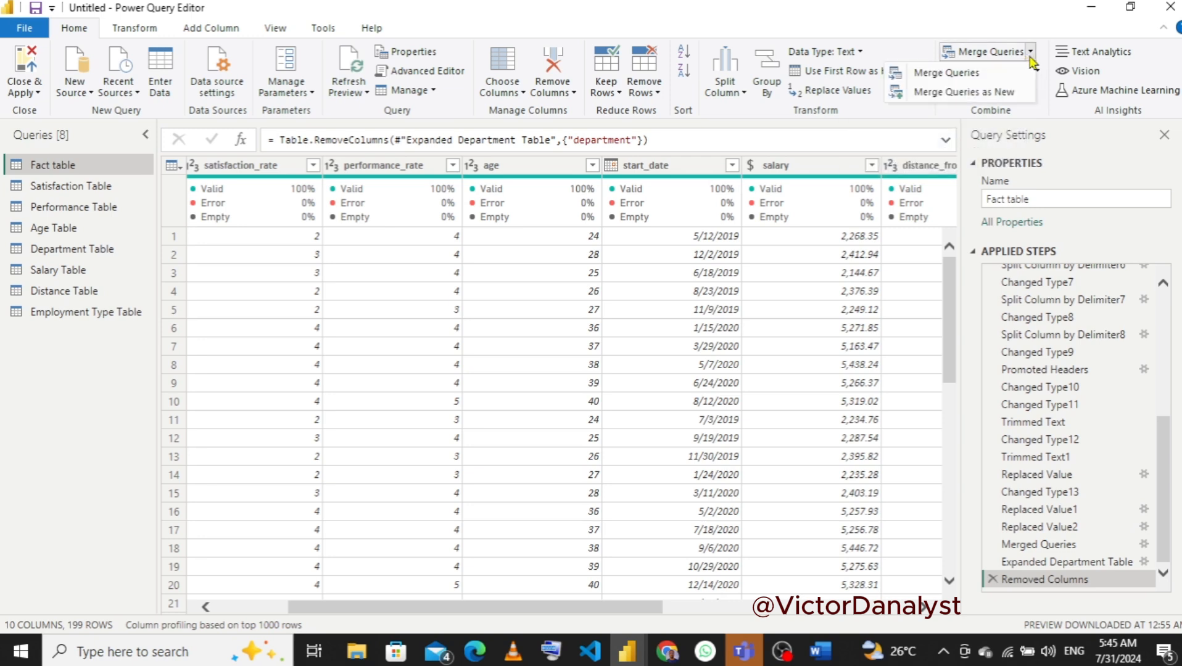
click(954, 74)
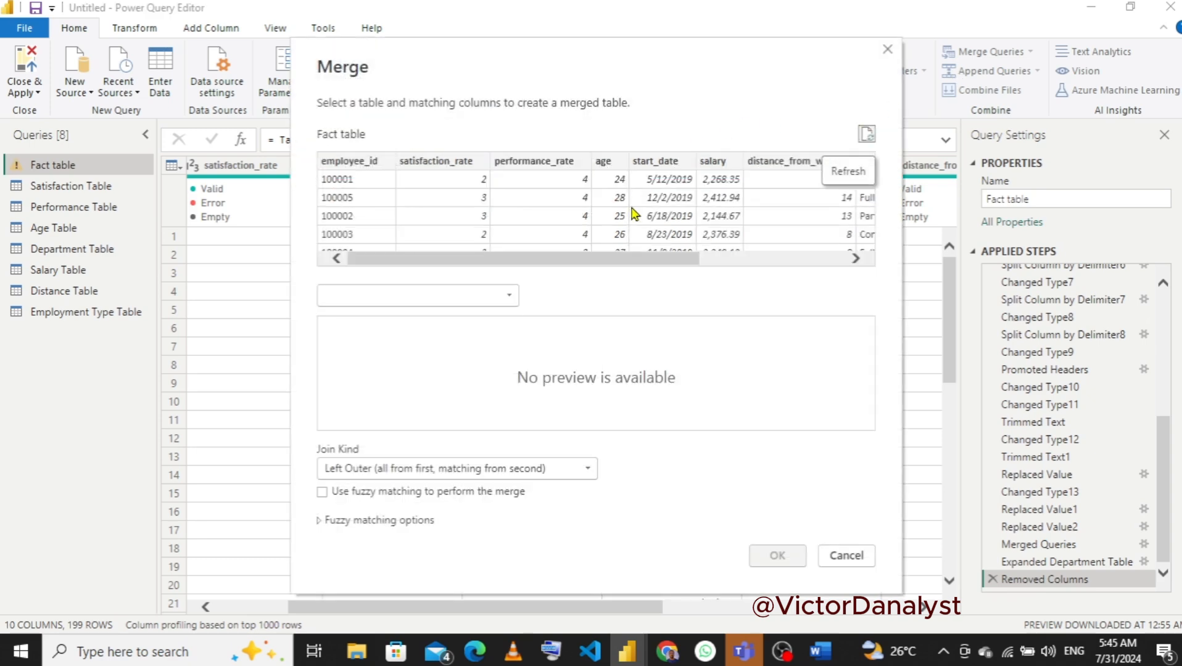
drag(629, 266, 911, 266)
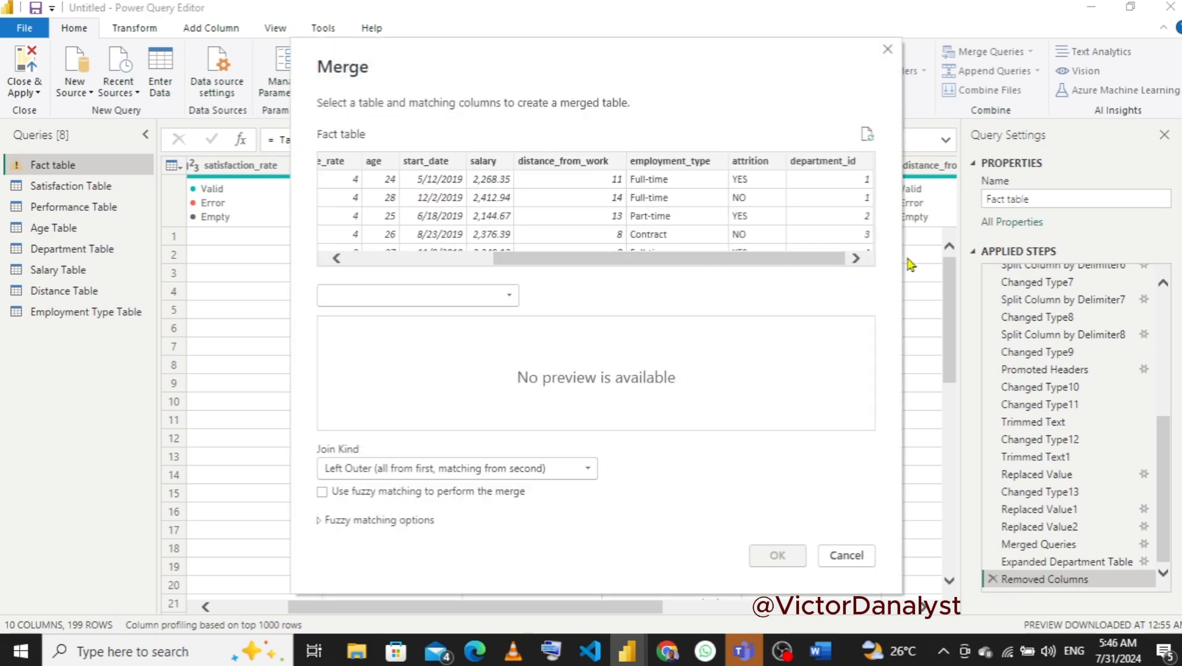
click(664, 163)
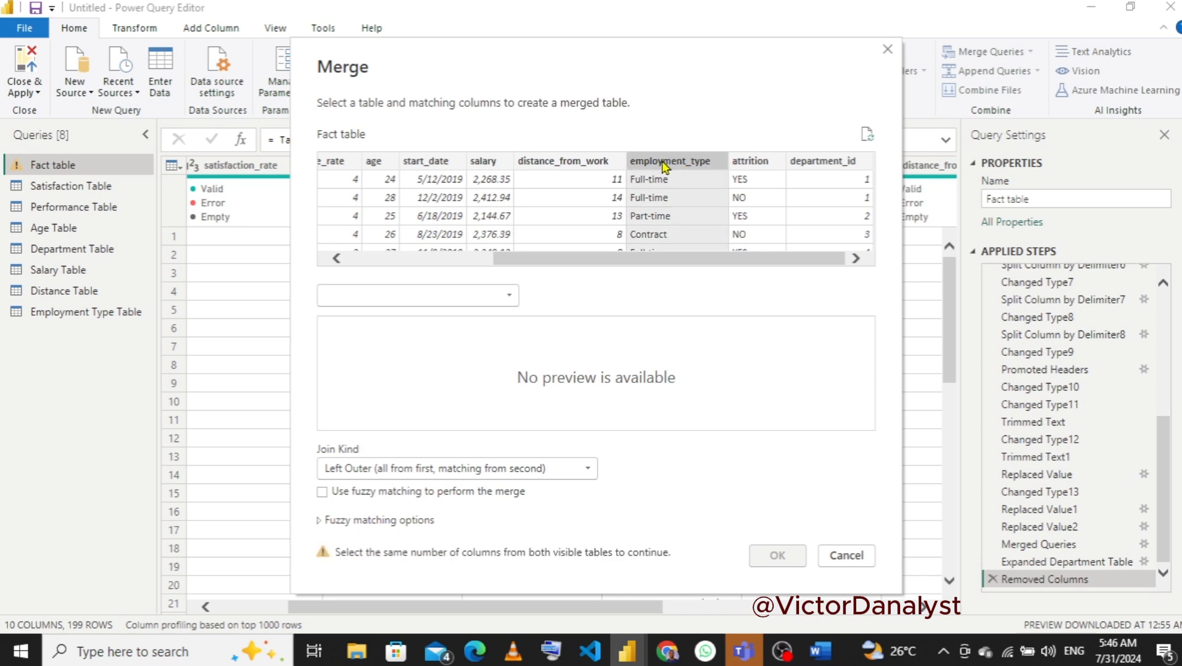
click(510, 296)
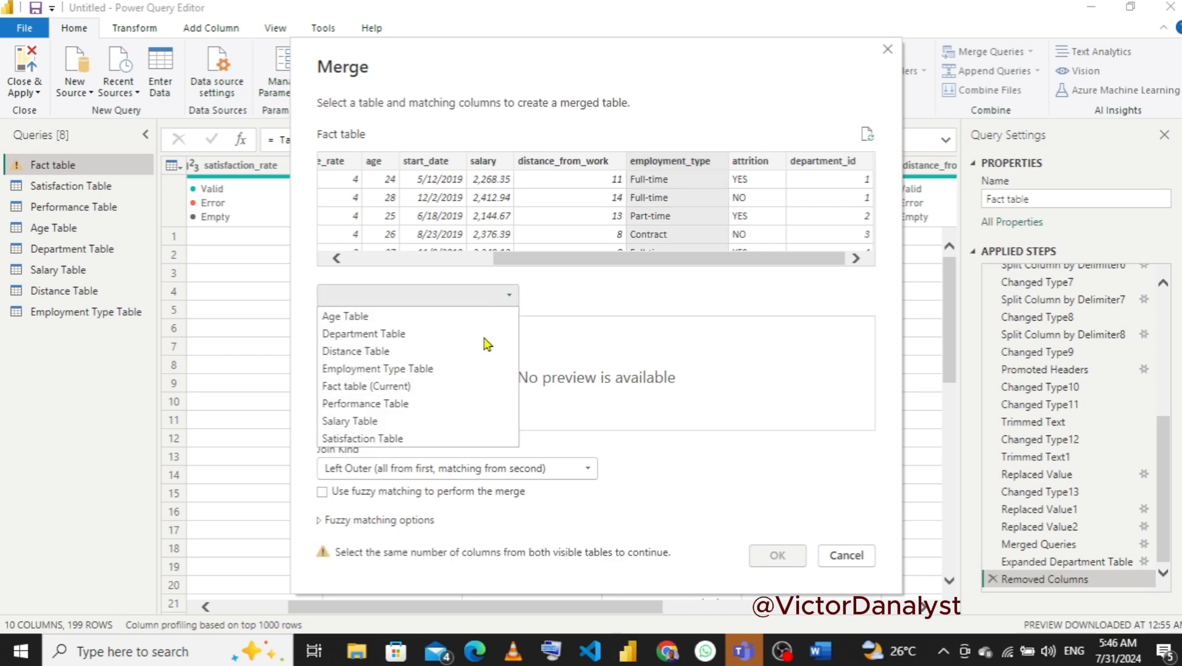
click(392, 370)
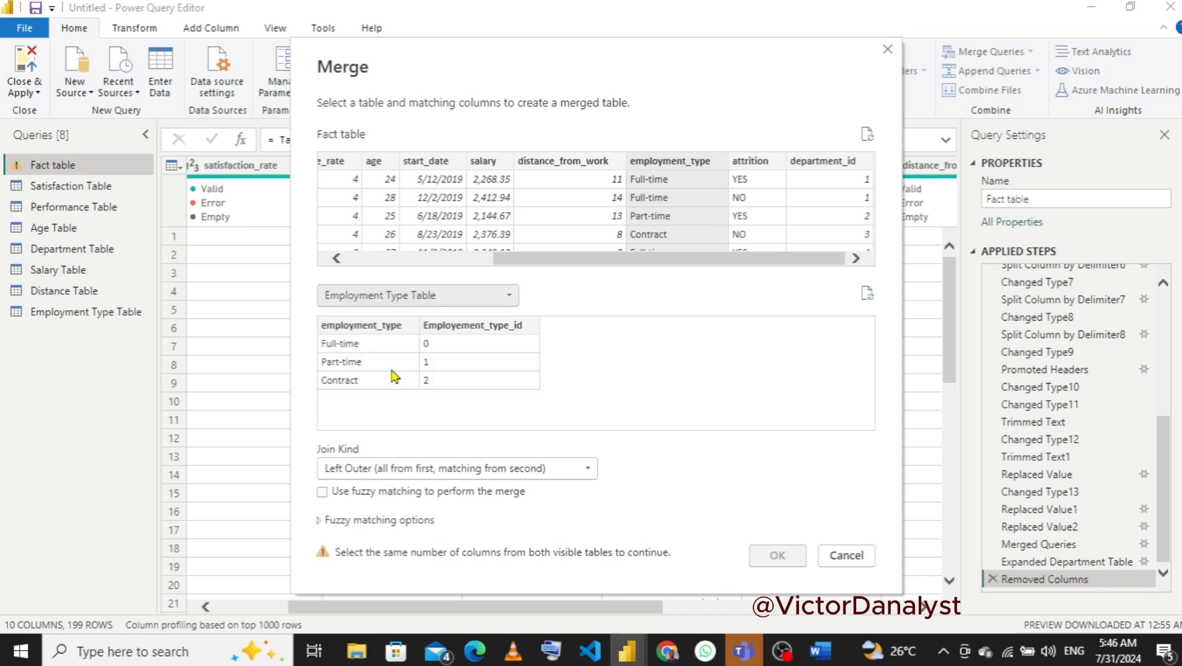
click(372, 325)
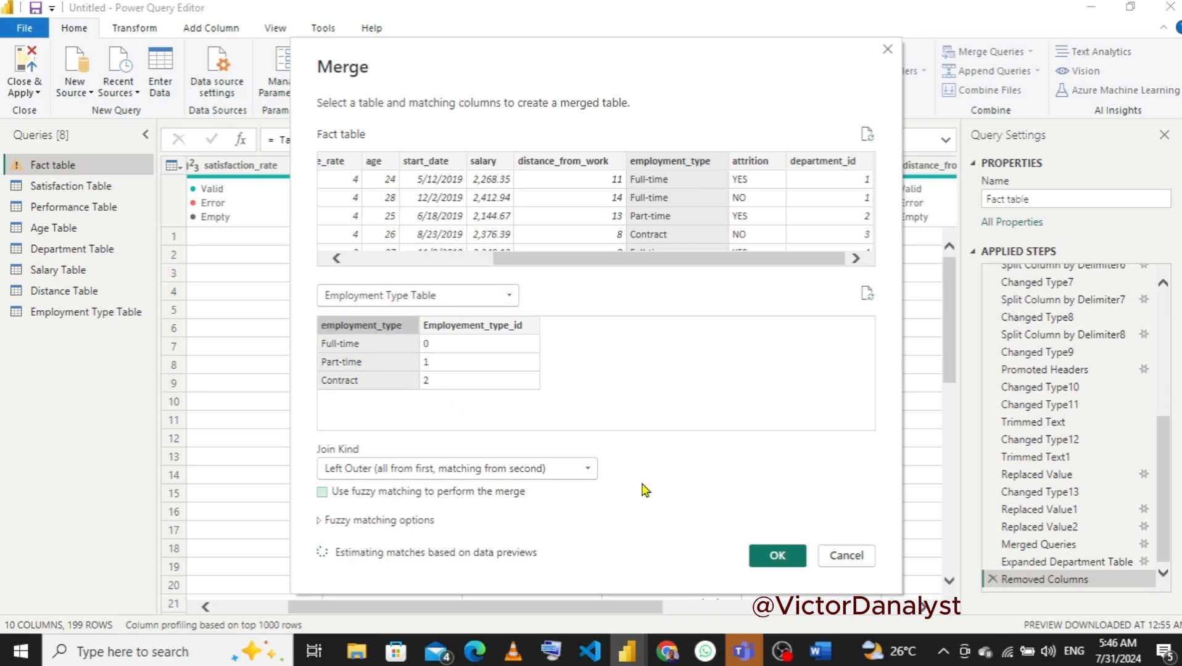
click(761, 563)
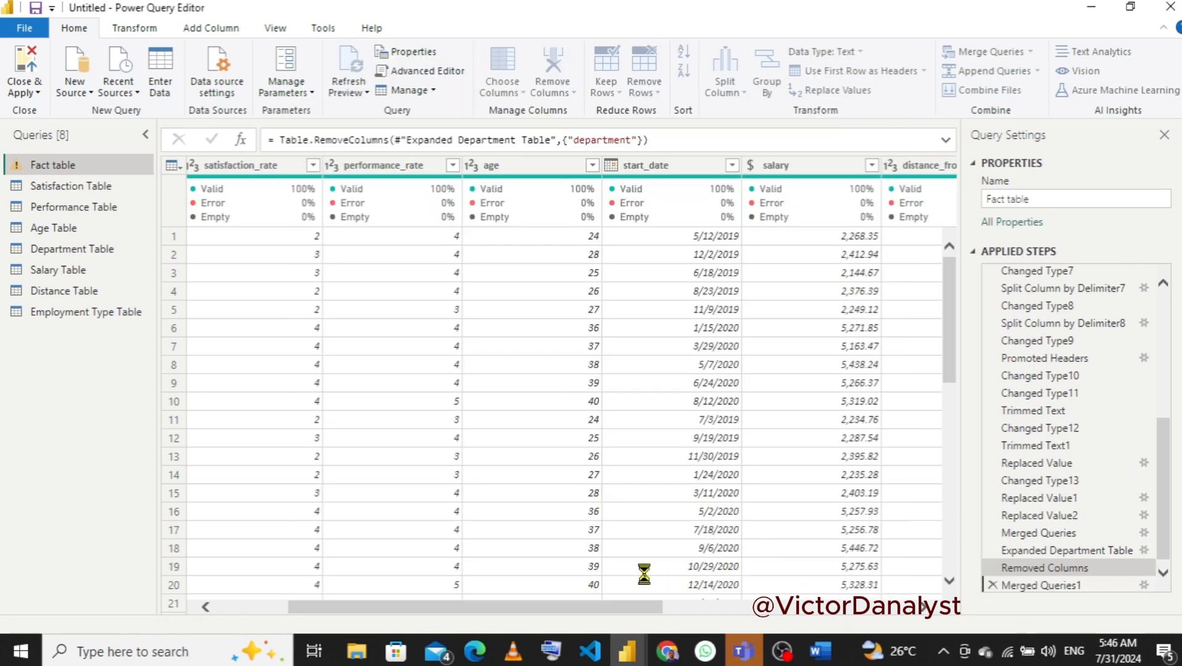
- Expand the merged Employment Type Table column in the Fact table to include only Employement_type_id, without the original column name as prefix
click(569, 609)
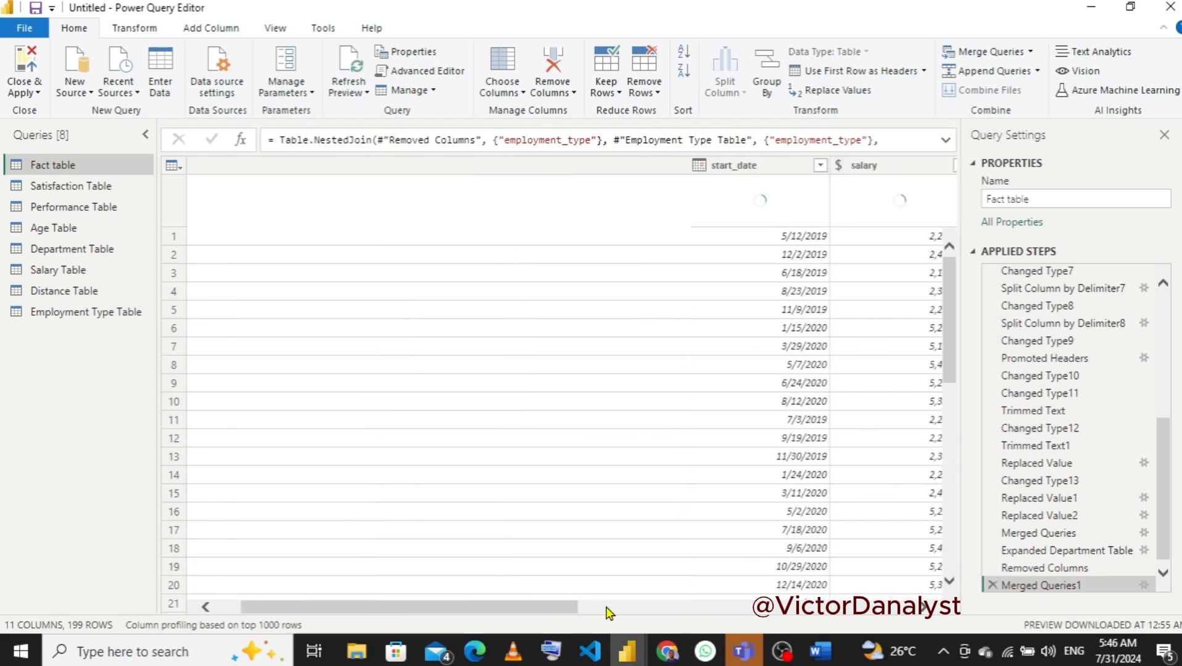
drag(513, 609, 919, 610)
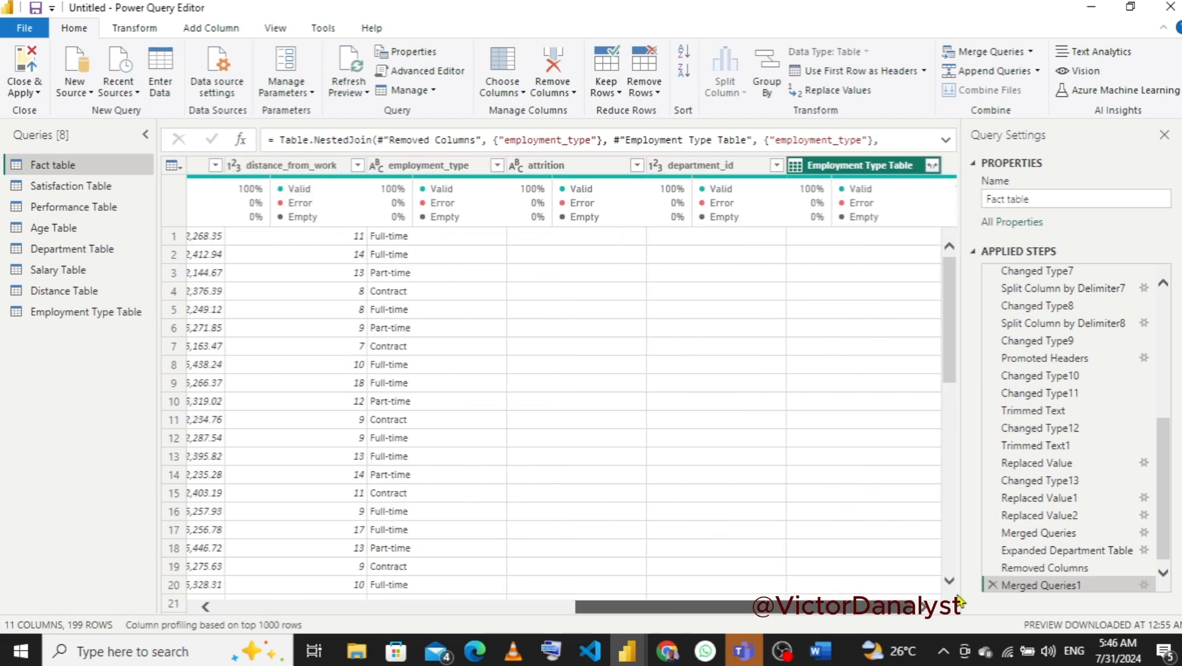
click(931, 165)
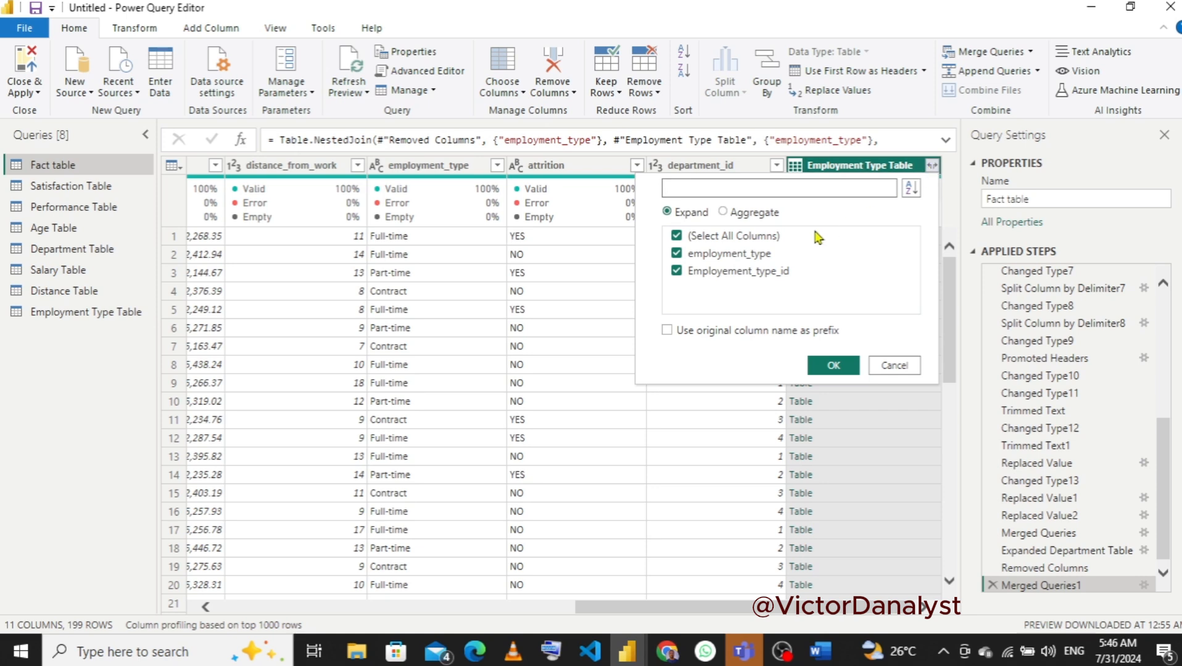
click(678, 255)
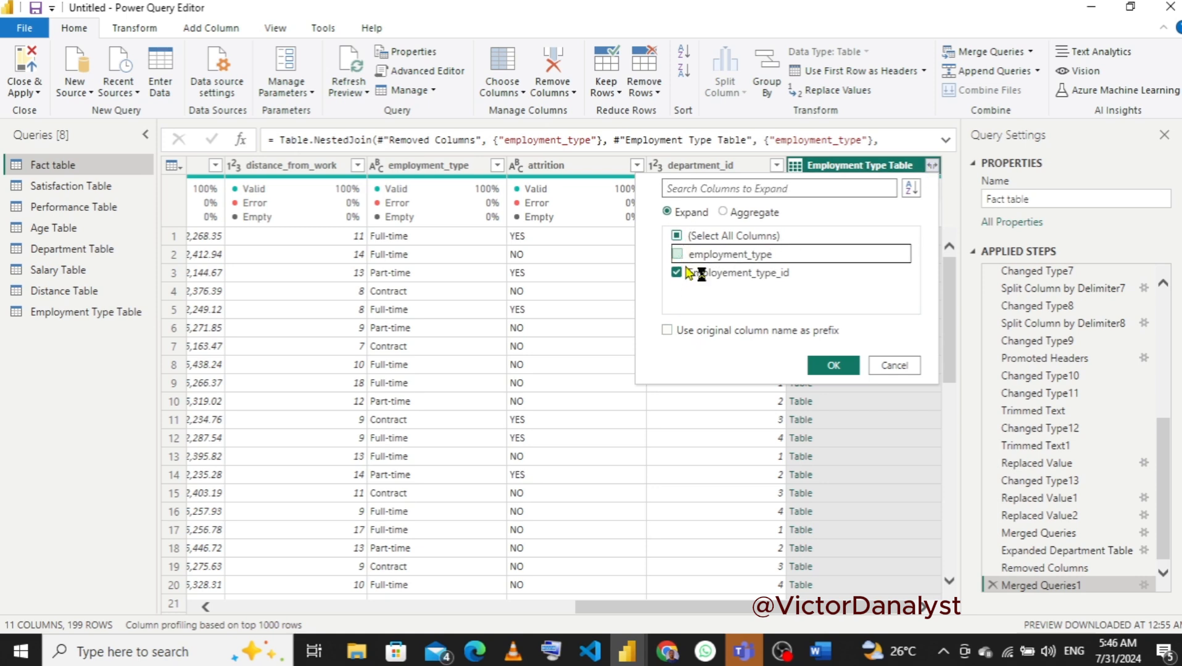
click(826, 367)
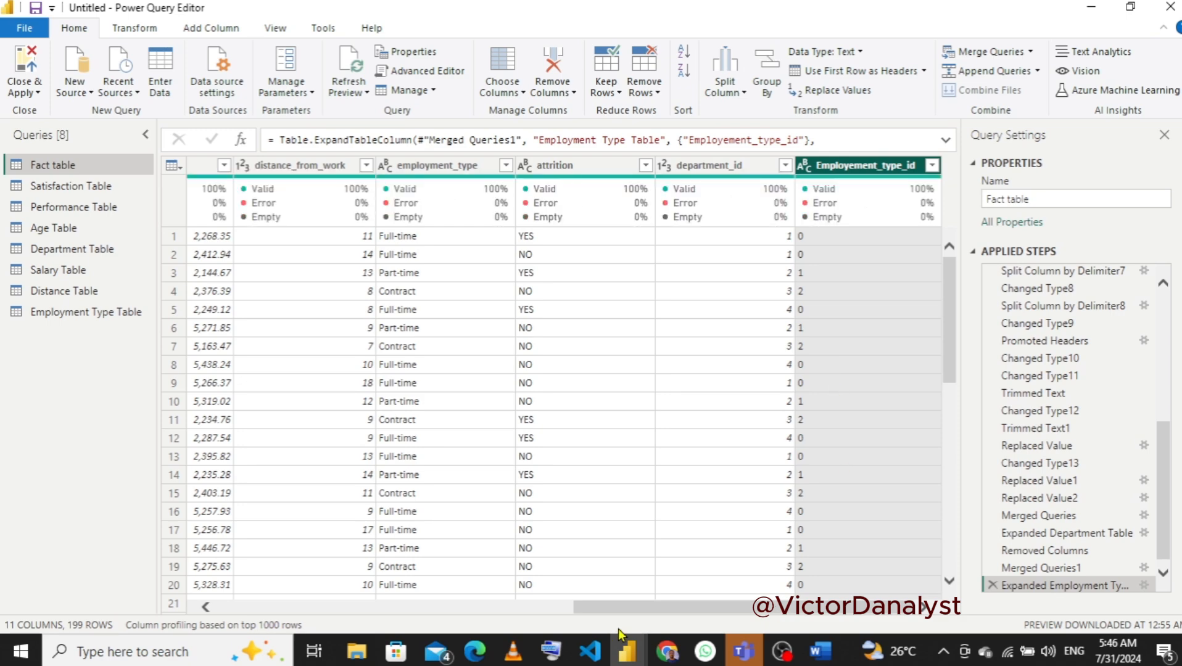
drag(612, 611, 171, 592)
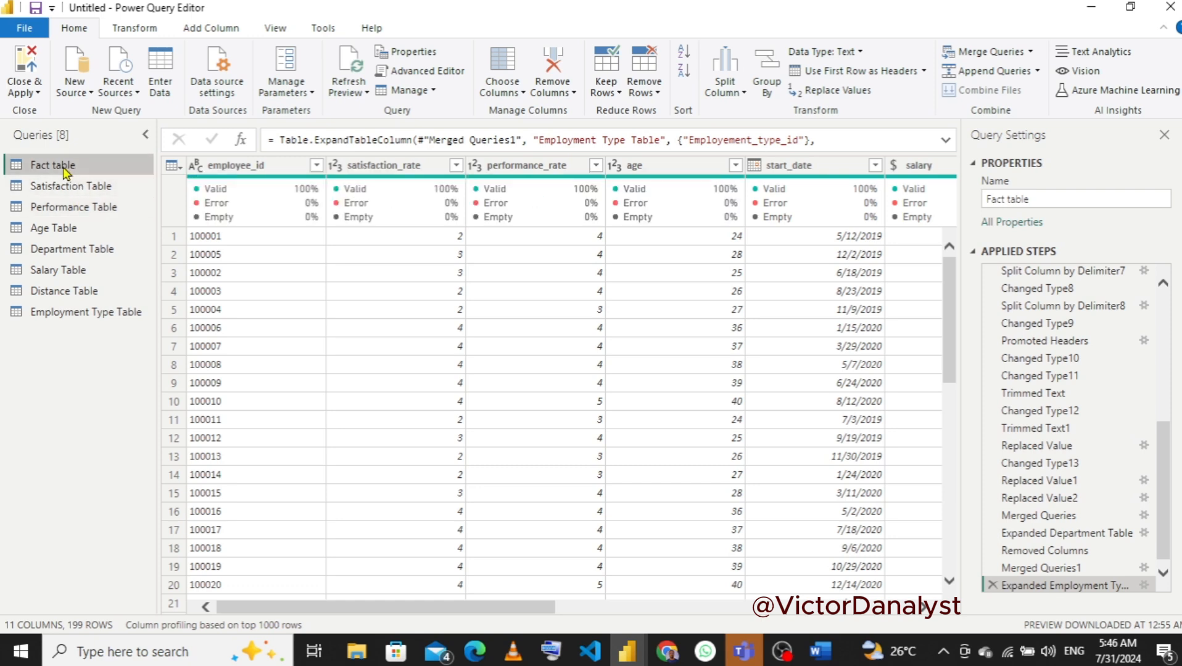
- Review the Fact table's columns, close the query editor applying all pending changes, and return to the untitled report
drag(376, 611, 689, 591)
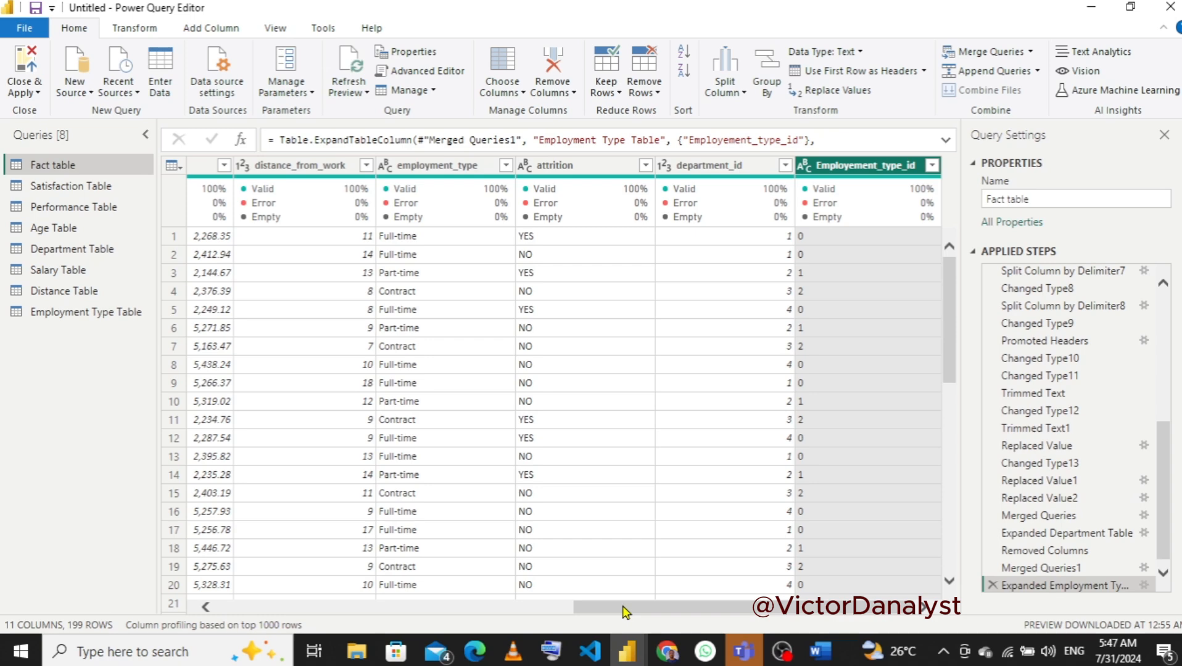
drag(624, 610, 220, 639)
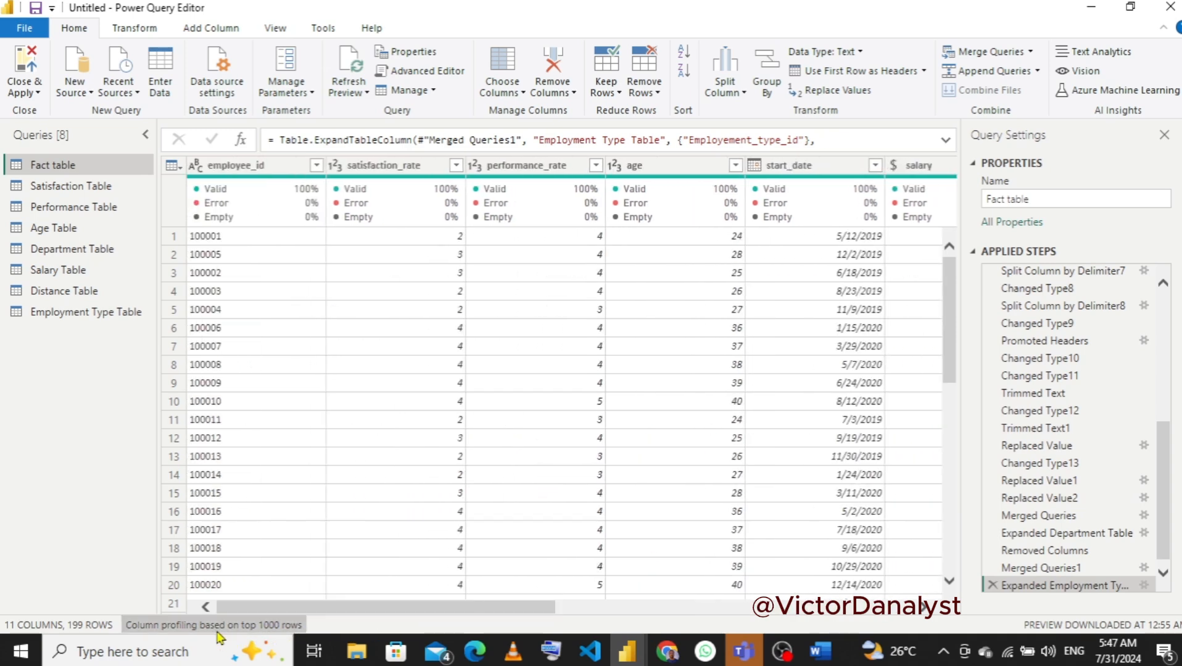
click(36, 94)
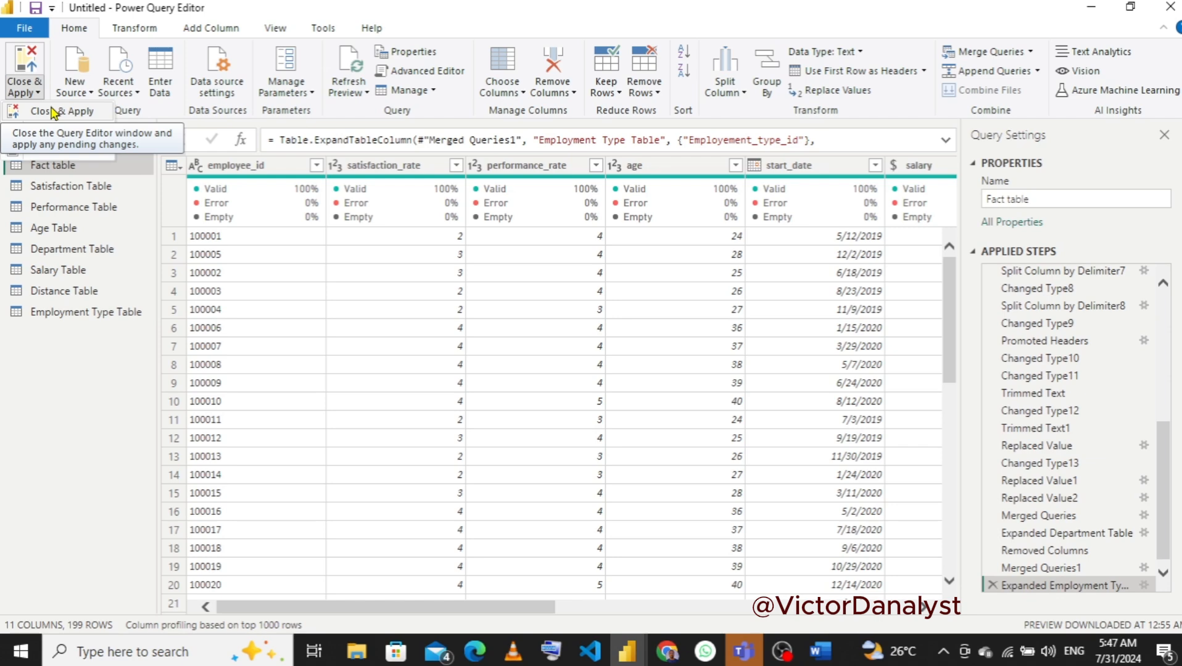
click(53, 111)
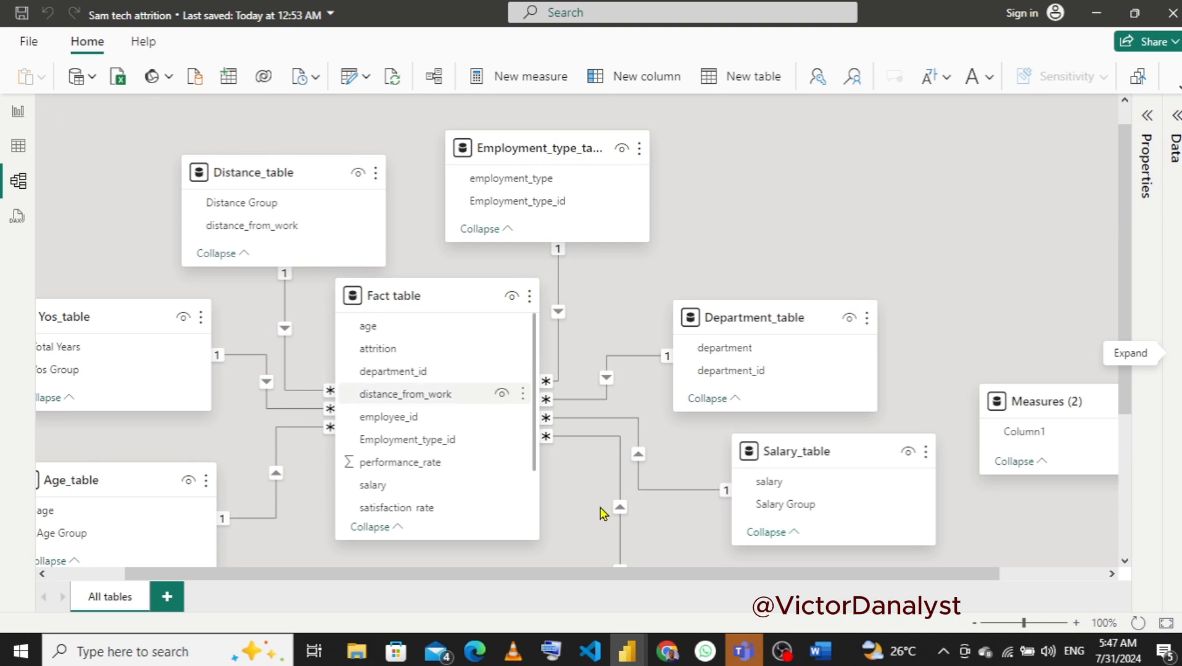
mouse_move(630, 654)
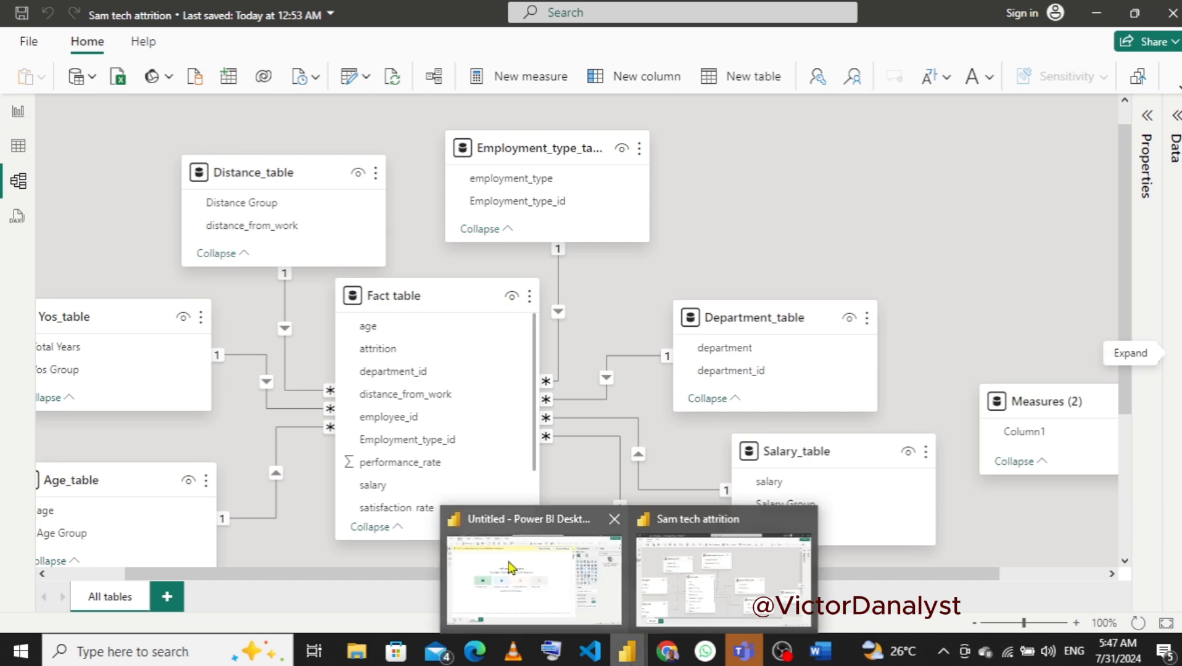
click(505, 561)
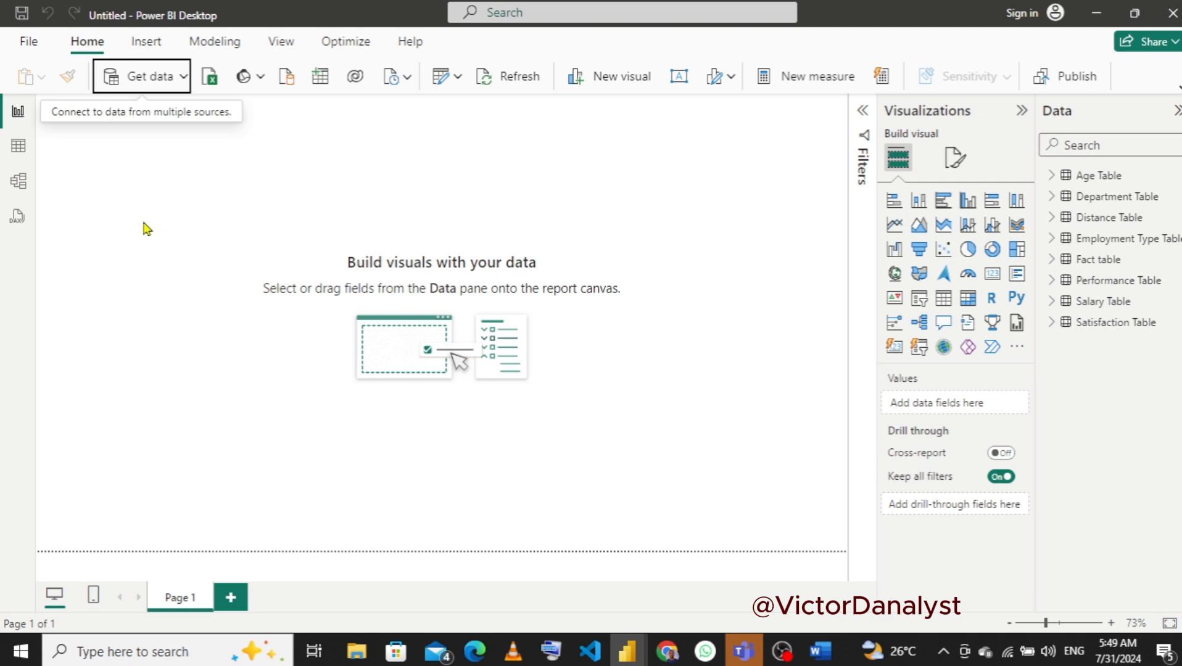
- Rename report page Page 1 as Demography Analysis
double_click(173, 596)
text(De)
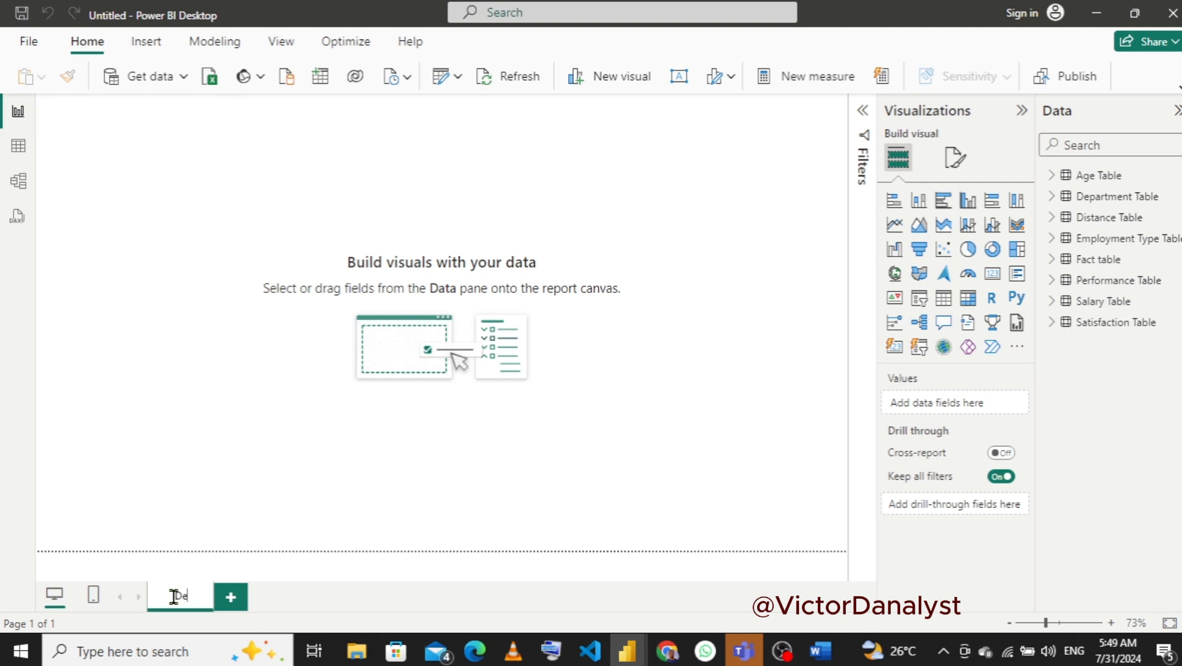
text(mogr)
text(aphy)
text( Ana)
text(lysis)
key(BackSpace)
key(Return)
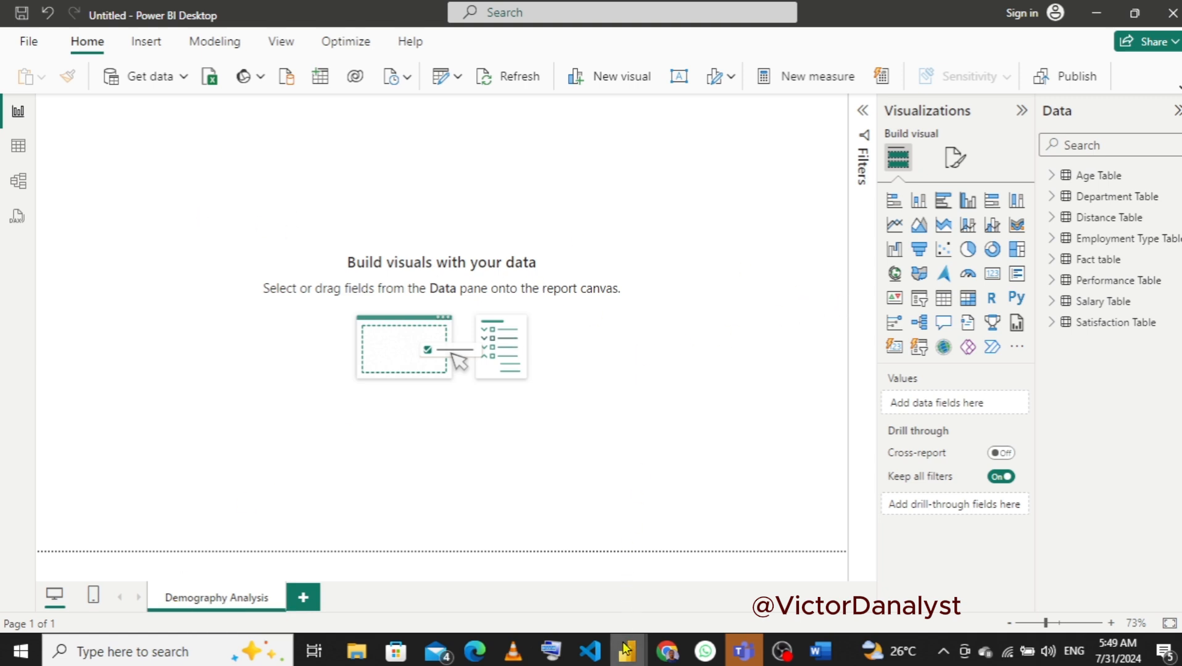
- Examine the Demography Analysis page of the finished Sam tech attrition report as reference, then return to the untitled report
mouse_move(626, 650)
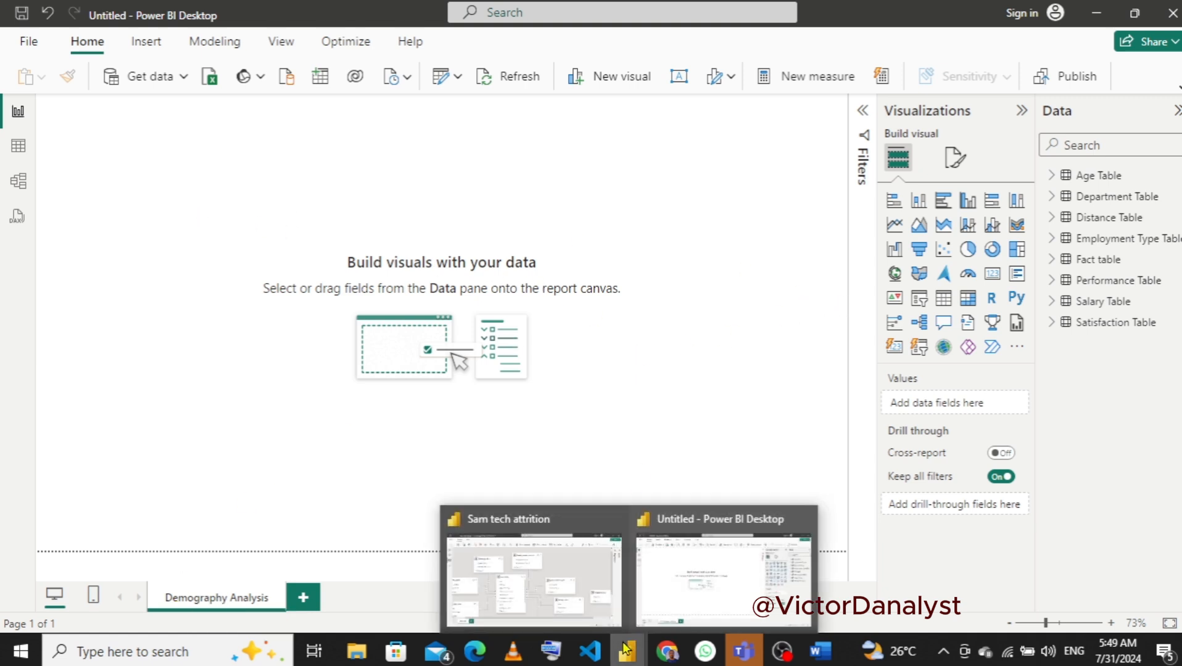
click(517, 562)
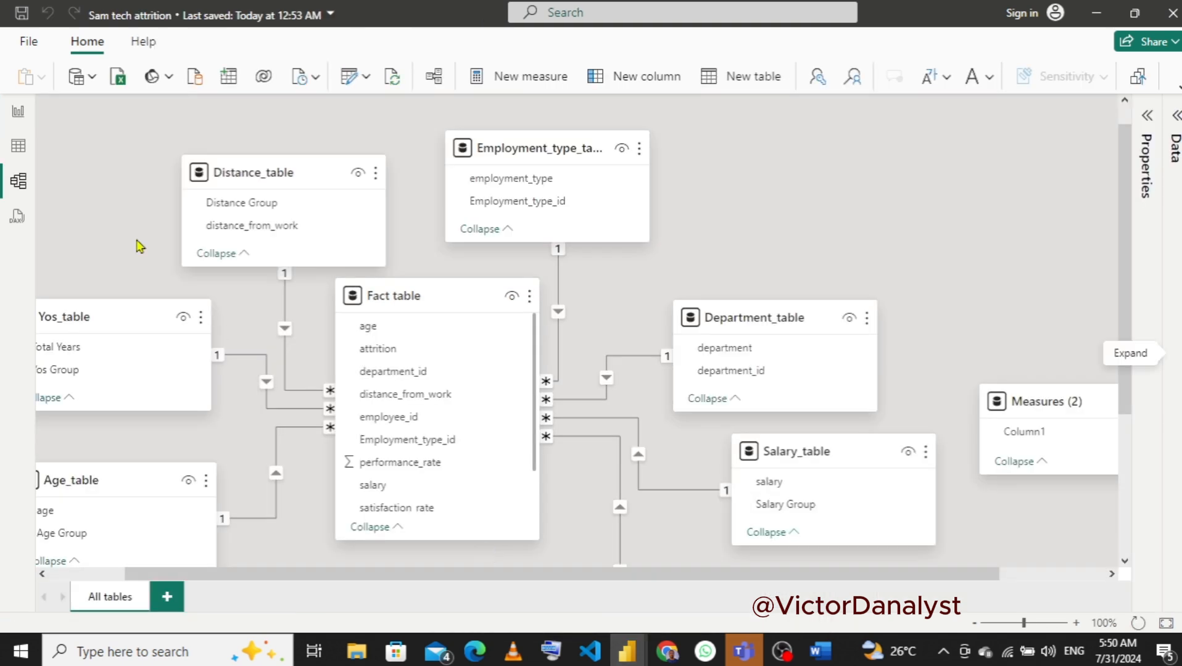
click(21, 114)
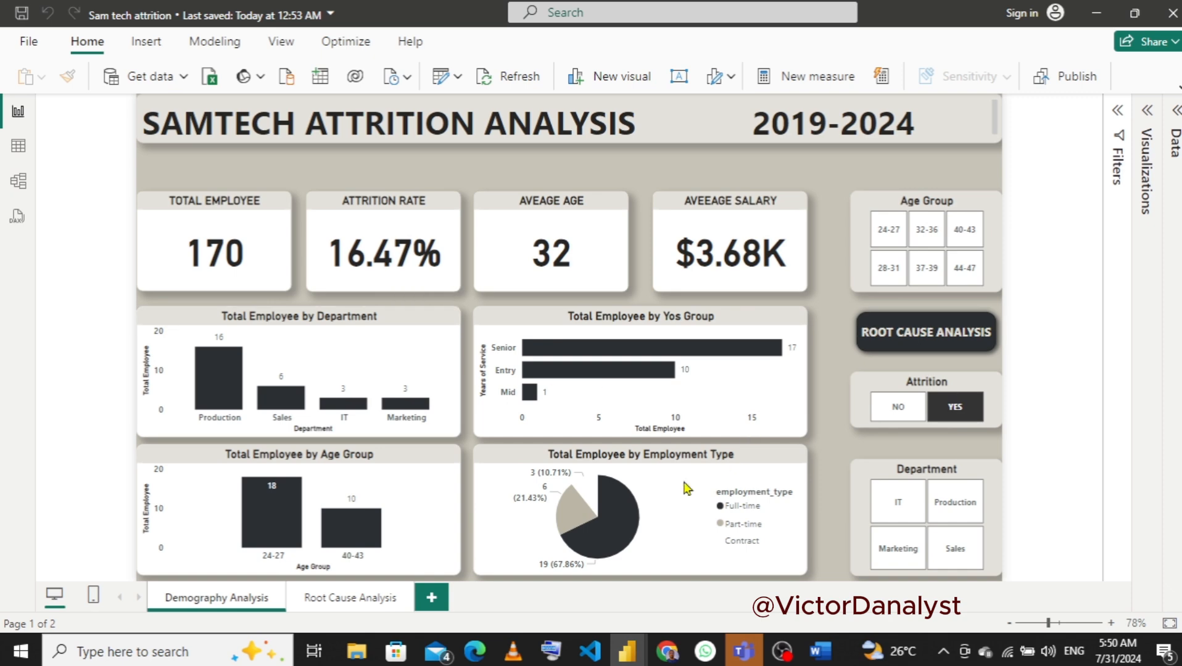
mouse_move(627, 651)
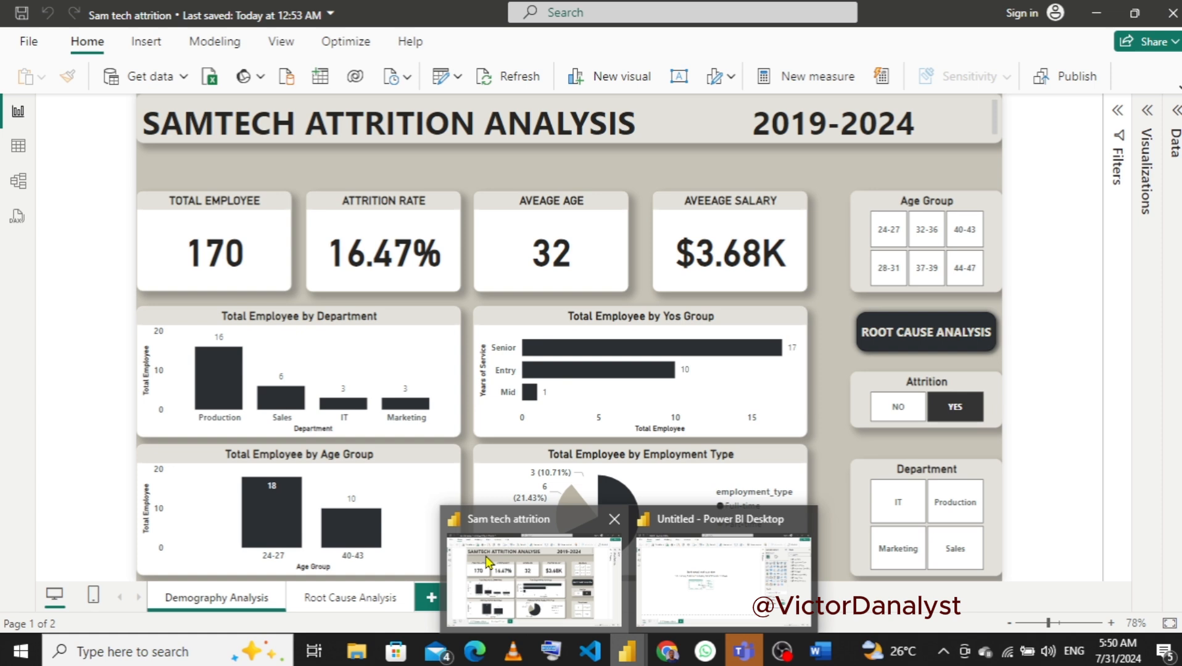
click(666, 571)
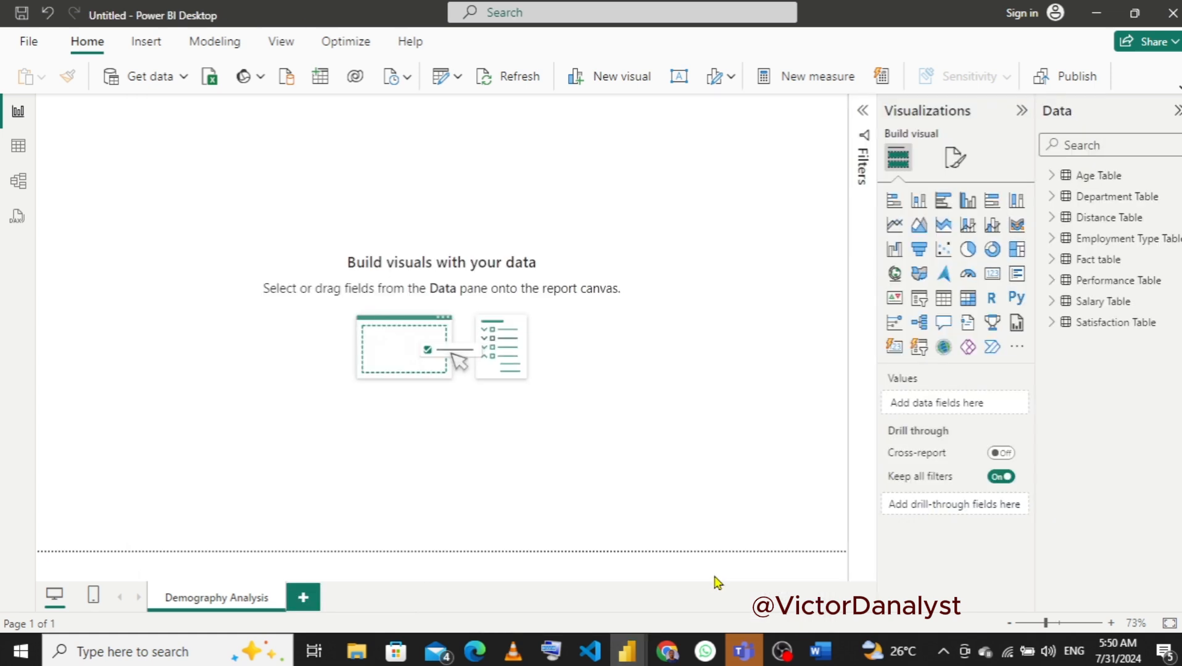
- Add an empty stacked column chart at the left edge of the Demography Analysis page and collapse the Filters pane
click(918, 200)
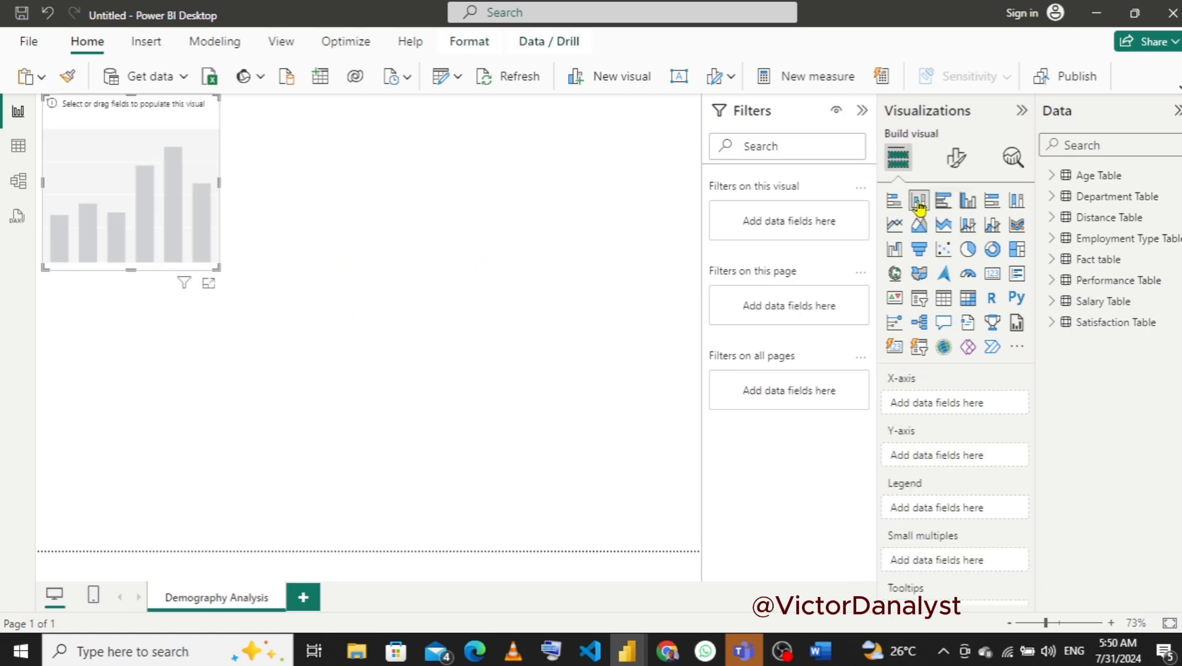
drag(116, 117, 107, 236)
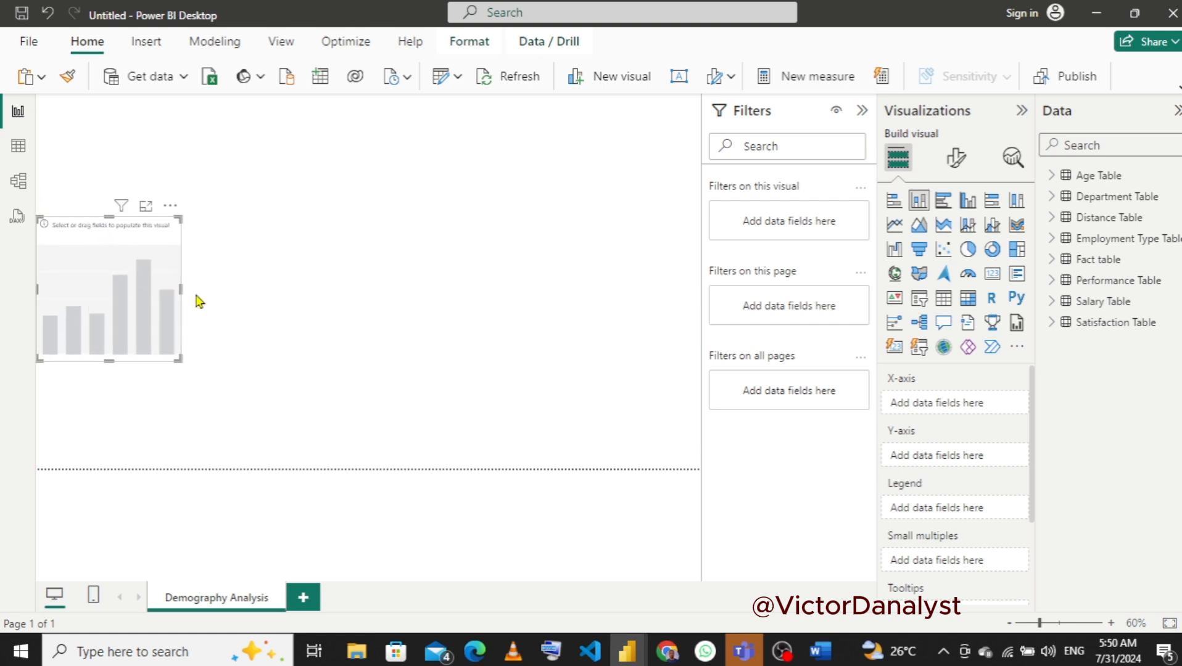
click(365, 193)
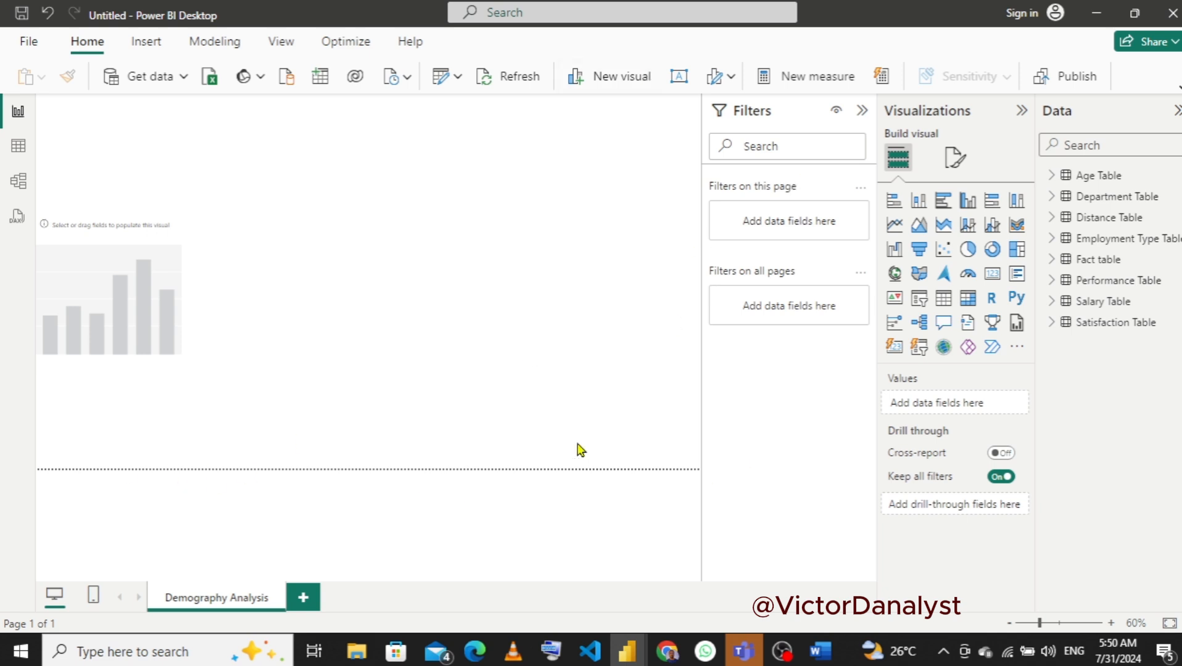
click(861, 112)
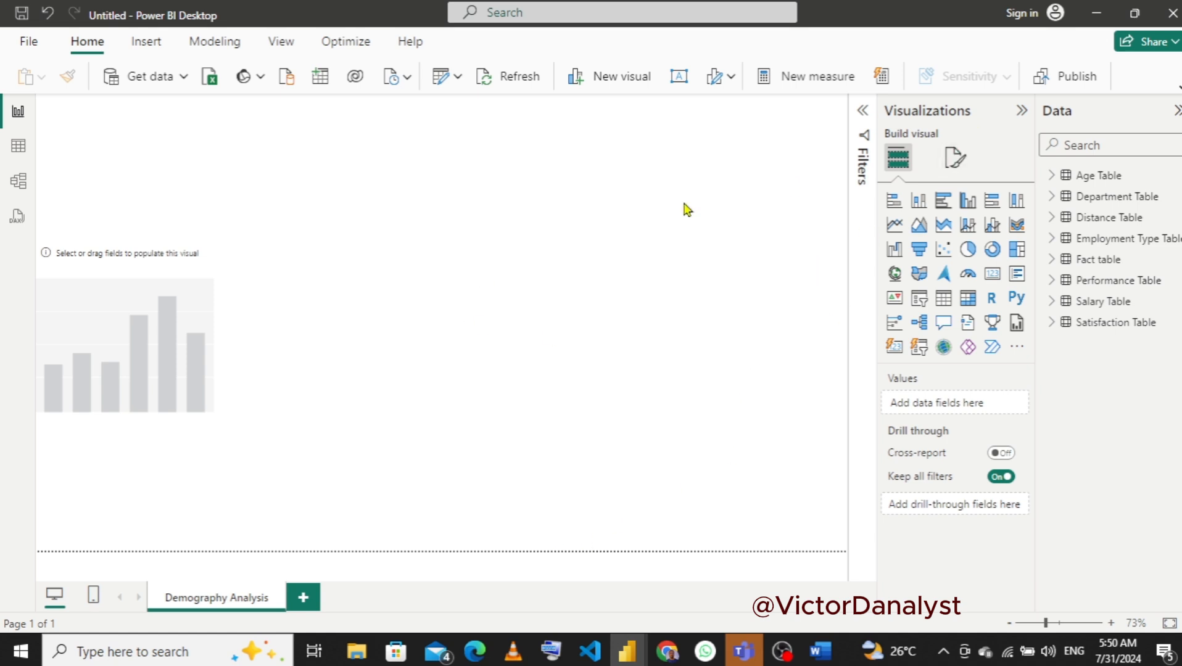
- Set the report page's canvas vertical alignment to Middle
click(955, 159)
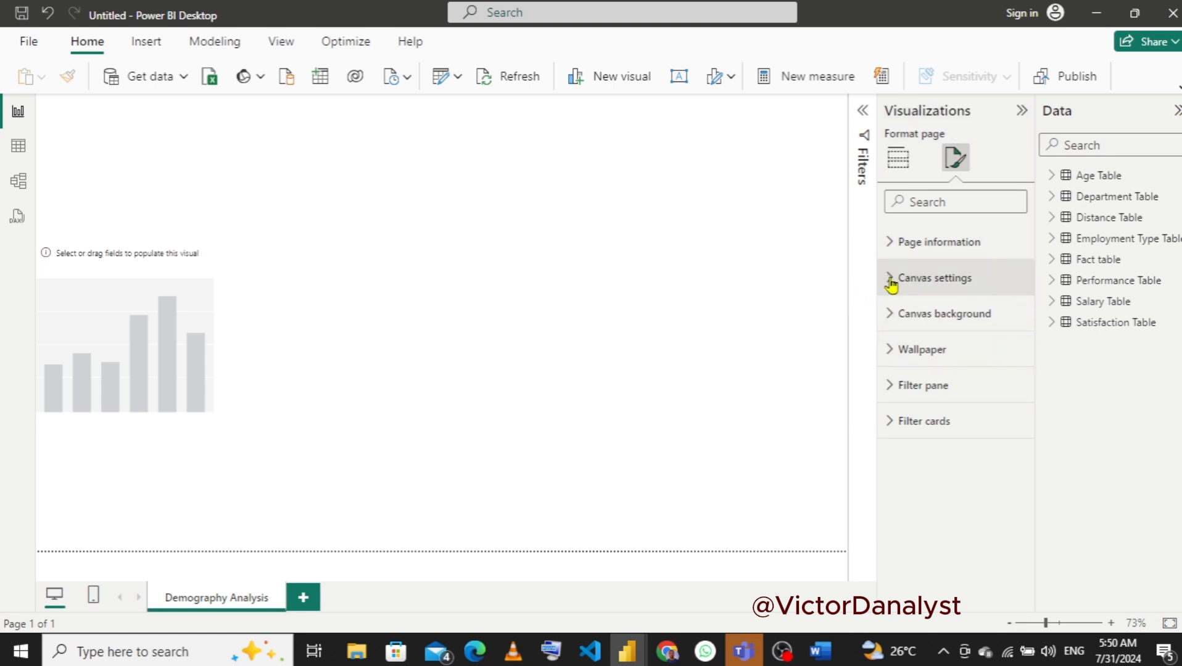
click(891, 282)
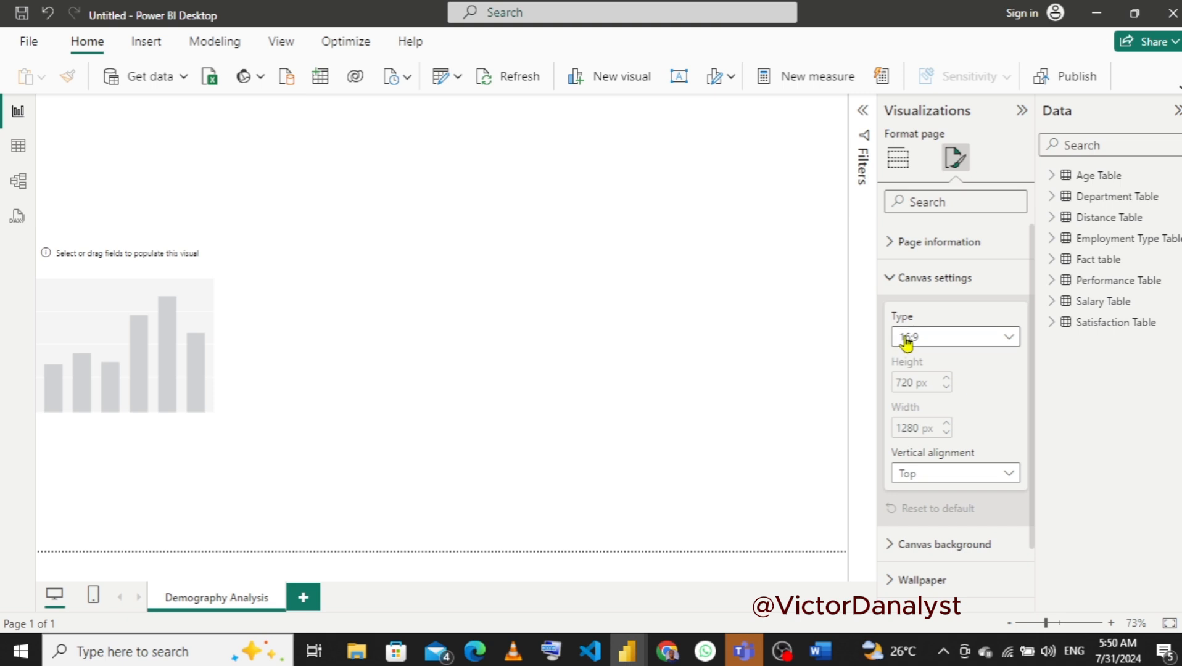
click(966, 480)
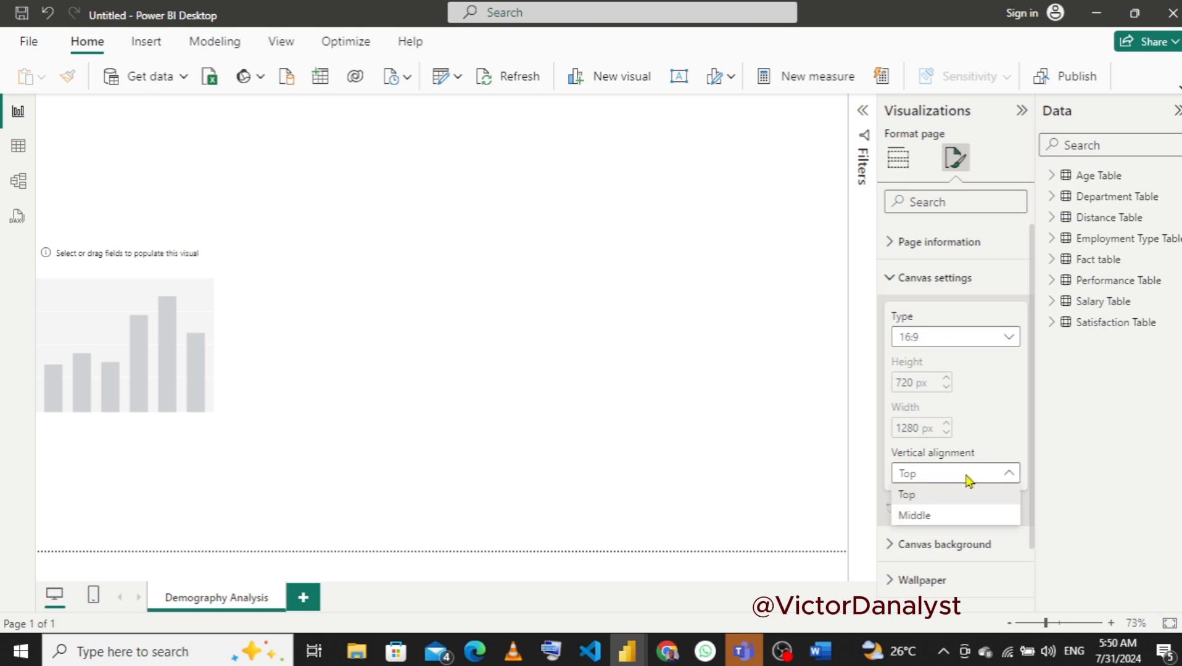
click(932, 517)
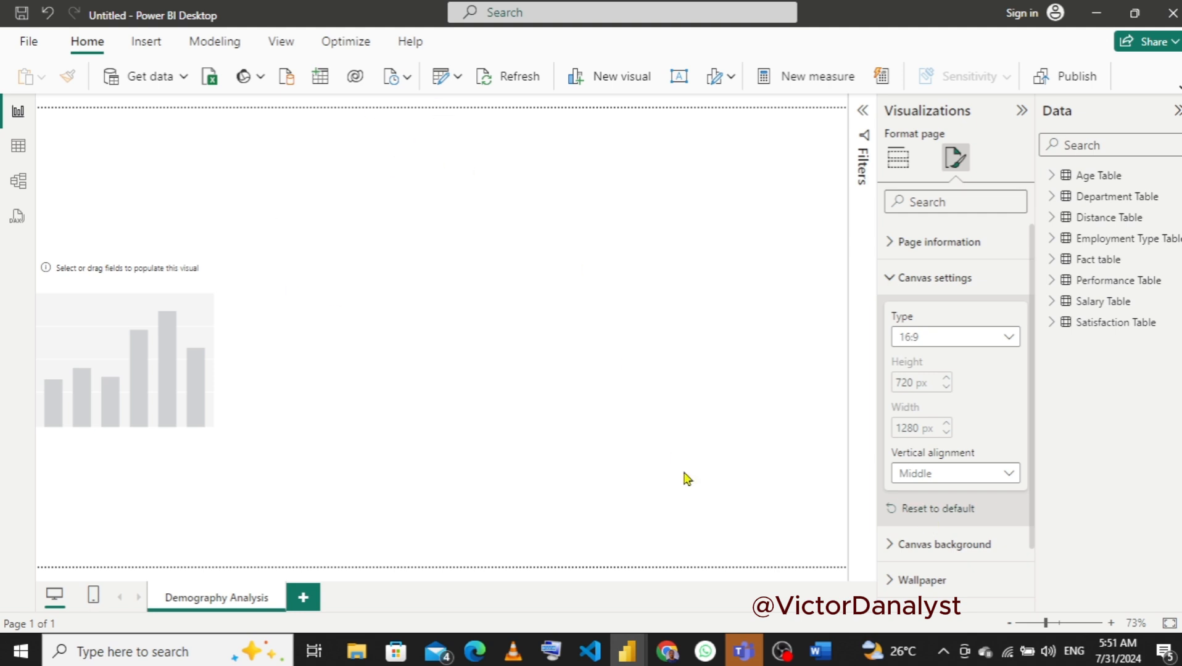
click(905, 279)
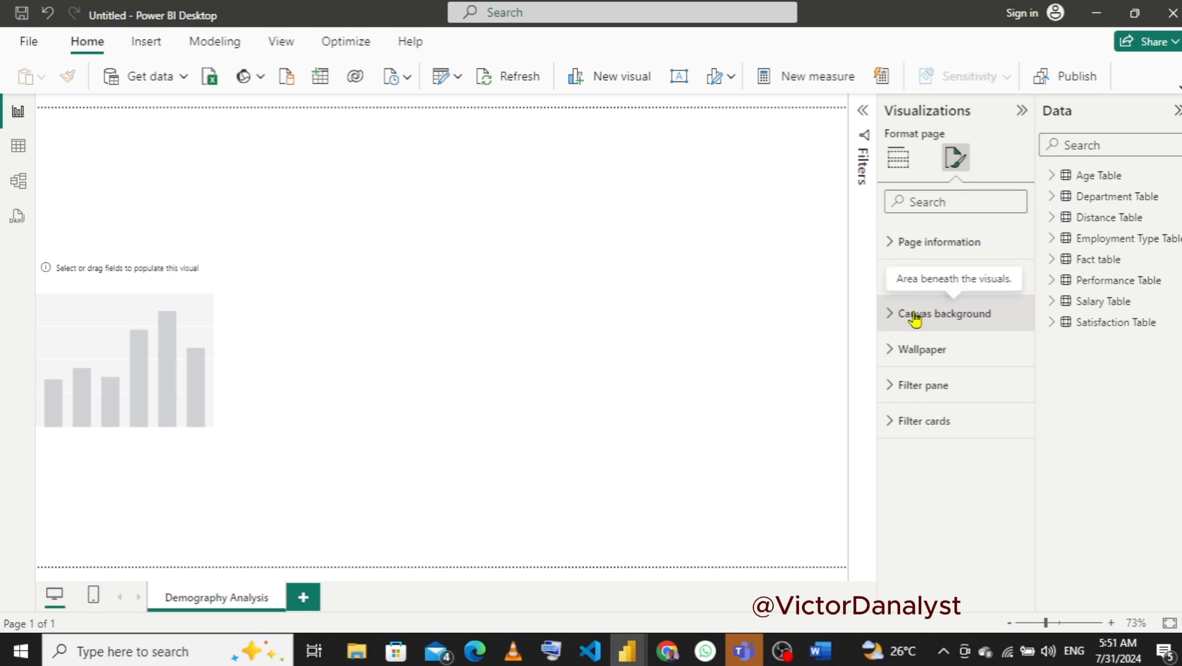
- Assign employee_id from the Fact table to the column chart's Y-axis
click(173, 278)
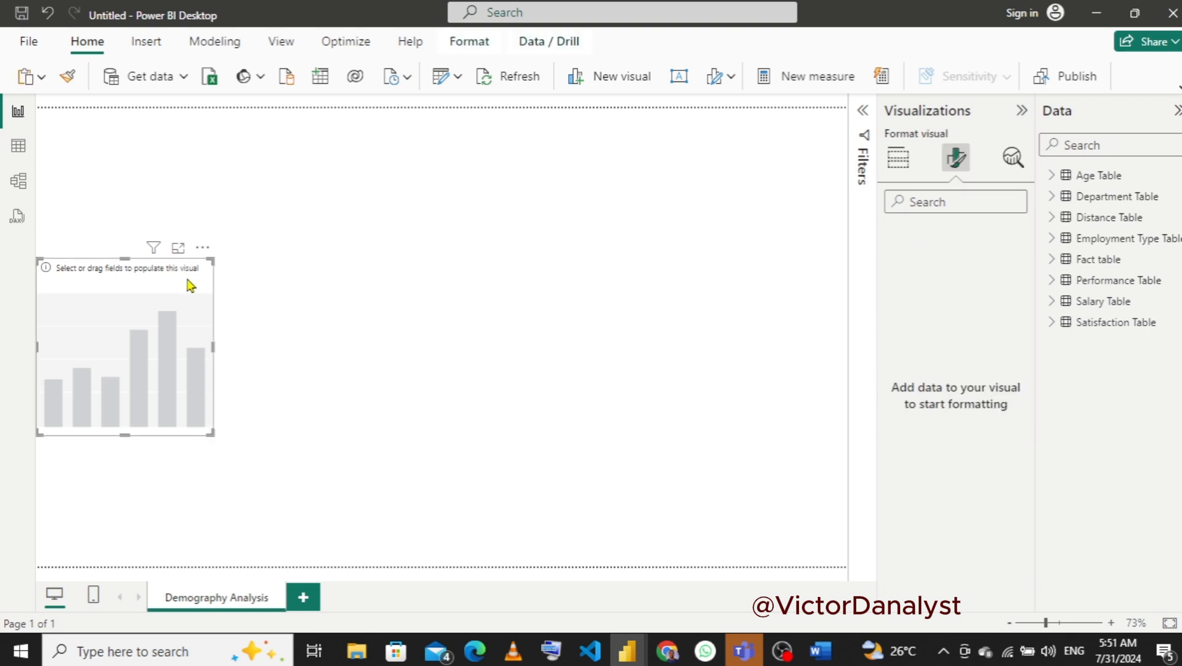
click(895, 177)
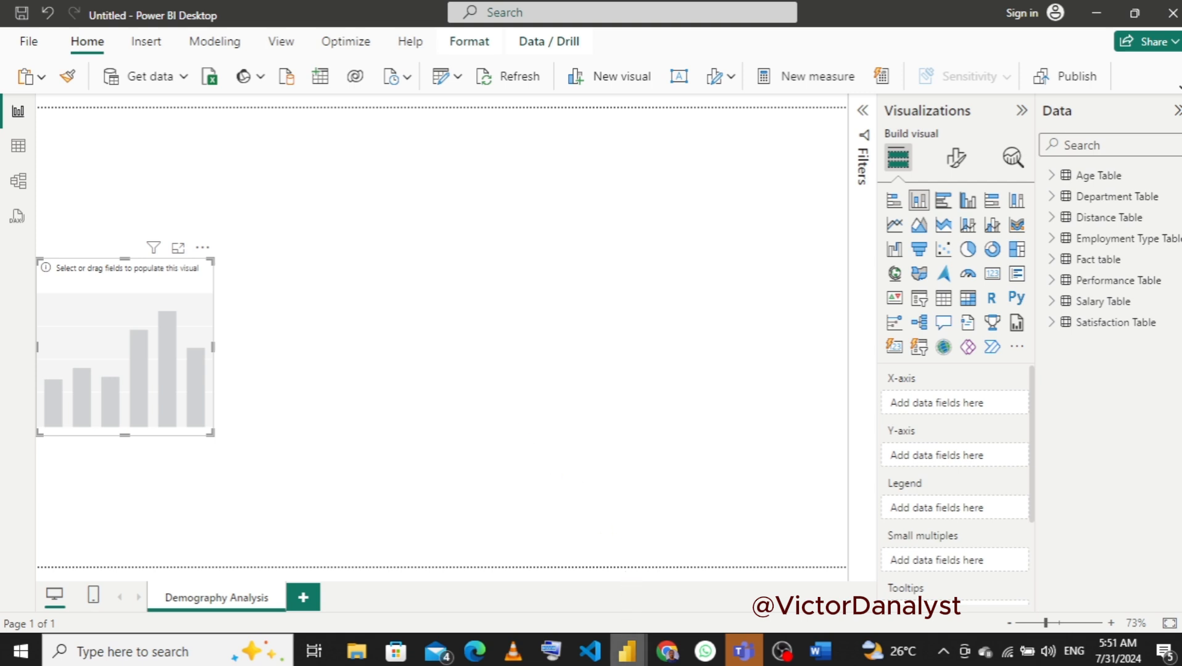
mouse_move(627, 650)
mouse_move(594, 579)
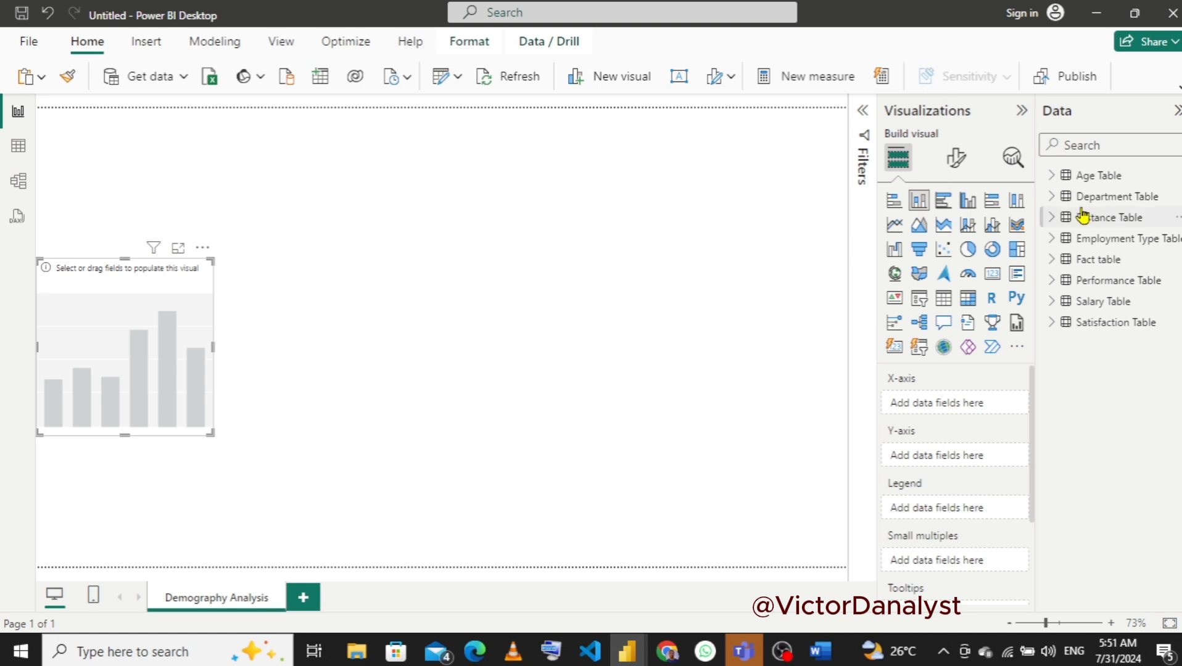
click(1051, 176)
click(1051, 177)
click(1053, 261)
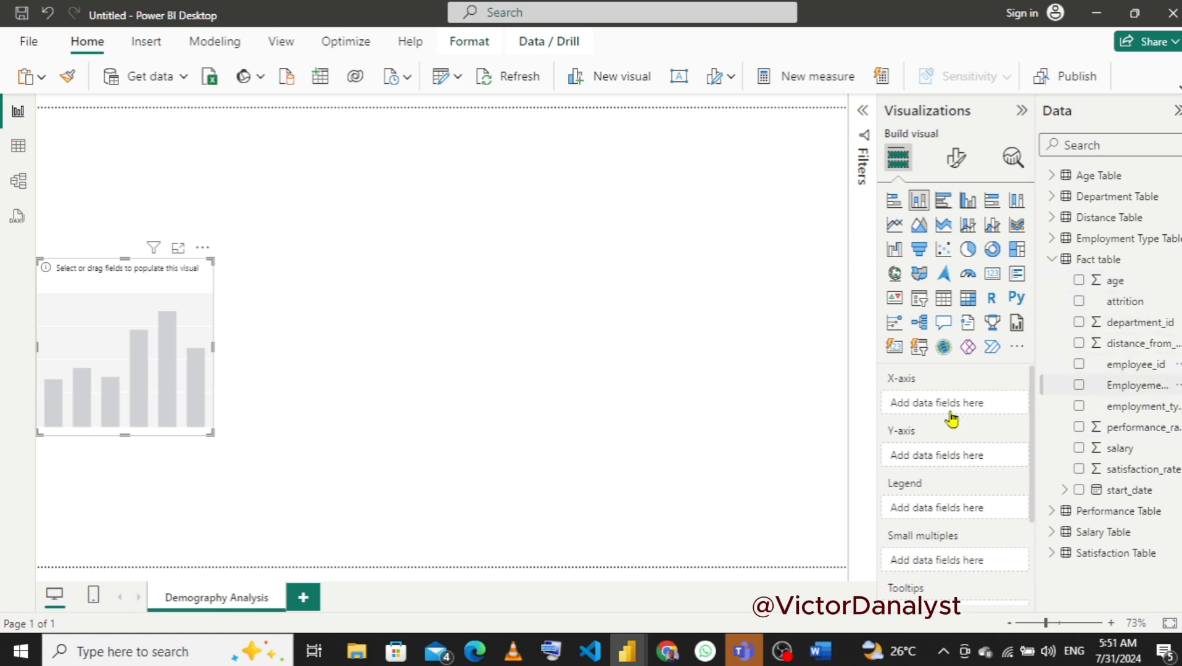
drag(950, 414, 957, 464)
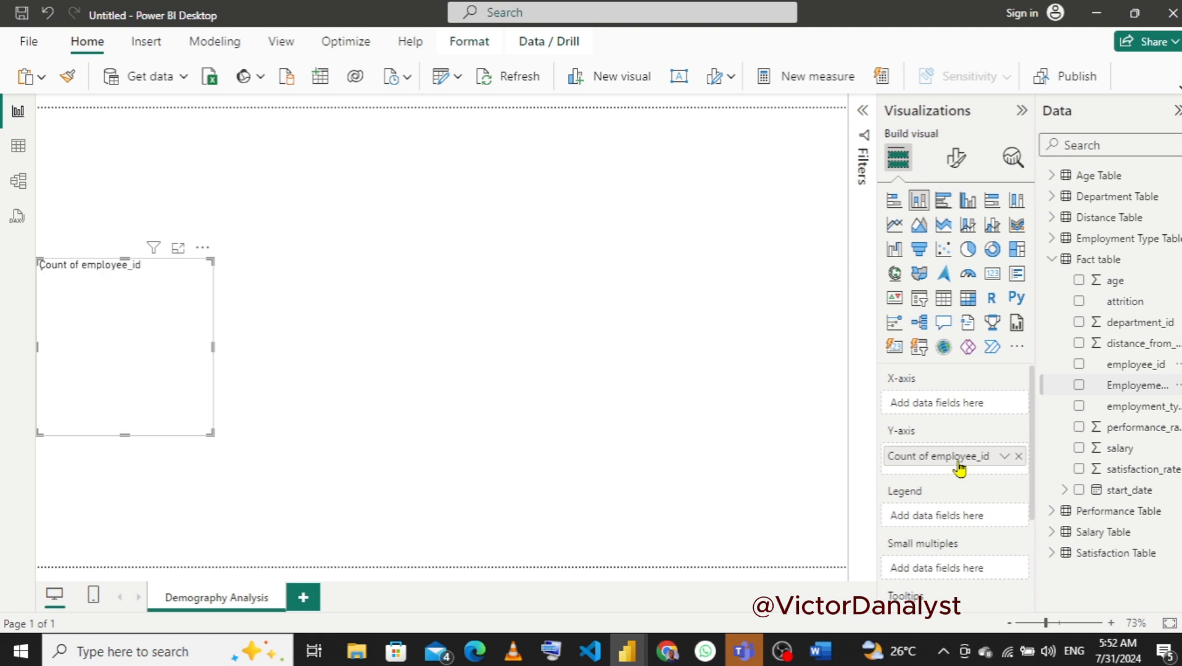
- Assign department from the Department Table to the column chart's X-axis and widen the chart slightly
click(1053, 261)
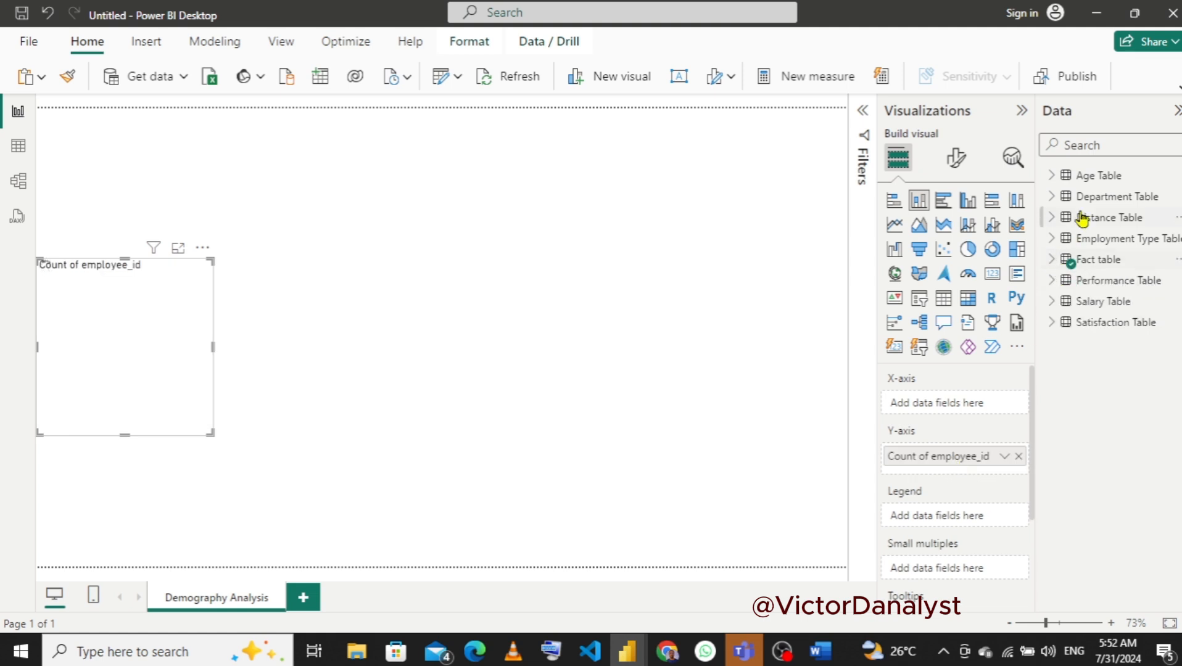
click(1051, 198)
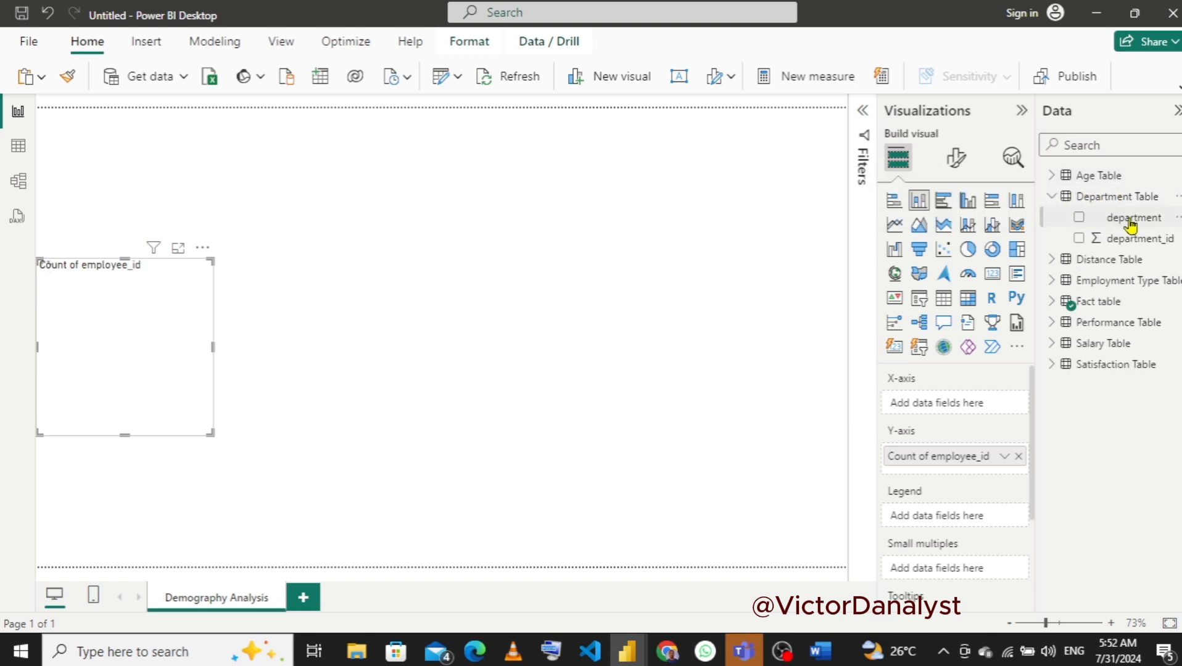
drag(1134, 224, 965, 407)
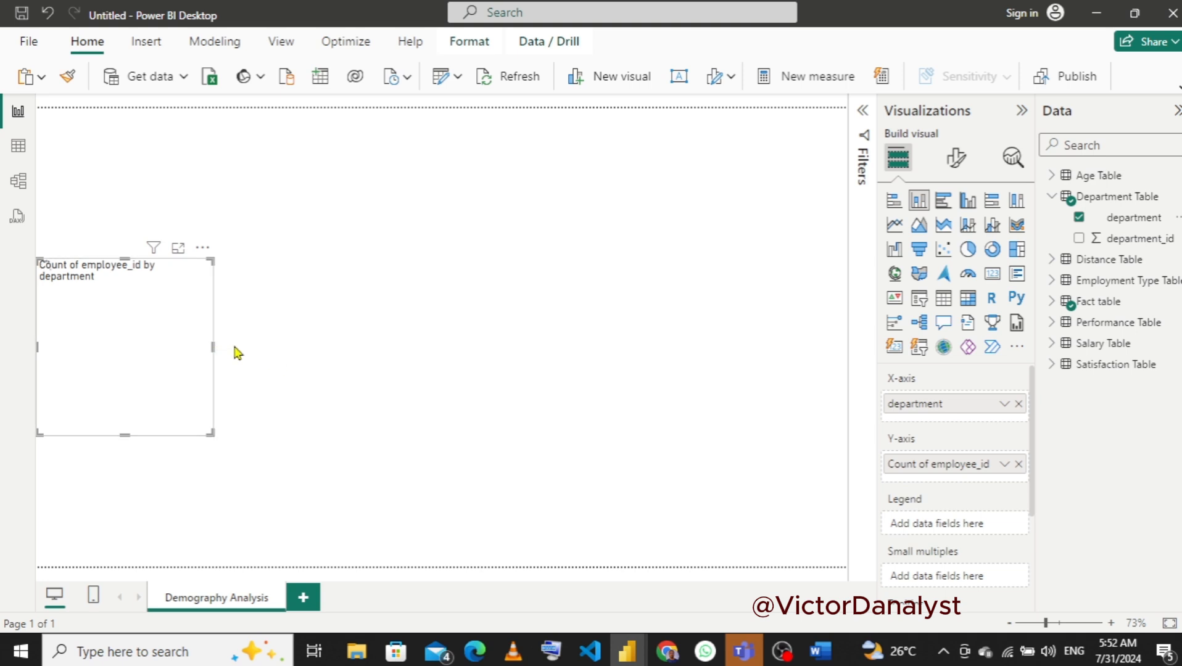
drag(212, 346, 266, 344)
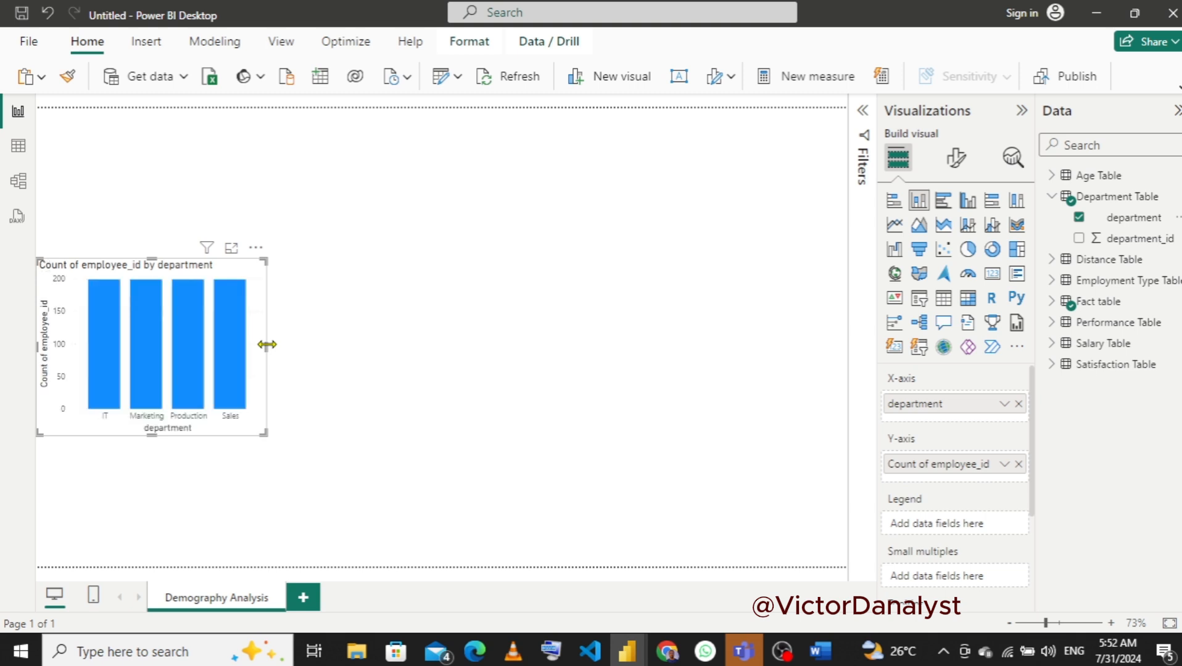
- In the model view, collapse the Data and Properties panes and move the Age Table below the Fact table
click(19, 184)
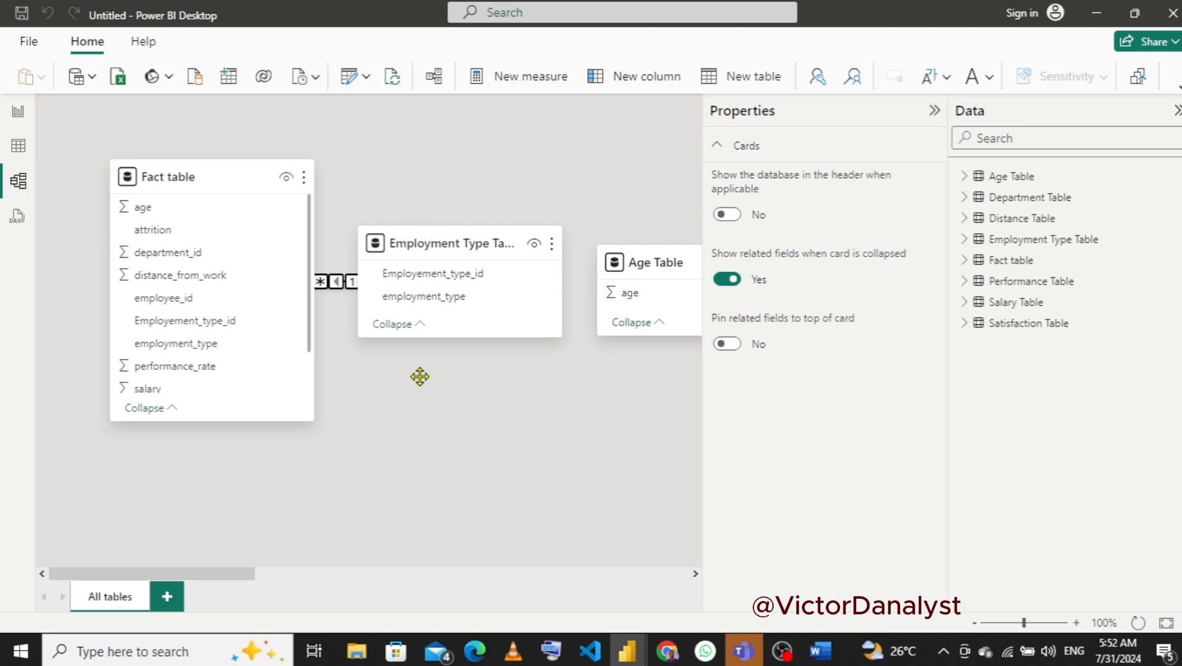
drag(426, 478, 426, 507)
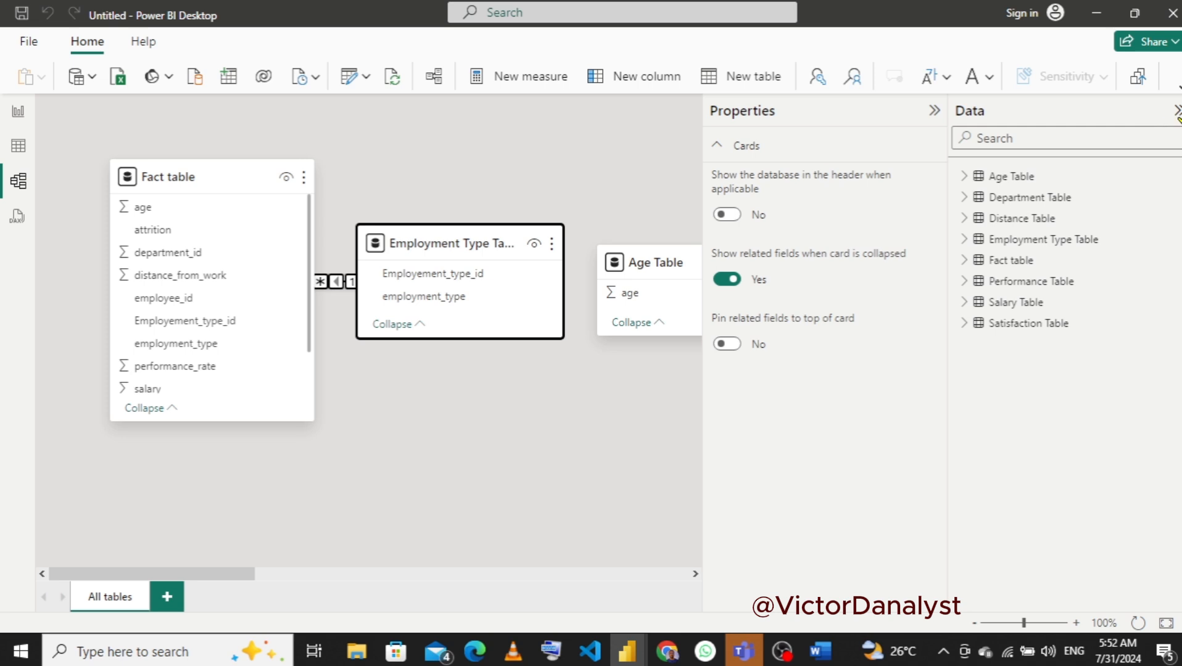
click(1177, 113)
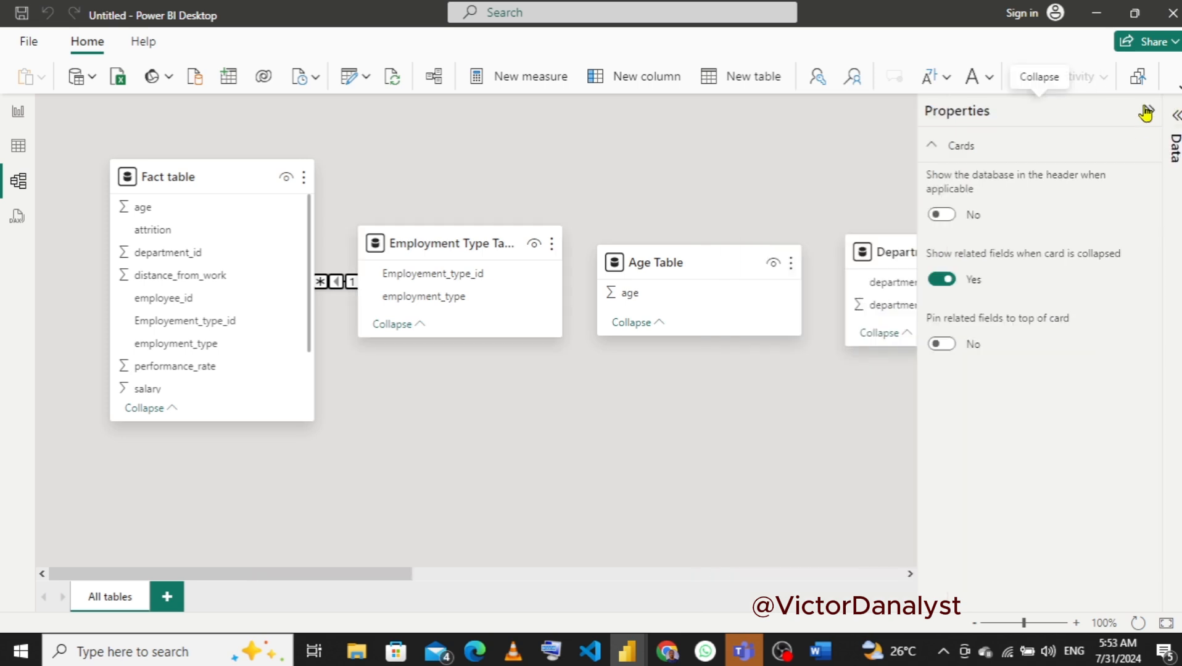
click(1149, 112)
drag(712, 259, 287, 484)
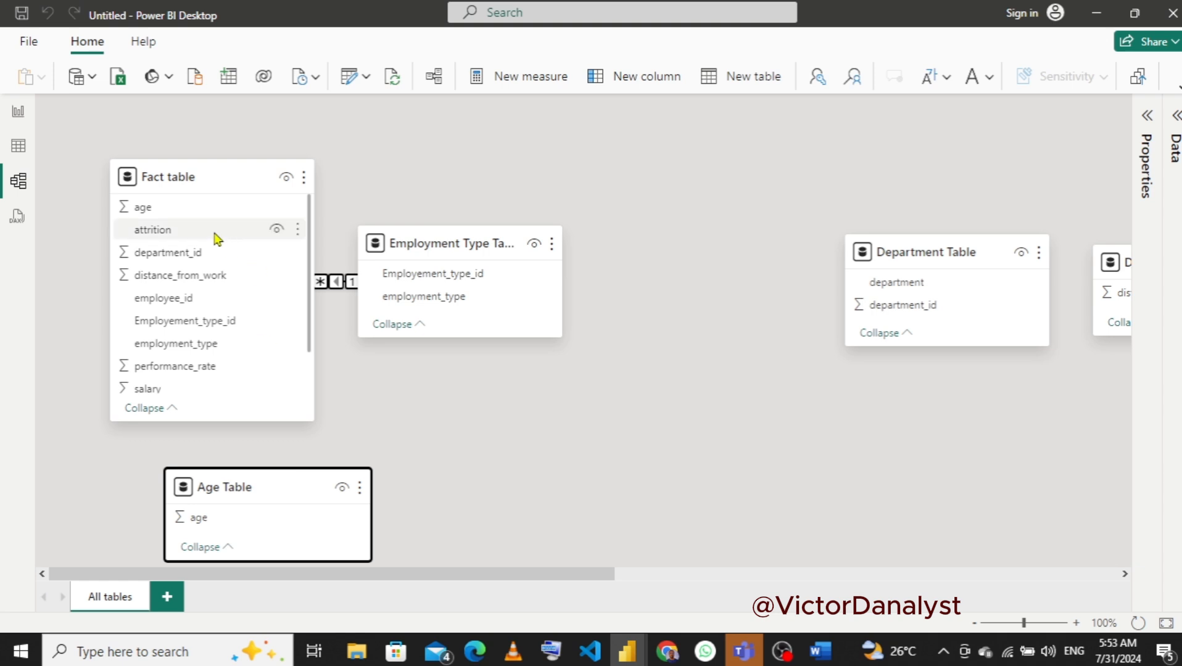
- Place the Fact table near the canvas centre and stack the Employment Type, Age and Department tables along its left side
drag(222, 179, 686, 190)
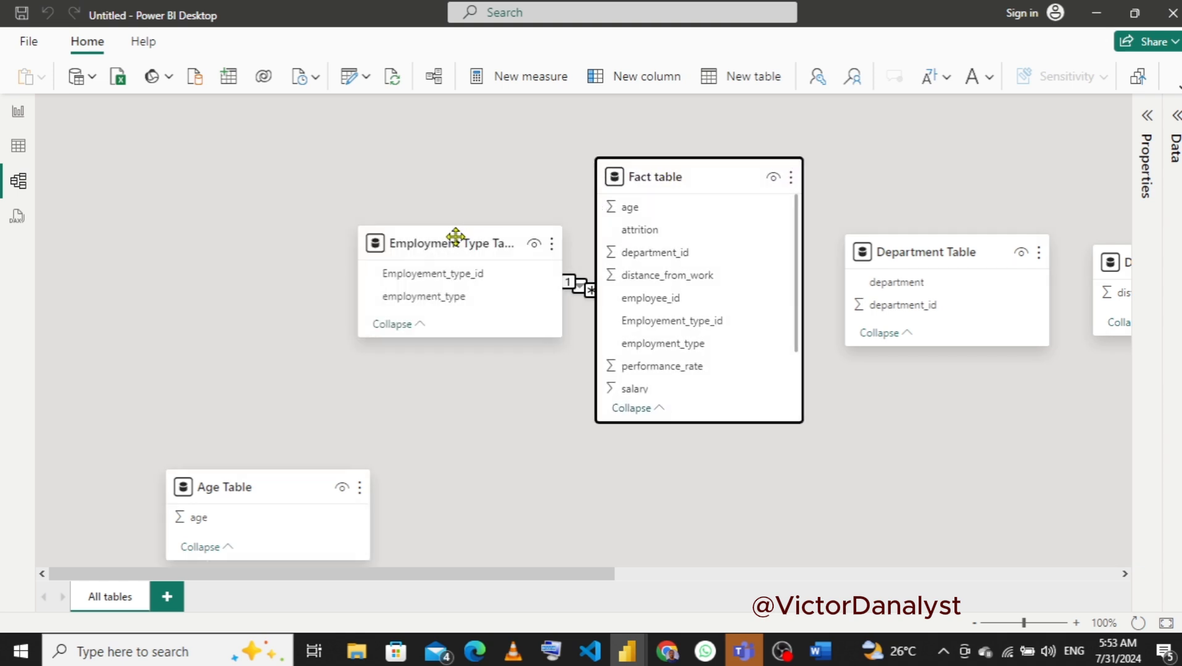
drag(455, 236, 257, 197)
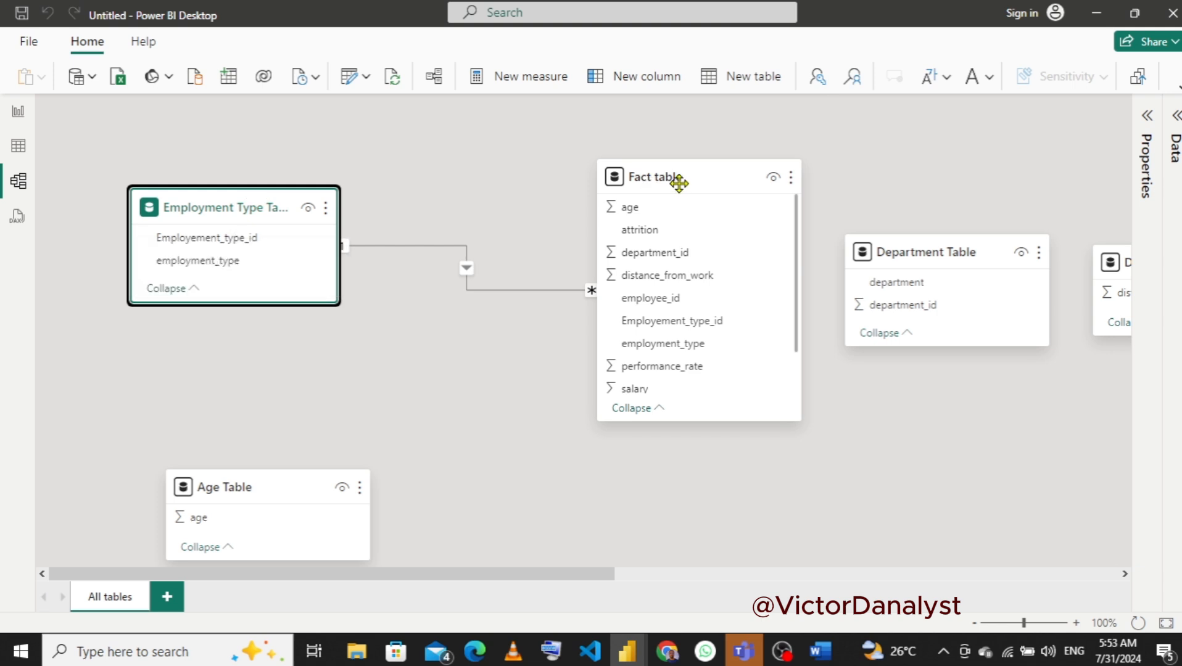
drag(678, 182, 497, 187)
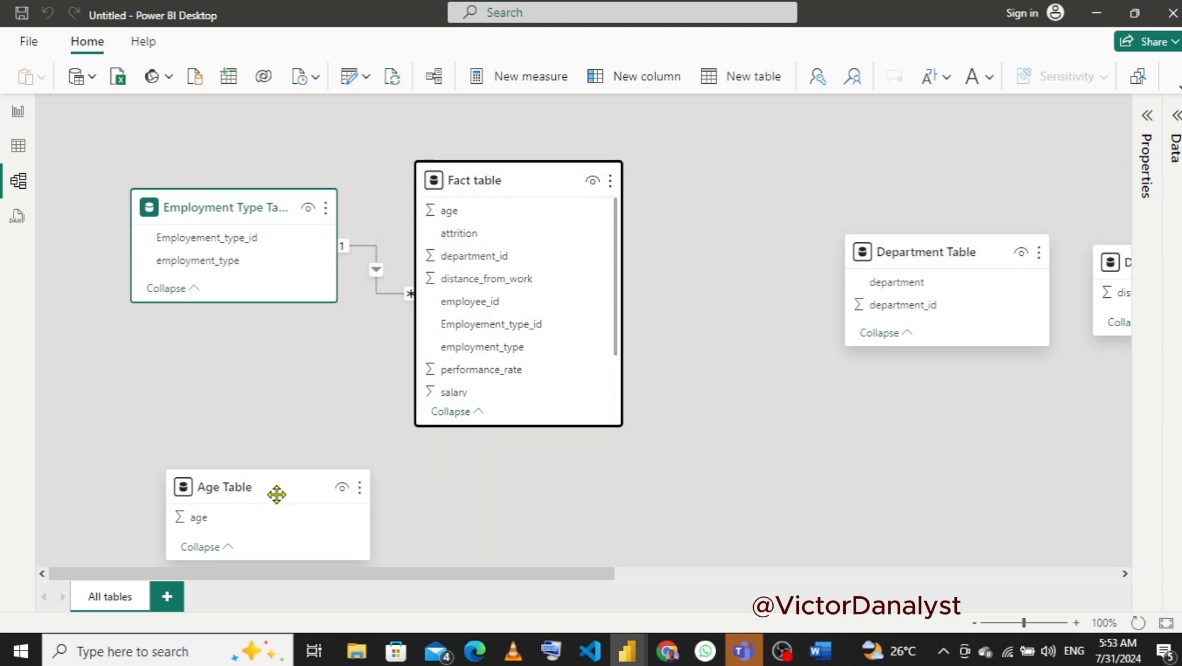
drag(276, 494, 212, 364)
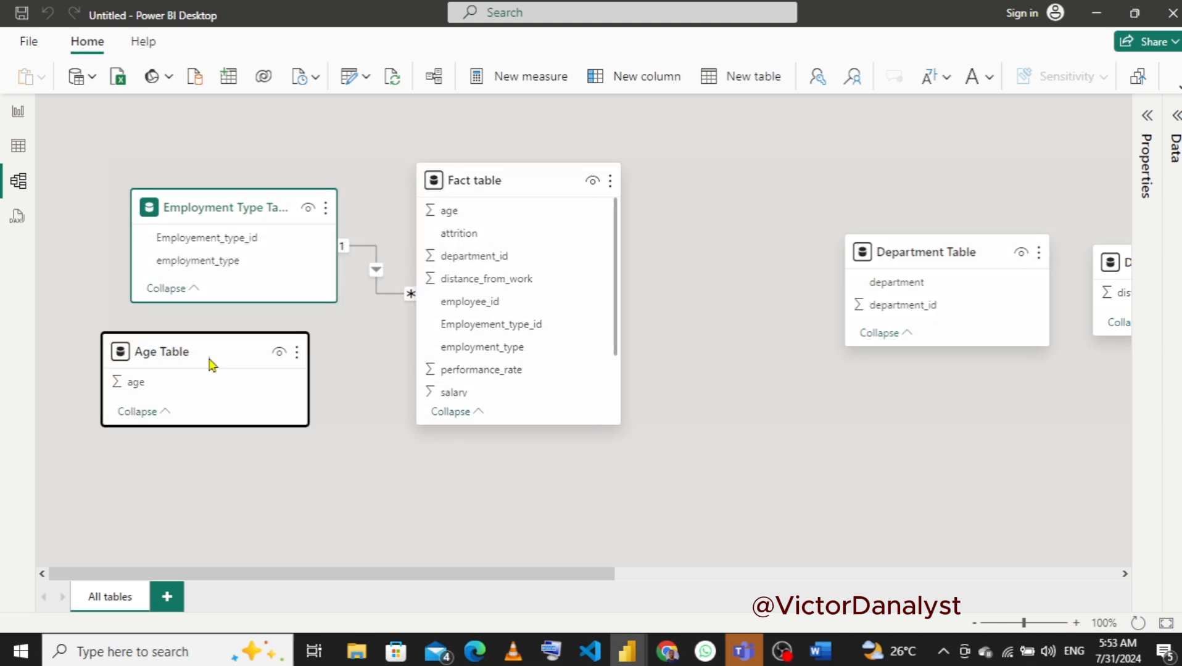
drag(929, 247, 235, 487)
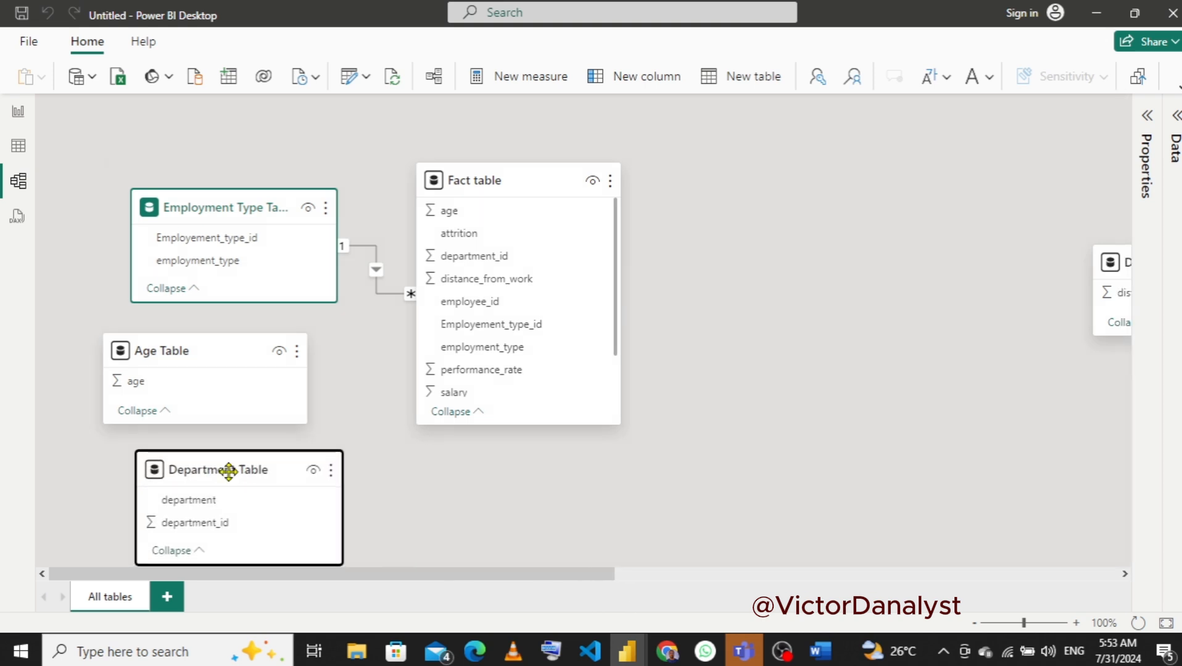
- Move the Distance Table and Performance Table to the right of the Fact table, stacked vertically, and make the Distance Table slightly taller
drag(610, 575, 850, 575)
drag(737, 267, 319, 185)
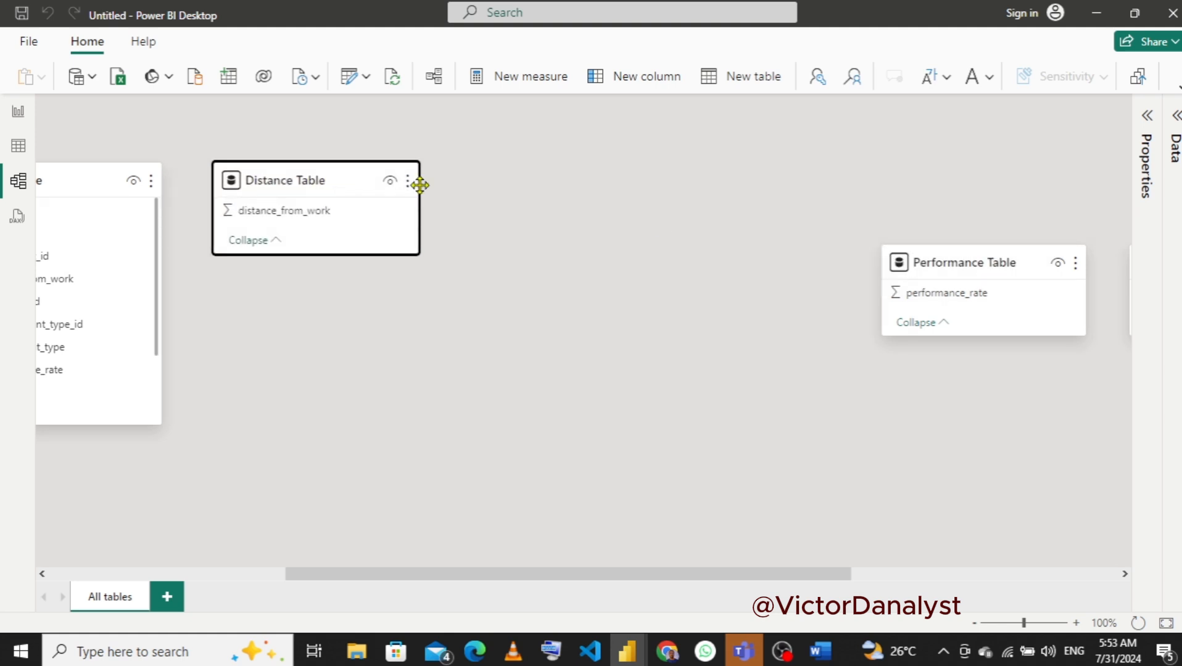
drag(975, 261, 308, 301)
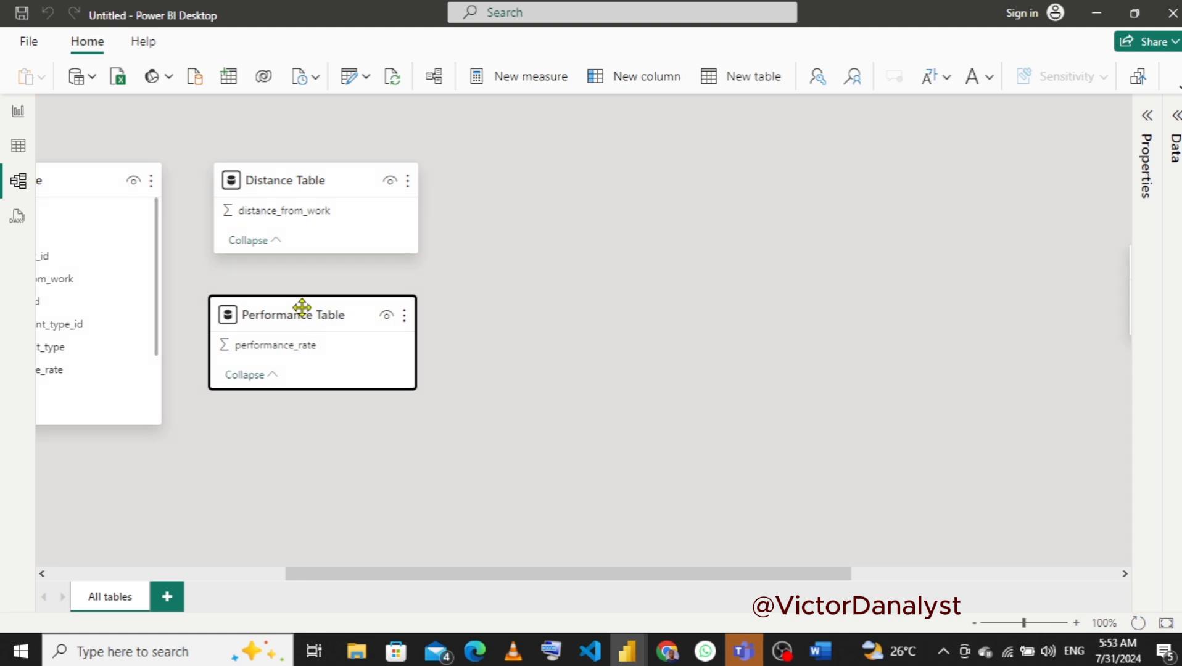
mouse_move(307, 253)
mouse_down()
mouse_move(306, 284)
mouse_move(306, 264)
mouse_up()
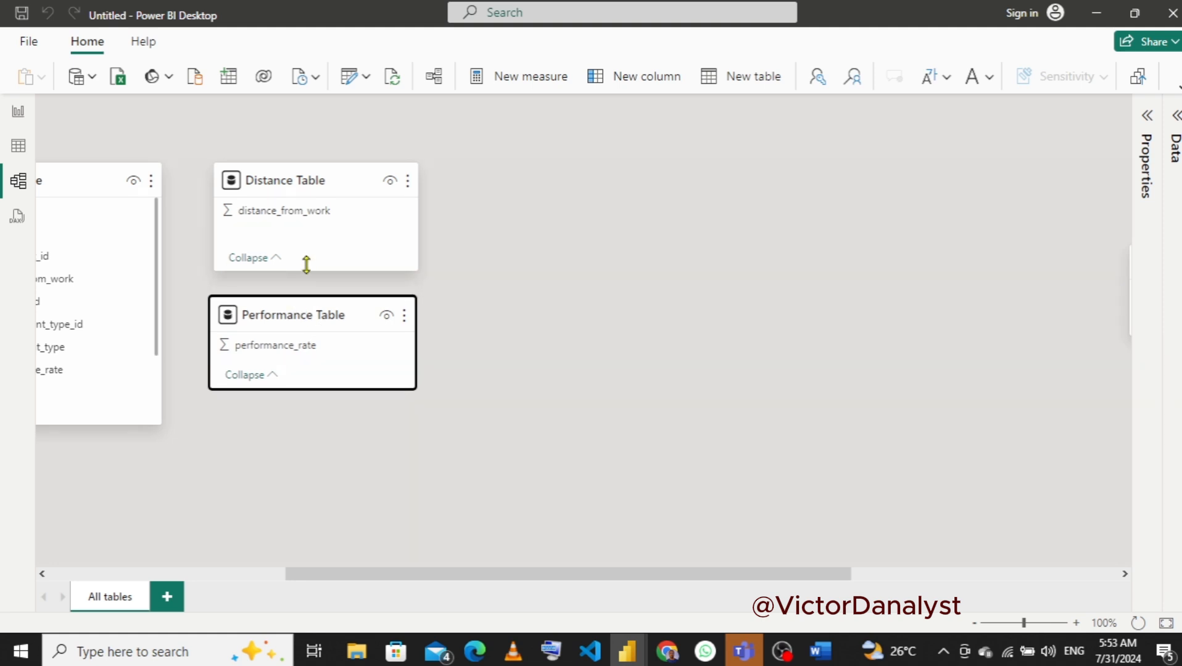
drag(306, 308, 316, 304)
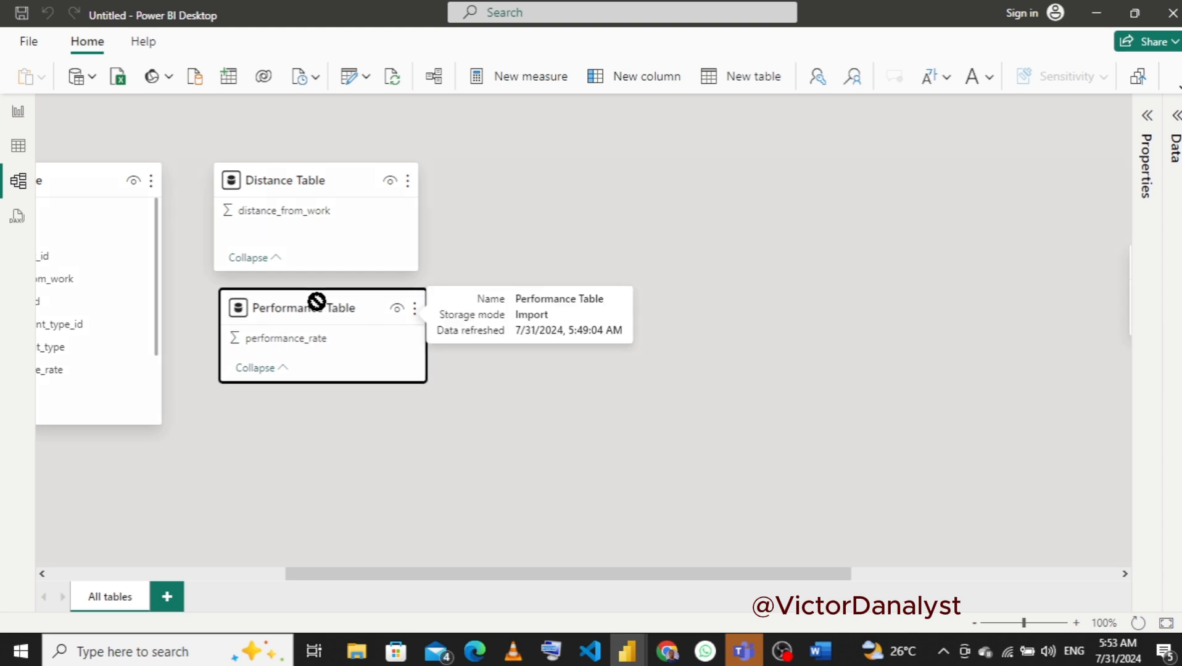
- Place the Salary Table directly below the Performance Table, in line with it
drag(671, 577, 835, 548)
drag(911, 250, 133, 439)
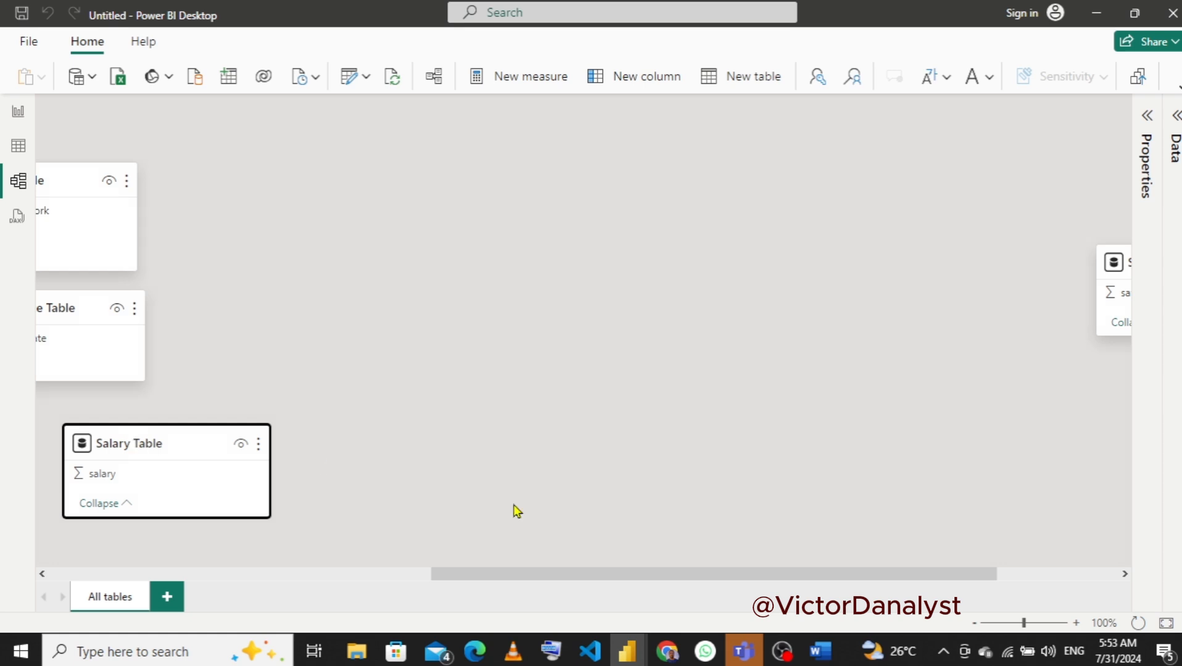
drag(516, 566, 365, 601)
drag(435, 443, 310, 440)
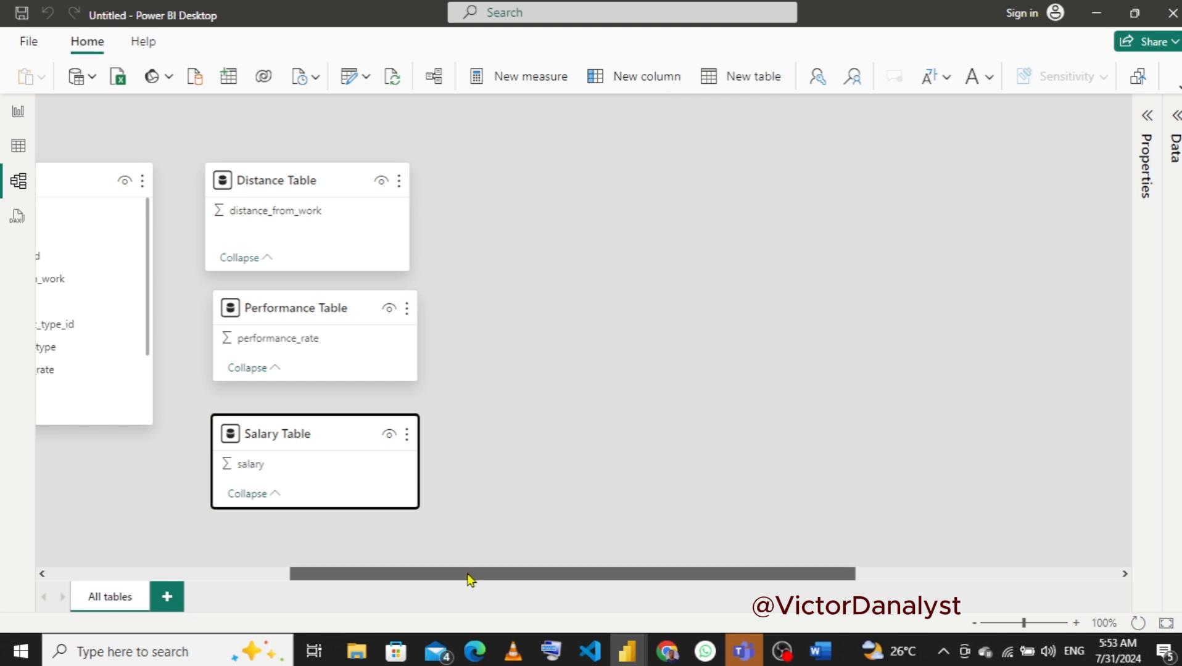
- Bring the Satisfaction Table from the far end of the model and place it below the Fact table
drag(469, 574, 731, 556)
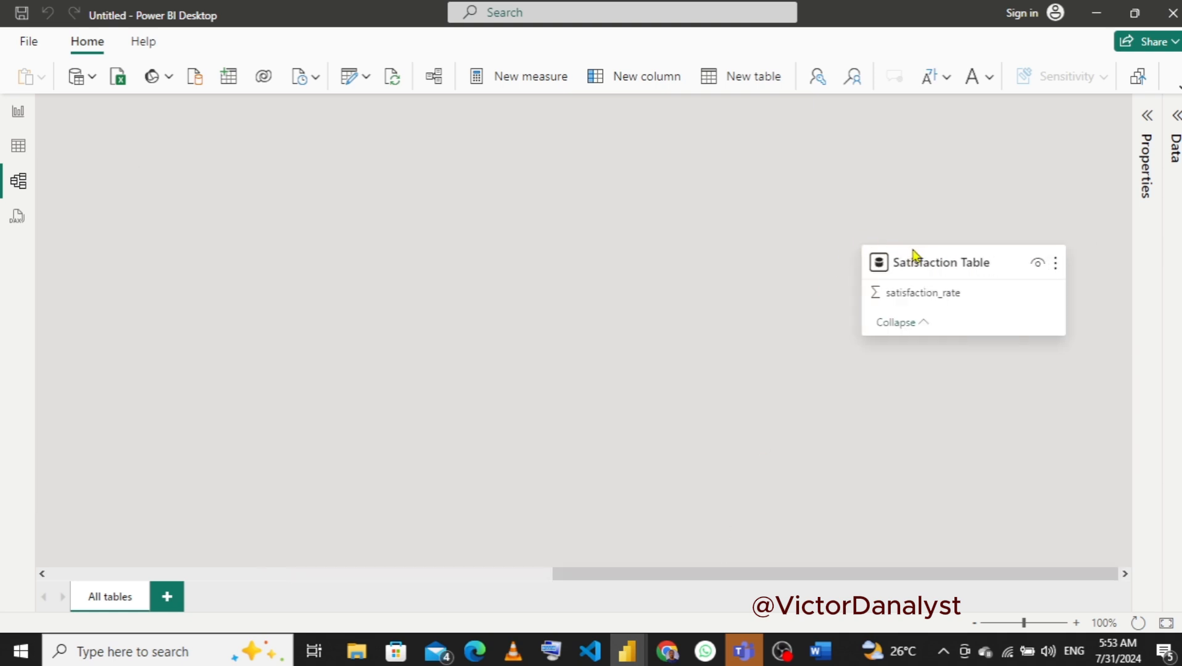
drag(916, 254, 264, 442)
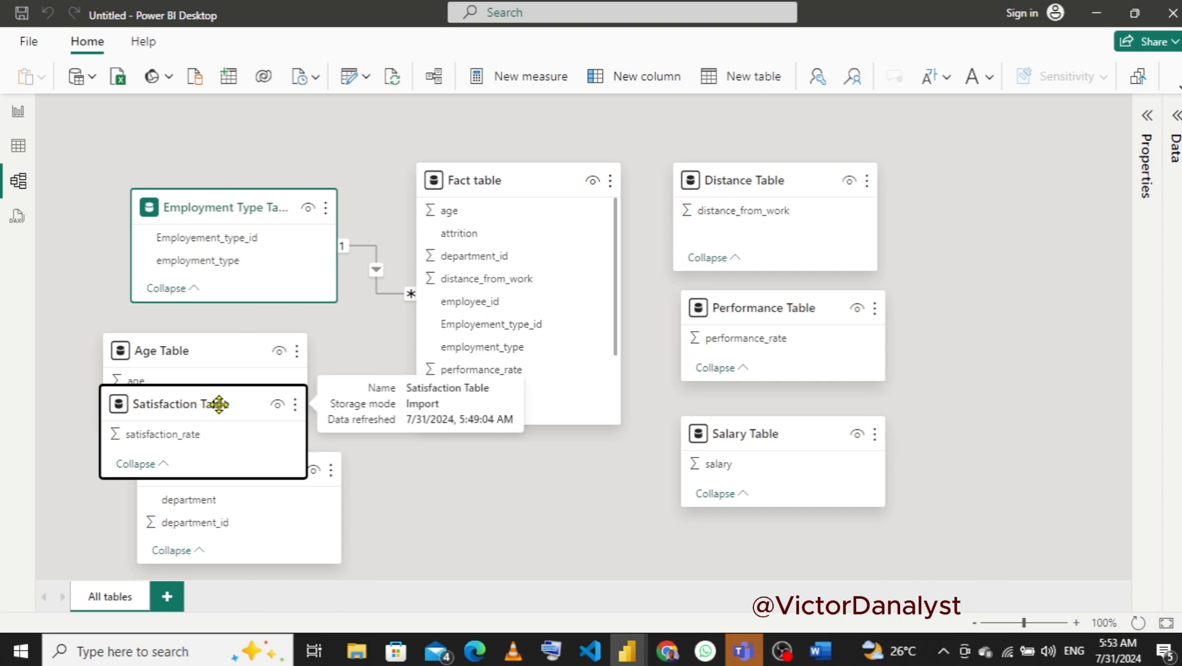
drag(219, 403, 522, 487)
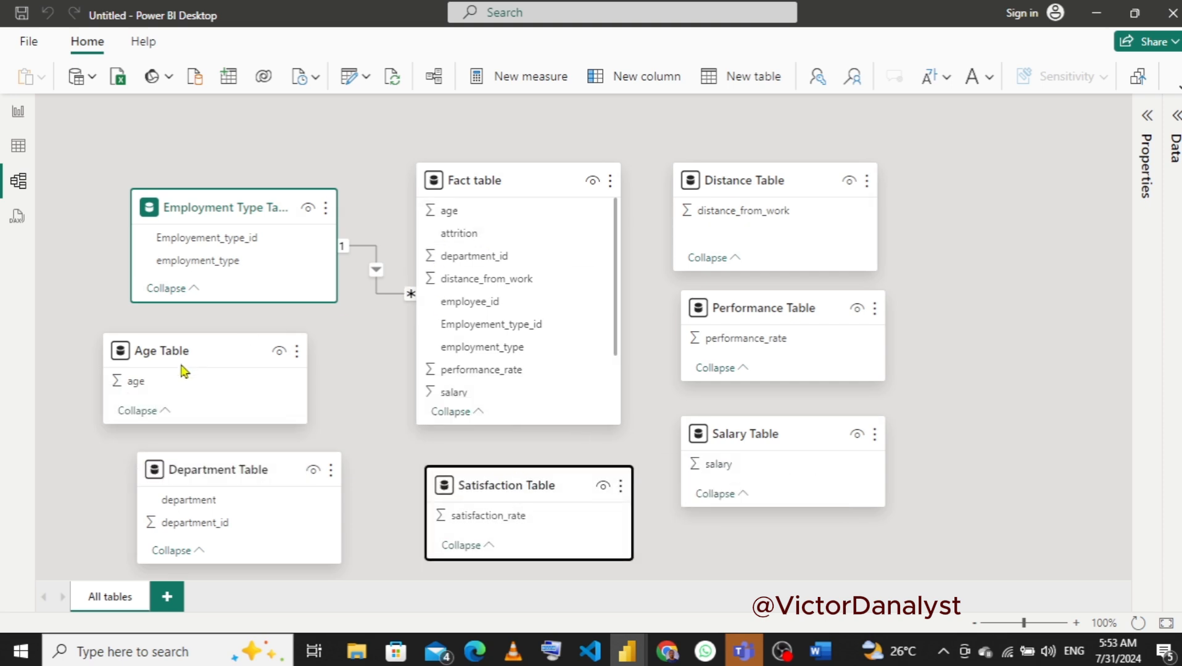
- Relate age in the Age Table and department_id in the Department Table to the matching Fact table columns
click(151, 387)
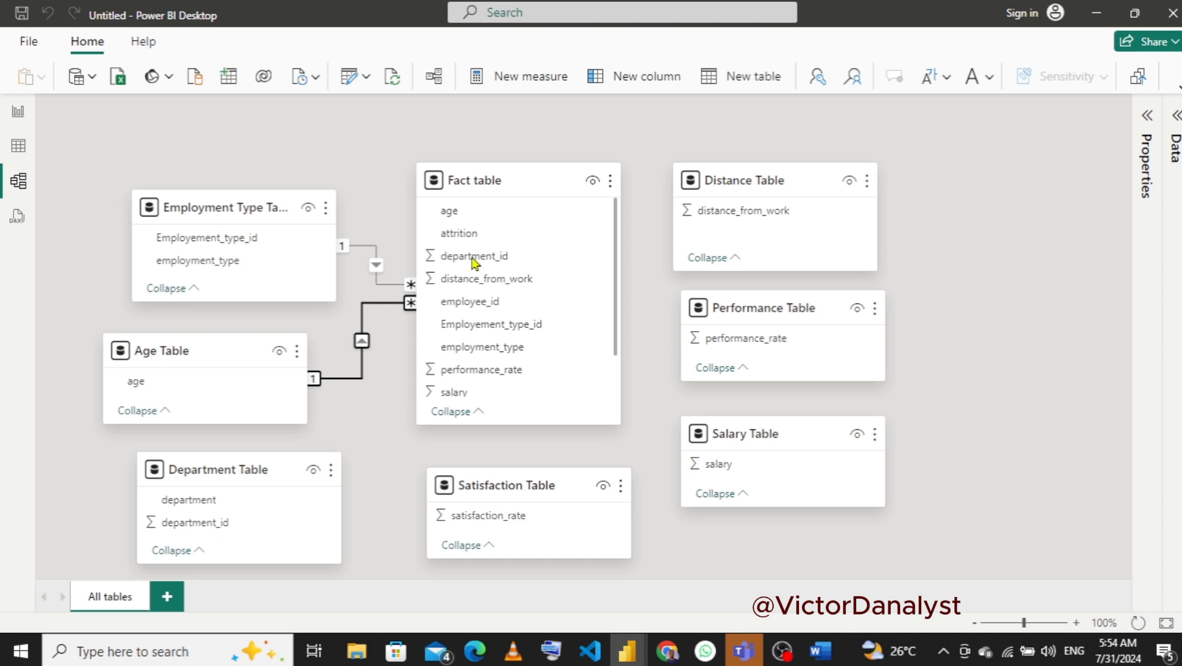
drag(474, 258, 217, 523)
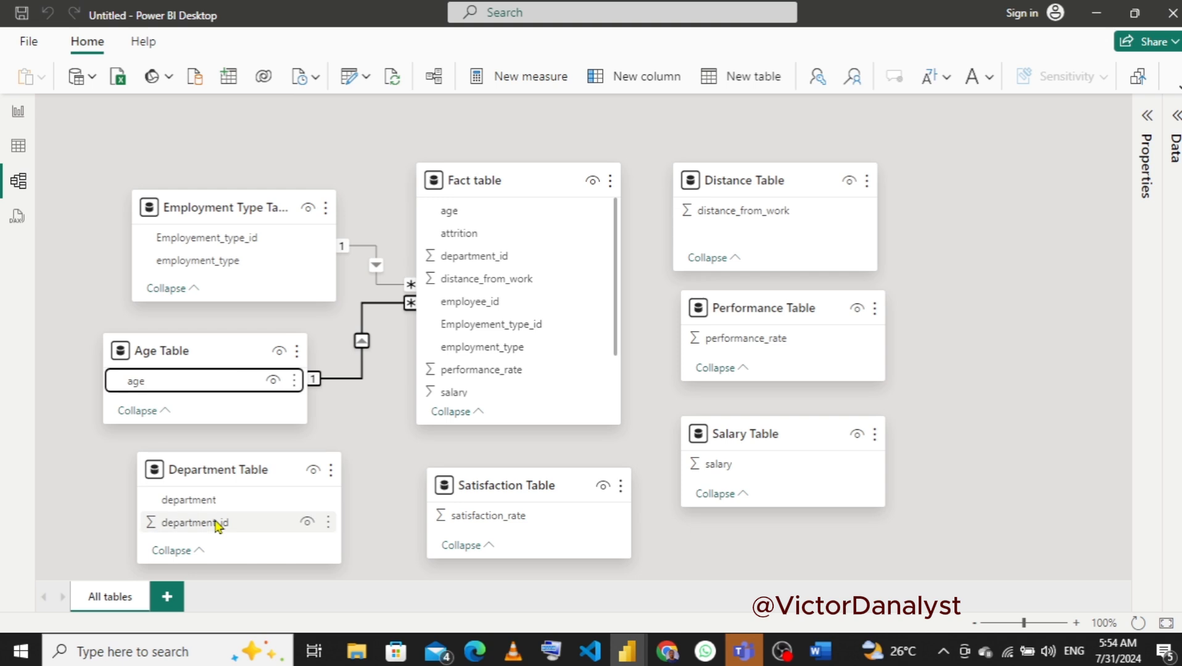
drag(209, 525, 478, 264)
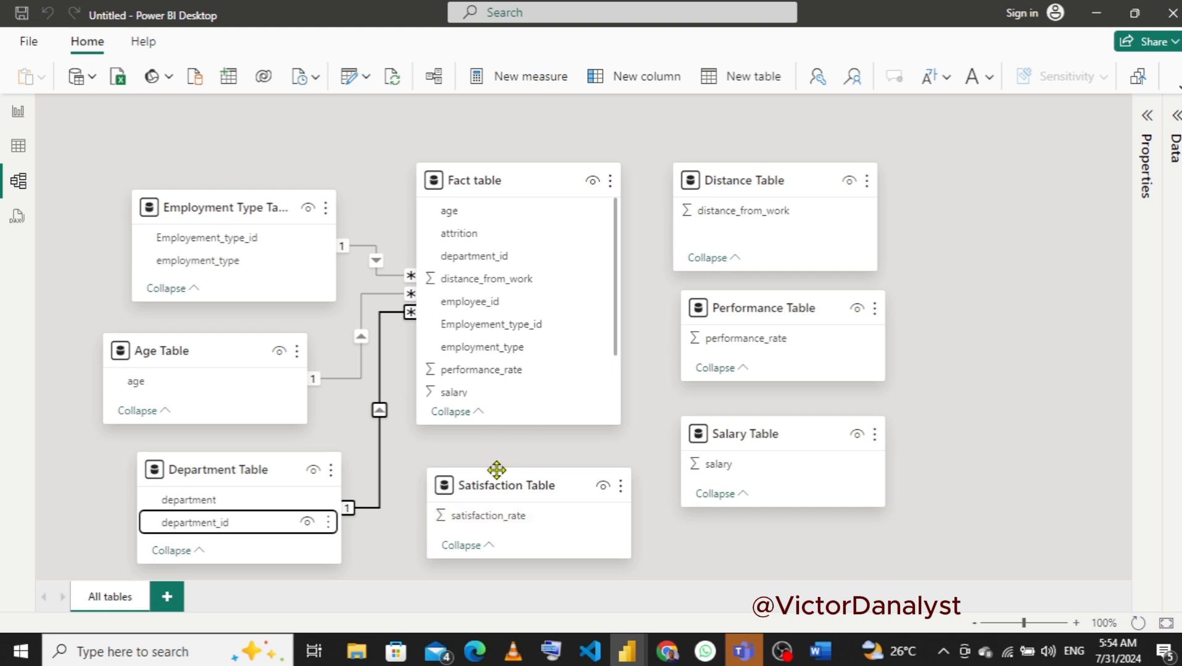
- Lengthen the Fact table card to show its fields down to start_date, and reposition the Satisfaction Table directly beneath it
drag(496, 468, 499, 451)
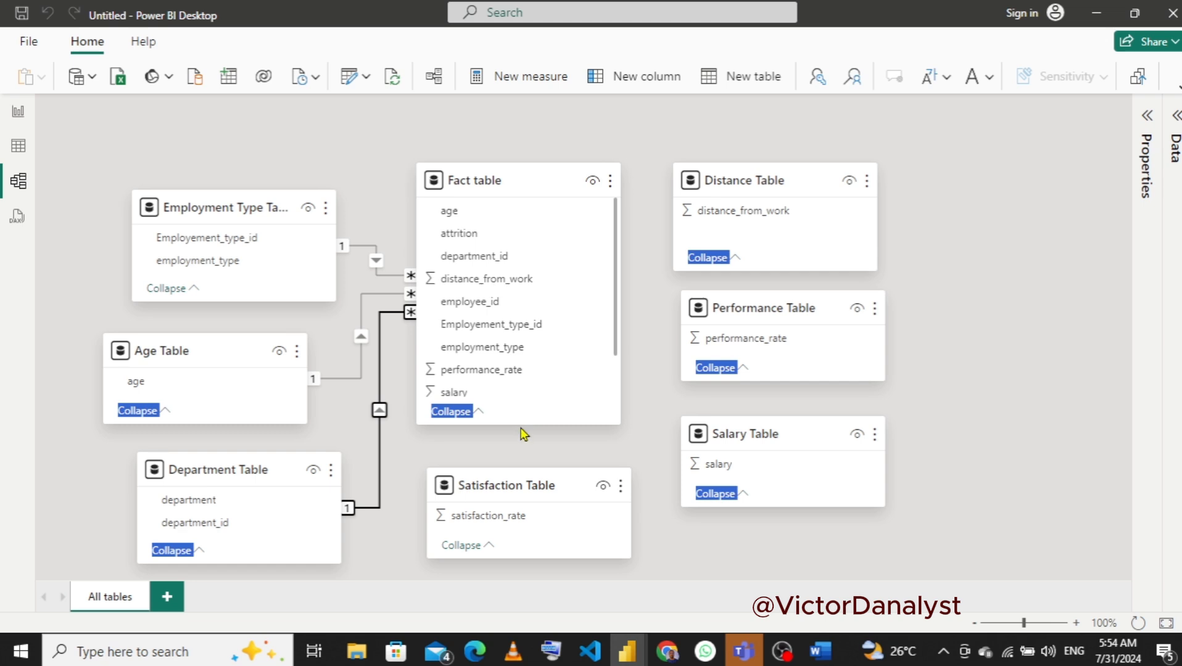
drag(536, 484, 1004, 297)
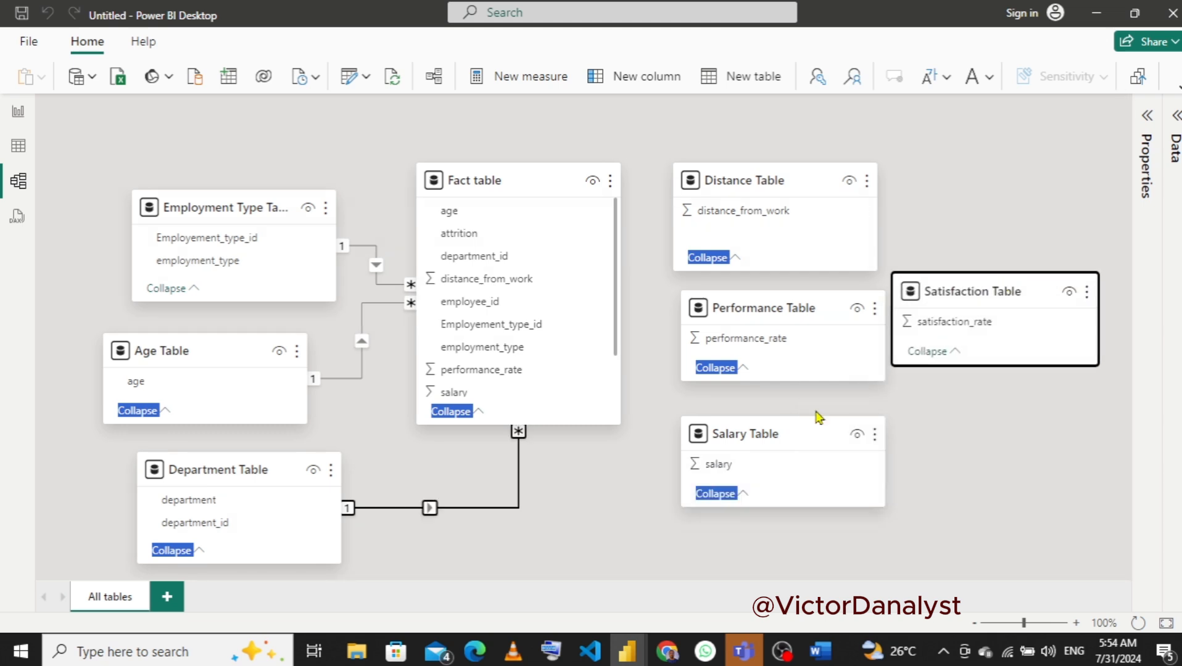
click(493, 417)
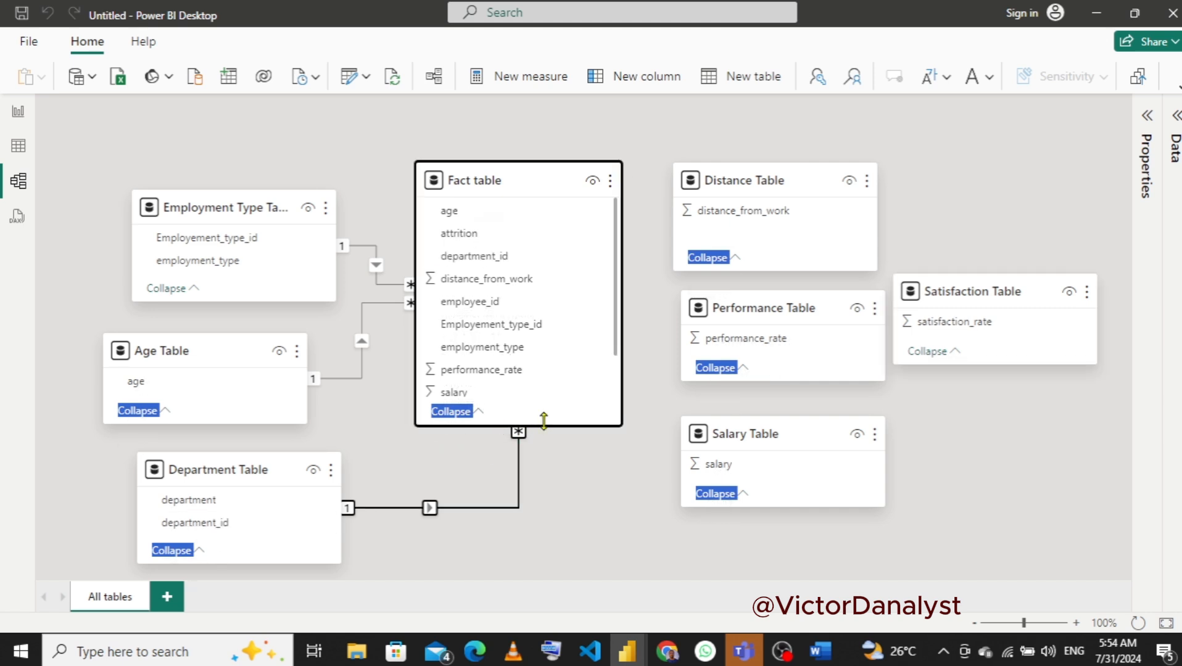
drag(542, 426, 531, 468)
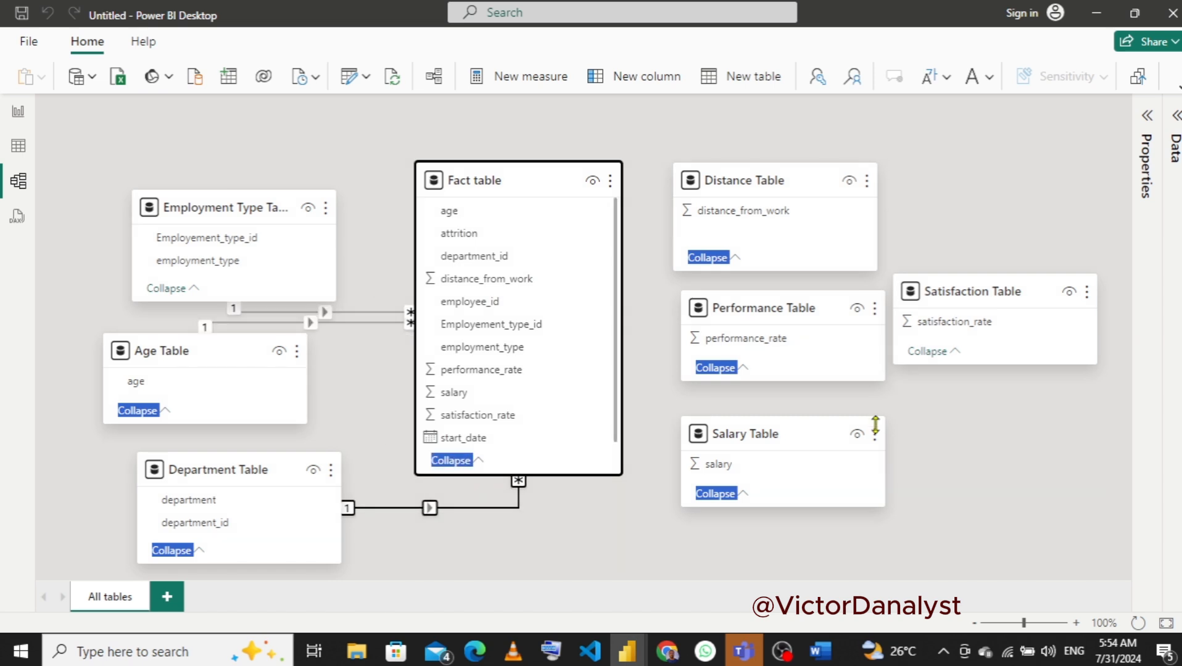
click(968, 296)
drag(877, 405, 501, 469)
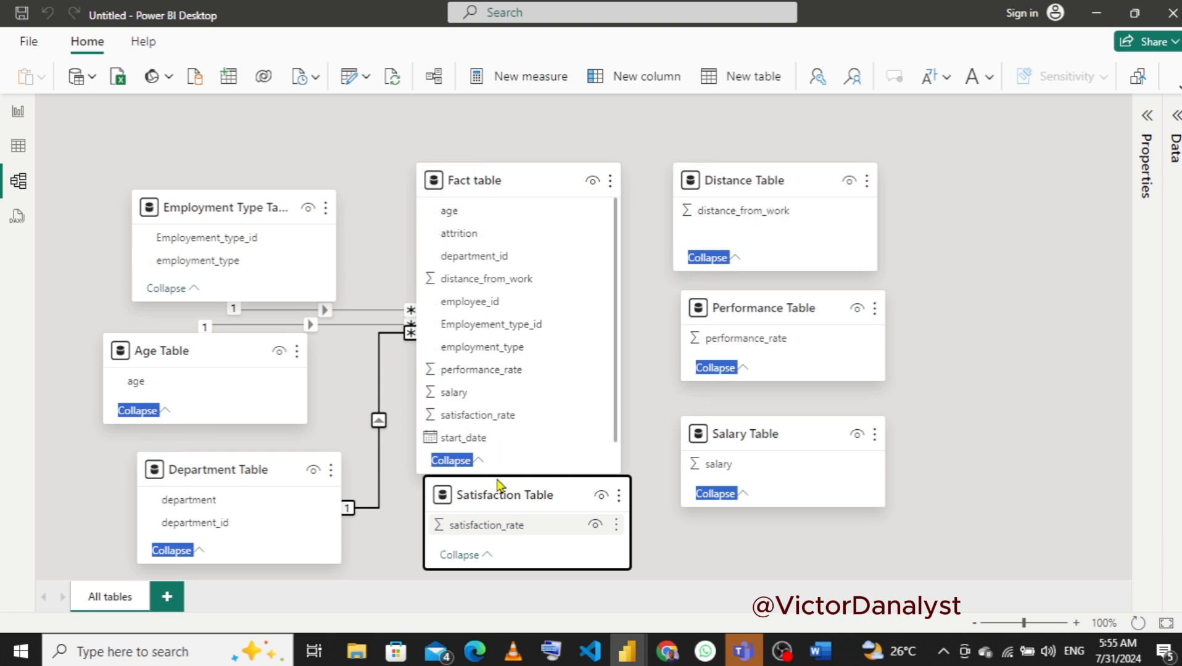
- Relate satisfaction_rate in the Satisfaction Table to satisfaction_rate in the Fact table
mouse_move(499, 534)
mouse_down()
mouse_move(488, 495)
mouse_move(490, 448)
mouse_move(509, 530)
mouse_move(502, 437)
mouse_move(469, 537)
mouse_move(503, 537)
mouse_move(499, 415)
mouse_move(551, 456)
mouse_move(519, 494)
mouse_move(518, 531)
mouse_up()
click(500, 417)
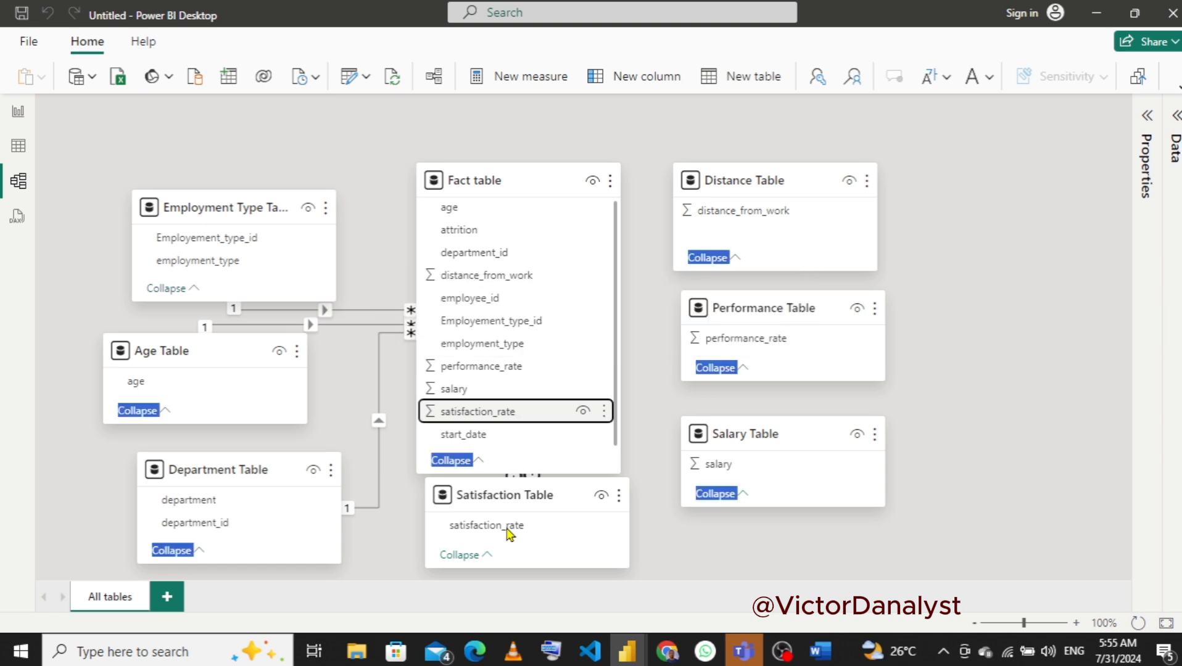
click(497, 529)
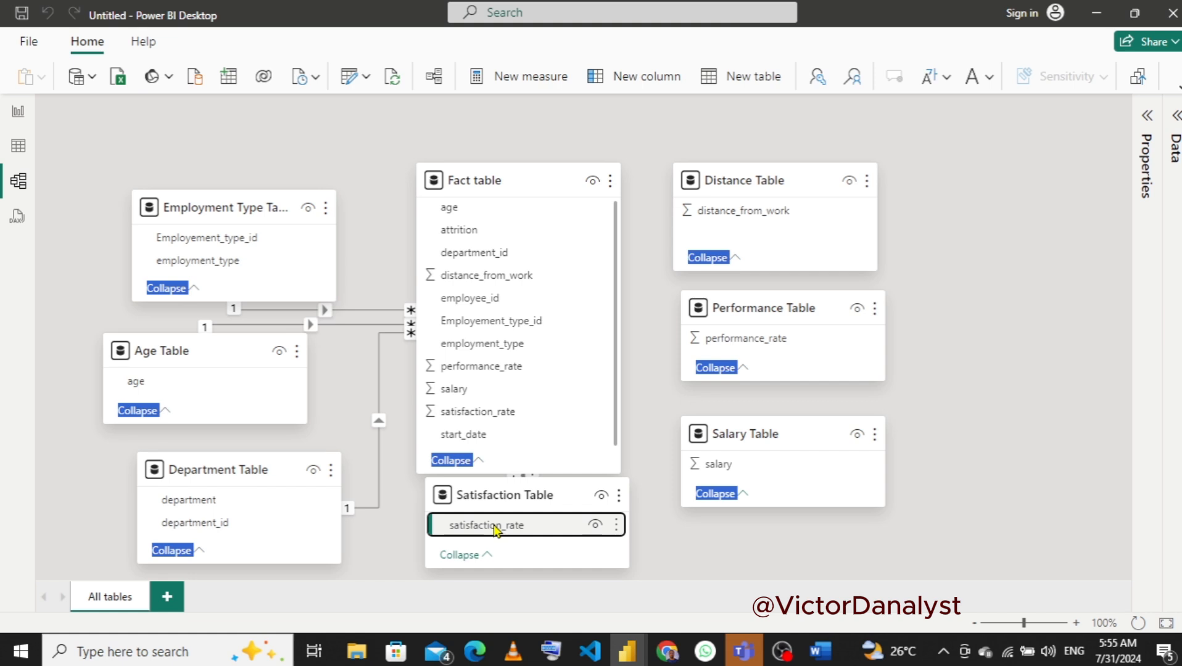
drag(493, 527, 498, 418)
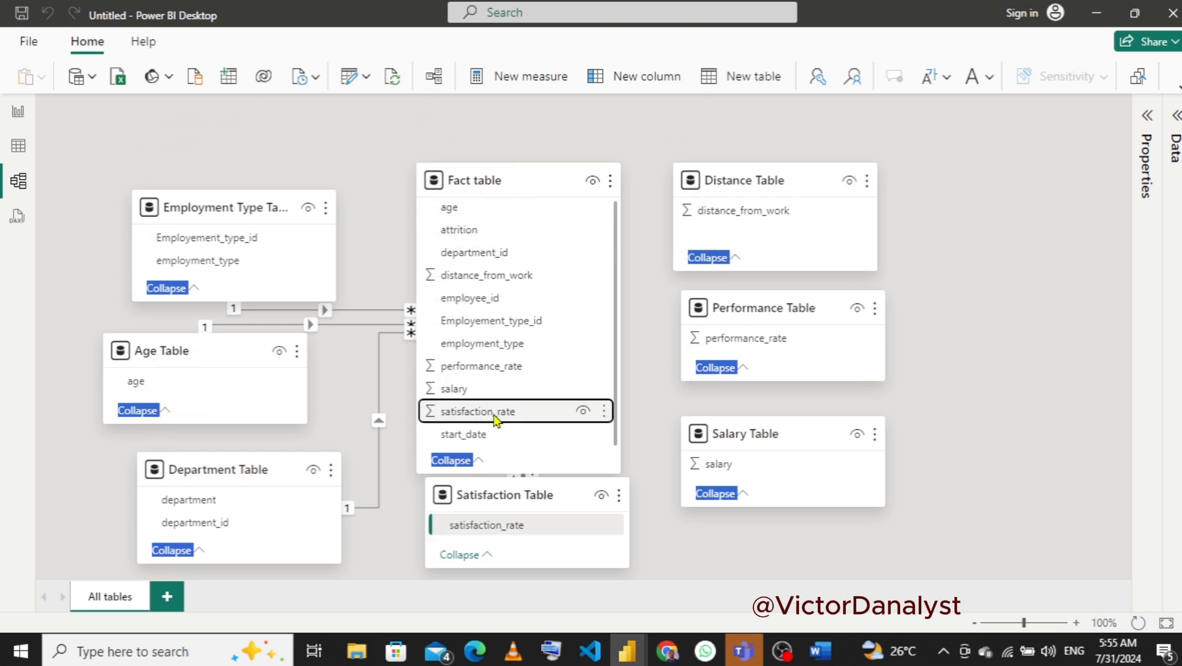
drag(497, 419, 530, 523)
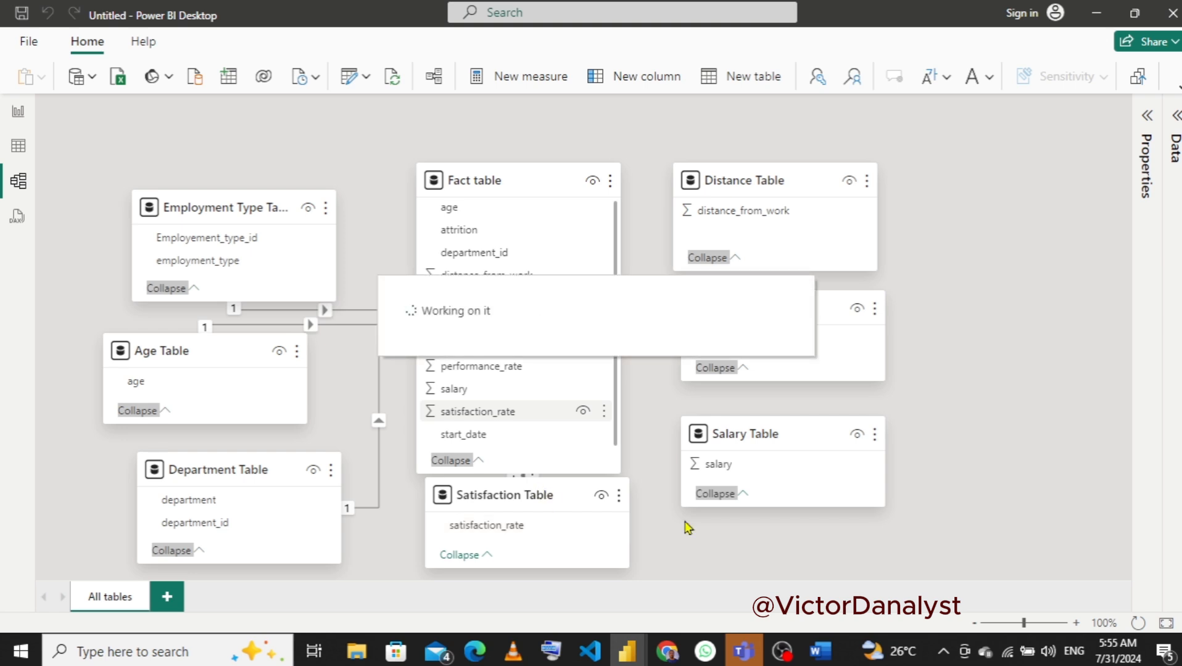
- Delete the duplicate dotted relationship between the Fact and Satisfaction tables, and place the Satisfaction Table lower beneath the Fact table
drag(531, 490, 735, 488)
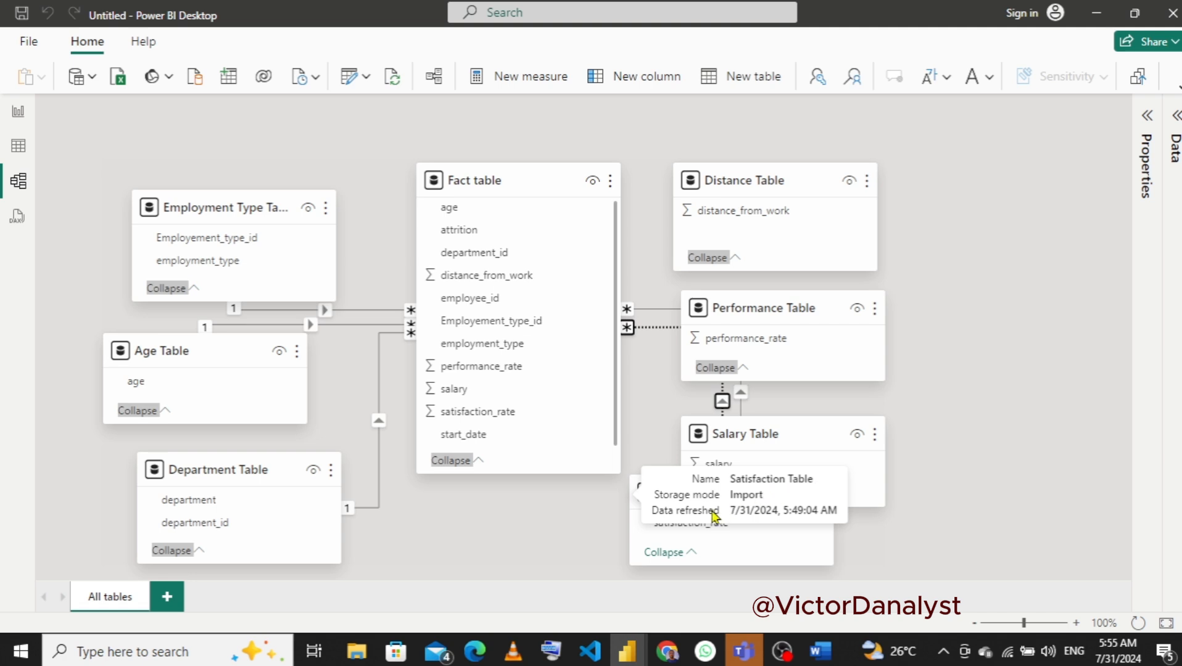
click(418, 165)
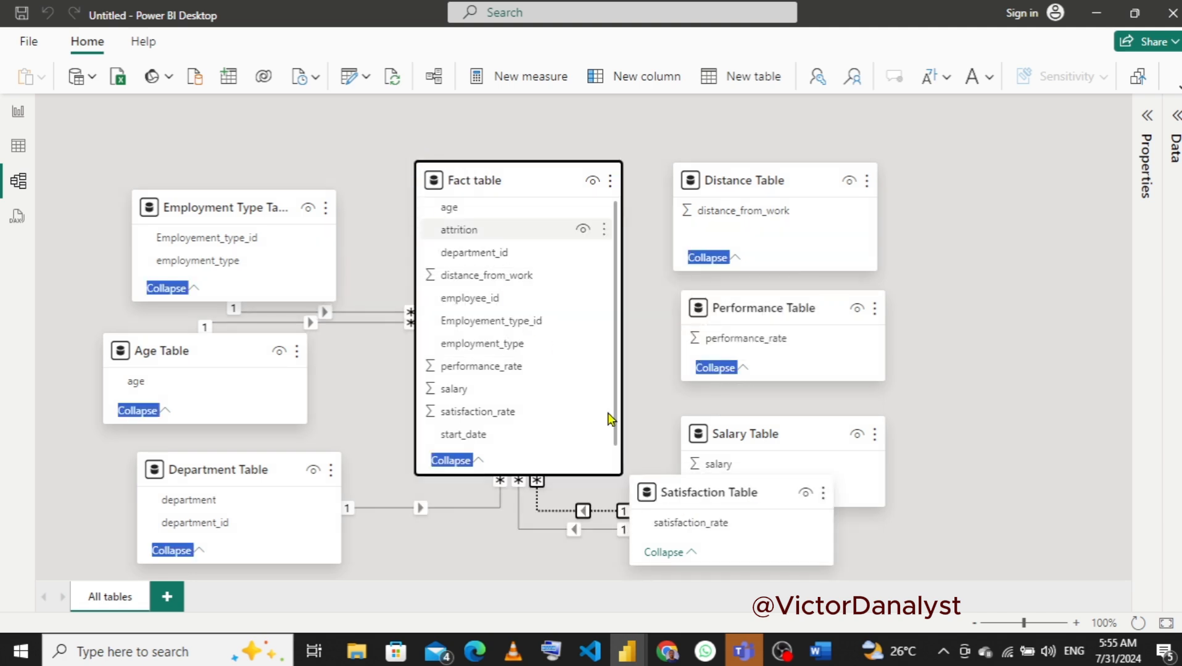
right_click(551, 517)
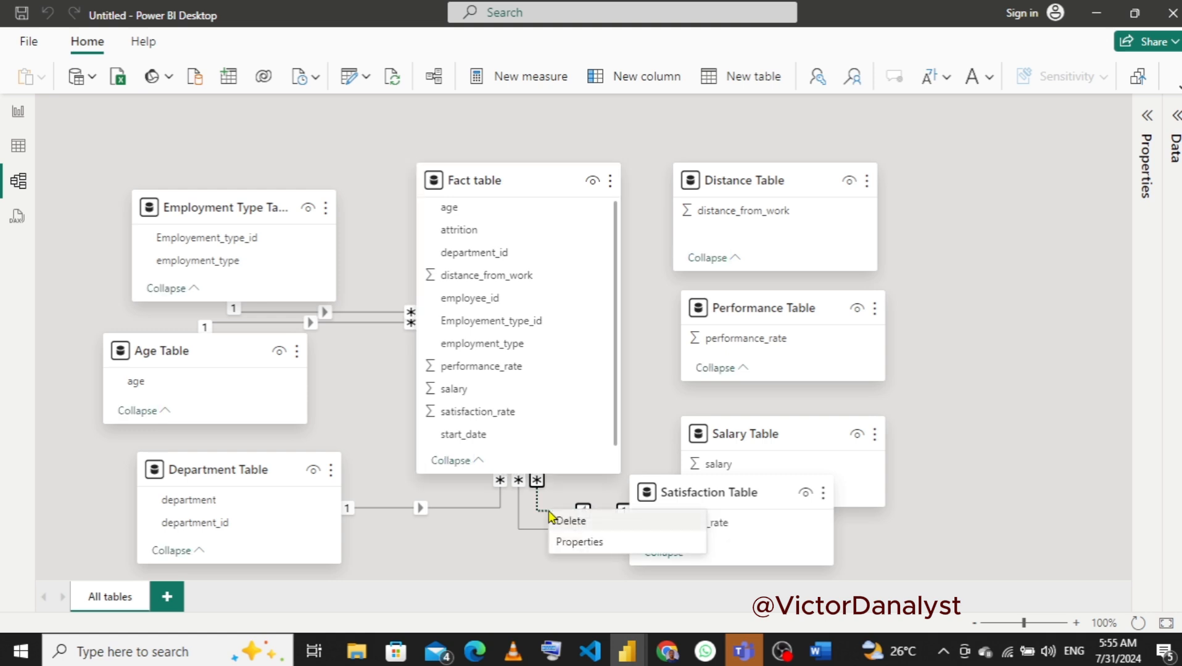
click(573, 525)
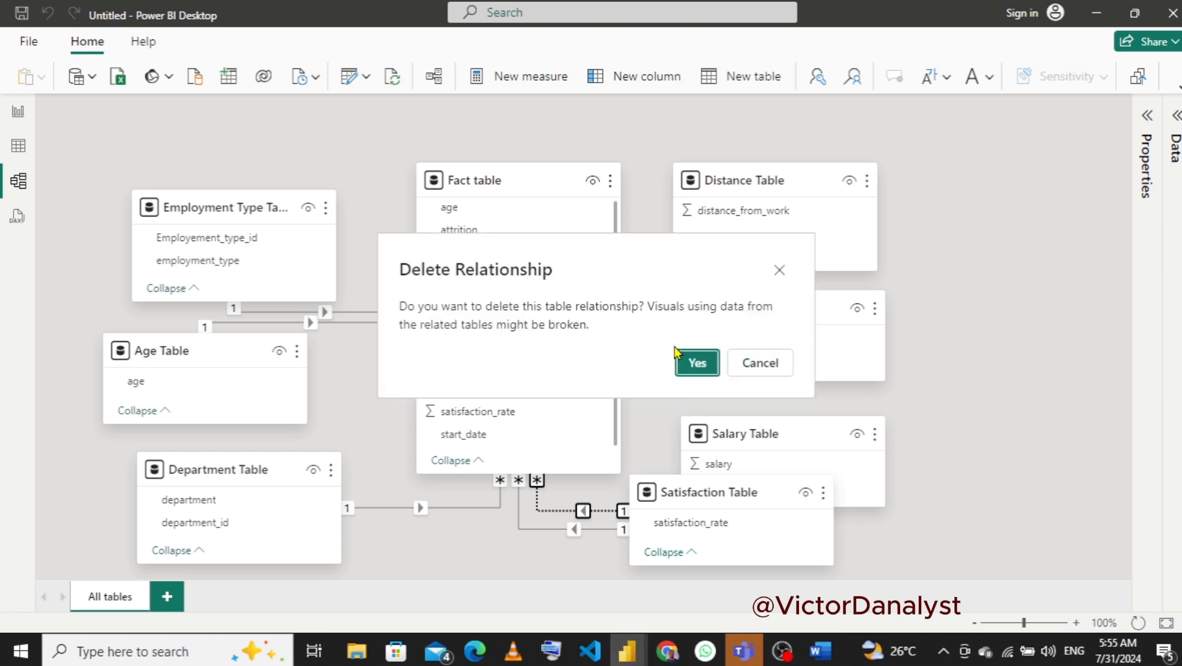
click(695, 362)
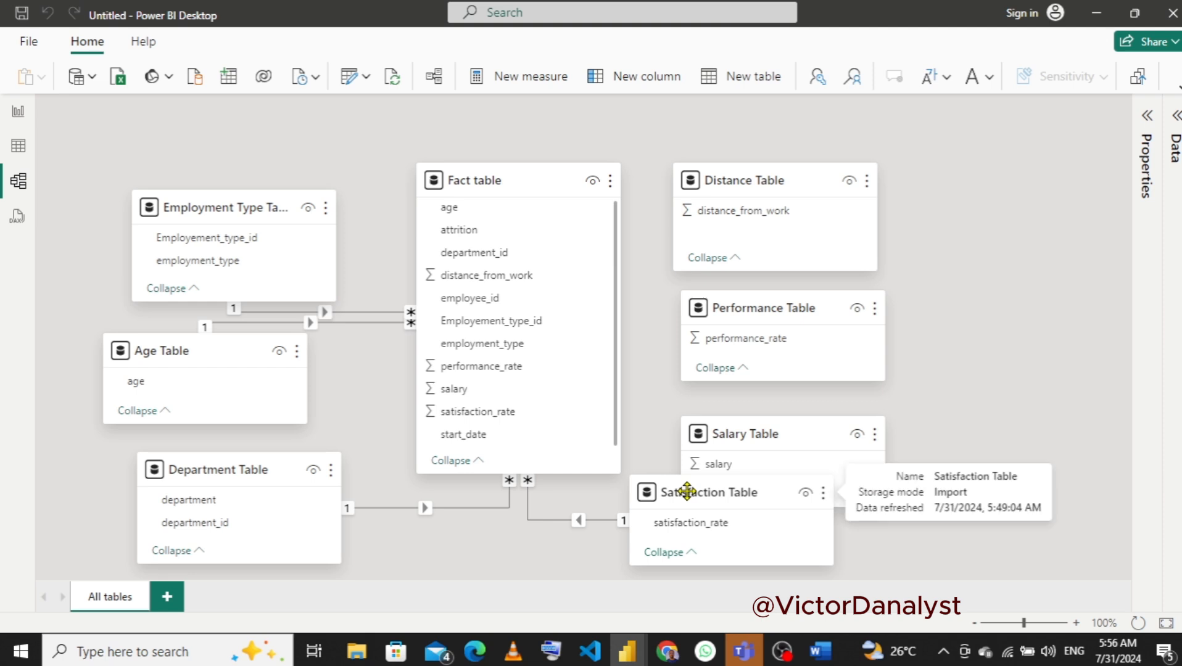
drag(686, 491, 520, 547)
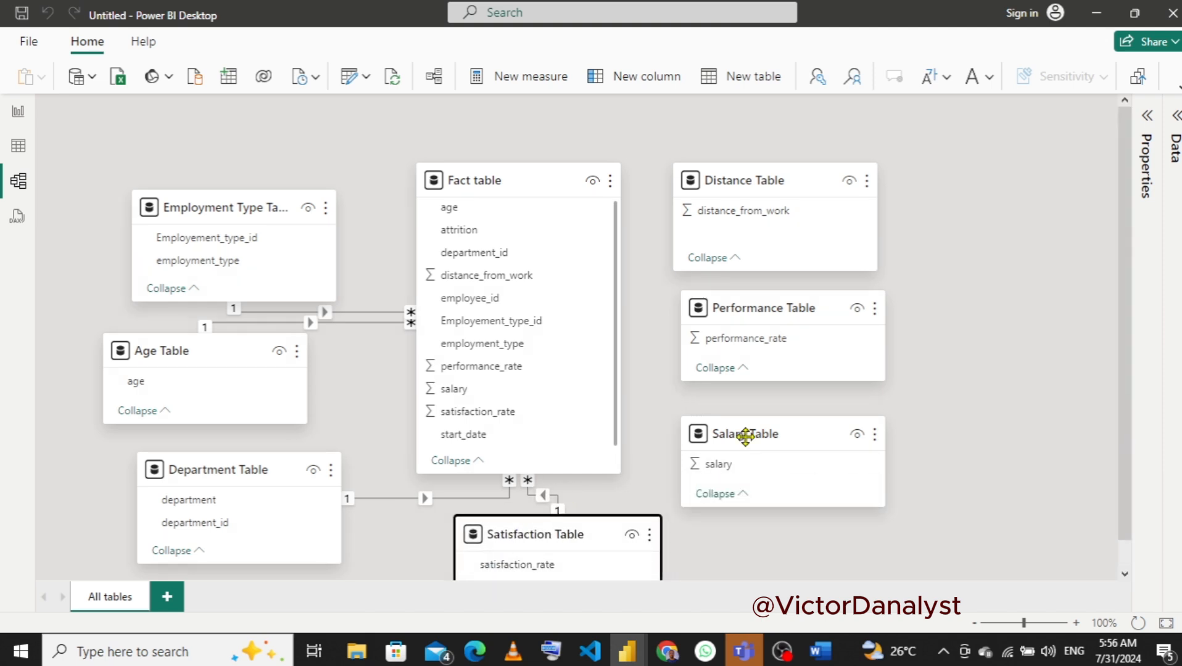
- Relate salary in the Salary Table and distance_from_work in the Distance Table to the matching Fact table columns, and return to the report view
drag(745, 436, 477, 399)
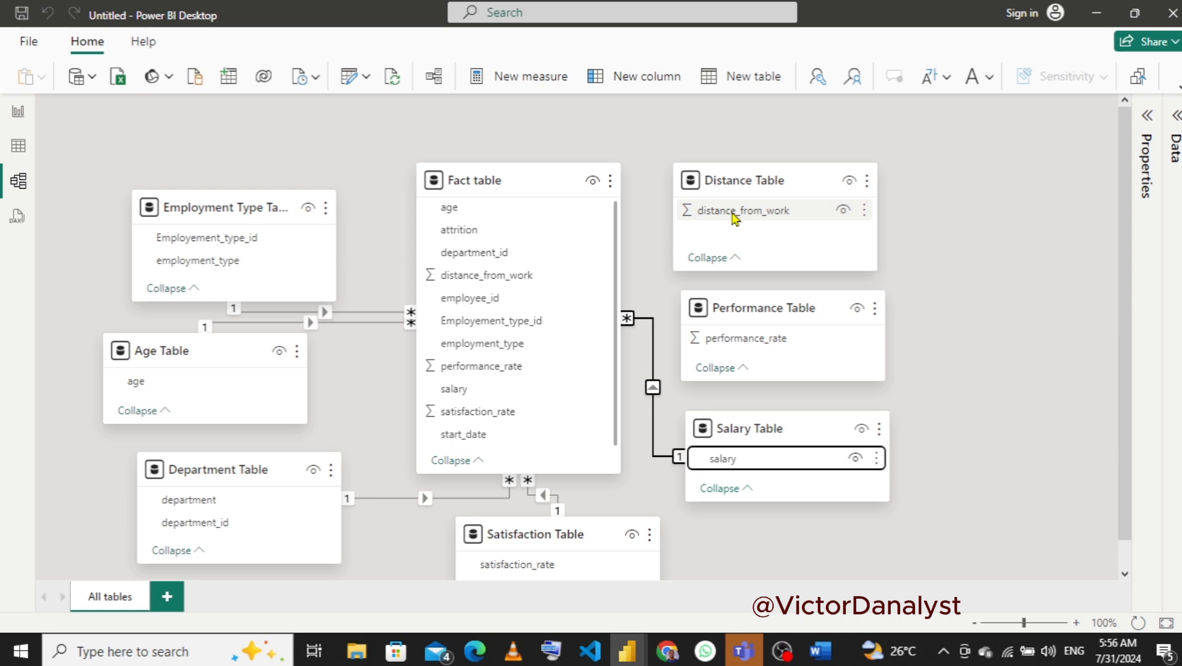
drag(734, 219, 485, 285)
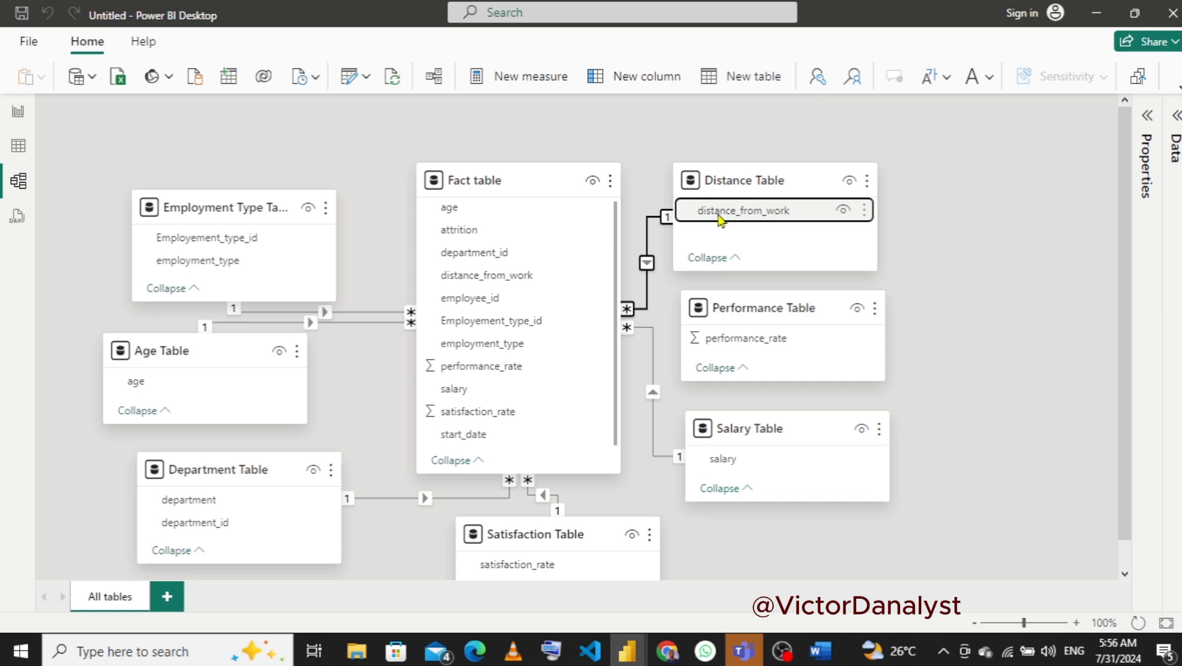
click(15, 124)
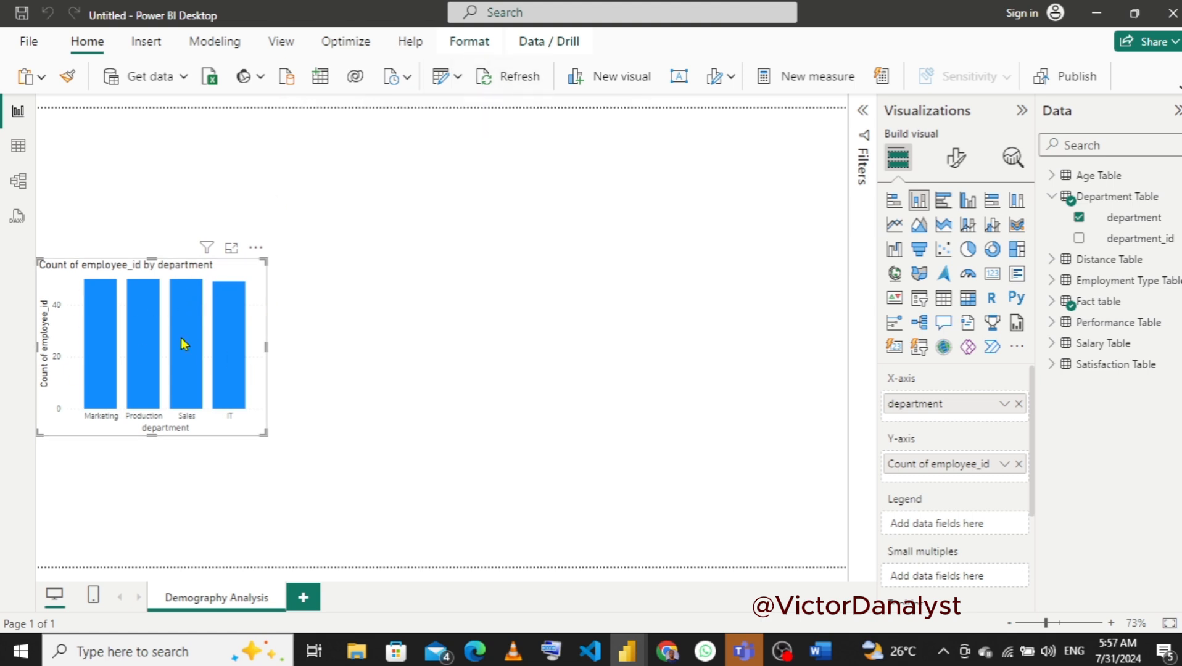
- Refresh the report data and open the queries in the Power Query Editor for transformation
click(509, 85)
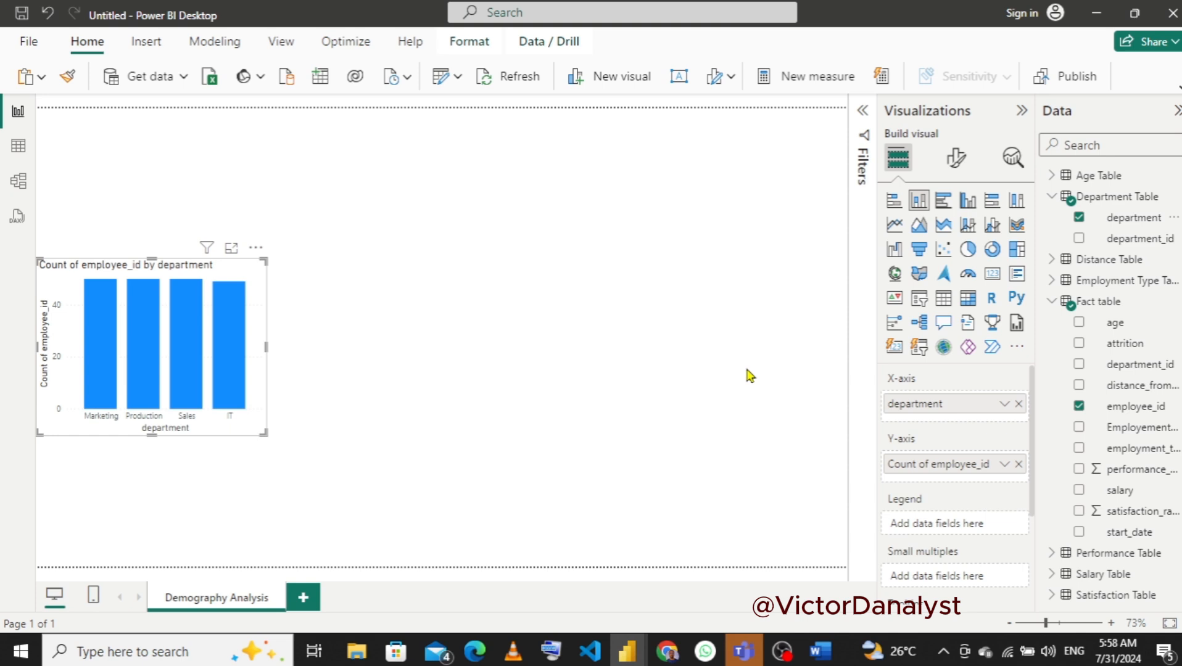
mouse_move(627, 651)
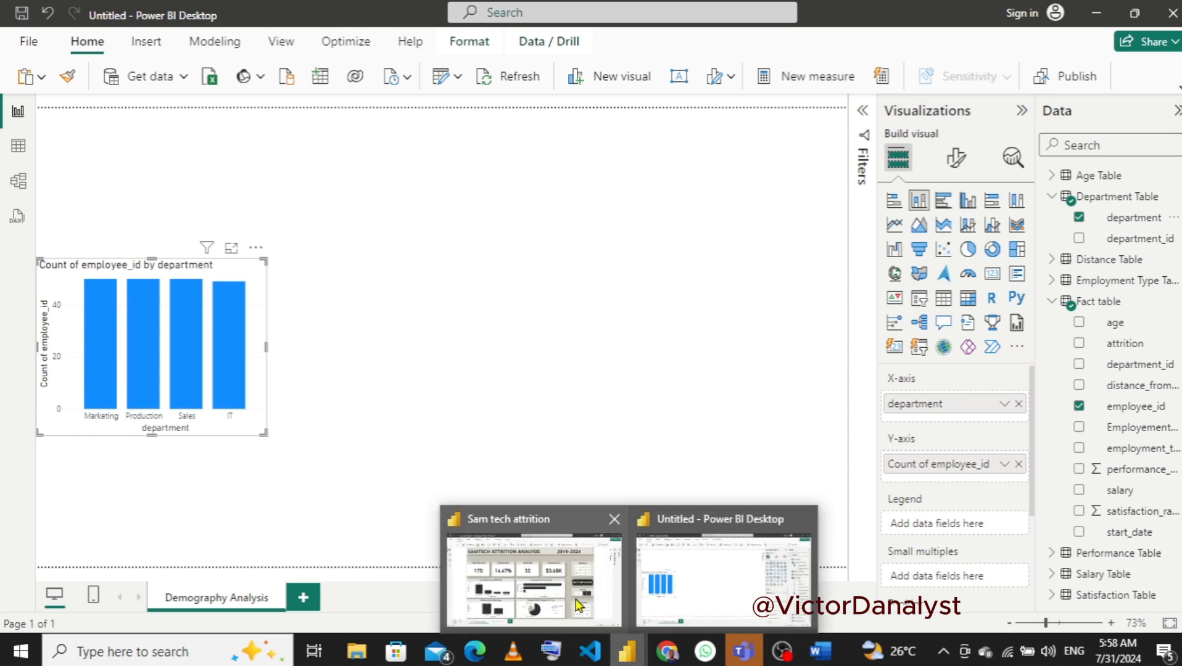
mouse_move(577, 602)
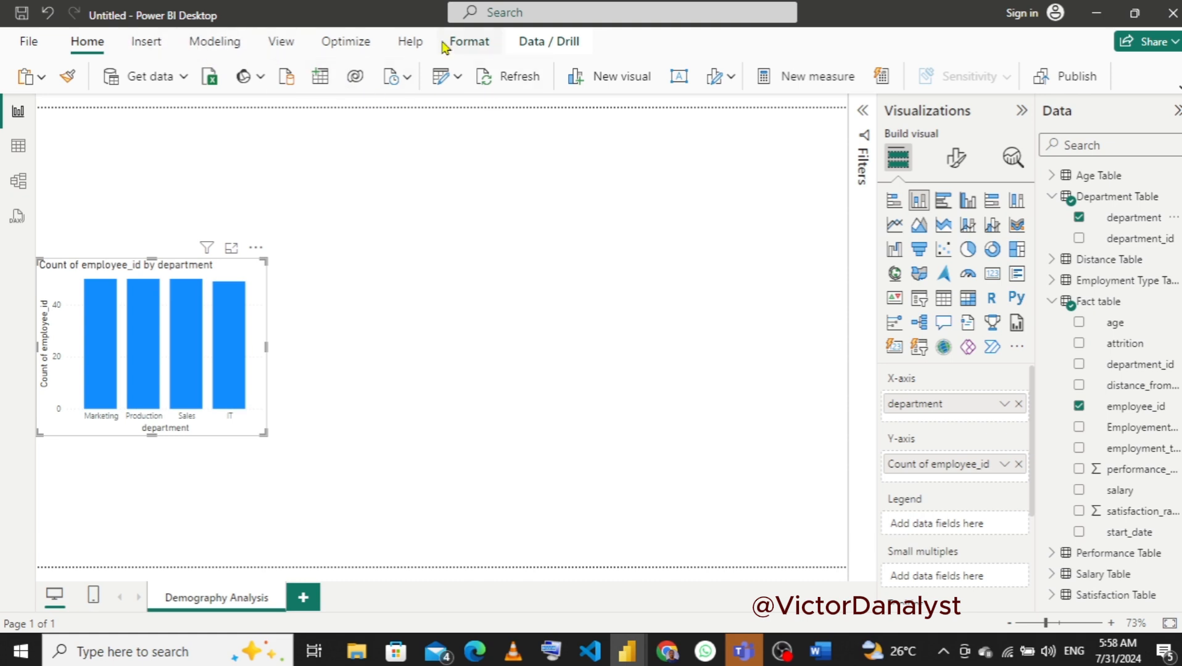
click(458, 76)
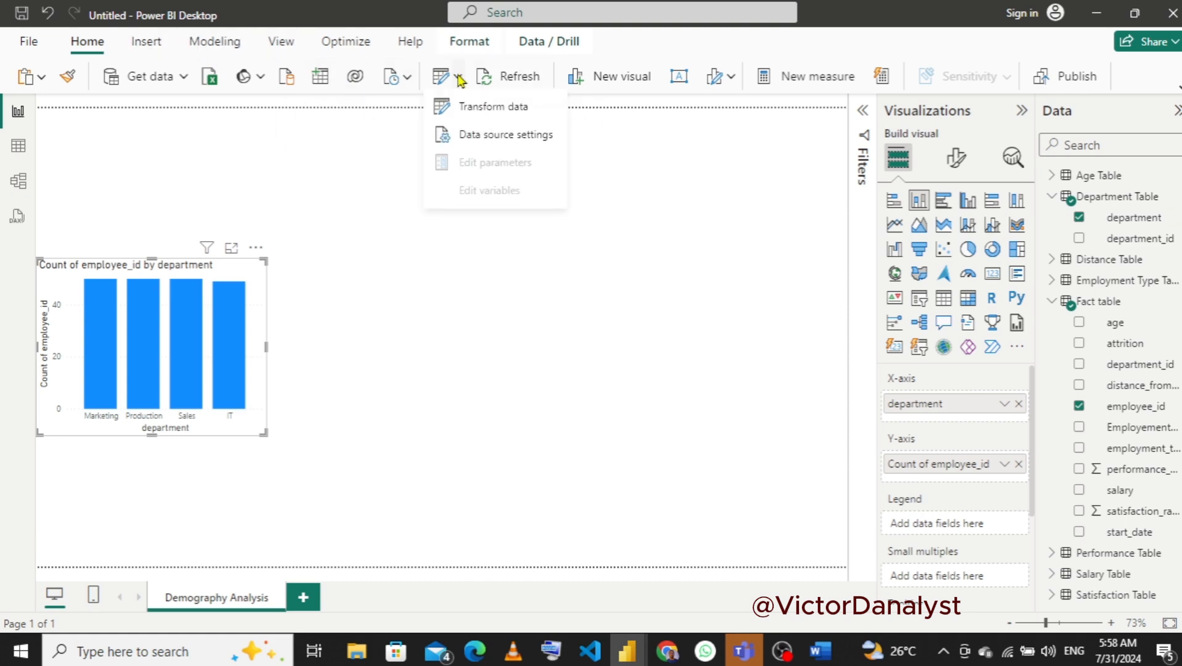
click(487, 114)
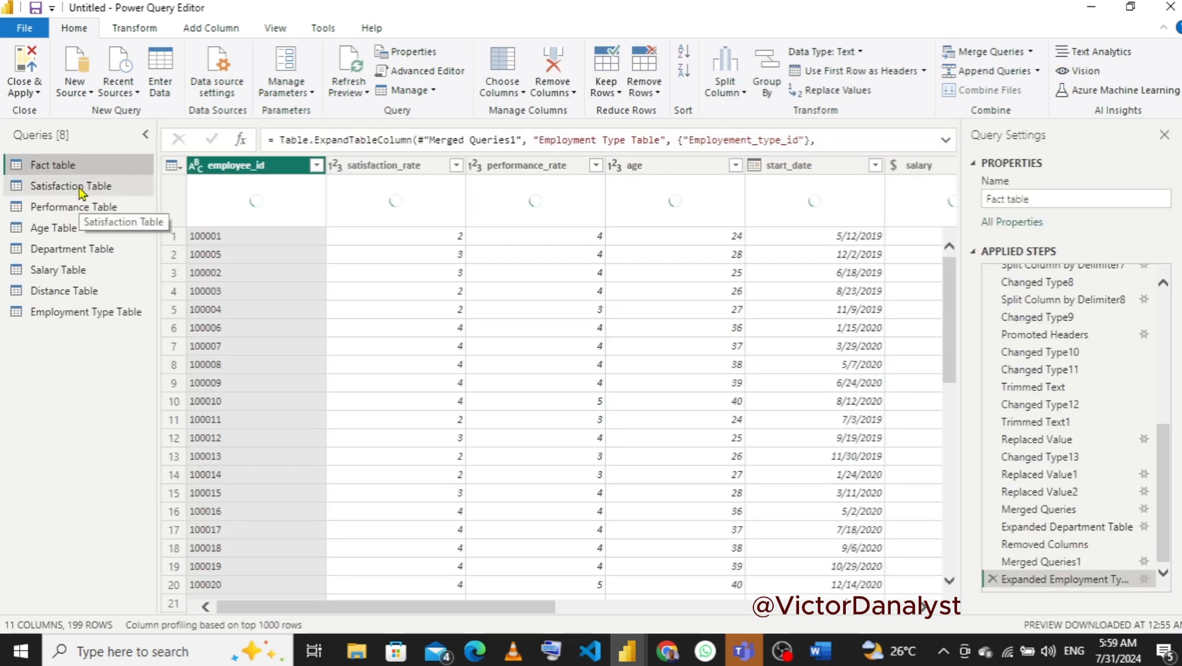
- Start a conditional column named Satisfaction Group in the Satisfaction Table, keeping the satisfaction_rate values visible beside the dialog
click(80, 192)
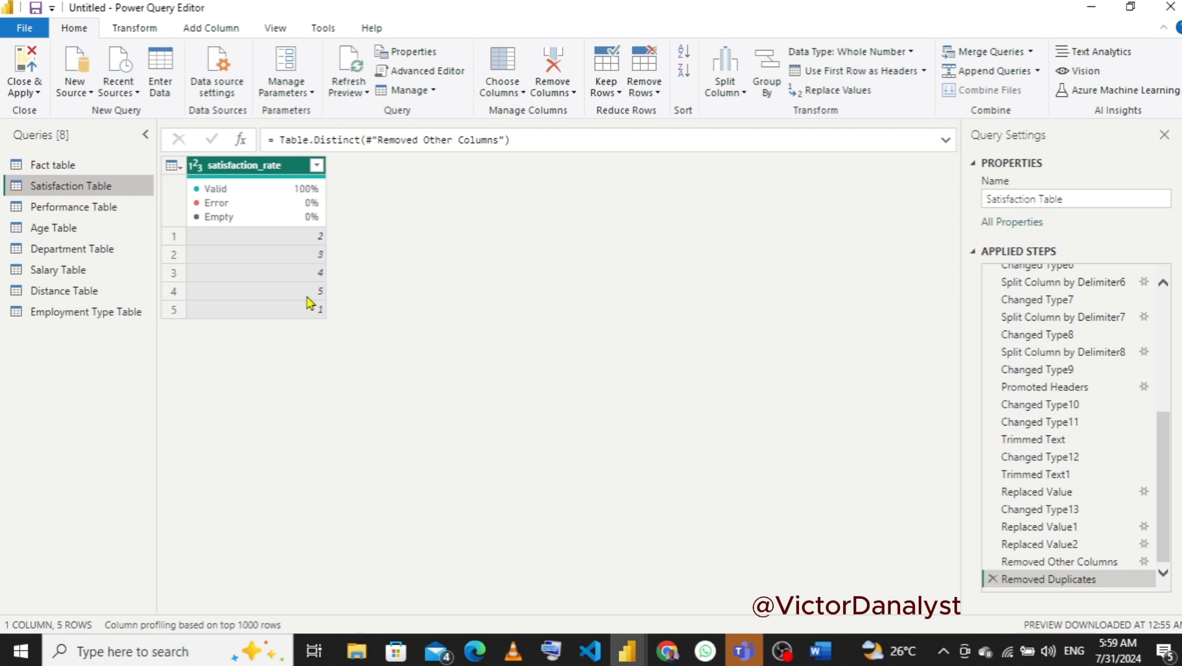
click(206, 32)
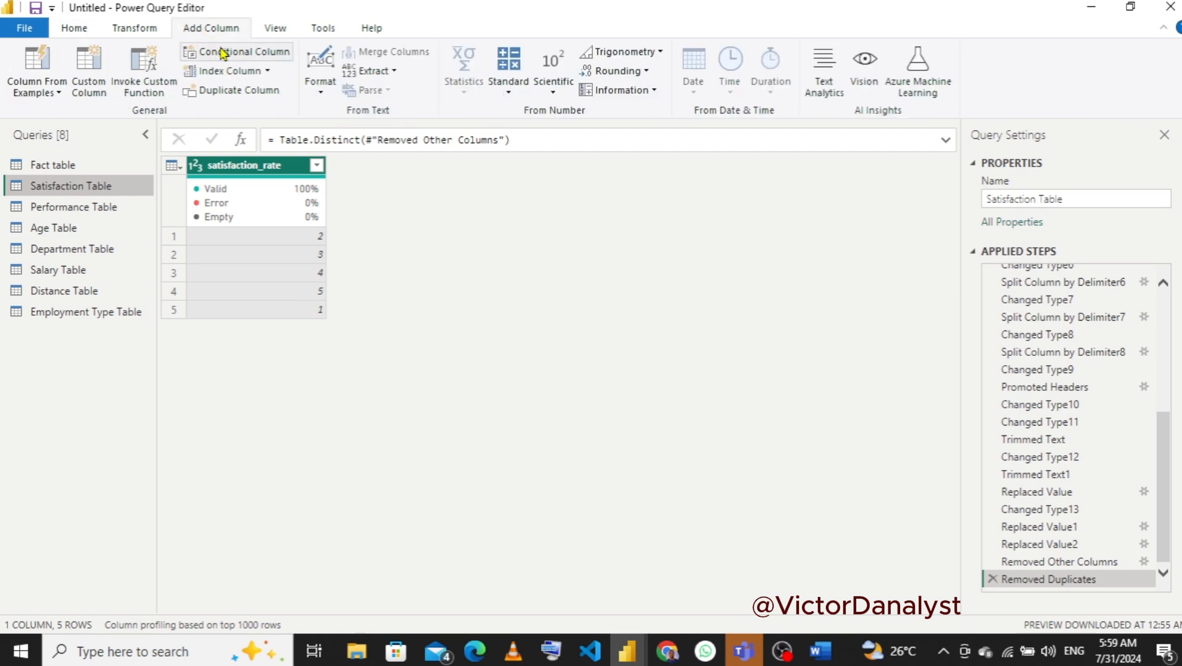
click(252, 55)
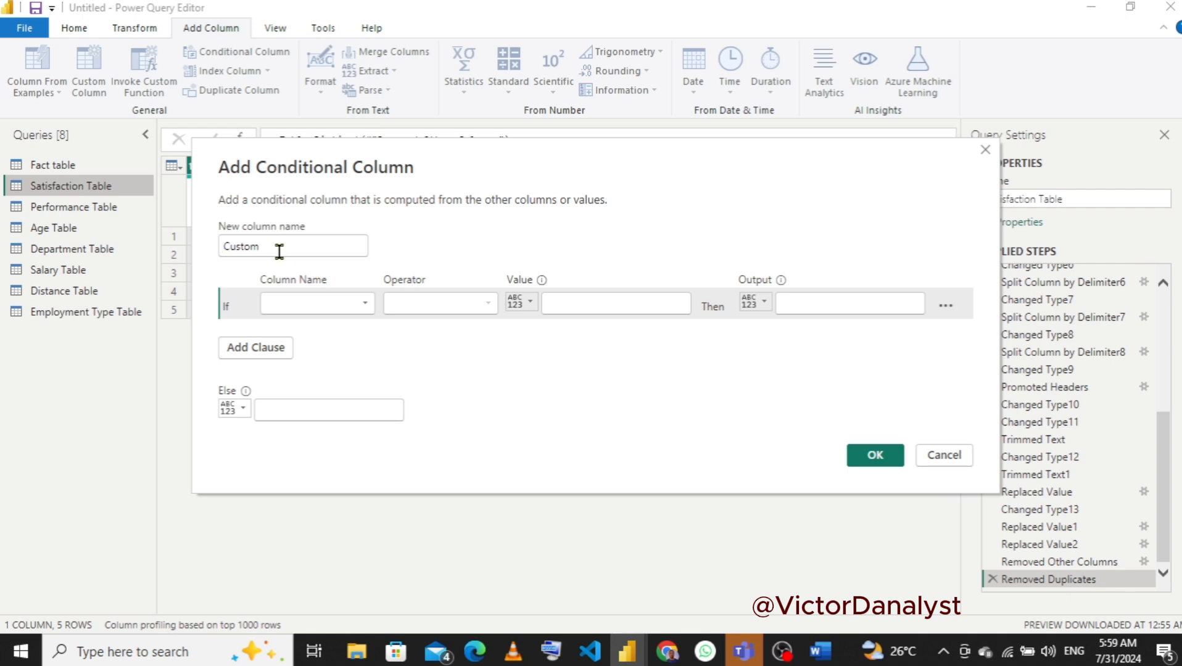
click(276, 248)
key(BackSpace)
key(BackSpace)
key(BackSpace)
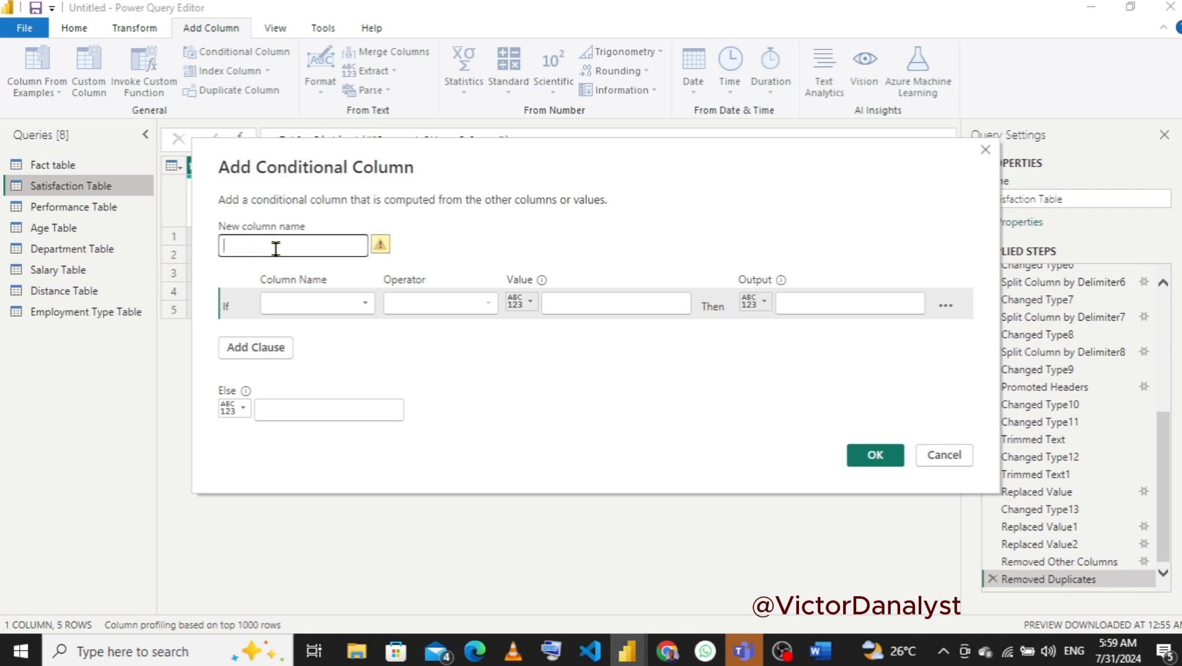
drag(484, 179, 632, 188)
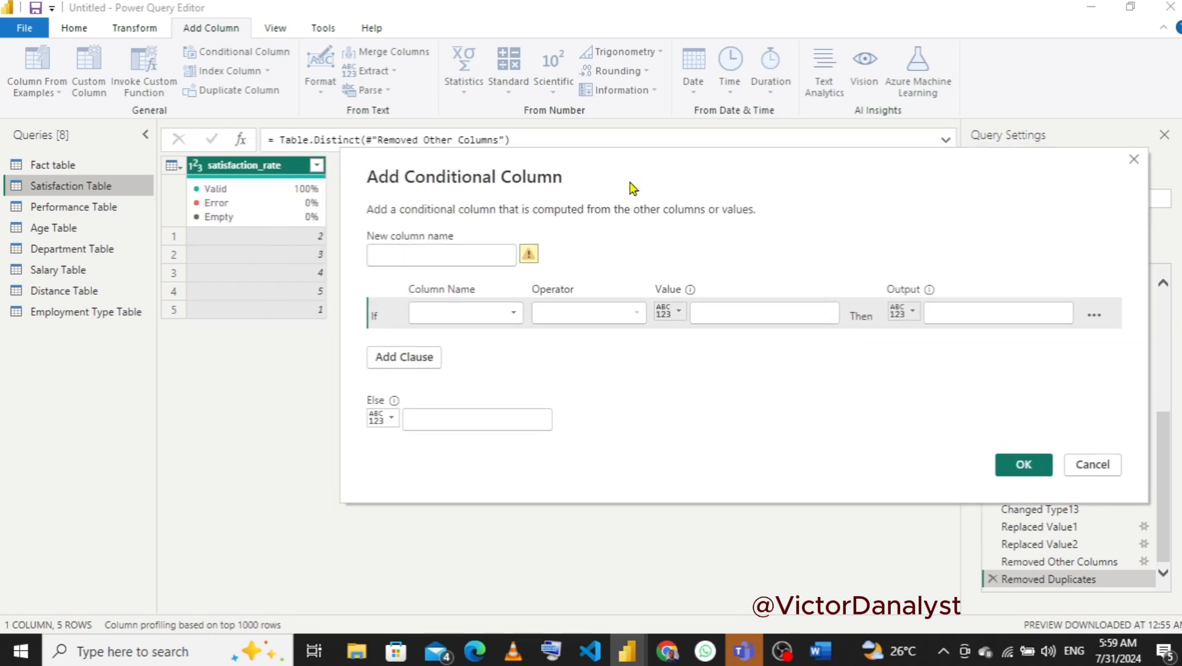
click(499, 255)
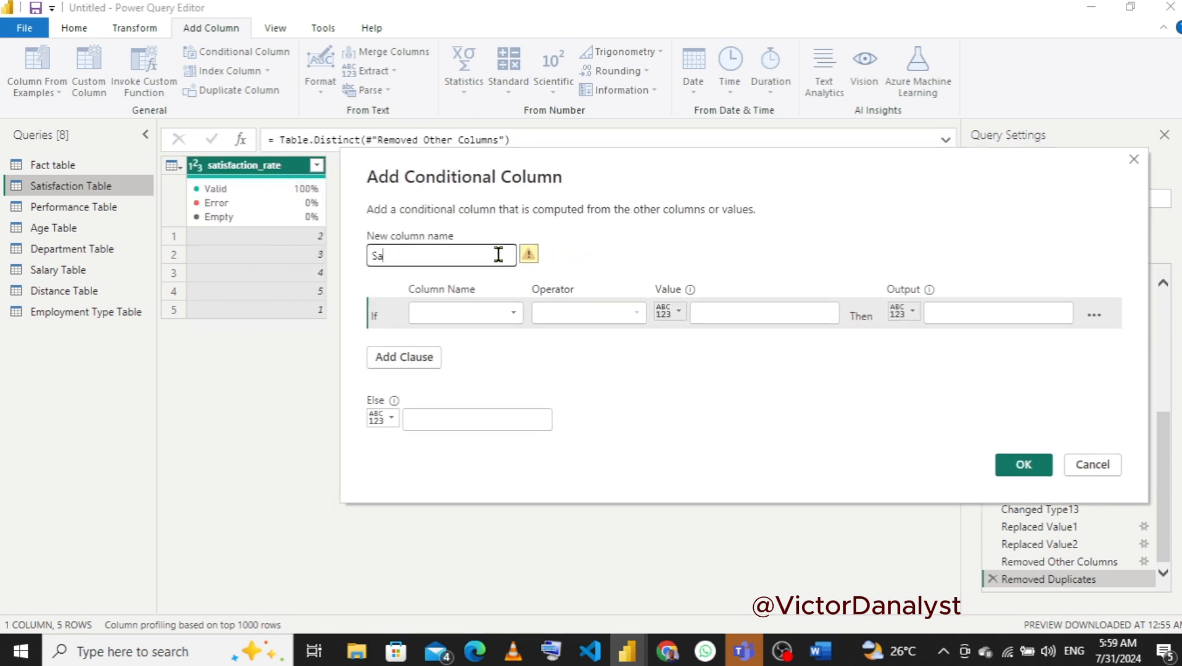
text(Satisfaction Group)
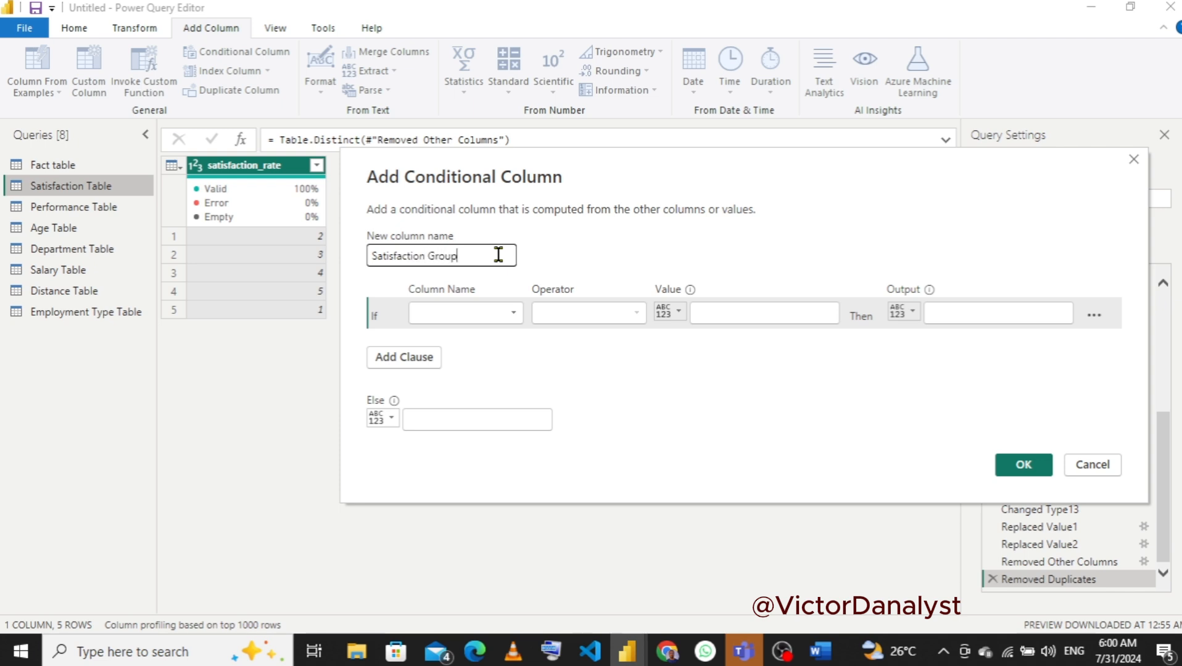
- Define the first condition so that satisfaction_rate equals 1 outputs V. Good
click(465, 315)
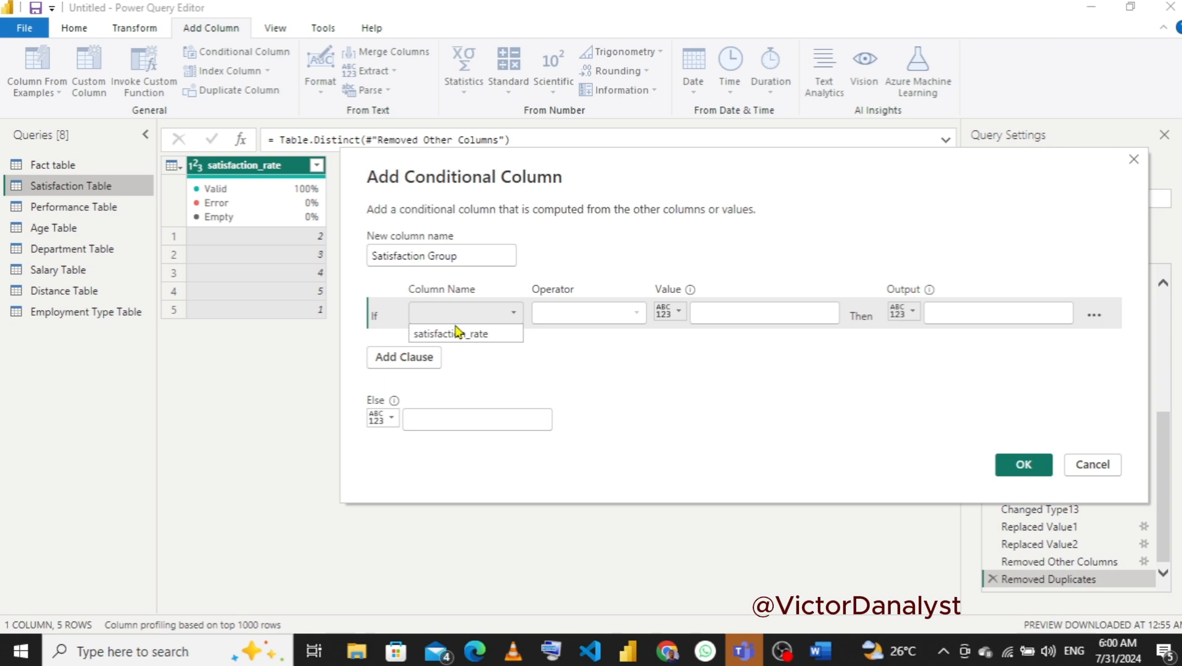
click(450, 333)
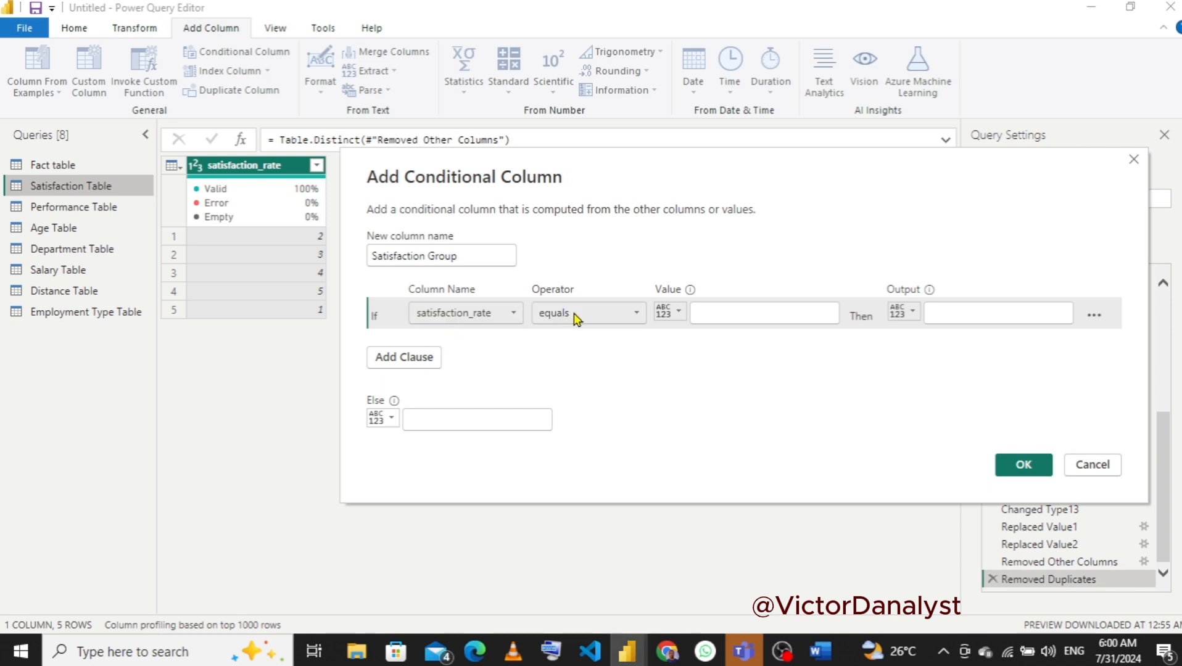
click(762, 311)
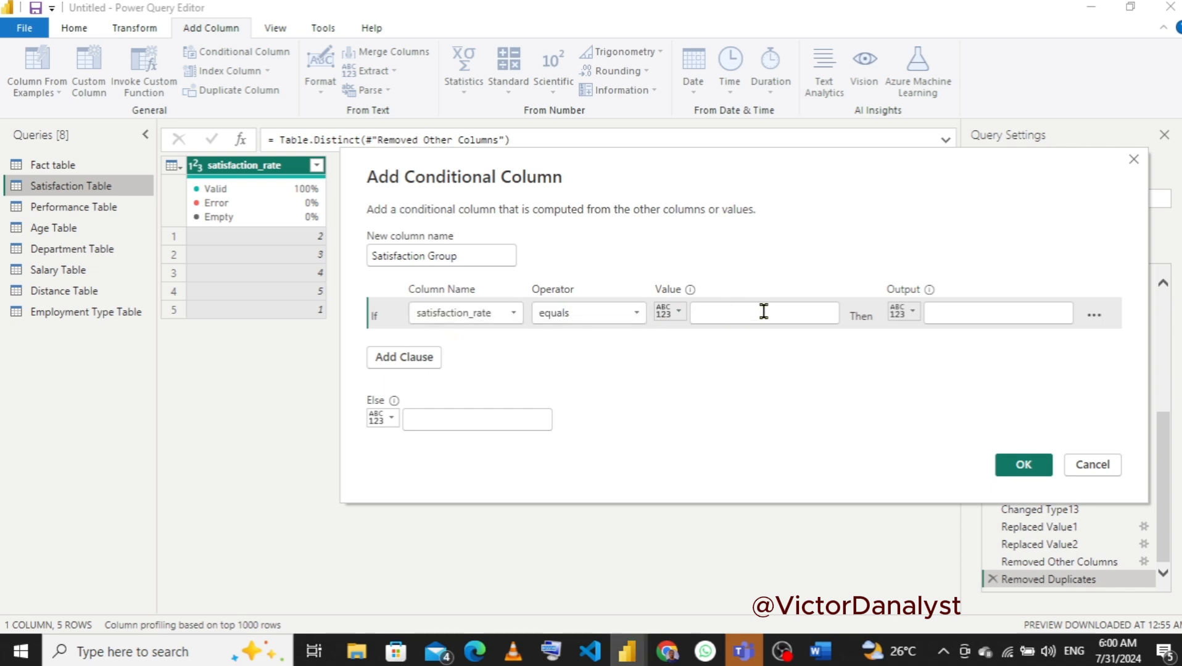
text(1)
click(1006, 318)
text(V. Good)
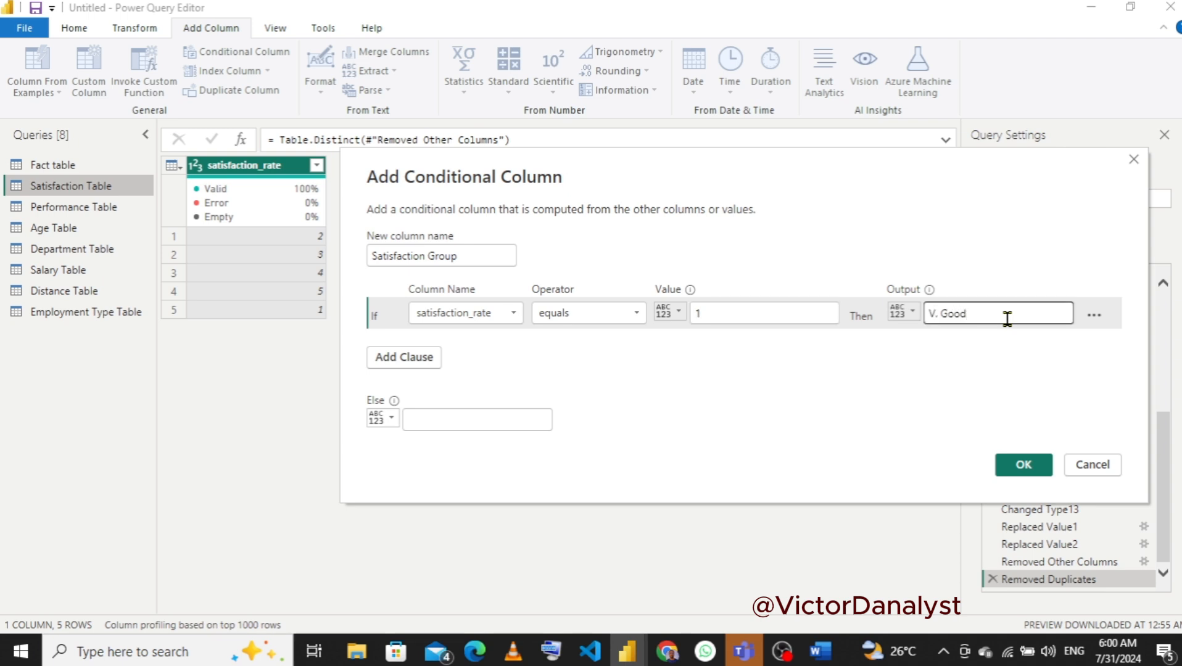
- Add a second clause so that satisfaction_rate equals 2 outputs Good
click(404, 359)
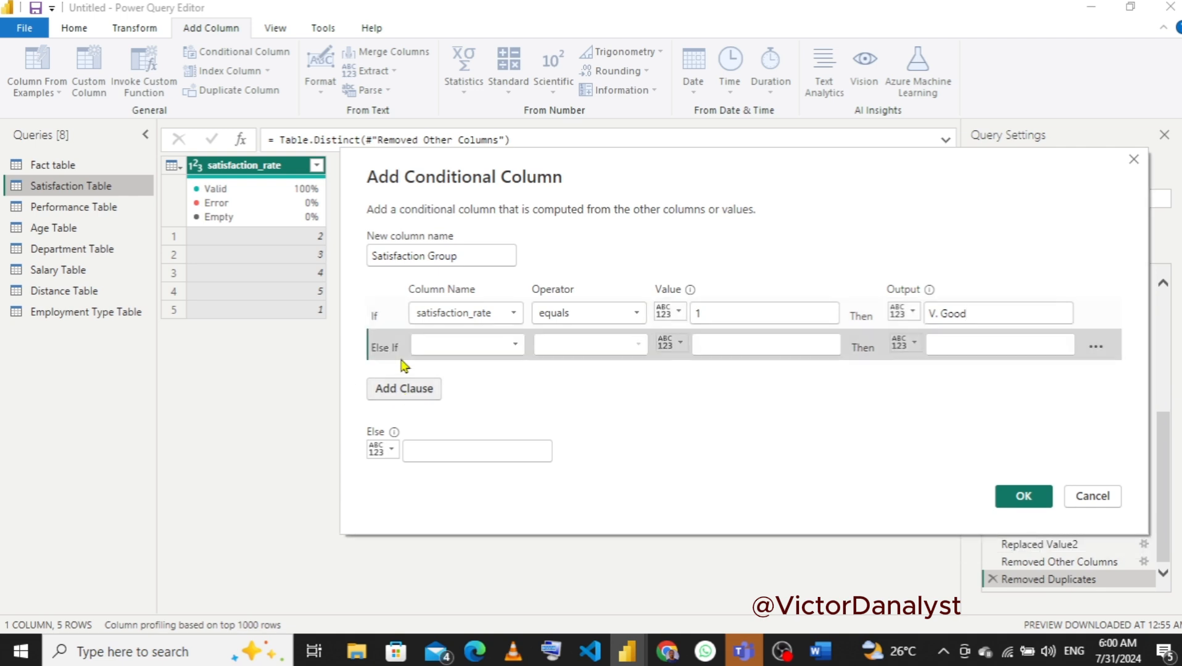
click(458, 347)
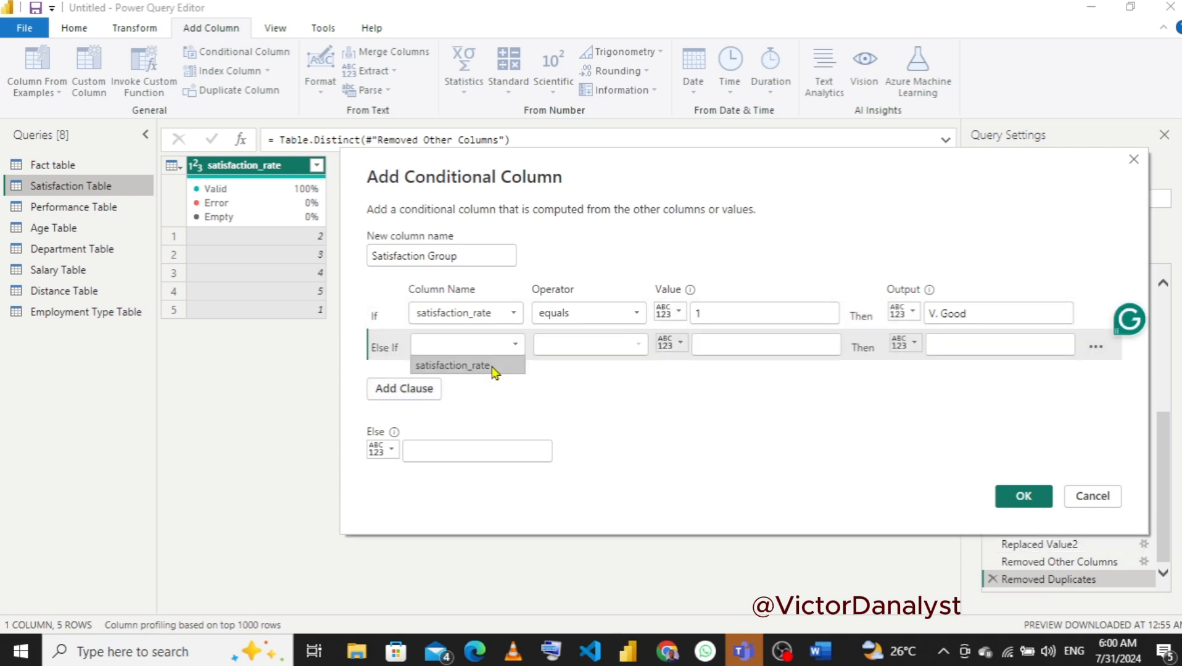
click(493, 370)
click(752, 343)
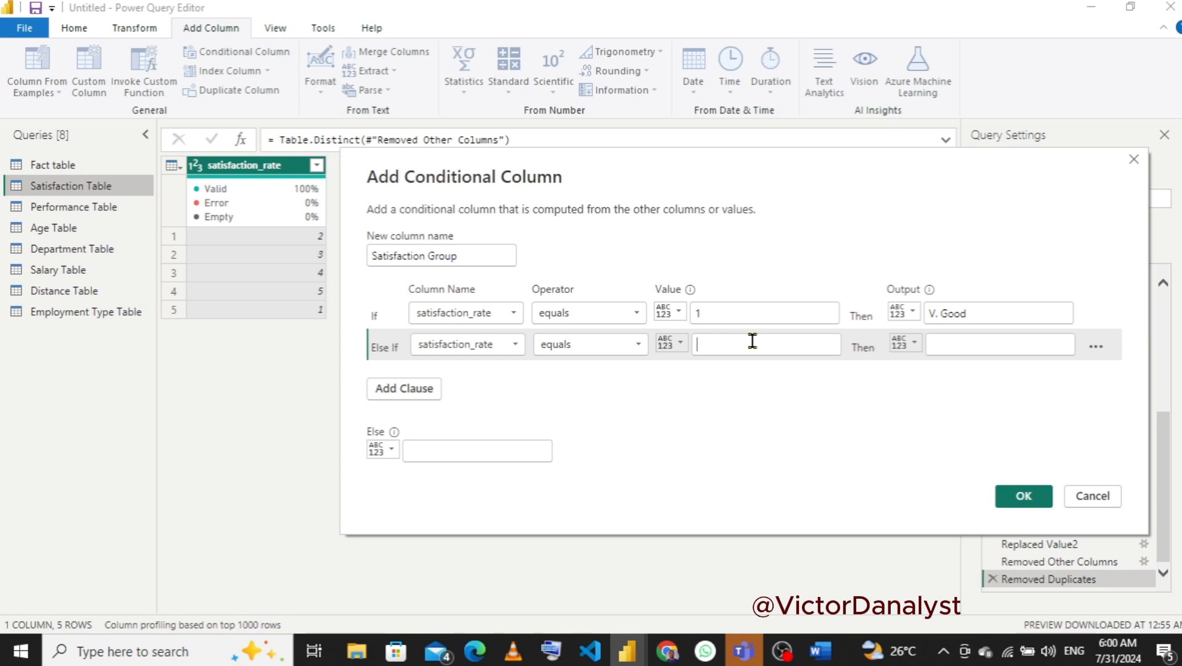
text(2)
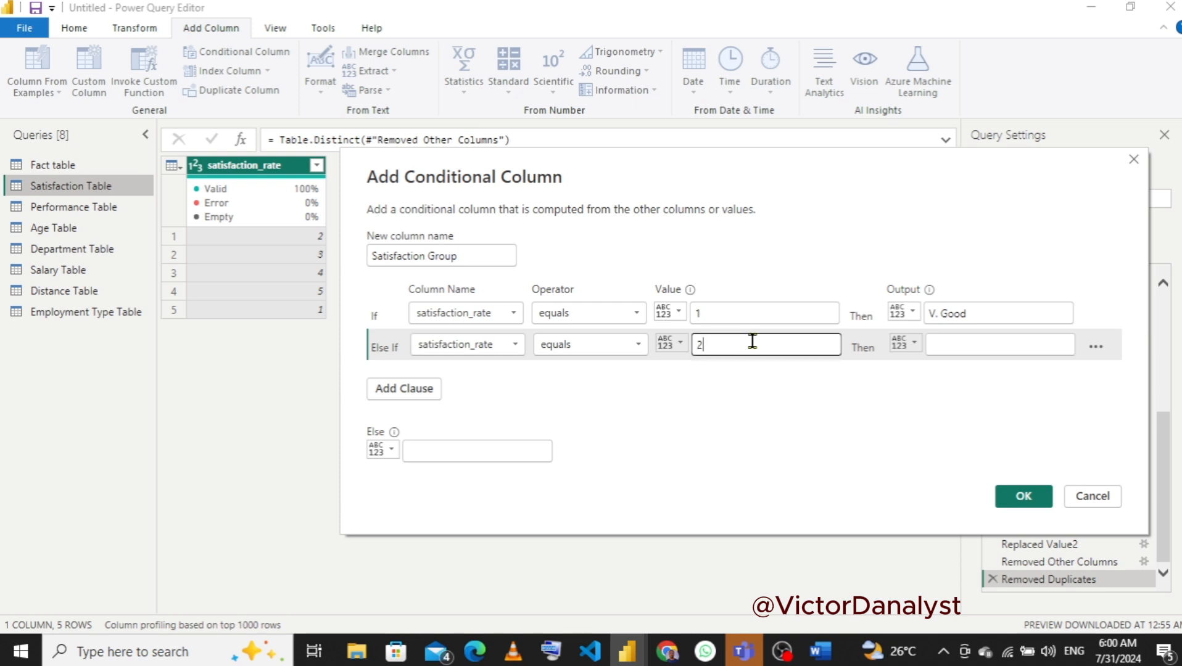
click(970, 343)
text(Good)
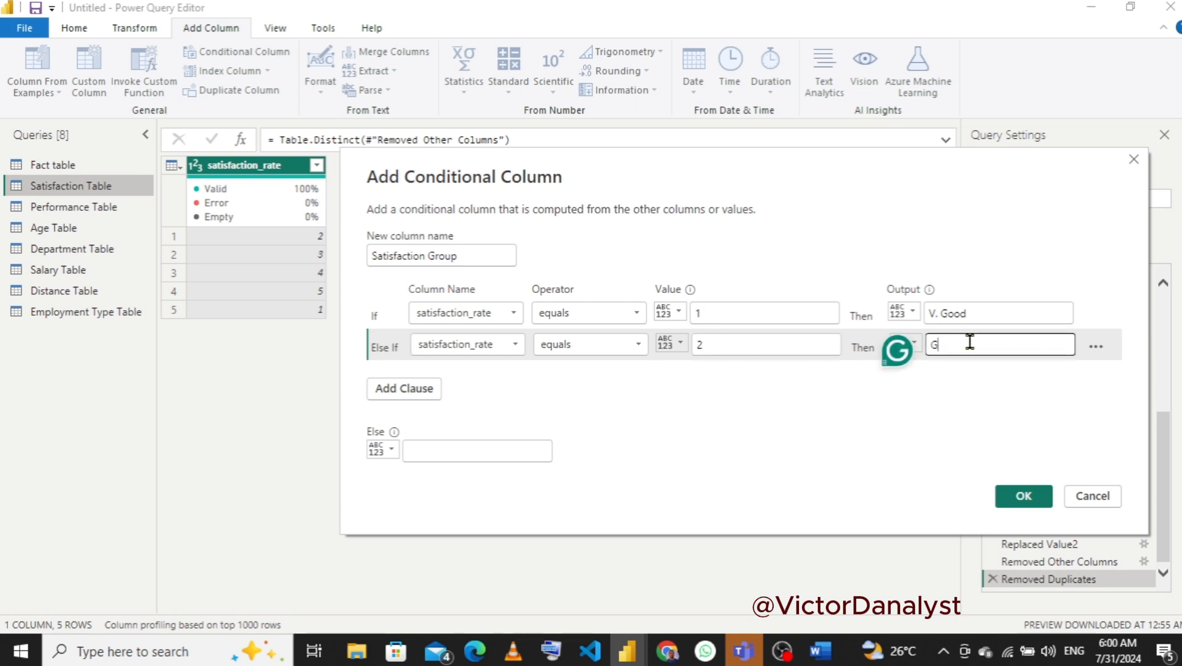
- Add a third clause so that satisfaction_rate equals 3 outputs Neutral
click(404, 390)
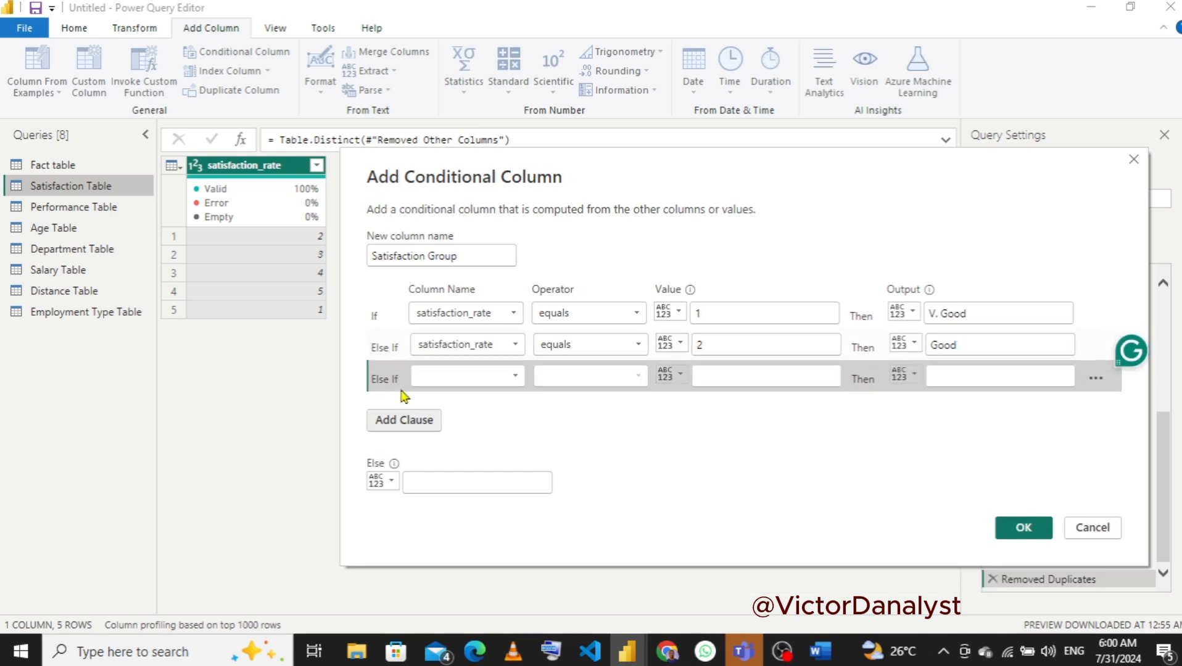
click(449, 378)
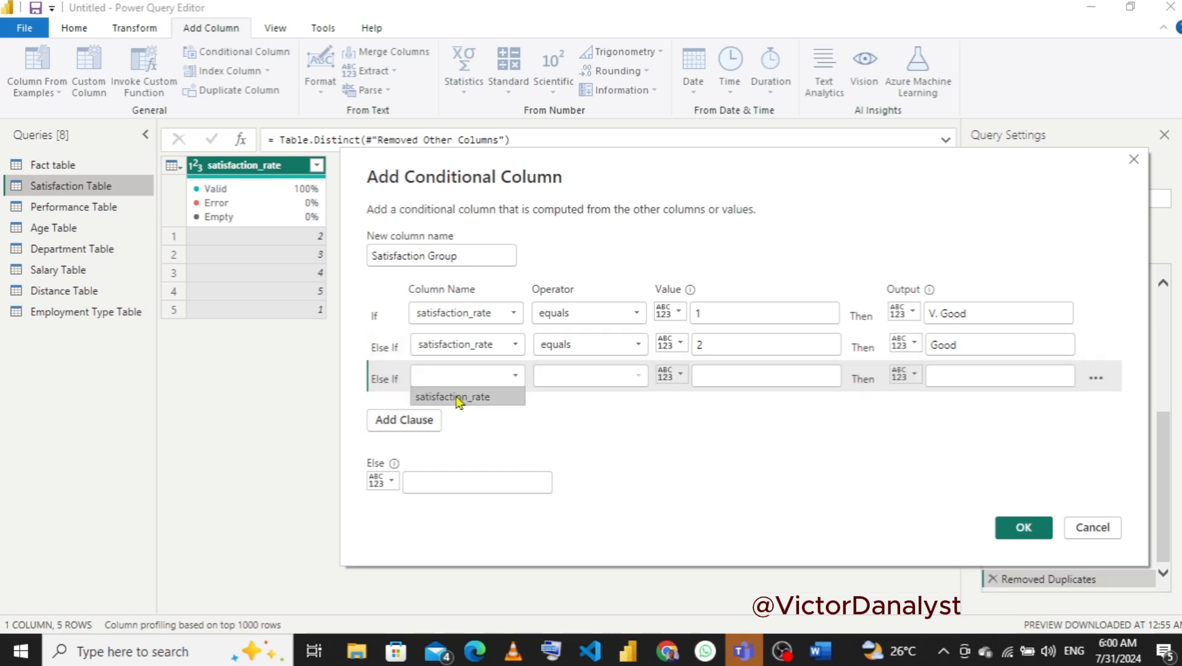
click(457, 398)
click(734, 368)
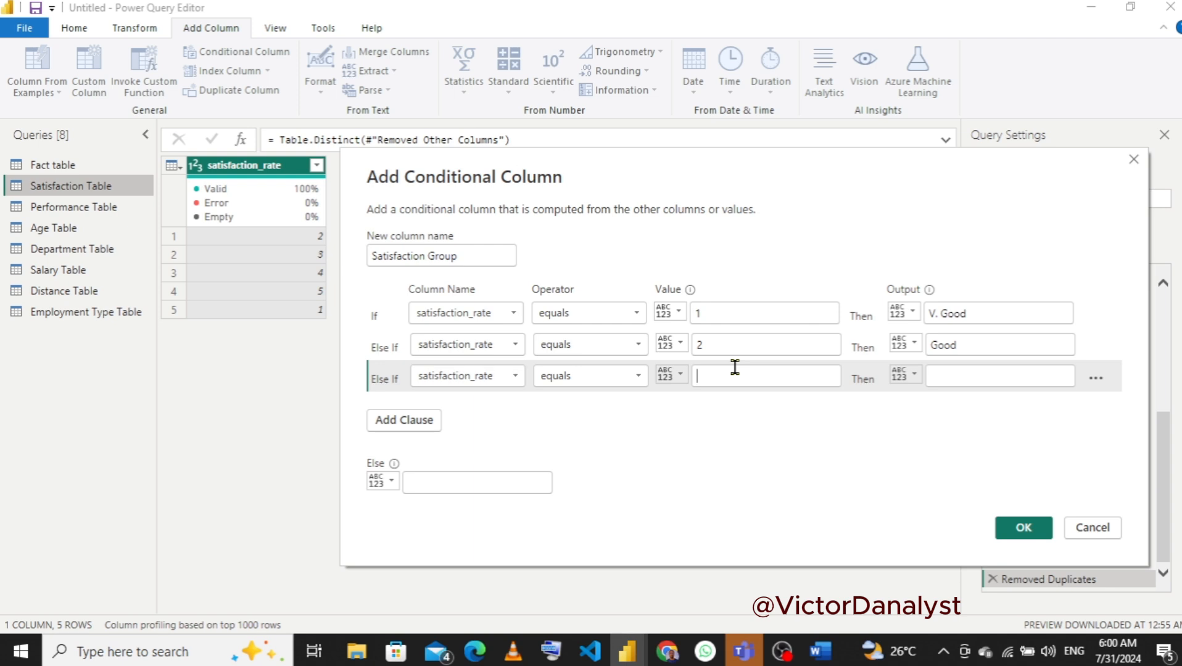
text(3)
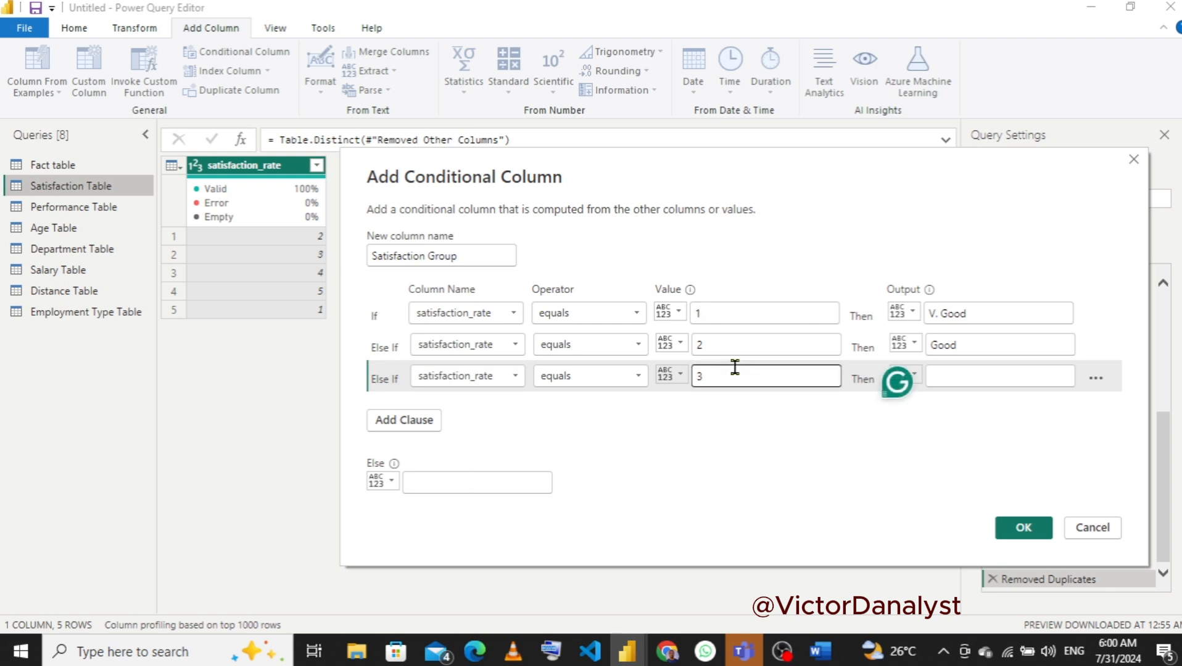
click(969, 378)
text(Nu)
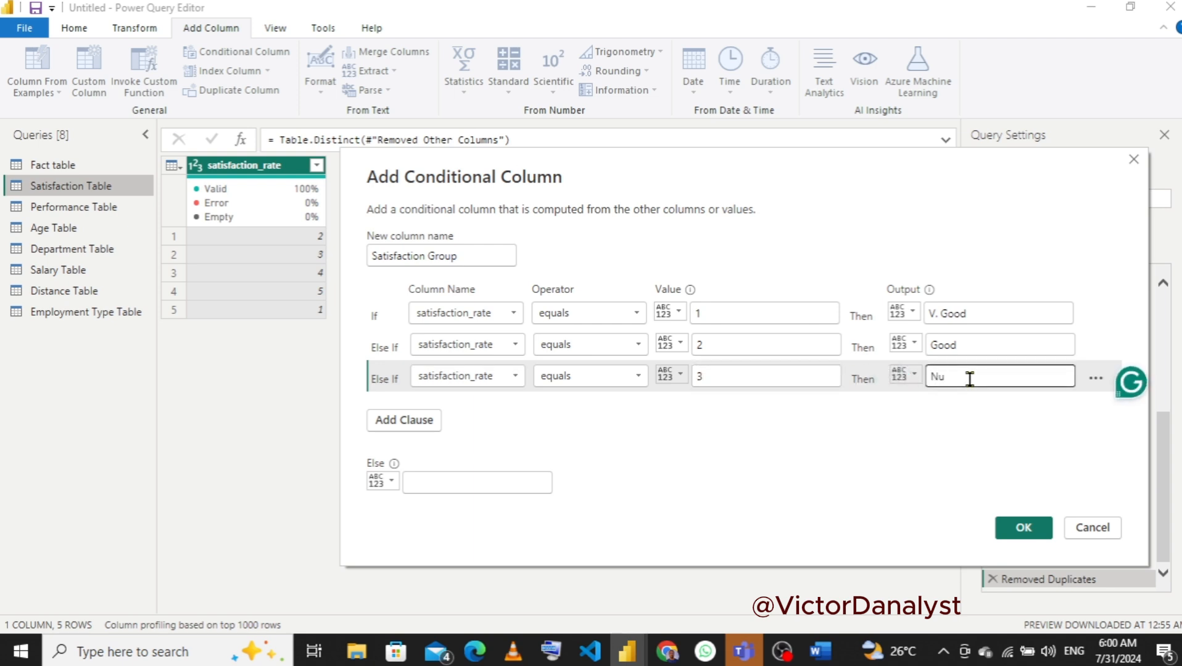
key(BackSpace)
text(ey)
key(BackSpace)
text(utral)
- Add a fourth clause testing whether satisfaction_rate equals 4, leaving its output empty
click(387, 426)
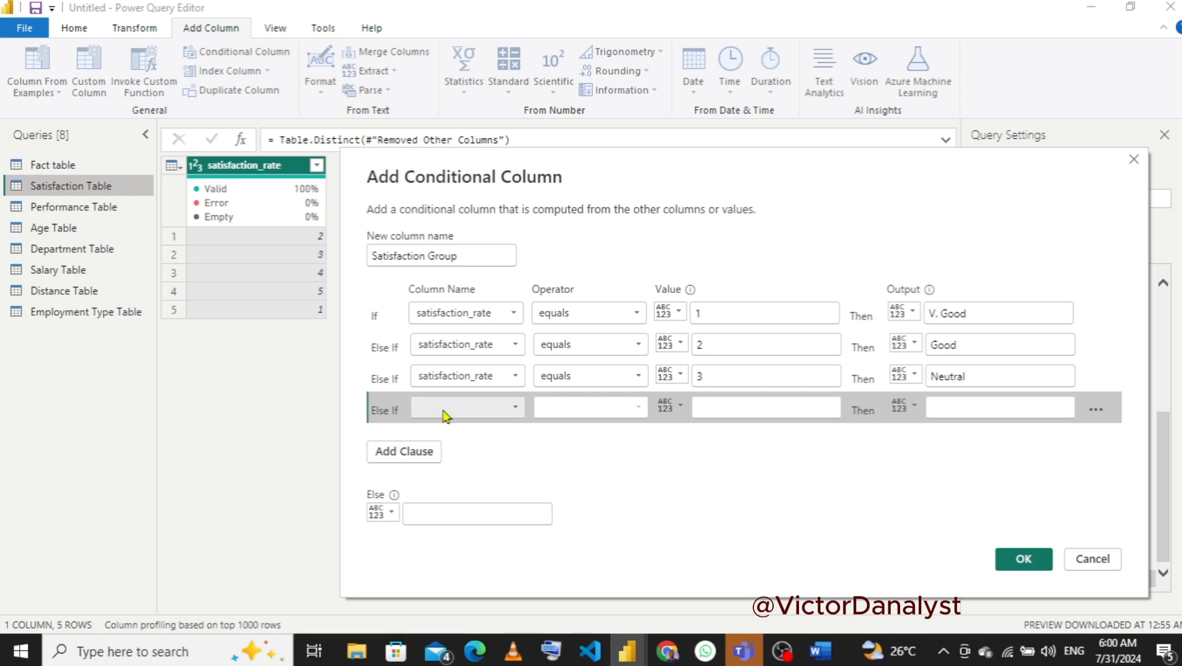
click(444, 408)
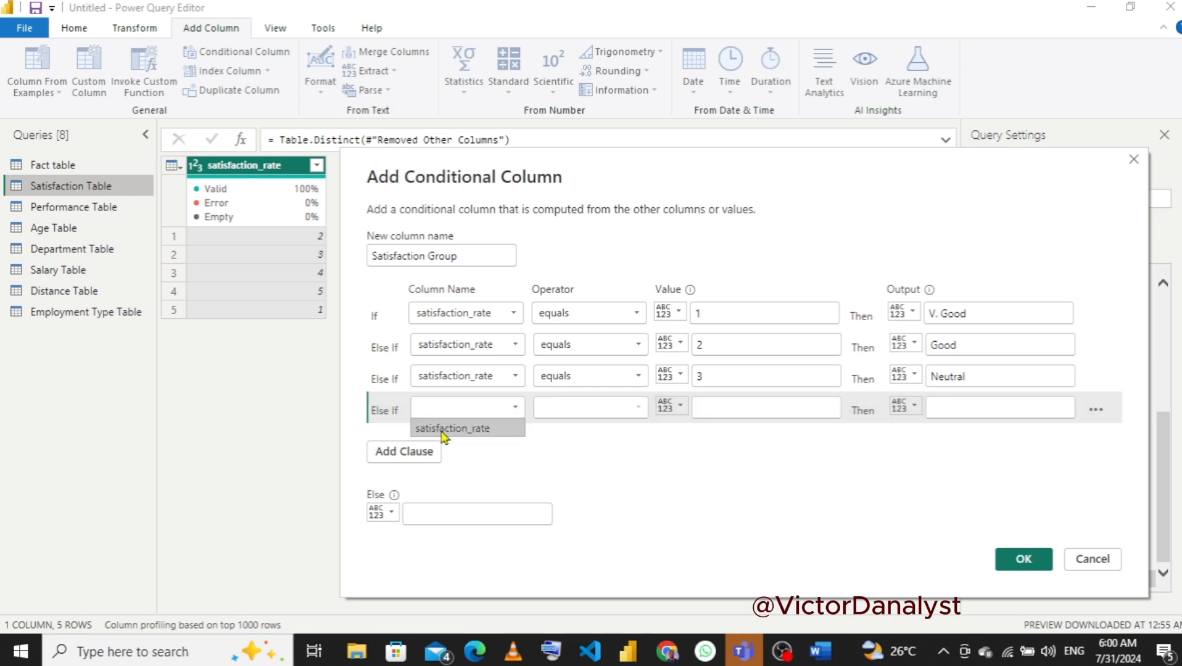
click(441, 430)
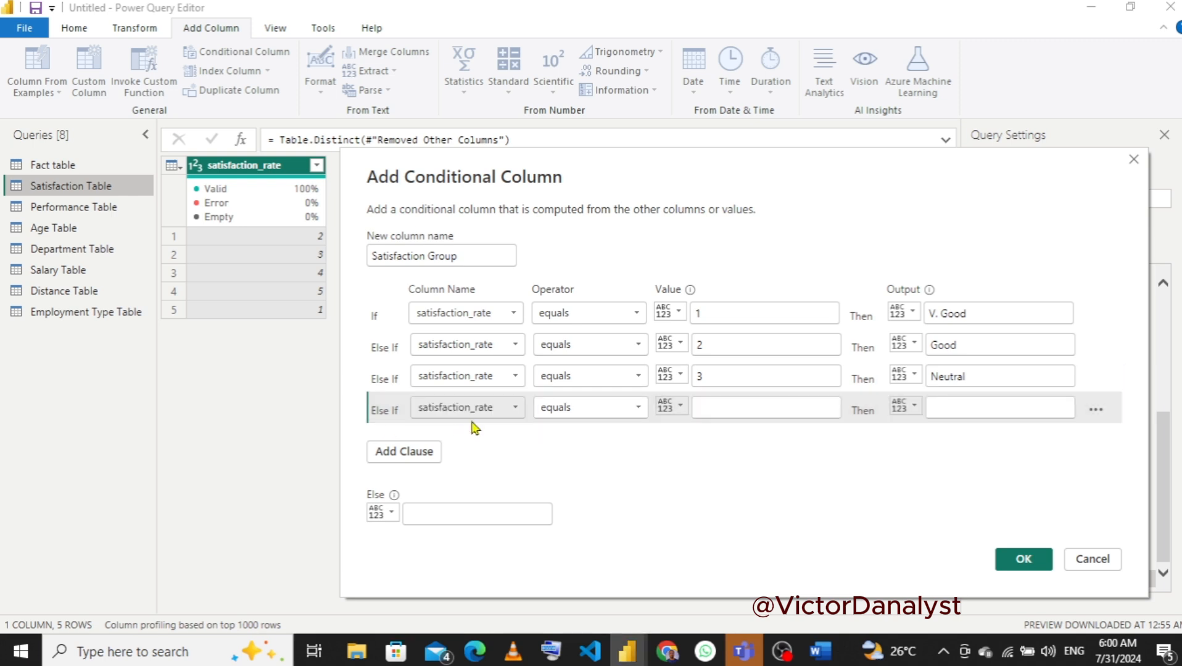
click(713, 409)
text(4)
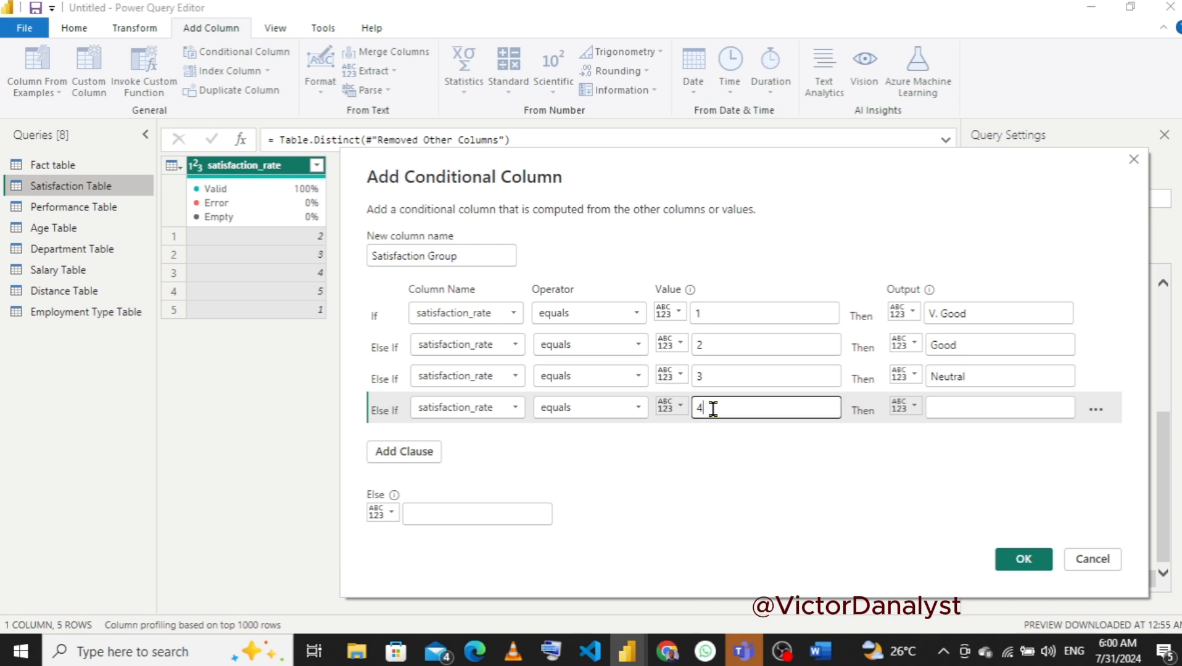
click(991, 414)
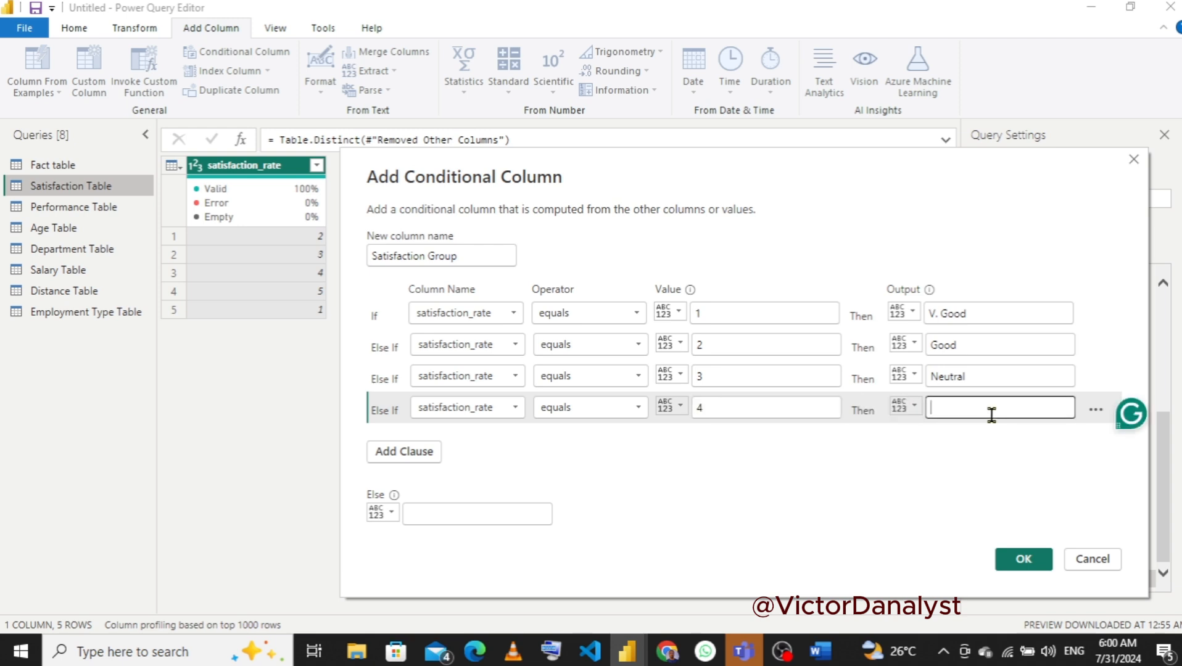
- Change the output for satisfaction_rate 1 to V. Bad
click(985, 321)
key(BackSpace)
key(BackSpace)
key(BackSpace)
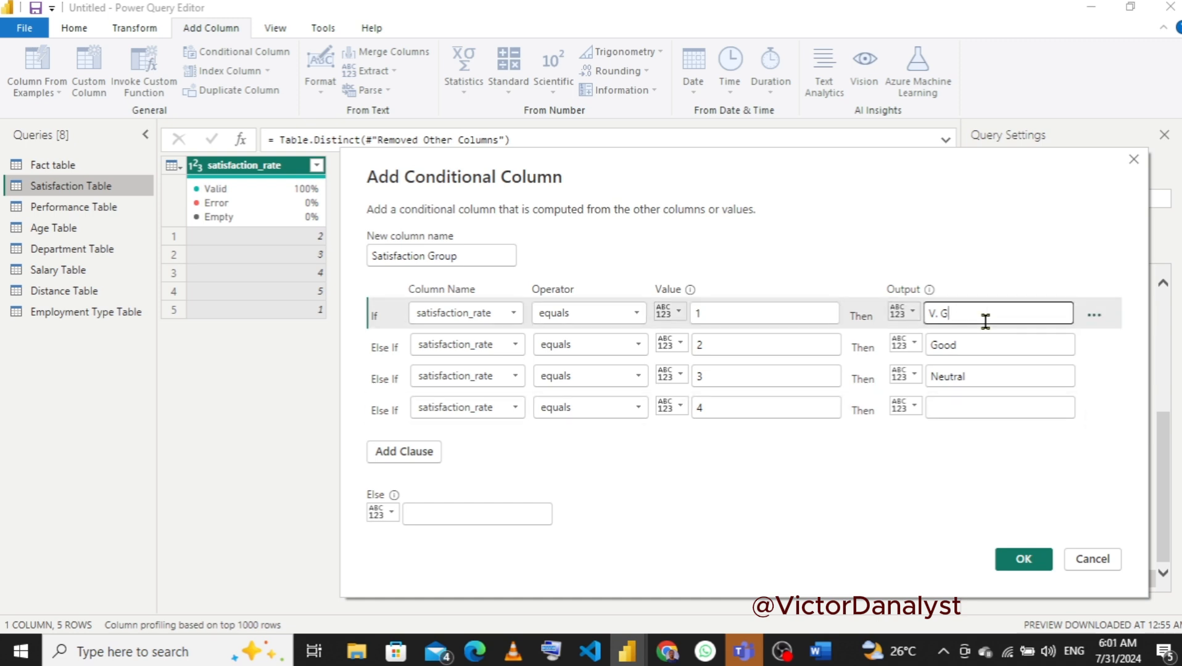
text(Bad)
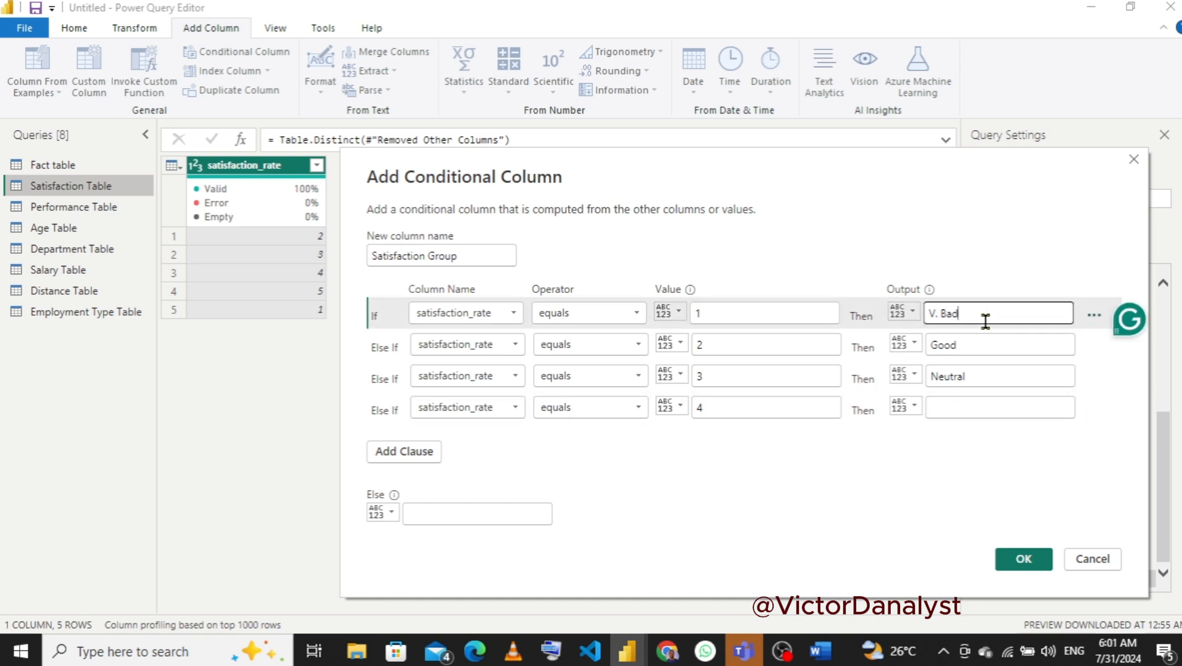
- Change the output for satisfaction_rate 2 to Bad and set the output for satisfaction_rate 4 to Good
click(967, 343)
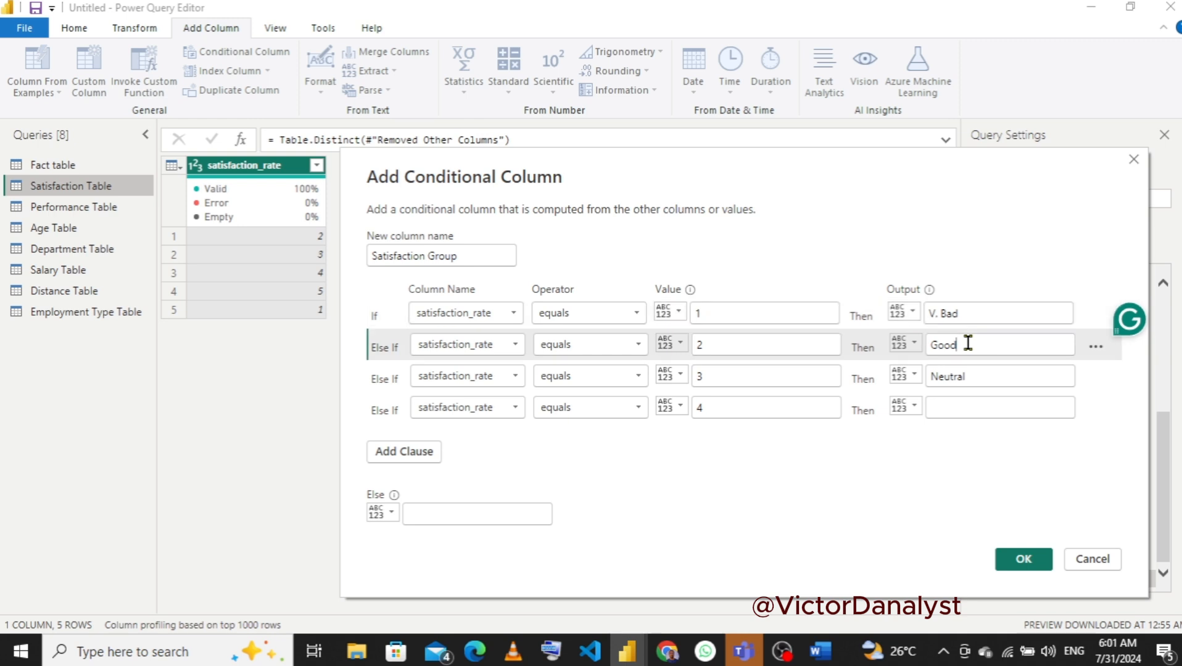
key(BackSpace)
key(BackSpace)
key(BackSpace)
key(BackSpace)
text(B)
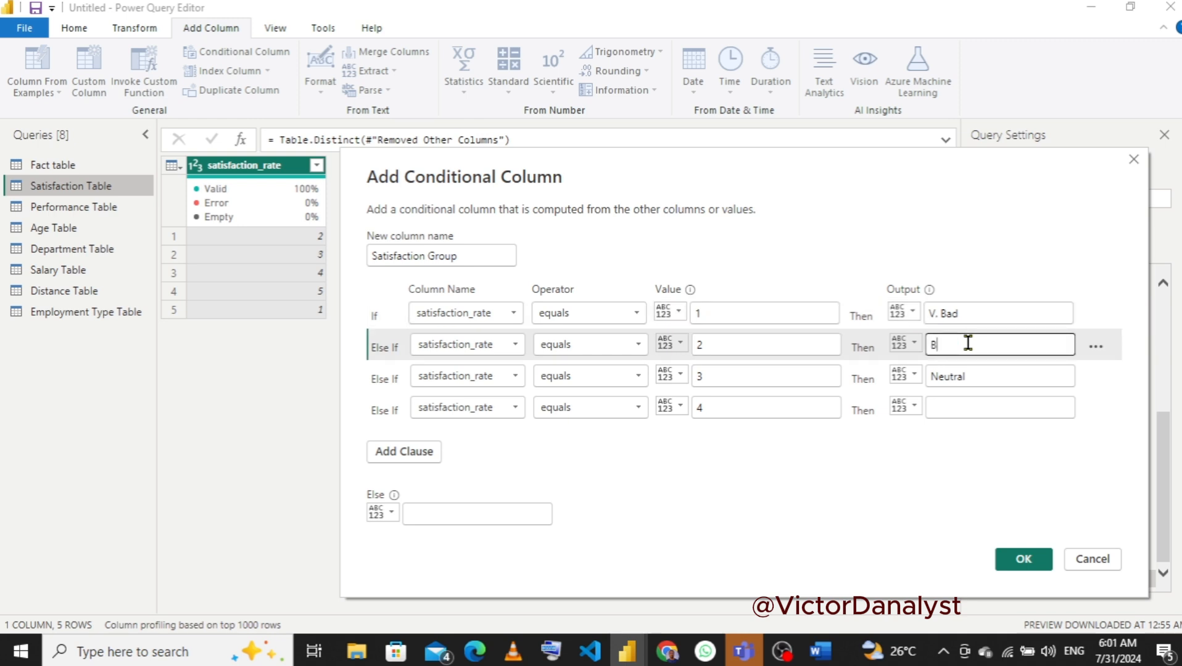
text(ad)
click(963, 405)
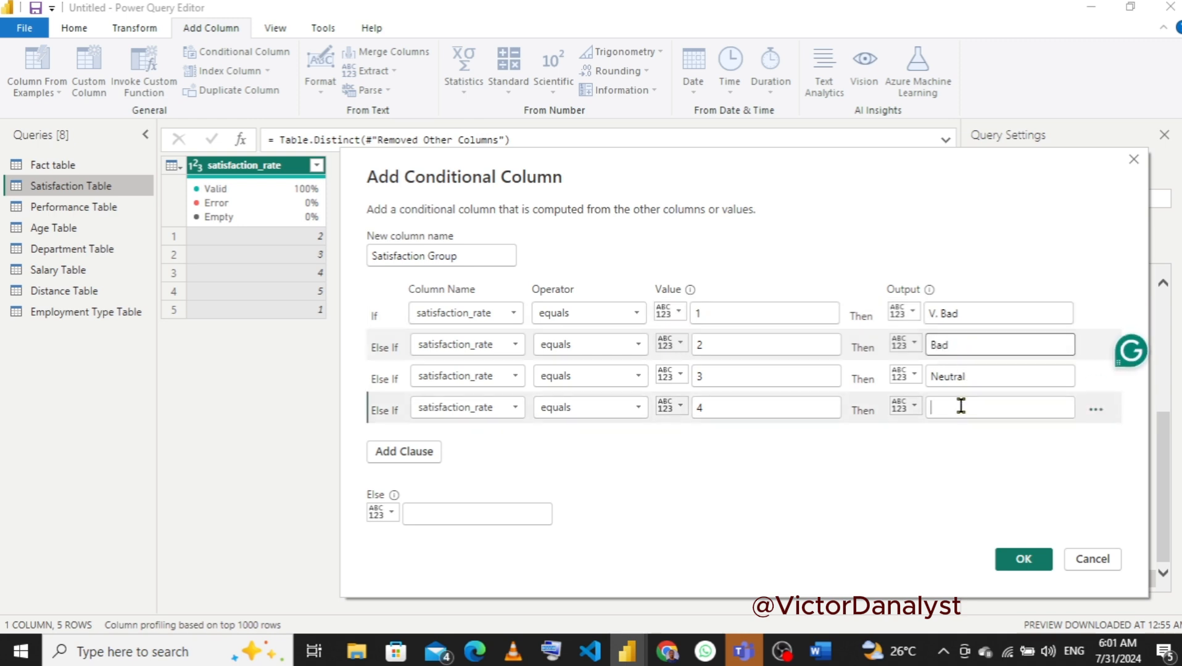
text(Good)
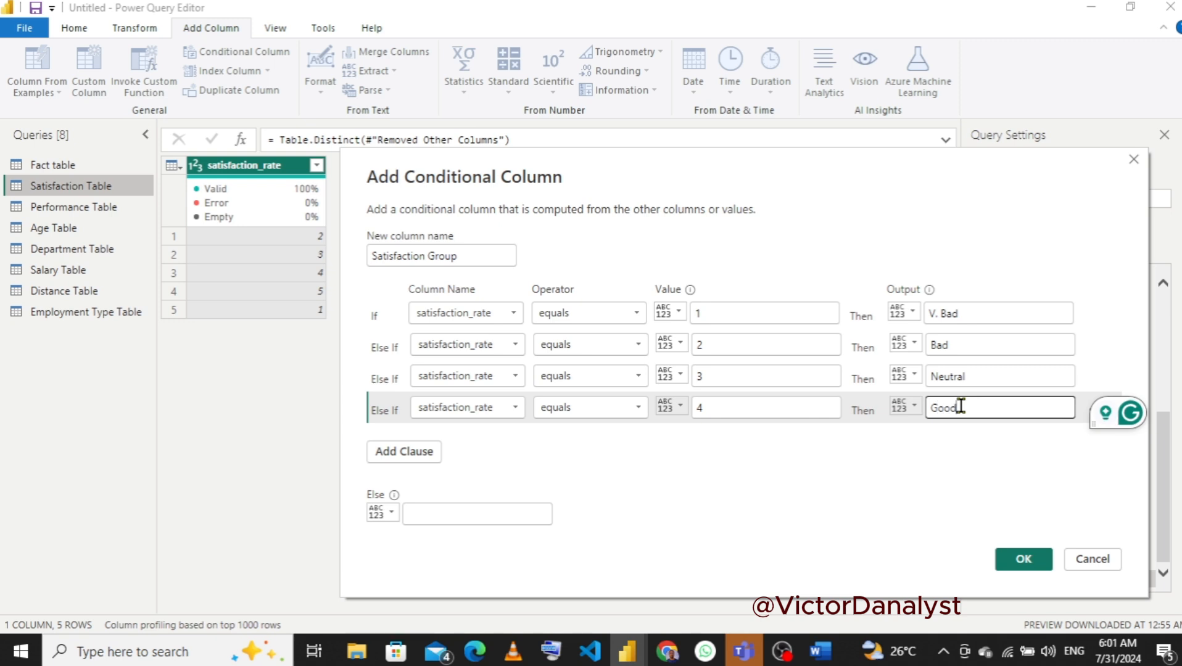
- Finish the Satisfaction Group conditional column with V.Good as the Else output and set its data type to Text
click(447, 513)
text(V)
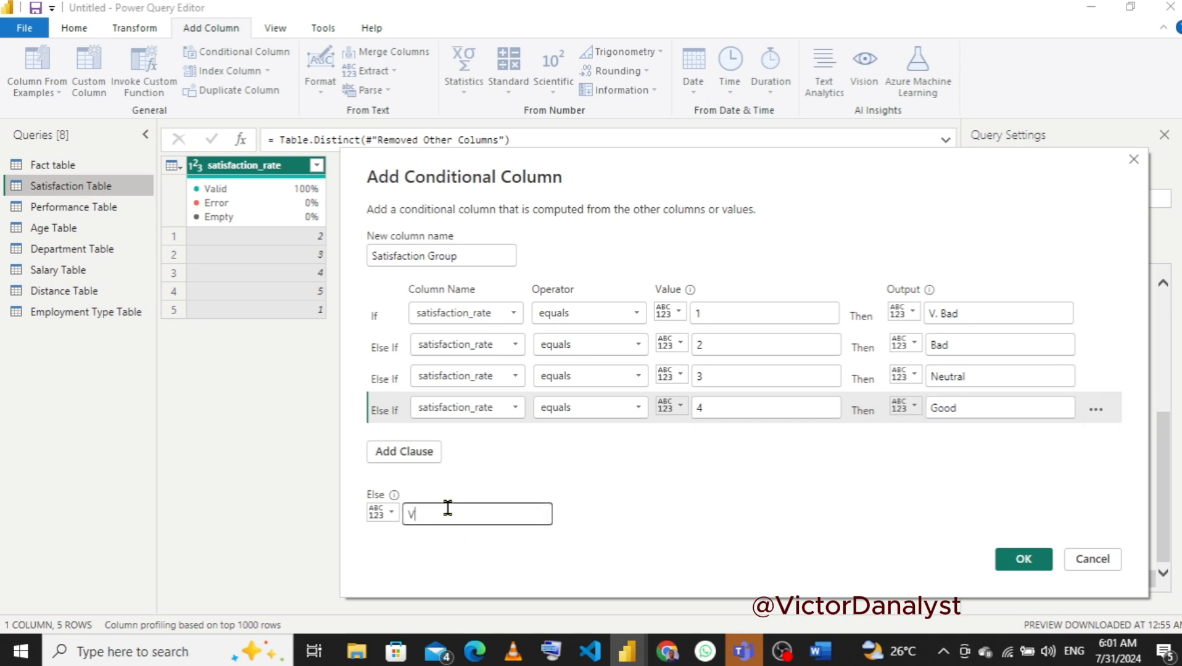
text(.Good)
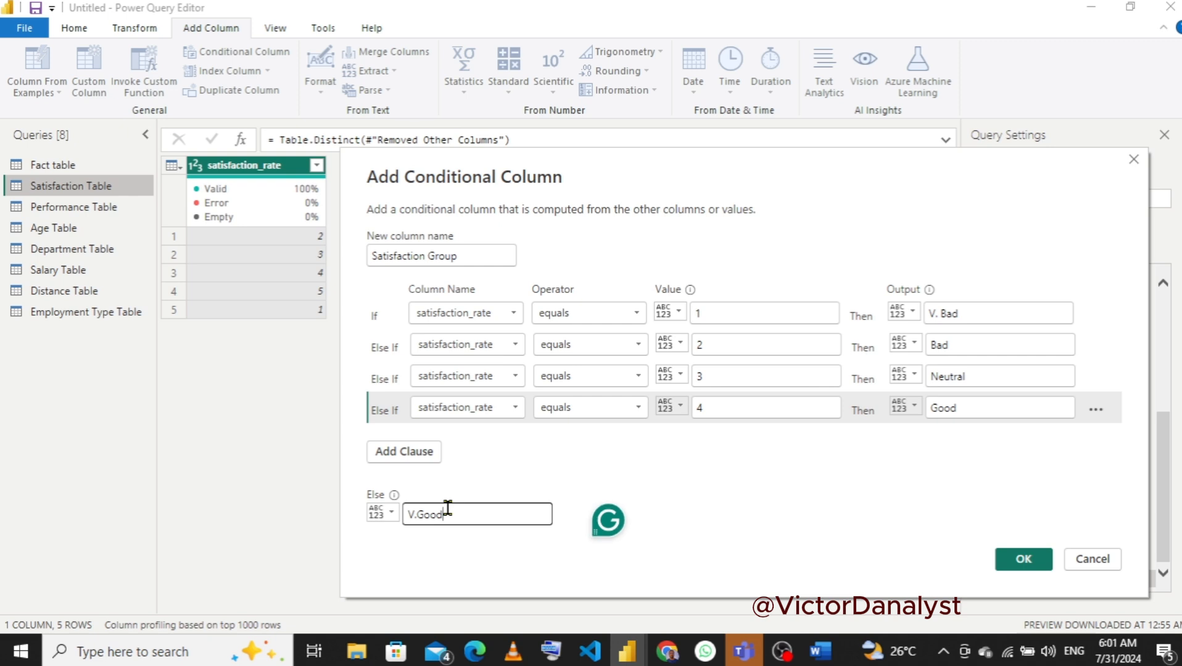
click(1022, 560)
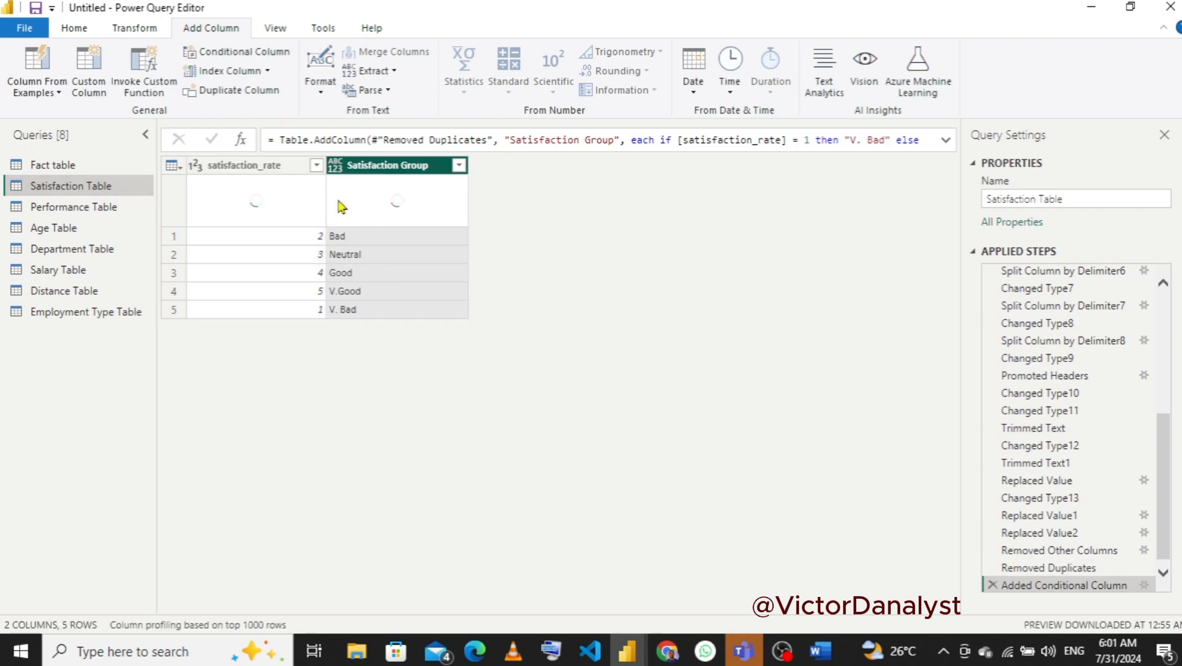
click(336, 168)
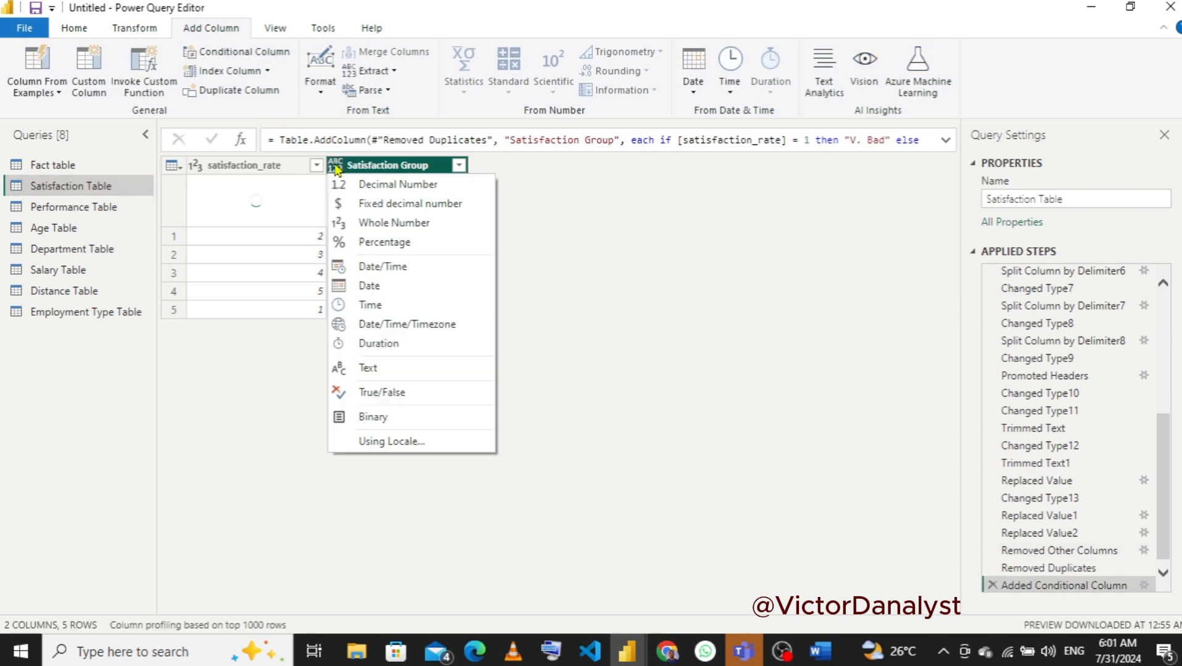
click(368, 372)
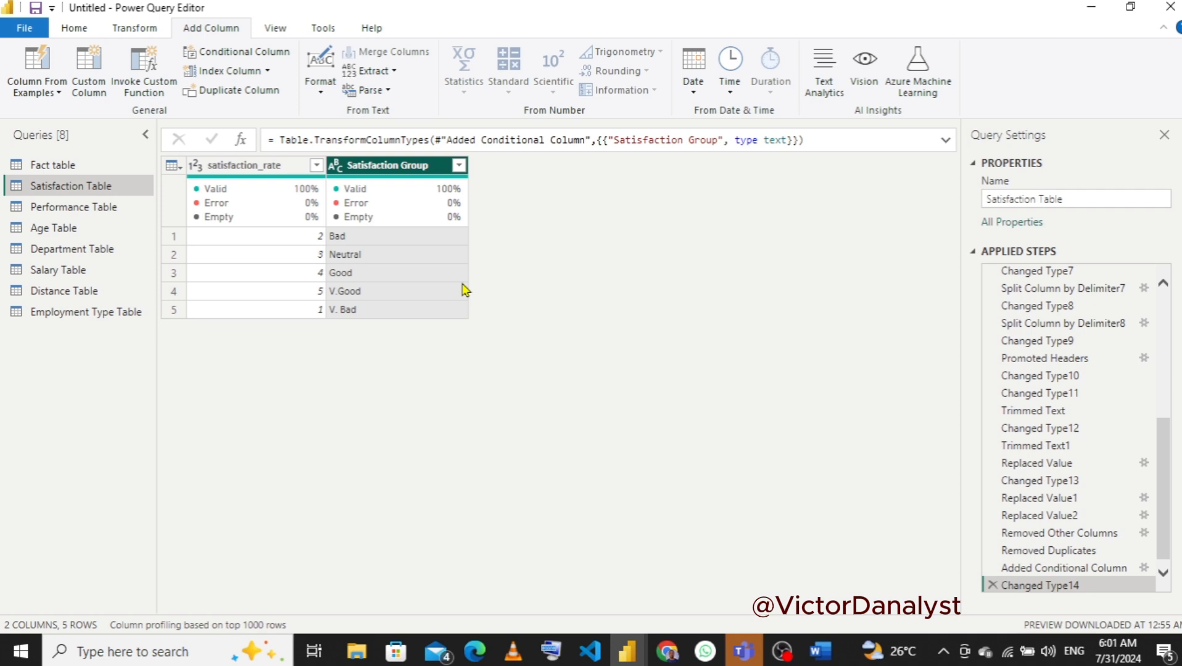
- Delete the Performance Table query
right_click(78, 213)
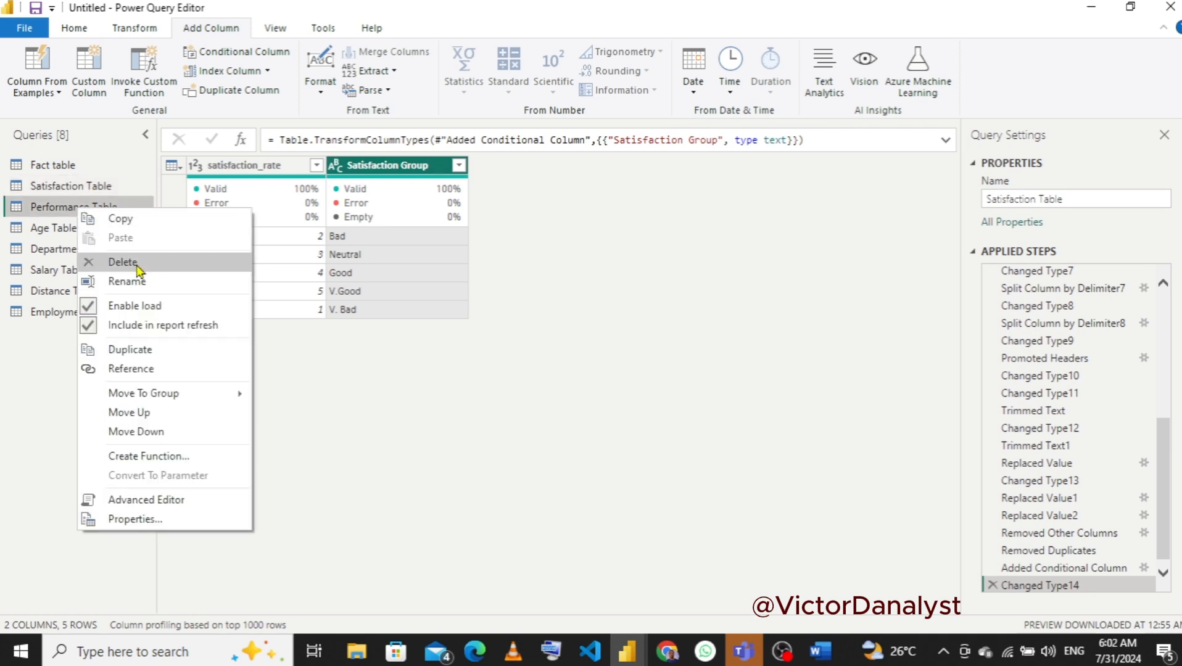
click(137, 264)
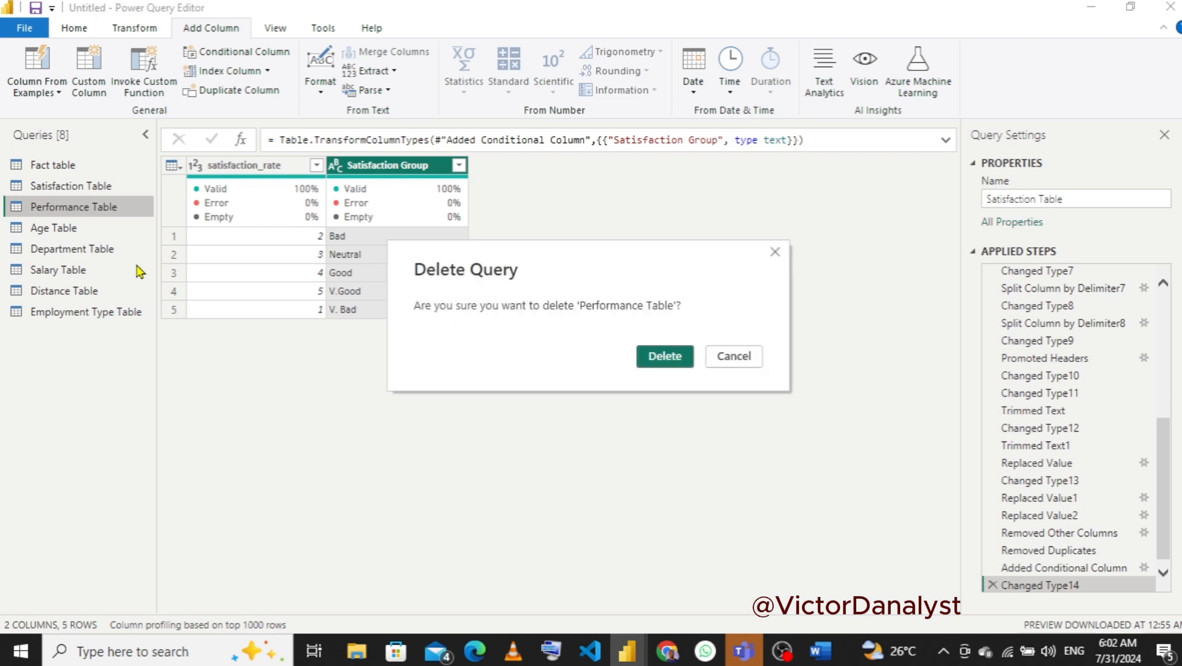
click(651, 356)
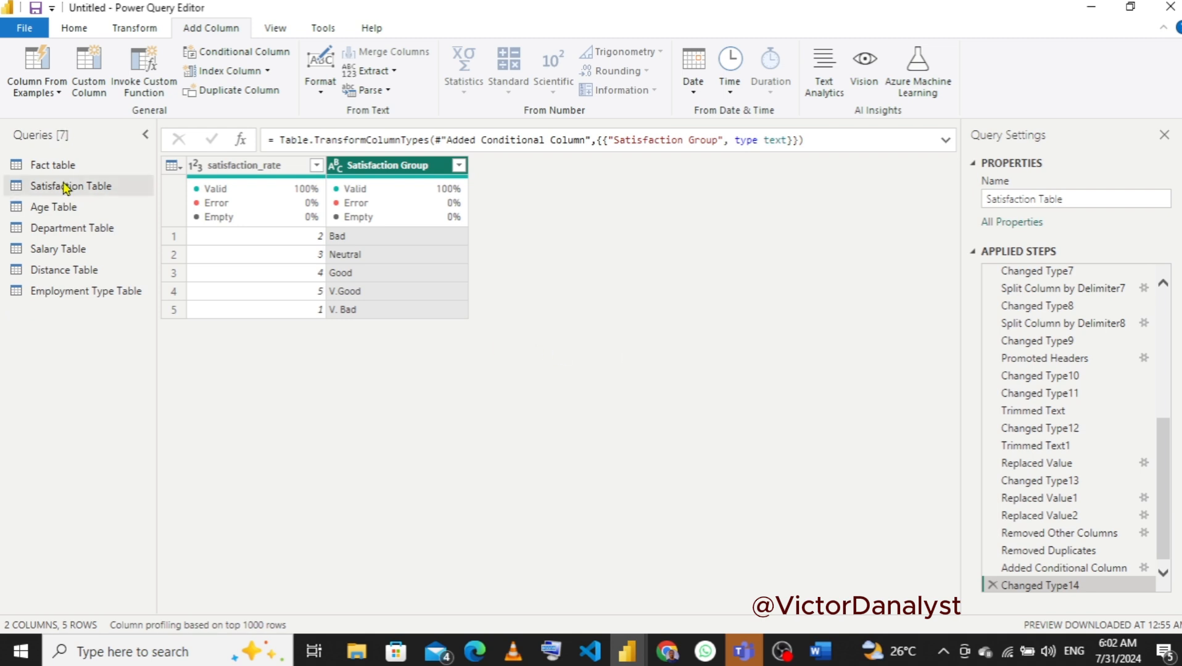
- Remove the performance_rate column from the Fact table
click(77, 167)
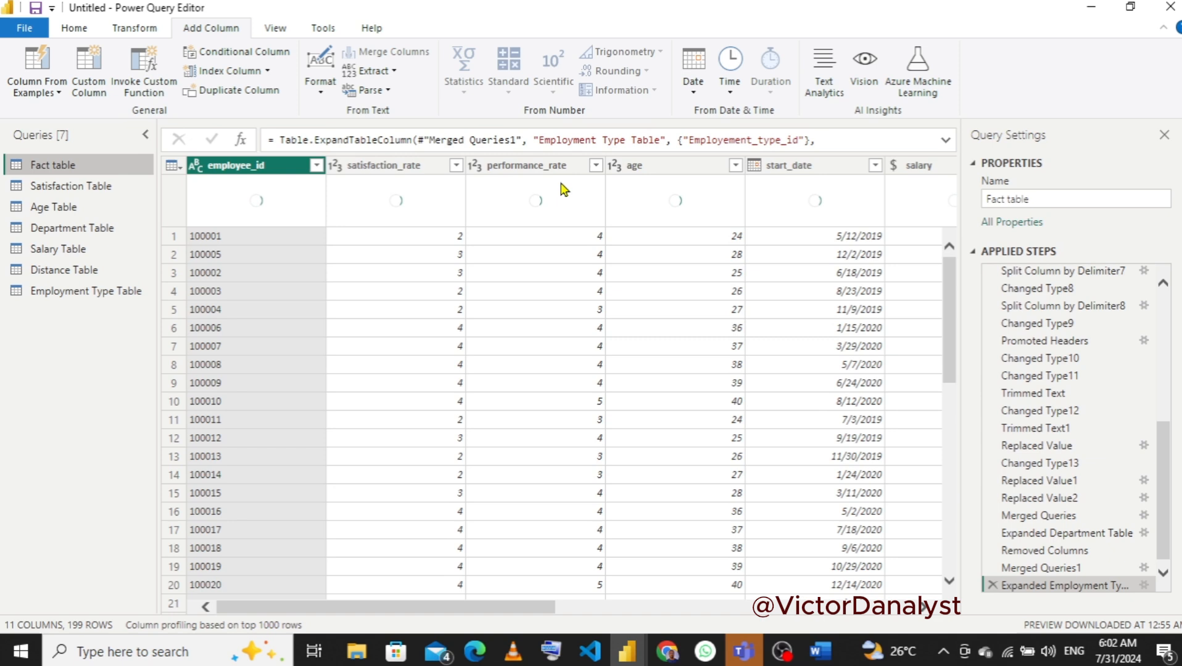
click(551, 183)
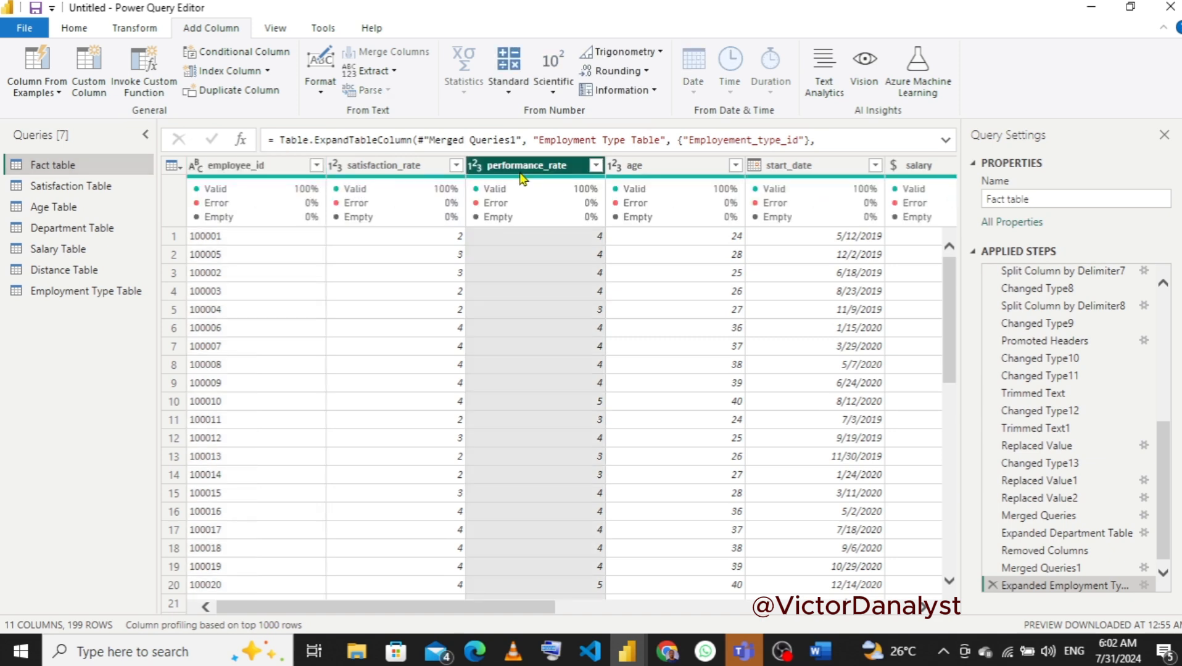
right_click(523, 179)
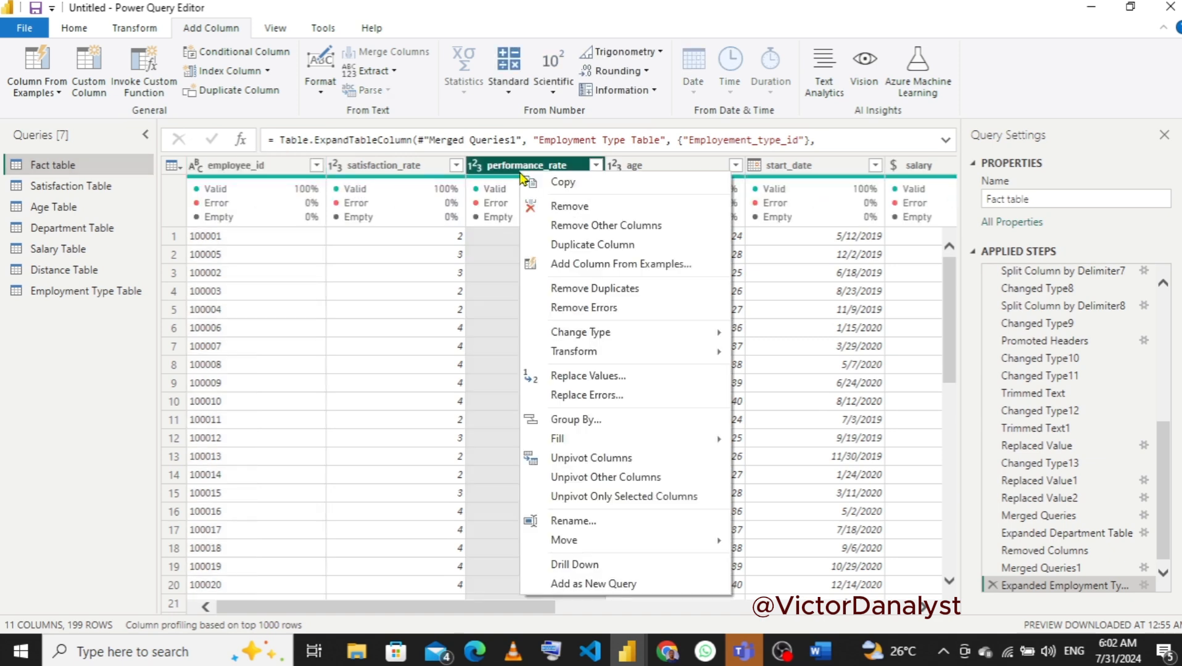
click(567, 212)
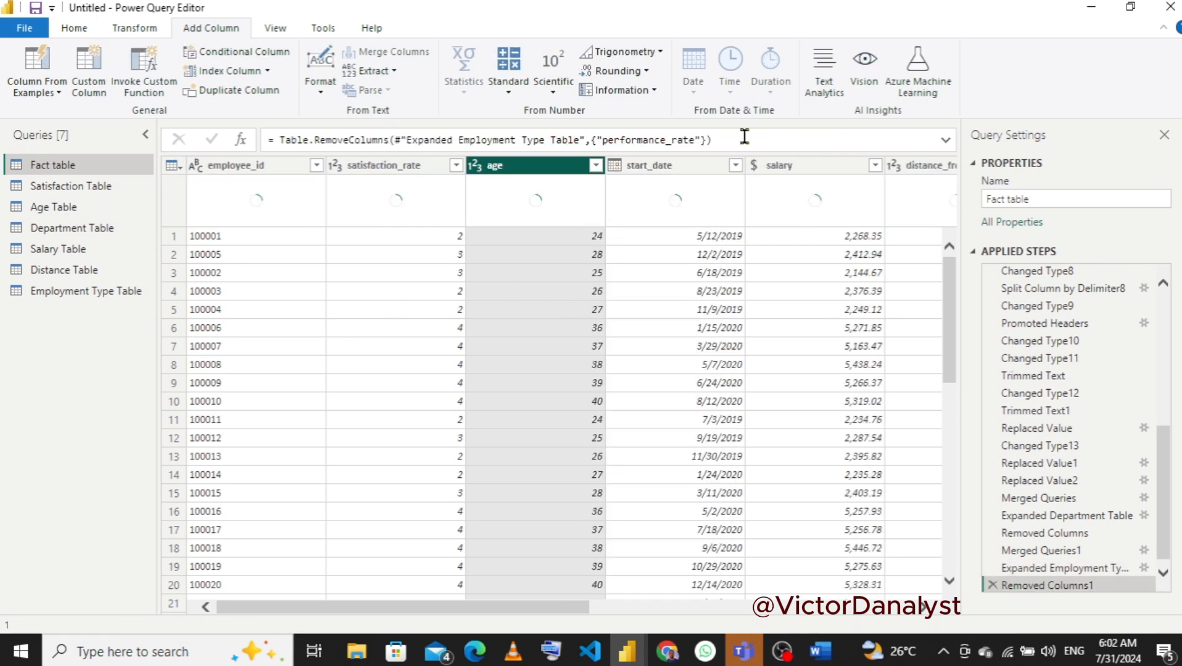
- Start a conditional column in the Age Table and move its dialog clear of the age values
click(62, 210)
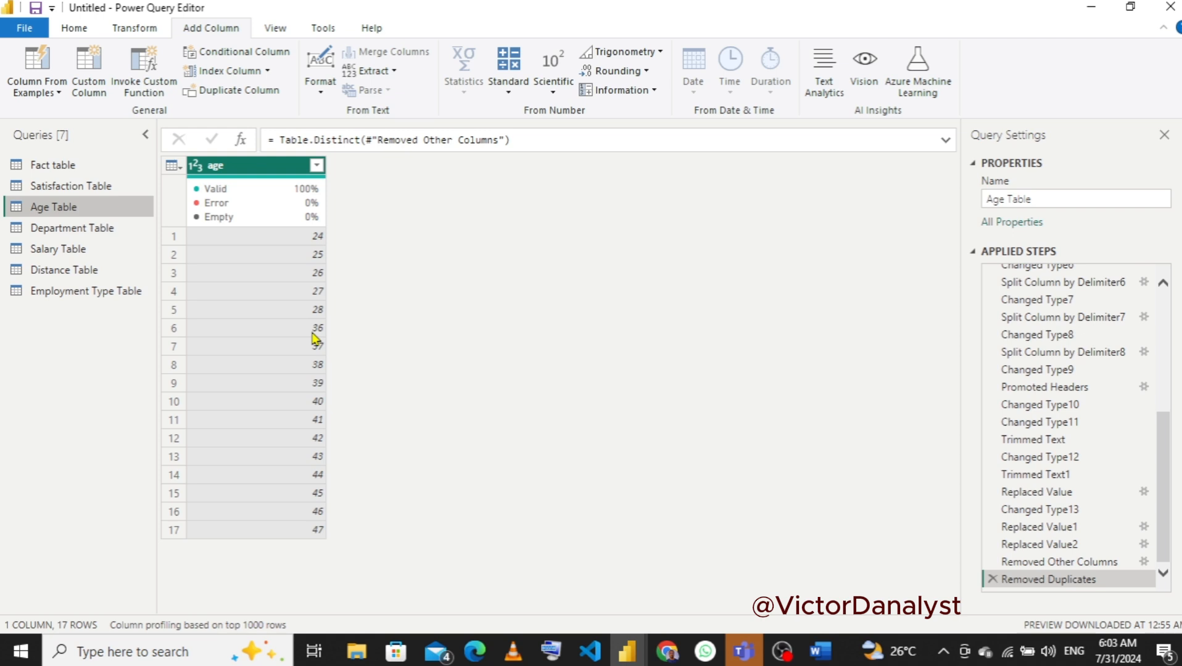
click(261, 56)
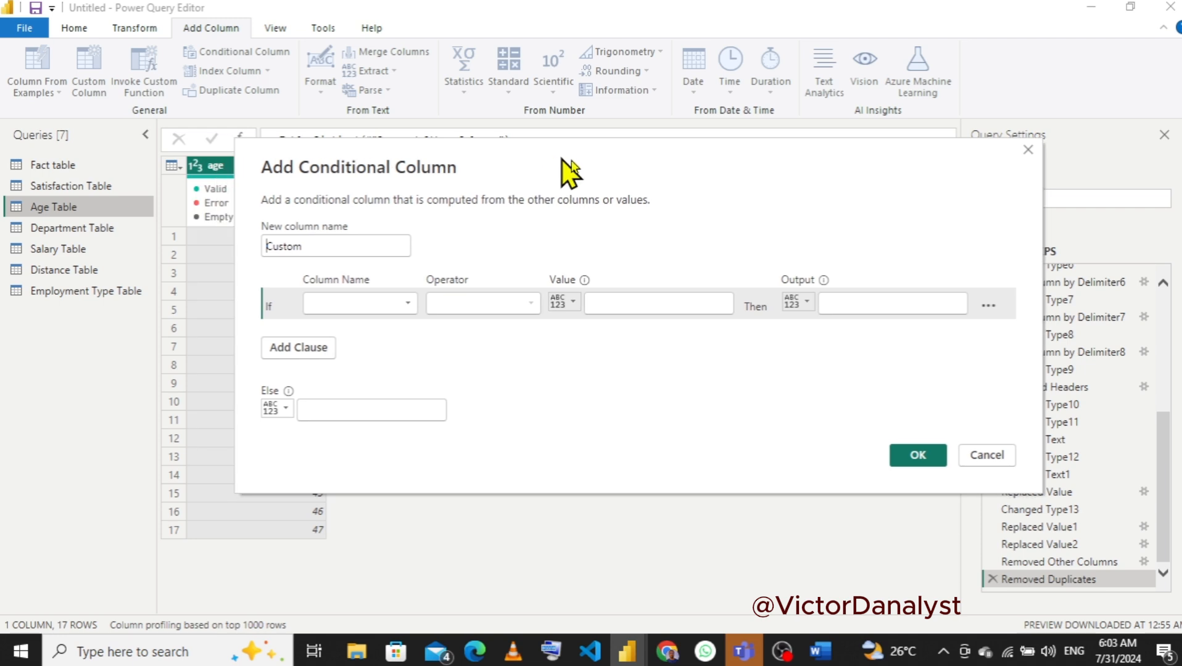
drag(500, 162, 812, 192)
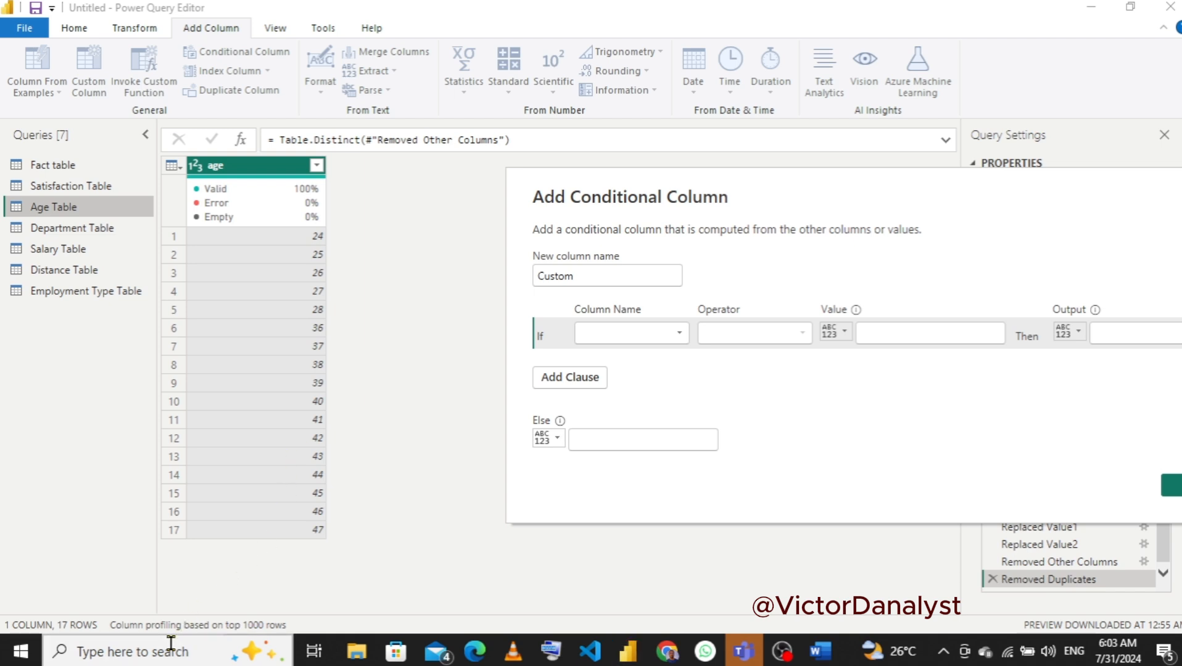
- Open the Windows Calculator in Standard mode, keeping just one calculator window beside the age values
click(132, 653)
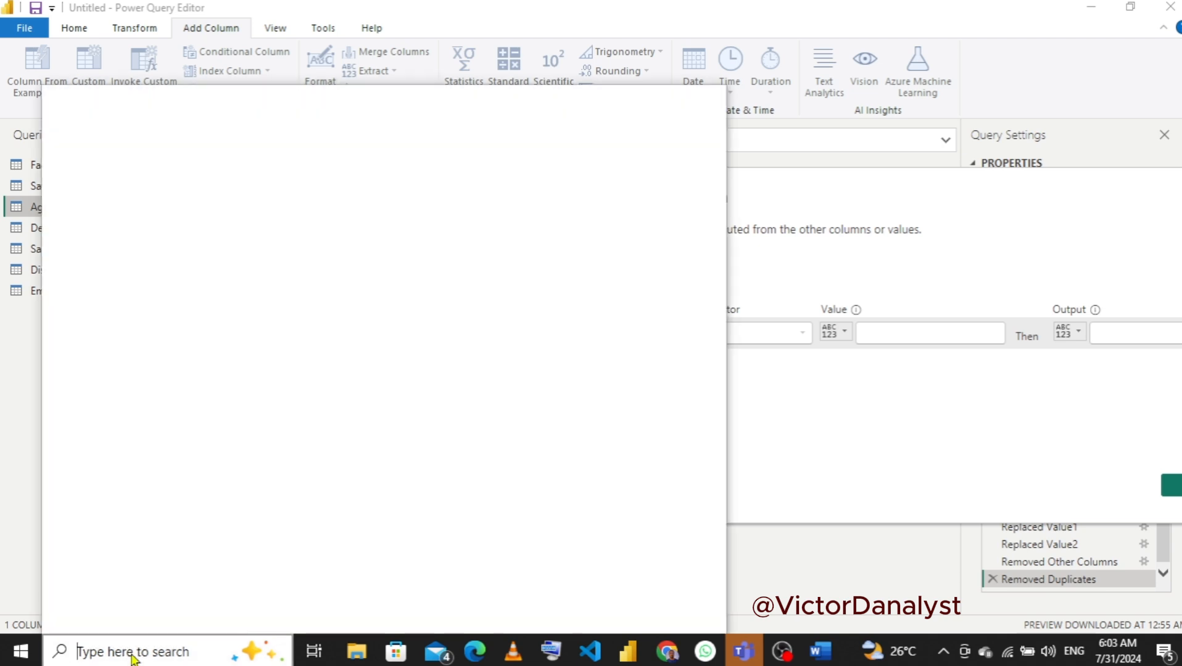
text(cal)
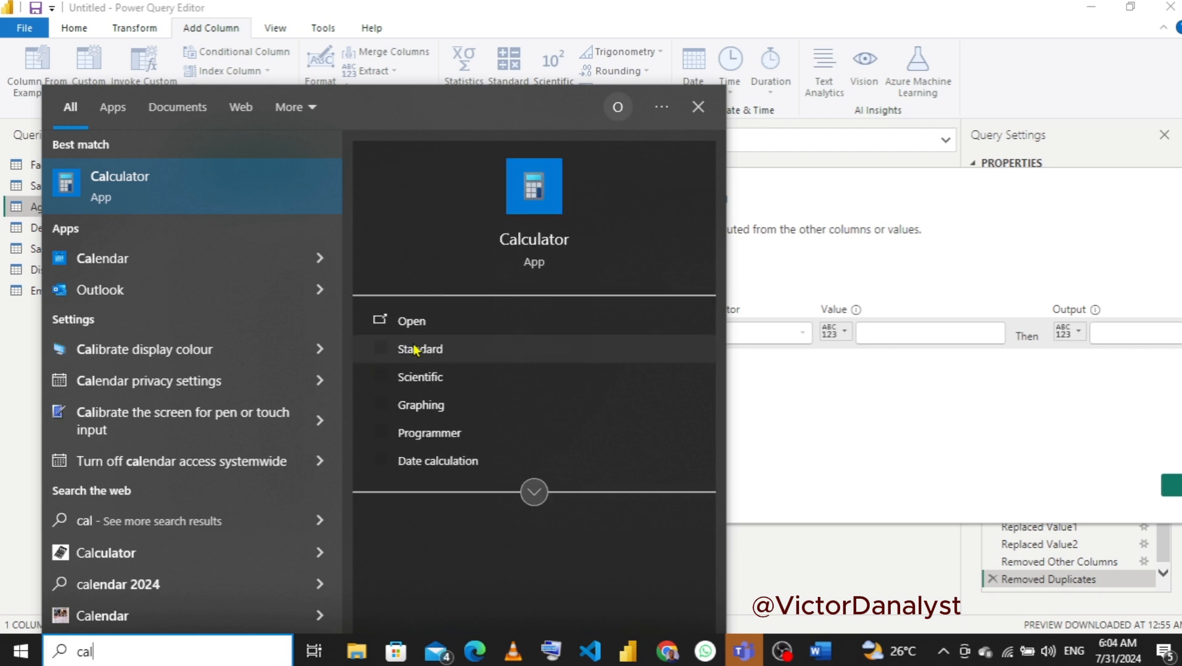
click(424, 322)
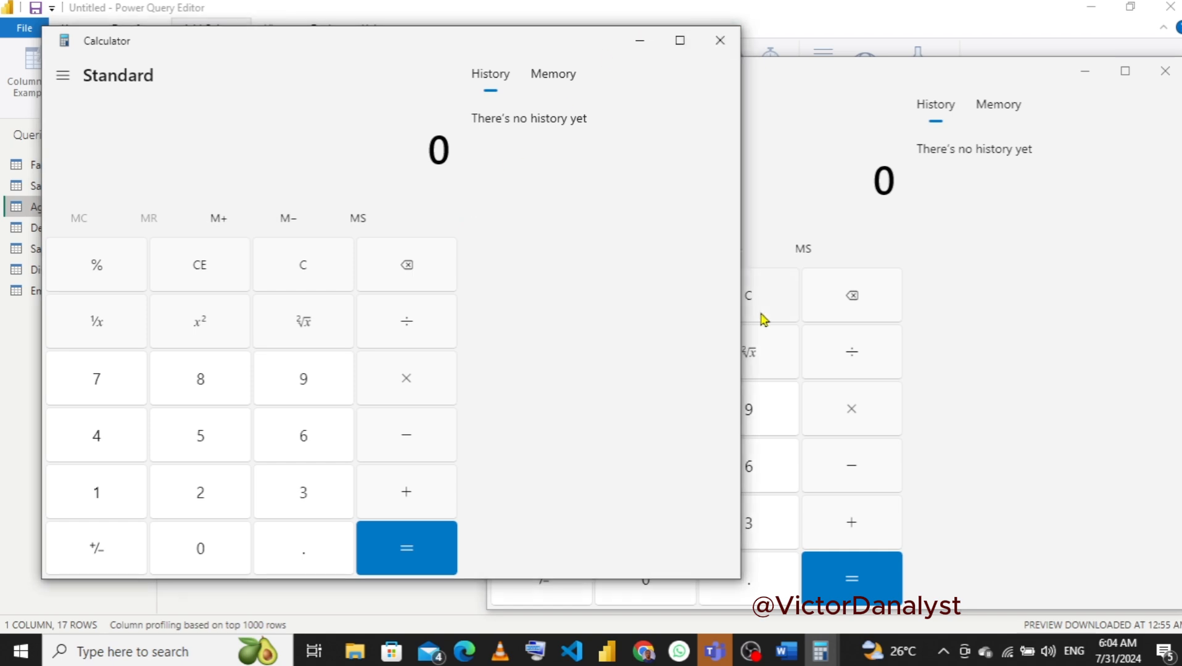
click(720, 43)
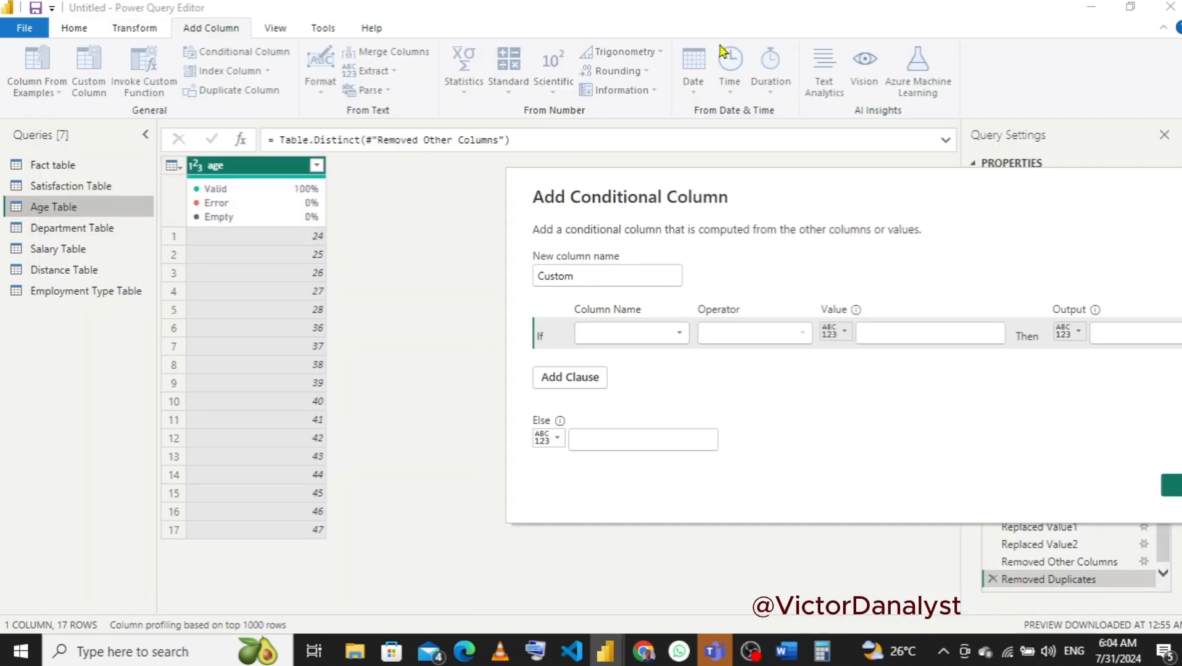
click(820, 653)
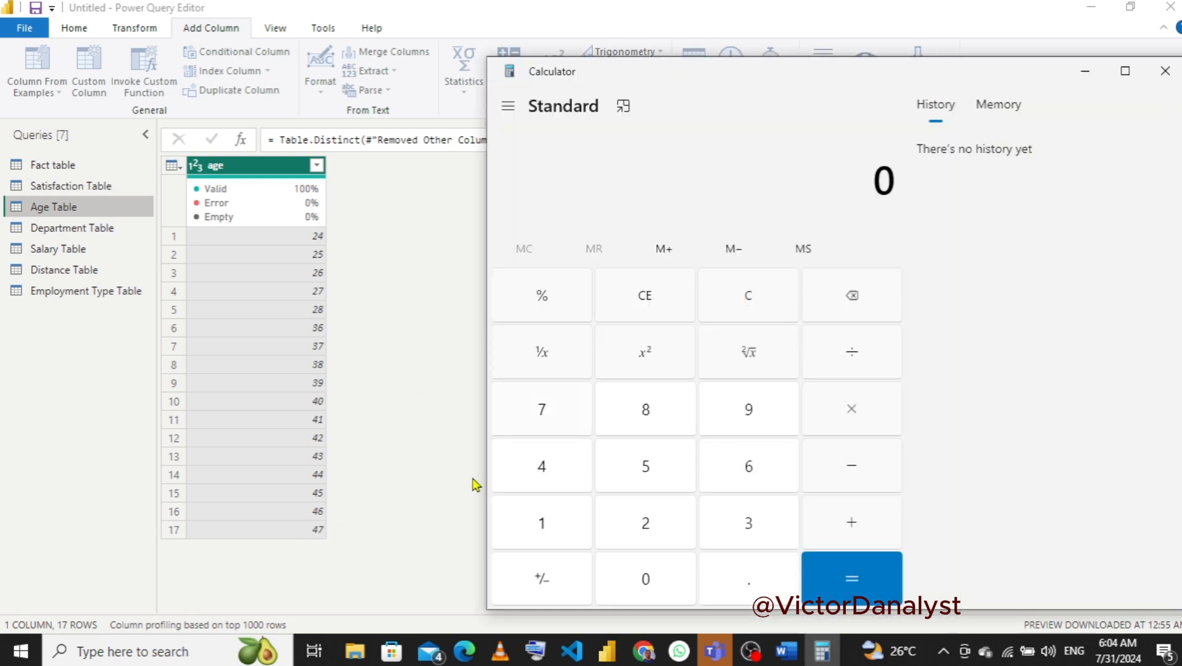
click(556, 481)
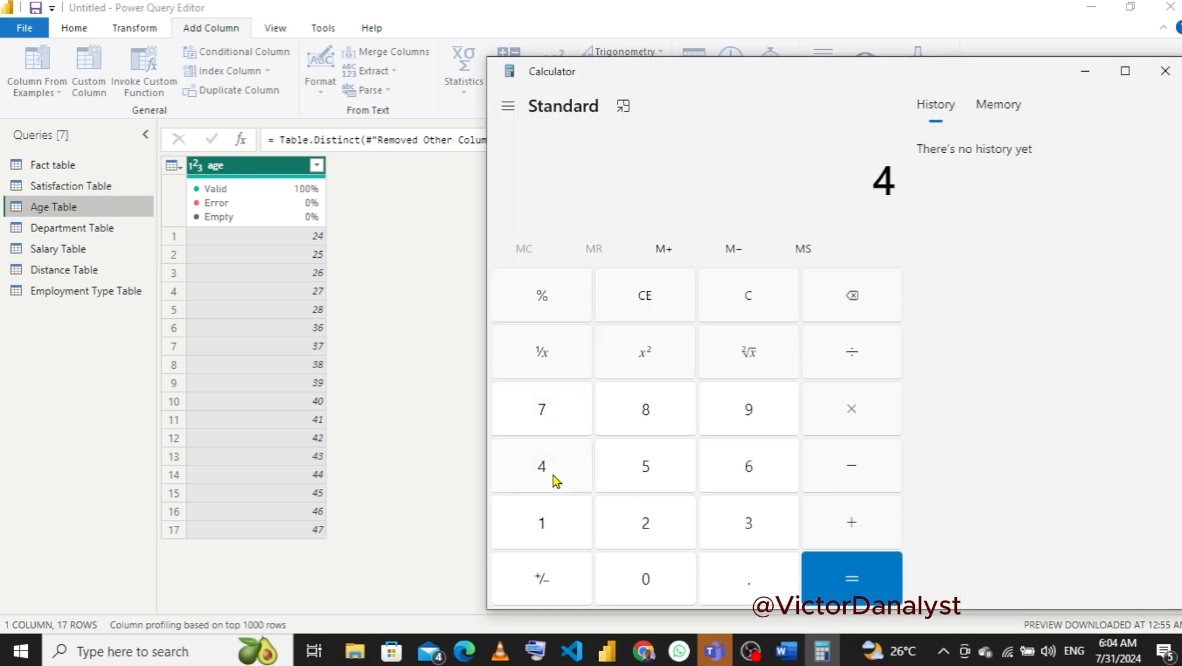
click(551, 425)
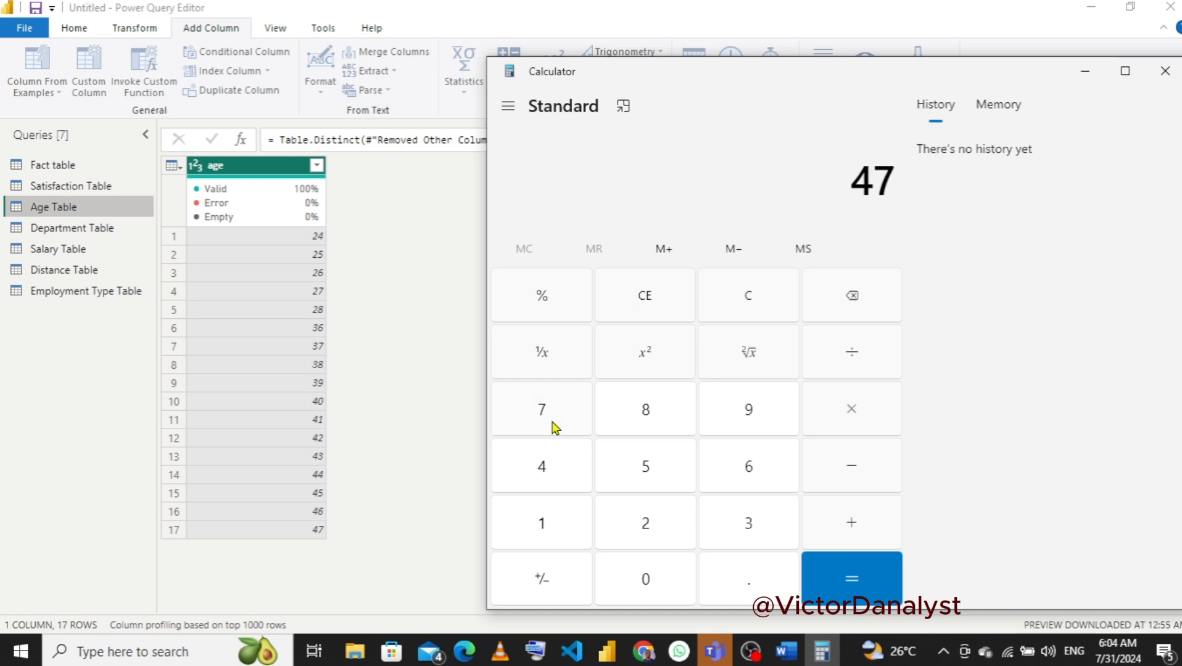
click(839, 486)
click(644, 531)
click(527, 470)
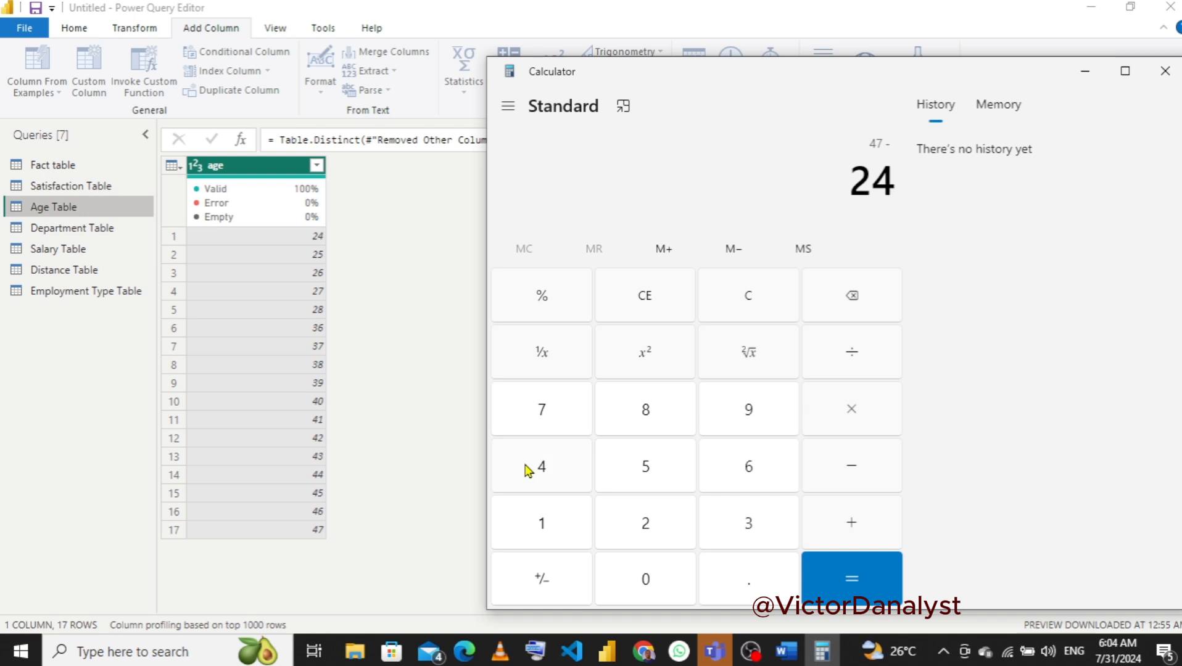
double_click(842, 572)
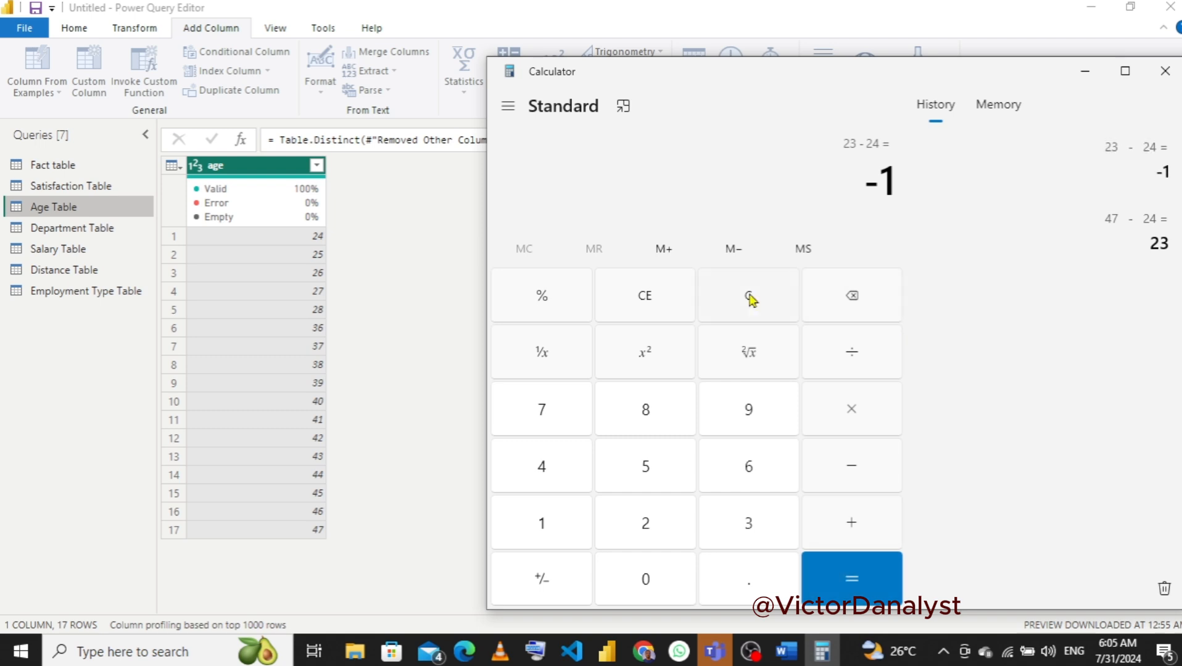
click(642, 305)
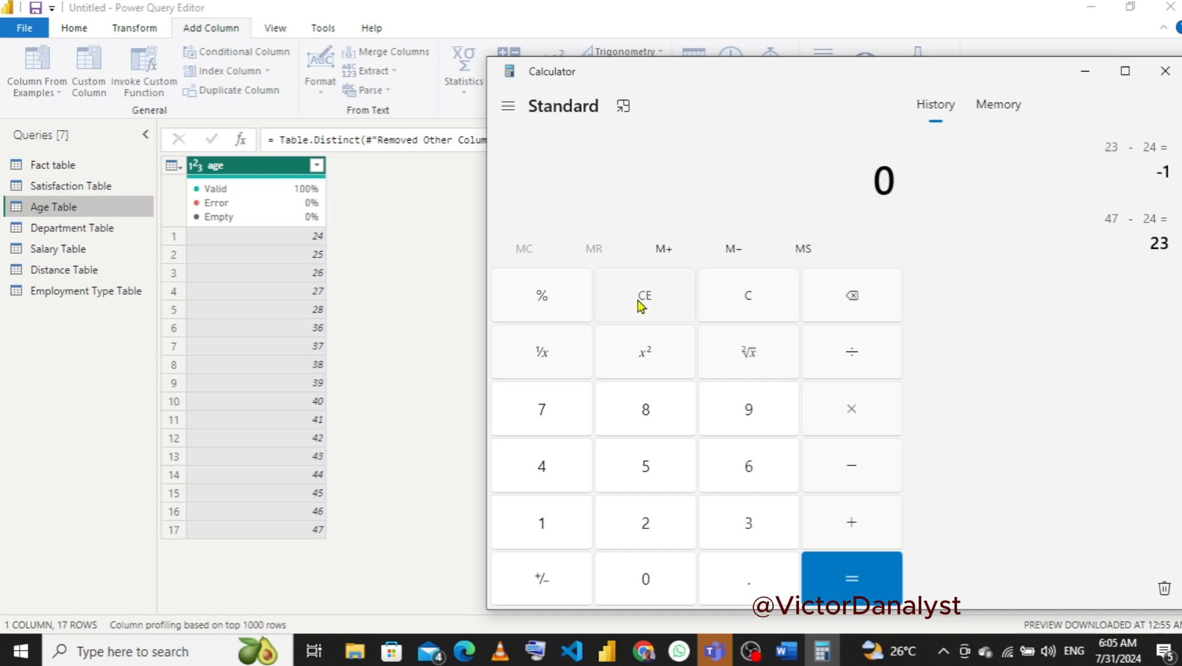
- Calculate the span between the highest and lowest ages as 47 minus 24 in the calculator
click(539, 464)
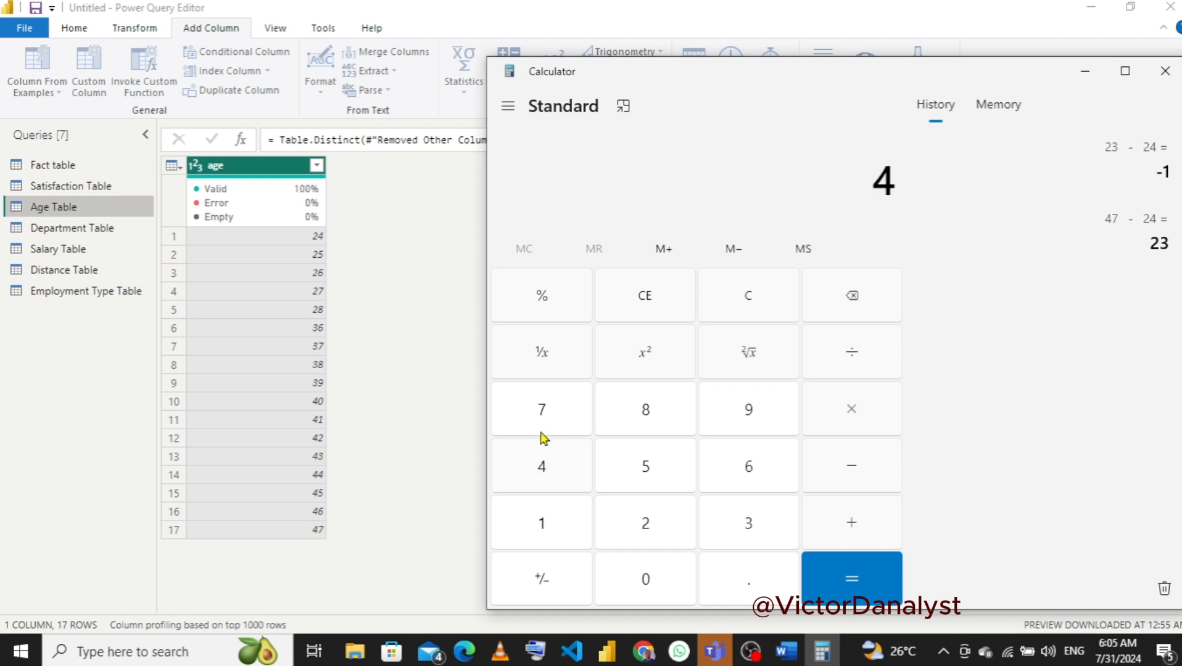
click(547, 426)
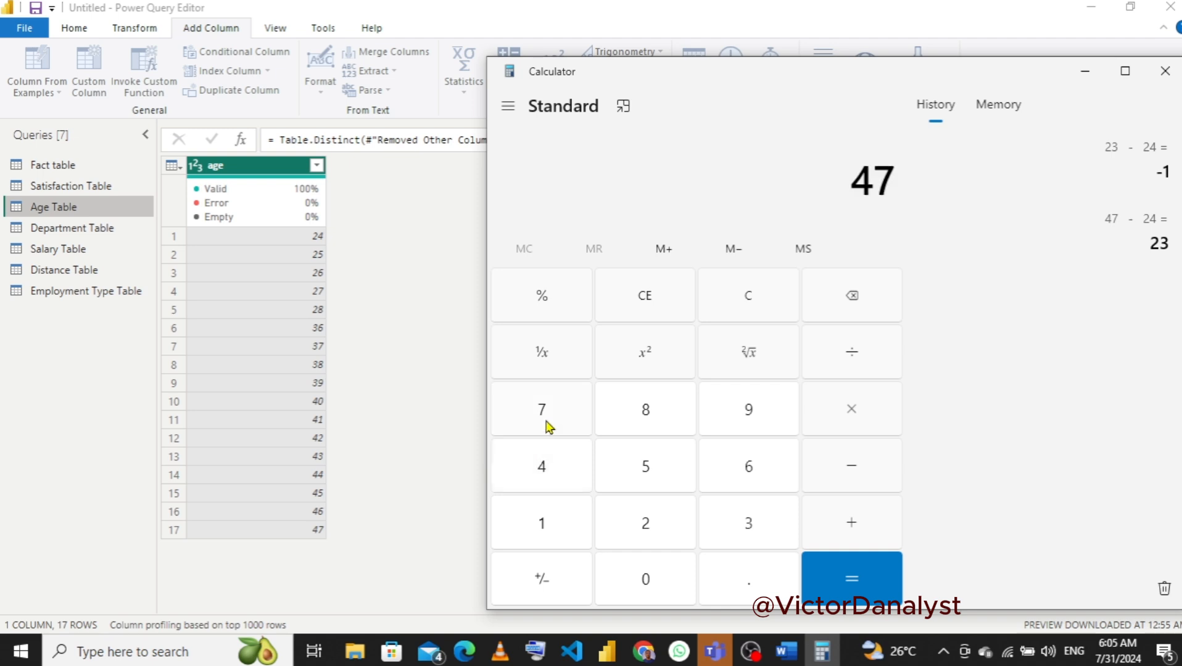
click(850, 474)
click(644, 519)
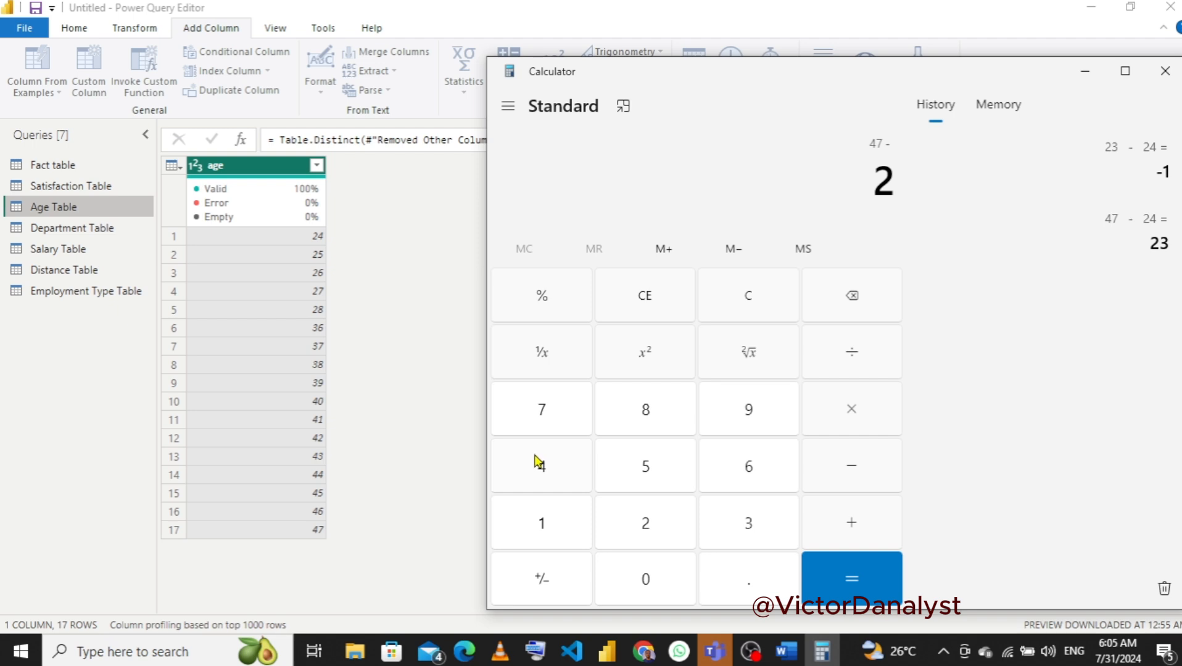
click(537, 461)
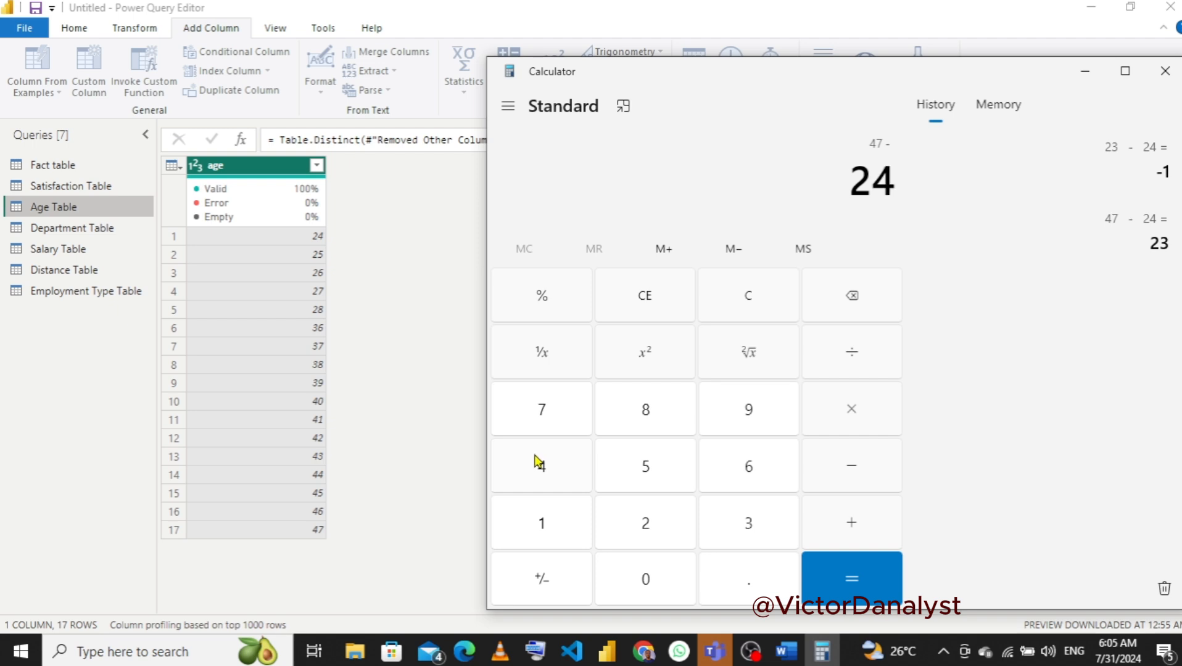
click(836, 573)
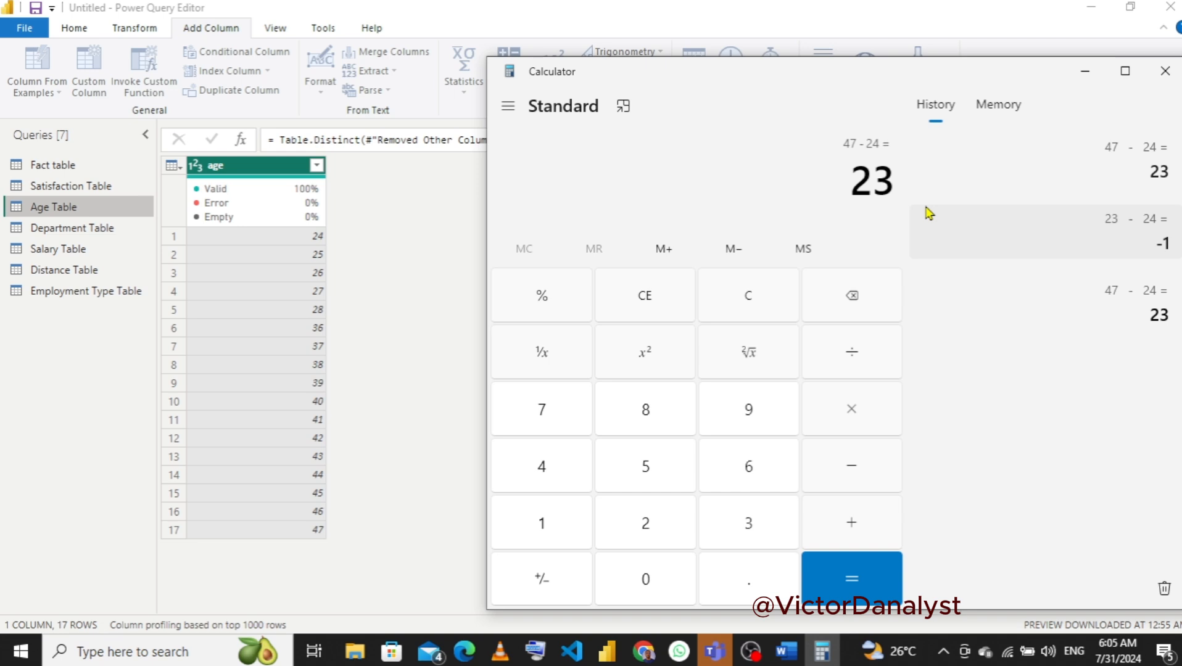
- Divide the calculated age span by 6 and minimize the calculator to return to the conditional column dialog
click(865, 355)
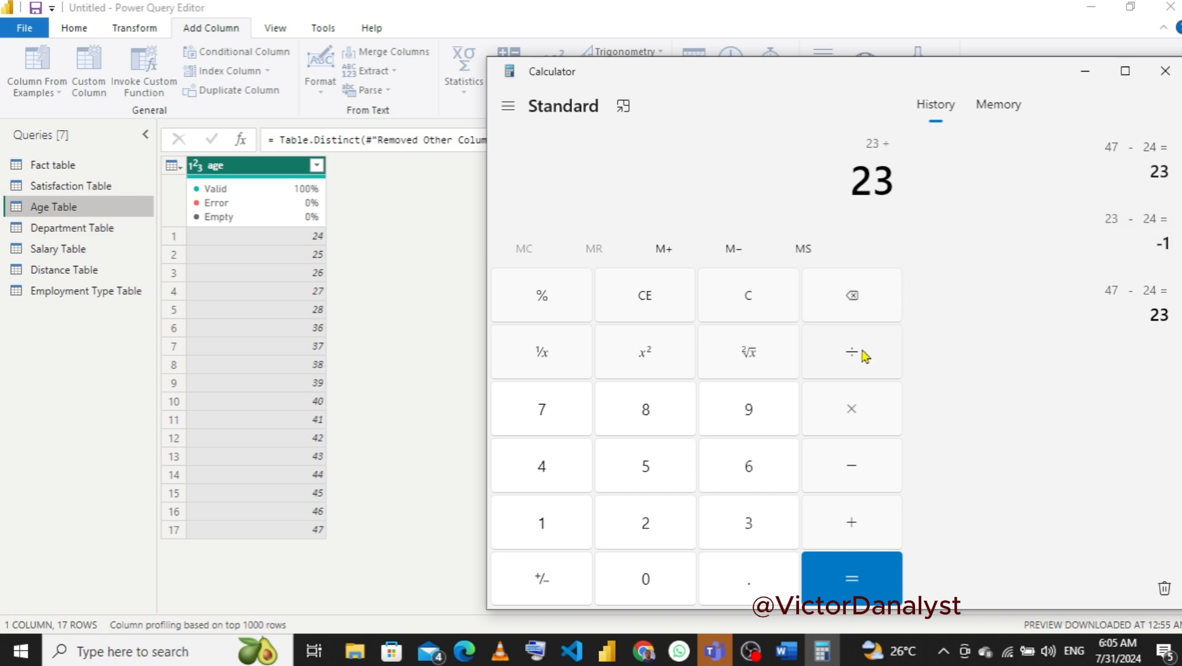
click(746, 471)
click(851, 593)
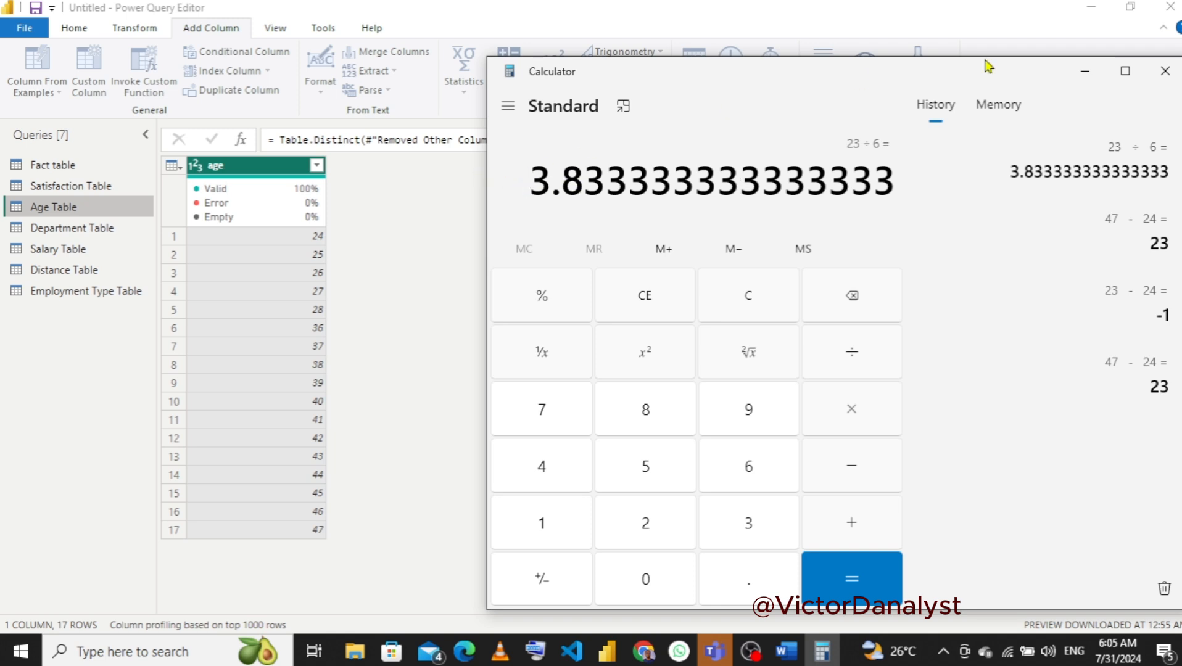
click(1083, 76)
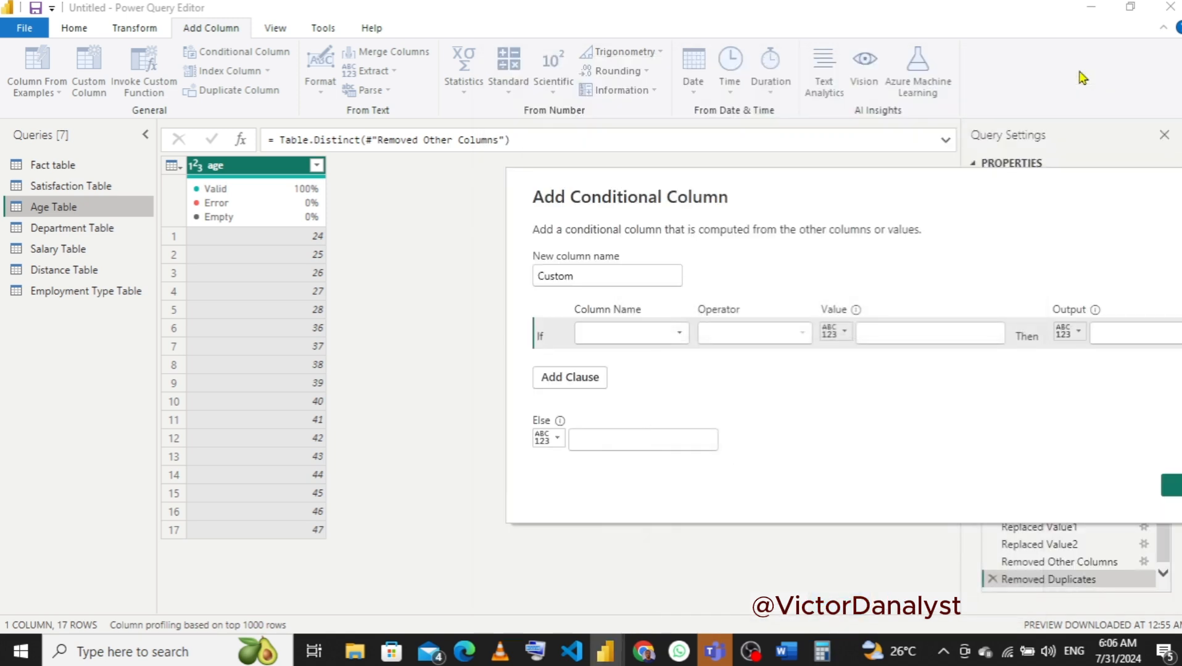
- Name the new conditional column Age Group
click(589, 276)
key(BackSpace)
key(BackSpace)
key(BackSpace)
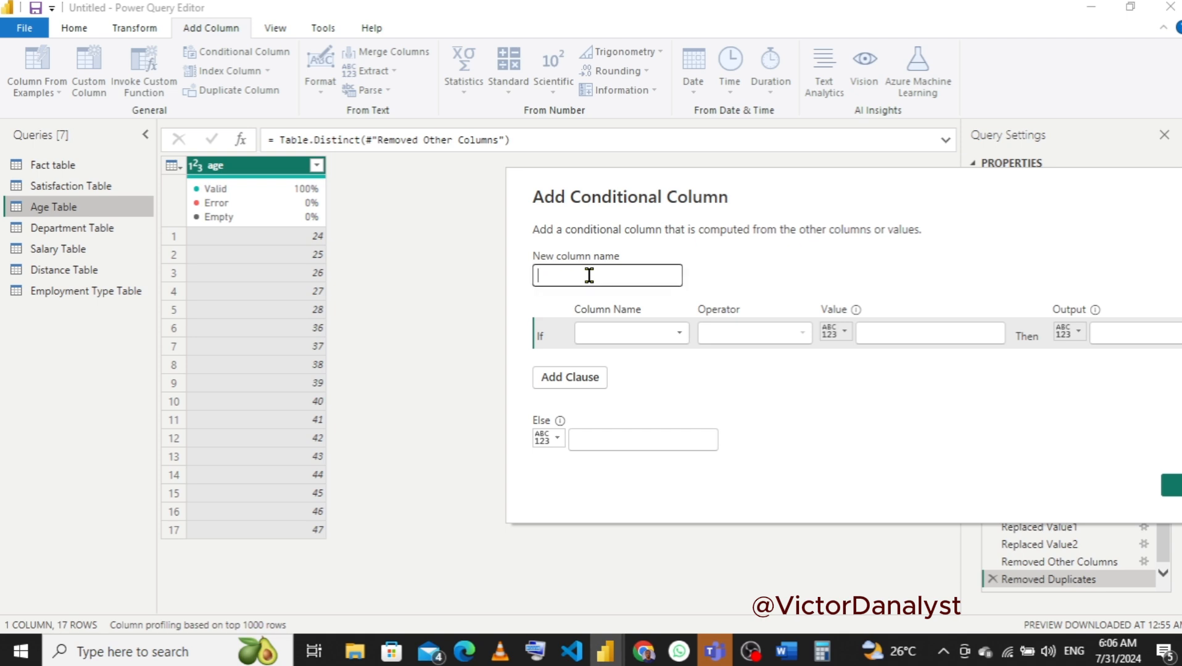
text(Age Group)
- Define the first clause so that age is less than or equal to 27 outputs 24-27
click(615, 350)
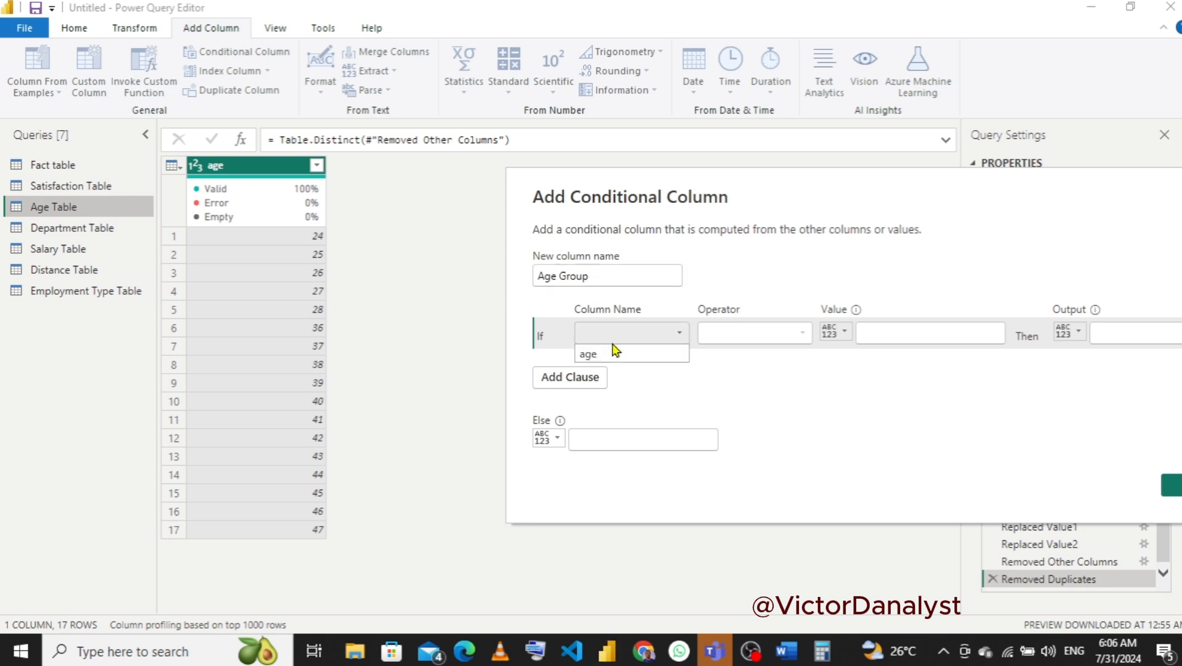
click(602, 353)
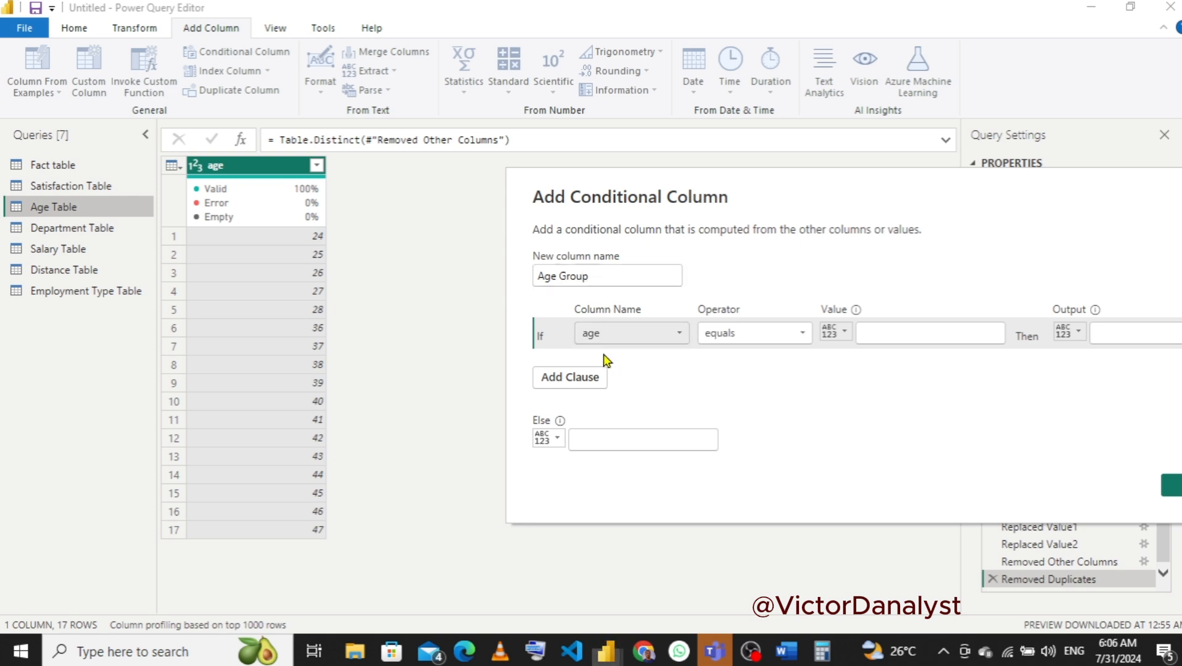
click(718, 335)
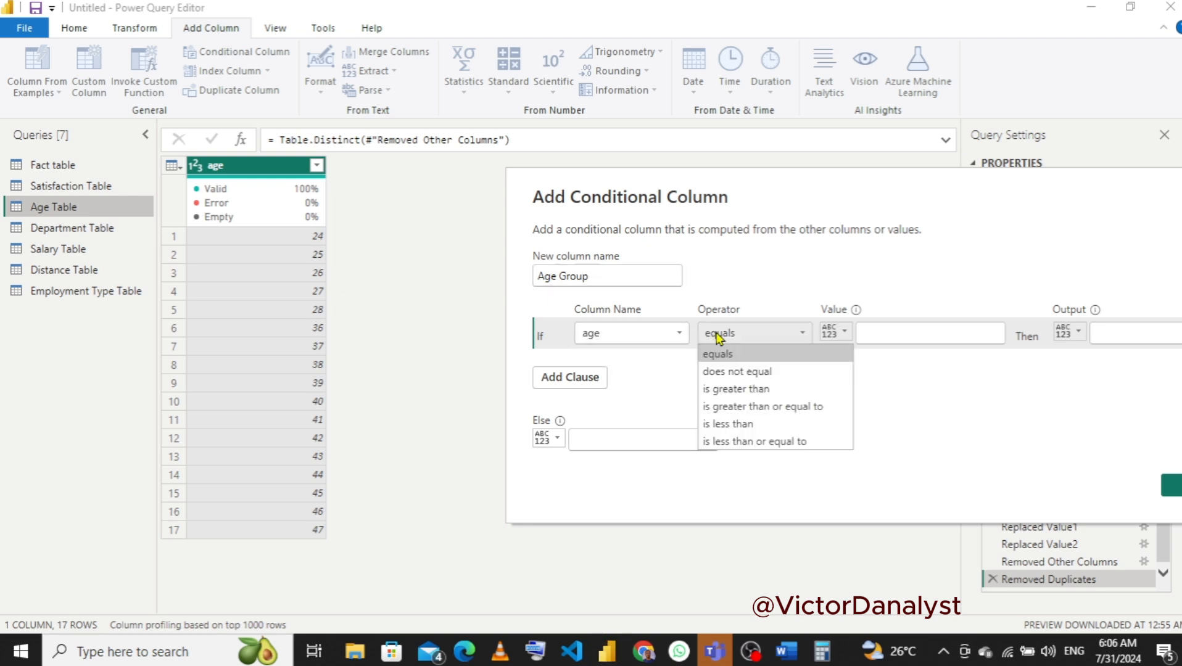
click(733, 453)
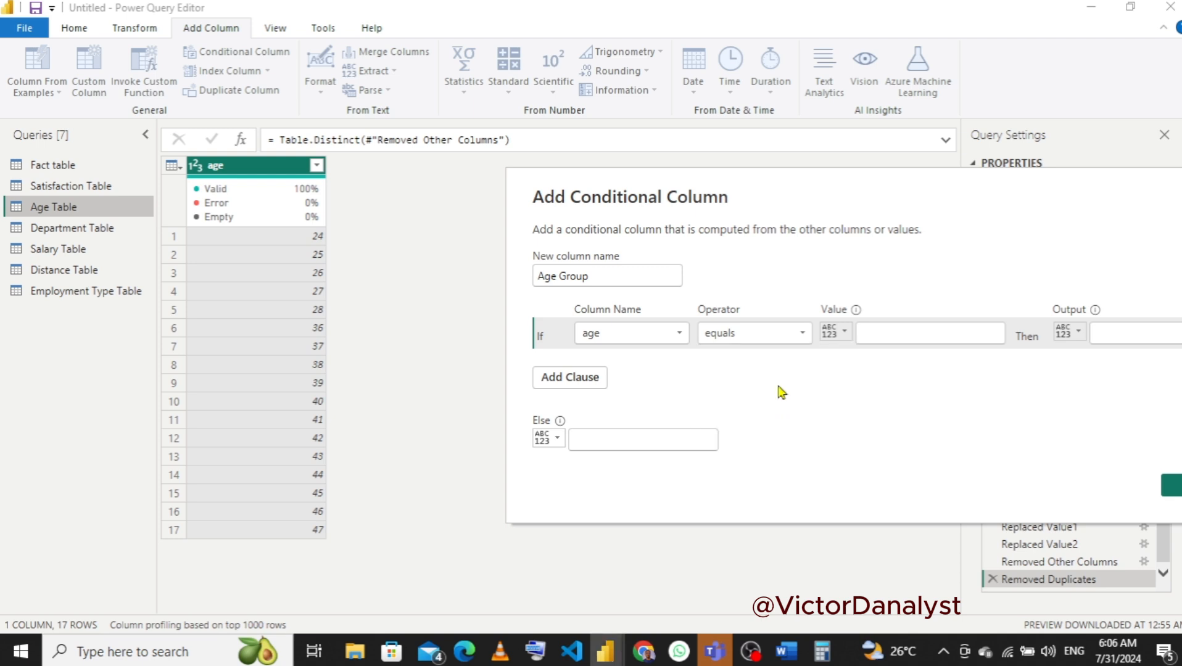
click(777, 335)
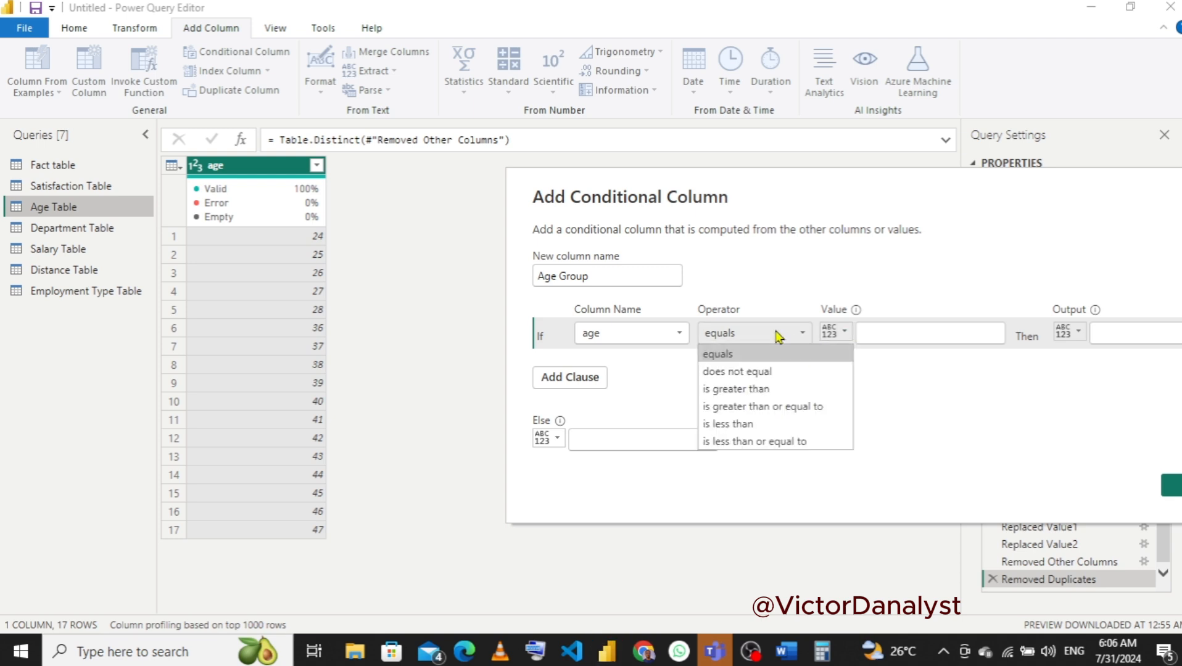
click(737, 441)
click(920, 331)
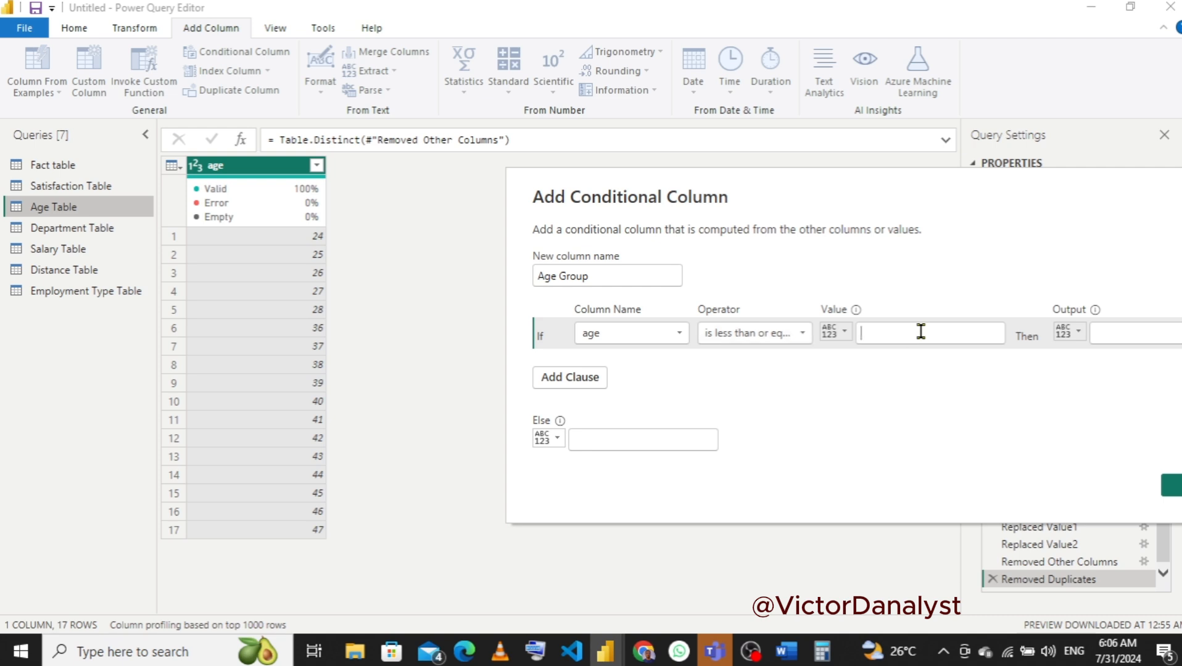
mouse_move(821, 652)
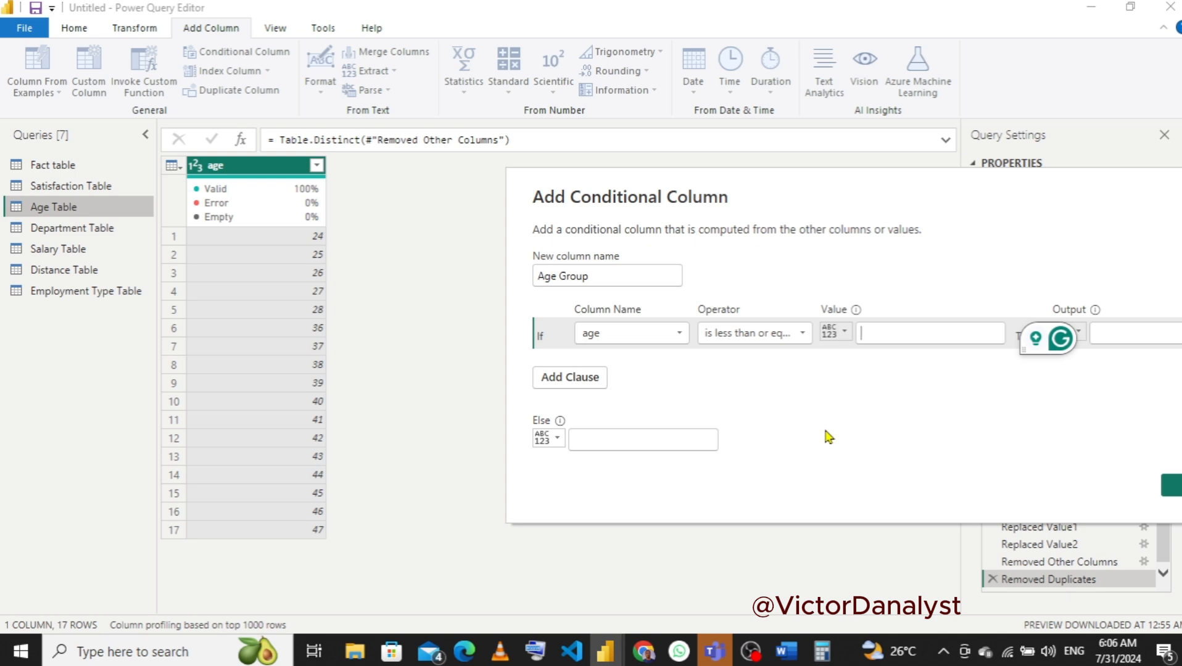
text(27)
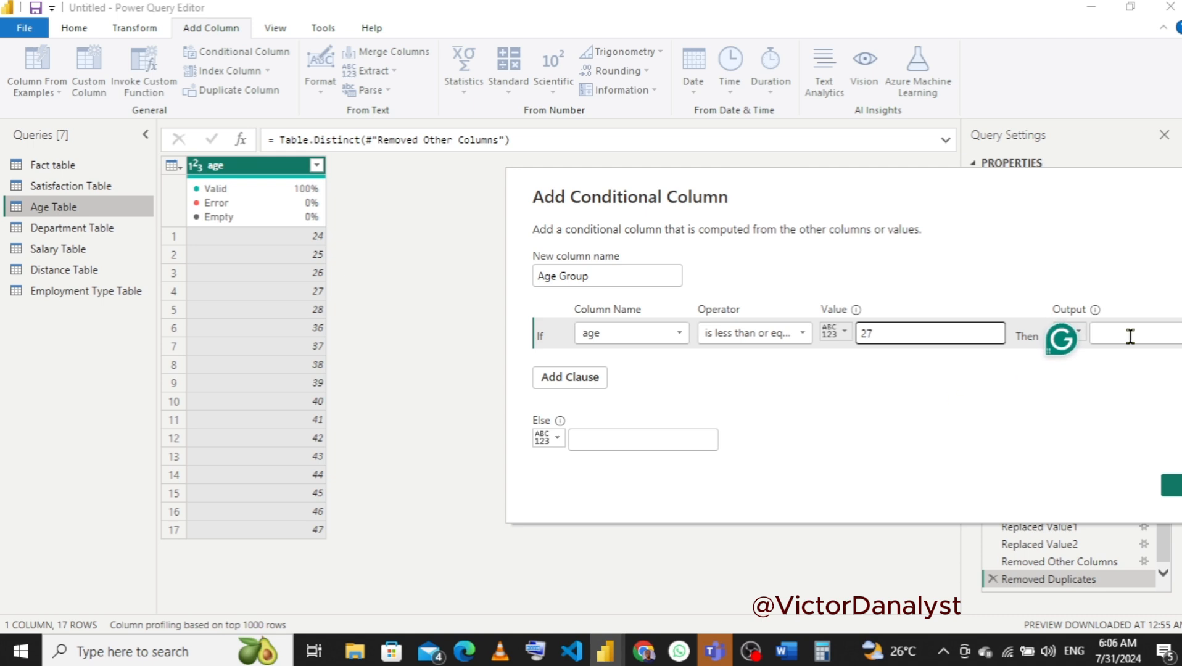
click(1153, 327)
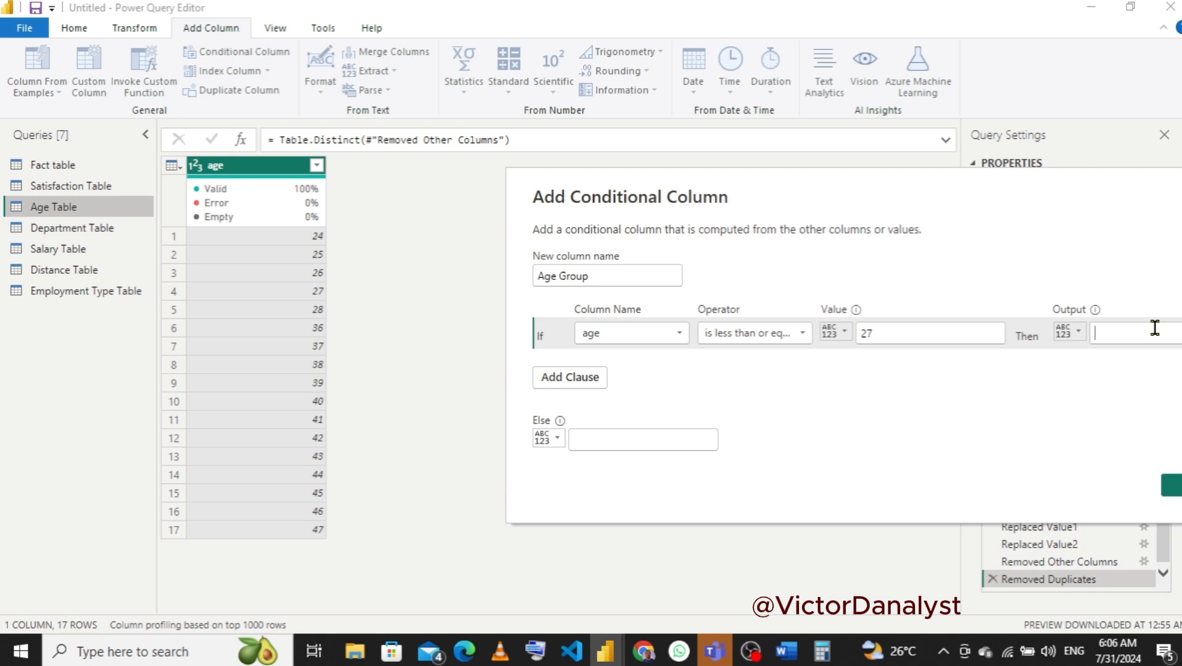
text(24)
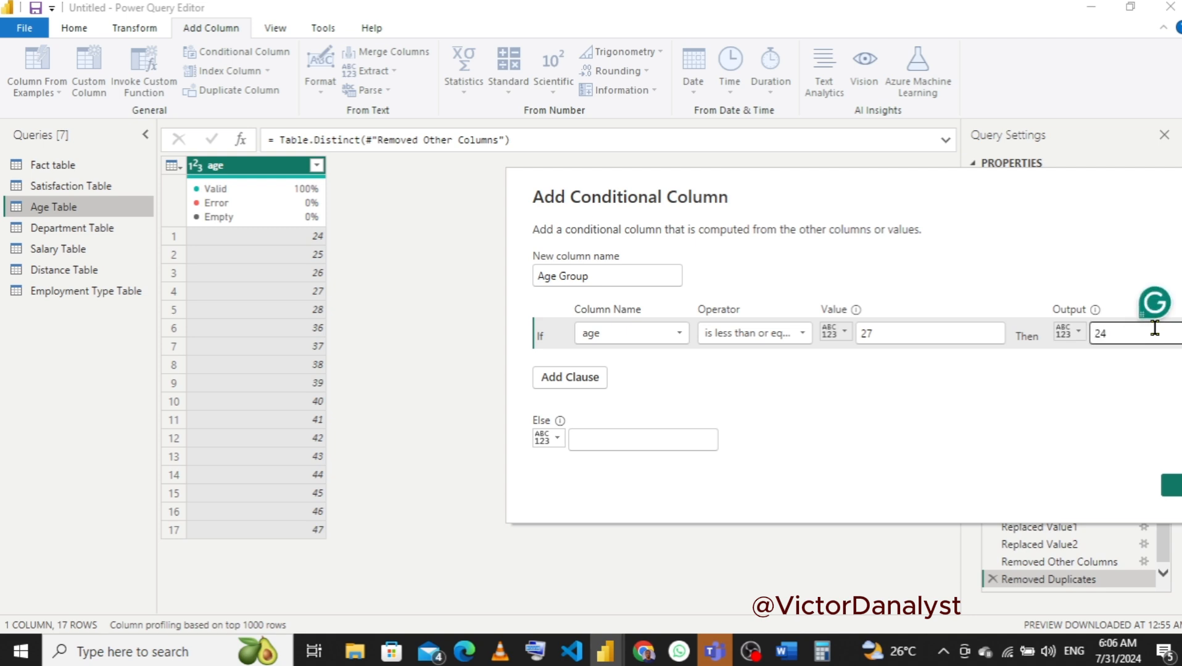
text(-27)
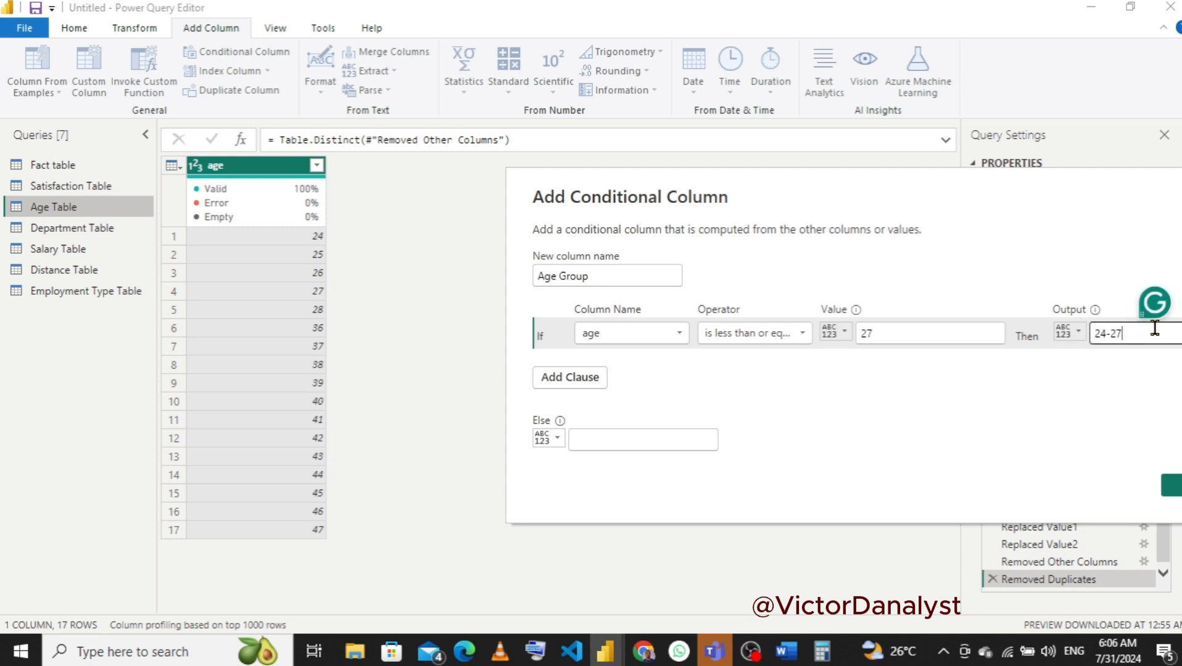
- Add an else-if clause on the age column with the operator is less than or equal to
click(563, 386)
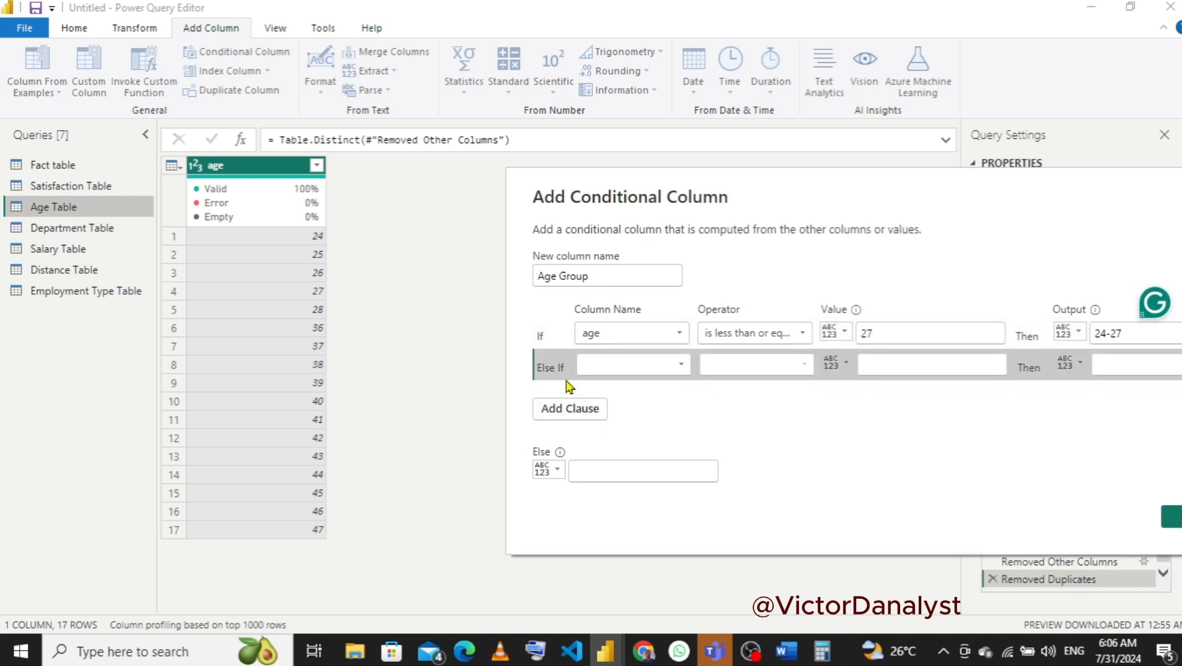
click(620, 367)
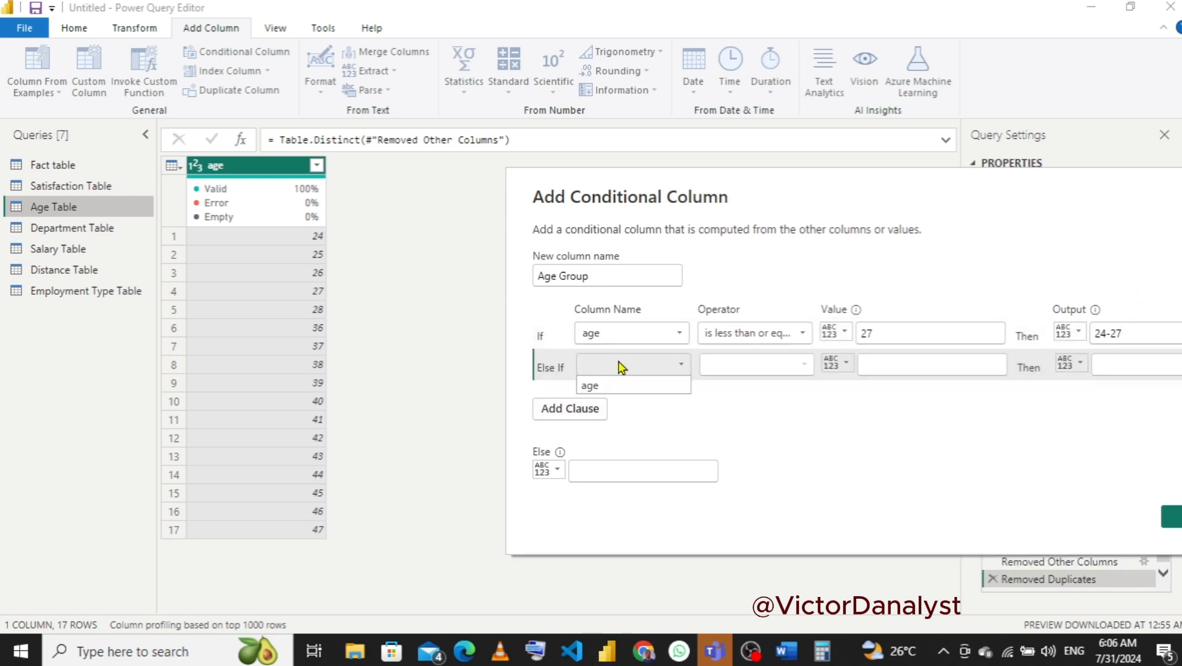
click(603, 392)
click(737, 373)
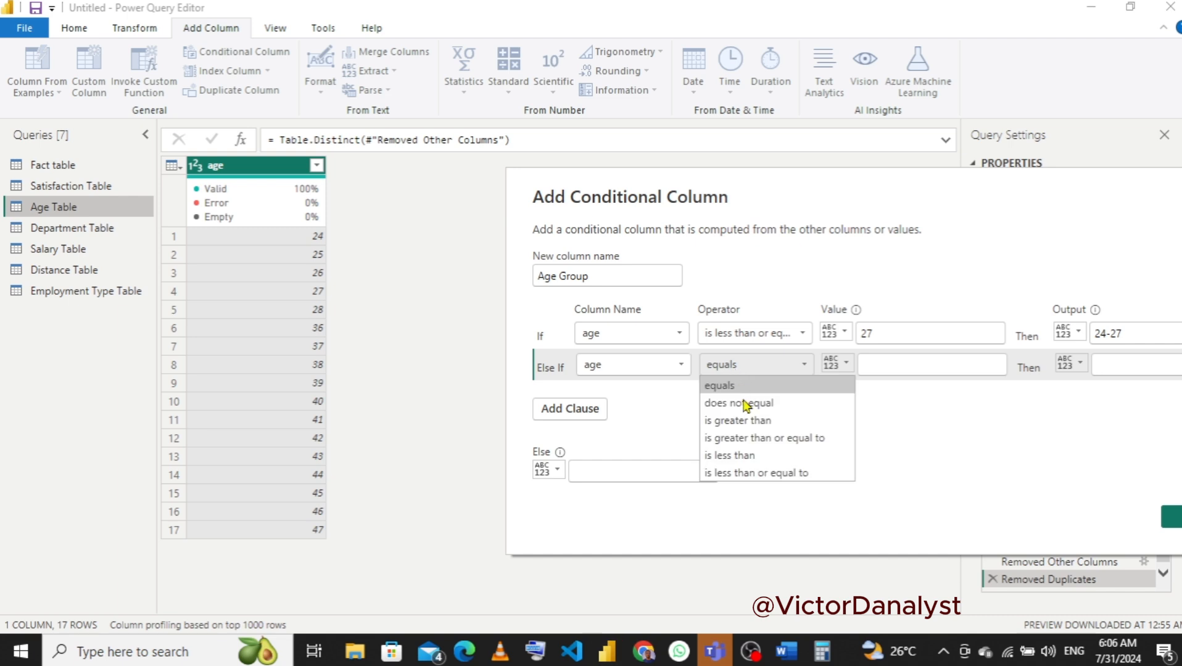
click(751, 476)
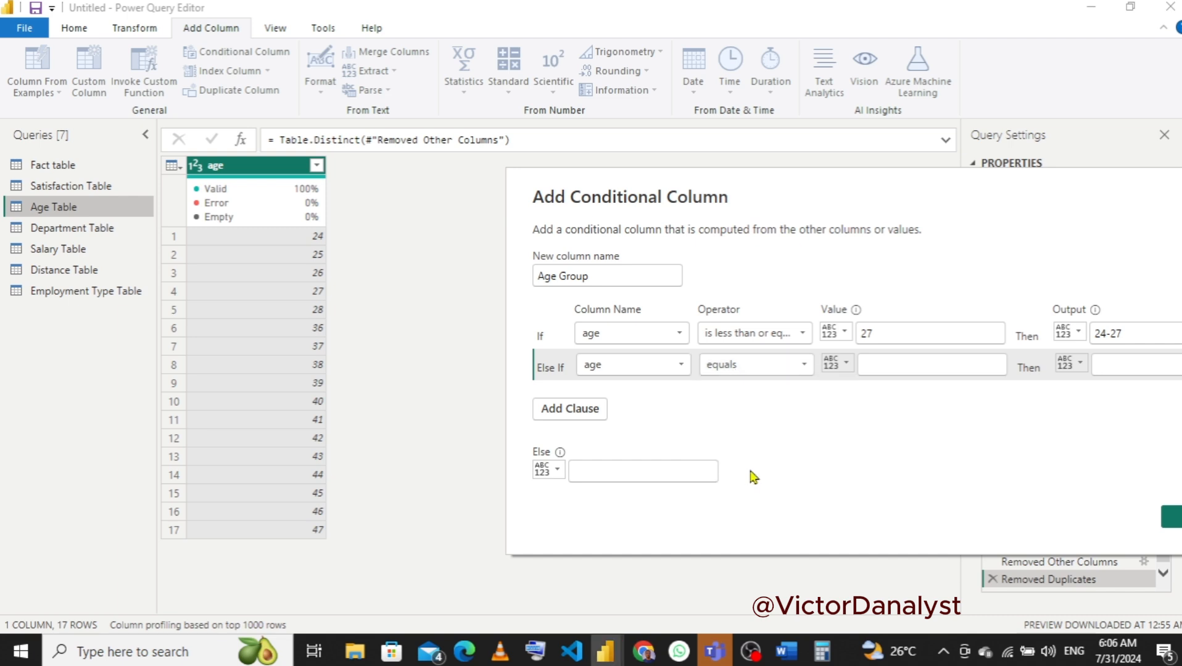
click(907, 358)
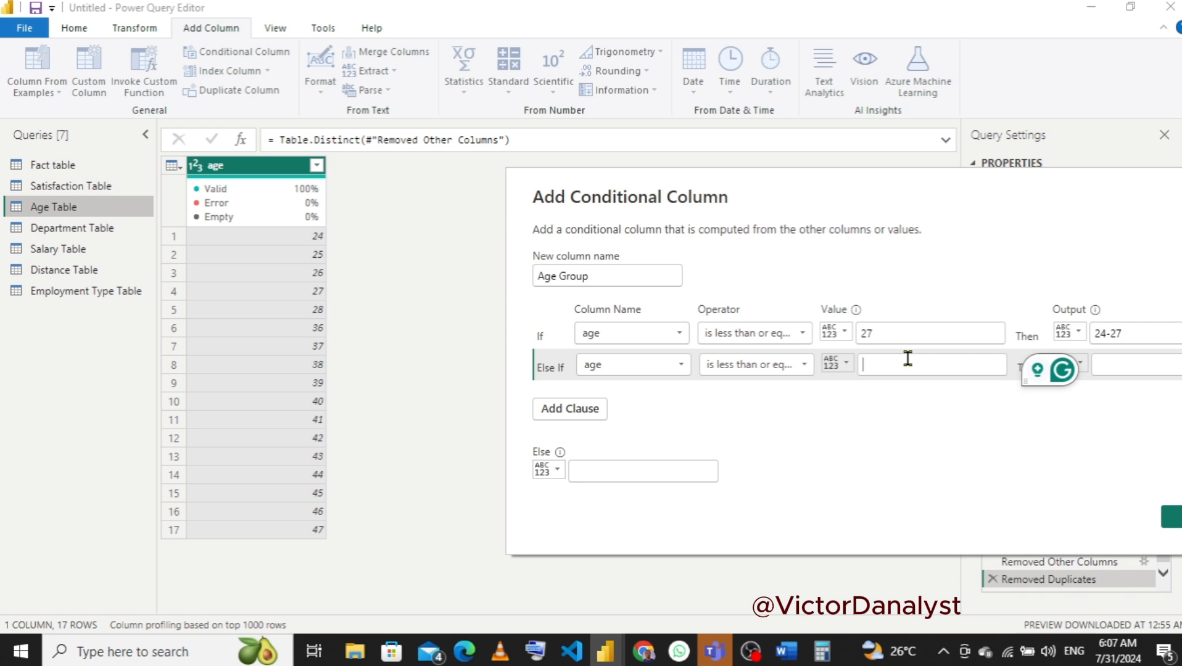
- Calculate the second age group's upper limit as 27 plus 4 in the calculator, and minimize it again
click(821, 653)
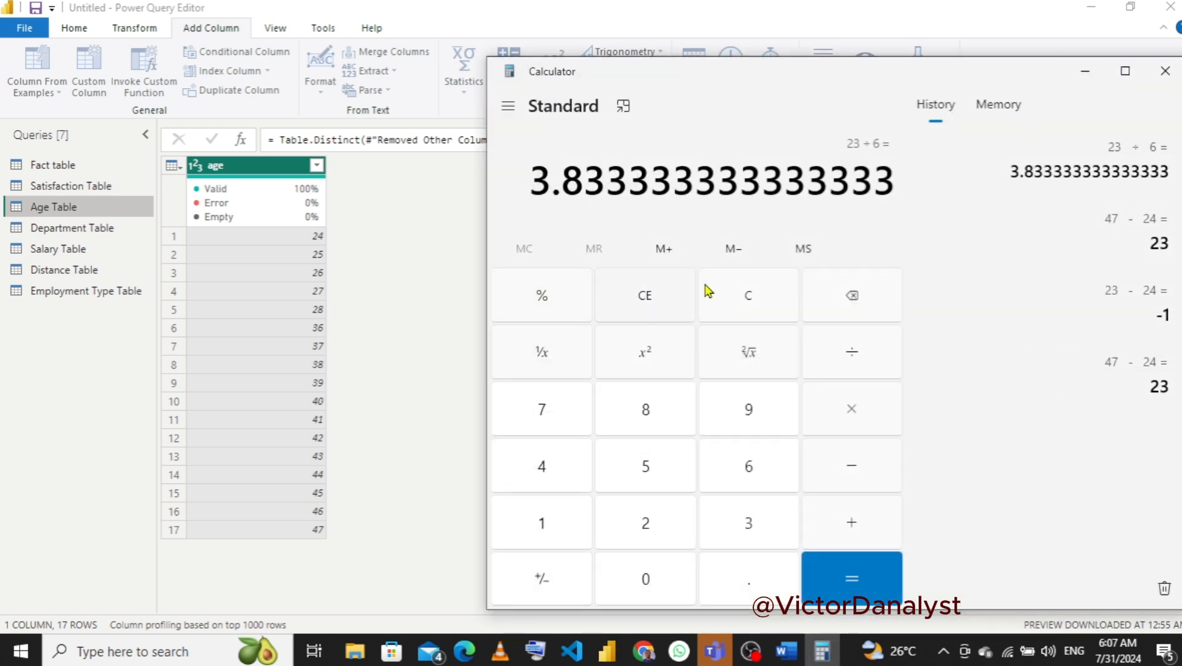
click(653, 302)
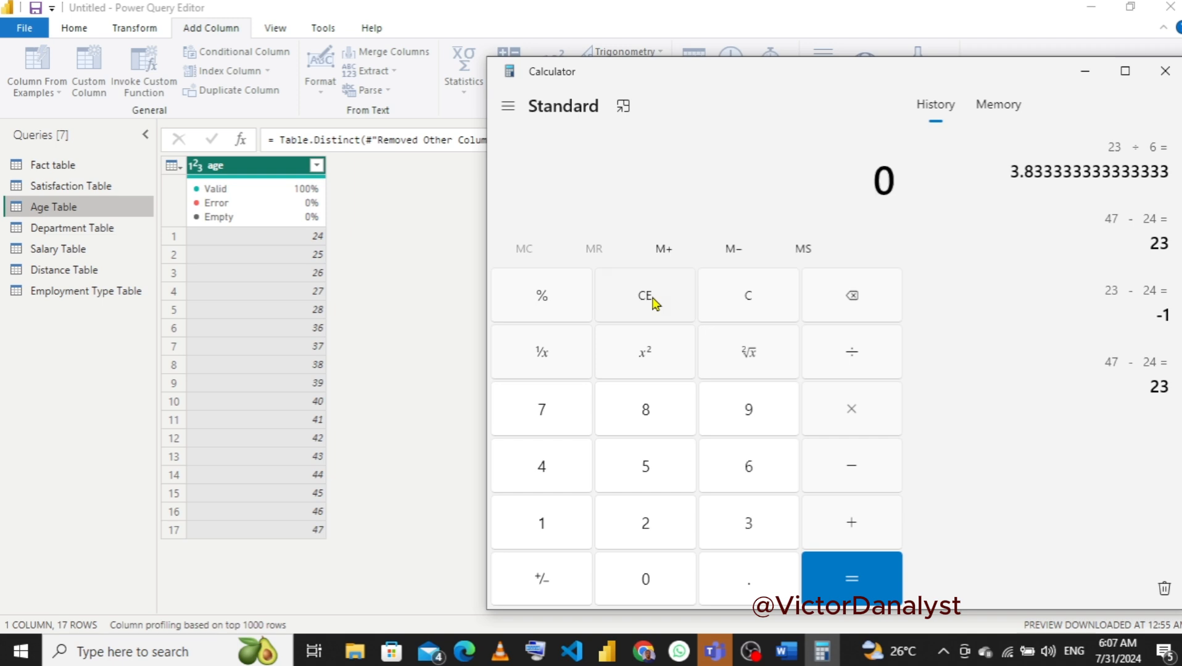
click(648, 520)
click(544, 415)
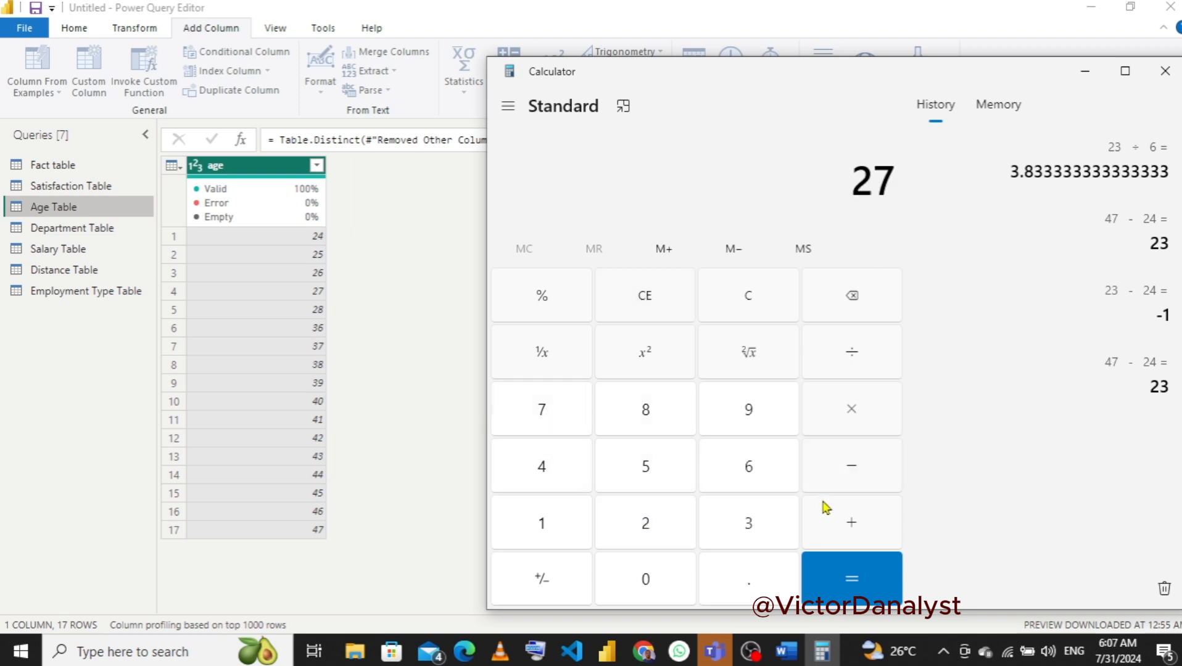
click(539, 466)
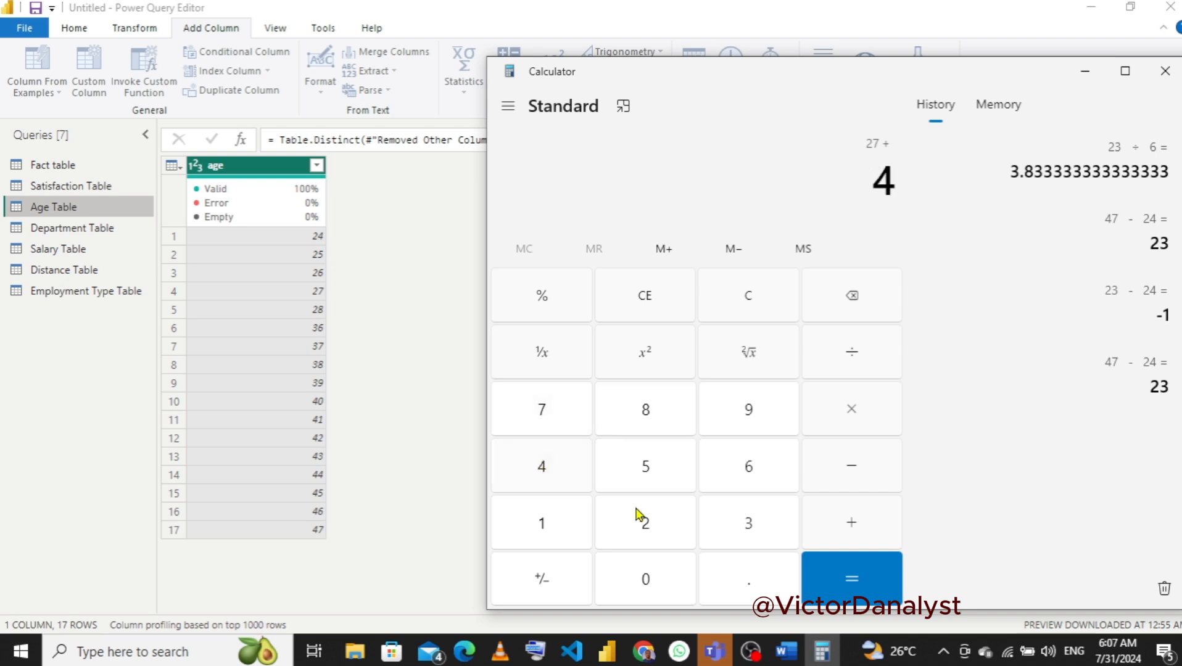
click(848, 577)
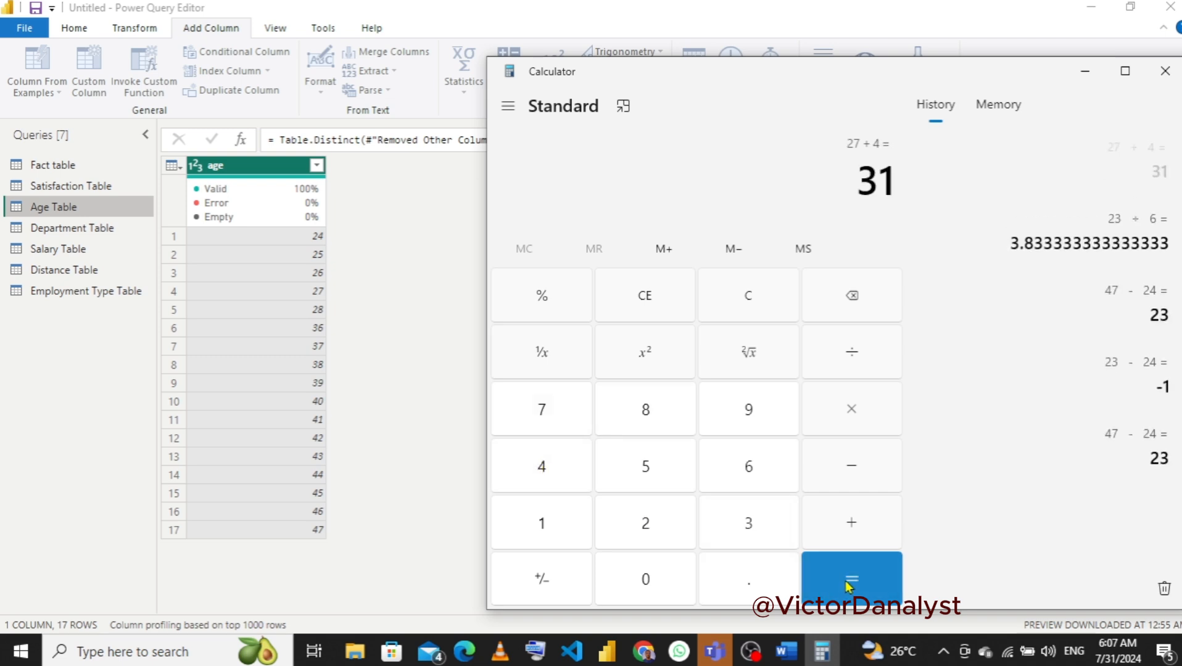
click(1083, 70)
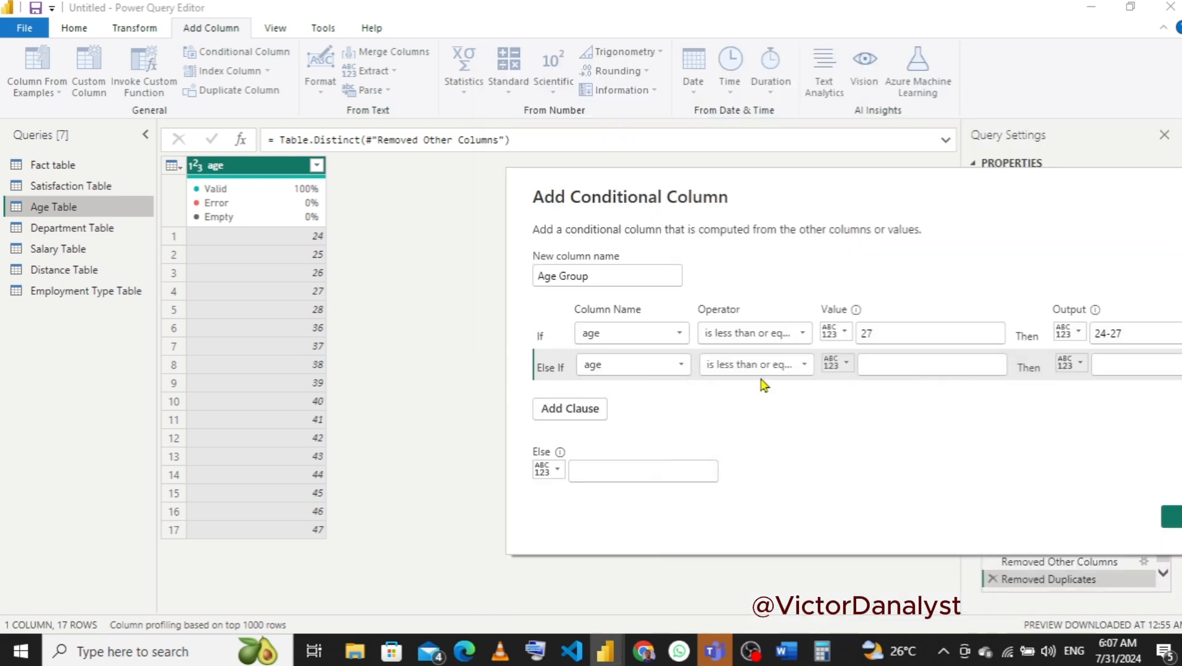
- Complete the else-if clause with the comparison value 31 and the output 28-31
click(888, 360)
text(31)
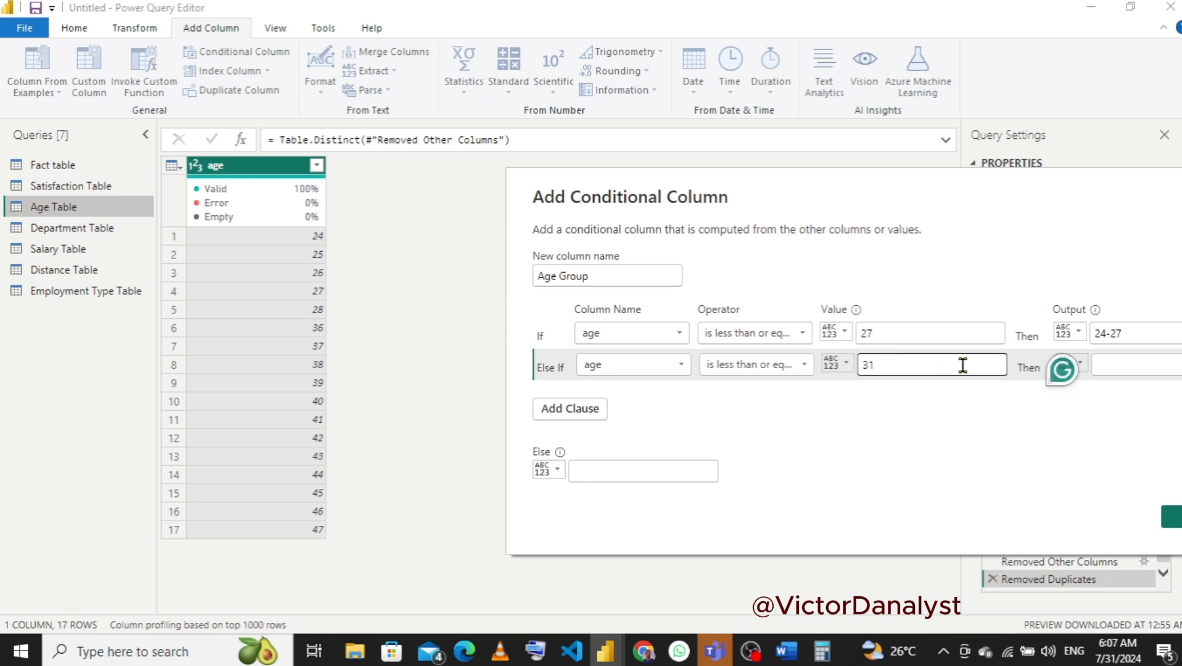
click(1110, 356)
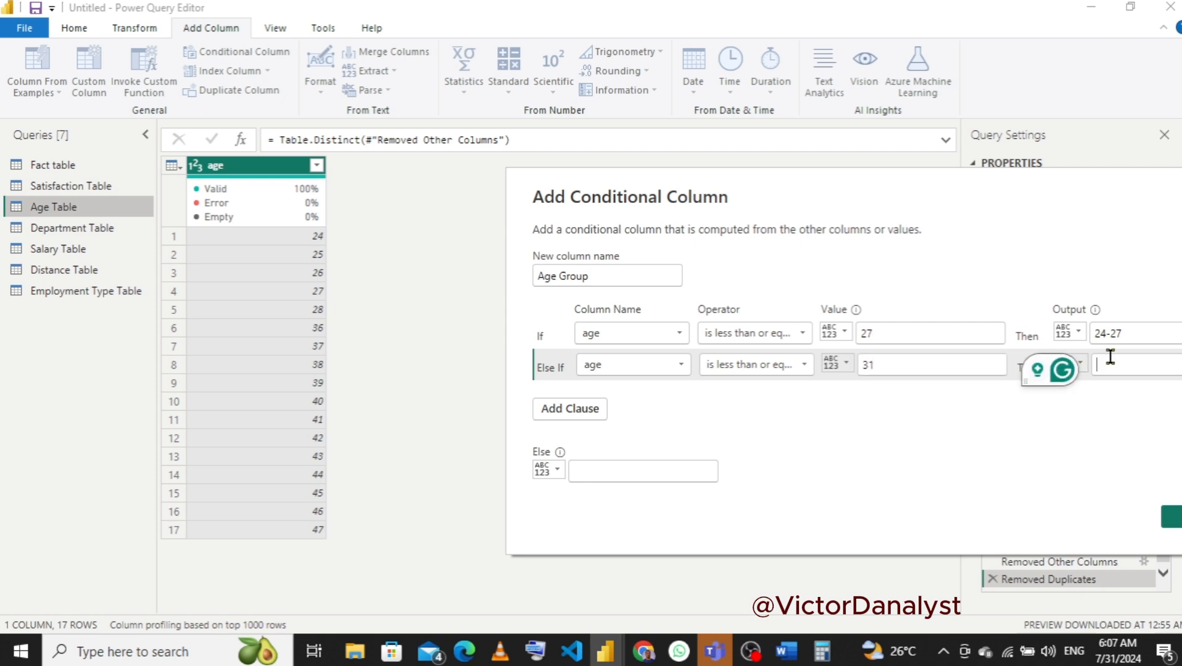
text(28)
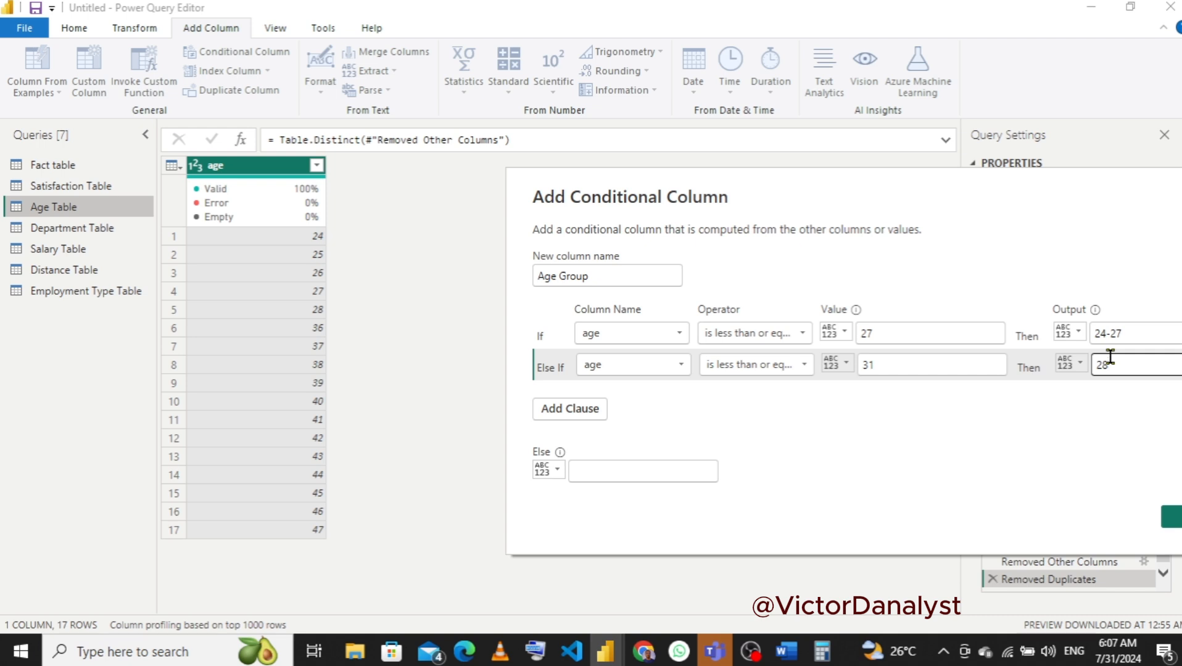
text(-31)
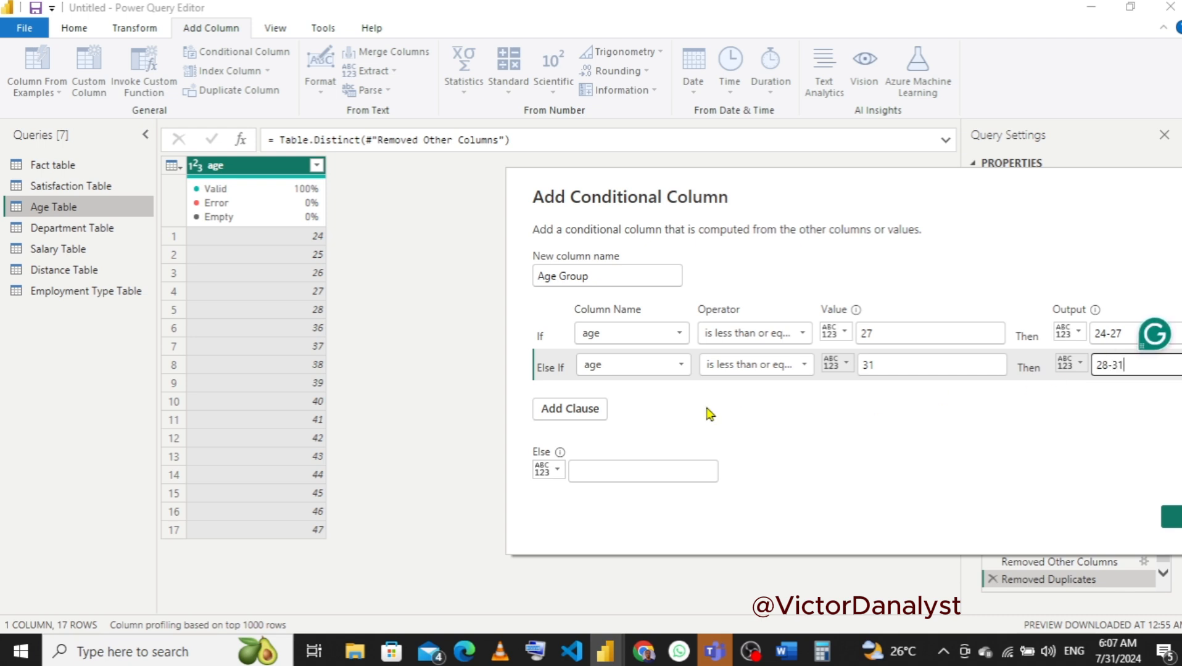
- Add a second else-if clause on the age column with the operator is less than or equal to
click(594, 411)
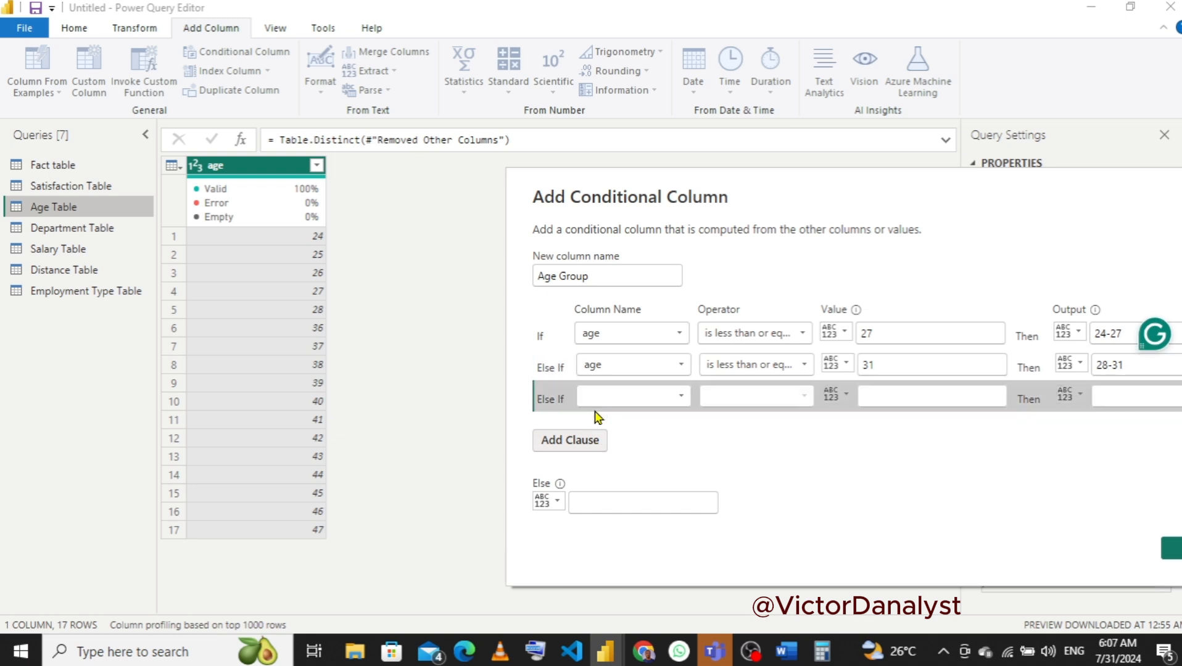
click(635, 396)
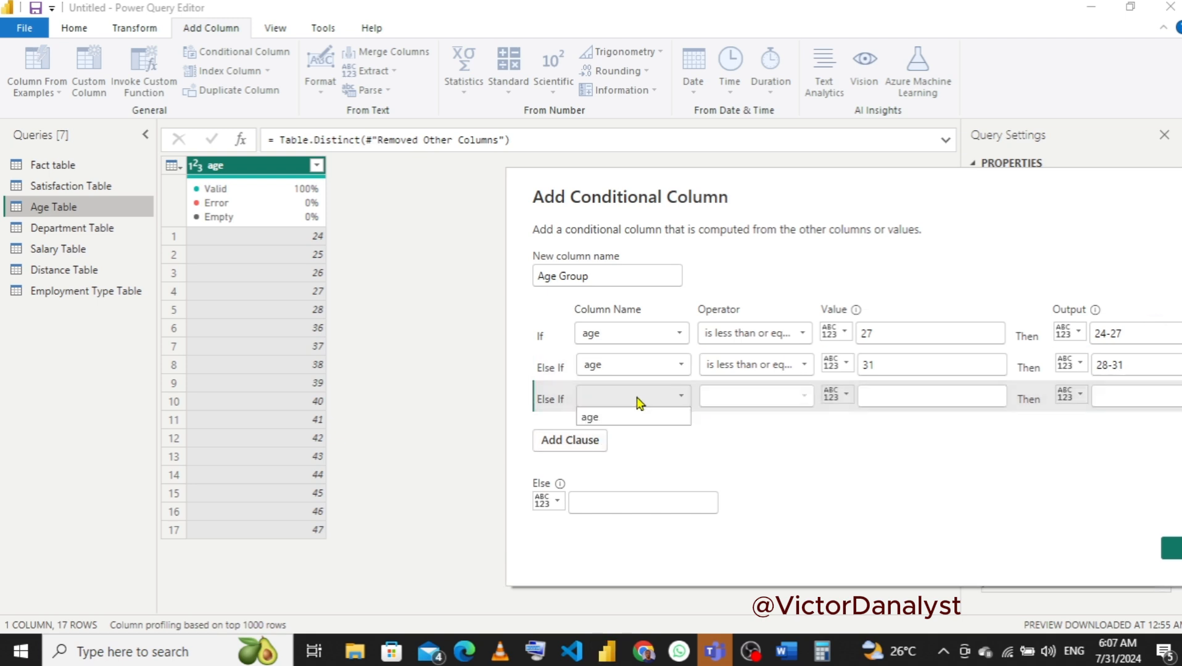
click(626, 419)
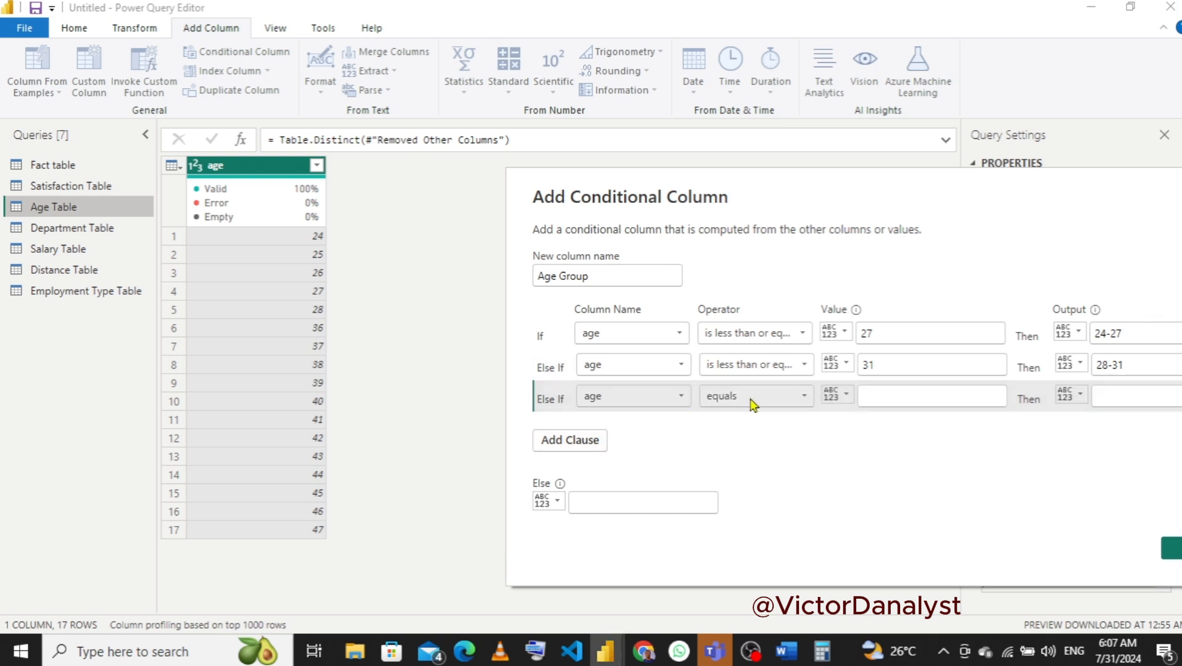
click(753, 399)
click(734, 504)
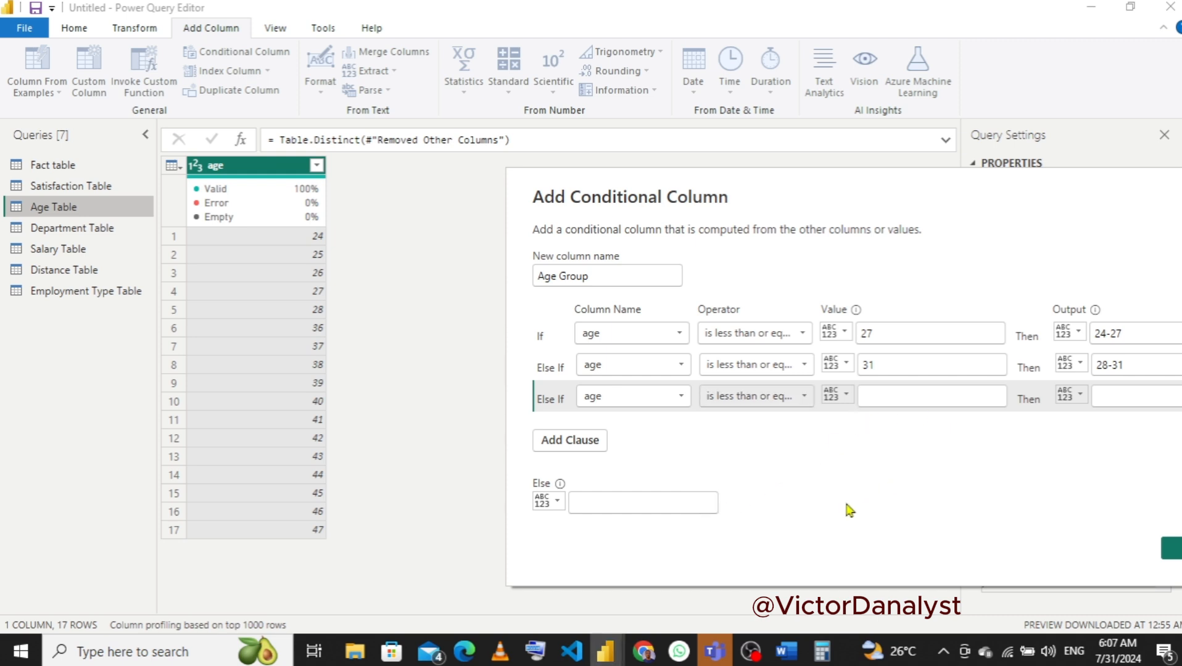
- Calculate the third age group's upper limit as 31 plus 4 in Calculator, and return to the Power Query Editor
click(822, 651)
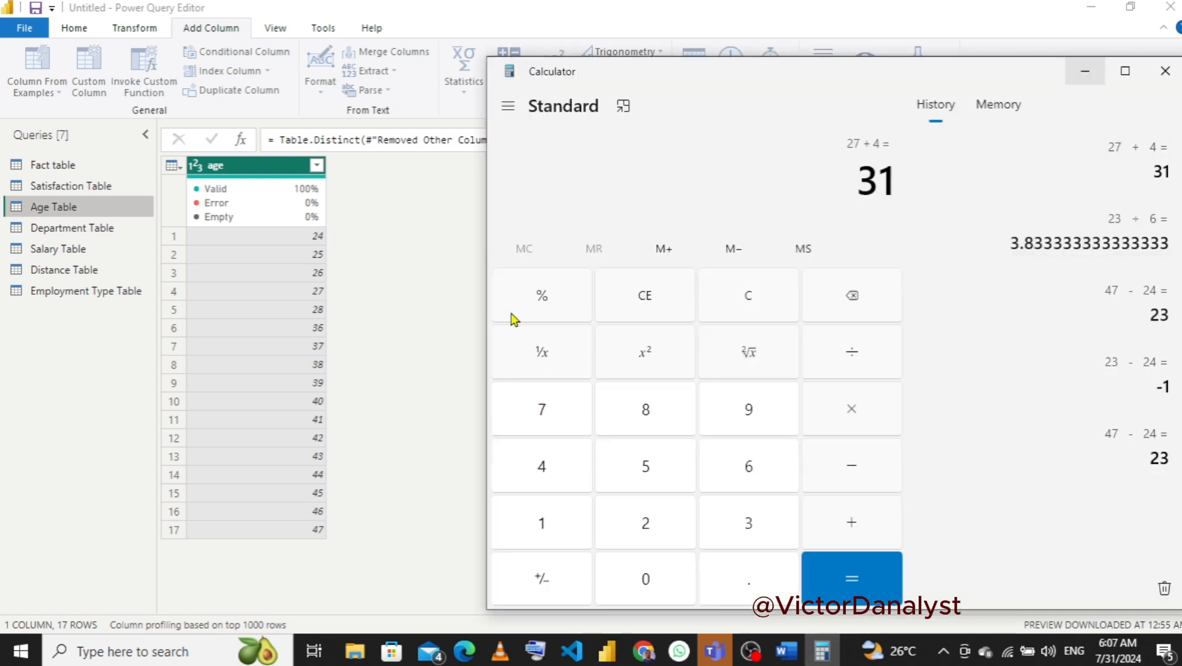
click(643, 301)
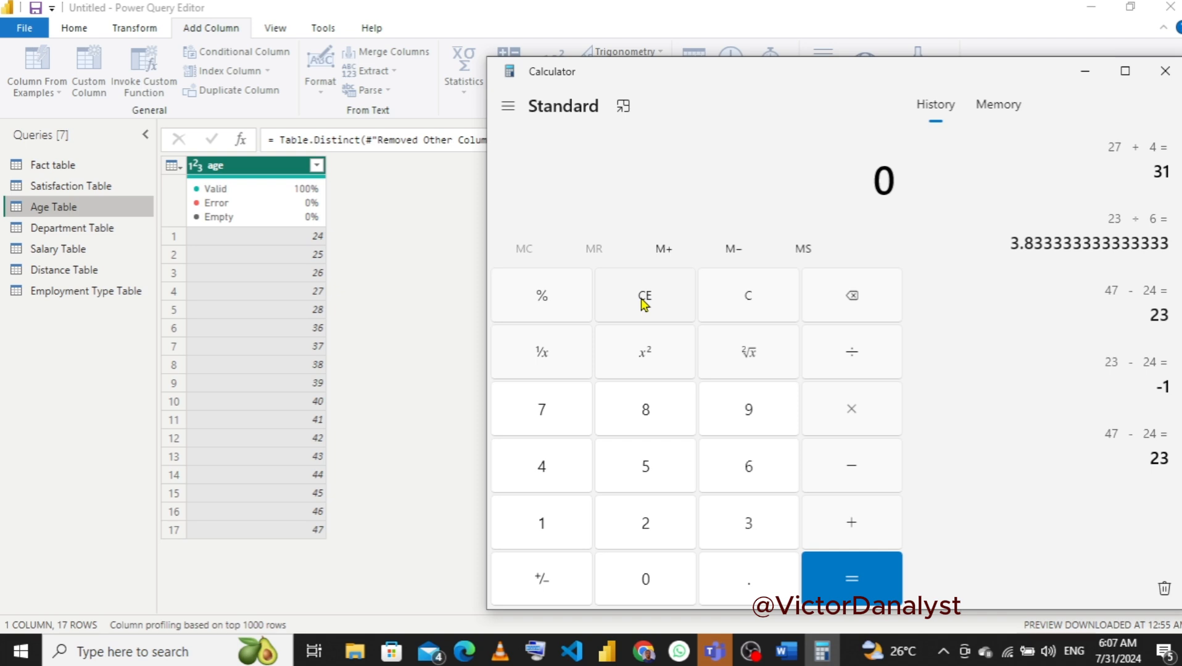
click(750, 538)
click(537, 523)
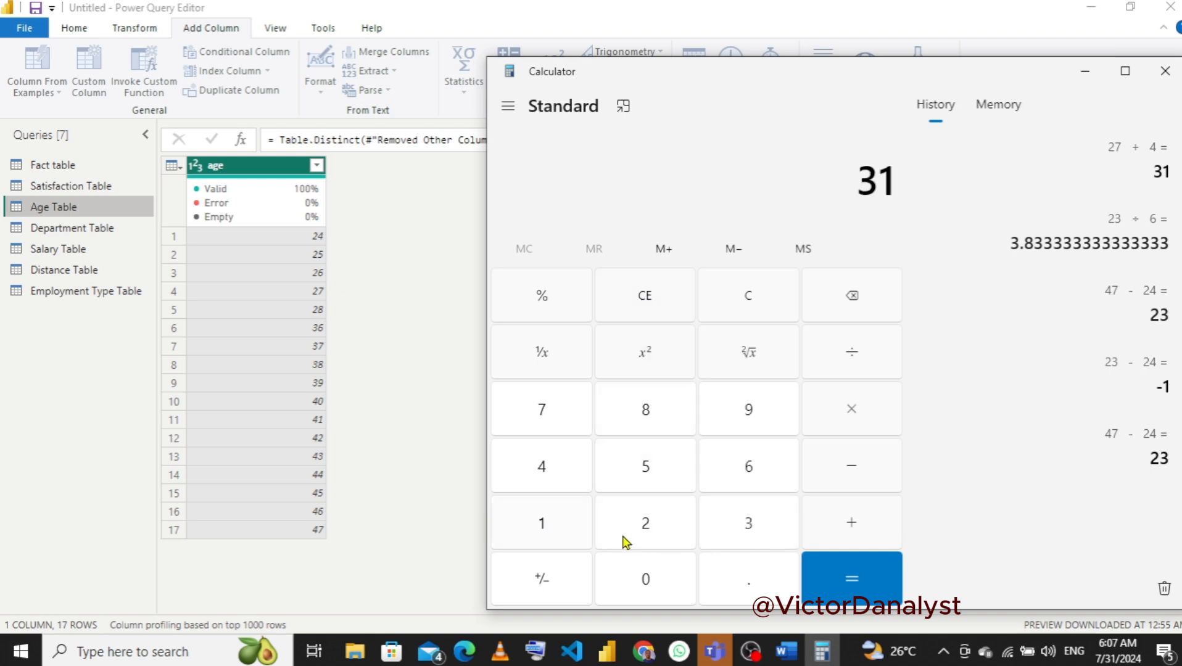
click(859, 529)
click(547, 466)
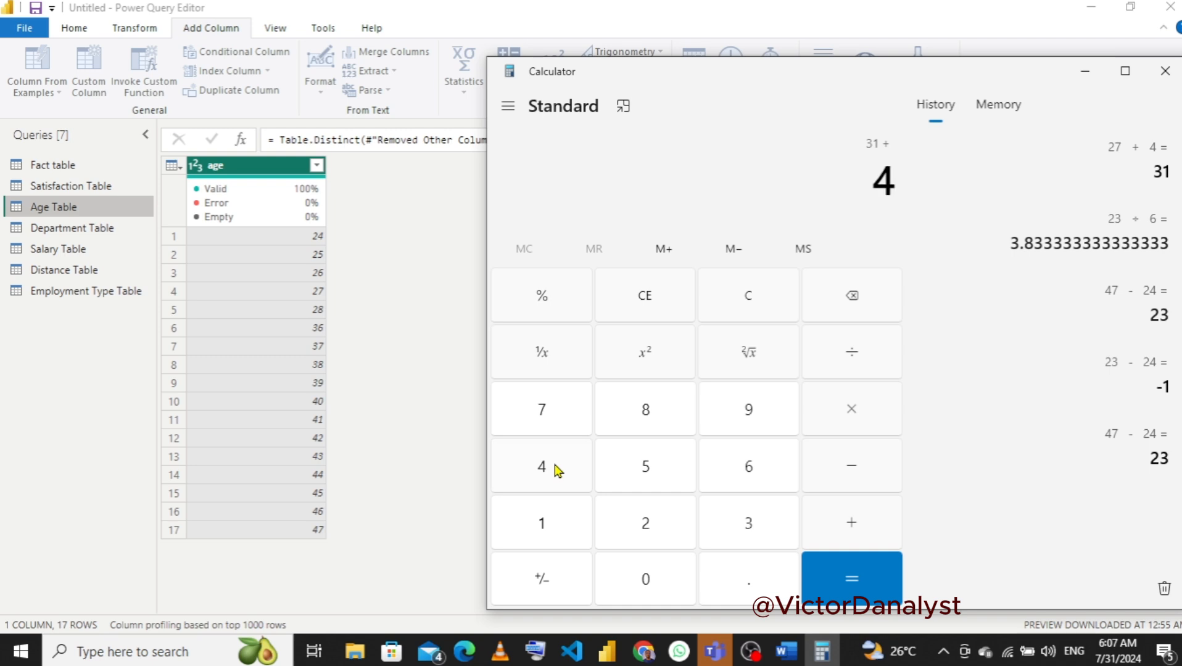
click(817, 573)
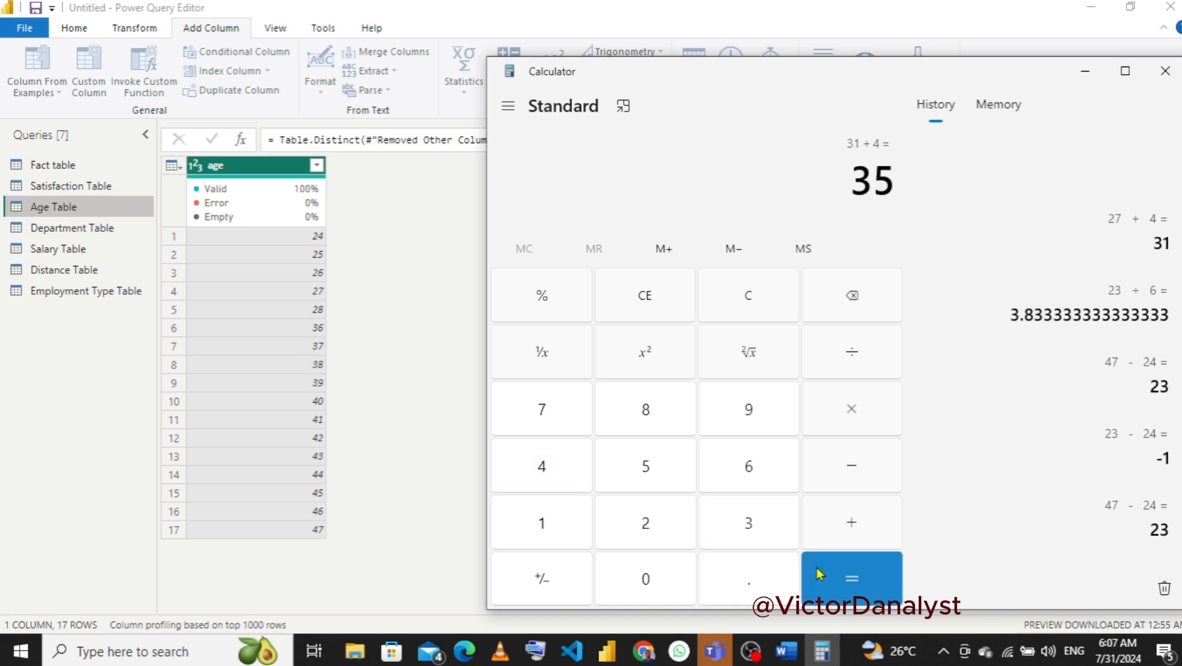
mouse_move(786, 660)
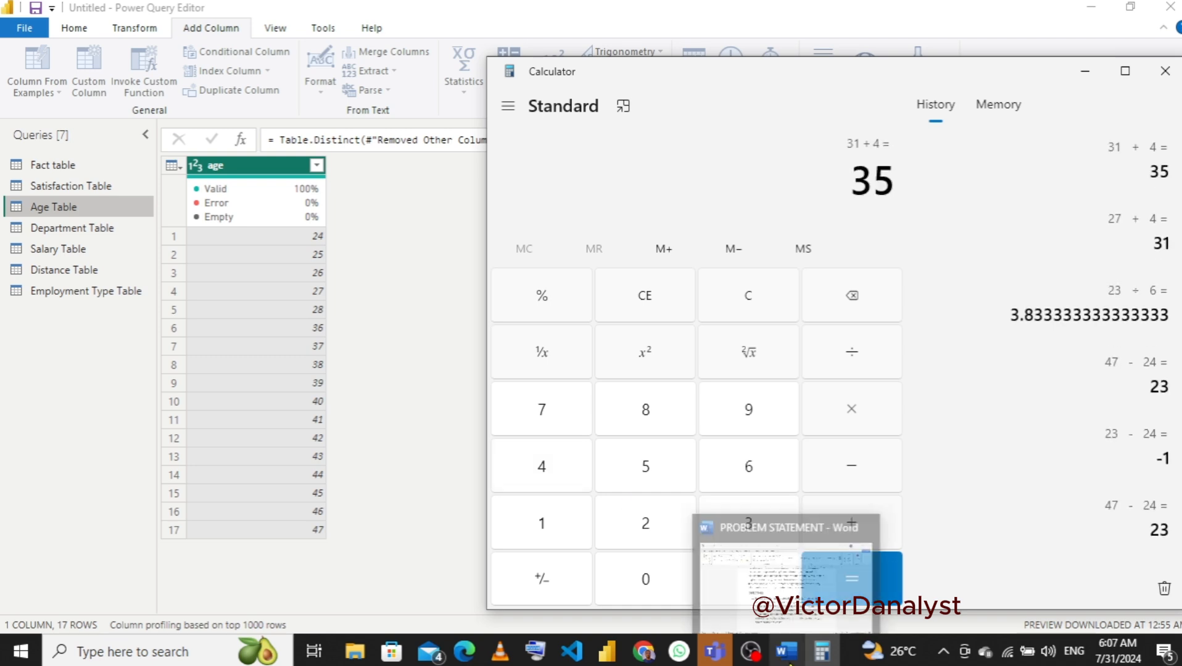
mouse_move(610, 649)
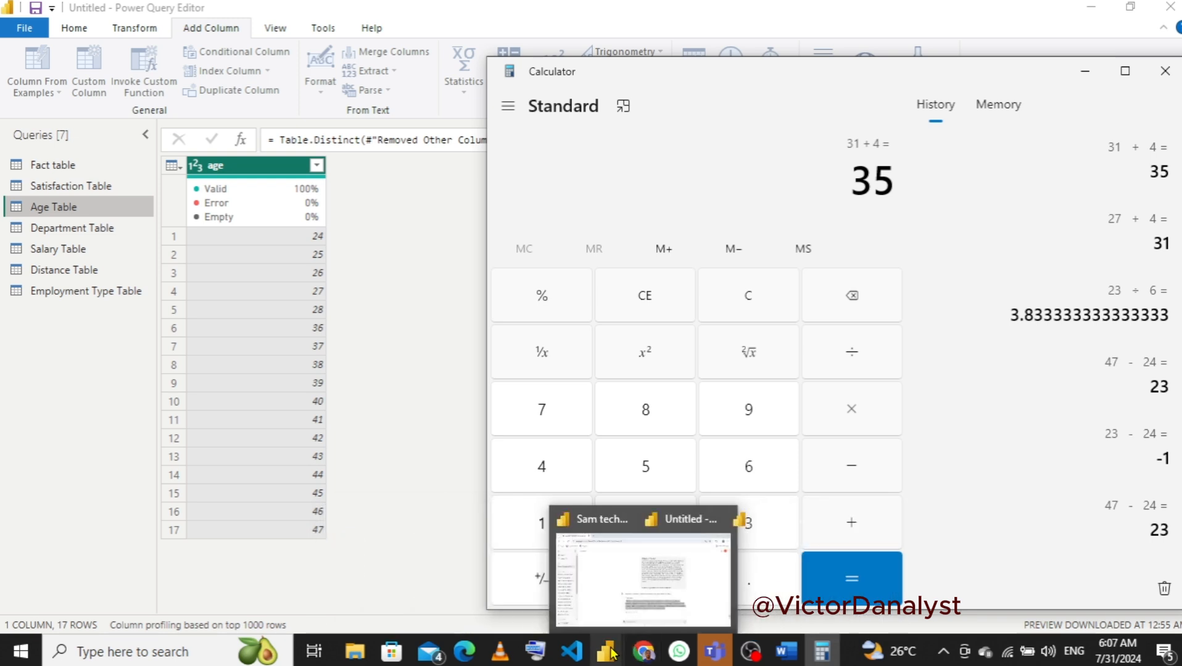
click(796, 583)
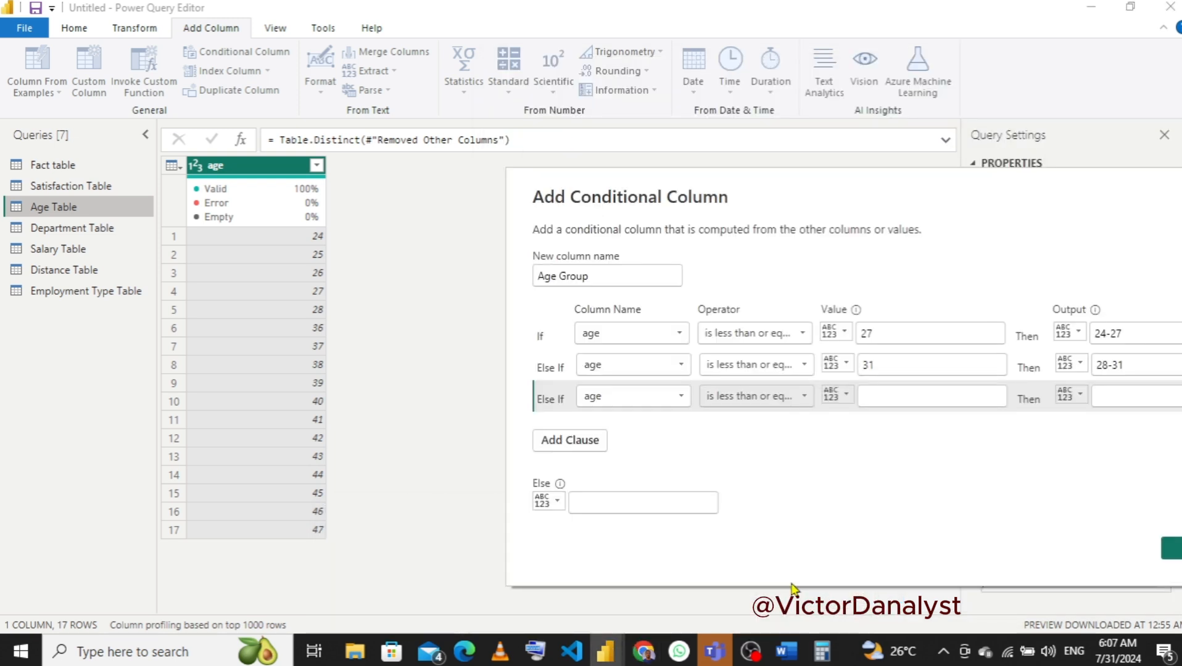
- Complete the second else-if clause with the comparison value 35 and the output 32-35, and add another blank clause
click(921, 393)
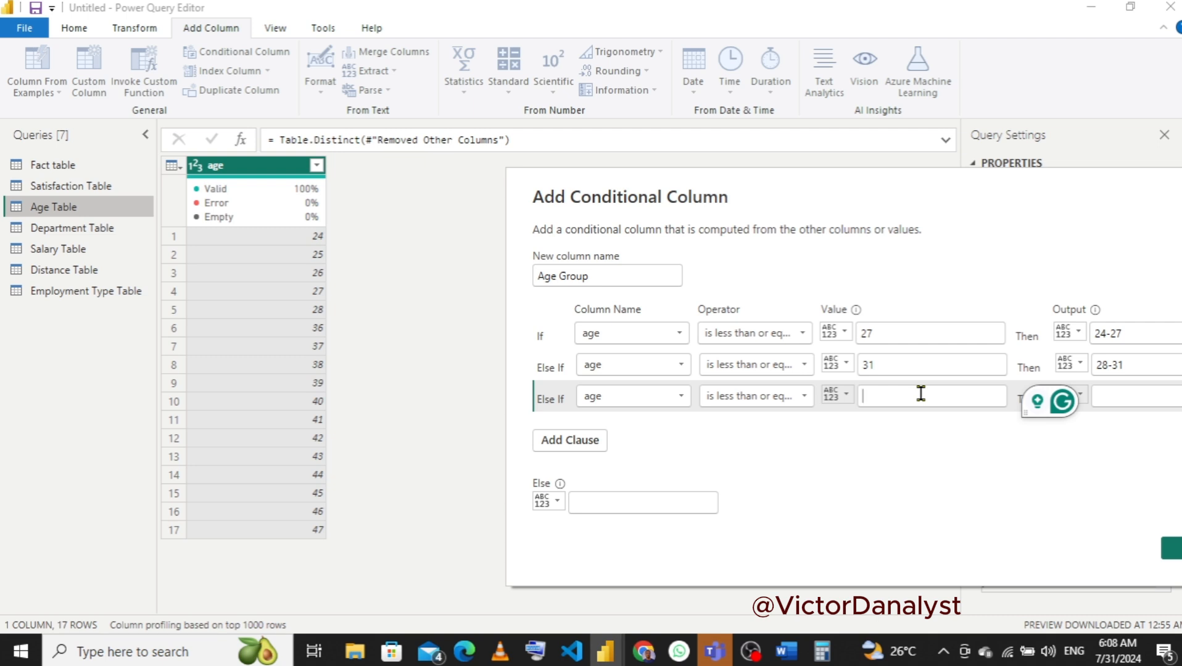
text(34)
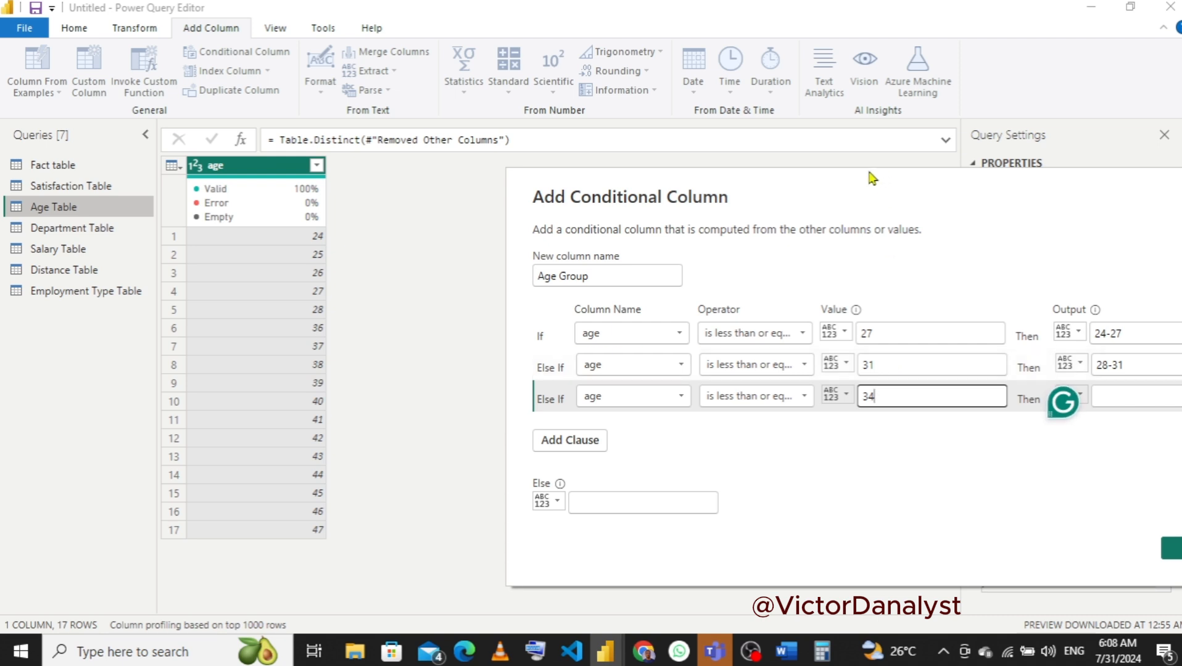
drag(860, 187, 748, 187)
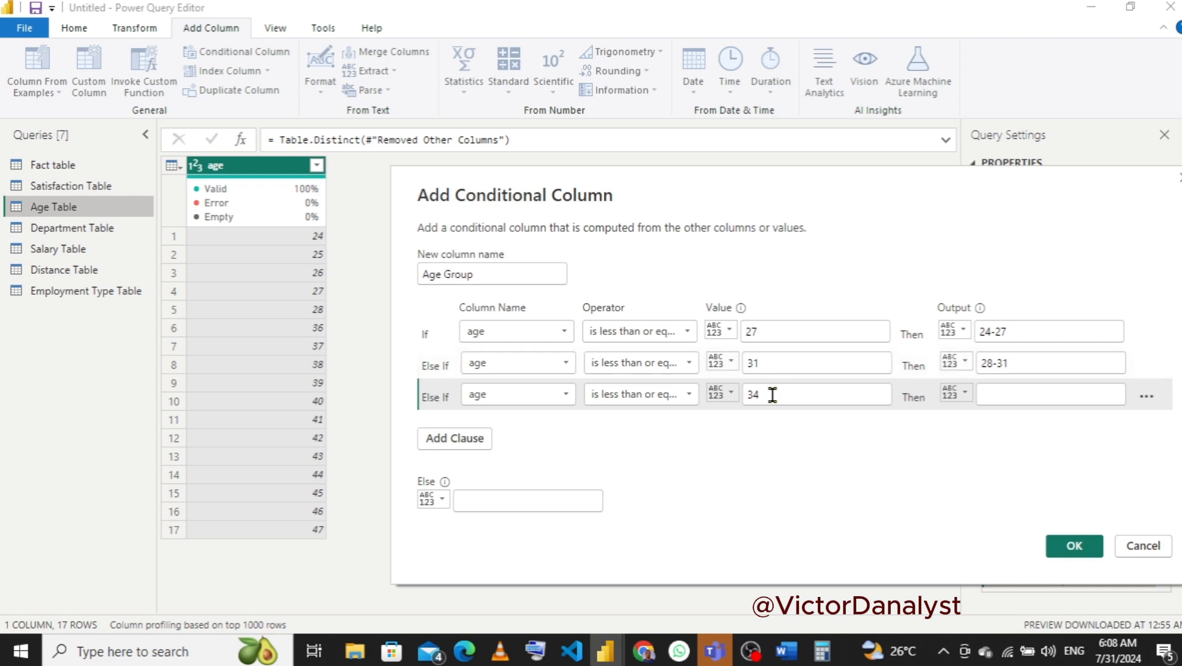
key(BackSpace)
click(1025, 392)
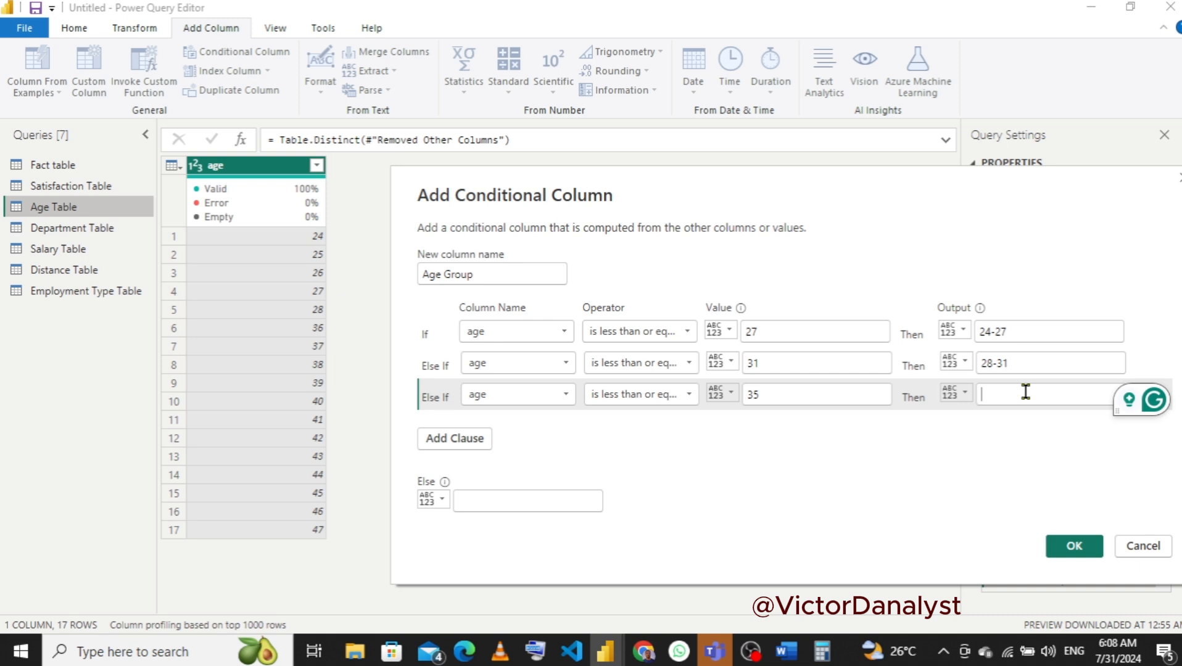
text(32-)
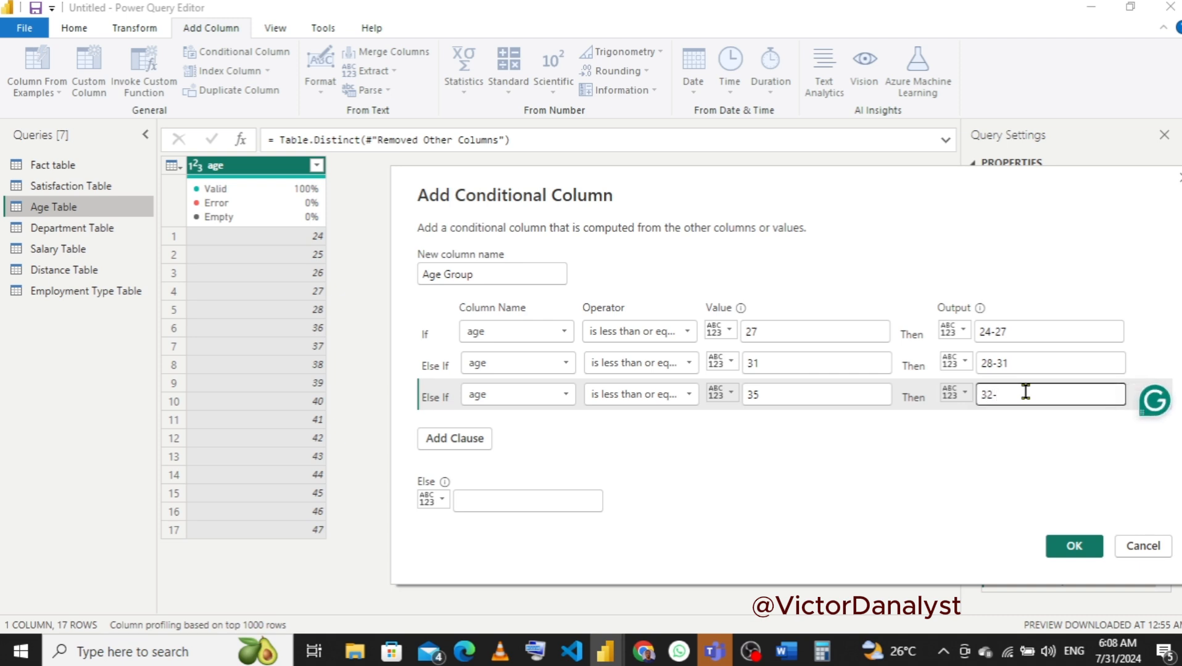
text(35)
click(448, 442)
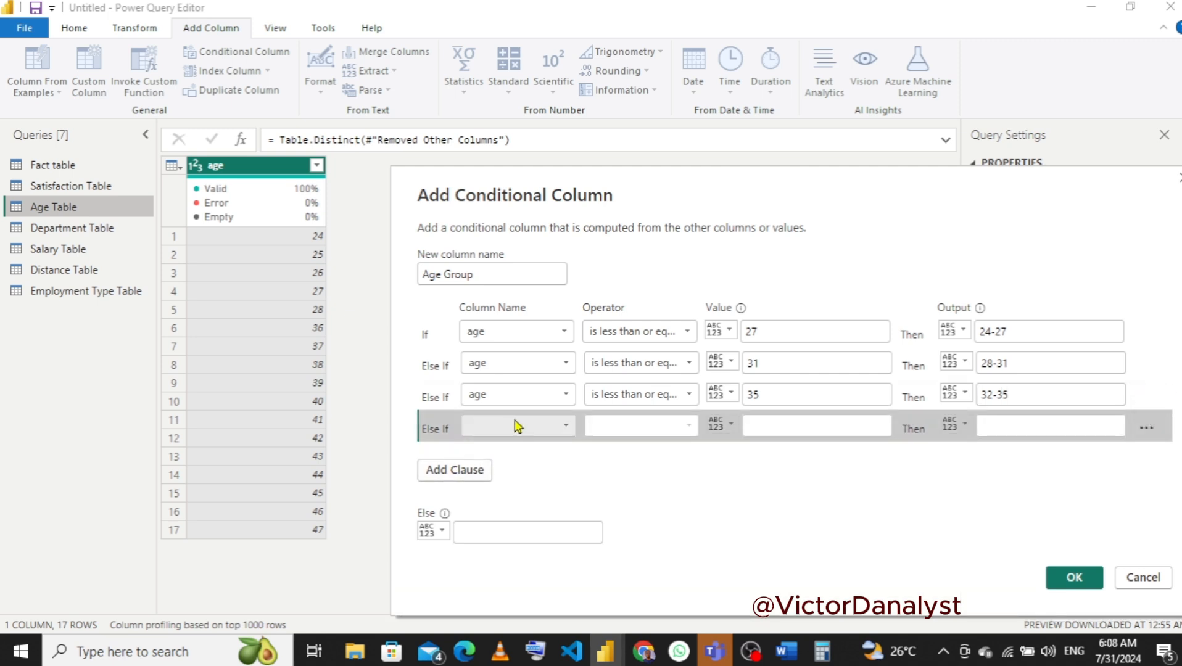
- Fill in the fourth clause so that age is less than or equal to 39 outputs 36-39
click(517, 426)
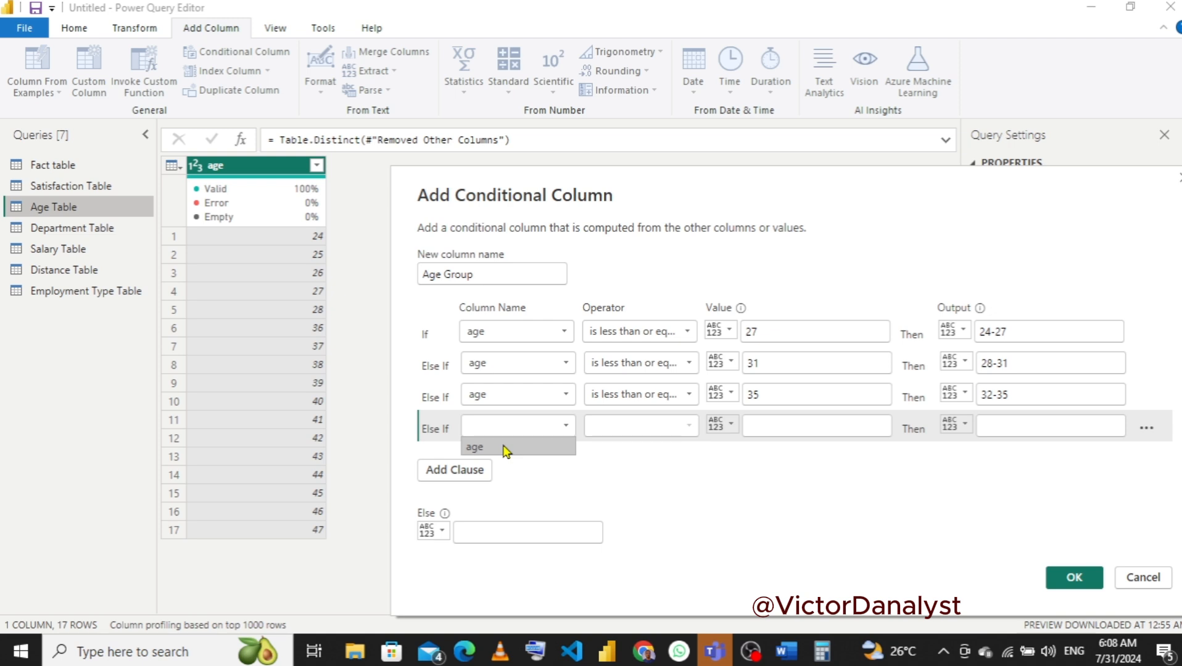
click(506, 449)
click(622, 427)
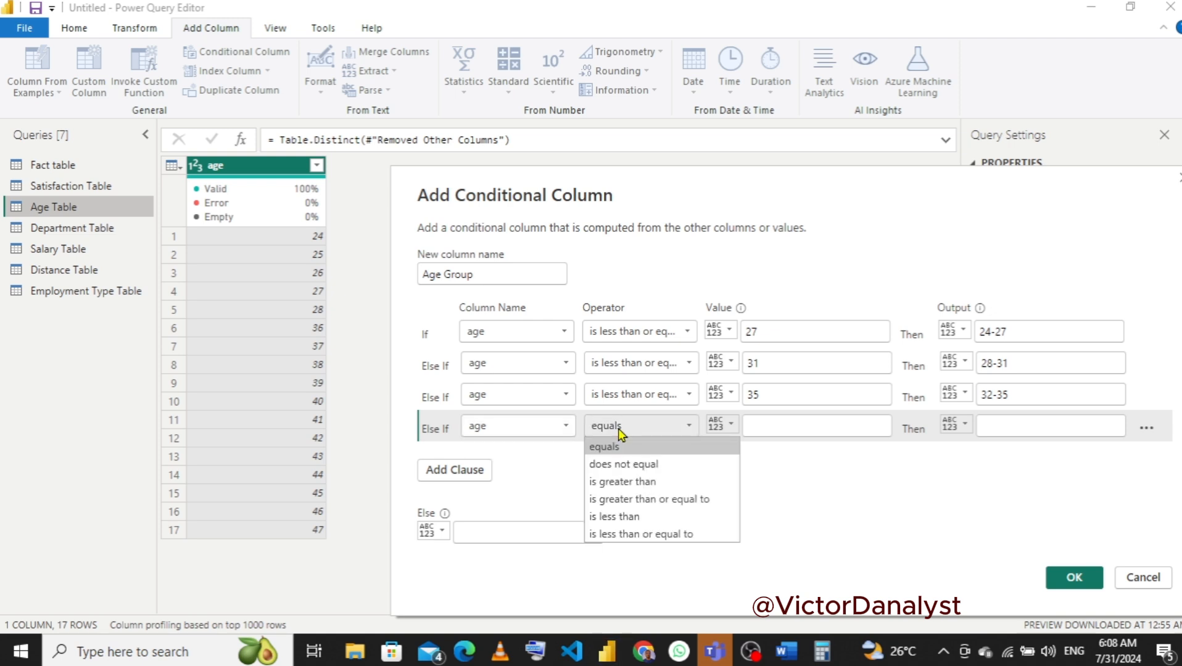
click(636, 534)
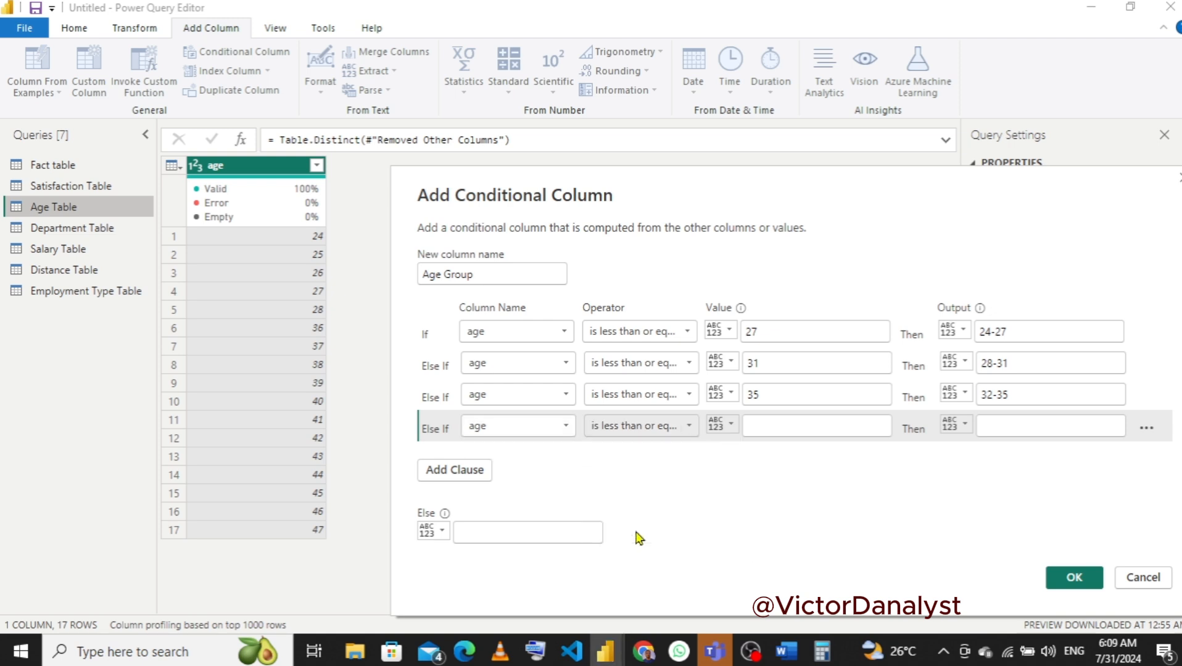
click(776, 425)
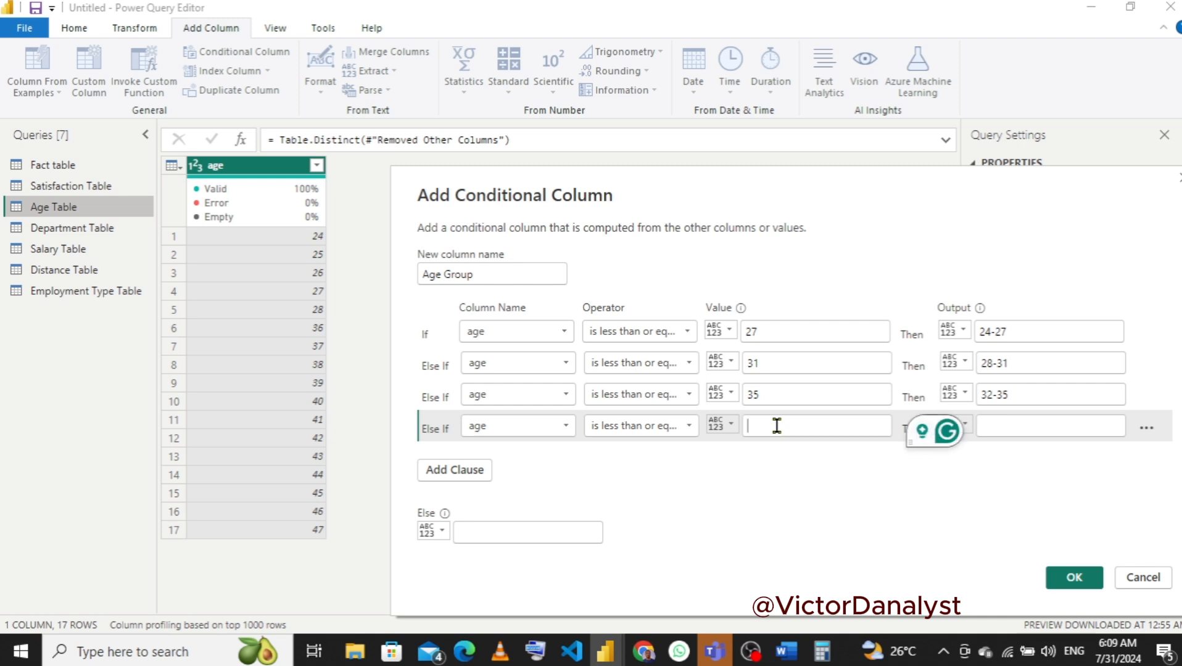
text(39)
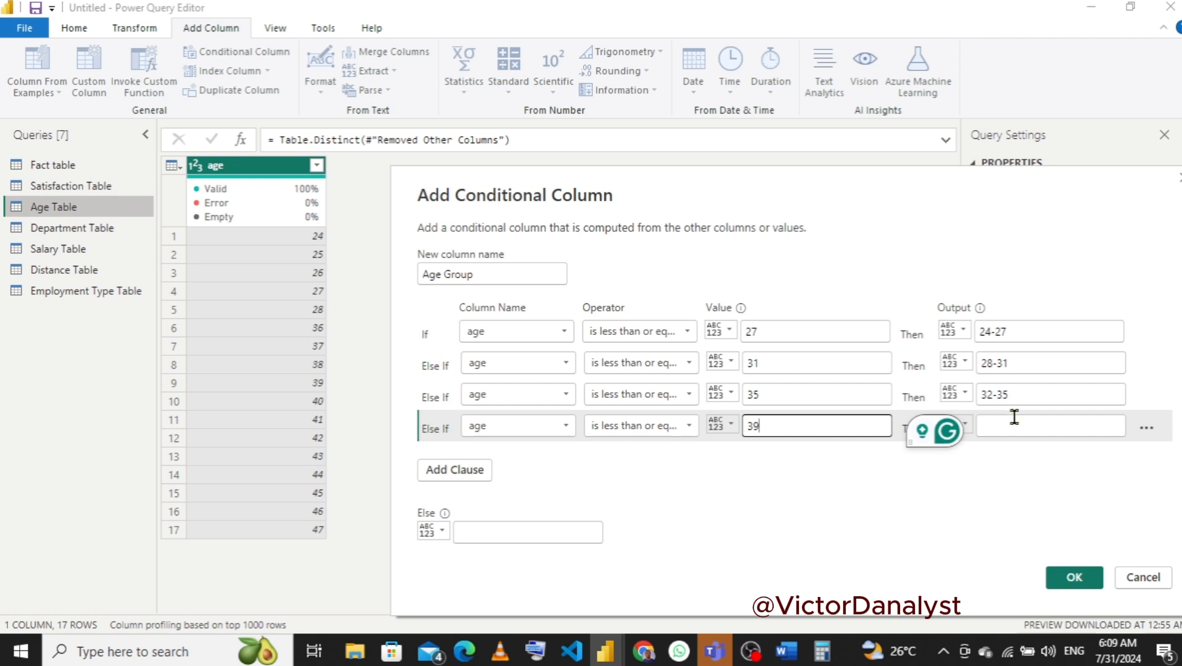
click(1034, 424)
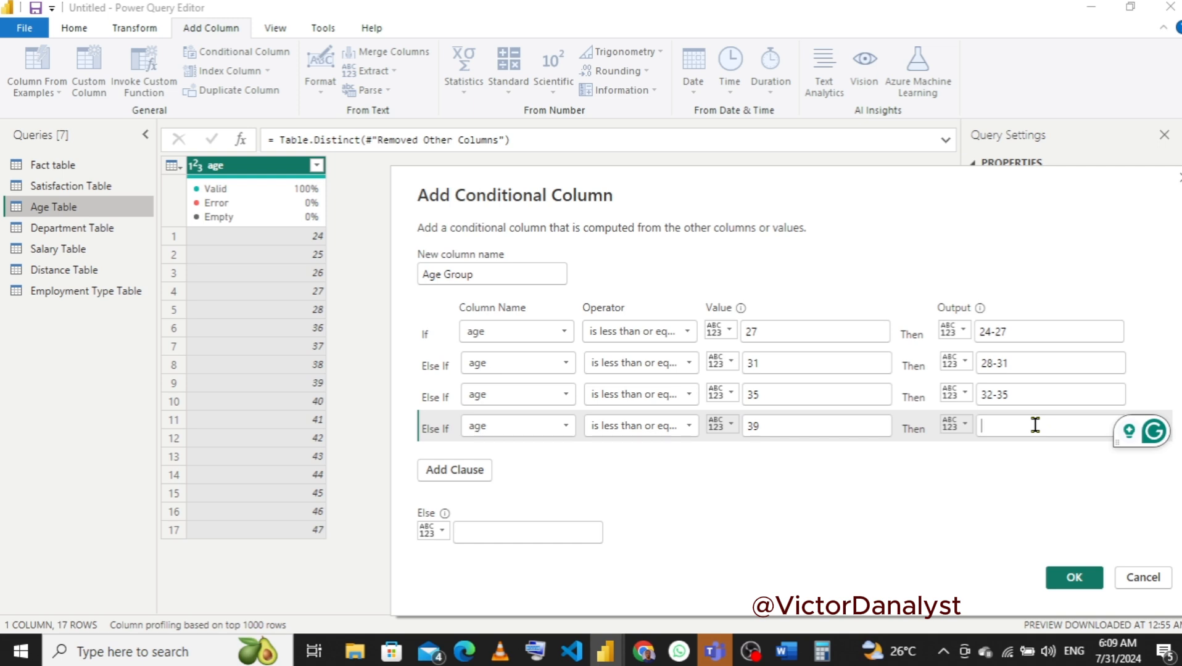
text(36)
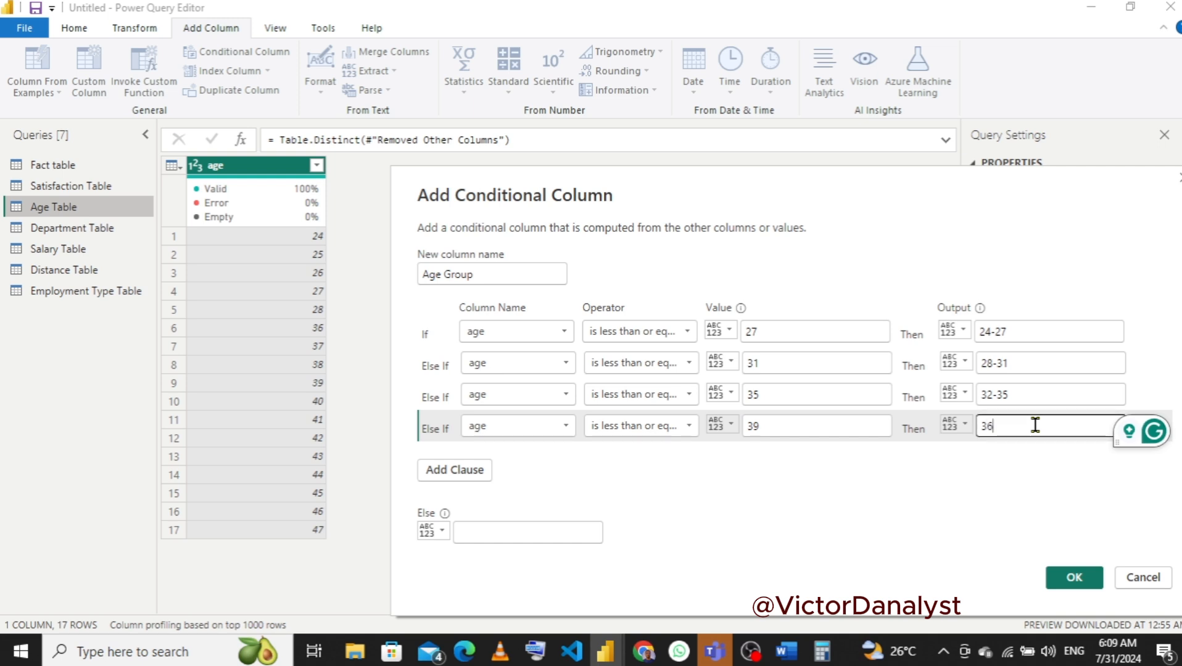
text(-39)
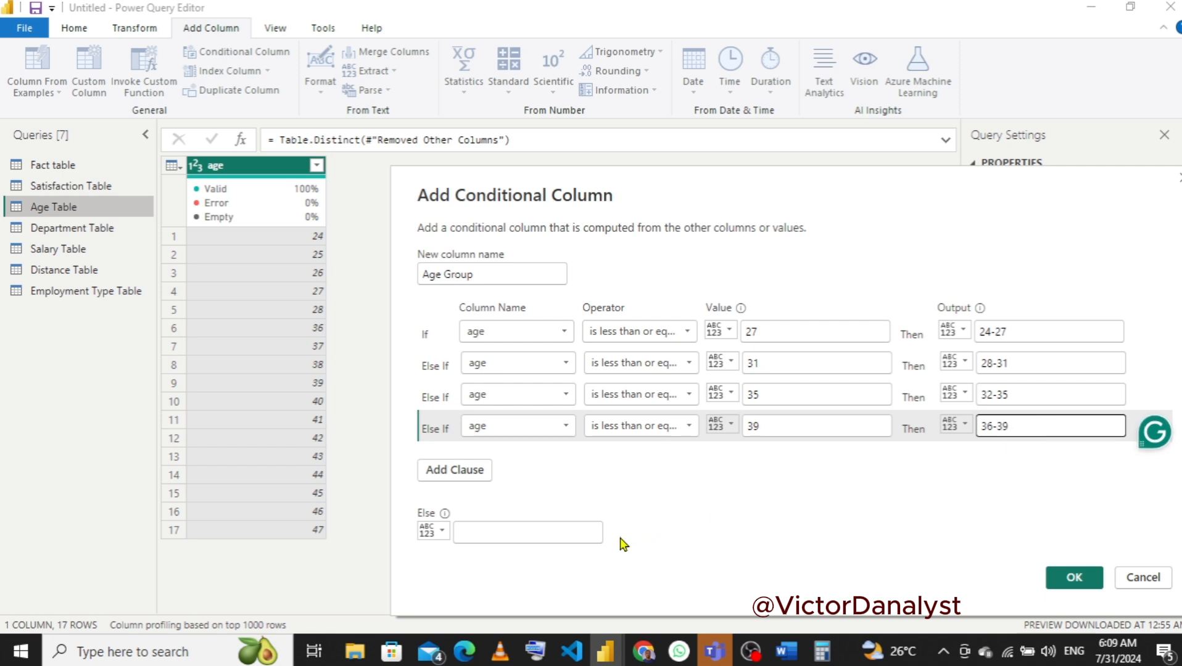
- Add a fifth clause so that age is less than or equal to 43 outputs 40-43
click(454, 477)
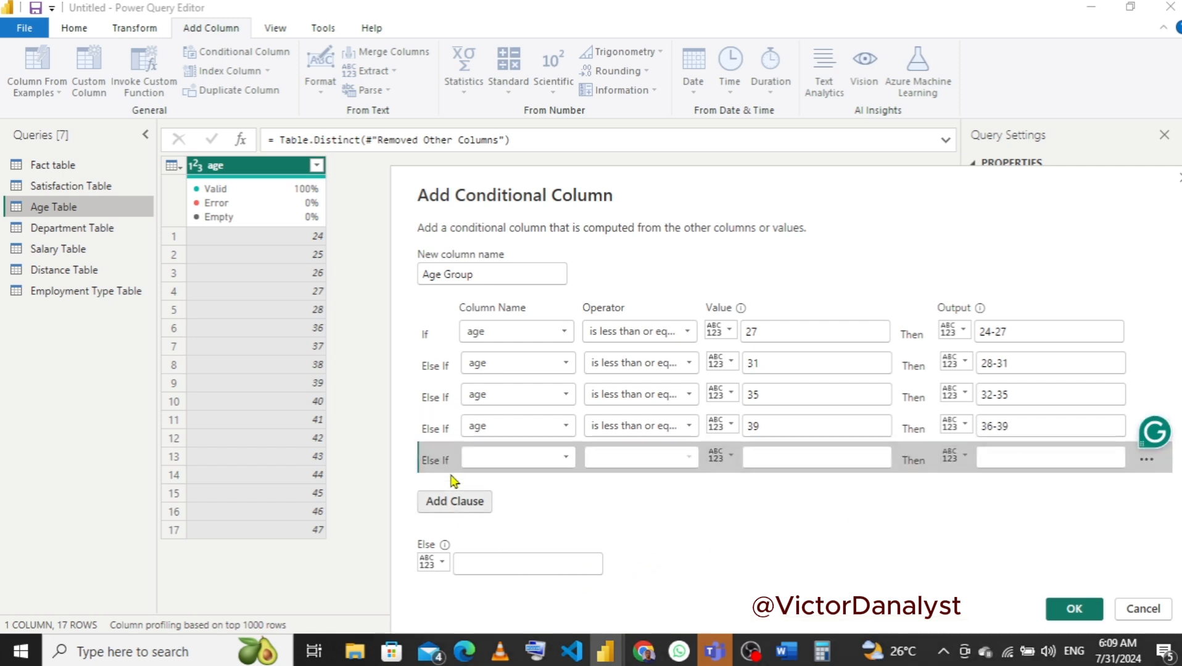
click(502, 463)
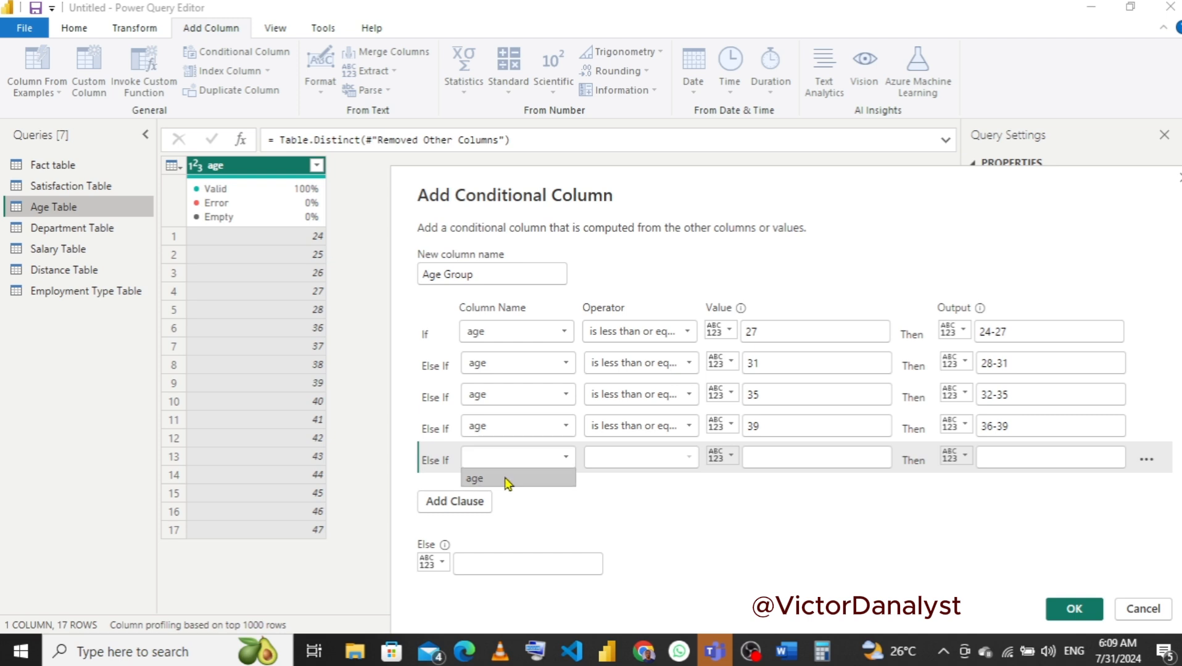
click(506, 479)
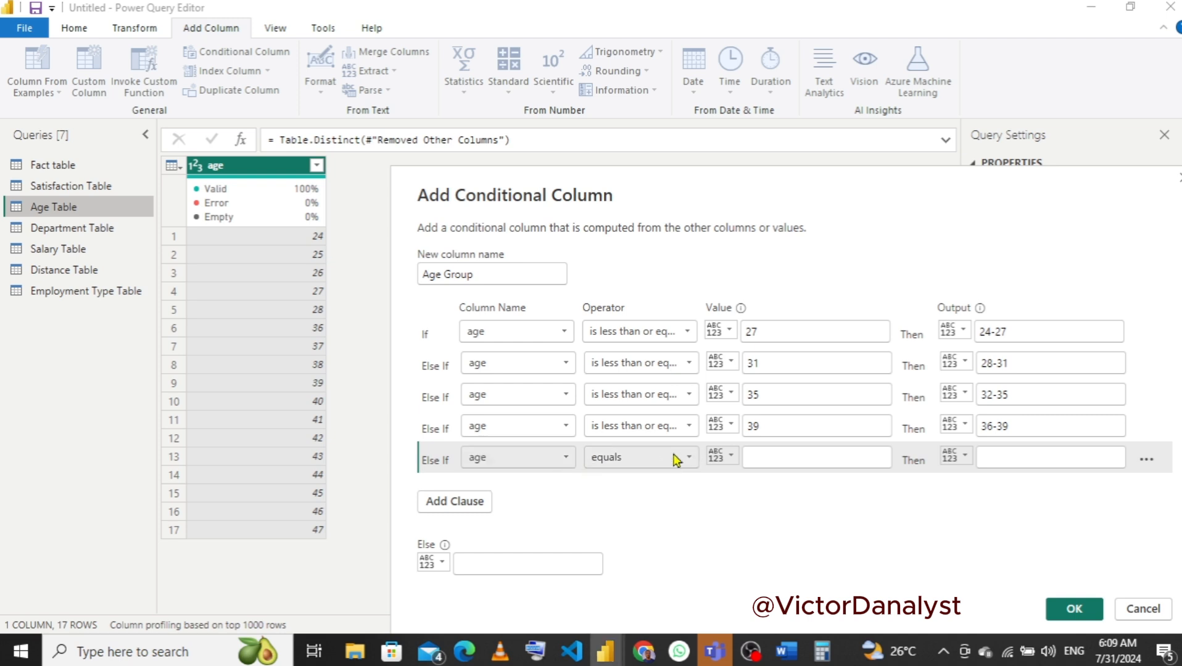
click(678, 457)
click(632, 565)
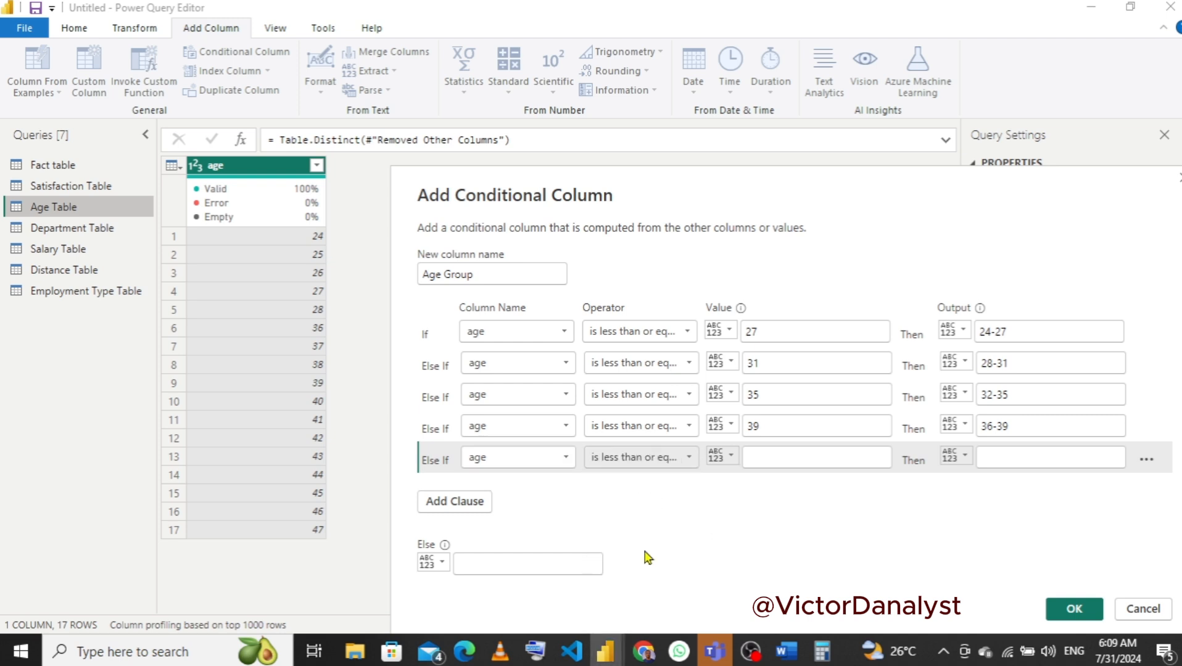
click(806, 456)
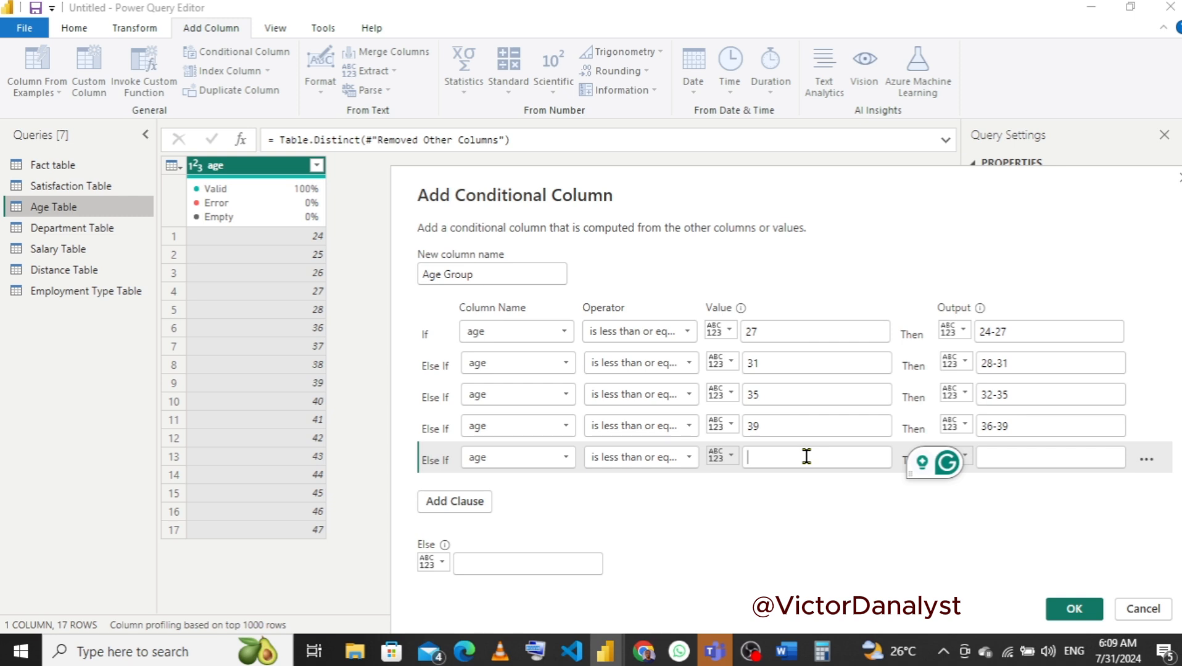
text(43)
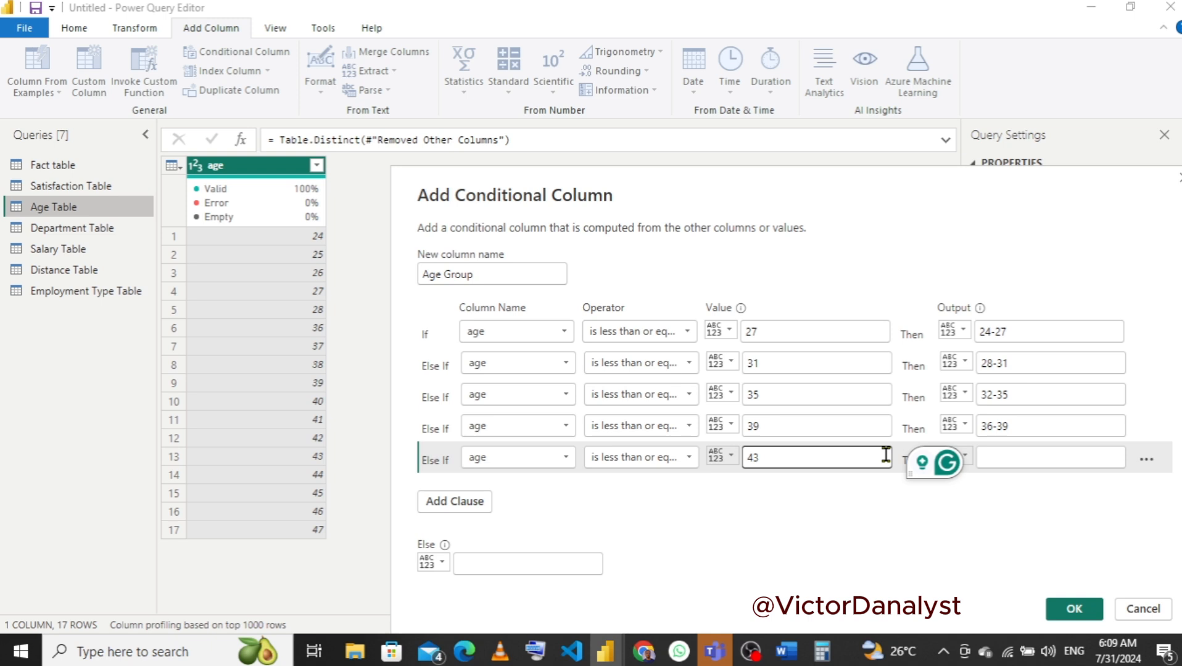
click(1010, 457)
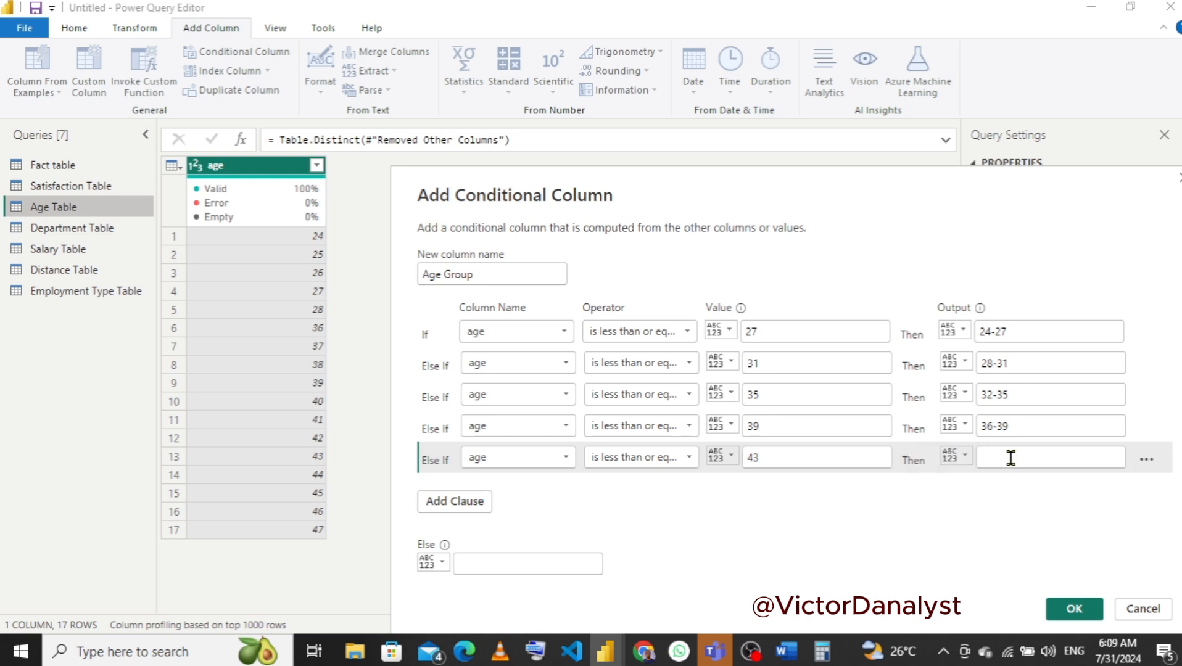
text(40)
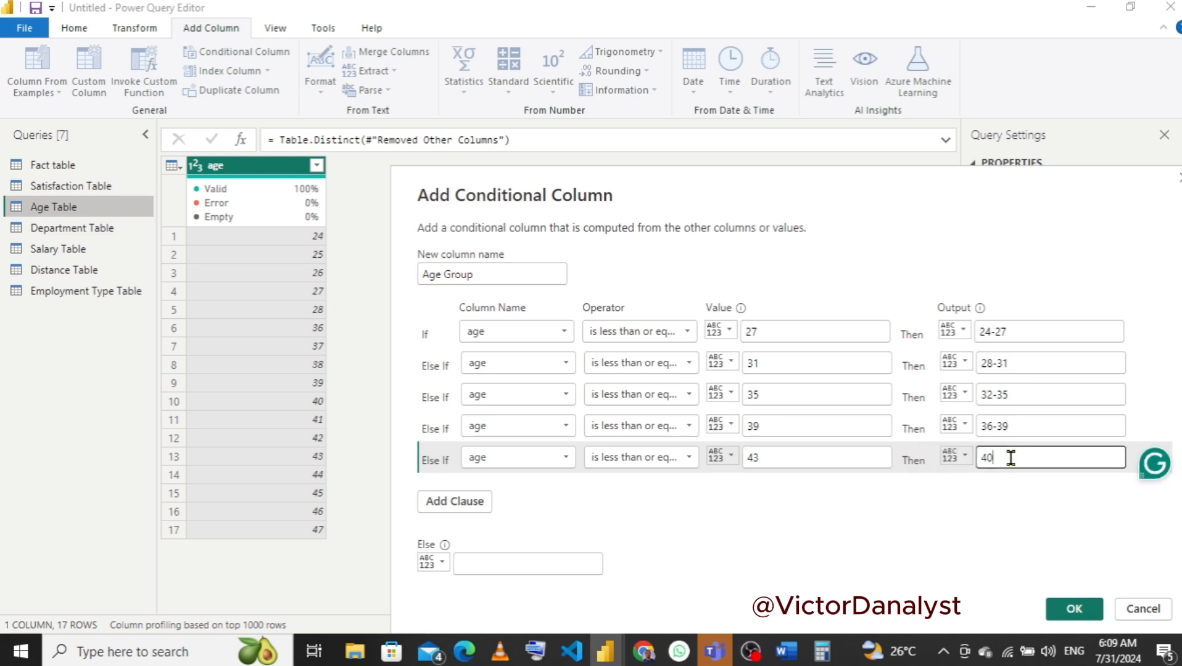
text(-43)
- Create the Age Group column with 44-47 as the Else output, and set its data type to Text
click(558, 562)
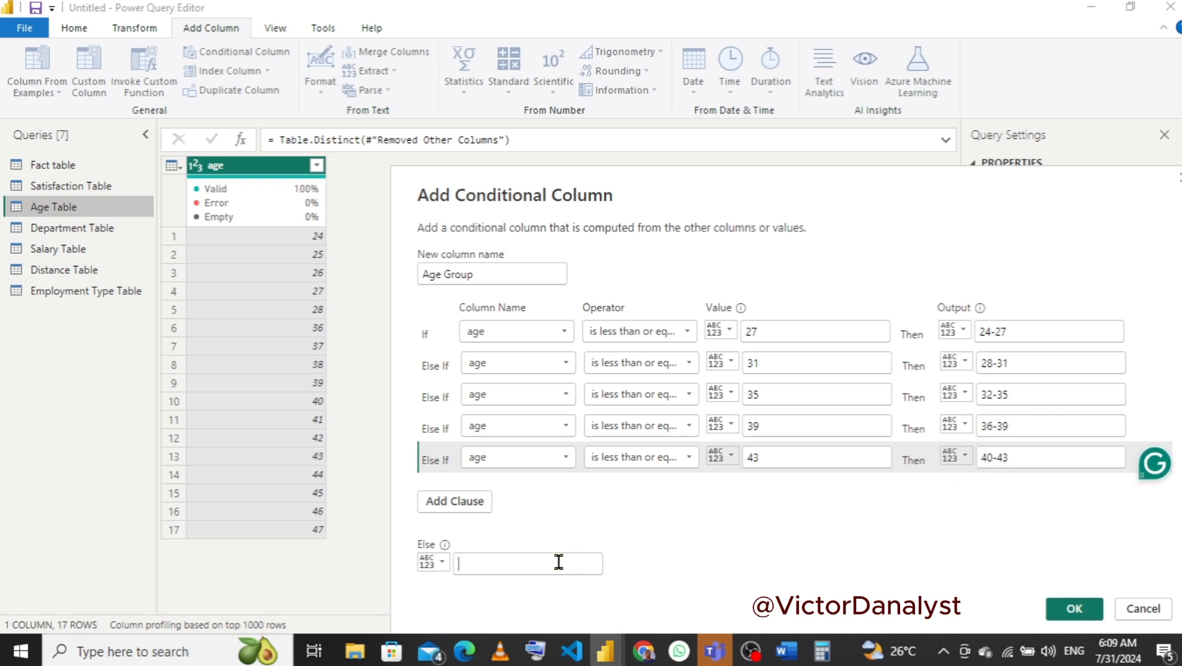
text(44-)
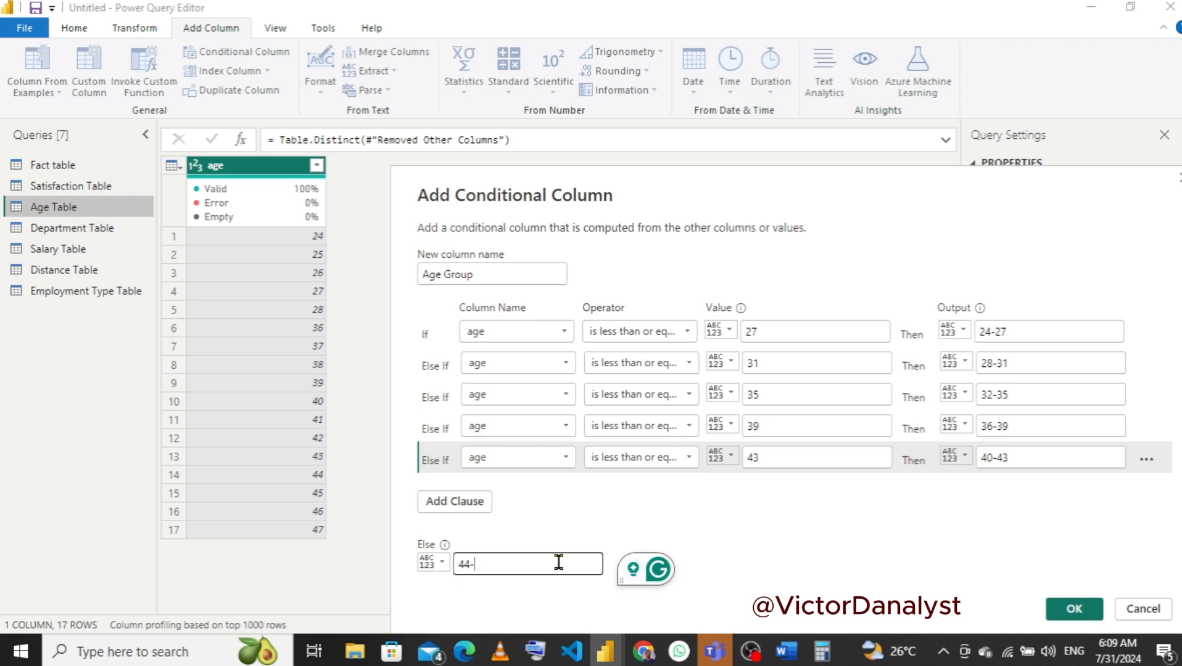
text(47)
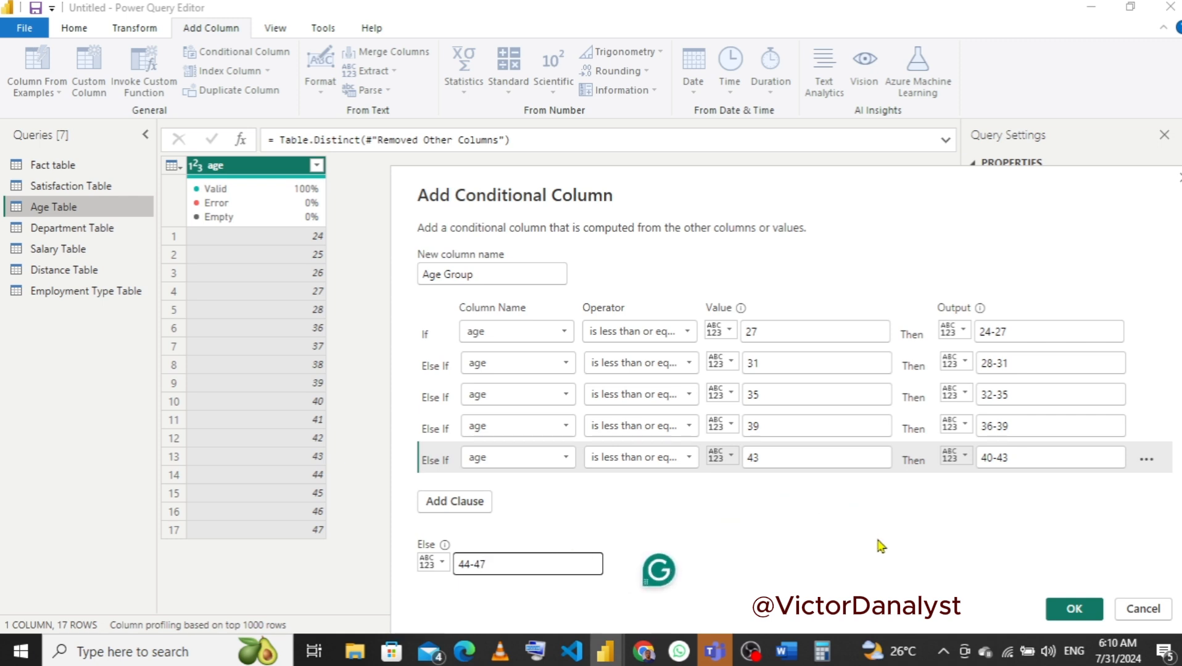
click(1072, 609)
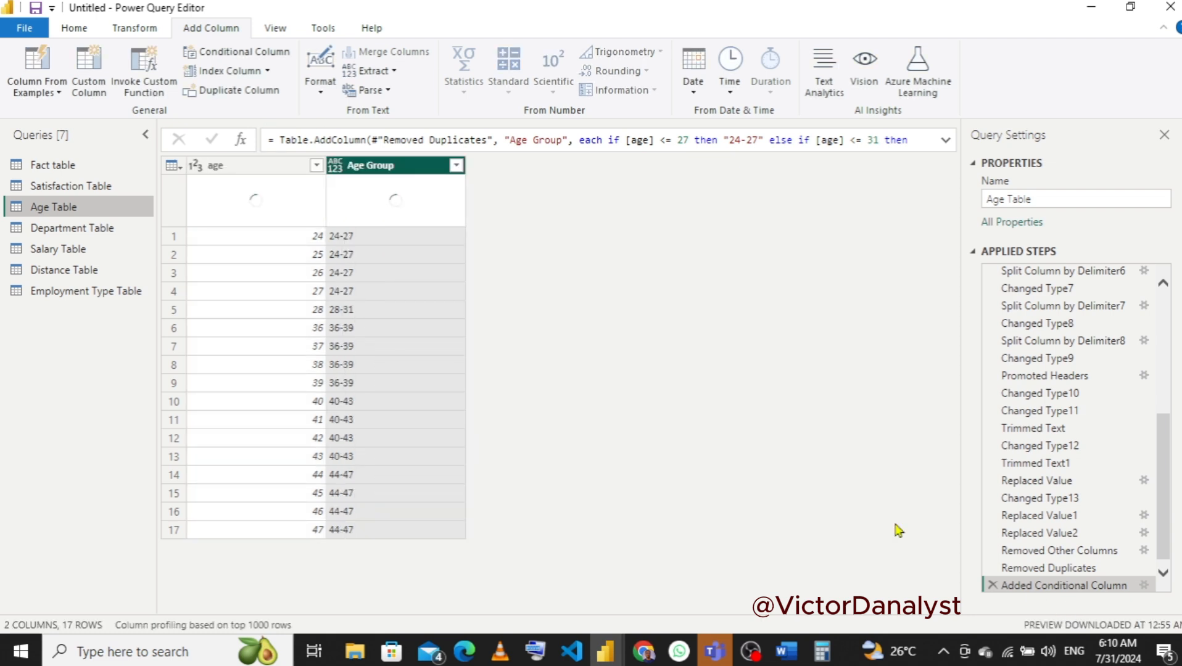
click(335, 166)
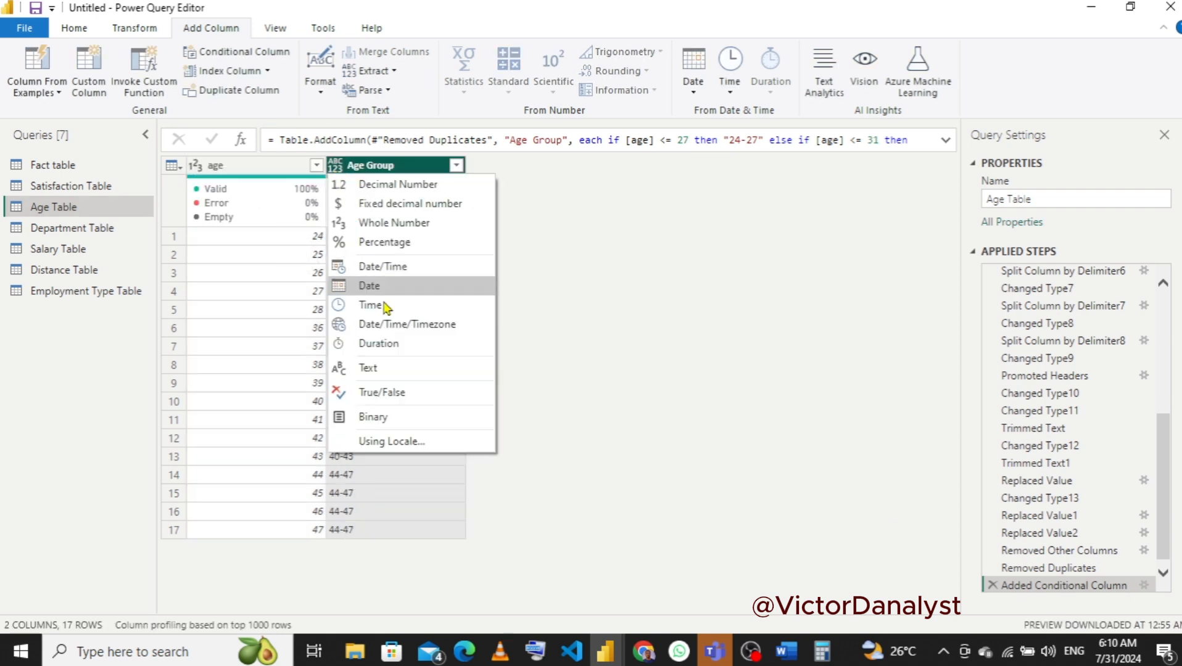
click(367, 369)
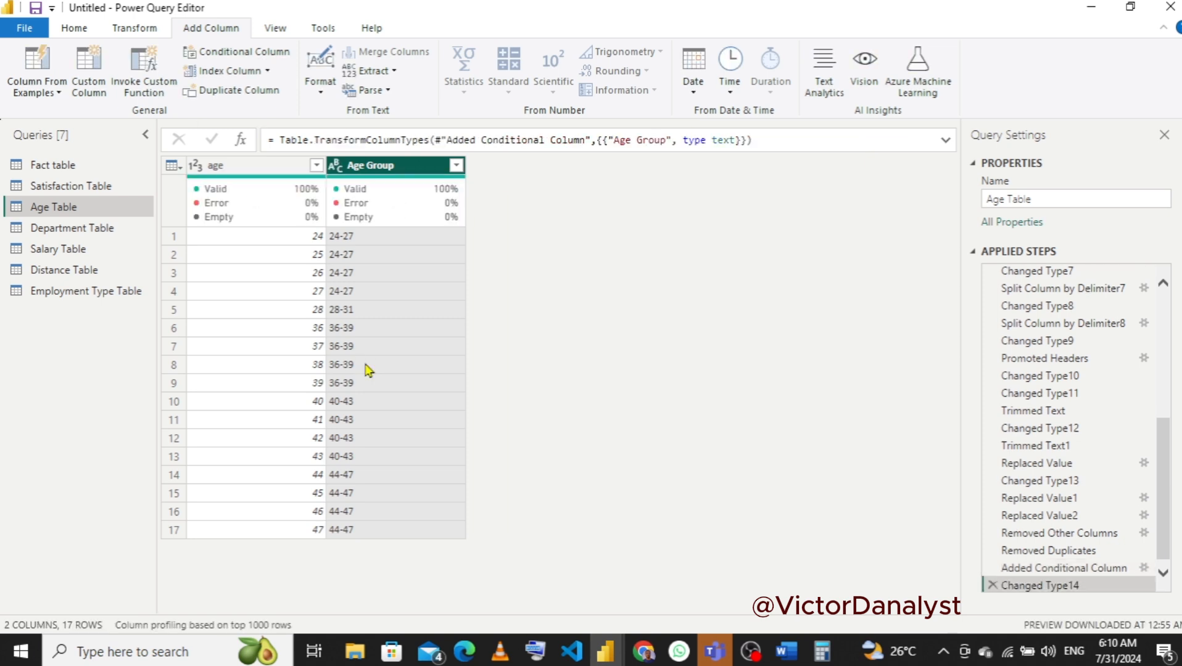
- Open the Salary Table and examine the range of distinct values in the salary column, from lowest to highest
click(80, 233)
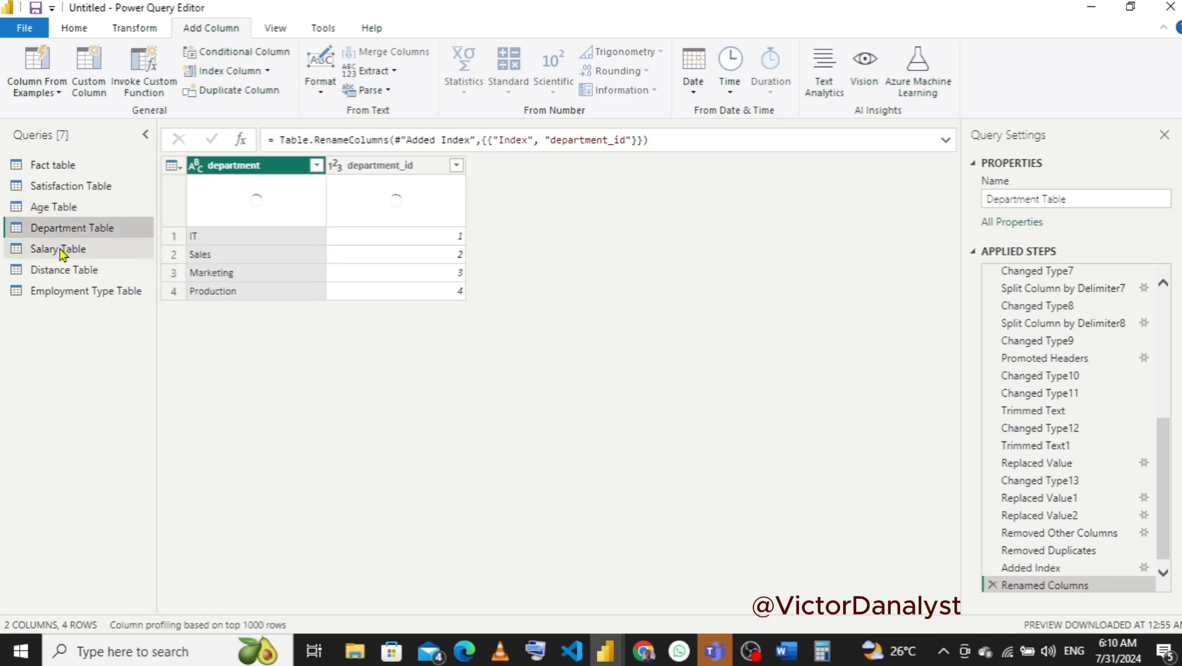
click(60, 251)
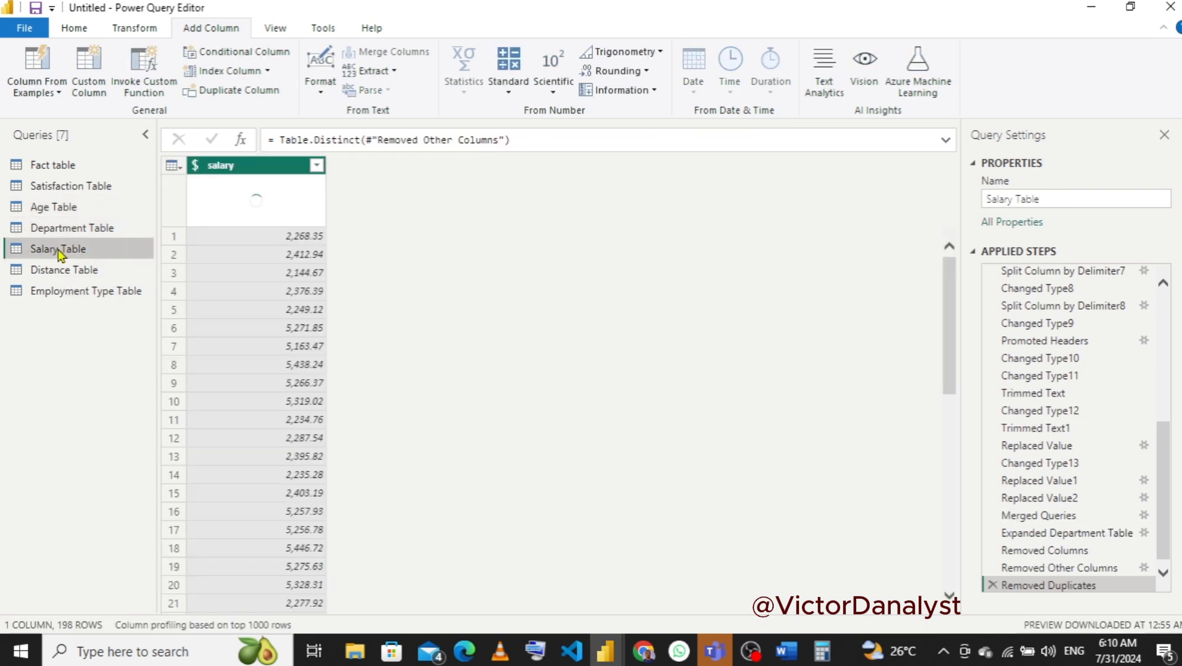
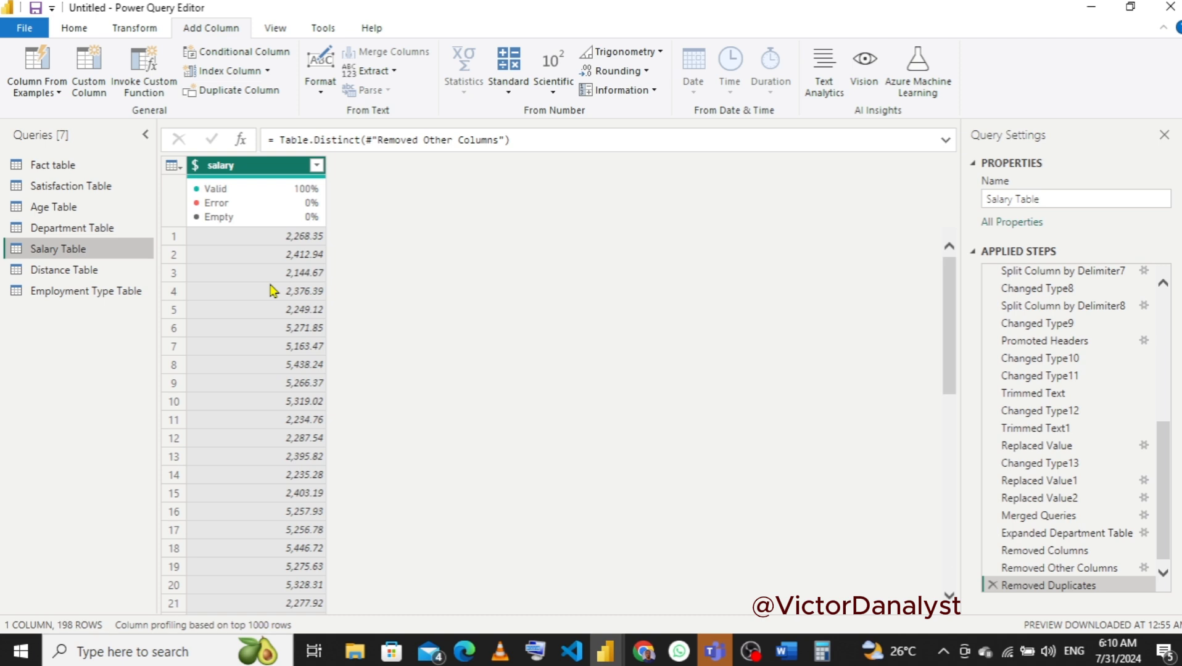
click(315, 165)
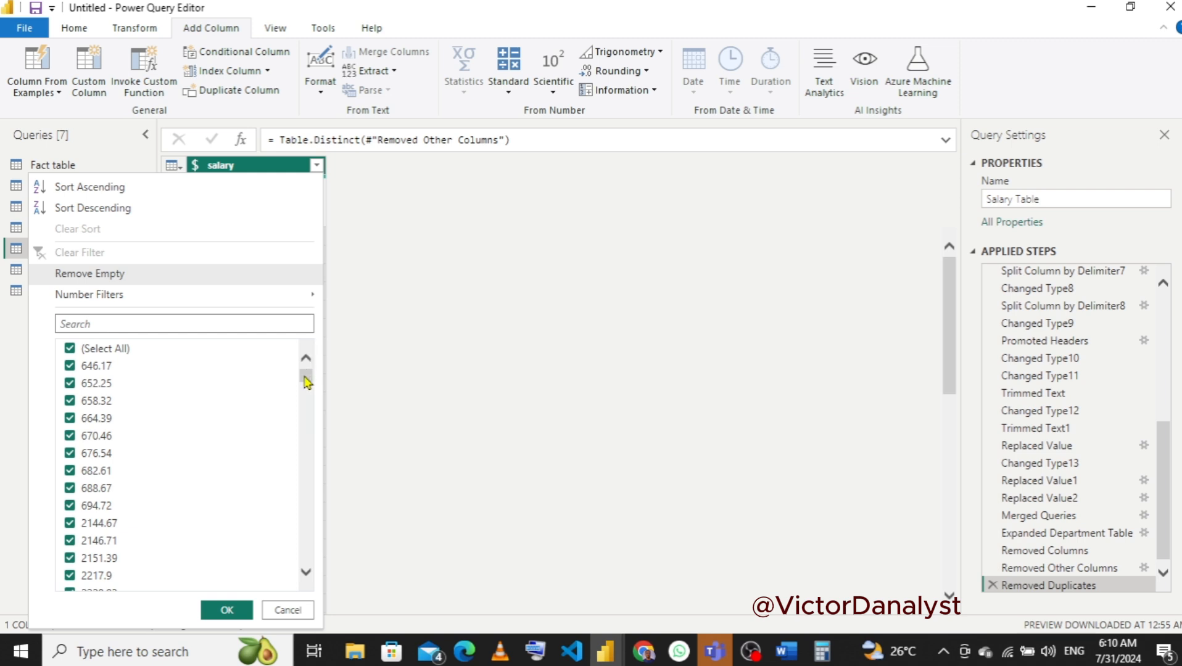
drag(306, 375, 308, 558)
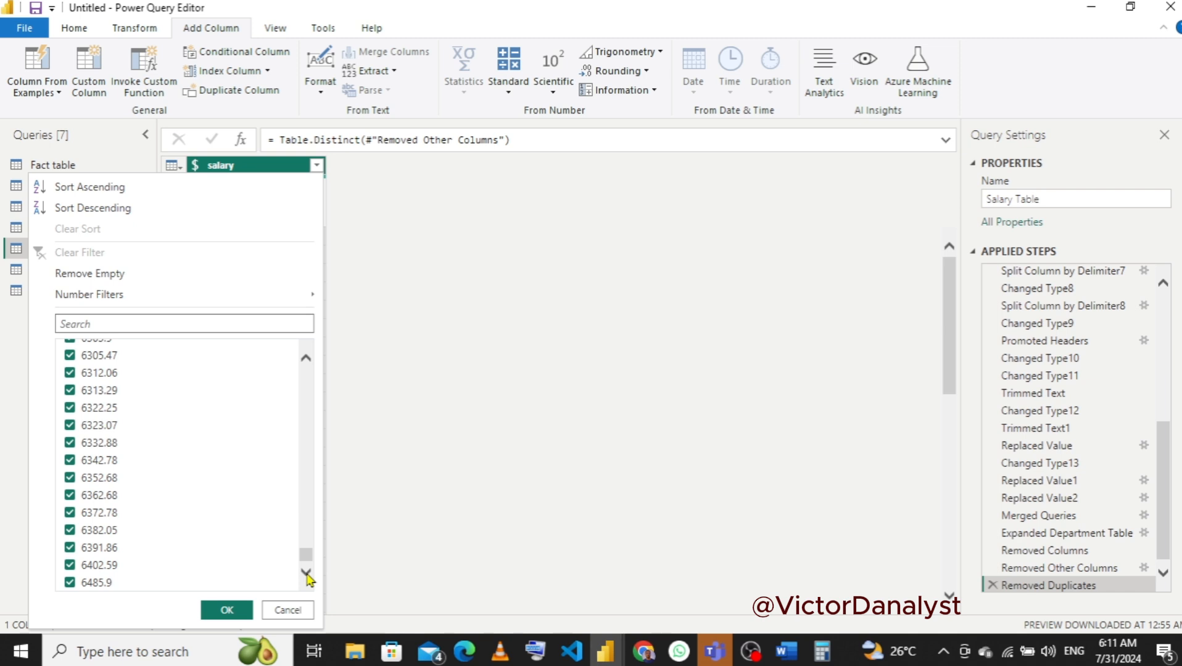
- Switch to Calculator and subtract the lowest salary, 646.17, from the highest salary, 6485.9
click(822, 652)
click(623, 298)
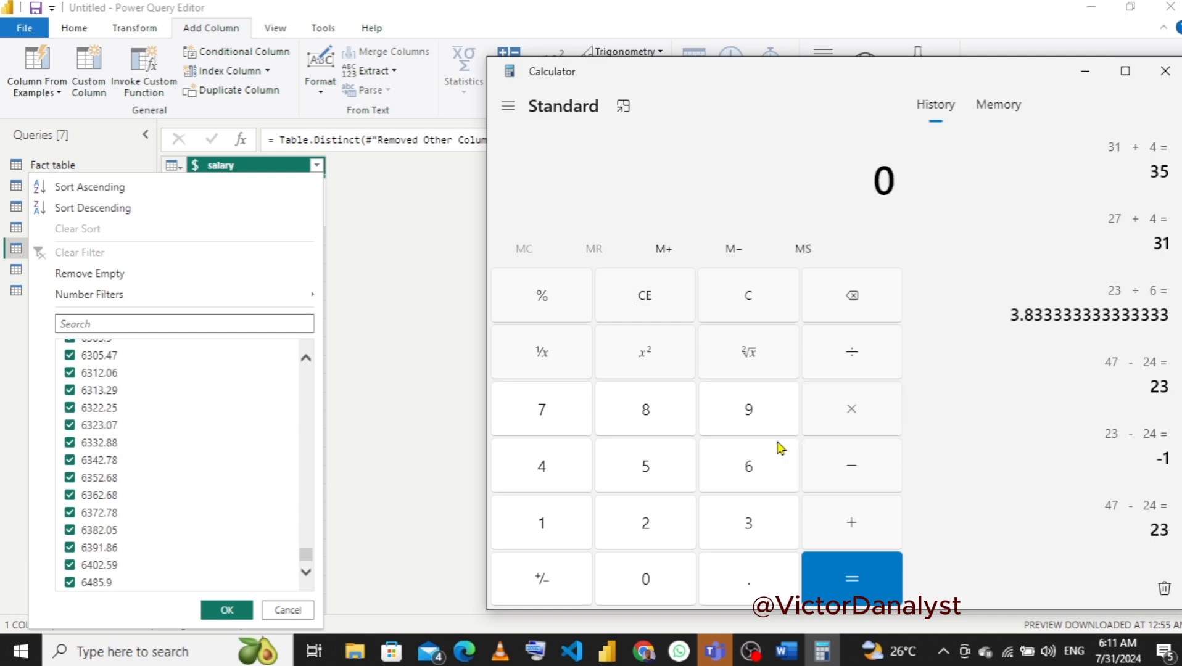
click(742, 460)
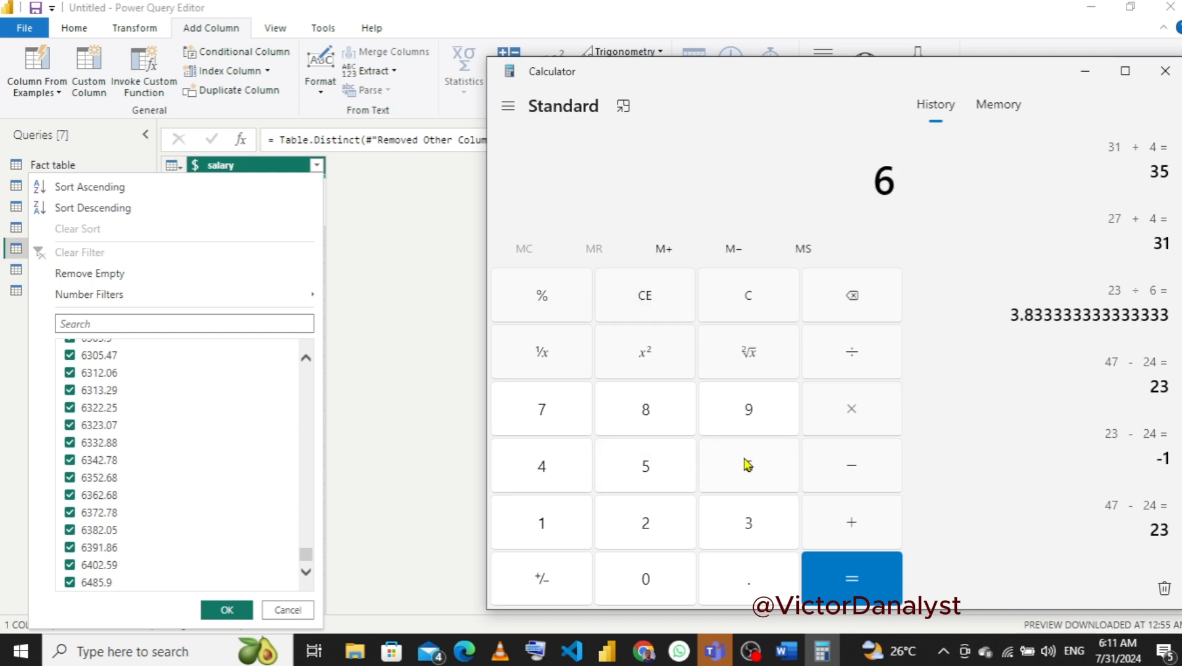
click(528, 464)
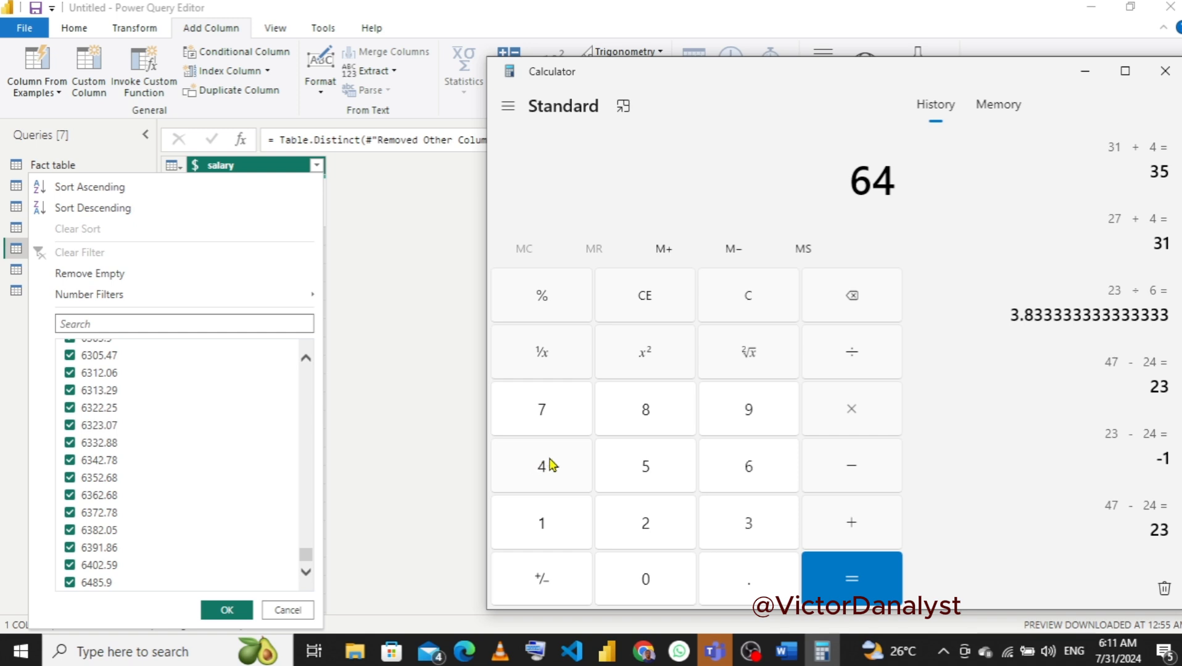
click(650, 412)
click(648, 466)
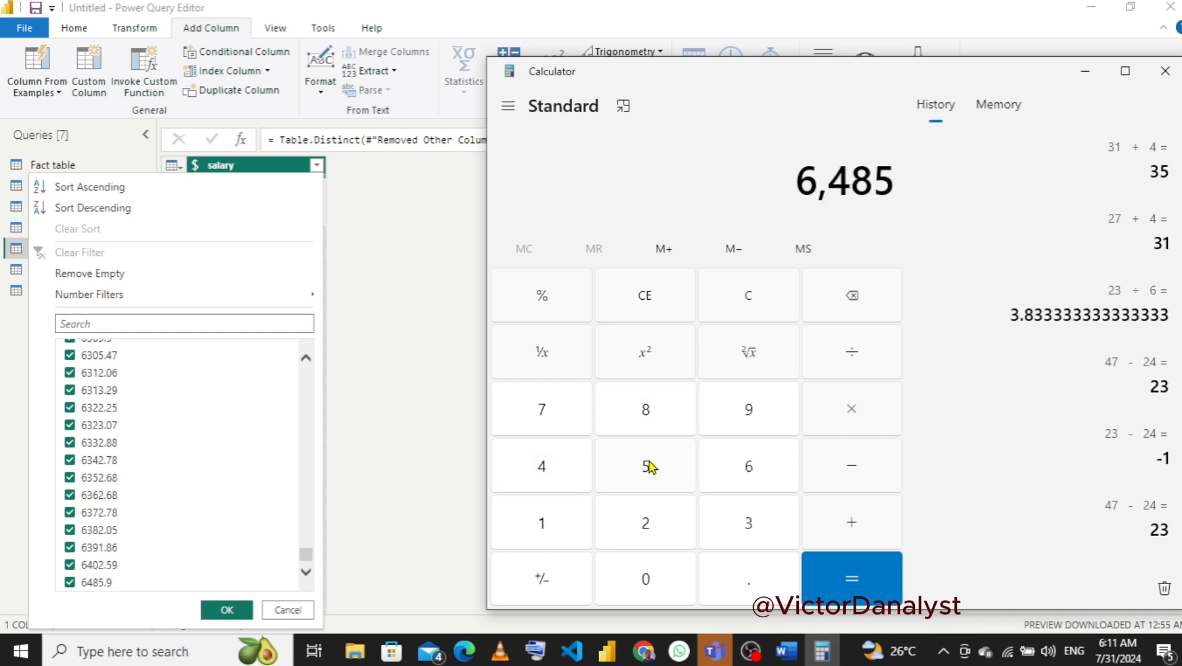
click(744, 584)
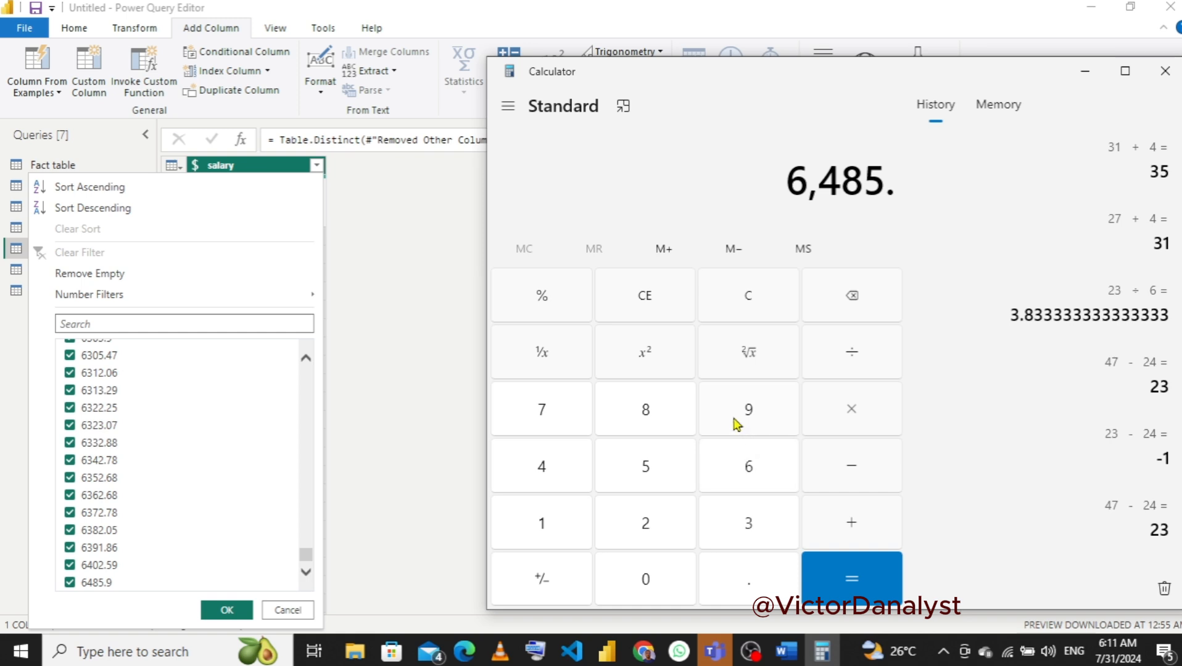
click(742, 420)
click(855, 478)
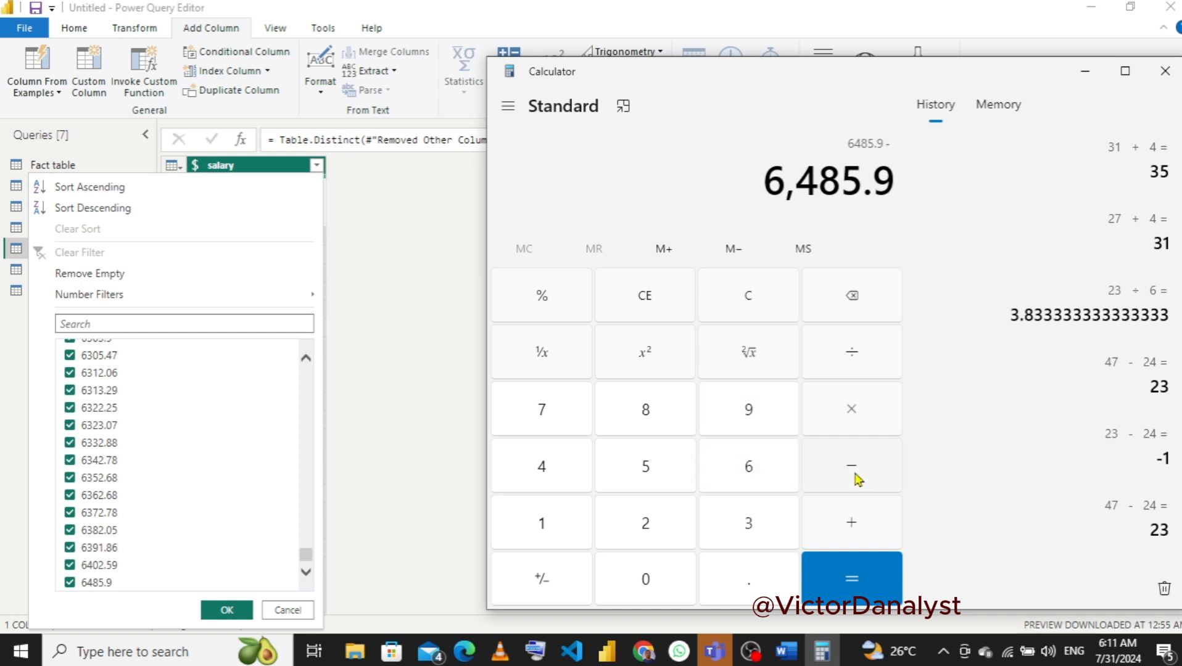
click(754, 480)
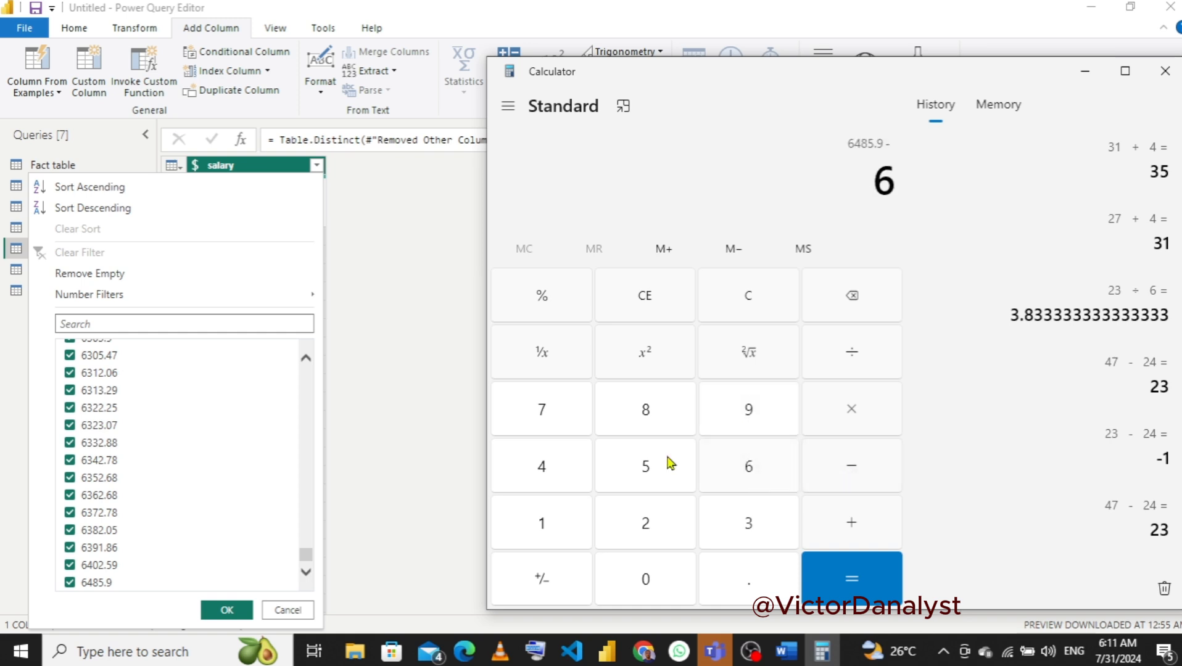
click(536, 483)
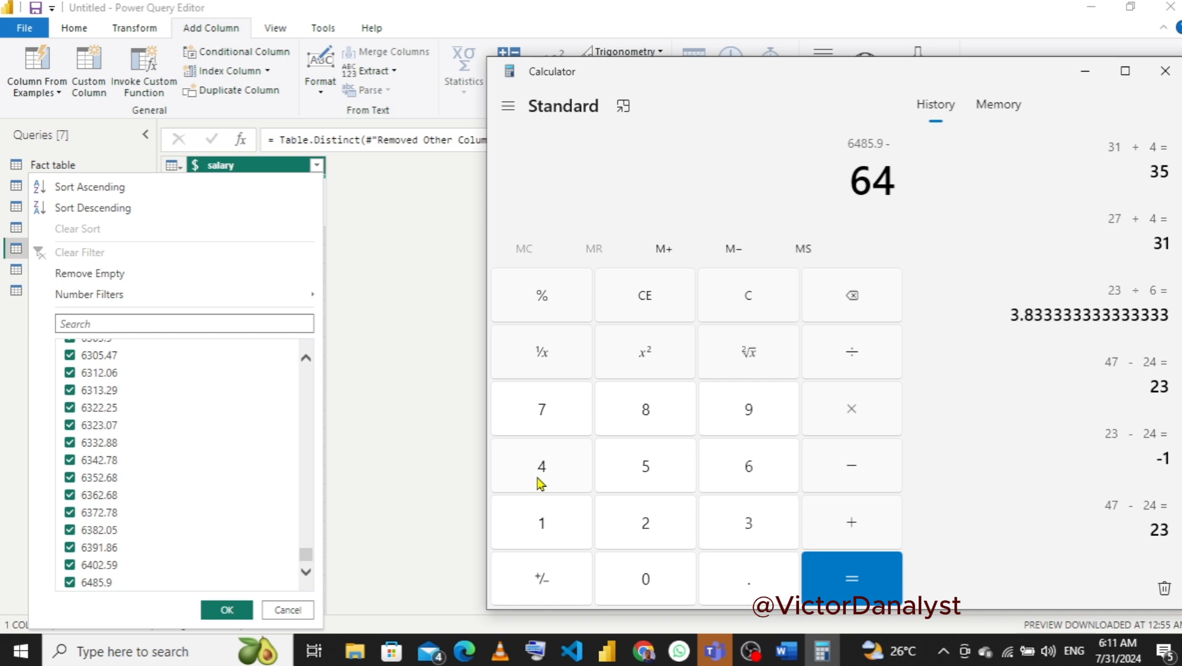
click(740, 490)
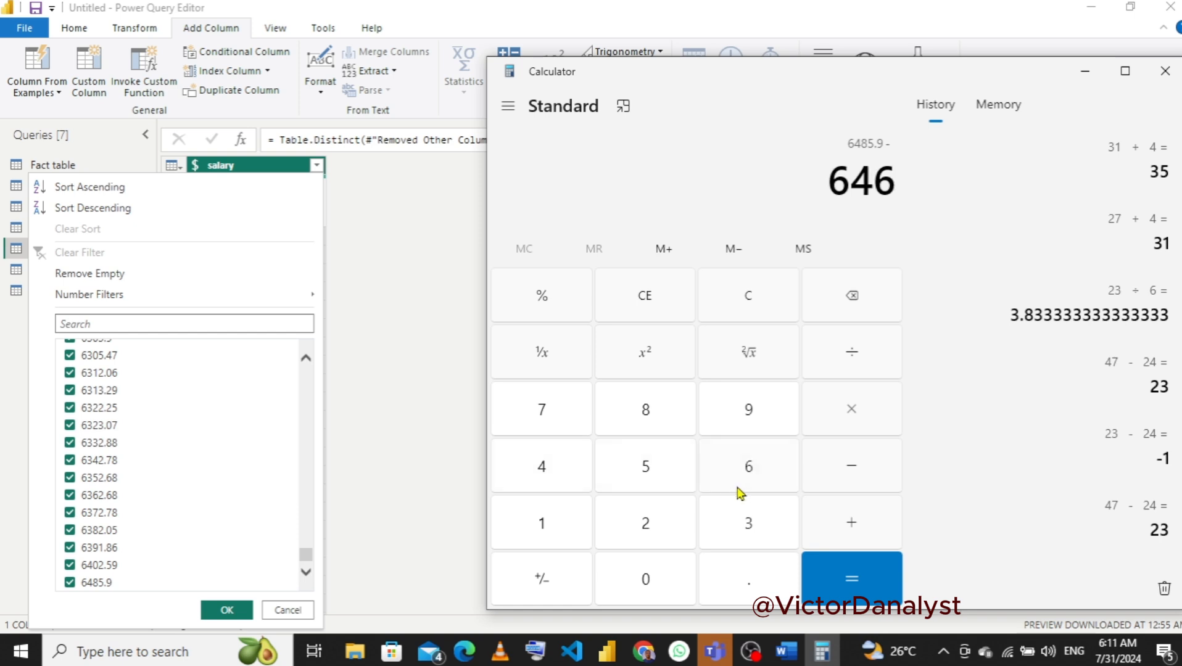
click(743, 575)
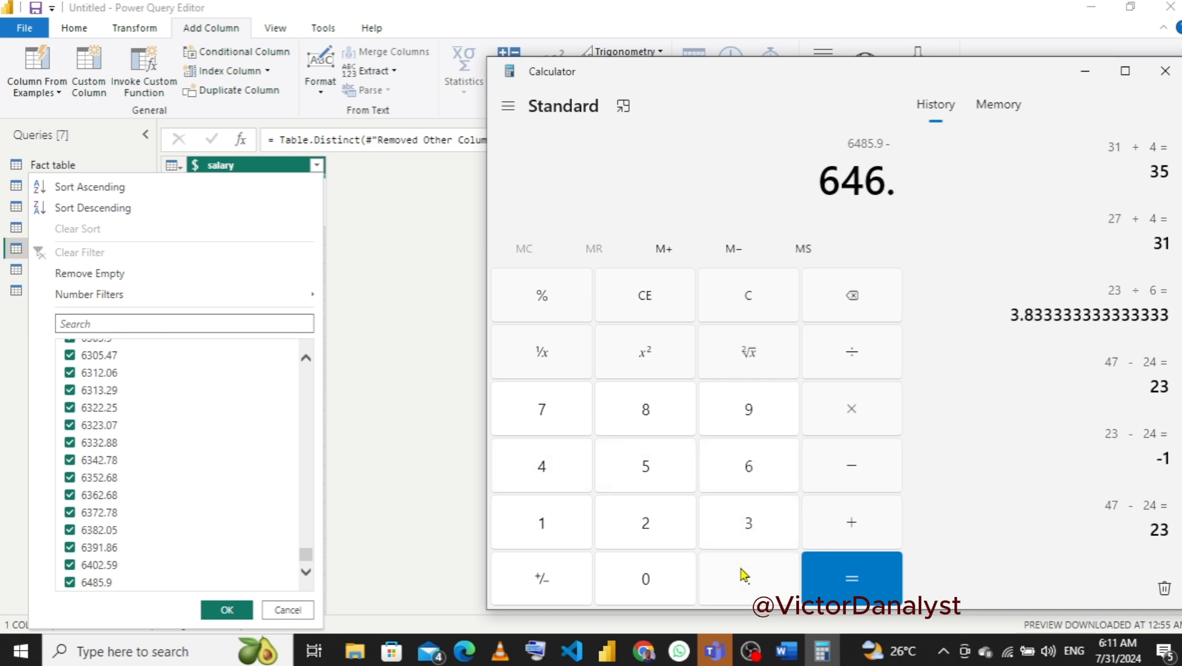
click(565, 528)
click(543, 424)
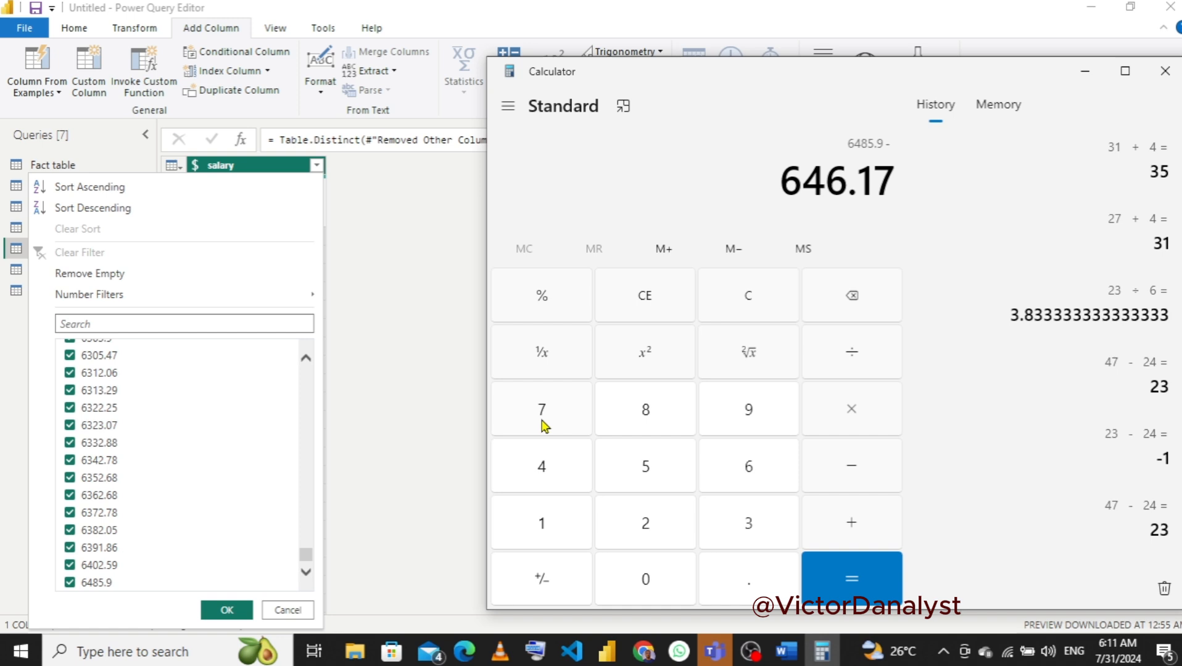
click(839, 573)
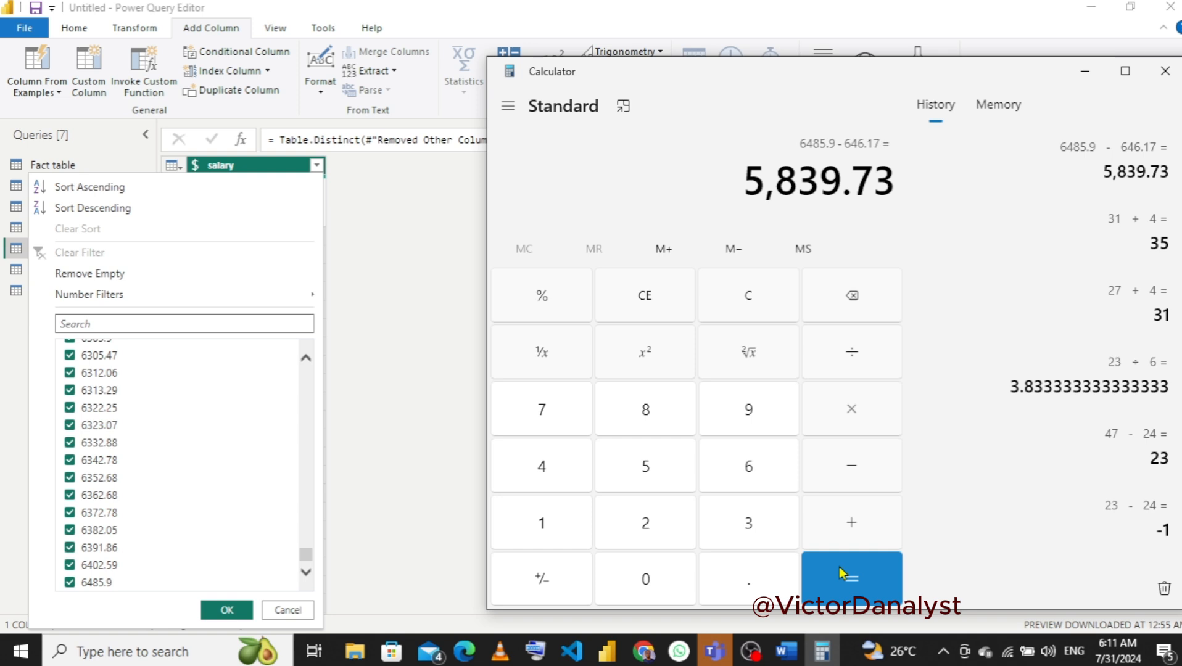
- Divide the salary difference by 5 to get the band width, and clear the calculator entry
click(859, 363)
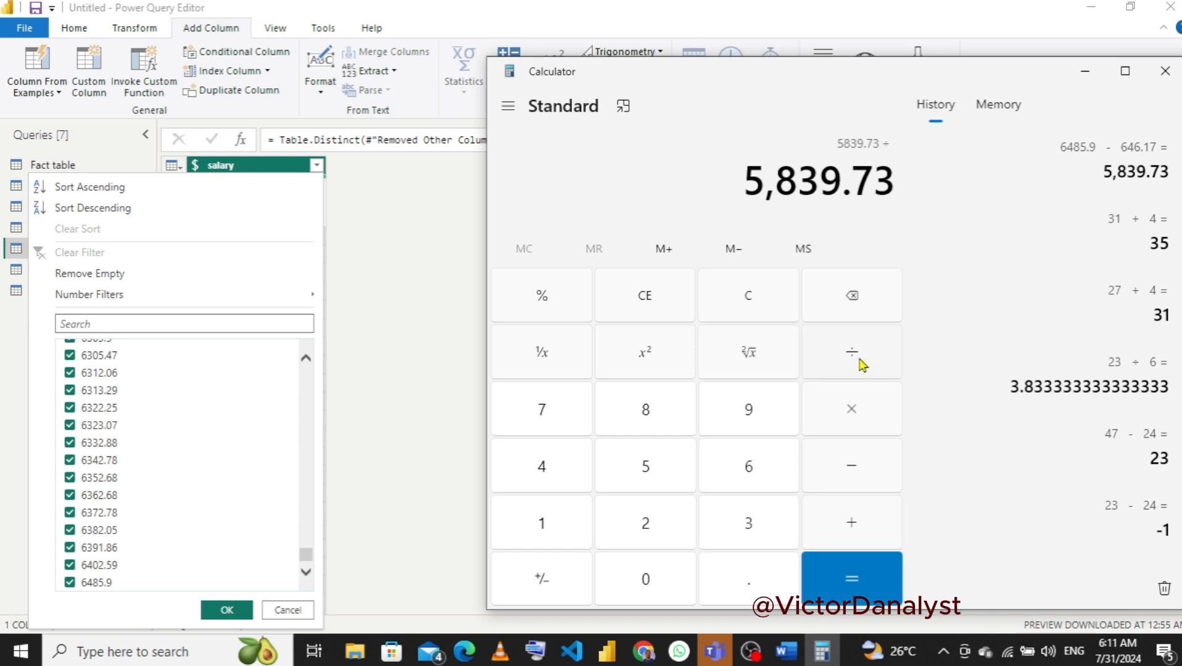
click(649, 462)
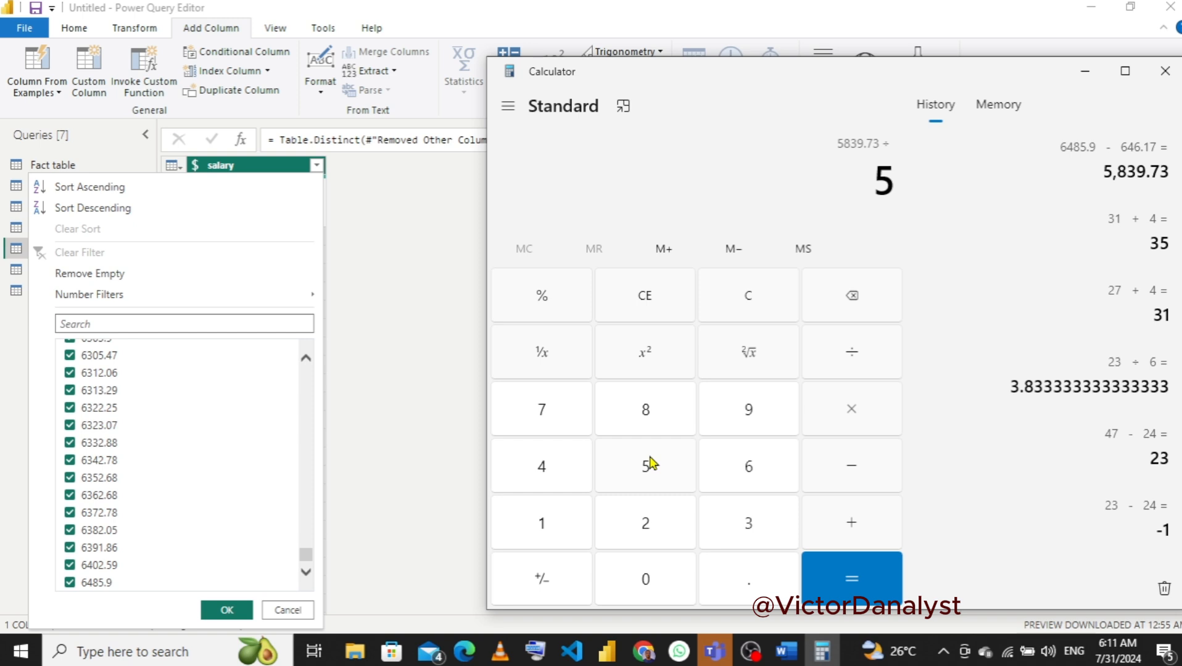
click(832, 575)
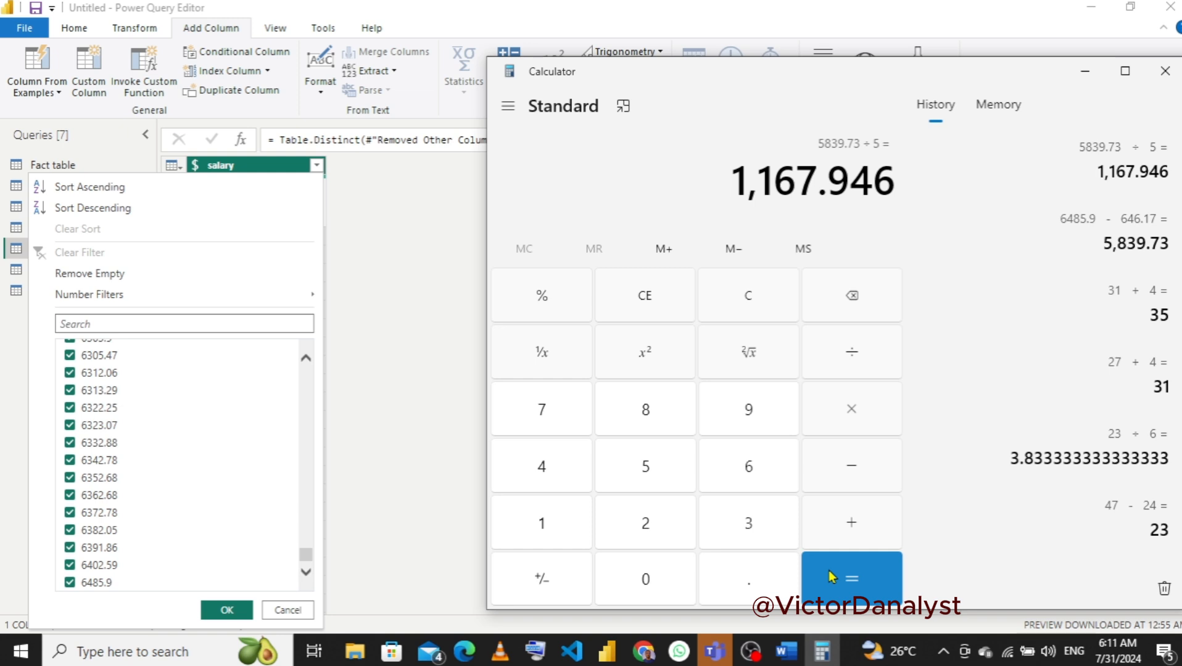
click(641, 313)
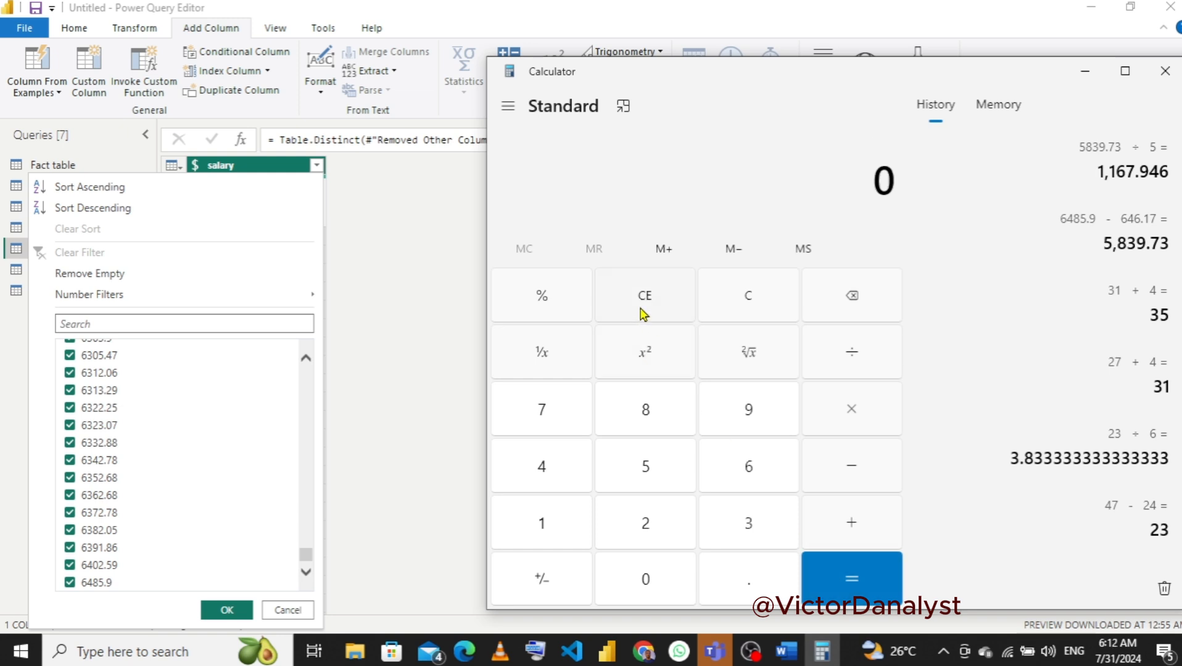
- Switch back to Power Query and close the salary column's filter list without applying a filter
click(306, 554)
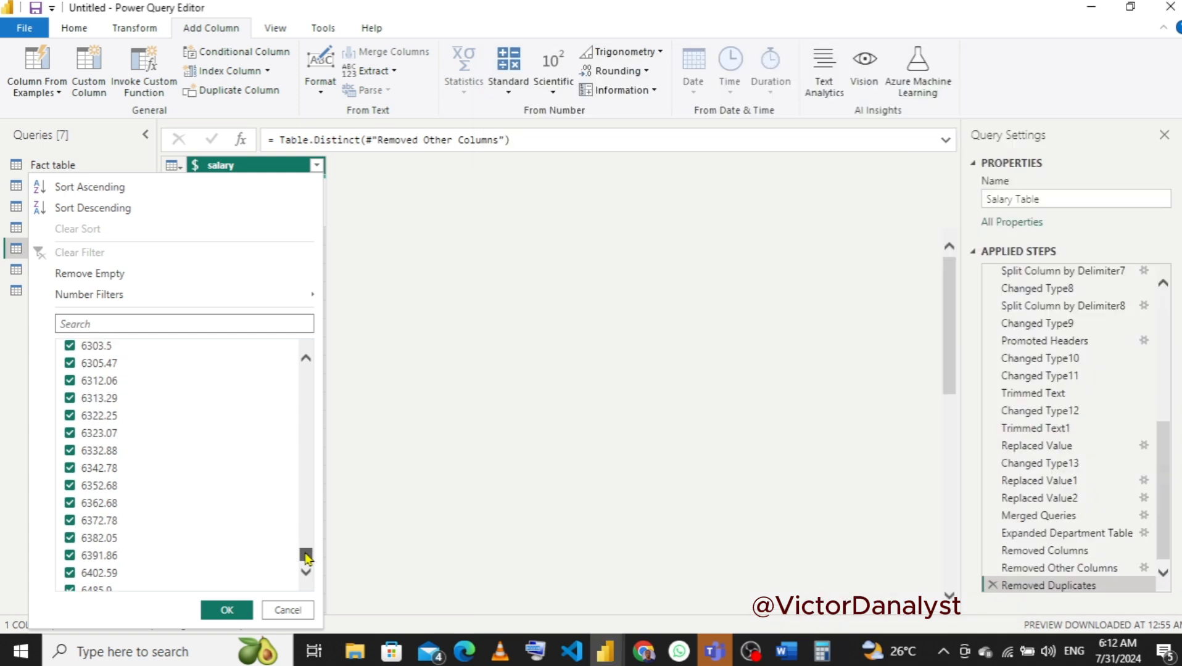
scroll(306, 555, up, 1)
click(419, 296)
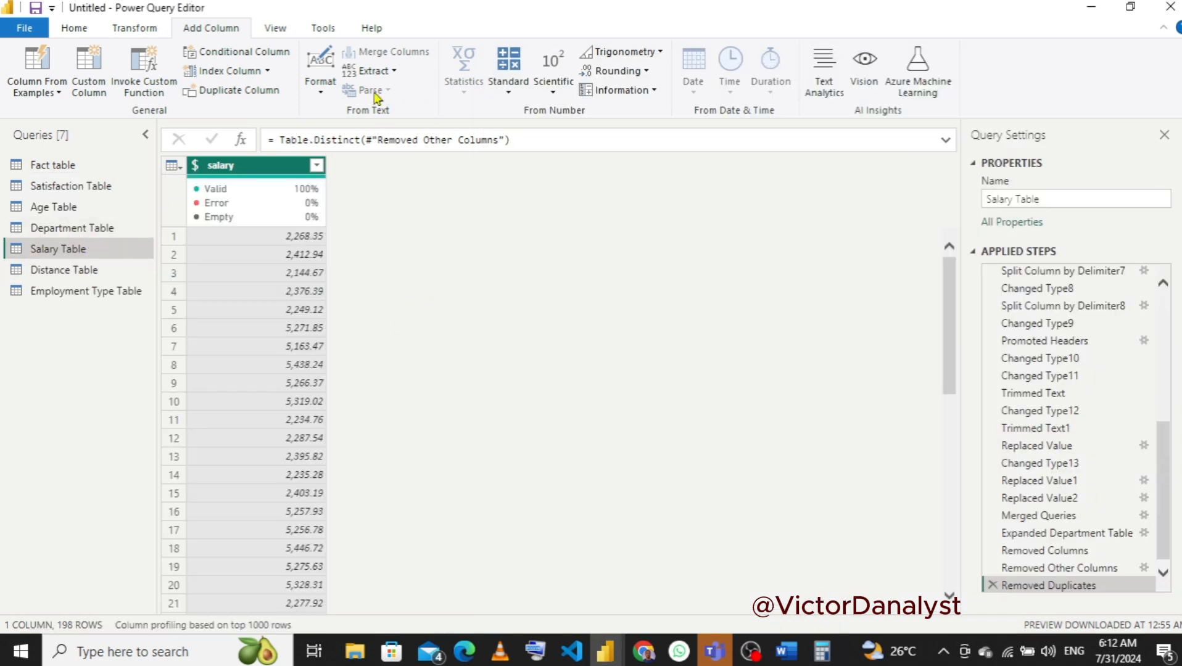
- Start a conditional column in the Salary Table and name it Salary Group
click(234, 57)
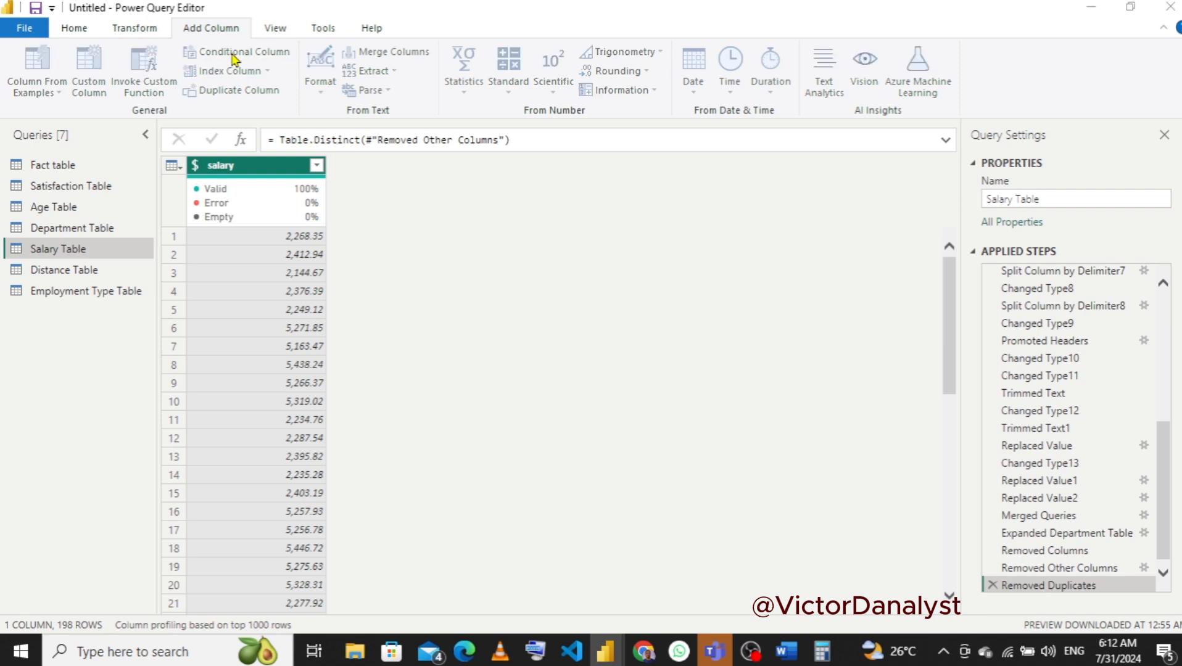
click(234, 58)
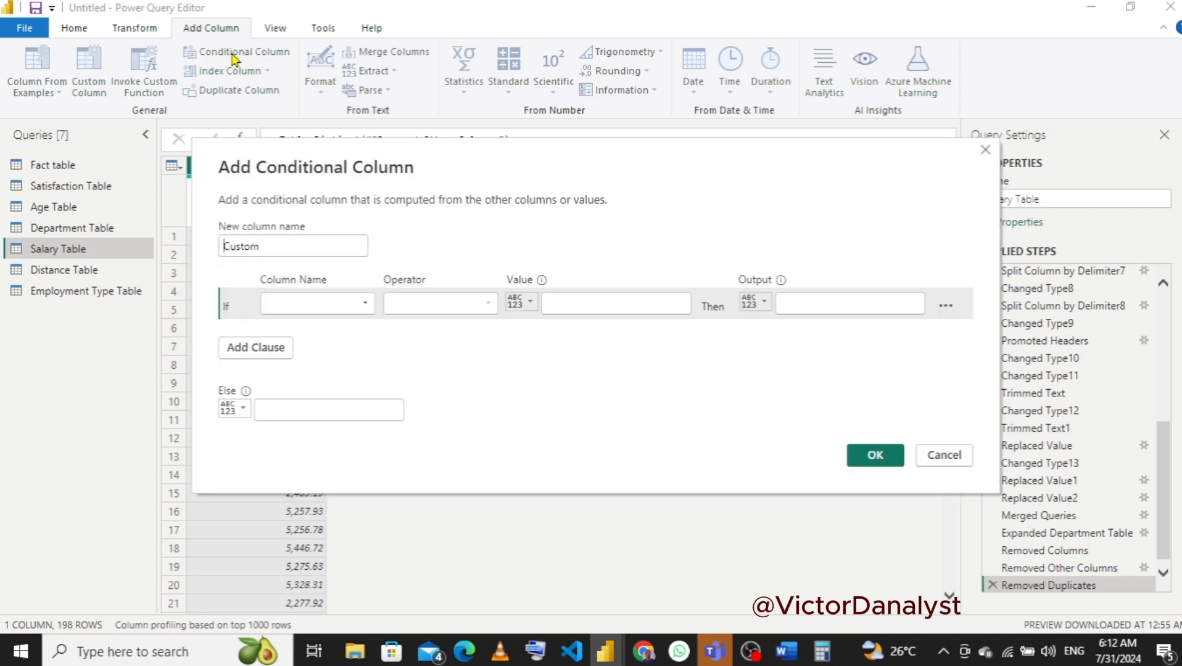
click(304, 248)
key(BackSpace)
key(BackSpace)
key(BackSpace)
key(BackSpace)
key(BackSpace)
key(BackSpace)
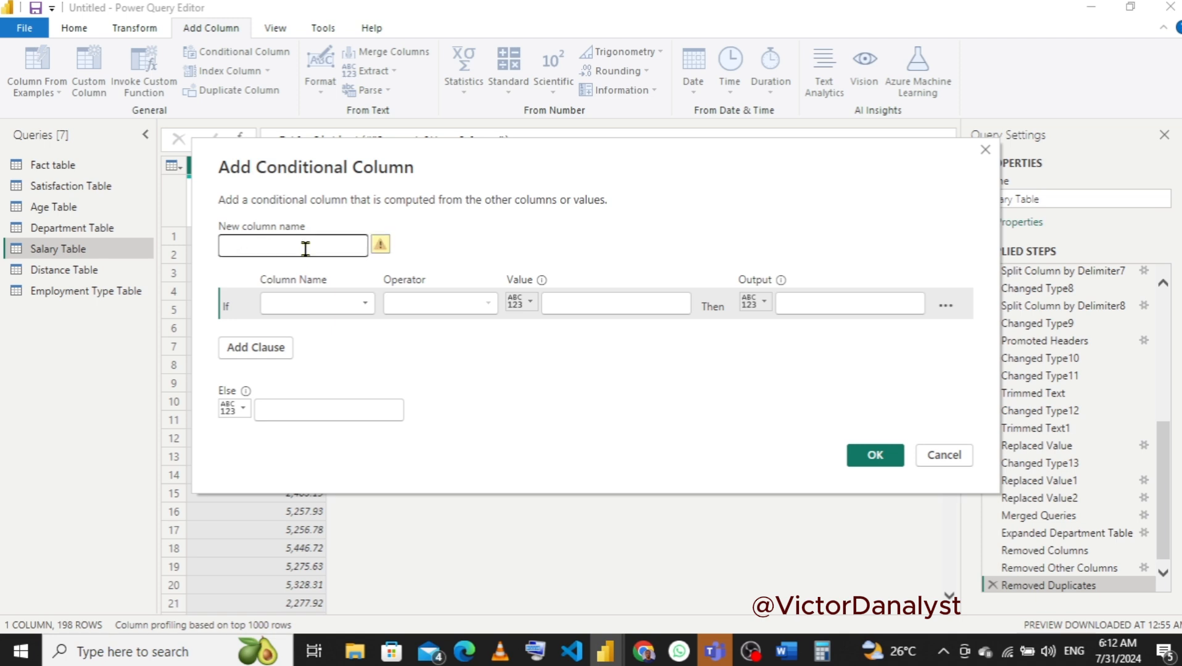
text(Salary Gr)
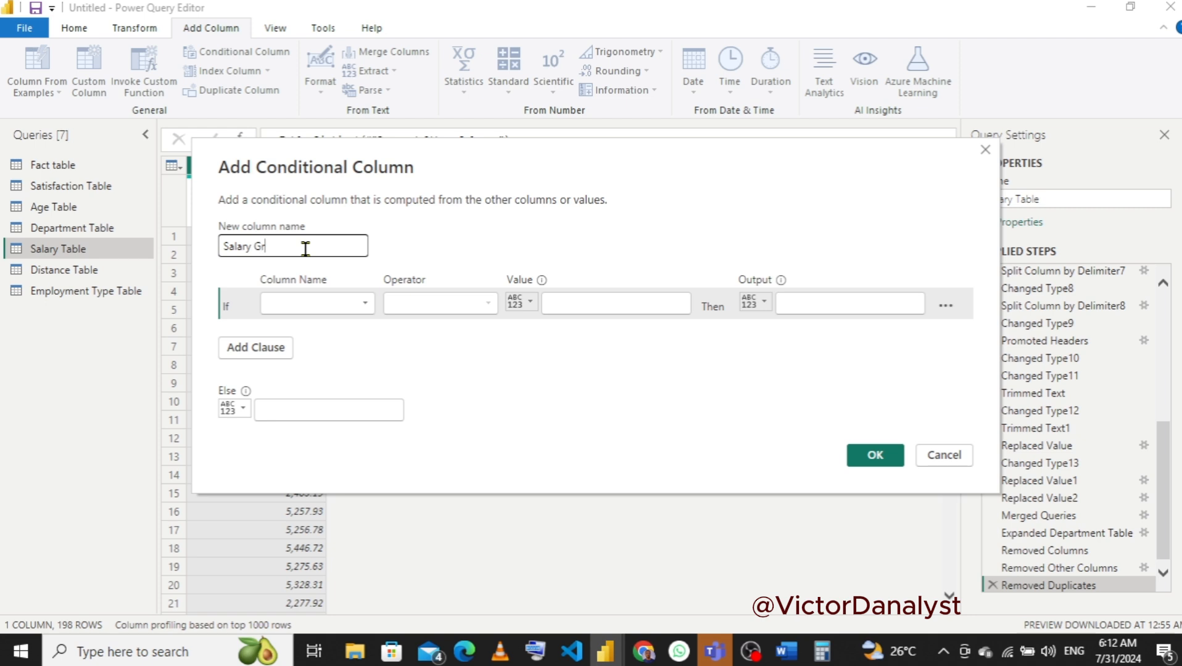
text(oup)
- Set the first clause to test salary with the operator is less than or equal to, ready for its comparison value
click(336, 300)
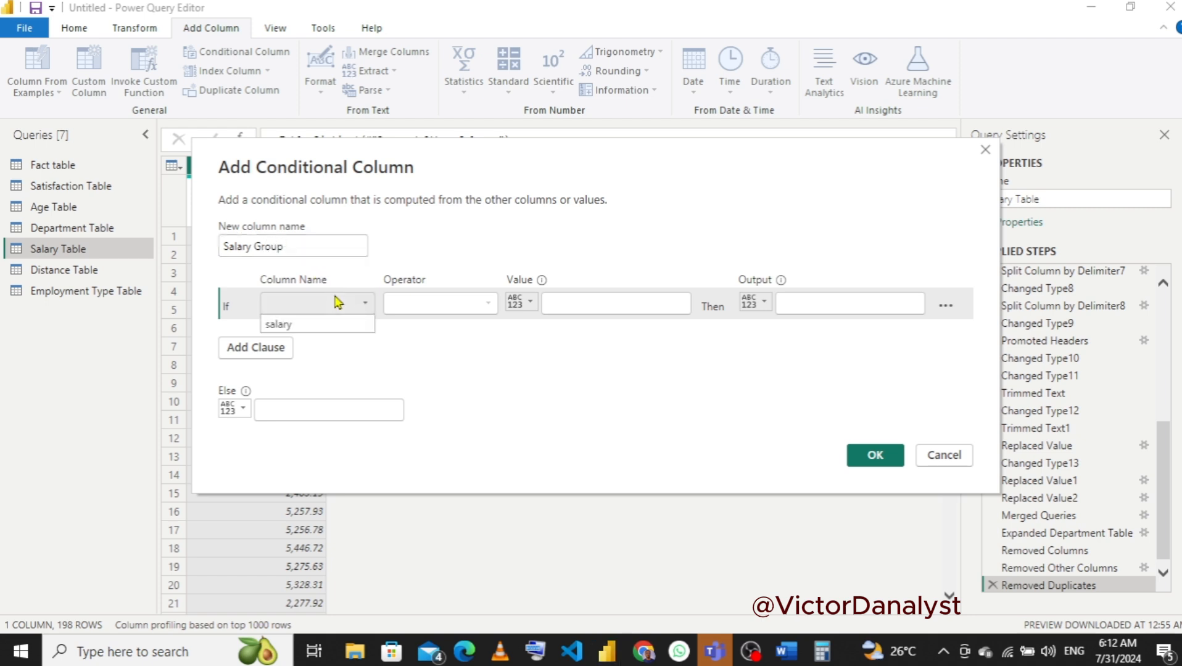
click(311, 325)
click(423, 306)
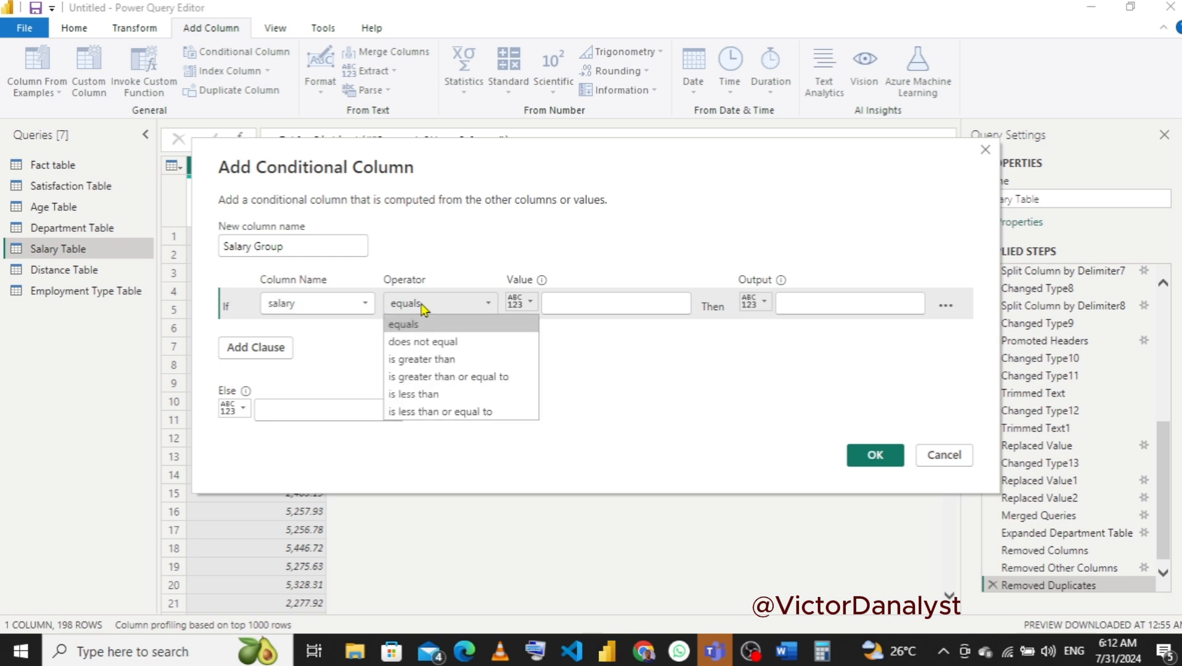
click(438, 418)
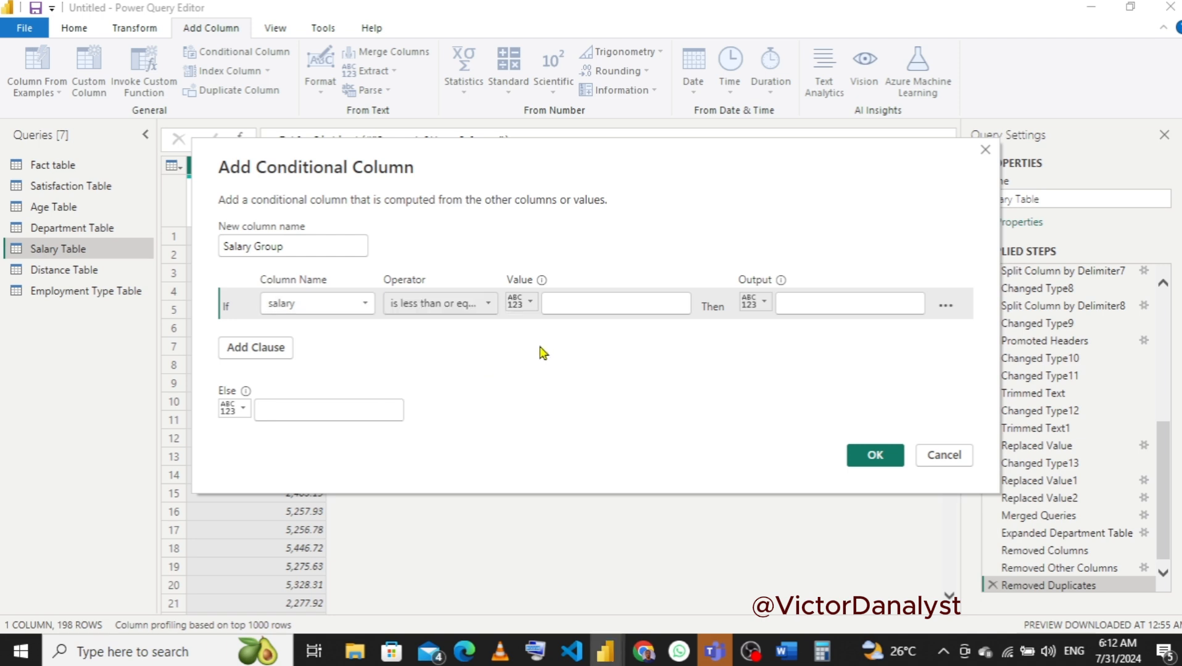
click(619, 299)
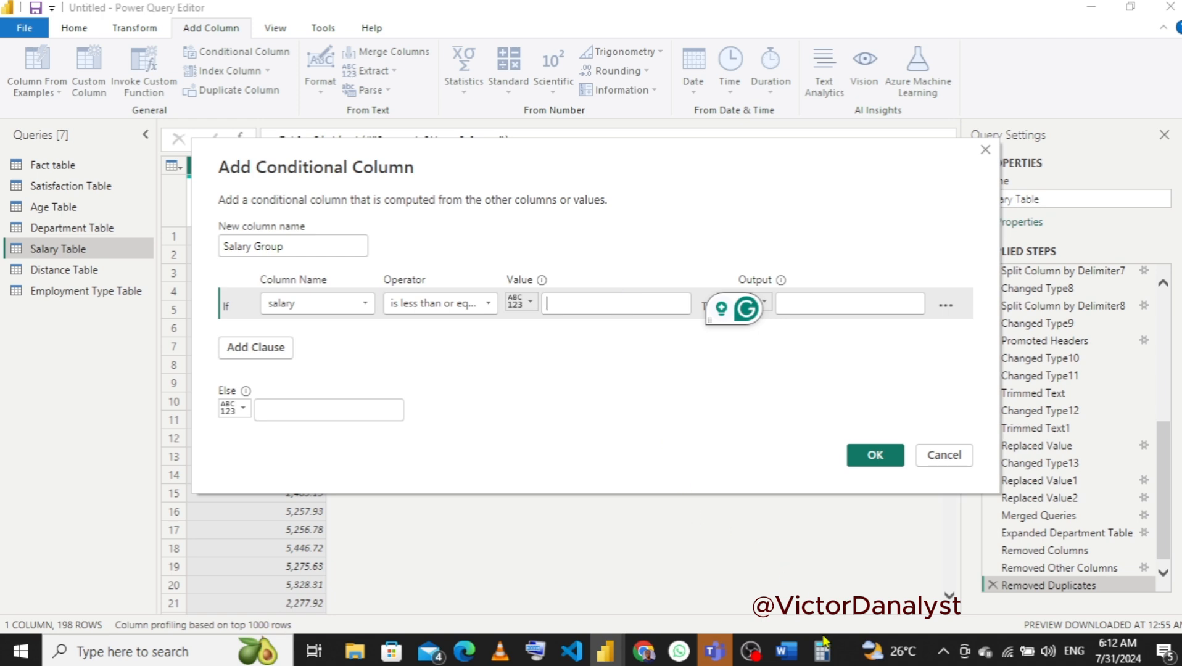
- Switch to Calculator and add the rounded band width, 1168, to 646 for the first band's upper limit
click(826, 663)
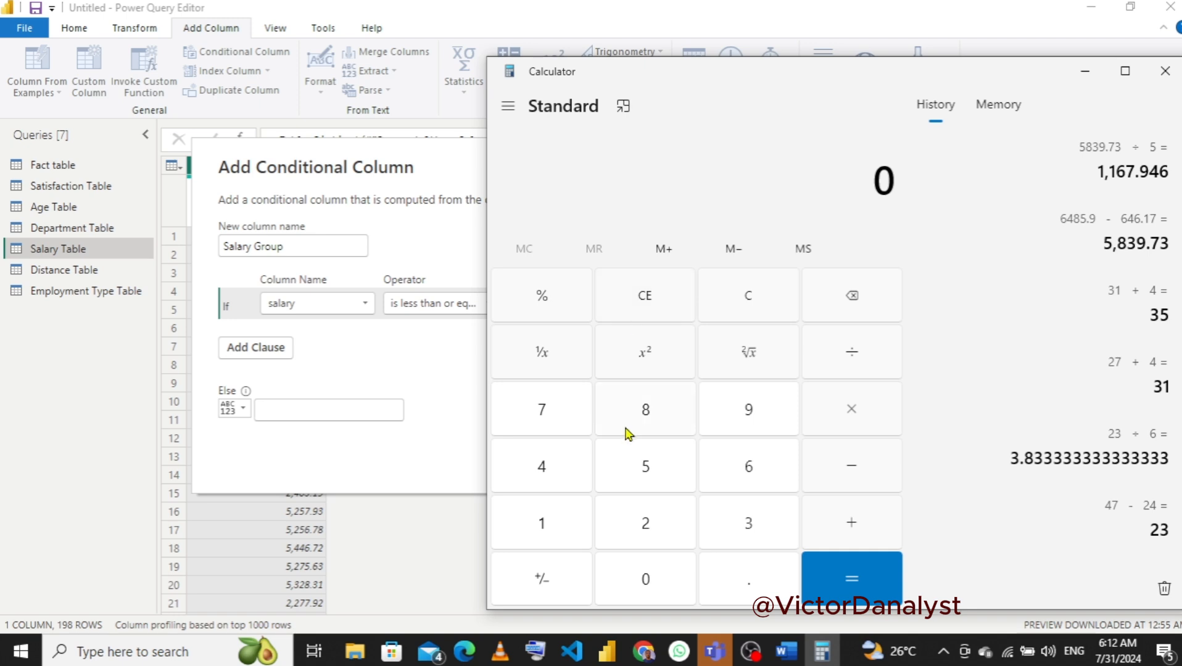
click(740, 464)
click(547, 466)
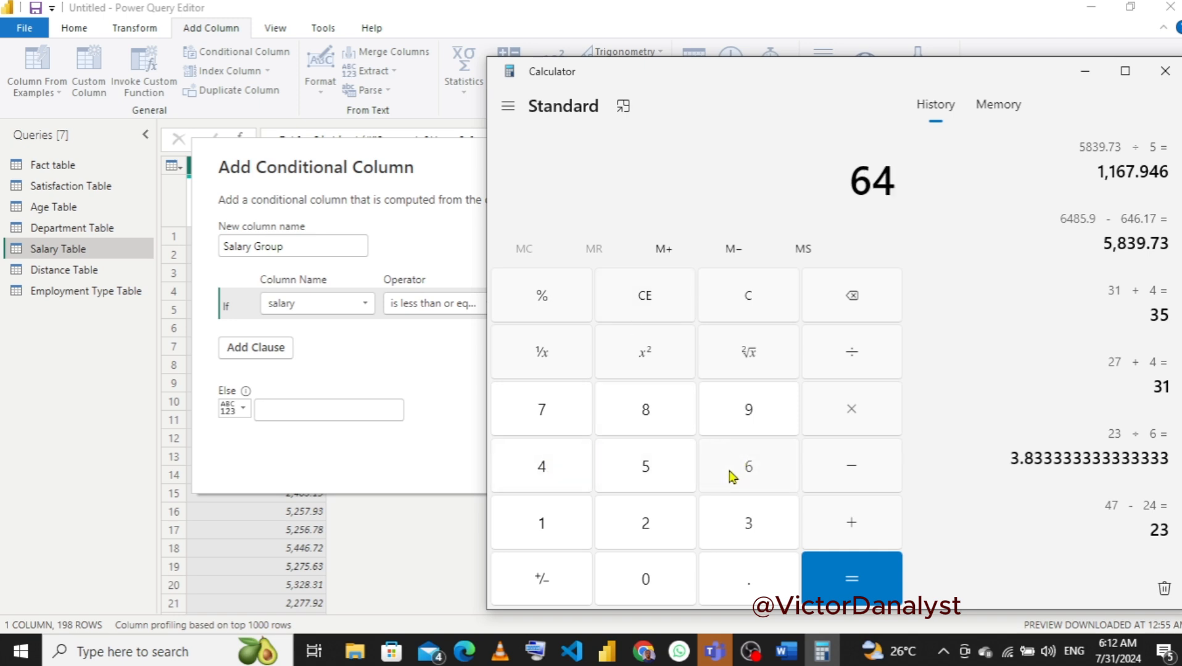
click(730, 476)
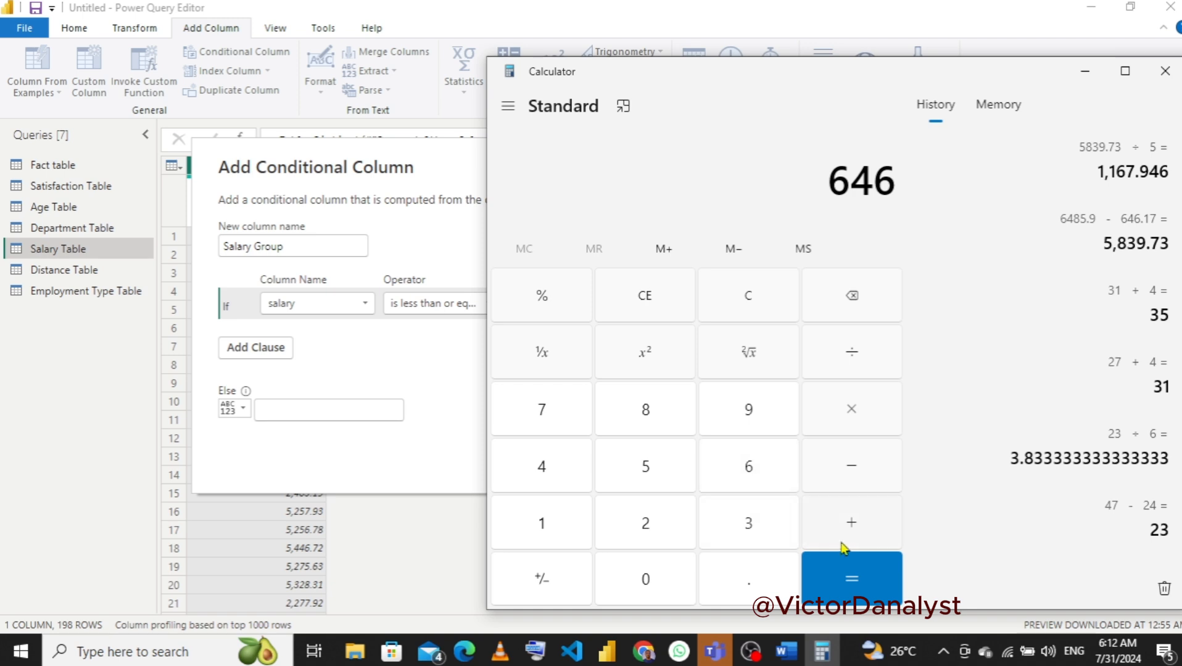
click(865, 521)
click(544, 523)
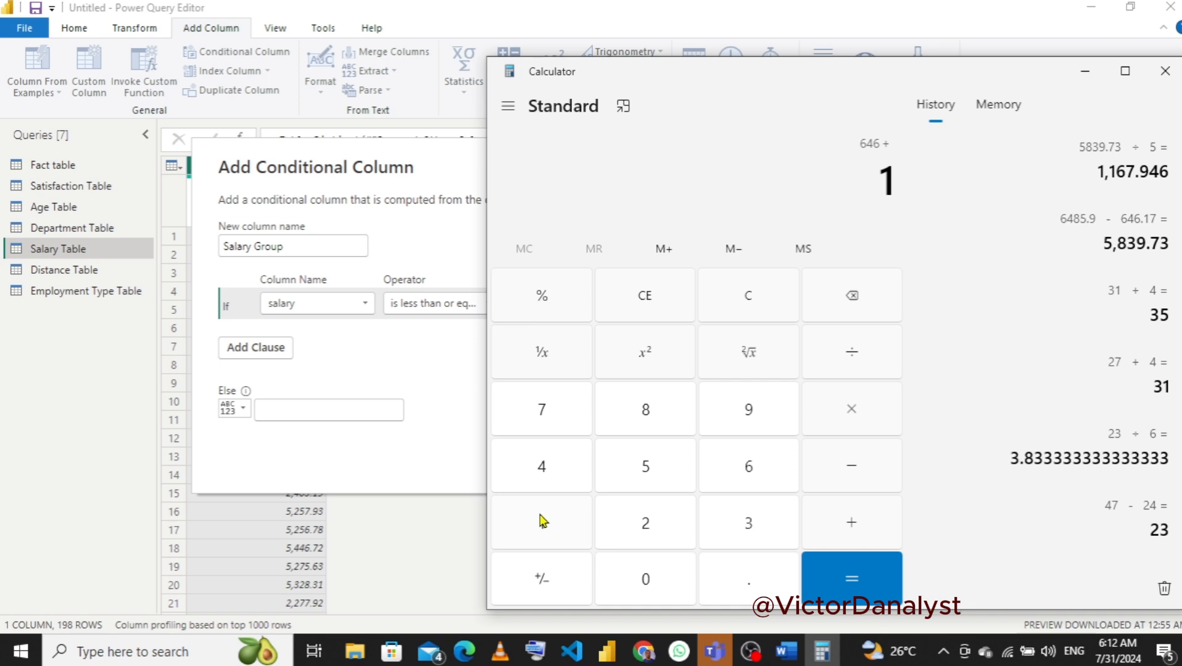
click(543, 521)
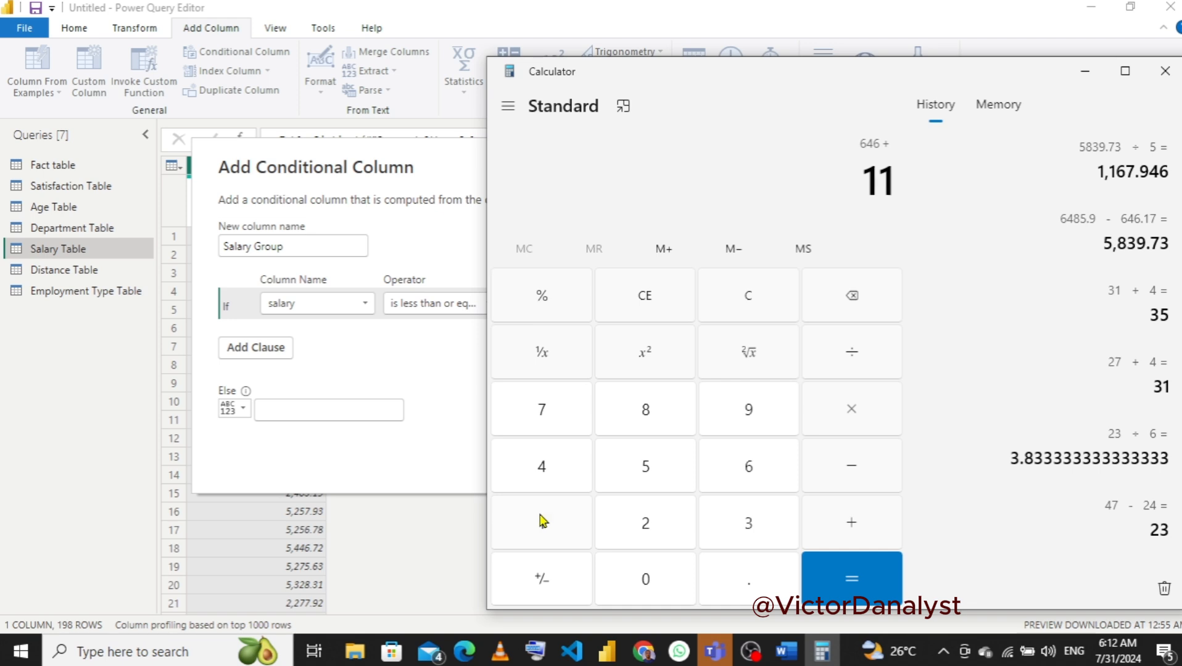
click(760, 468)
click(646, 412)
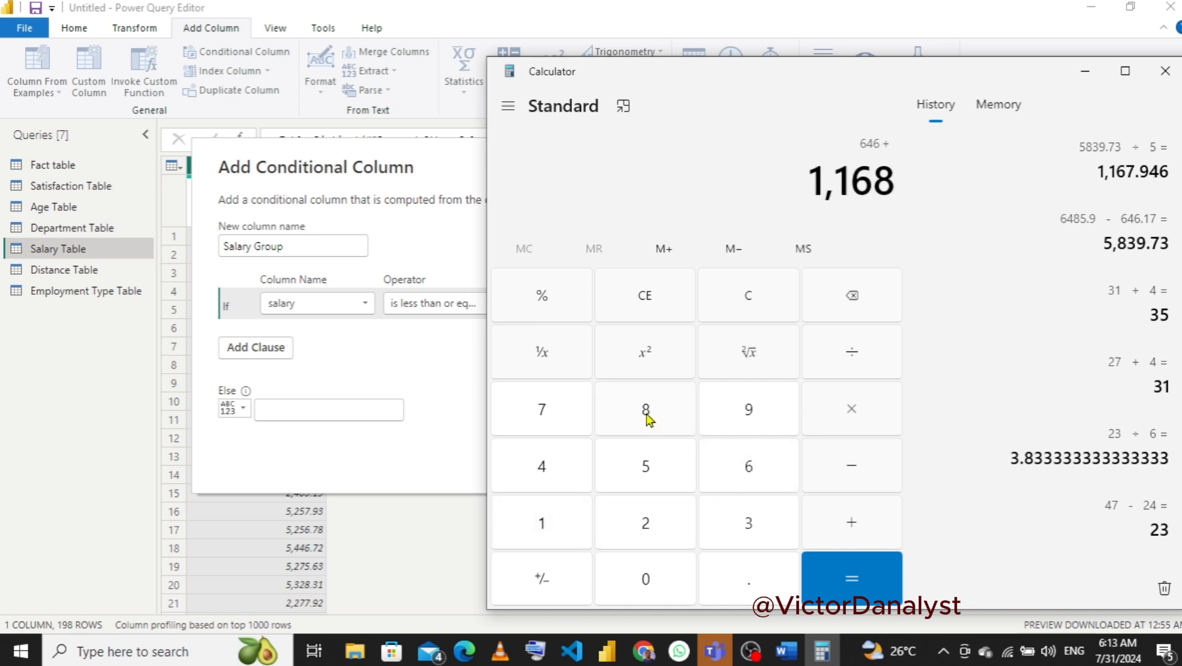
click(844, 571)
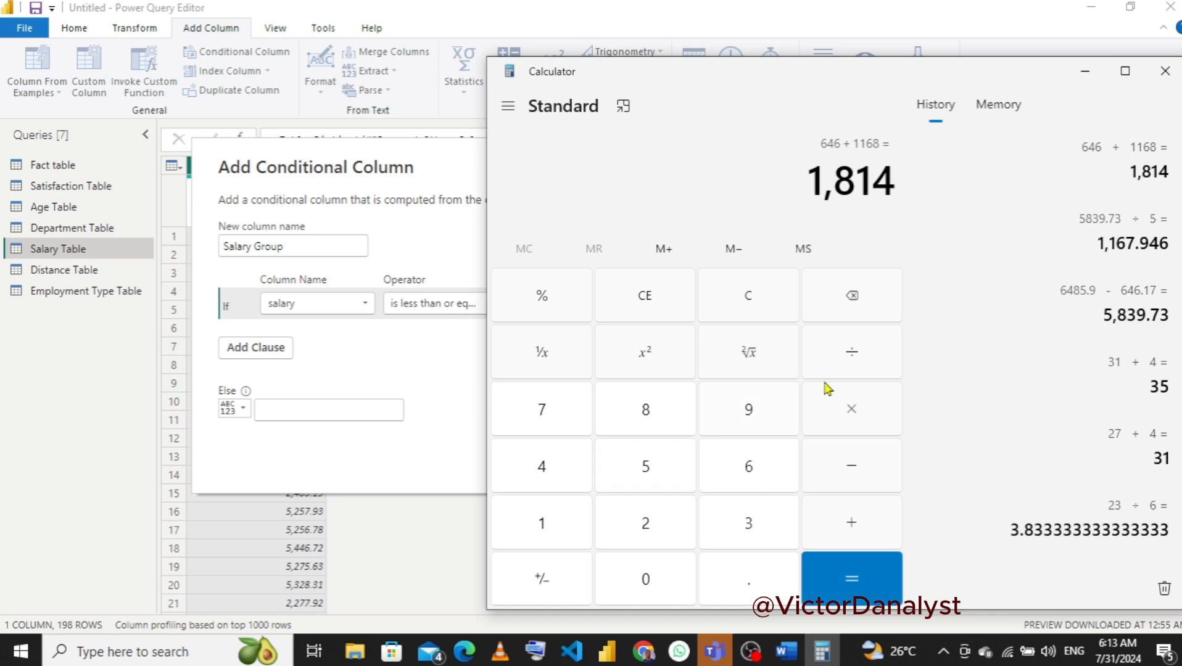
- Add the band width 1168 to 1814 to calculate the second salary band's upper limit
click(856, 519)
click(549, 524)
click(551, 525)
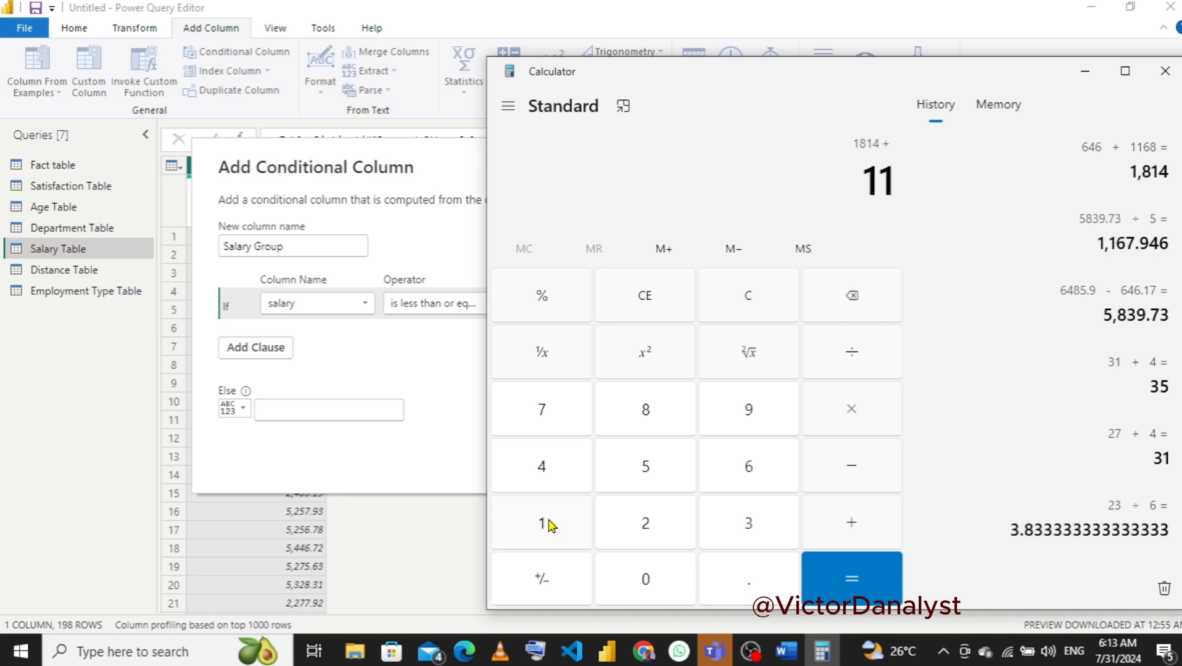
click(742, 479)
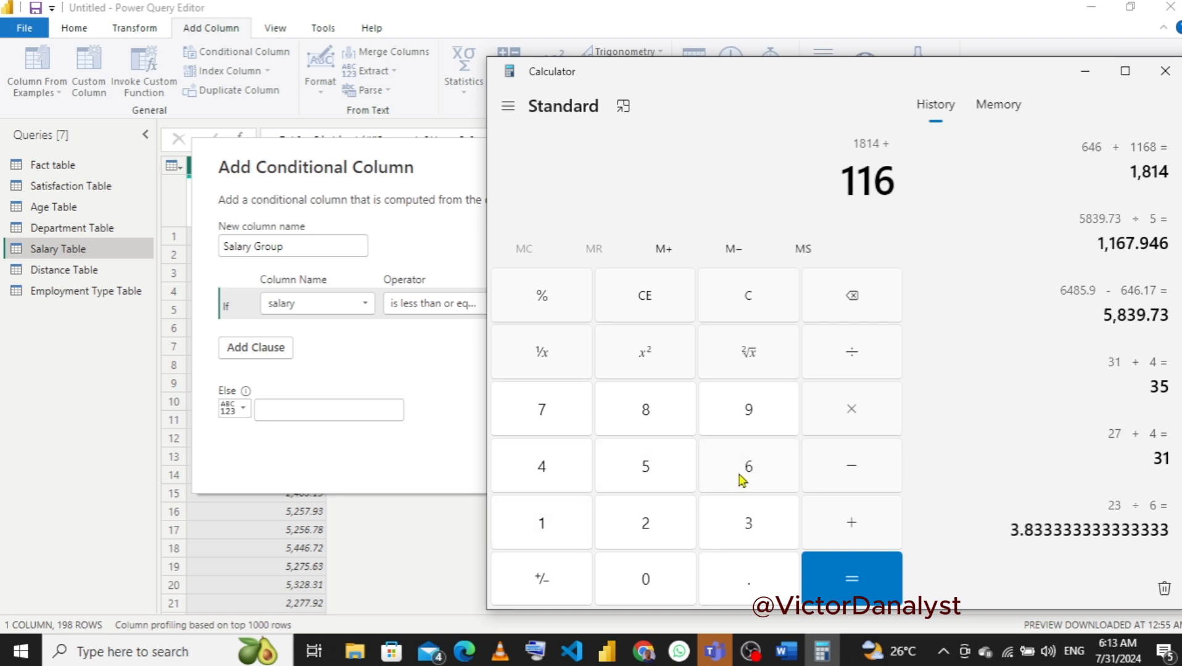
click(647, 407)
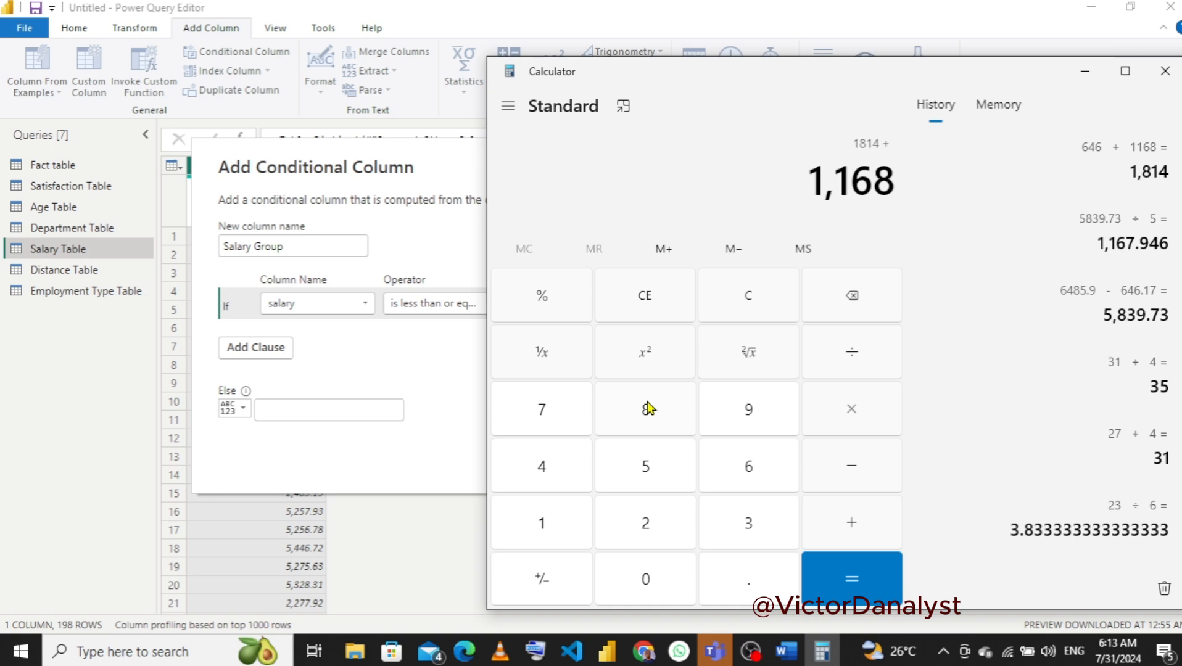
click(836, 581)
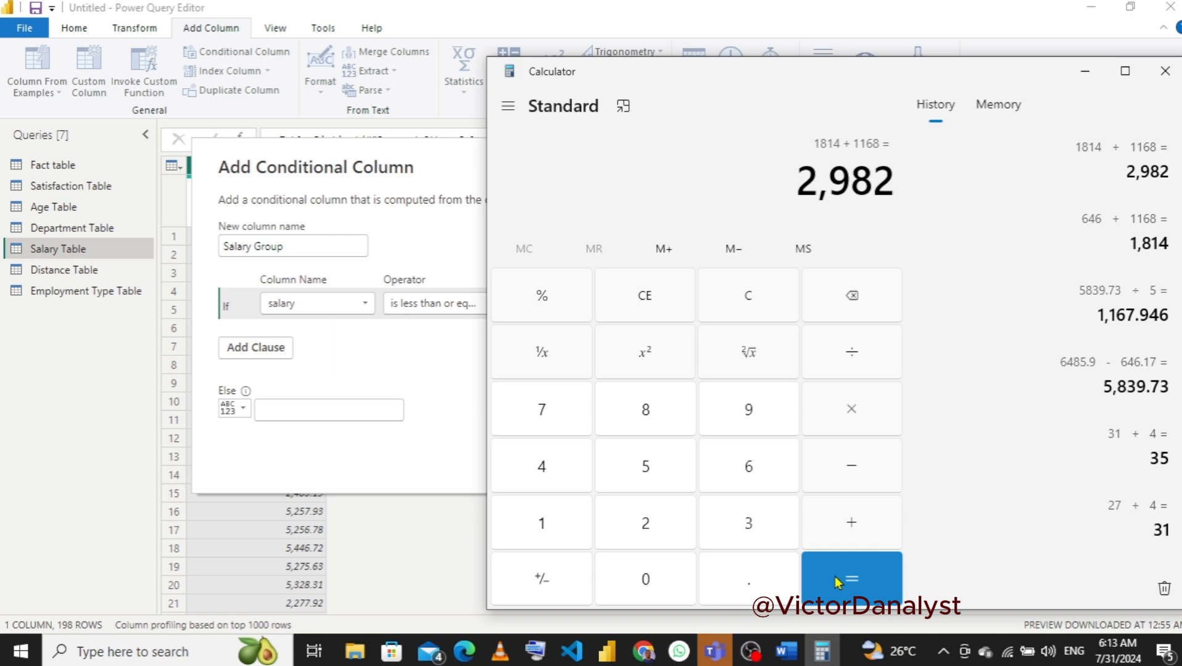
- Add 1168 to 2982 to calculate the third salary band's upper limit
click(859, 527)
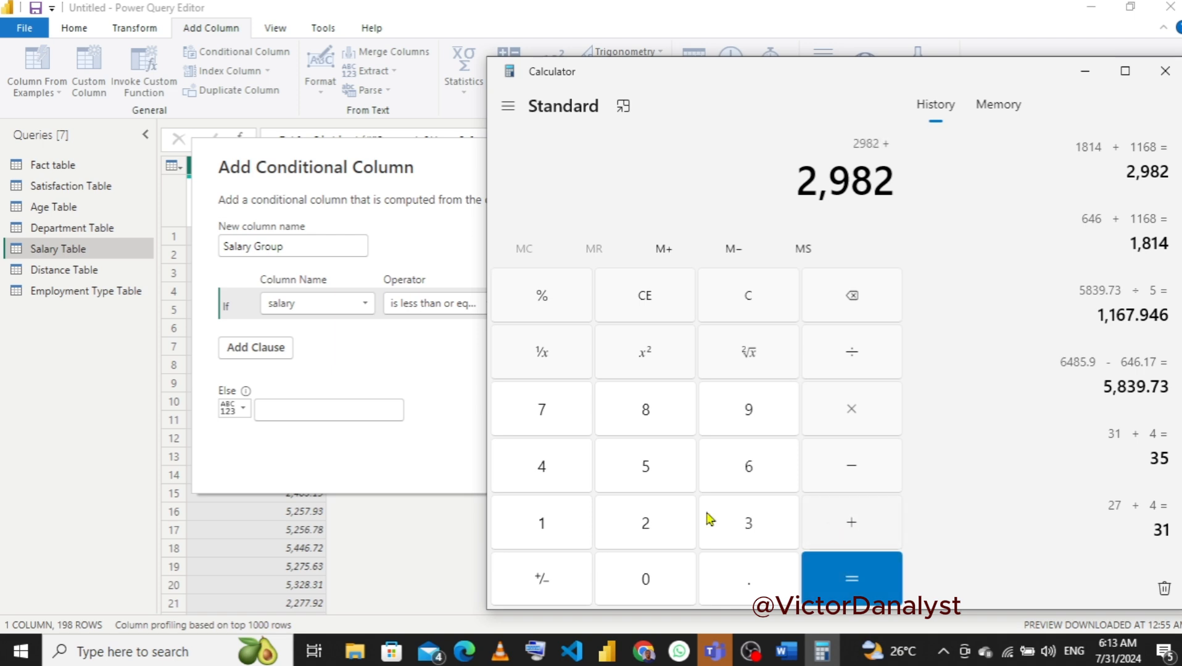
click(559, 529)
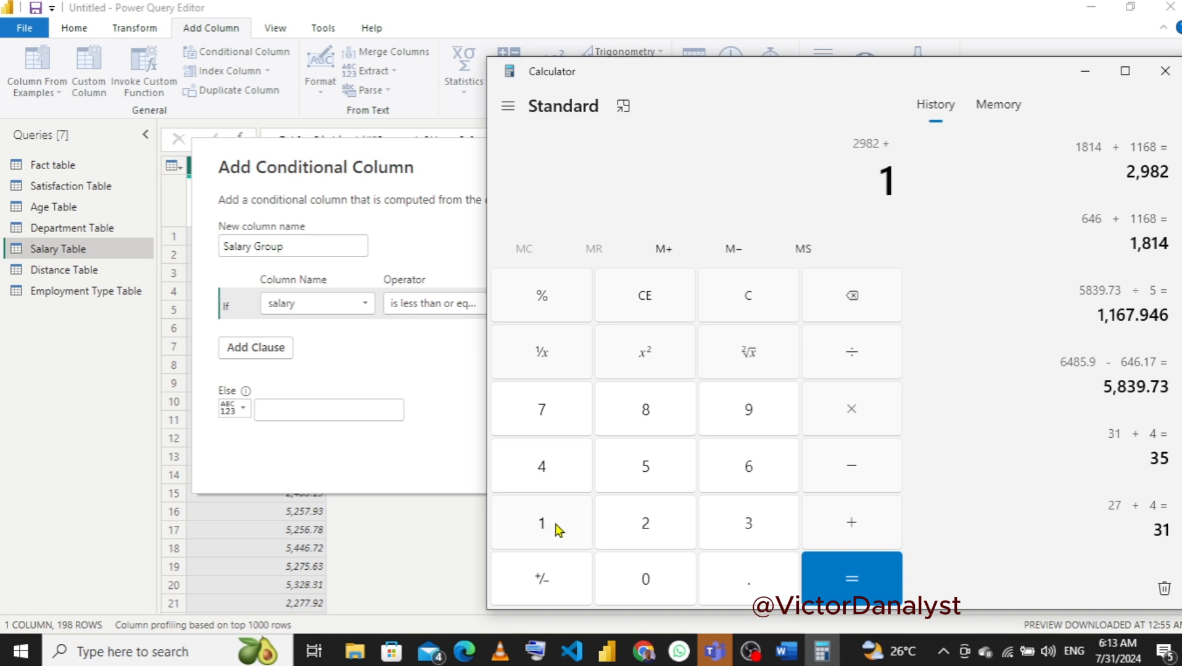
click(559, 530)
click(755, 467)
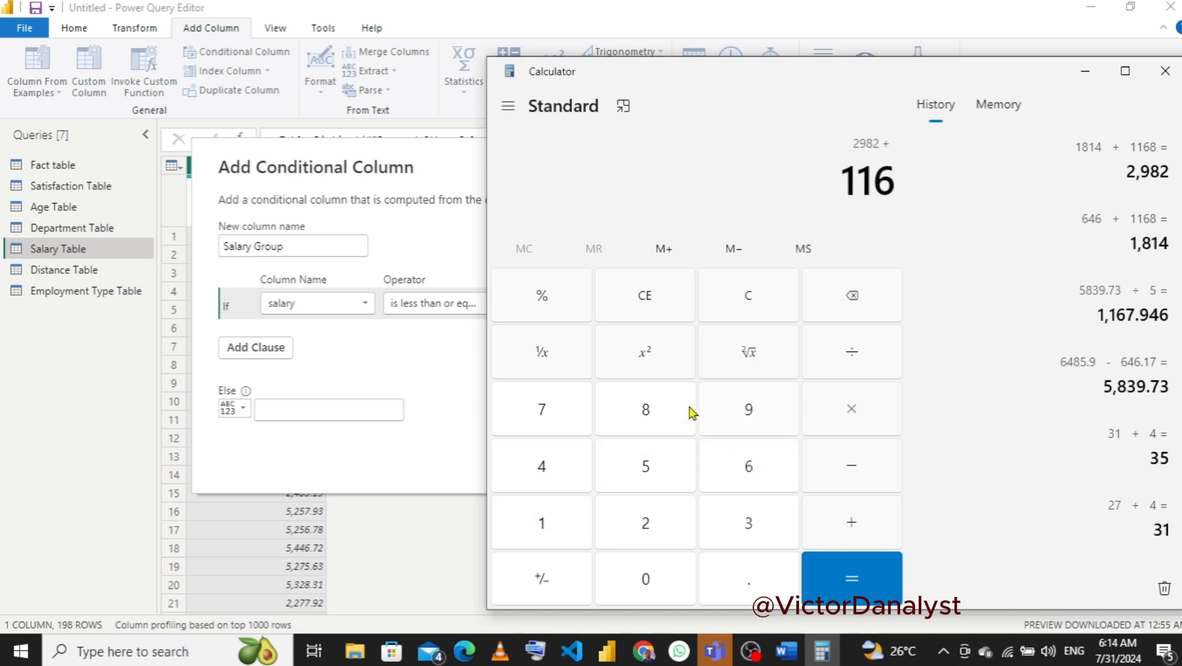
click(647, 407)
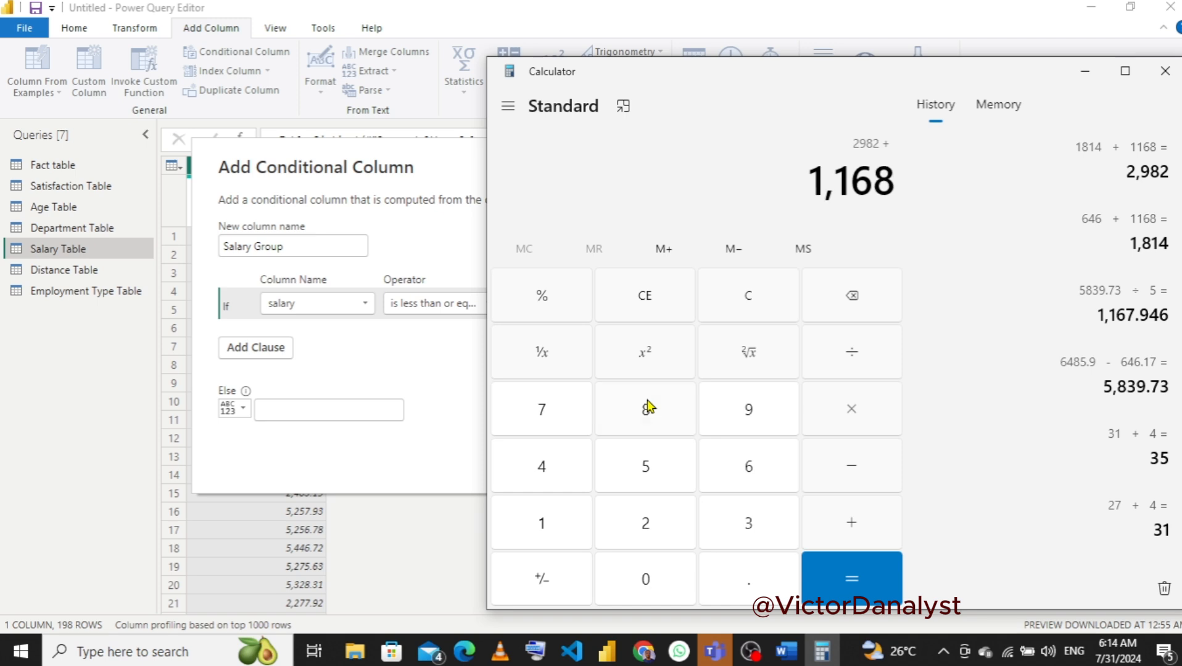
click(847, 569)
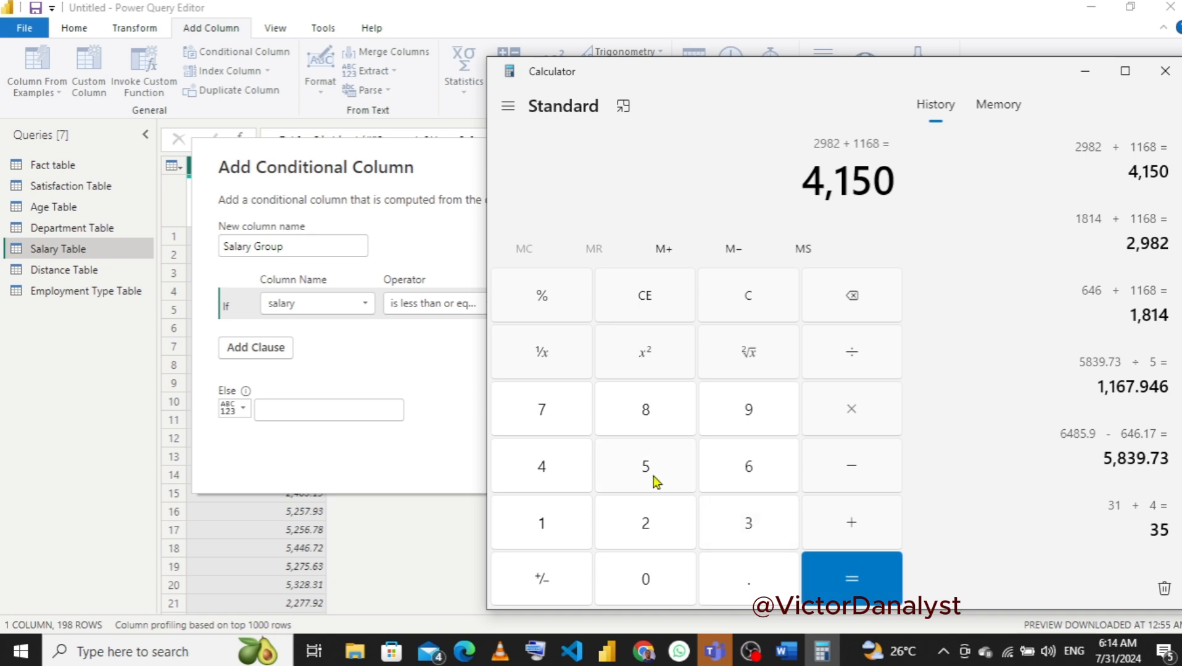
- Add 1168 to 4150 to calculate the fourth salary band's upper limit
click(842, 516)
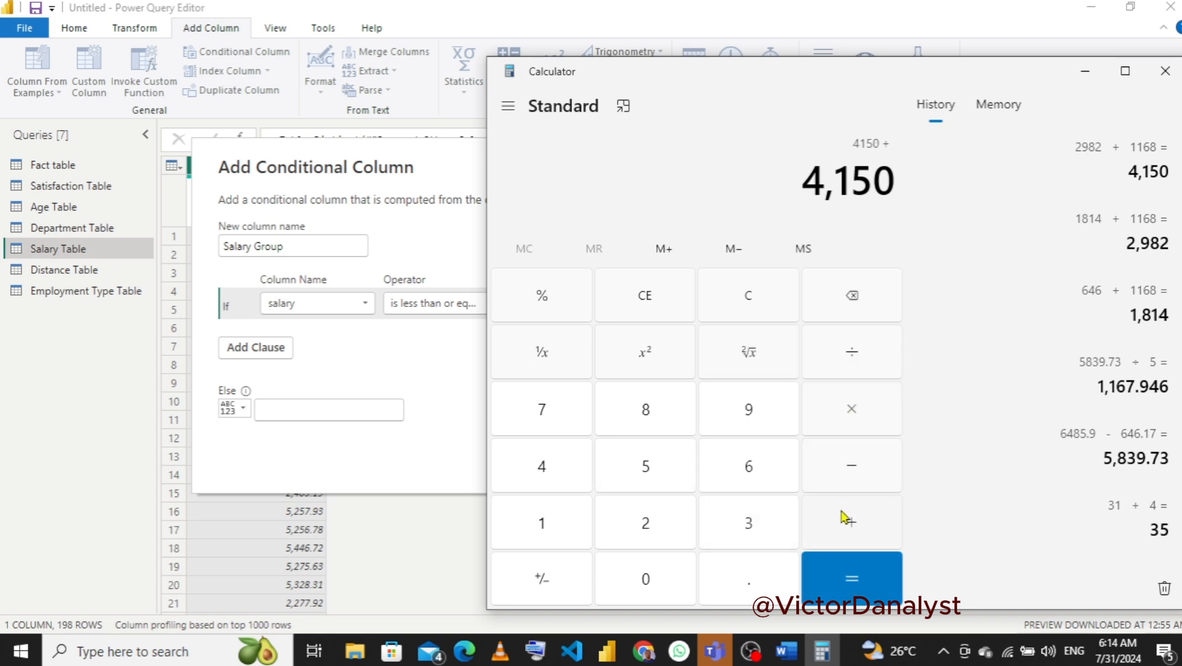
click(555, 539)
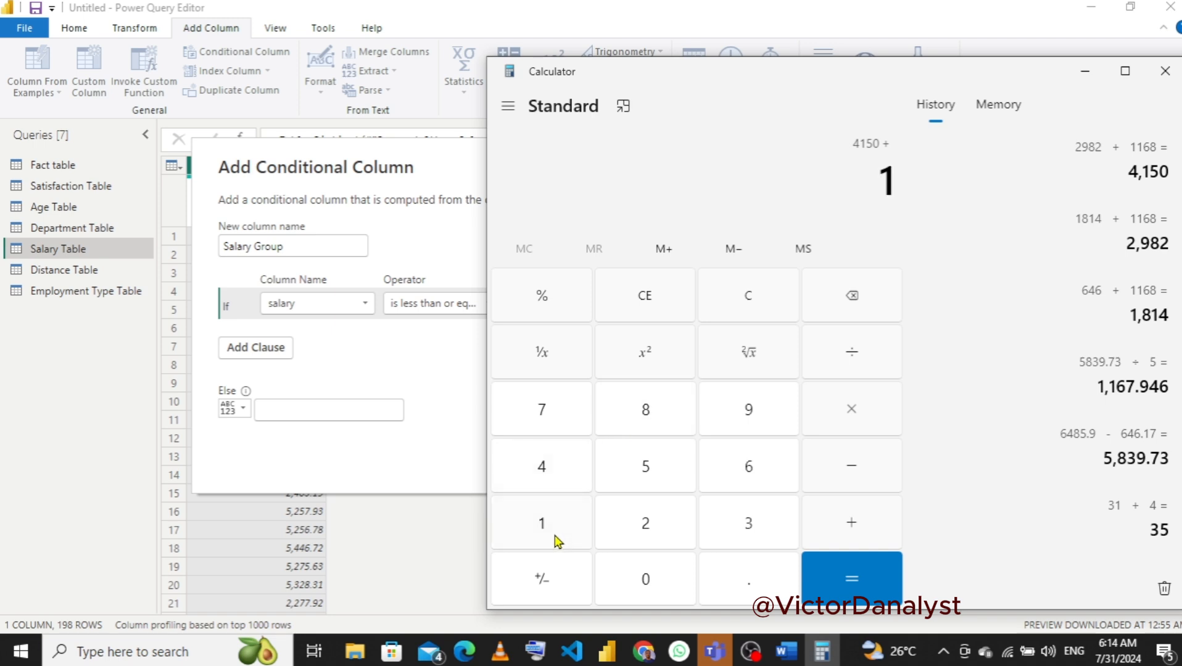
click(557, 541)
click(758, 460)
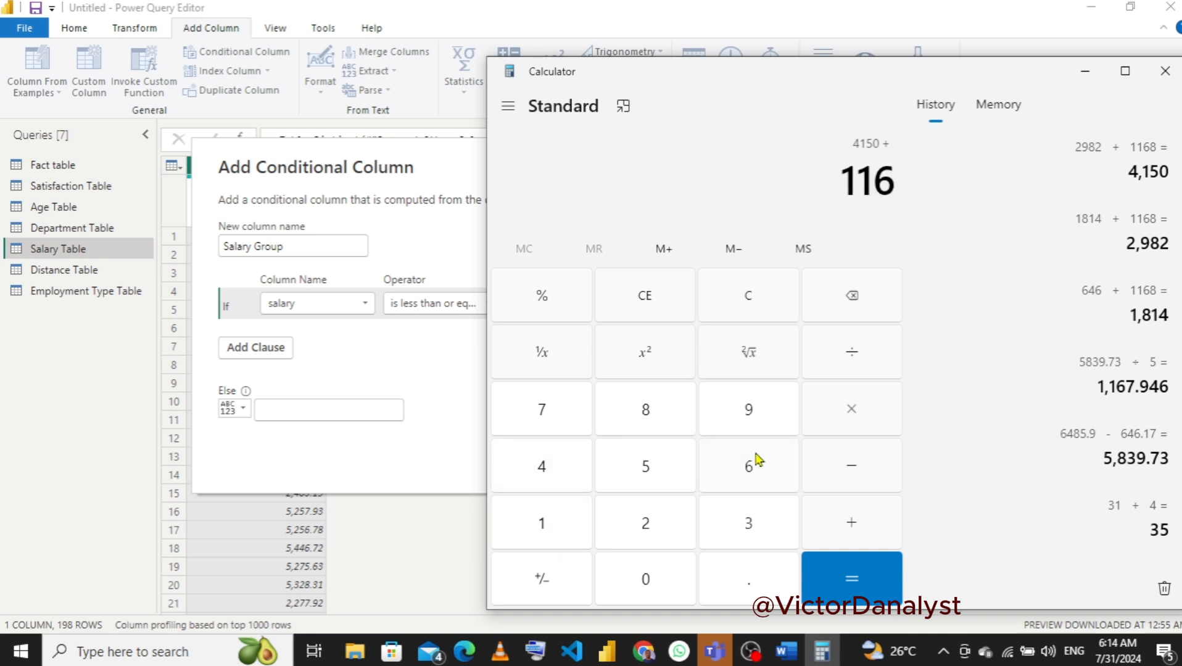
click(671, 415)
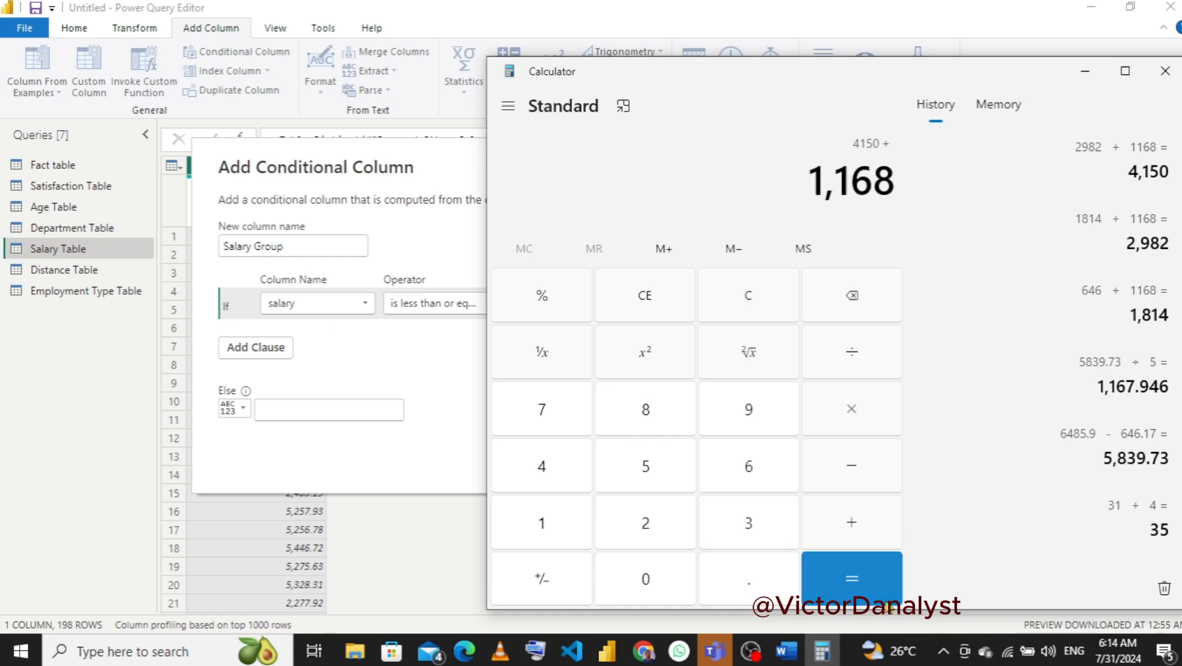
click(856, 579)
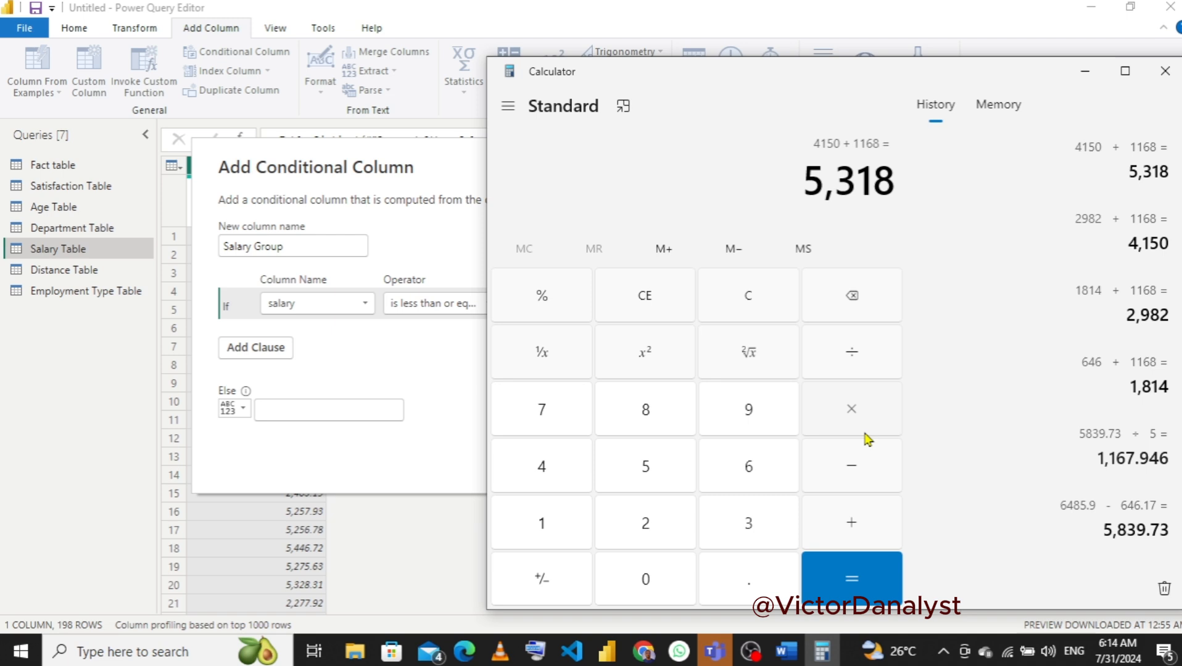
- Add 1168 to 5318 to calculate the fifth salary band's upper limit
click(849, 523)
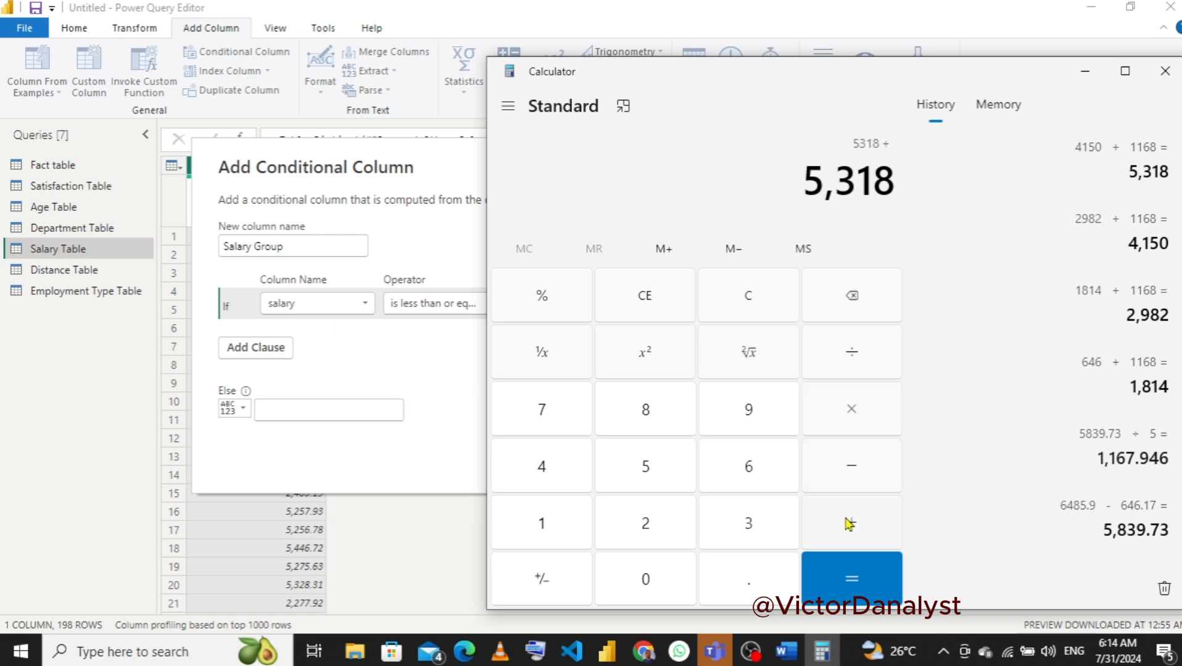
click(535, 513)
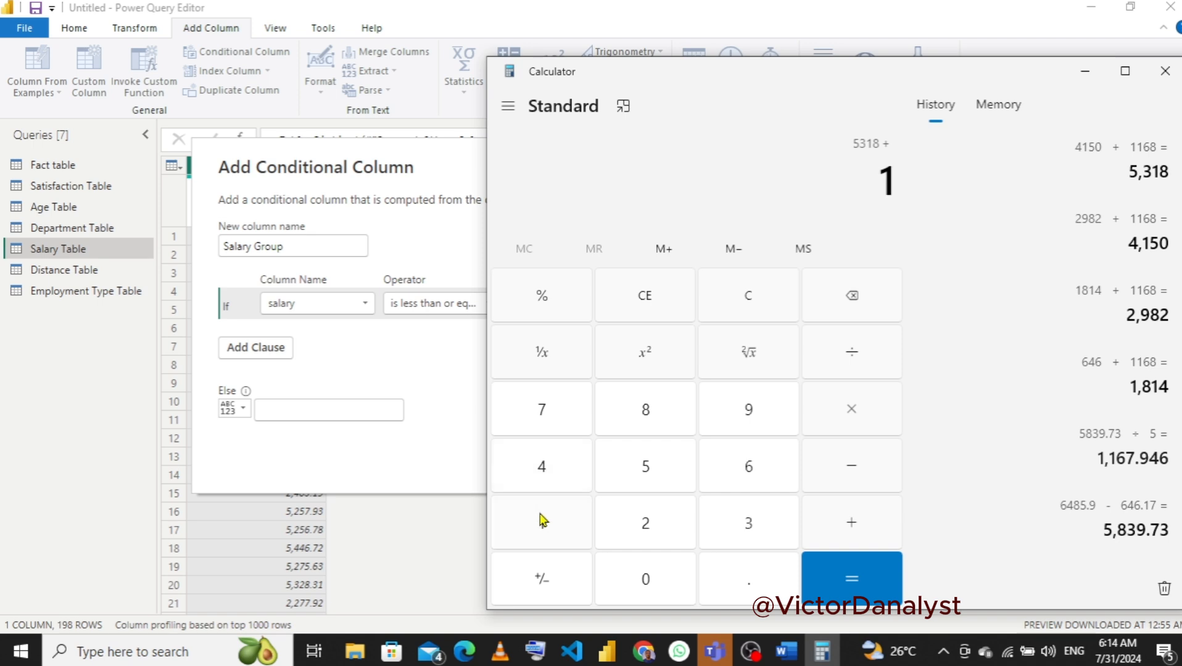
click(631, 421)
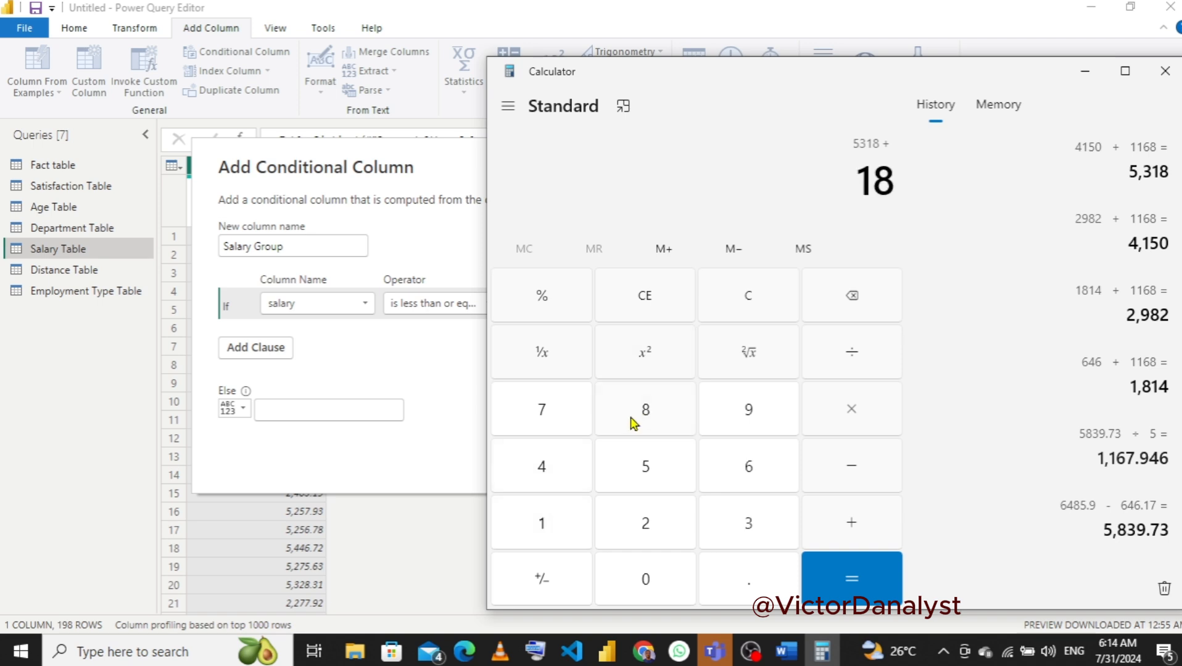
click(827, 303)
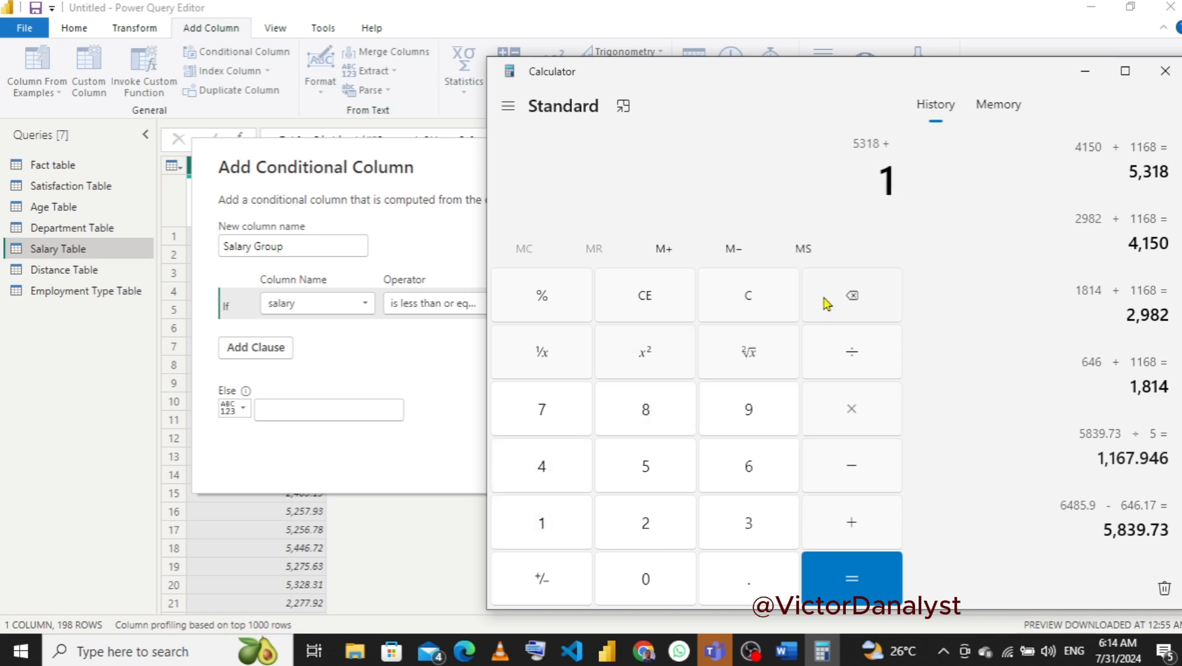
click(718, 461)
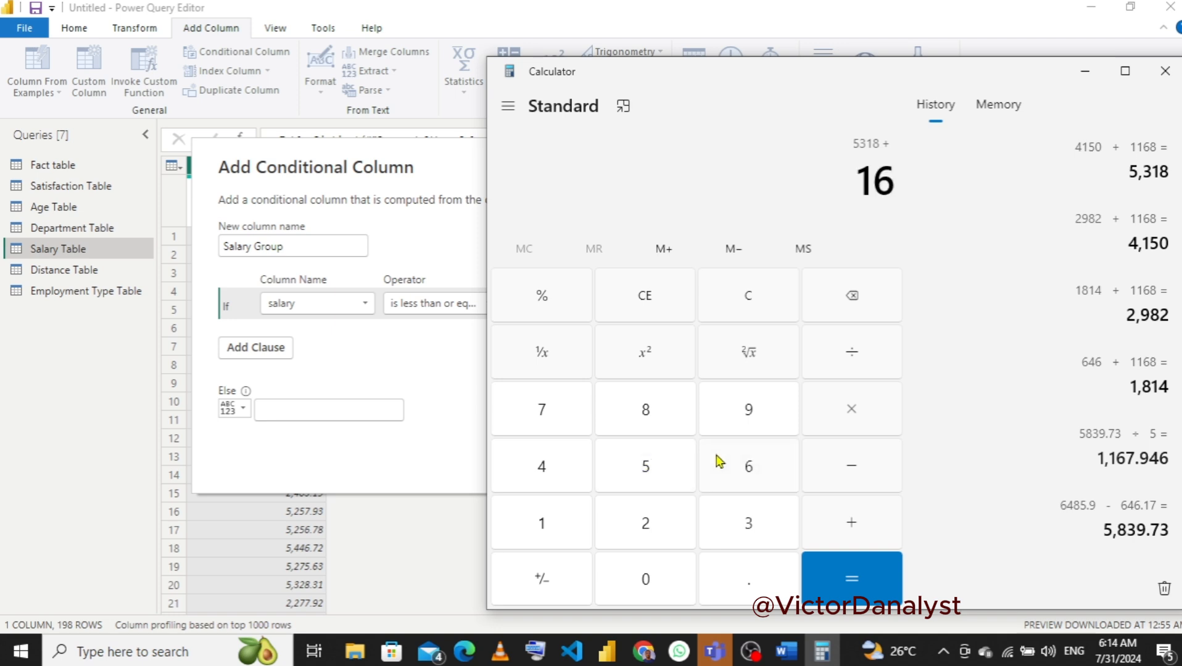
click(820, 316)
click(558, 507)
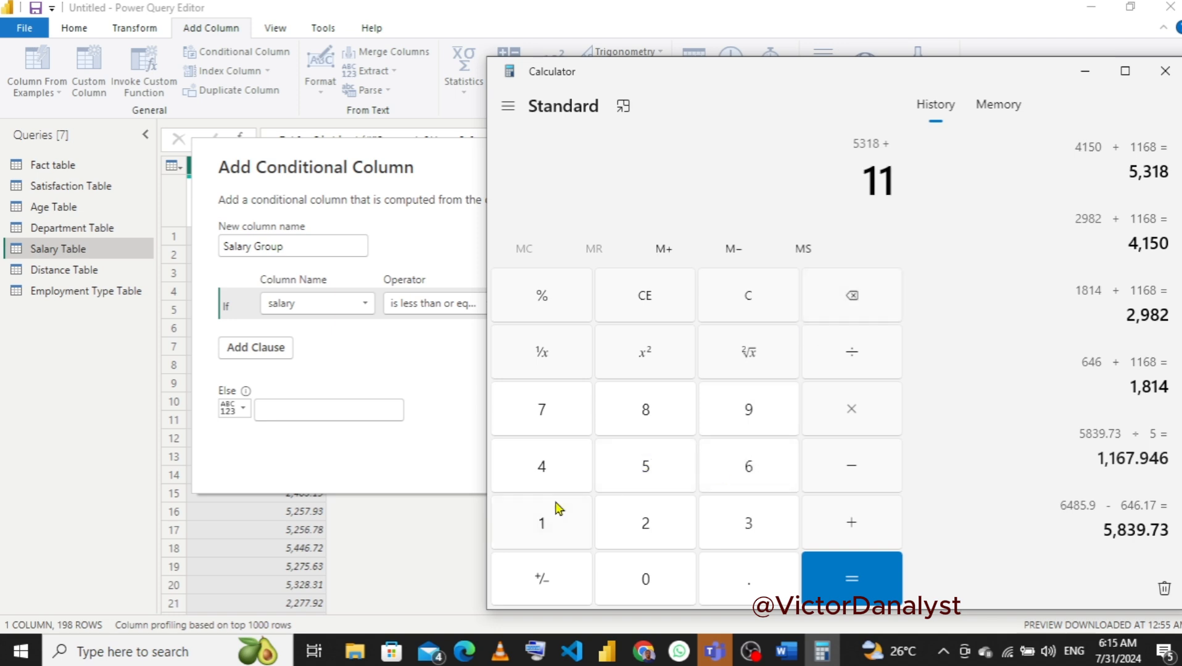
click(743, 466)
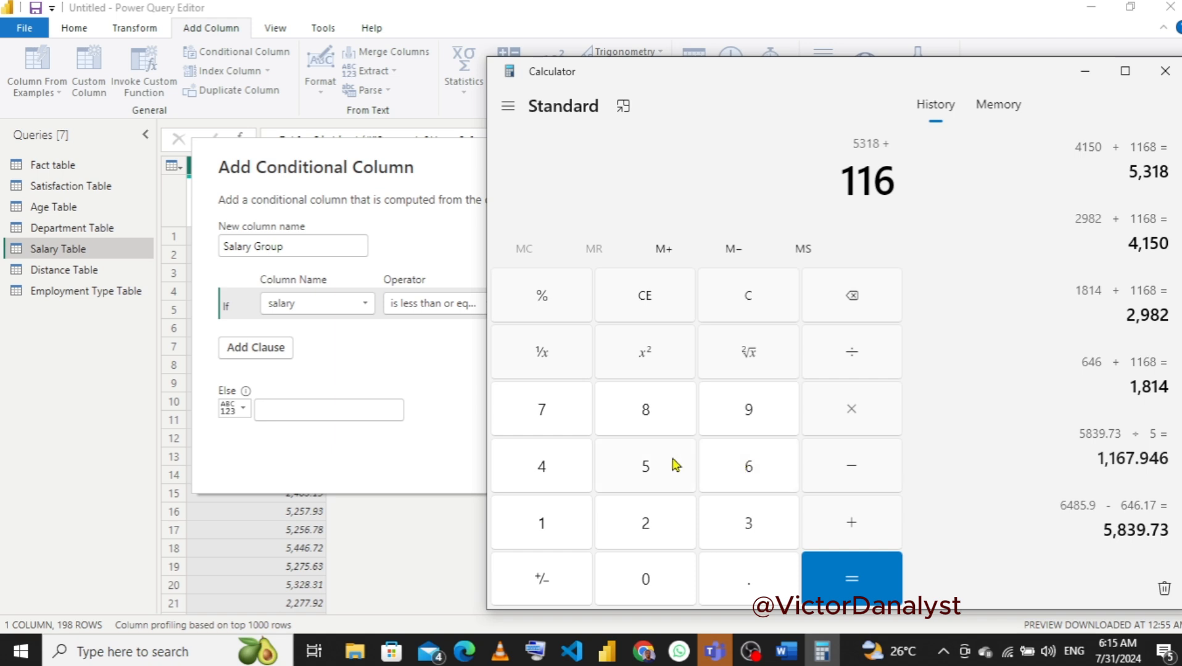
click(641, 405)
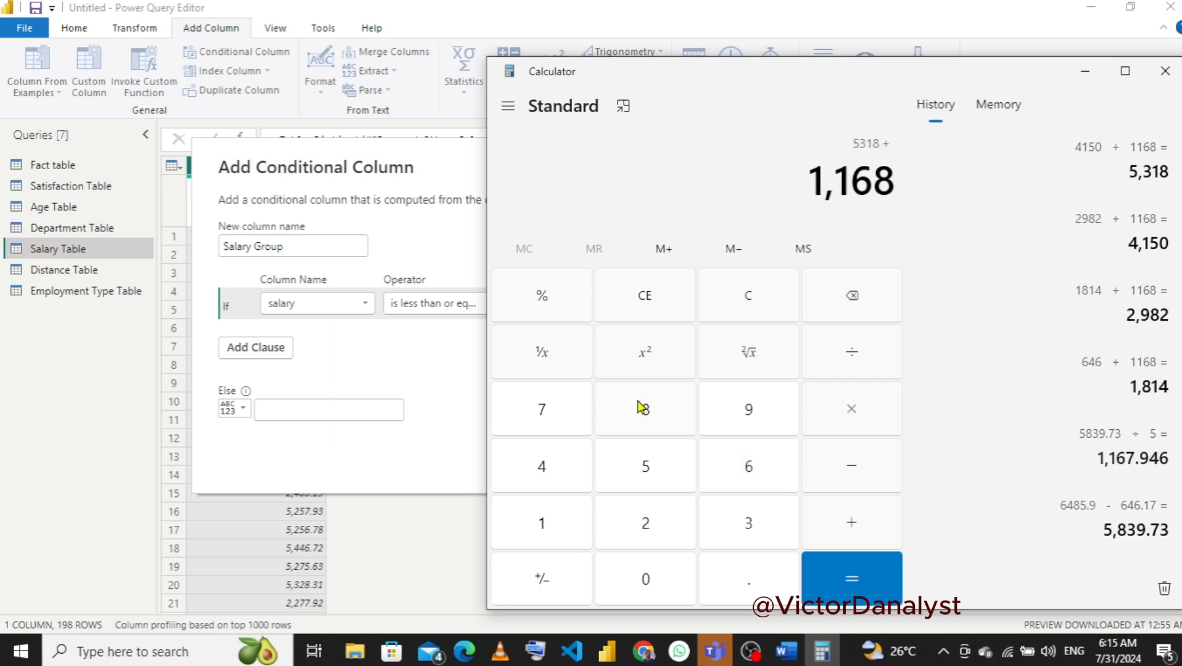
click(850, 565)
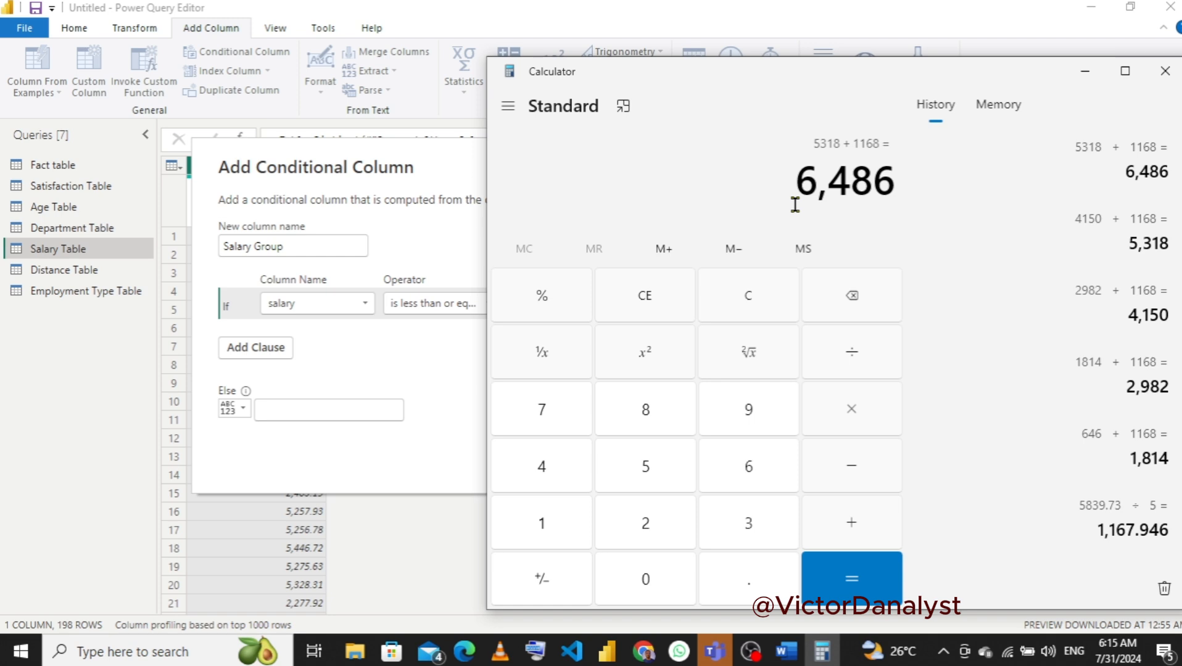
- Return to Power Query and complete the first clause with comparison value 1814 and output 646-1814
click(1085, 74)
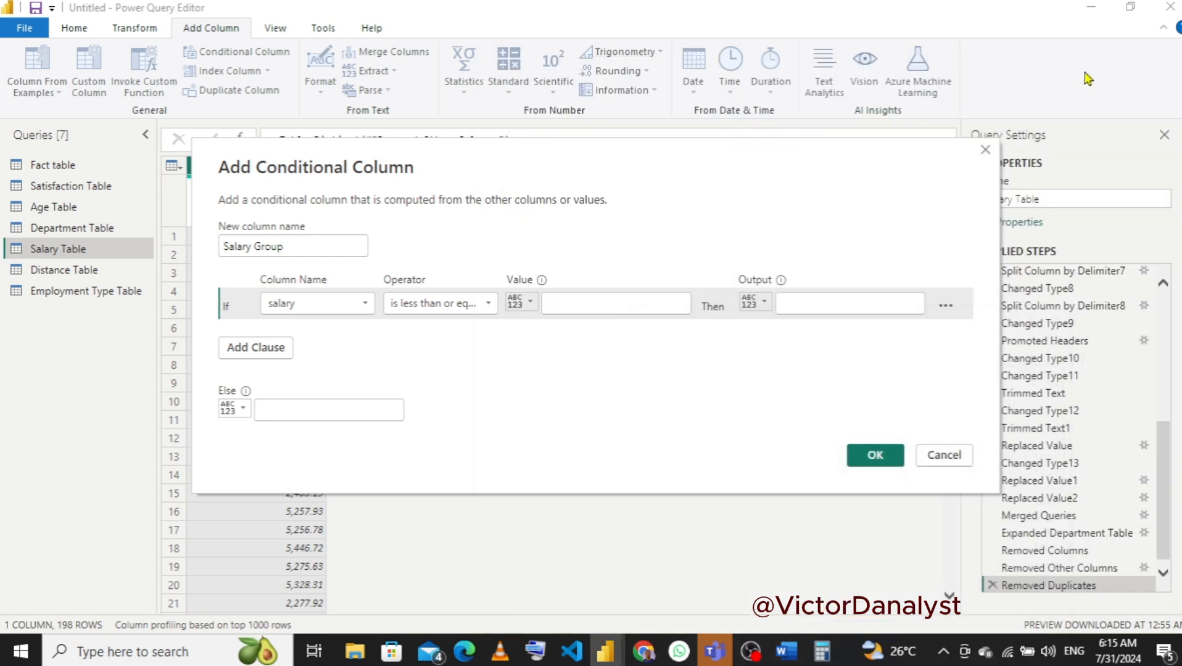
click(589, 299)
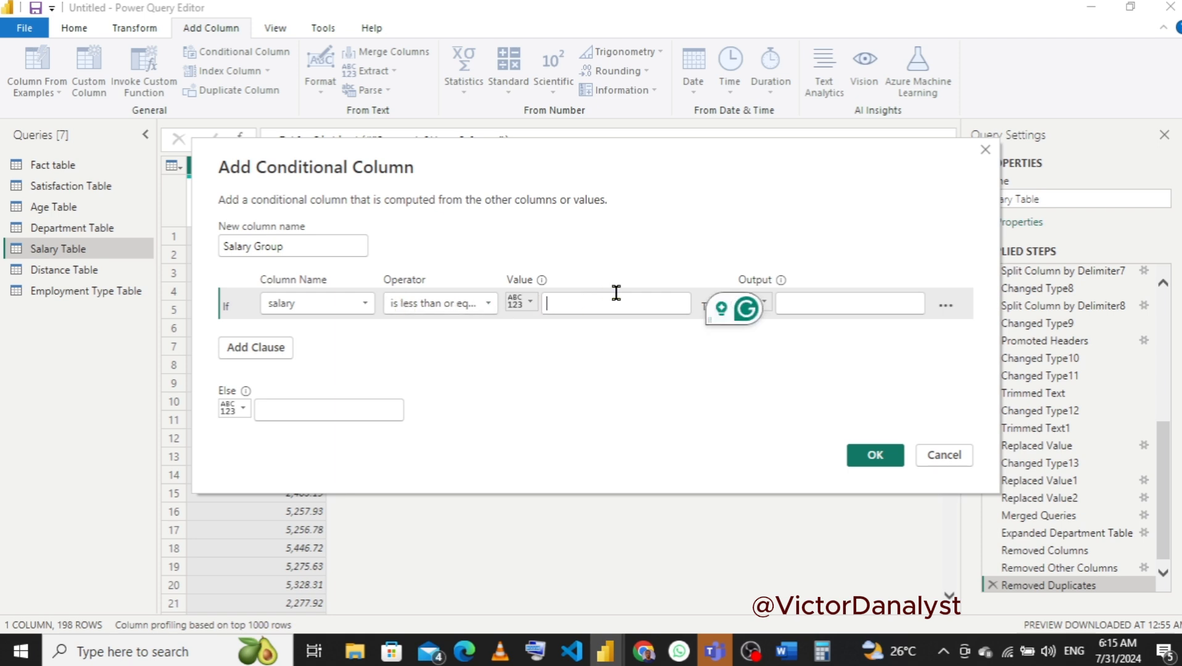
text(18)
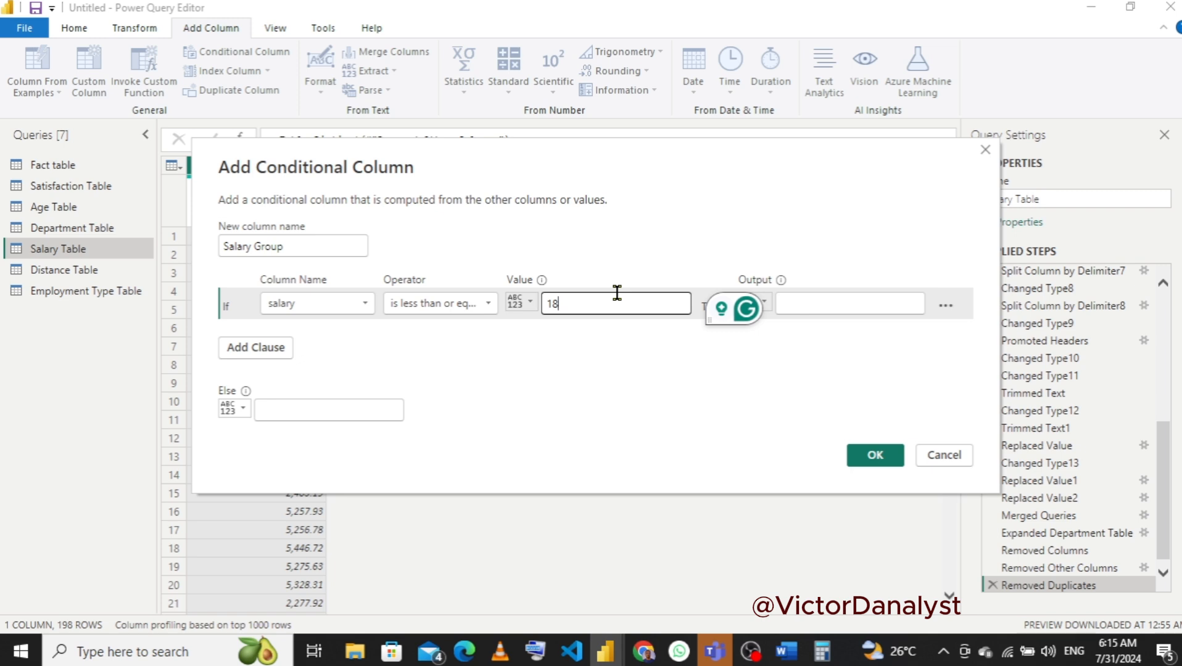
text(14)
click(832, 302)
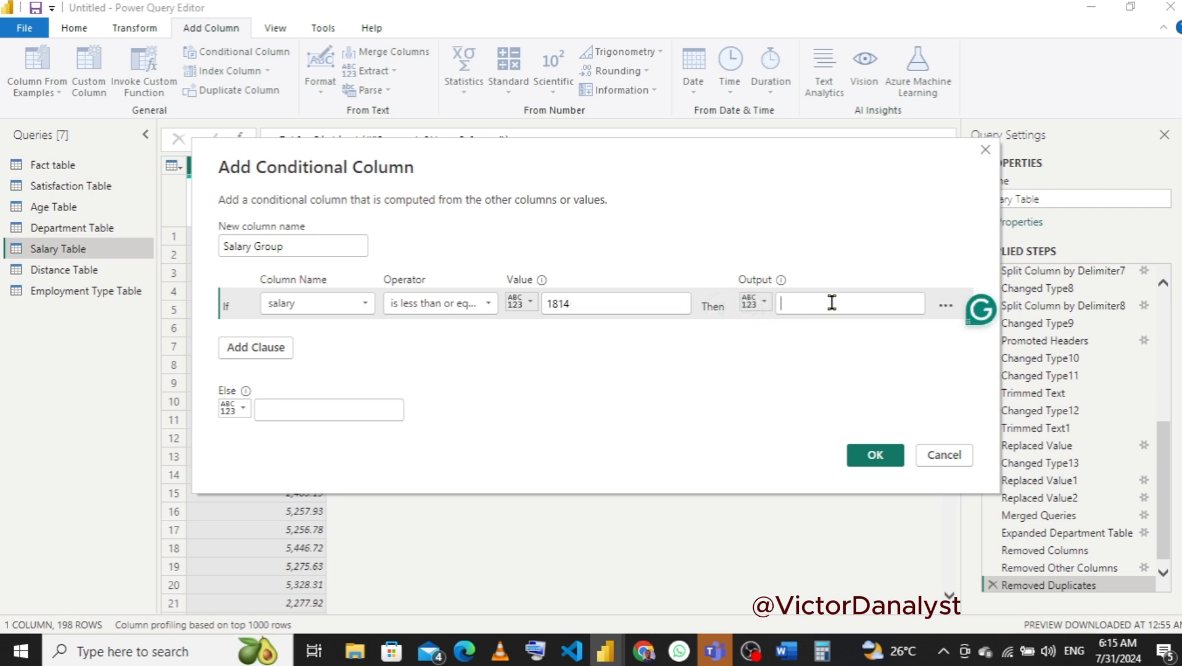
text(64)
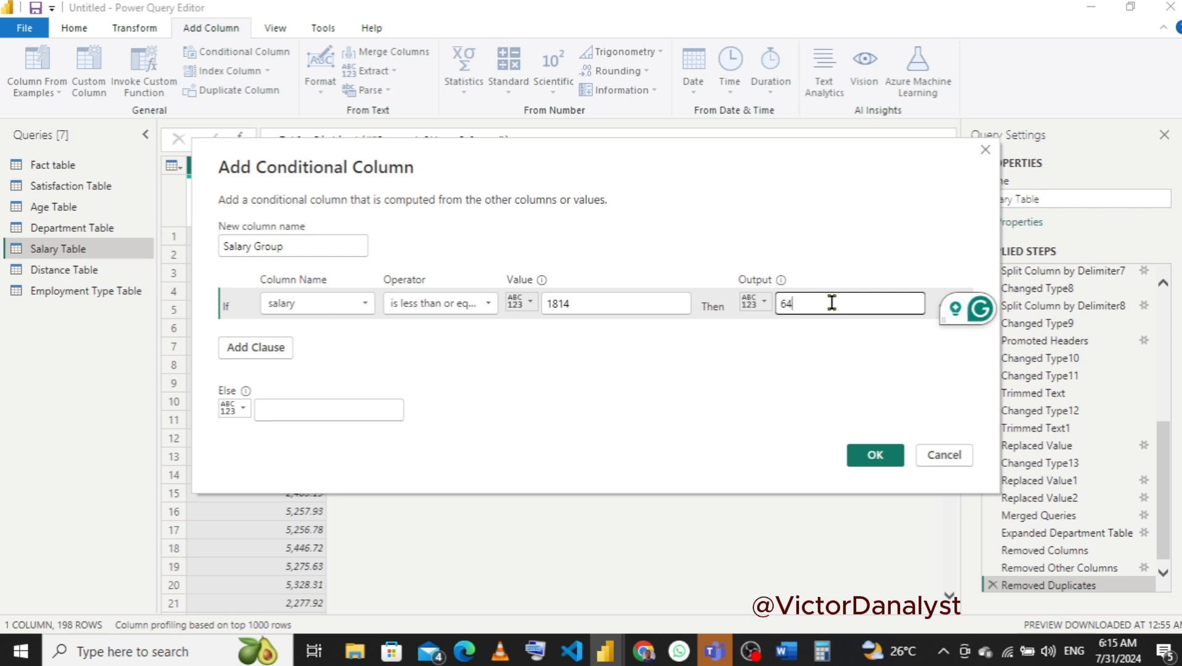
text(6-)
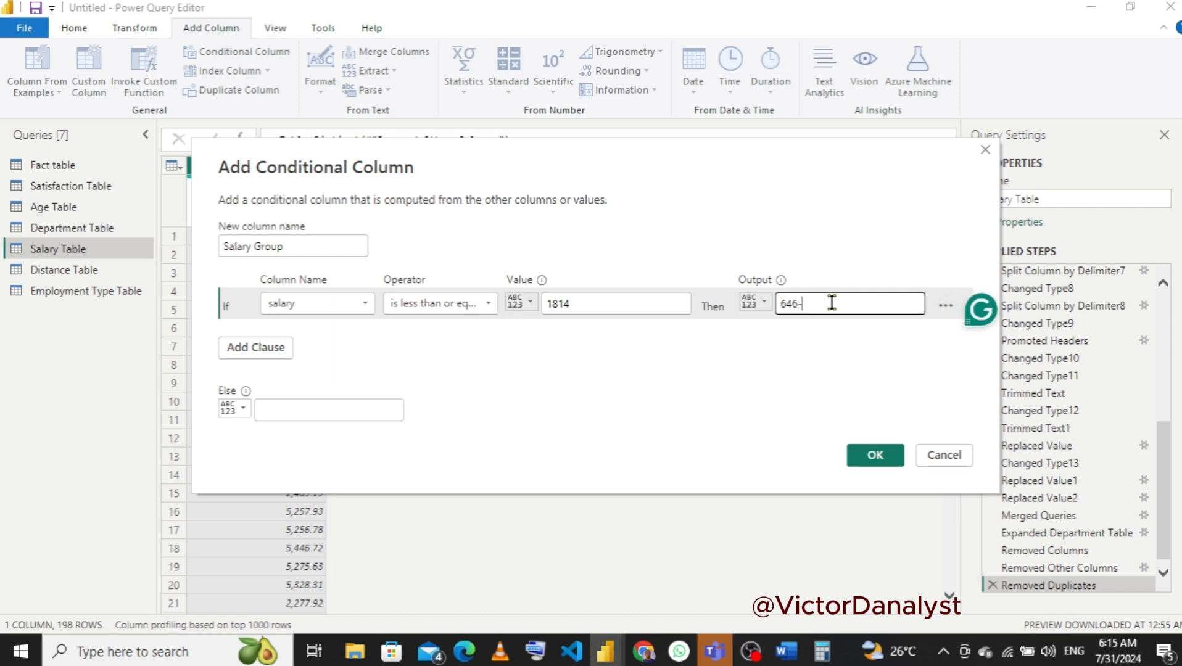
text(1814)
- Add a second clause that checks whether salary is less than or equal to a value
click(266, 357)
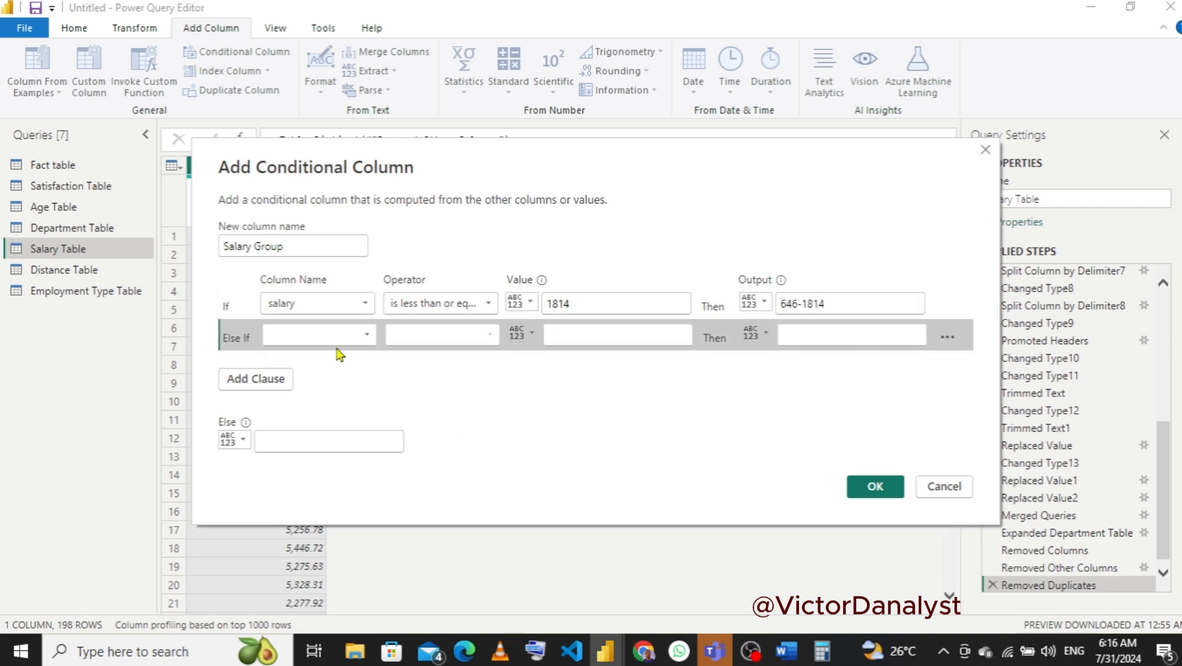
click(311, 337)
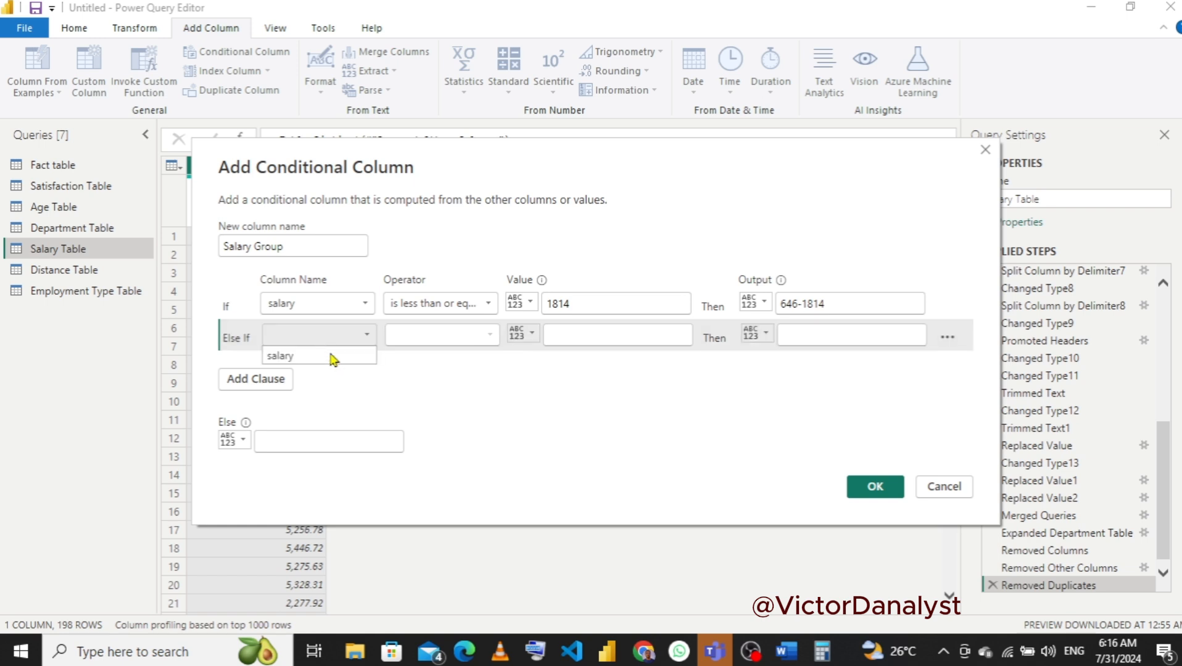
click(320, 364)
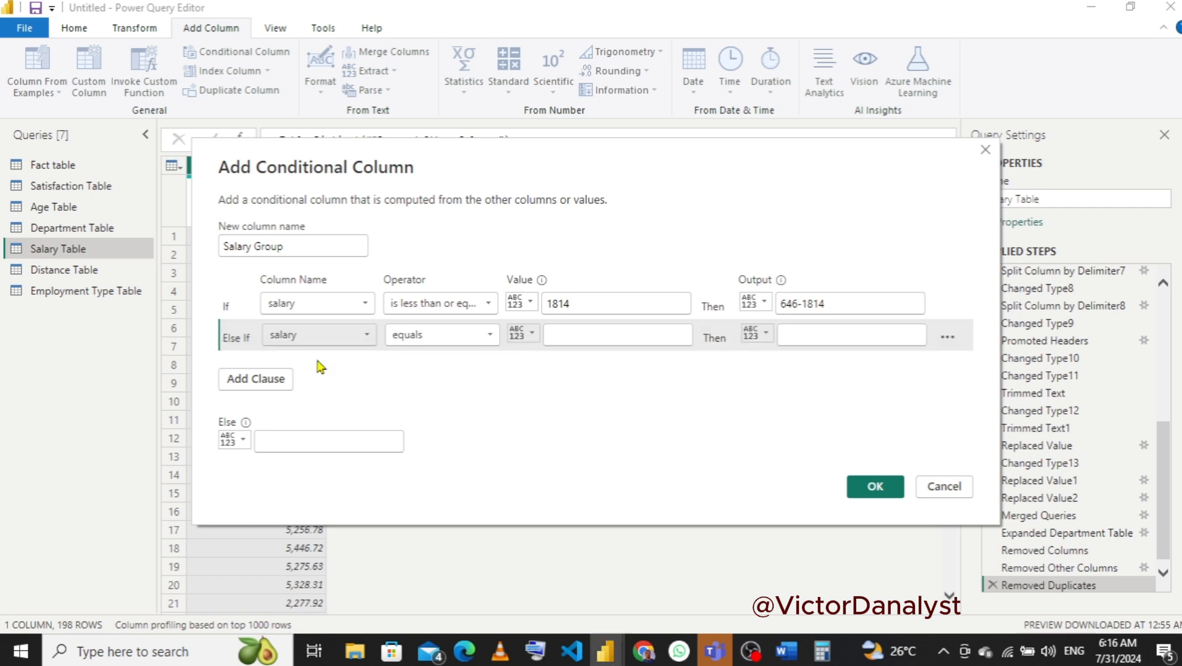
click(429, 343)
click(463, 442)
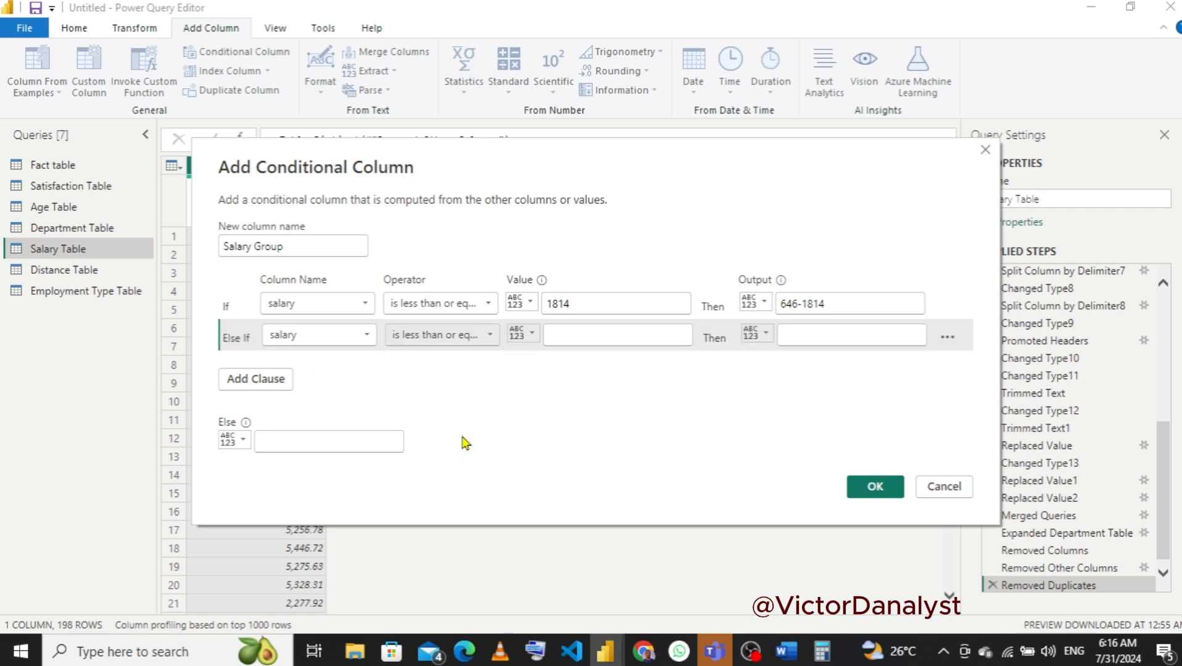
click(562, 337)
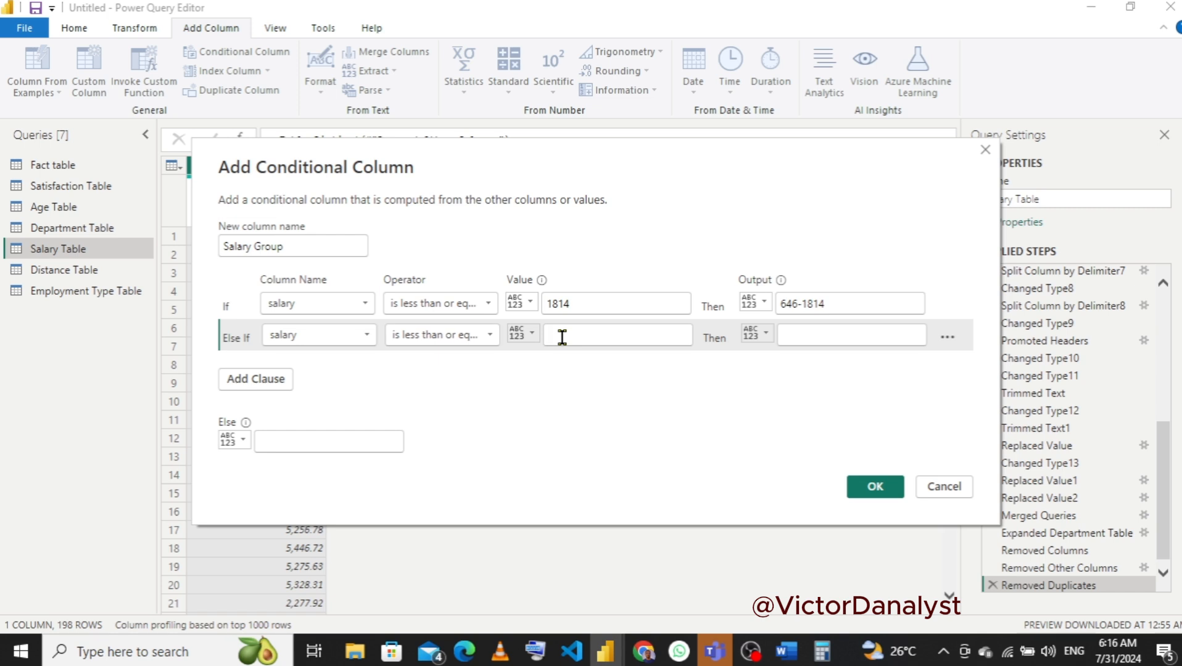
text(18)
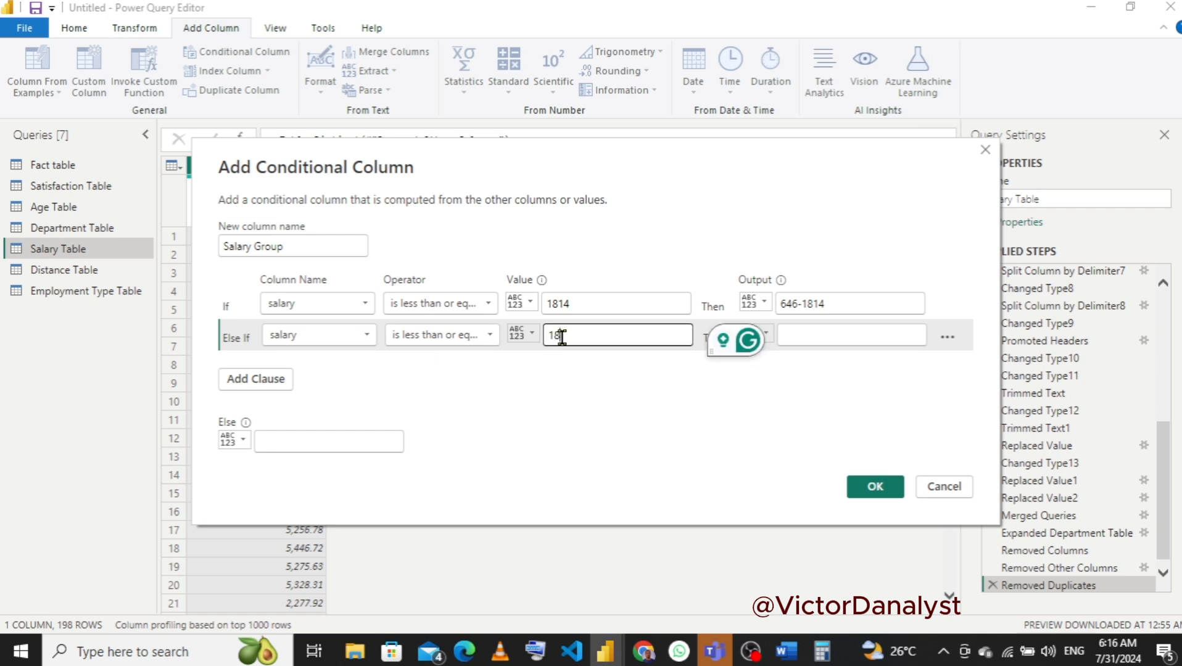
text(15)
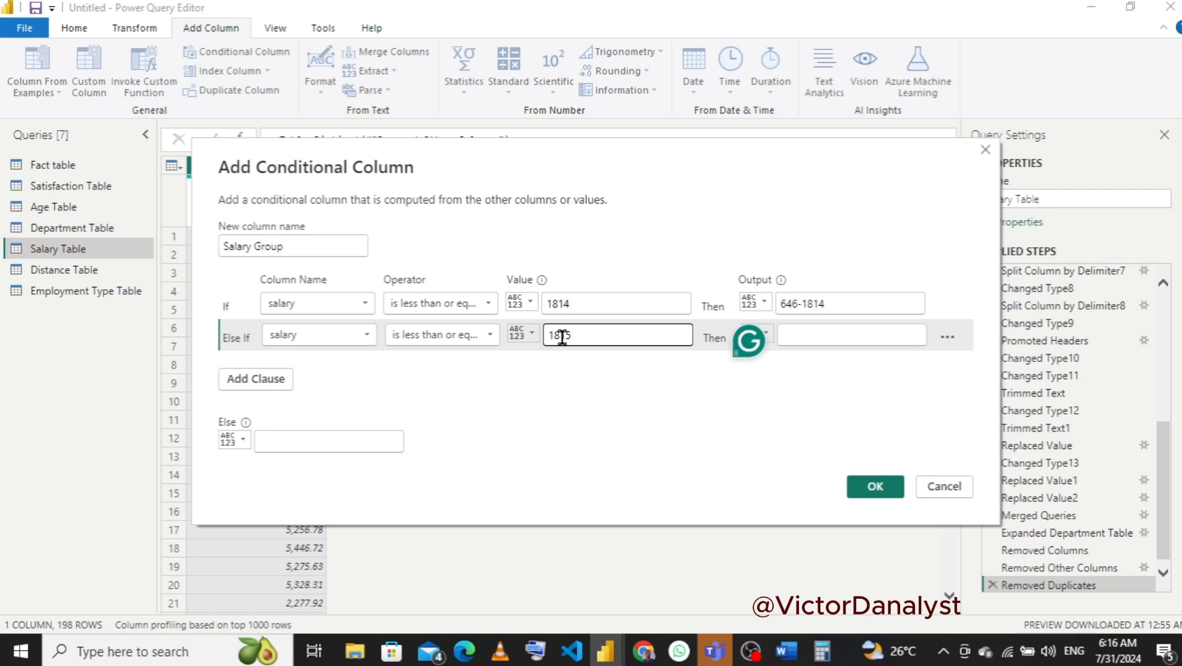
text(-29)
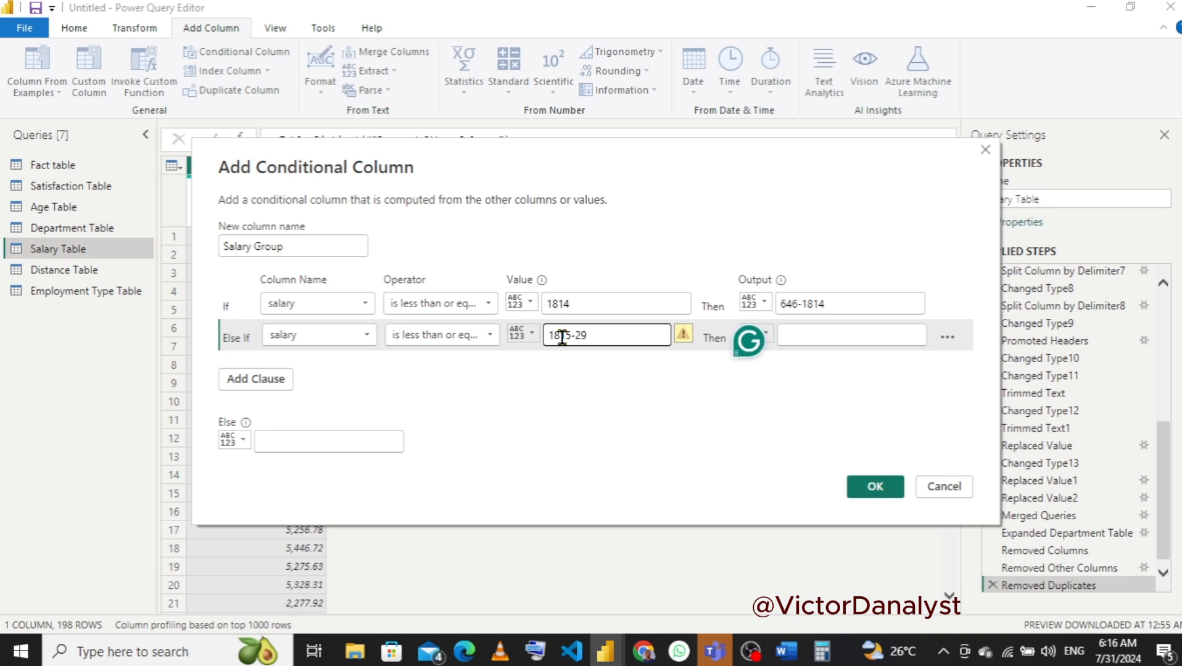
text(82)
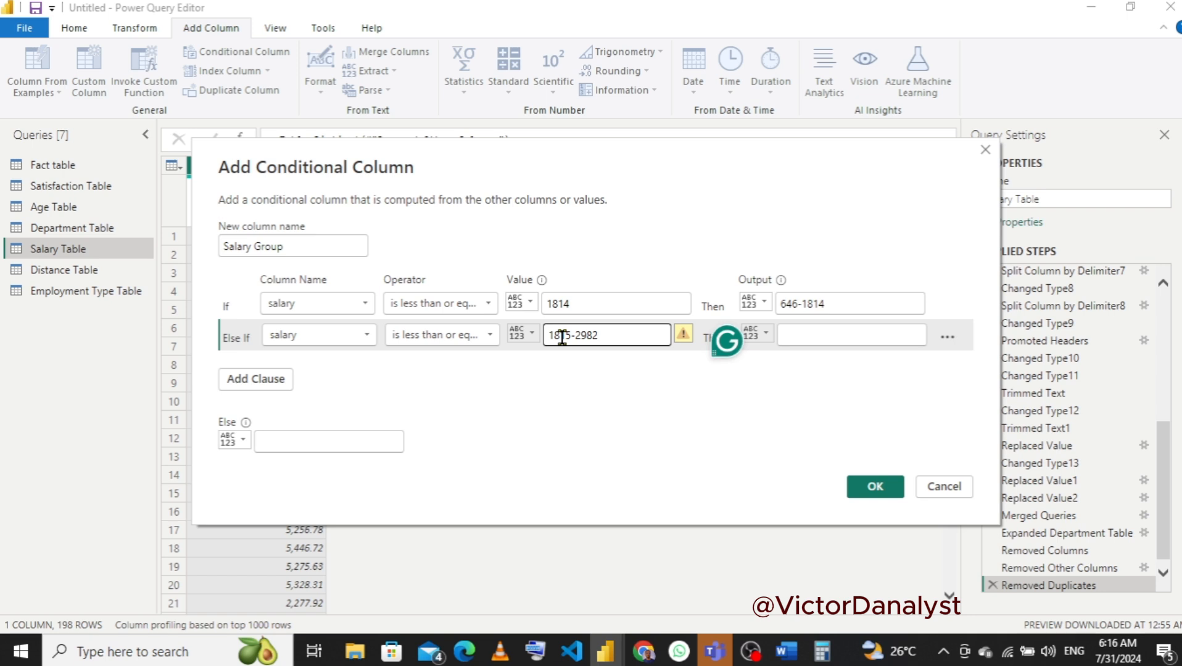
key(BackSpace)
key(BackSpace)
key(BackSpace)
key(BackSpace)
key(BackSpace)
key(BackSpace)
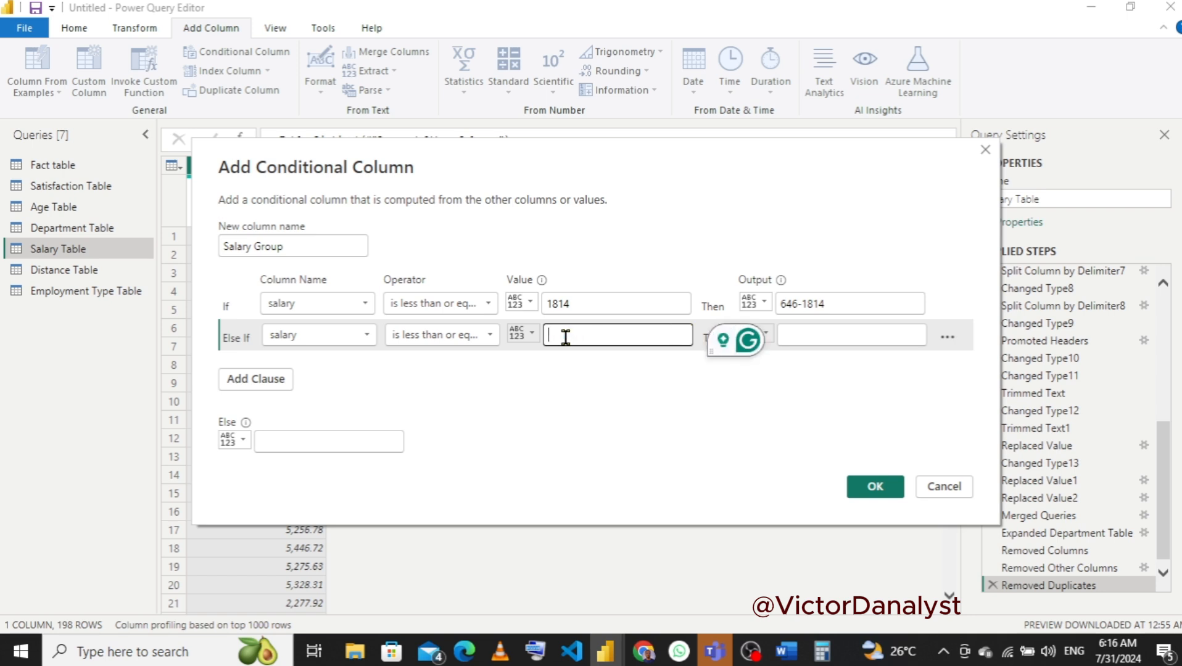
- Set the second clause's comparison value to 2982 and its output to 1815-2982
text(2981)
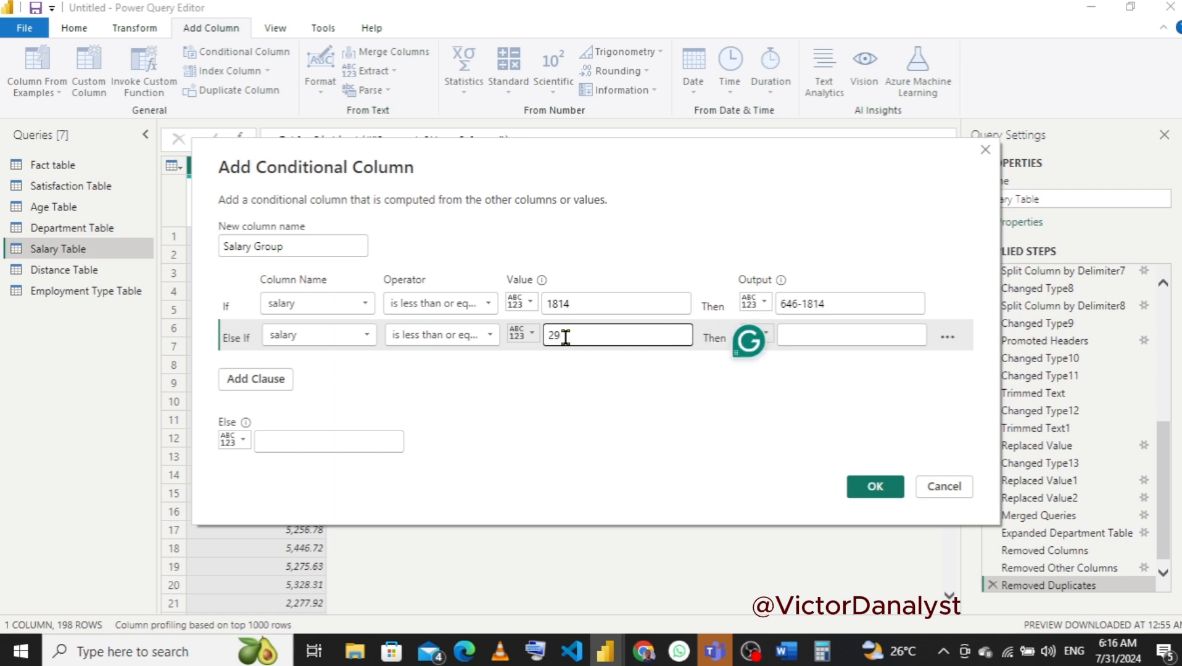
click(823, 333)
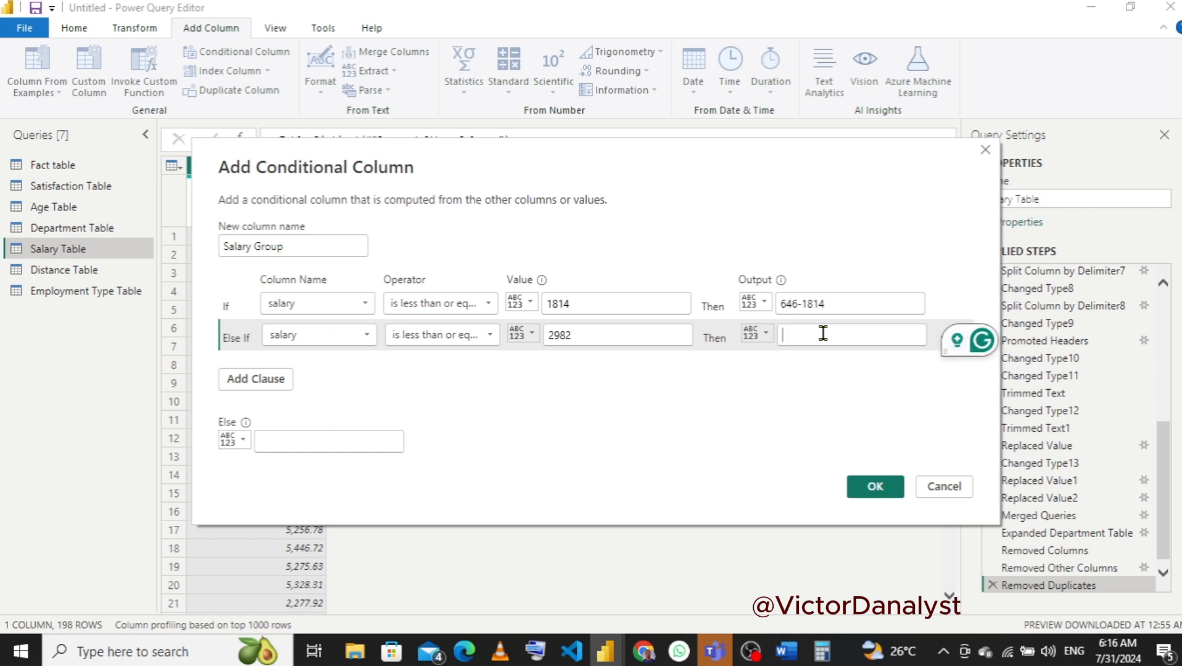
text(181)
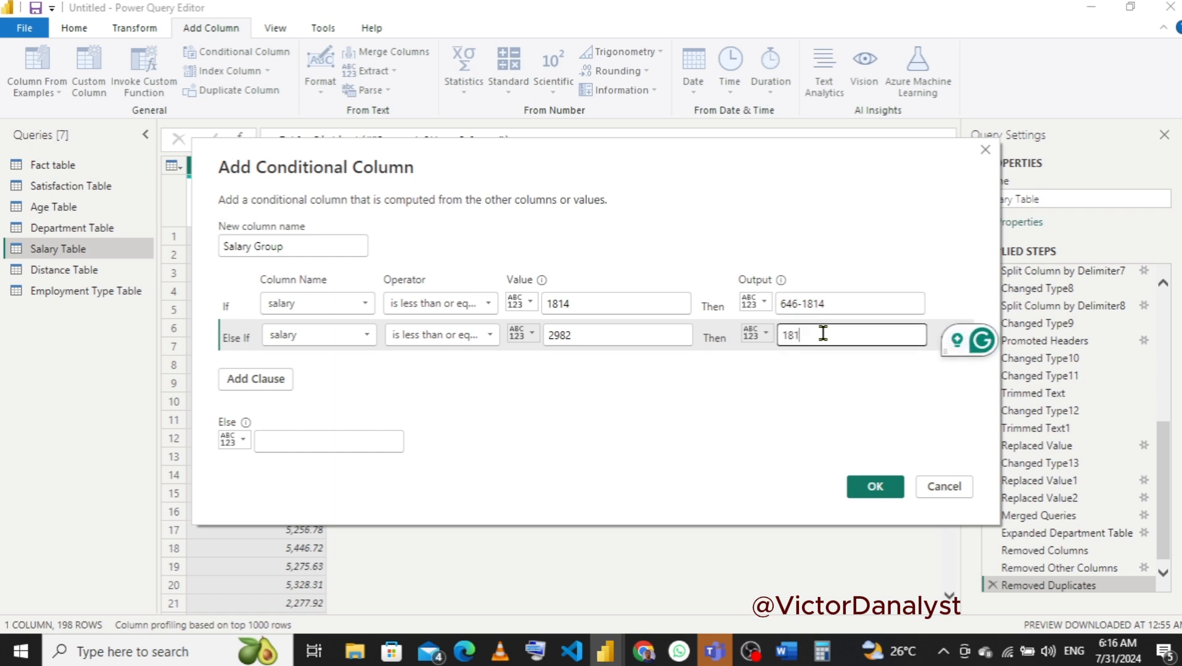
text(5)
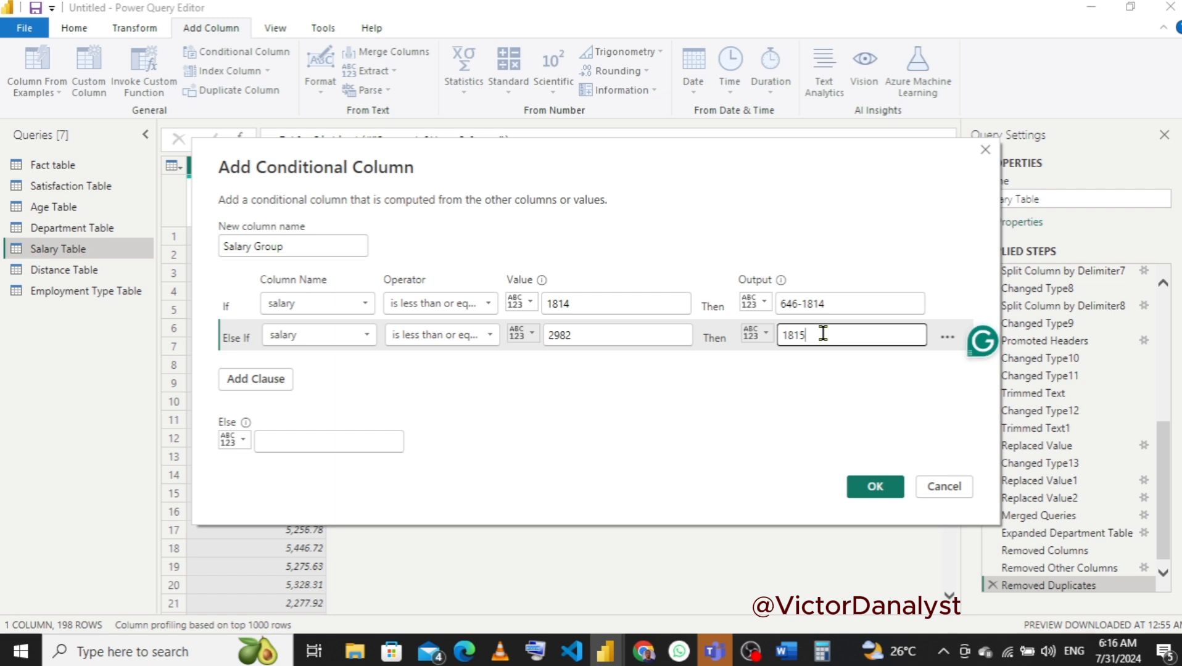
text(-2982)
- Add a third clause on the salary column with the operator is less than or equal to
click(253, 380)
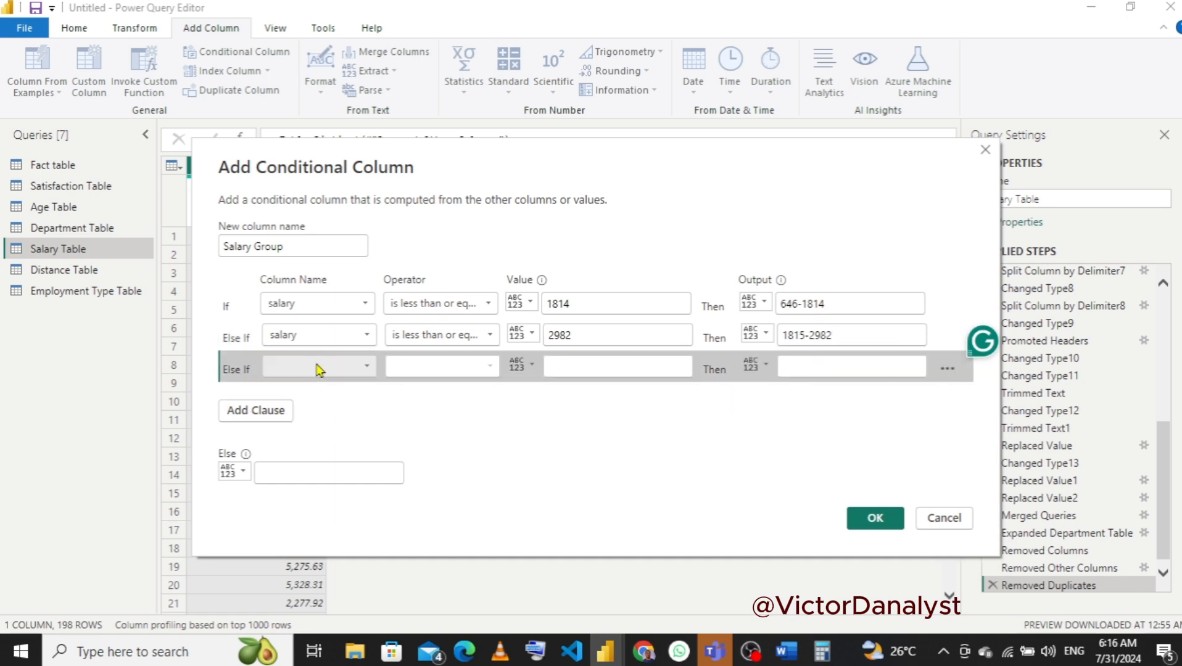
click(318, 369)
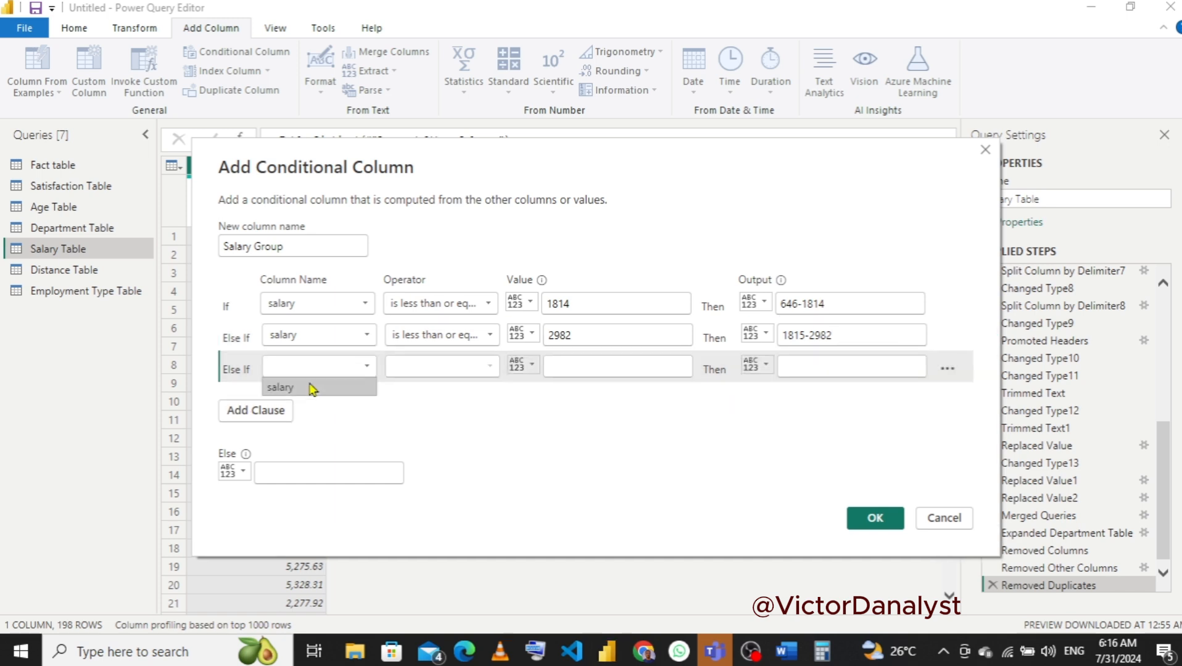
click(312, 388)
click(424, 369)
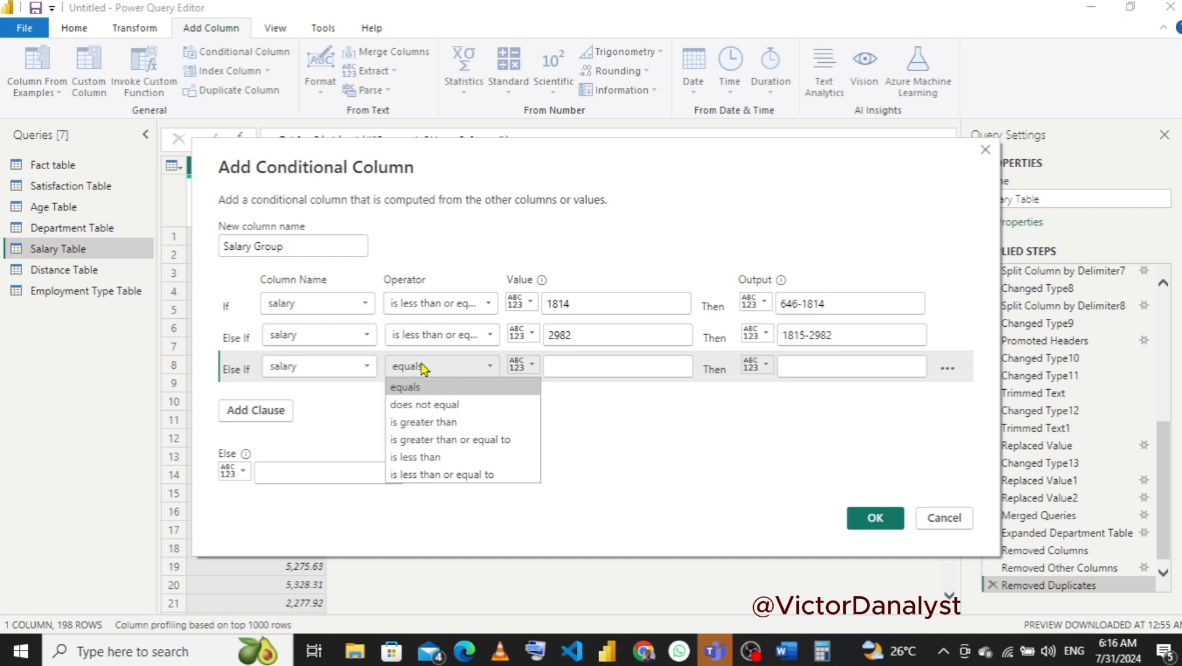
click(435, 474)
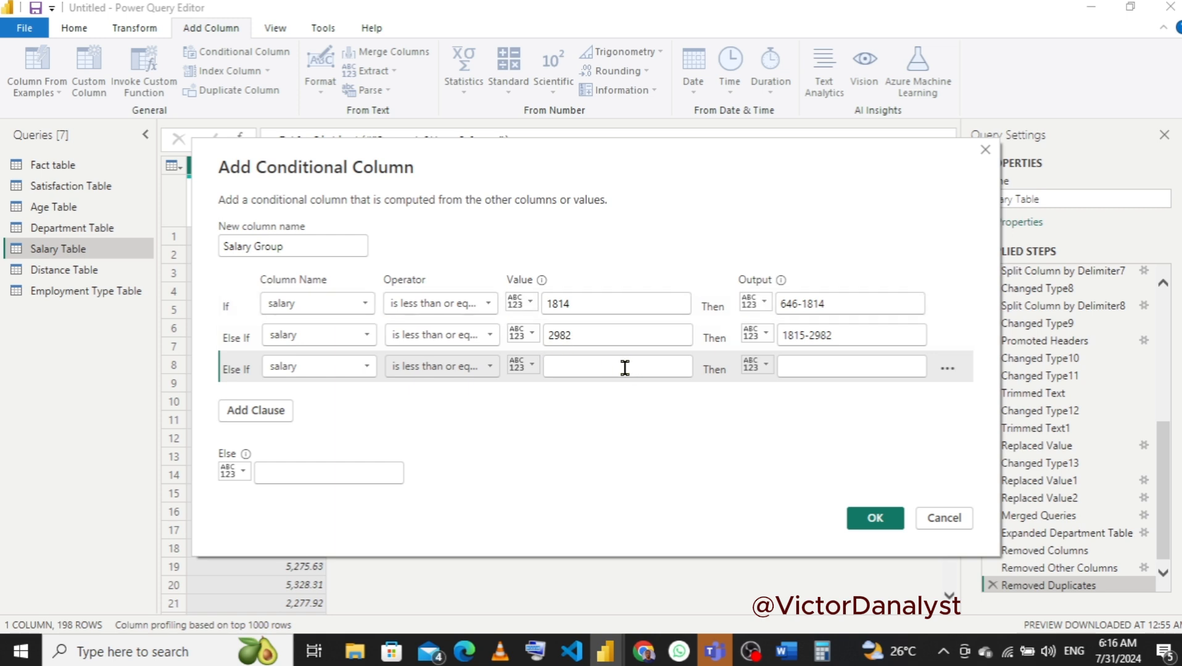
- Set the third clause's comparison value to 4150 and its output to 2983-4150
click(602, 368)
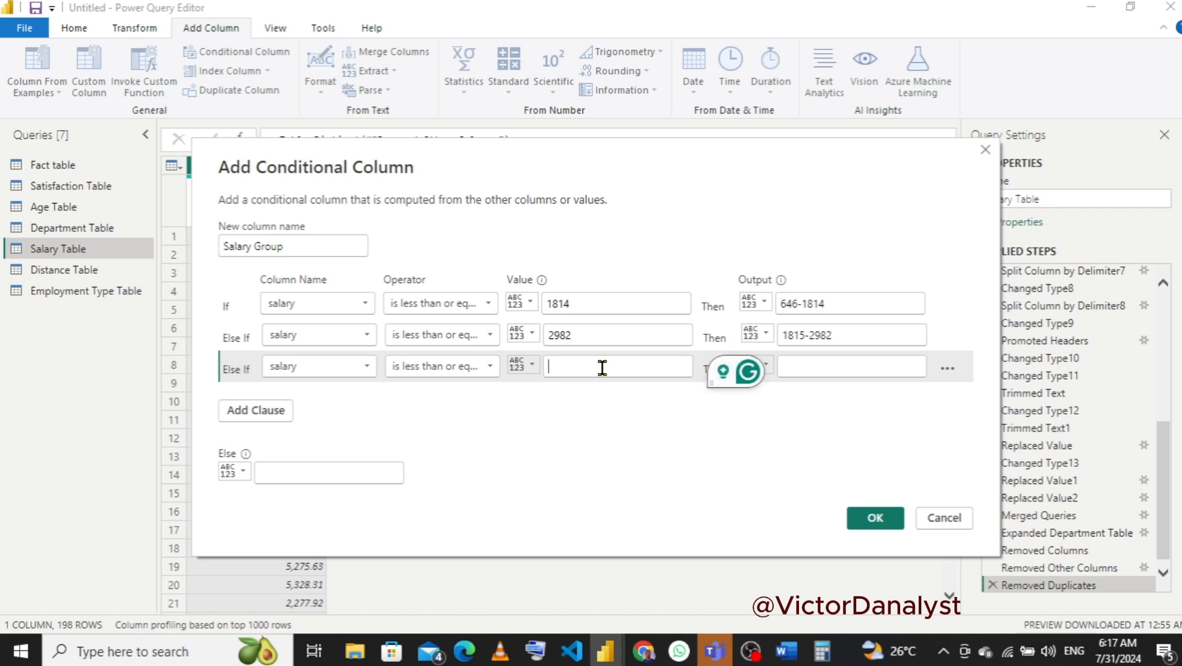
text(41)
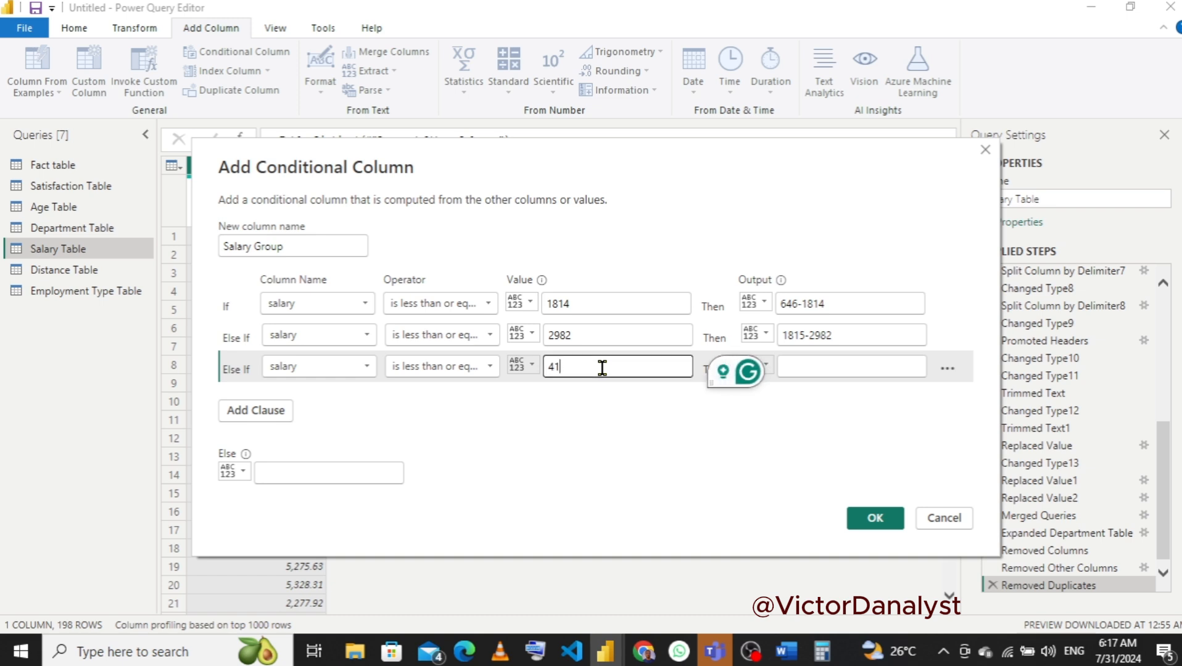
text(50)
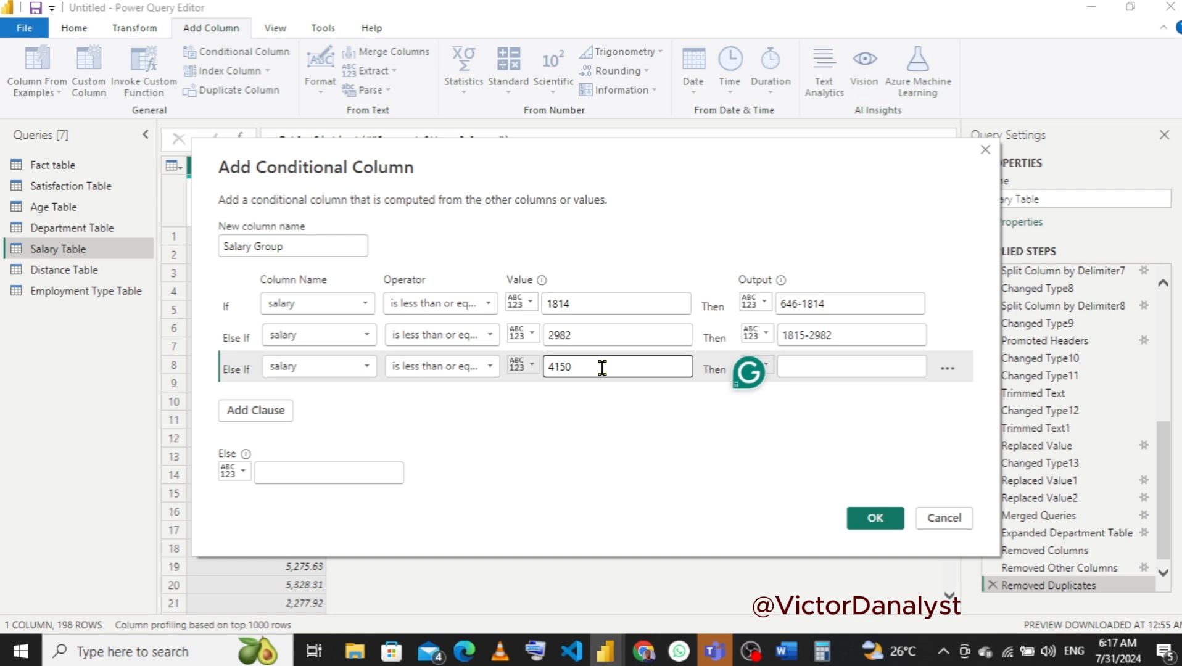
click(826, 368)
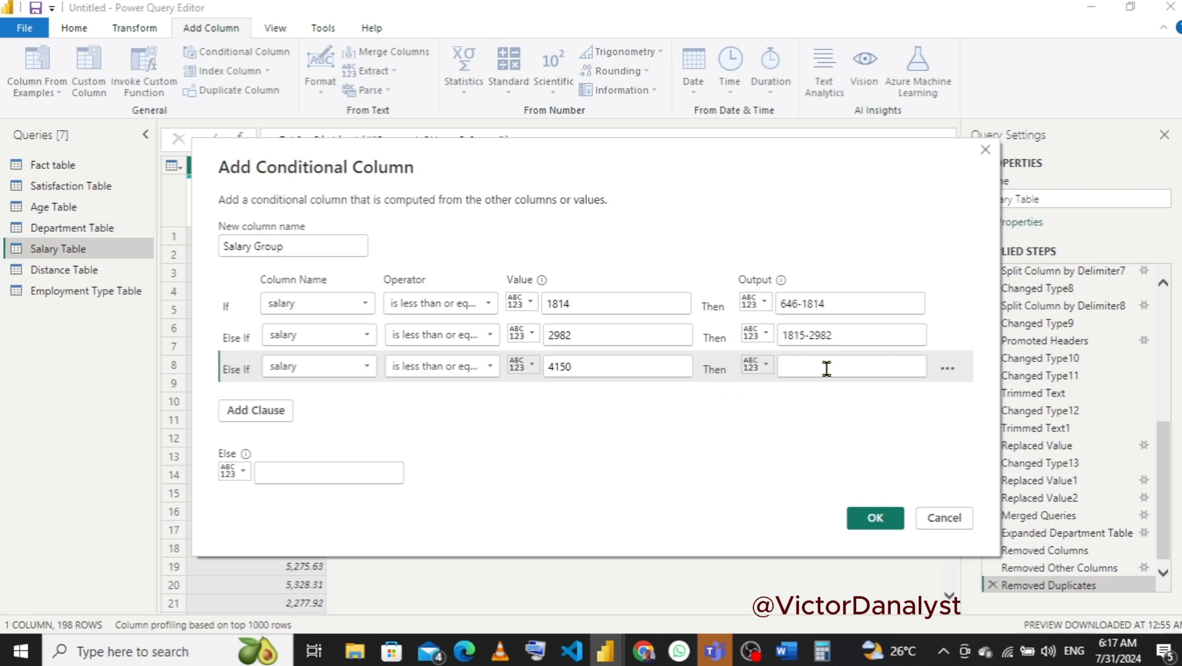
text(22)
key(BackSpace)
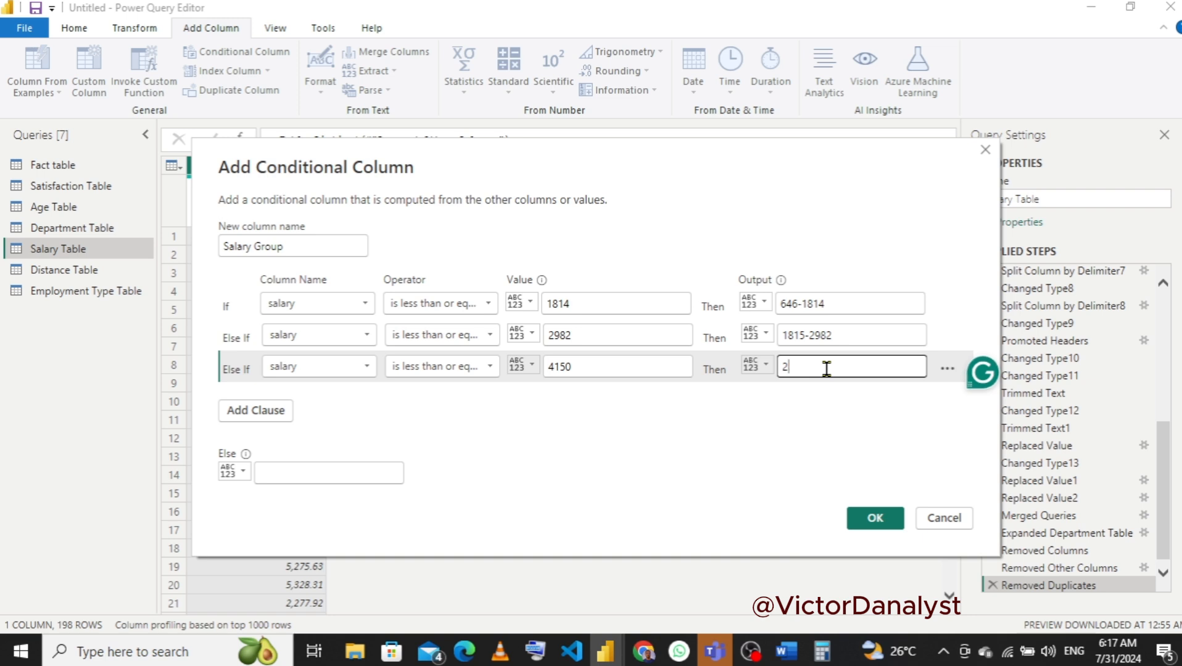
text(983-4150)
- Add a fourth clause on the salary column with the operator is less than or equal to
click(255, 412)
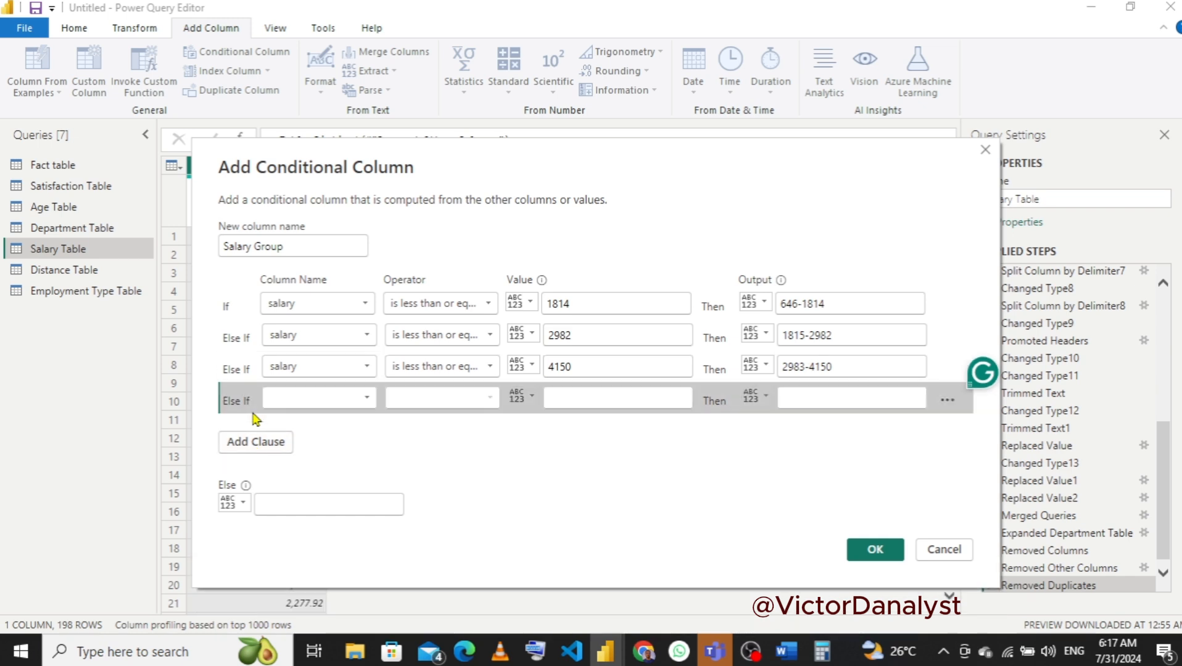
click(298, 407)
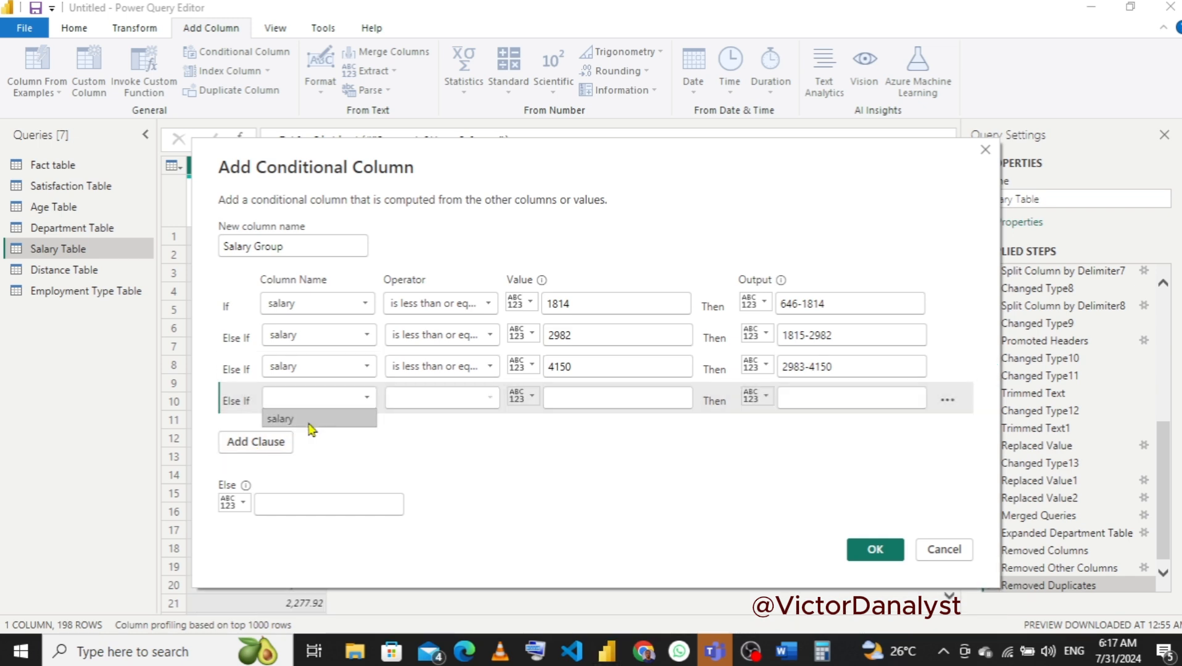
click(308, 422)
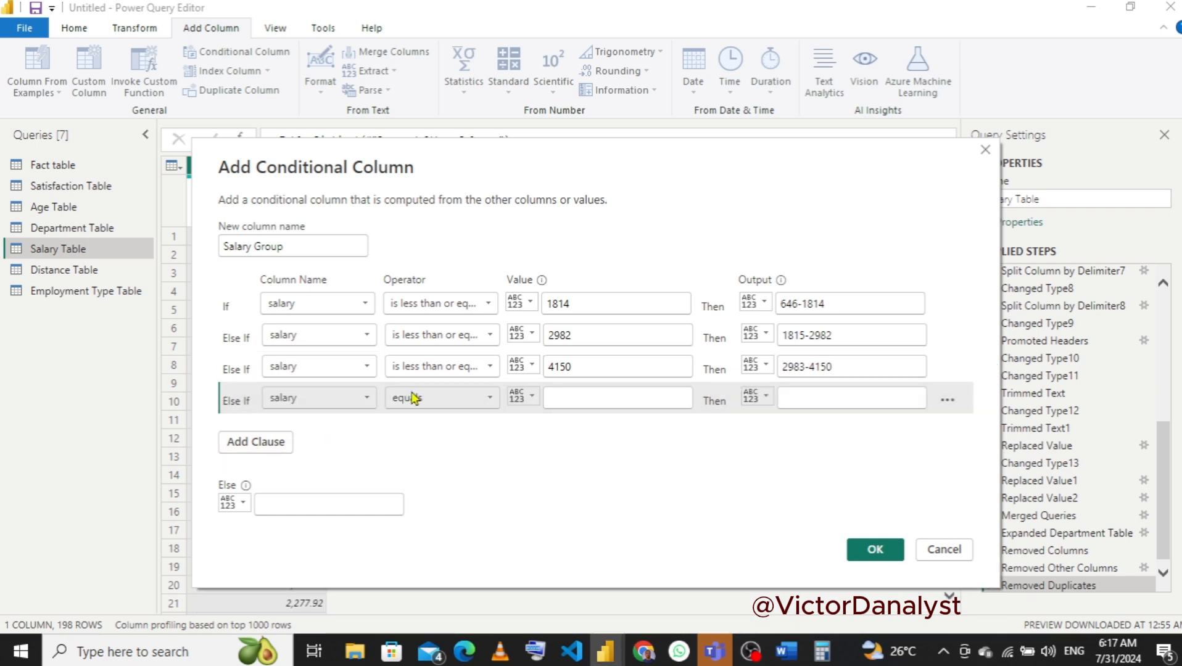
click(412, 397)
click(427, 510)
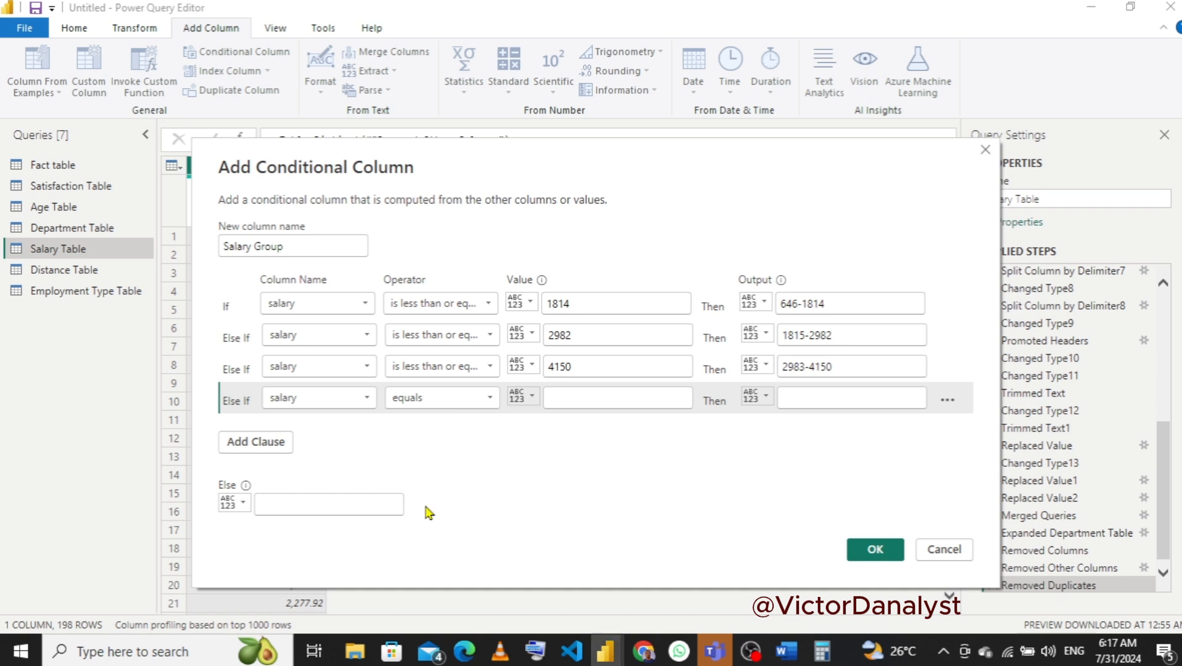
- Set the fourth clause's comparison value to 5318 and its output to 4151-5318
click(583, 395)
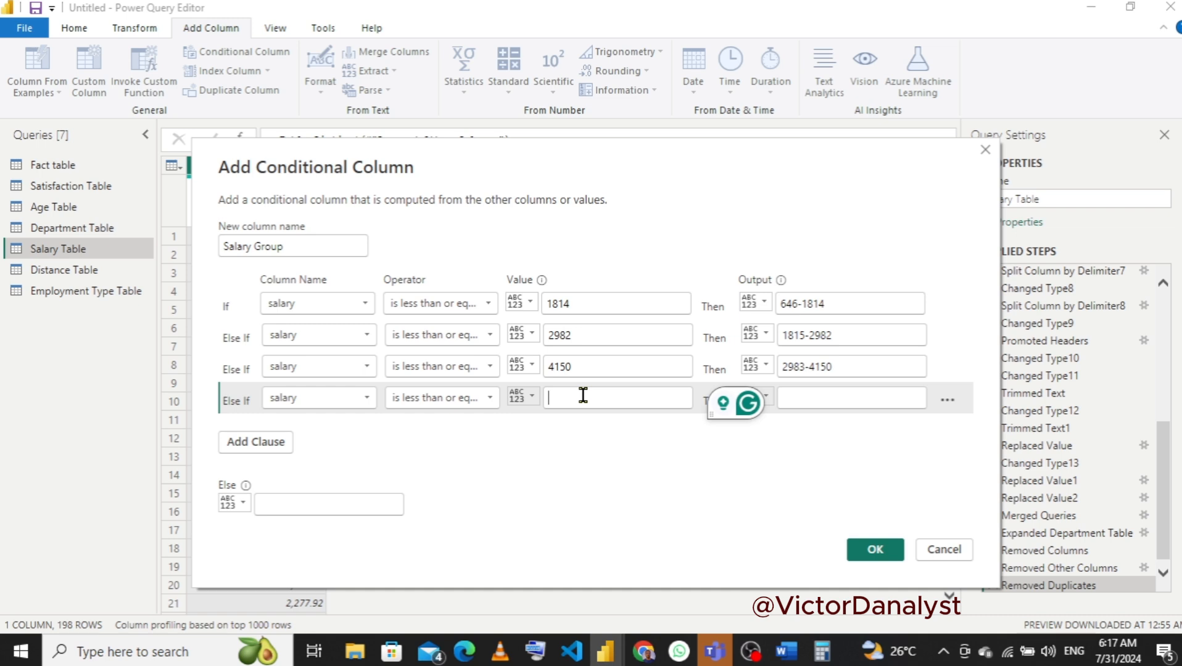
text(5)
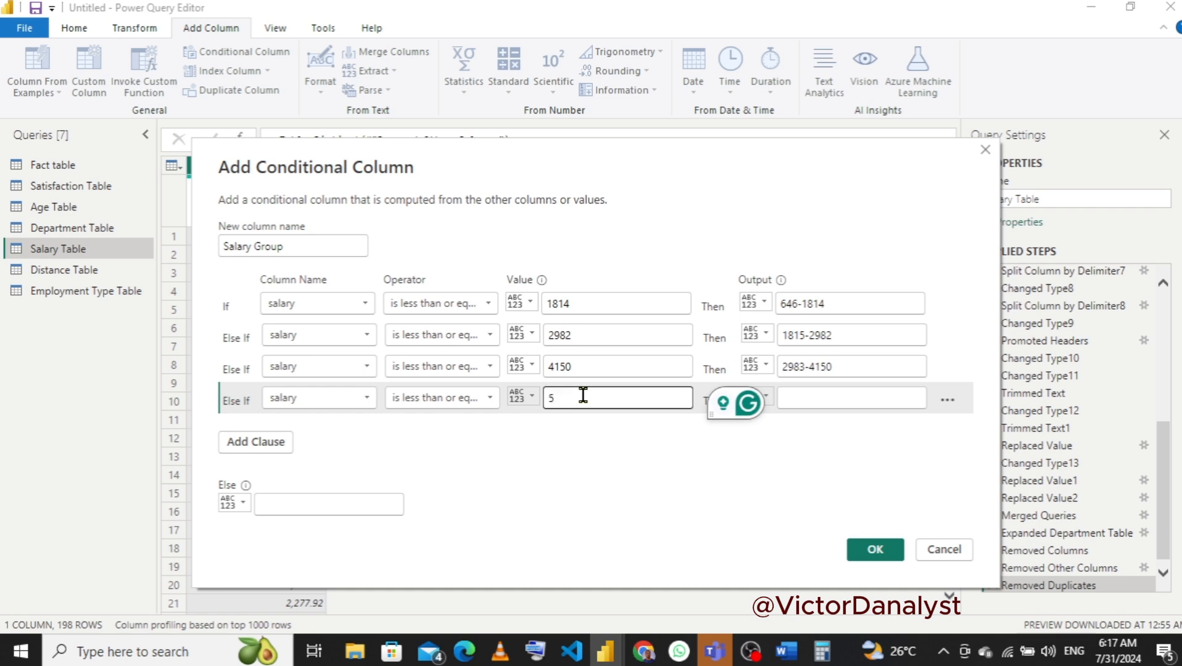
text(3)
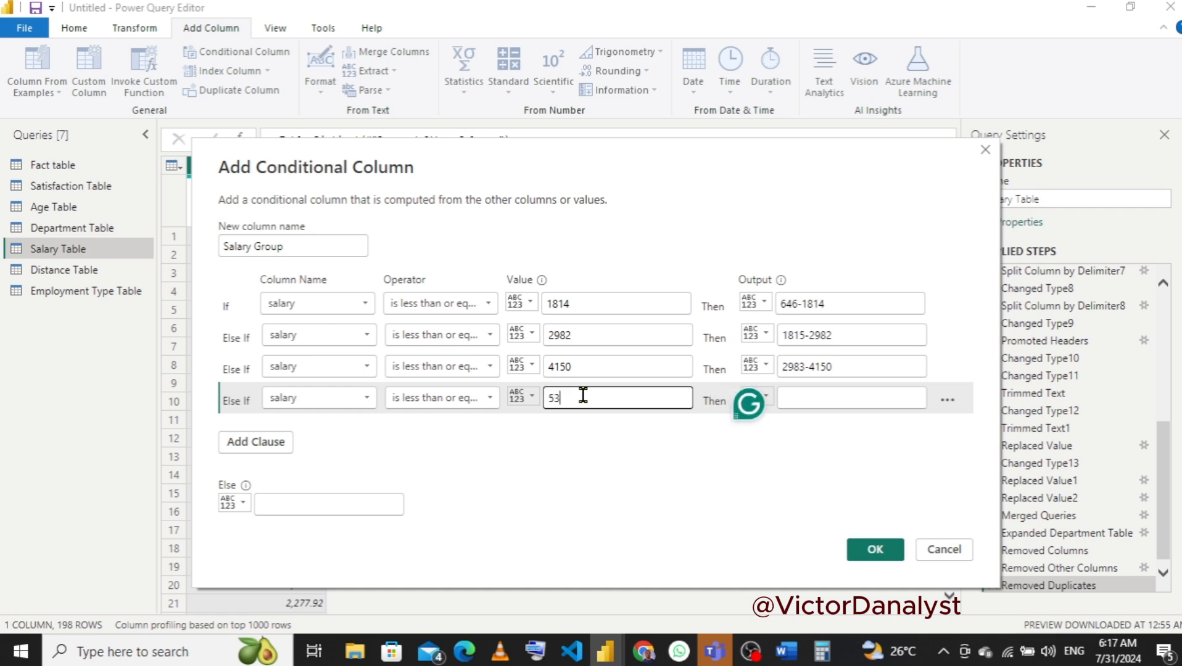
text(18)
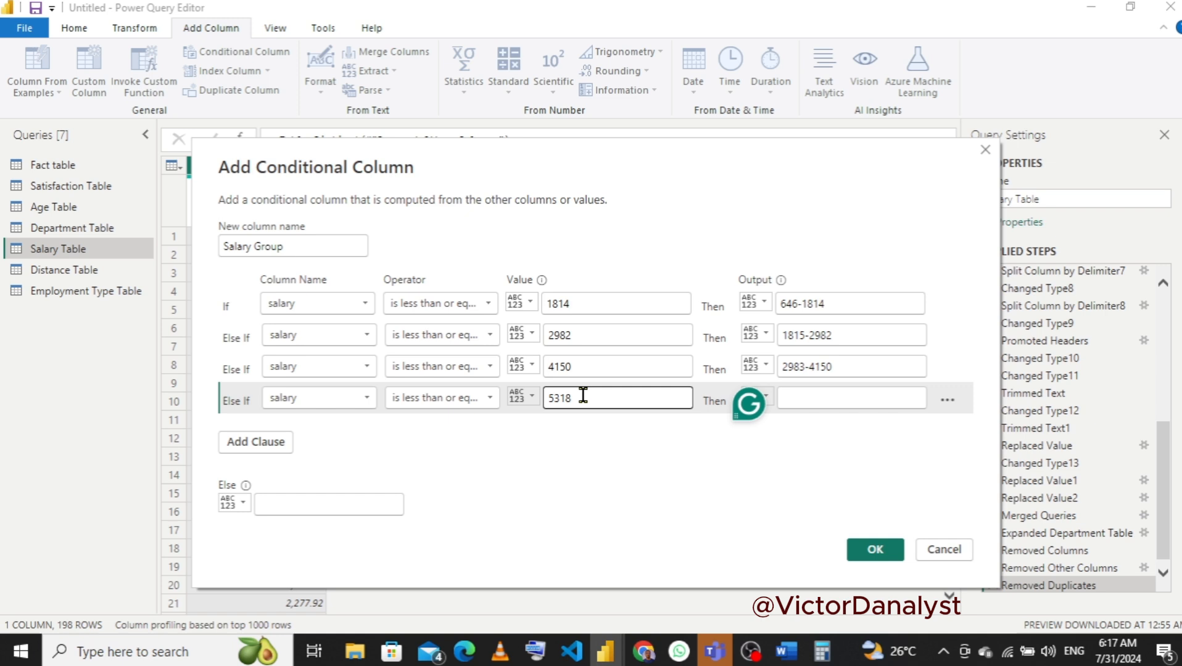
click(865, 403)
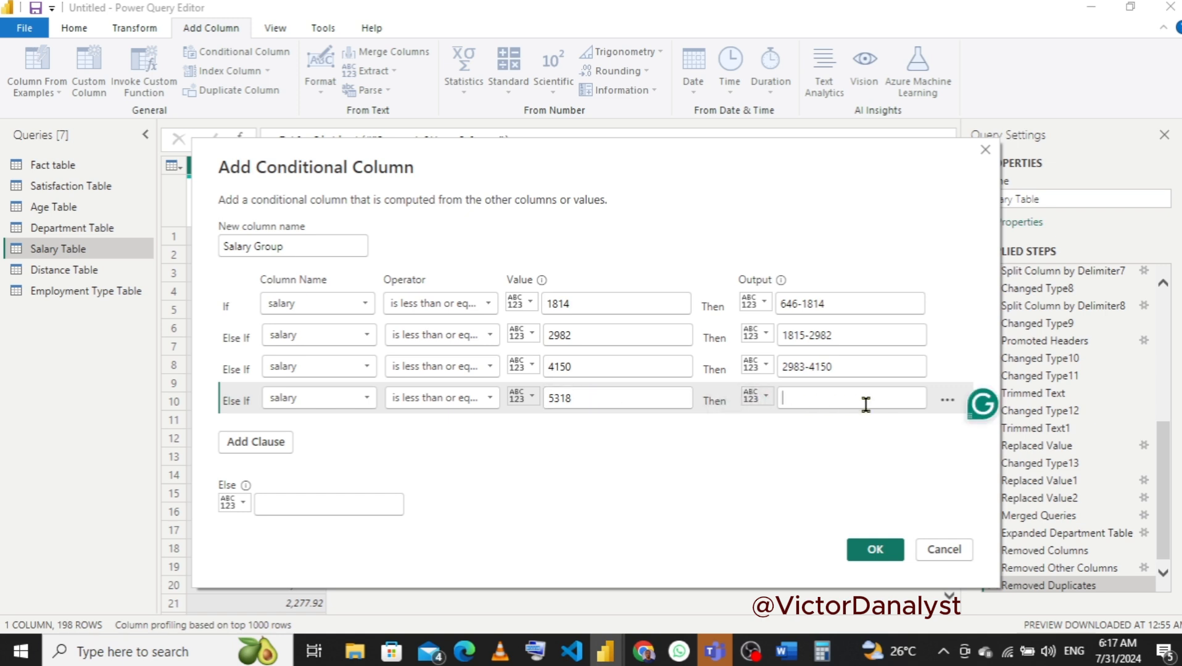
text(41)
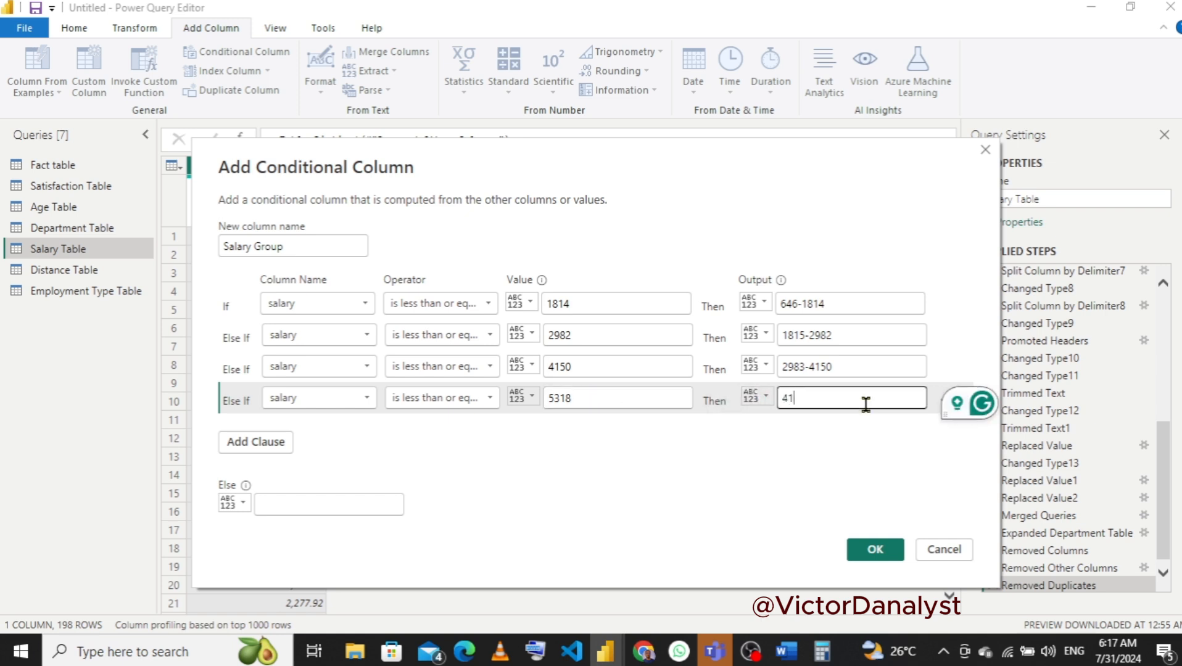
text(4)
key(BackSpace)
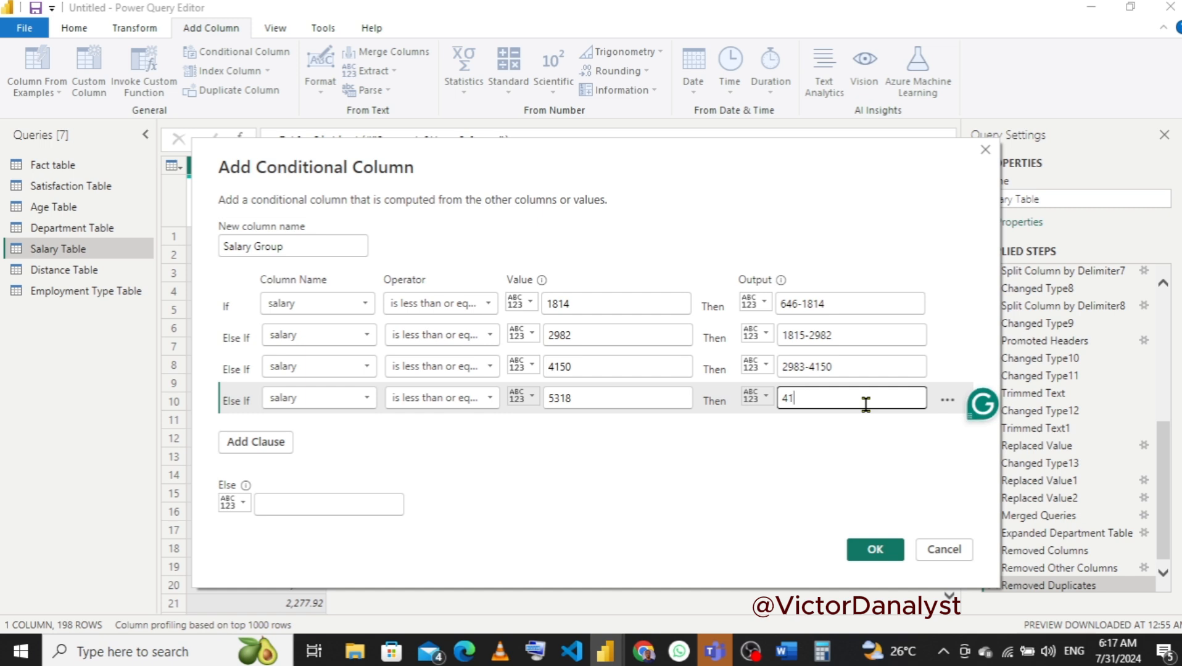
text(51-5318)
- Finish the Salary Group column with 5319-6486 as the fallback output, and set the new column's data type to Text
click(277, 499)
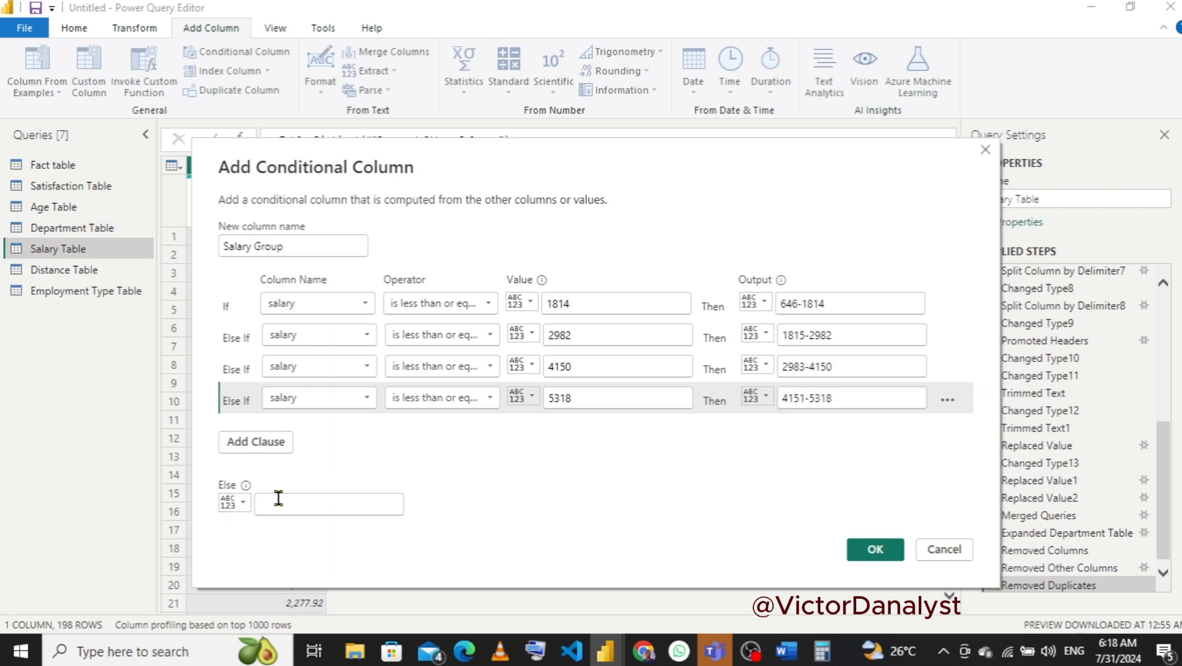
text(53)
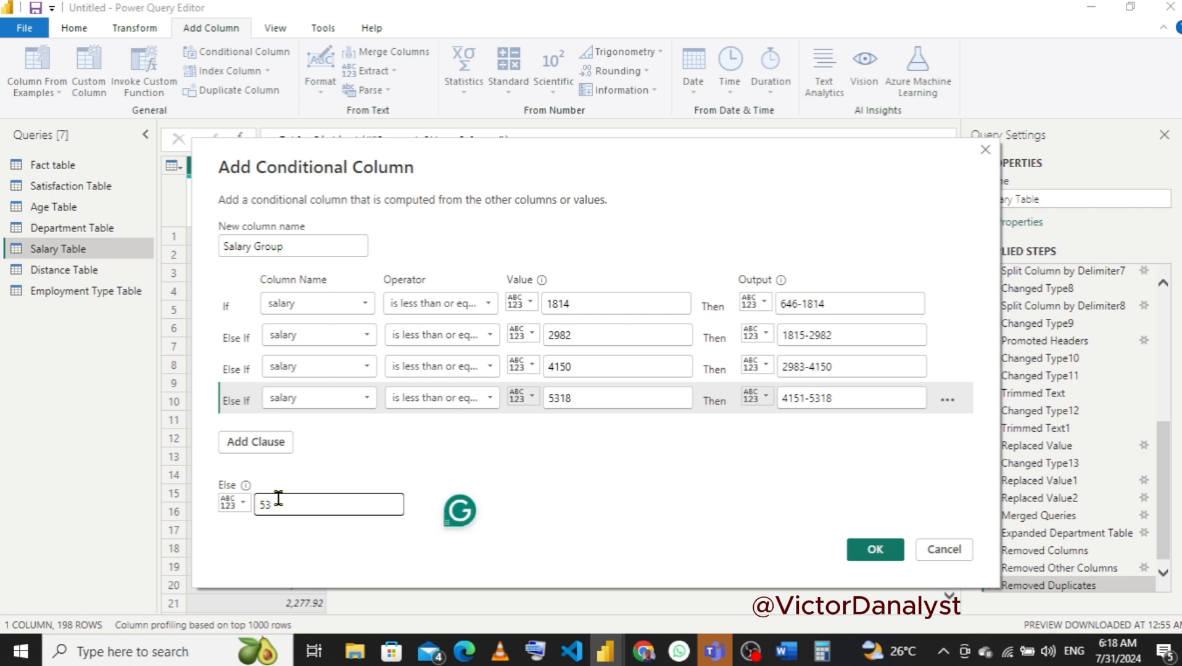
text(19-6486)
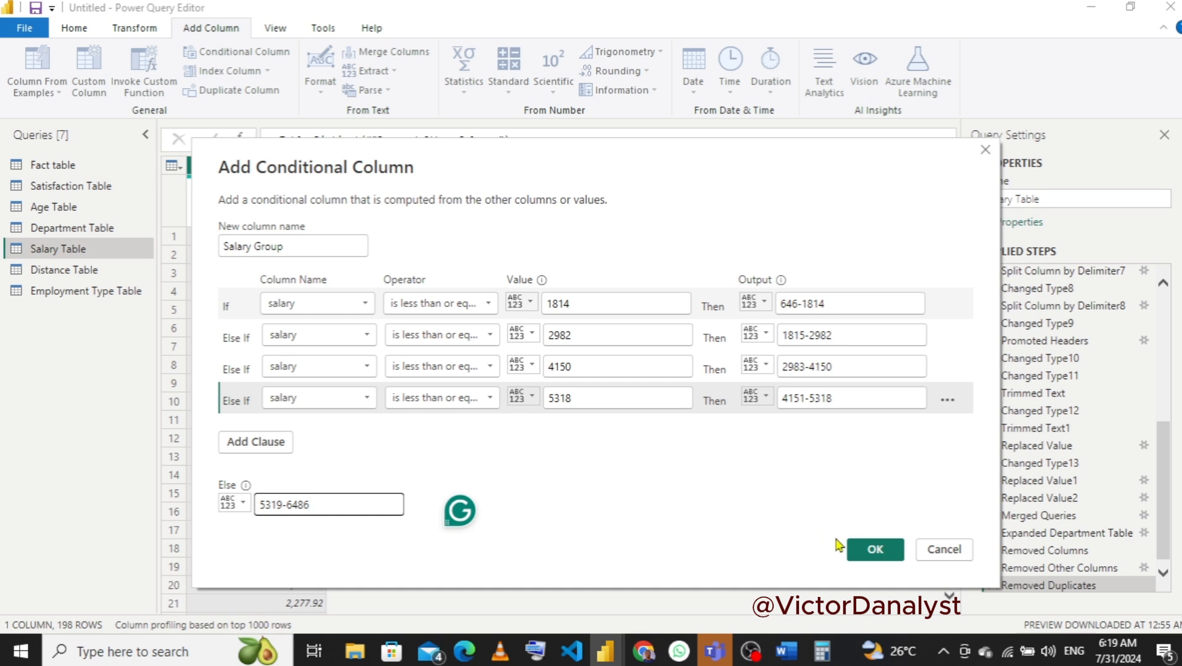
click(875, 550)
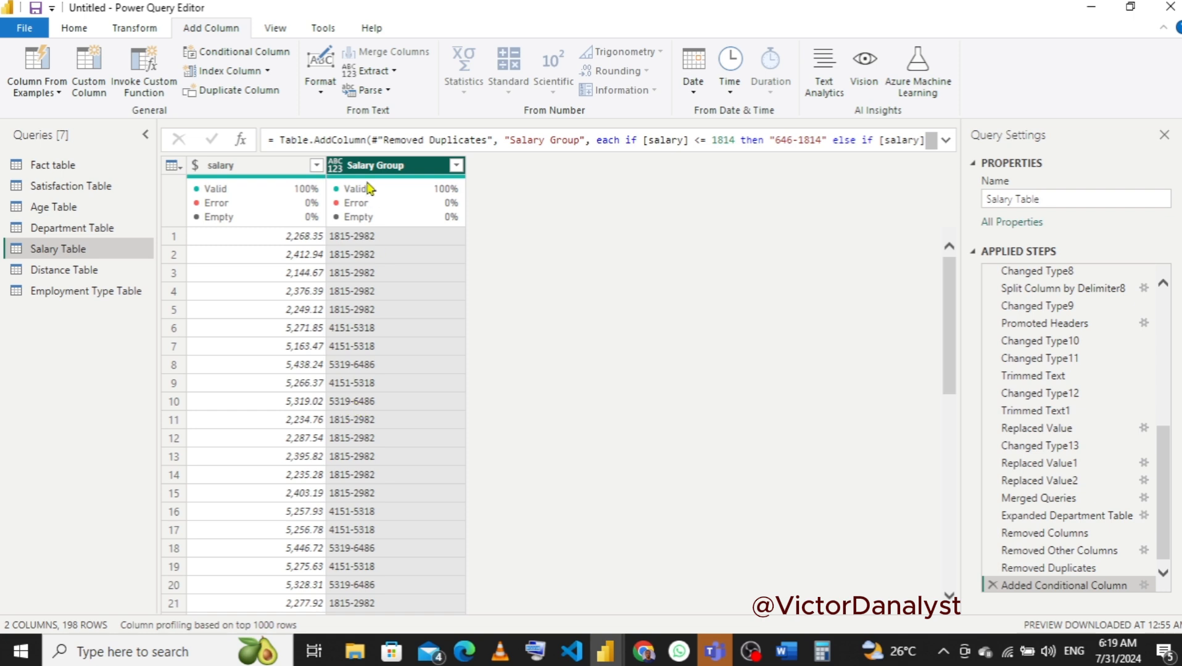
click(336, 164)
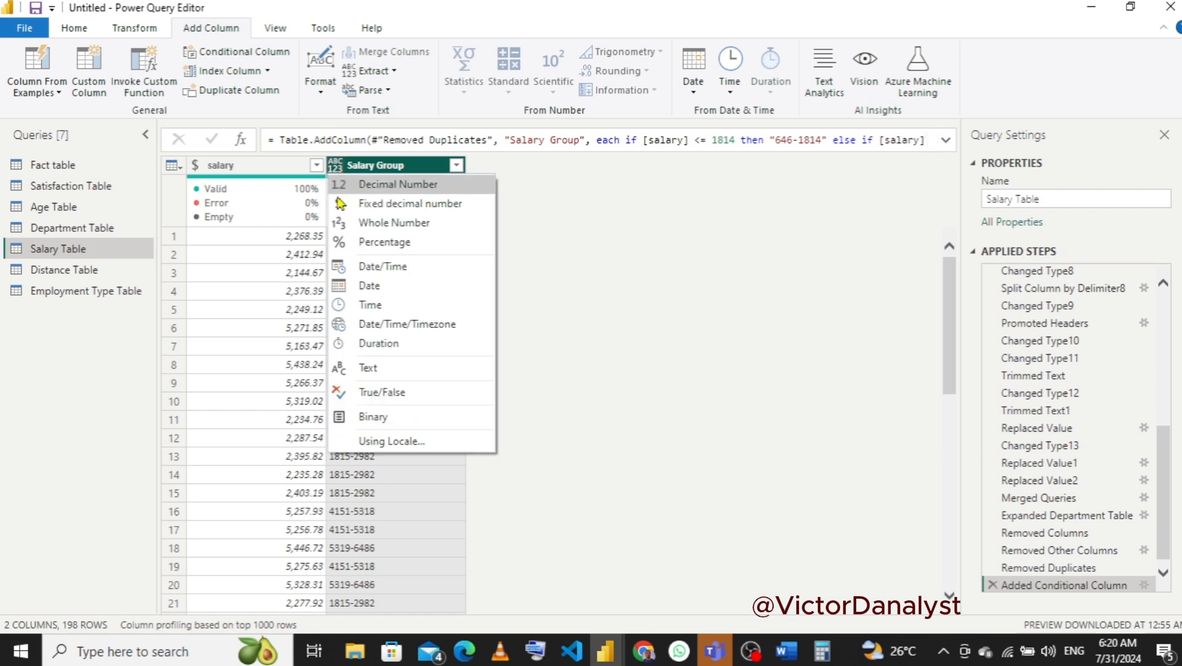
click(367, 368)
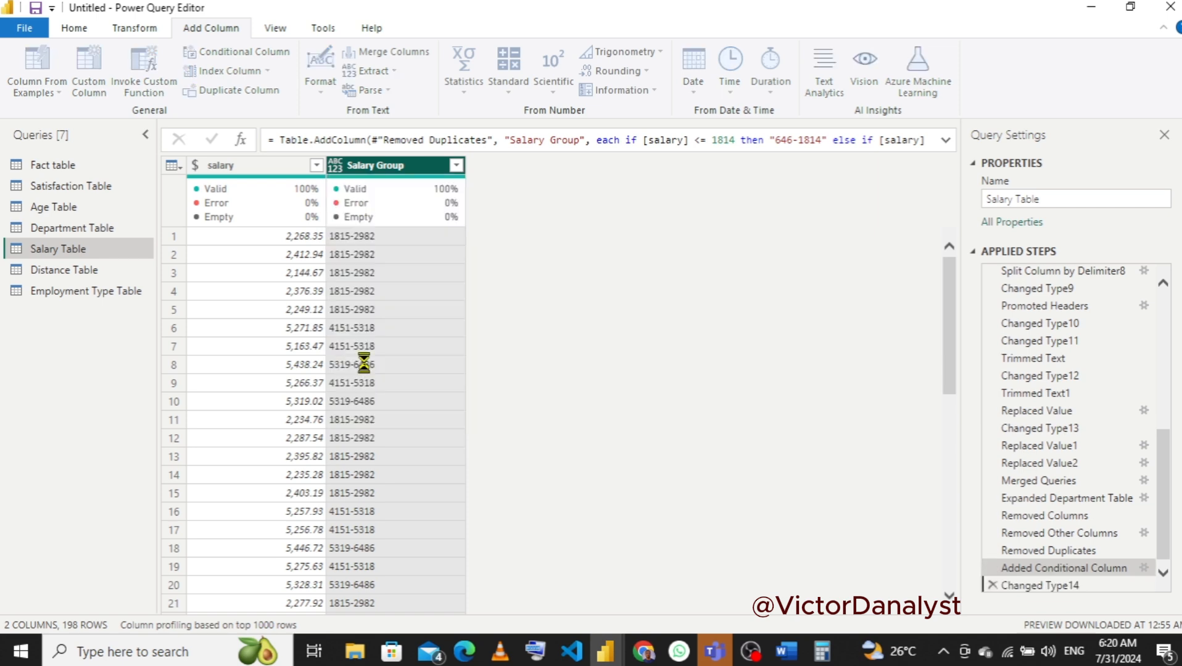
- List the distinct distance_from_work values in the Distance Table and bring up Calculator beside them
click(64, 272)
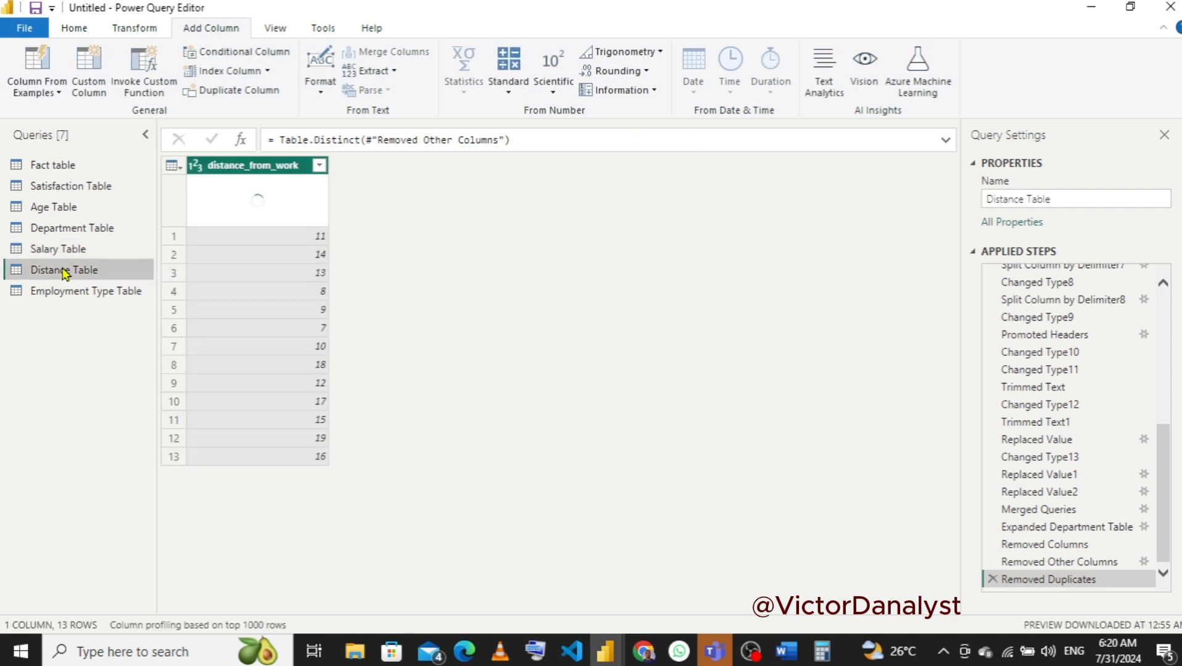
click(319, 167)
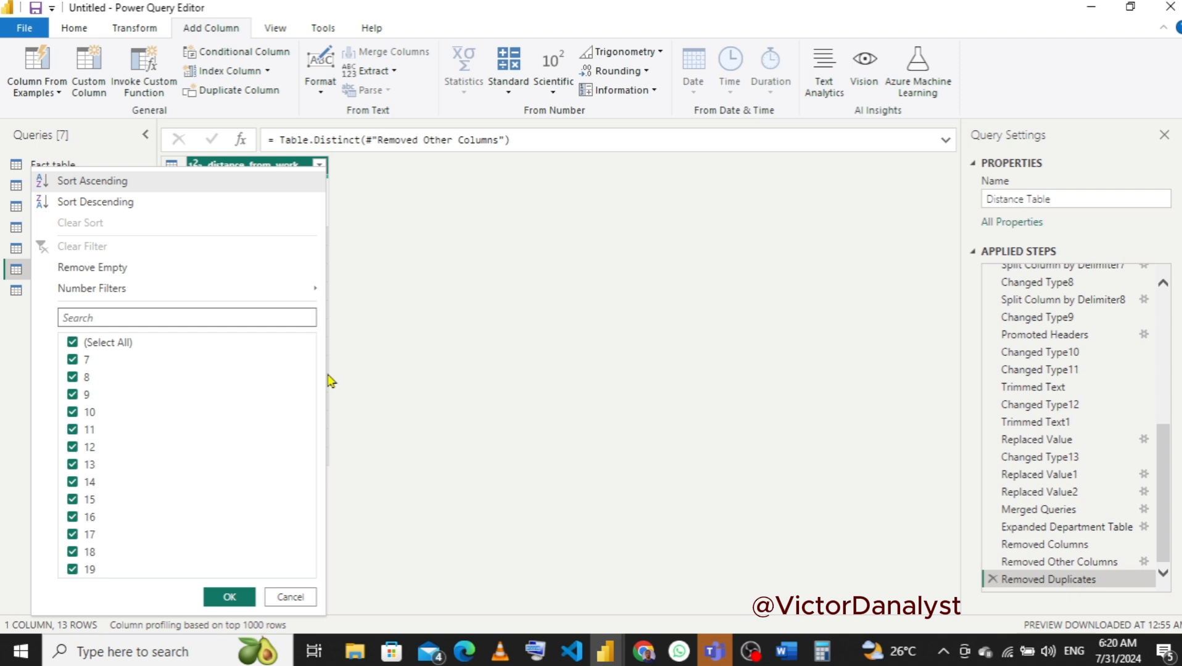
click(803, 660)
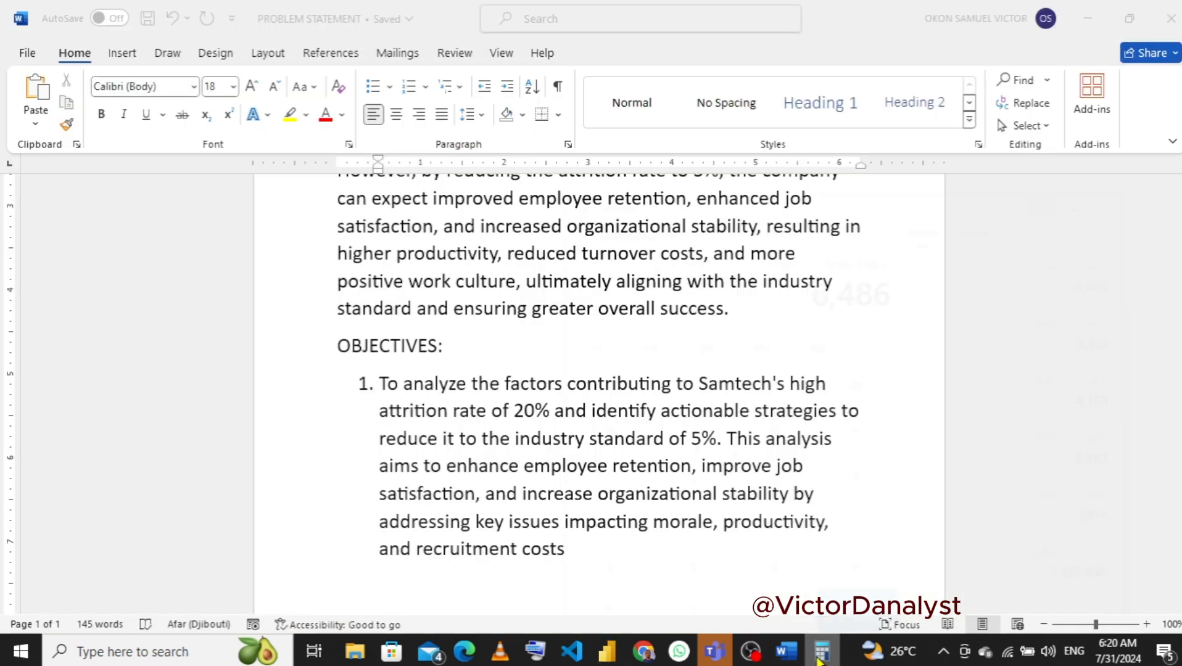
click(820, 654)
click(819, 658)
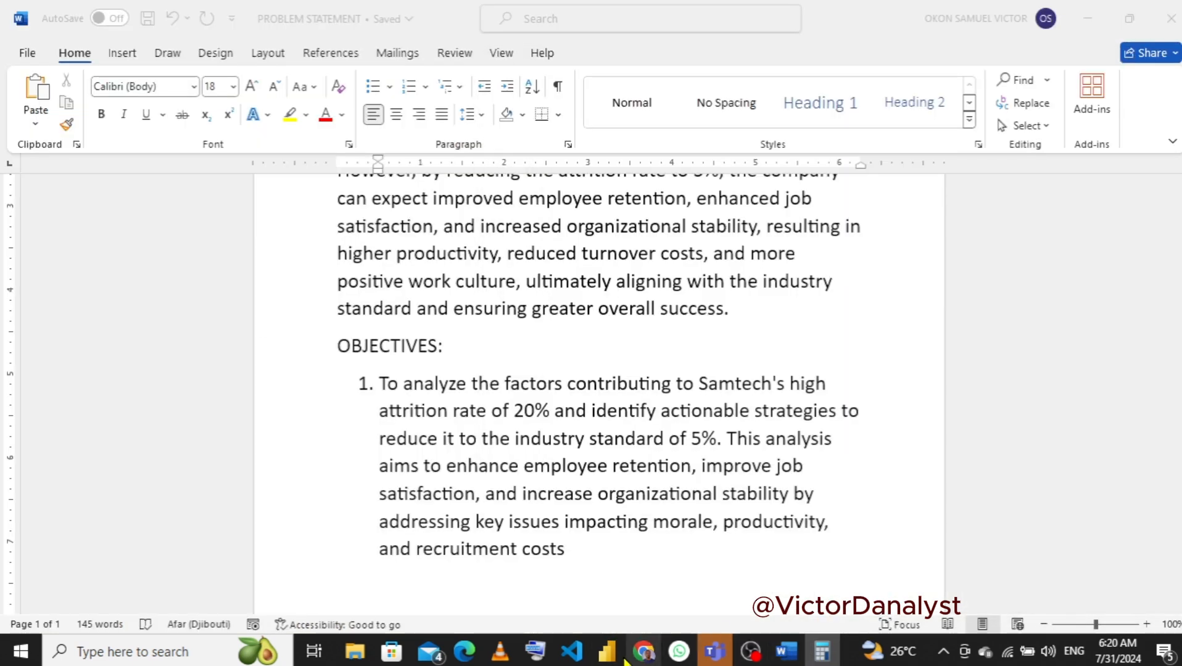
mouse_move(617, 660)
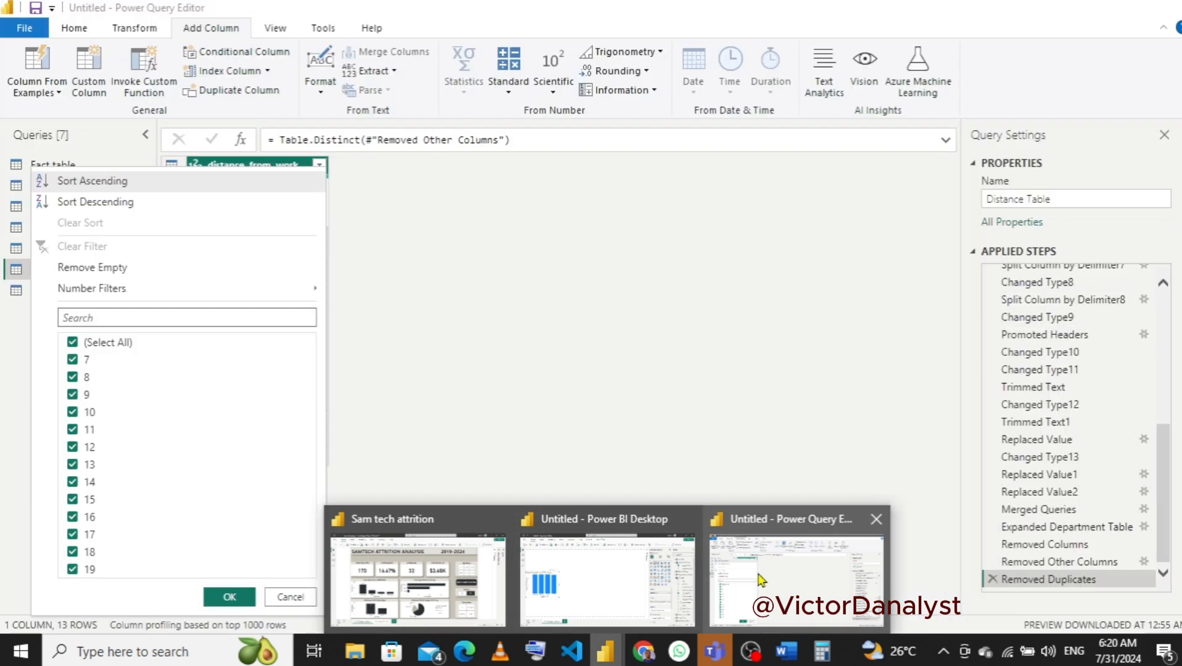
click(759, 579)
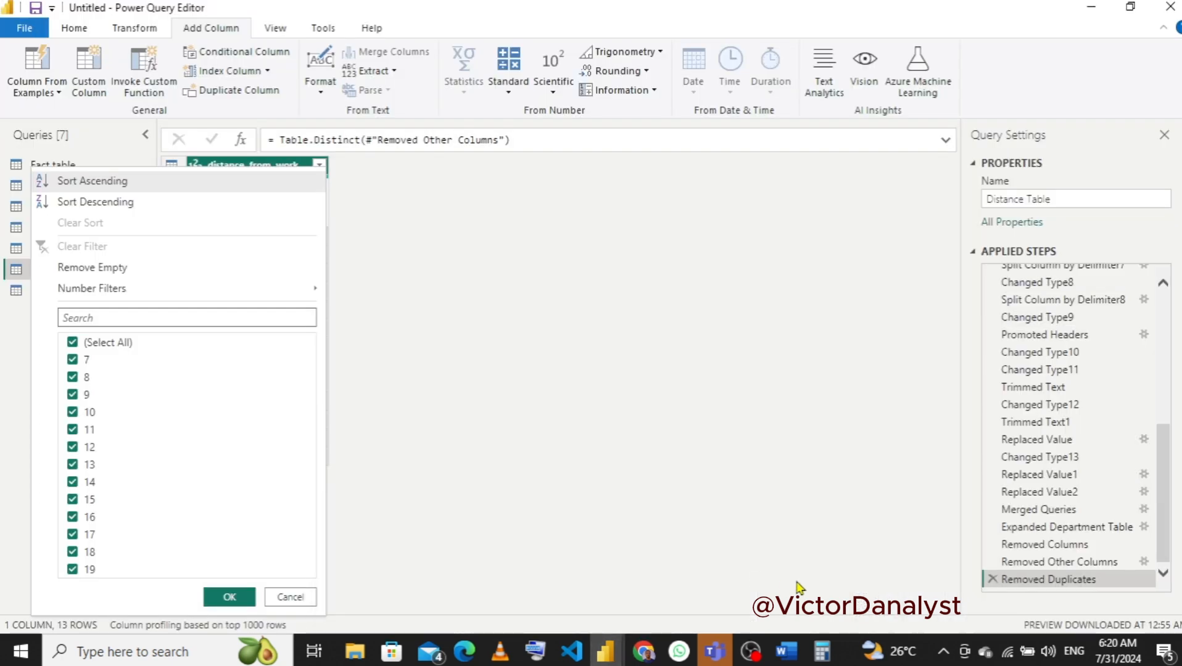
click(825, 651)
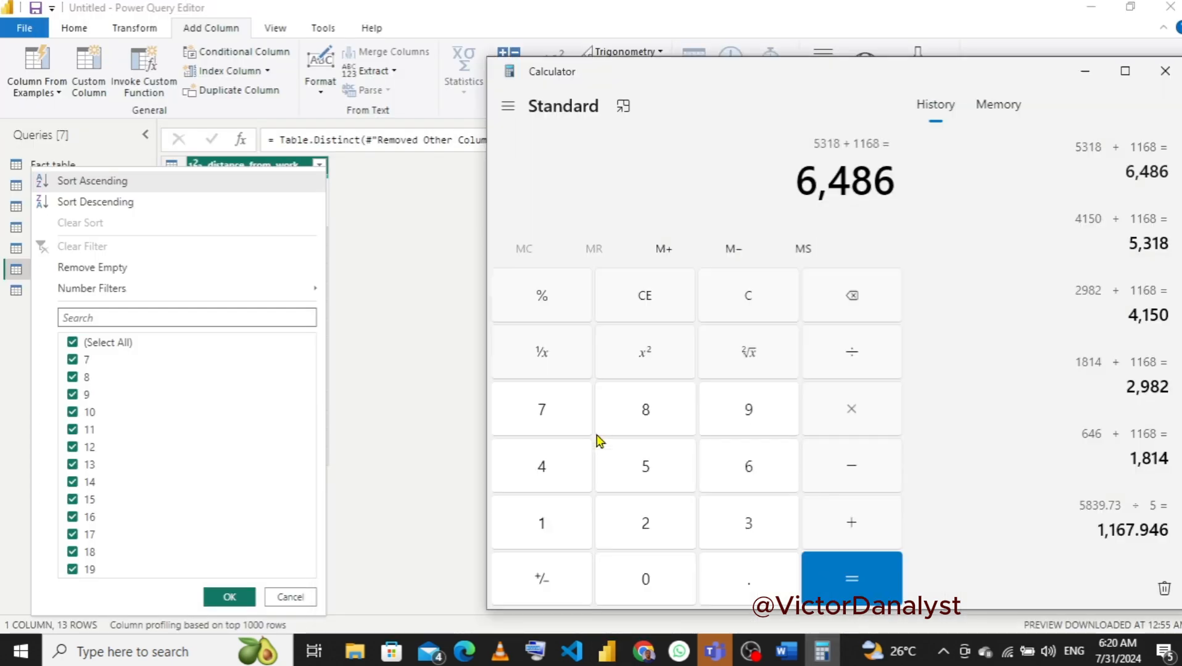
- Calculate the distance band width by subtracting 7 from 19 and dividing the difference by 4
click(548, 522)
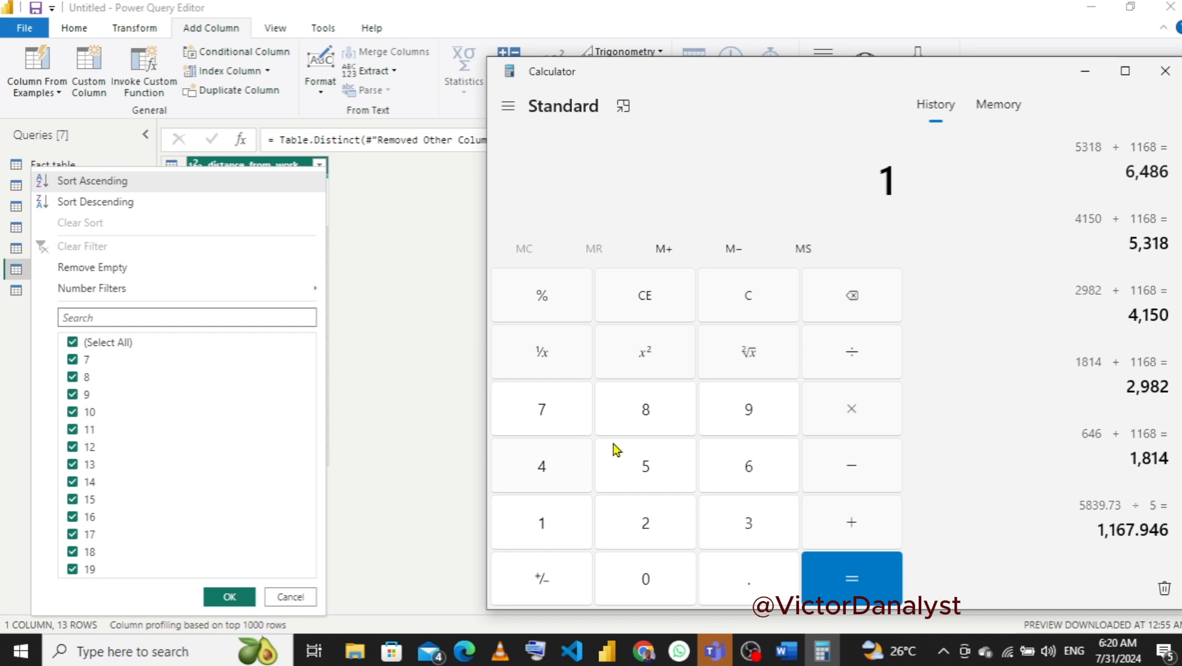
click(740, 404)
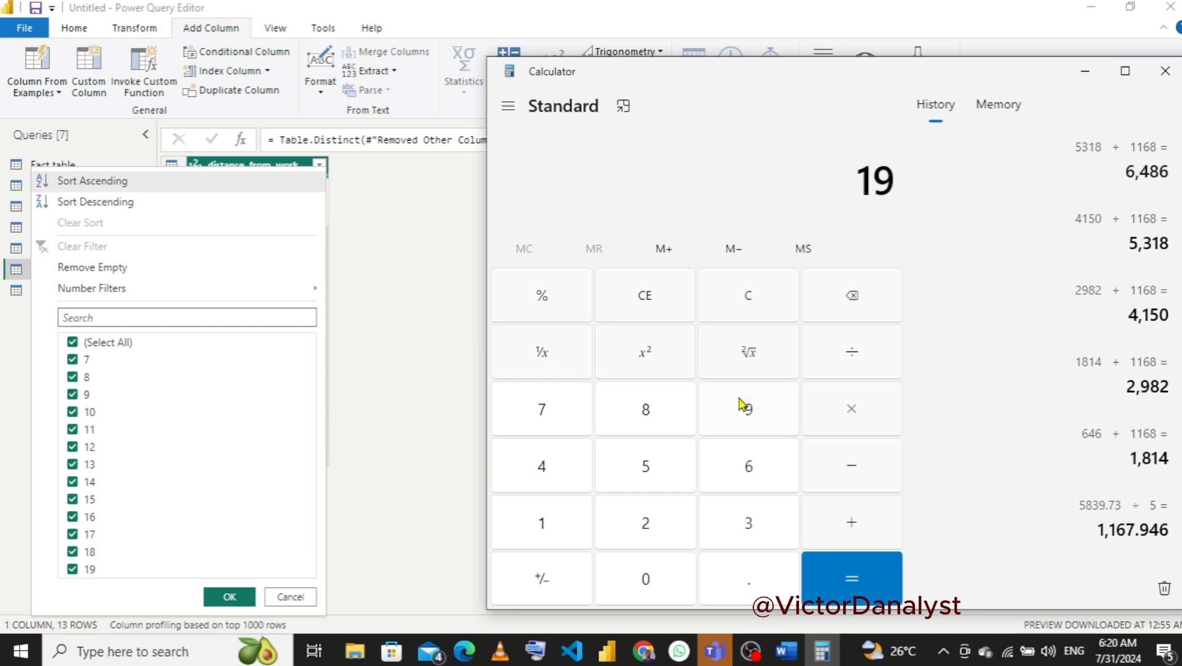
click(853, 456)
click(556, 414)
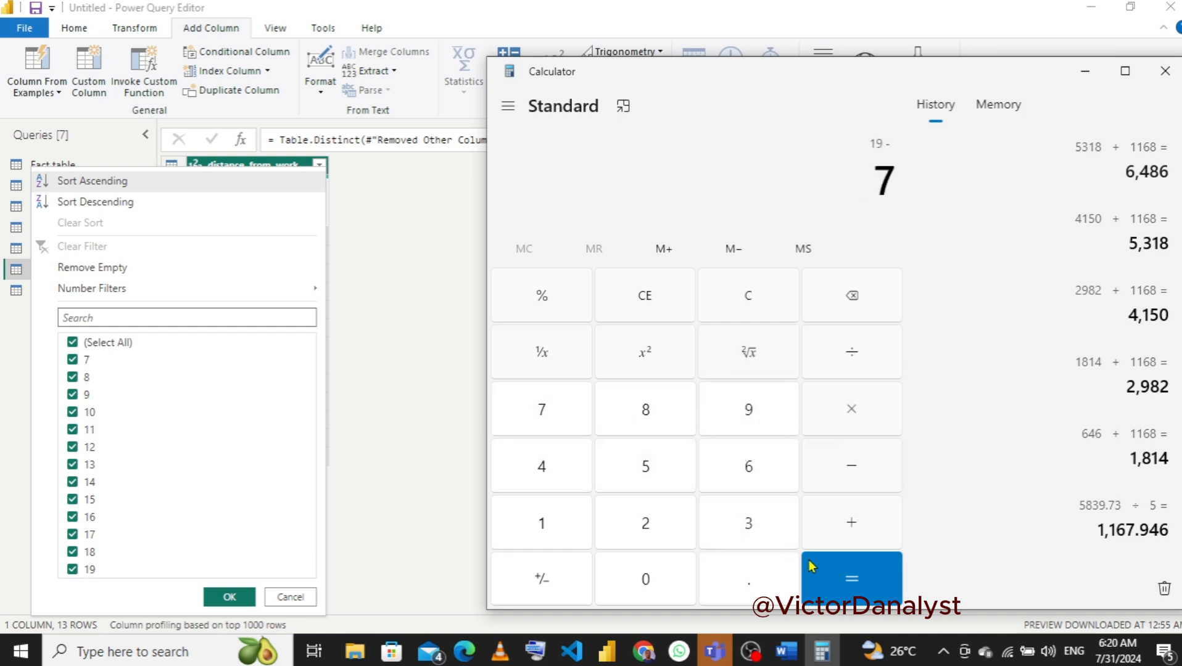
click(839, 577)
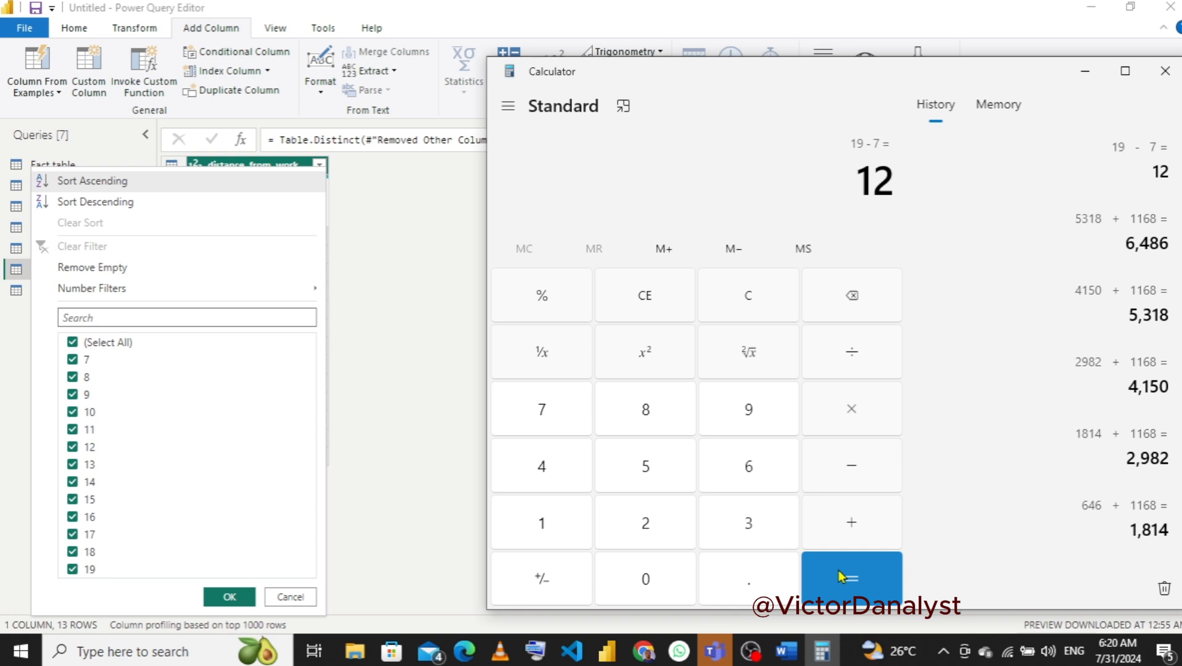
click(851, 356)
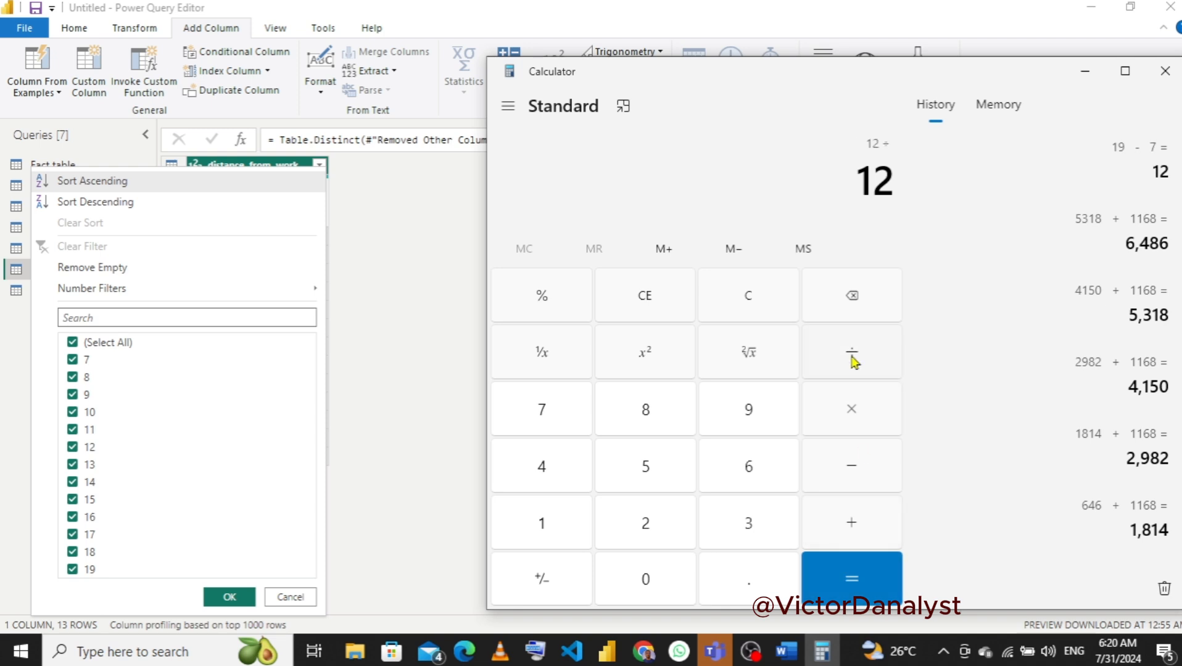
click(535, 469)
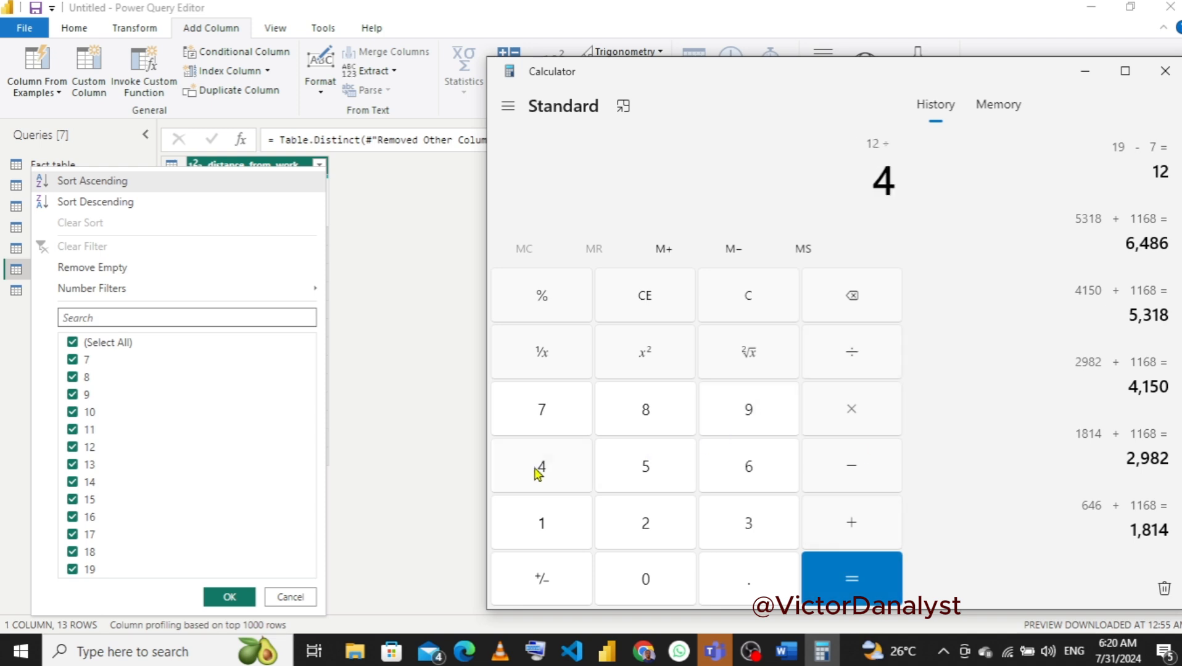
click(846, 577)
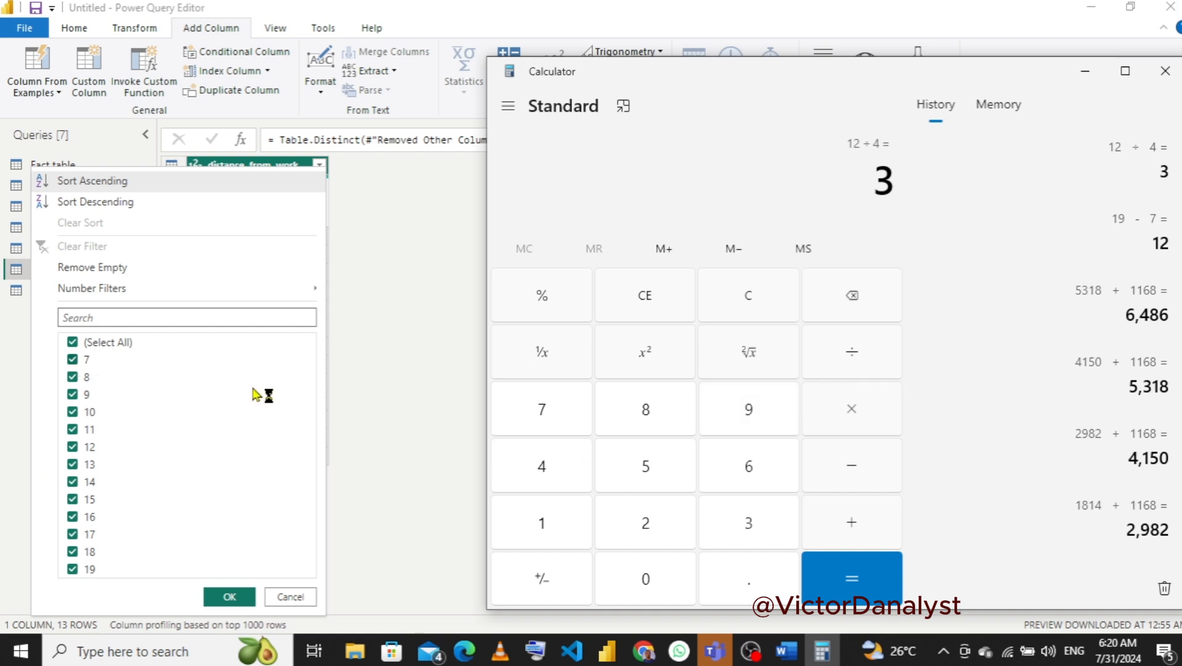
- Calculate the first distance band's upper limit by adding 7 to the band width, and dismiss the column's filter list without applying it
click(845, 515)
click(546, 413)
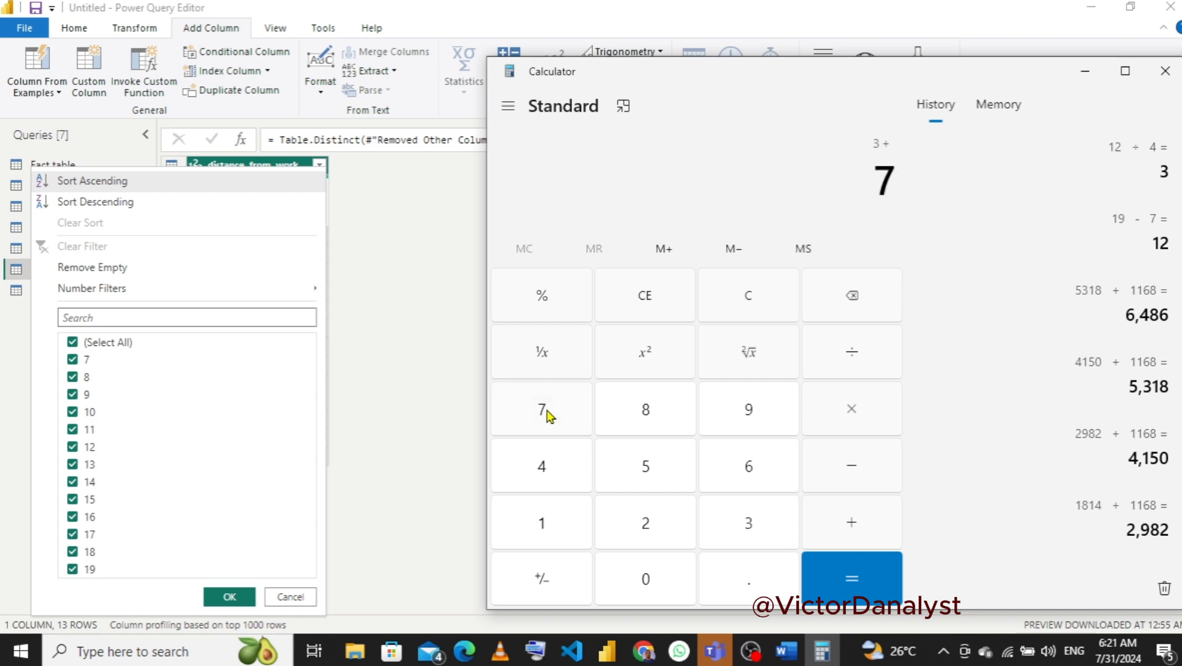
click(874, 563)
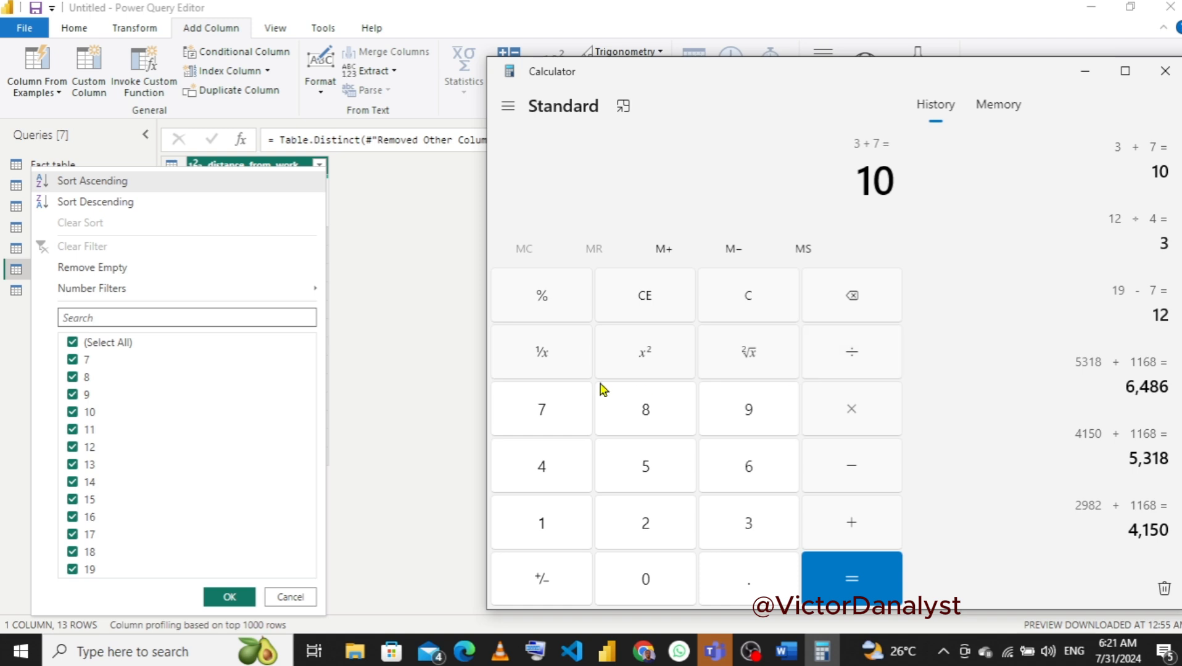
click(295, 597)
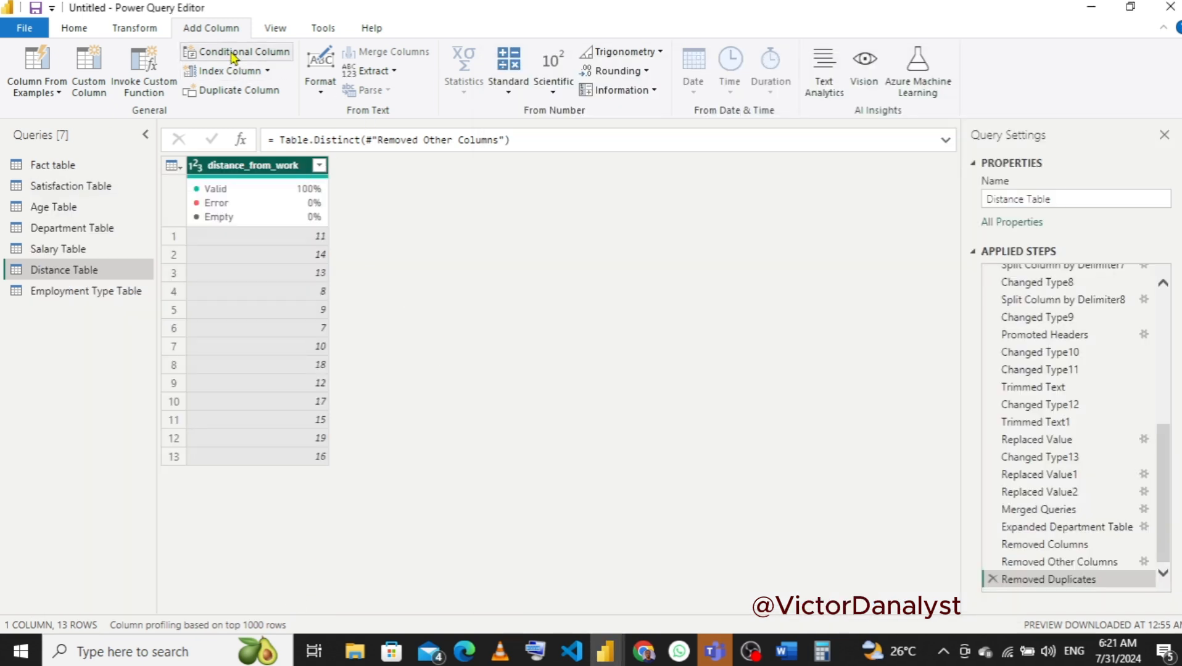
- Start a conditional column in the Distance Table and name it Distance Group
click(234, 58)
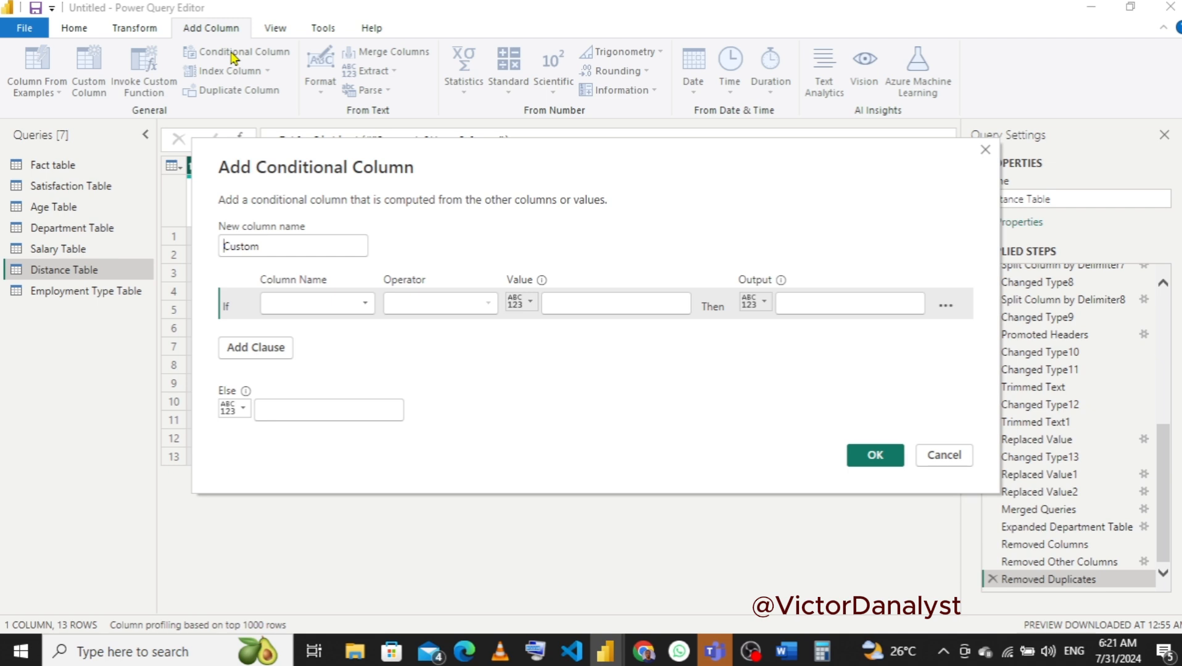
click(287, 247)
key(BackSpace)
key(BackSpace)
key(BackSpace)
key(BackSpace)
key(BackSpace)
key(BackSpace)
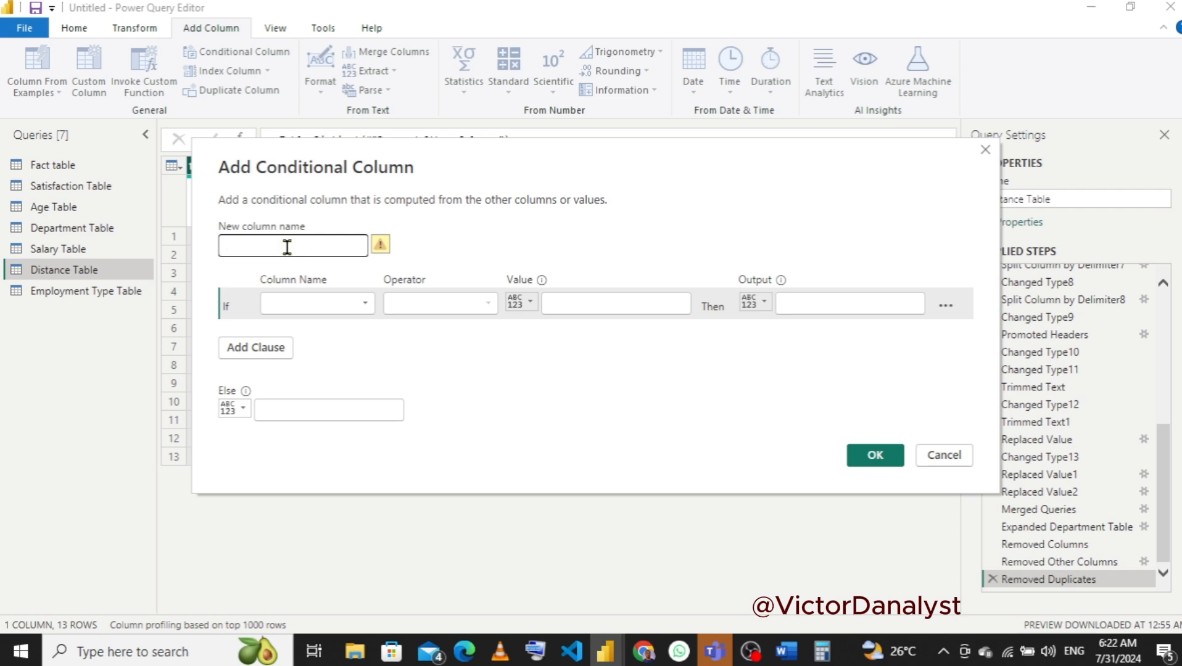
text(Distance Group)
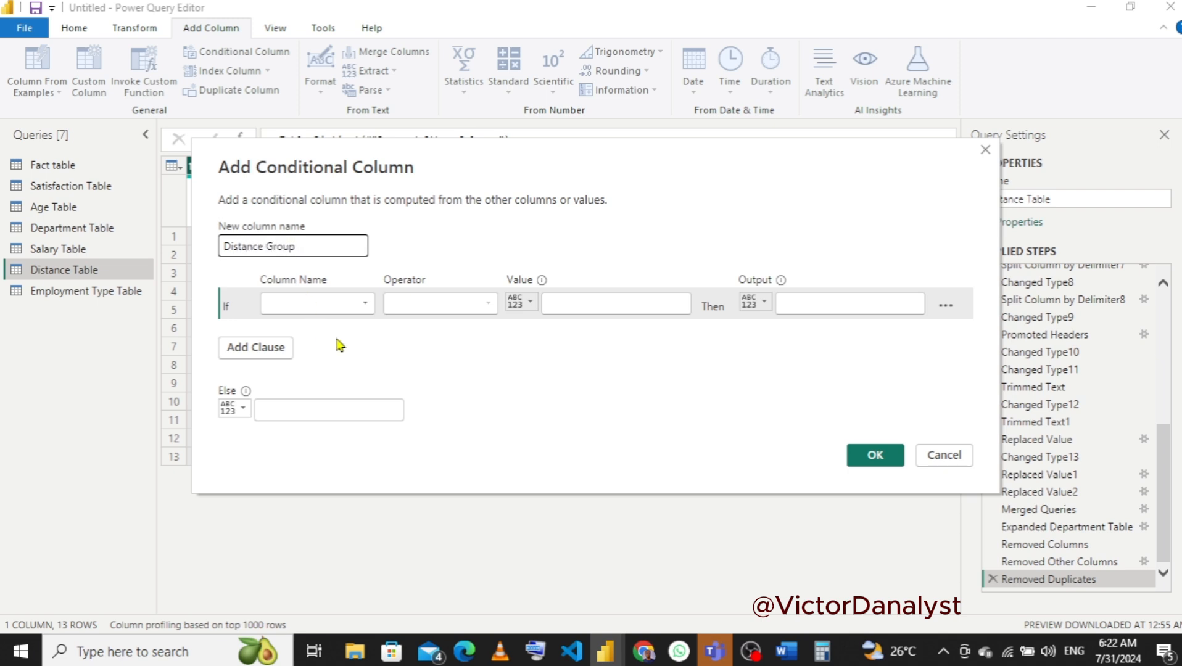
- Base the first clause on the distance_from_work column with the operator is less than or equal to
click(323, 307)
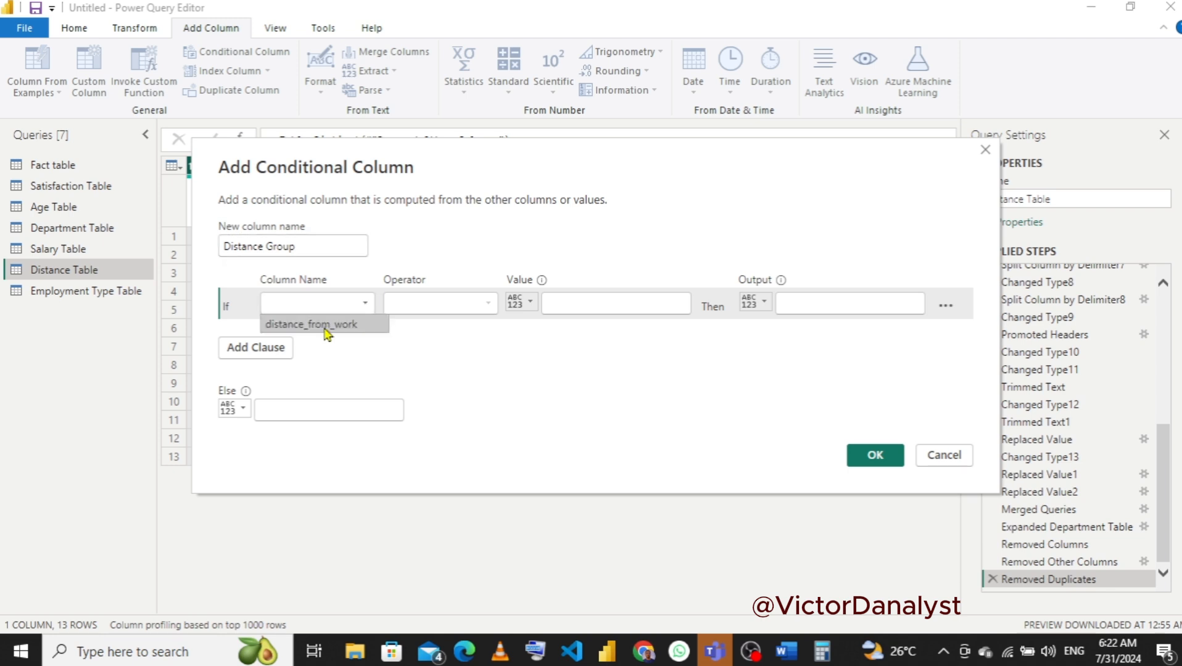
click(325, 326)
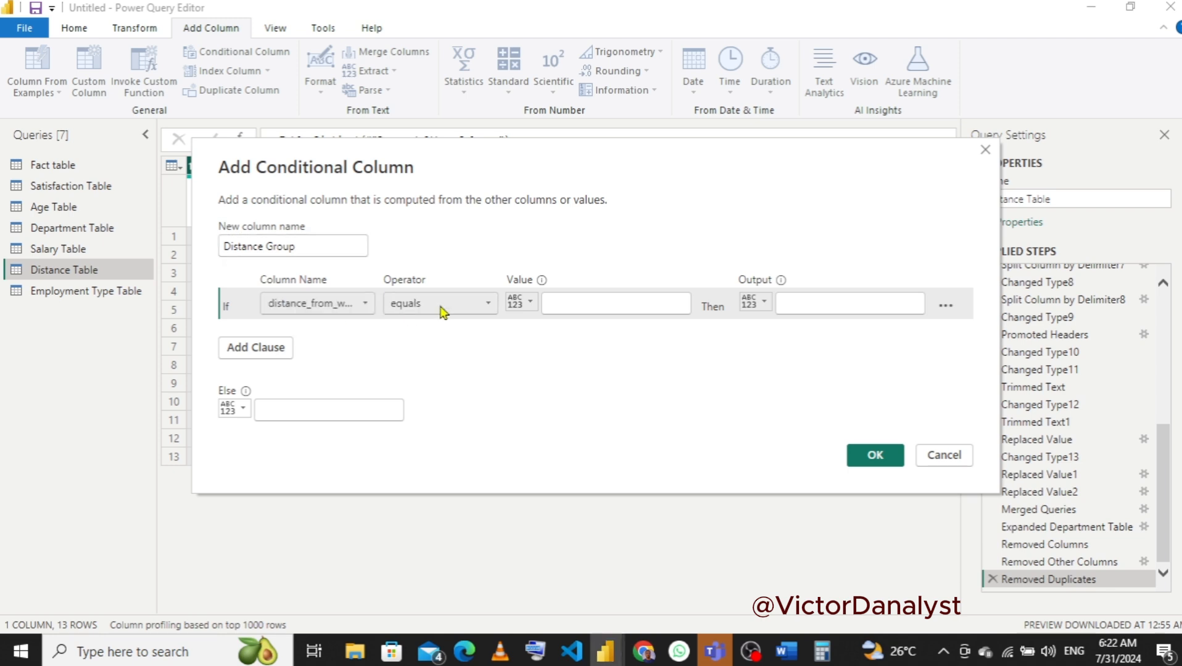
click(441, 308)
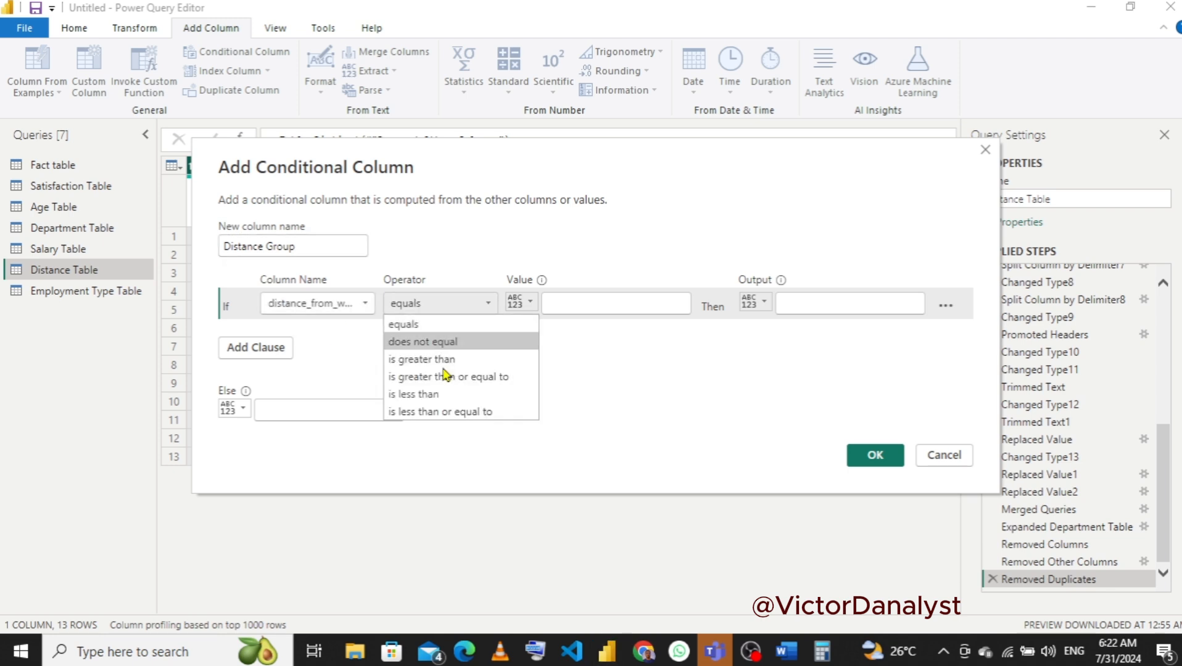
click(424, 412)
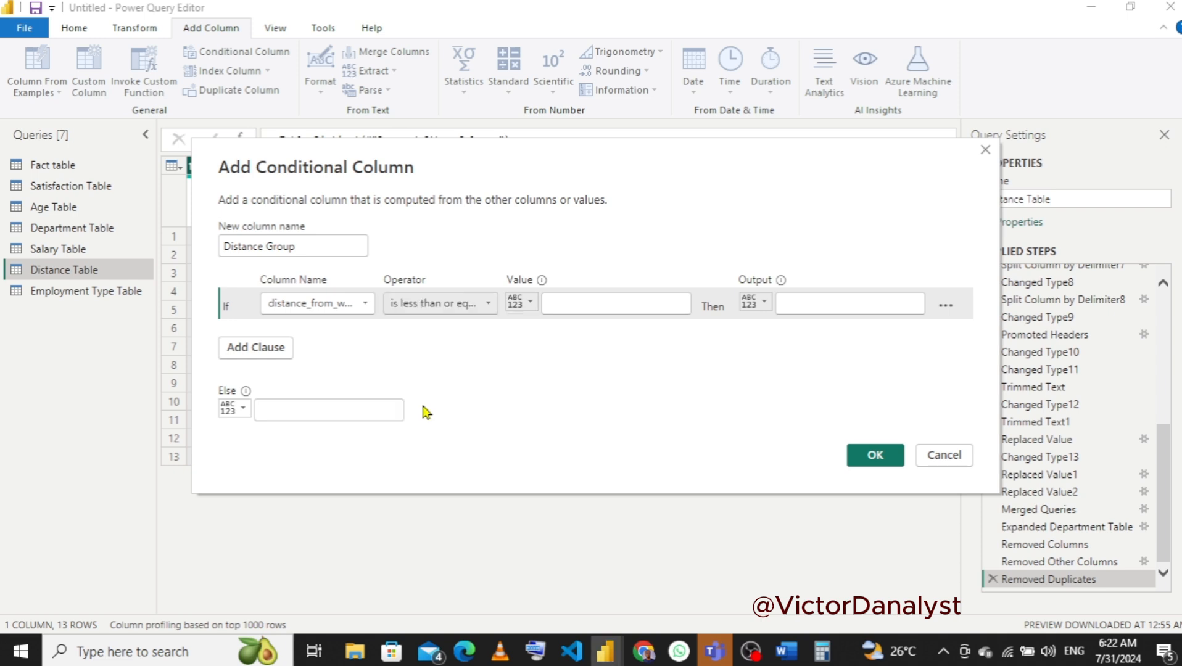
- Set the first clause's comparison value to 10 and its output to 7-10KM
click(629, 302)
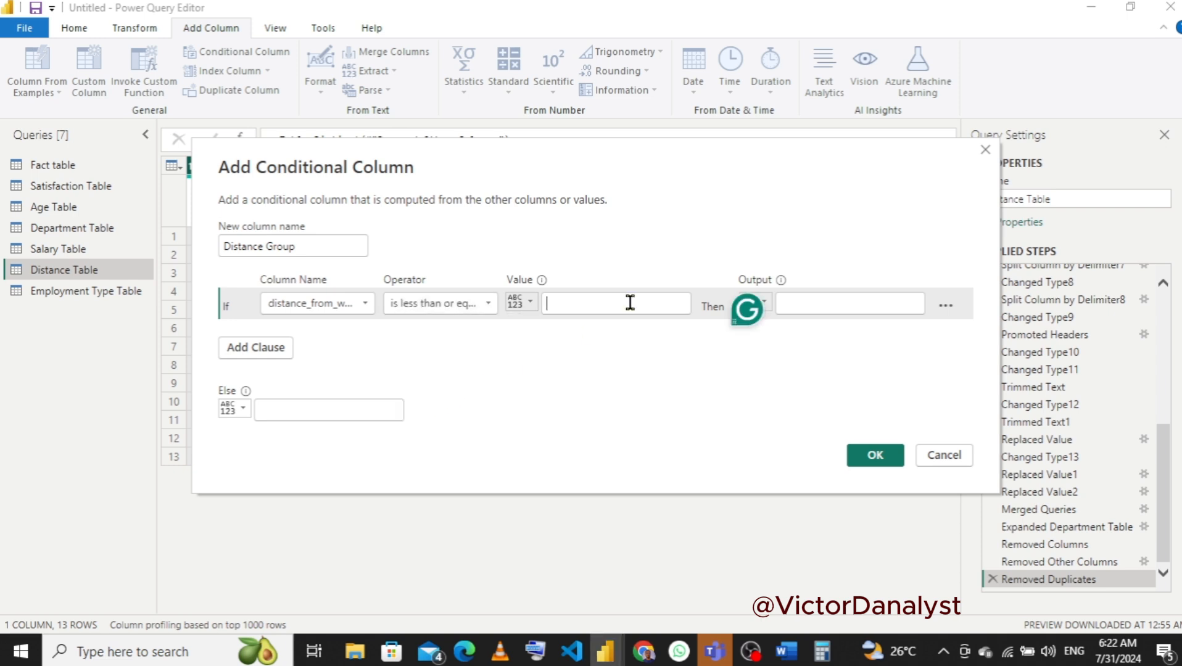
text(10)
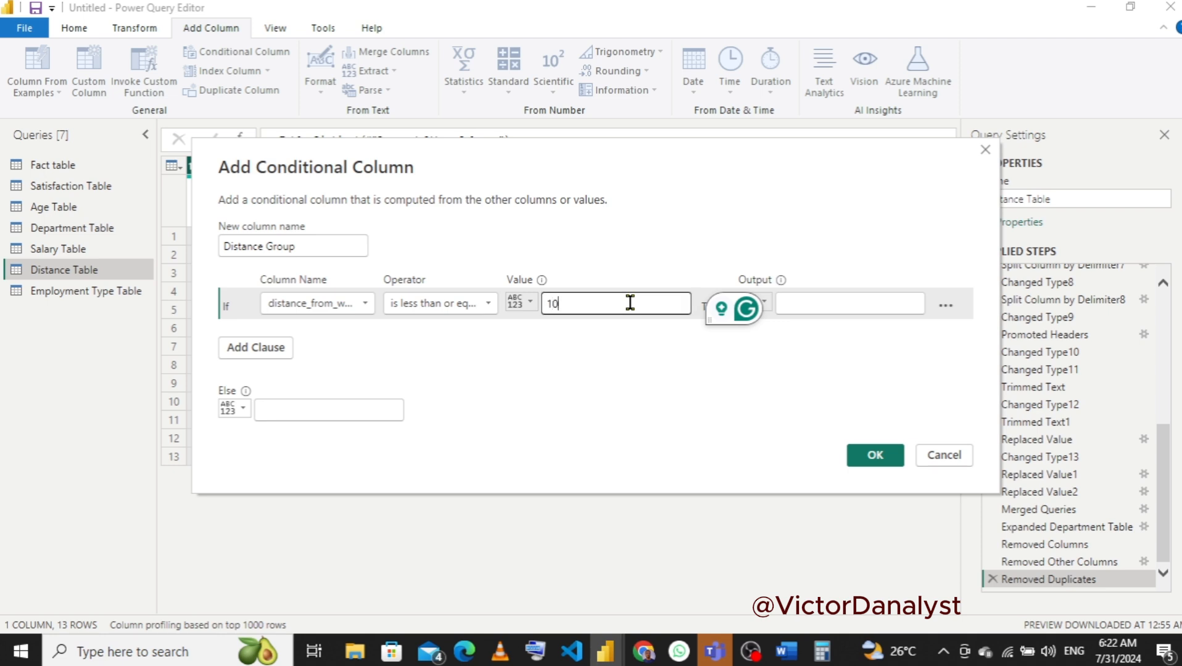
click(837, 293)
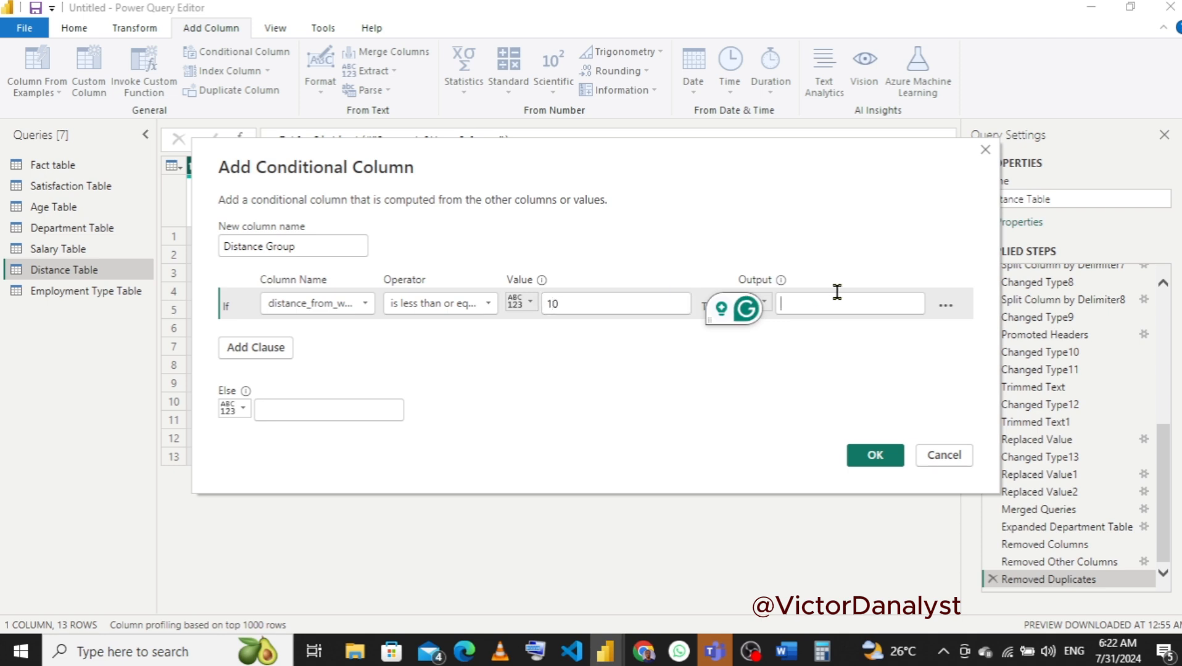
text(7-)
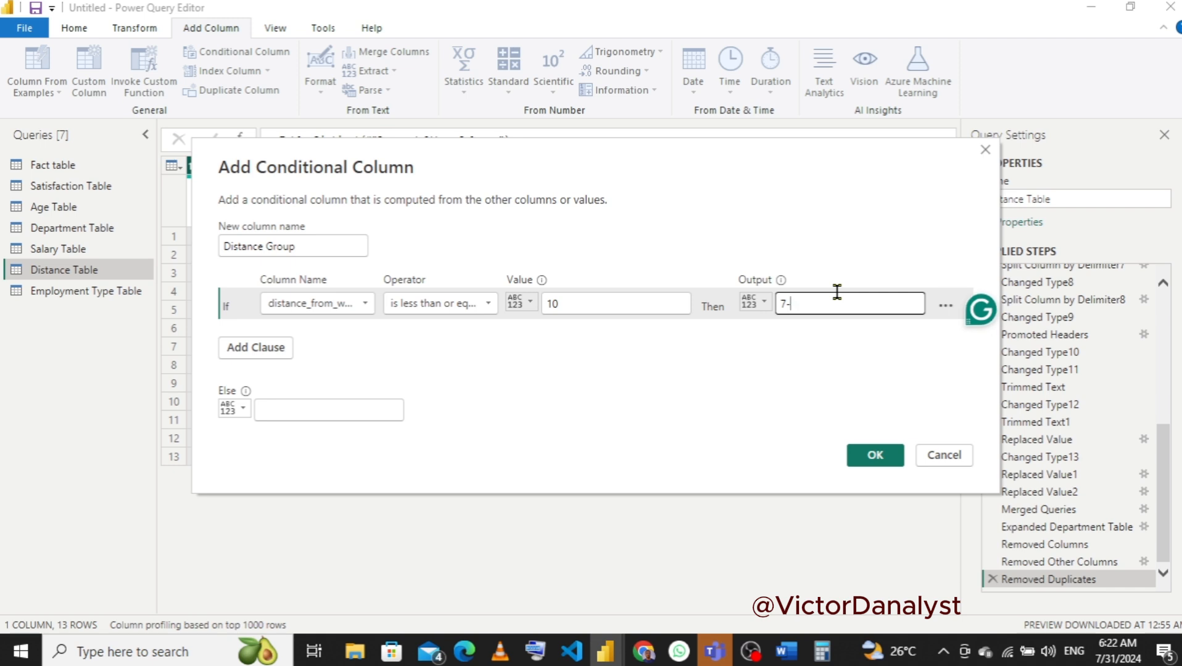
text(10KM)
- Add a second clause based on the distance_from_work column with the operator is less than or equal to
click(281, 348)
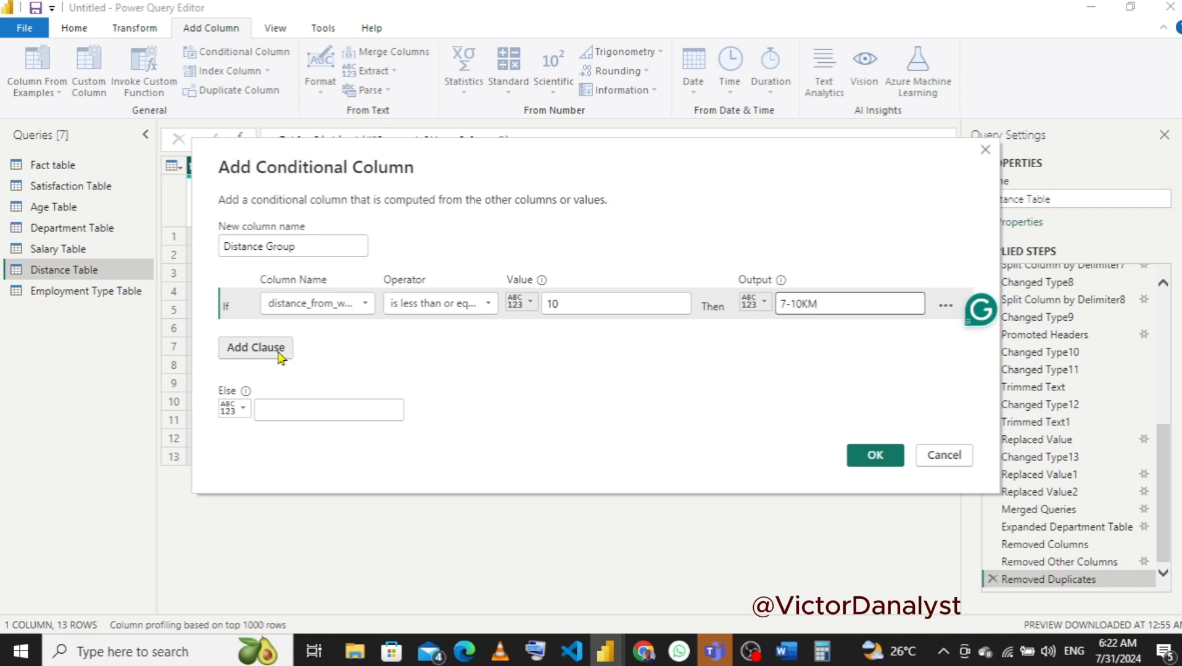
click(304, 339)
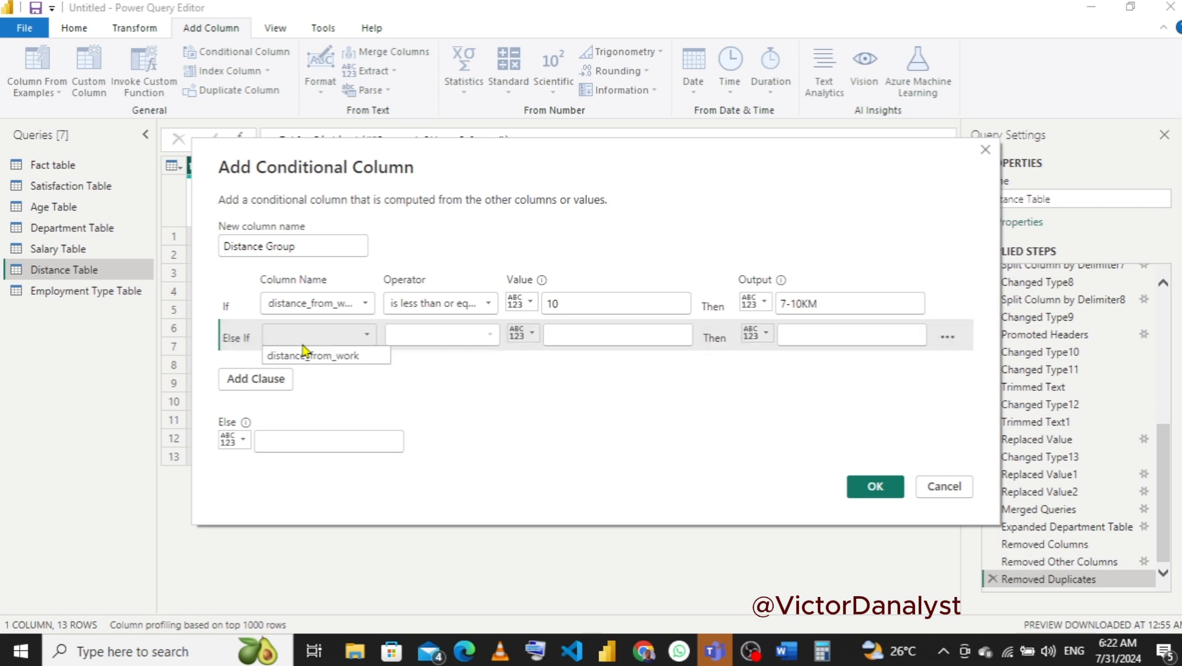
click(308, 363)
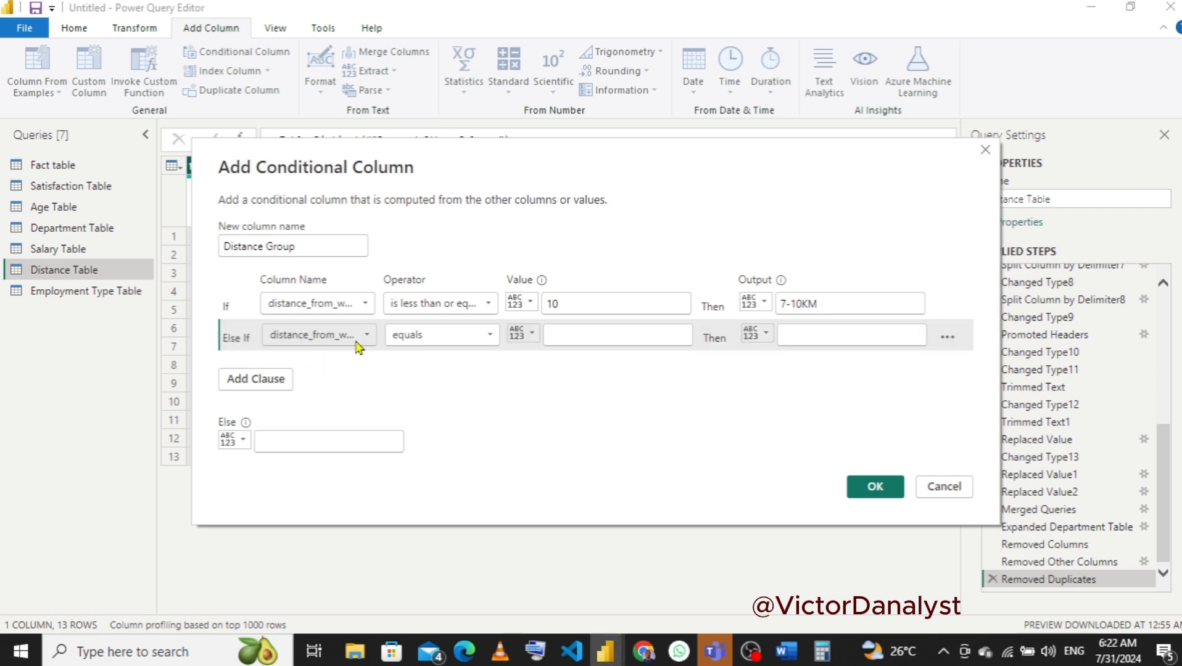
click(424, 339)
click(426, 441)
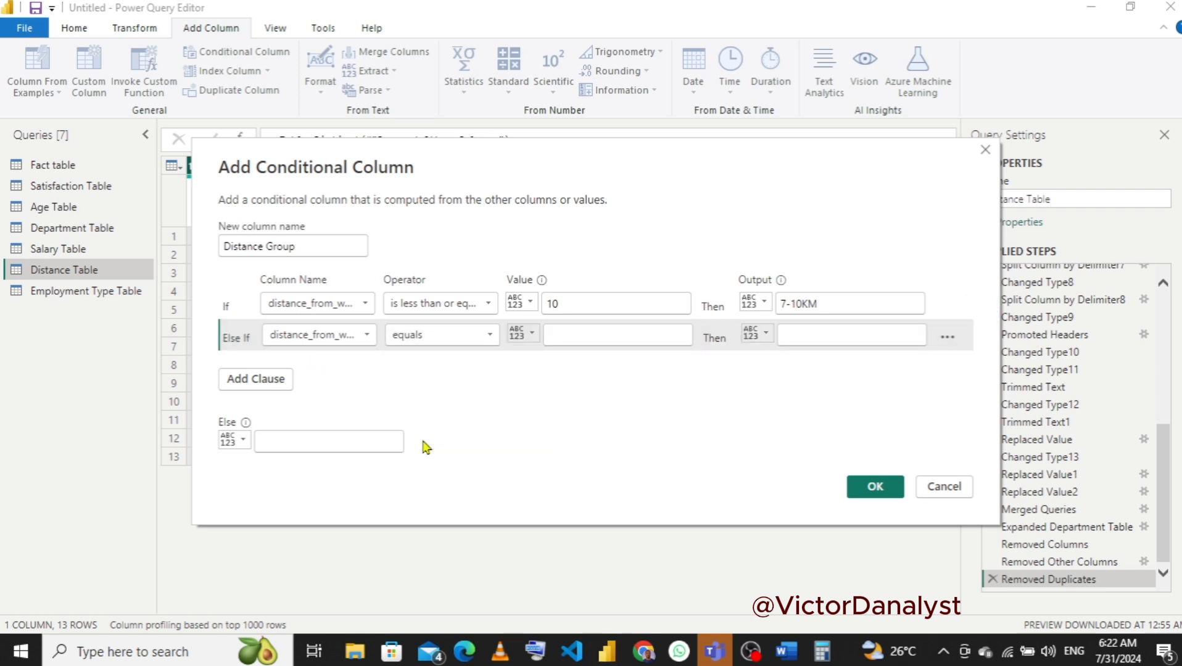
- Set the second clause's comparison value to 13 and its output to 11-13KM
click(618, 331)
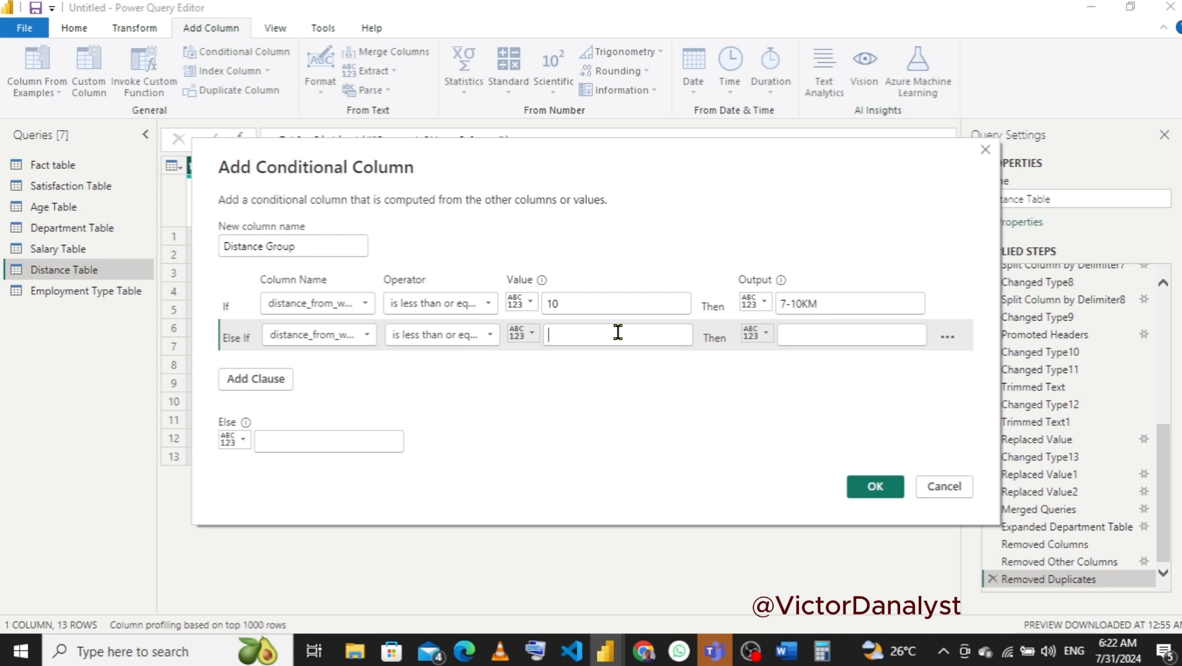
text(1)
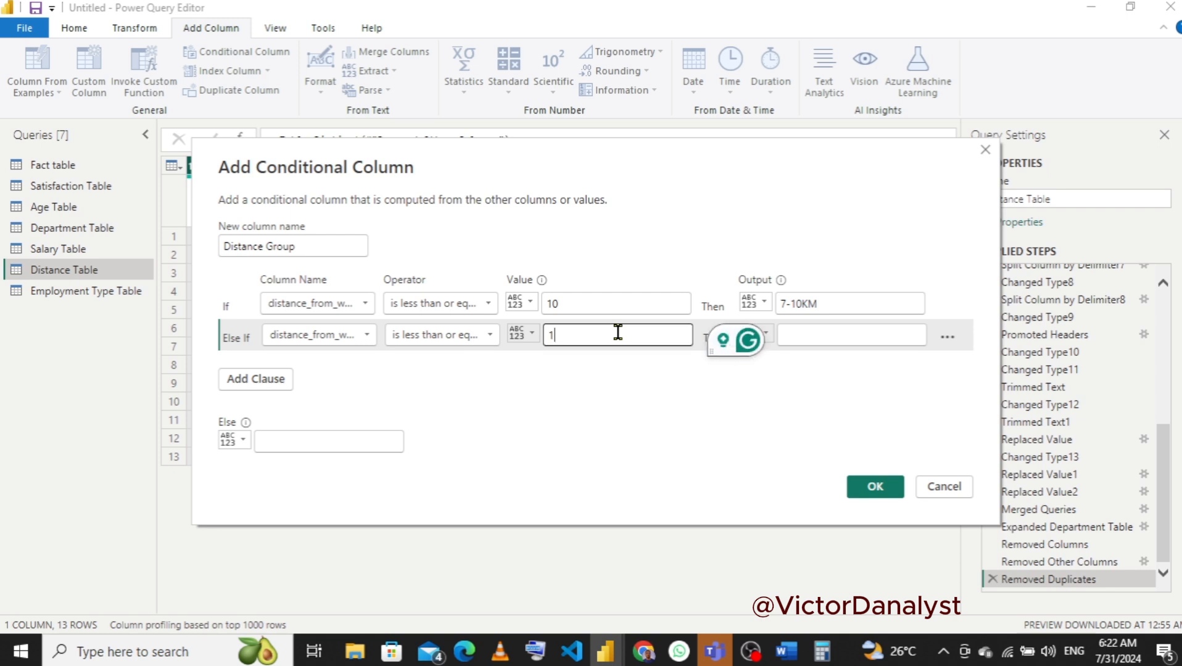
text(3)
click(859, 327)
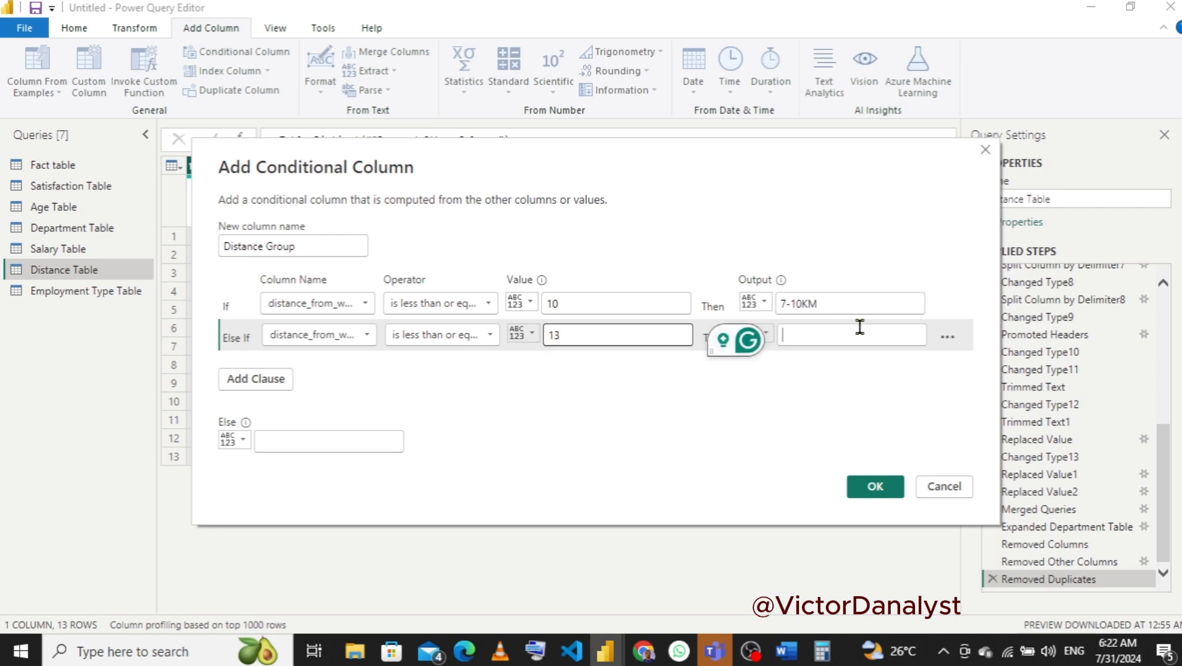
text(11)
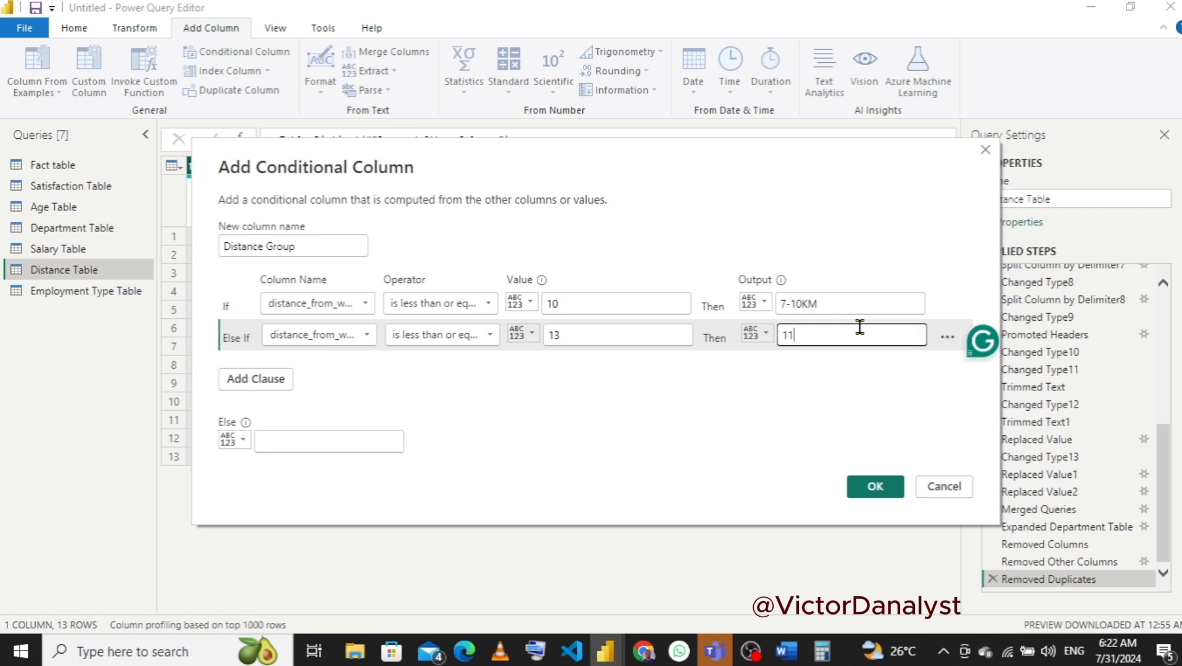
text(-13KM)
- Add a third clause based on the distance_from_work column with the operator is less than or equal to
click(273, 378)
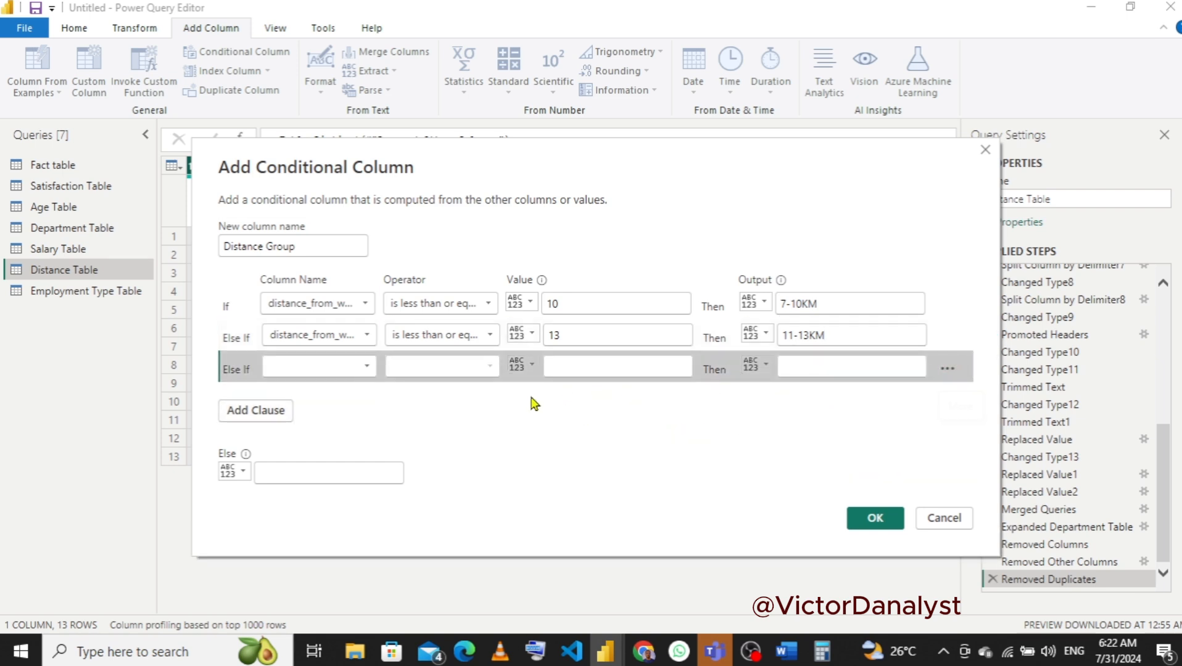
click(320, 376)
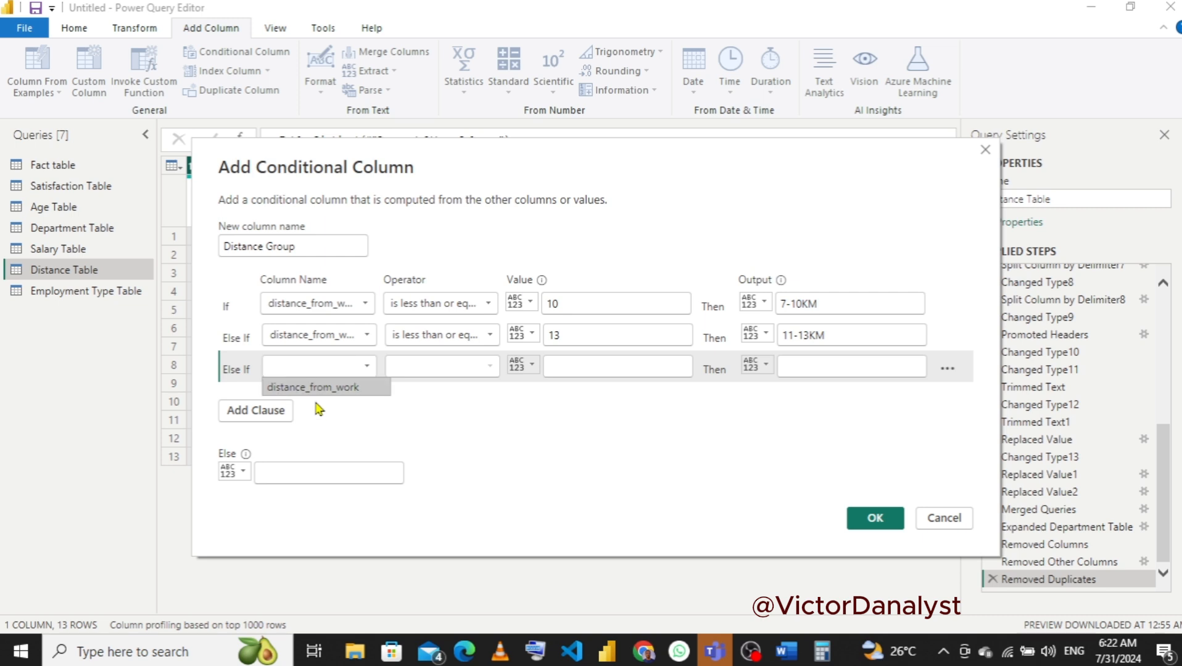
click(322, 391)
click(446, 369)
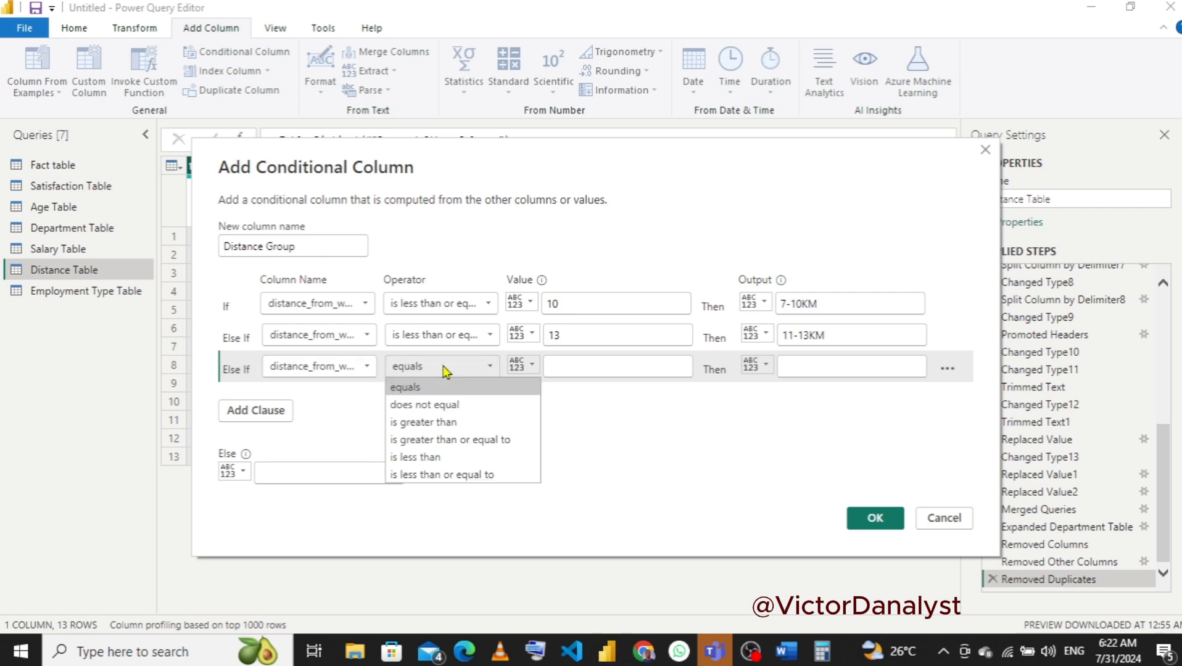
click(418, 475)
- Set the third clause's comparison value to 16 and its output to 14-16KM
click(587, 364)
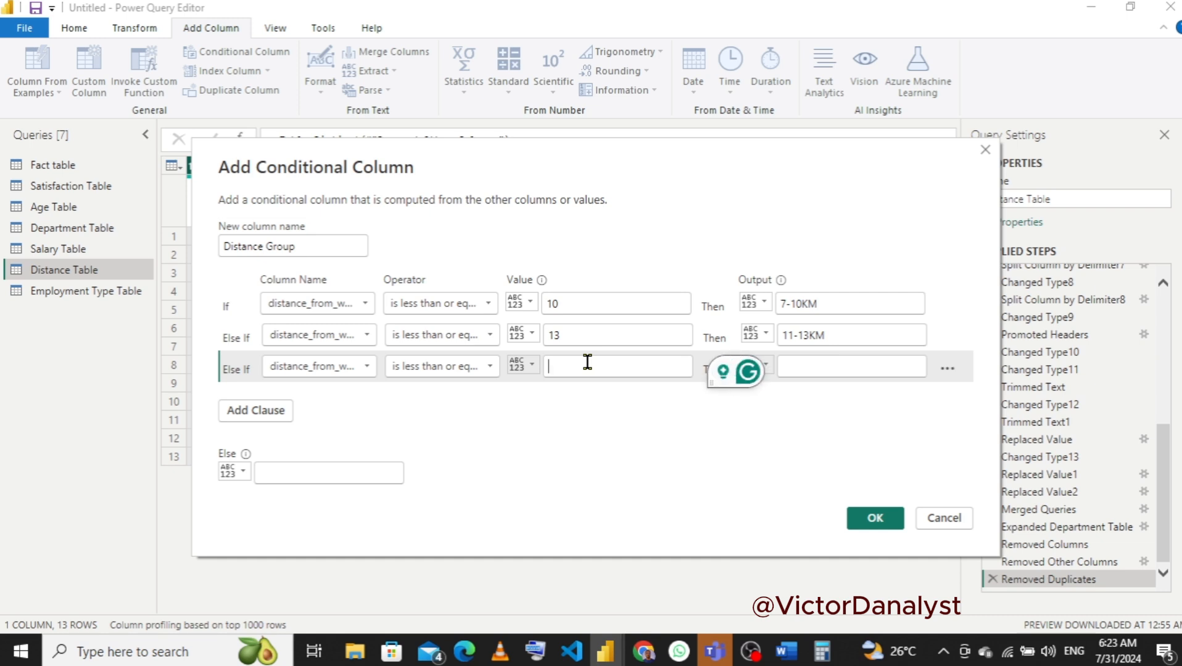
text(16)
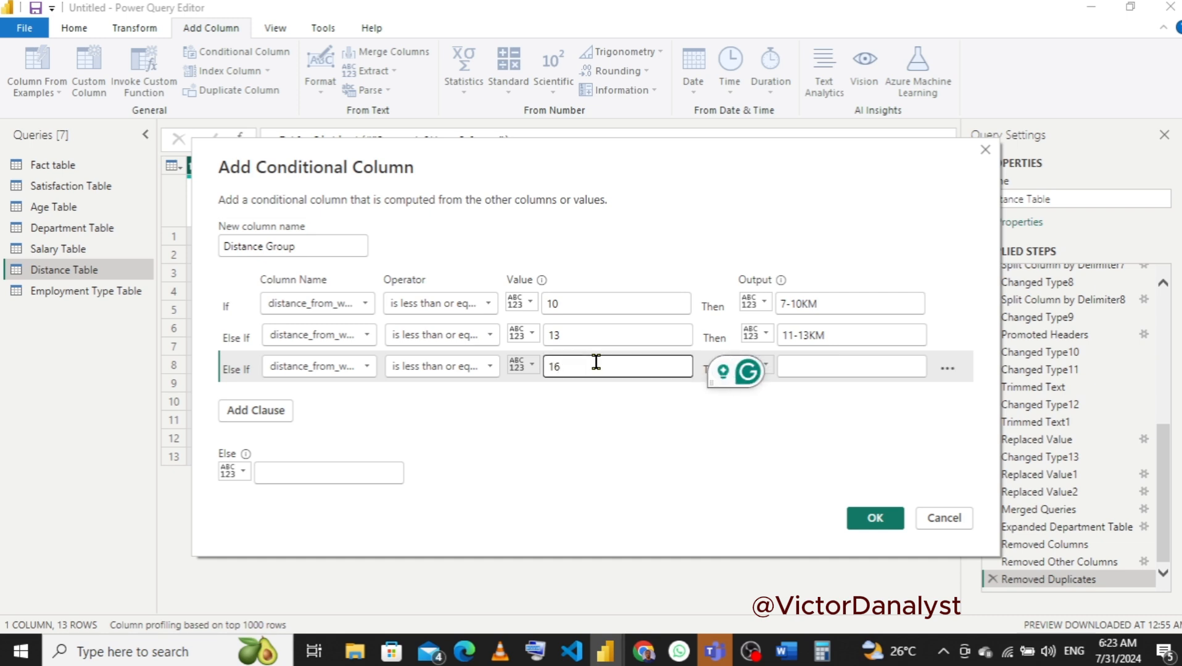
click(814, 370)
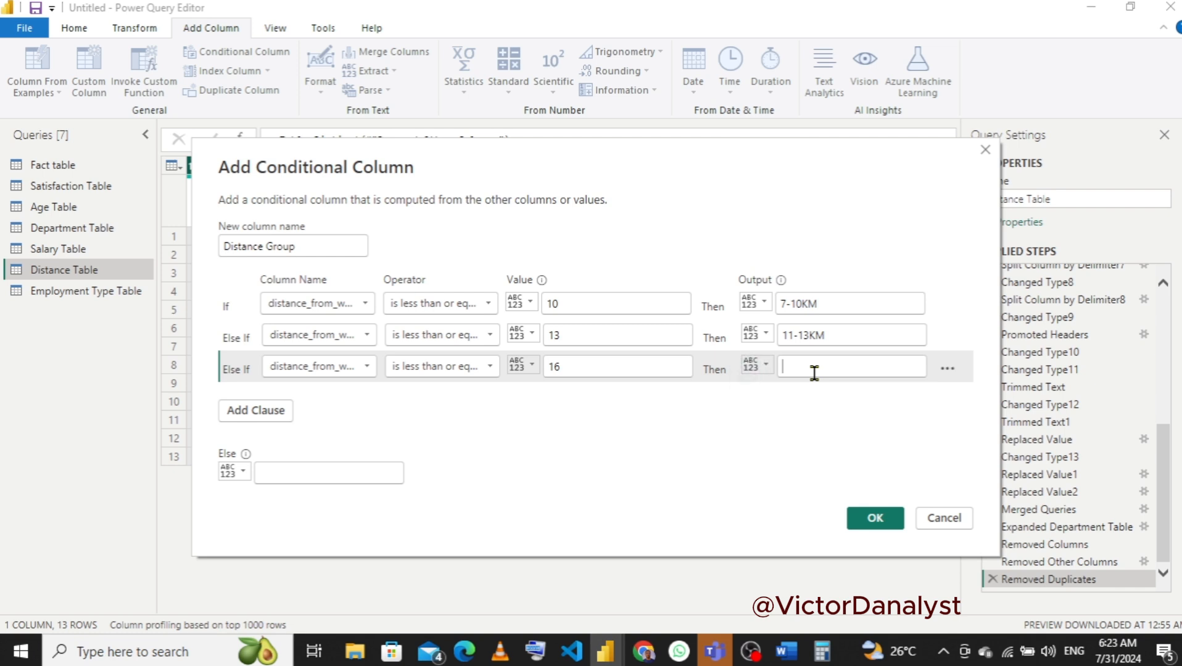
text(14)
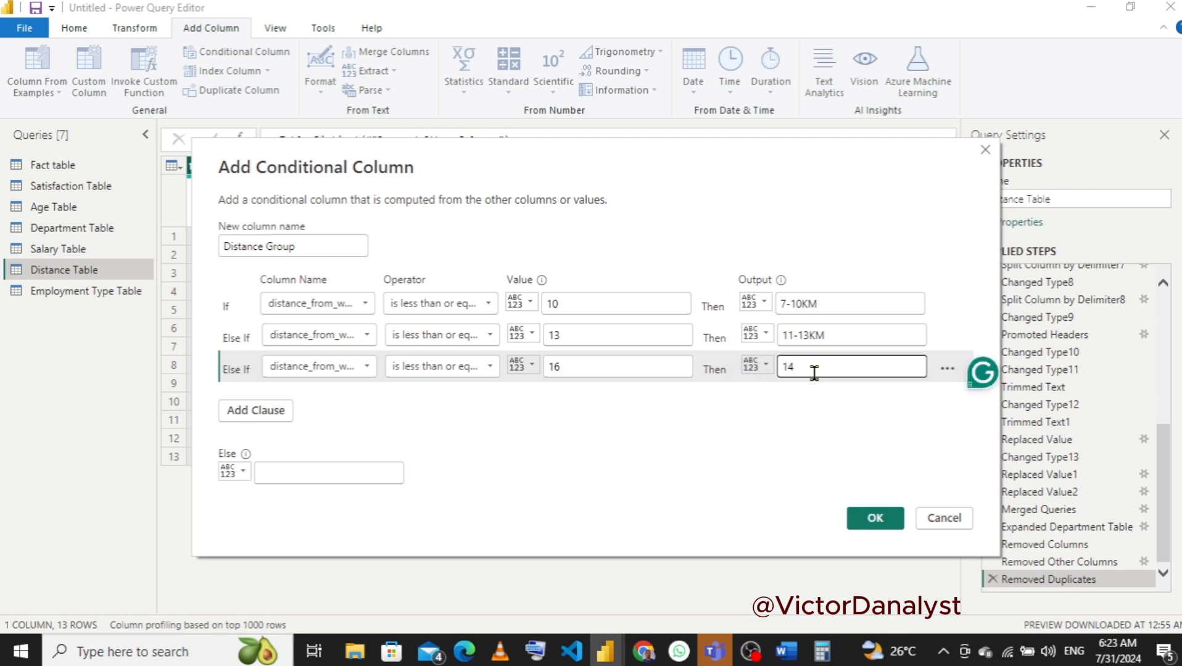
text(-16KM)
- Create the Distance Group column with 17-19KM as its Else output, and set its data type to Text
click(334, 462)
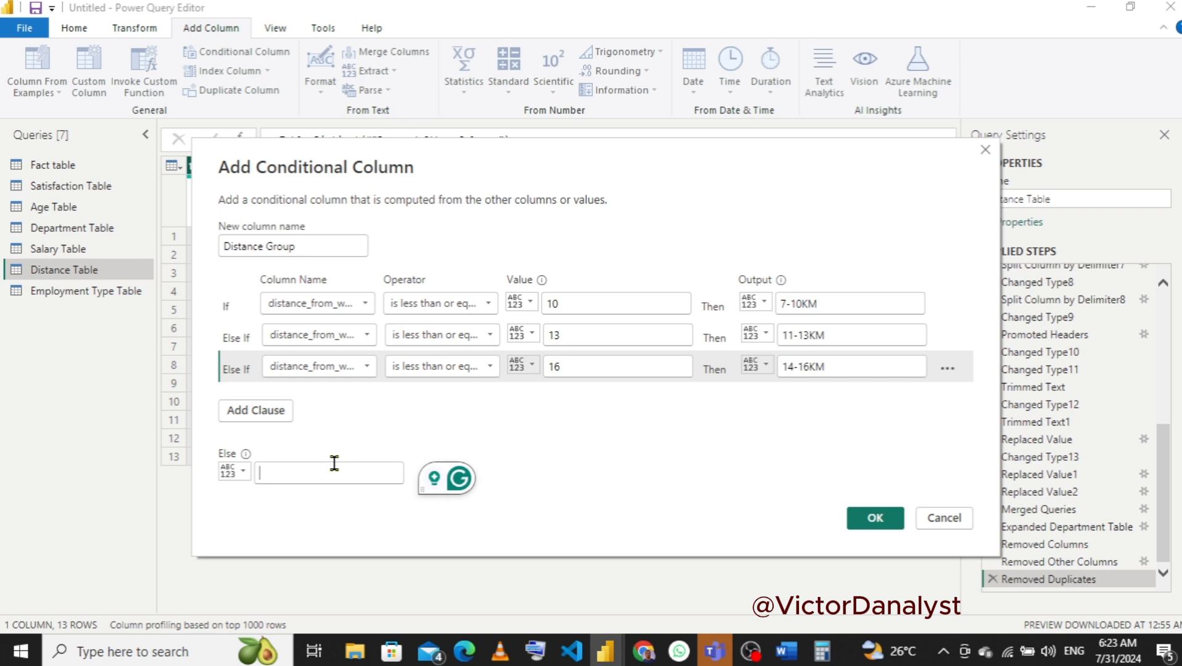
text(17)
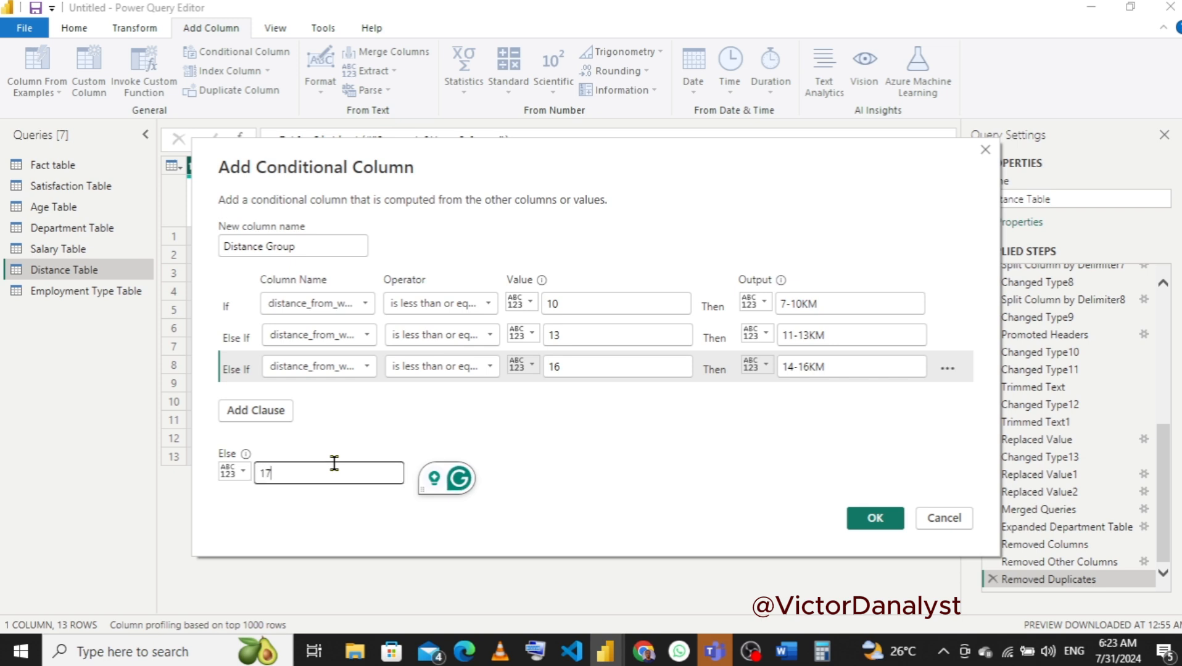
text(-)
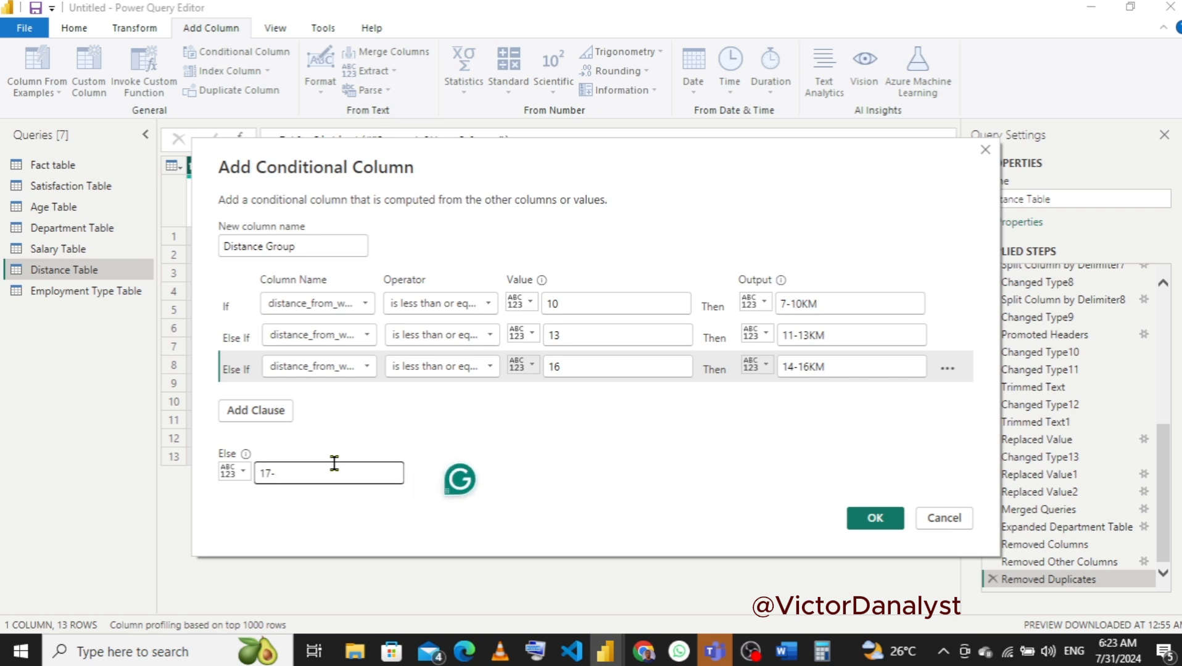
text(19KM)
click(870, 520)
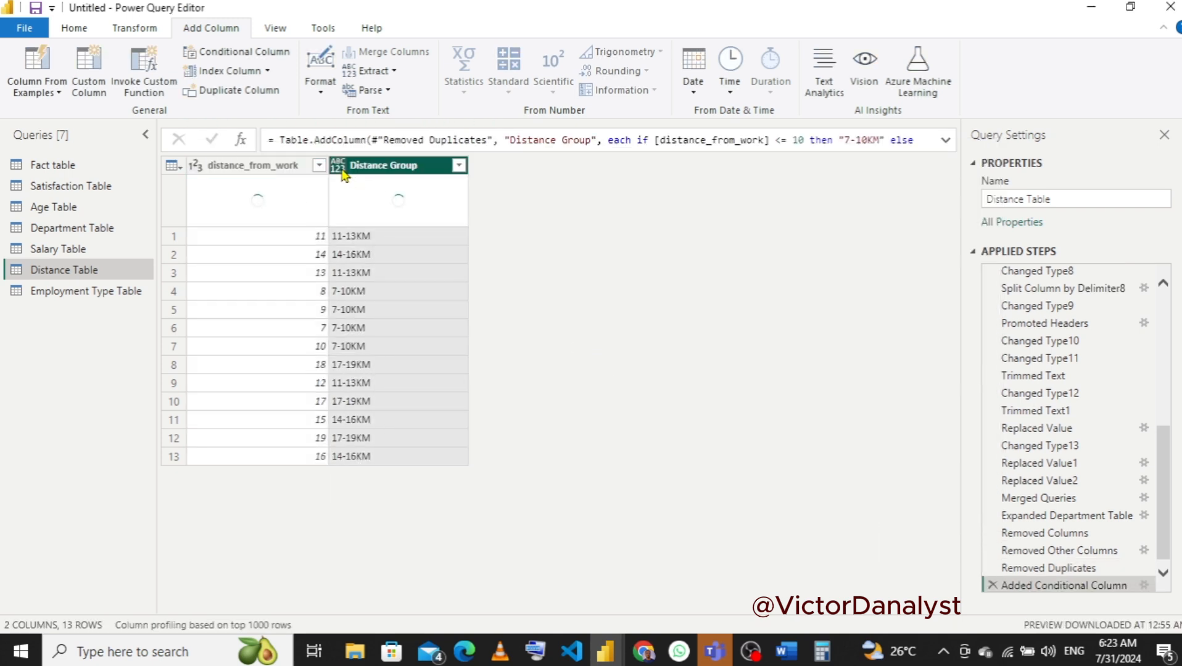
click(341, 171)
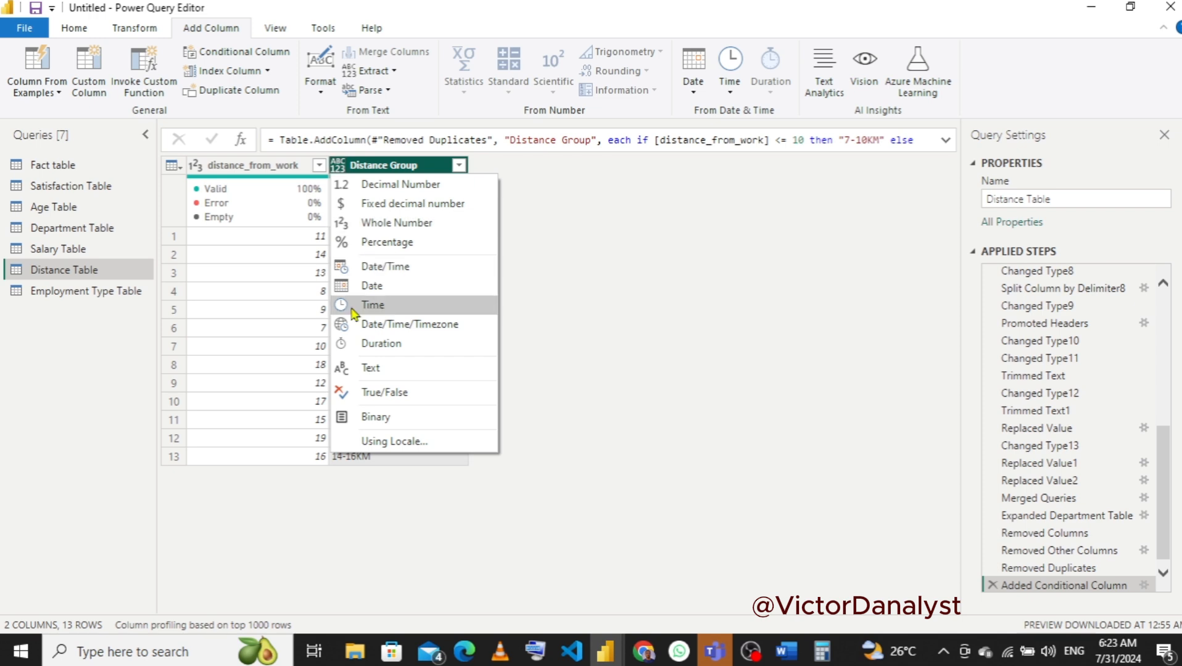
click(368, 367)
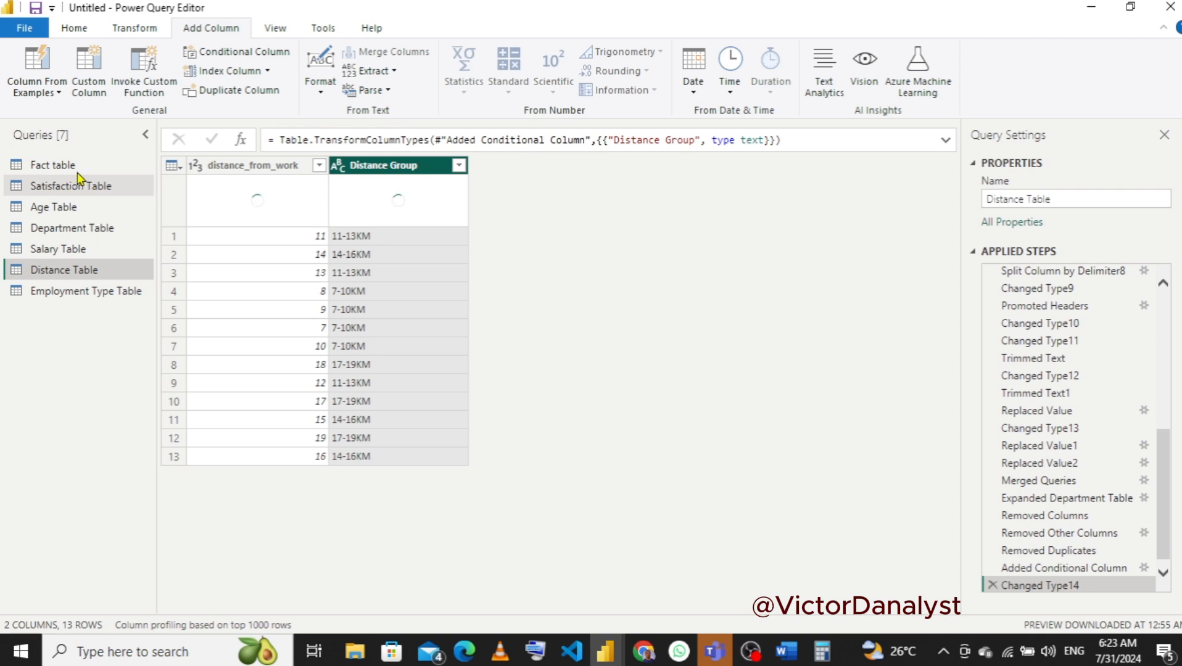
- Check the range of start_date values in the Fact table, and add an age column calculated from start_date
click(72, 174)
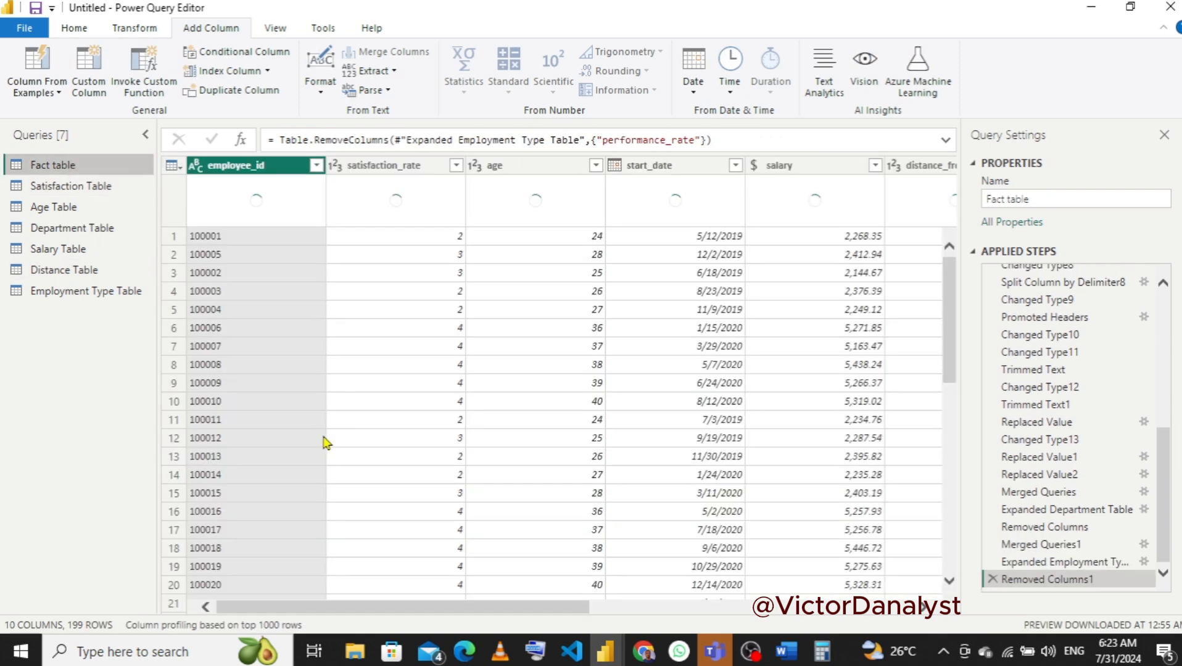
drag(435, 610, 530, 622)
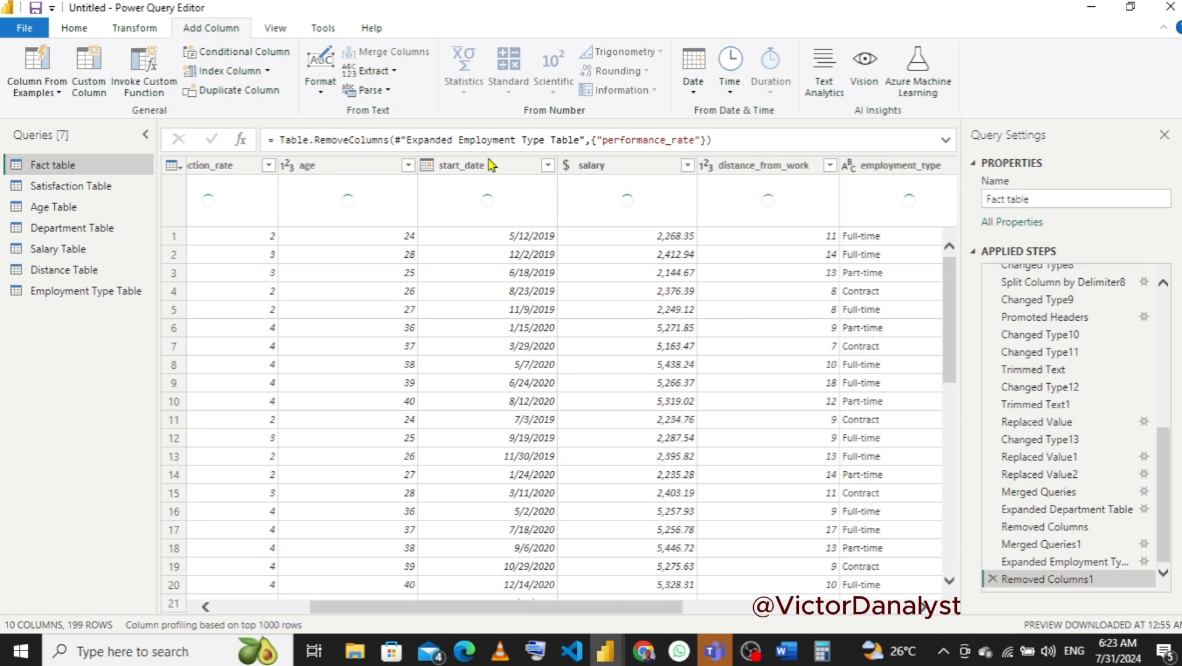
click(547, 166)
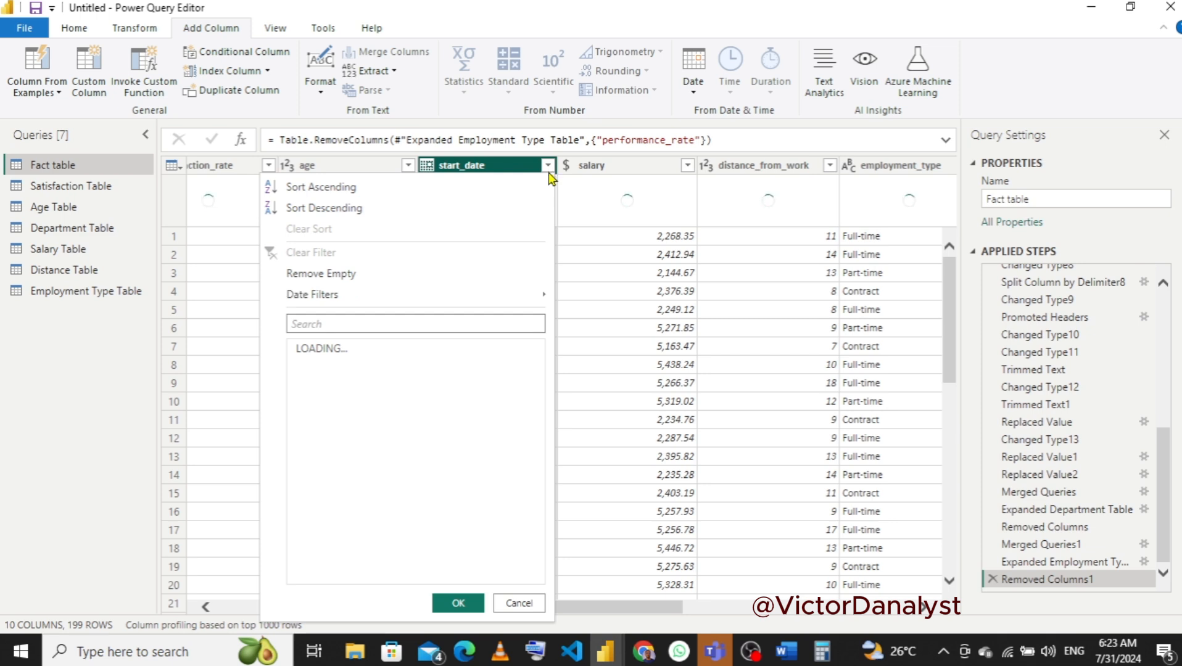
drag(537, 374, 540, 579)
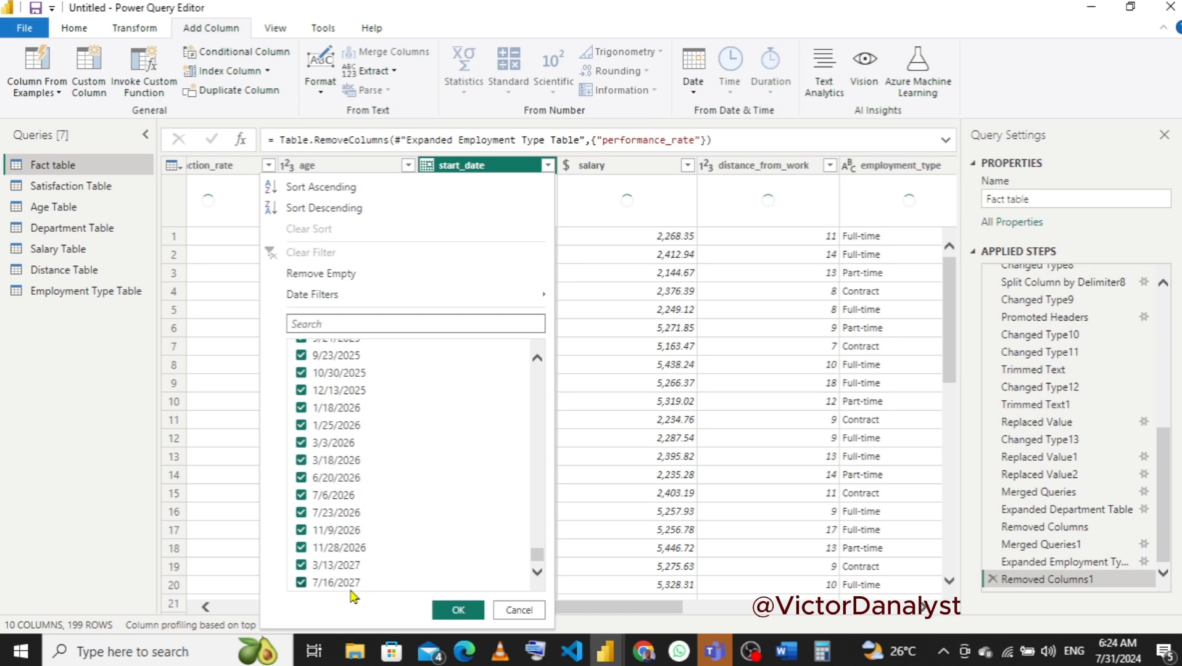
click(518, 610)
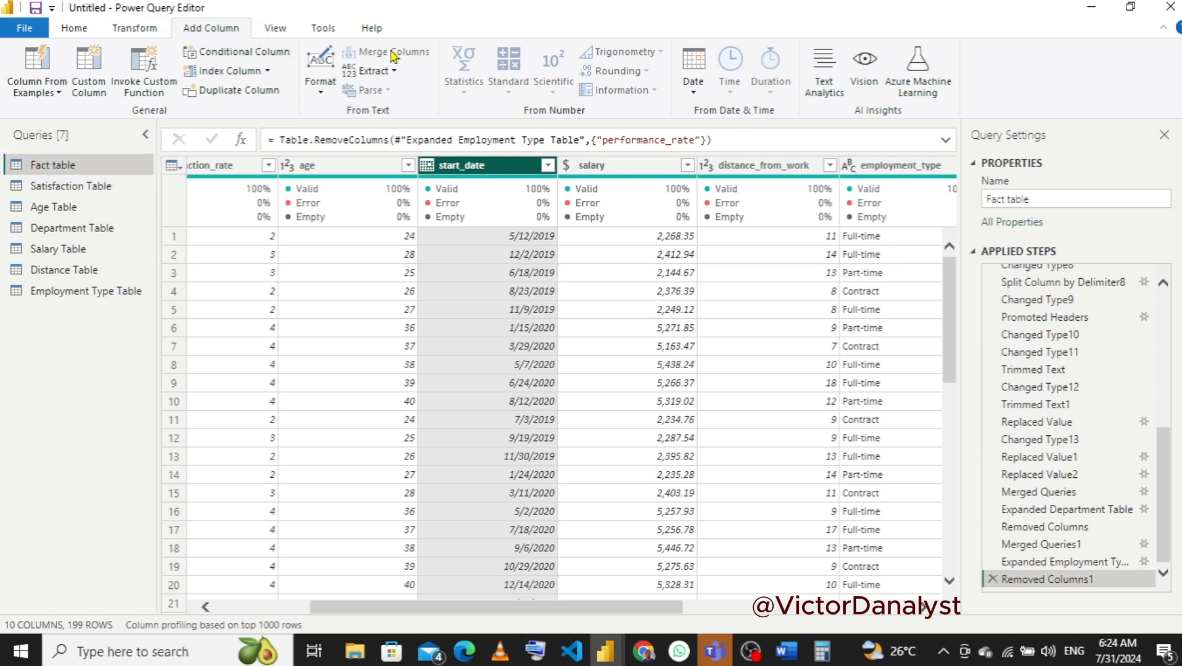
click(695, 94)
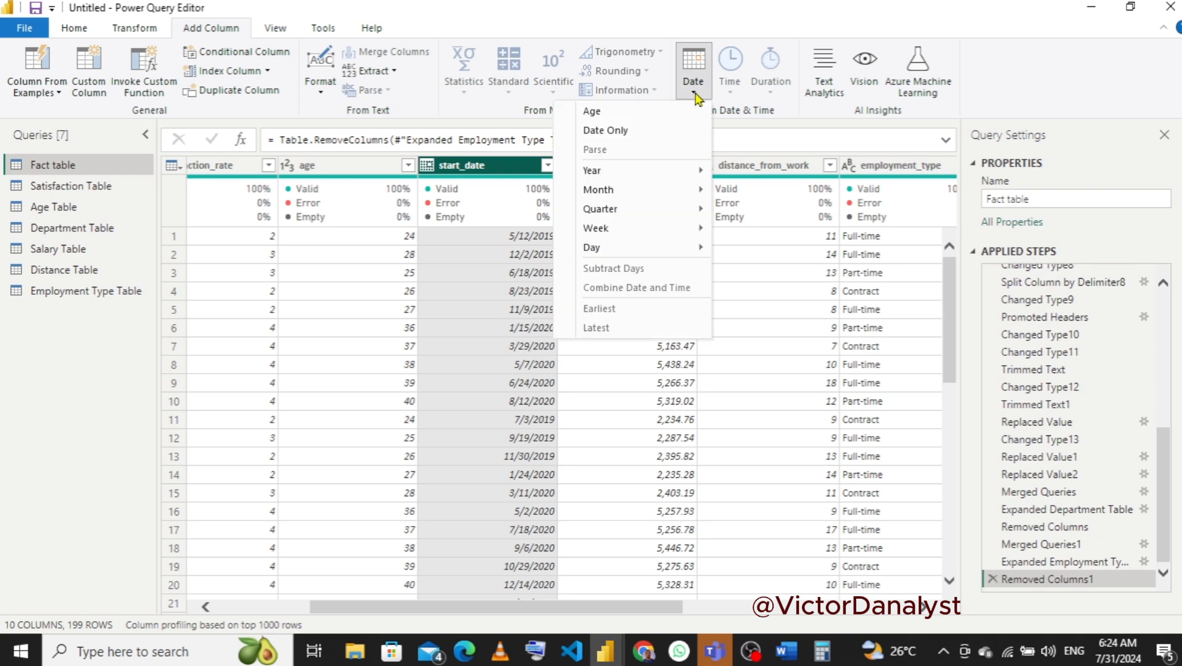
click(648, 116)
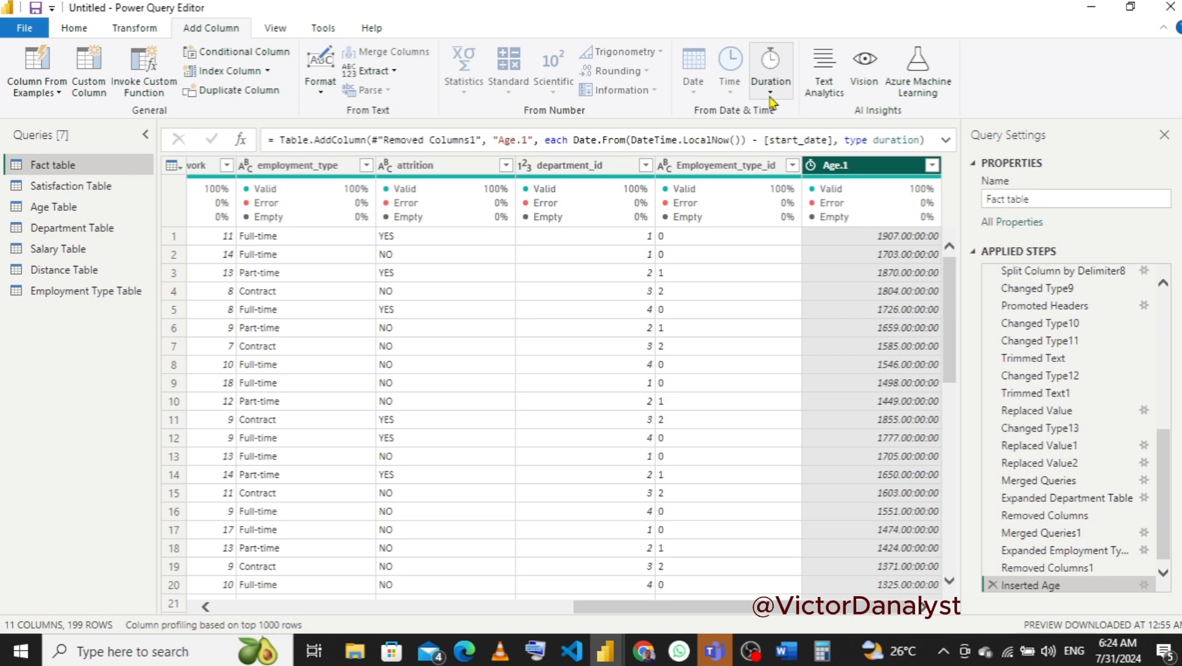
- Add a Total Years column from the age duration, and change its data type to Whole Number
click(769, 96)
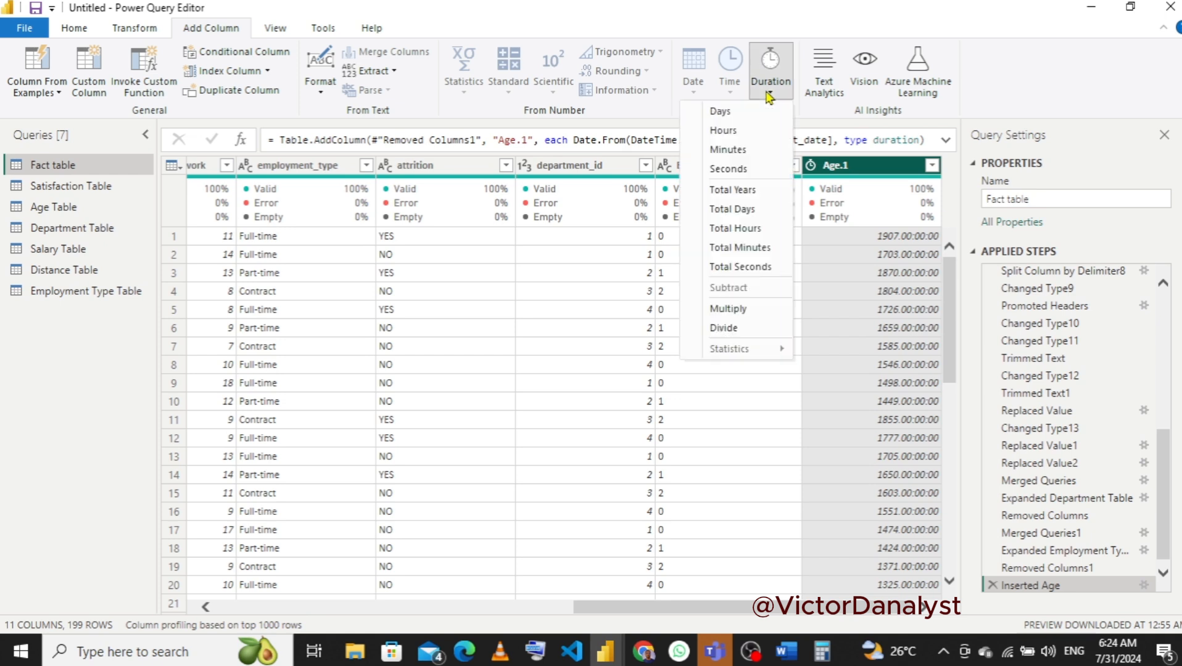
click(728, 193)
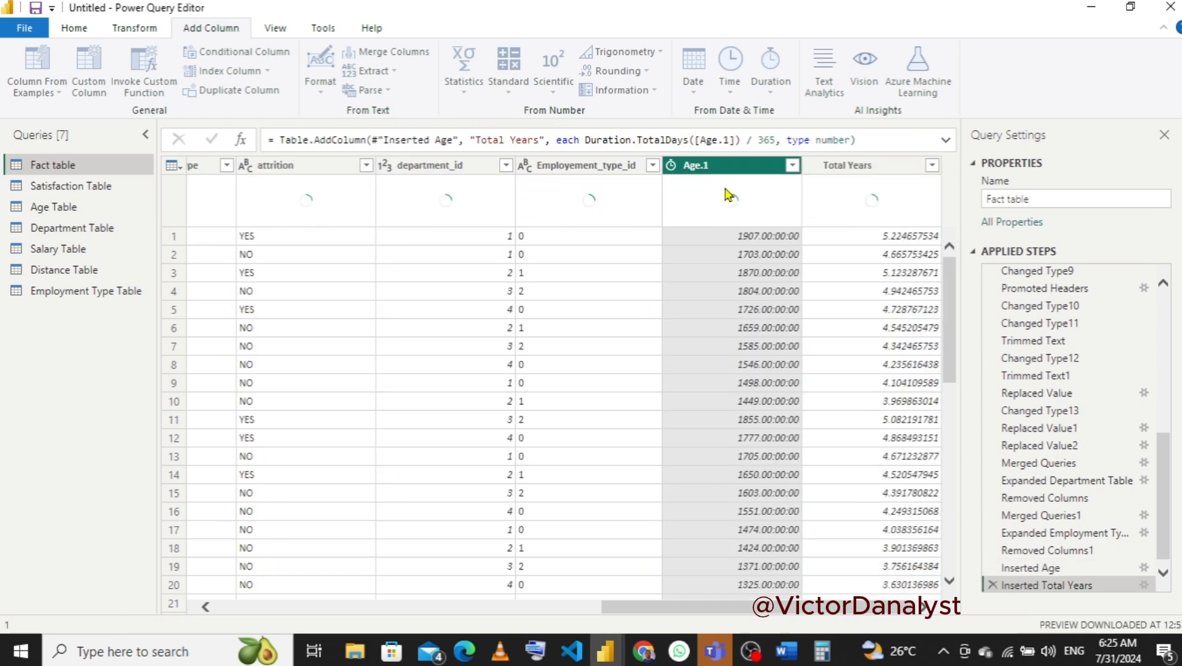
click(810, 166)
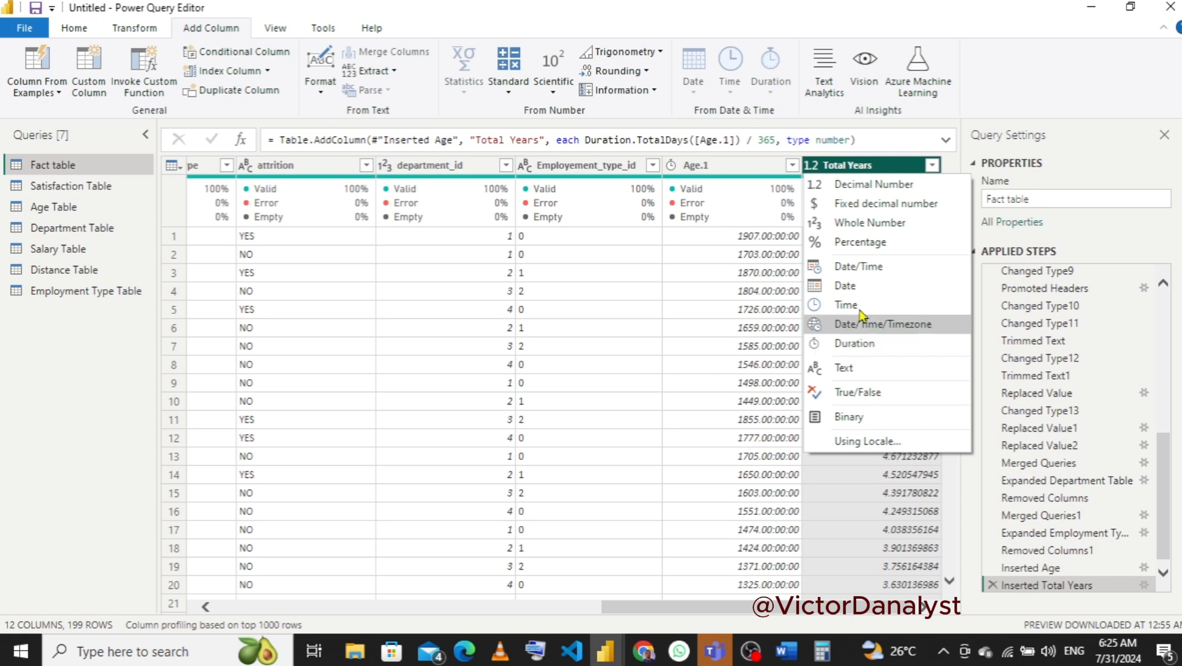
click(816, 224)
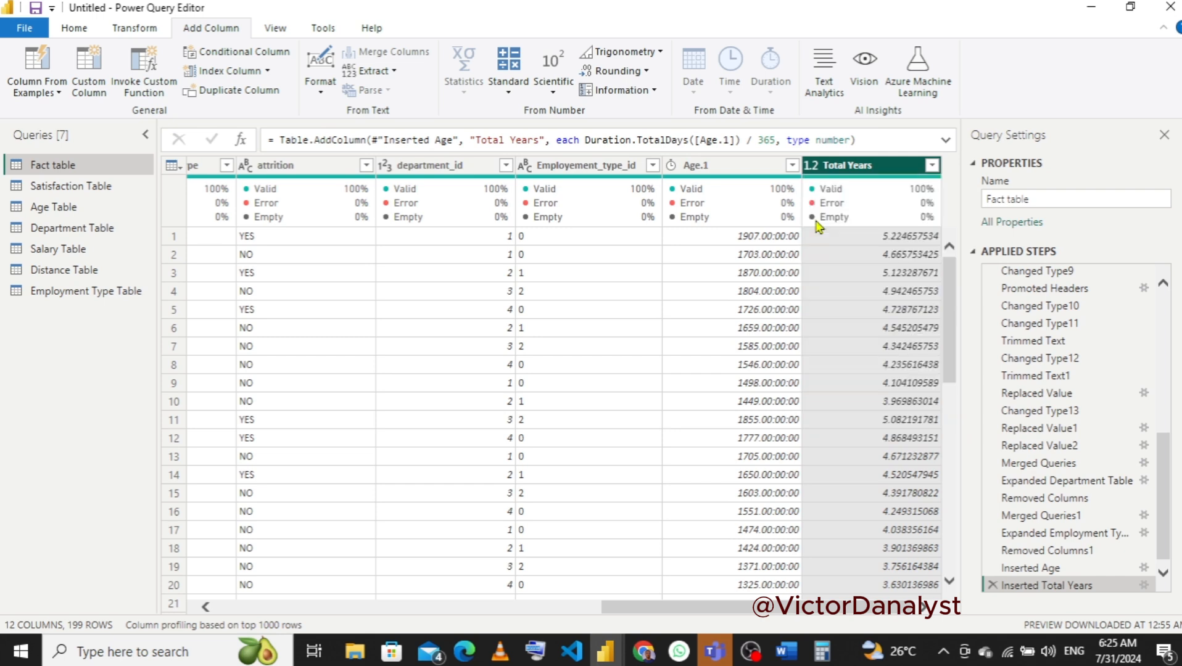
- Remove the Age.1 duration column from the Fact table
click(715, 166)
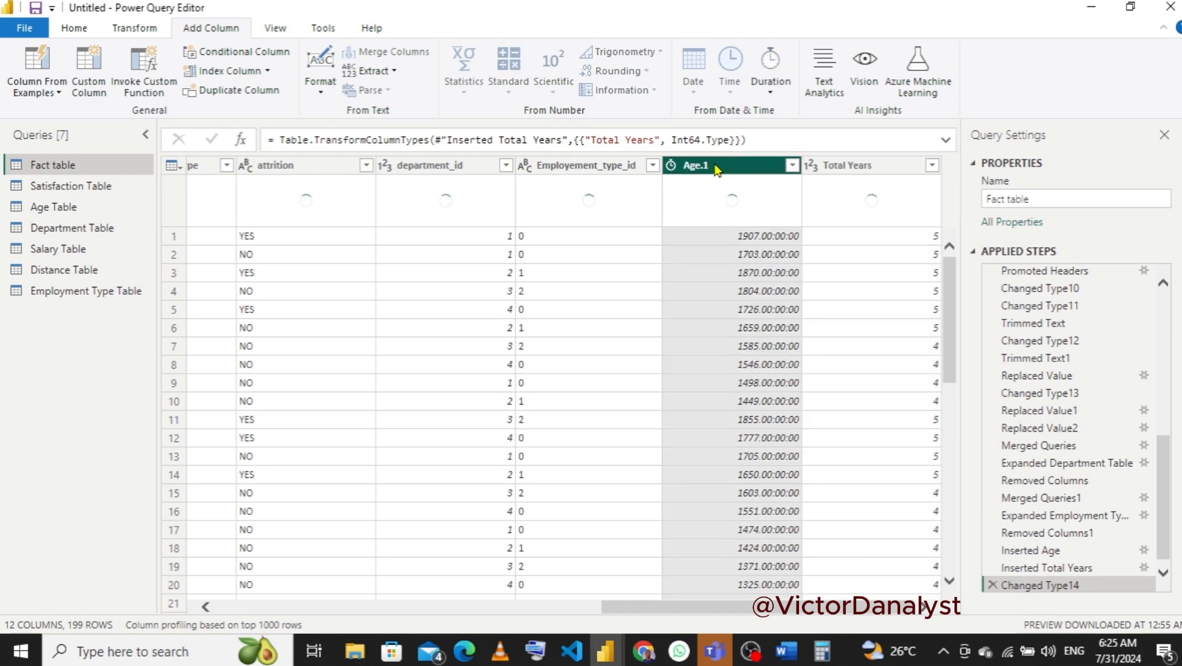
right_click(717, 169)
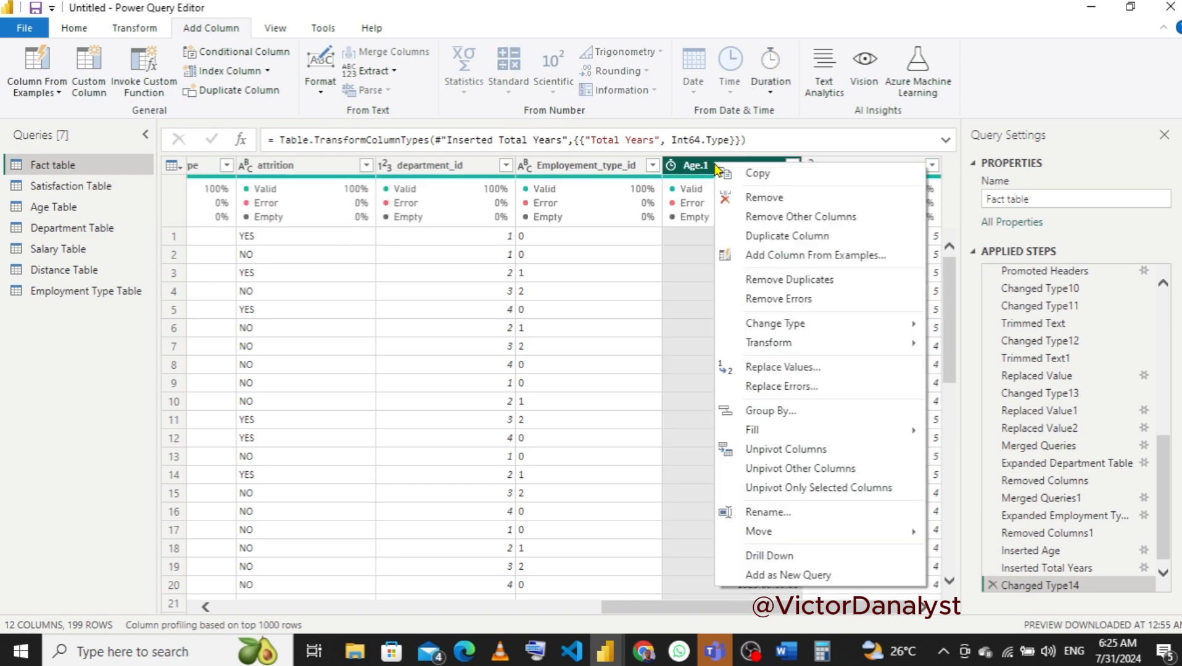
click(741, 199)
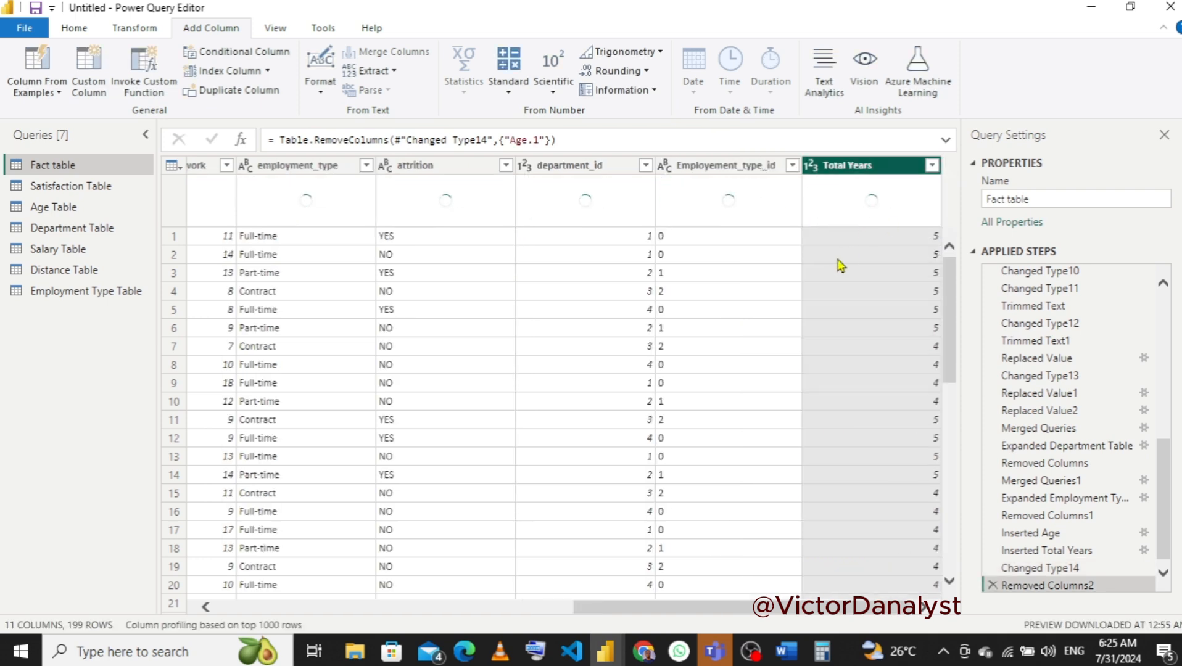
- Filter the Total Years column of the Fact table to exclude the values -3, -2 and -1
click(932, 166)
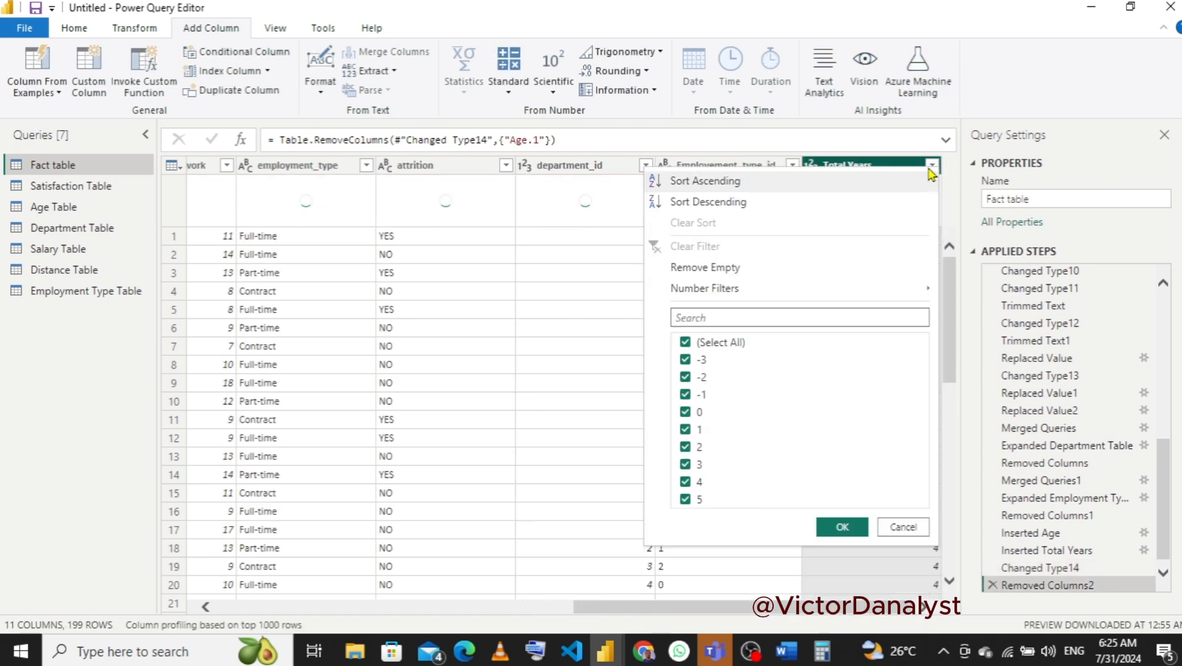
click(686, 359)
click(685, 377)
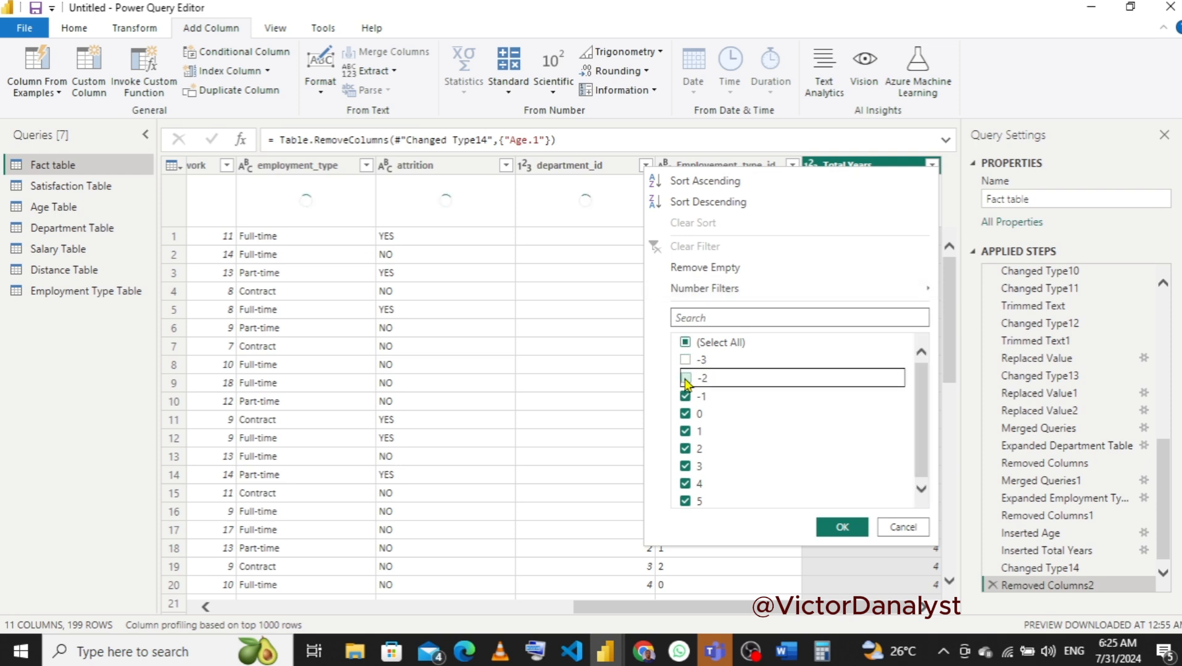
click(685, 396)
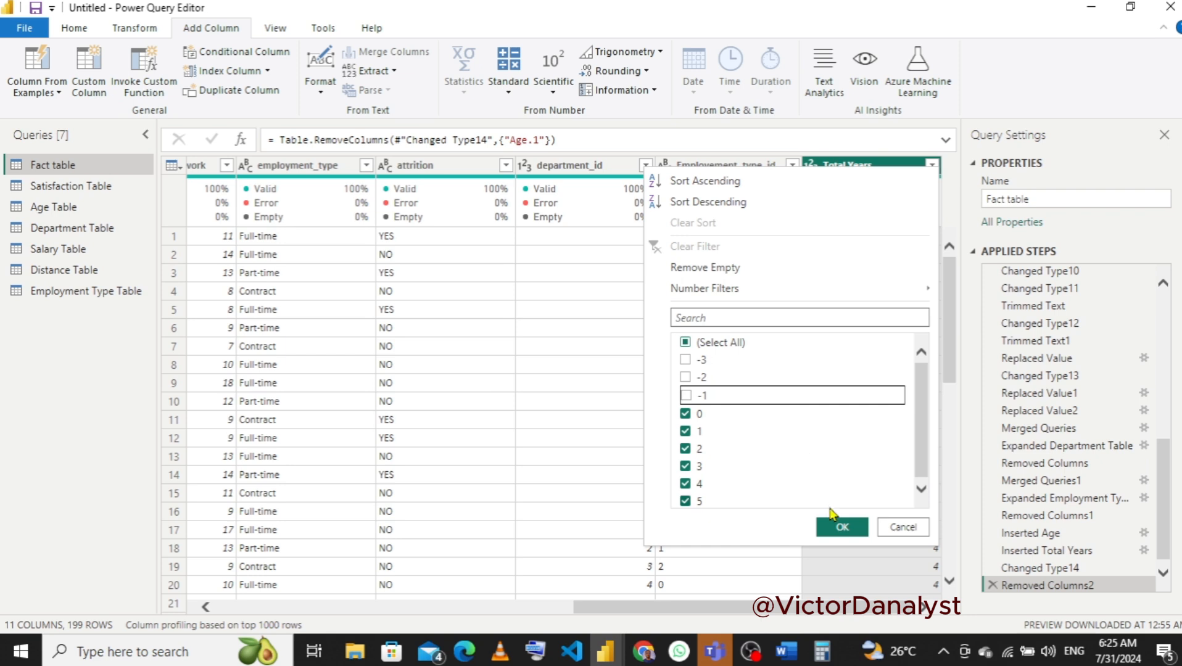
click(841, 527)
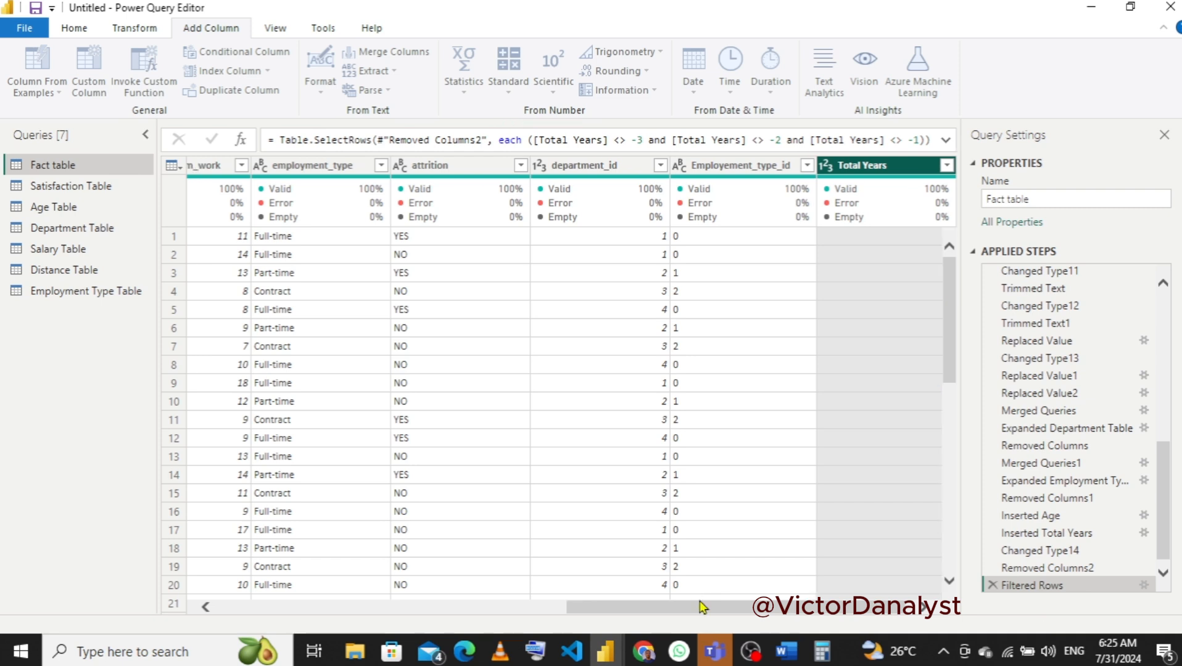
- Filter the start_date column of the Fact table to exclude the dates 1/9/2025 and 1/11/2025
drag(691, 611, 432, 620)
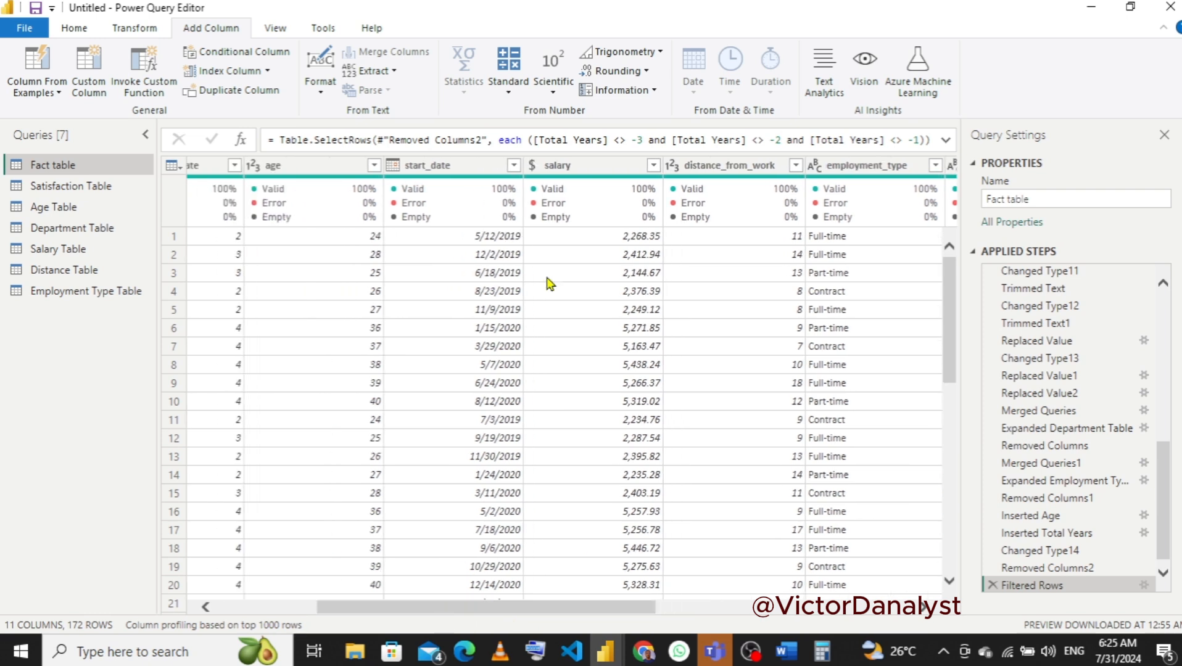
click(514, 165)
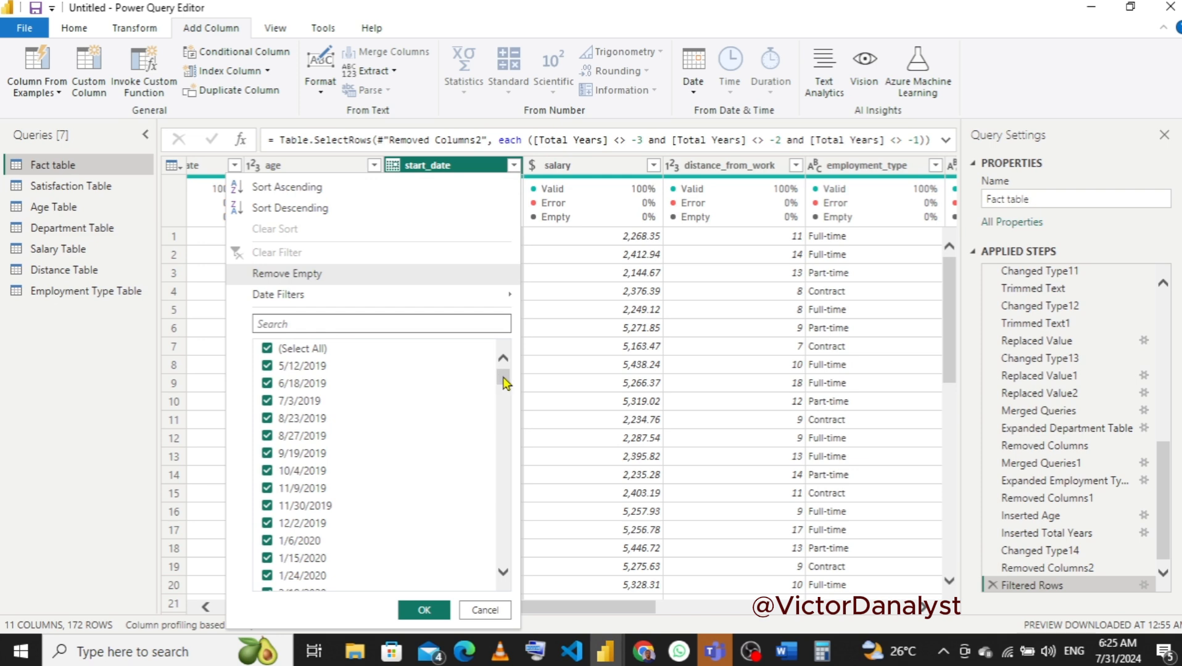
drag(505, 382, 502, 582)
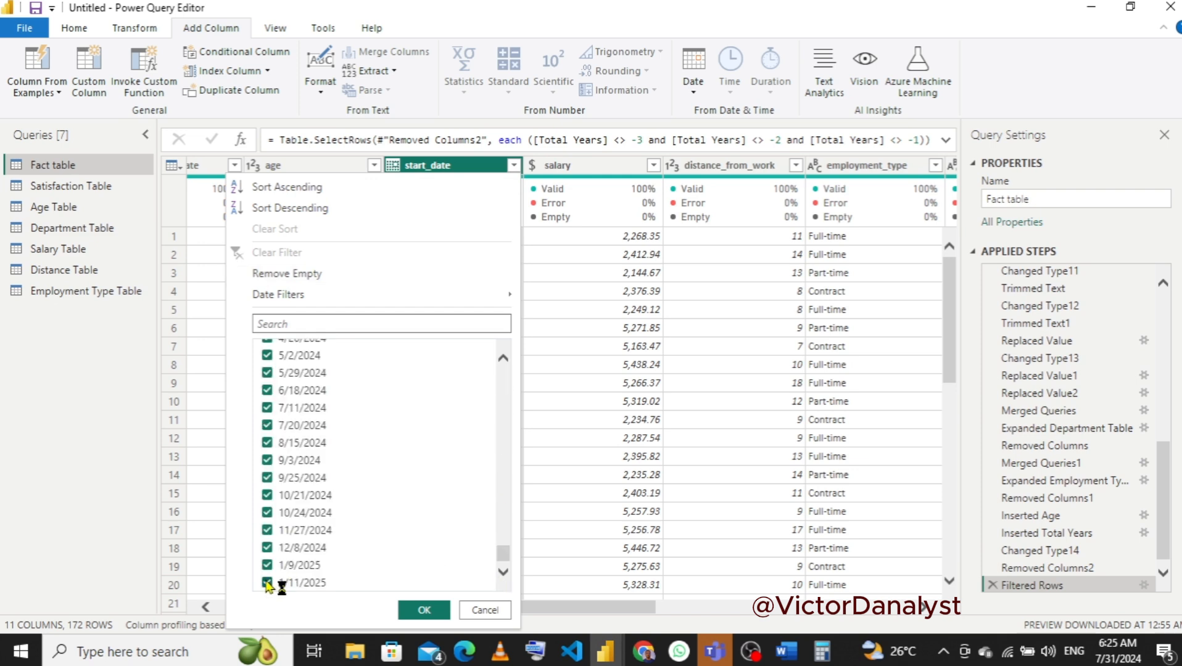
click(267, 583)
click(267, 566)
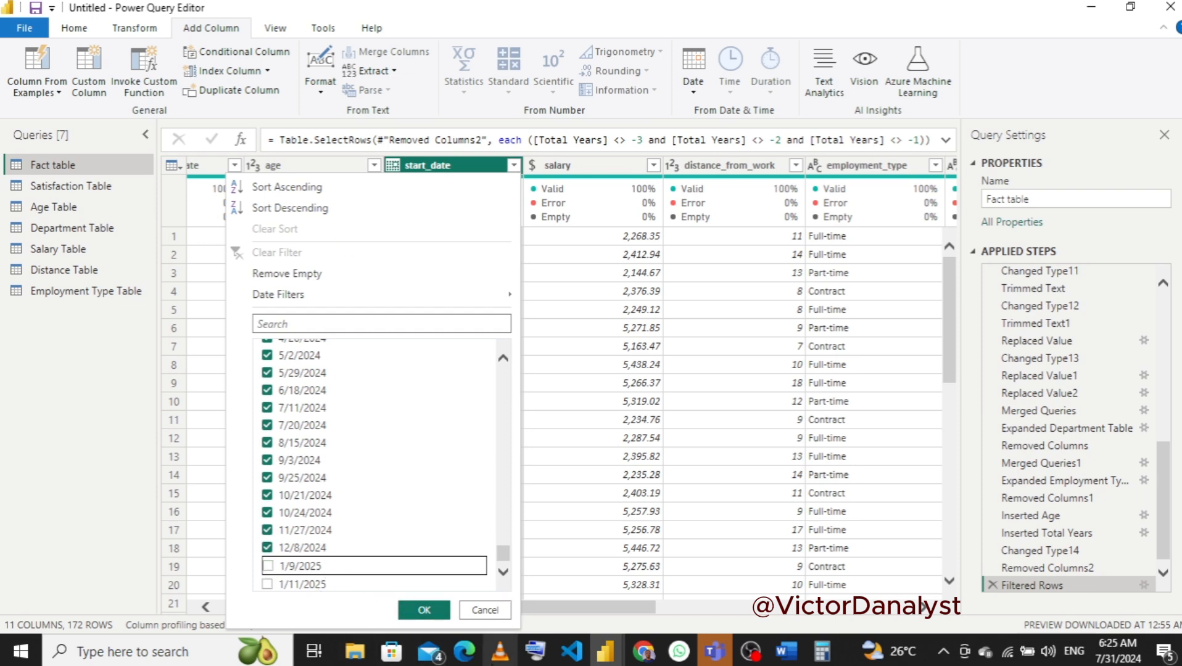
click(424, 610)
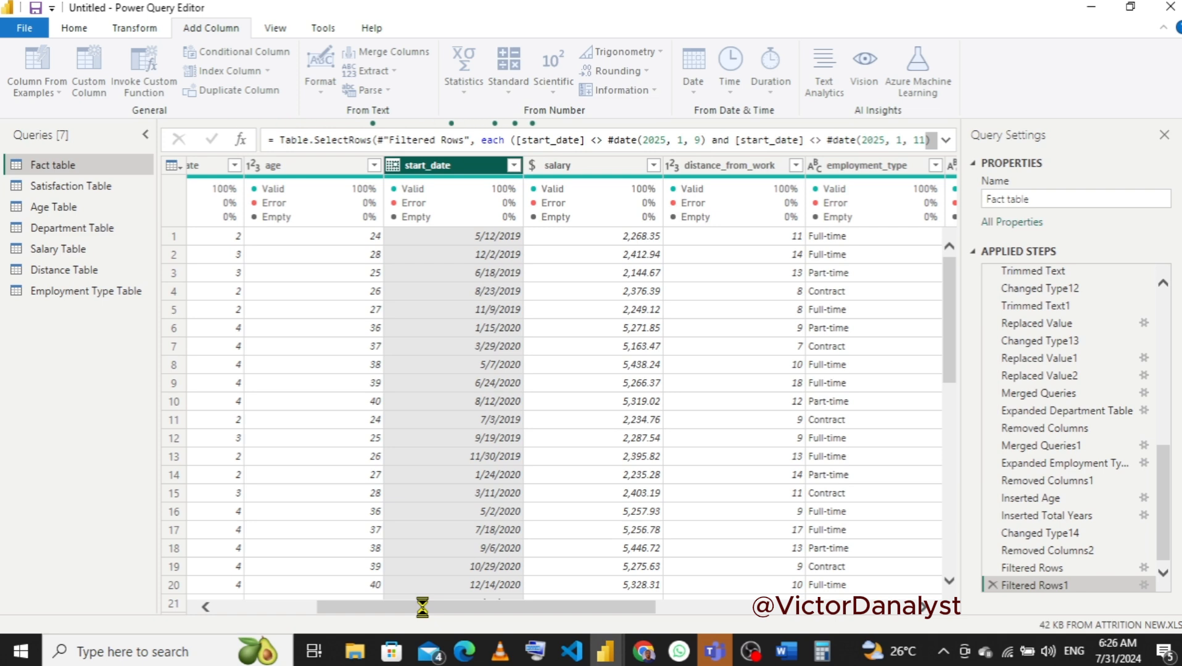
drag(422, 609, 695, 624)
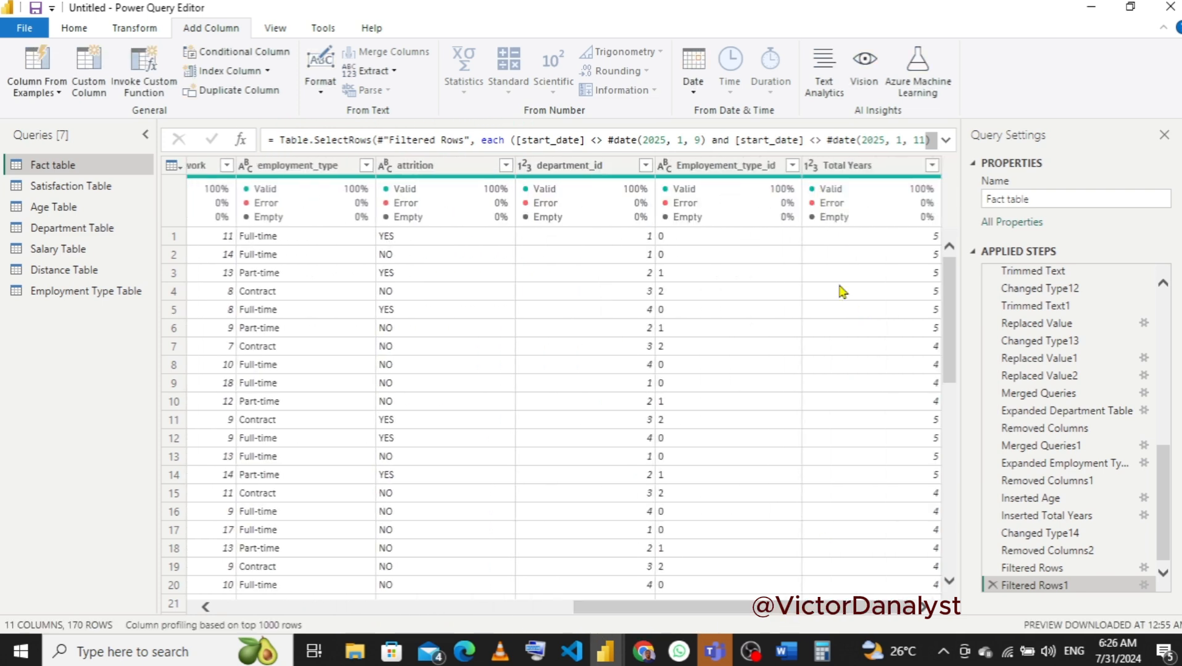
- Duplicate the Fact table query and rename the copy YOS Group
mouse_move(907, 206)
right_click(74, 168)
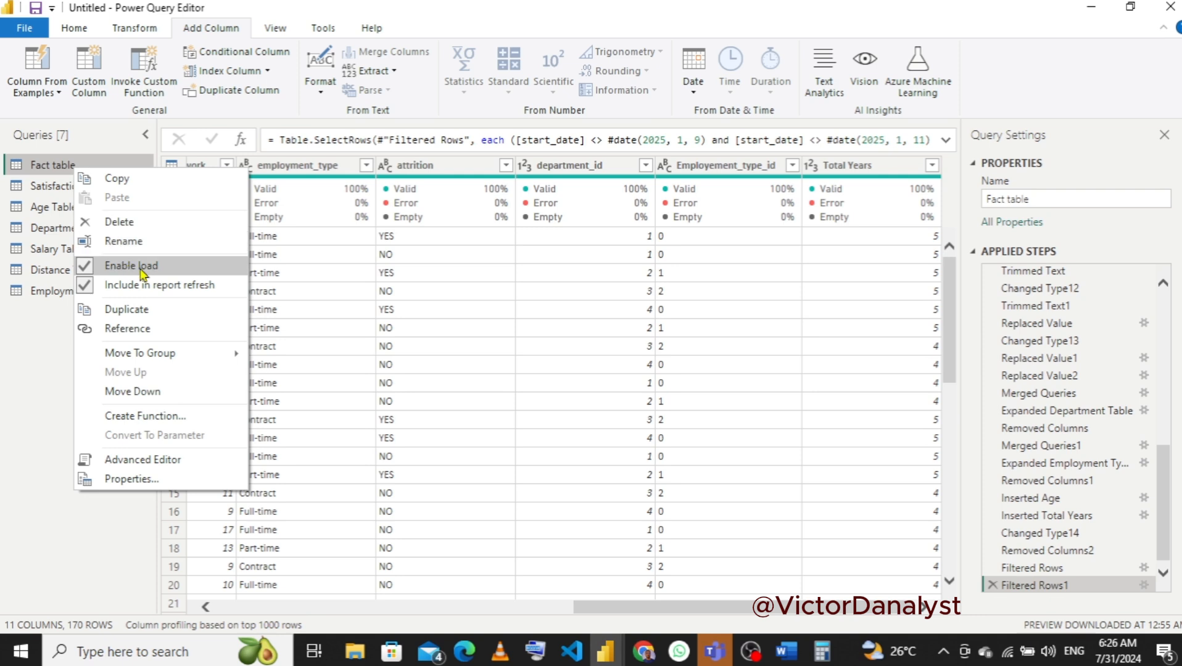
click(126, 312)
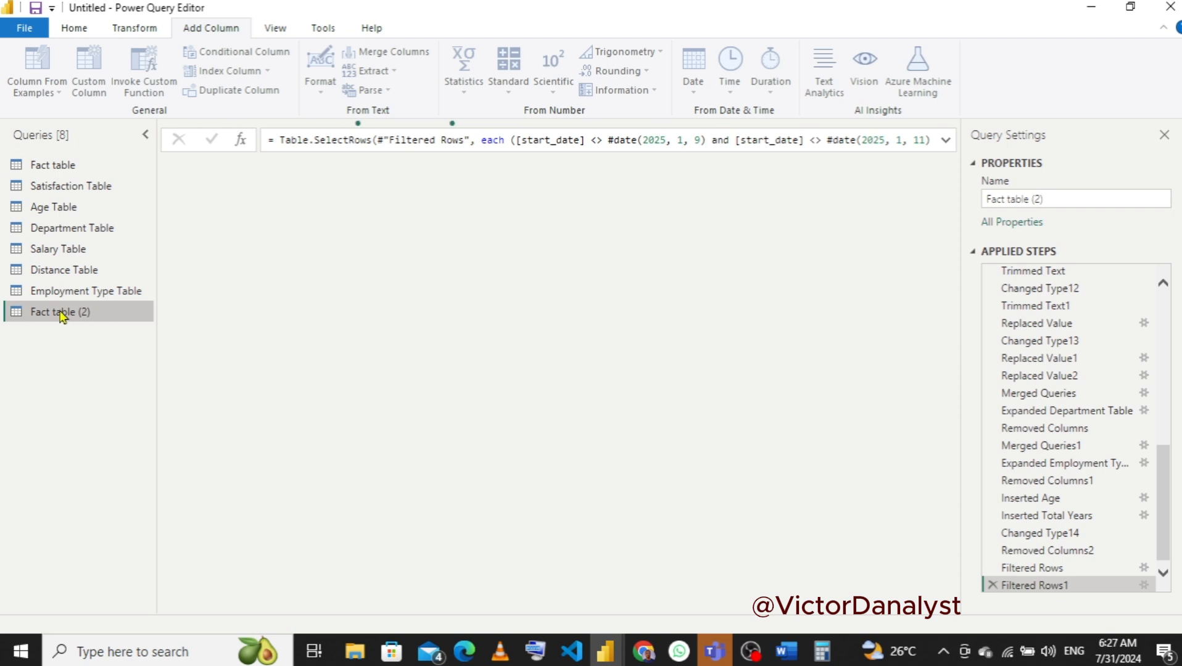
double_click(60, 312)
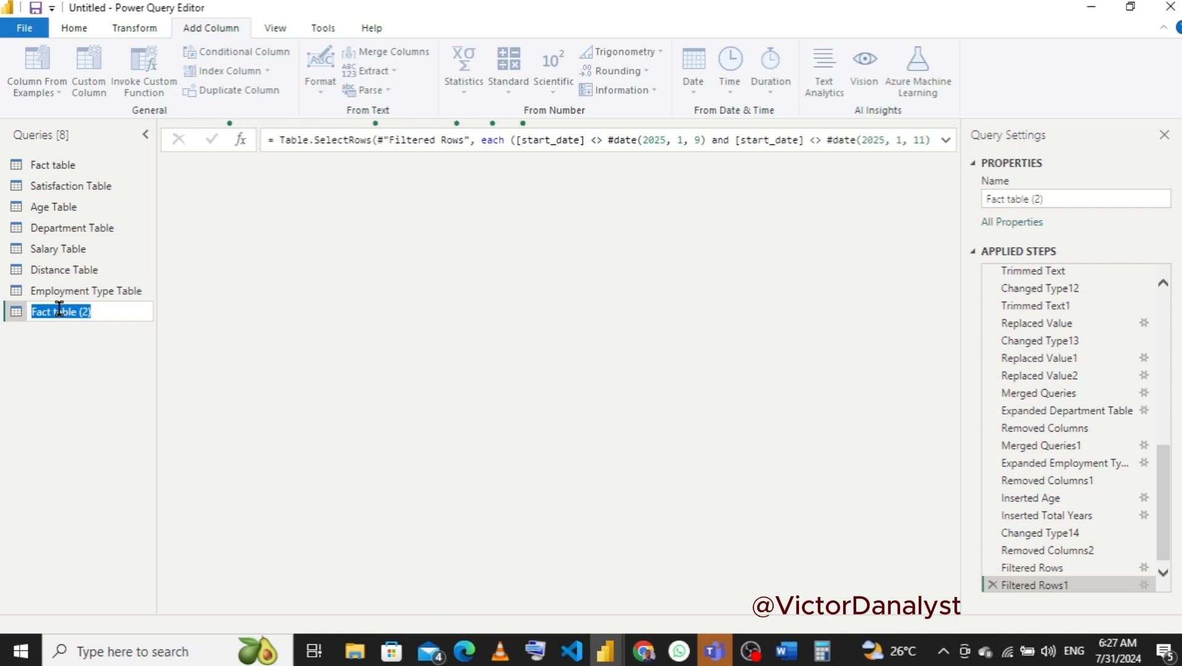
text(YOS Group)
key(Return)
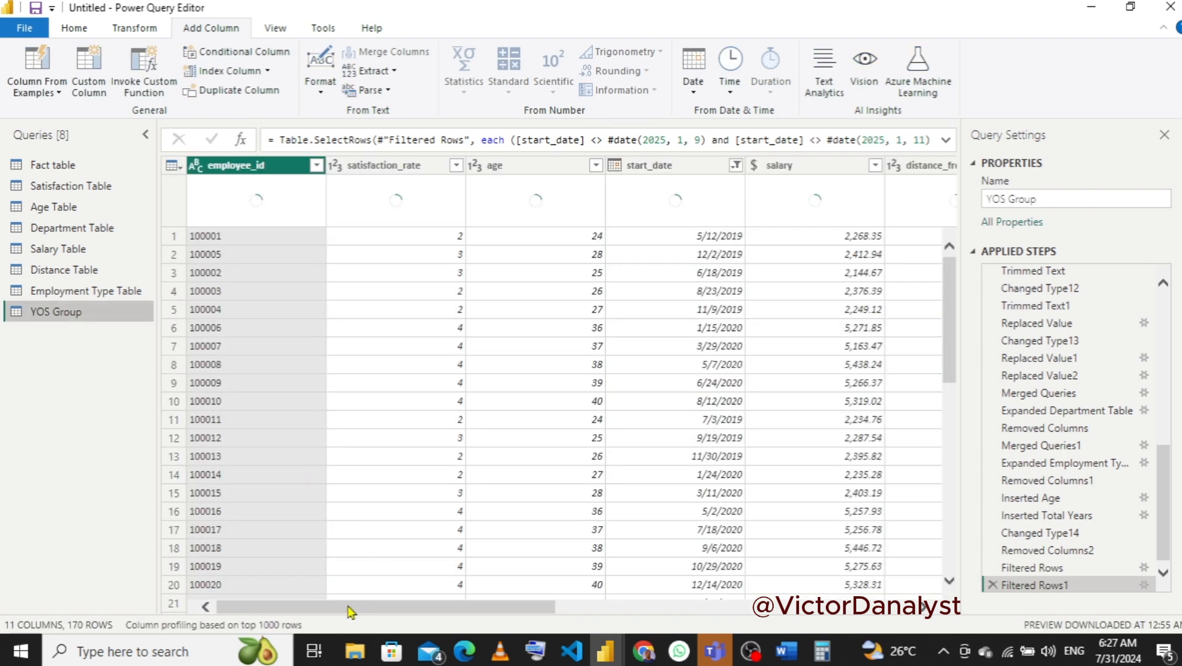
- Keep only the Total Years column in the YOS Group table, and remove its duplicate values
drag(350, 611, 873, 595)
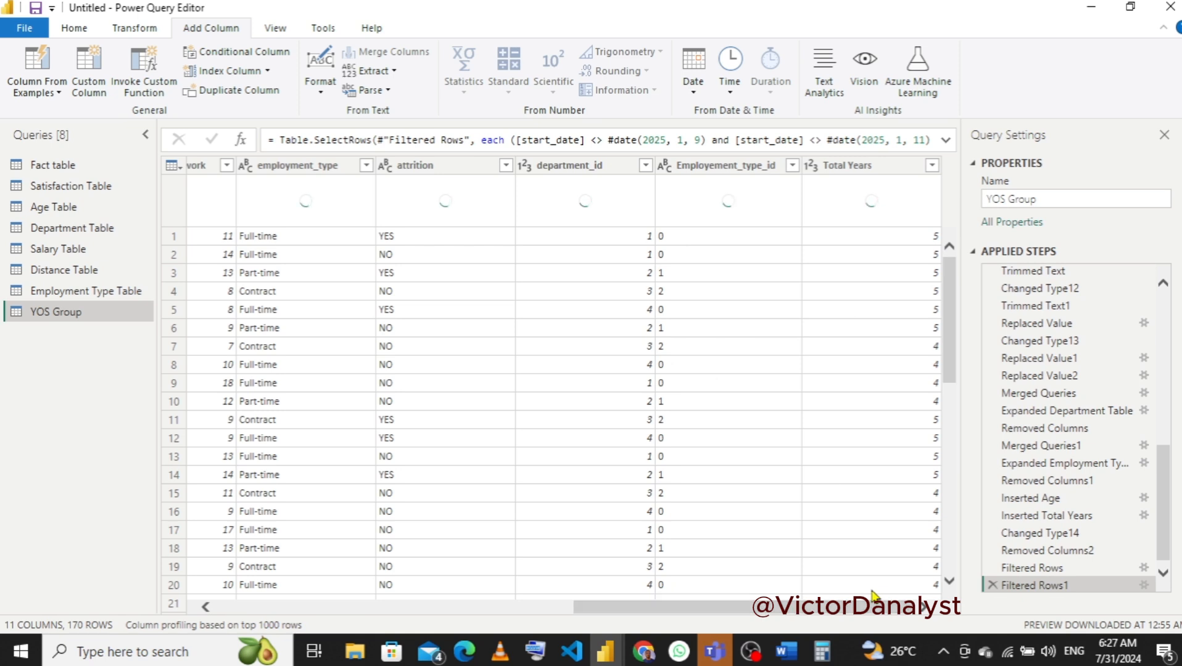
click(849, 168)
right_click(849, 171)
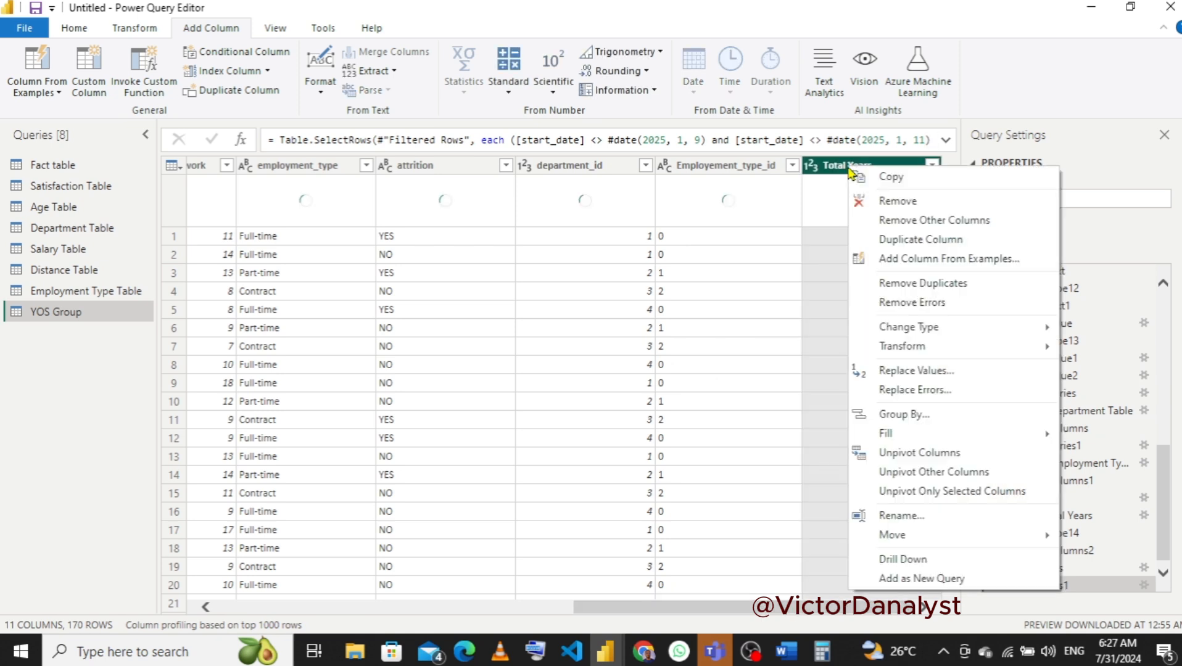
click(915, 226)
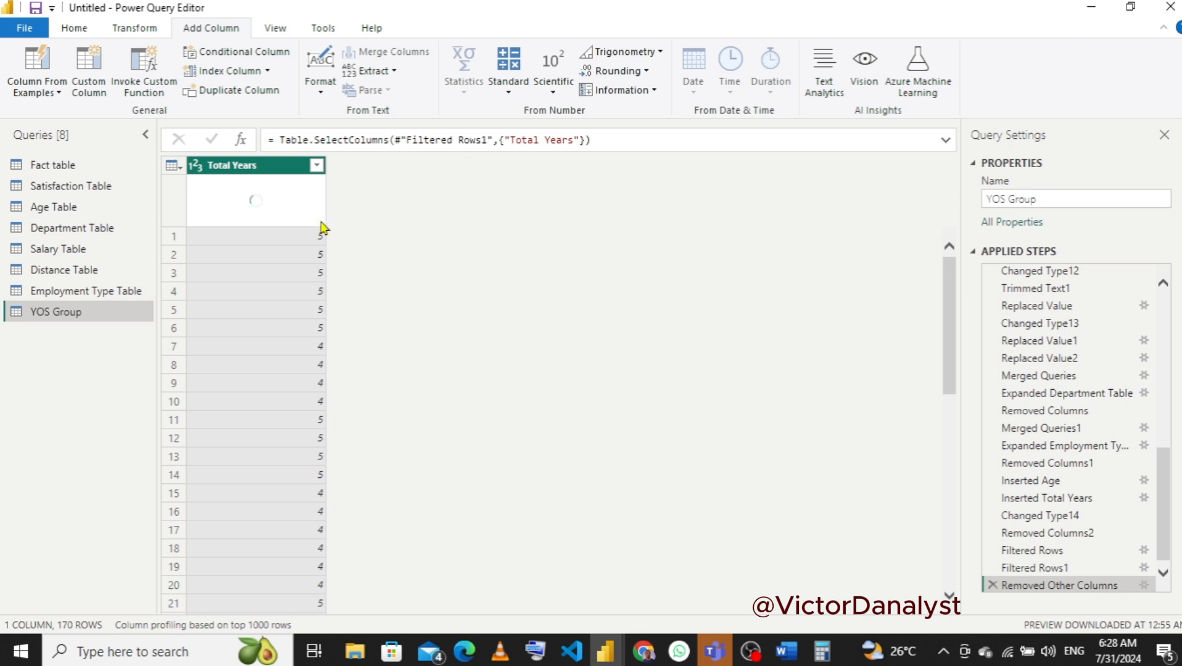
right_click(243, 175)
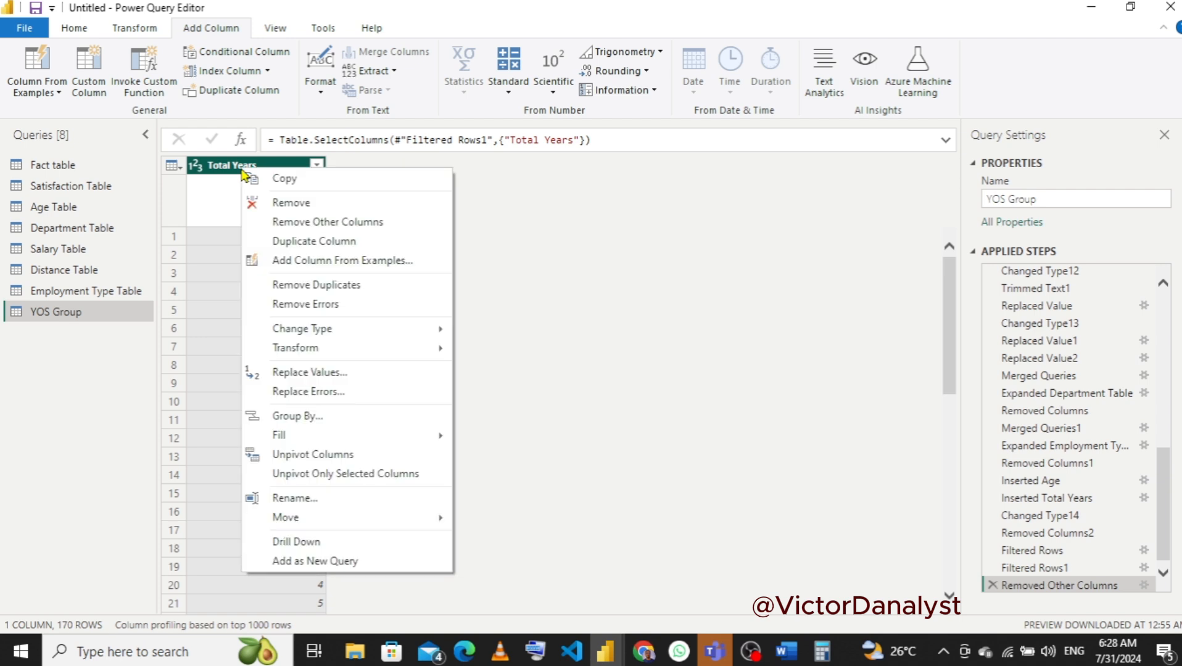
click(297, 289)
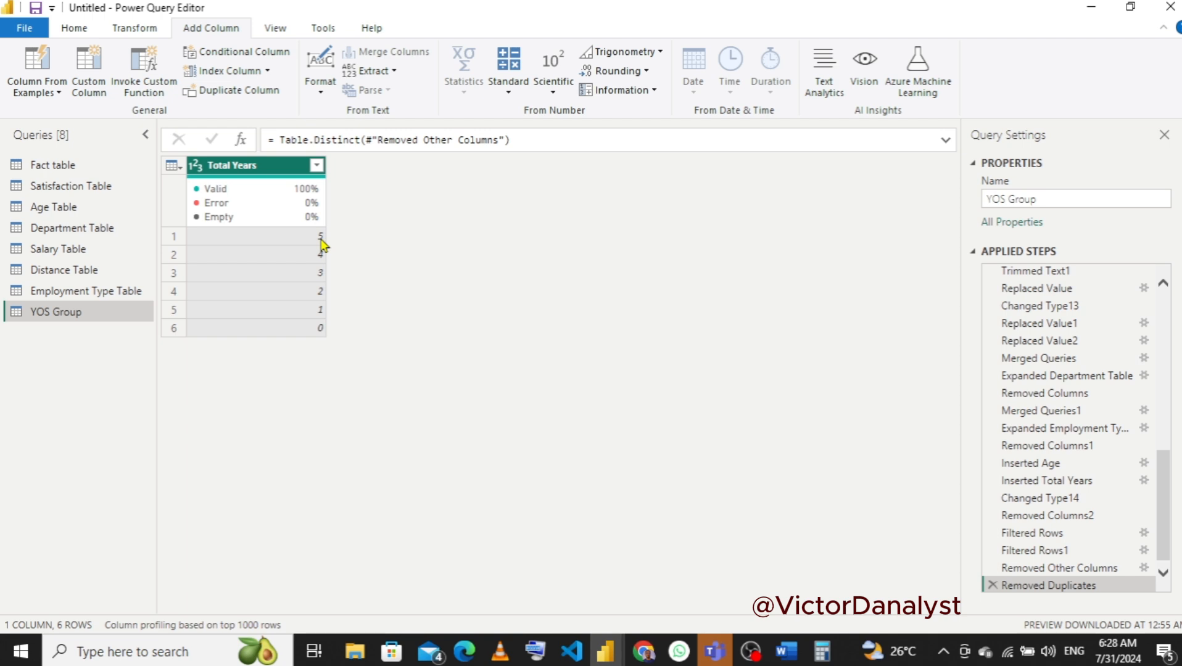
- Begin a conditional column in the YOS Group table, and name it YOS
click(233, 59)
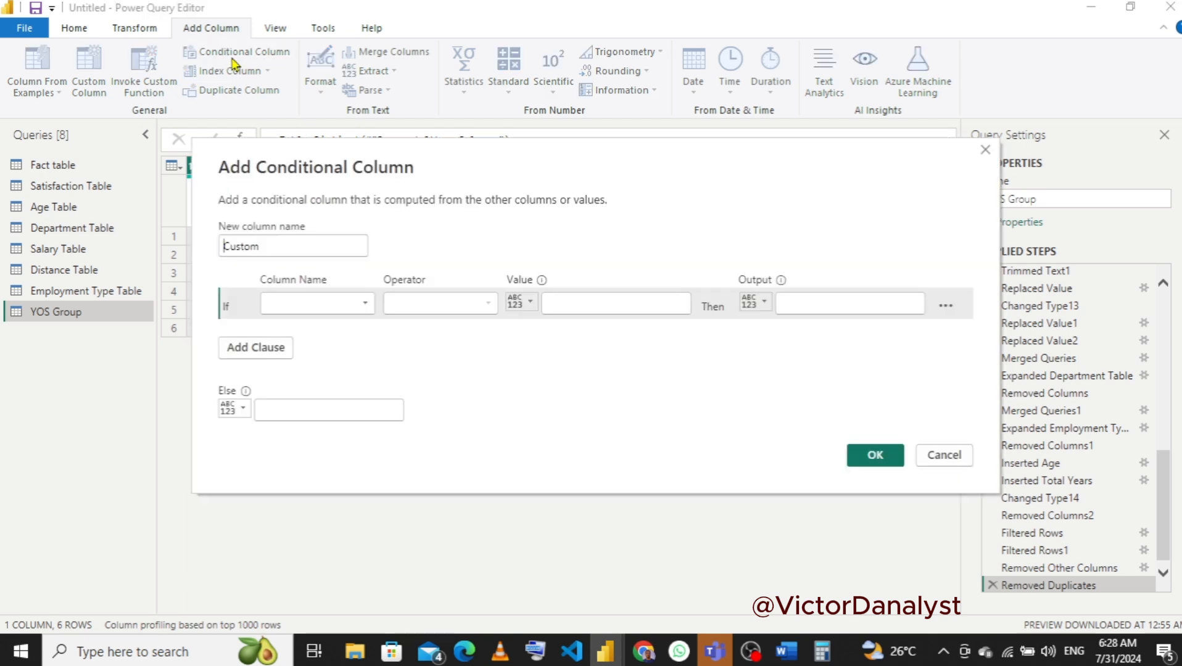
drag(304, 244, 215, 254)
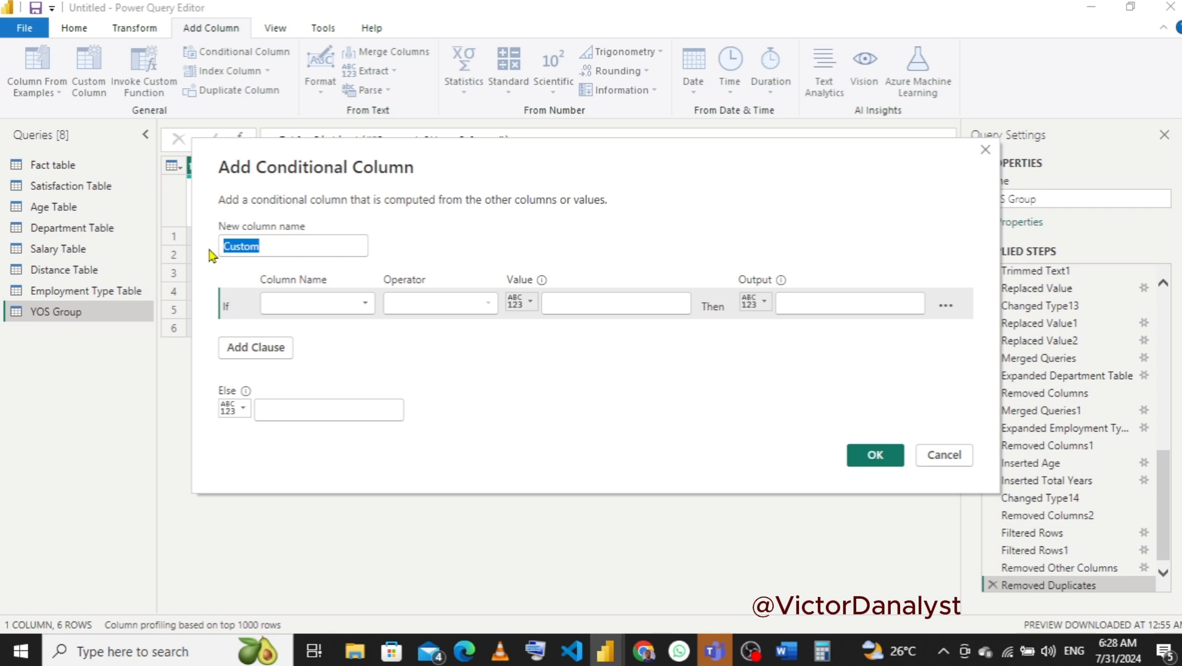
text(F)
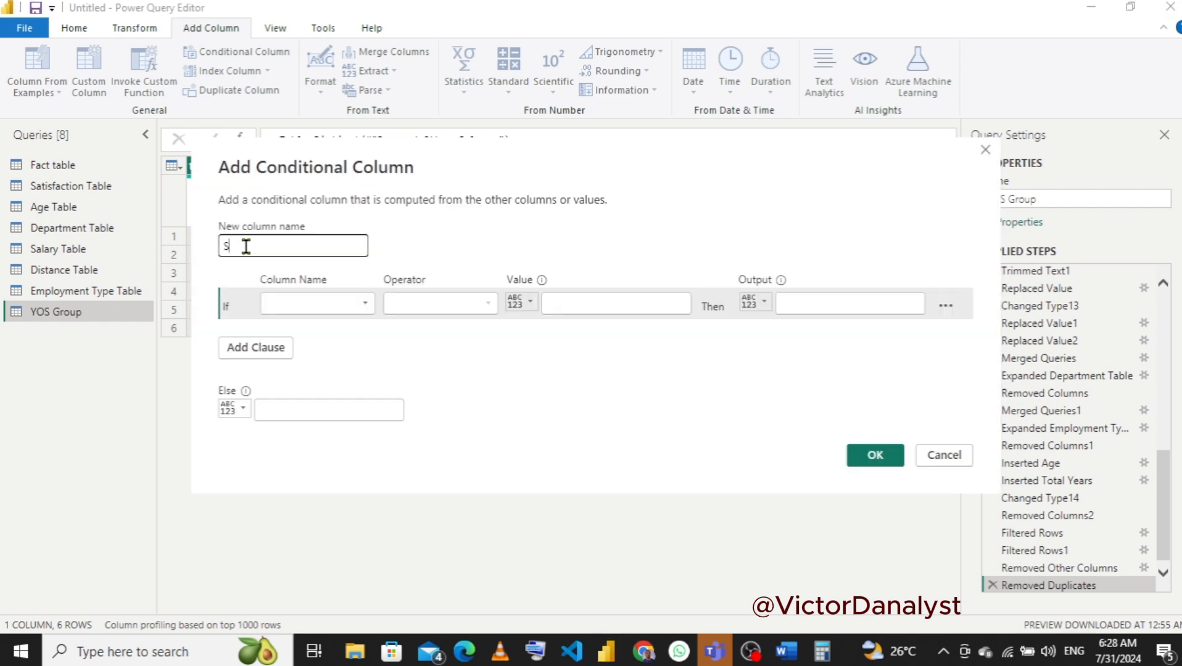
key(BackSpace)
text(YO)
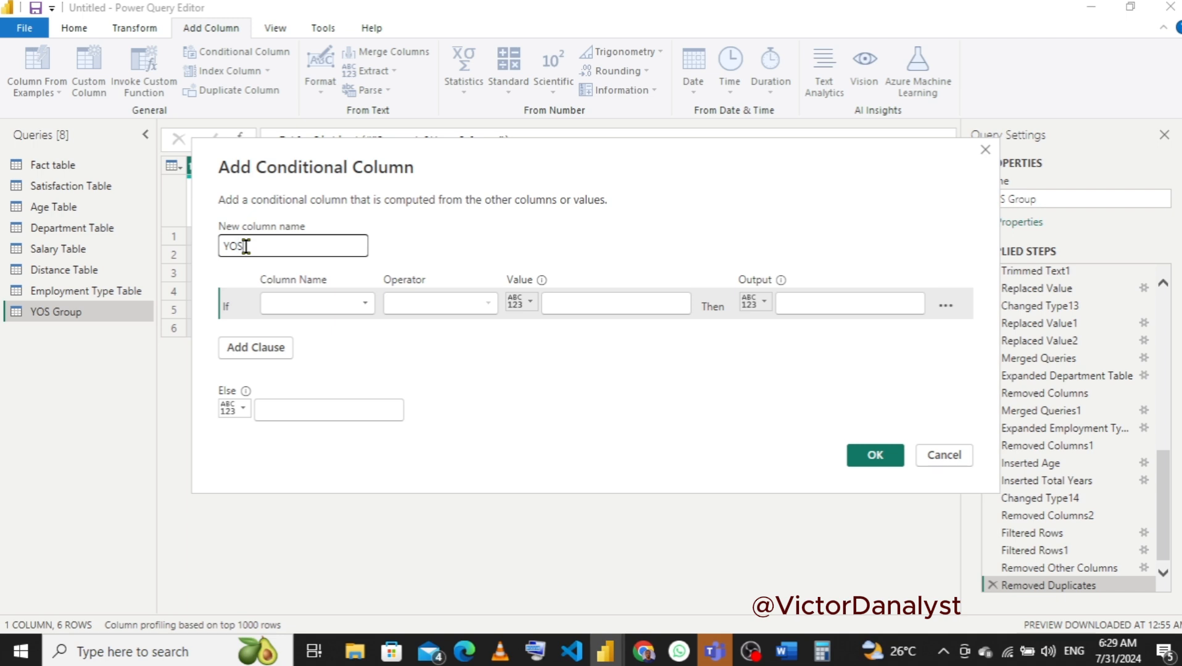
- Define the first condition so that Total Years less than or equal to 1 outputs Entry Level
click(316, 302)
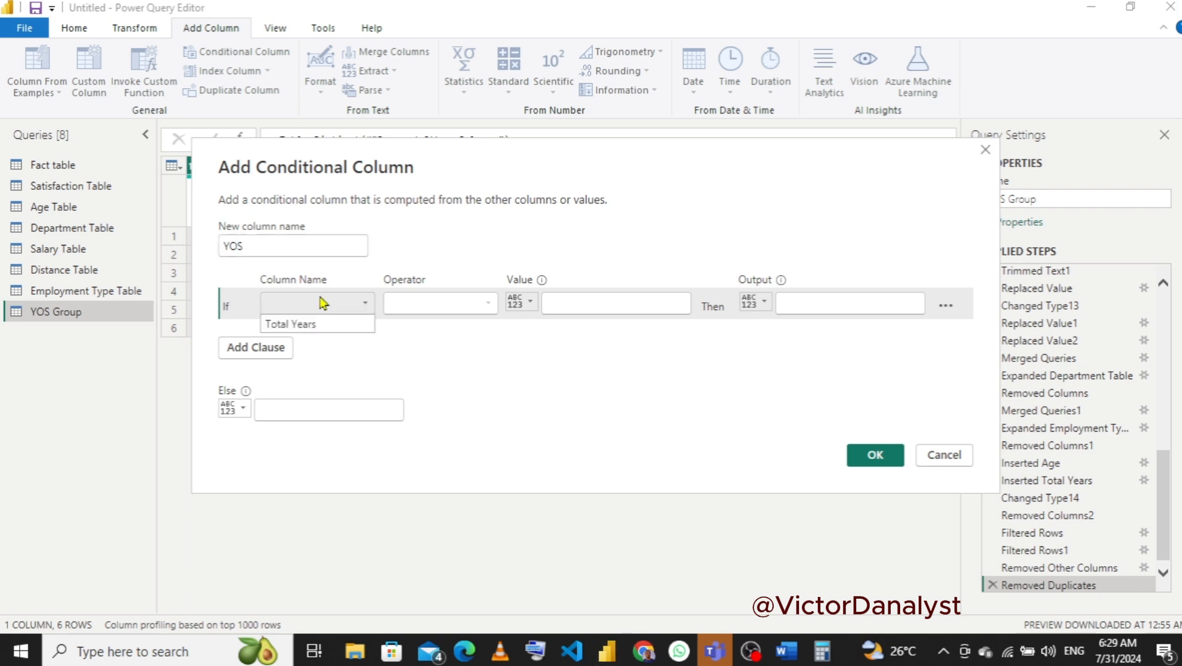
click(294, 330)
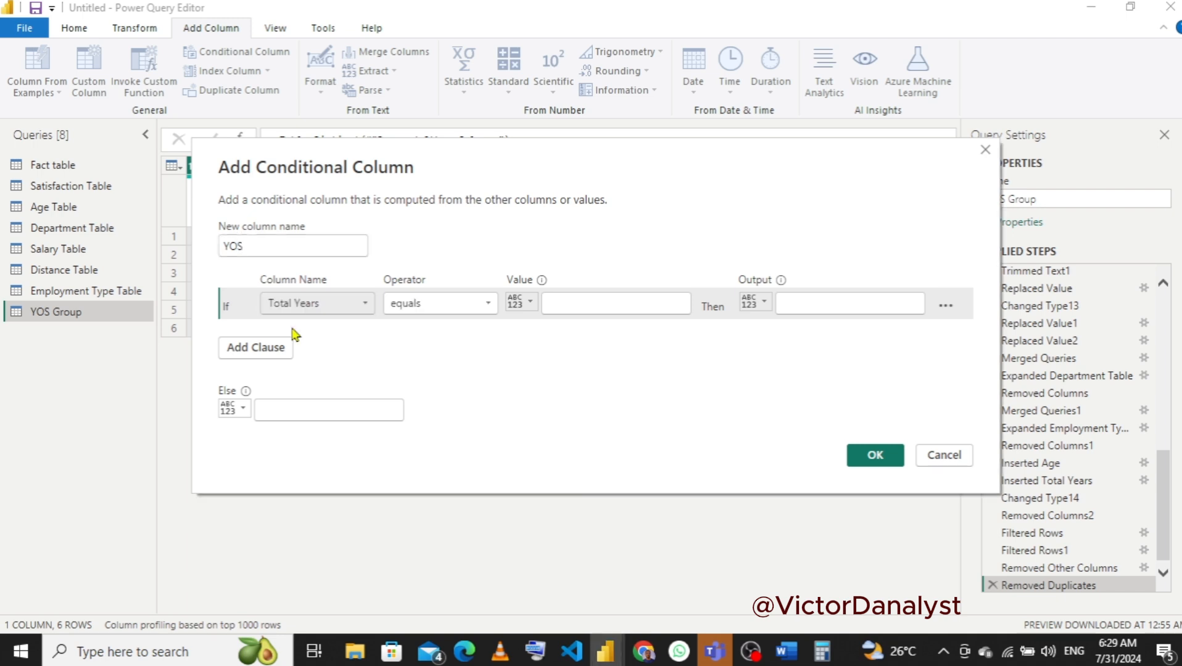
click(440, 310)
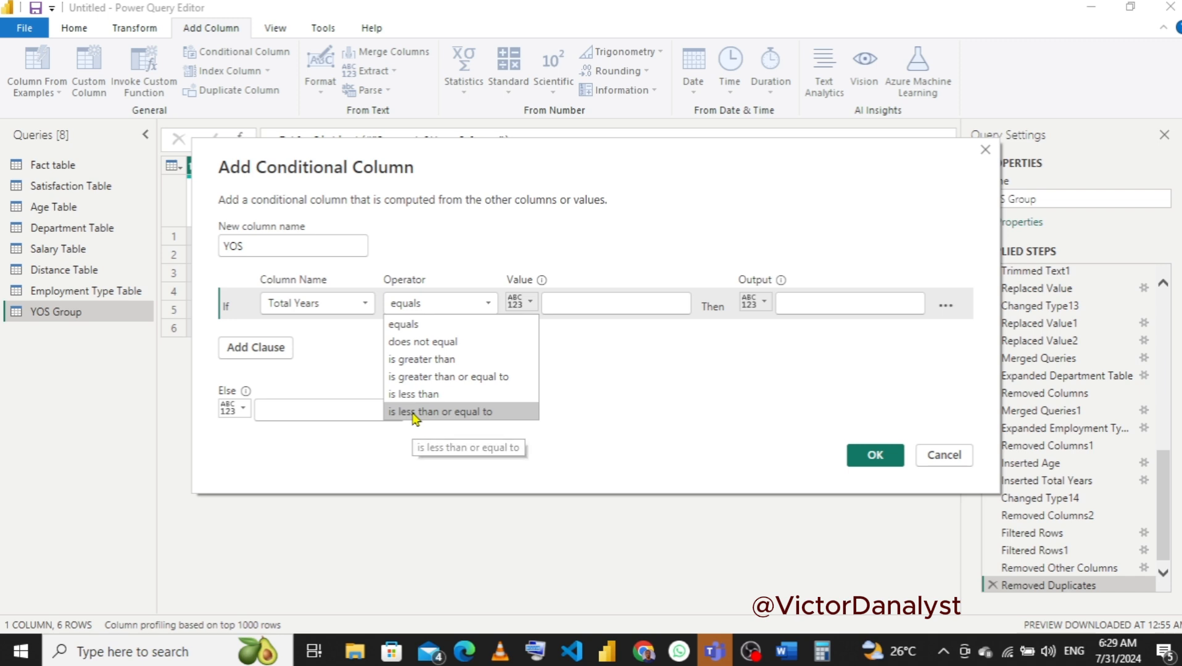
click(443, 409)
click(596, 300)
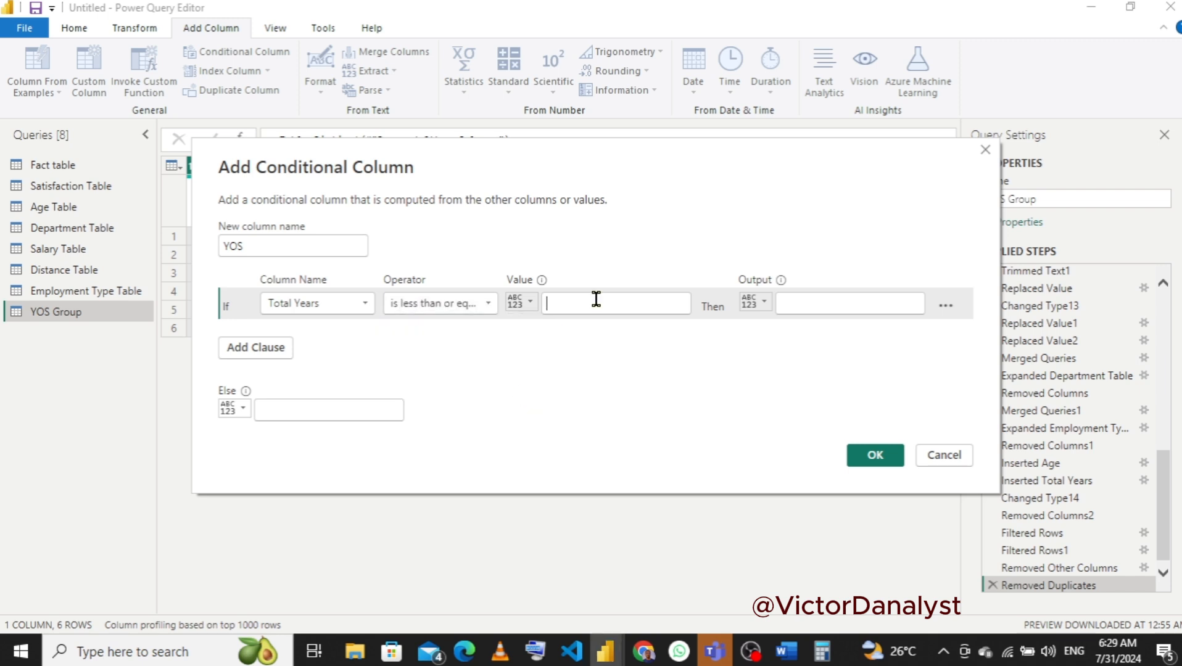
text(1)
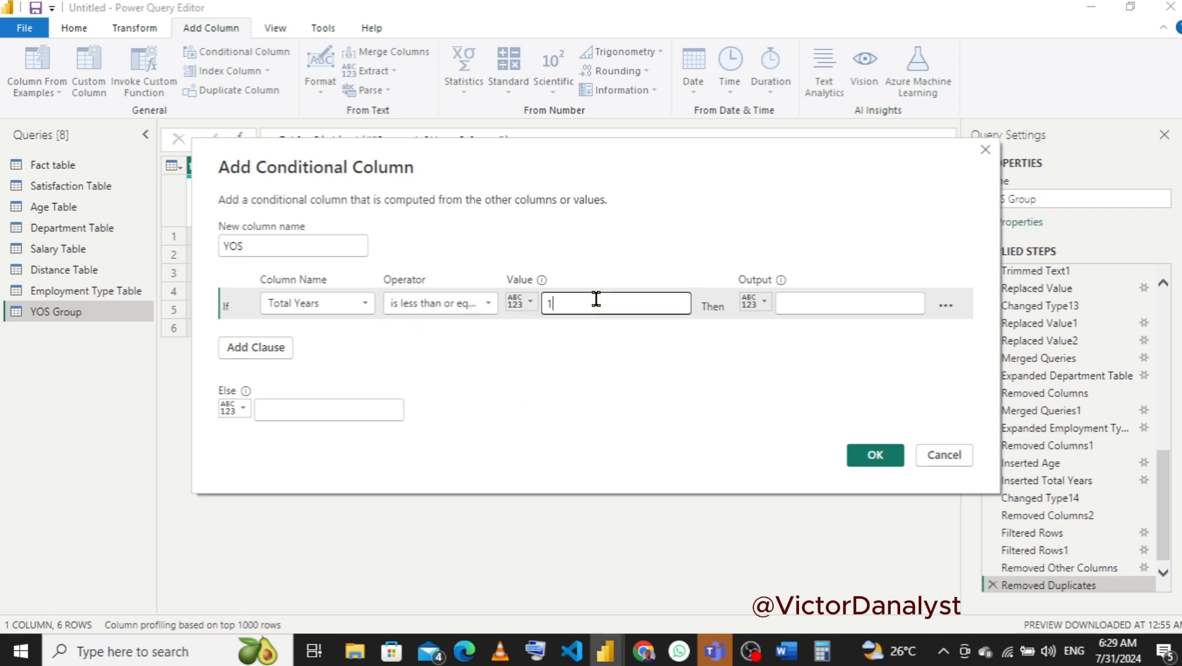
click(811, 307)
text(Se)
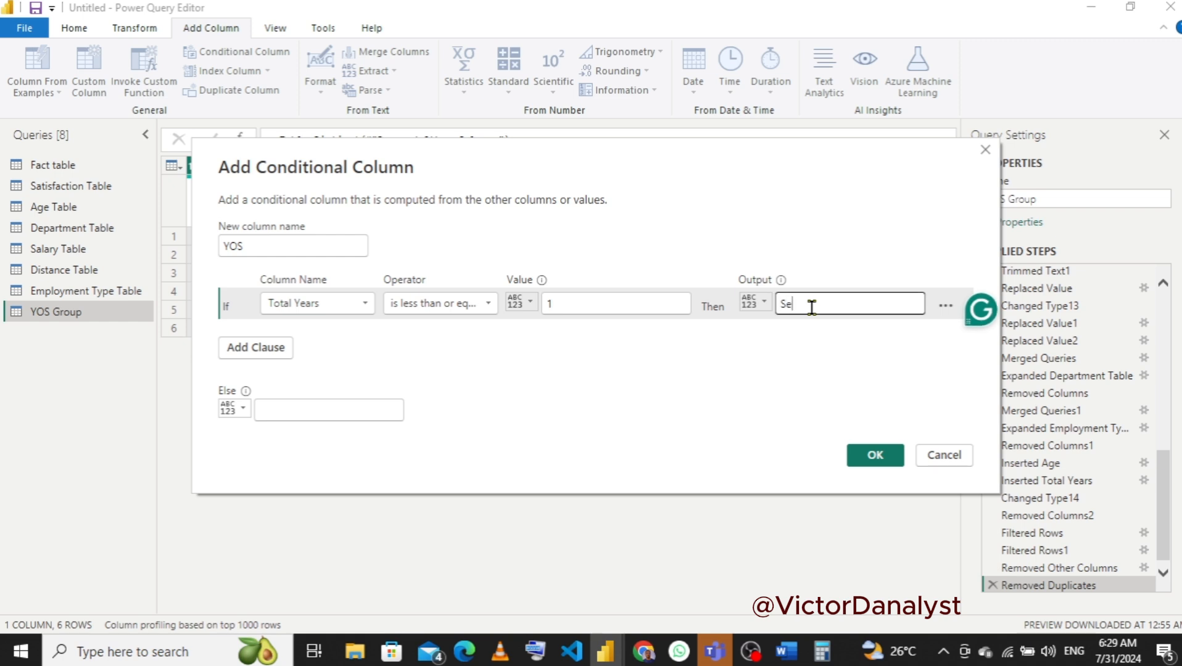
key(BackSpace)
text(En)
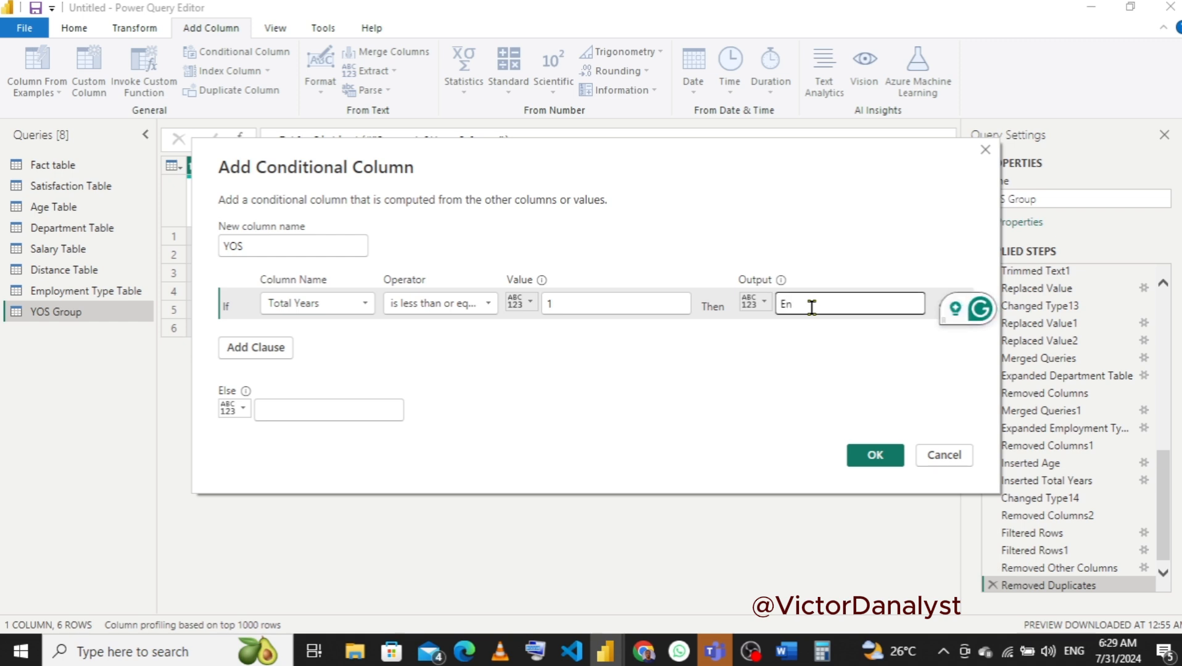
text(try )
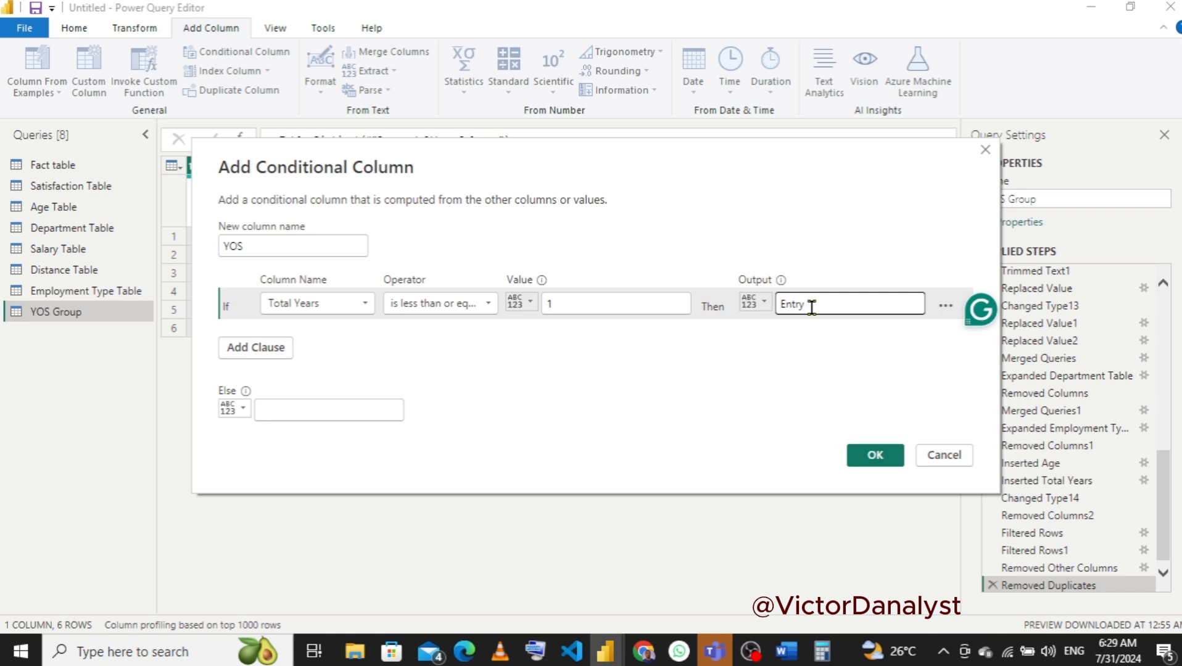
text(Level)
- Add a second condition so that Total Years less than or equal to 3 outputs Mid Level
click(253, 347)
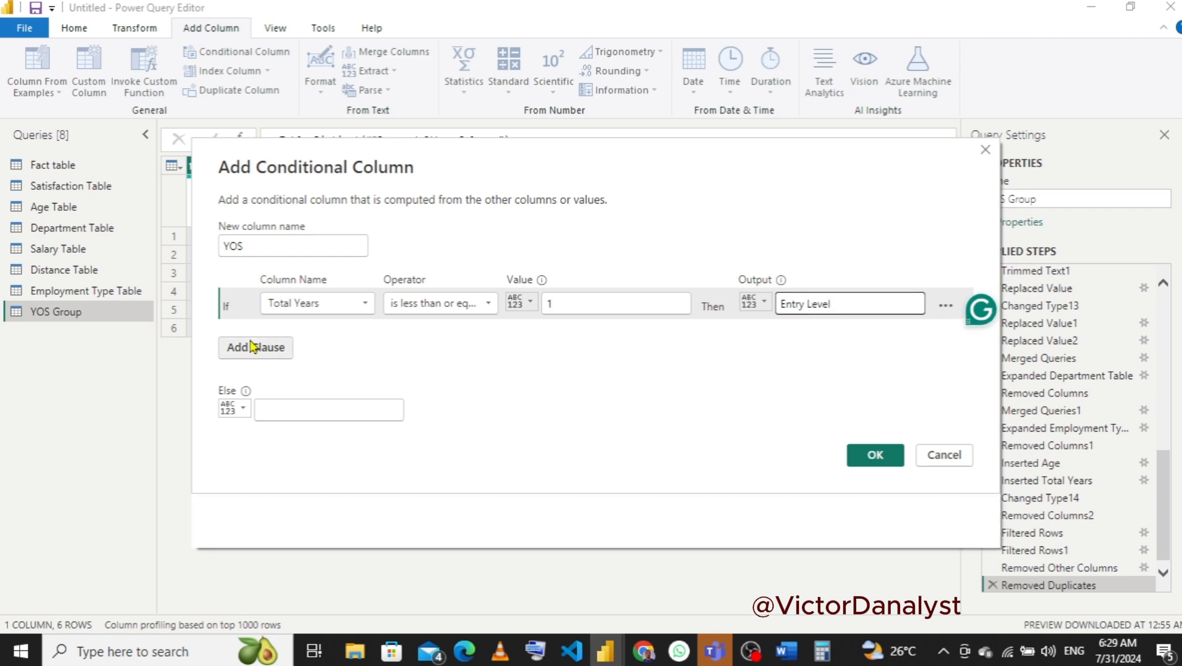
click(320, 334)
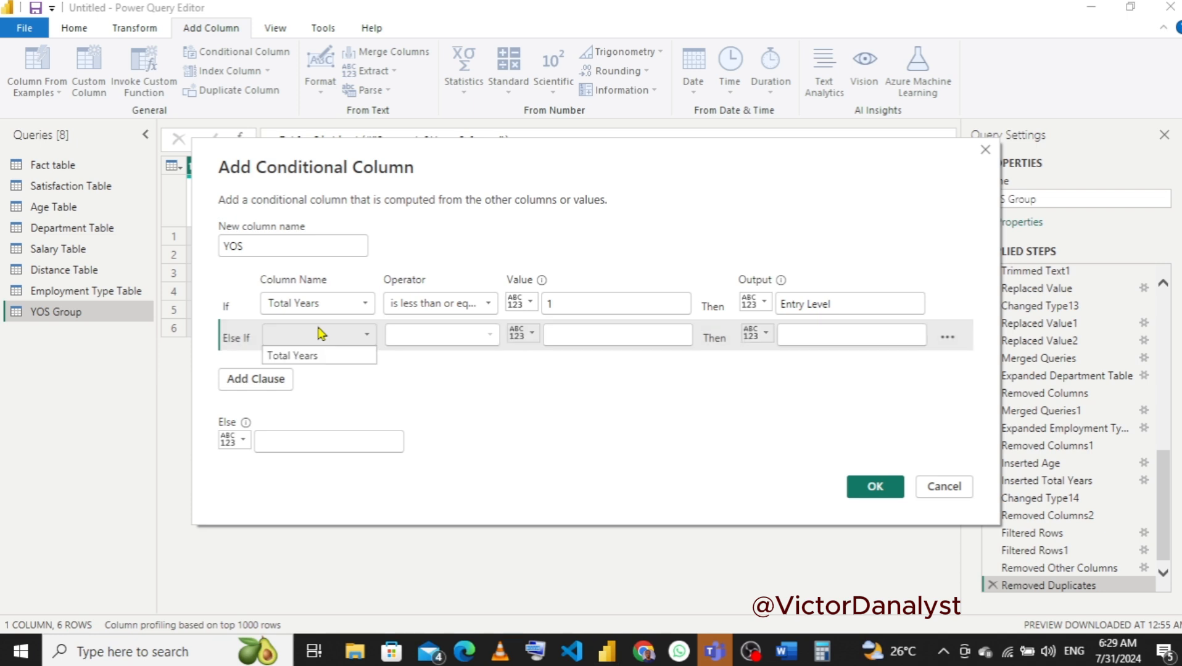
click(310, 355)
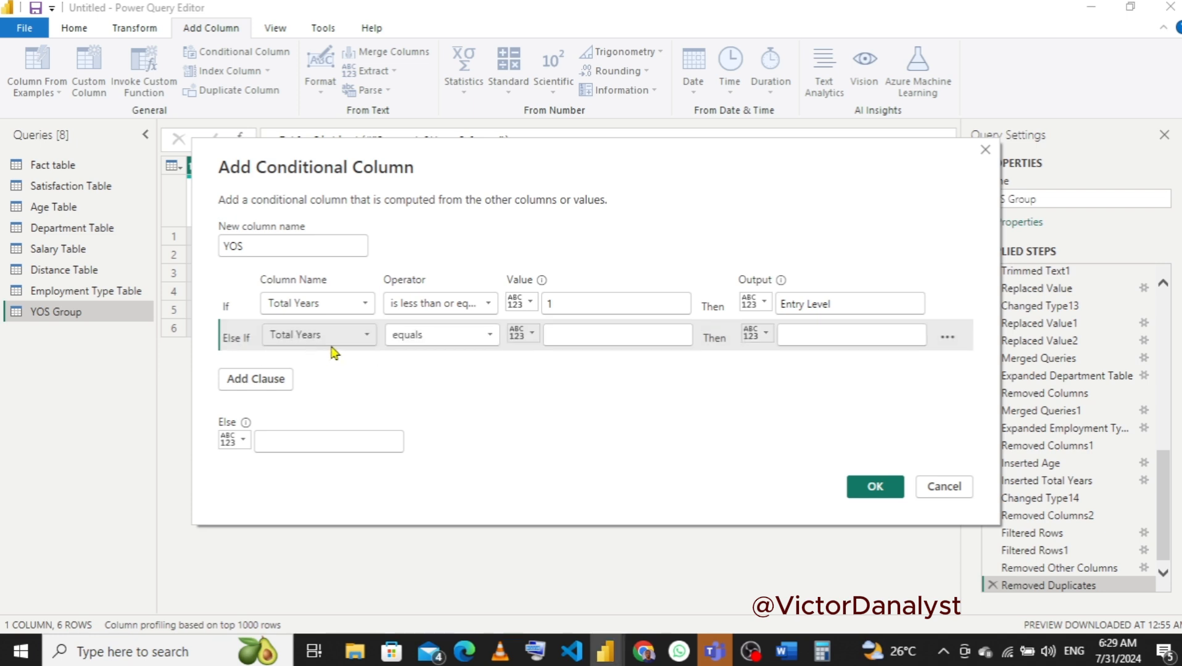
click(395, 340)
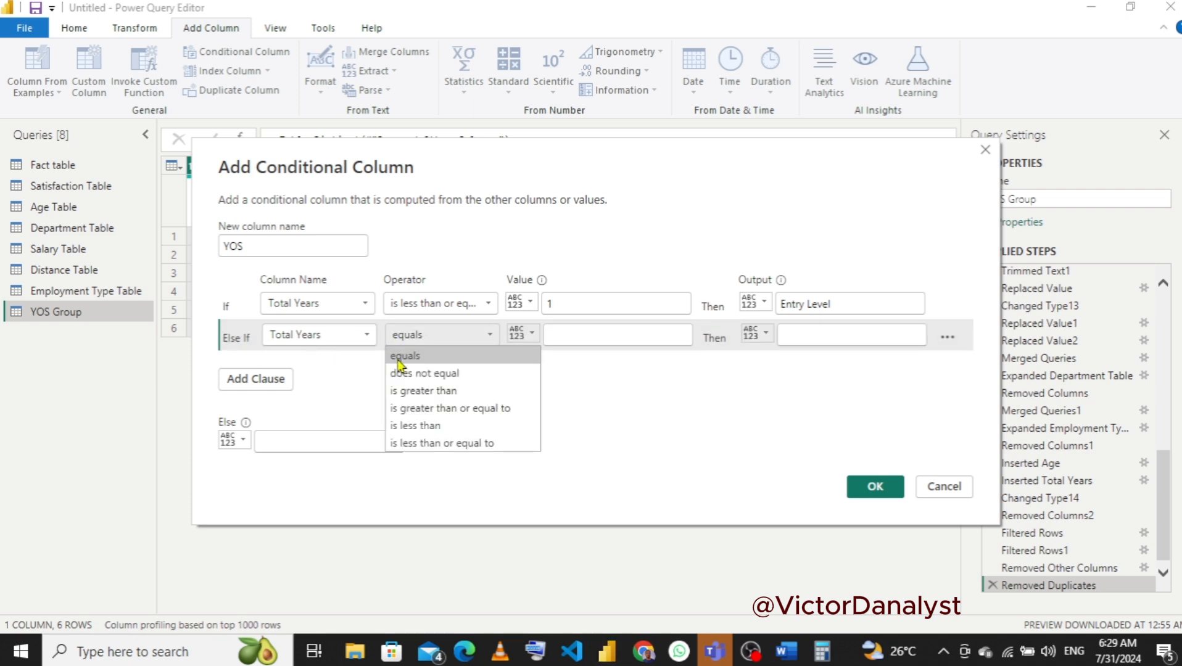
click(418, 444)
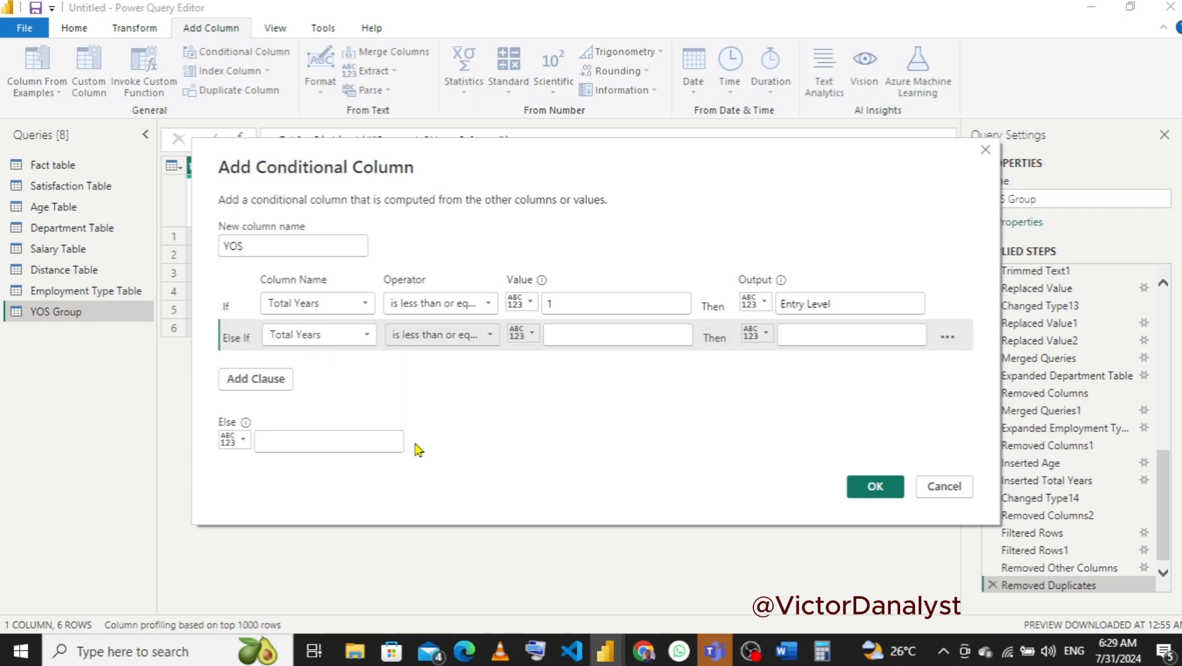
click(599, 326)
text(3)
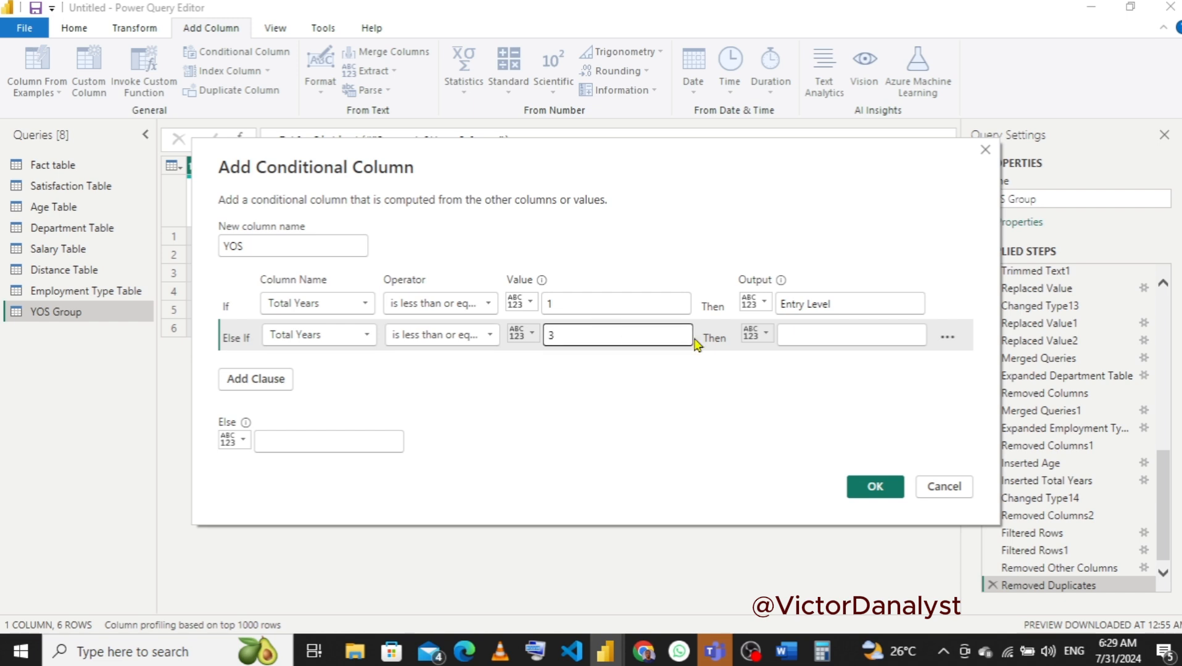
click(816, 337)
text(M)
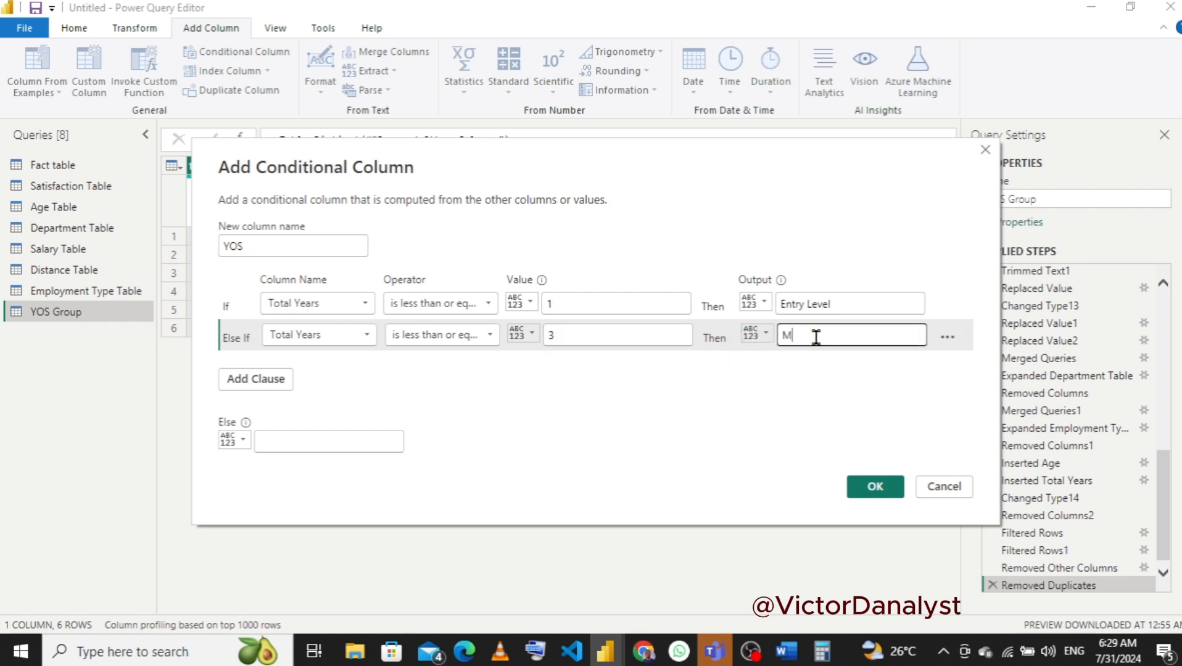
text(id Leve)
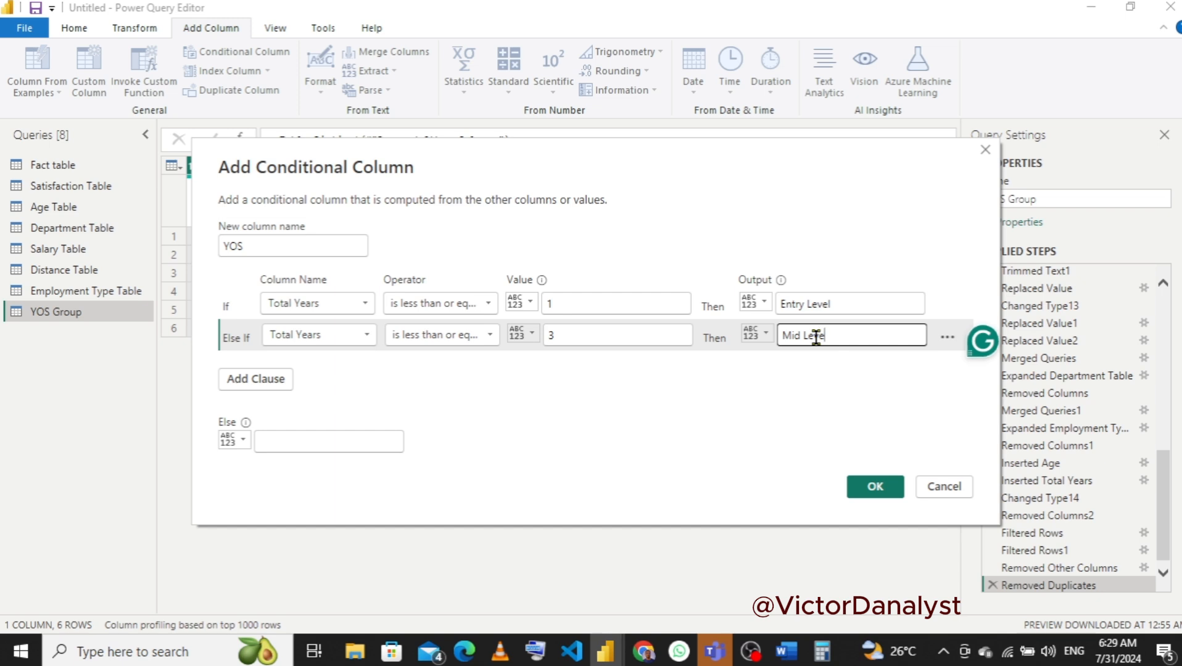
text(l)
- Try 2 as the first condition's Total Years limit, and restore it to 1
click(564, 300)
key(BackSpace)
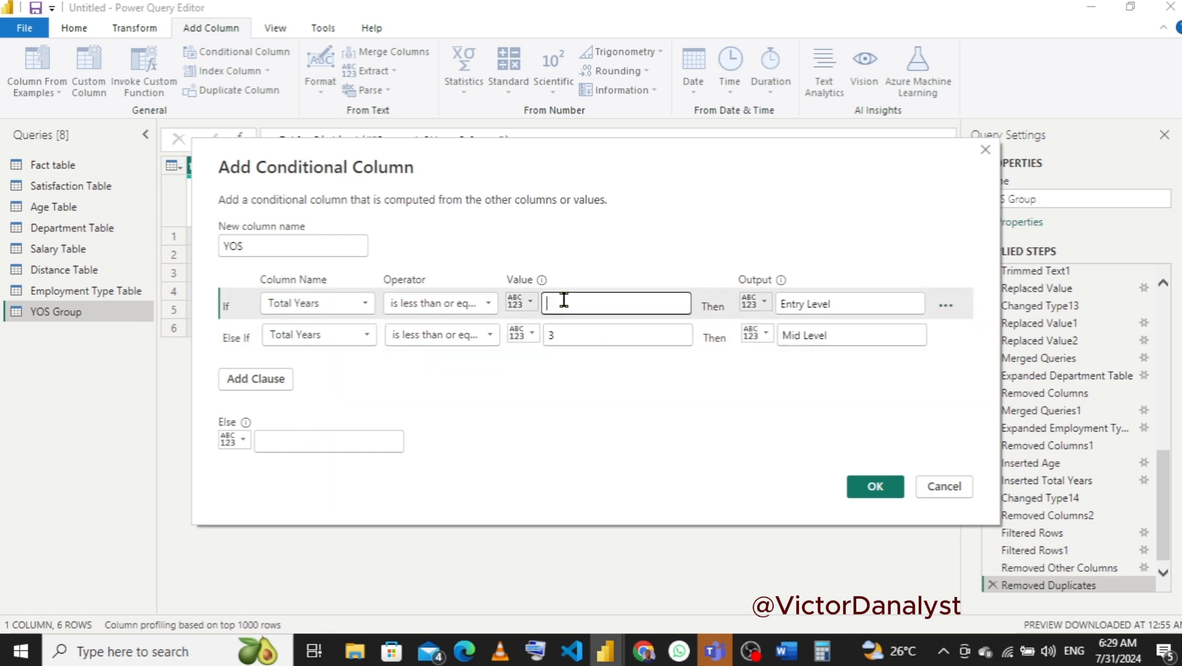
text(2)
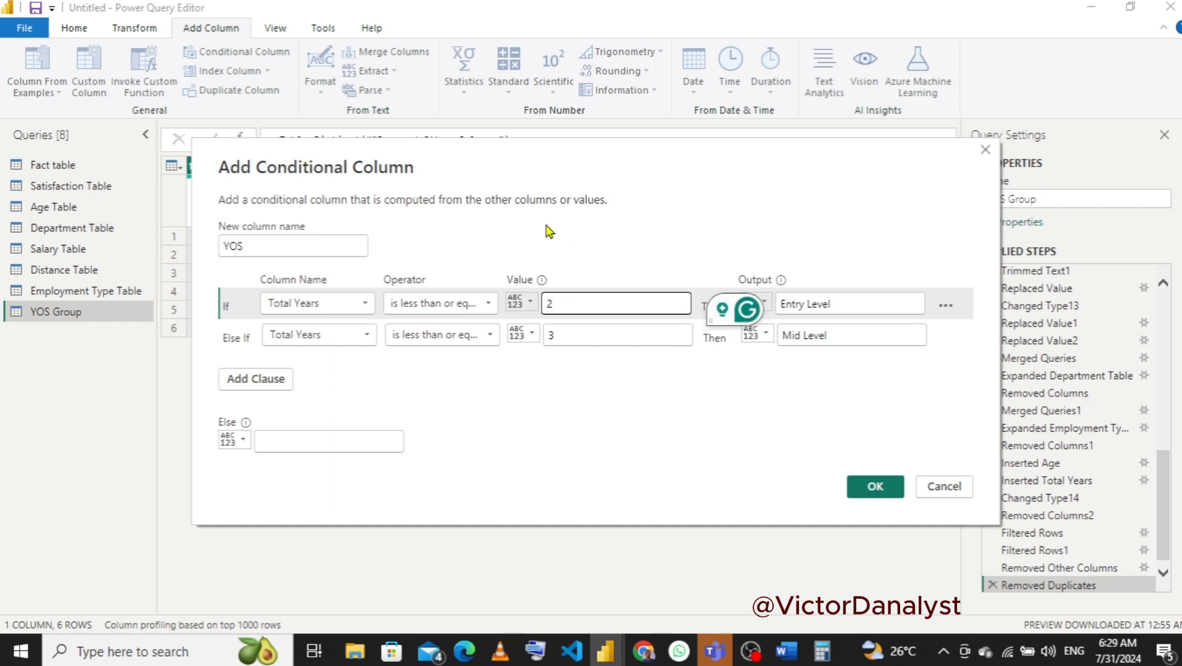
drag(526, 164, 728, 181)
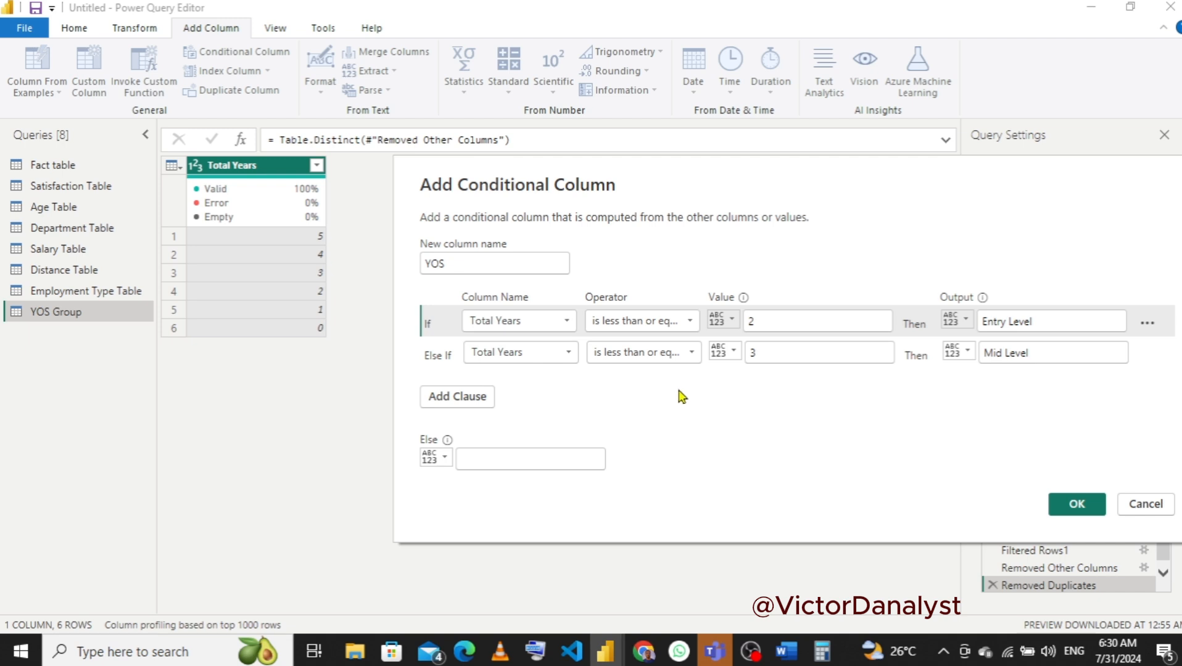
click(768, 319)
key(BackSpace)
text(1)
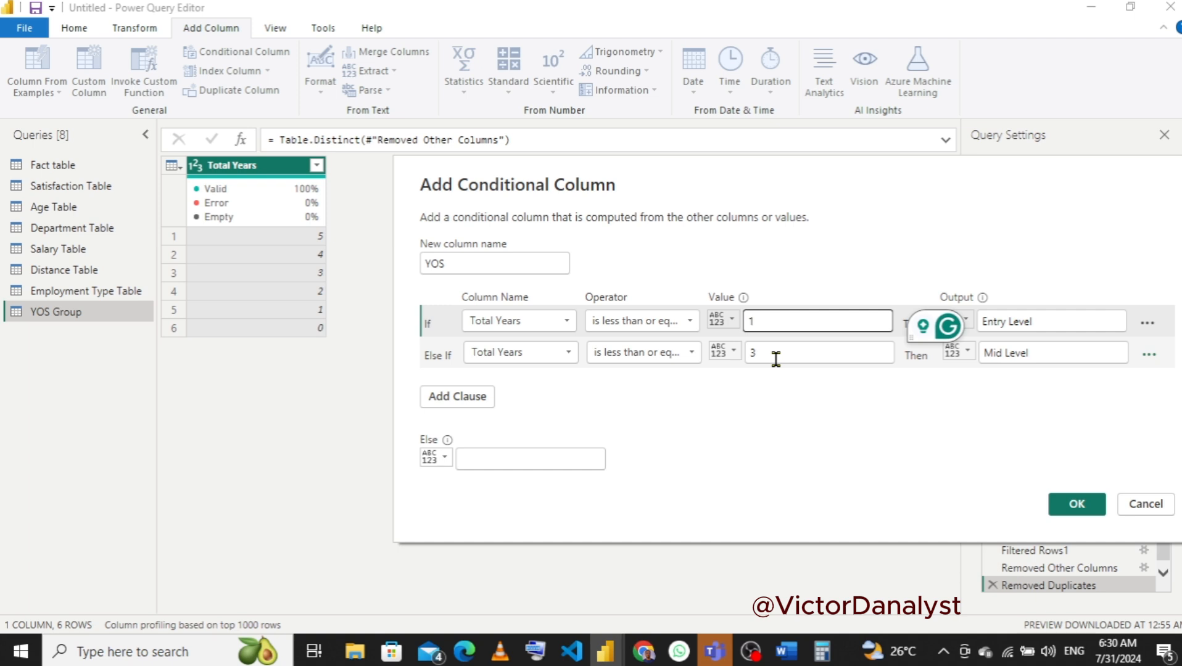
- Set the Else output of the conditional column to Old Worker
click(528, 453)
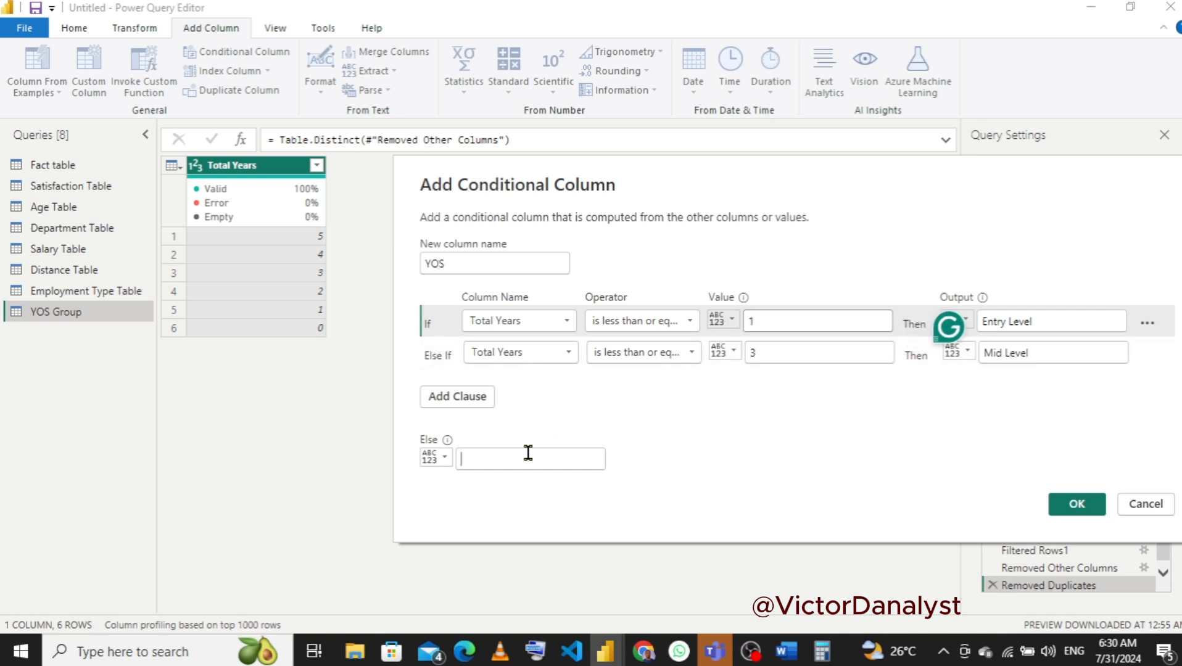
text(S)
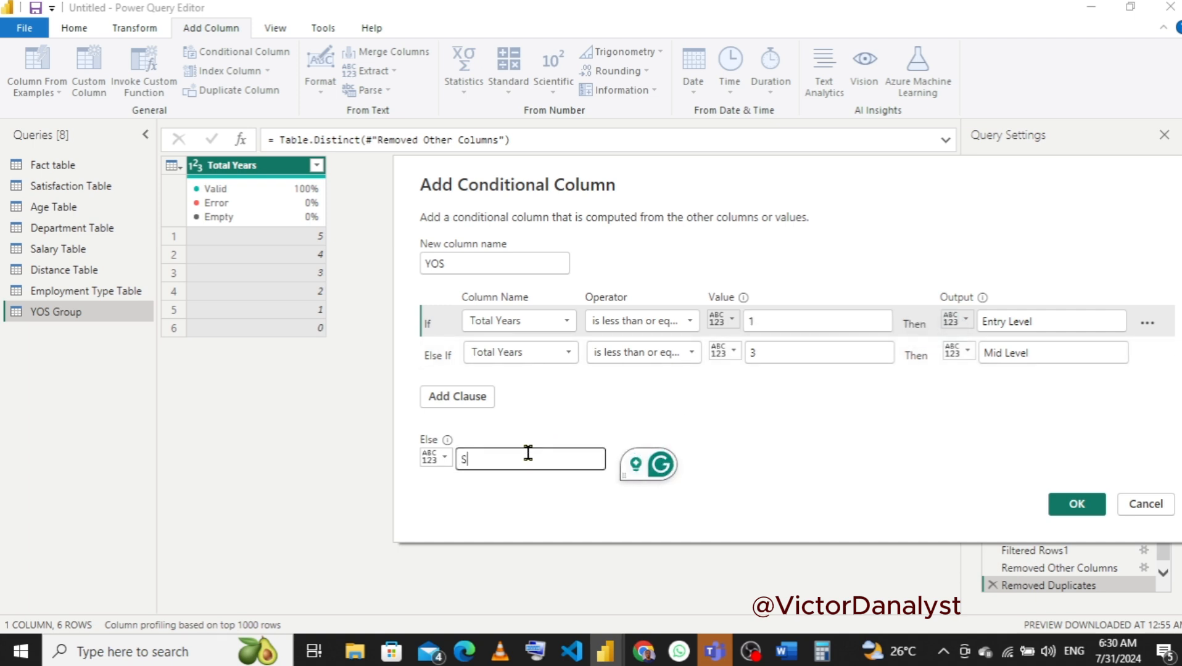
text(enior)
drag(514, 460, 451, 466)
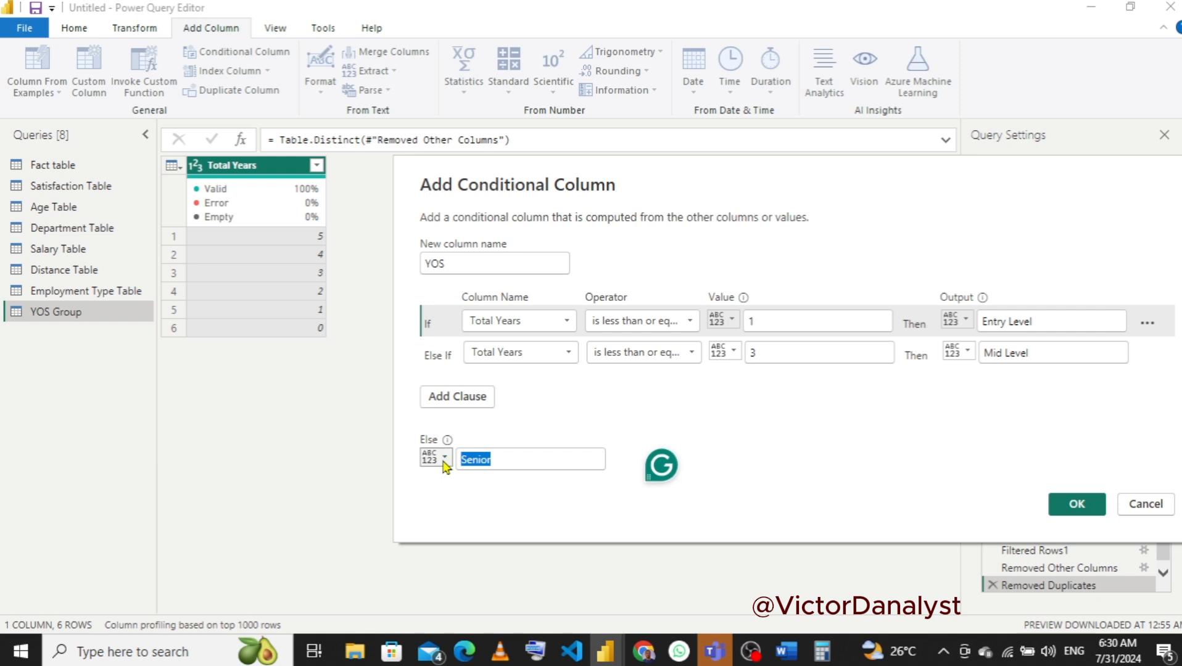
text(Old)
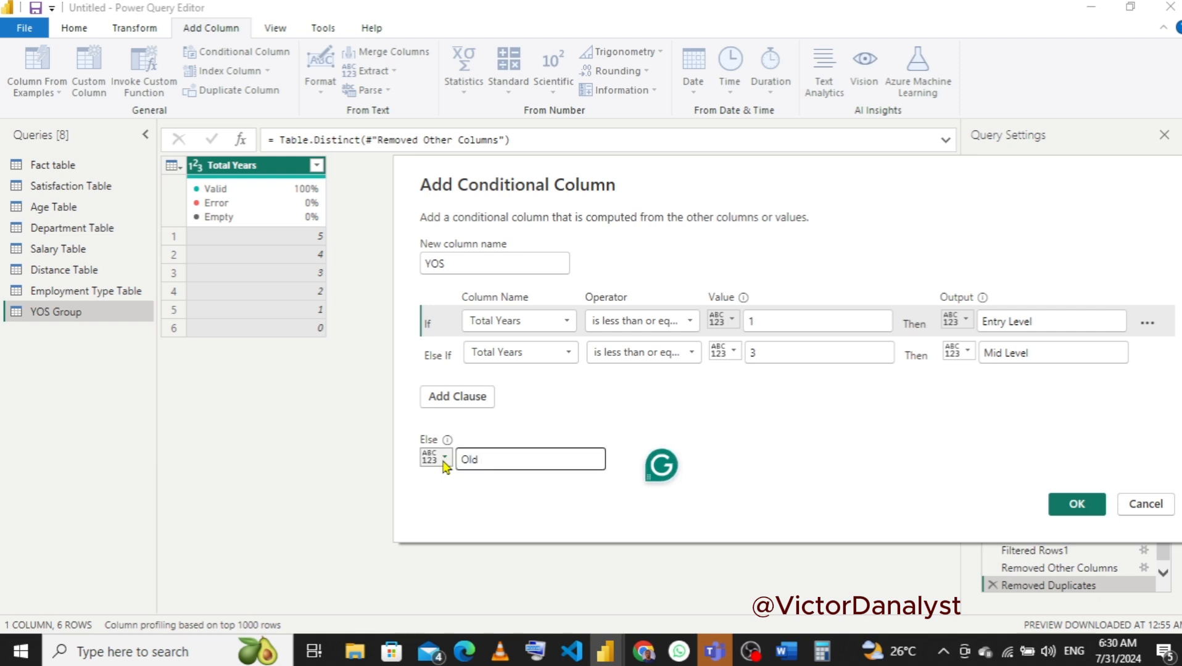
text( Worker)
- Change the two condition outputs to Entry Worker and Mid Worker, and create the YOS column
drag(1047, 320, 973, 329)
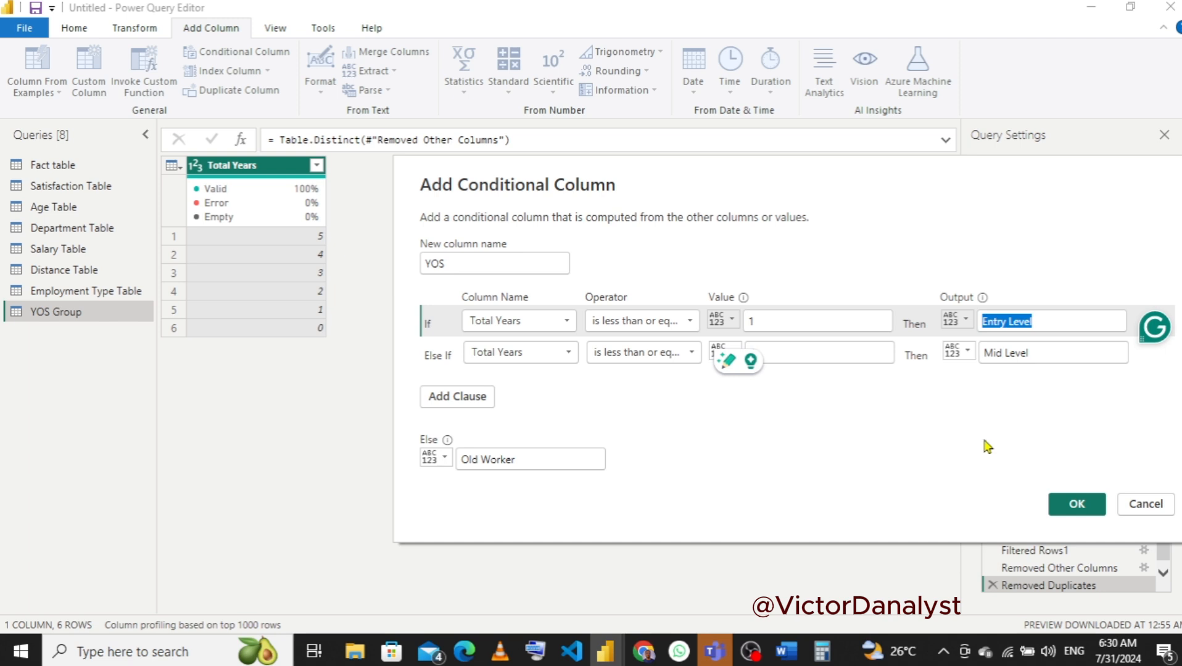
click(1057, 320)
drag(1058, 320, 1011, 321)
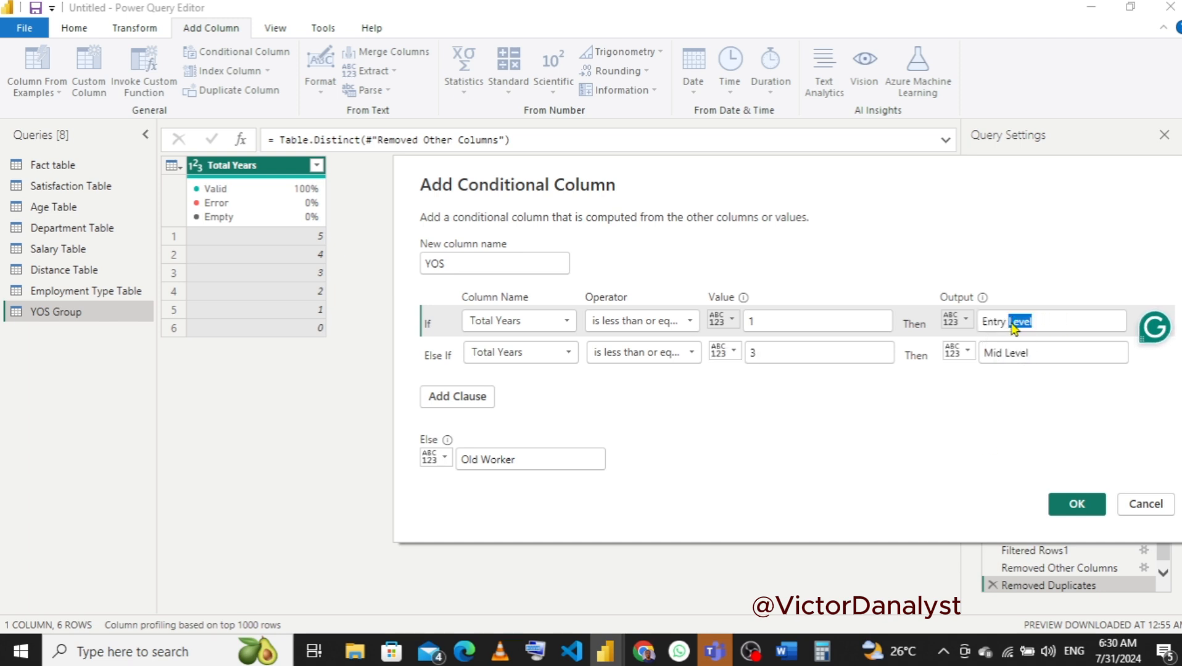
text(W)
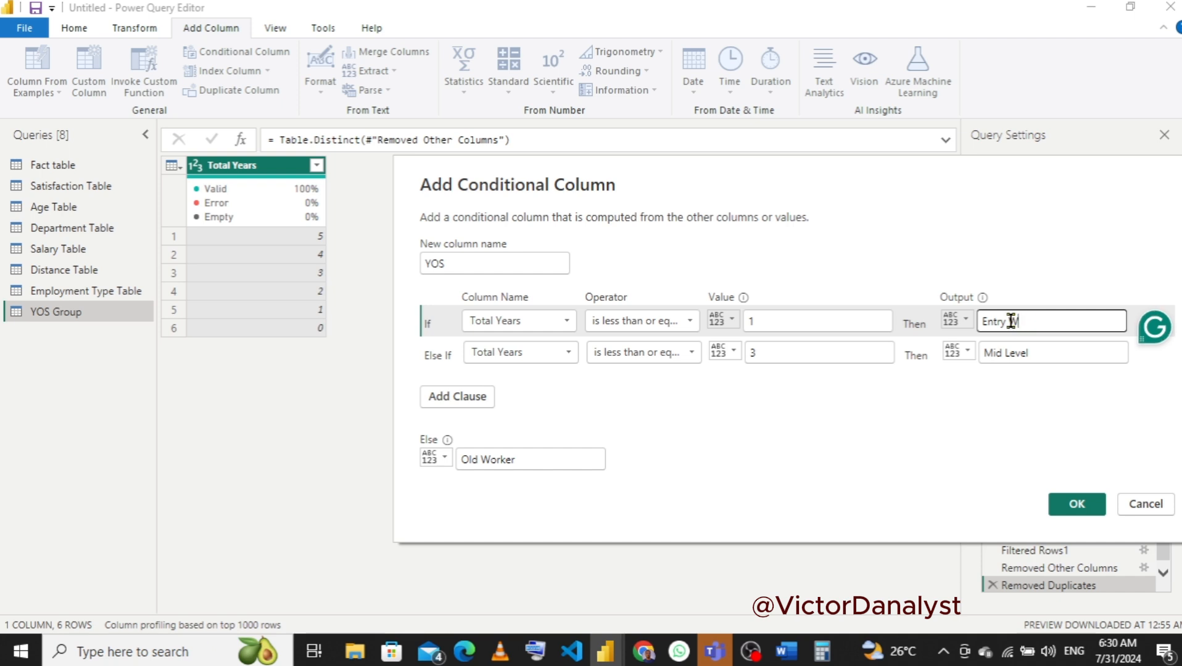
text(orker)
click(1062, 358)
drag(1030, 353, 1009, 353)
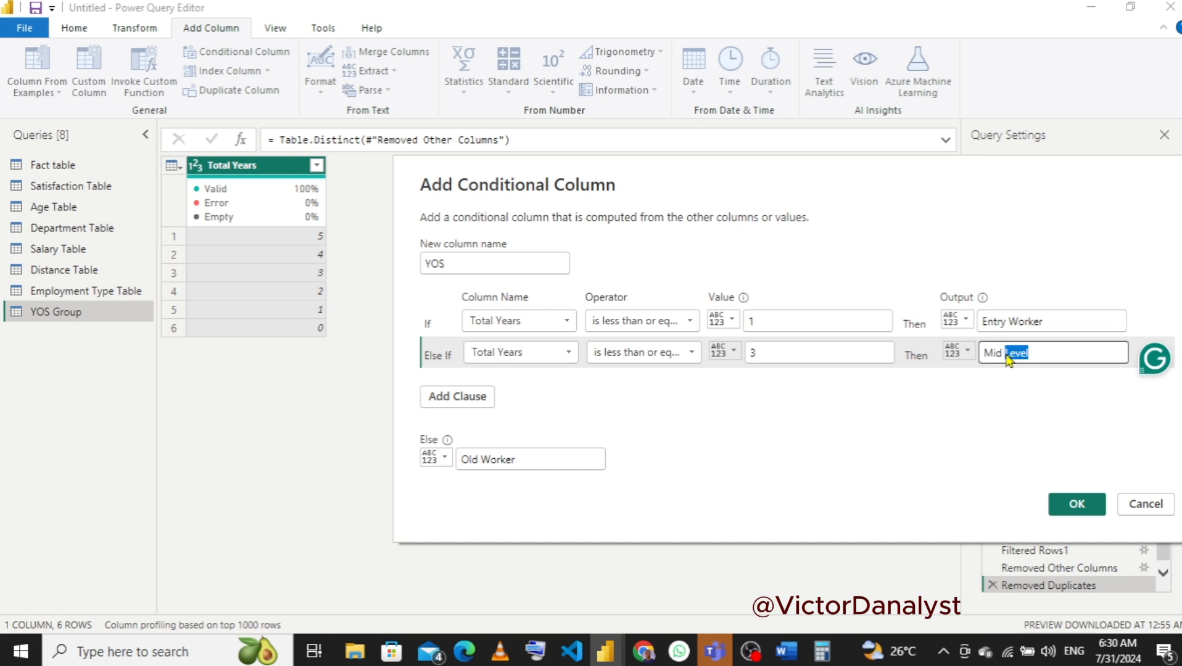
text(Worker)
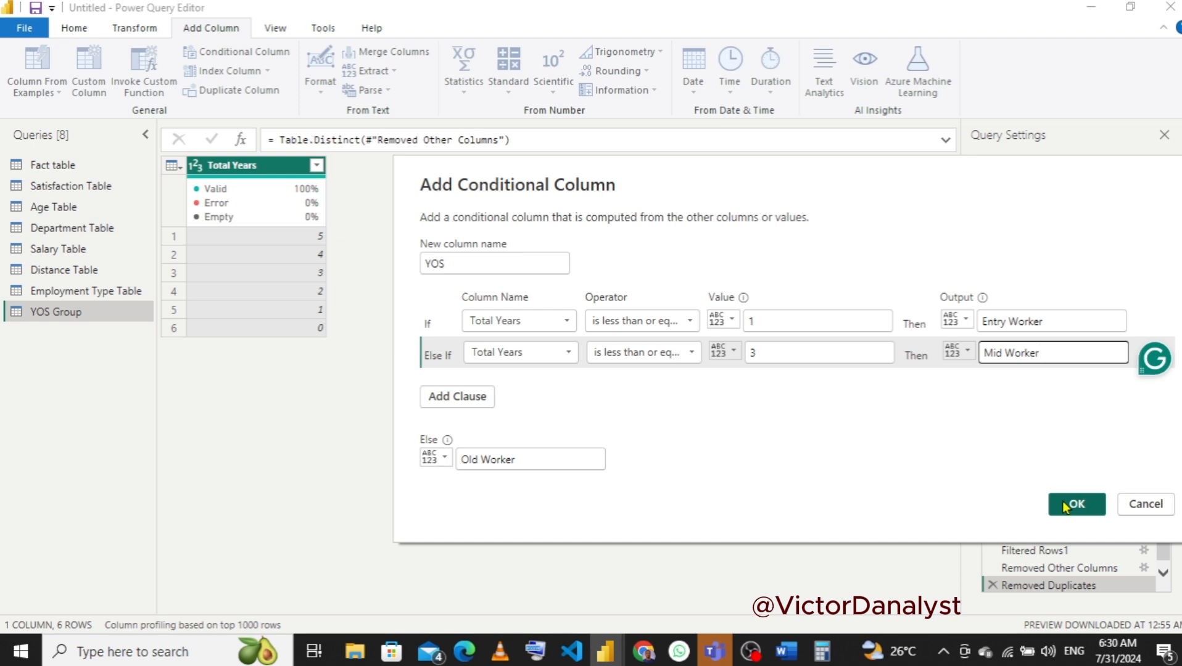
click(1062, 504)
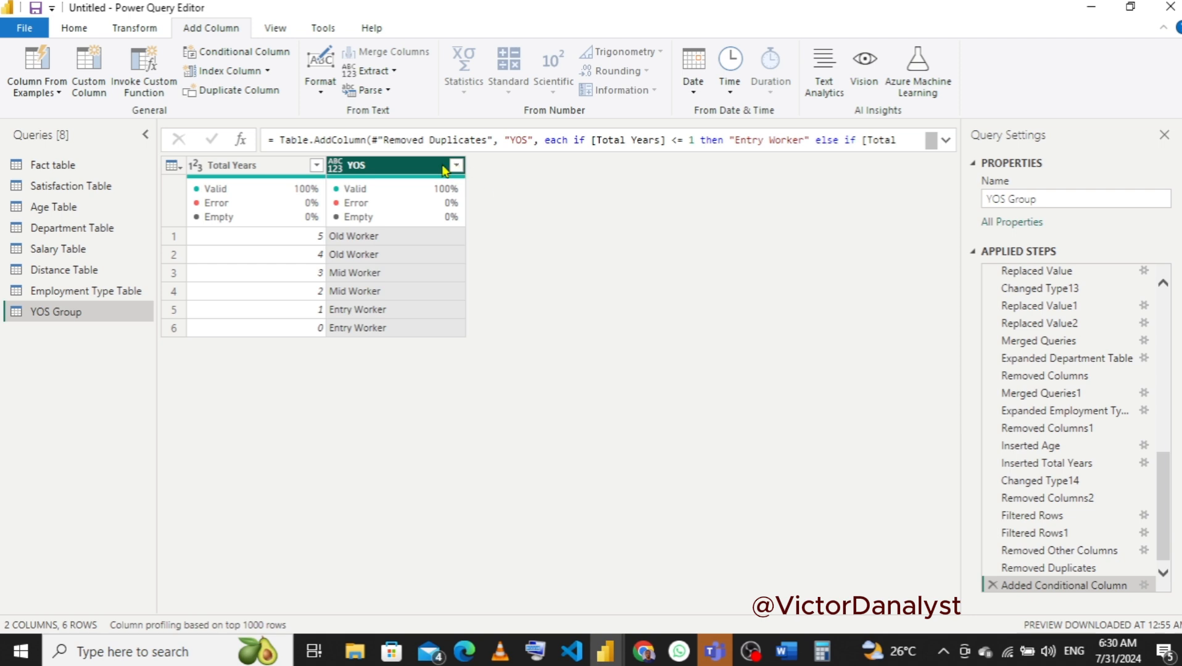
- Set the YOS column's data type to Text, and close the query editor with the changes applied
click(336, 165)
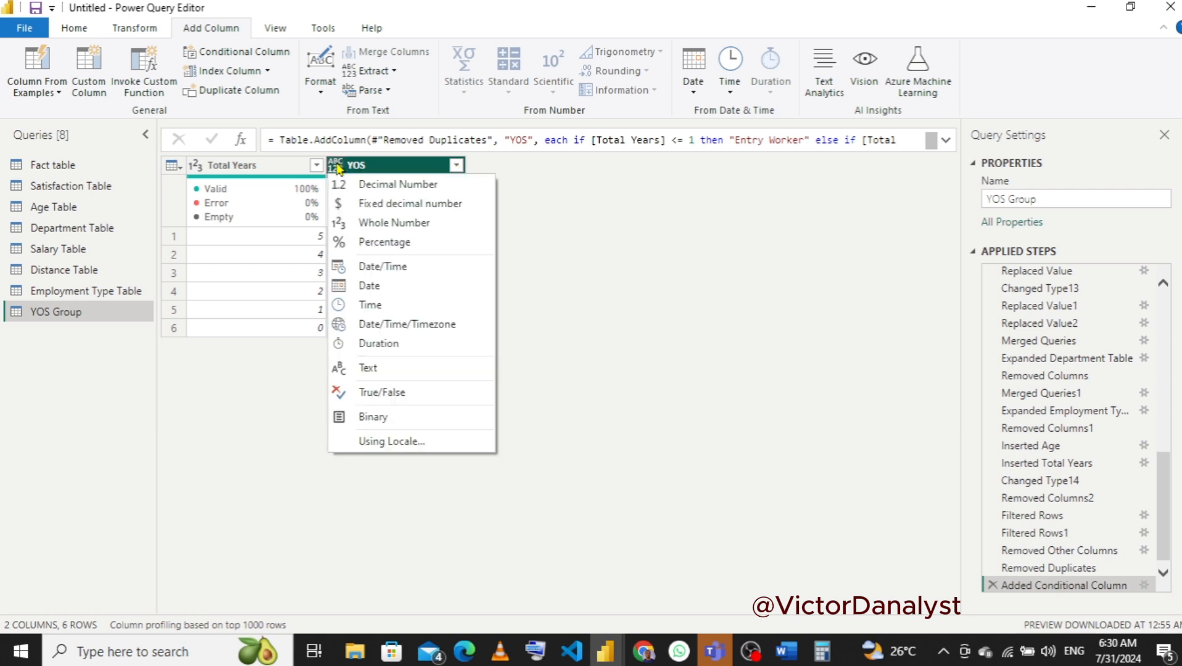
click(368, 368)
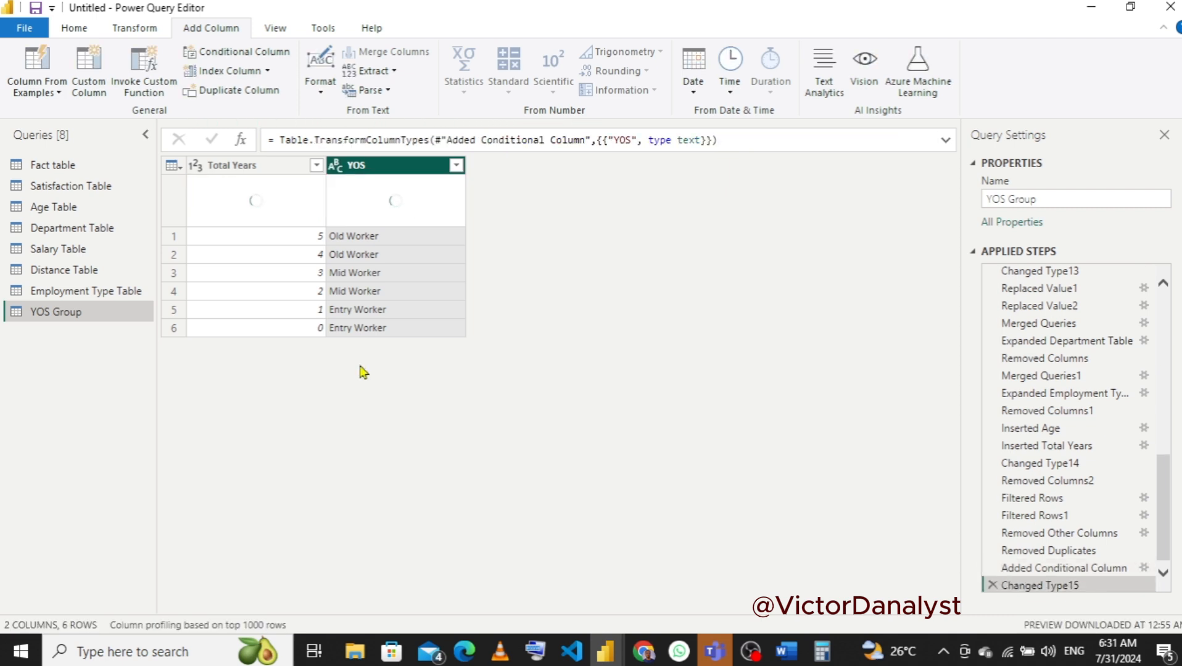
click(71, 29)
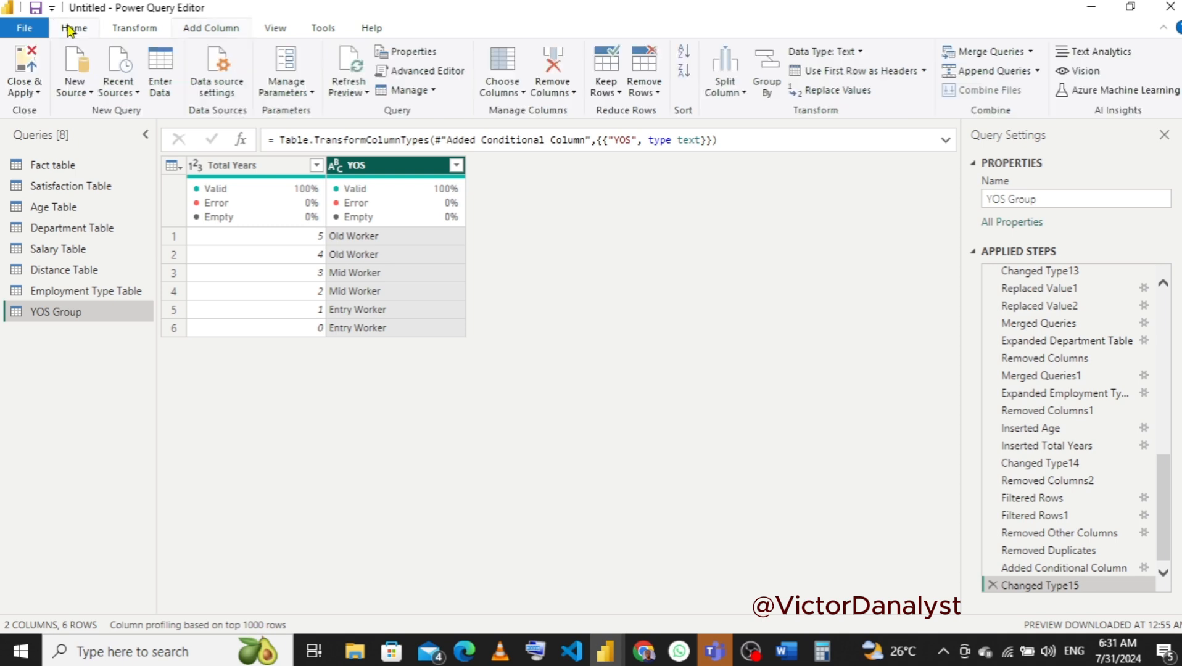
click(36, 95)
click(49, 112)
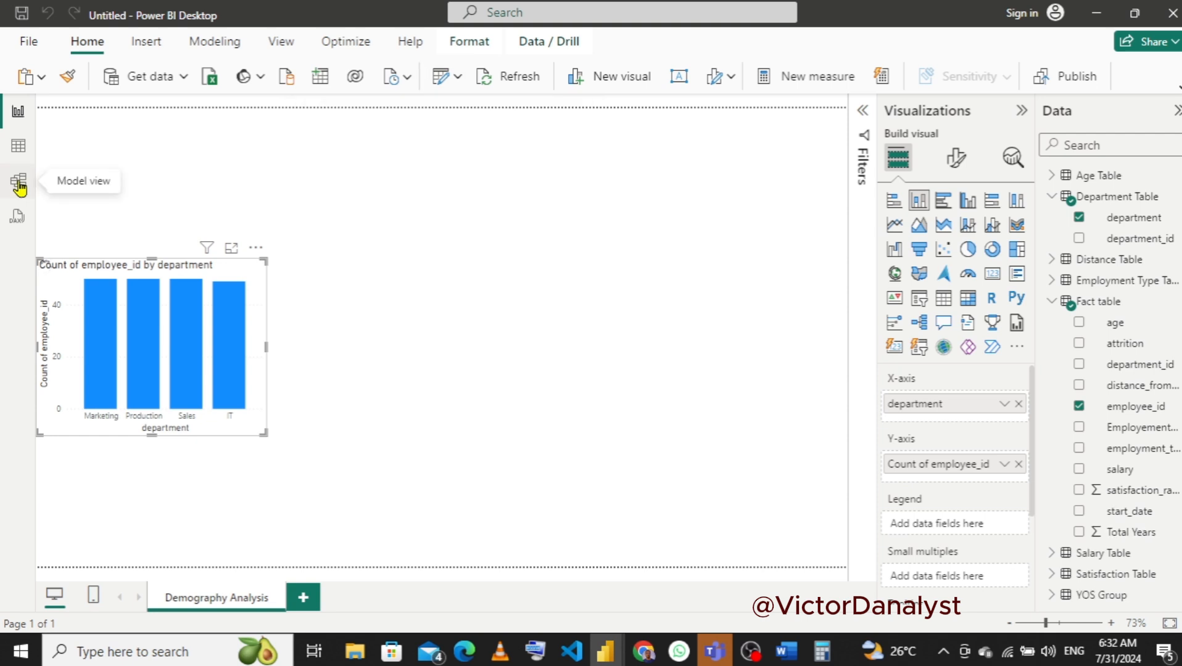
- In the model, relate YOS Group to the Fact table on Total Years, and enlarge the Salary Table and Age Table cards to show their group fields
click(19, 187)
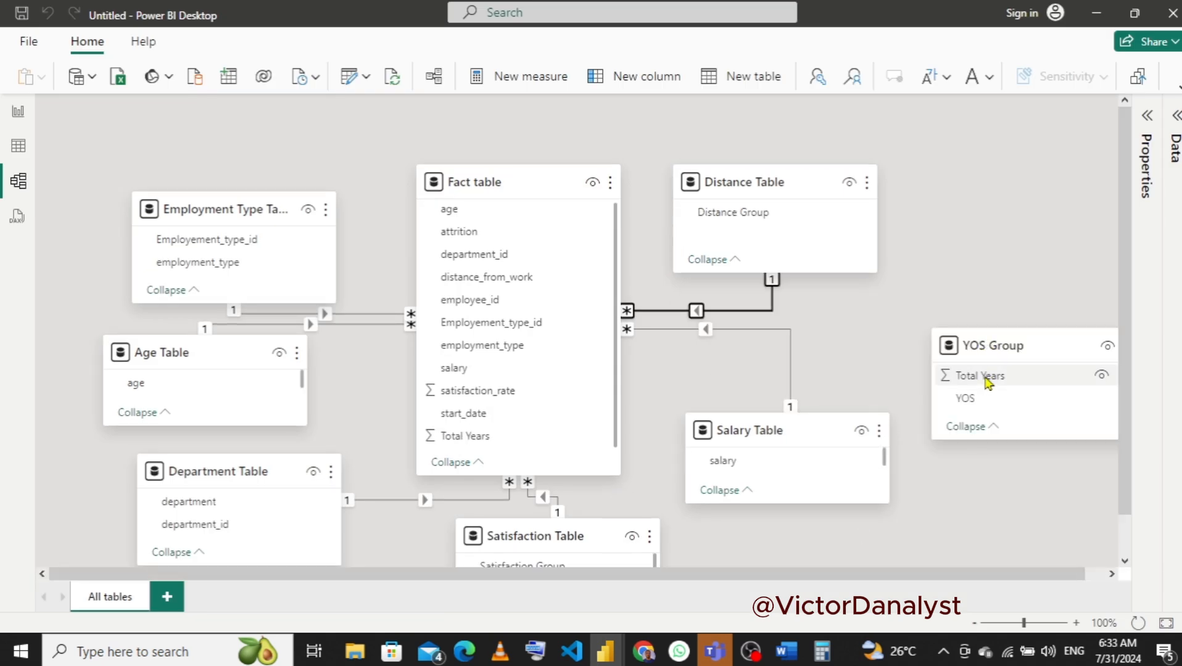
drag(986, 379, 470, 442)
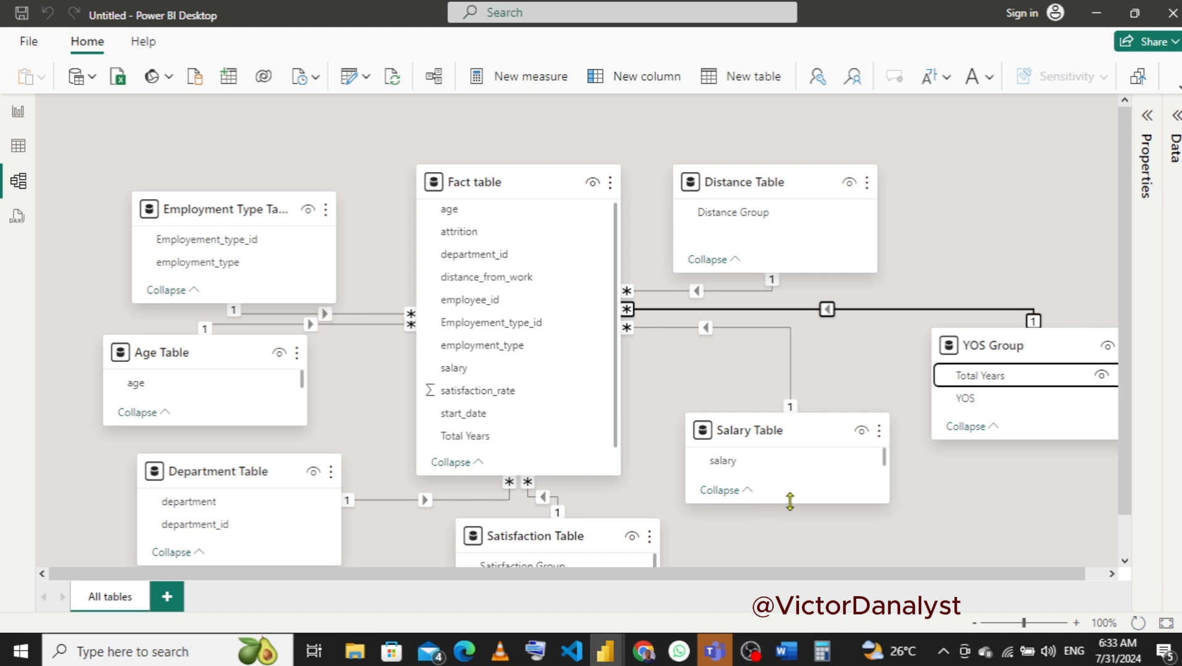
mouse_move(789, 518)
mouse_down()
mouse_move(798, 610)
mouse_move(796, 533)
mouse_up()
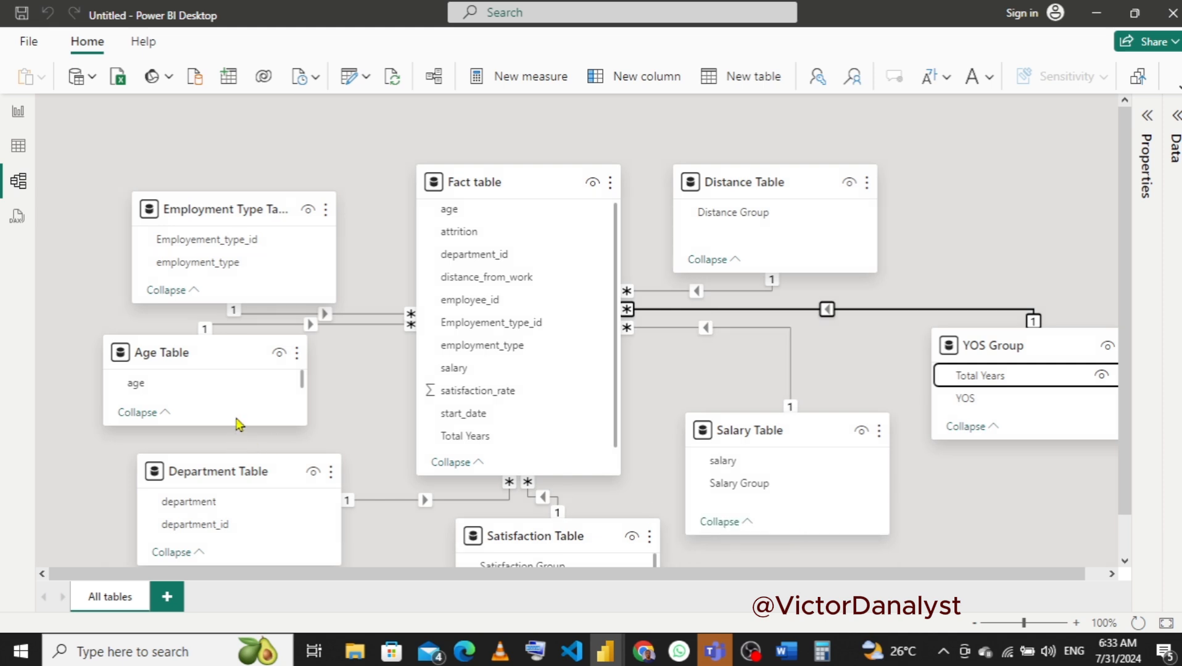
drag(236, 426, 235, 450)
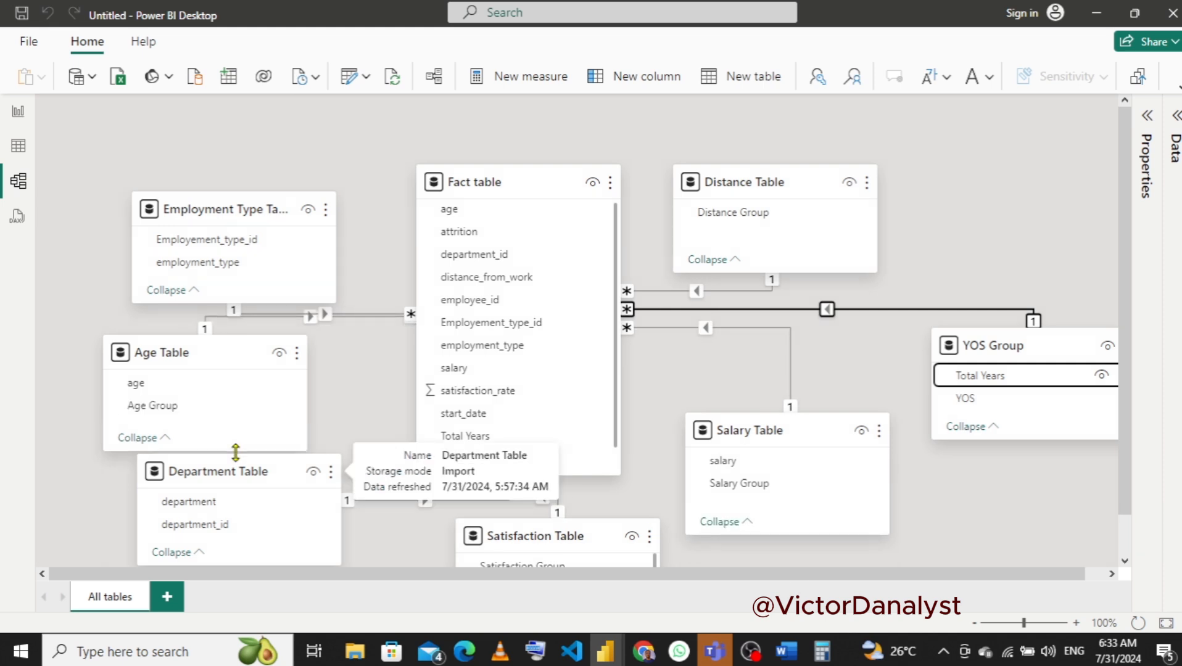
- Return to the report and remove the employee_id count from the department chart's Y-axis
click(18, 123)
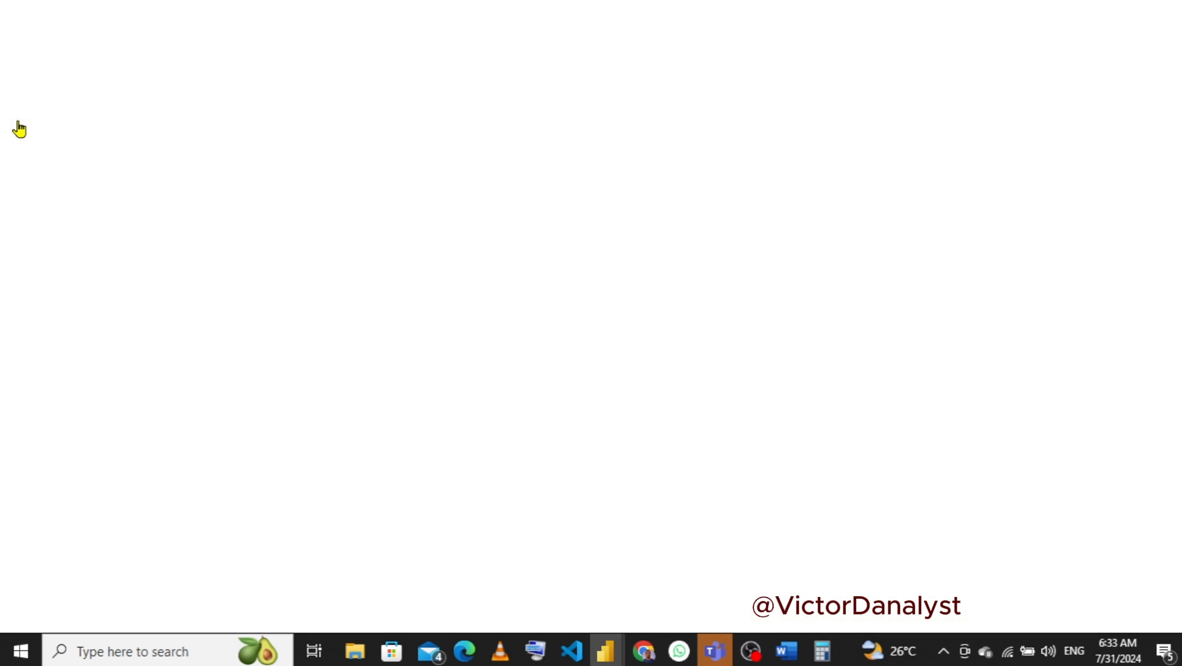
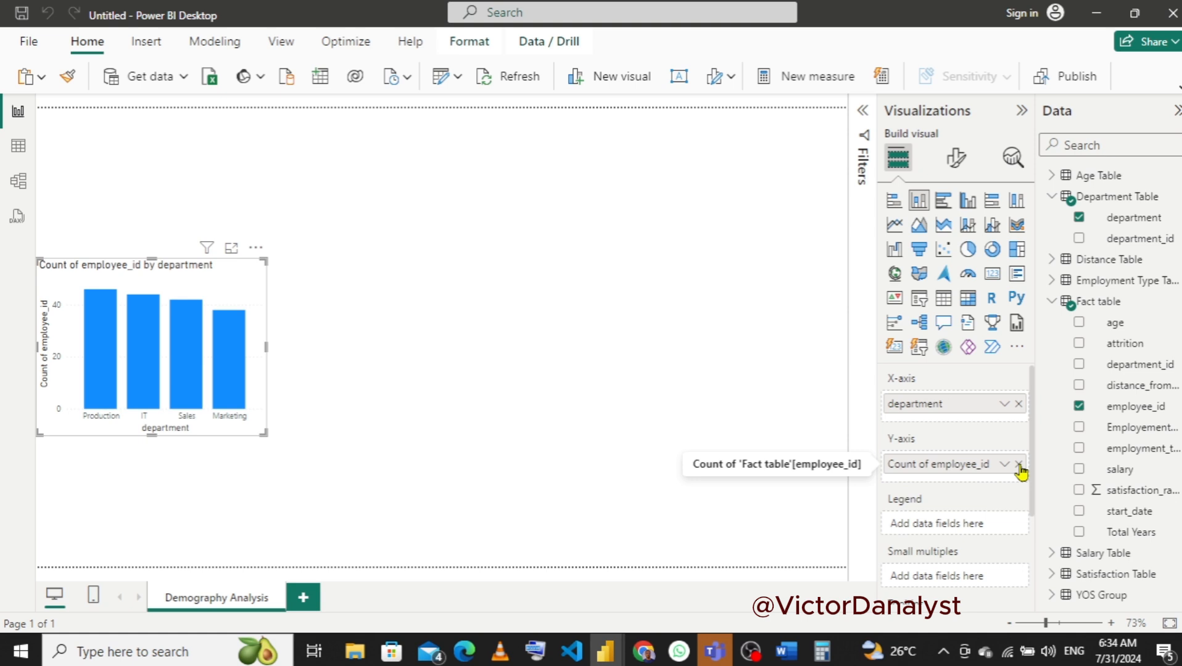
click(1018, 465)
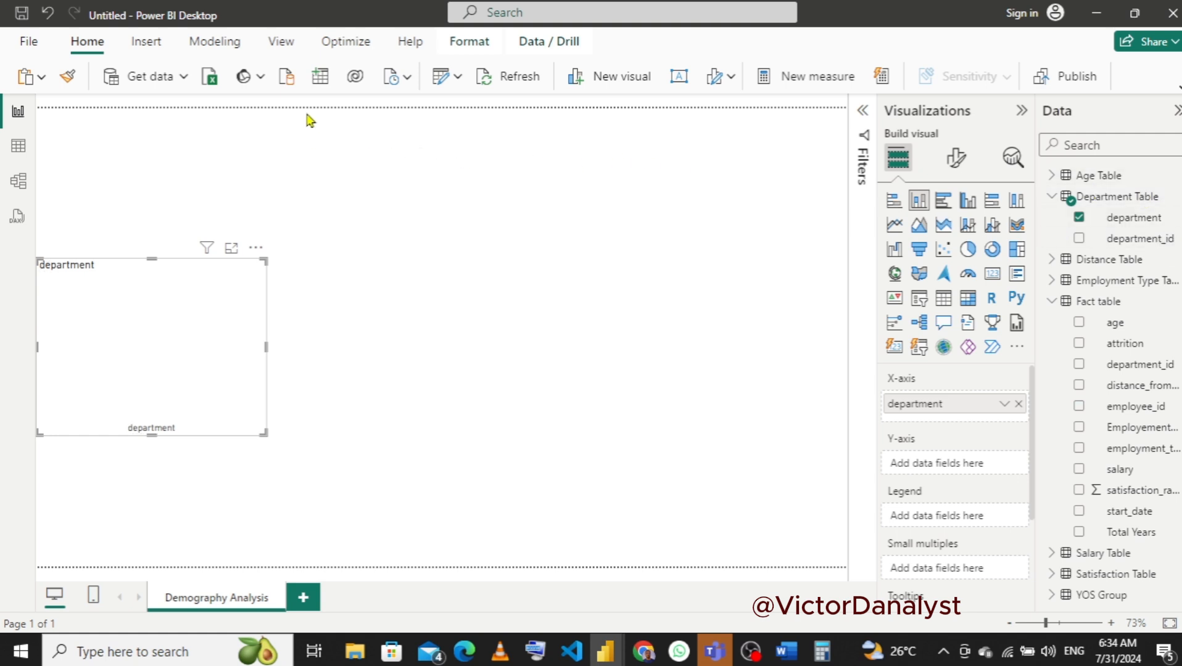
- Create a blank manually entered table named Measures and load it into the model
click(320, 76)
click(322, 78)
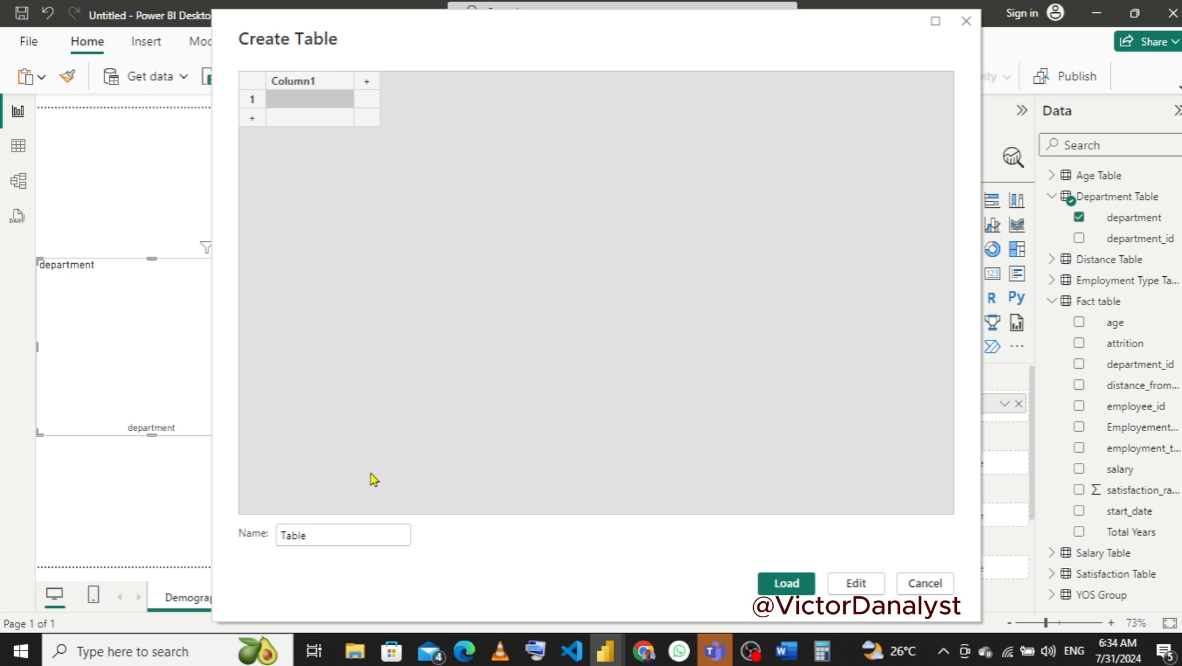
drag(330, 535, 256, 536)
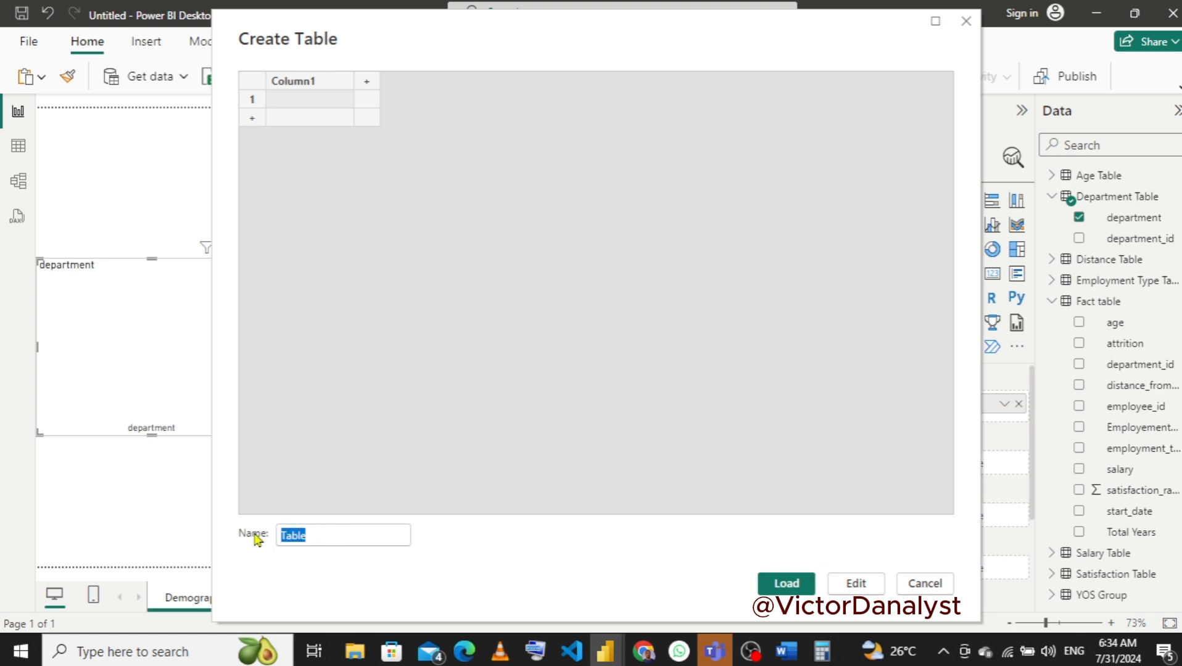
text(Measures)
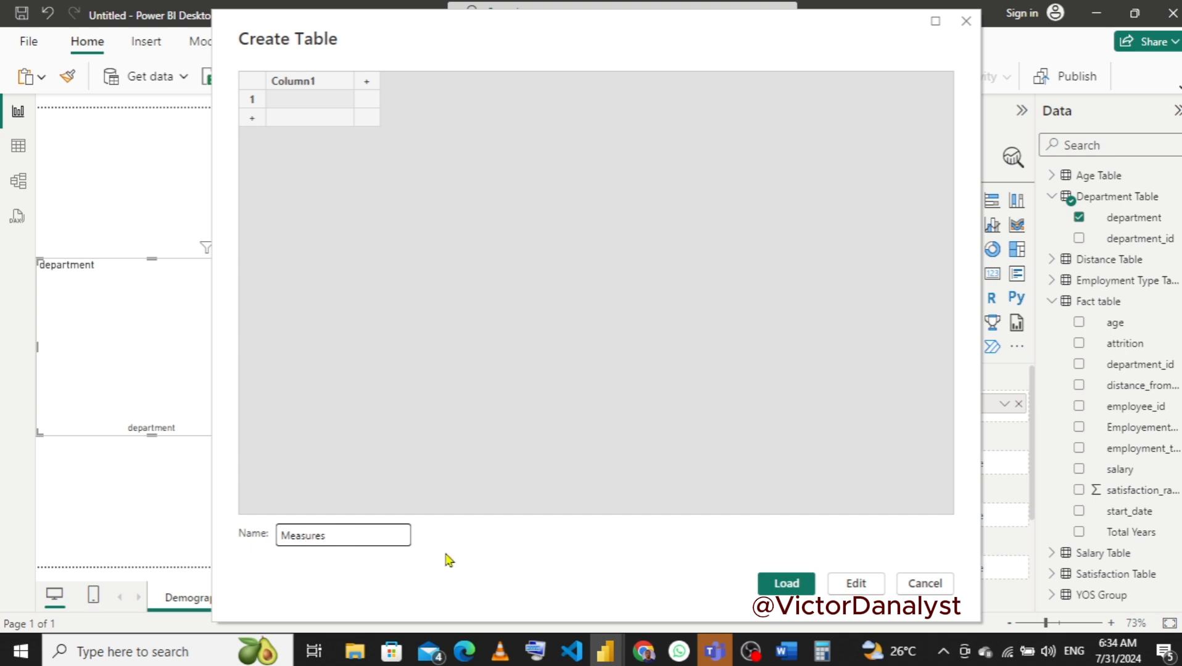
click(782, 587)
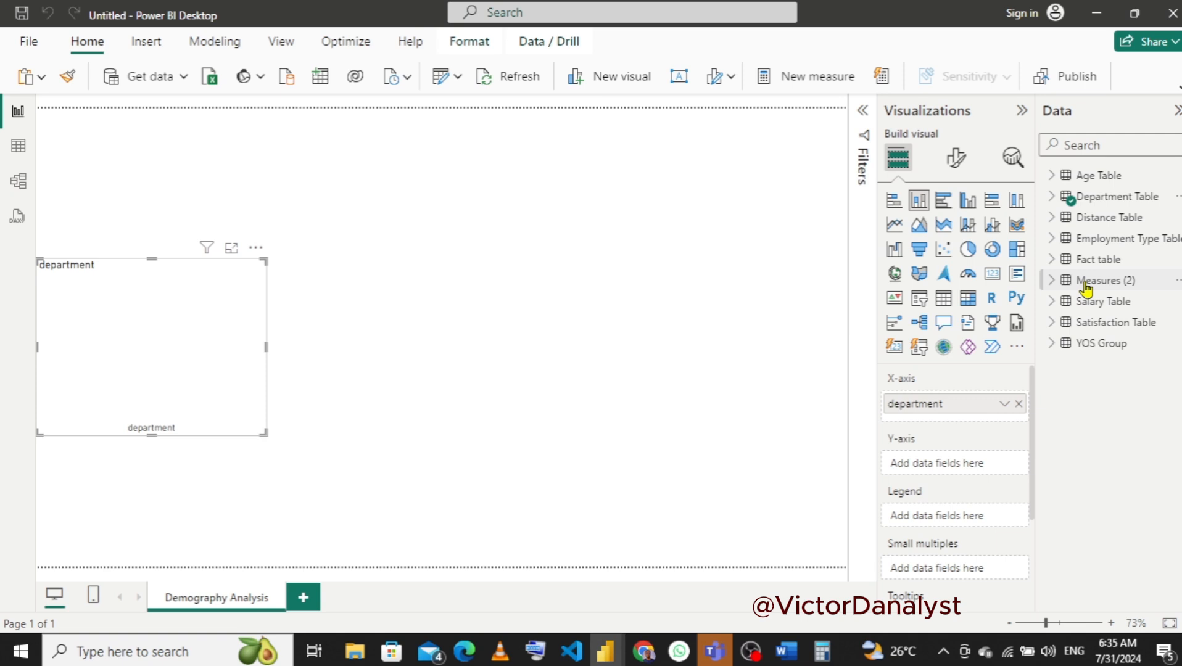
- Add a new measure to the Measures table and name it Total employee
right_click(1085, 287)
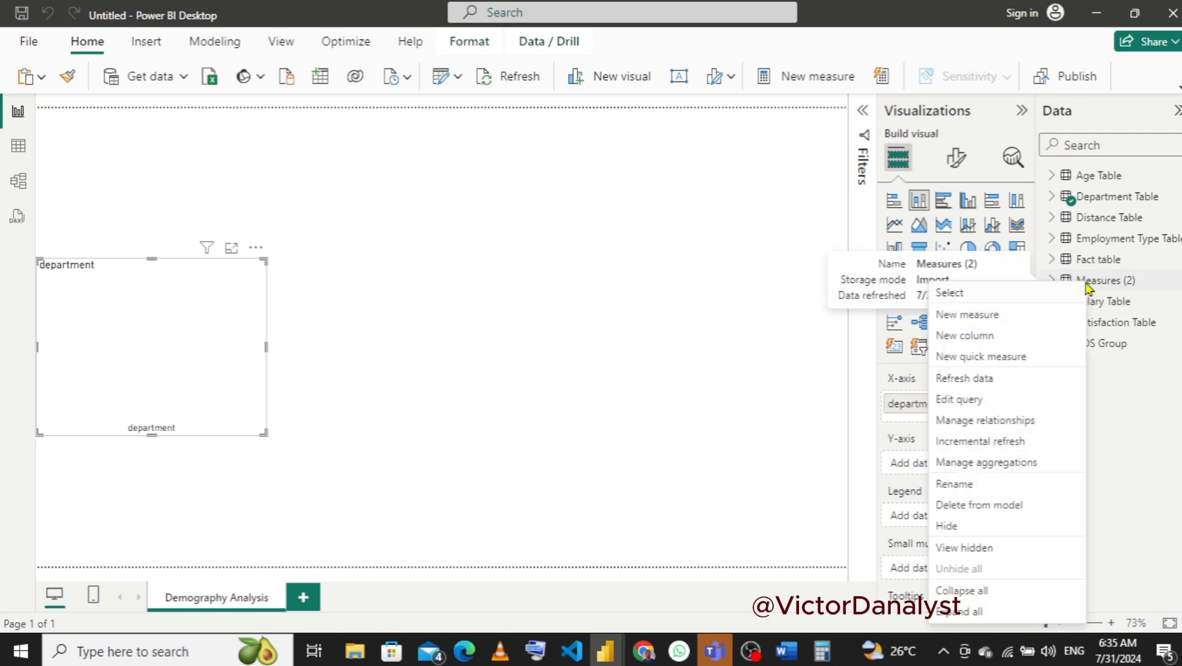
click(985, 321)
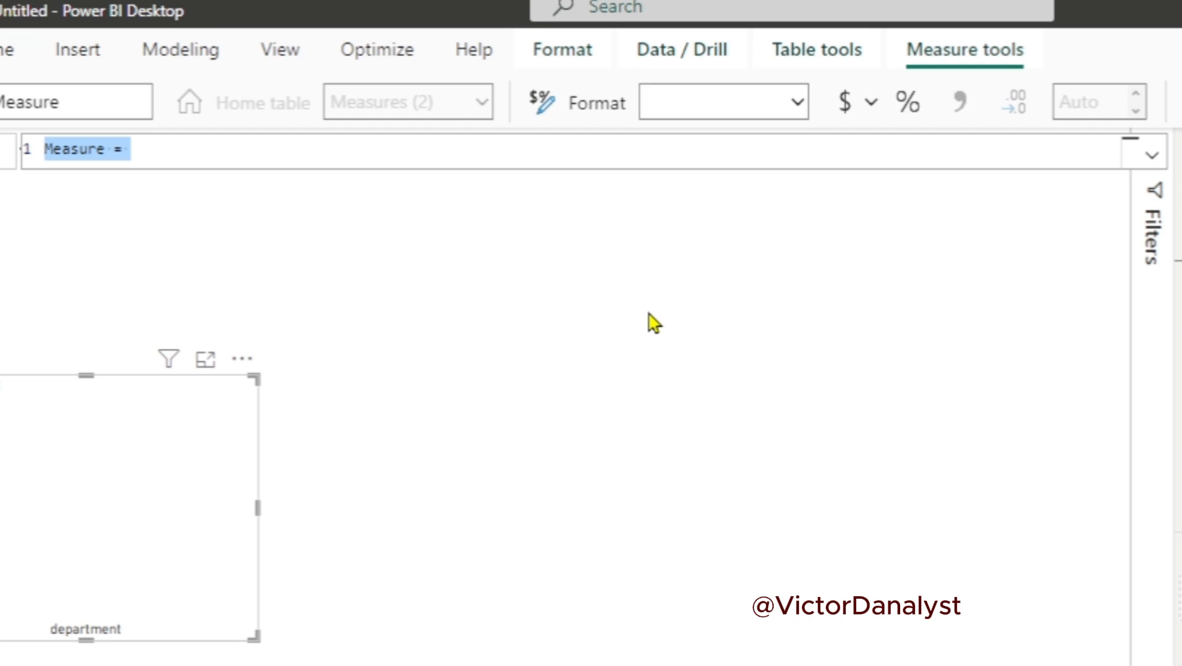
text(T)
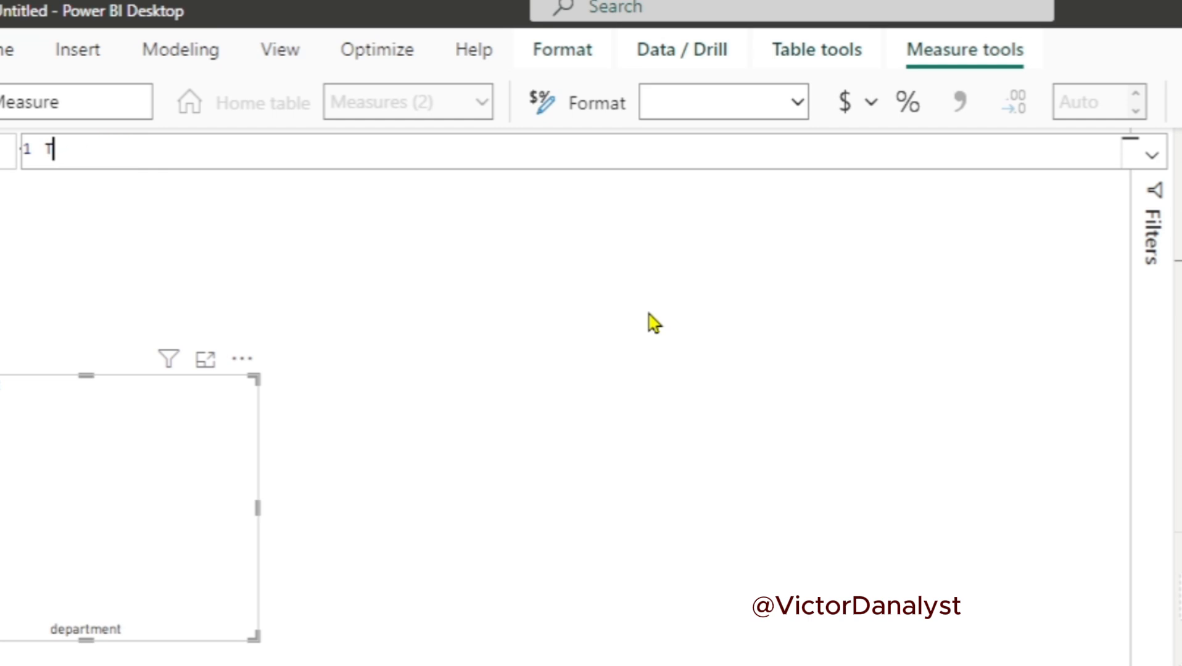
text(otal employee = )
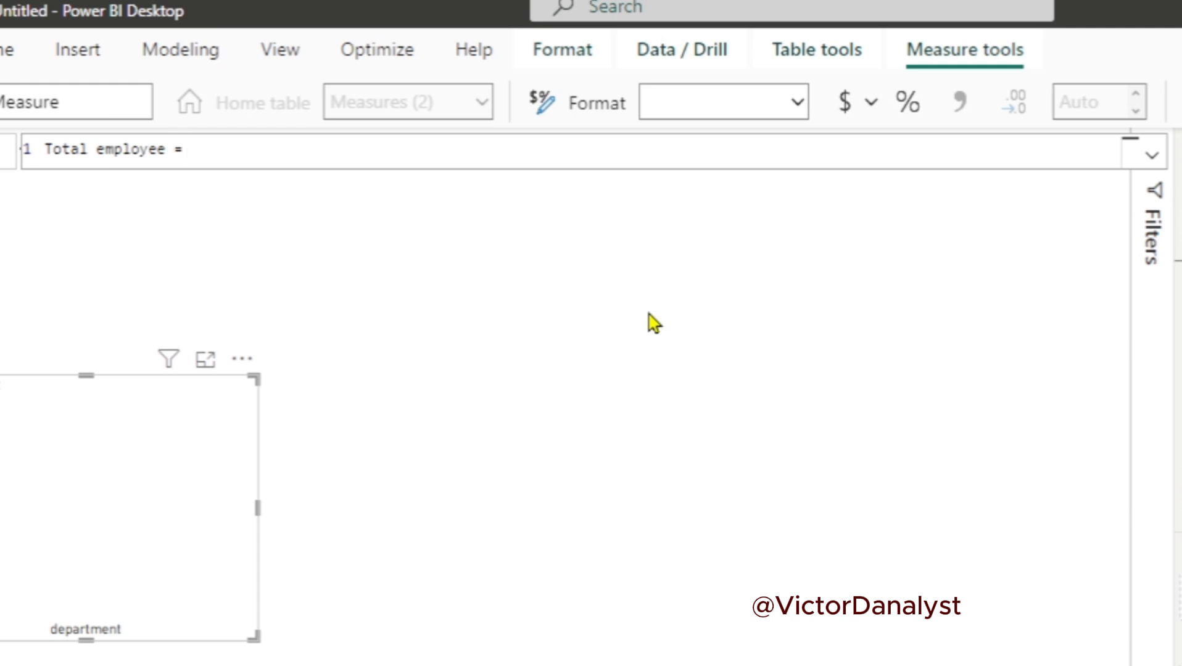
- Define Total employee as COUNT('Fact table'[Employement_type_id]) and commit the formula
text(count)
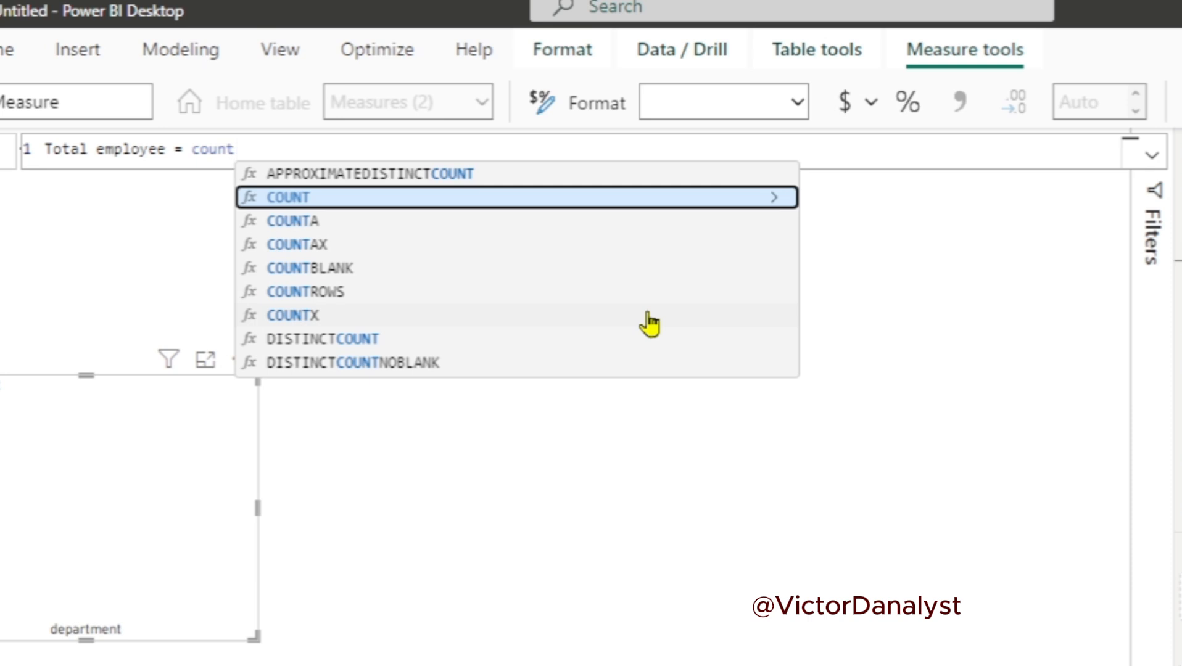
key(Tab)
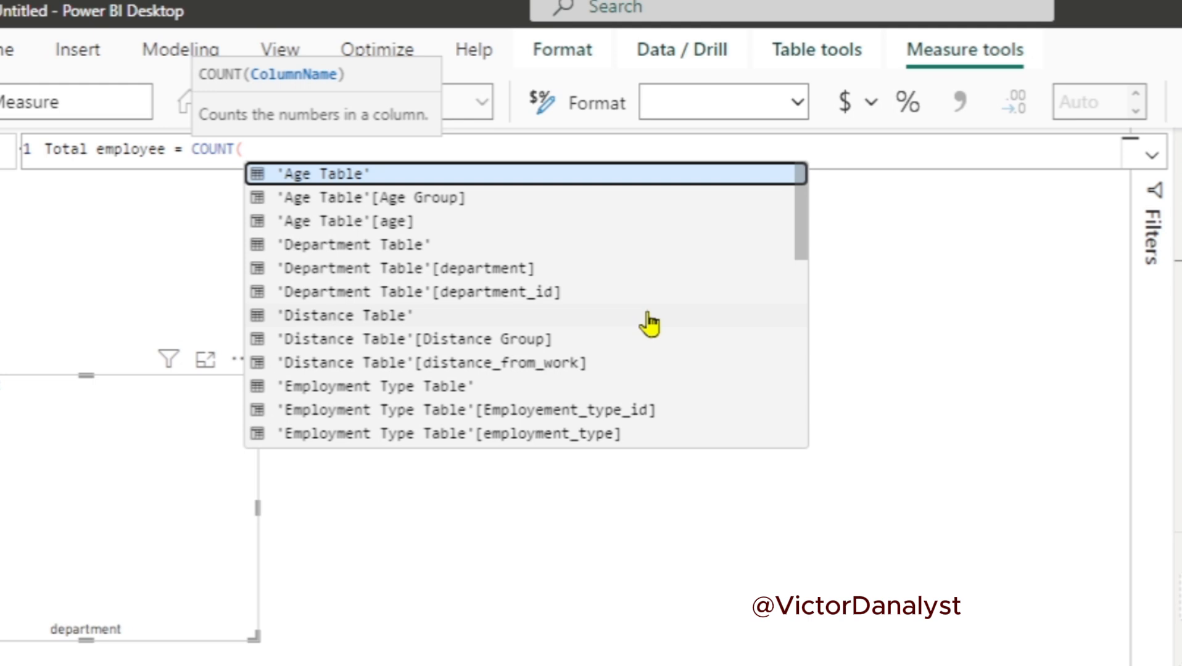
key(Down)
key(Down)
key(Down)
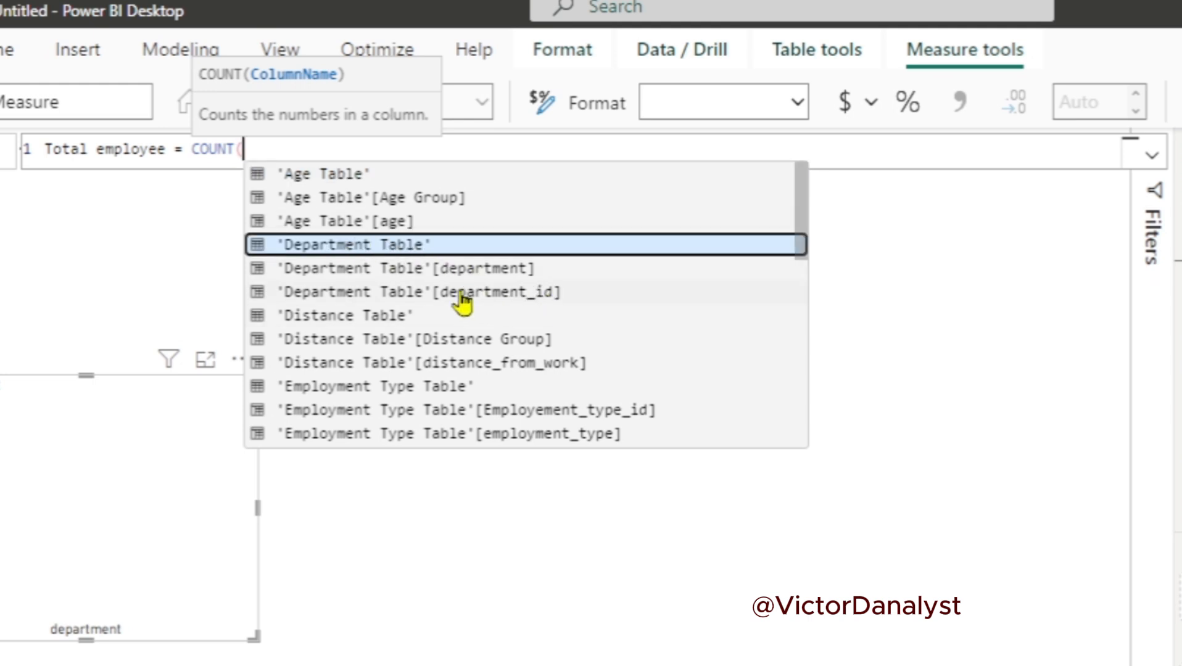
key(Down)
key(Down)
key(Down)
key(Down)
key(Down)
key(Down)
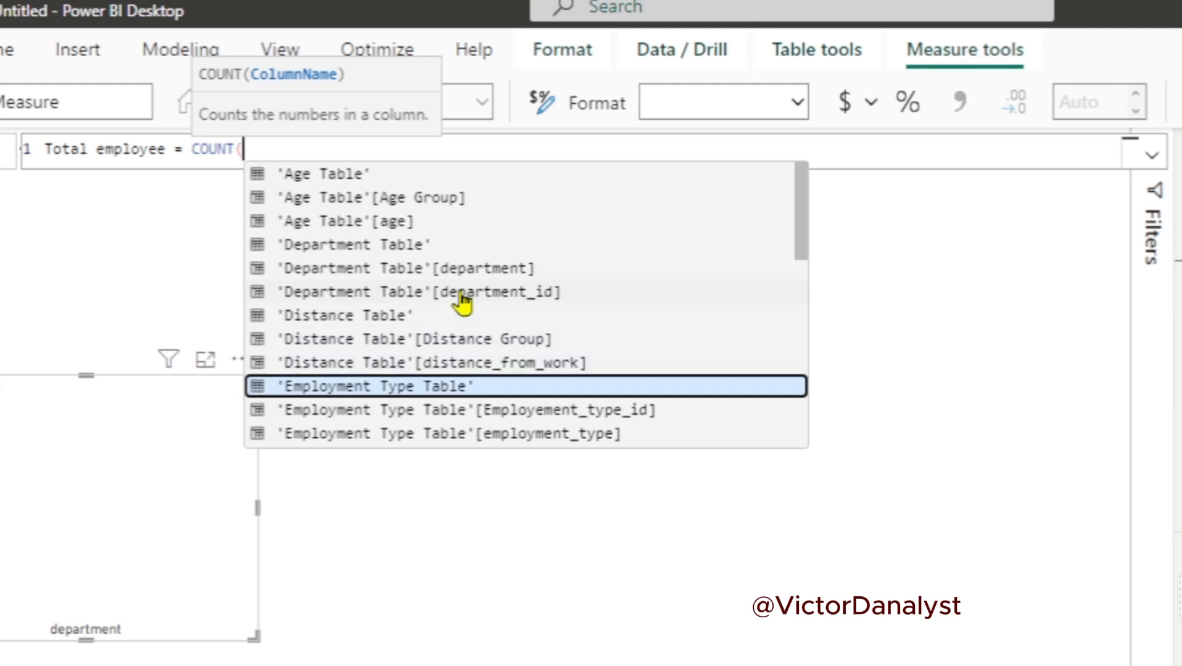
key(Down)
key(Down)
key(Down)
key(Down)
key(Down)
key(Down)
key(Down)
key(Down)
key(Down)
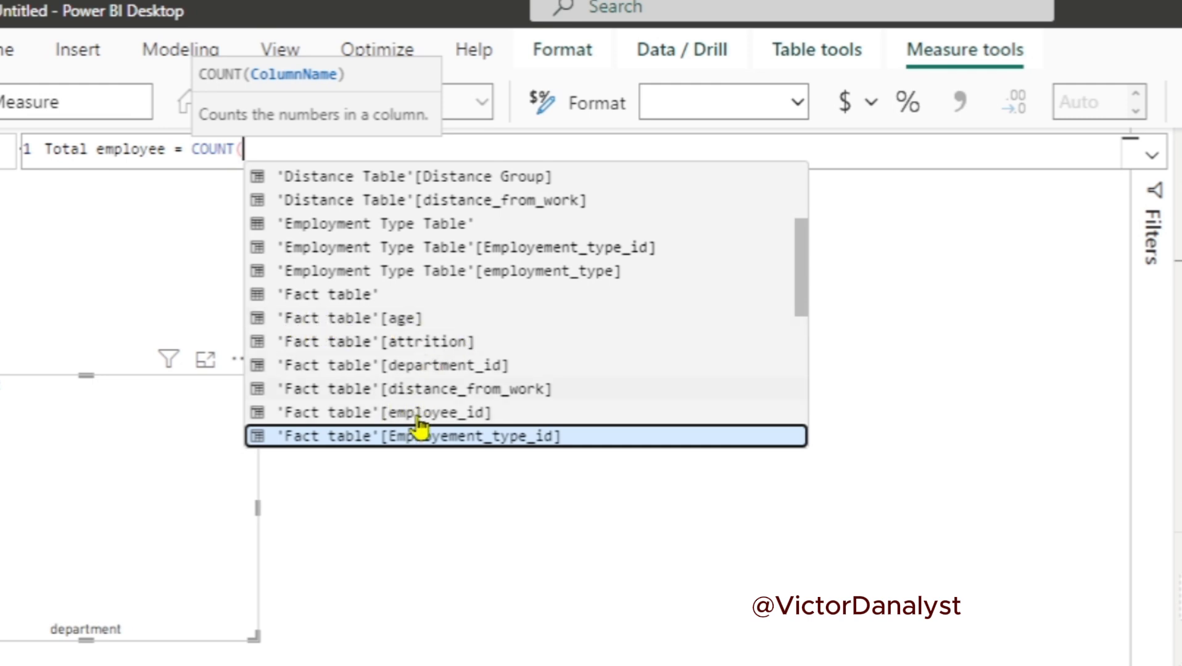
click(362, 439)
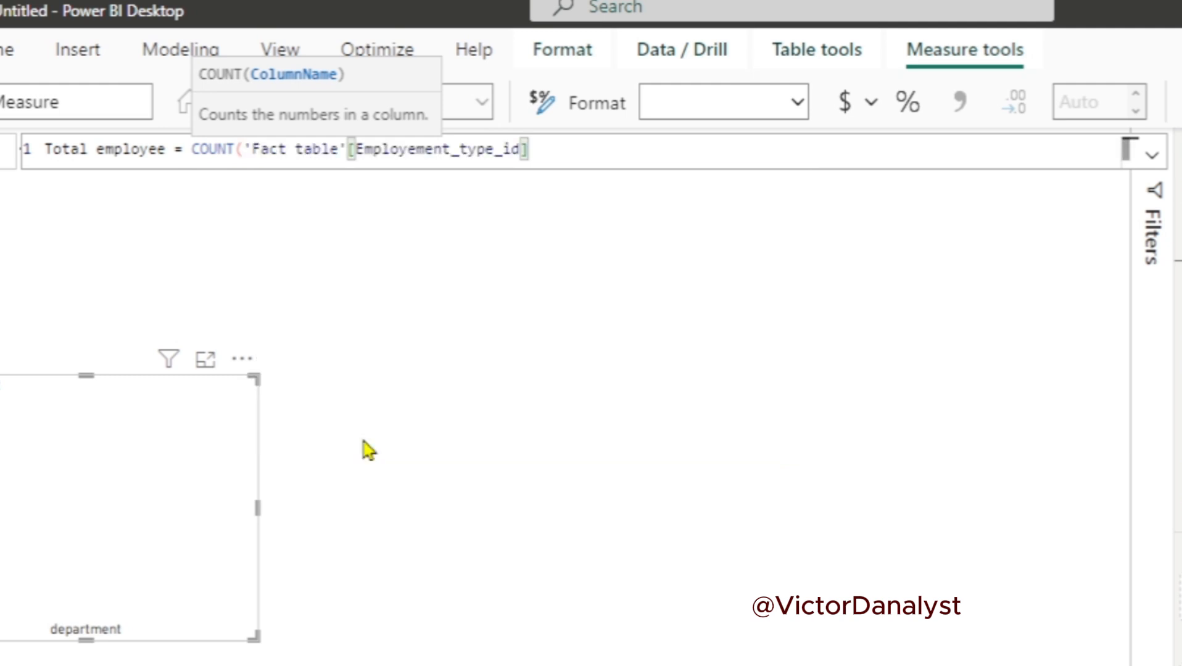
text())
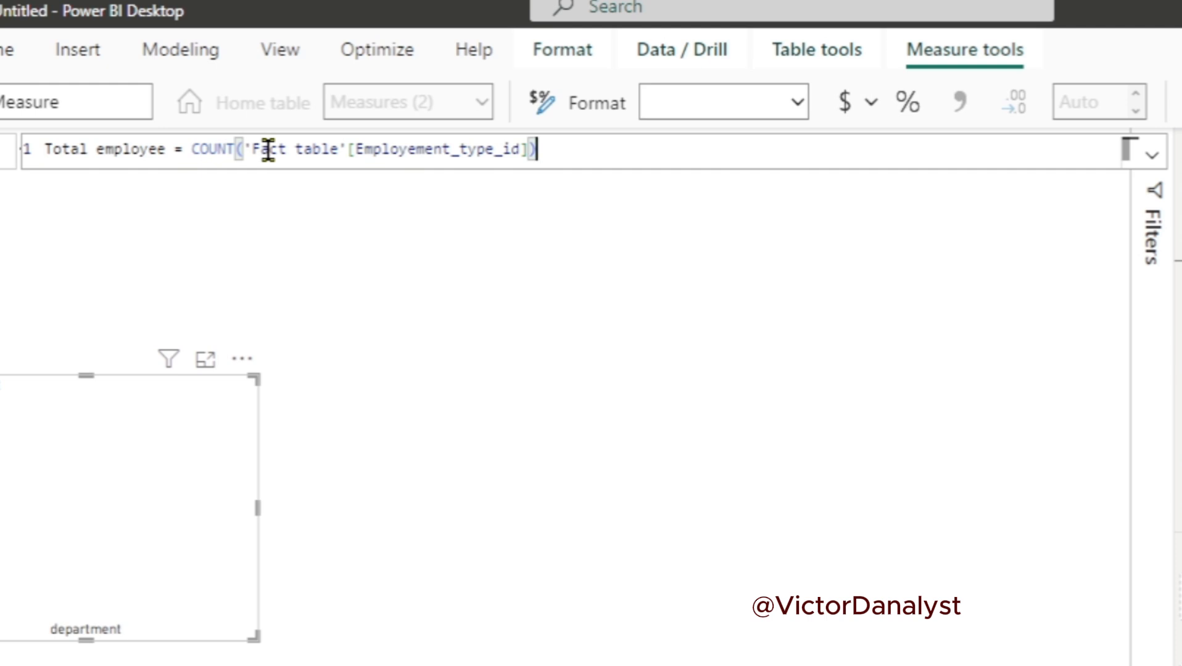
key(Return)
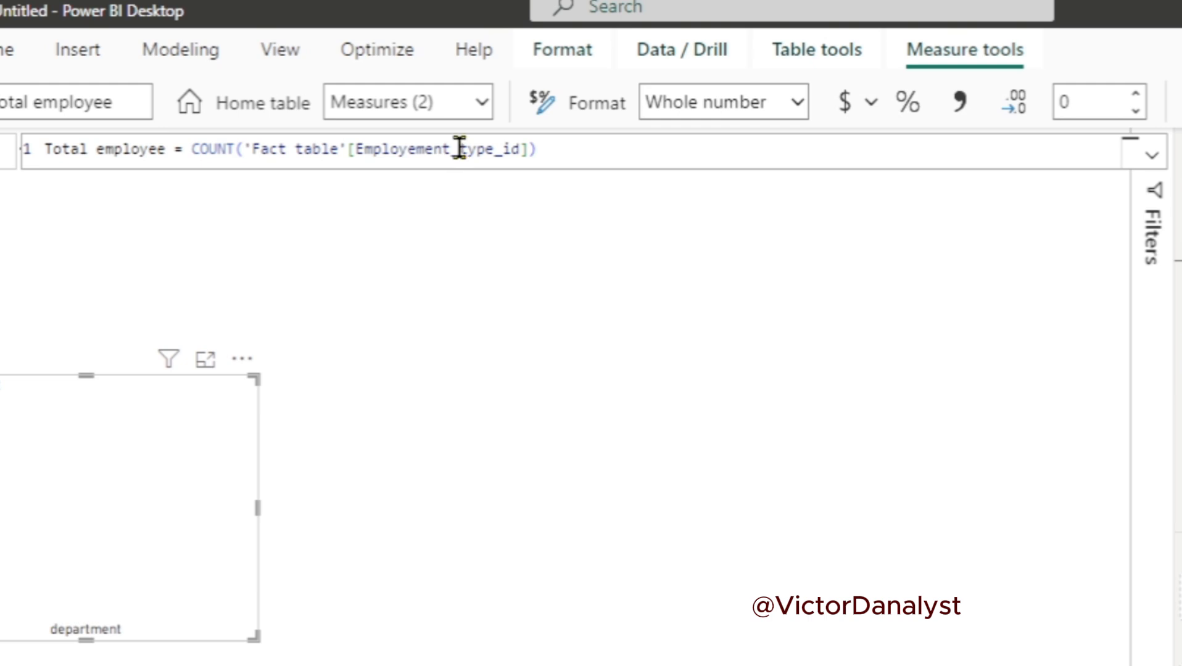
- Replace the counted column in the Total employee measure with 'Fact table'[employee_id] and commit the formula
click(529, 148)
key(BackSpace)
key(BackSpace)
key(BackSpace)
key(BackSpace)
key(BackSpace)
key(BackSpace)
key(BackSpace)
key(BackSpace)
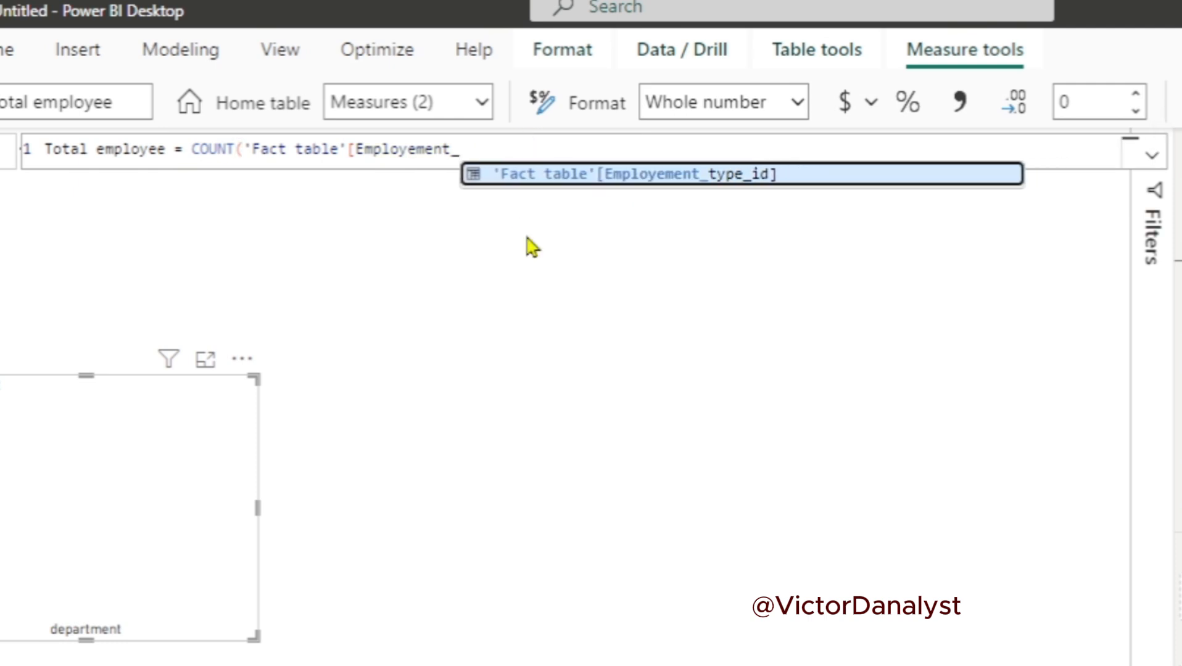
key(BackSpace)
key(BackSpace)
key(BackSpace)
key(BackSpace)
key(BackSpace)
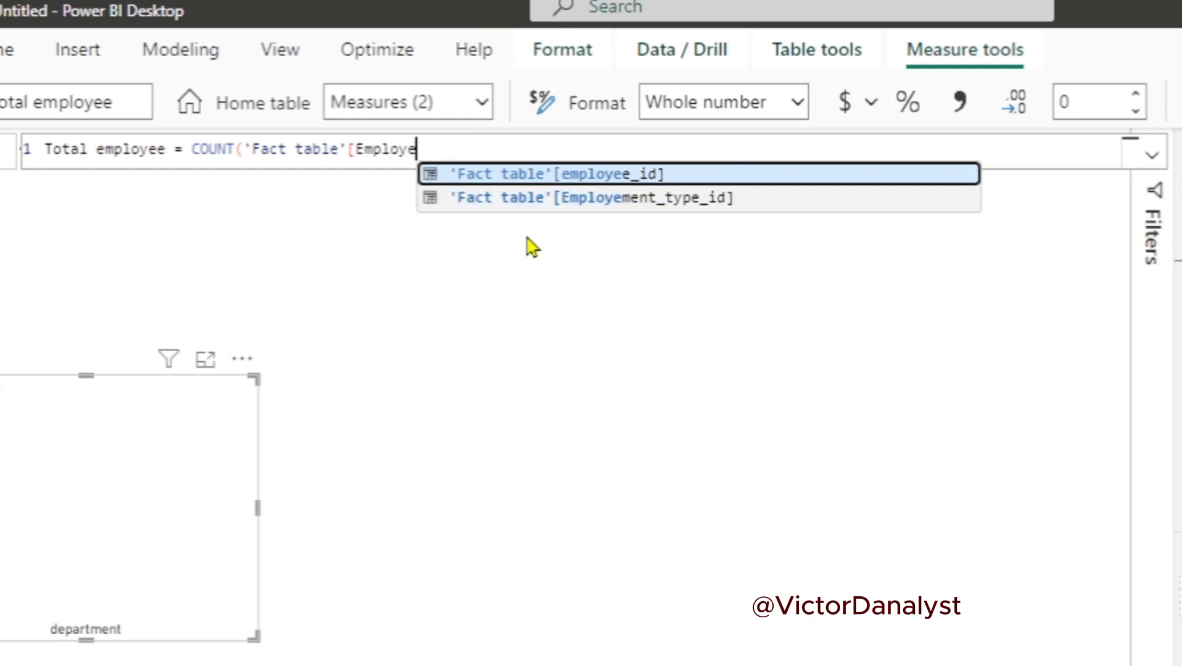
key(BackSpace)
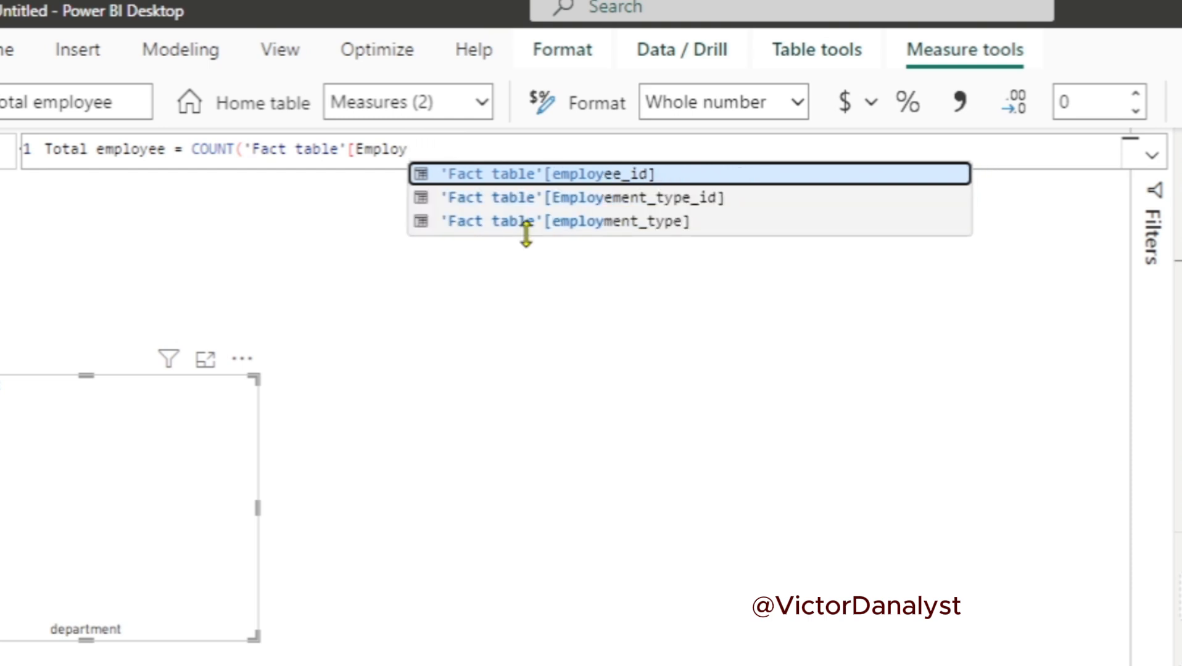
key(Tab)
text())
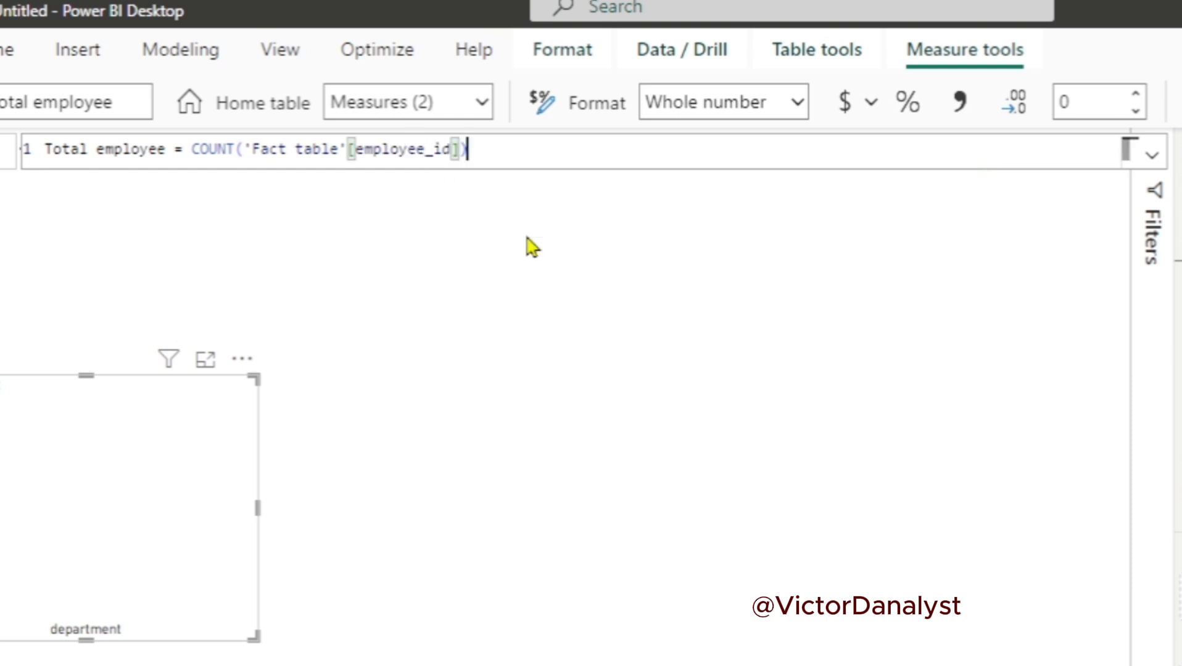
key(Return)
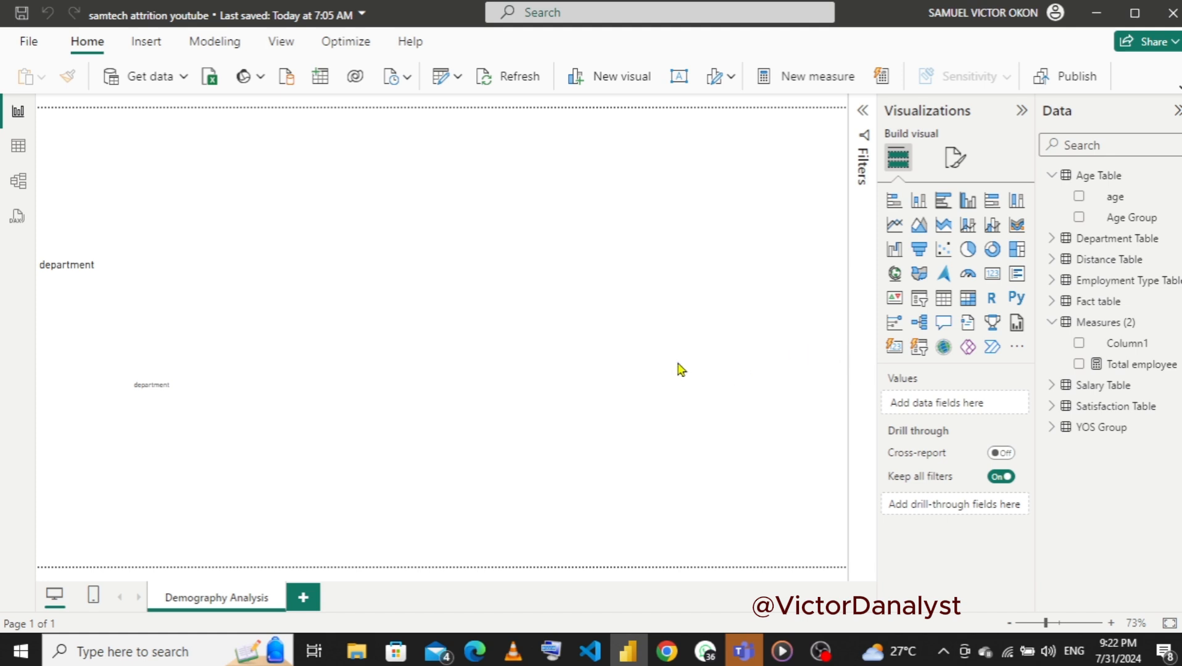
- Add another measure to the Measures table and name it number of attrition
right_click(1091, 328)
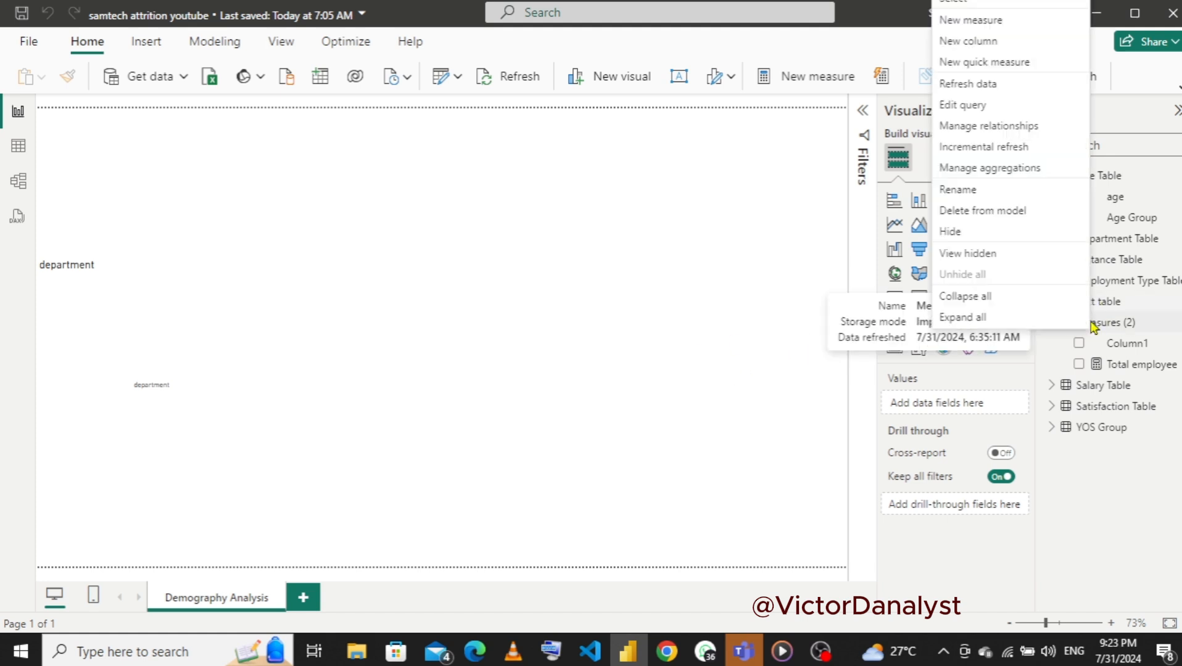
click(960, 32)
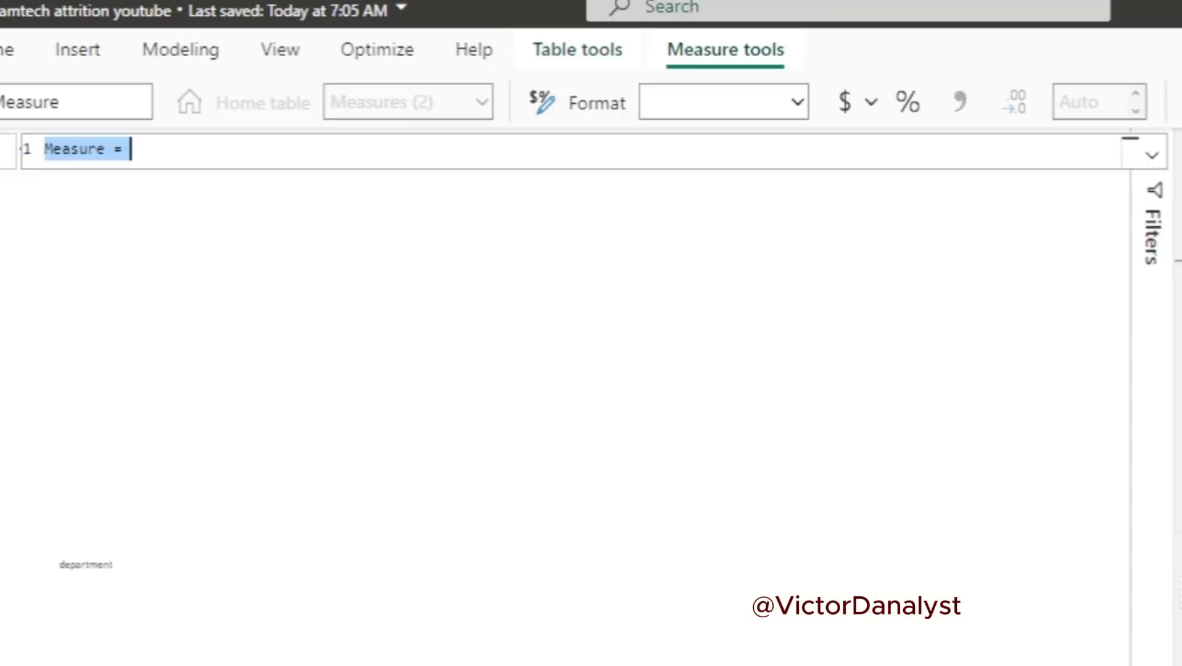
click(249, 159)
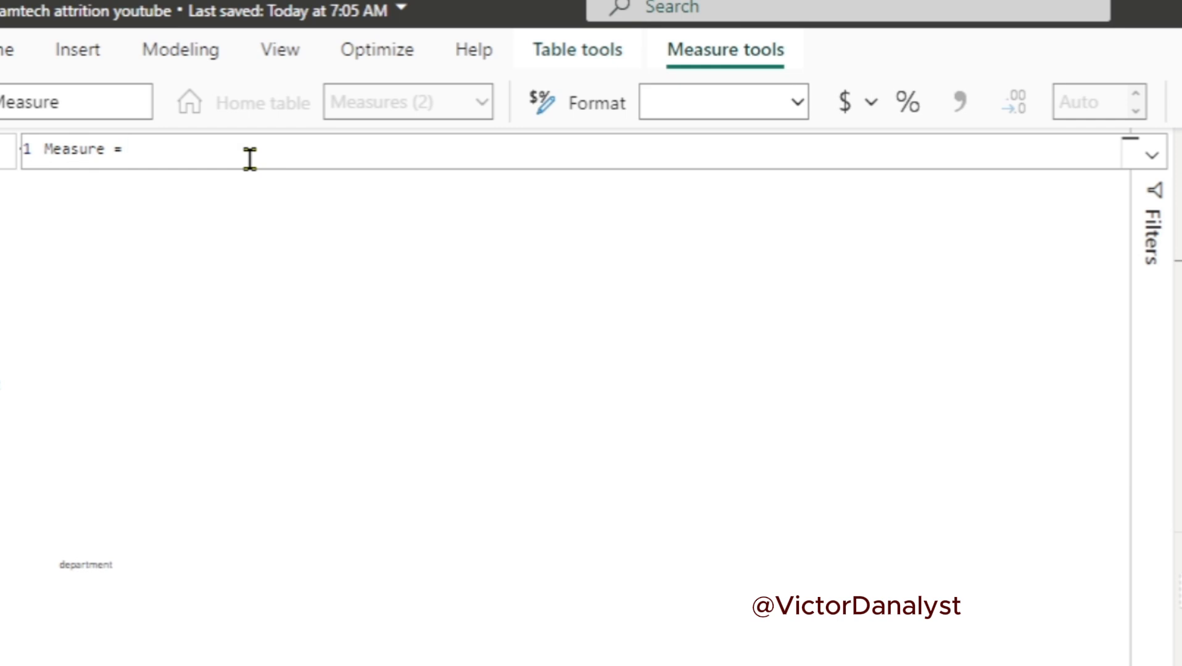
key(BackSpace)
key(BackSpace)
key(BackSpace)
key(BackSpace)
key(BackSpace)
key(BackSpace)
key(BackSpace)
key(BackSpace)
key(BackSpace)
key(BackSpace)
text(number of a)
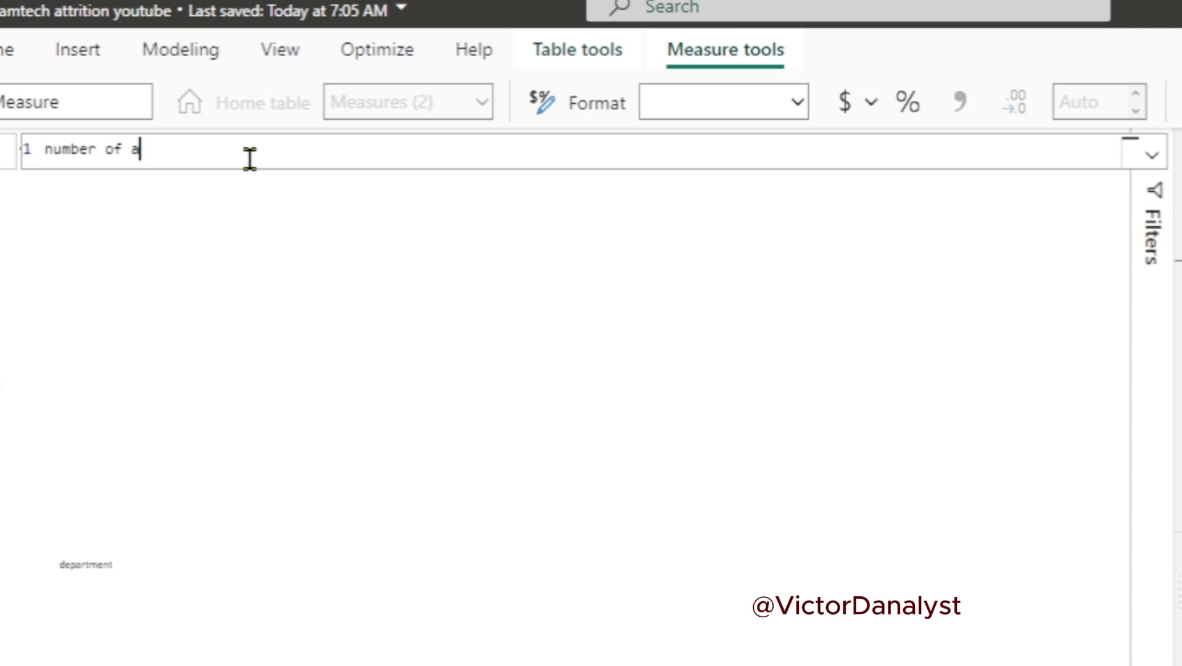
text(ttrition =)
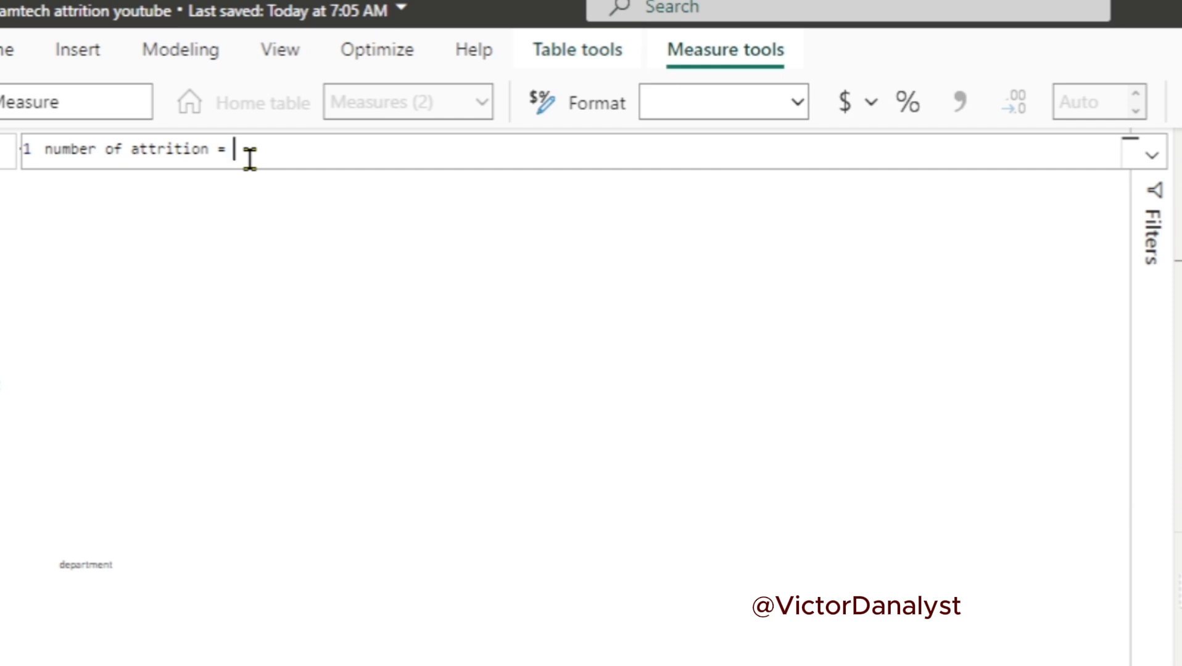
- Begin the number of attrition formula with CALCULATE, using [Total employee] as its expression
text(cal)
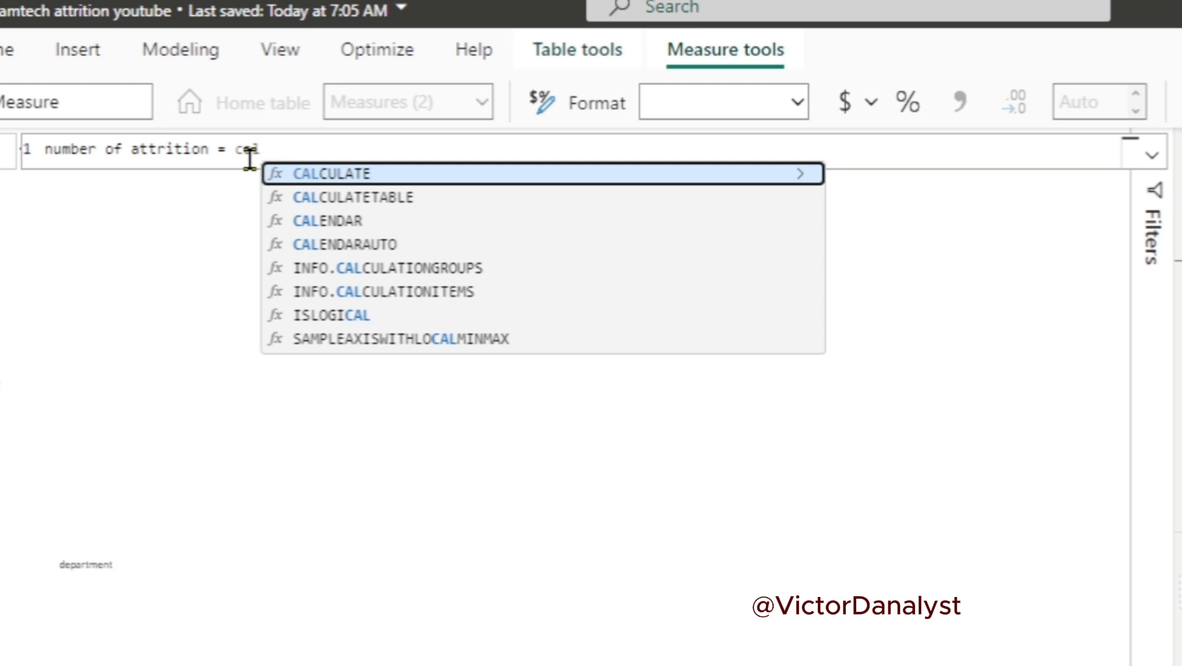
key(Tab)
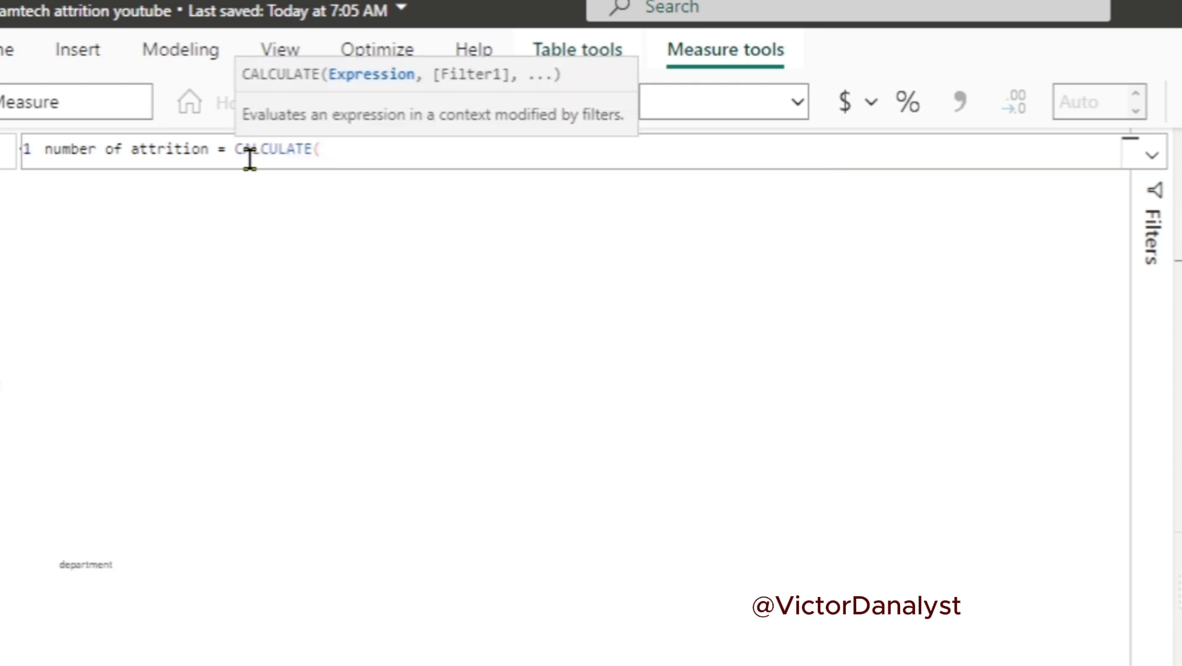
text(to)
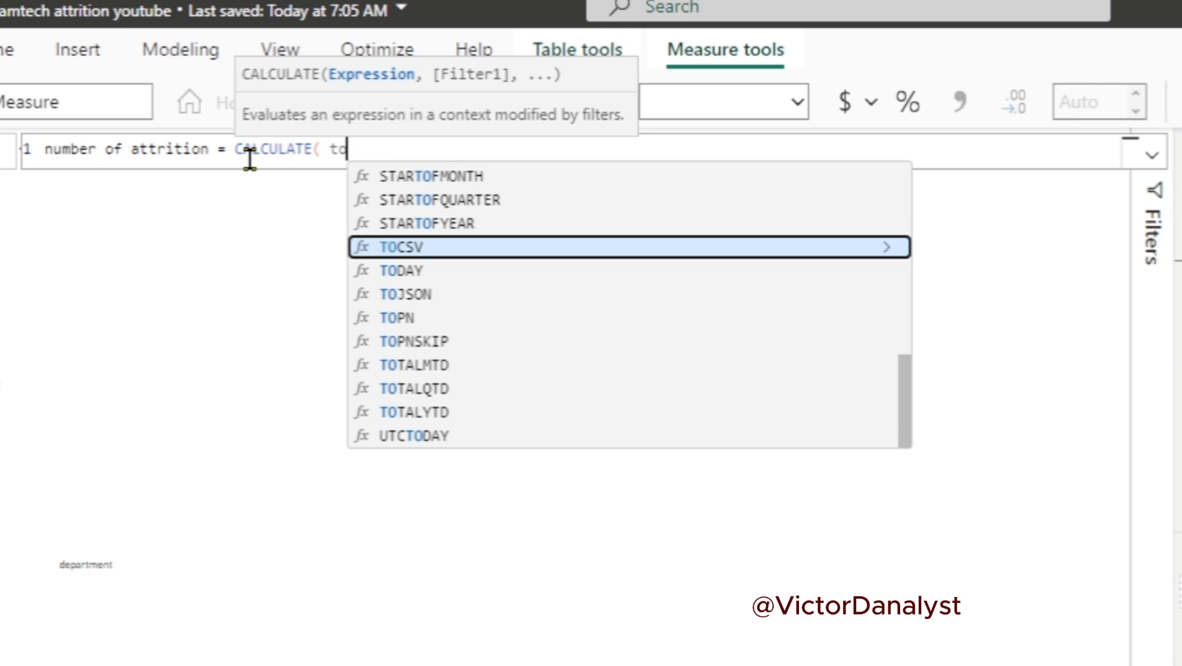
text(t)
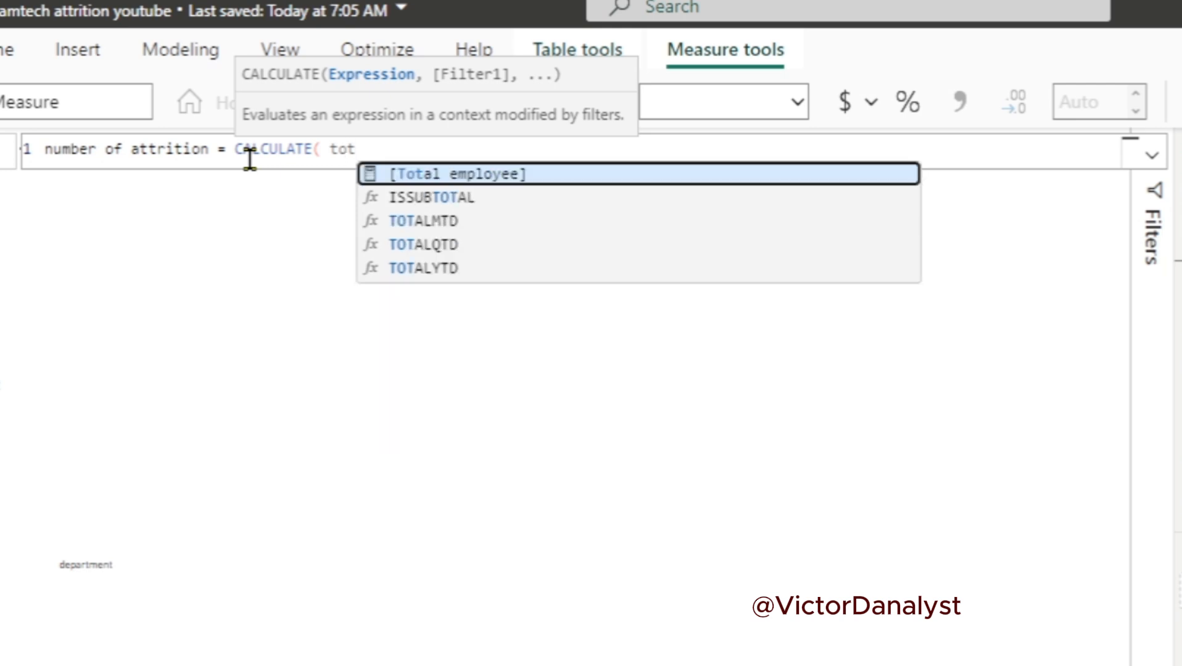
key(Tab)
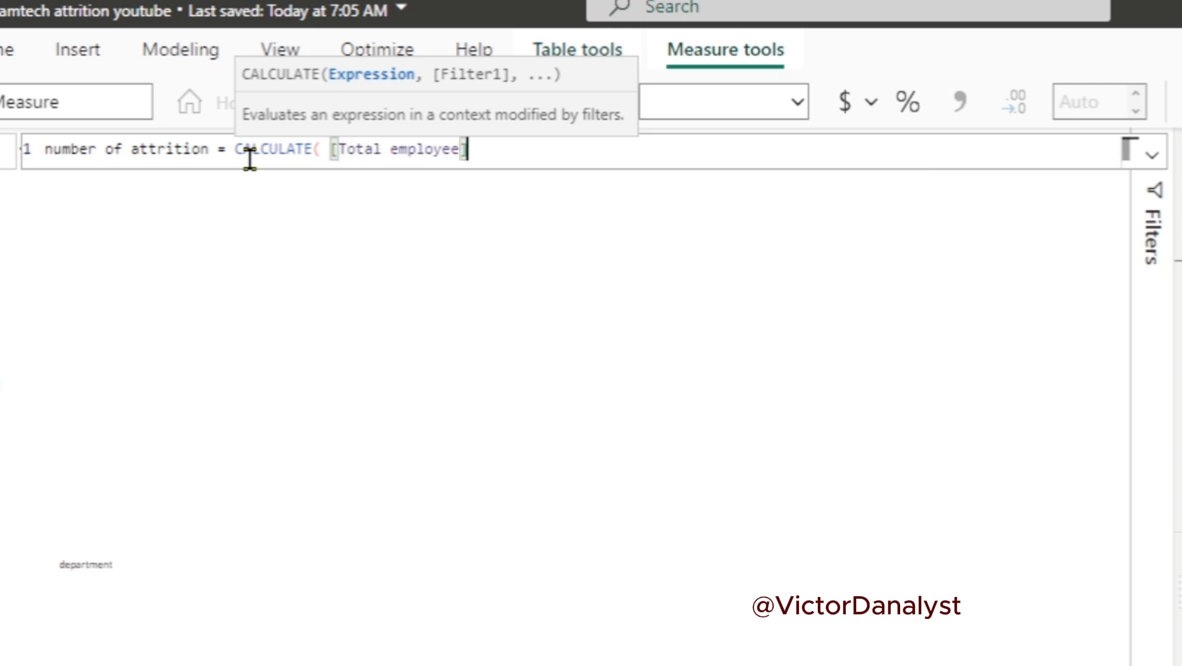
- Complete the number of attrition formula with the filter 'Fact table'[attrition] = "YES" and commit it
text(,)
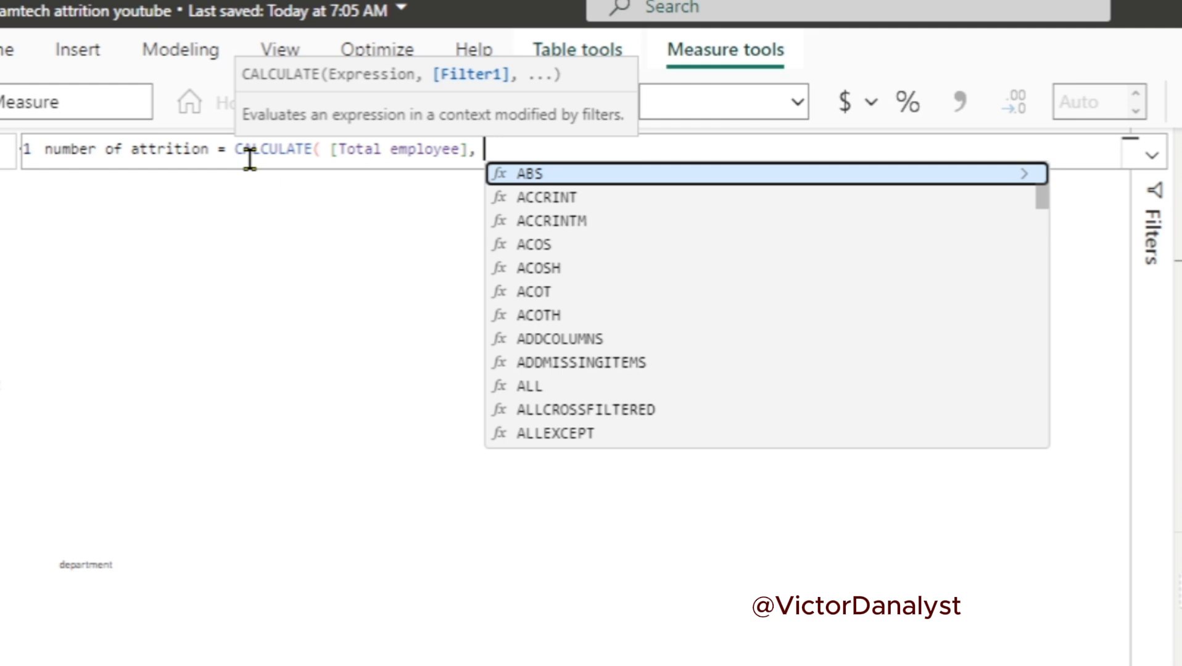
text(att)
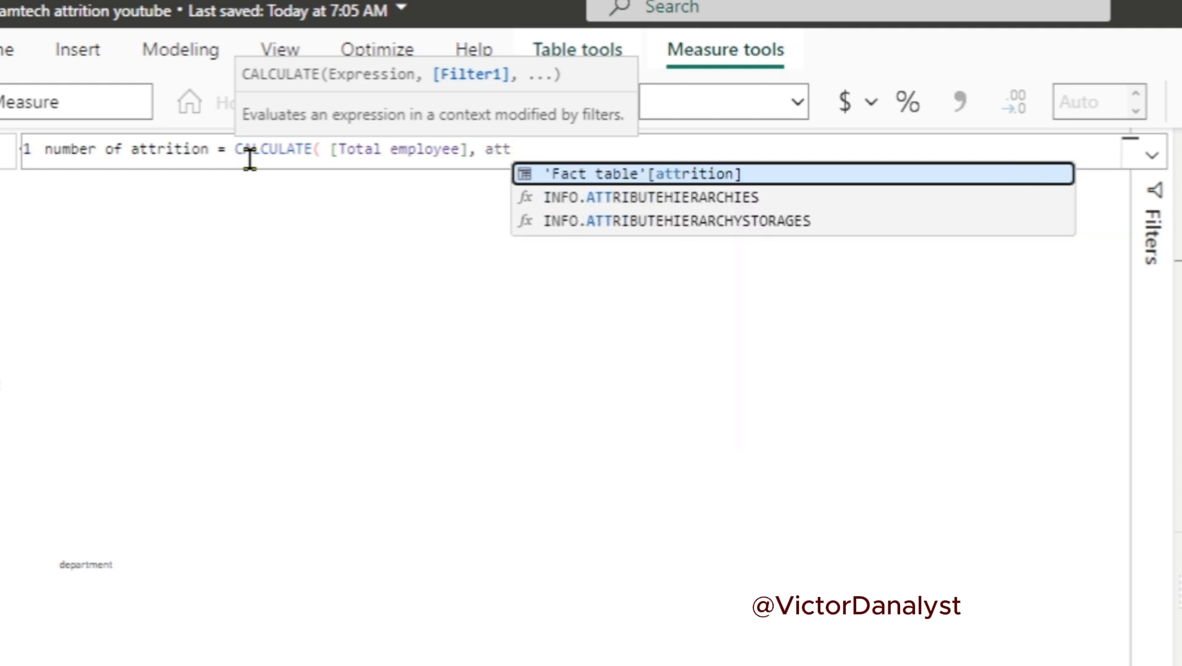
key(Tab)
text(=)
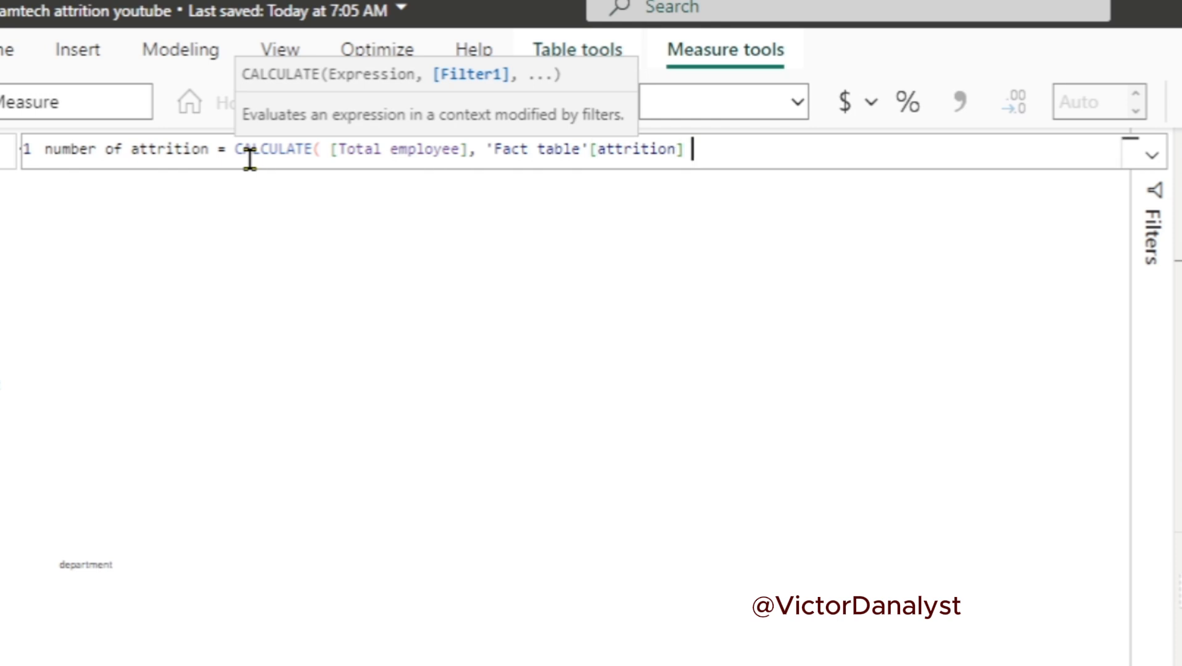
text( "YES"))
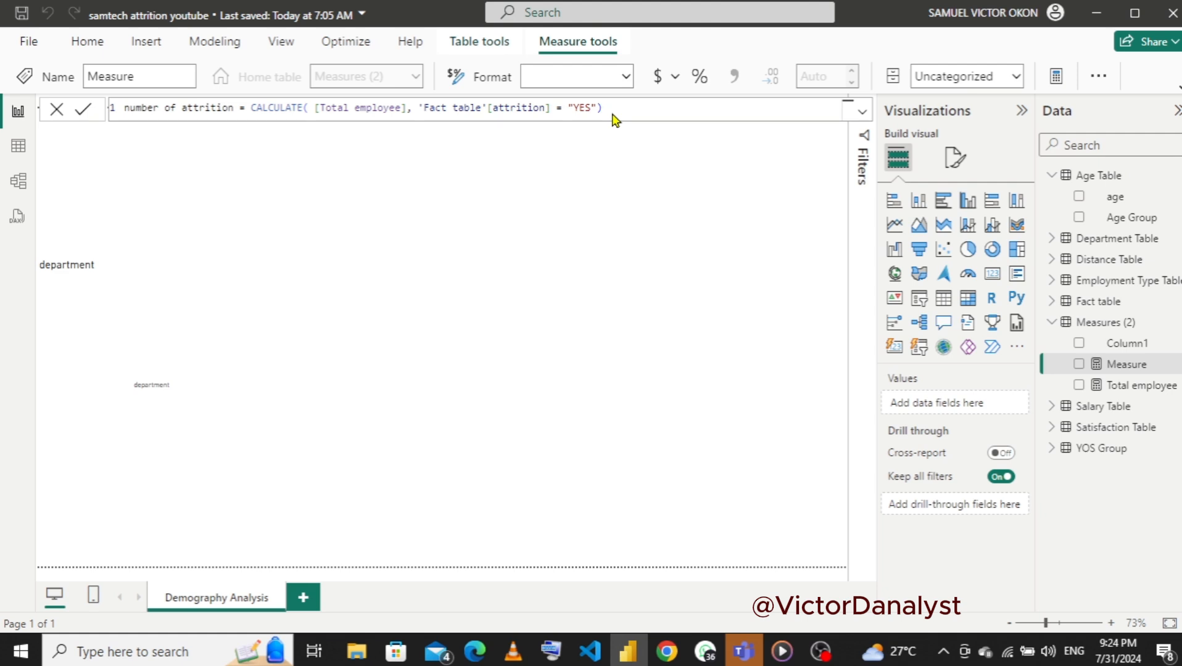
key(Return)
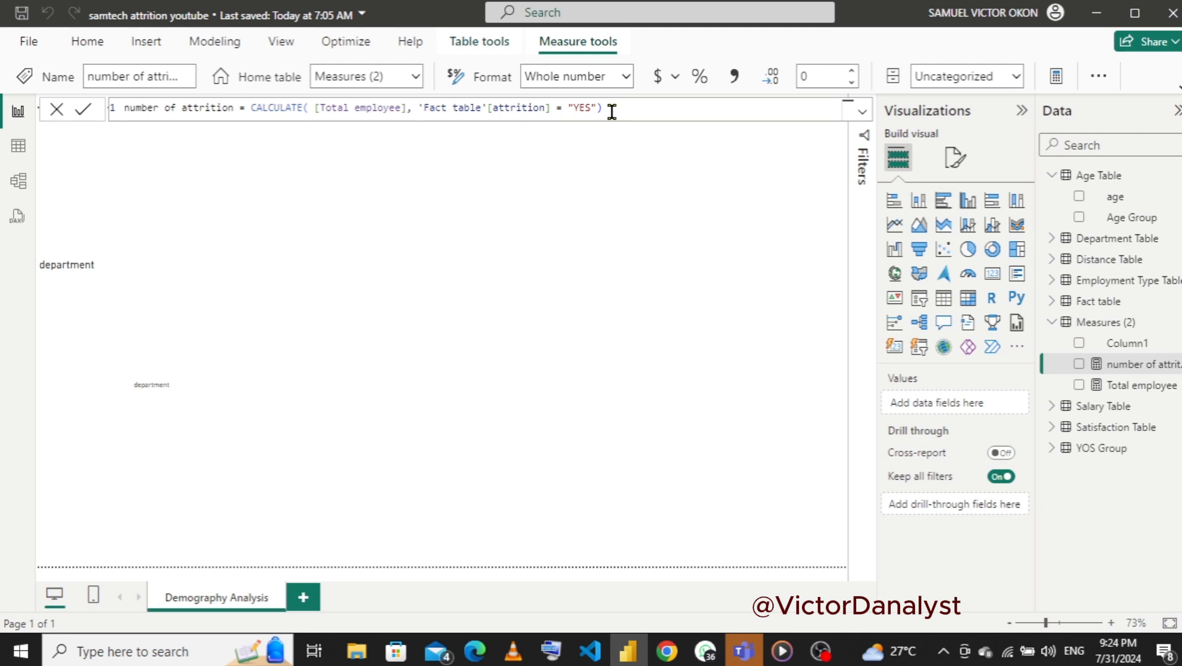
- Add a measure named Total_employee_without_filter to the Measures table, starting its formula with CALCULATE and [Total employee] as the expression
right_click(1098, 325)
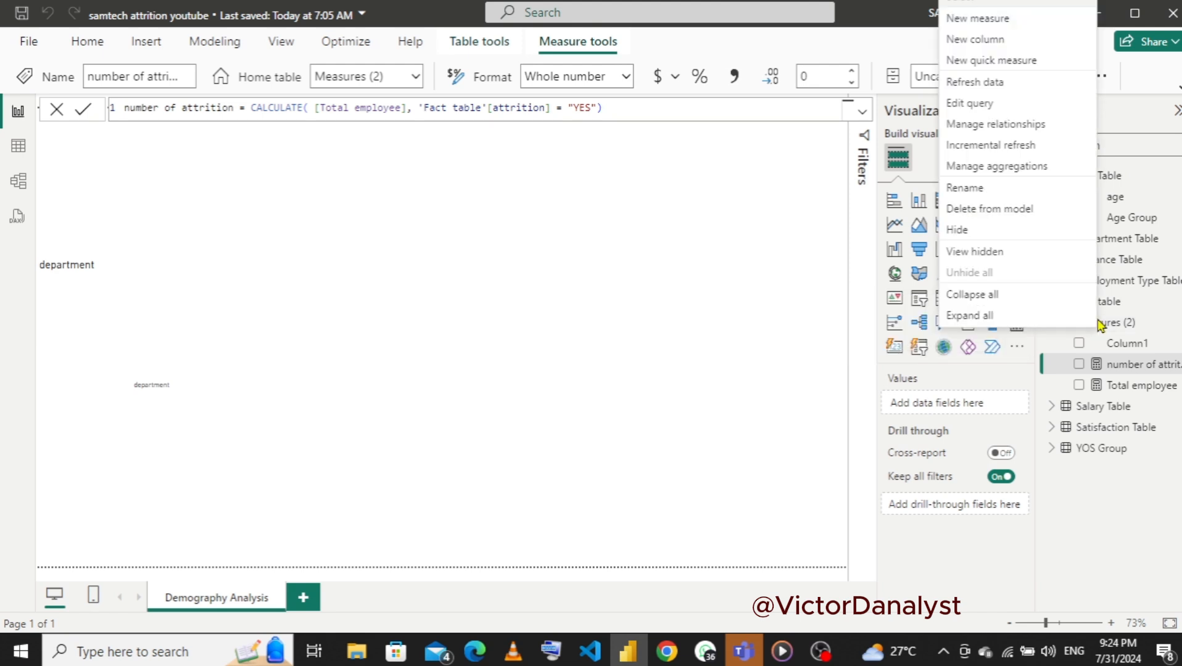
click(979, 26)
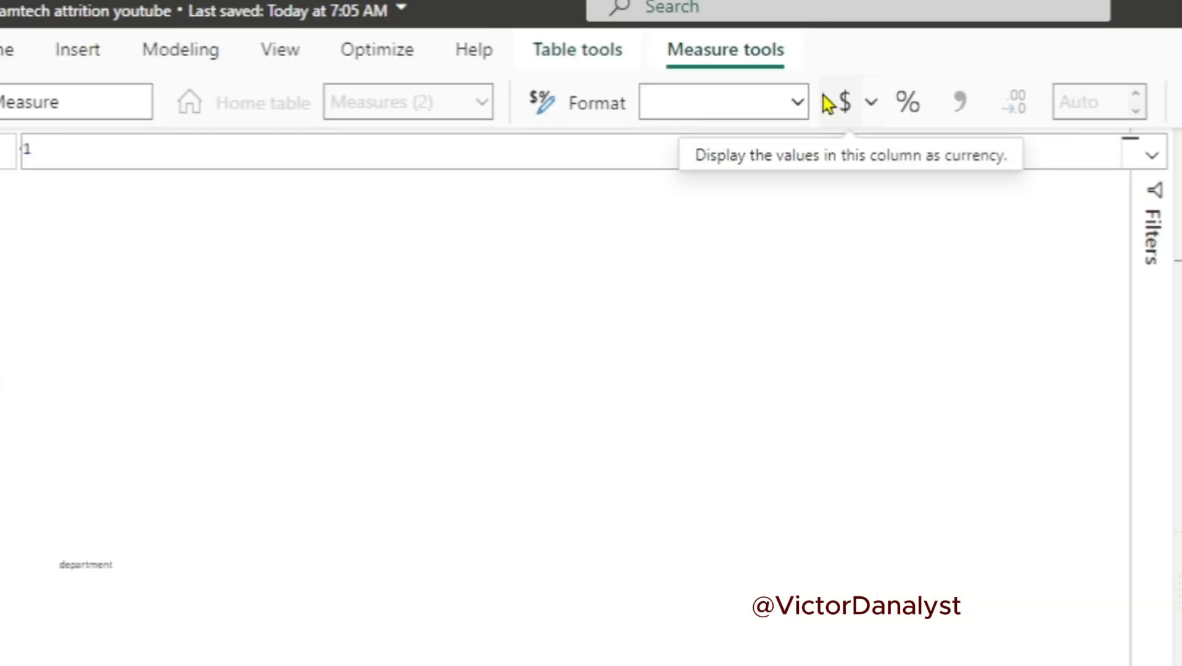
text(Total_empl)
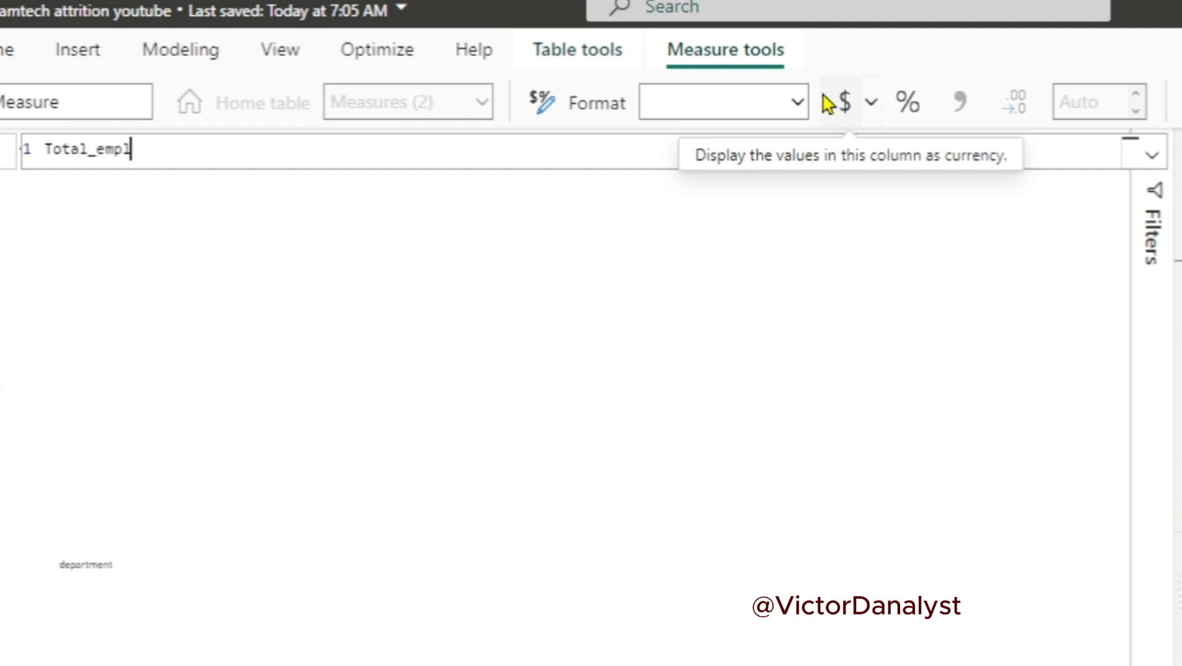
text(oyee_wi)
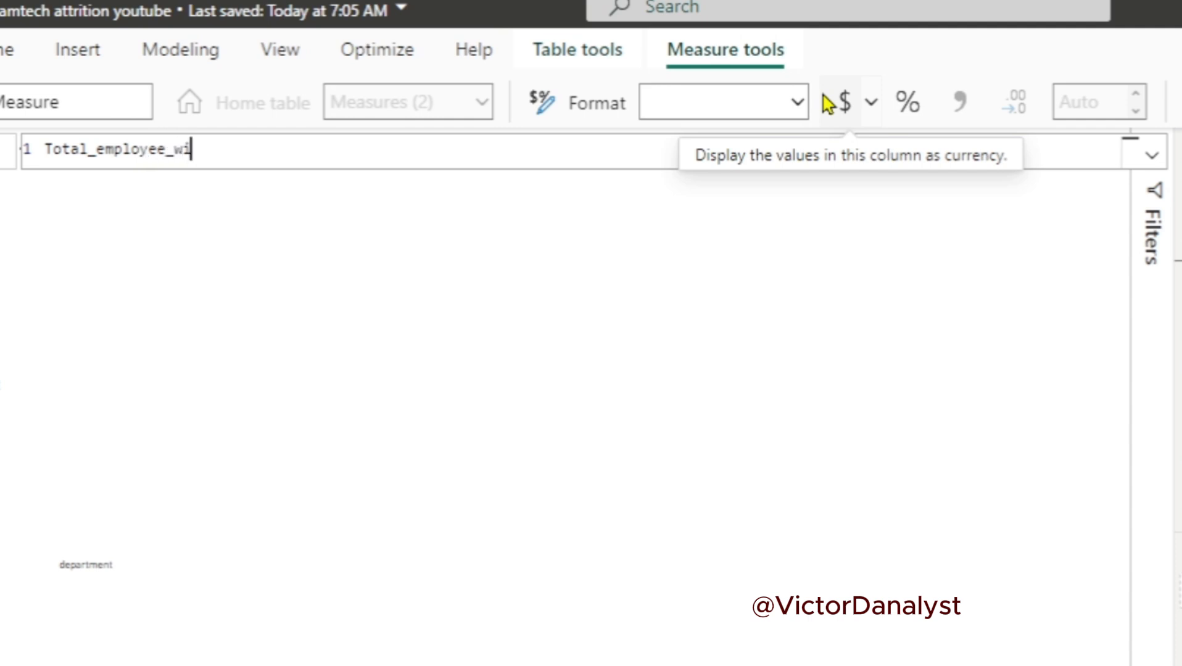
text(thout_filt)
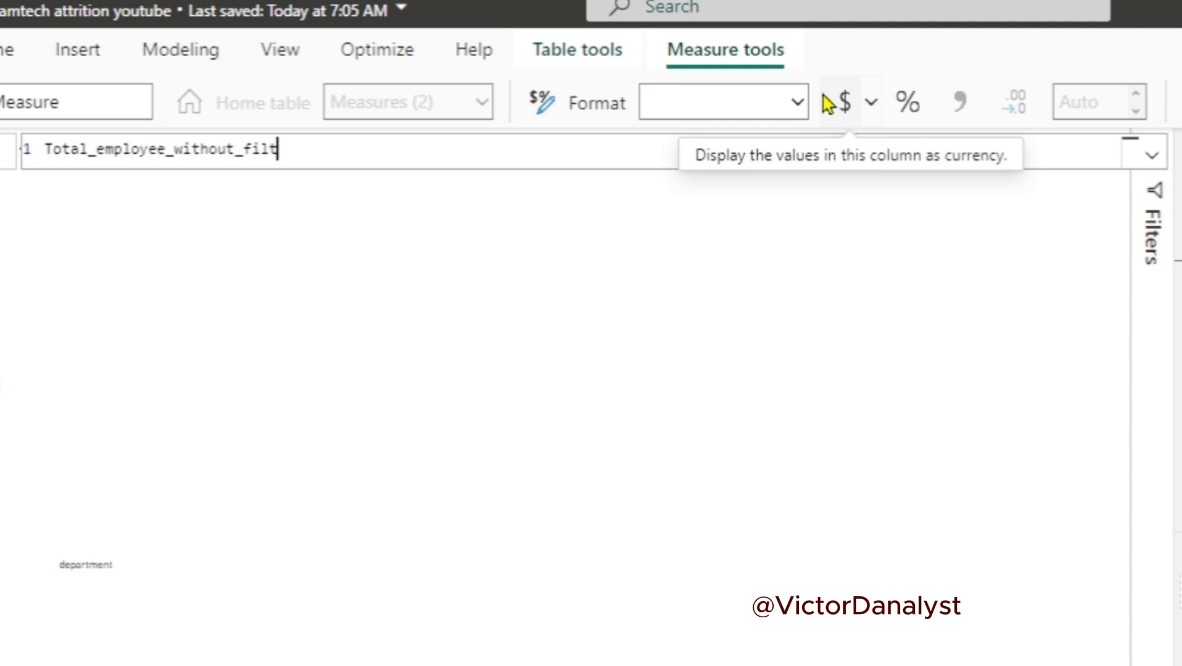
text(er = cal)
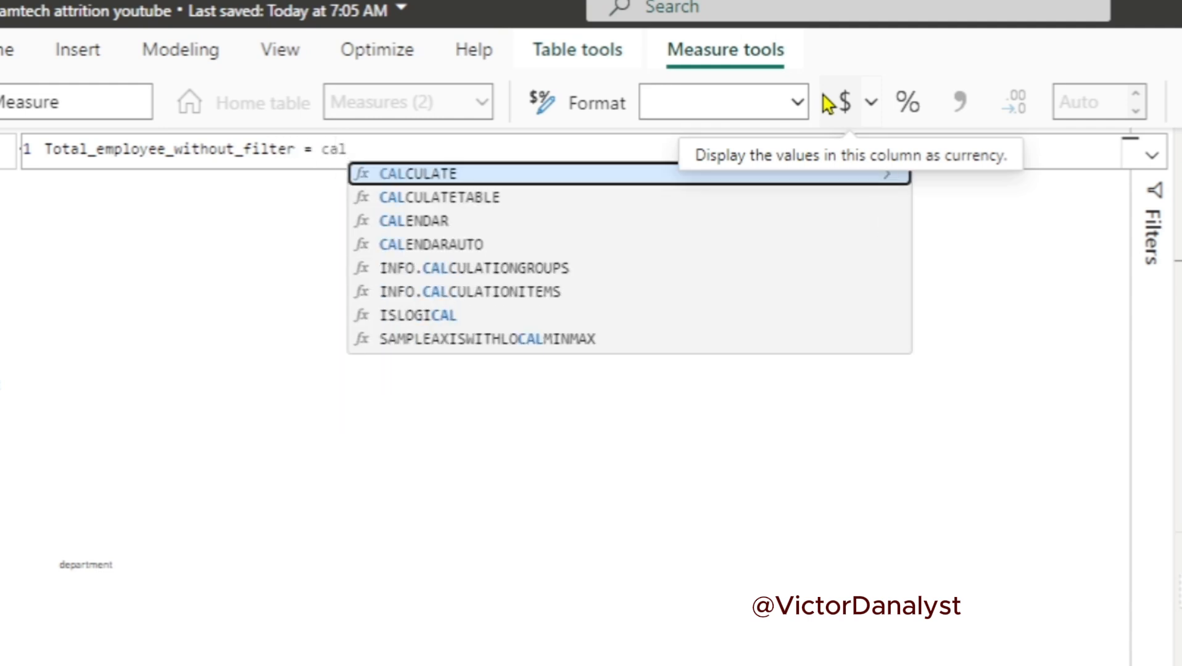
key(Tab)
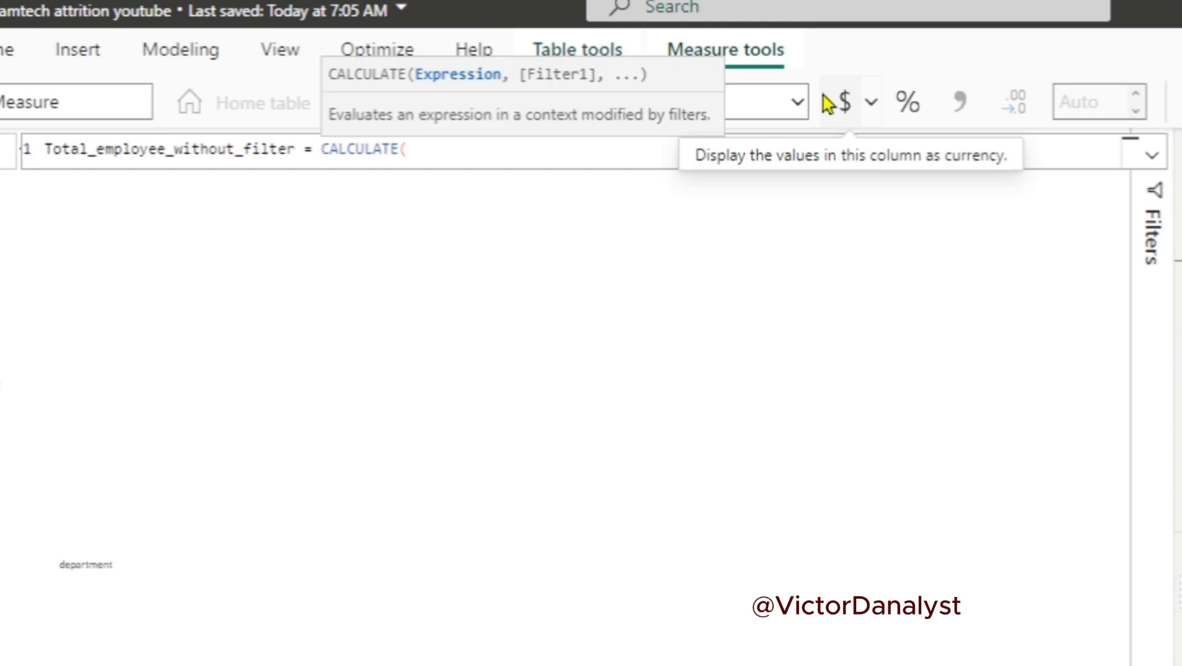
text(tota)
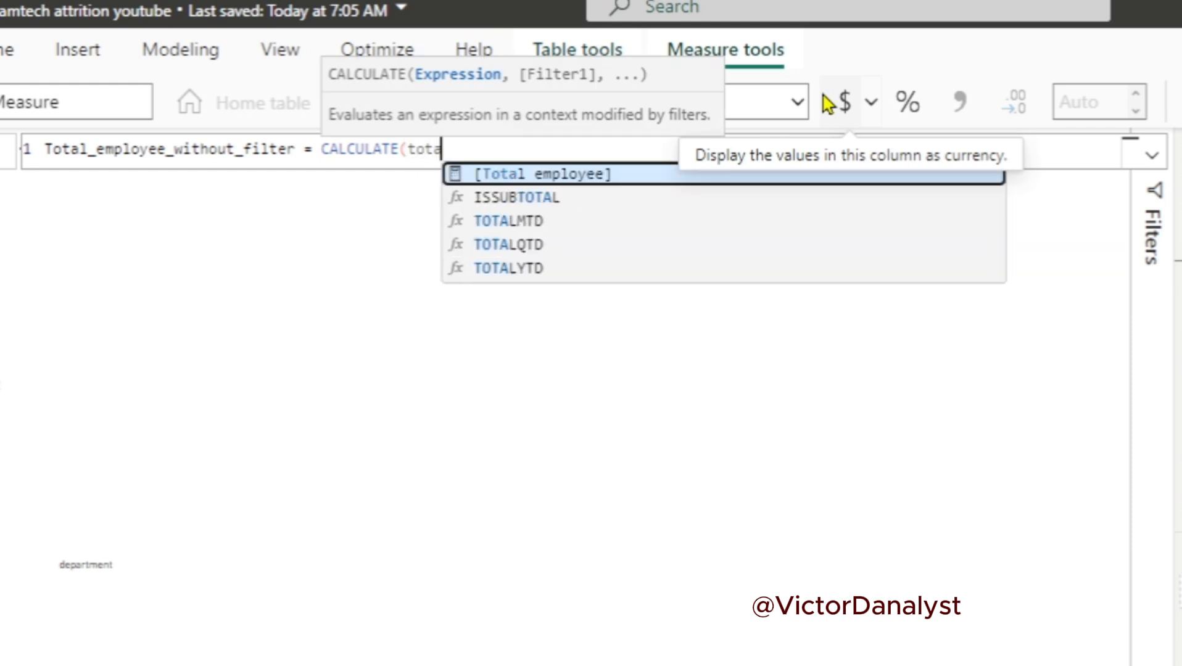
key(Tab)
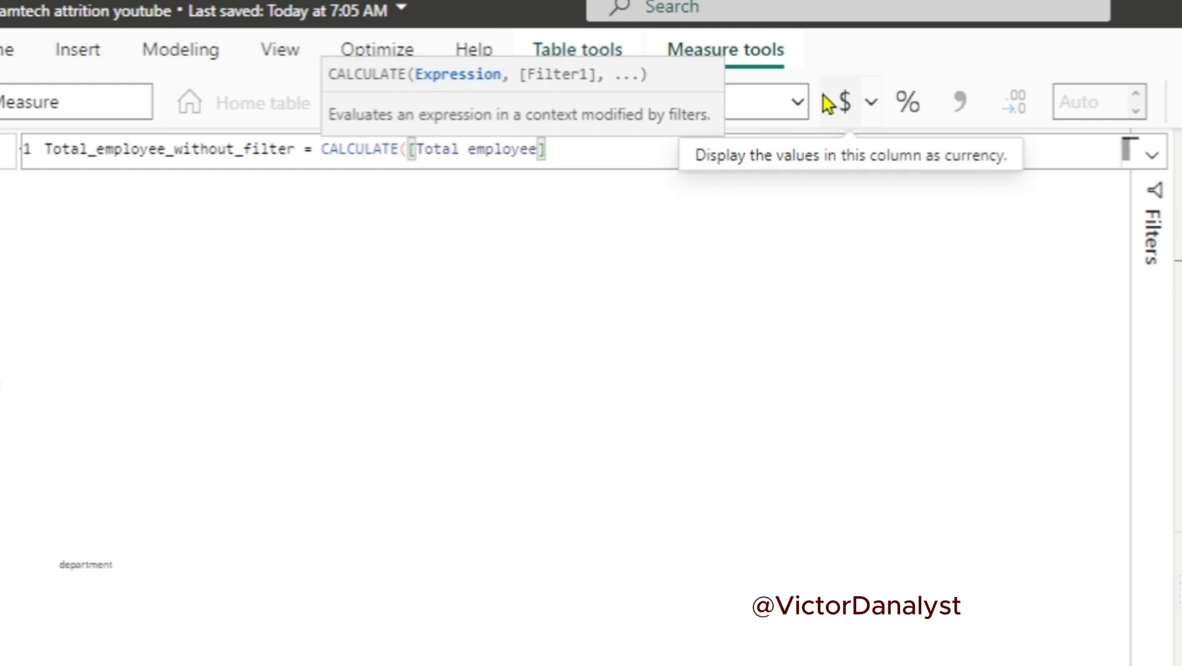
- Complete the Total_employee_without_filter formula with REMOVEFILTERS('Fact table'[attrition]) as its filter and commit it
text(, )
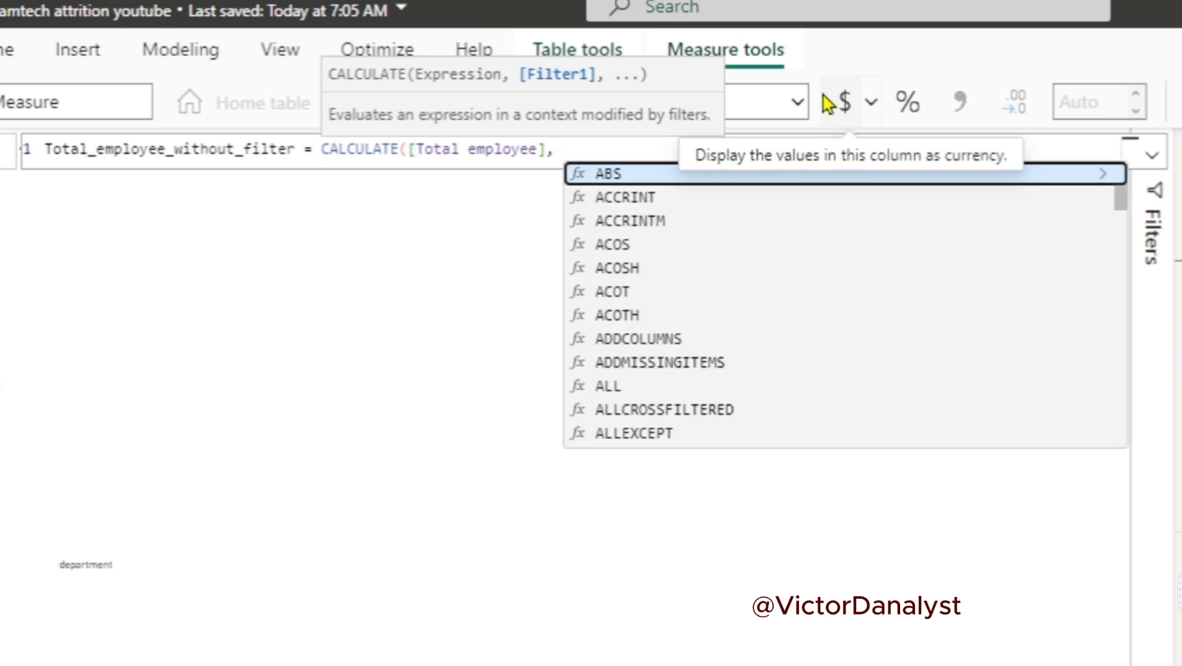
text(rem)
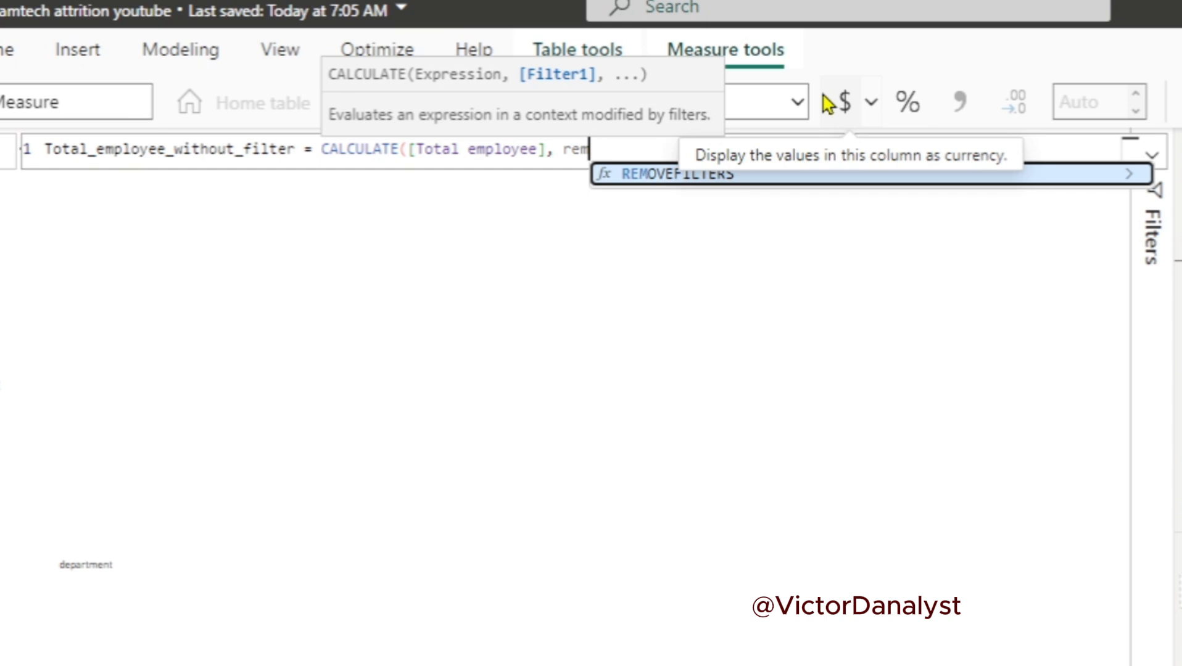
key(Tab)
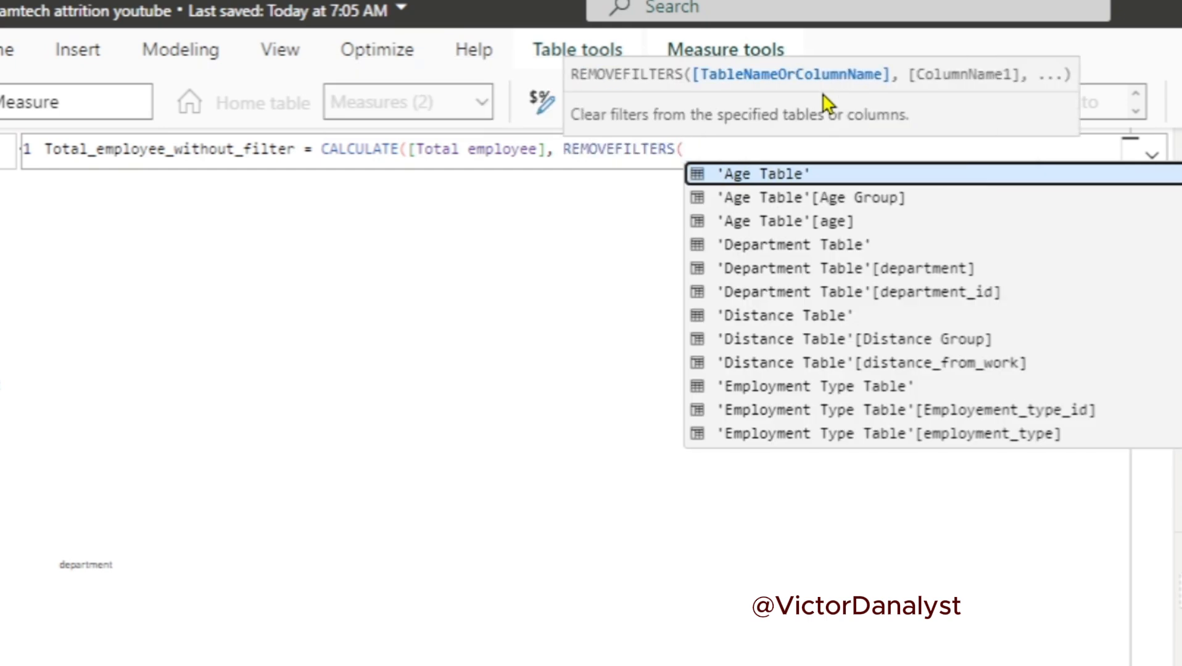
key(Down)
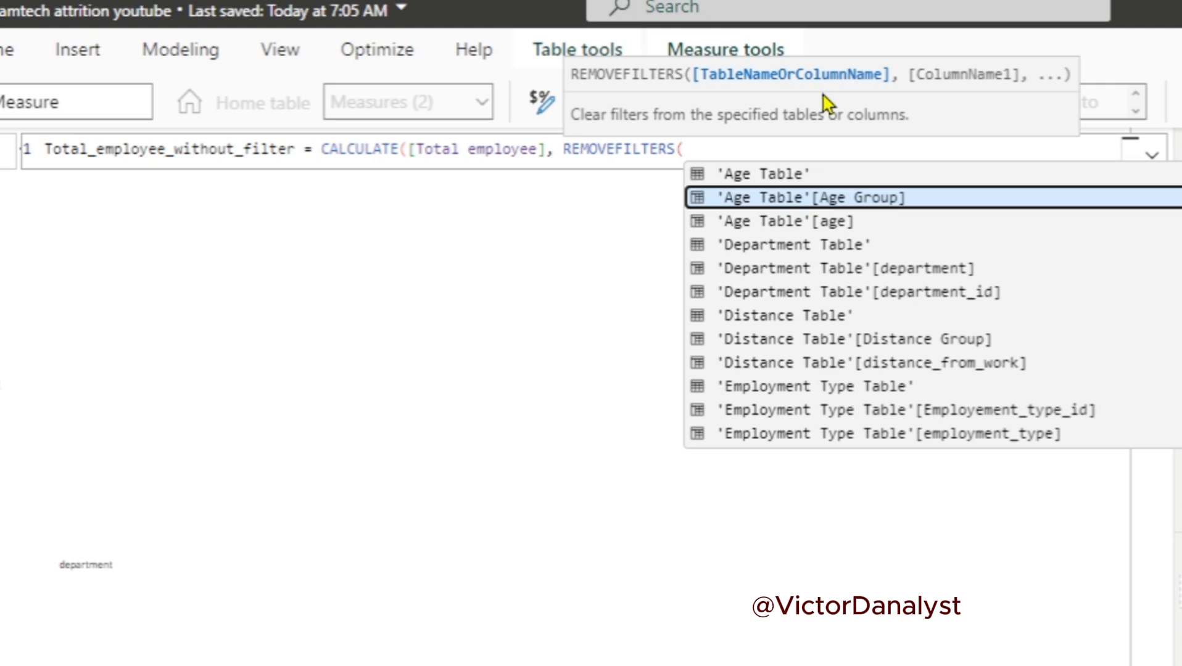
text(att)
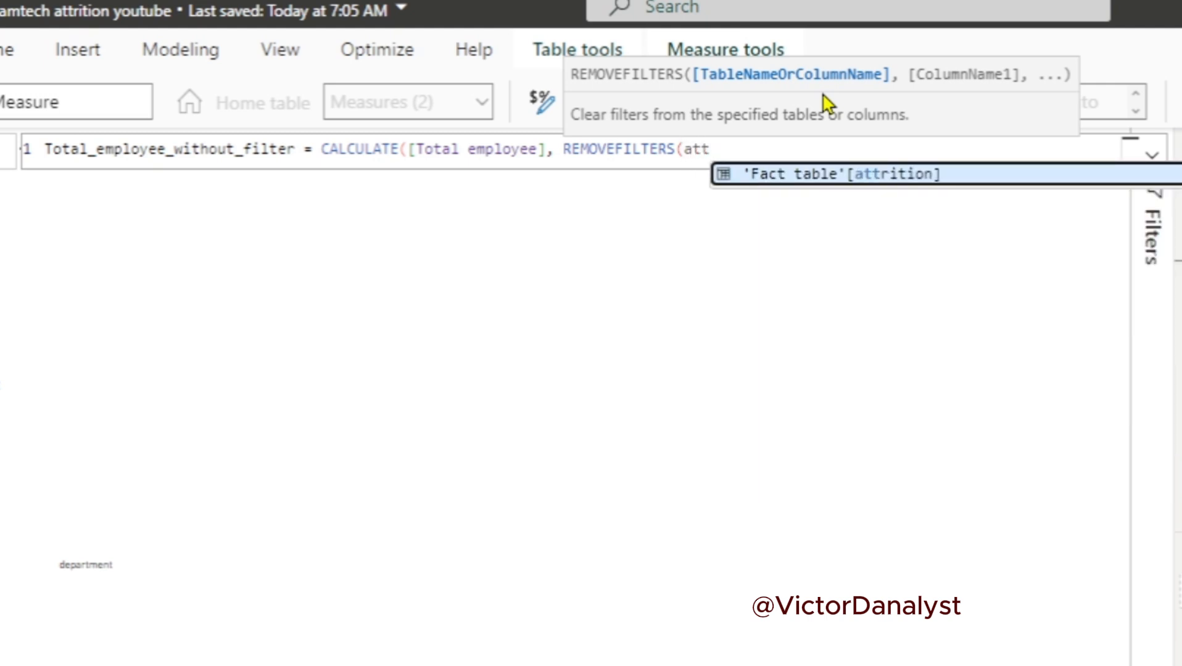
key(Tab)
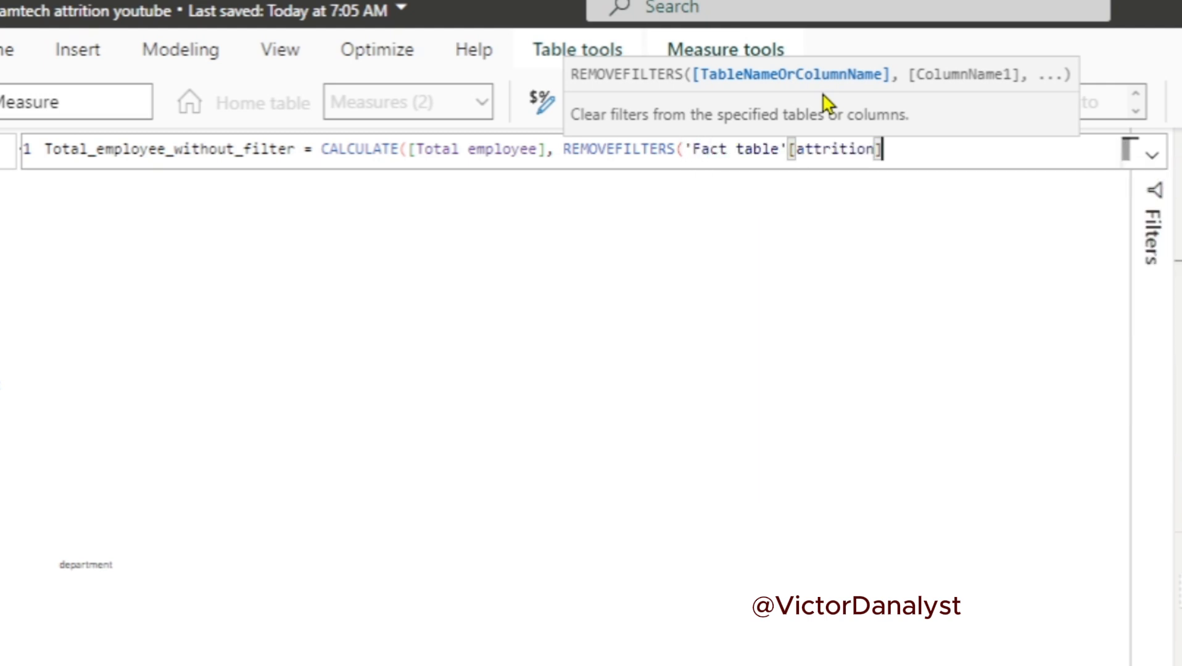
text()))
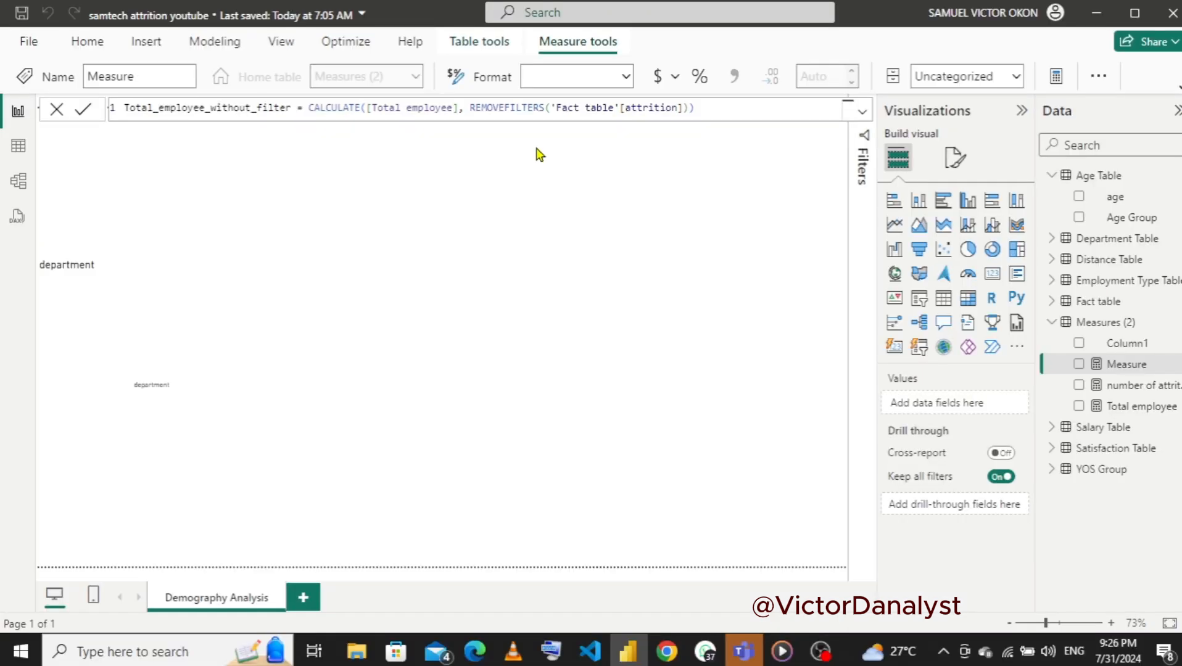
key(Return)
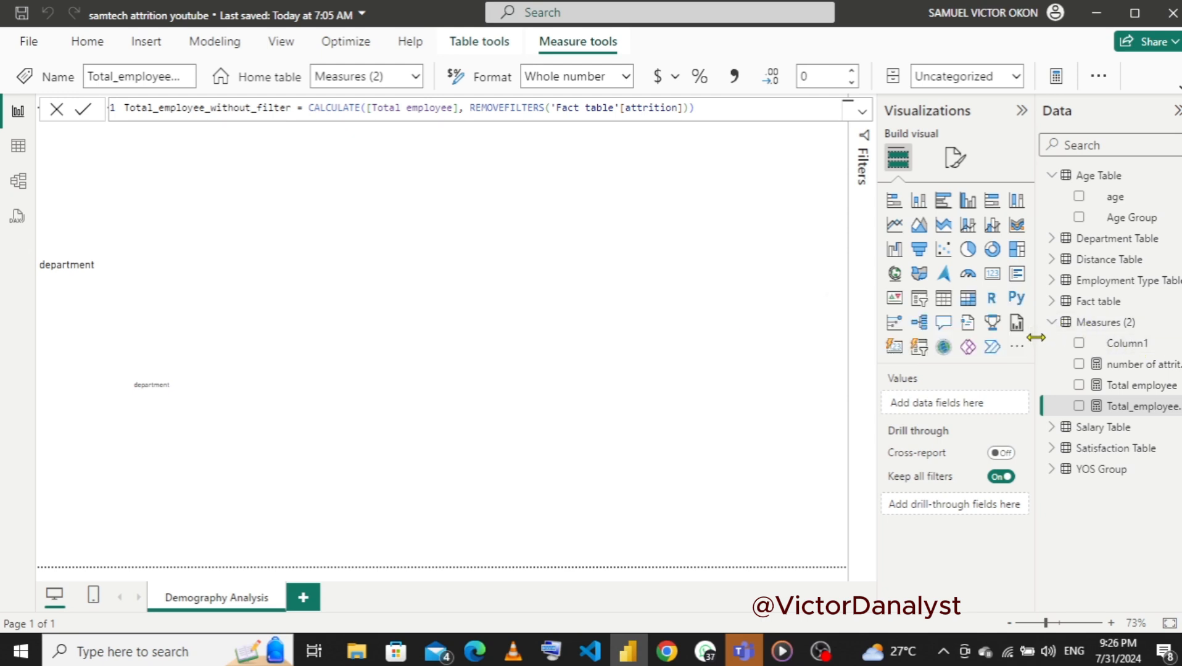
- Widen the data field list and add a measure named attrition rate to the Measures table
drag(1035, 338, 996, 339)
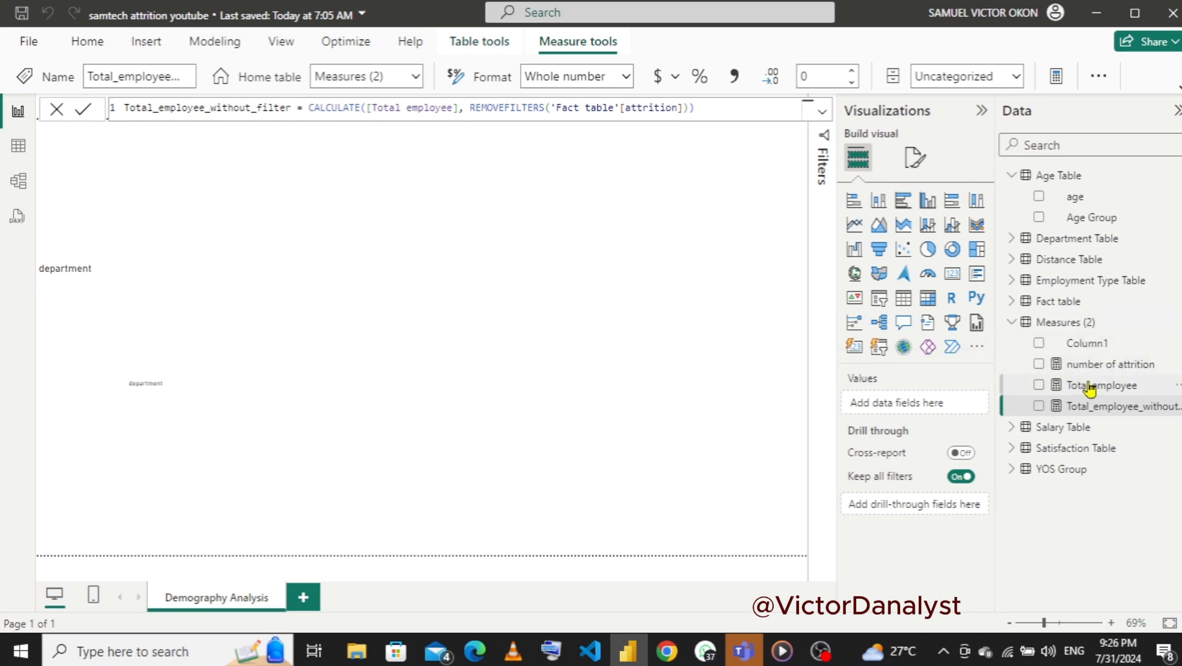
right_click(1061, 329)
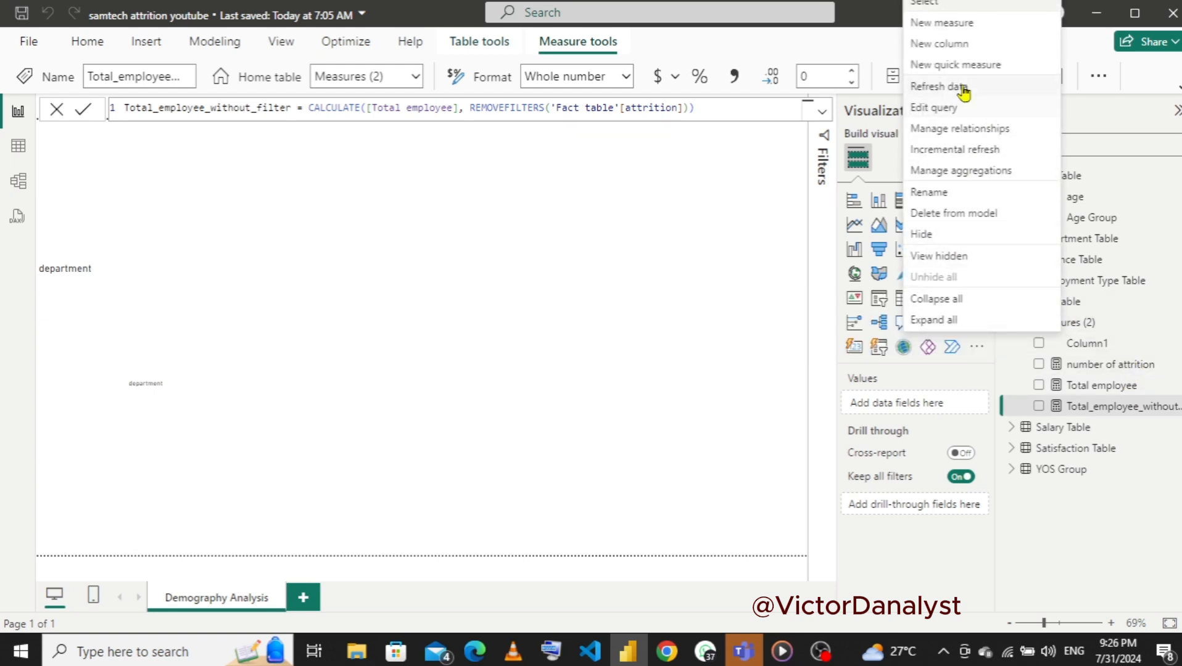
click(935, 29)
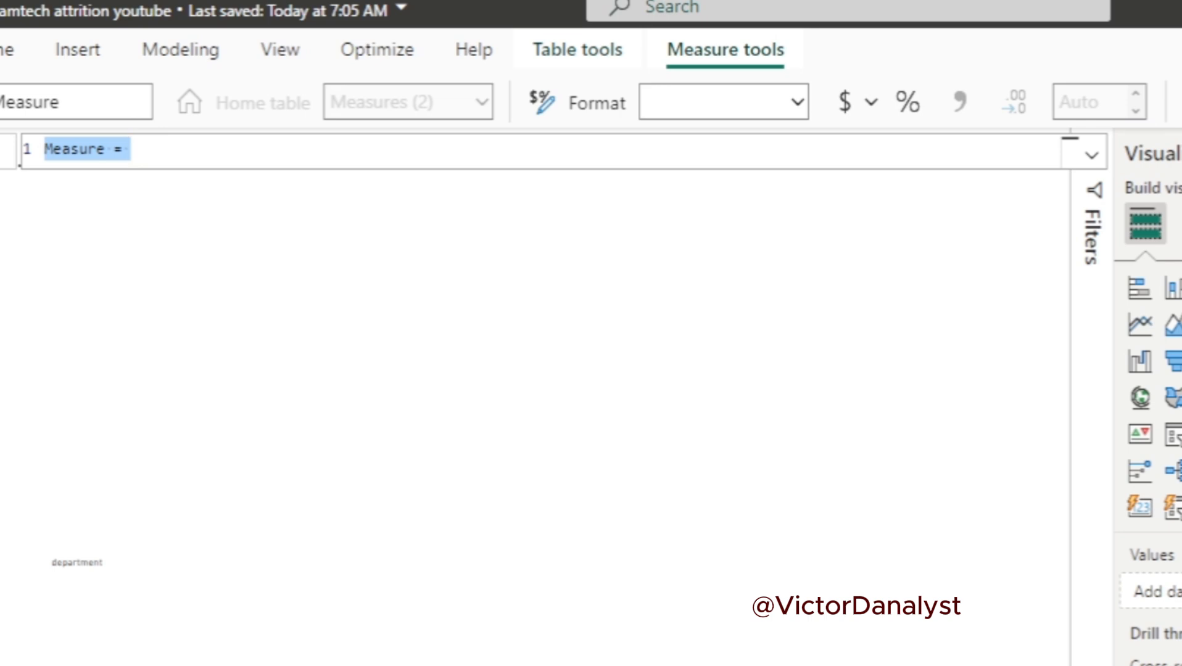
text(att)
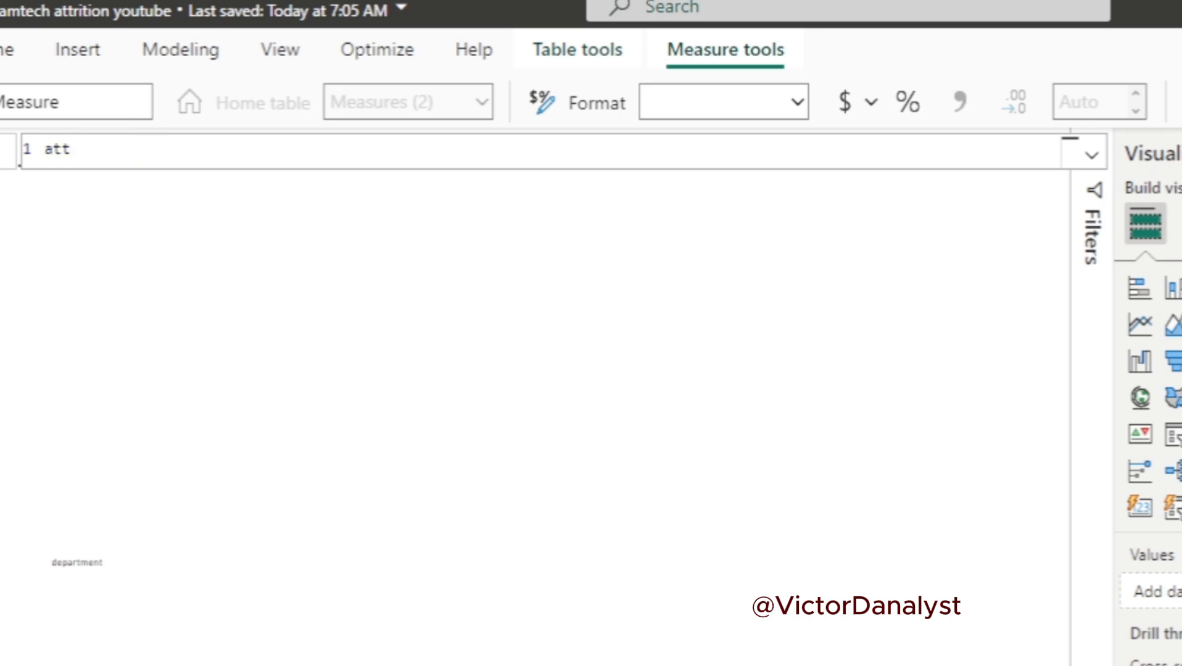
text(rition rate)
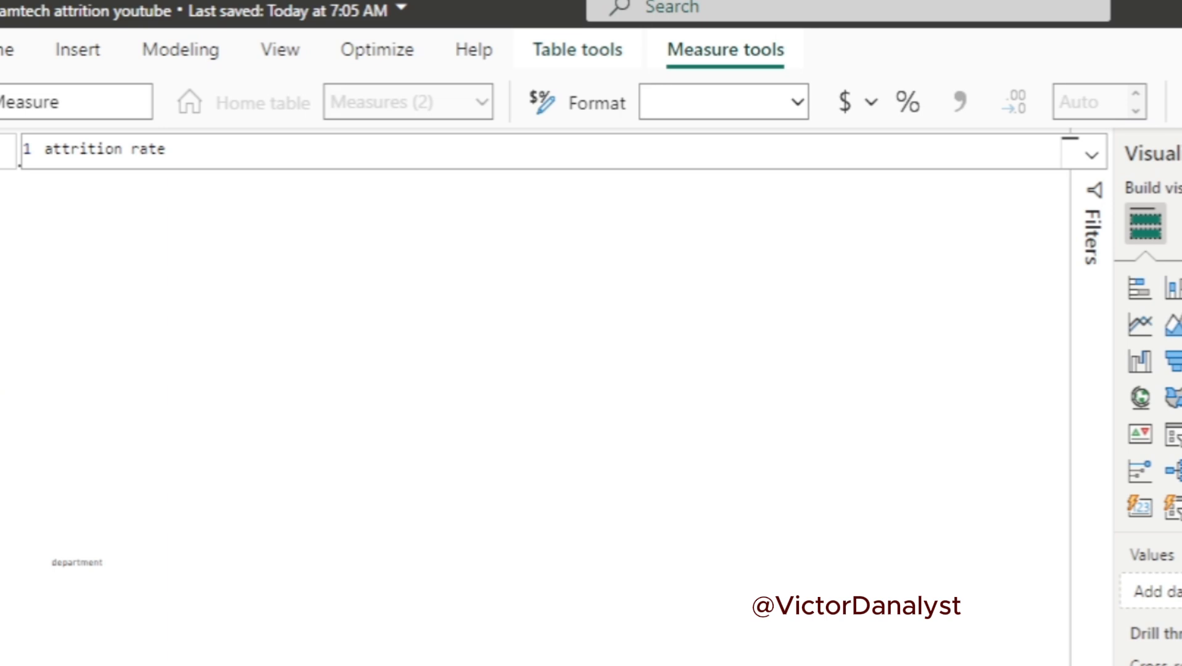
- Define attrition rate as [number of attrition]/[Total_employee_without_filter] and format the measure as Percentage
text( = [)
text(number)
key(Tab)
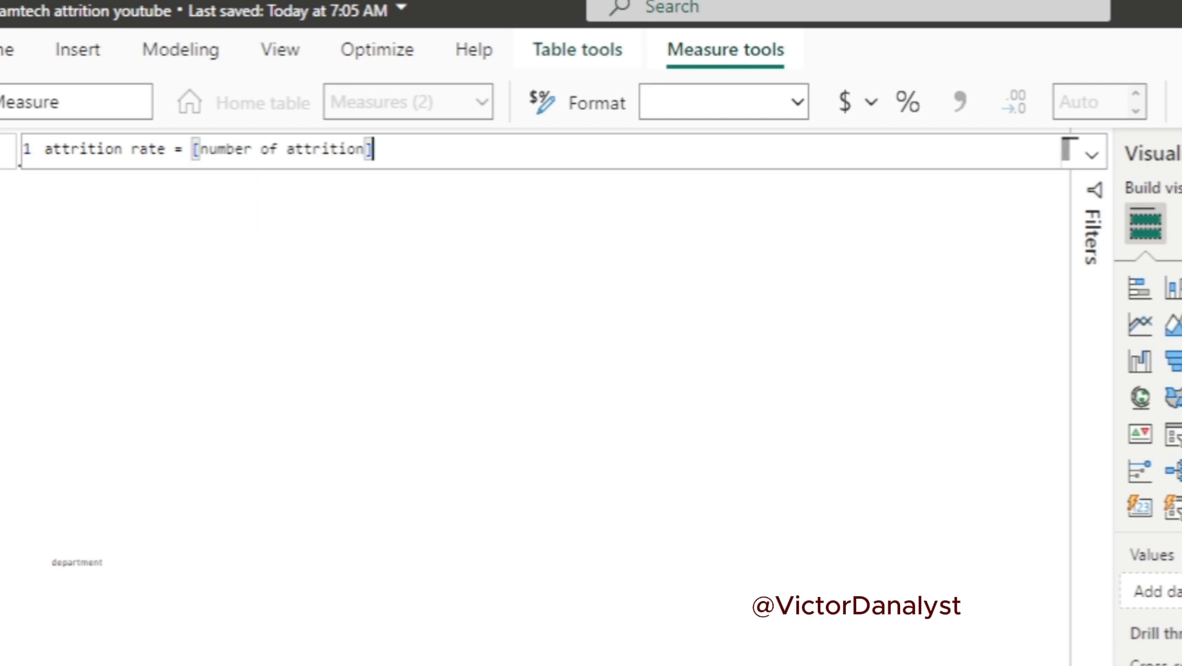
text(/)
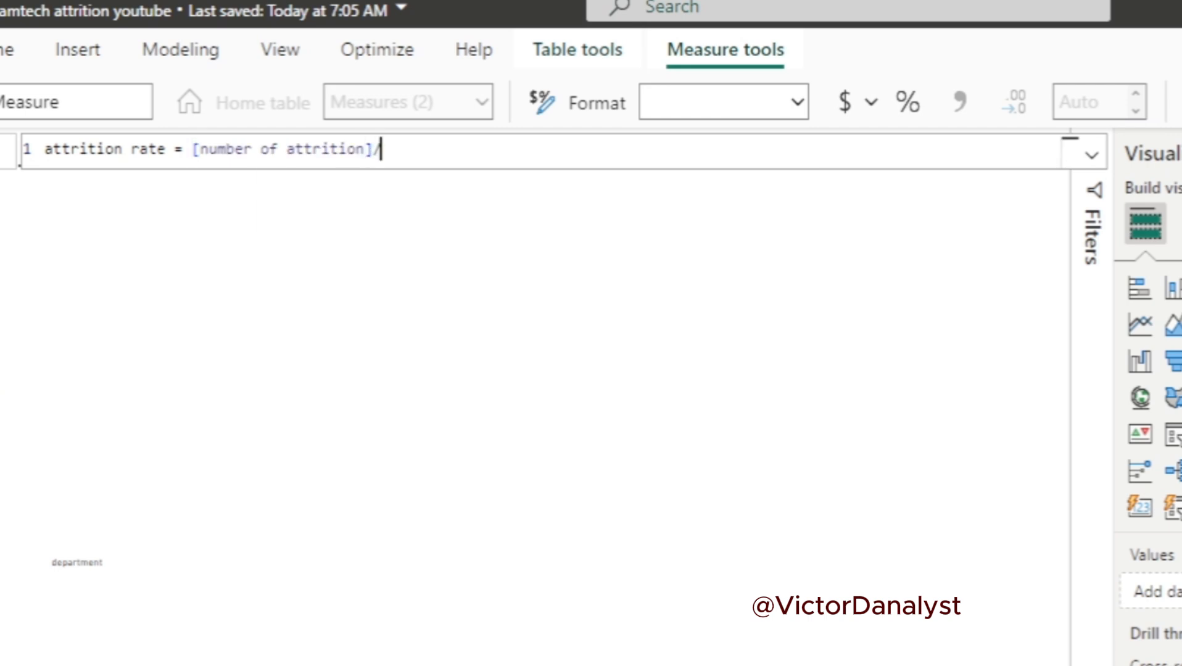
text(to)
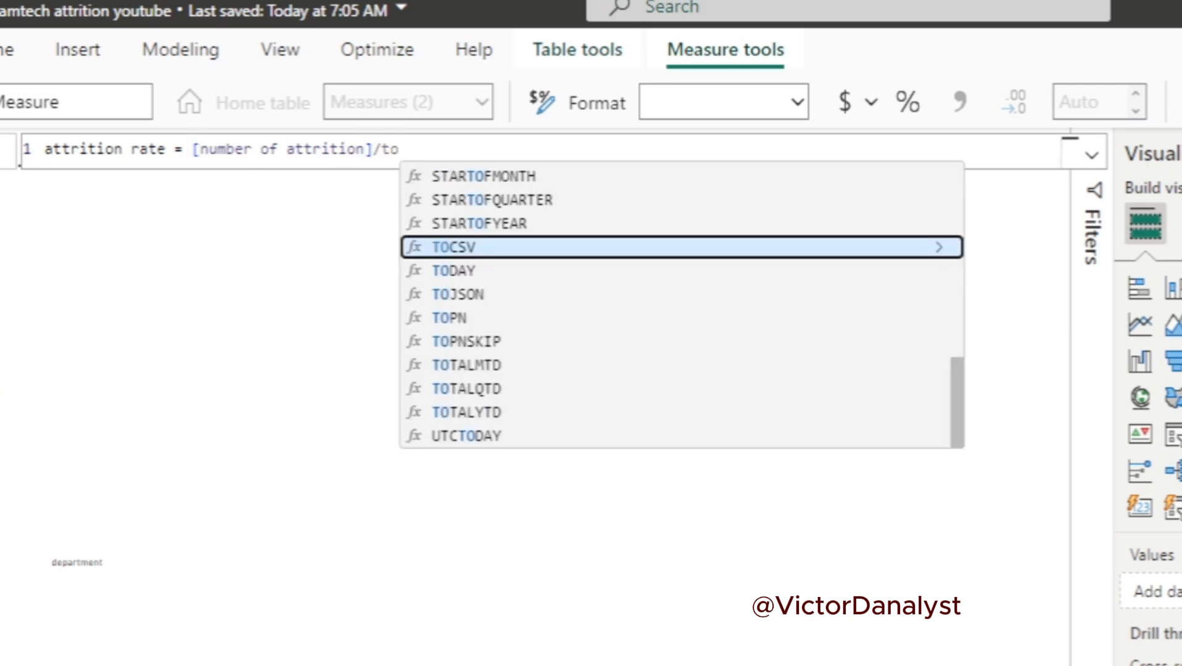
text(ta)
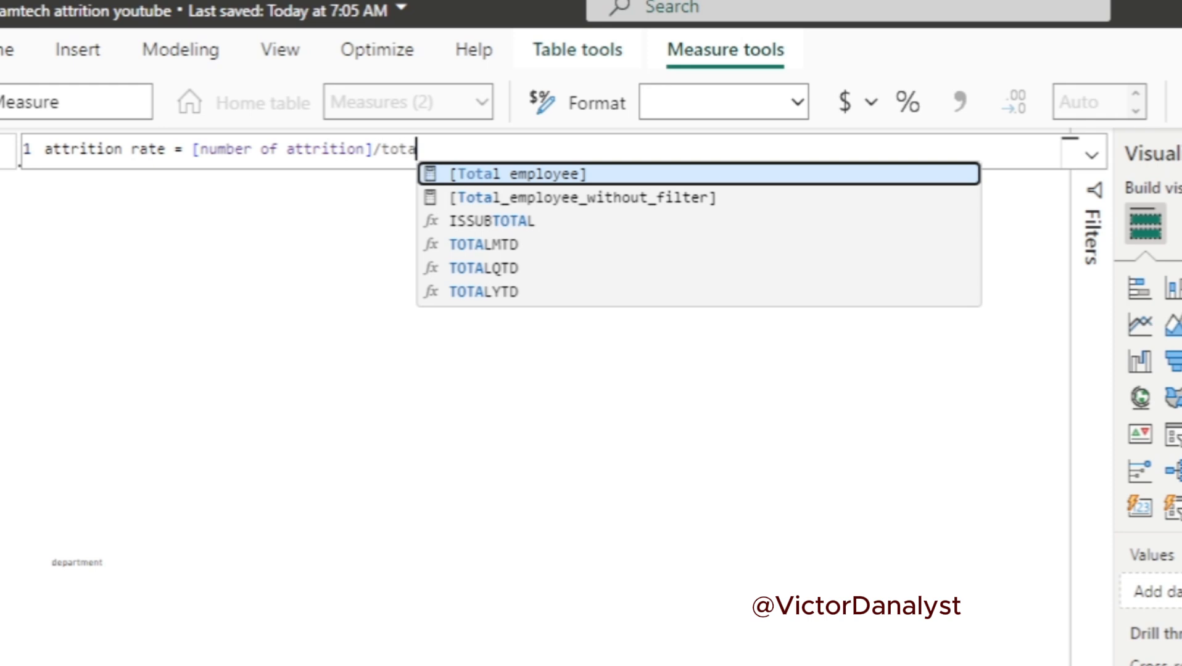
key(Down)
key(Tab)
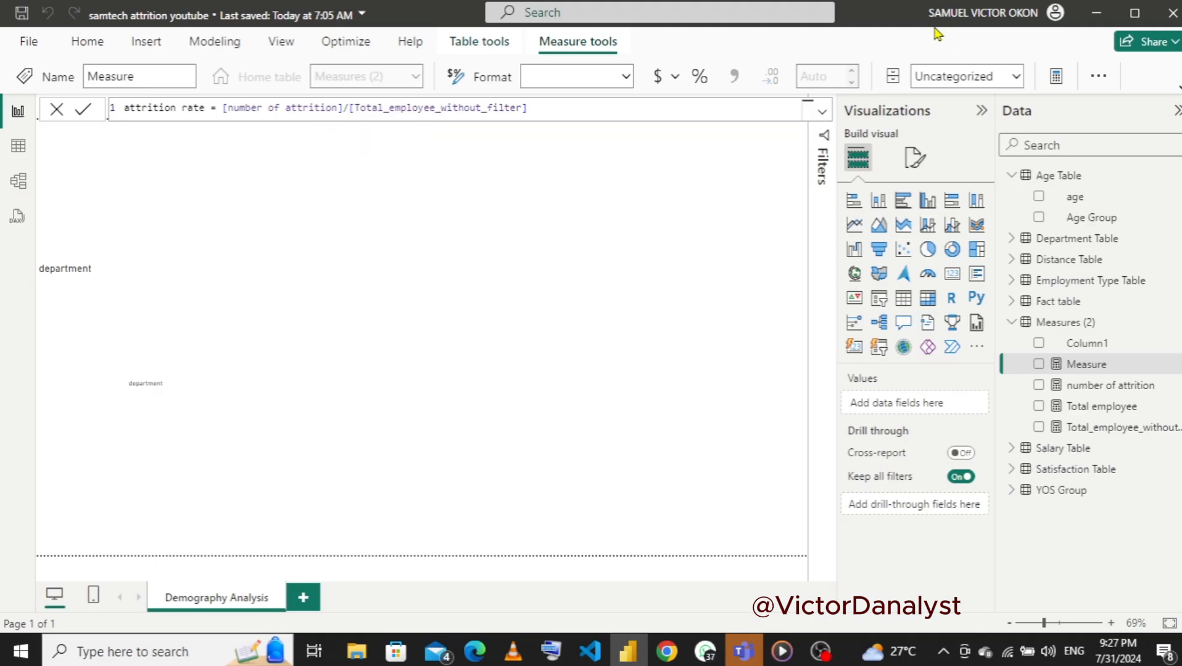
key(Return)
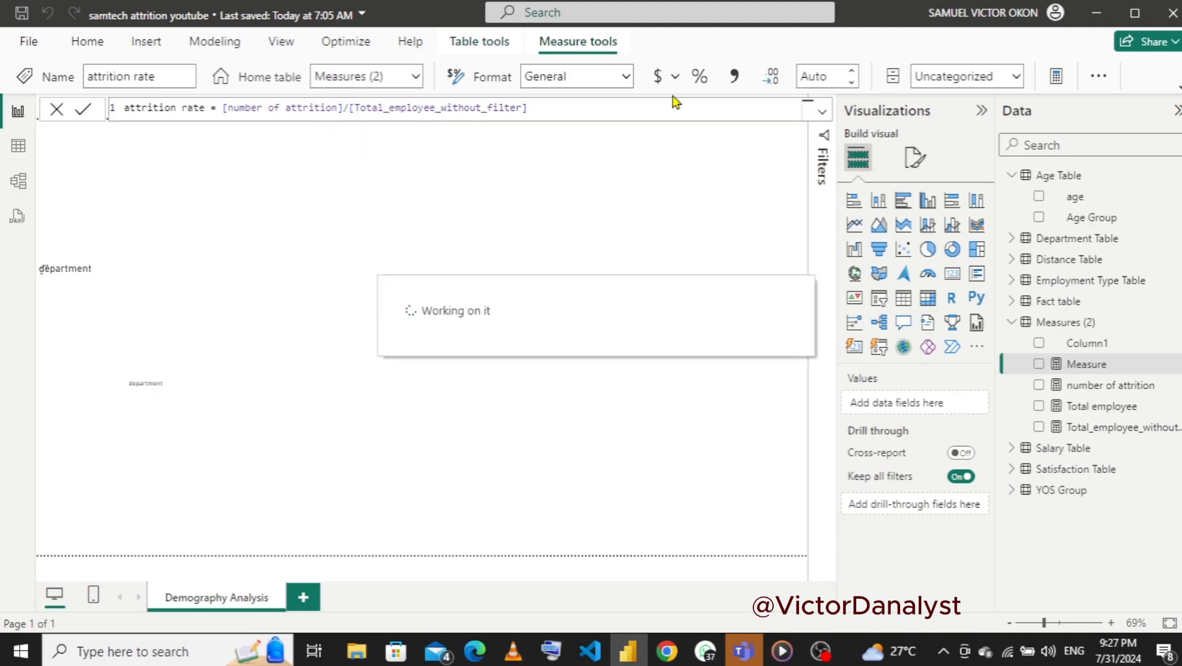
click(626, 77)
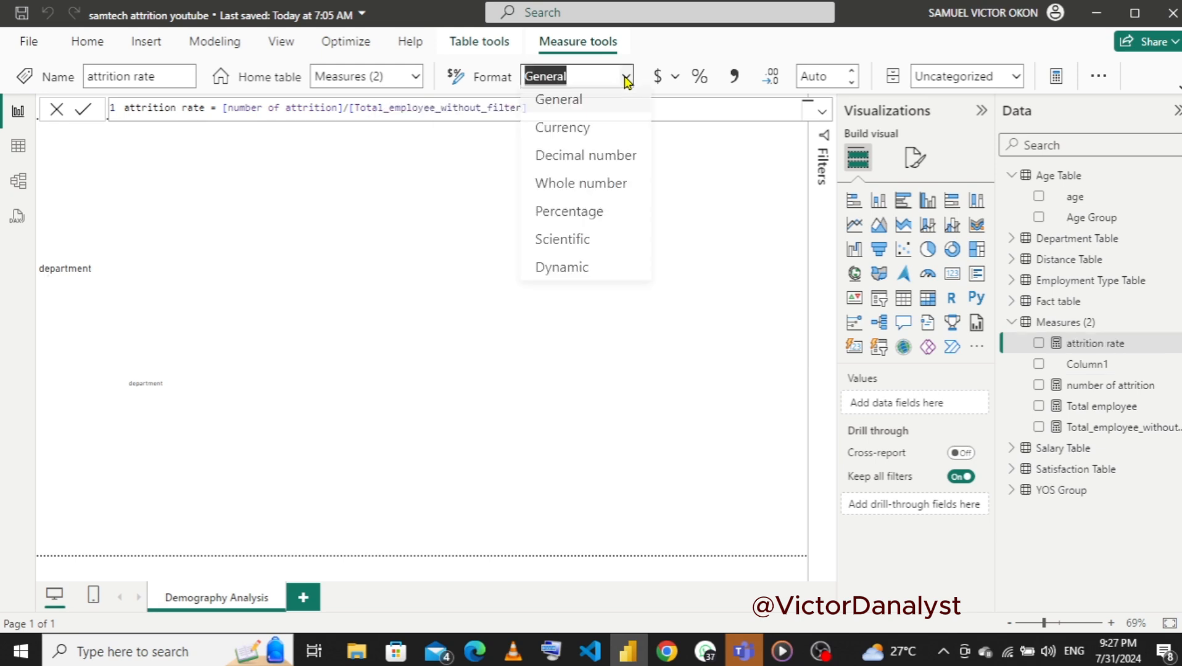
click(564, 224)
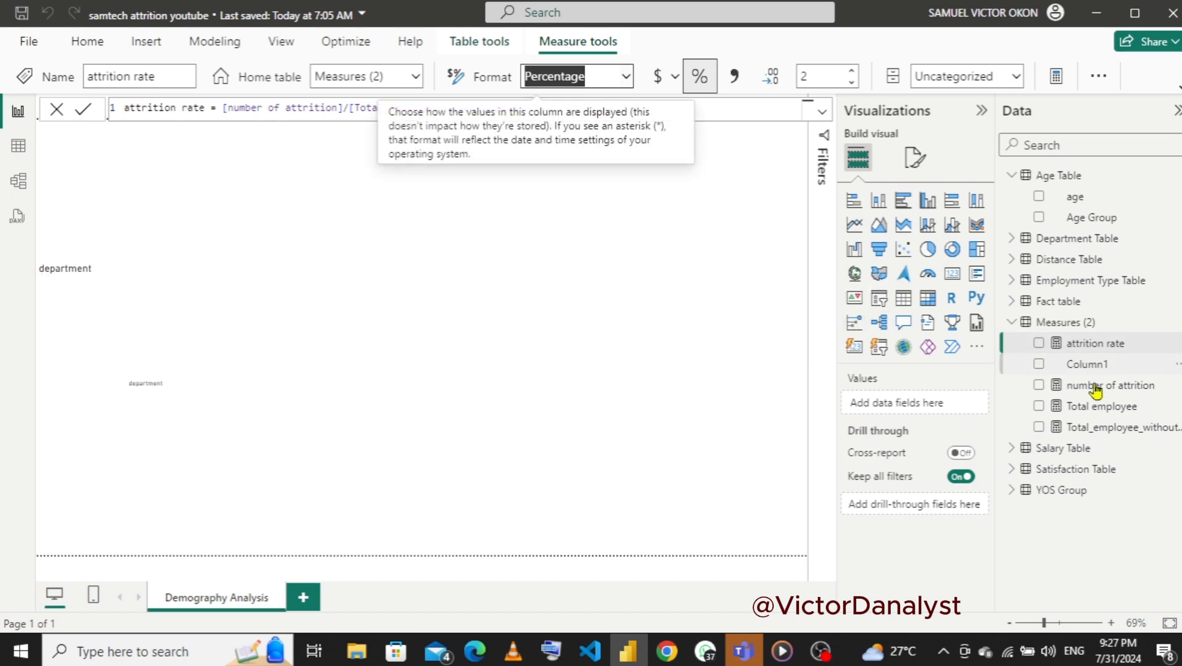
- Add the attrition rate measure to the Y-axis of the department column chart
click(153, 291)
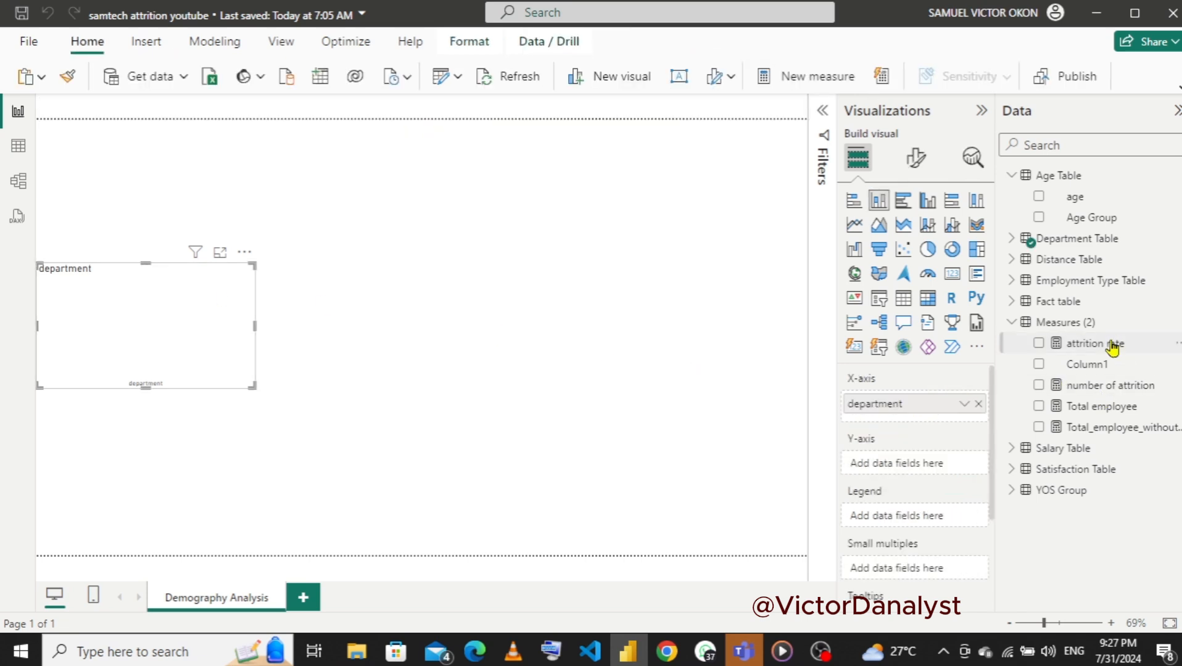
drag(1113, 347, 911, 471)
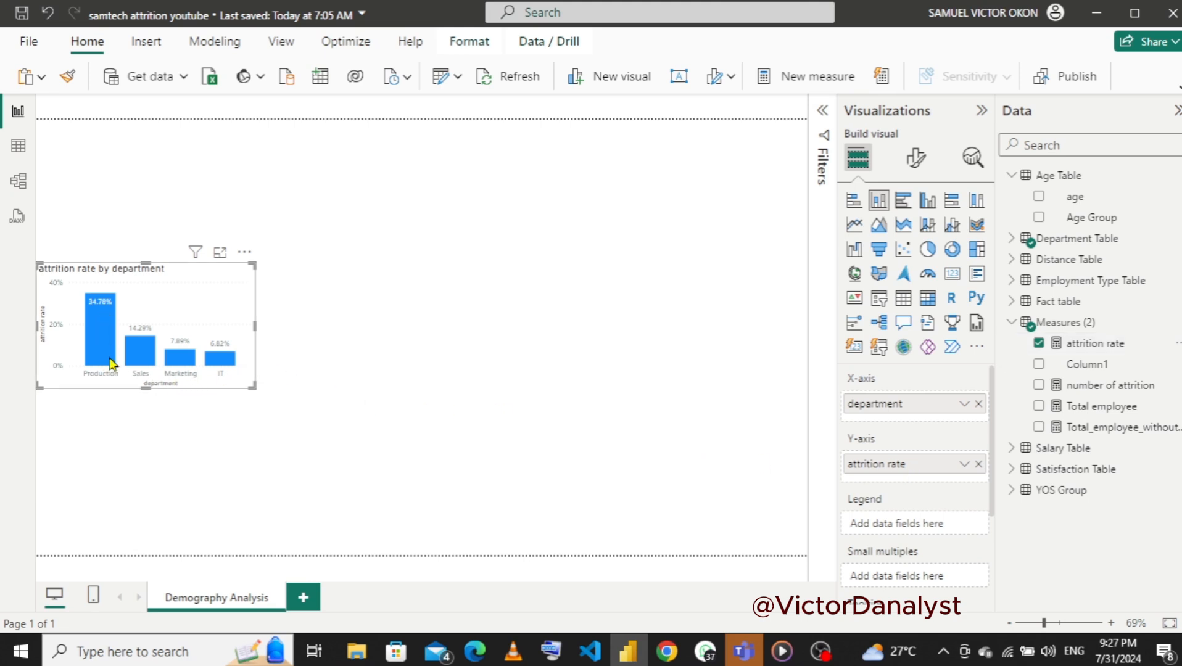
click(395, 319)
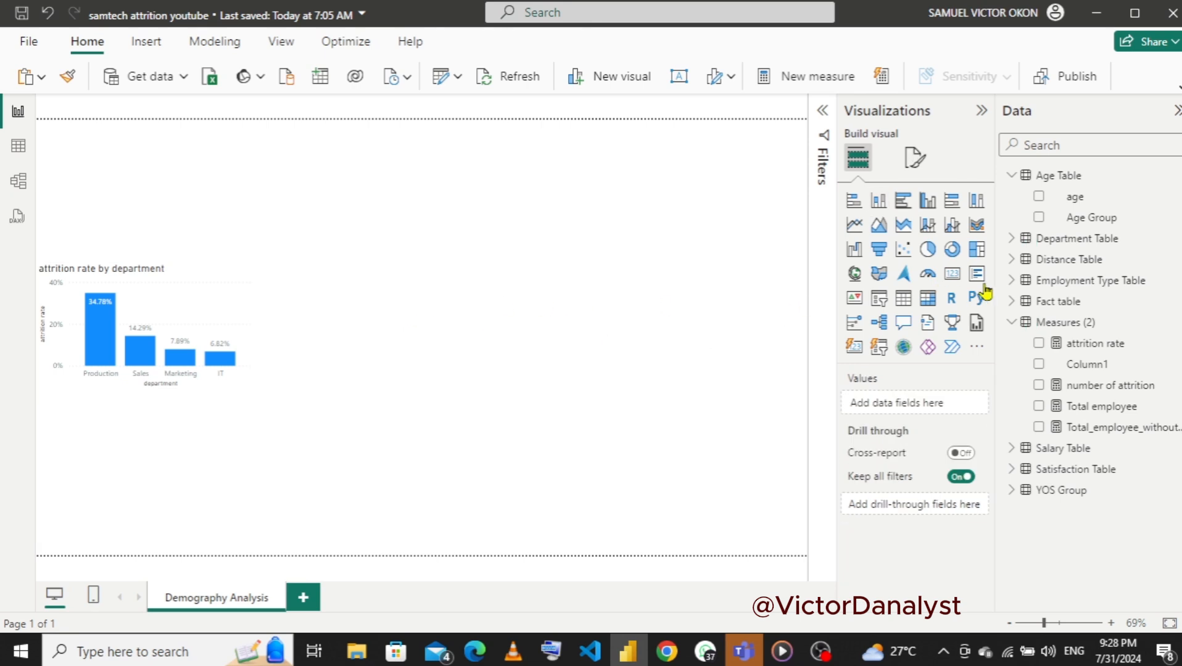
- Add a stacked column chart of attrition rate by Age Group below the department chart and turn on its data labels
click(879, 201)
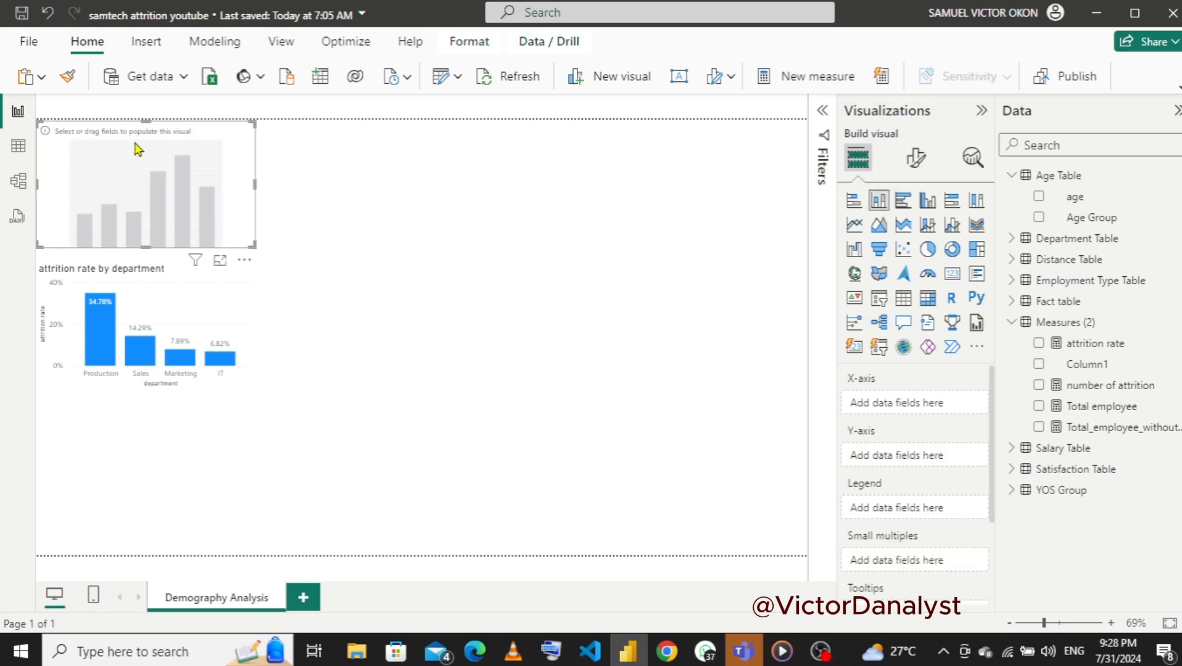
drag(131, 136, 114, 418)
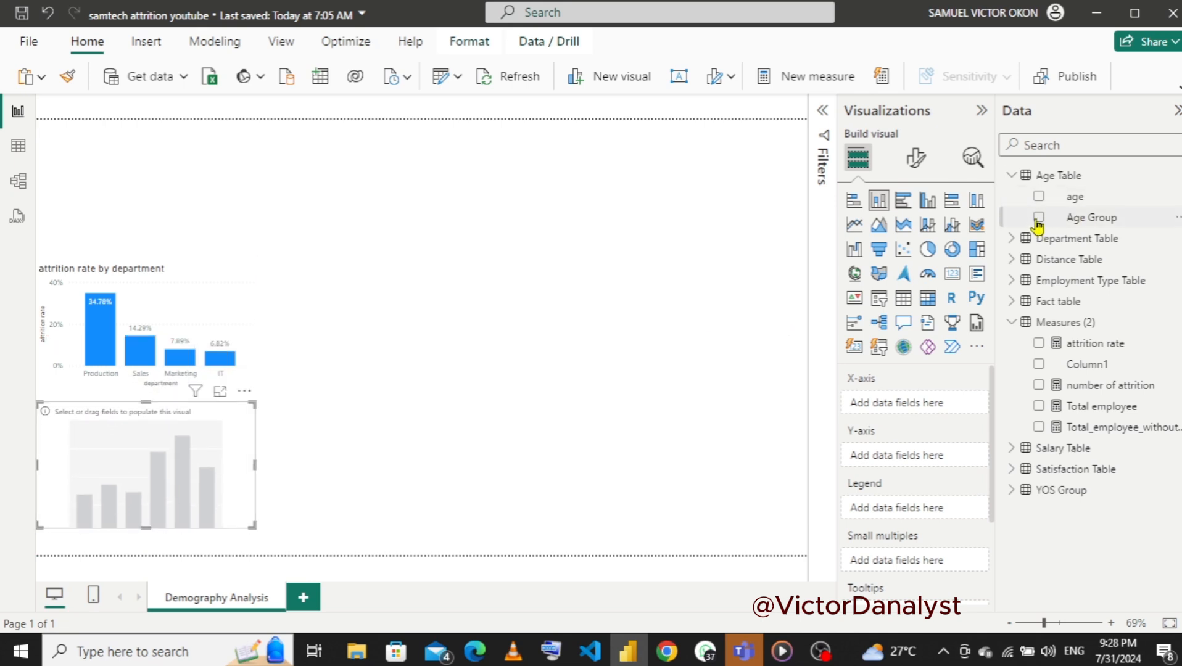
drag(1039, 225, 894, 410)
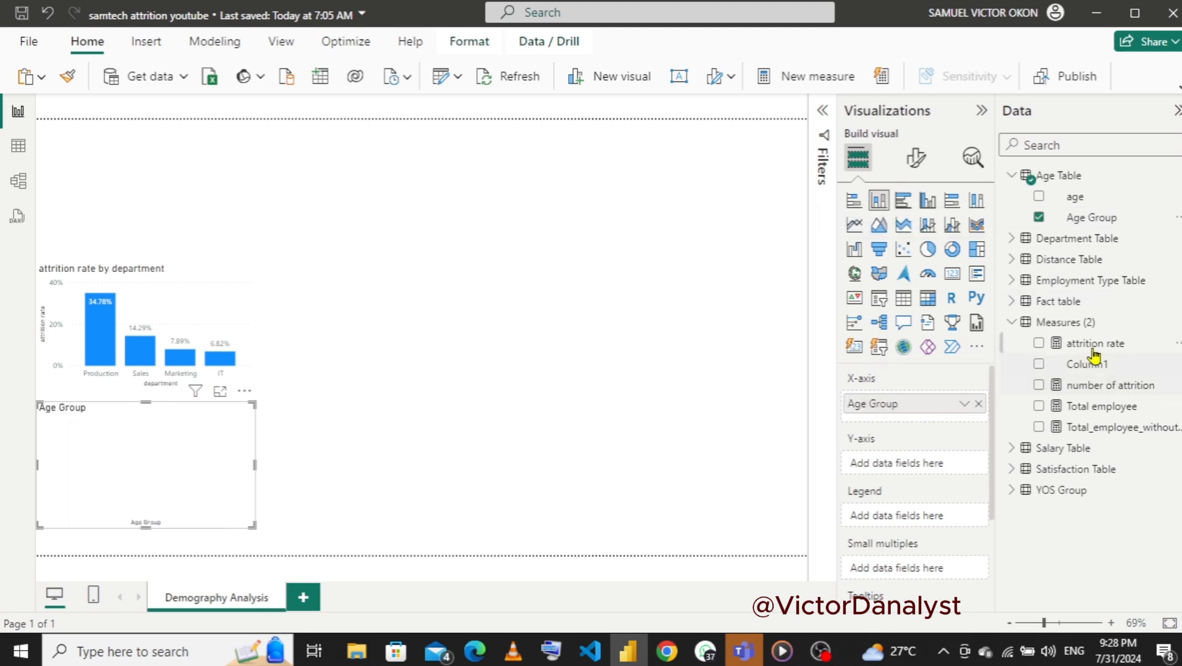
drag(1088, 347, 897, 465)
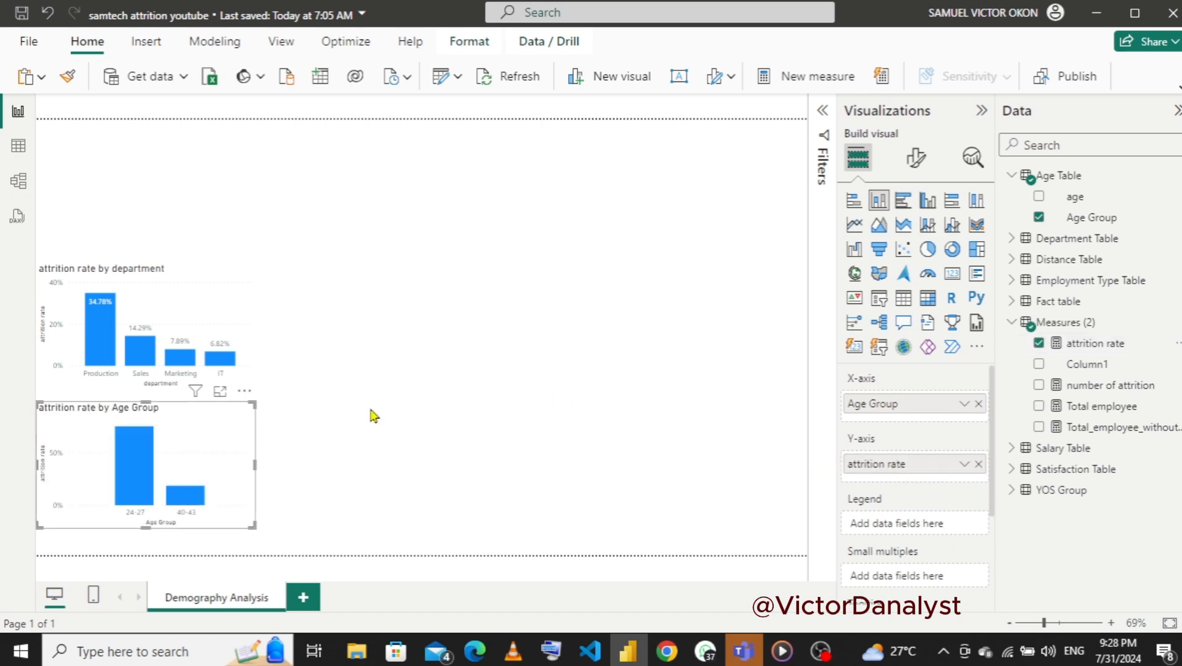
click(916, 161)
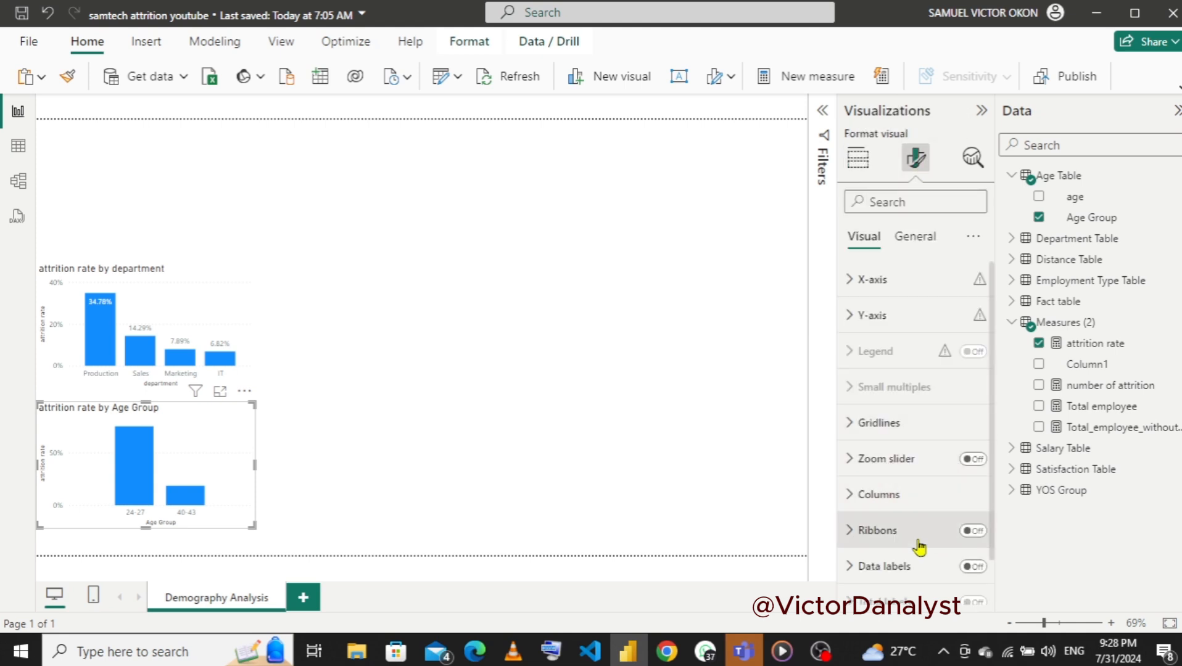
click(972, 567)
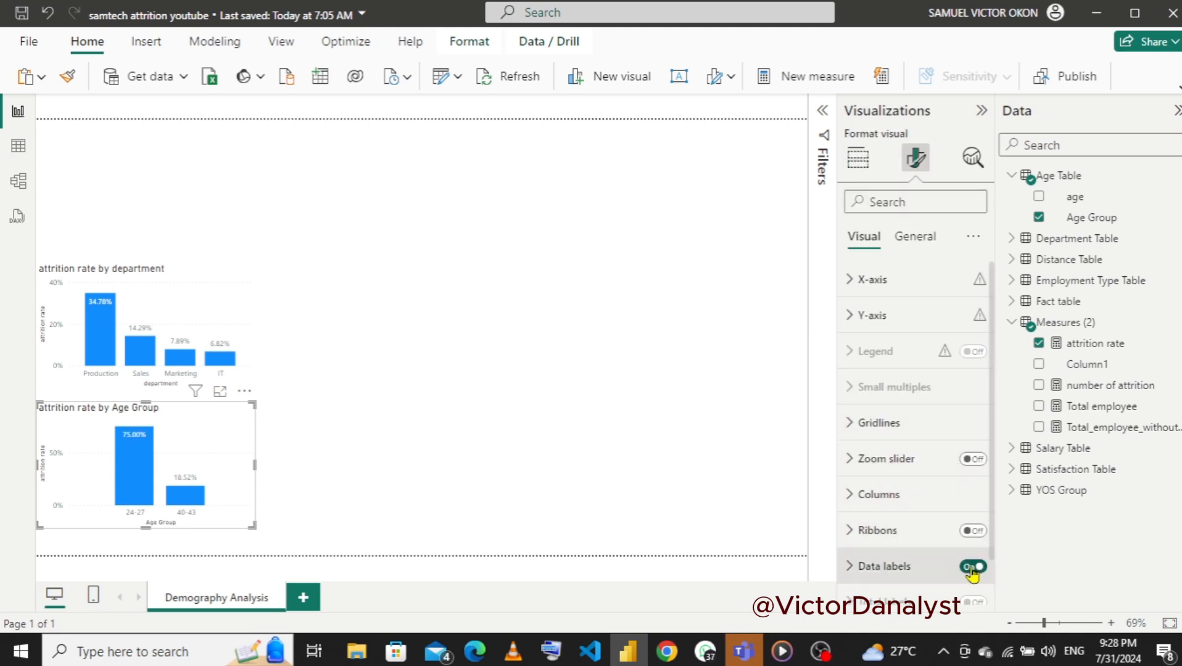
click(345, 351)
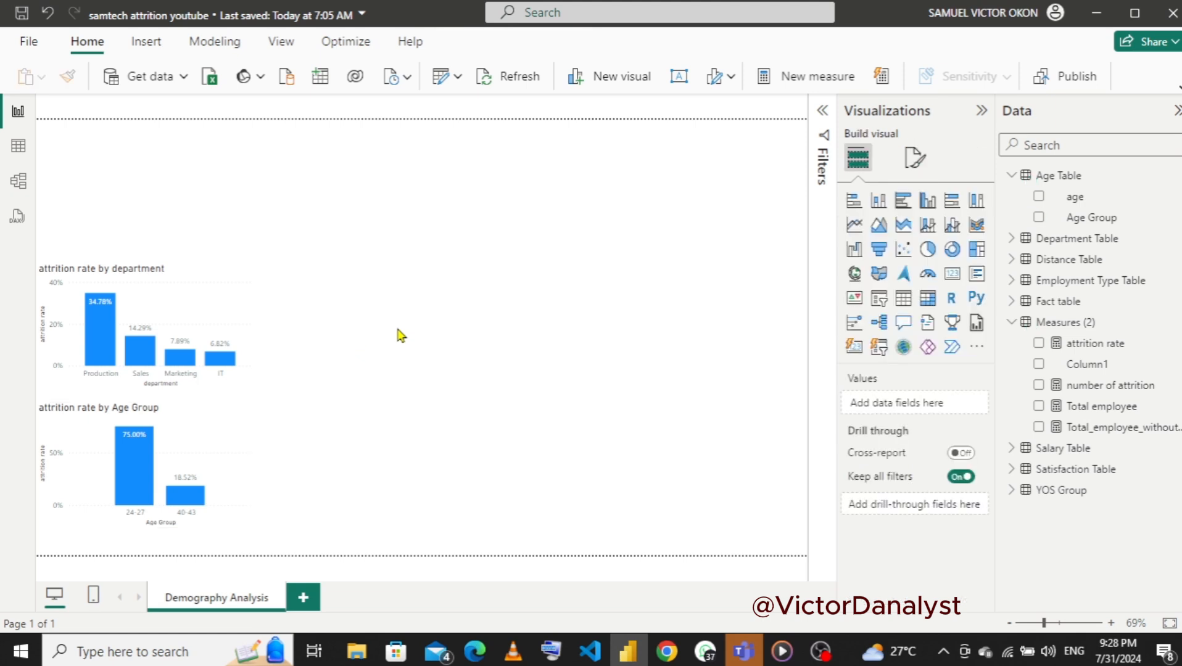
- Add a clustered bar chart of attrition rate by YOS beside the department chart and turn on its data labels
click(902, 206)
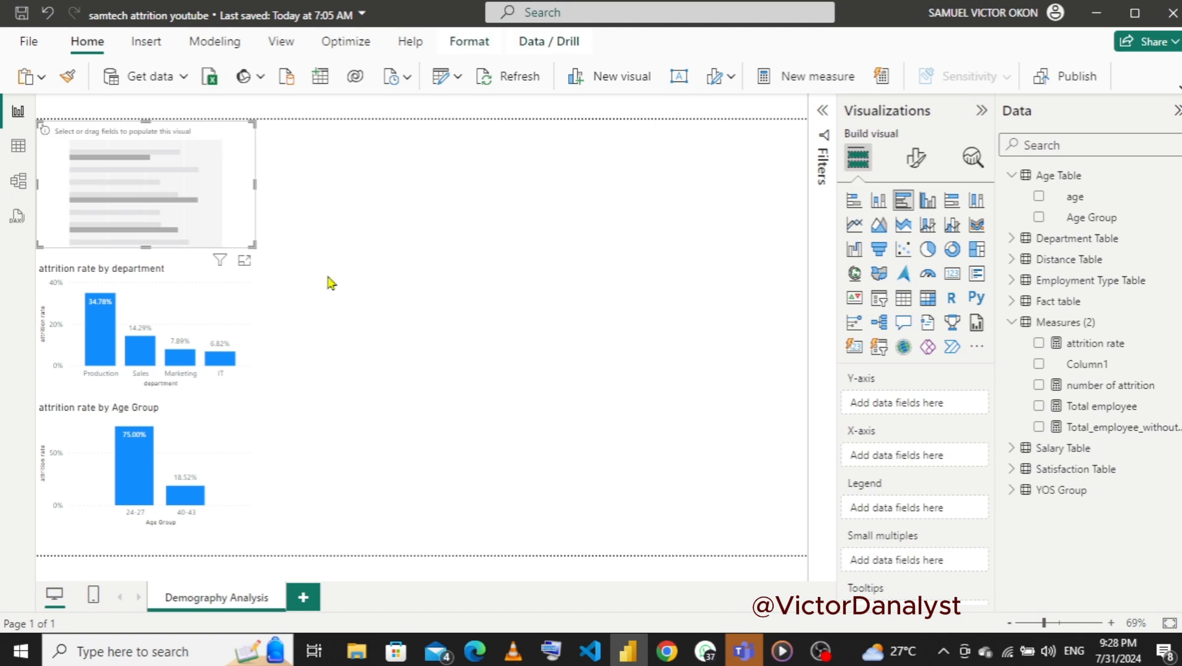
drag(240, 157, 495, 286)
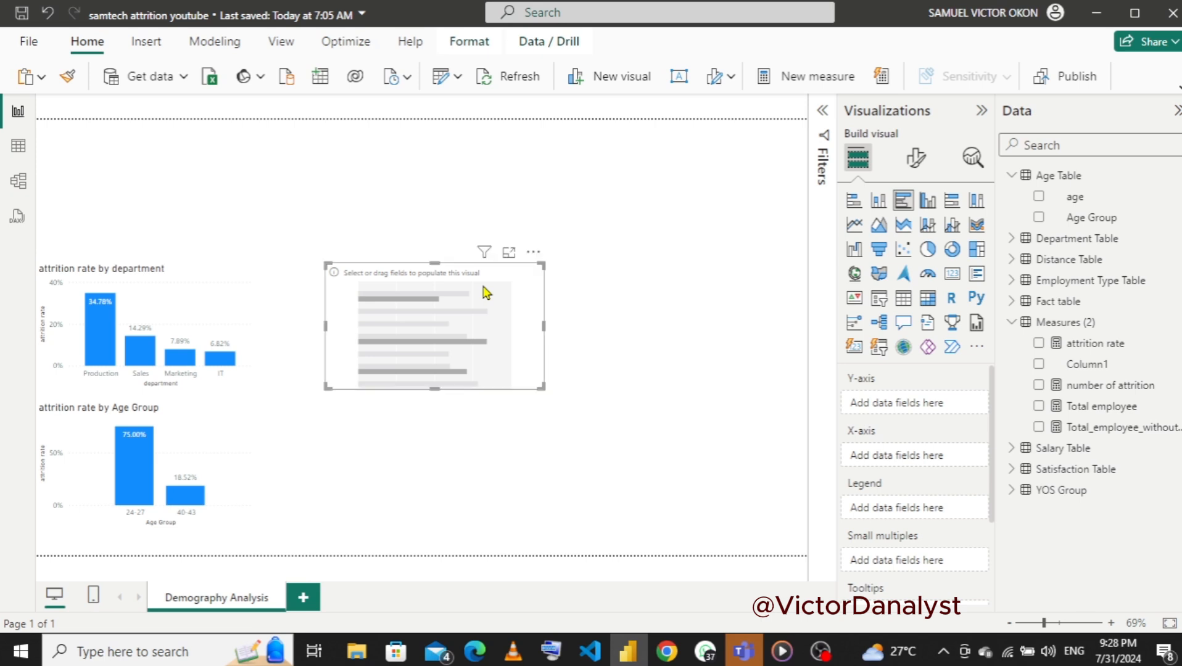
click(1011, 491)
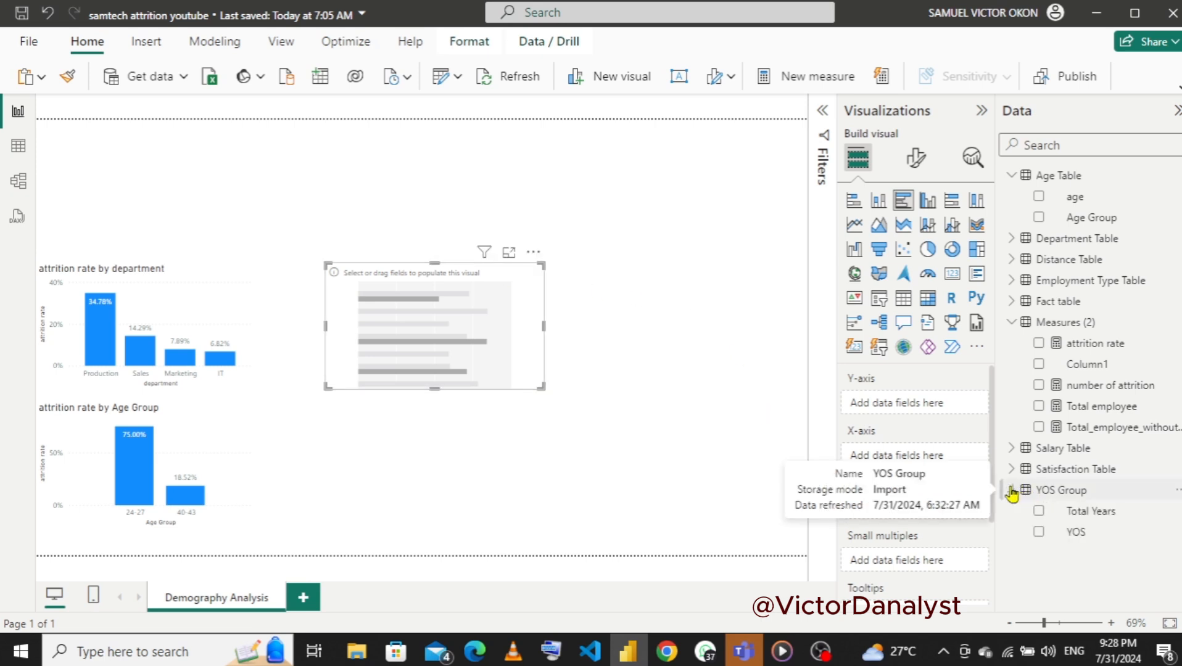
drag(1085, 533, 915, 409)
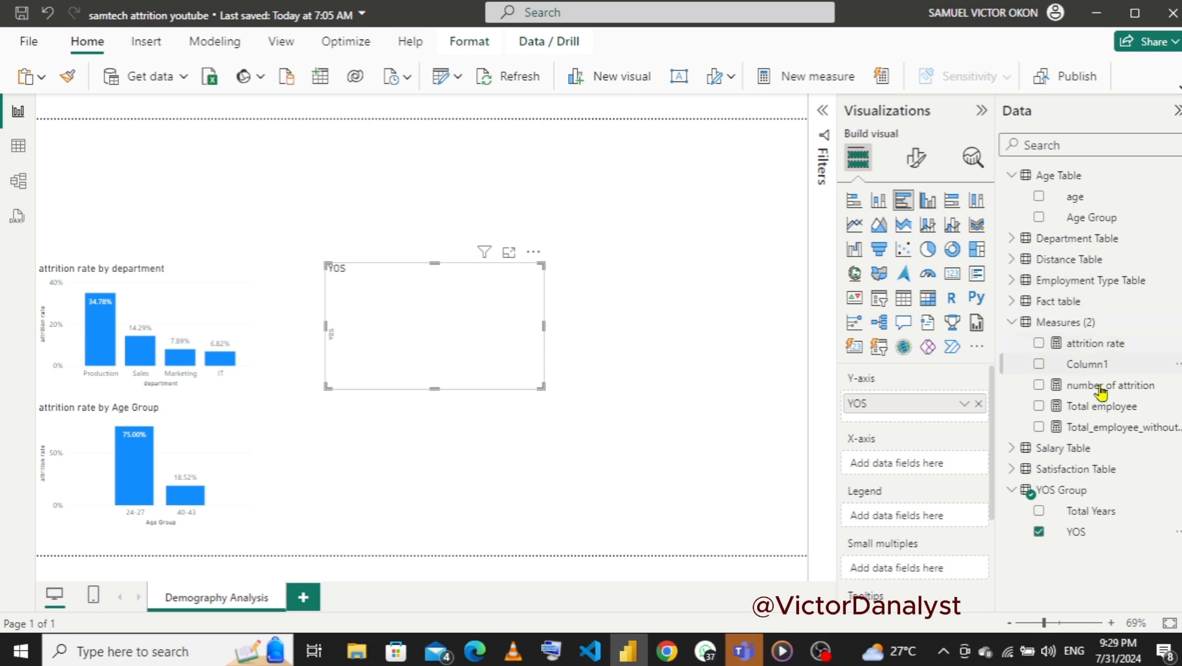
drag(1107, 352, 919, 474)
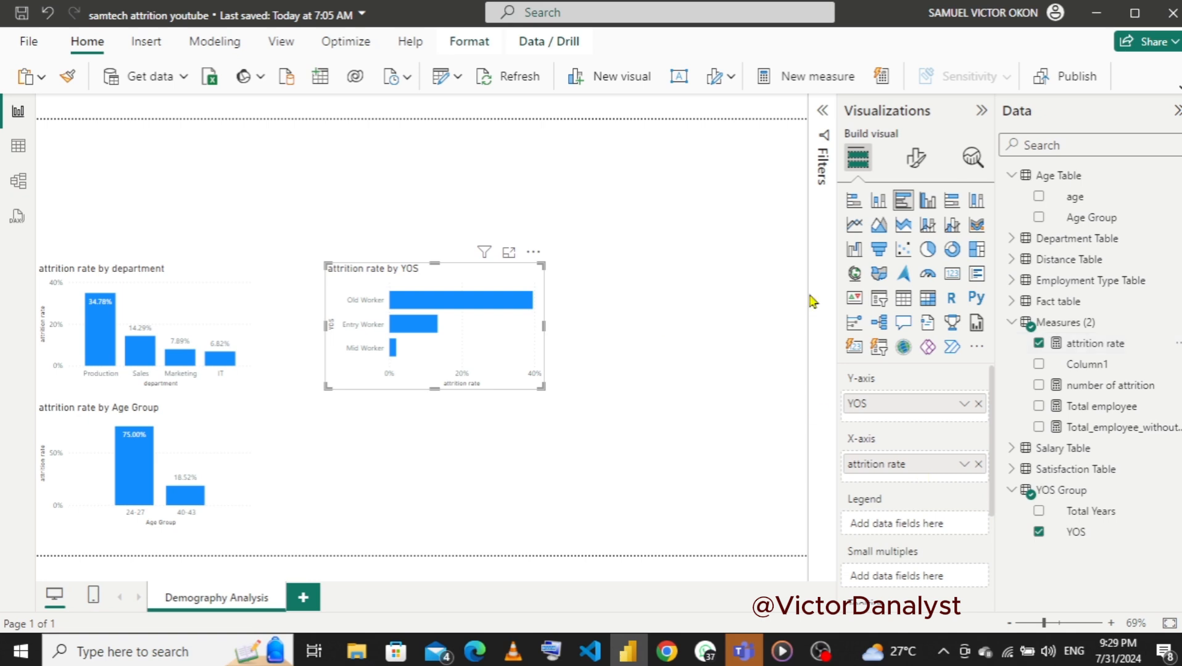
click(915, 162)
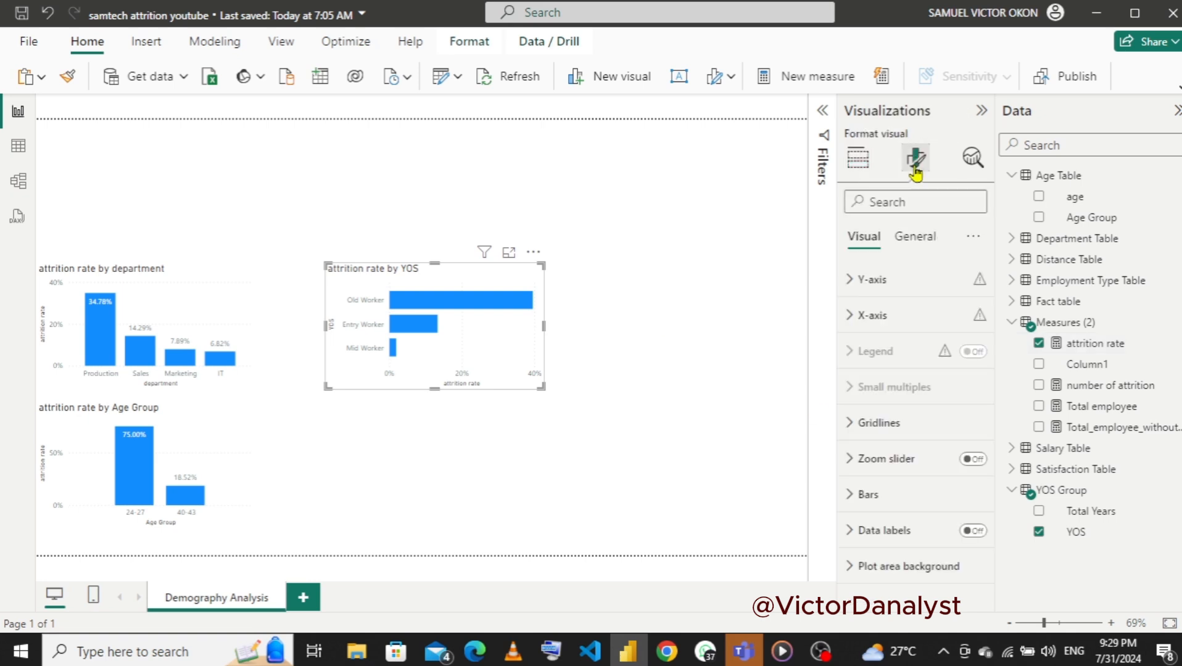
click(973, 532)
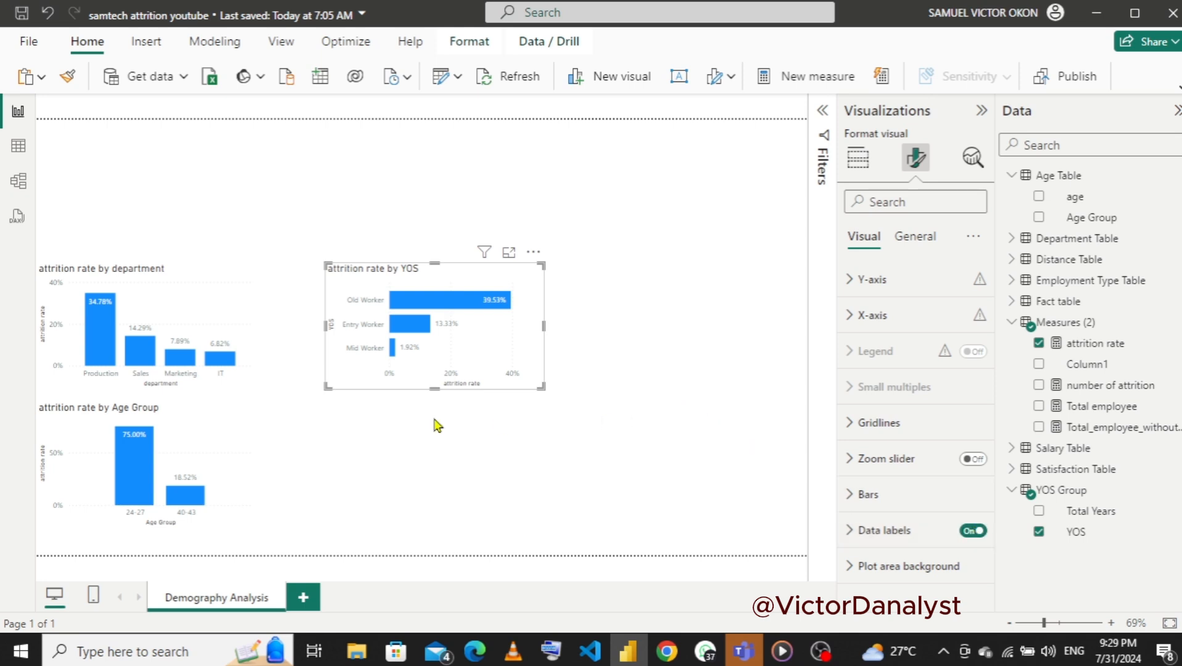
- Deselect the YOS chart, collapse the Age Table and expand the Employment Type Table in the field list
click(464, 465)
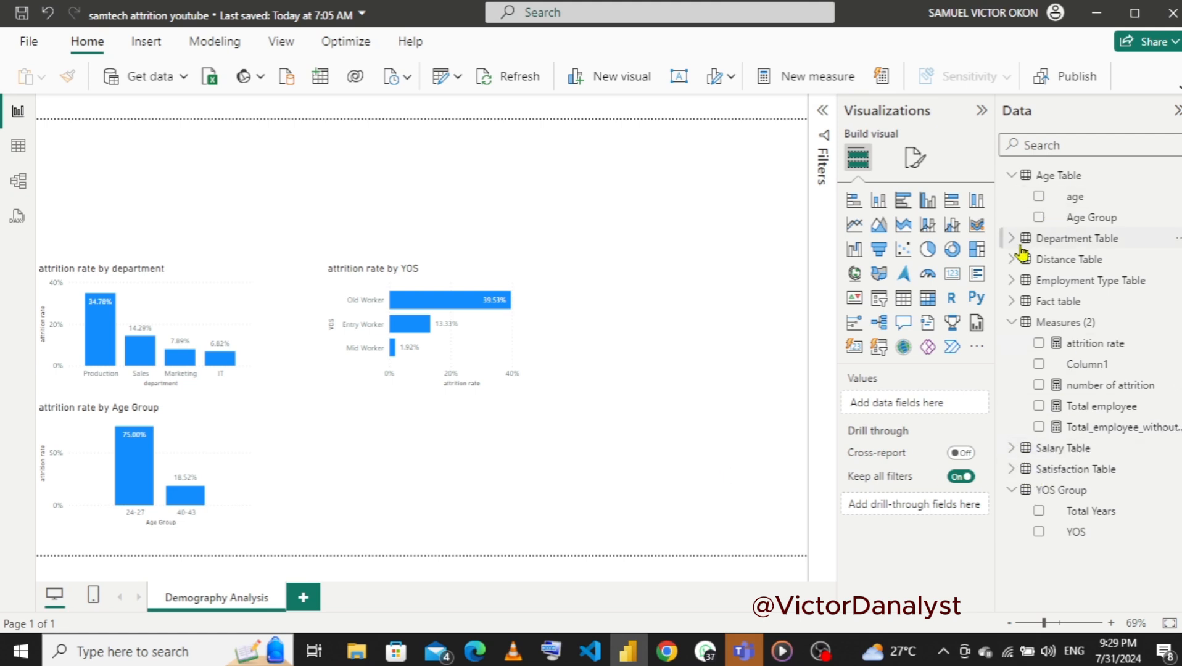
click(1012, 176)
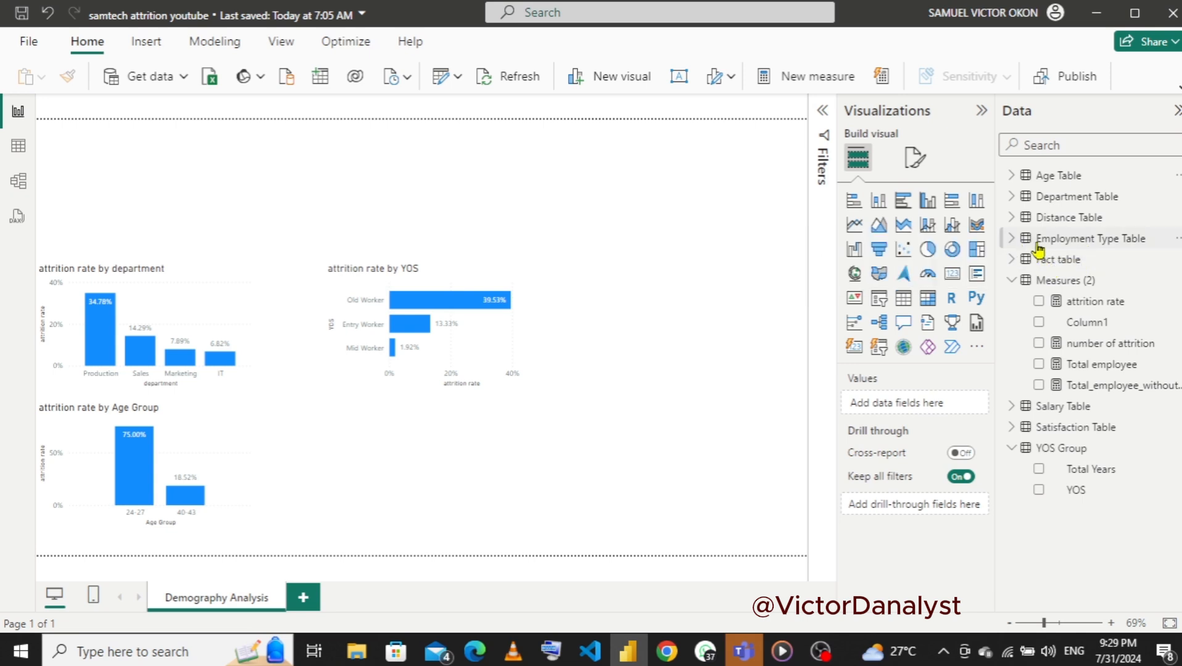
click(1012, 239)
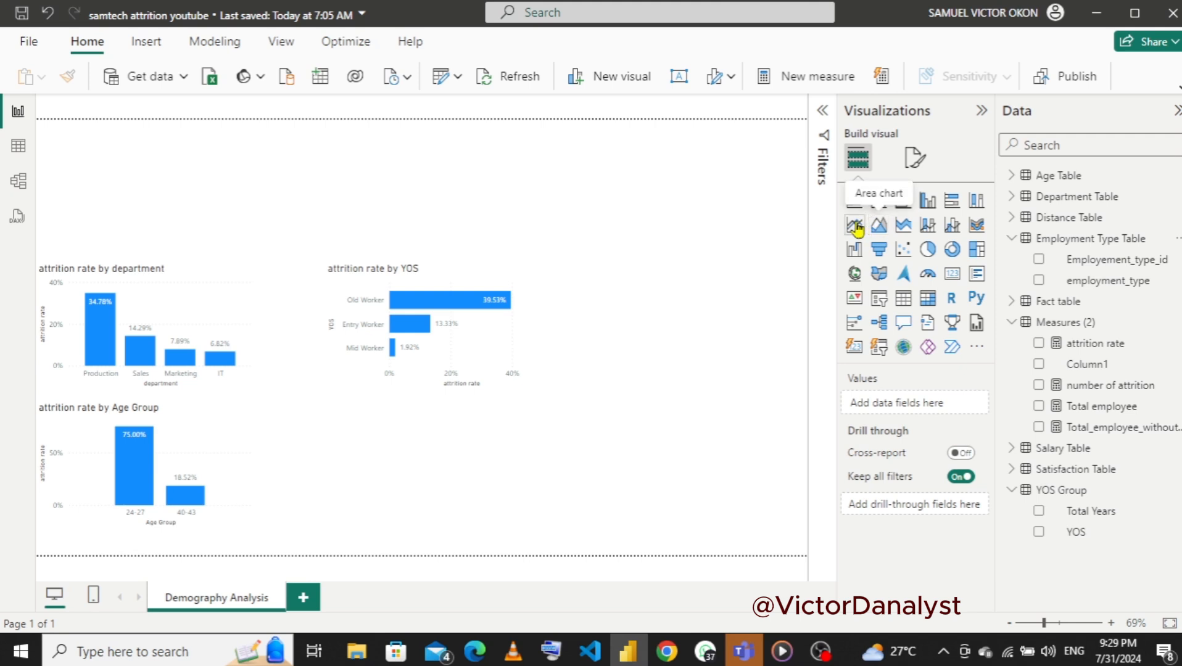
click(976, 216)
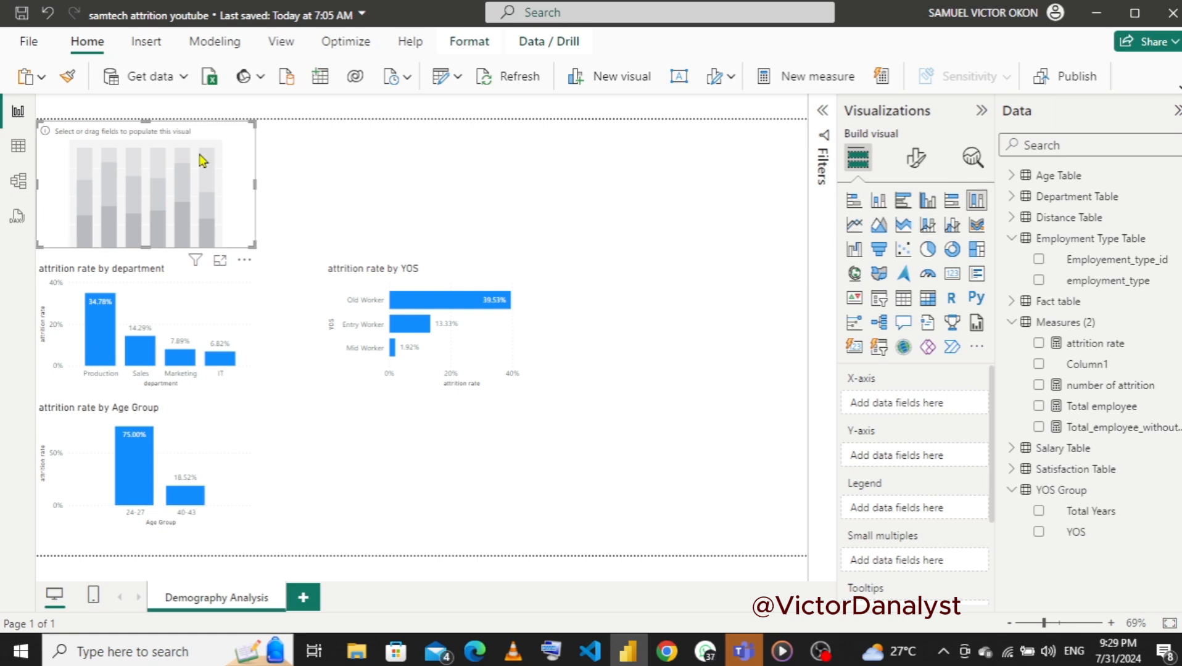
drag(121, 128, 432, 412)
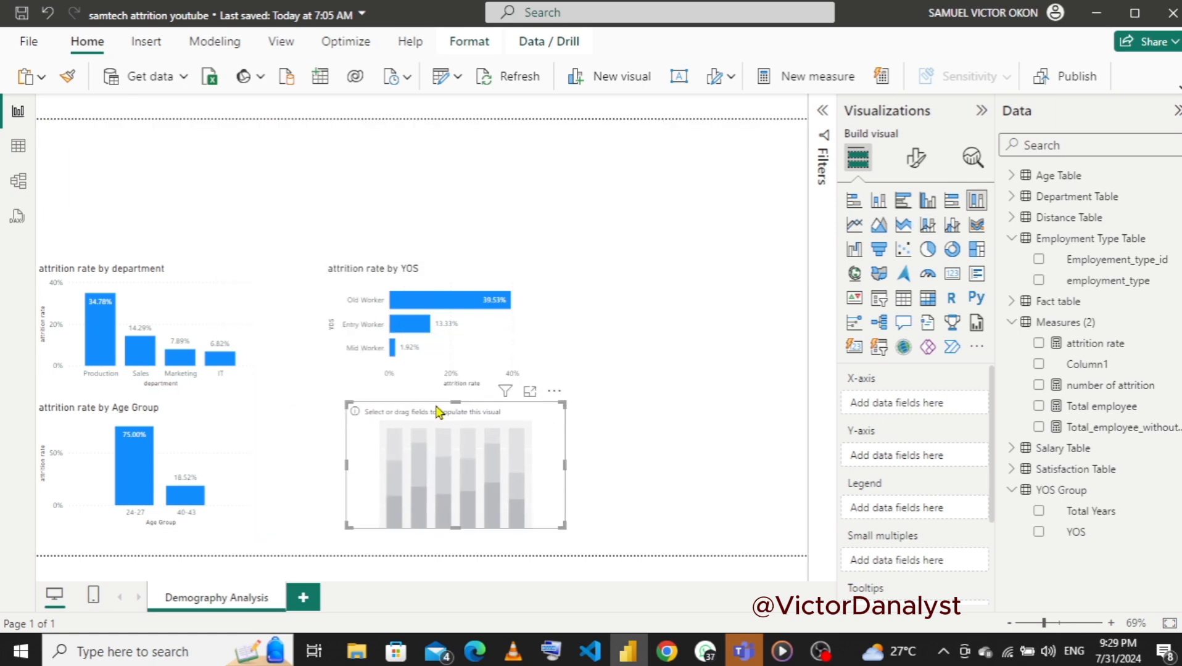
click(555, 392)
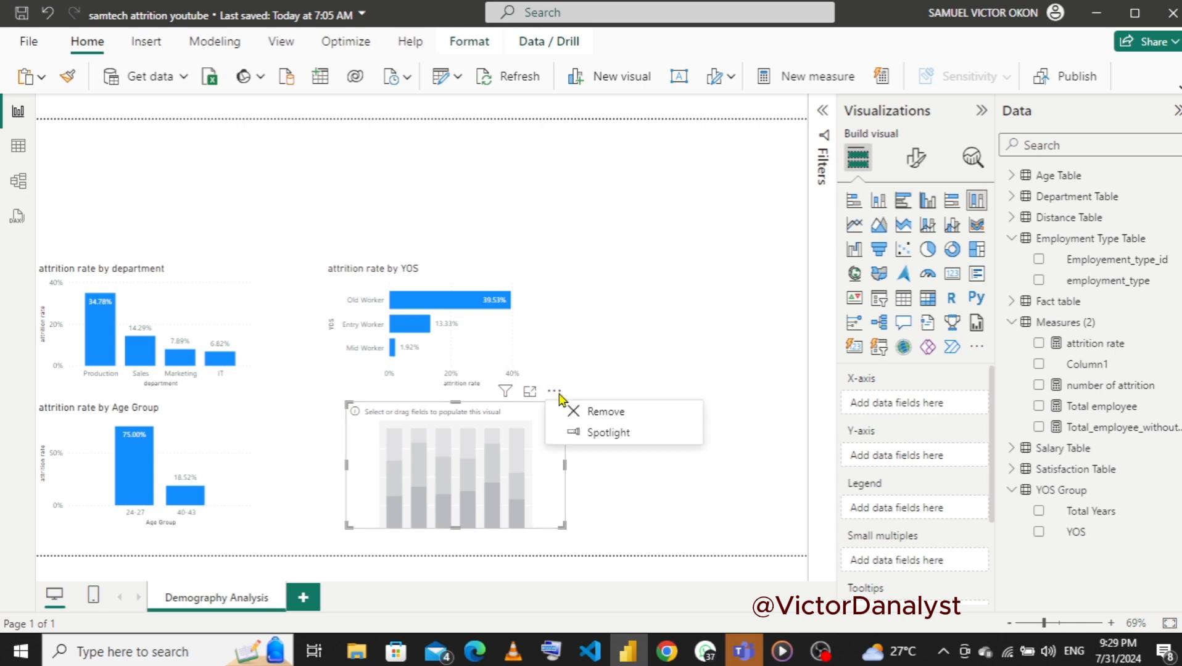
click(596, 412)
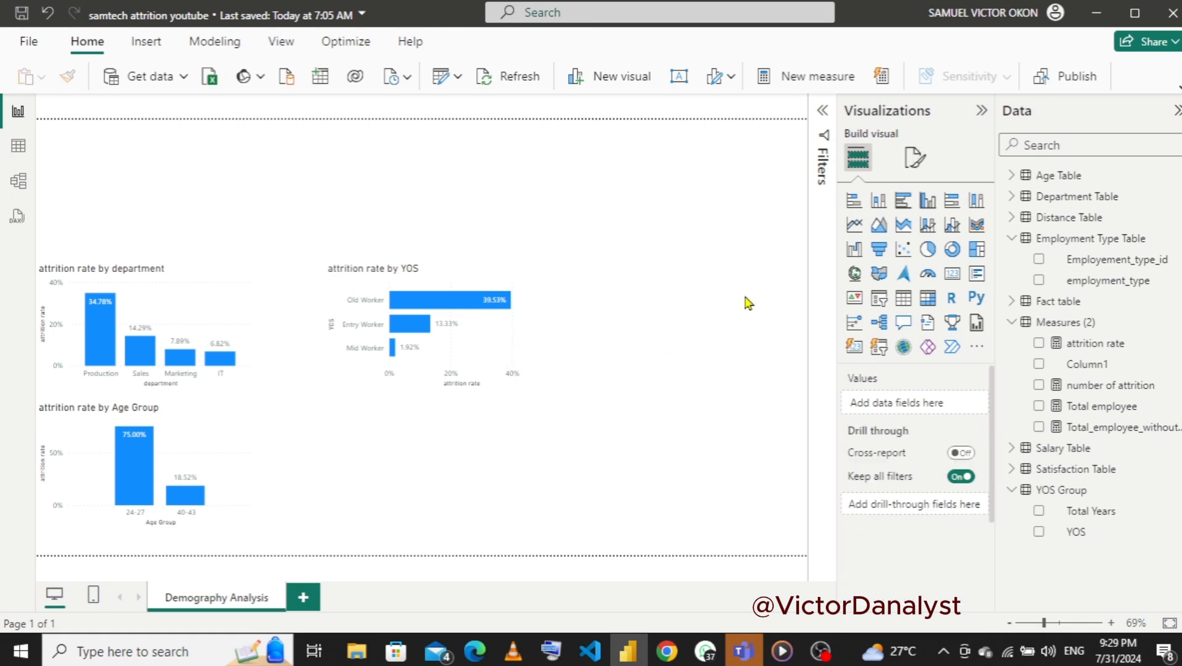
- Add a clustered bar chart of attrition rate by employment_type below the YOS chart and turn on its data labels
click(903, 208)
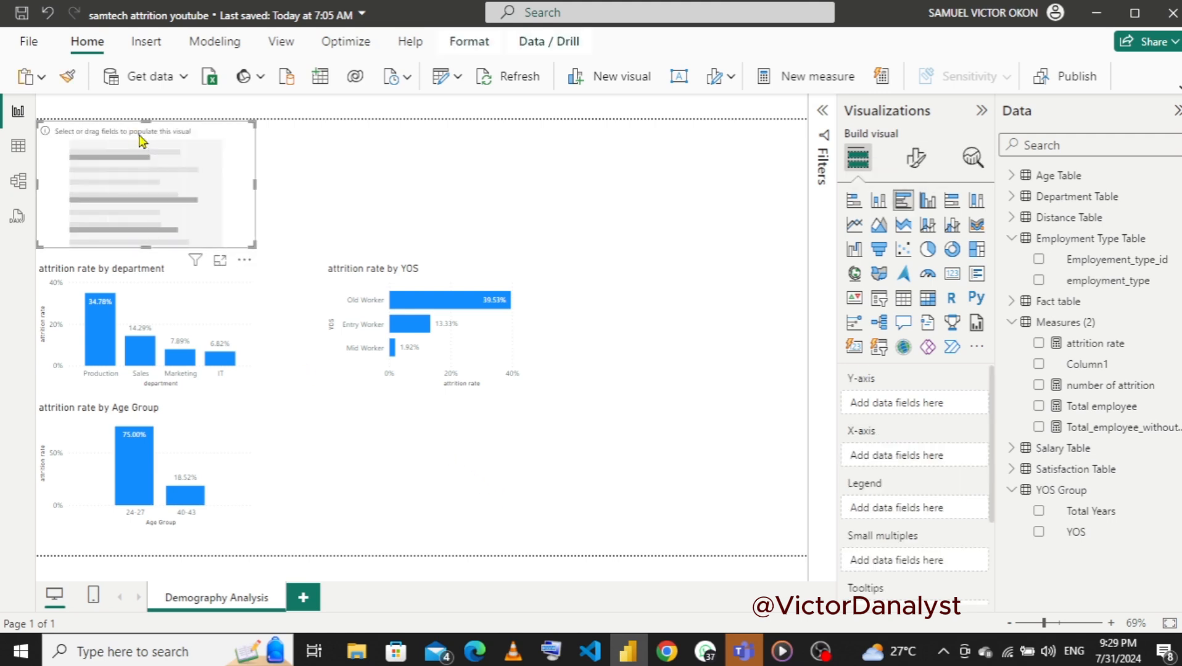
drag(136, 136, 424, 455)
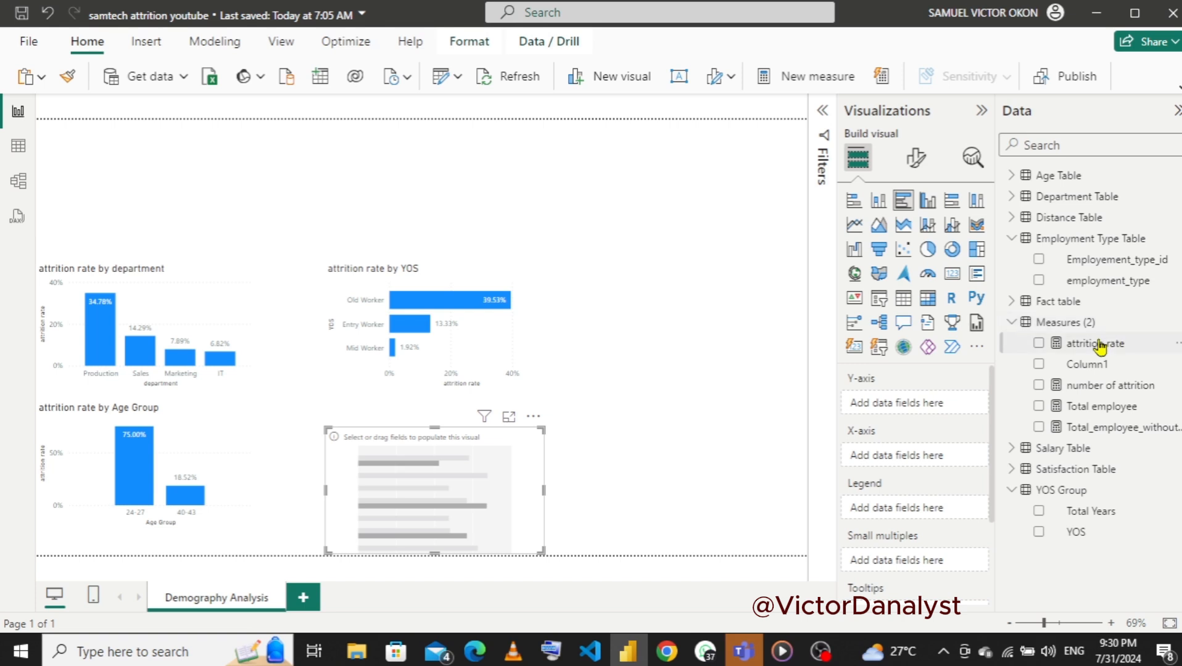
drag(1104, 343, 928, 456)
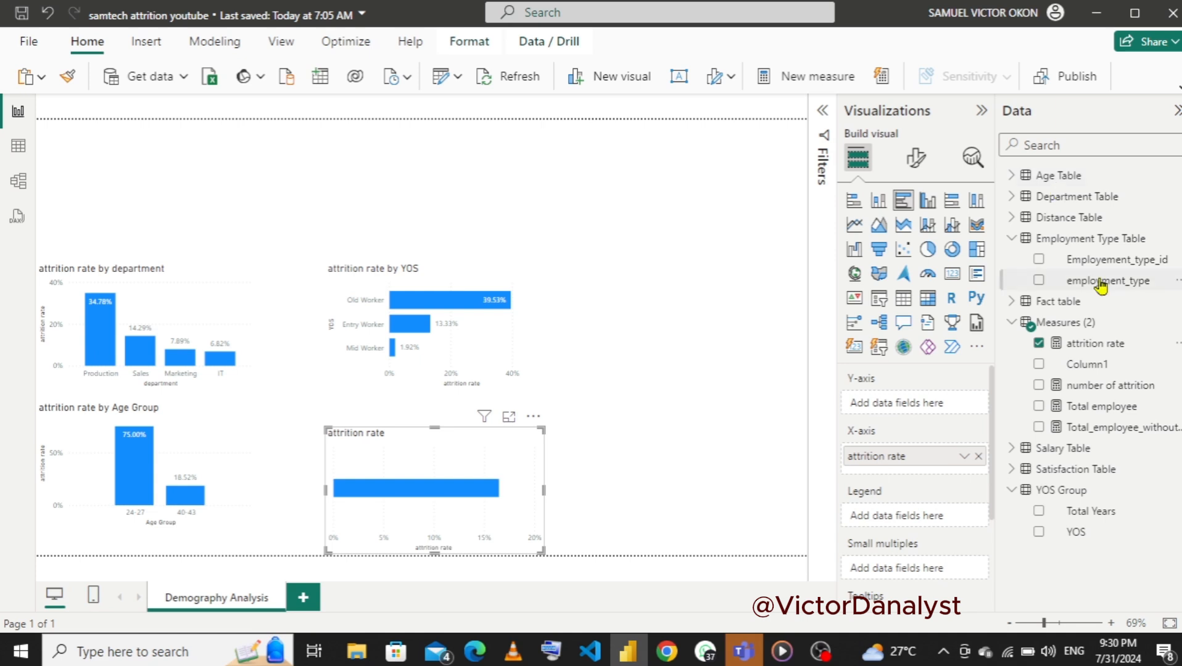
drag(1101, 284, 909, 388)
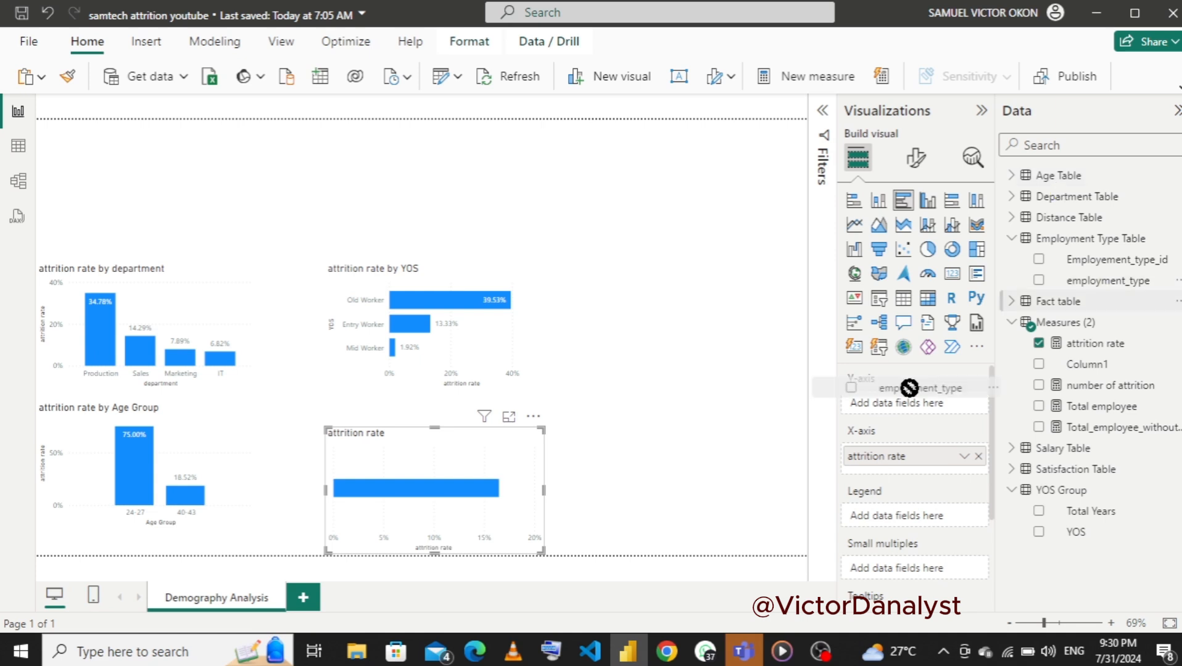
drag(908, 388, 901, 407)
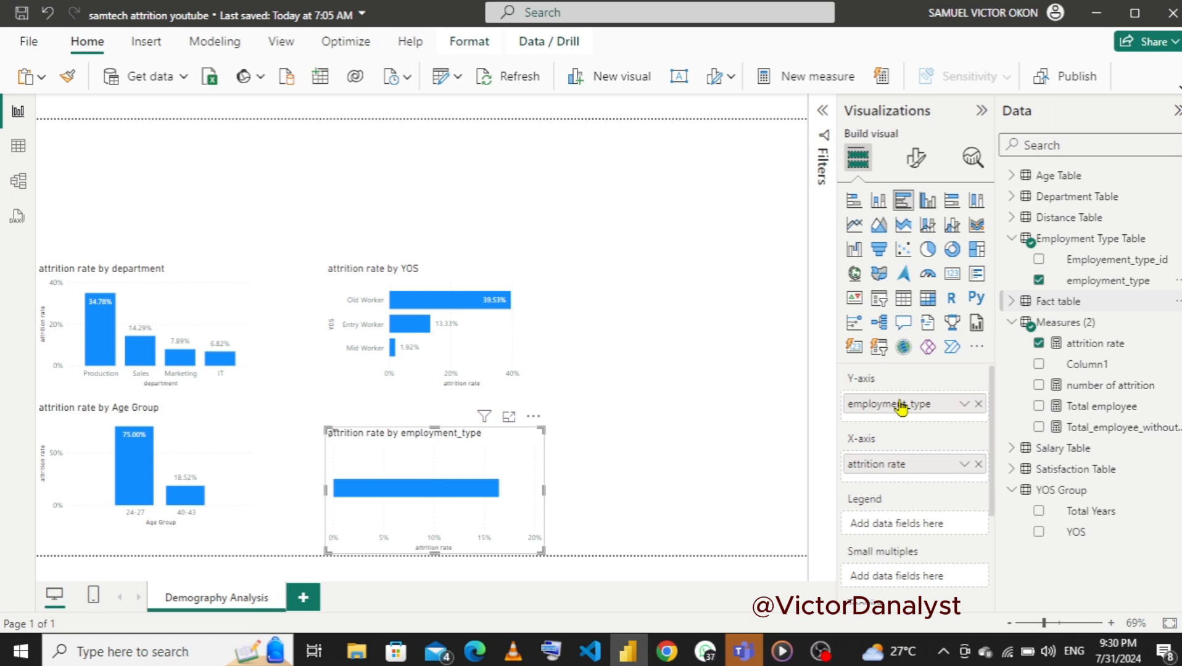
click(915, 159)
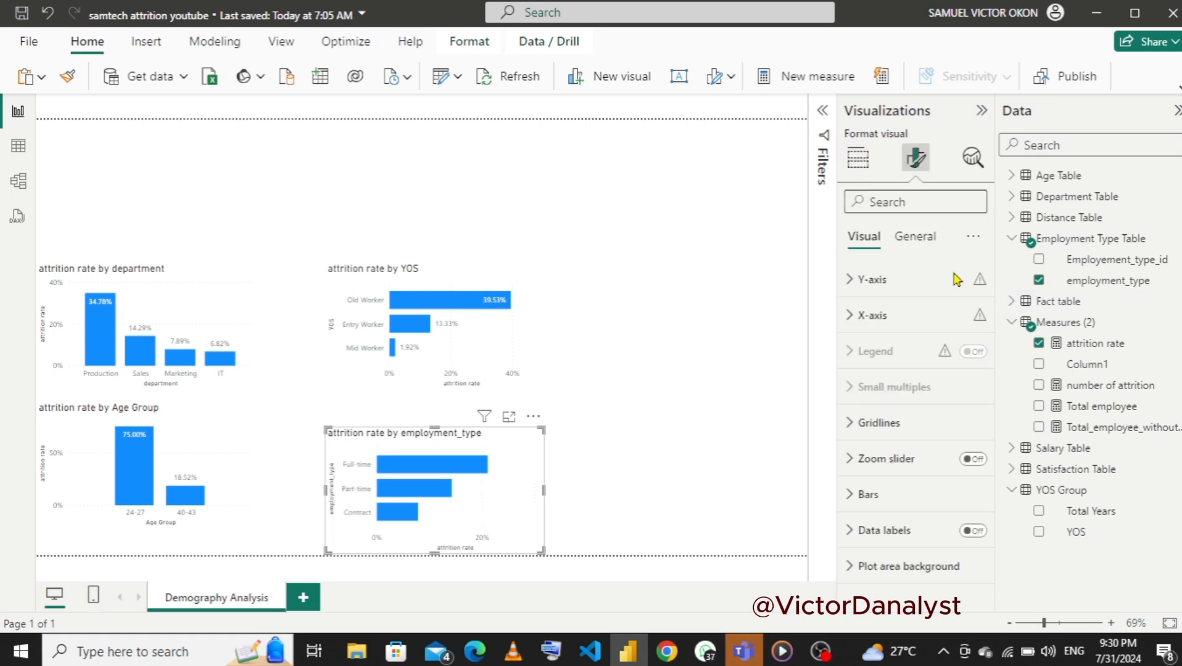
click(974, 531)
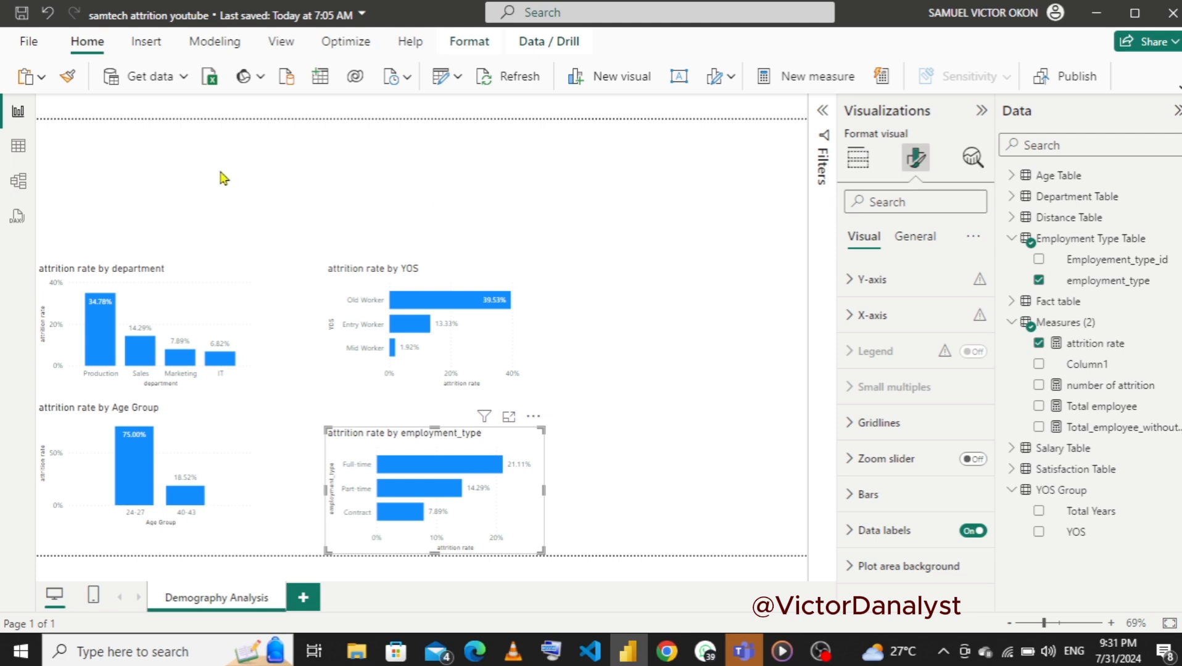
- Insert a text box at the top of the report page and resize it into a short, wide banner above the charts
click(153, 40)
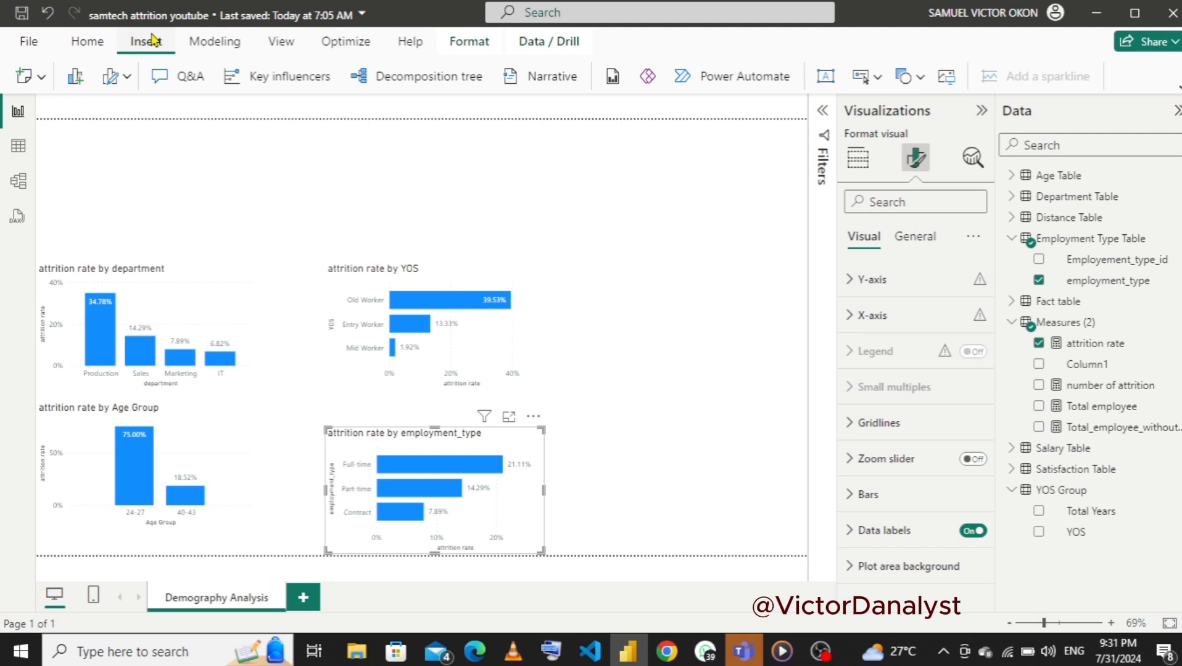
click(822, 80)
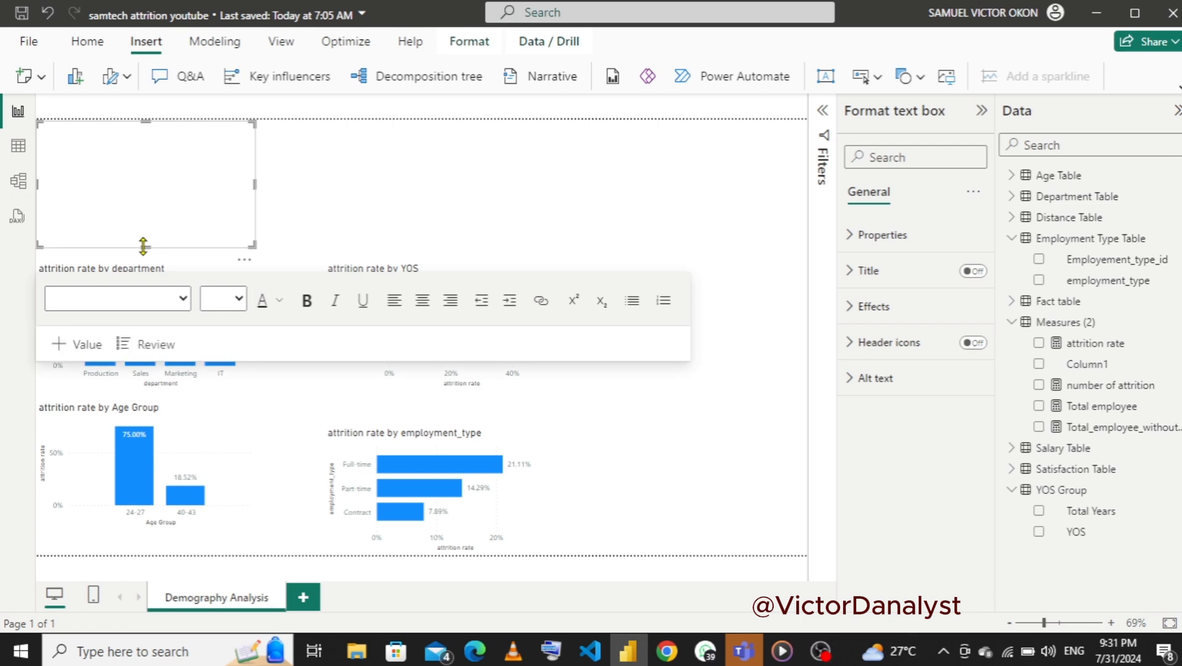
drag(143, 246, 144, 169)
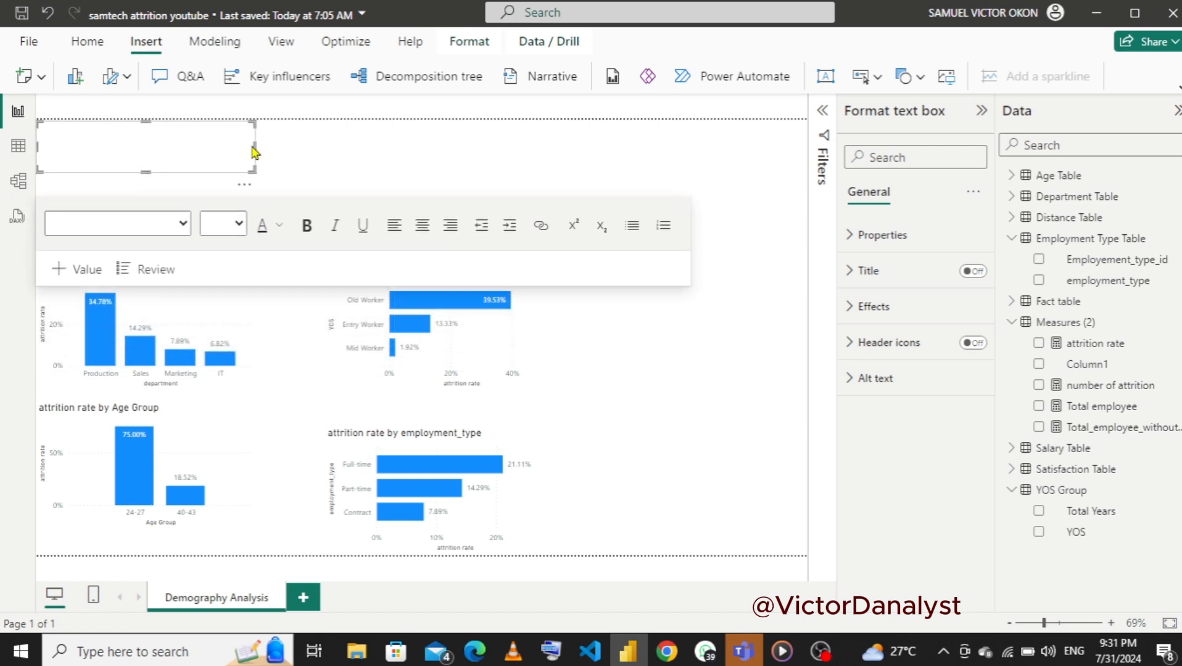
drag(253, 151, 631, 121)
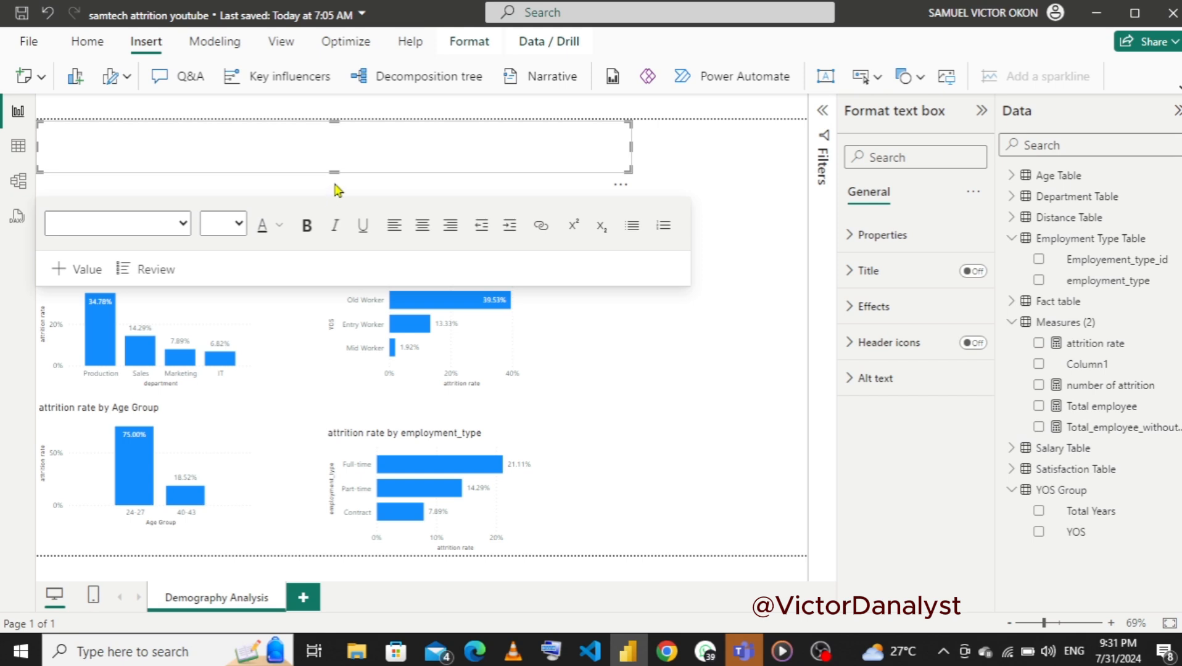
drag(334, 170, 333, 171)
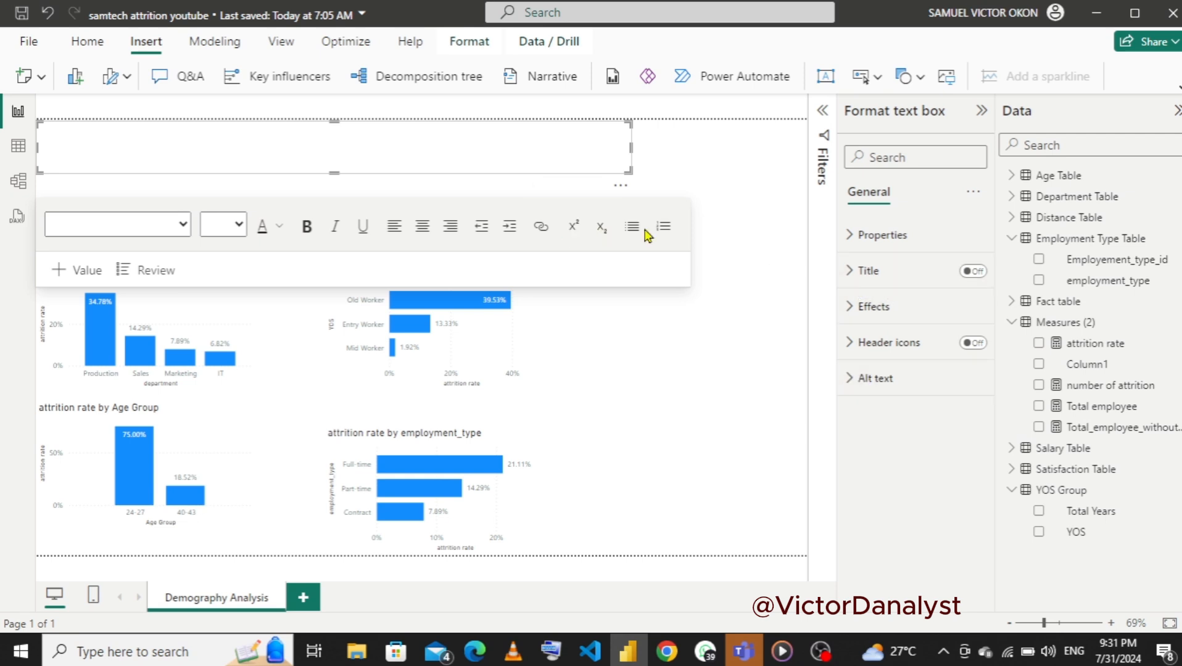
- Enter the text "ATTRITION ANALYSIS" in the empty text box at the head of the report page
click(358, 133)
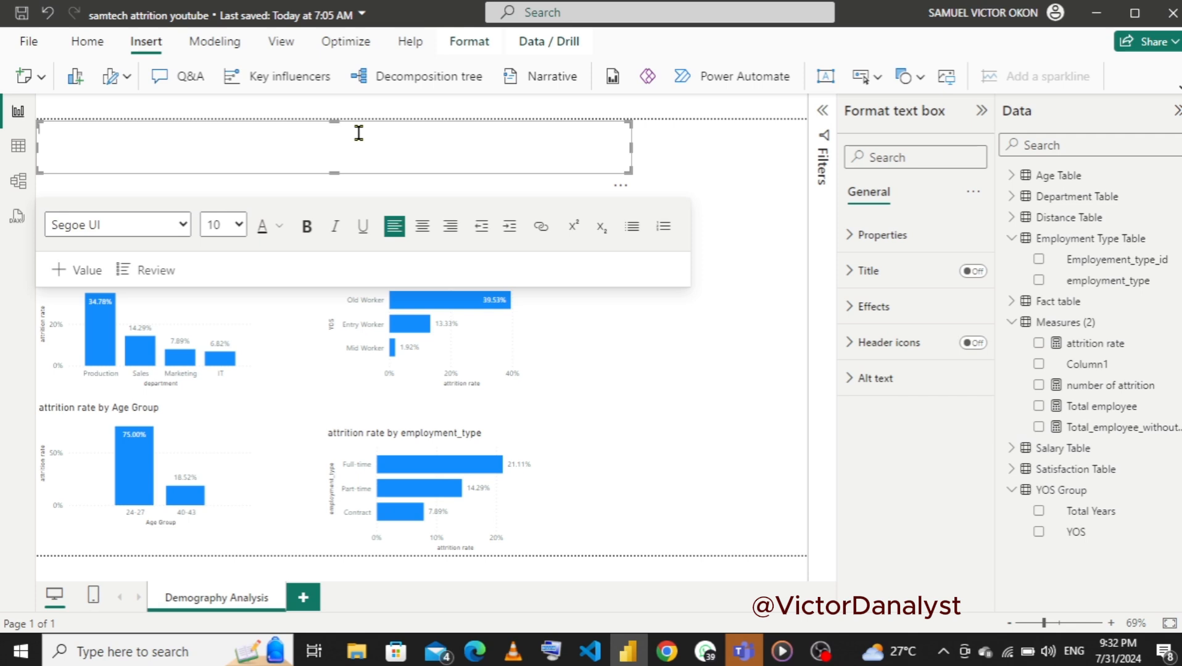
text(A)
key(BackSpace)
key(BackSpace)
text(T)
text(T)
text(IO)
key(BackSpace)
text(RITION ANALYSIS)
- Insert "SAMTECH" in front of the title text, separated by a space, so it reads "SAMTECH ATTRITION ANALYSIS"
key(Left)
key(Left)
key(Left)
key(Left)
key(Left)
key(Left)
key(Left)
key(Left)
text(SAMTEC)
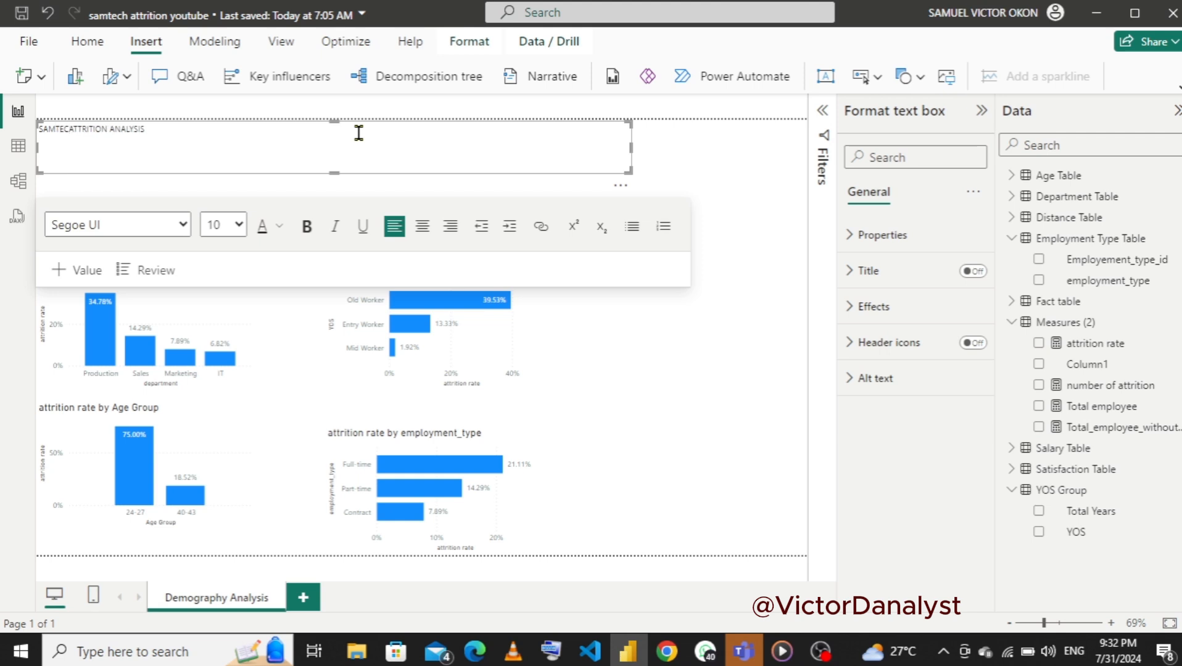
text(H)
key(Right)
key(Right)
key(Right)
key(Right)
key(Right)
key(Right)
key(Right)
- Set the font size of the whole report title to 32
drag(161, 130, 37, 130)
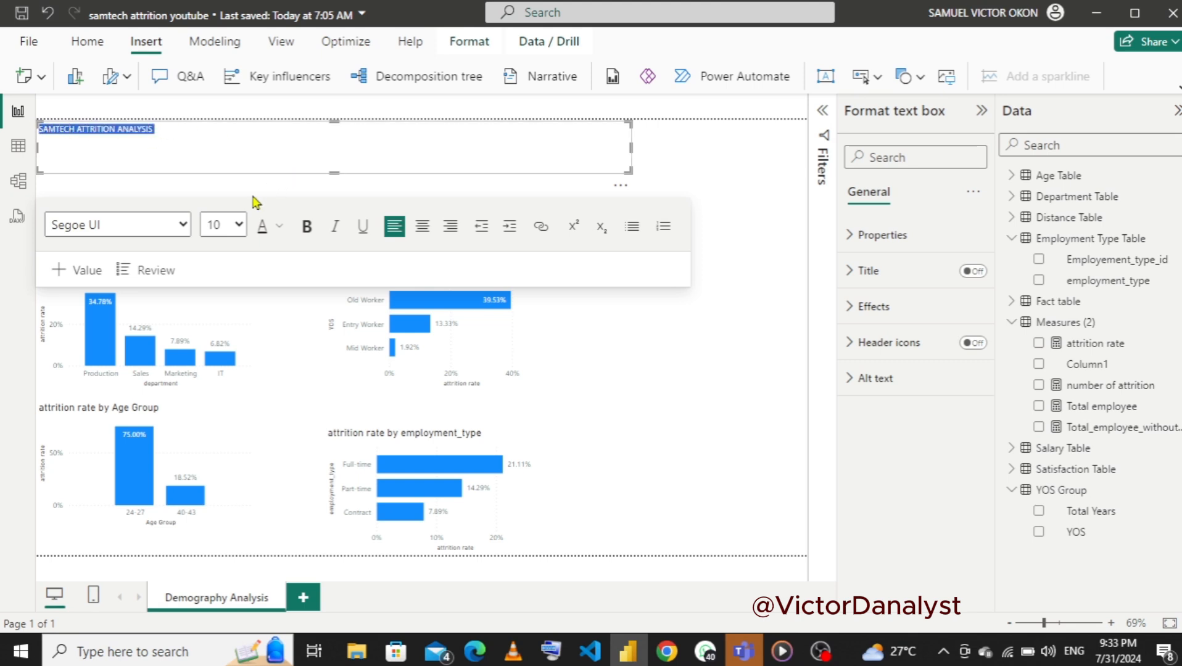
click(240, 228)
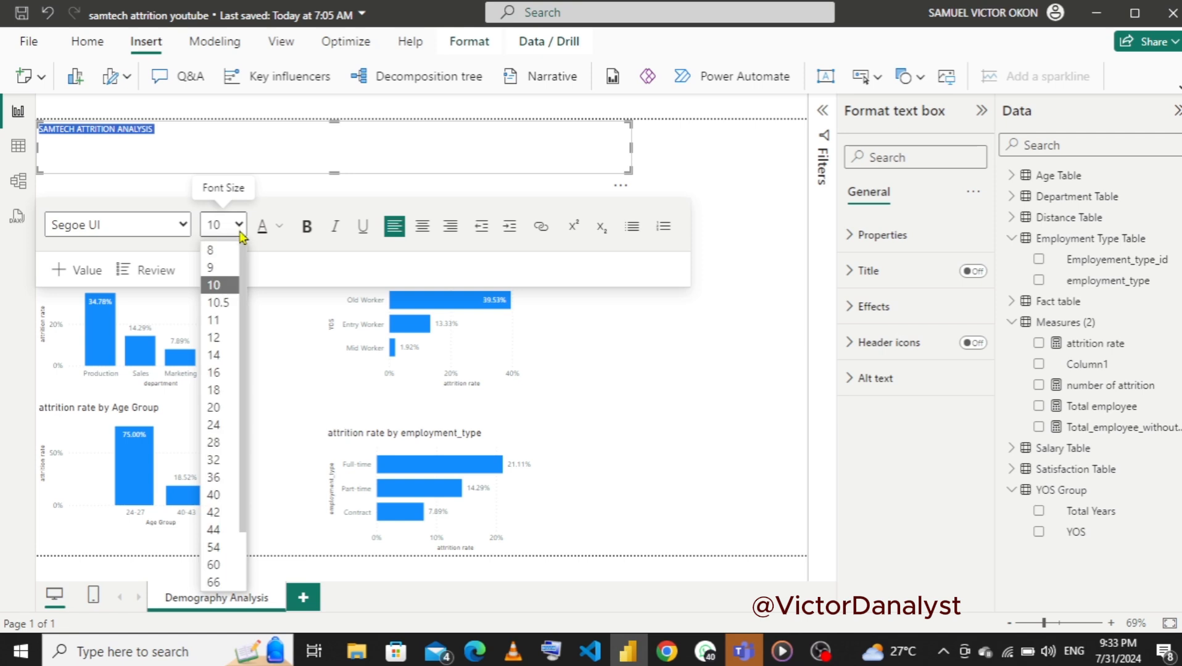
click(220, 428)
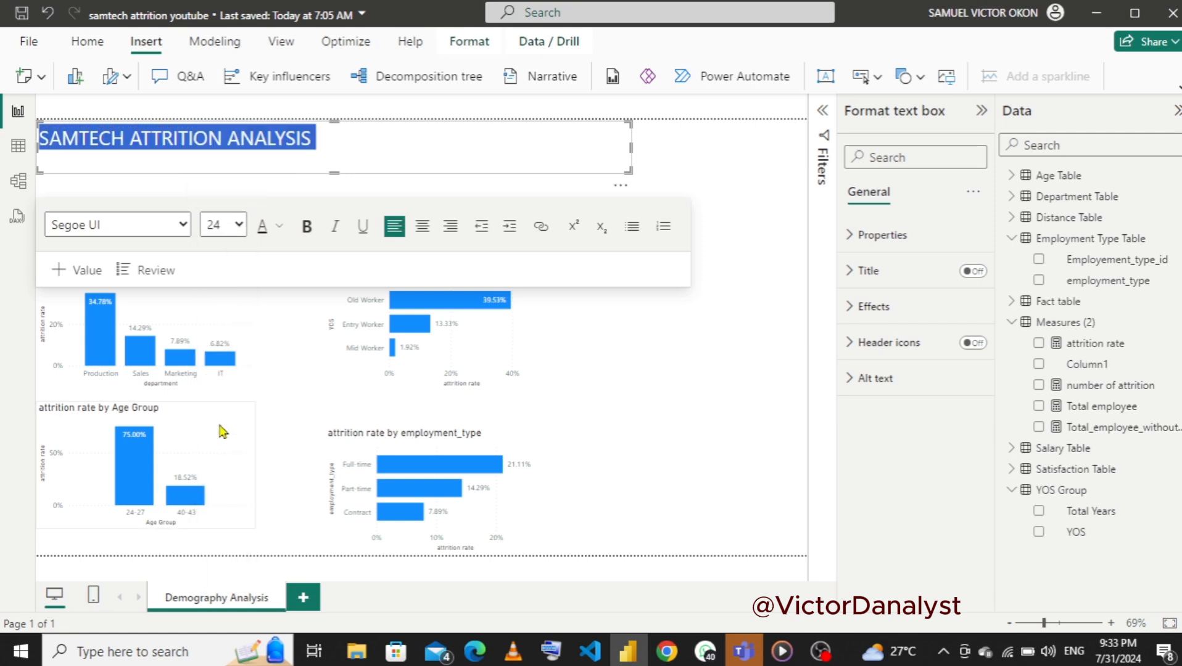
click(239, 226)
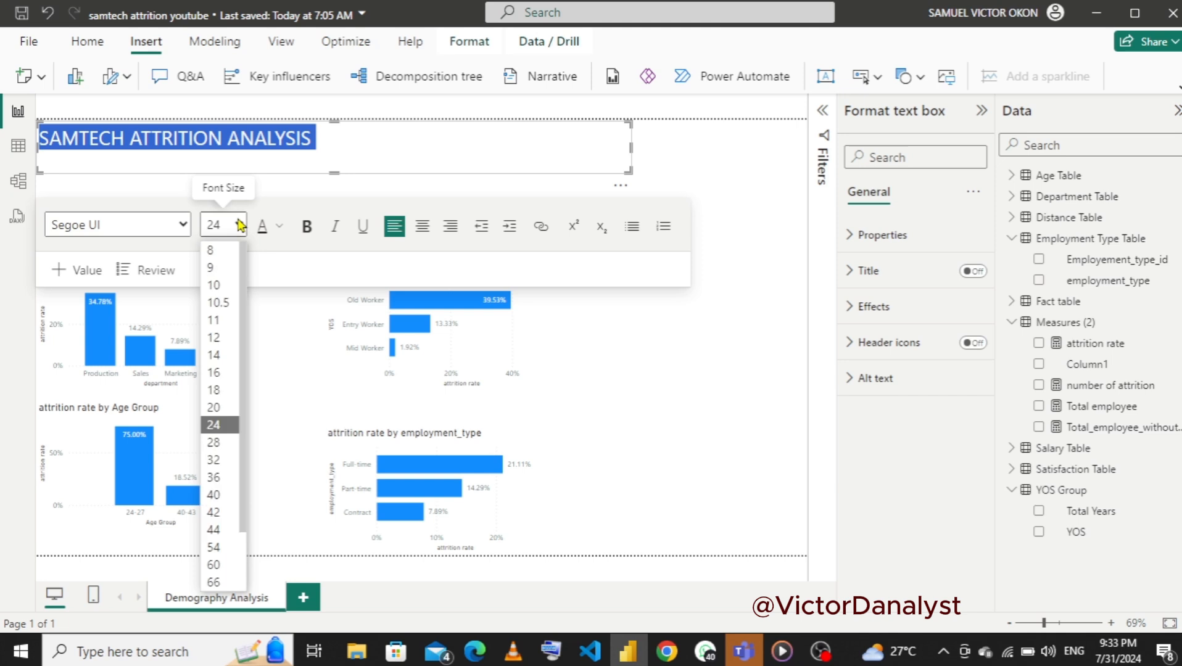
click(217, 460)
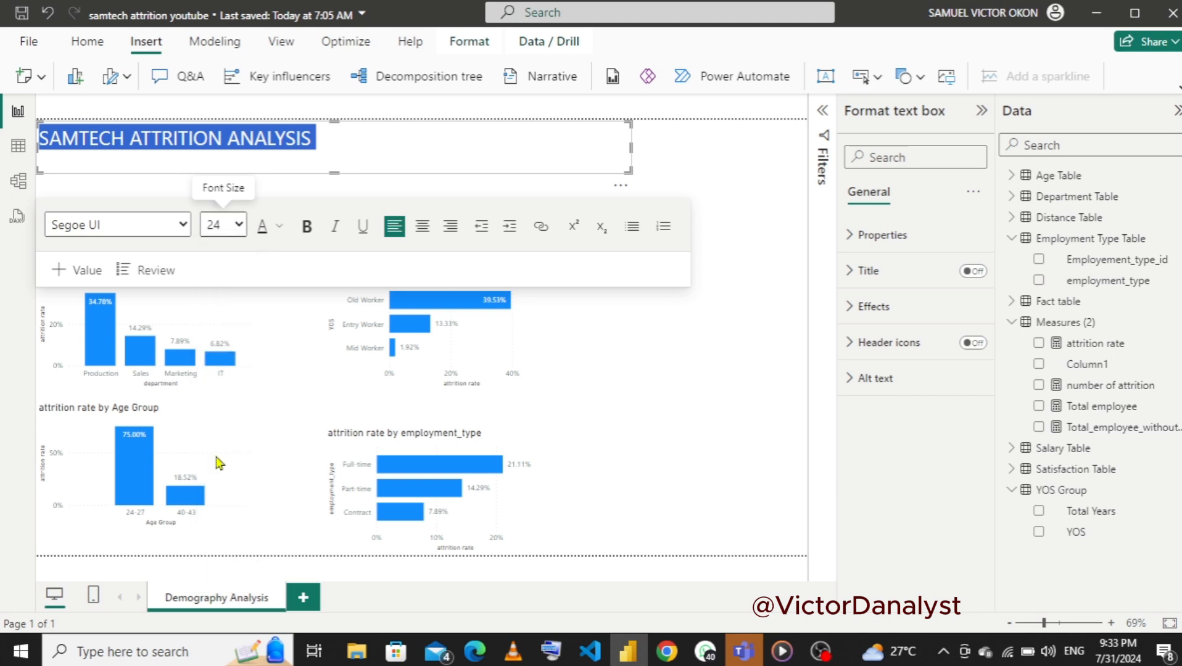
click(235, 260)
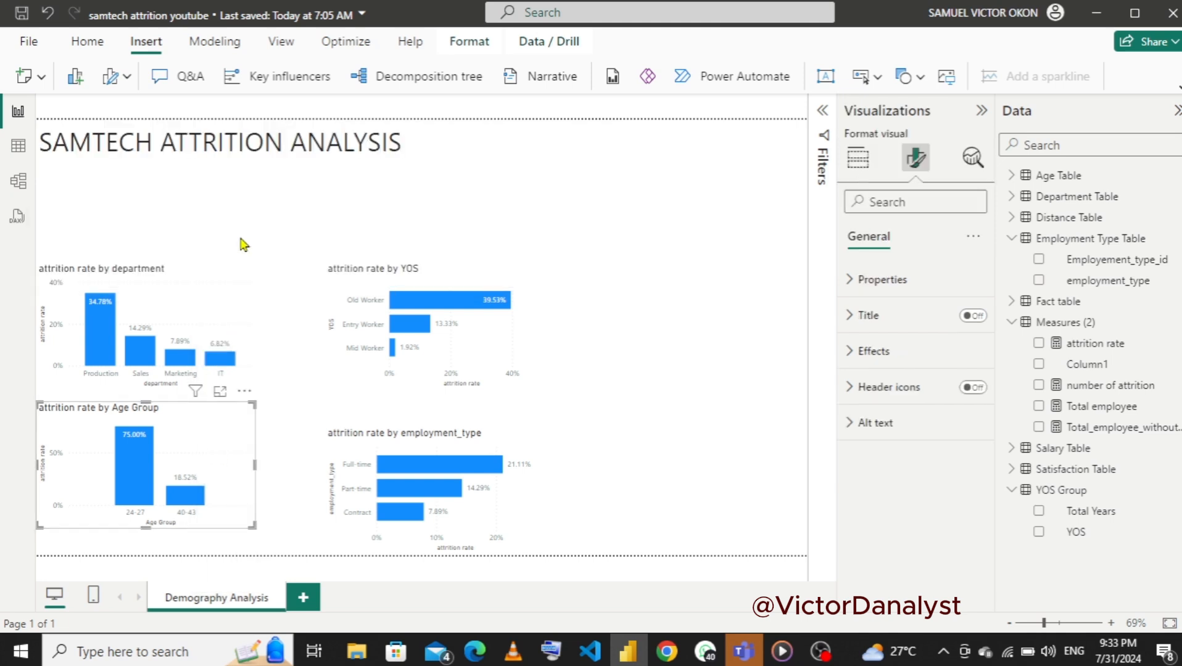
- Make the whole report title bold and narrow its text box to end just past the text
click(268, 141)
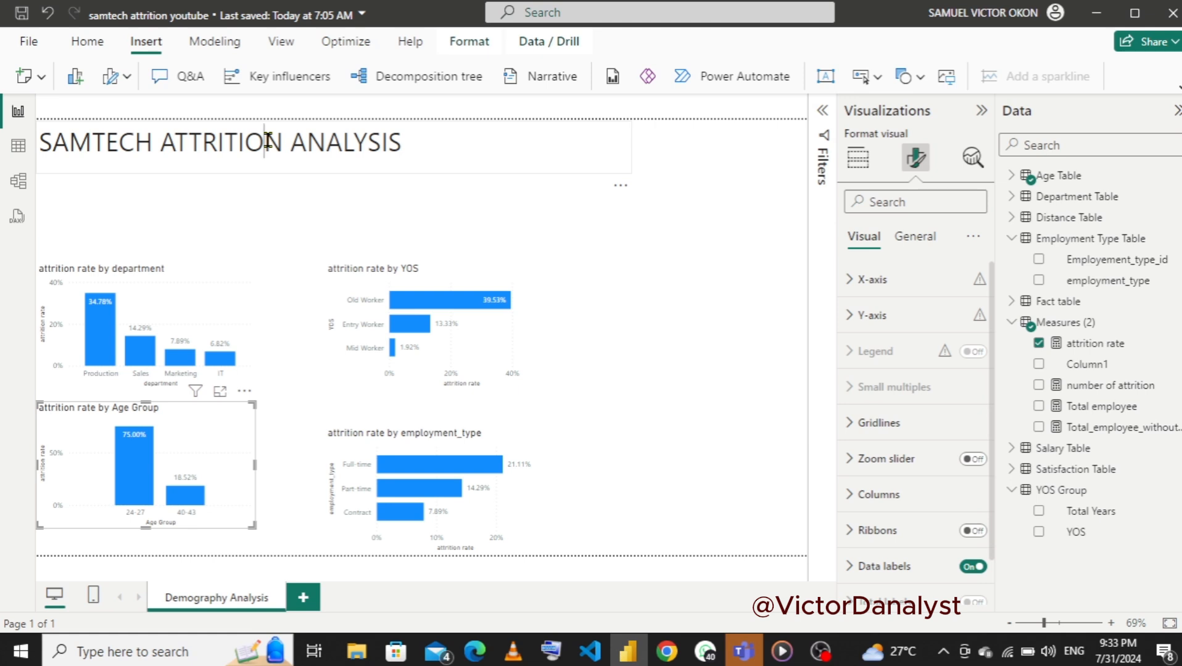
click(400, 139)
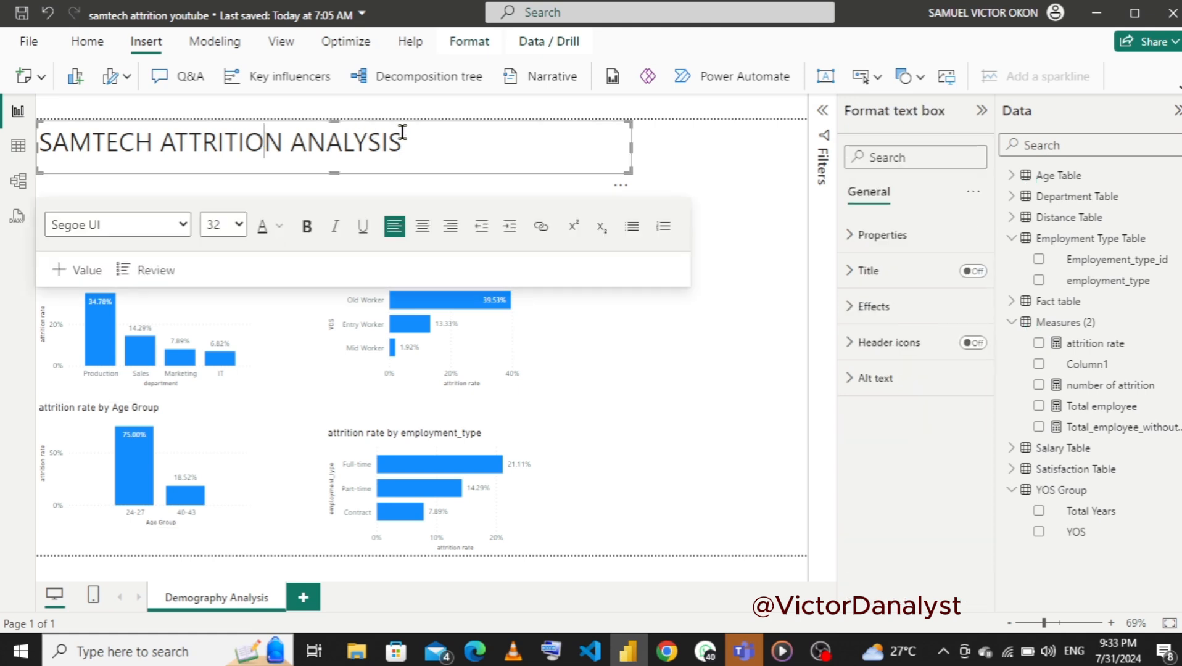
drag(401, 138, 41, 143)
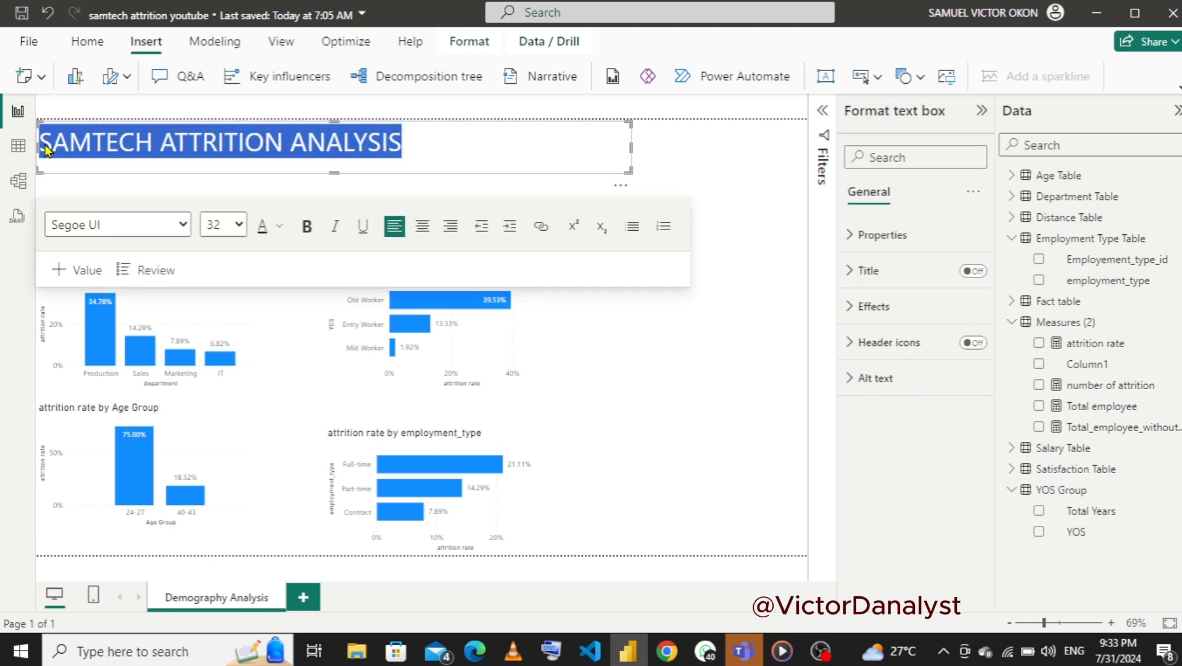
click(302, 235)
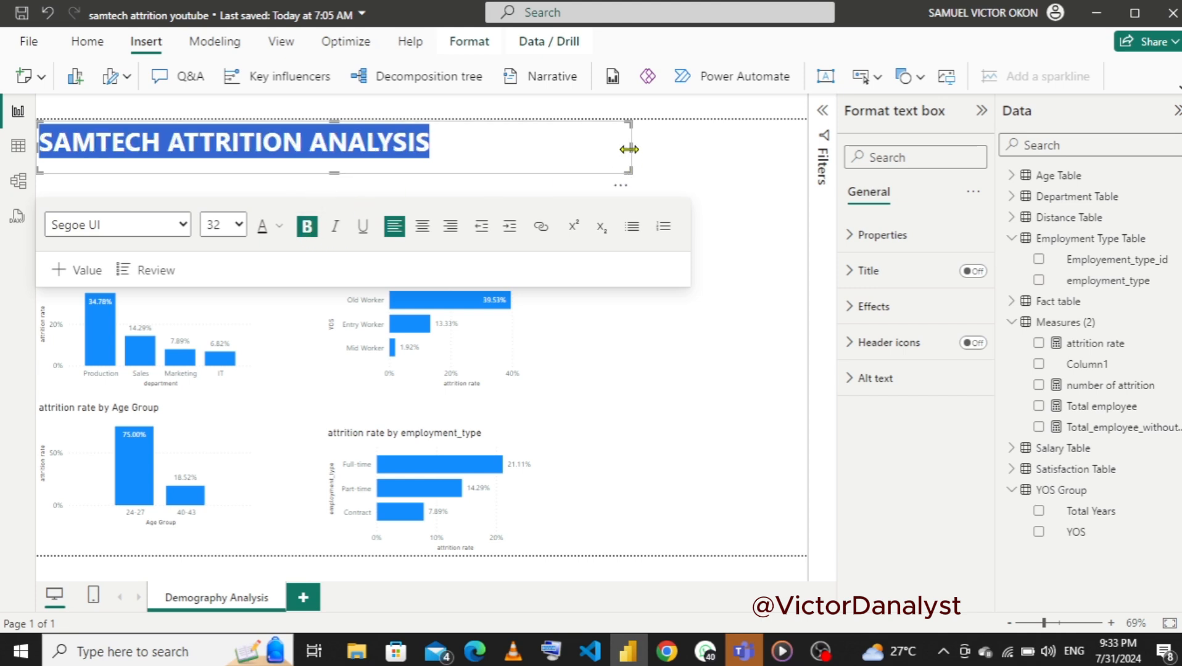
click(570, 137)
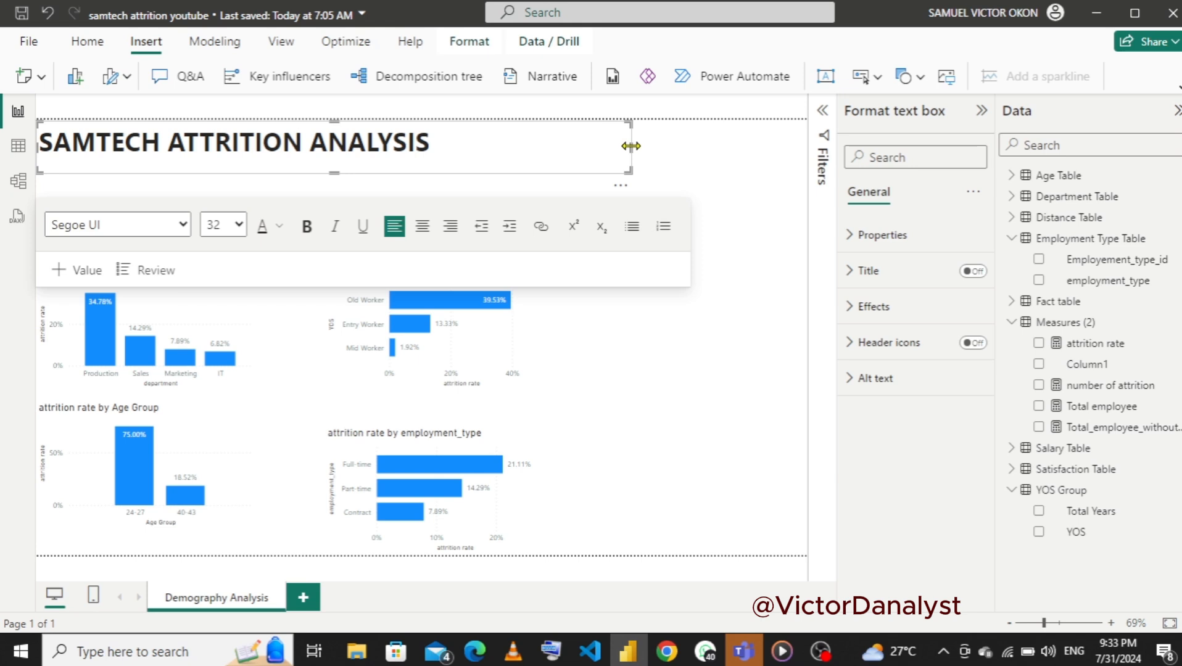
drag(630, 146, 447, 141)
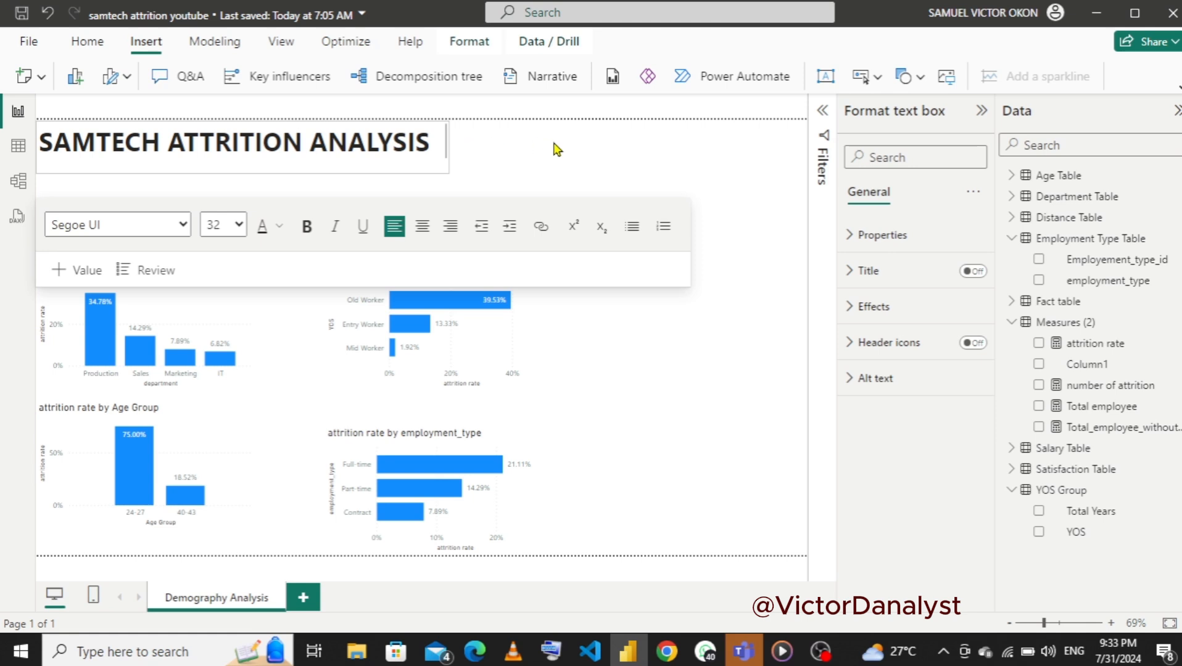
click(582, 153)
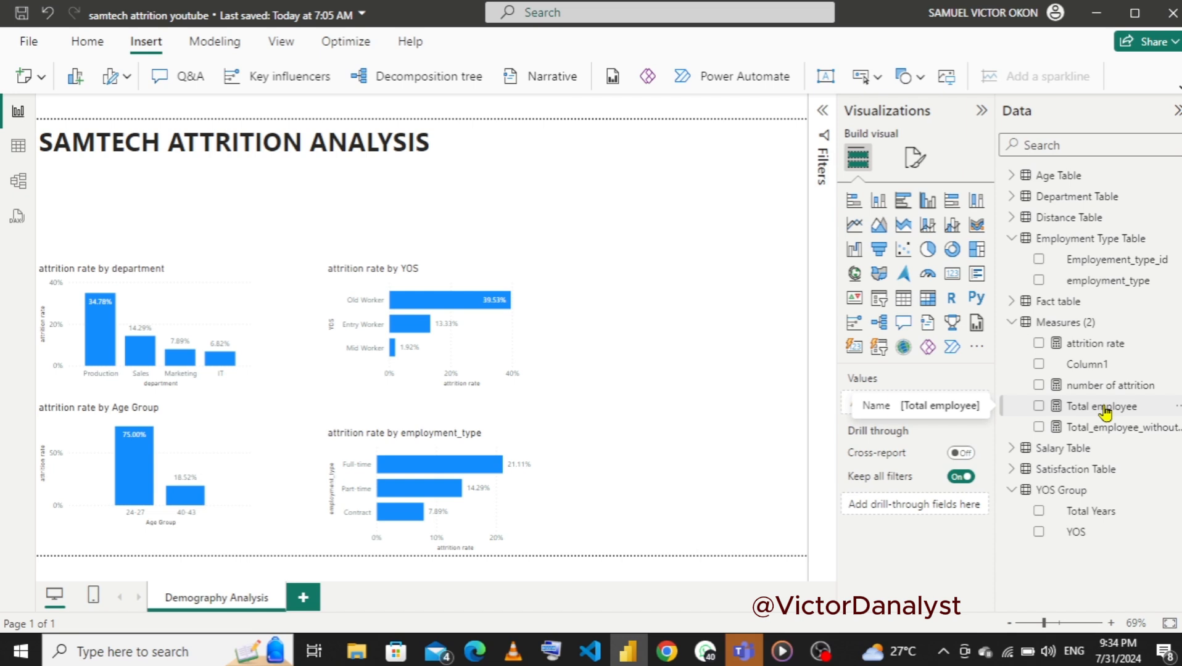
- Create a measure in the Measures table with the formula Average age = AVERAGE('Age Table'[age])
right_click(1044, 323)
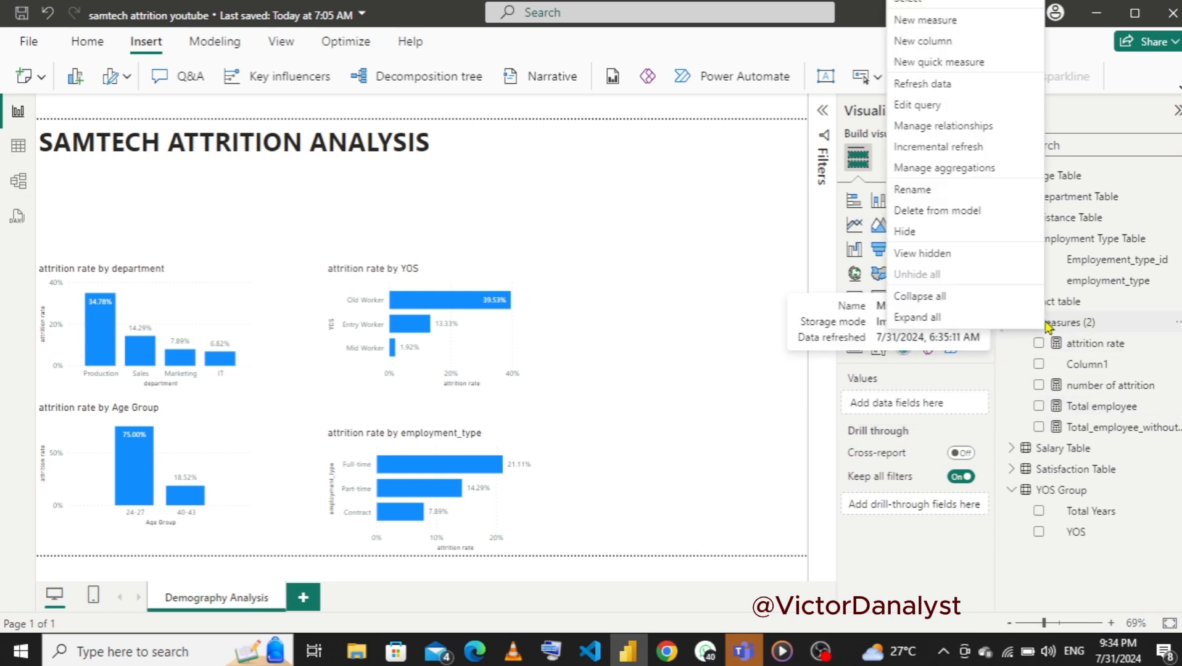
click(922, 24)
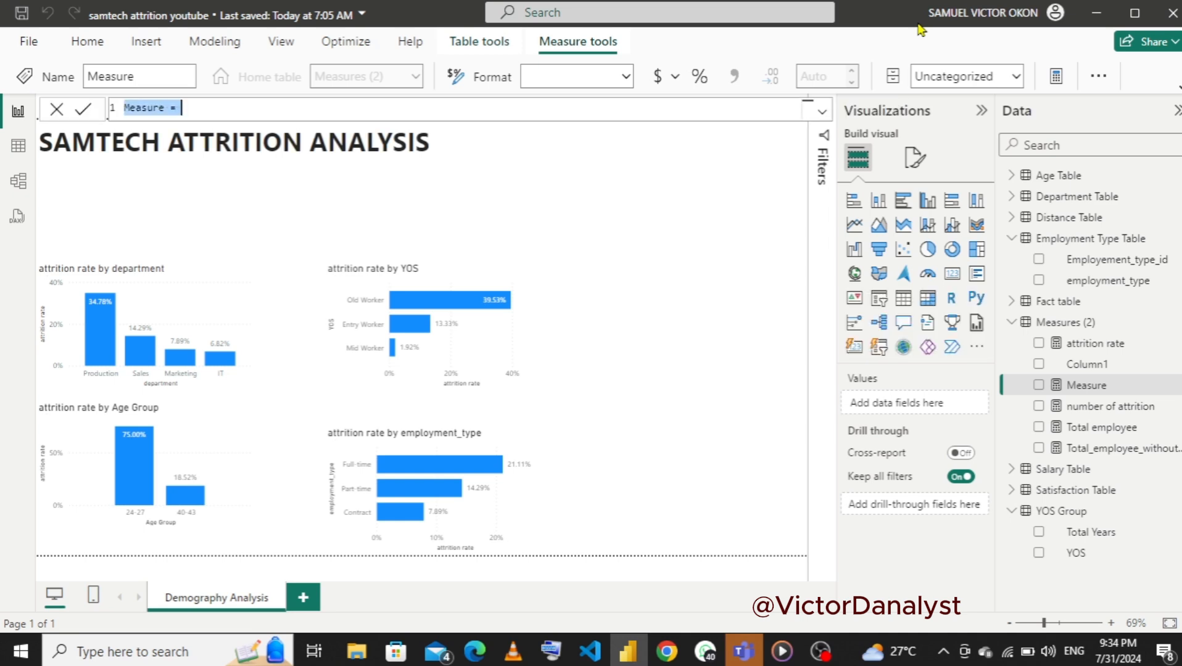
text(a)
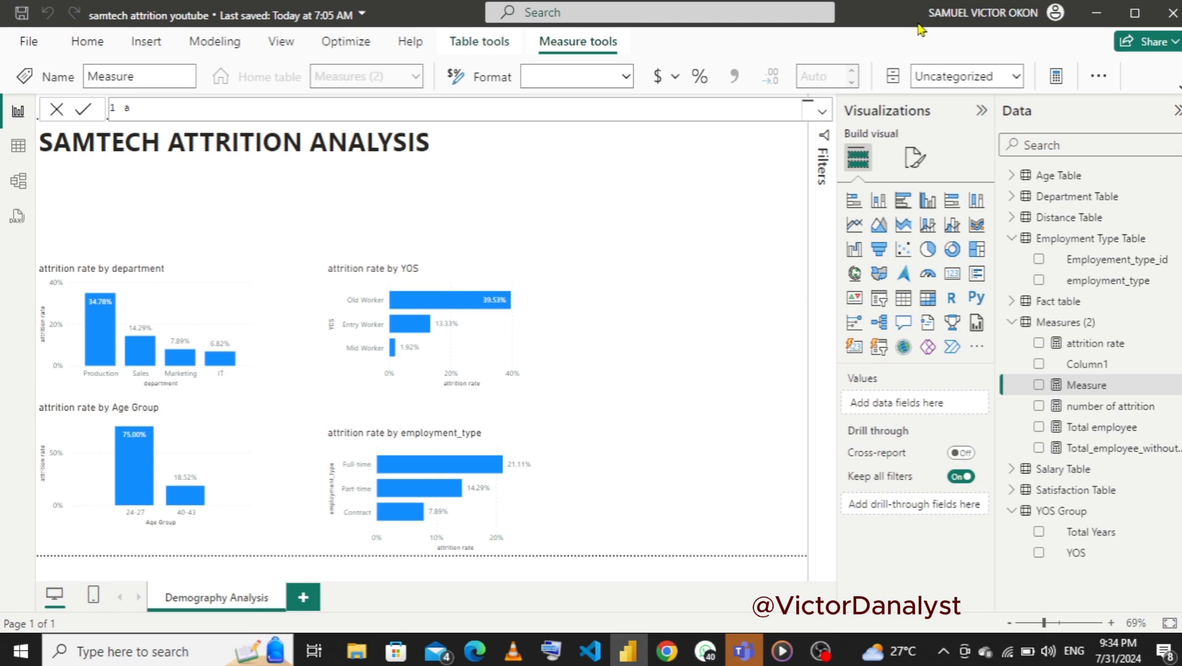
key(BackSpace)
text(Average)
key(BackSpace)
key(BackSpace)
text(ge age = av)
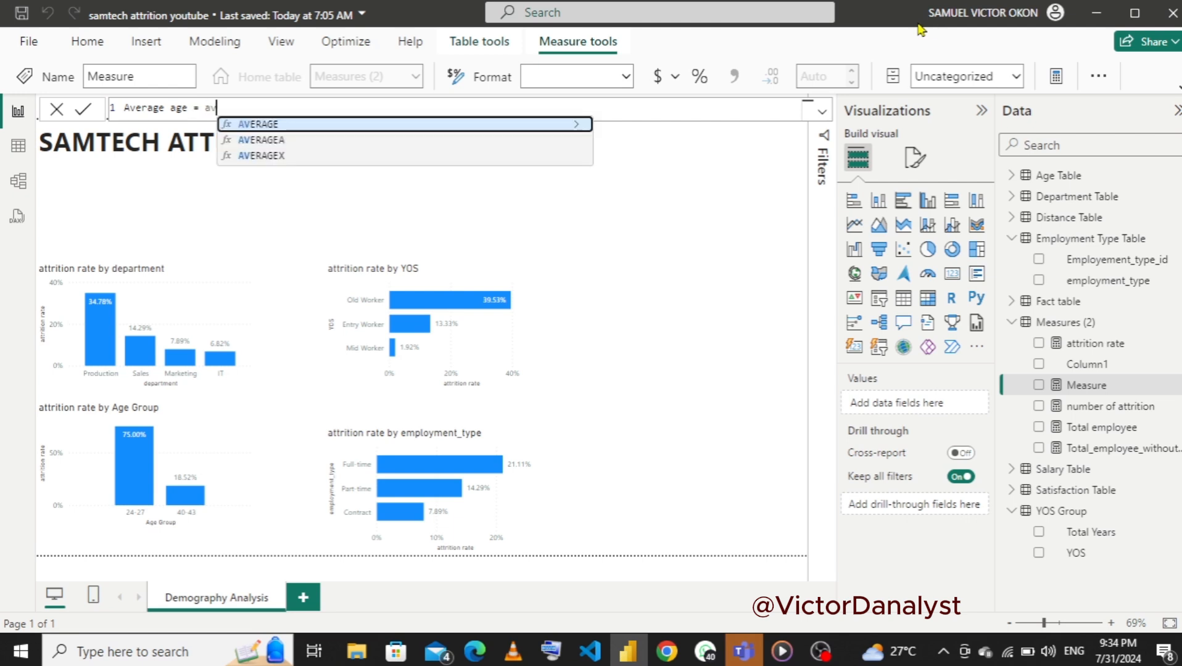
key(Tab)
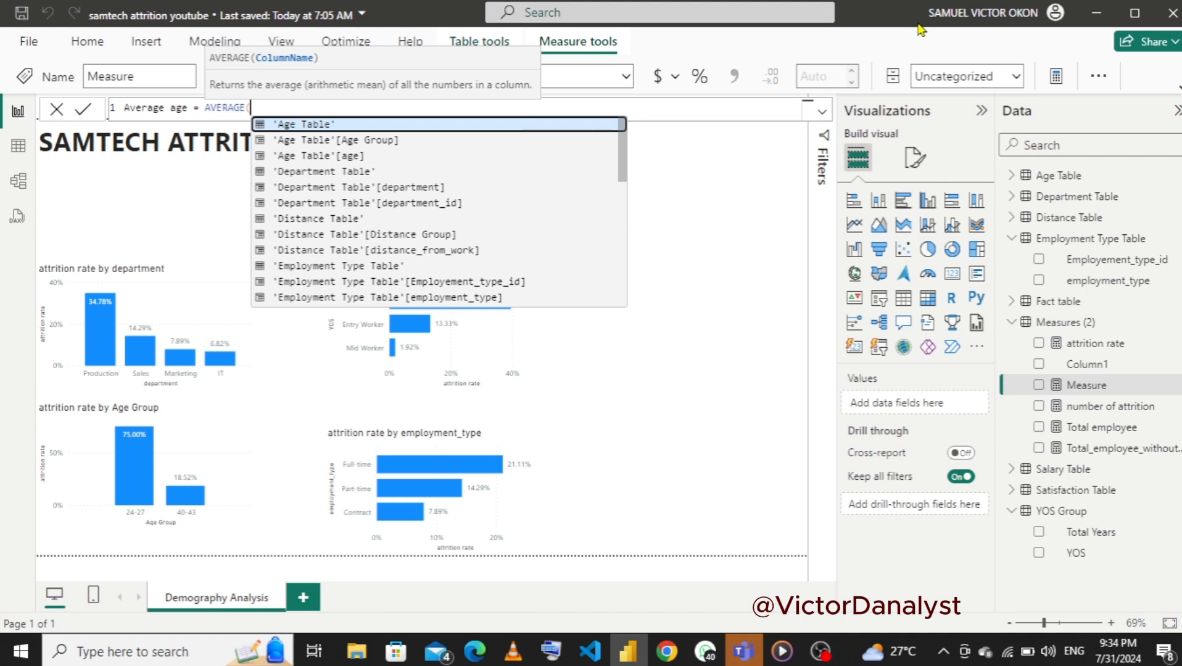
key(Down)
key(Down)
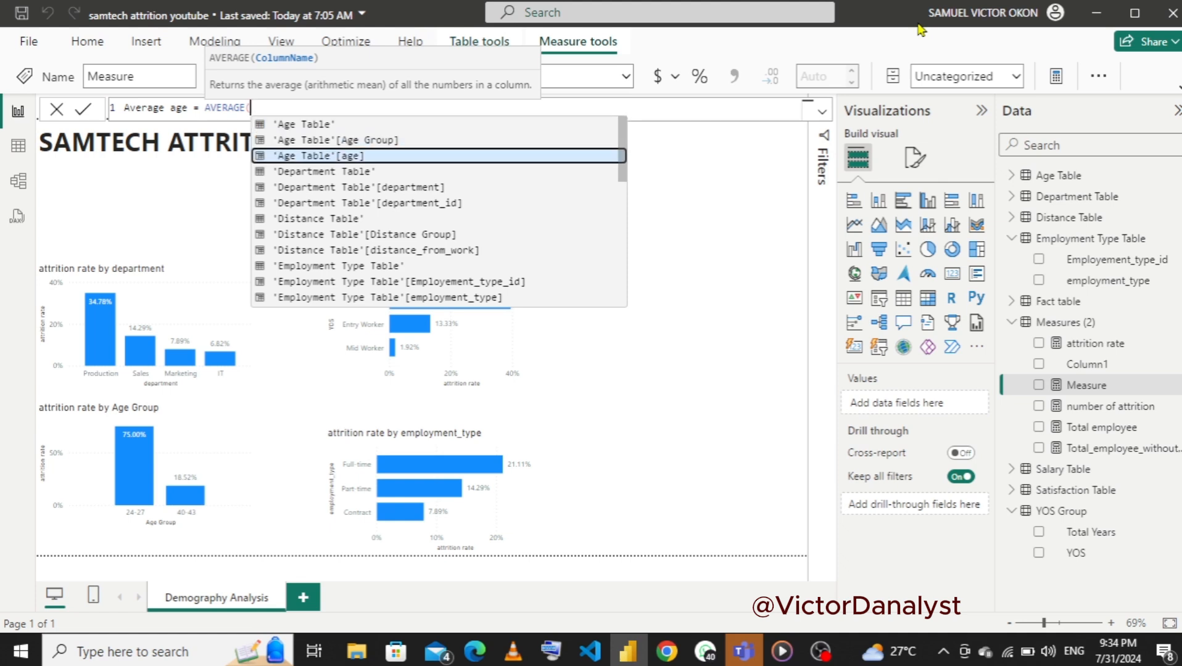
key(Tab)
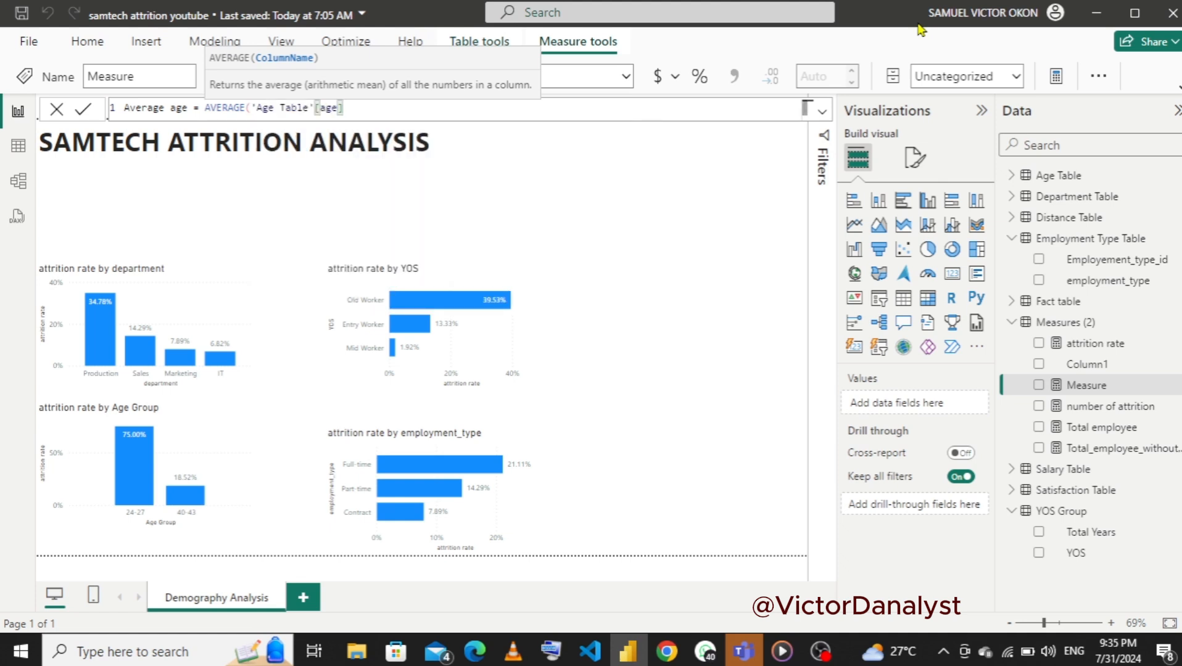
text())
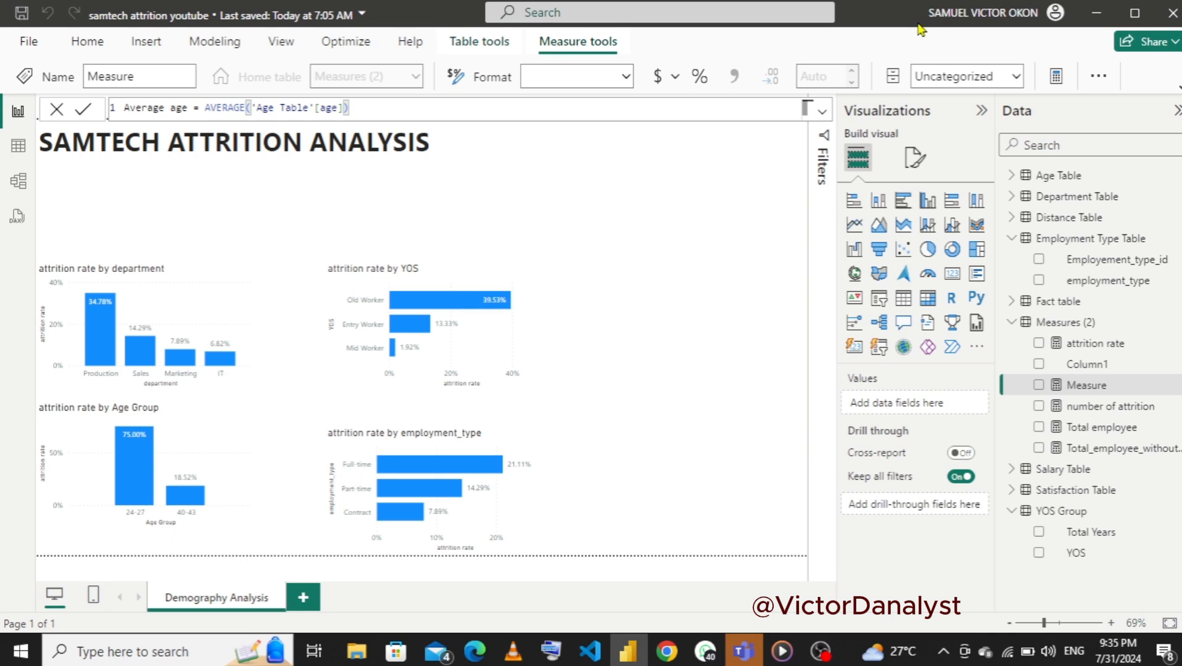
key(Return)
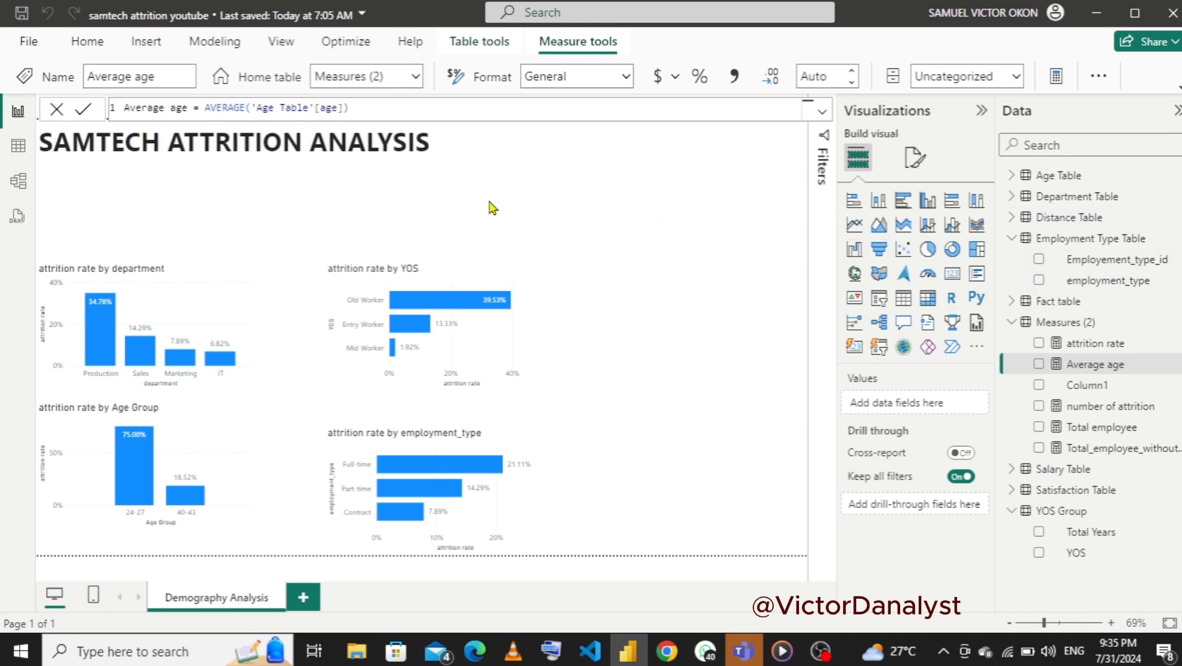
- Add an empty card visual between the title and the charts, and reduce its width and height to fit the gap
click(431, 198)
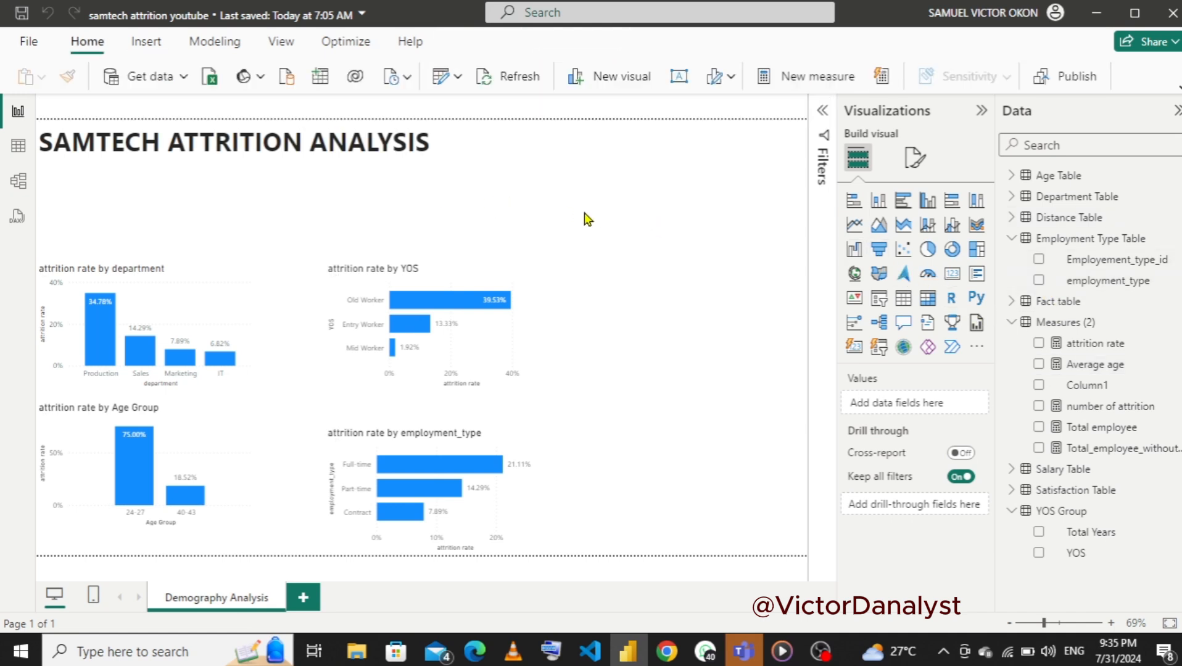
click(953, 276)
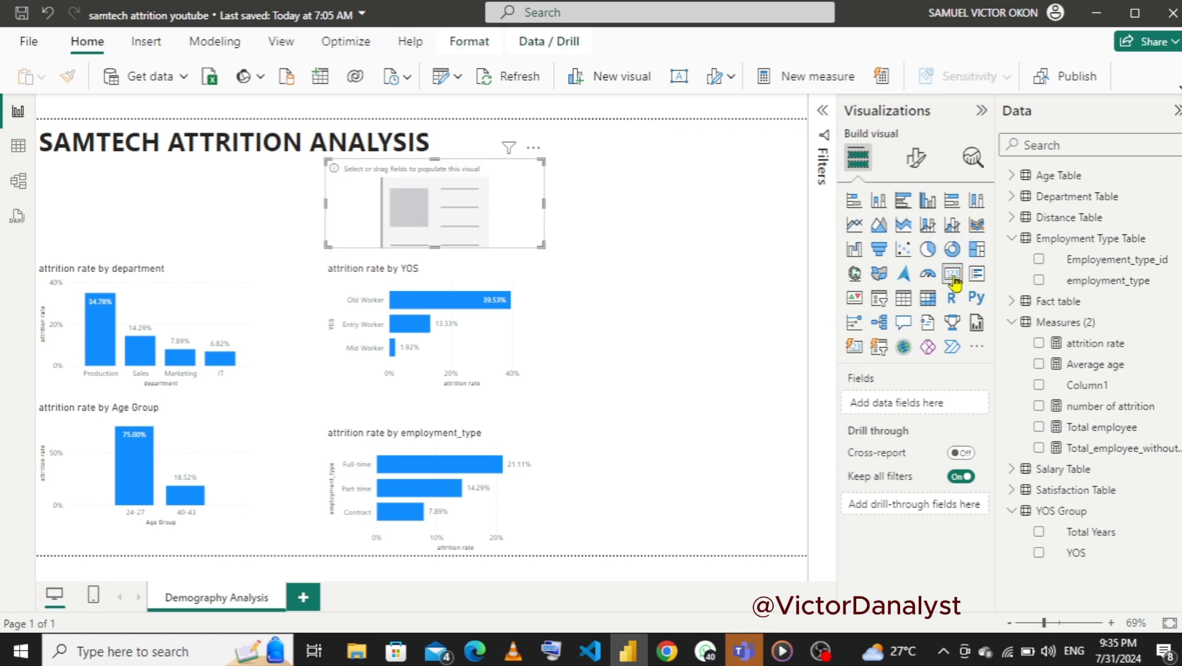
drag(506, 193, 422, 193)
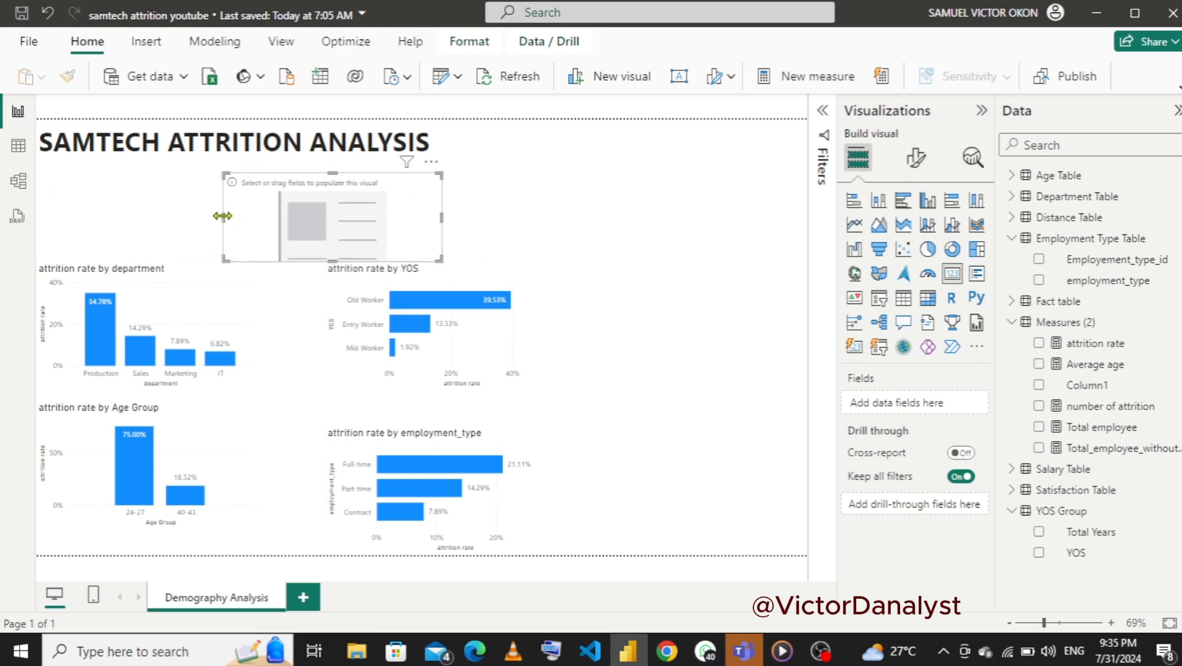
drag(222, 216, 282, 216)
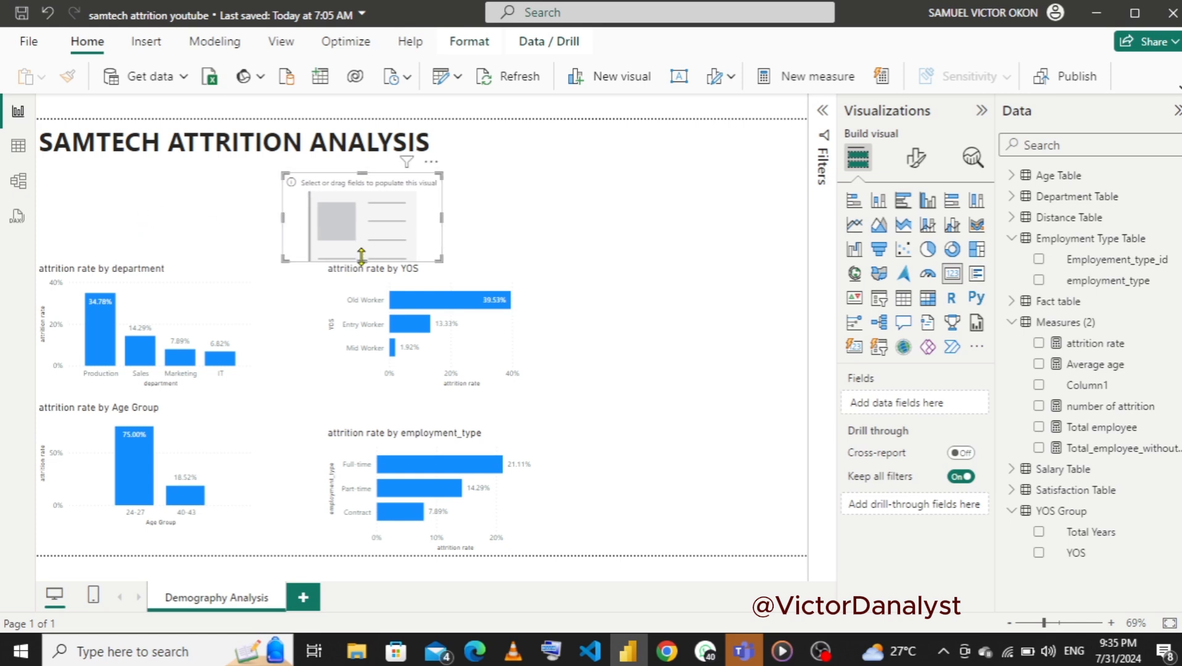
drag(361, 255, 361, 245)
click(353, 237)
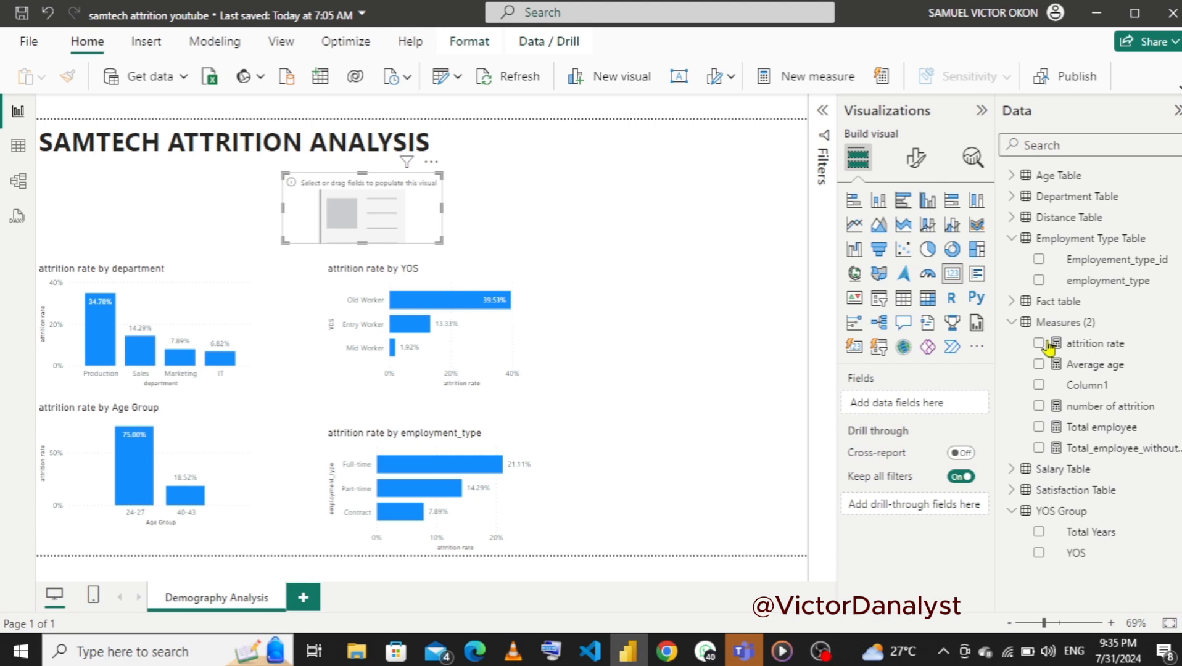
- Create a measure in the Measures table with the formula Average Salary = AVERAGE('Fact table'[salary])
right_click(1079, 326)
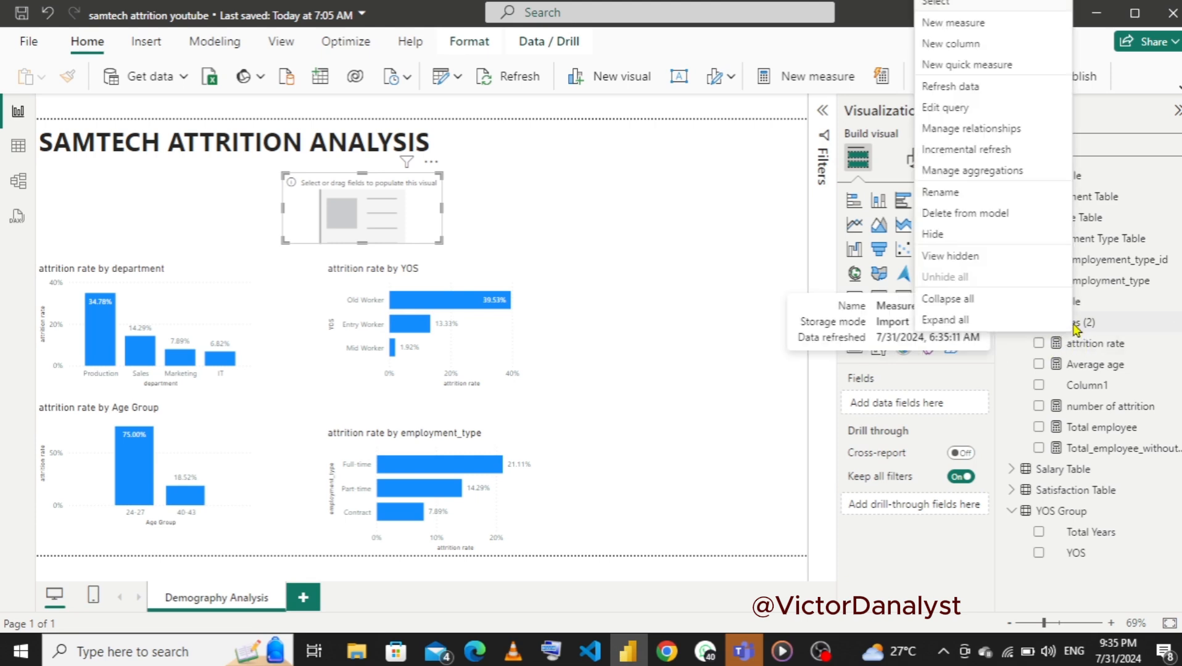
click(960, 23)
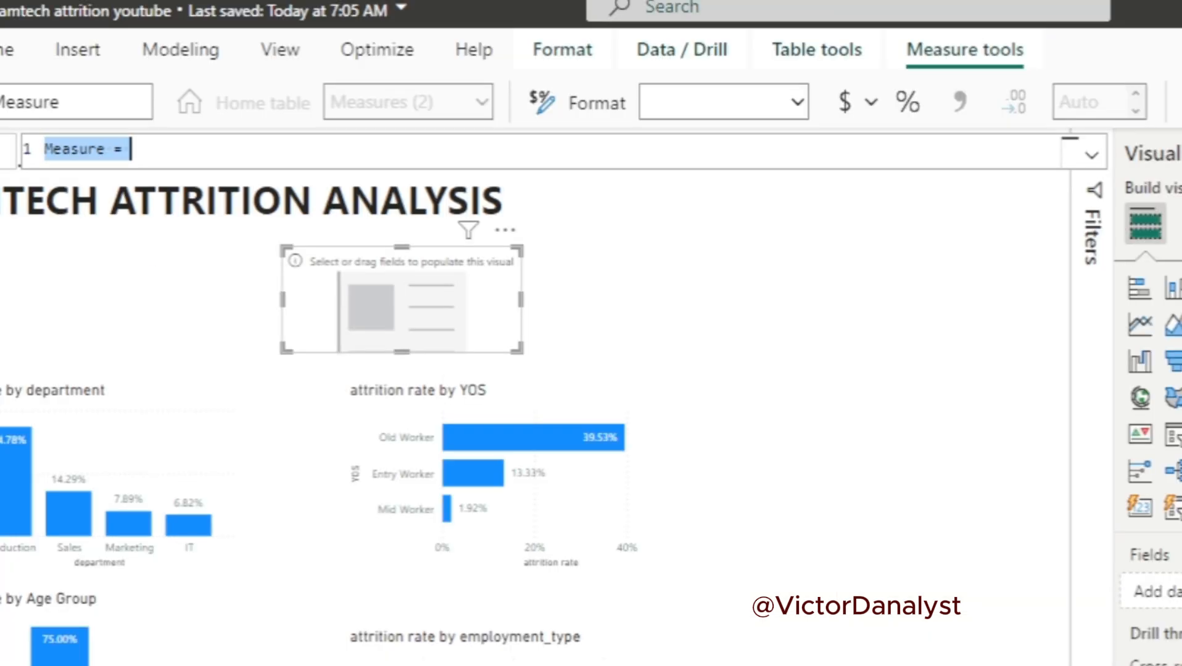
text(Ave)
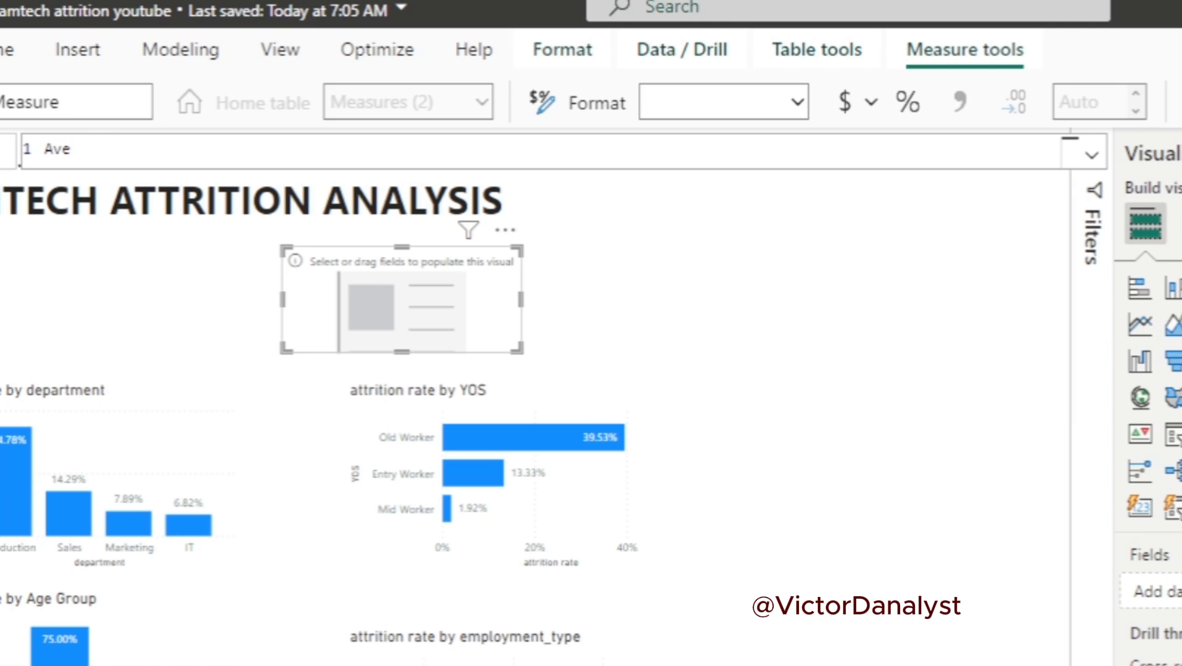
text(rage Salary -)
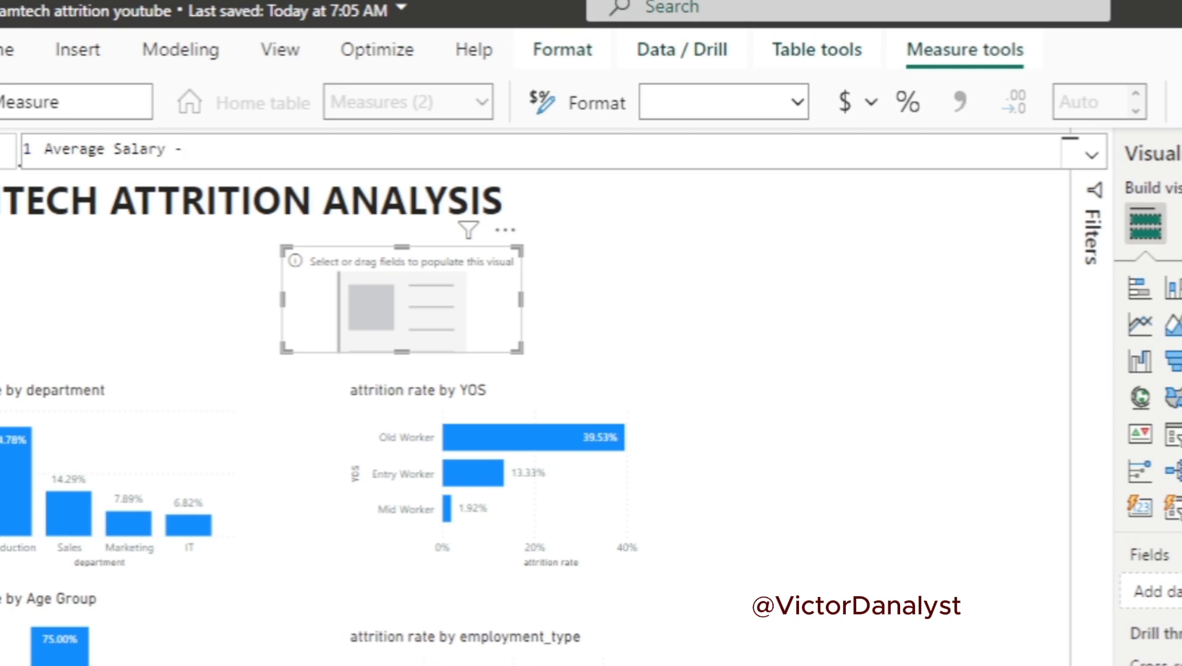
key(BackSpace)
text(= av)
key(Tab)
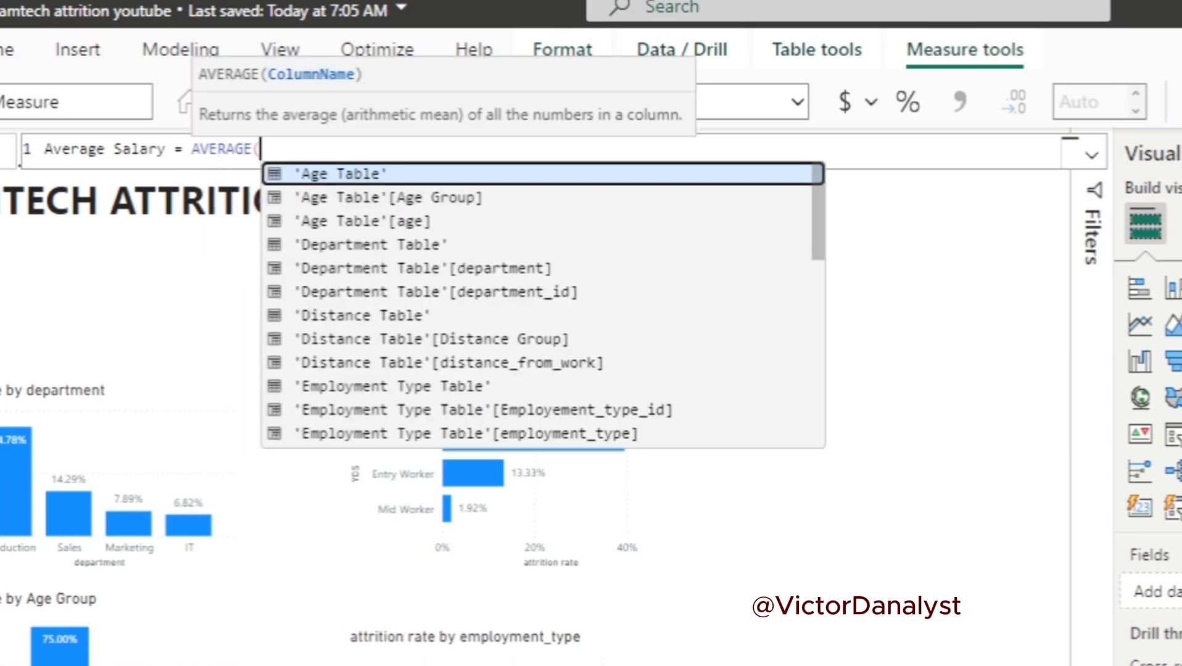
text(sal)
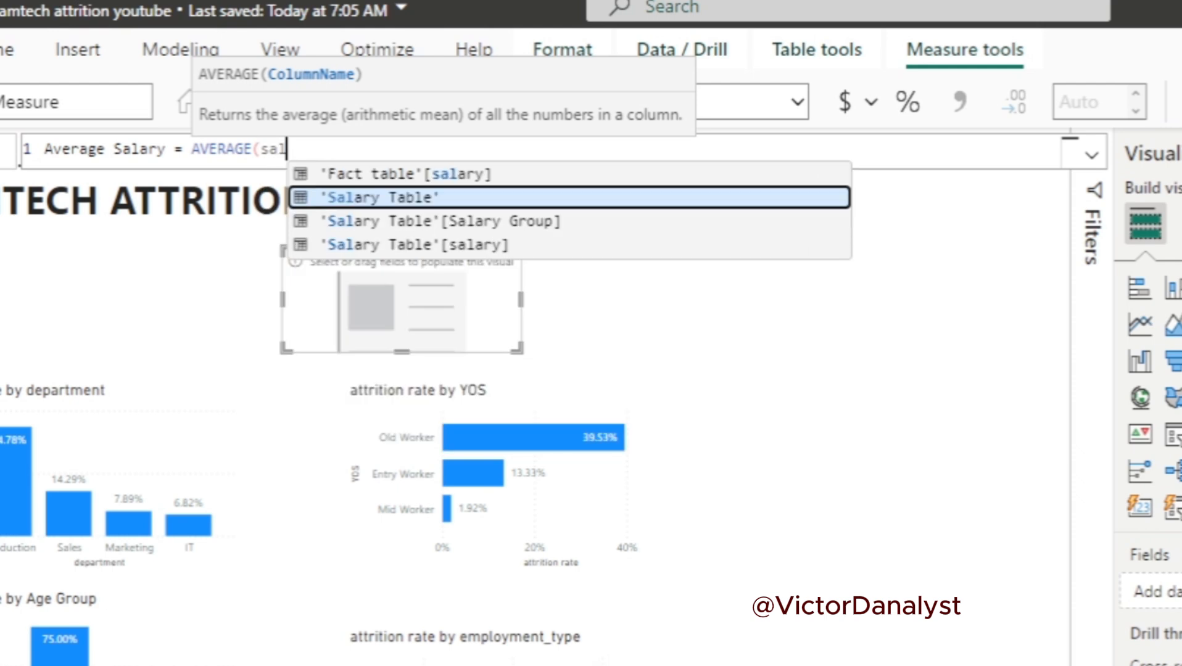
key(Up)
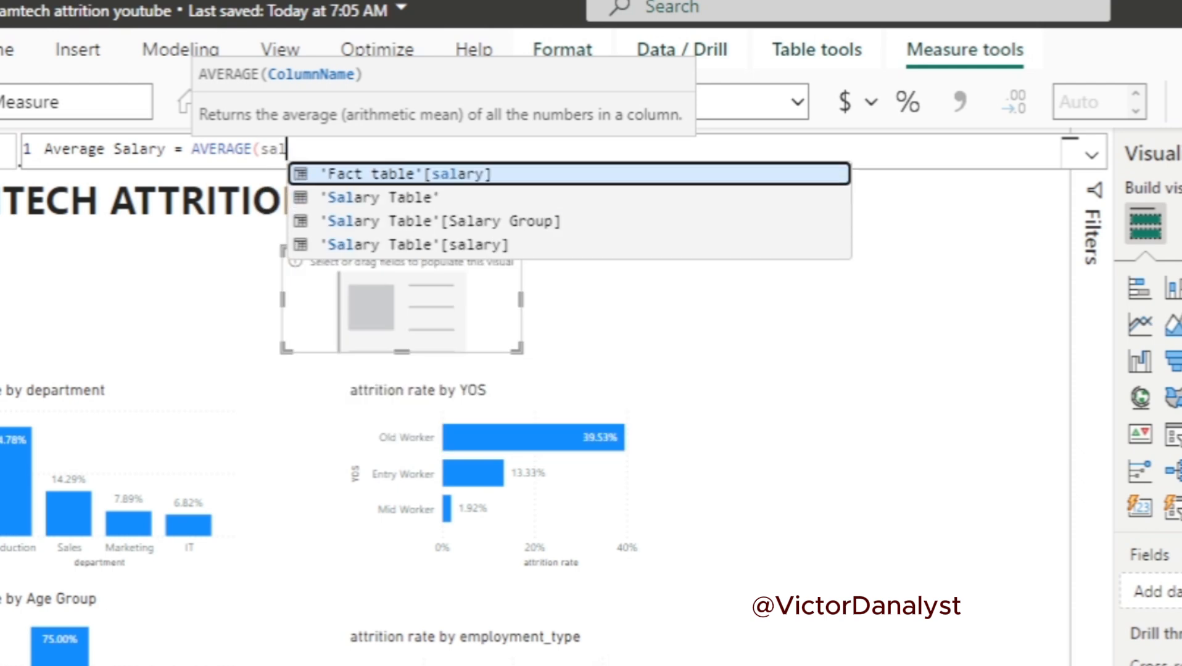
key(Tab)
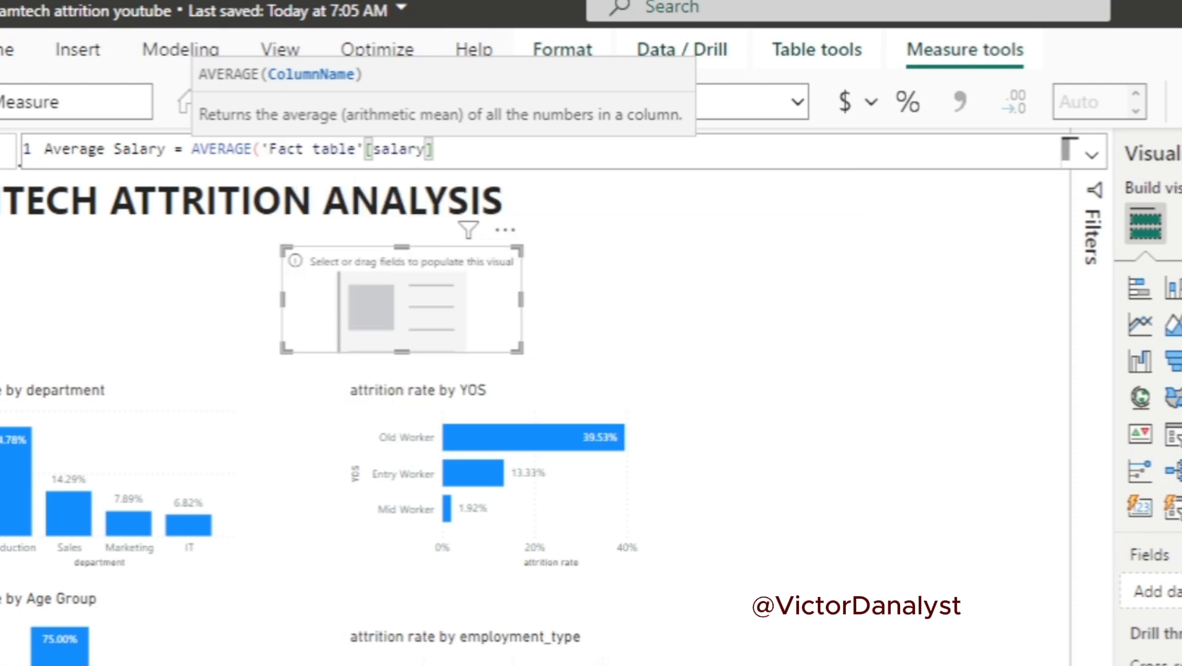
text())
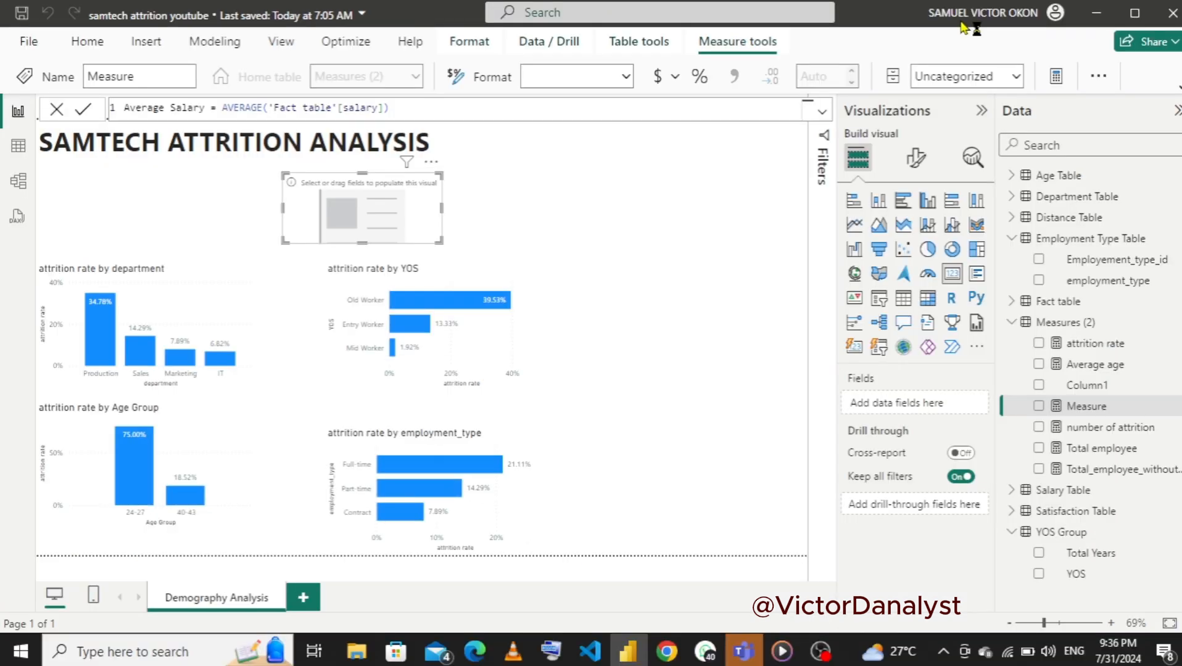
key(Return)
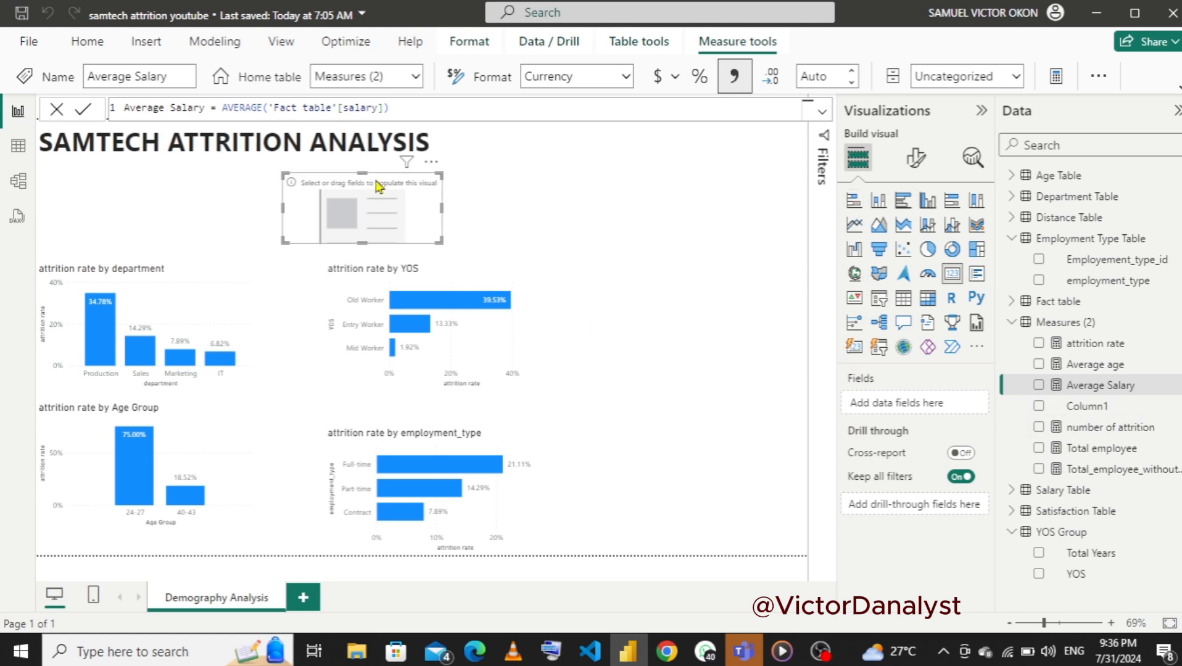
- Move the empty card above the department chart, narrow it slightly, and fill it with the Total_employee_without_filter measure
drag(354, 182, 114, 193)
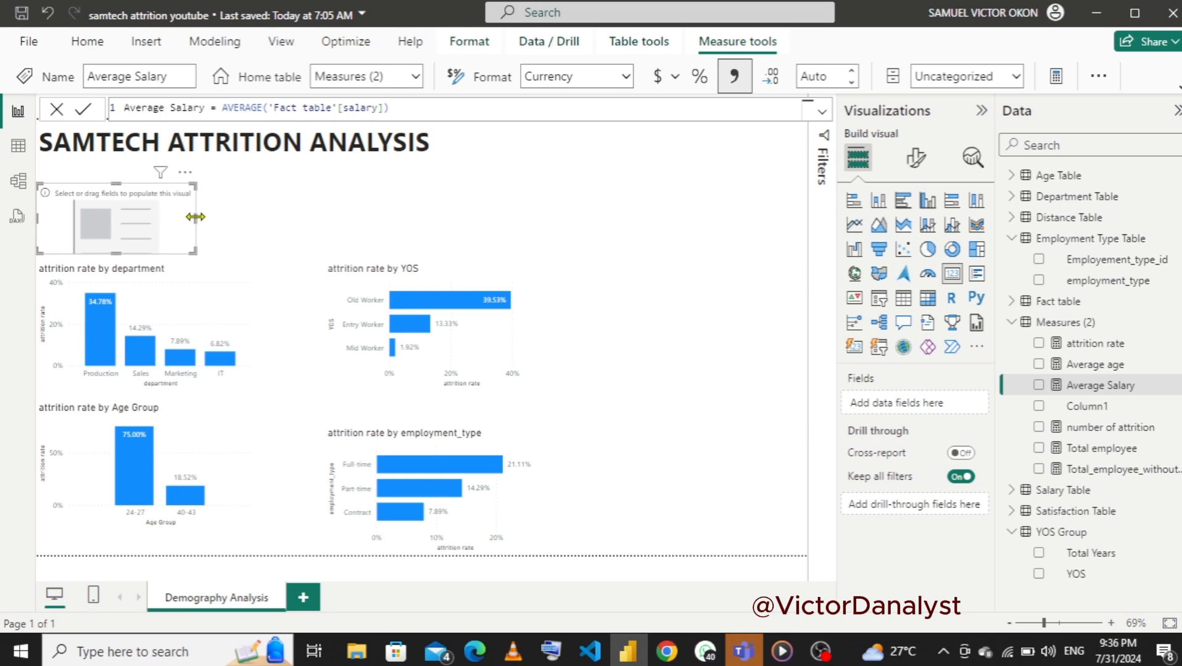
drag(196, 220, 182, 220)
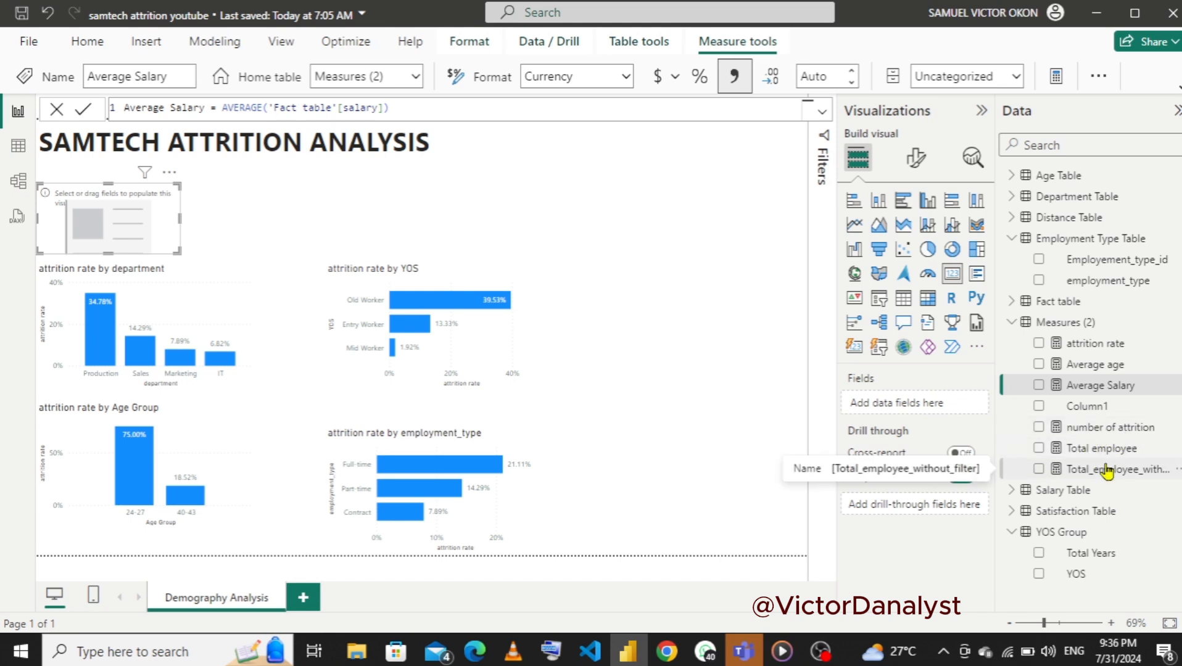
drag(1107, 471, 940, 404)
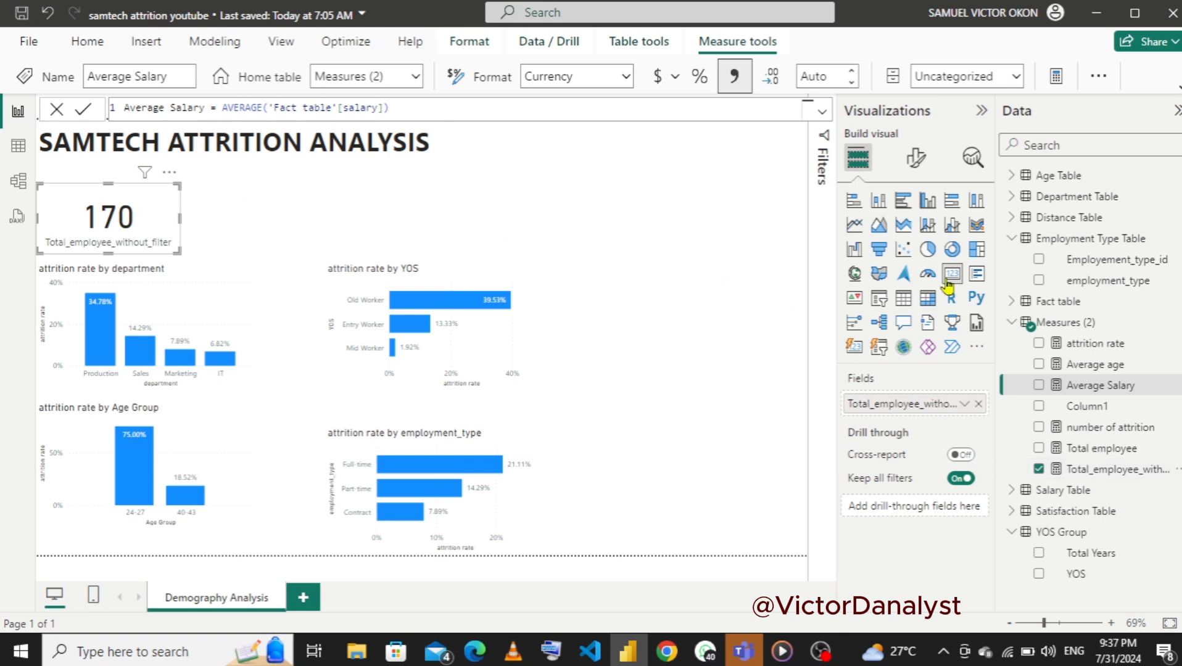
- Add a second card beside the total employee card, resize it to match, and fill it with the attrition rate measure
click(235, 224)
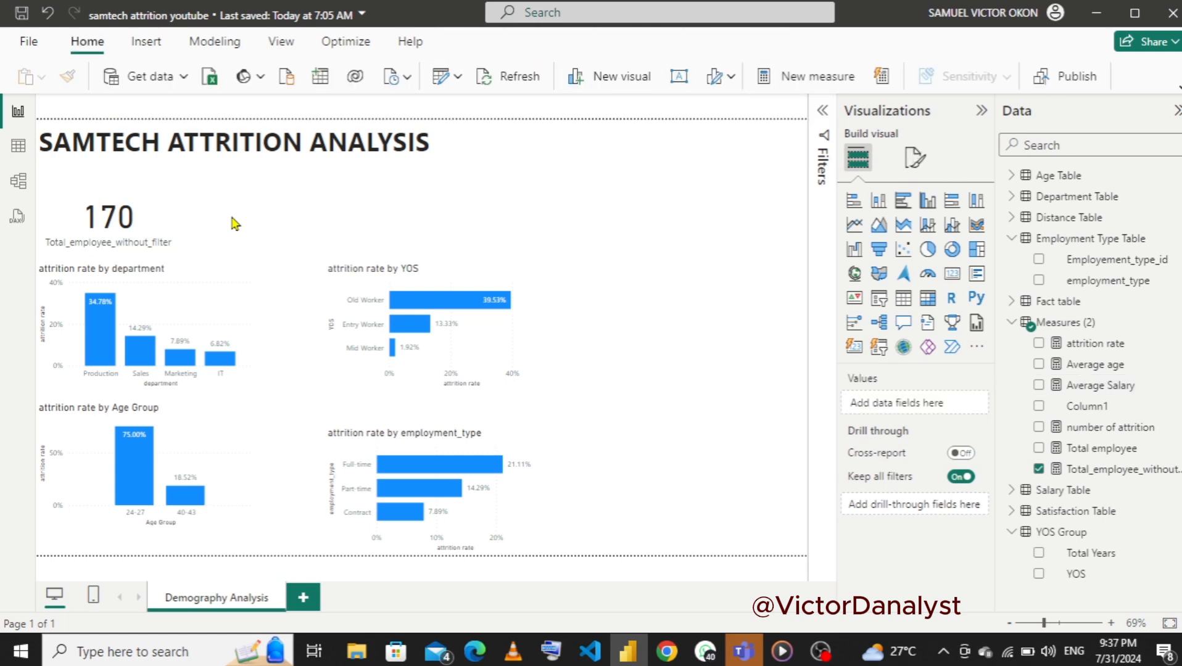
click(952, 278)
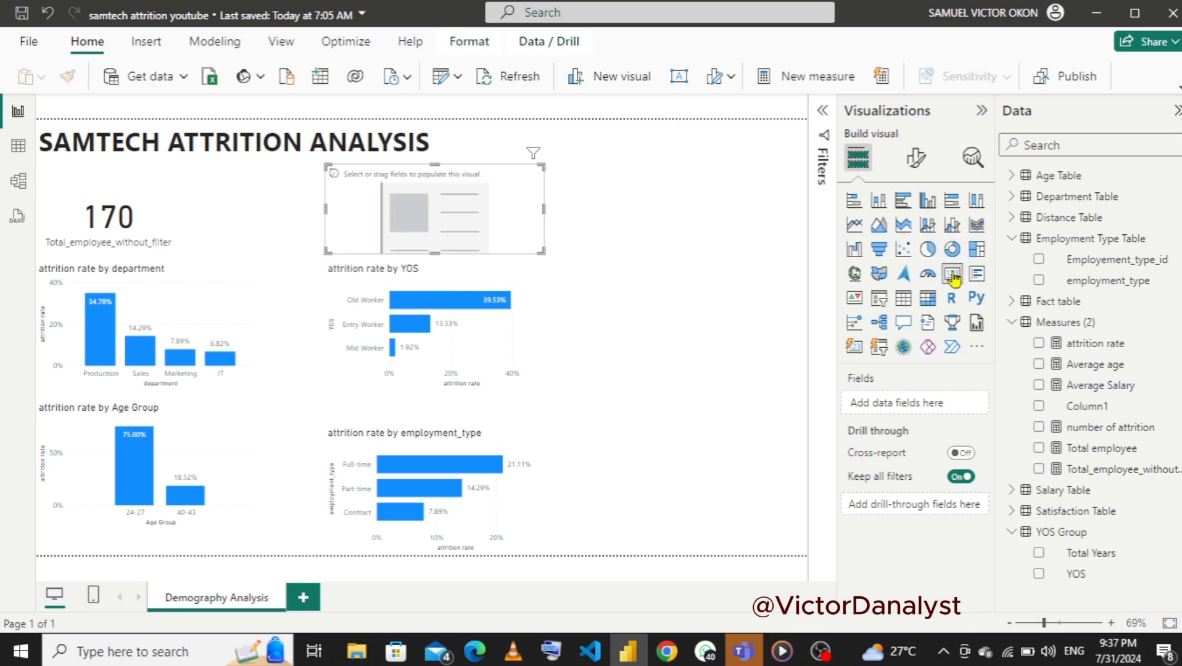
drag(381, 180, 297, 193)
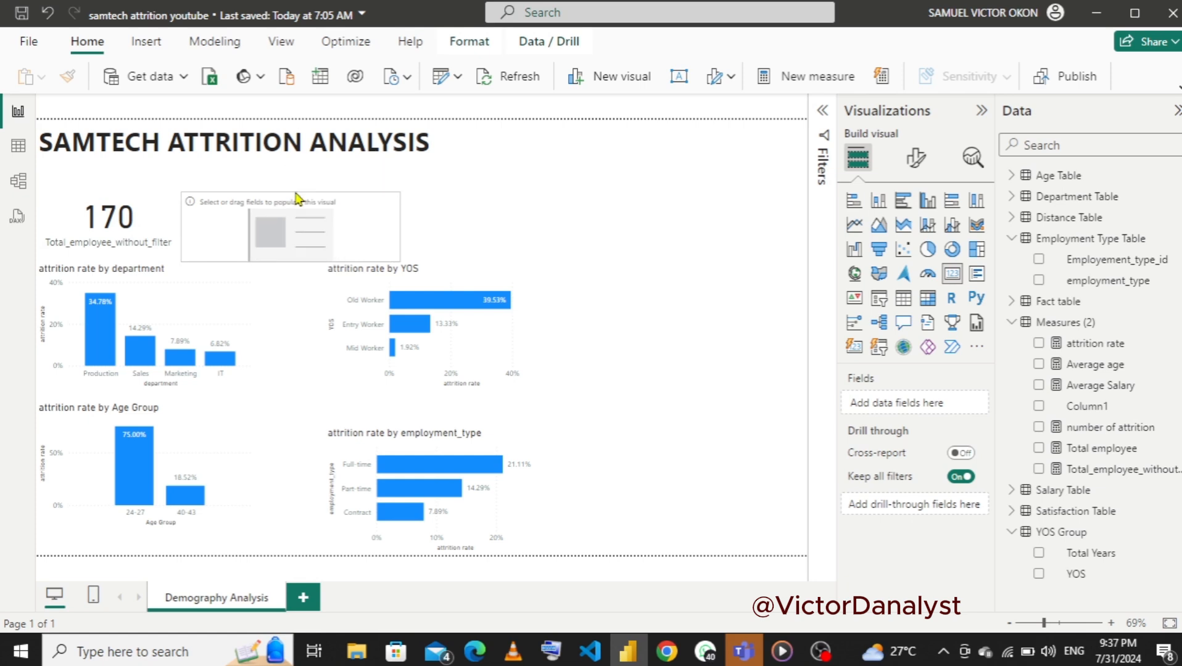
drag(398, 227, 321, 215)
drag(253, 261, 253, 254)
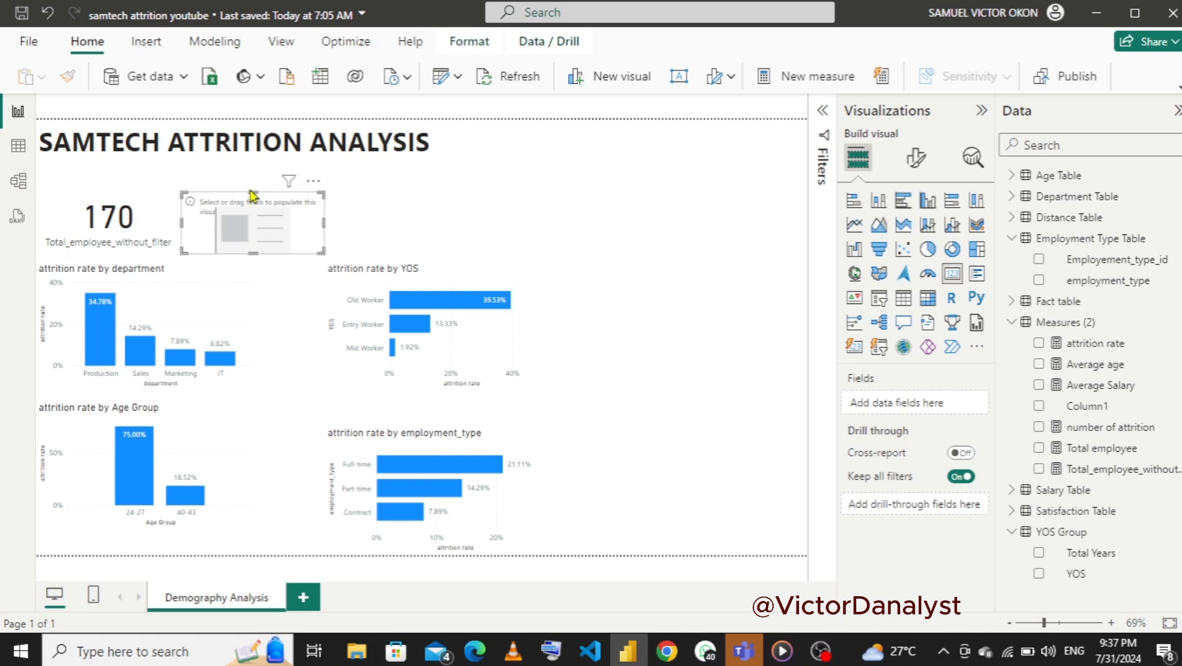
drag(251, 193, 250, 184)
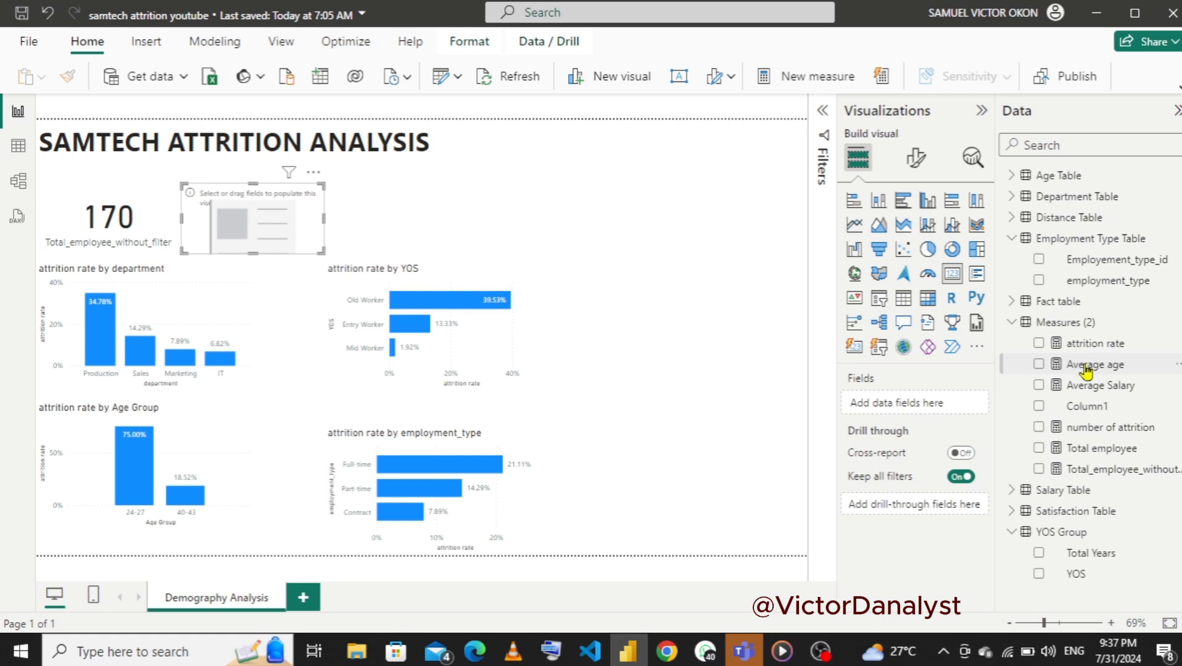
drag(1080, 349, 896, 404)
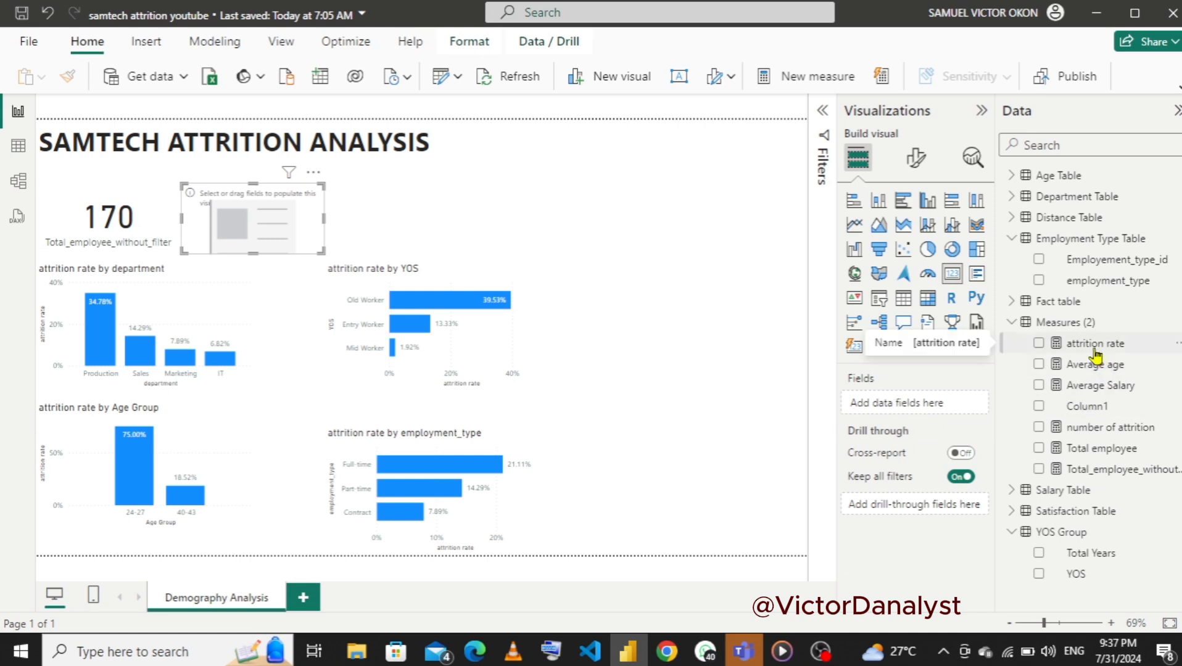
drag(1094, 349, 921, 413)
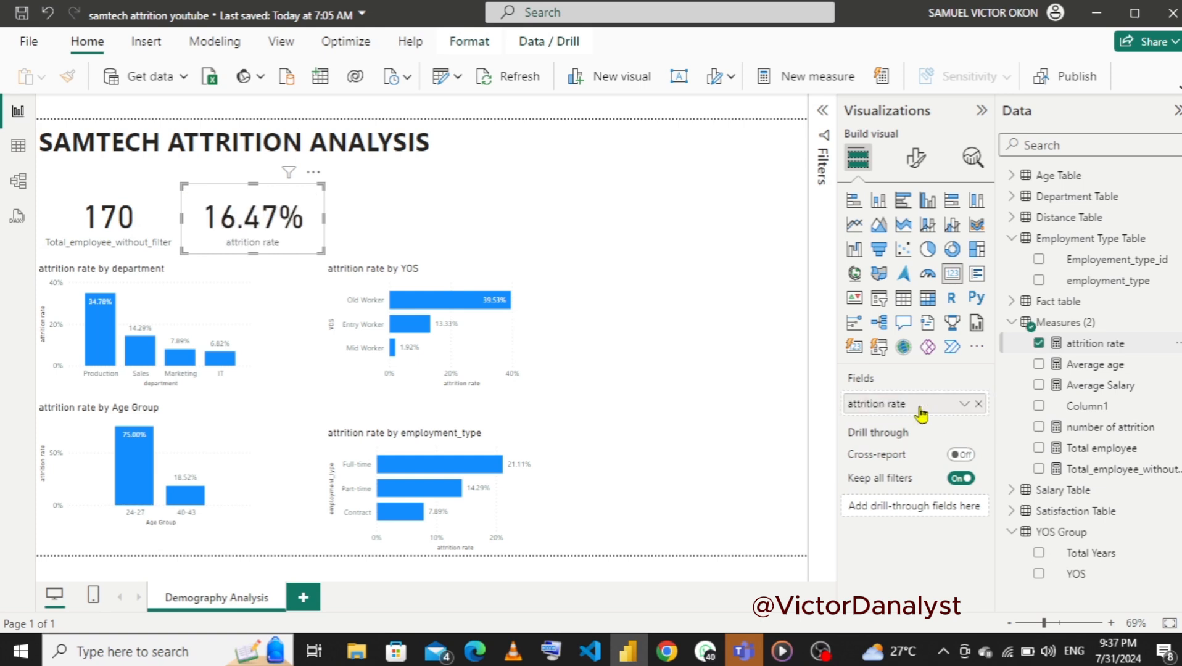
- Add a third card beside the attrition rate card, reduce it to the same size, and fill it with the Average Salary measure
click(398, 227)
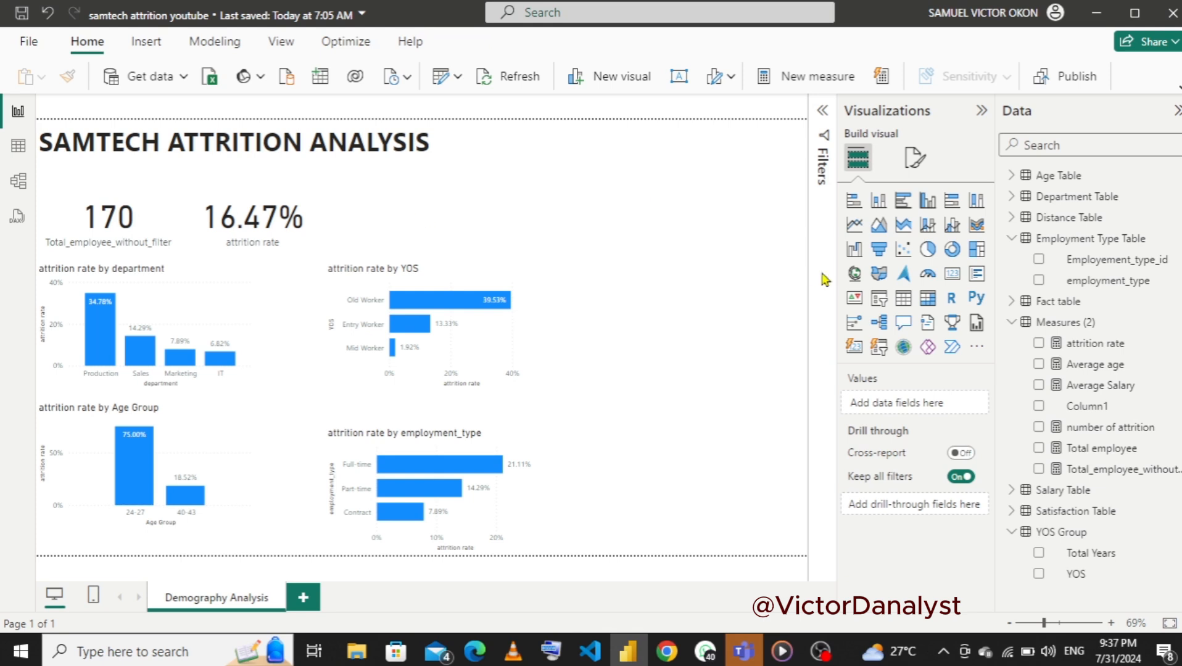
click(951, 275)
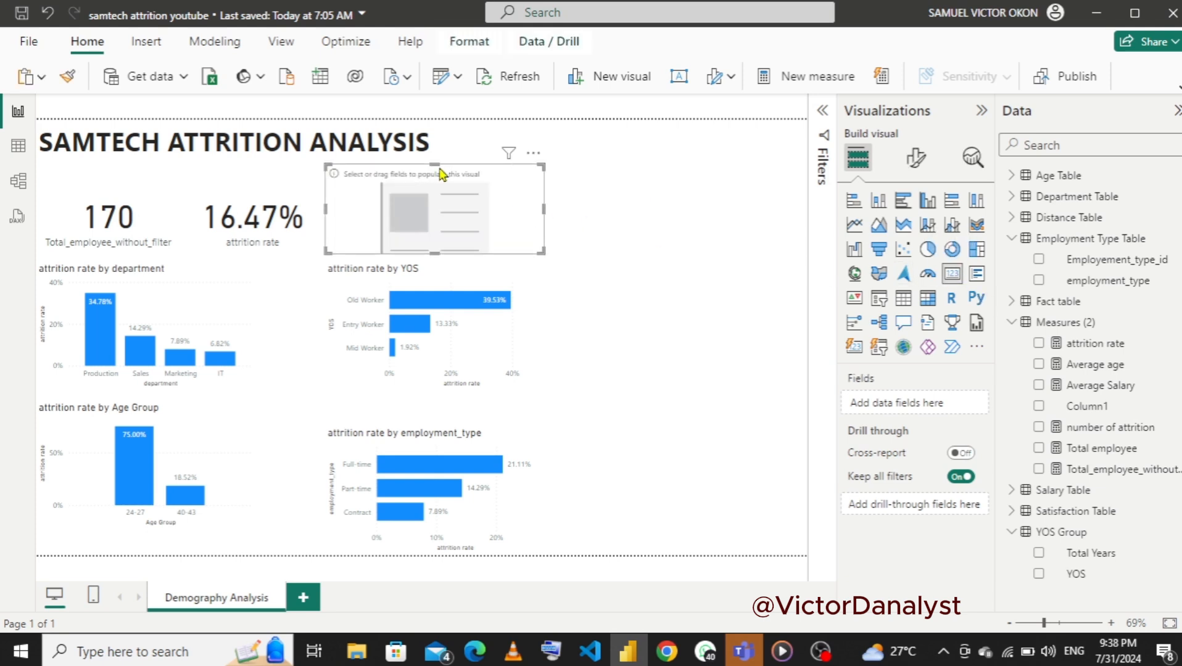
mouse_move(431, 164)
mouse_down()
mouse_move(439, 202)
mouse_move(436, 187)
mouse_up()
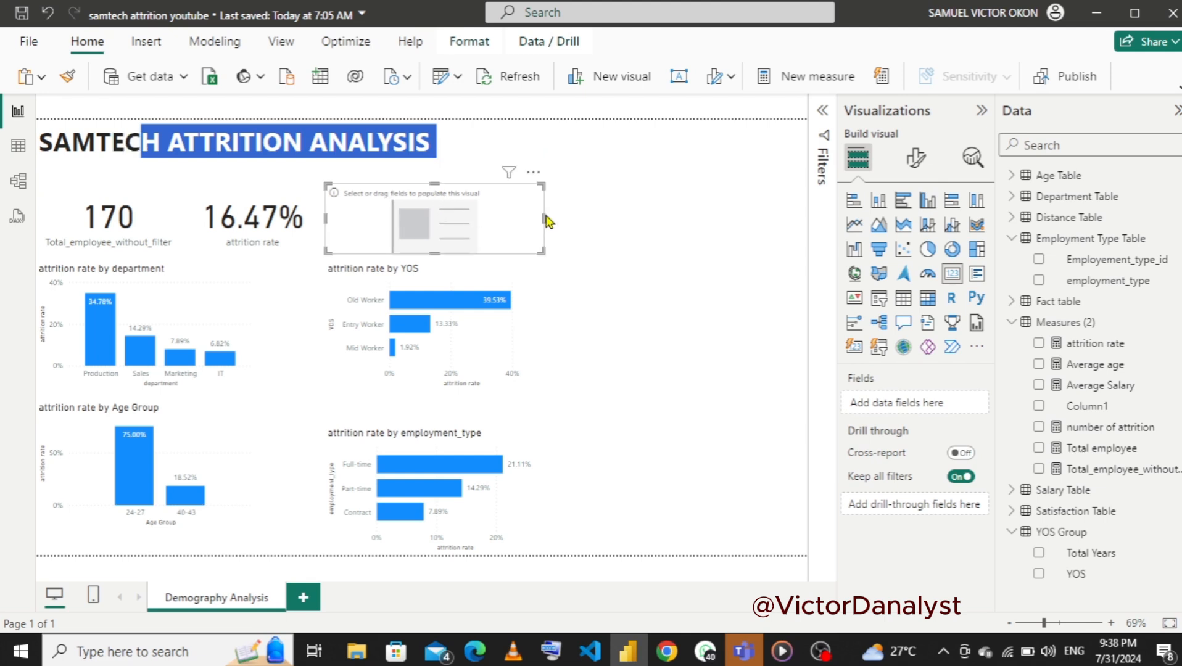
drag(543, 219, 400, 254)
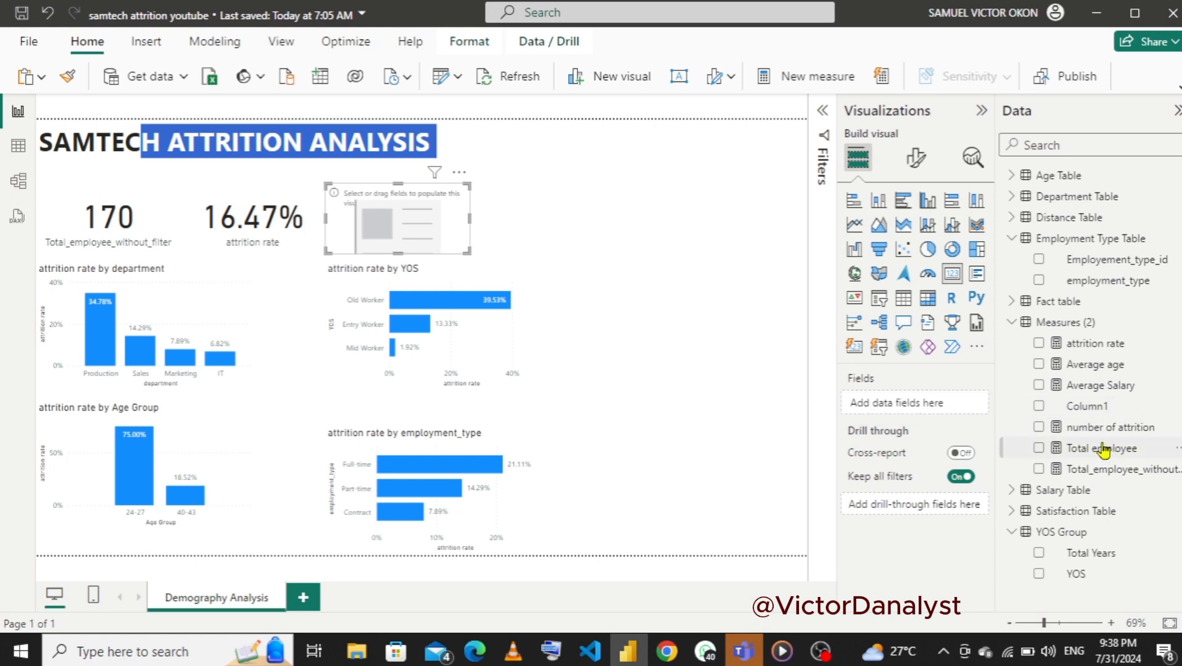
drag(1097, 391, 919, 410)
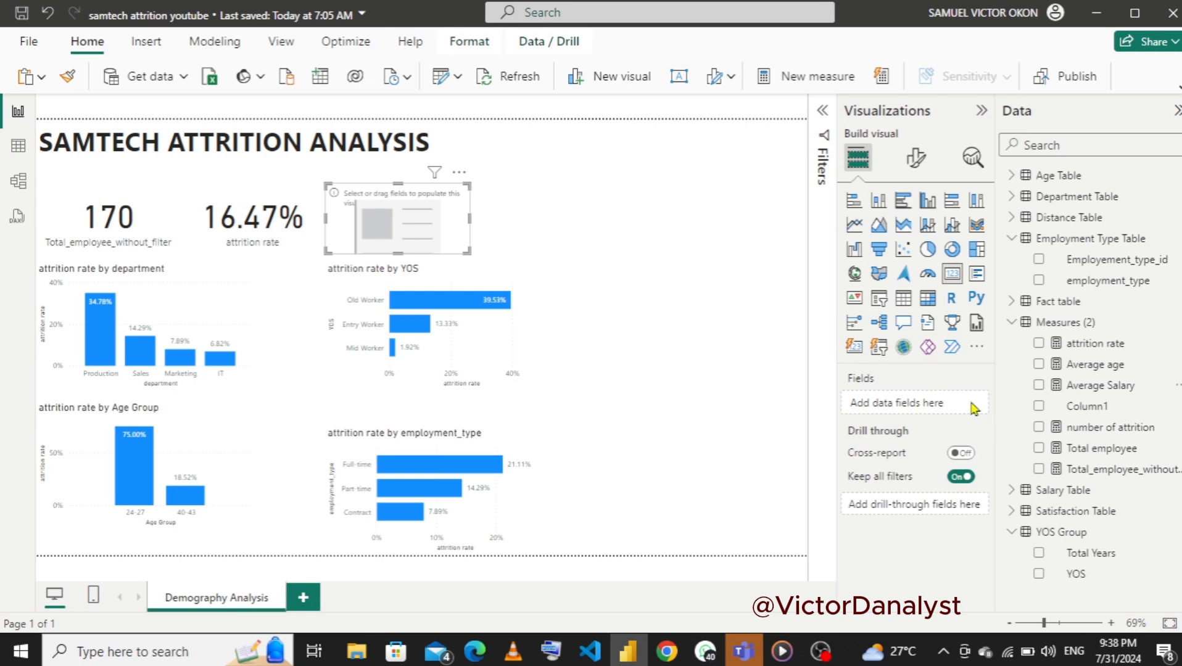
drag(1091, 390, 921, 406)
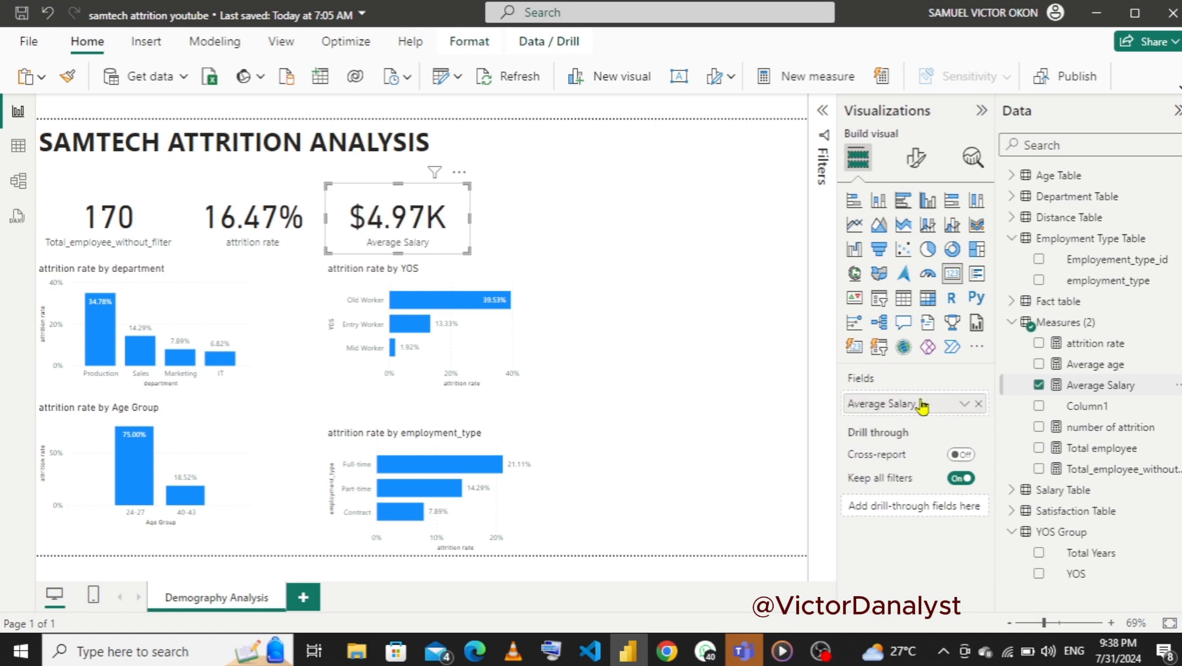
- Add a fourth card after the Average Salary card, align its height with the row, widen it slightly, and fill it with Average age
click(607, 235)
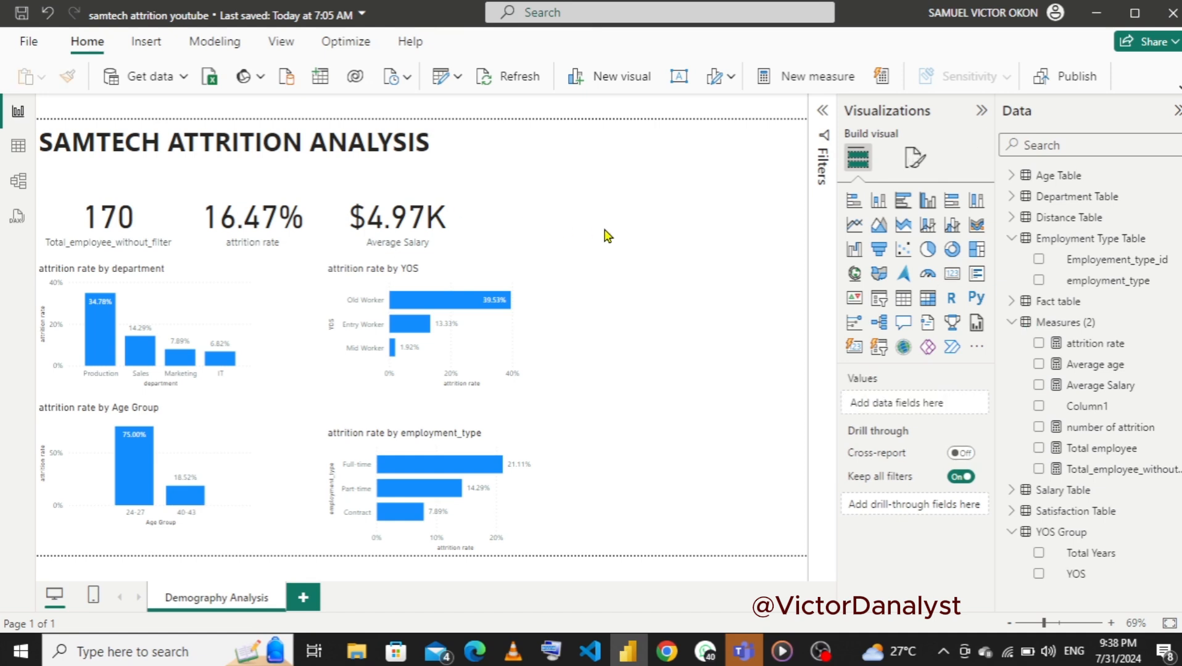
click(951, 275)
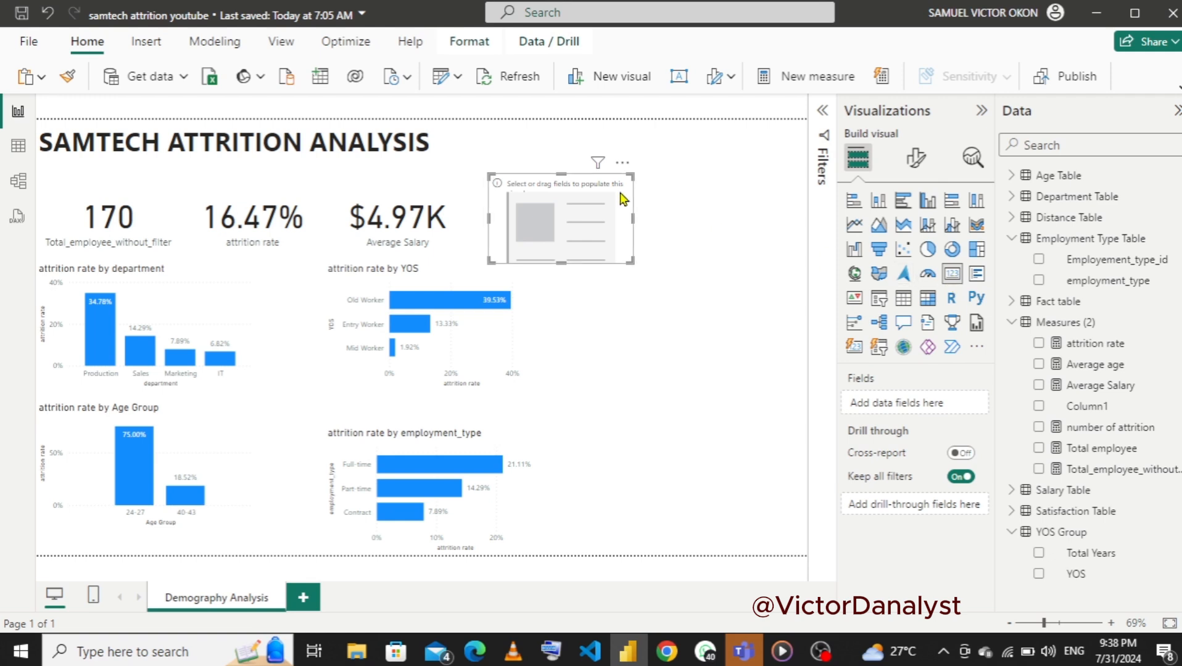
drag(557, 172, 566, 184)
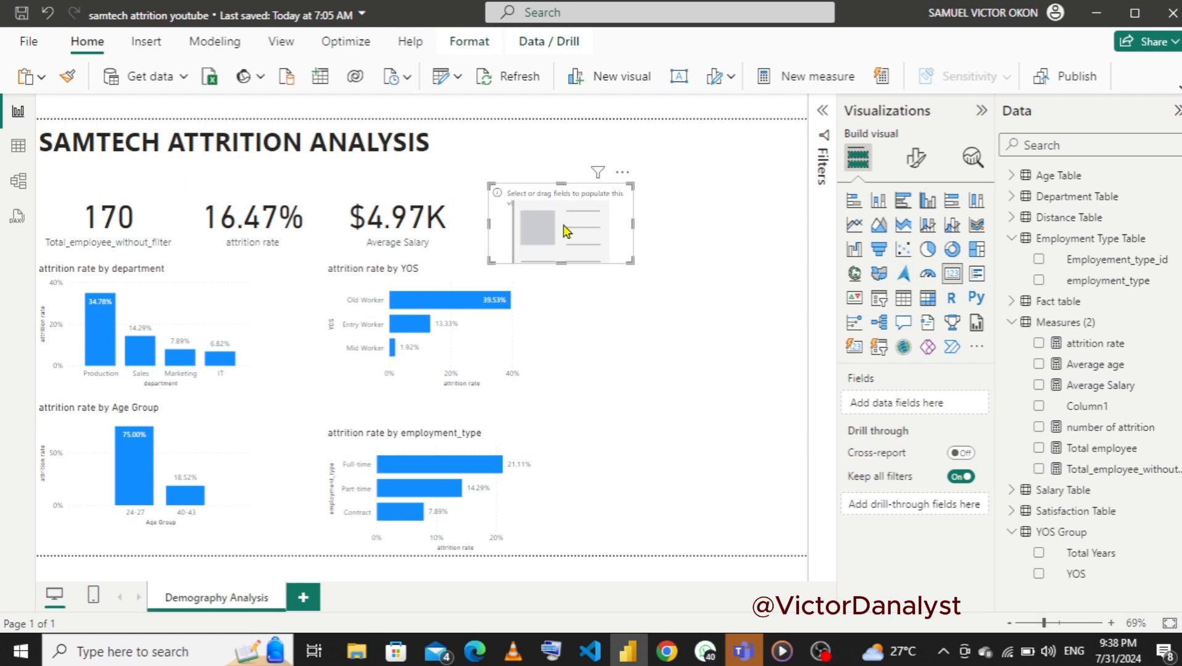
drag(561, 263, 563, 253)
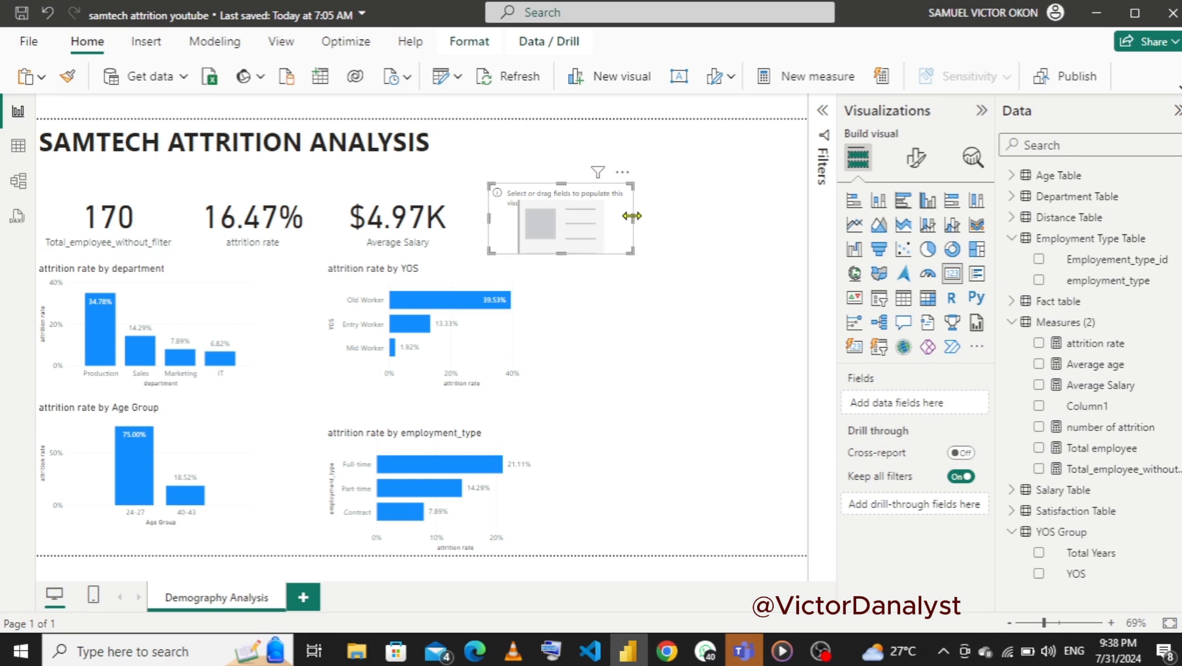
drag(634, 217, 643, 219)
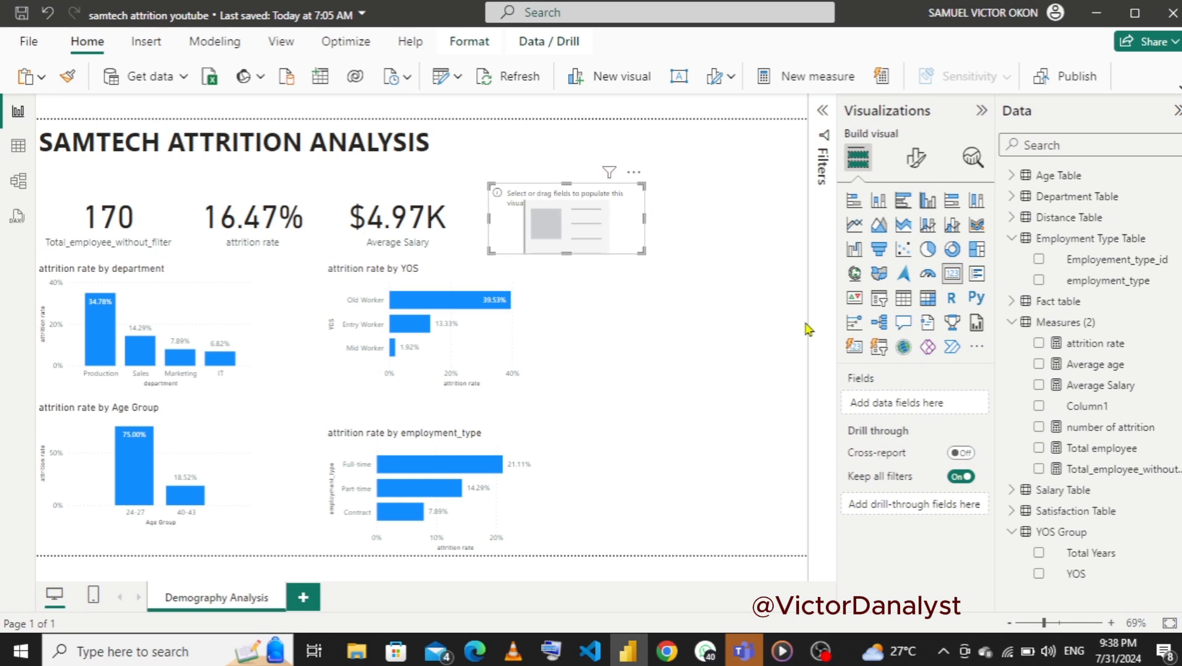
click(1039, 365)
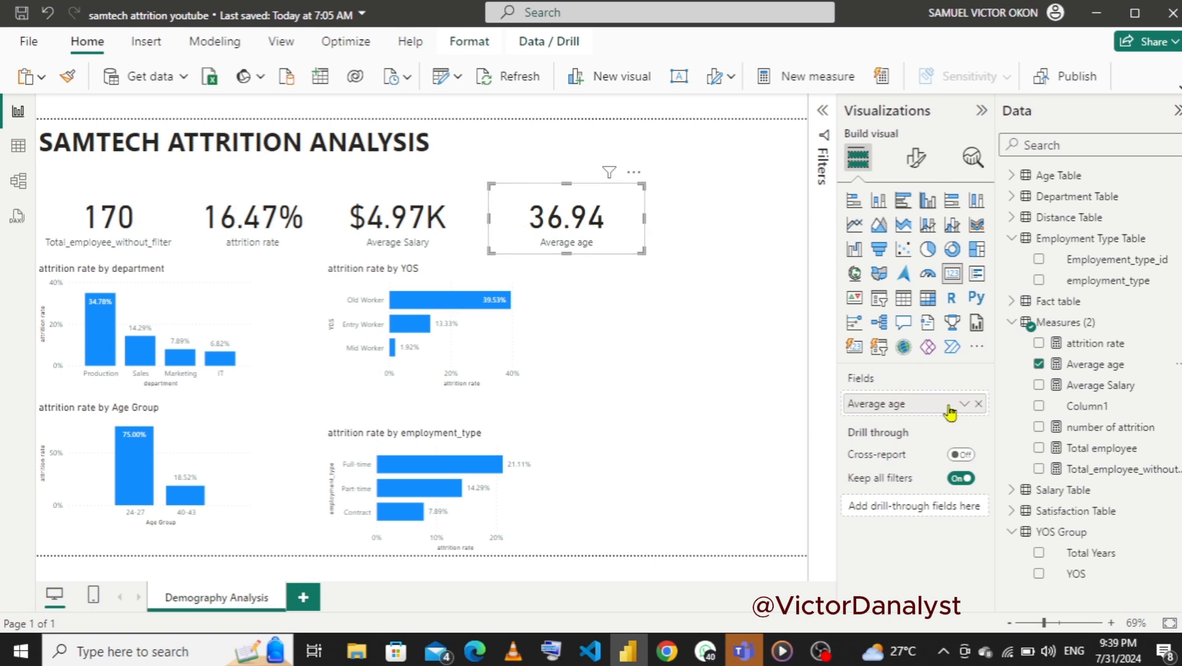
- Set the format of the Average age measure to Whole number
click(1085, 367)
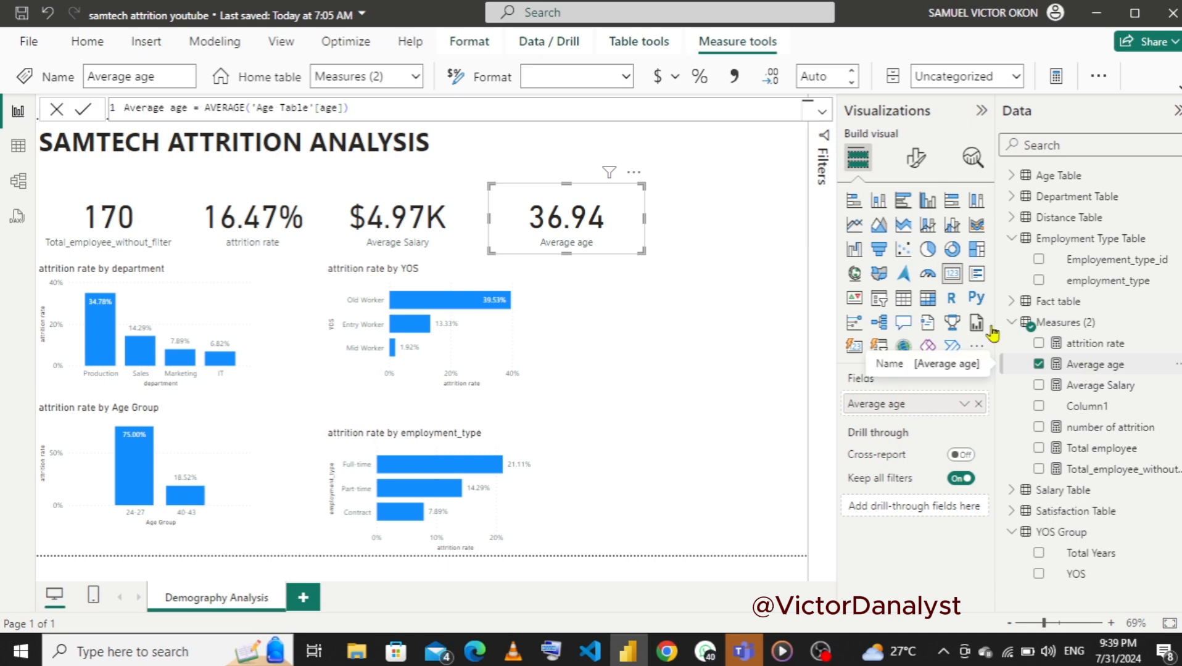
click(627, 77)
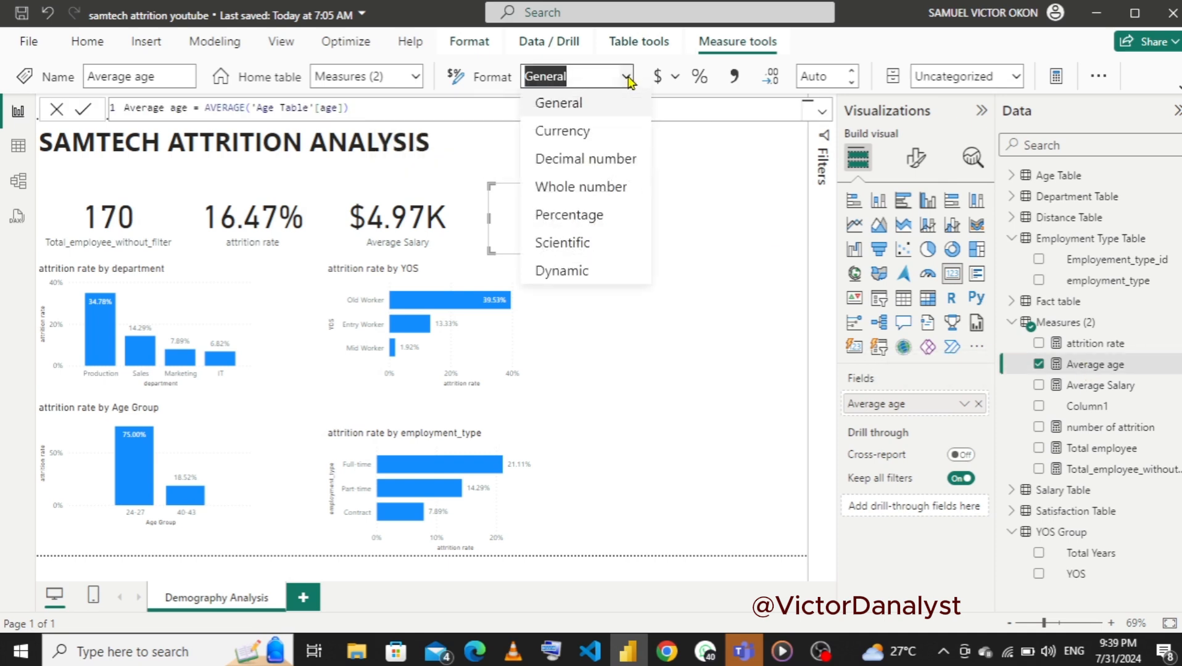
click(572, 192)
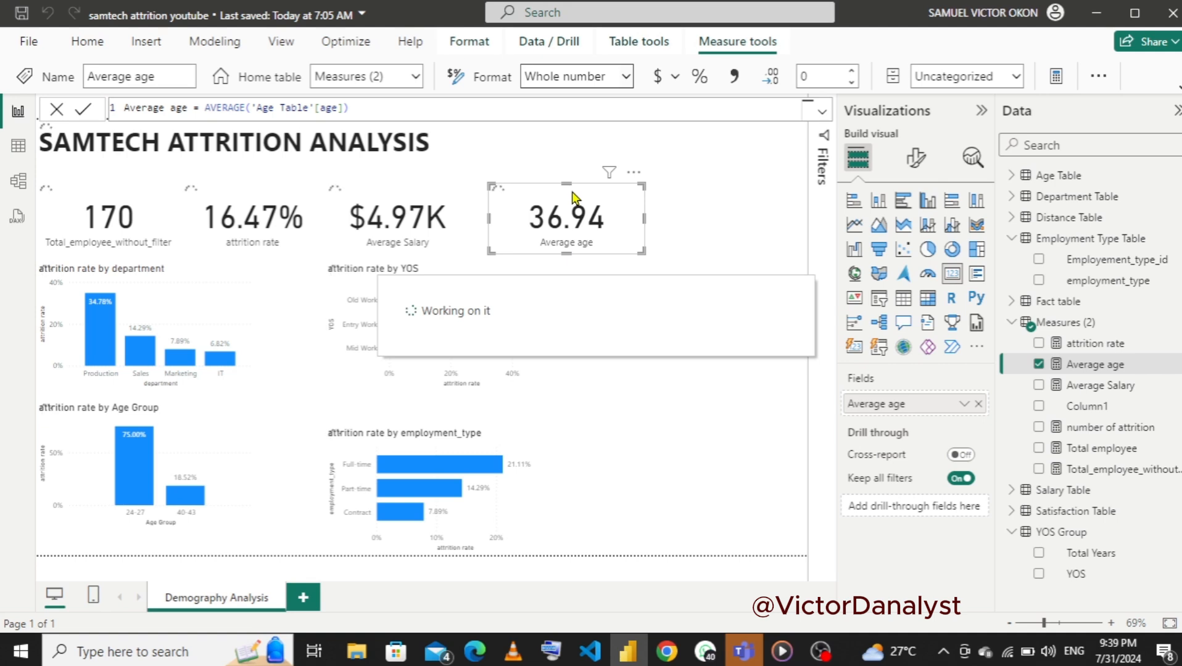
- Switch to the finished Sam tech attrition report and open the customization settings of its current theme
mouse_move(628, 649)
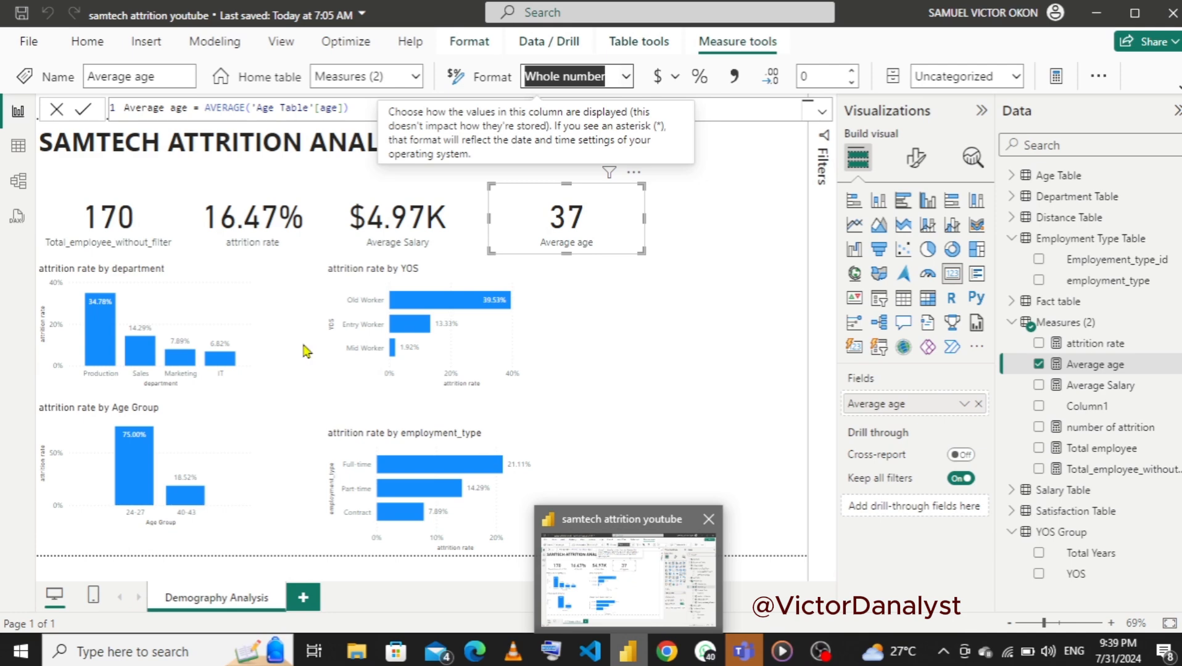
click(27, 42)
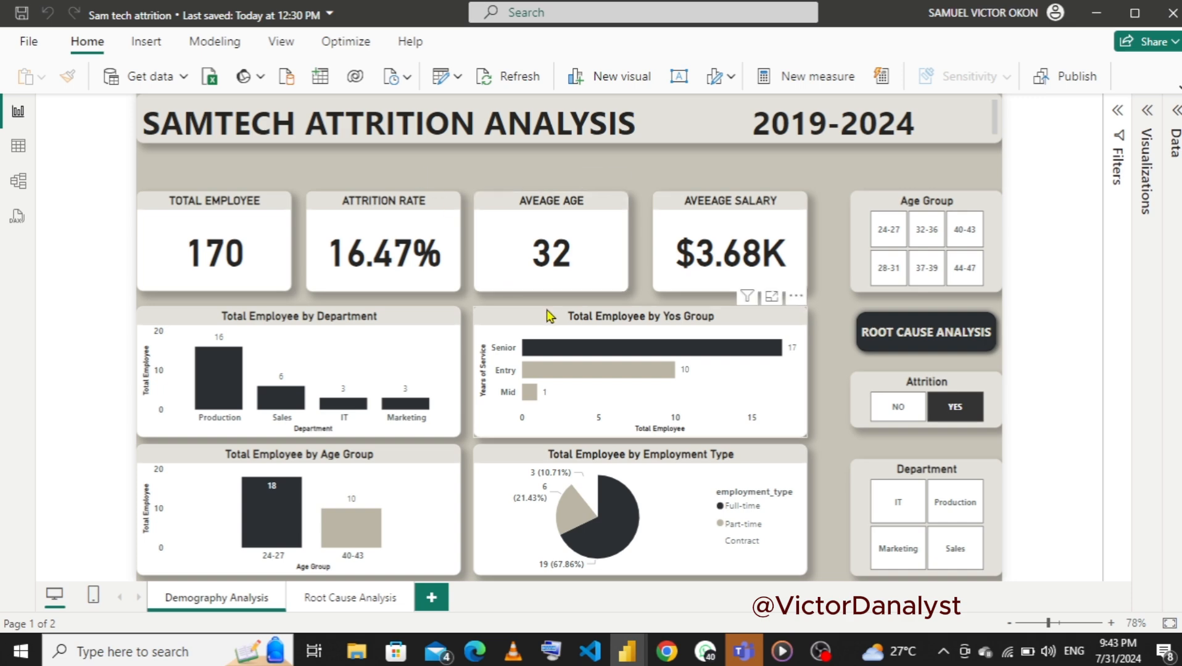
mouse_move(631, 656)
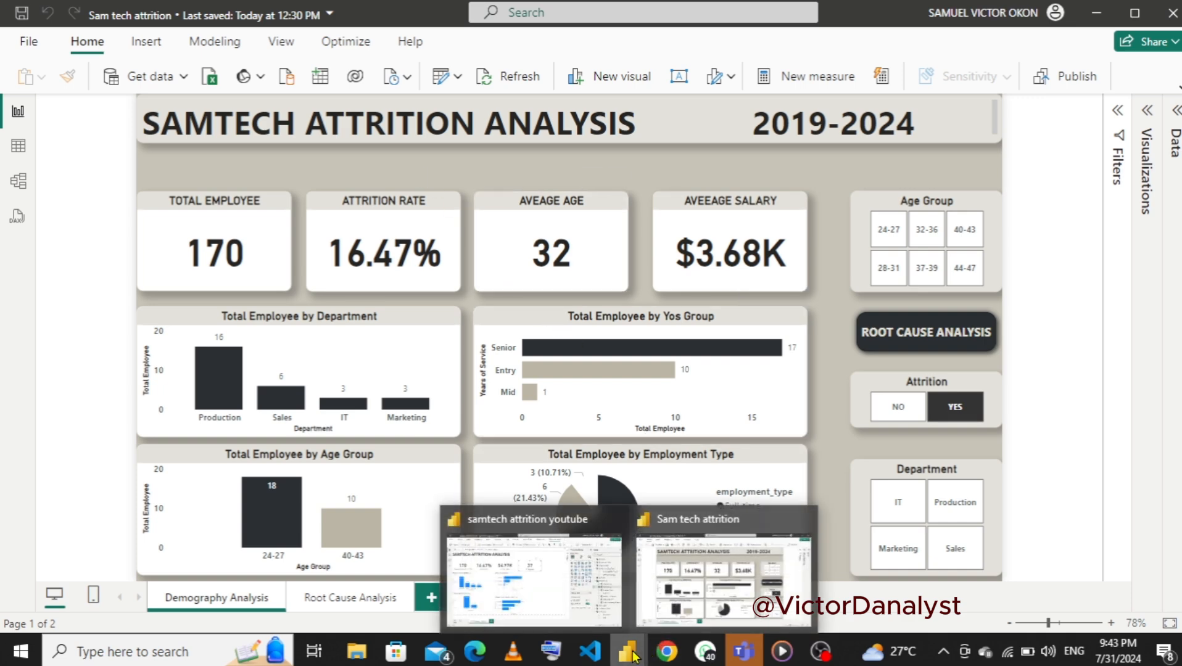
click(587, 591)
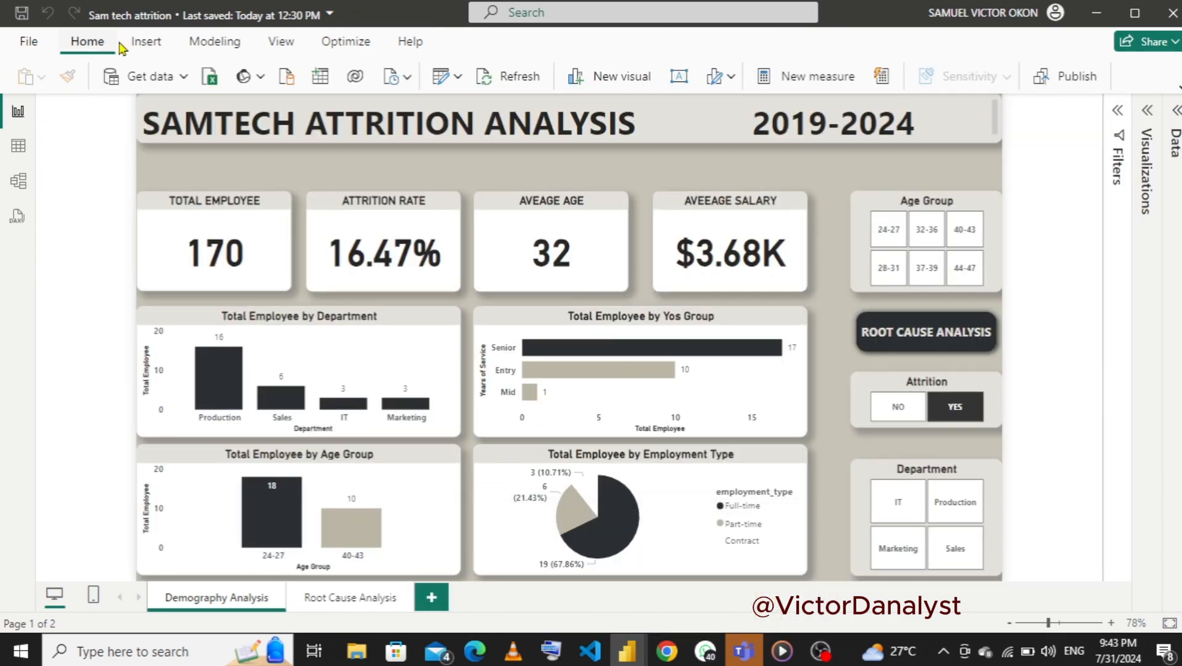
click(276, 45)
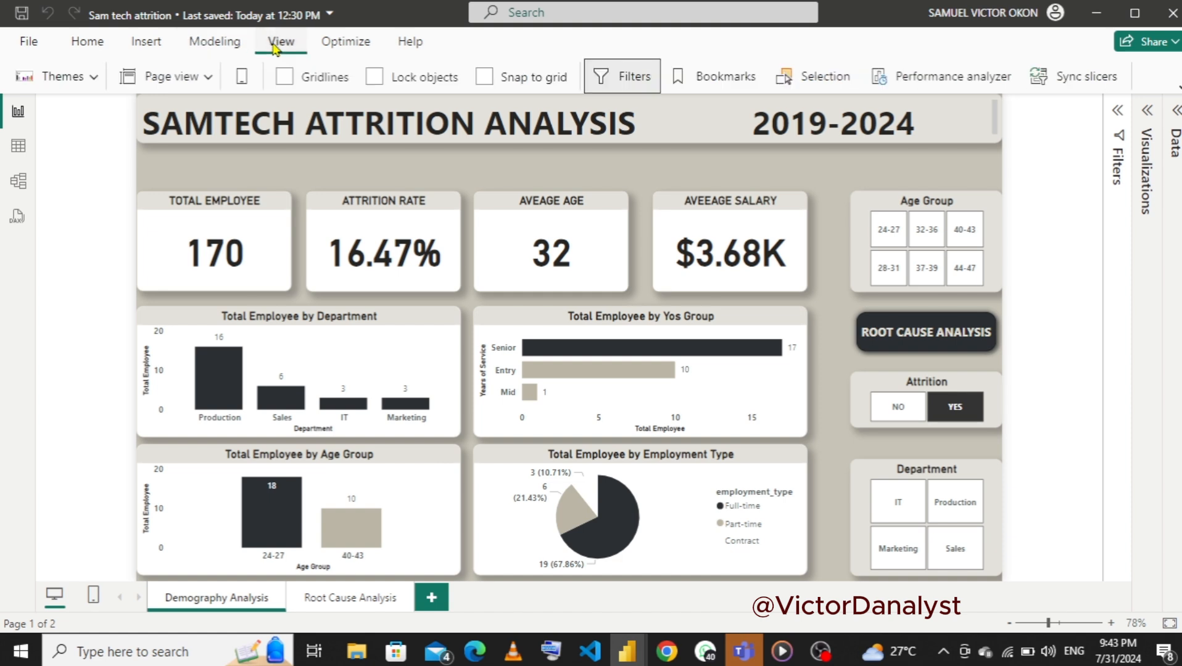
click(95, 78)
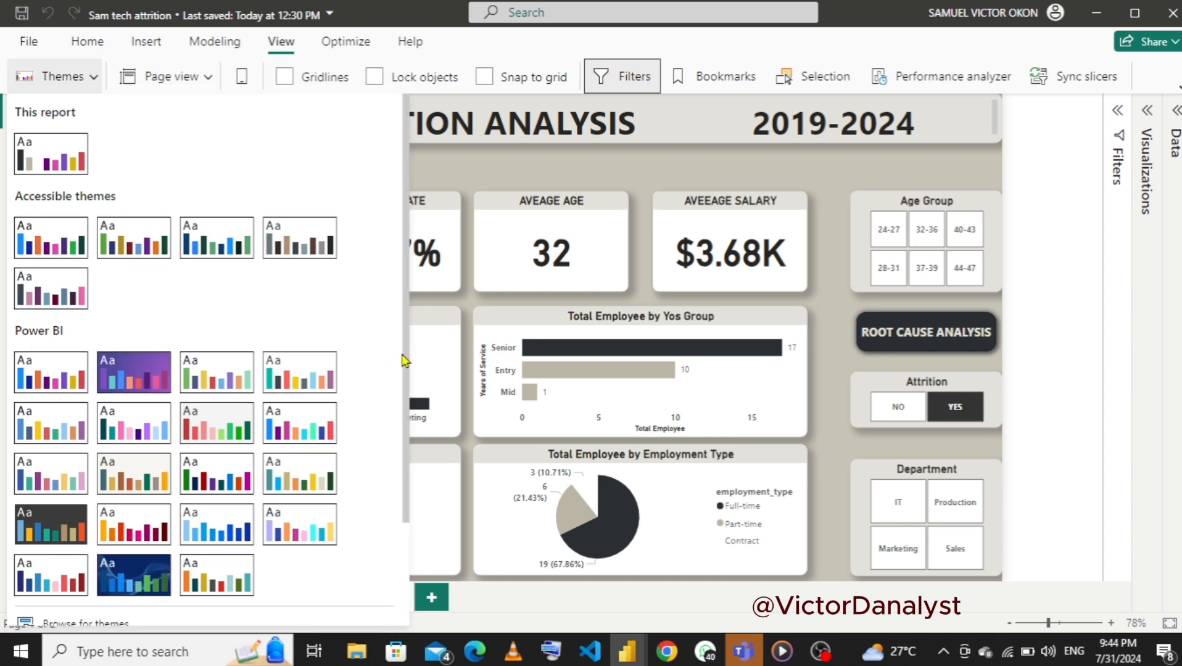
drag(405, 381, 412, 513)
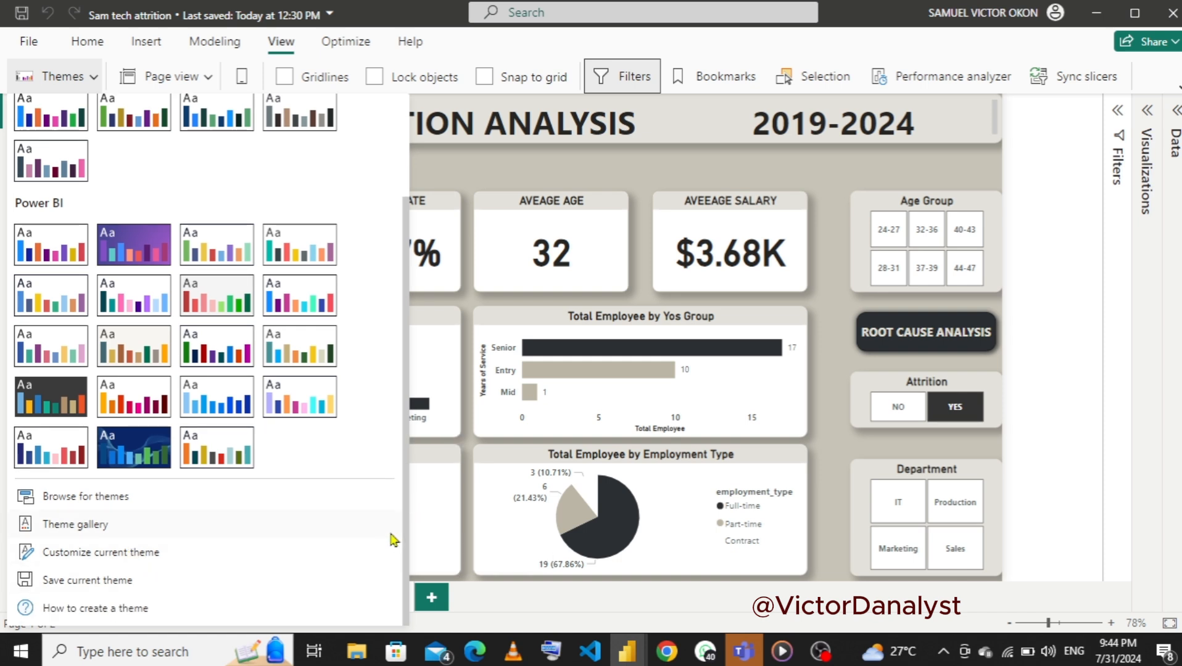
click(146, 553)
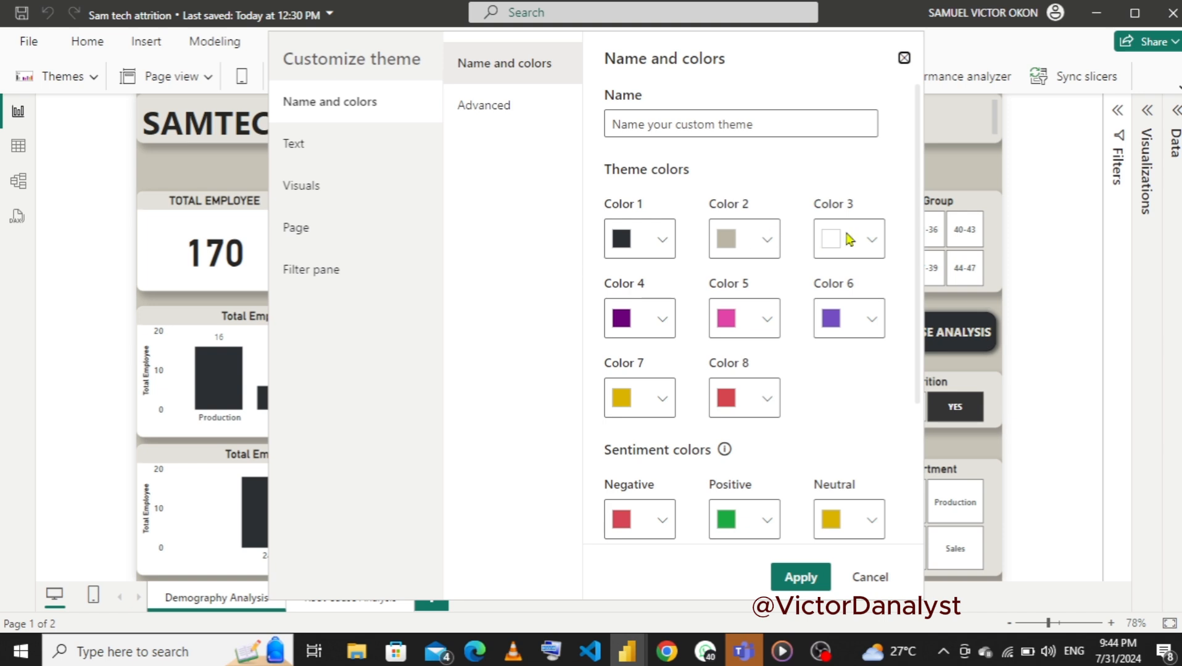
- Examine the hex codes of theme colors 1, 2 and 3, and leave the theme customization without applying anything
click(667, 241)
click(666, 242)
click(666, 245)
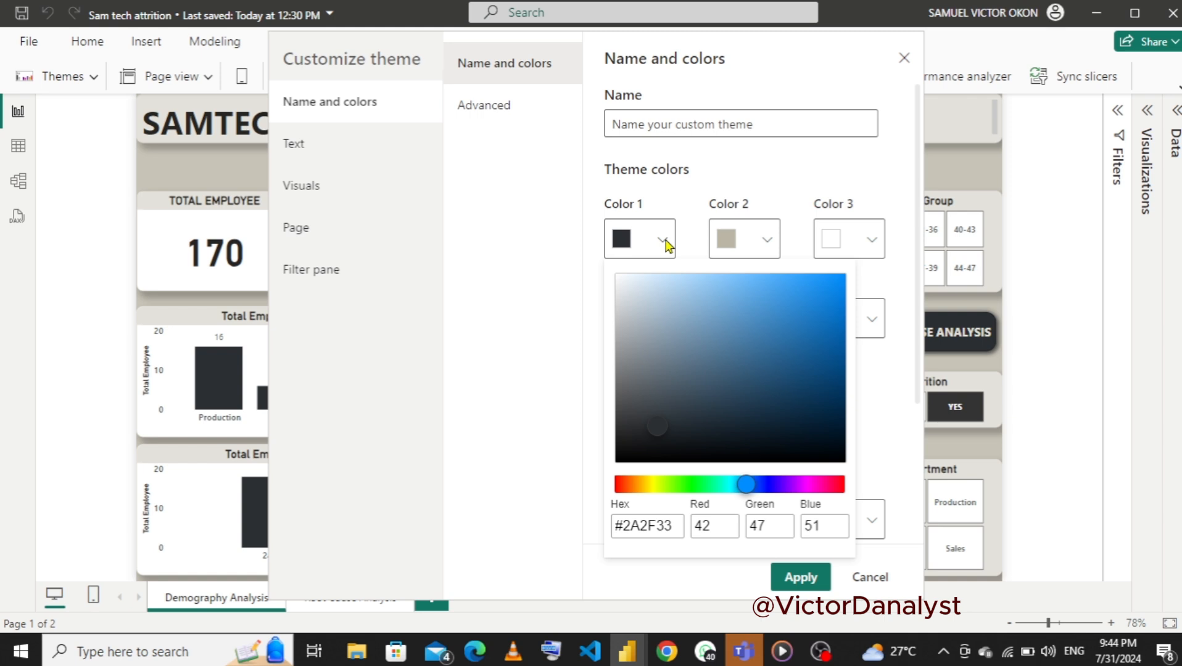
click(764, 245)
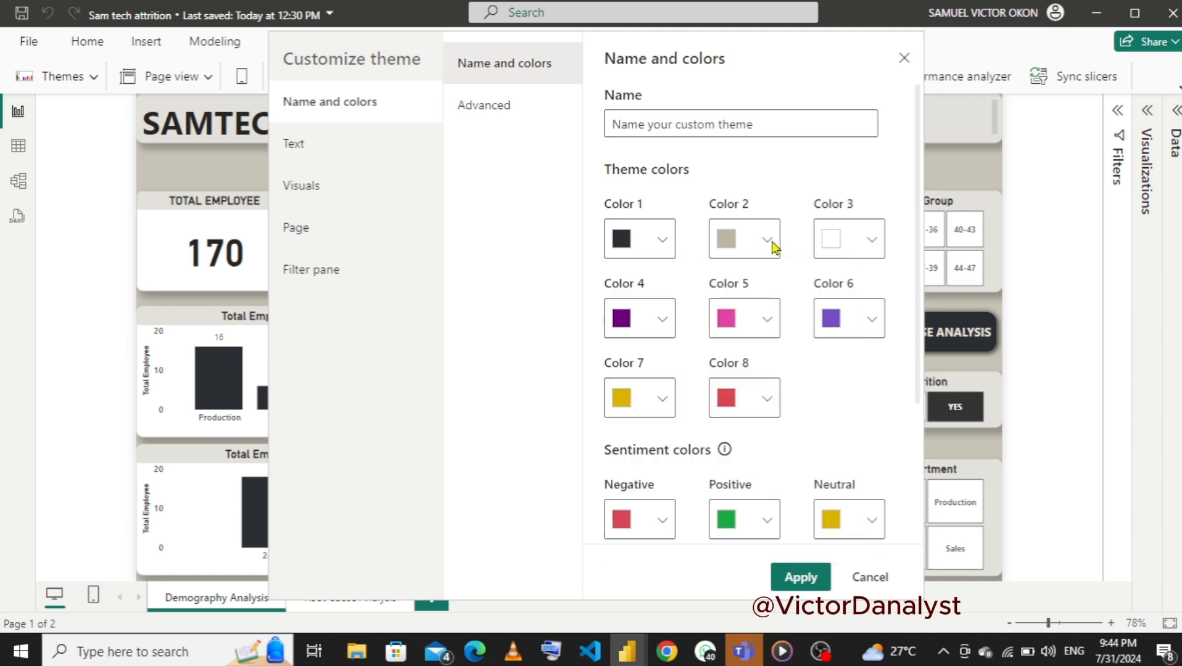
click(771, 245)
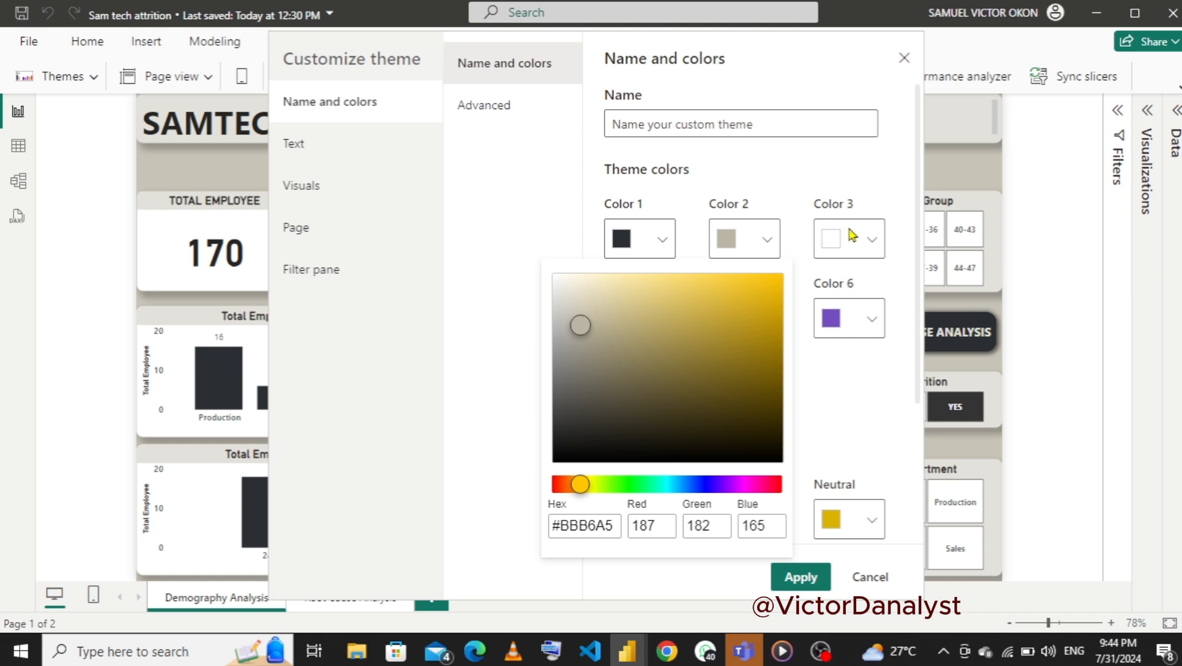
click(871, 242)
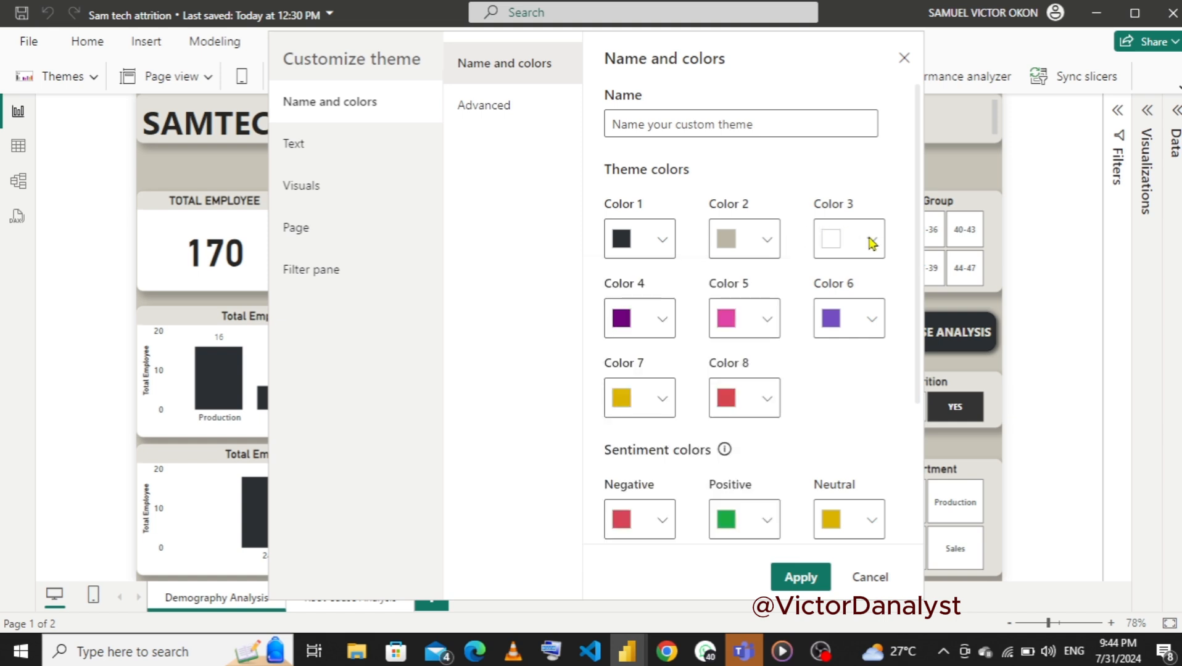
click(871, 243)
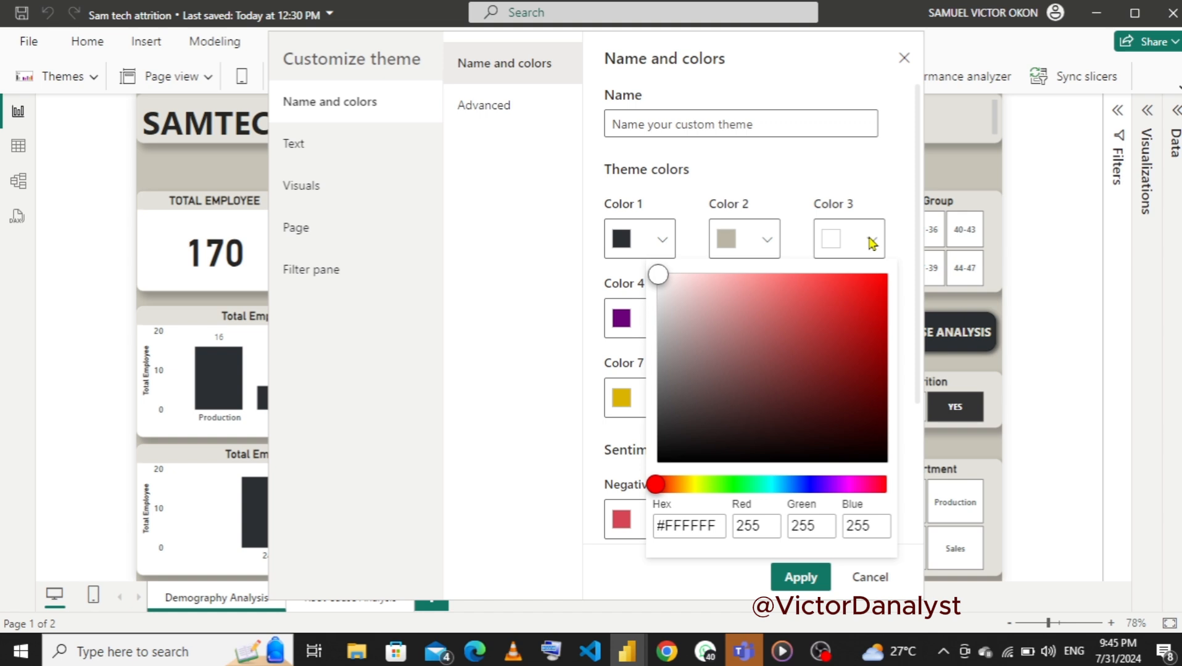
click(871, 577)
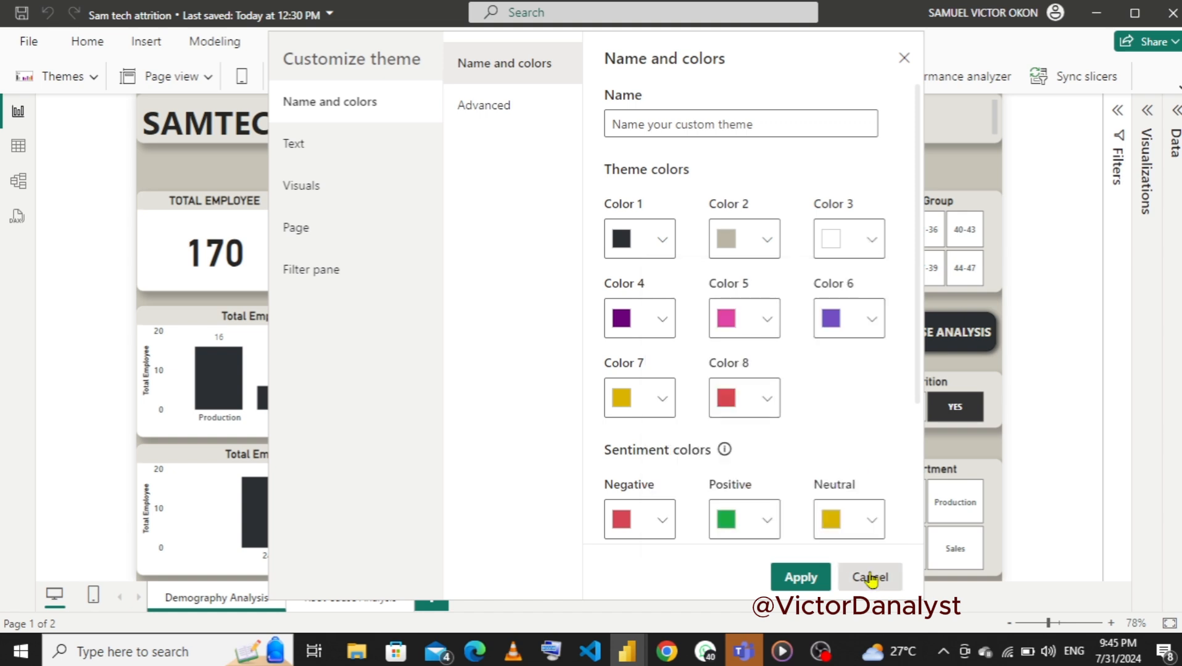
click(871, 577)
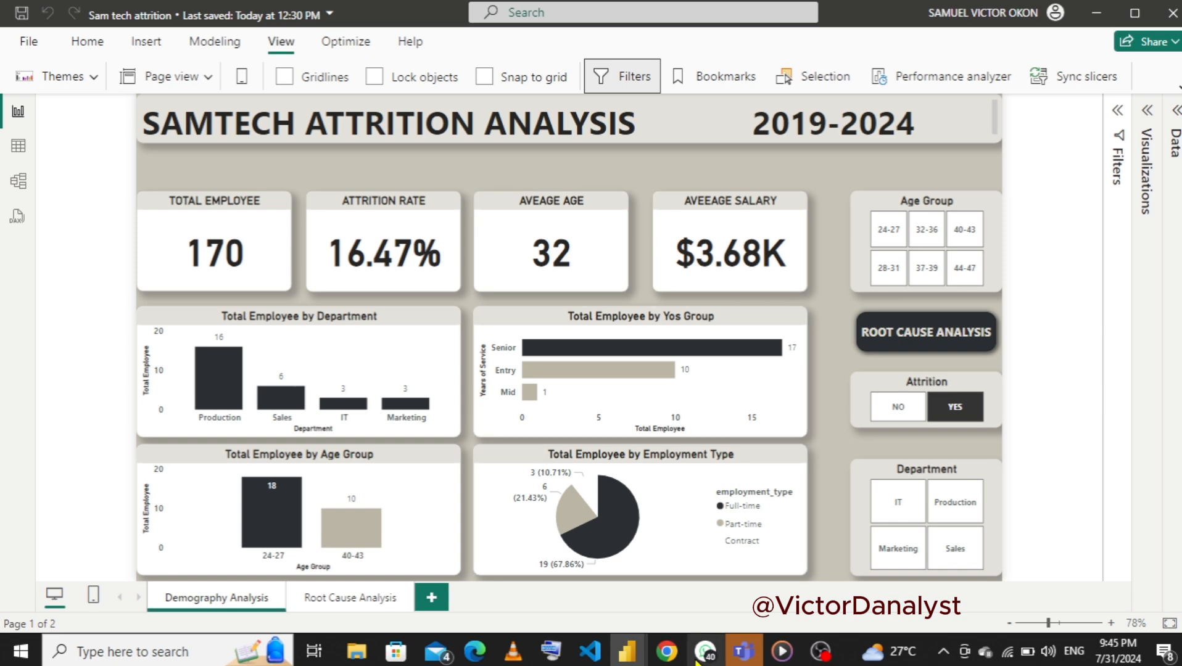
- Return to the samtech attrition youtube report and open the customization settings of its current theme
mouse_move(626, 650)
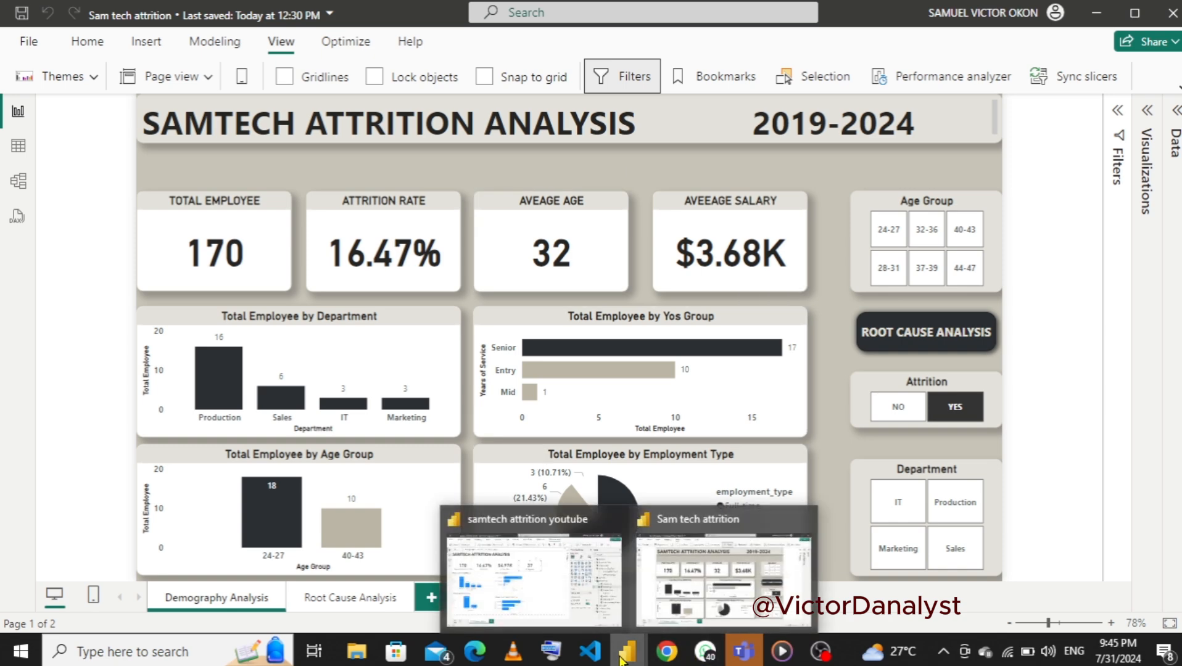
click(521, 580)
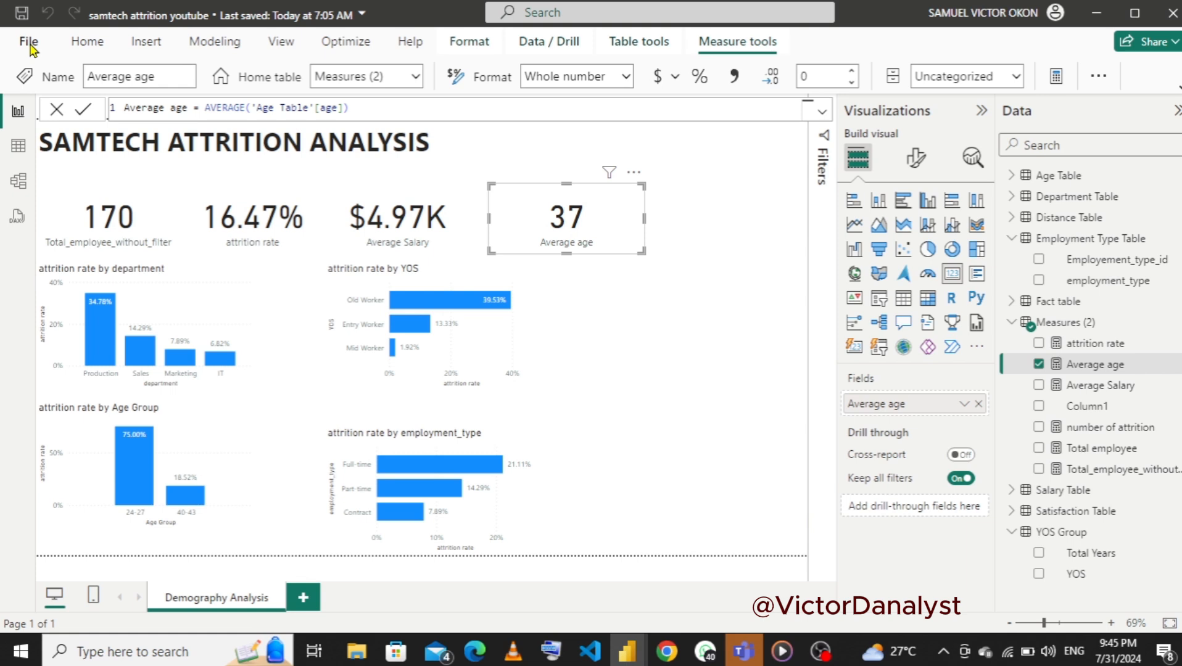
click(279, 42)
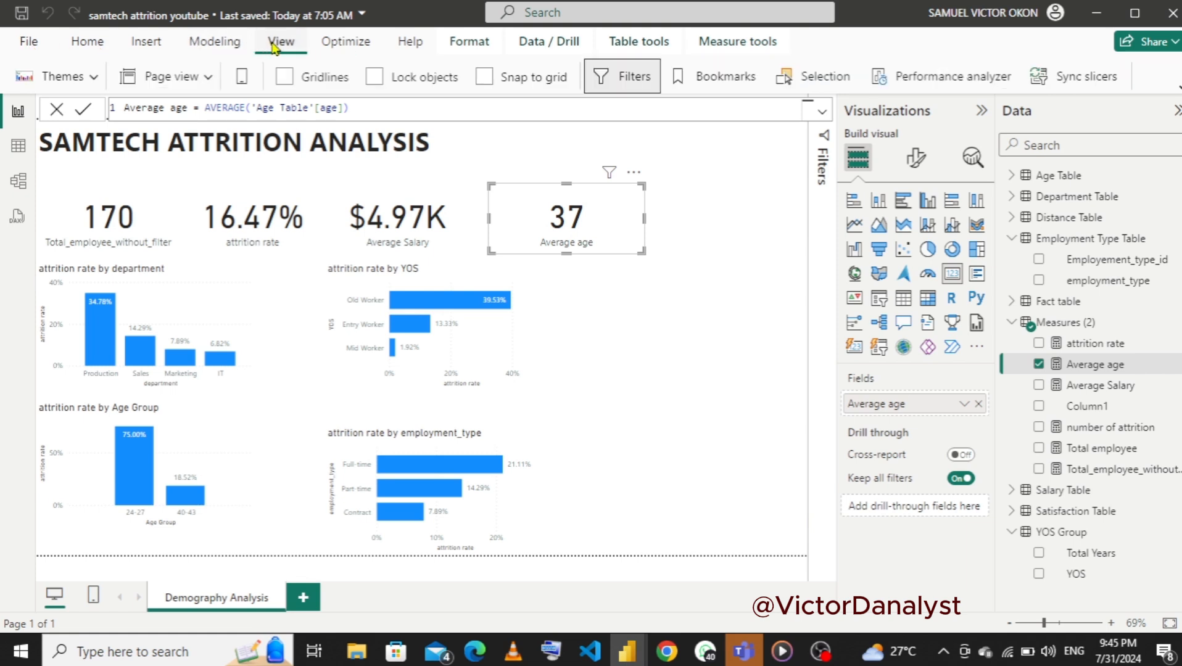
click(94, 77)
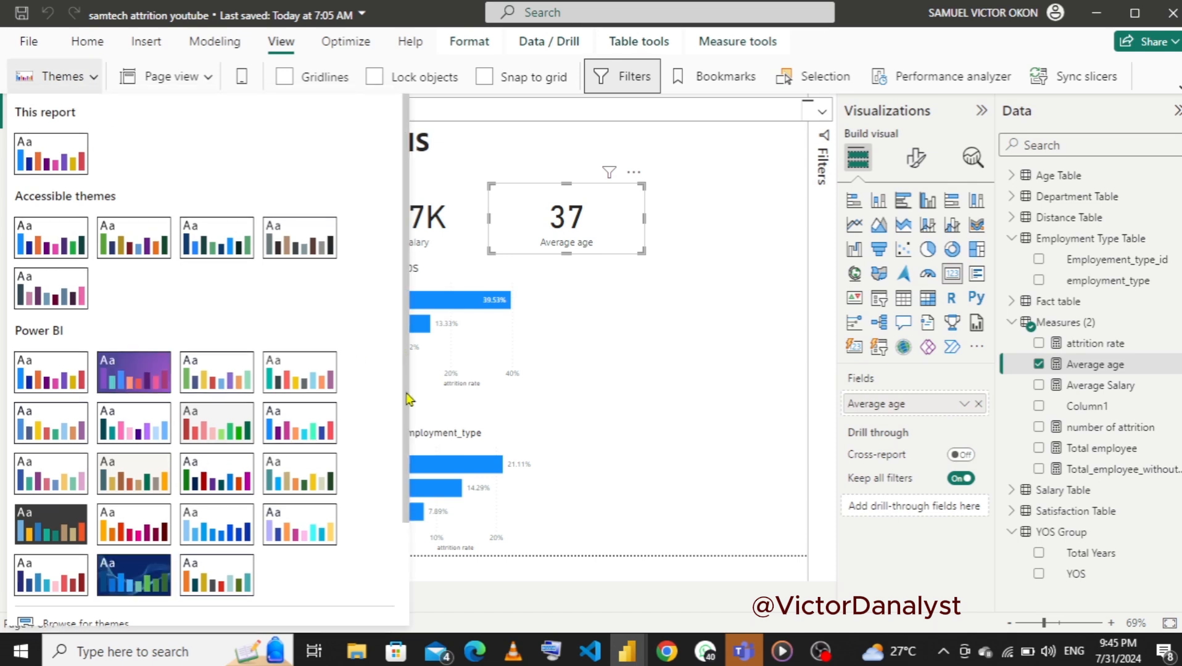
scroll(406, 527, down, 3)
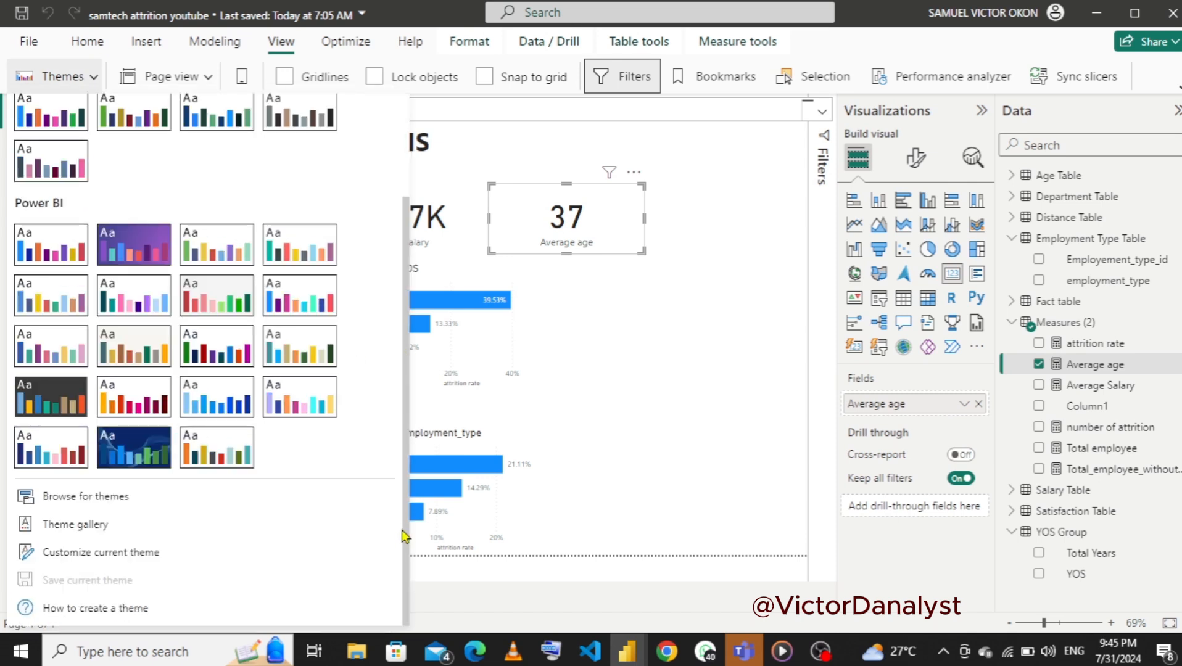
click(99, 554)
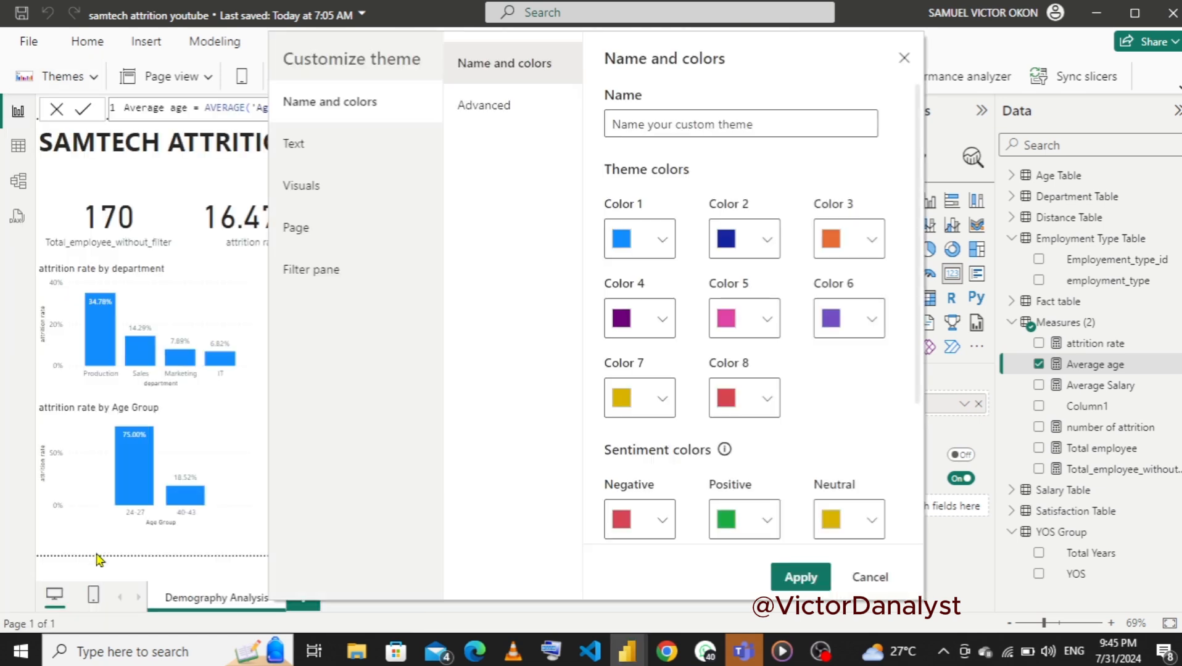
- Set theme Color 1 to the dark hex value #2A2F33
click(661, 234)
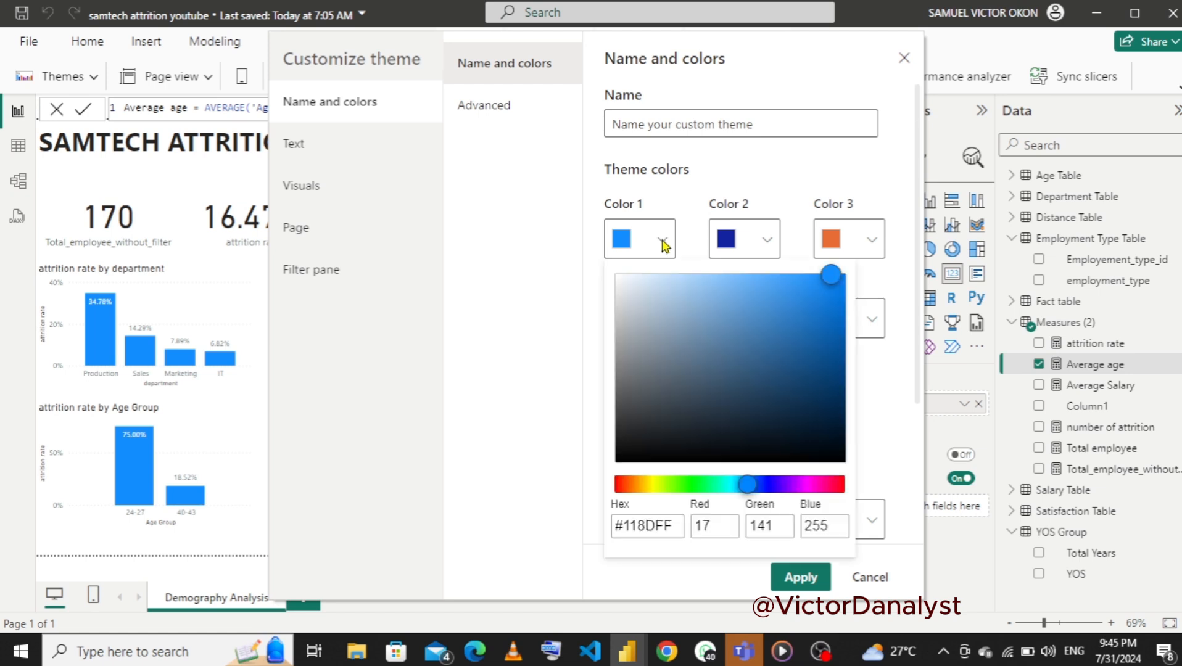
click(672, 528)
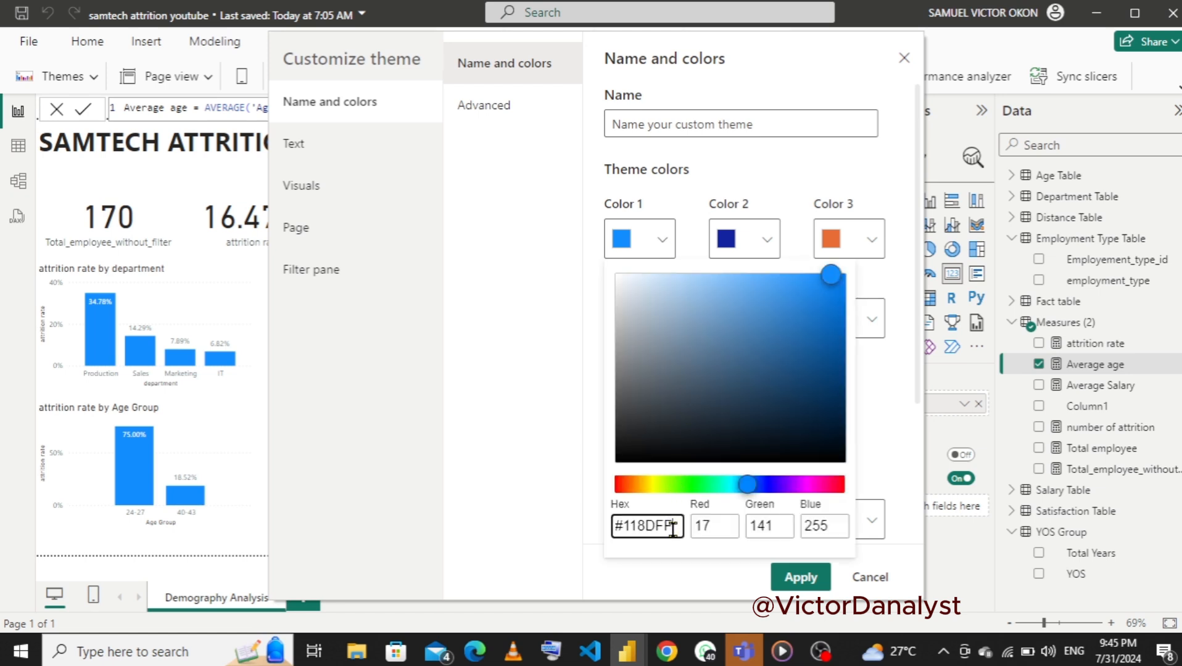
key(BackSpace)
key(BackSpace)
key(BackSpace)
key(BackSpace)
key(BackSpace)
key(BackSpace)
text(2a2f33)
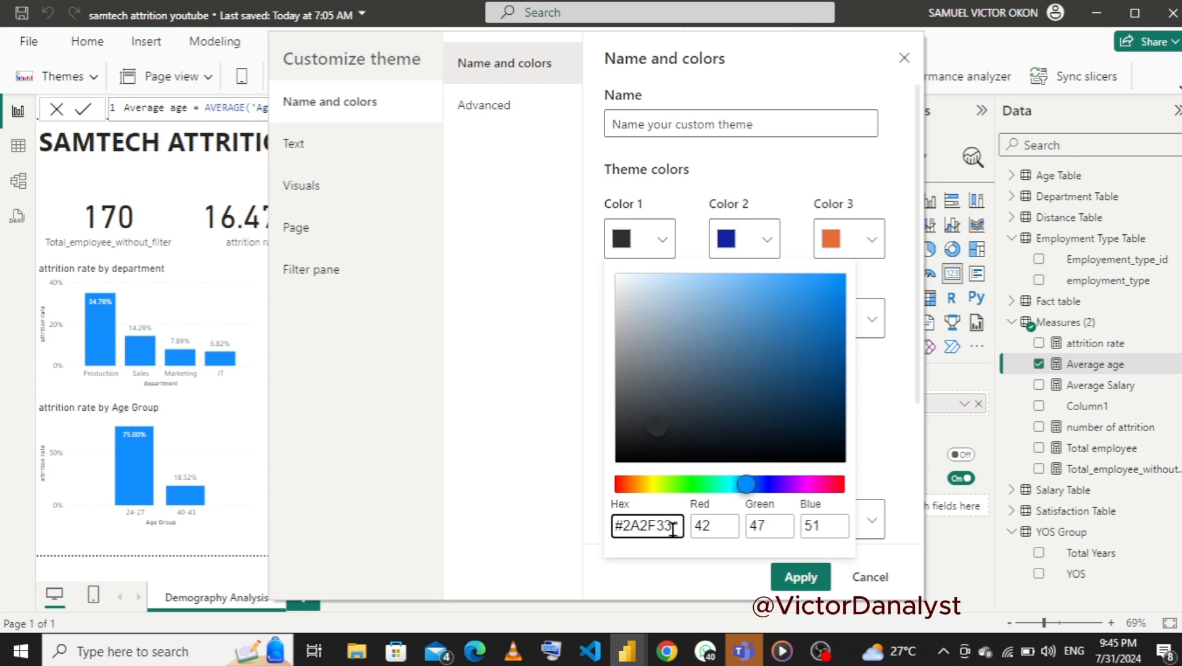
click(529, 468)
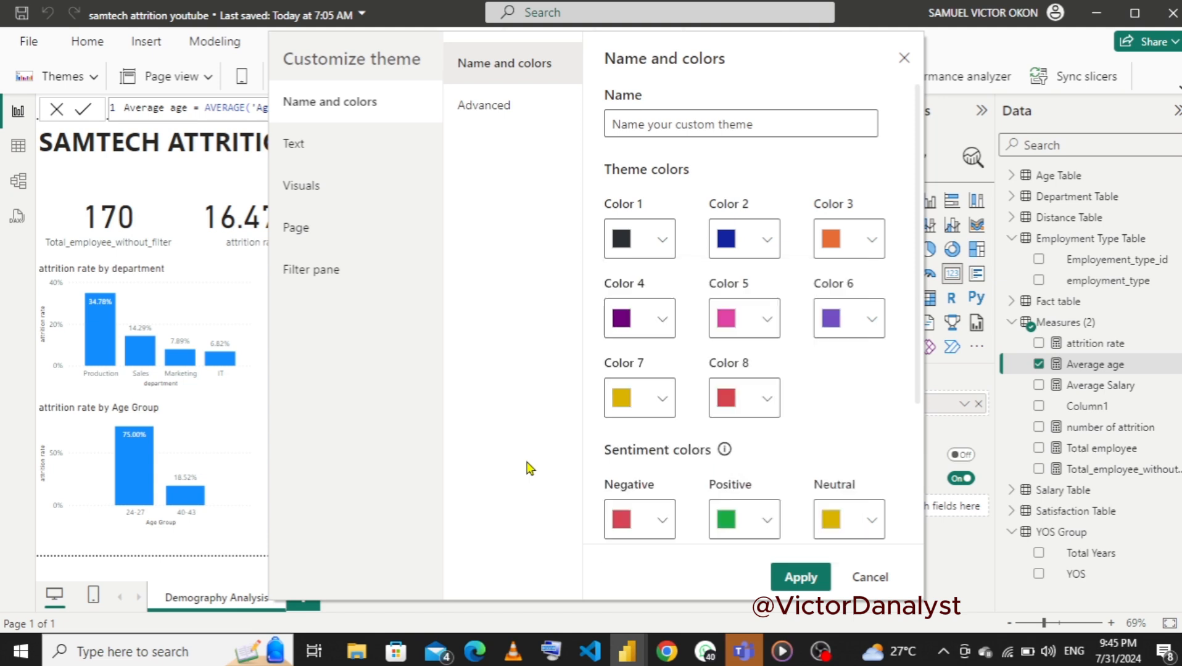
- Set theme Color 2 to the beige hex value #BBB6A5
click(769, 243)
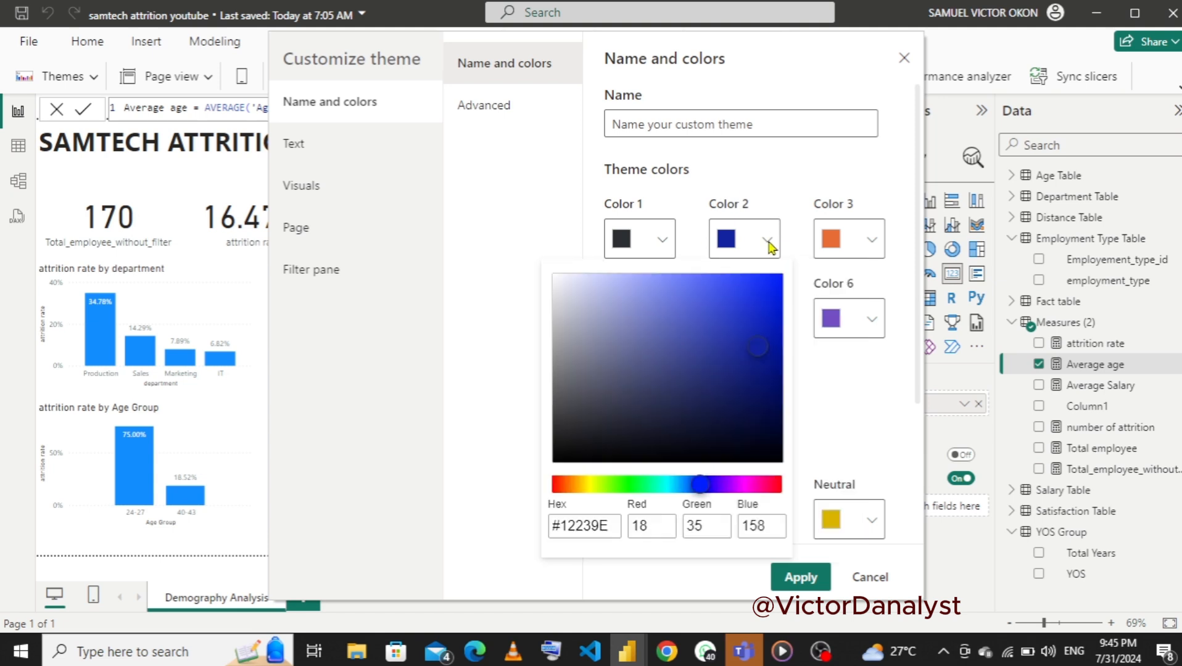
click(614, 525)
key(BackSpace)
key(BackSpace)
key(BackSpace)
key(BackSpace)
key(BackSpace)
key(BackSpace)
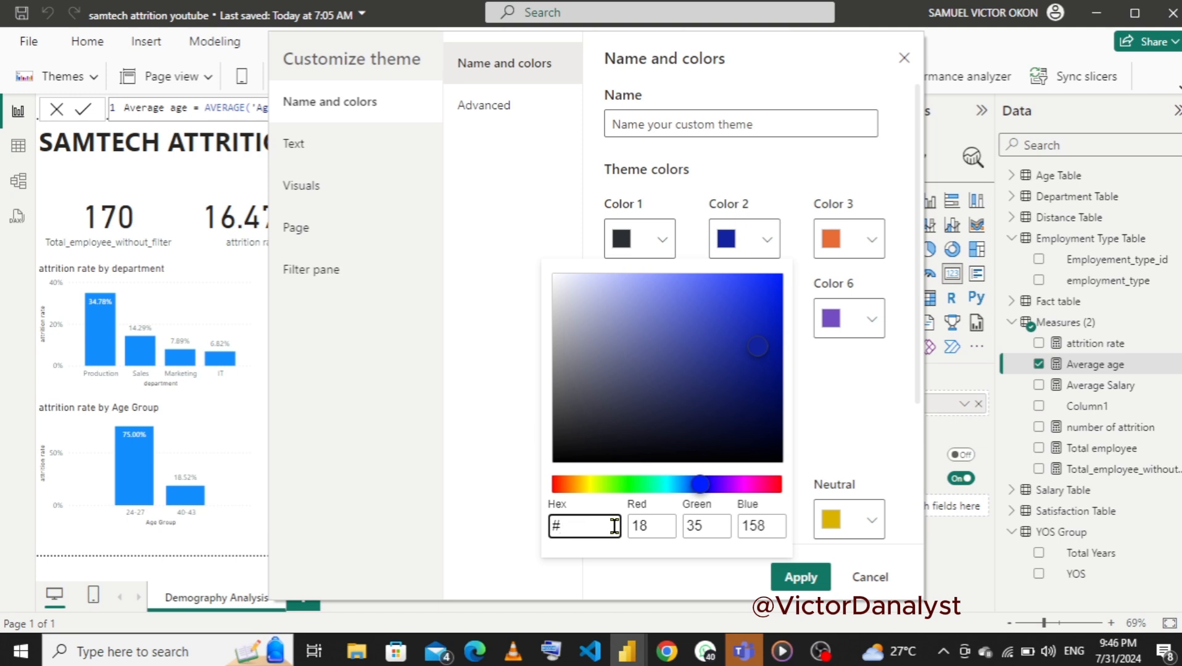
text(bbb6a5)
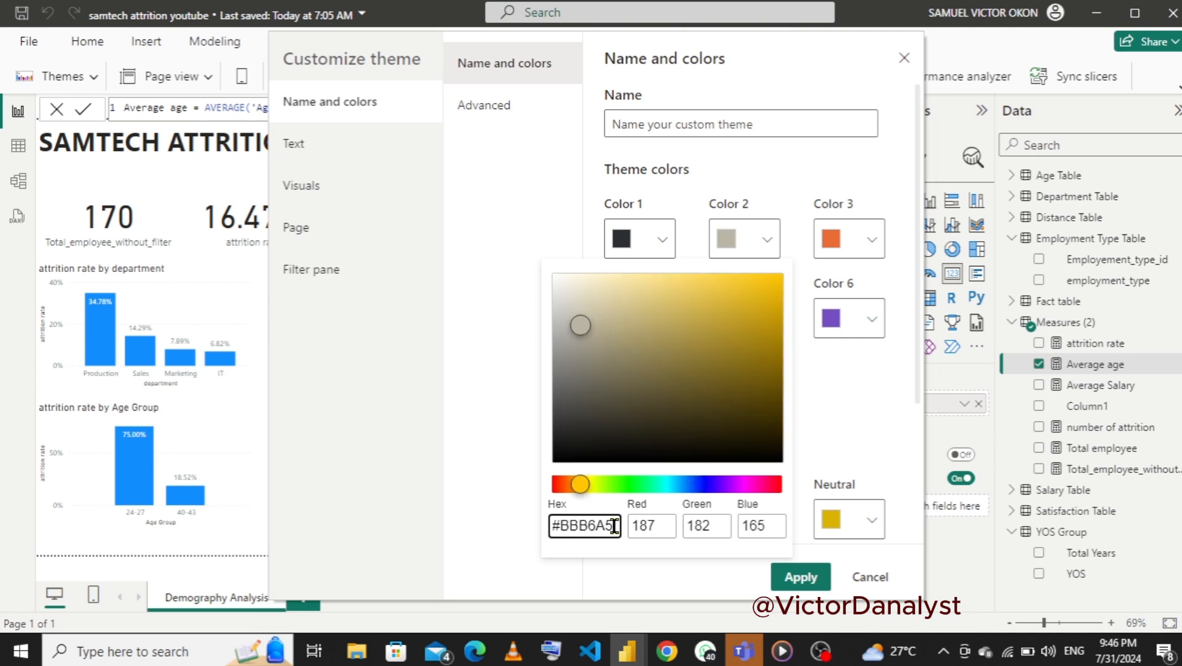
click(471, 449)
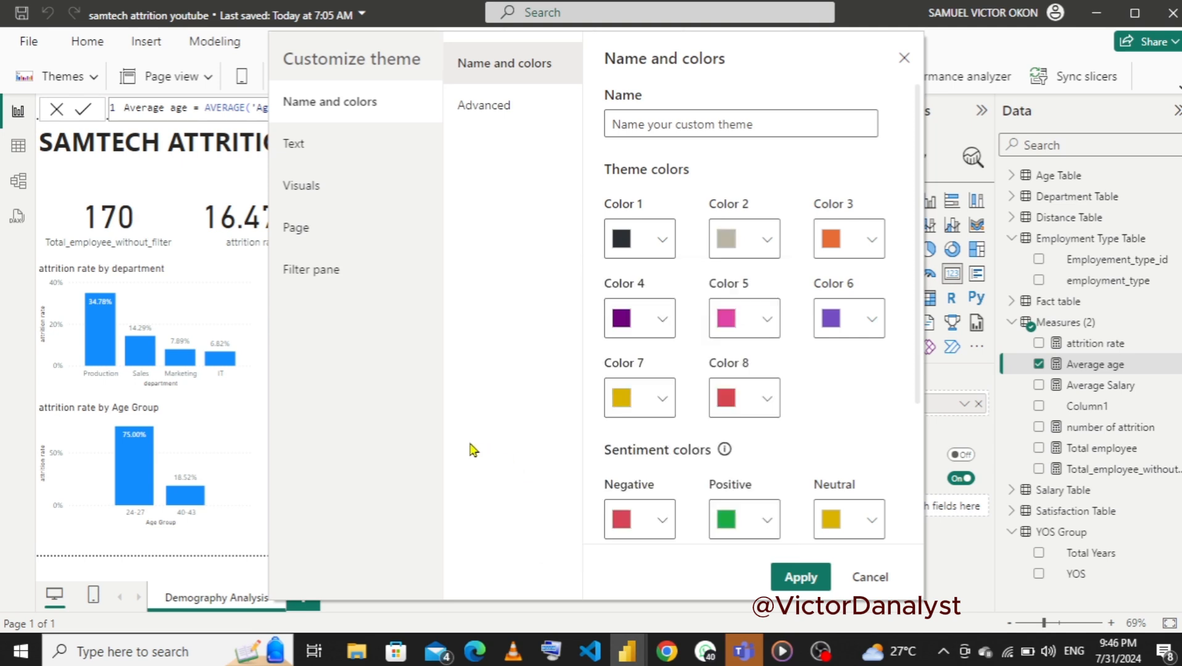
- Set theme Color 3 to white, hex #FFFFFF, and apply the customized theme to the report
click(869, 247)
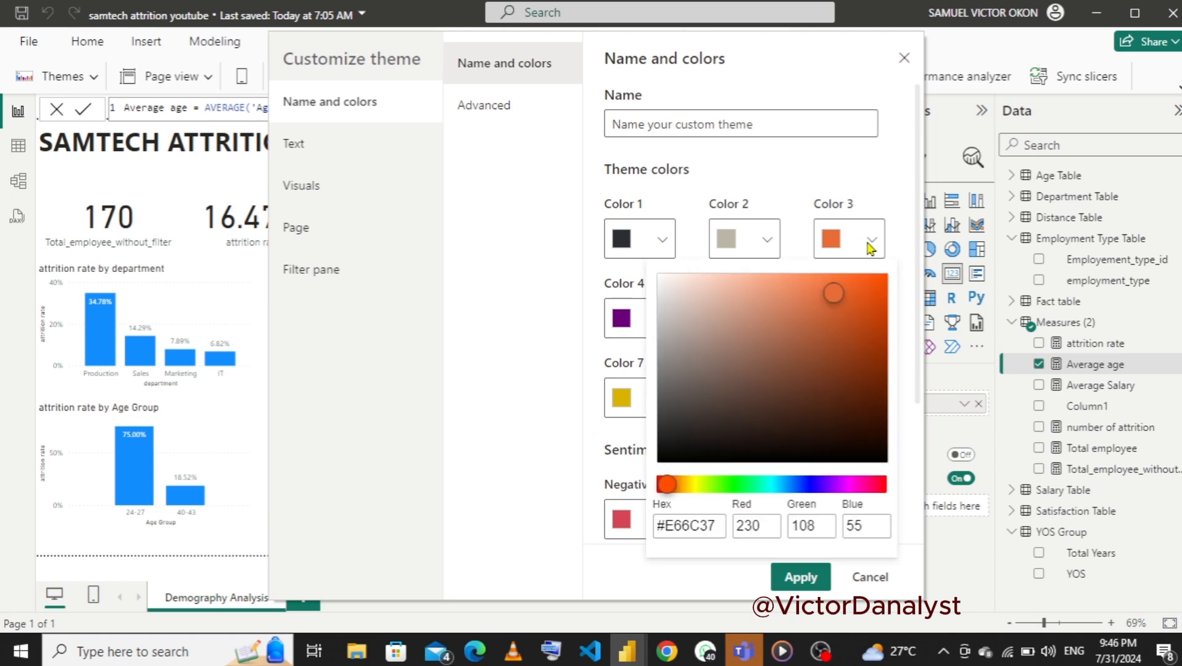
click(716, 523)
key(BackSpace)
key(BackSpace)
key(BackSpace)
key(BackSpace)
key(BackSpace)
key(BackSpace)
text(fff)
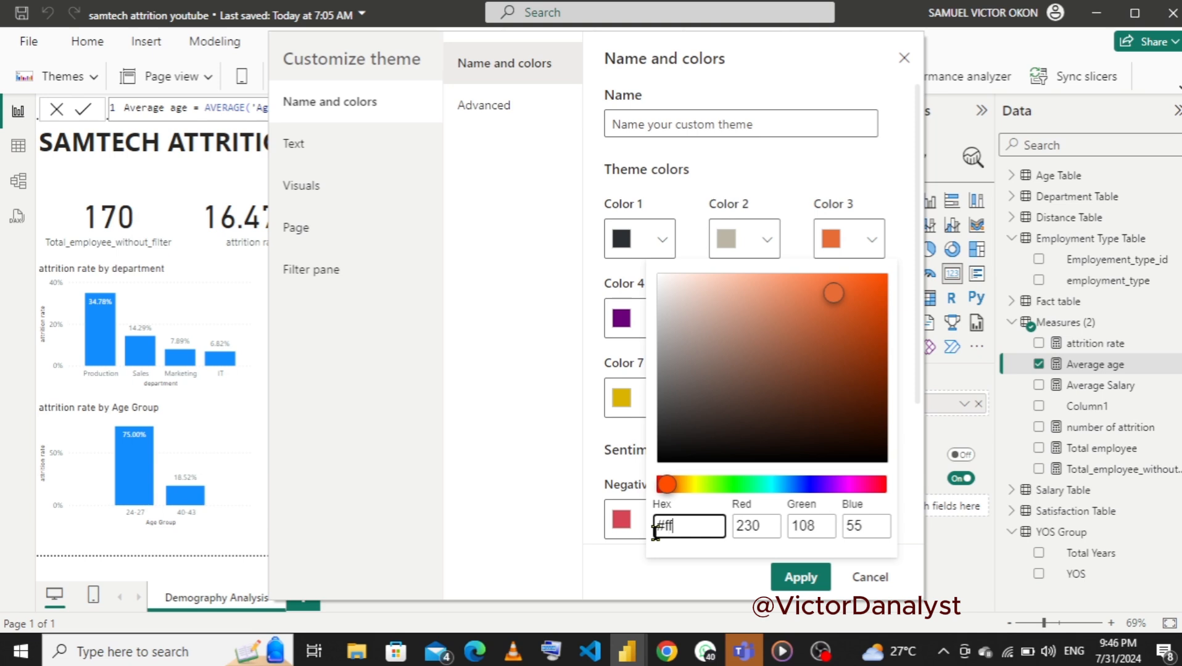
text(fff)
click(538, 481)
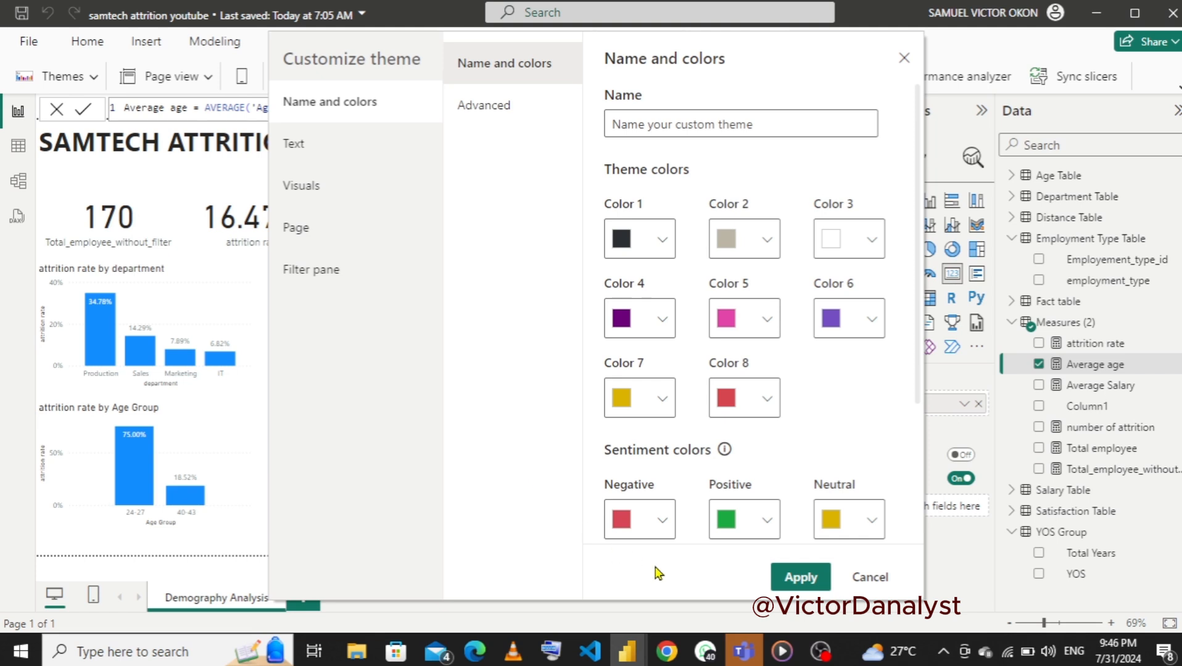
click(784, 575)
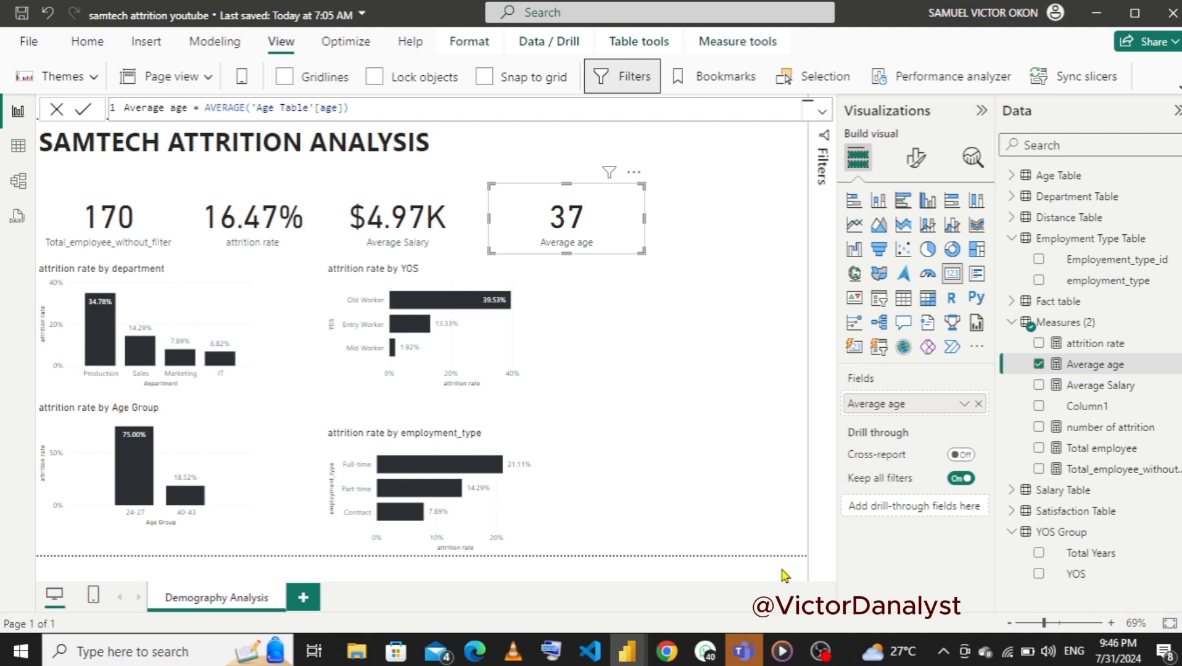
- Set the page's canvas background to the light gray theme shade with 9% transparency
click(916, 159)
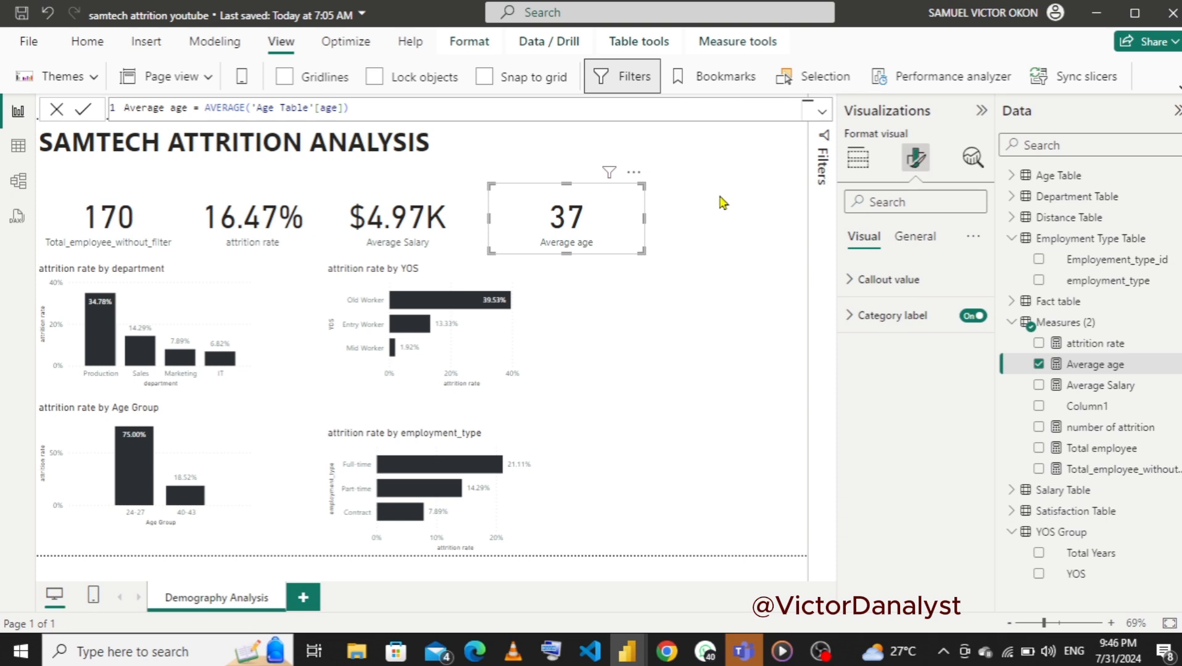
click(723, 202)
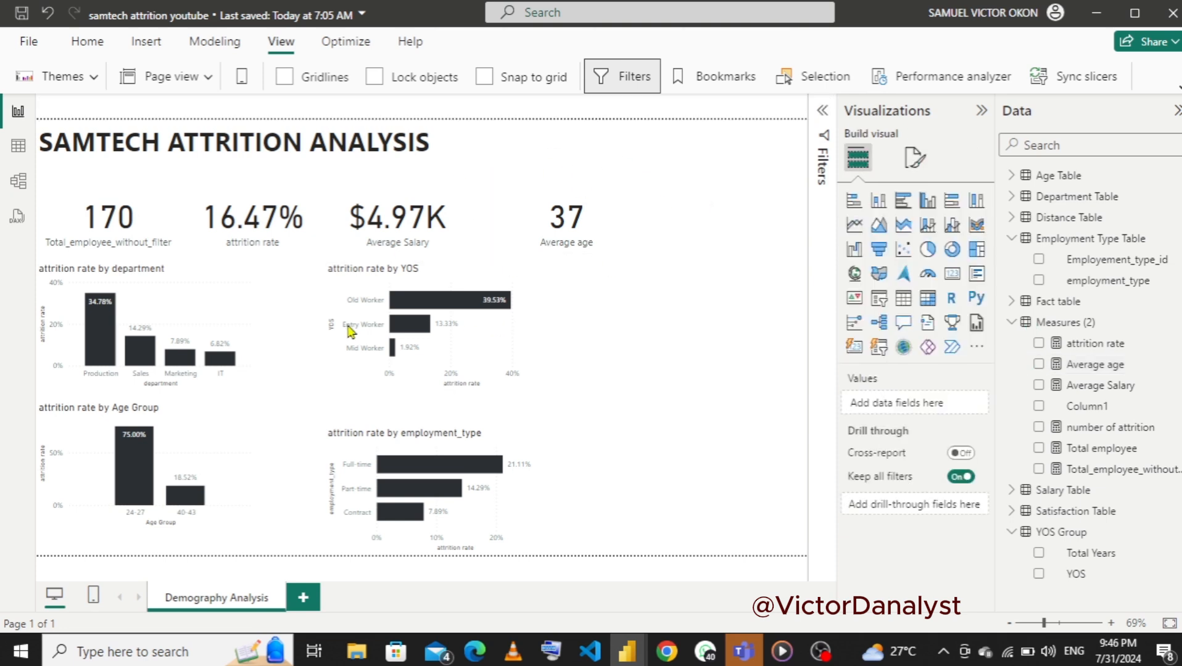
click(915, 159)
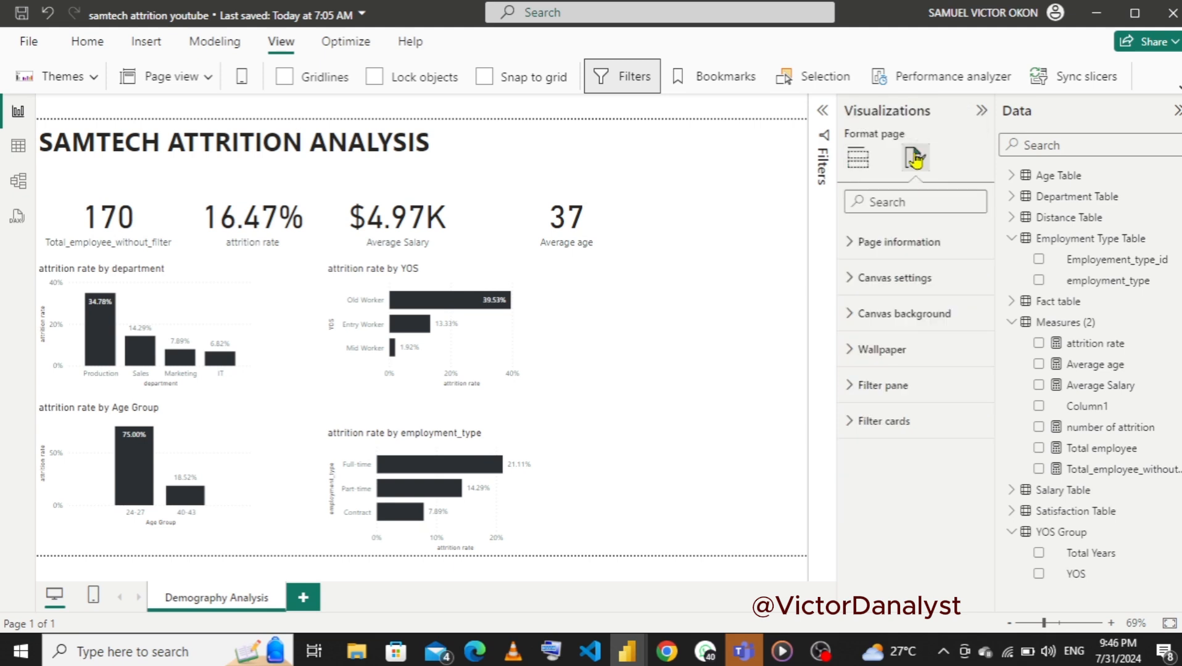
click(848, 315)
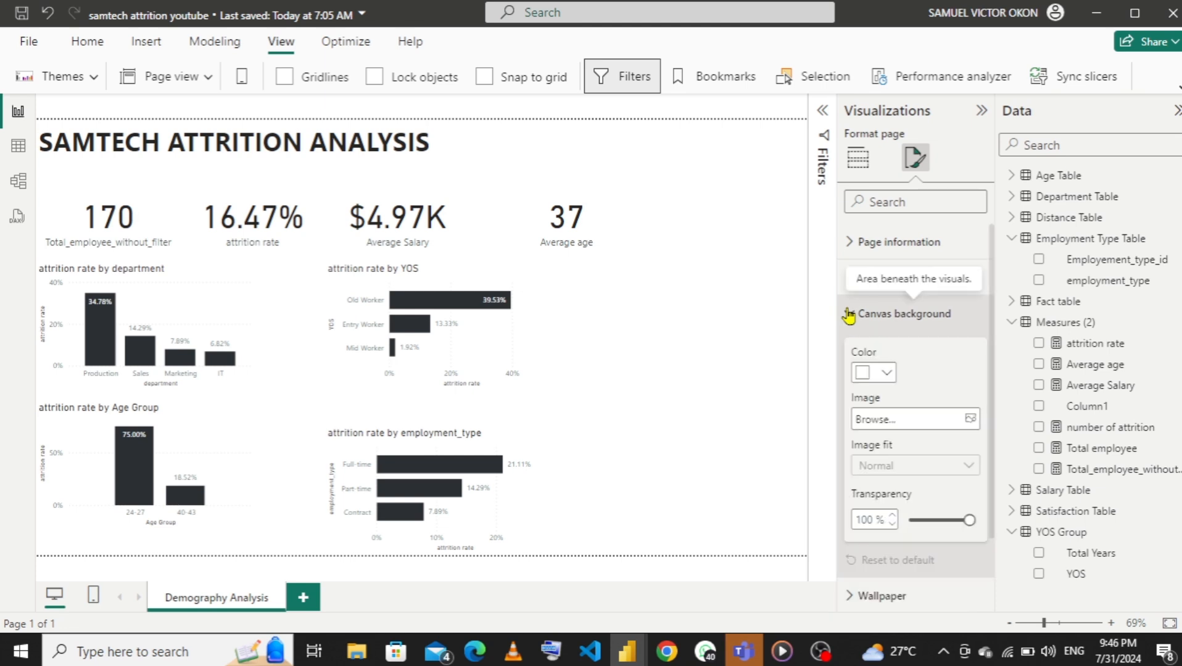
click(887, 370)
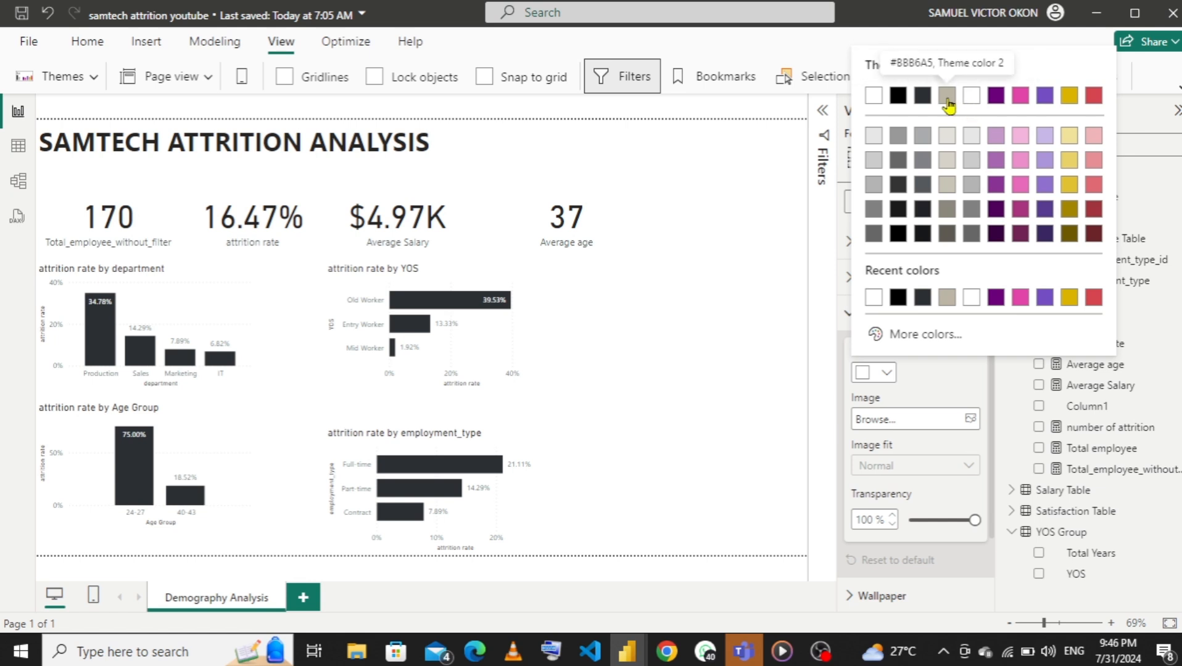
click(970, 143)
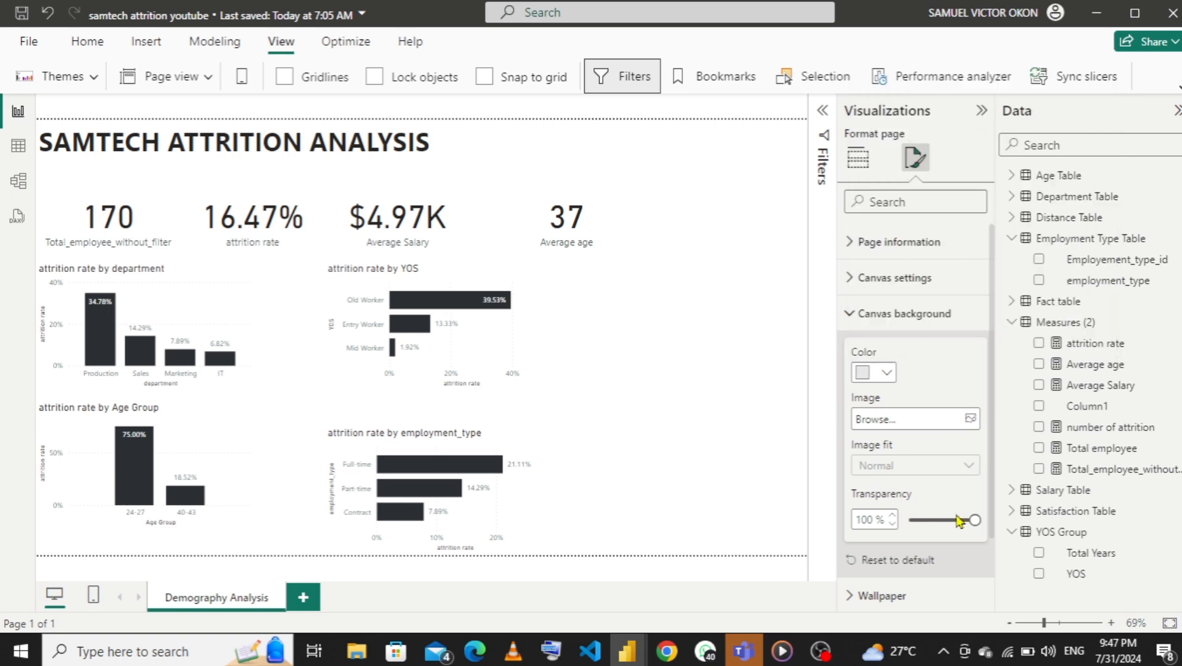
drag(973, 520, 914, 521)
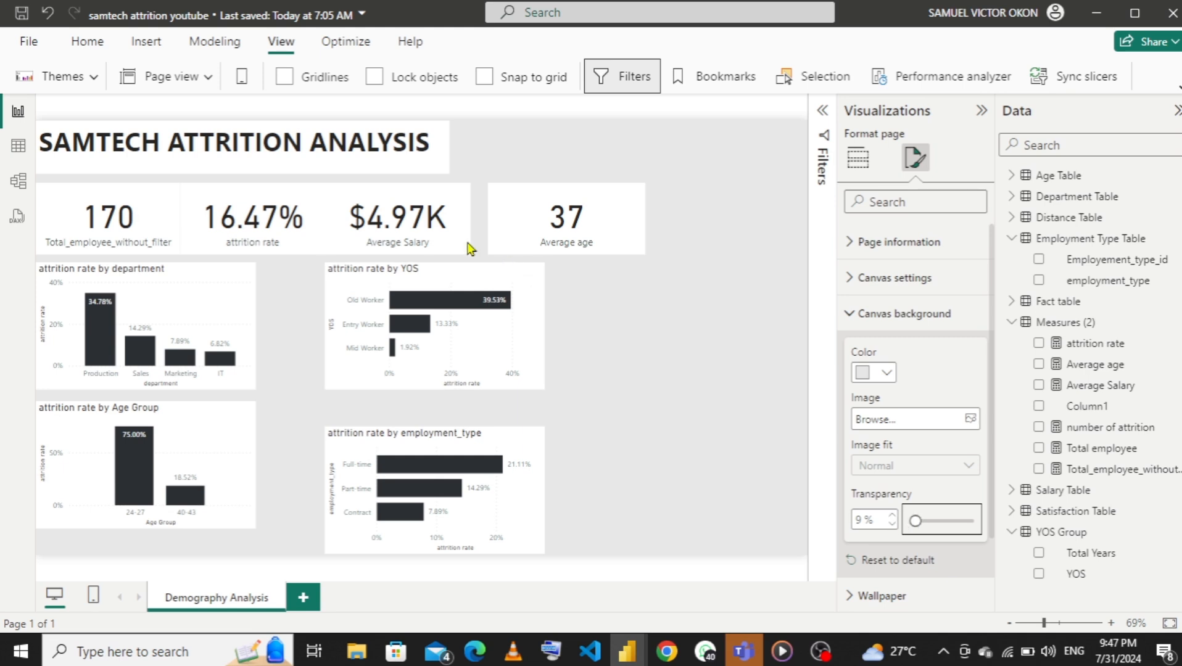
- Spread out the Average age, Average Salary and attrition rate cards so gaps separate the four cards in the row
drag(543, 196, 584, 197)
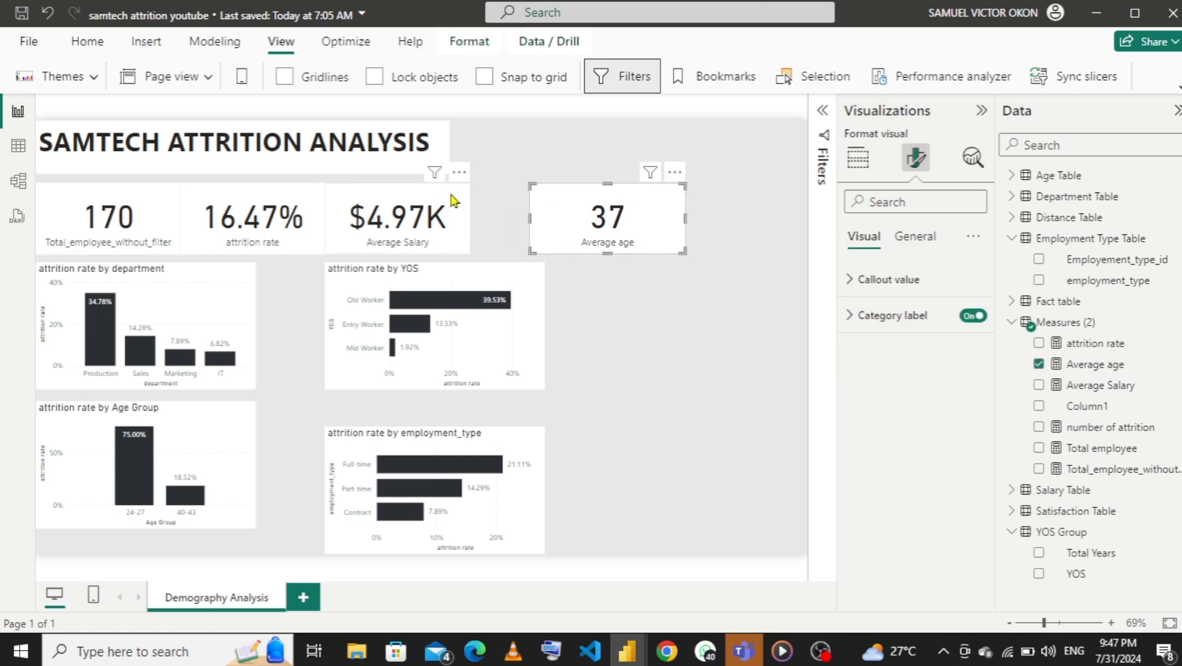
drag(455, 197, 460, 196)
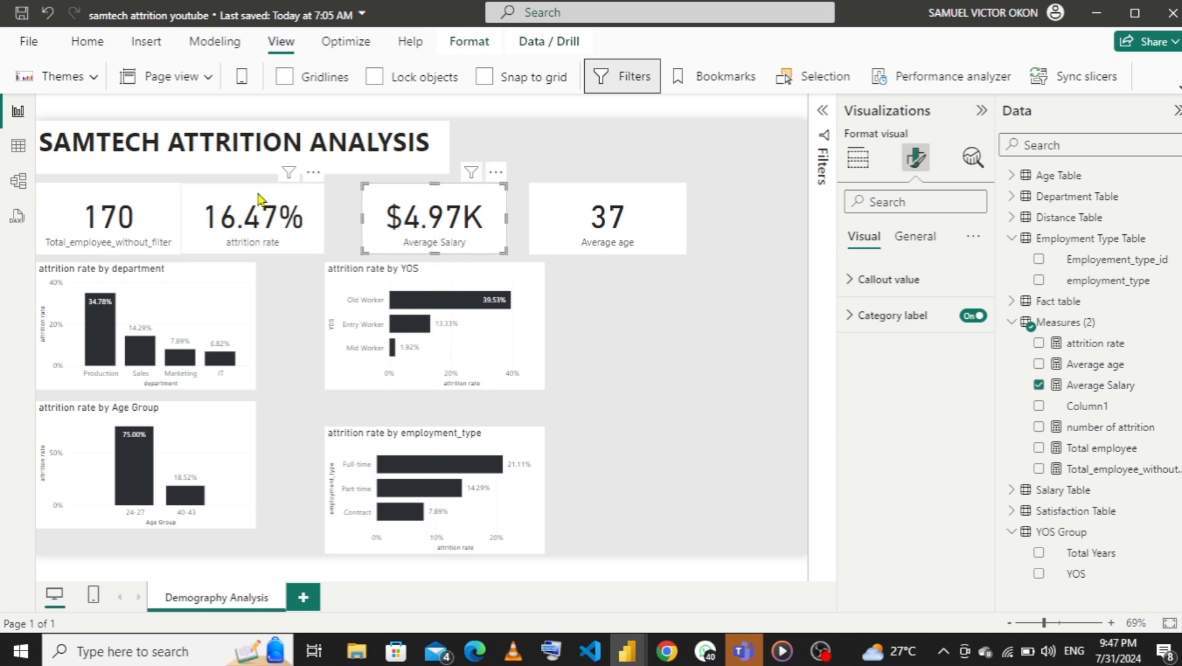
drag(259, 198, 278, 189)
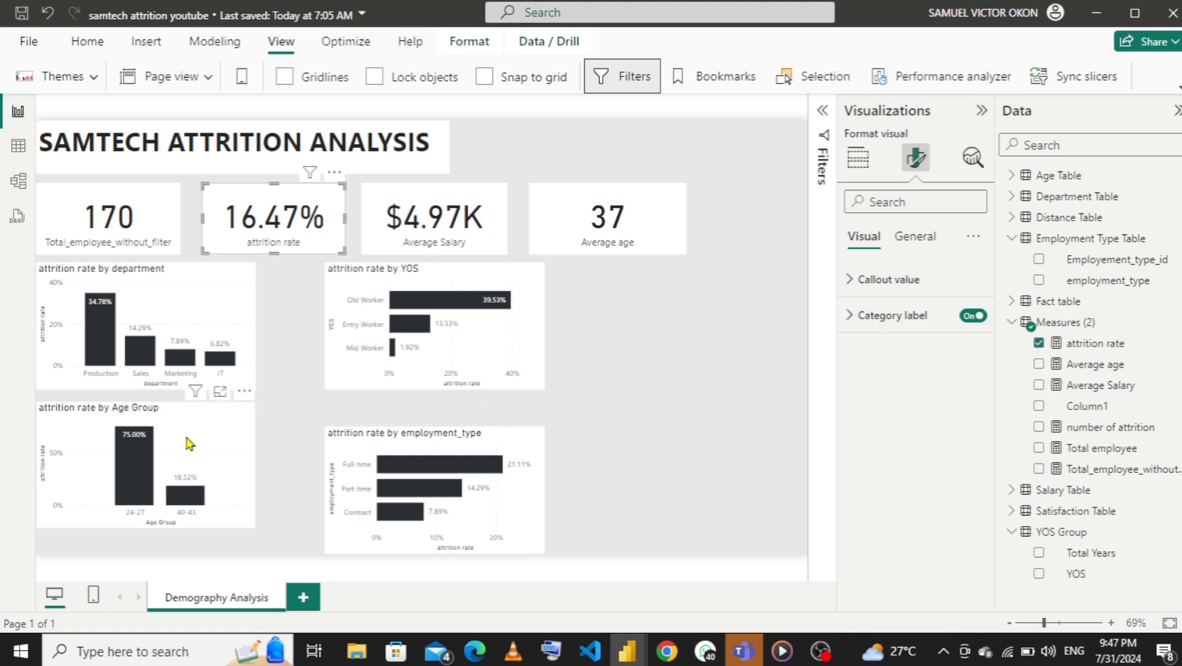
- Align the Age Group chart with the employment_type chart's row, then widen both charts to narrow the gap between them
drag(188, 459, 188, 463)
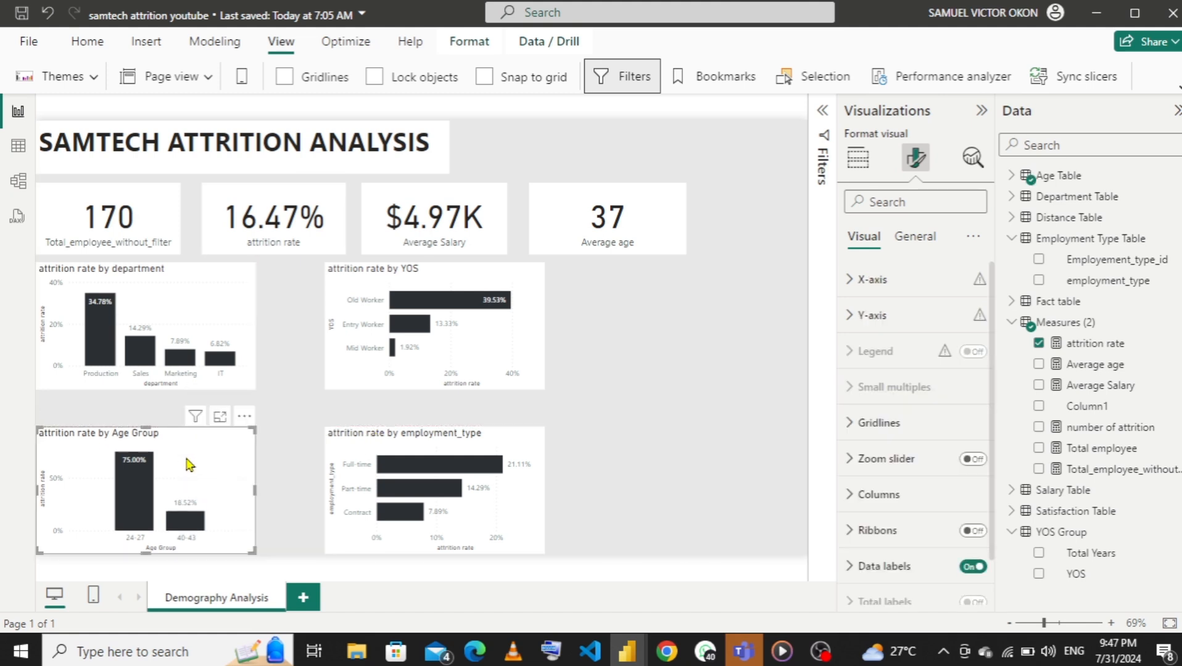
drag(254, 490, 290, 495)
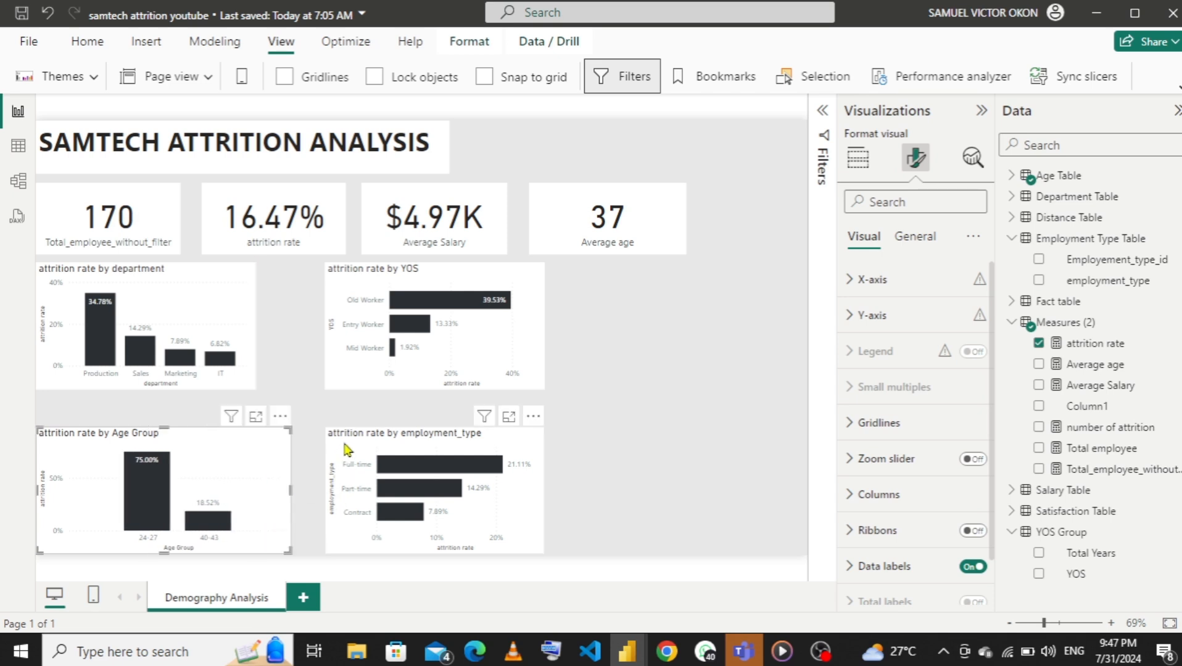
click(347, 449)
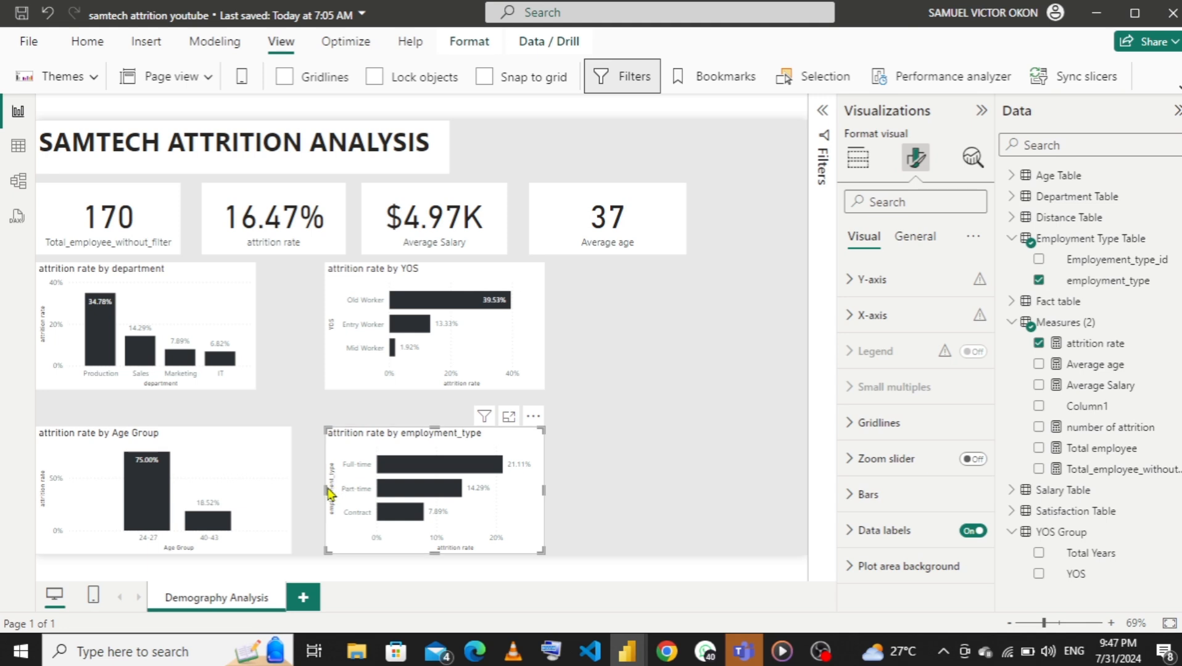
drag(325, 489, 307, 490)
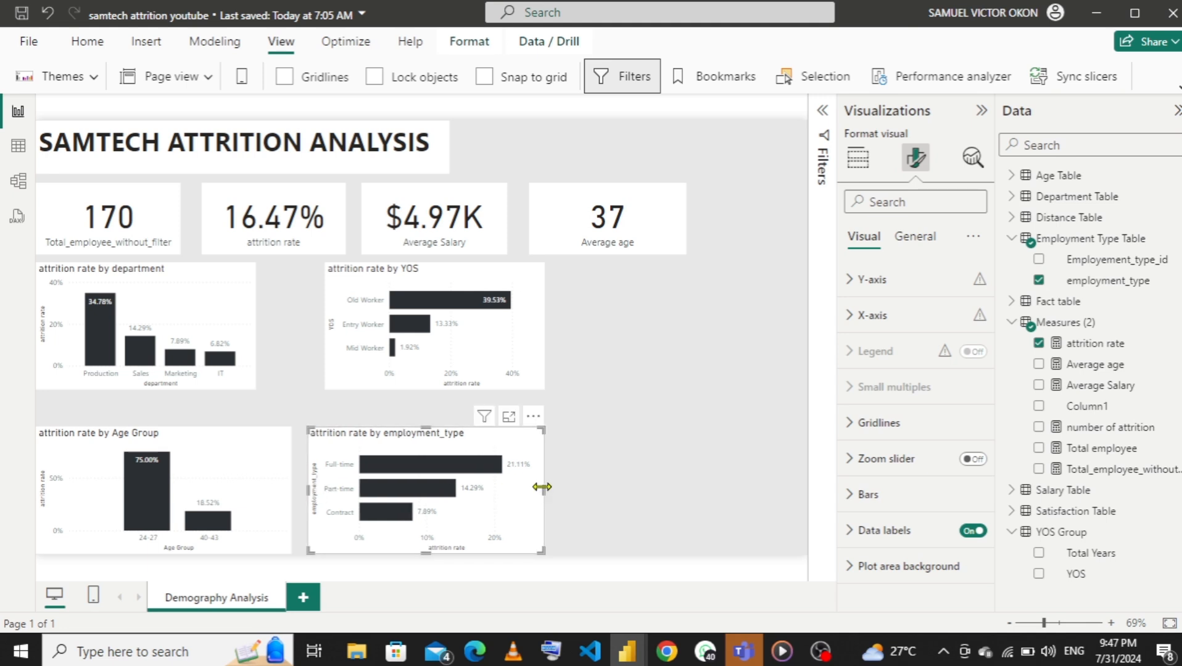
drag(543, 491, 572, 490)
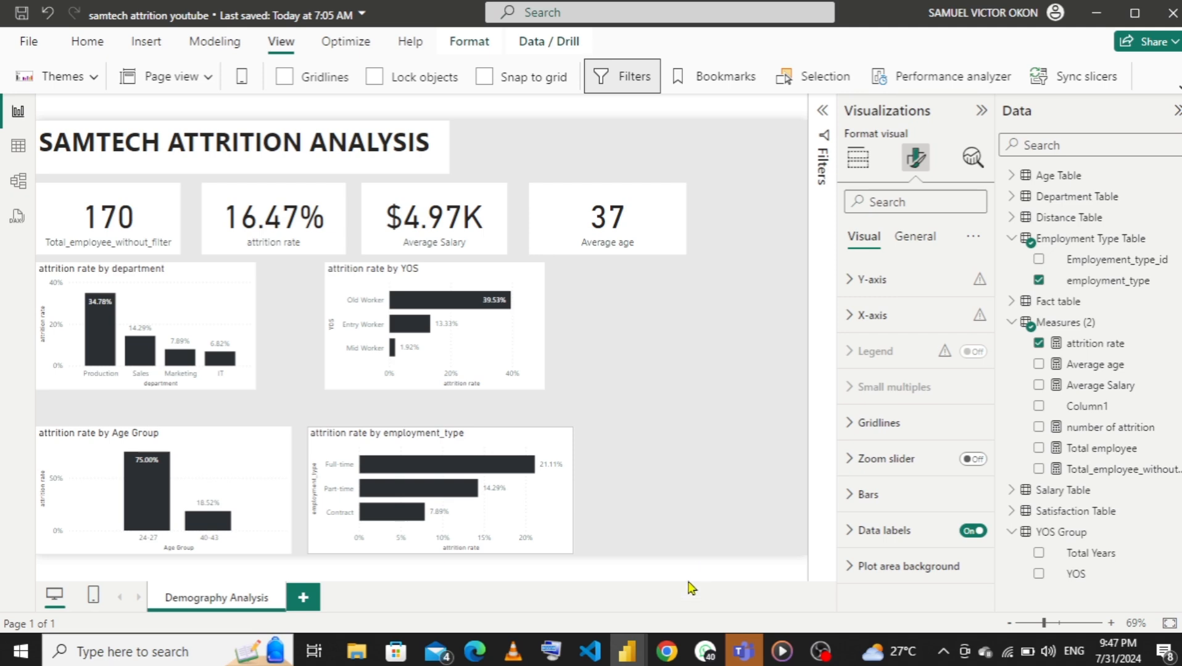
- Check the layout of the Sam tech attrition reference report and return to the samtech attrition youtube report
mouse_move(641, 655)
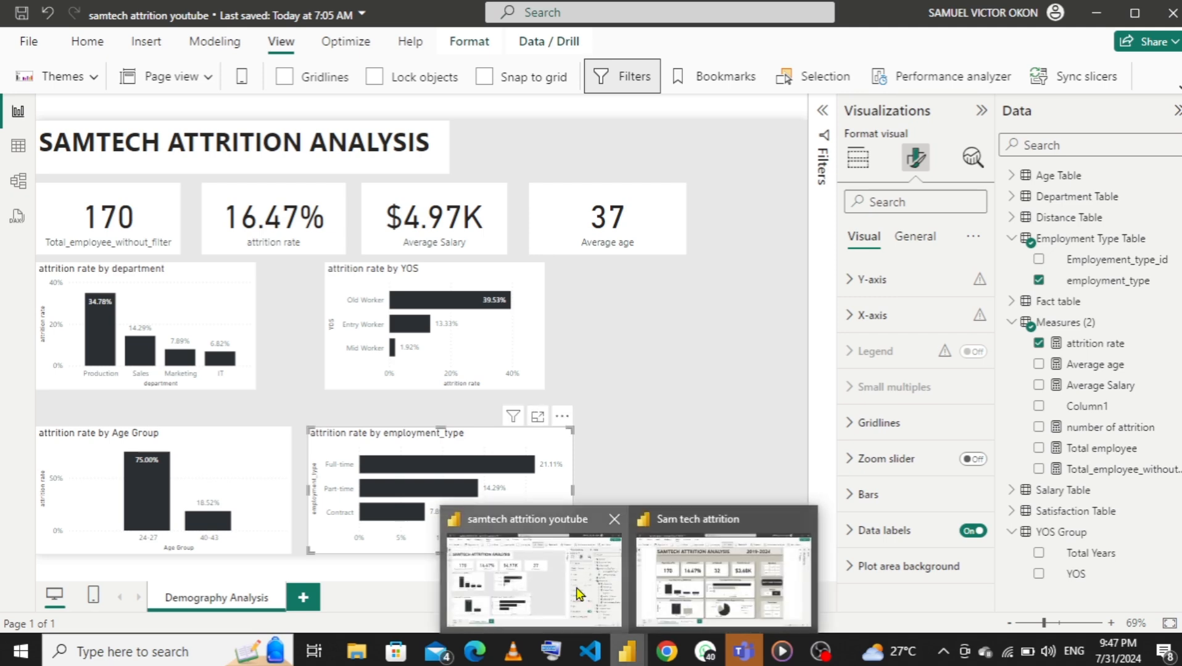
mouse_move(702, 594)
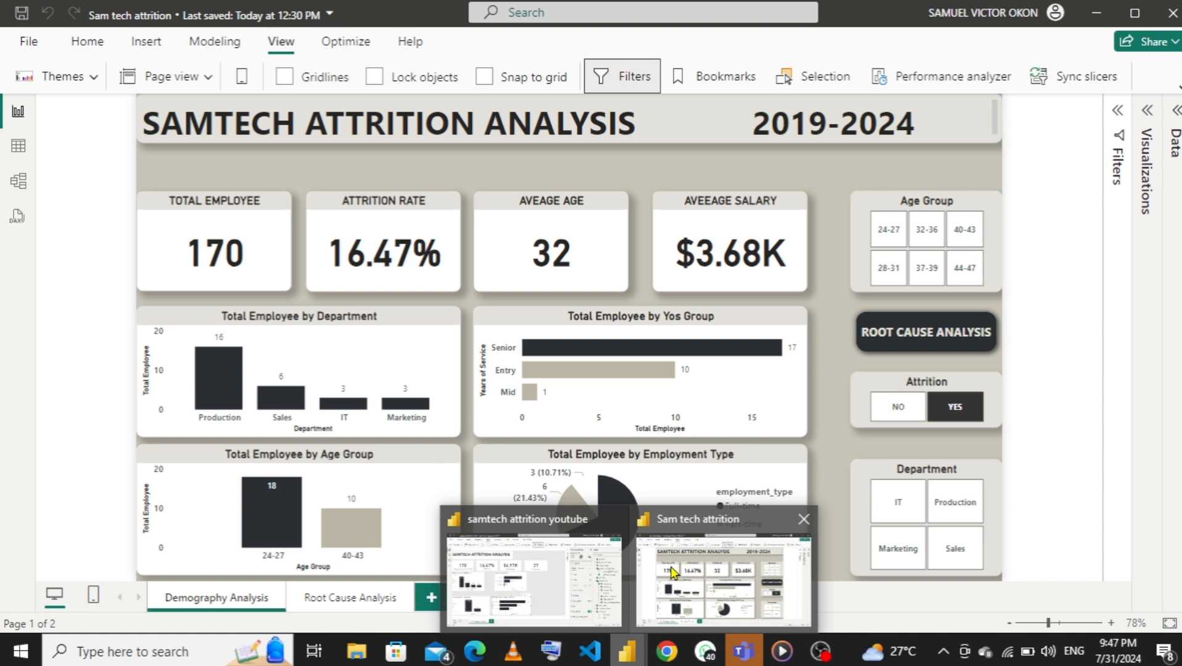
click(534, 577)
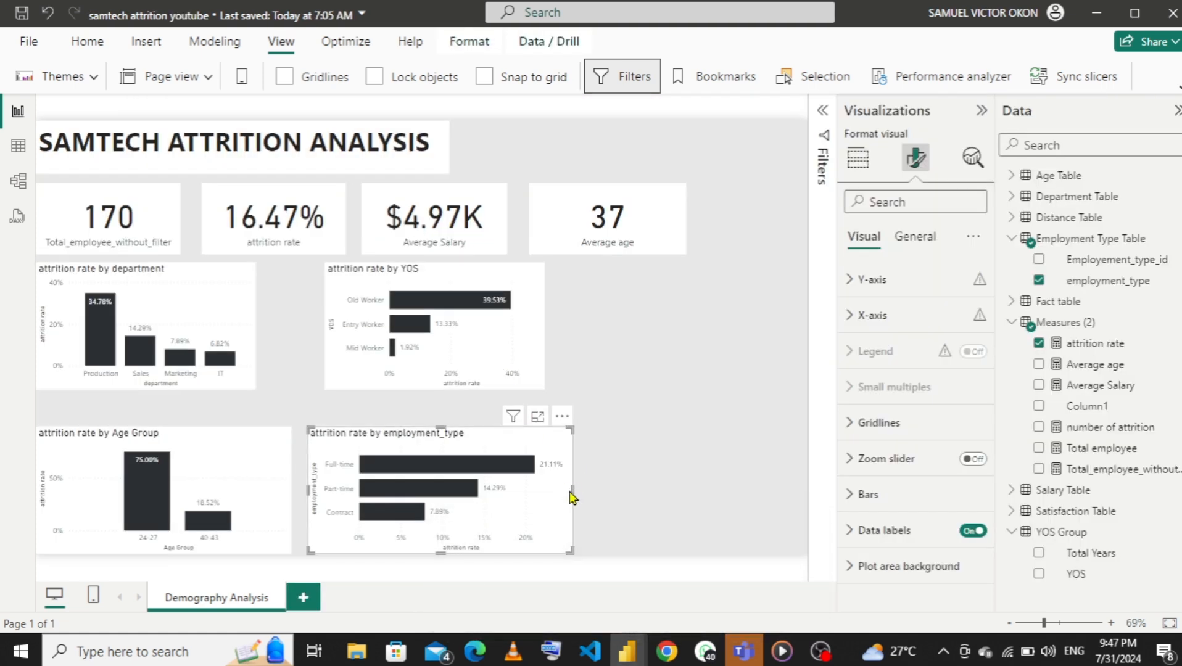
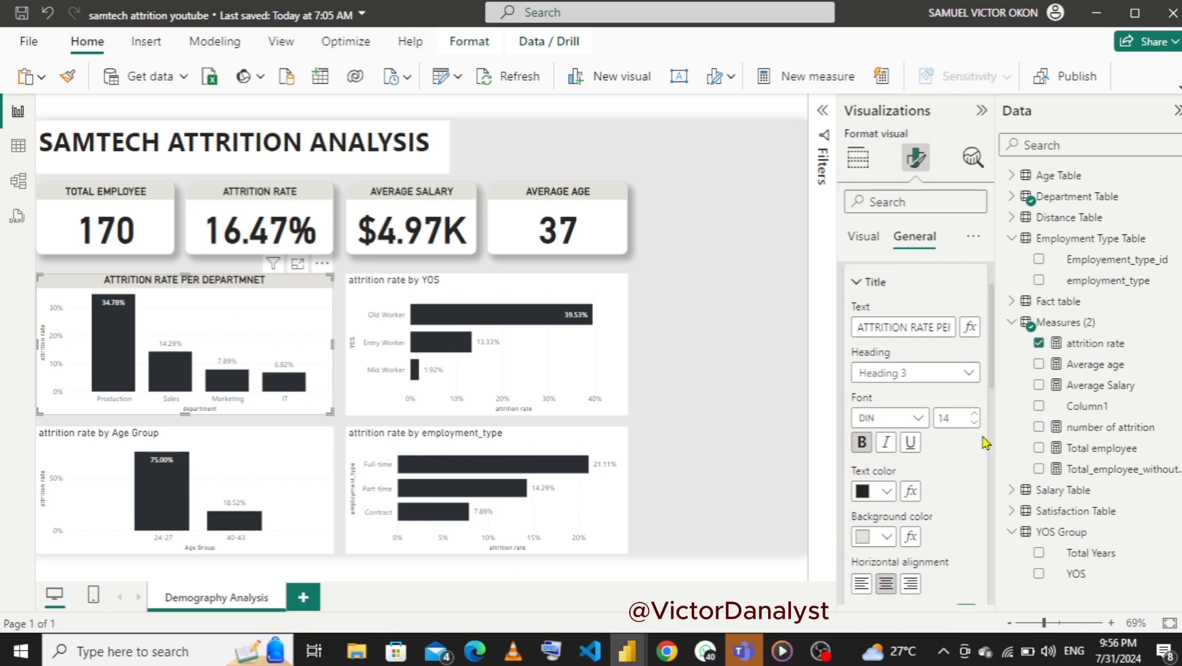
- Turn on the shadow and the visual border for the attrition rate by department chart, coloring the border light beige
drag(990, 347, 1003, 481)
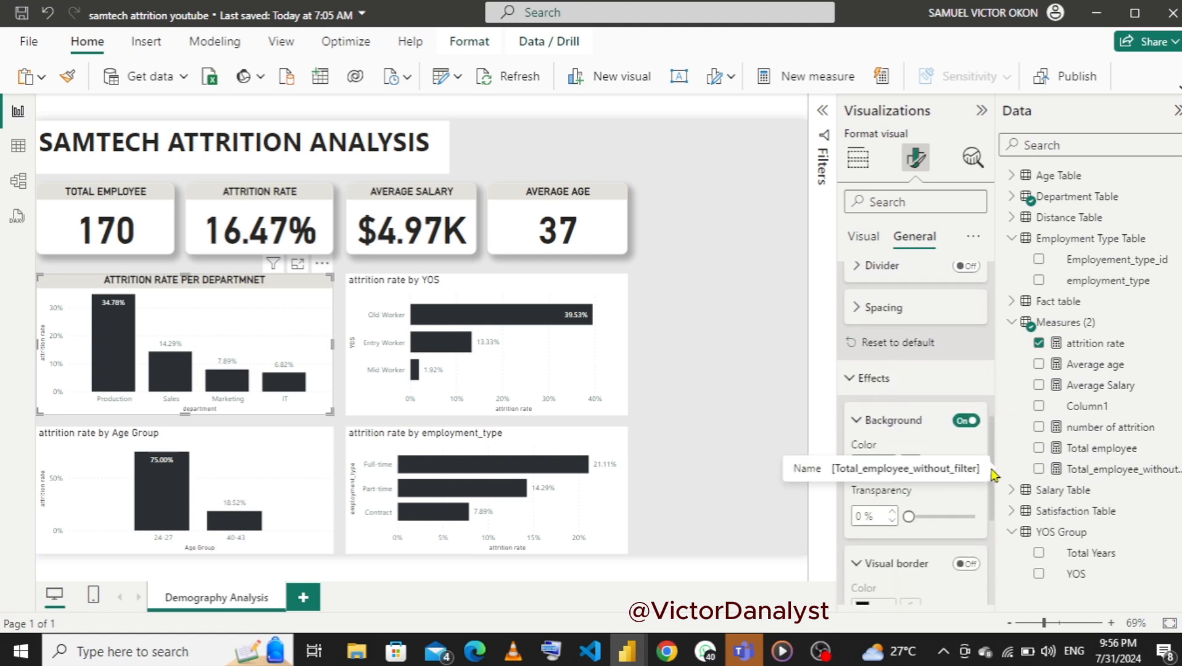
drag(993, 490, 1001, 559)
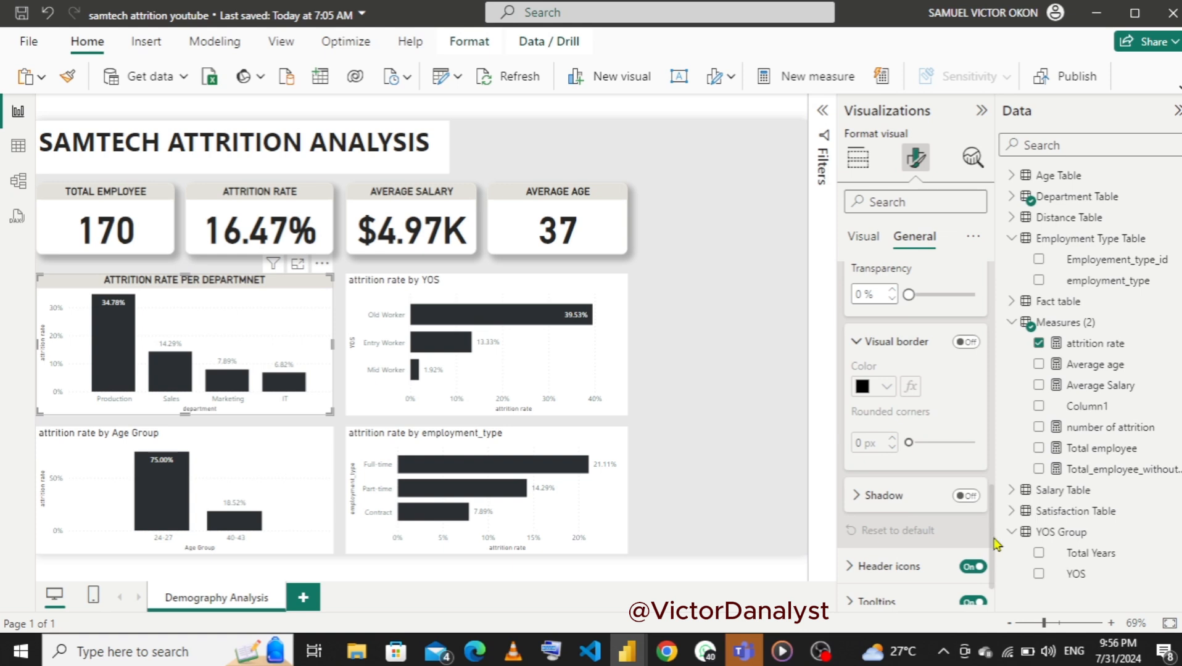
click(967, 498)
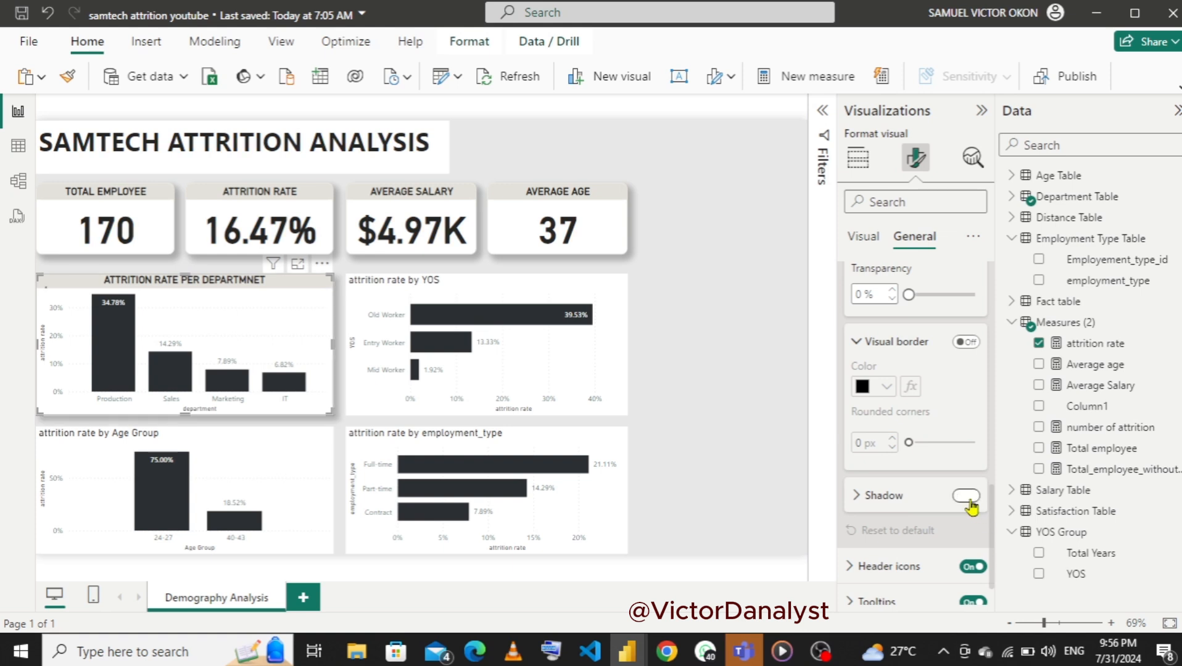
click(963, 346)
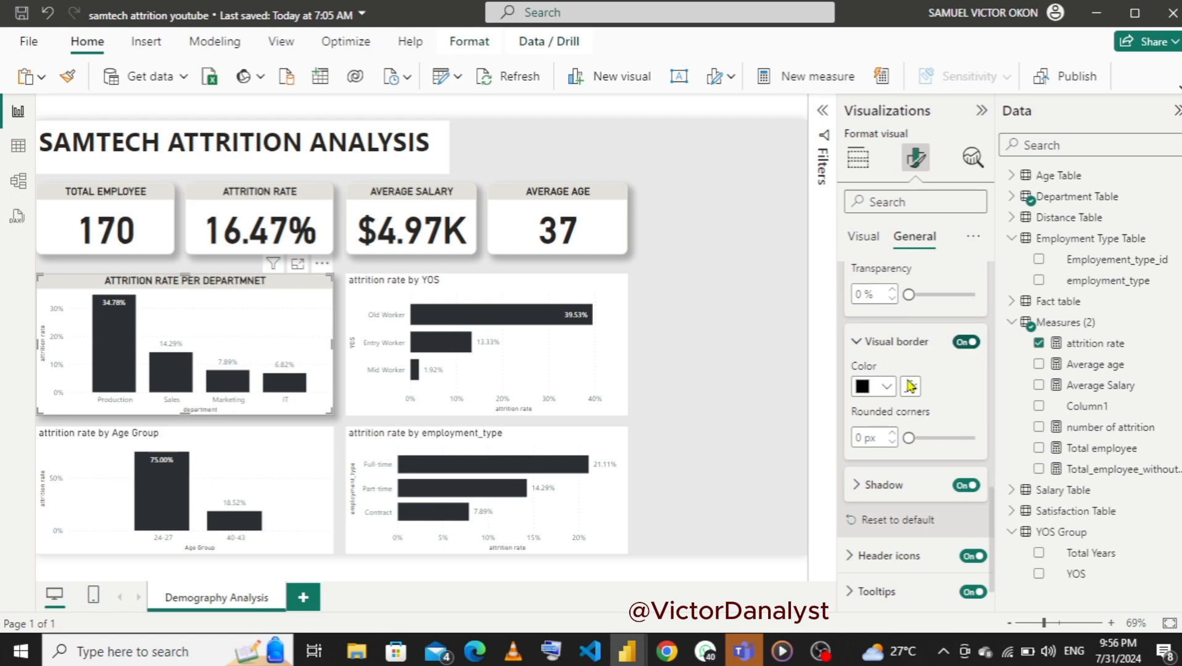
click(887, 387)
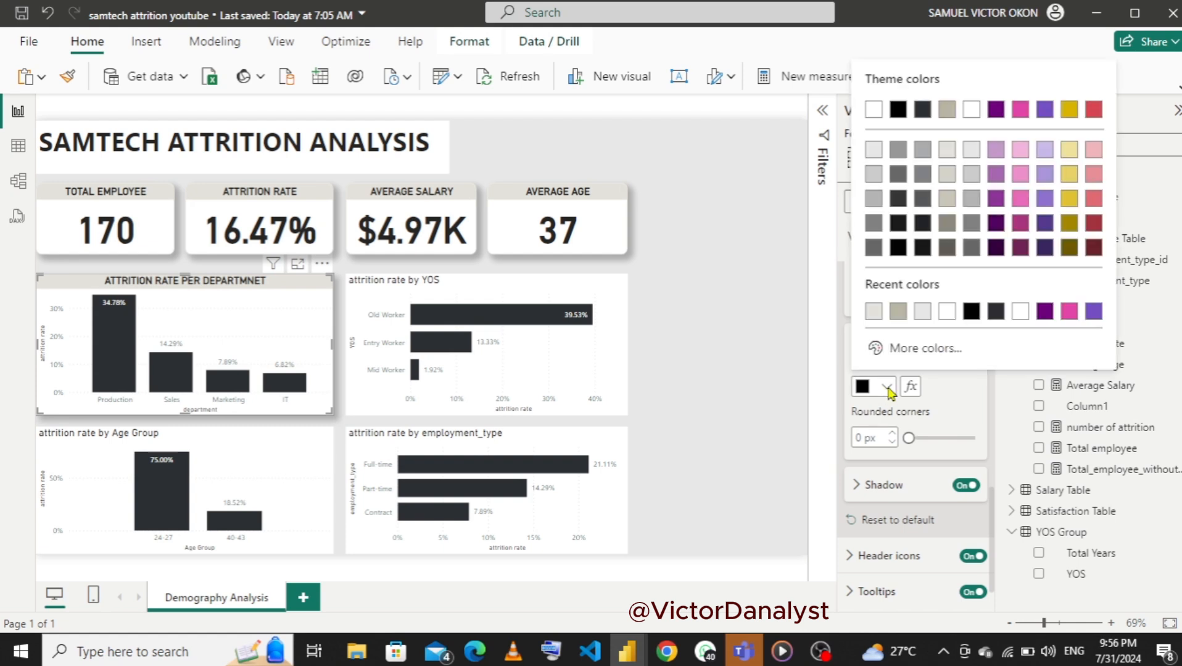
click(873, 311)
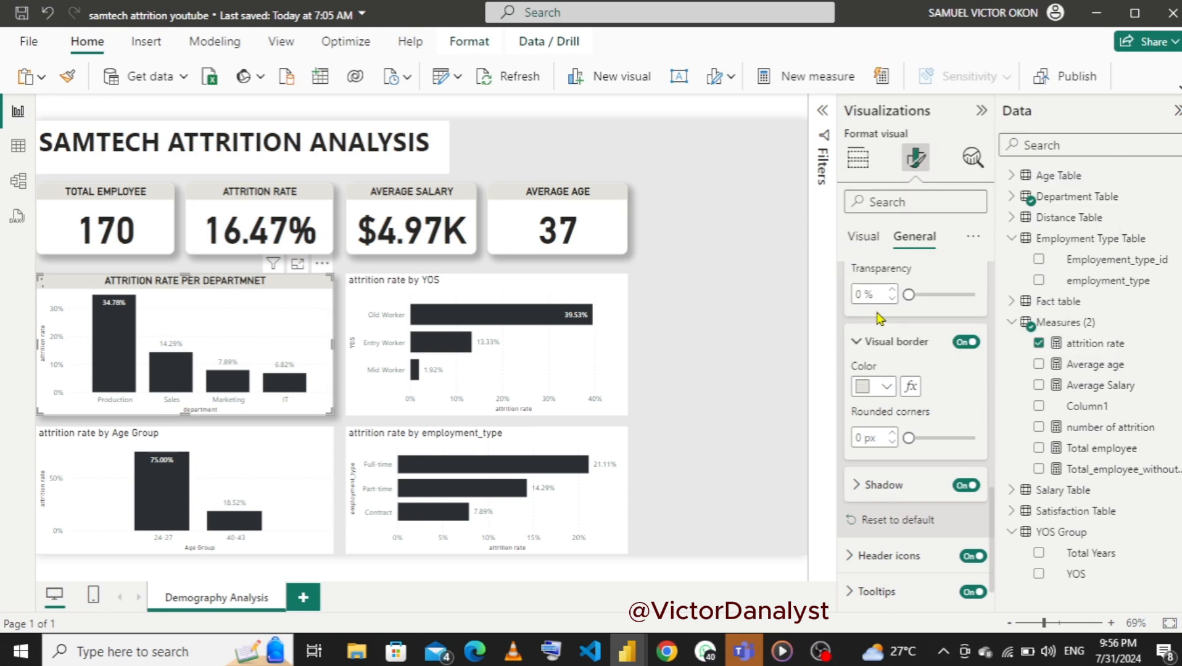
- Set the rounded corners of the department chart's border to 10 px
click(870, 435)
double_click(856, 438)
text(1)
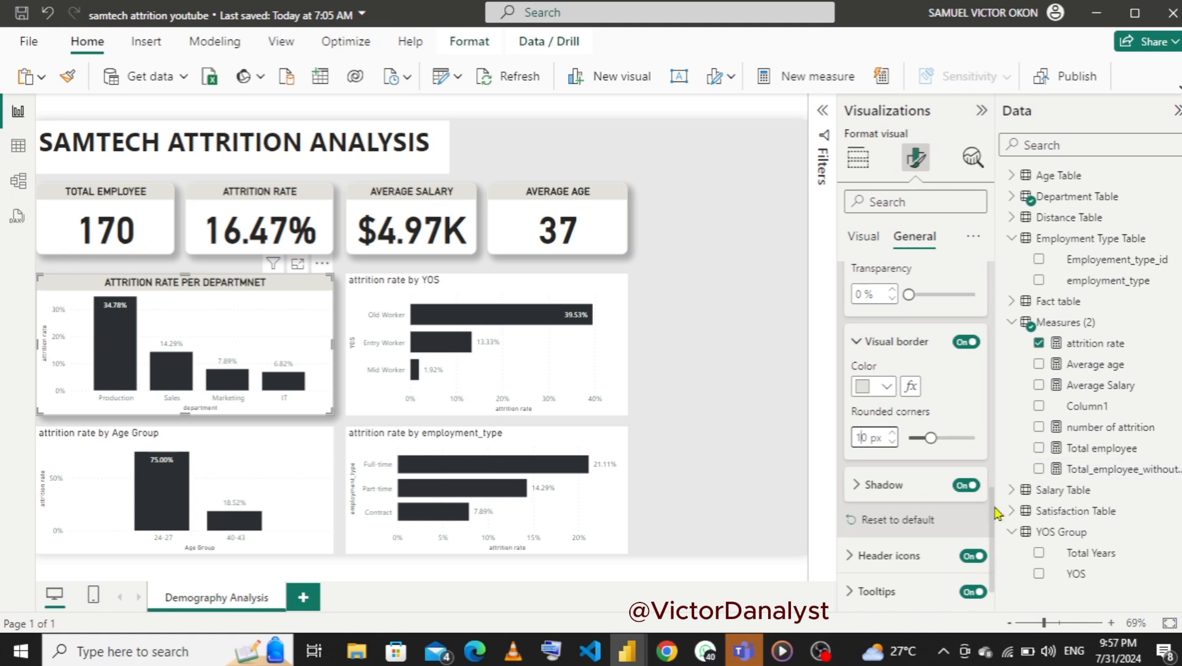
- Make the department chart's X-axis value labels black and bold
drag(994, 513, 994, 261)
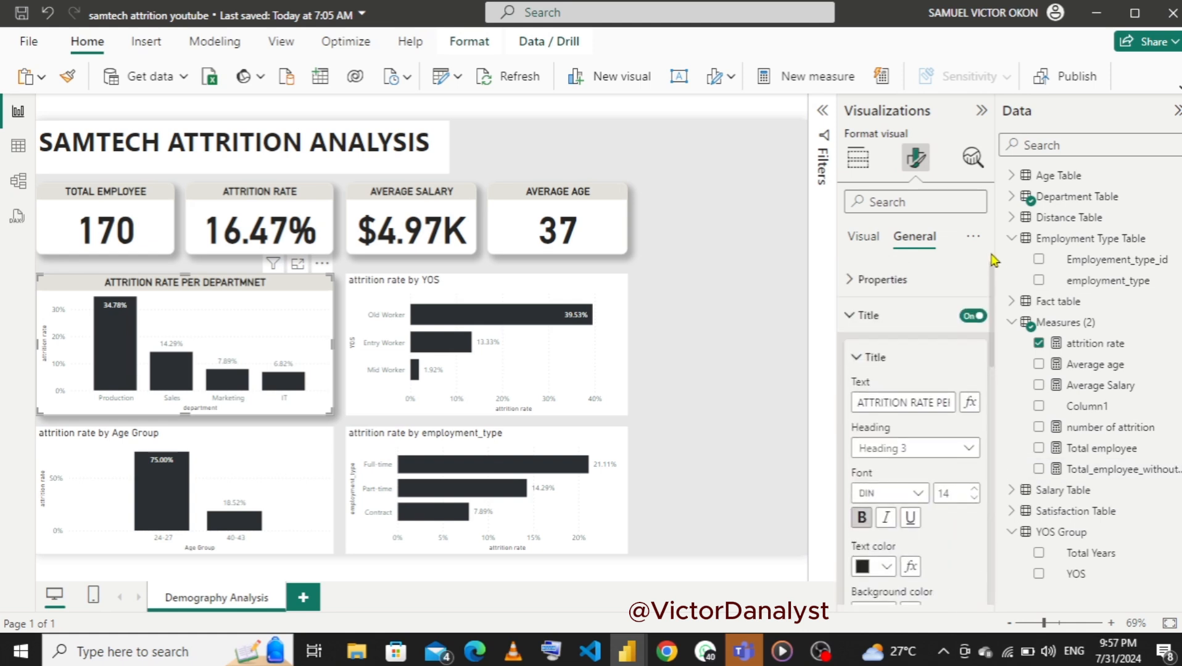
click(864, 318)
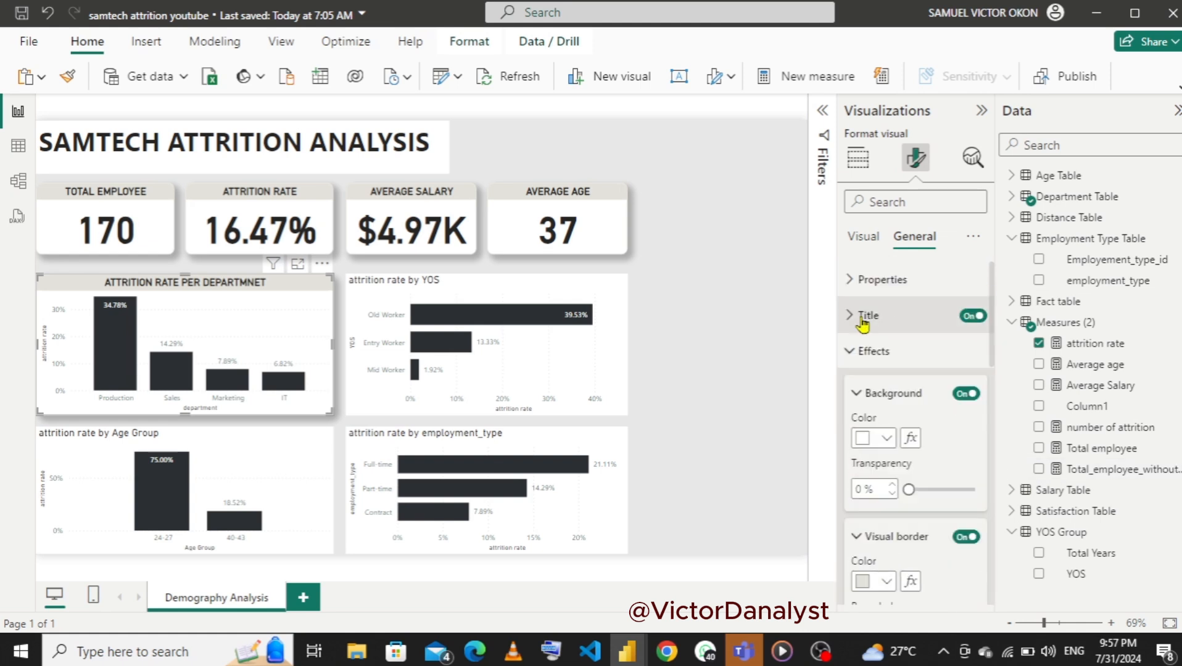
click(856, 354)
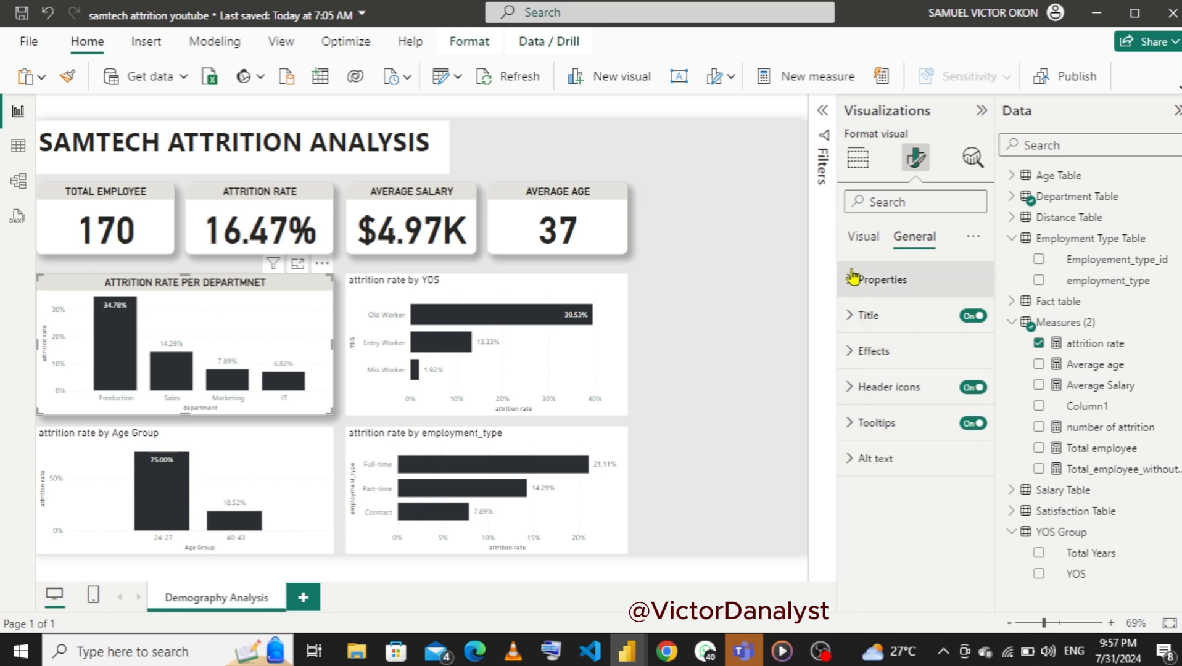
click(859, 250)
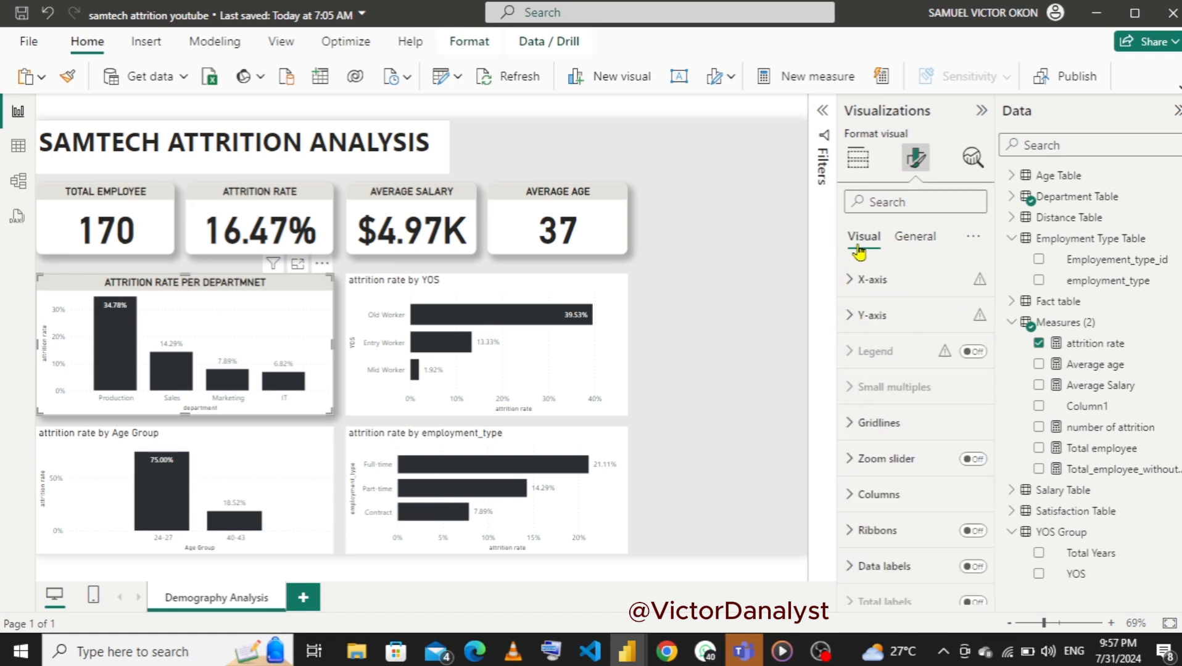
click(856, 282)
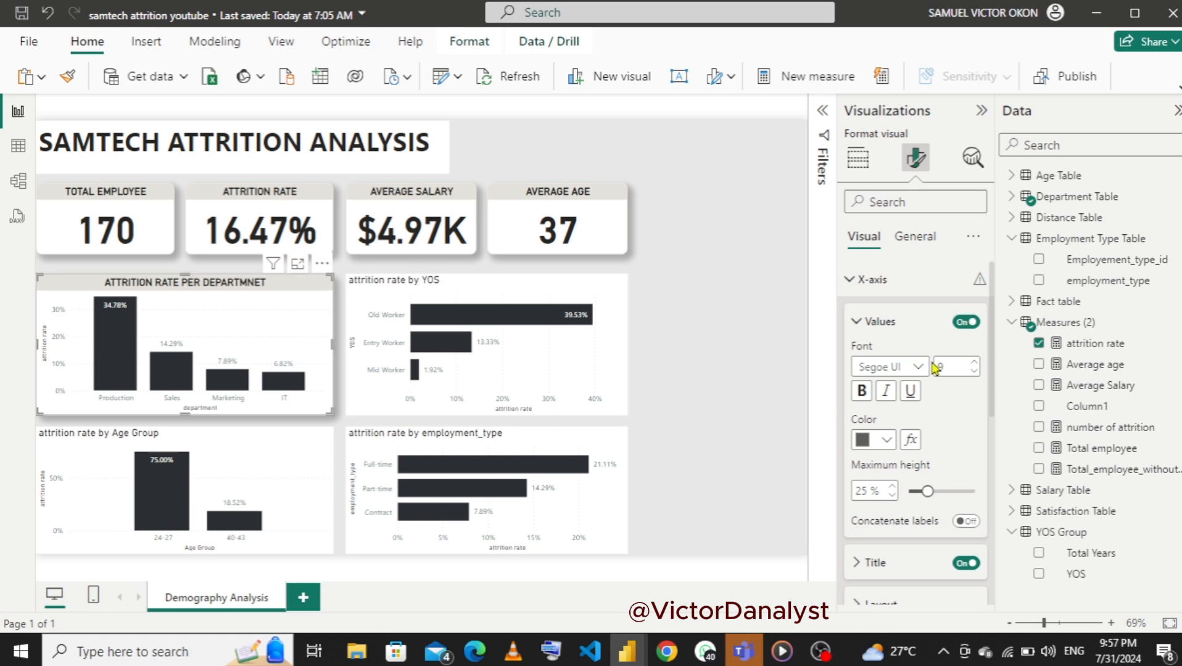
click(885, 442)
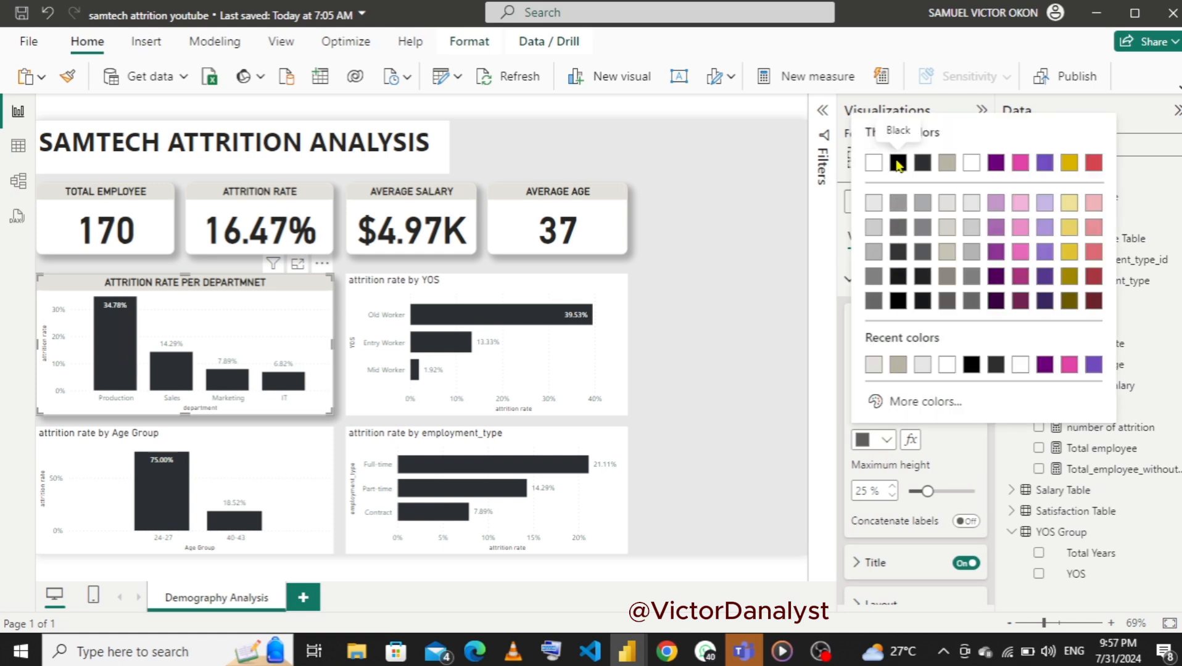
click(897, 164)
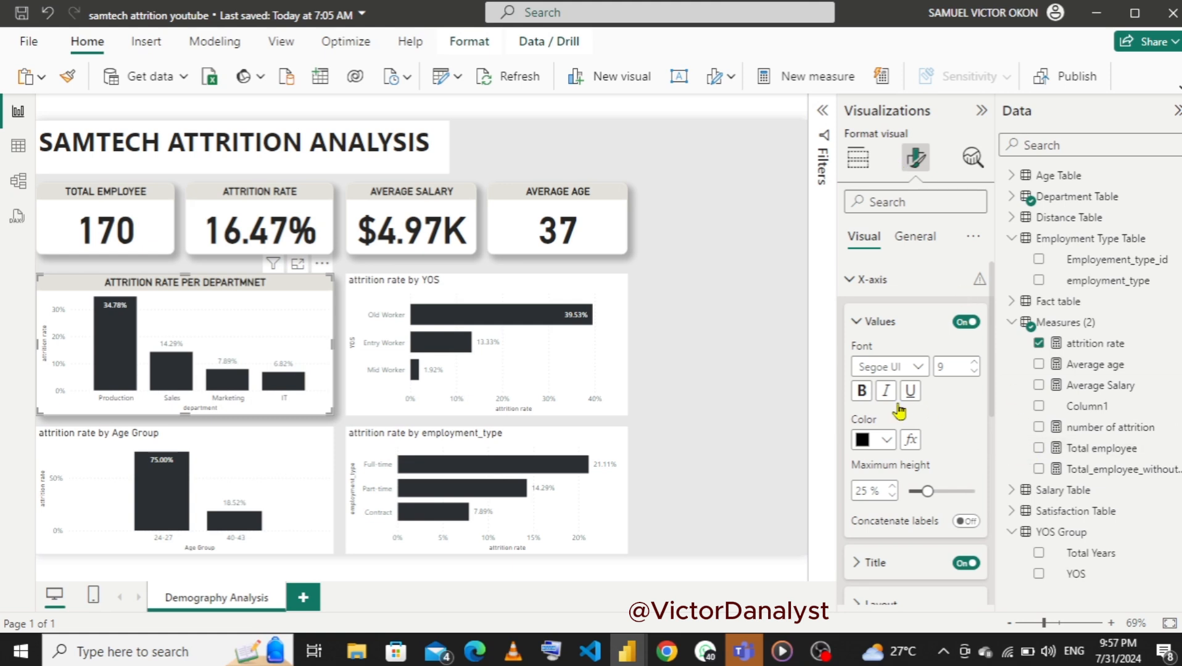
click(864, 391)
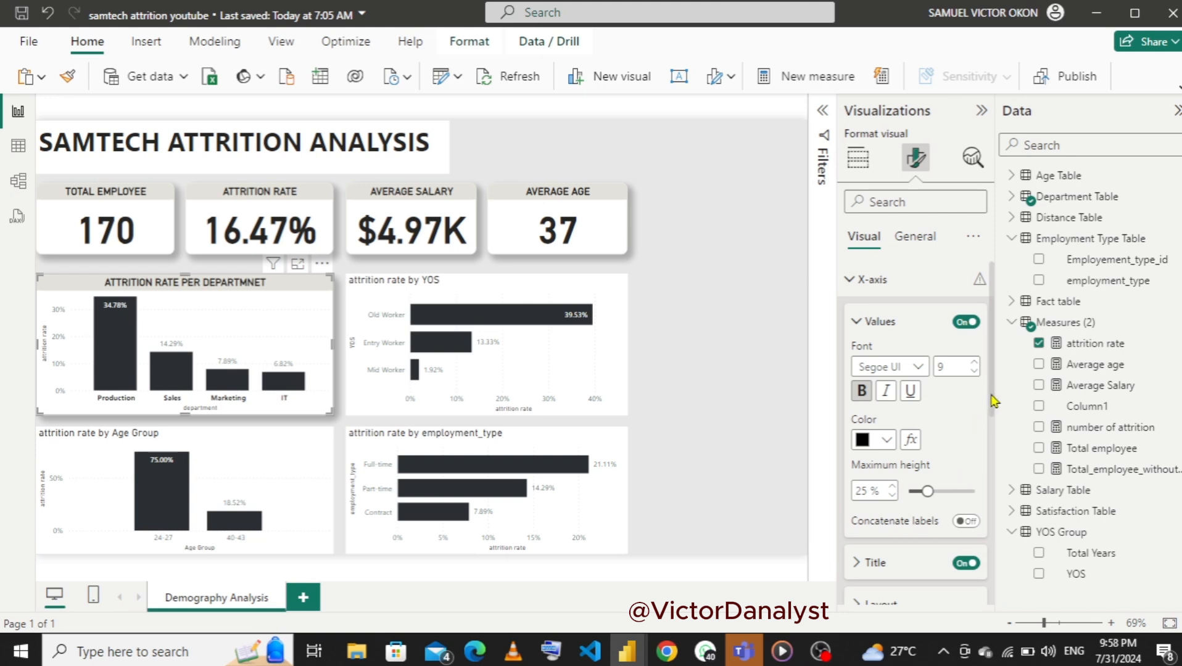
scroll(993, 401, down, 3)
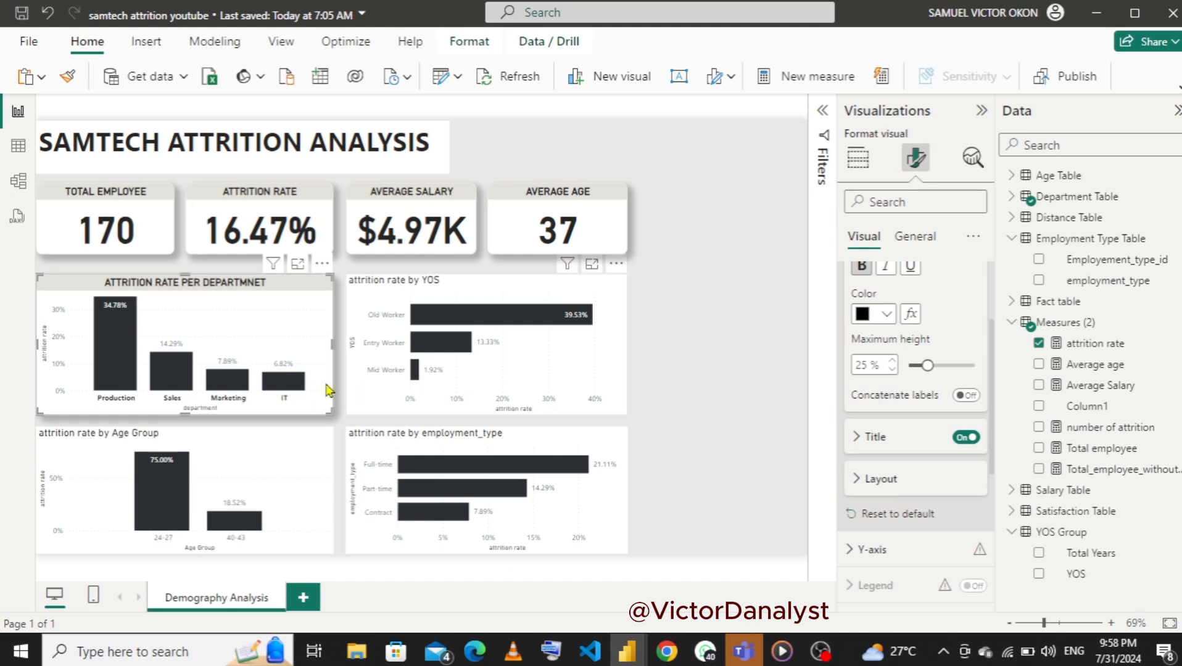
- Title the department chart's X-axis "DEPARTMENT" and format the axis title bold at font size 10
click(857, 442)
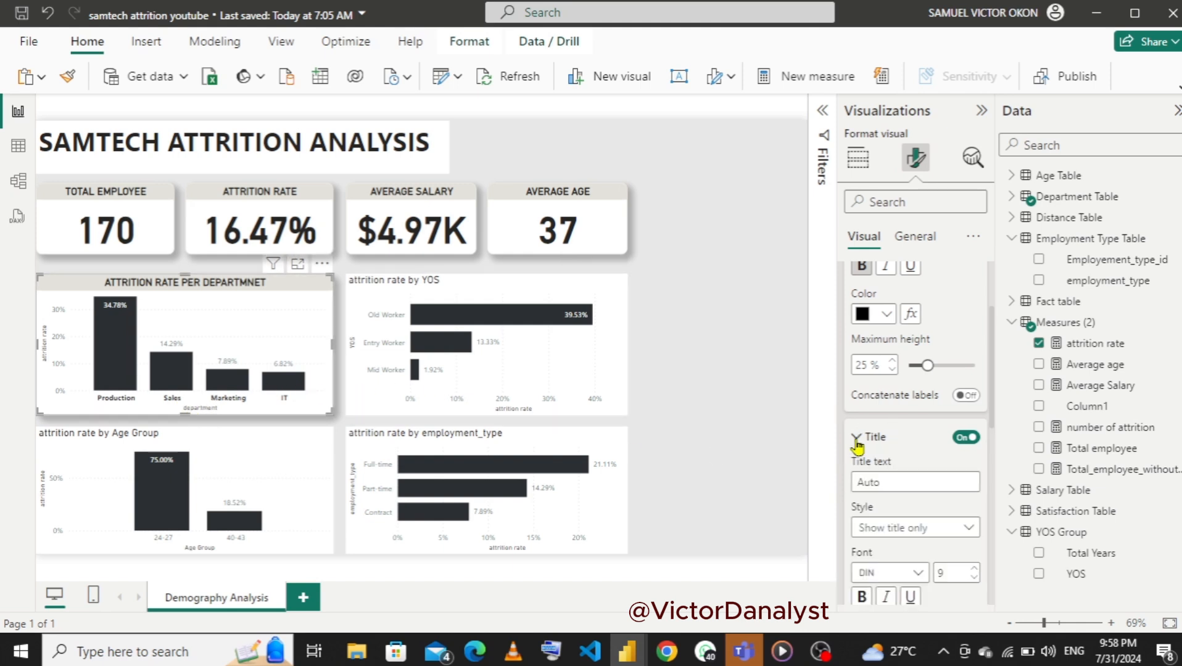
click(891, 479)
text(D)
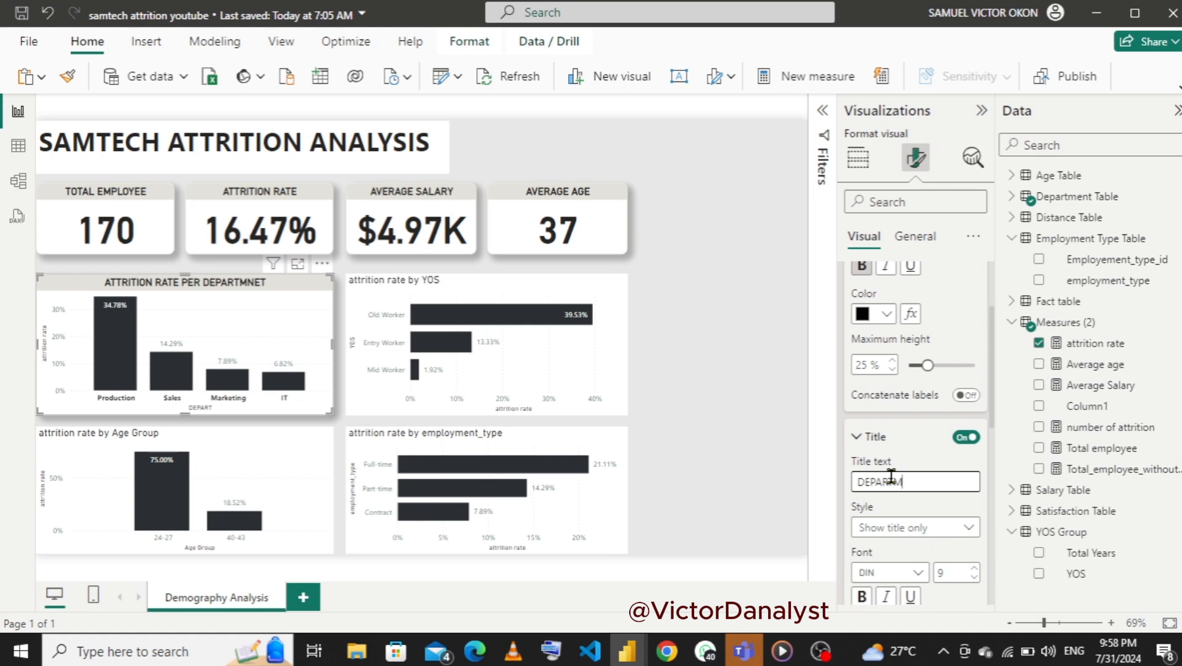
text(EPARTMENT)
scroll(993, 424, down, 2)
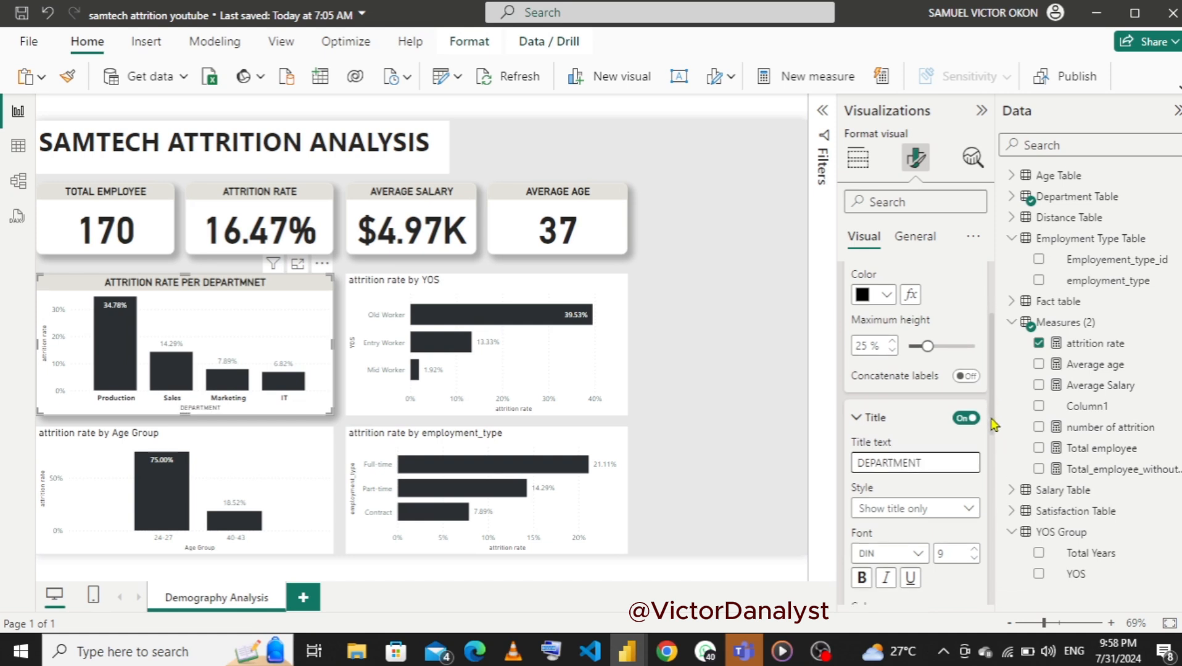
scroll(993, 431, down, 4)
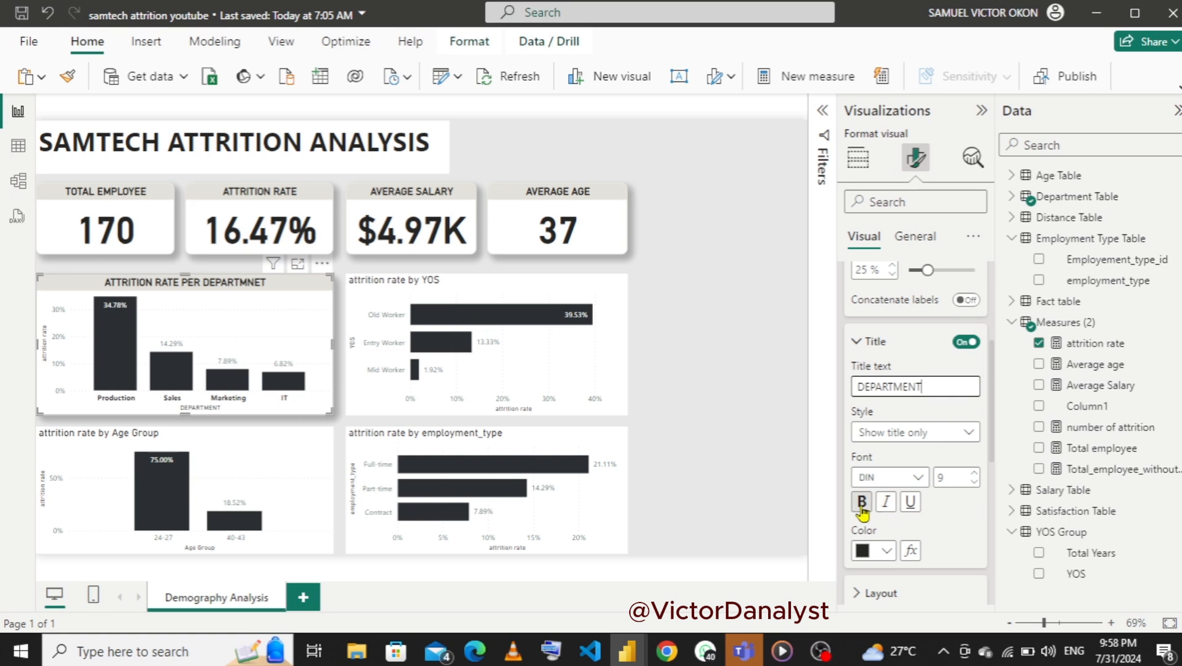
click(862, 507)
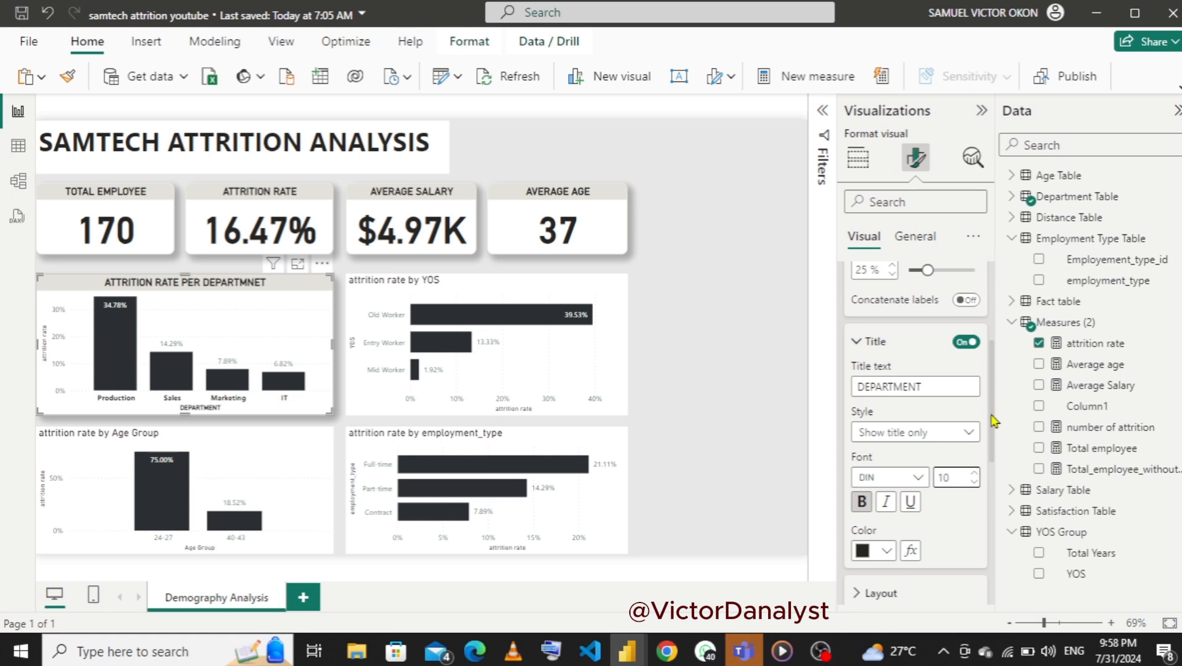
- Change the department chart's X-axis title text to "Department"
drag(992, 420, 989, 470)
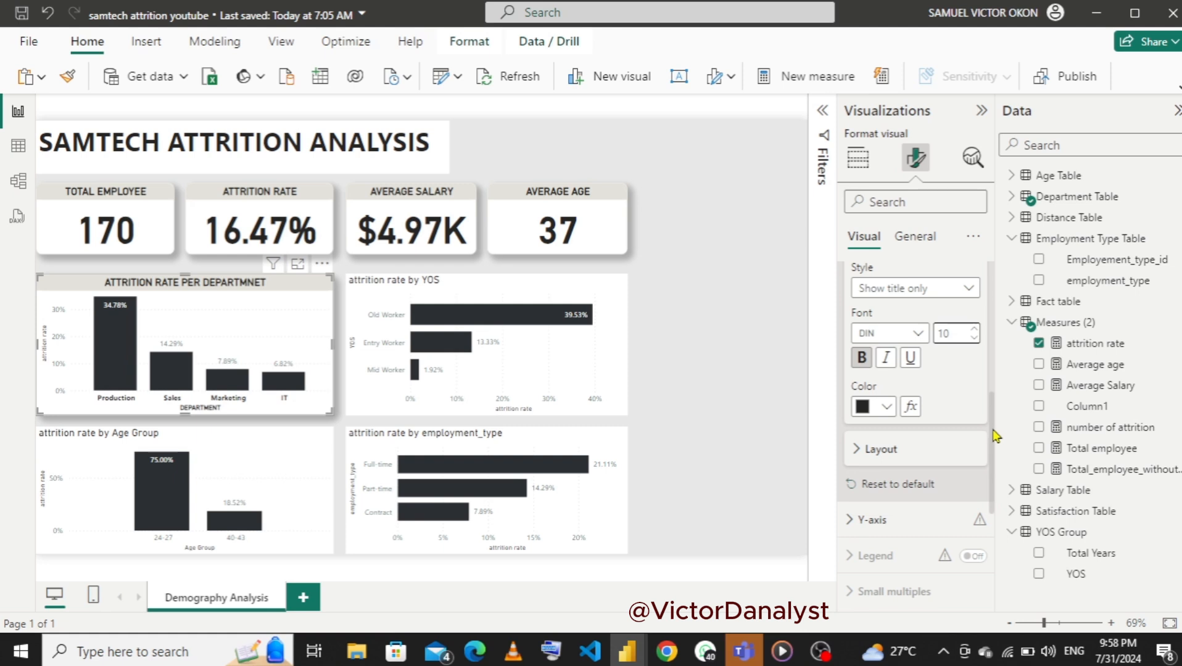
drag(993, 433, 994, 467)
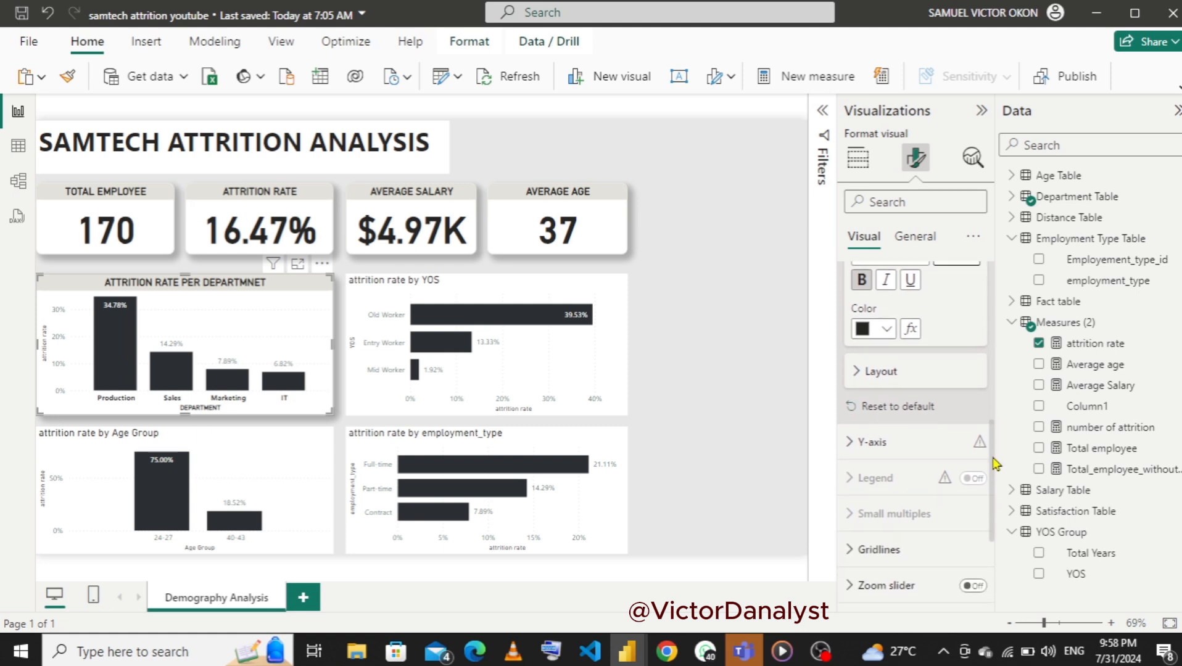
click(865, 449)
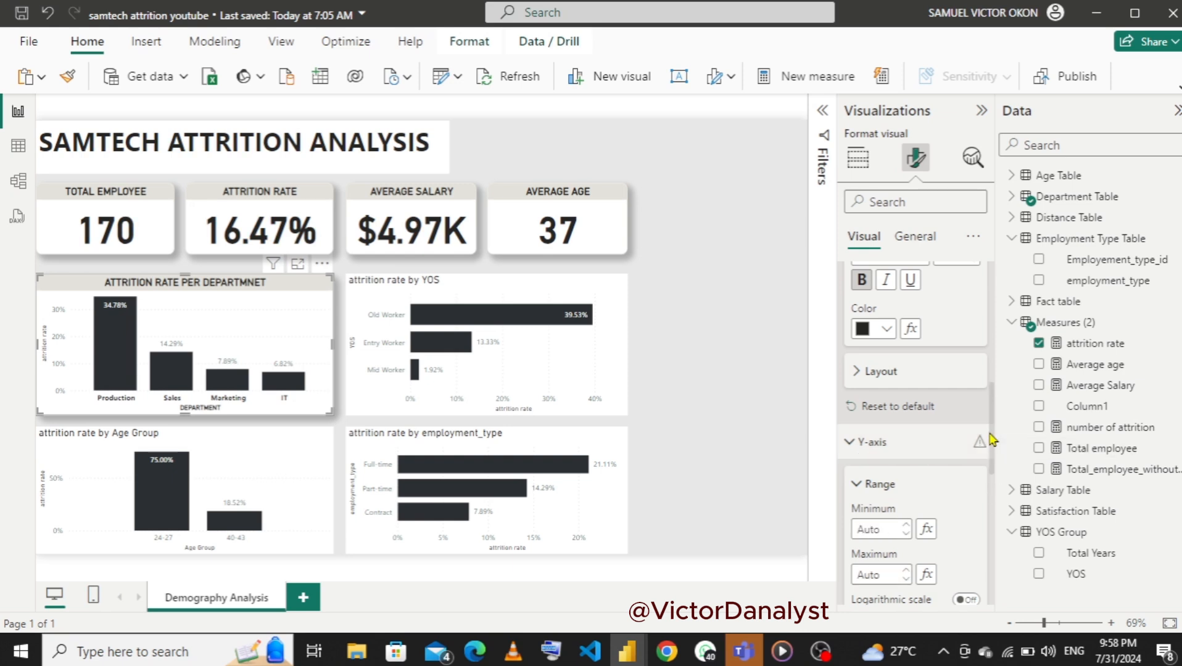
drag(993, 440, 990, 400)
click(925, 284)
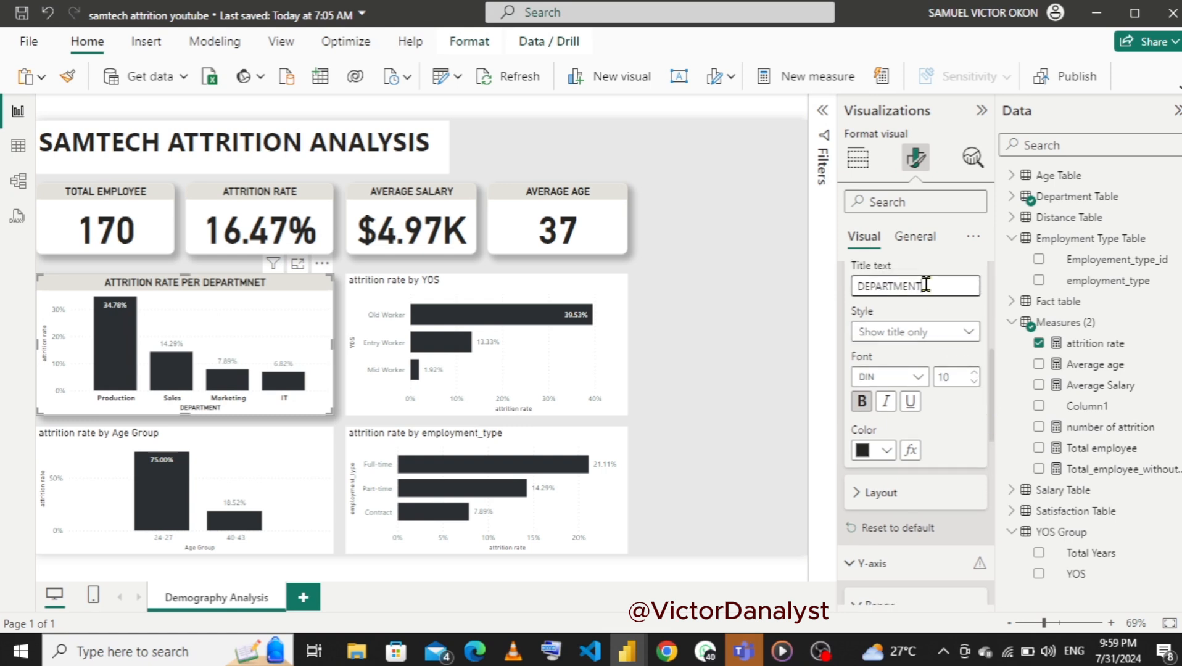
key(BackSpace)
key(BackSpace)
key(BackSpace)
text(epartmenyt)
key(BackSpace)
key(BackSpace)
text(t)
- Make the department chart's Y-axis value labels black and bold
drag(991, 415, 995, 495)
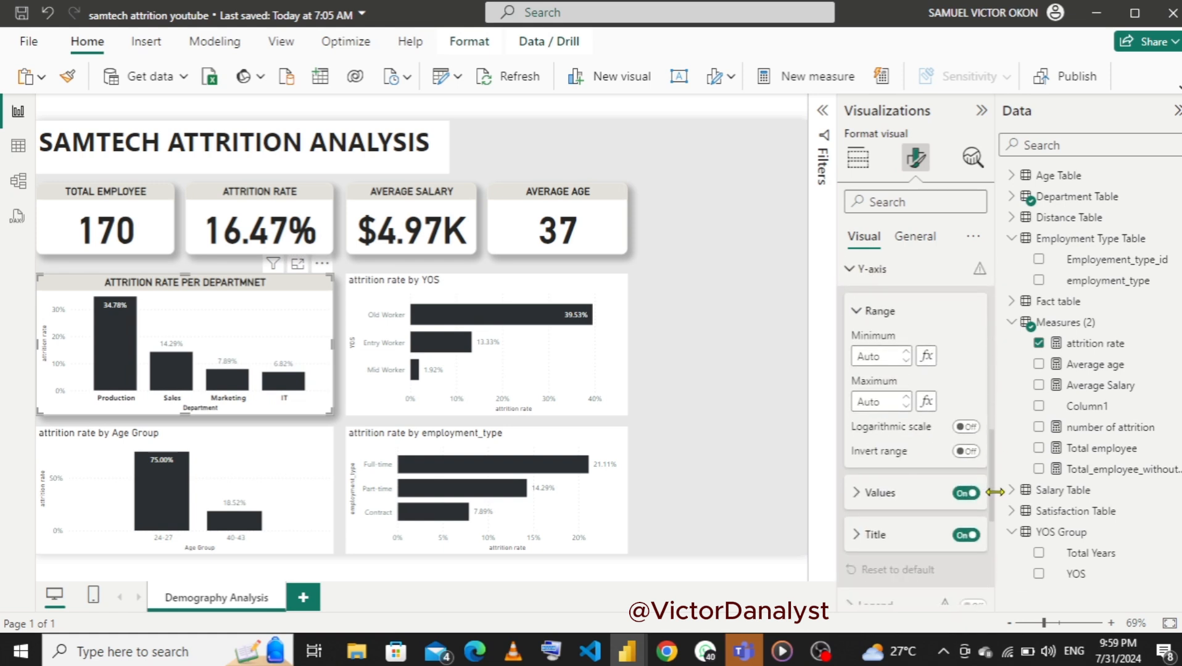
click(862, 497)
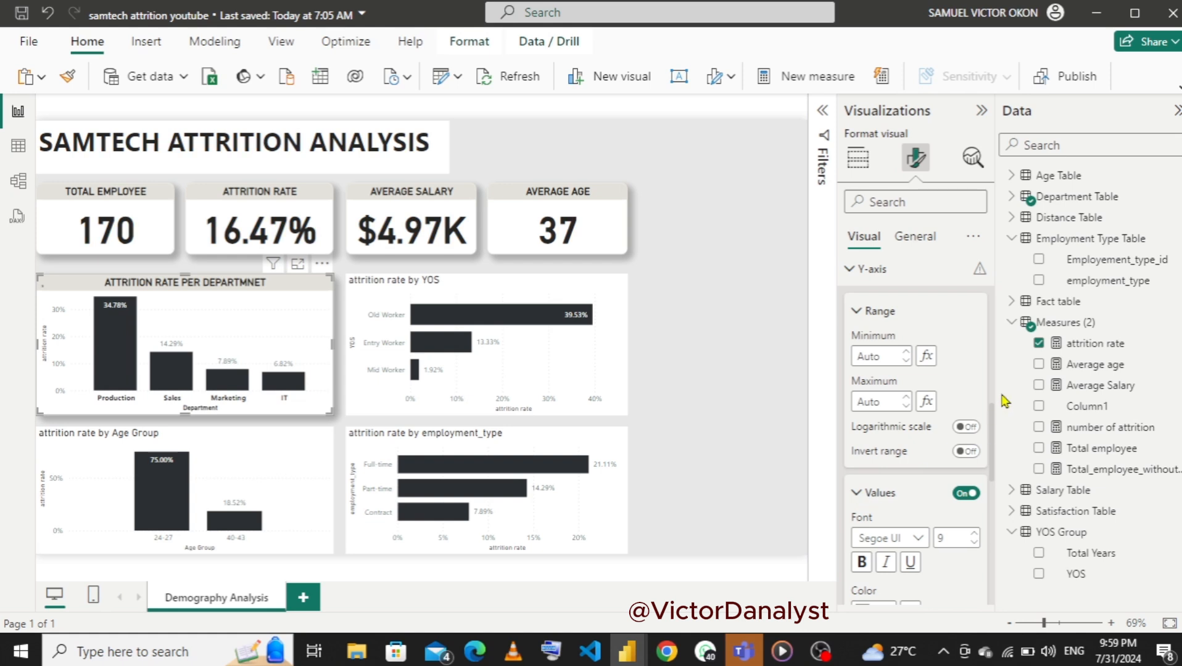
drag(992, 431, 997, 468)
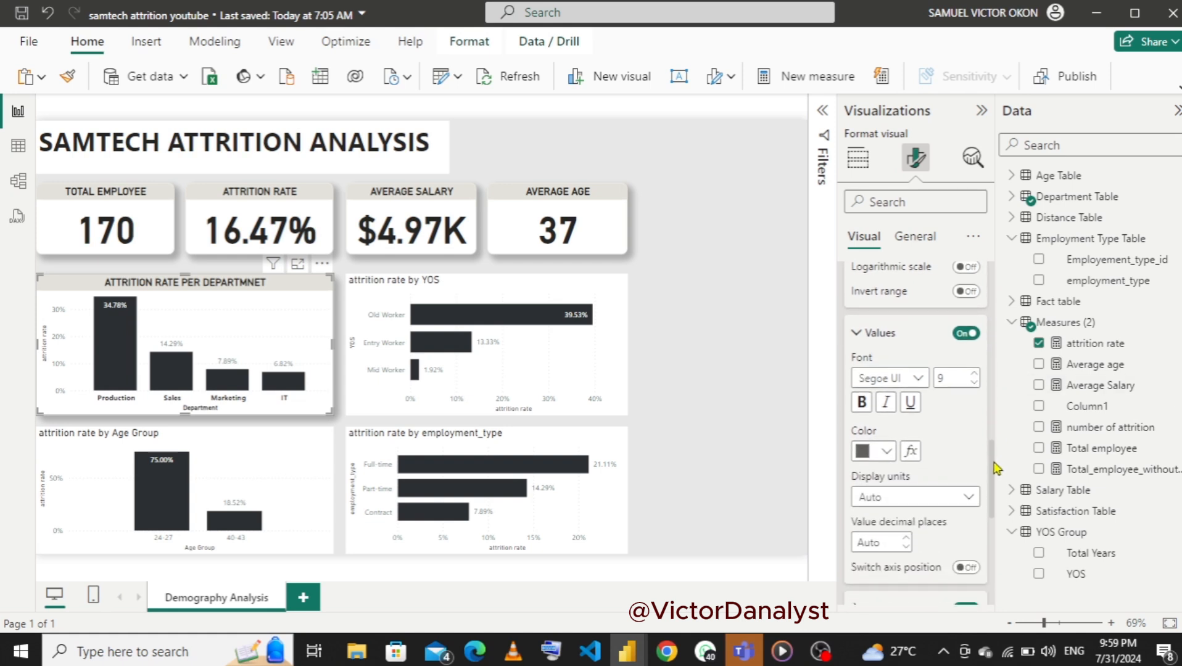
click(886, 459)
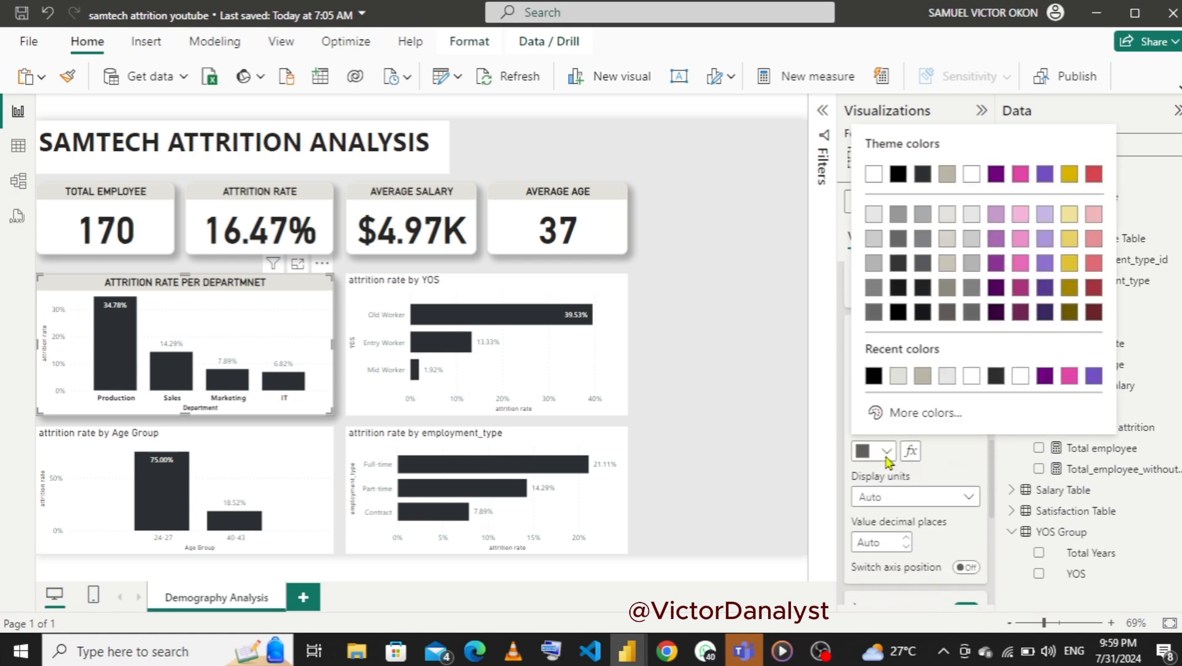
click(873, 376)
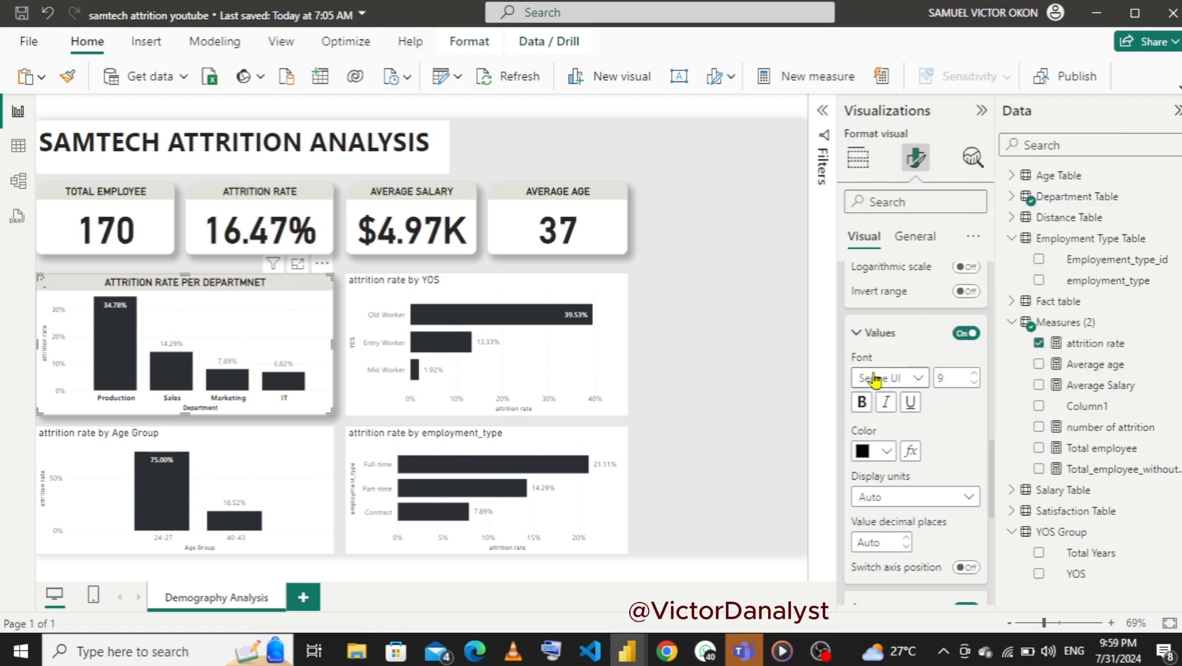
click(863, 406)
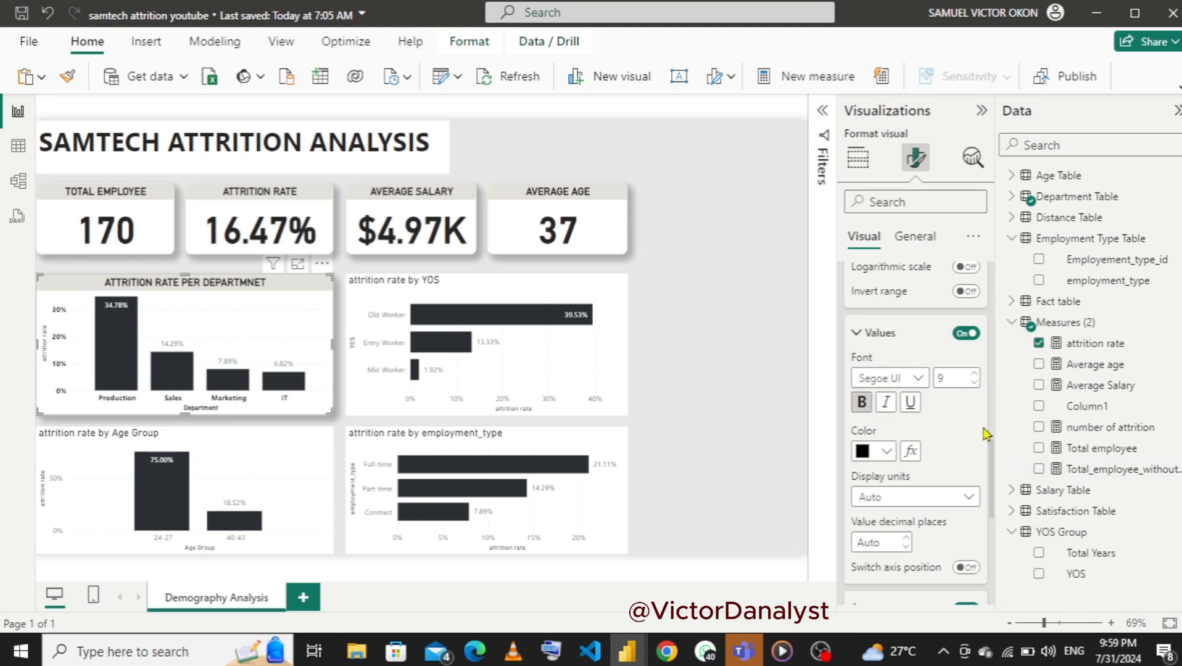
- Title the department chart's Y-axis "Attrition Rate" and format the axis title bold at font size 10
scroll(990, 472, down, 3)
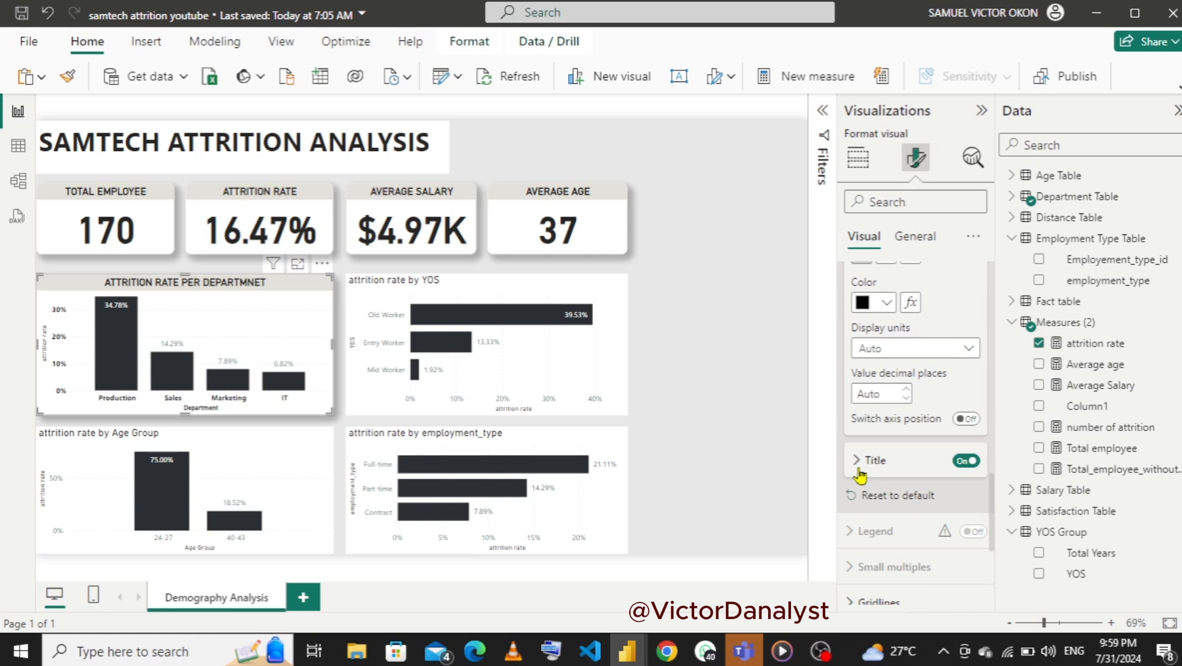
click(859, 461)
click(913, 506)
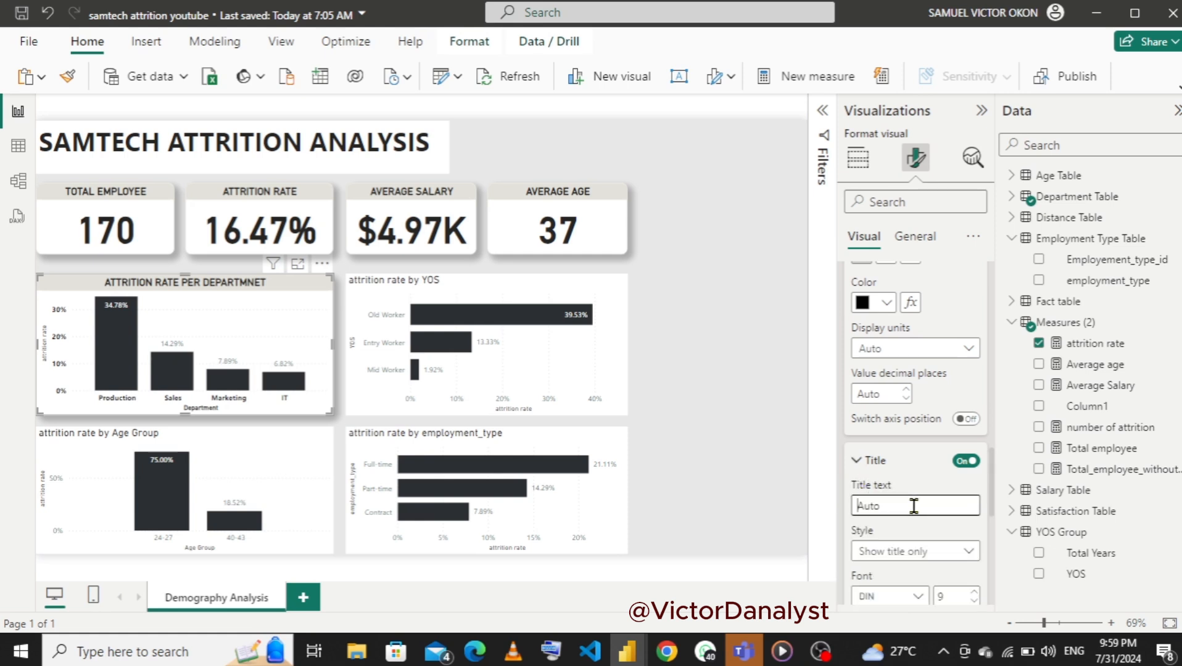
text(Attrition Rate)
drag(991, 493, 994, 519)
click(859, 490)
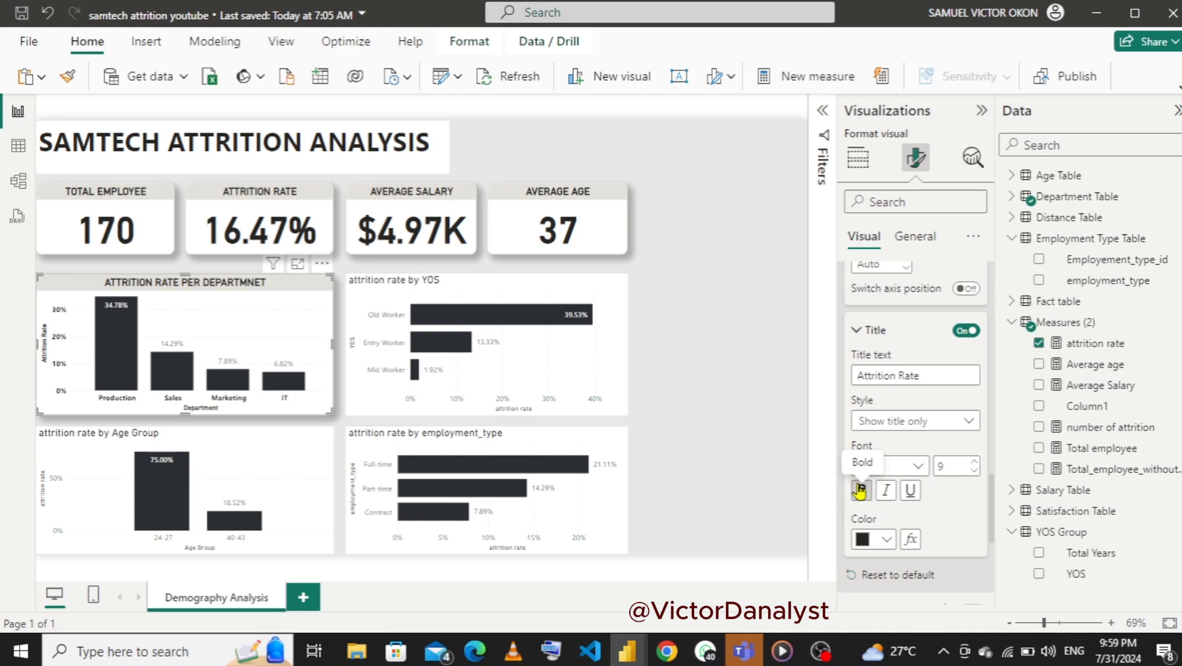
click(974, 462)
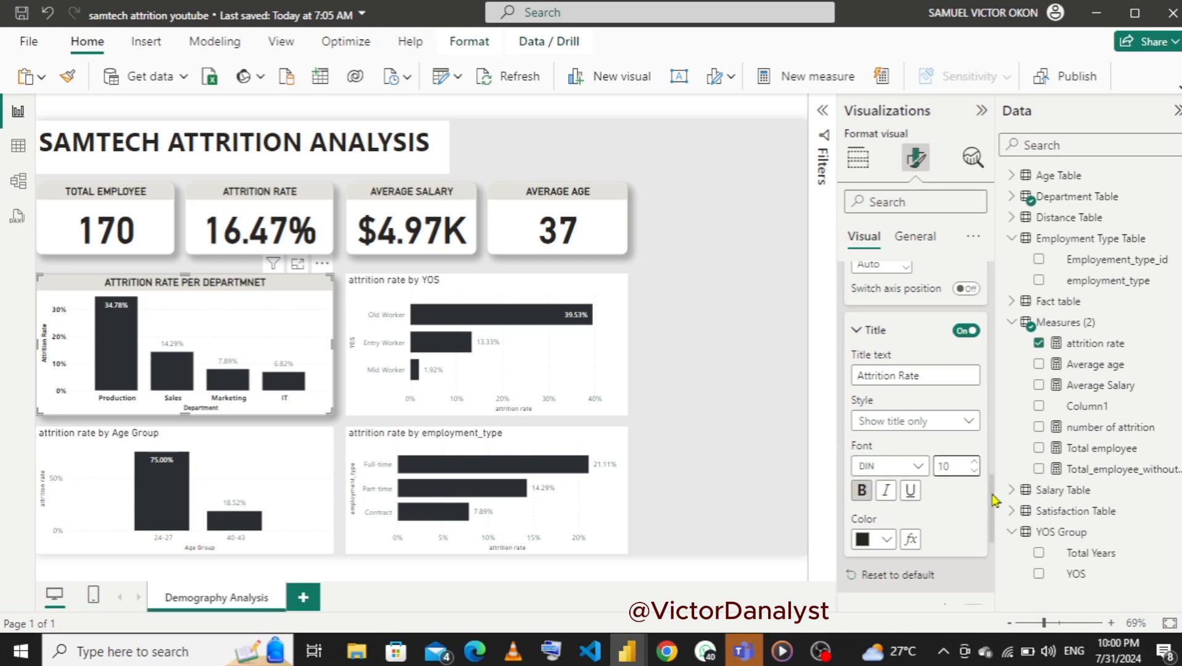
- Make the data label values on the department chart's columns bold
mouse_move(991, 501)
mouse_down()
mouse_move(992, 516)
mouse_move(992, 501)
mouse_up()
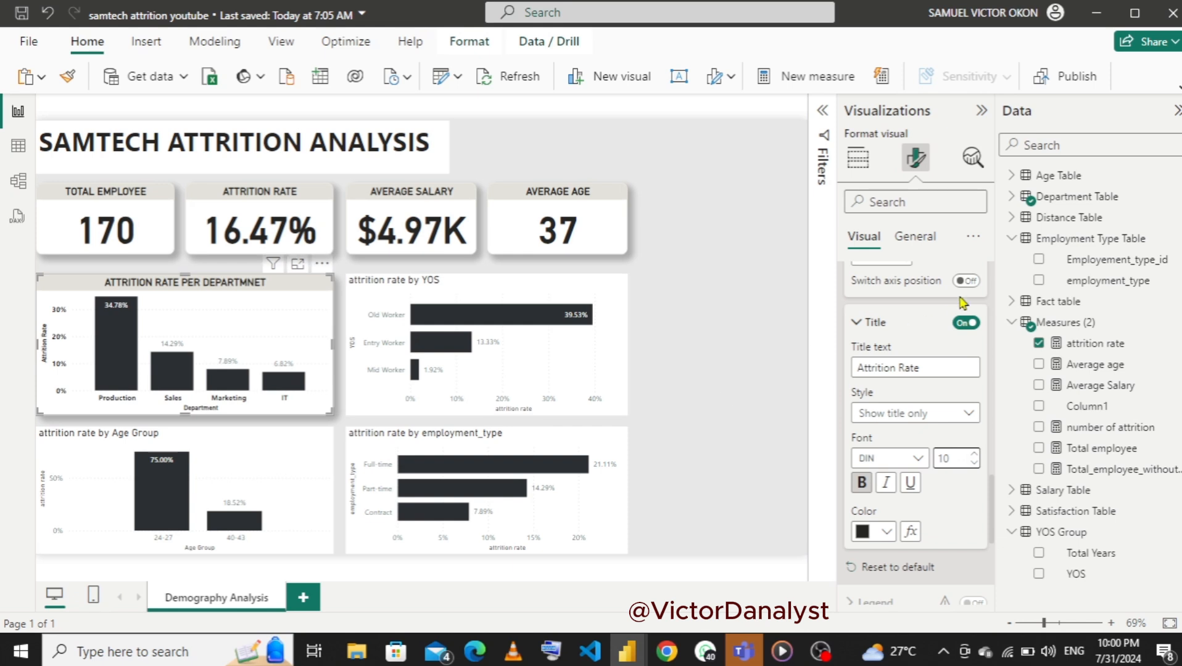
click(918, 243)
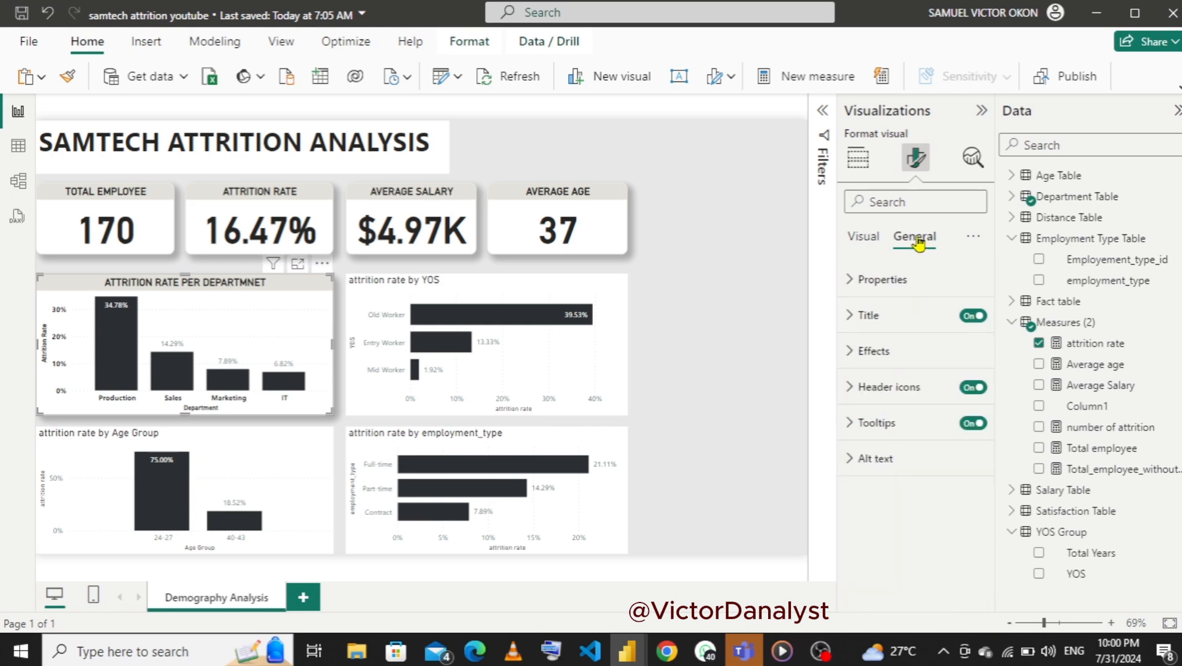
click(864, 237)
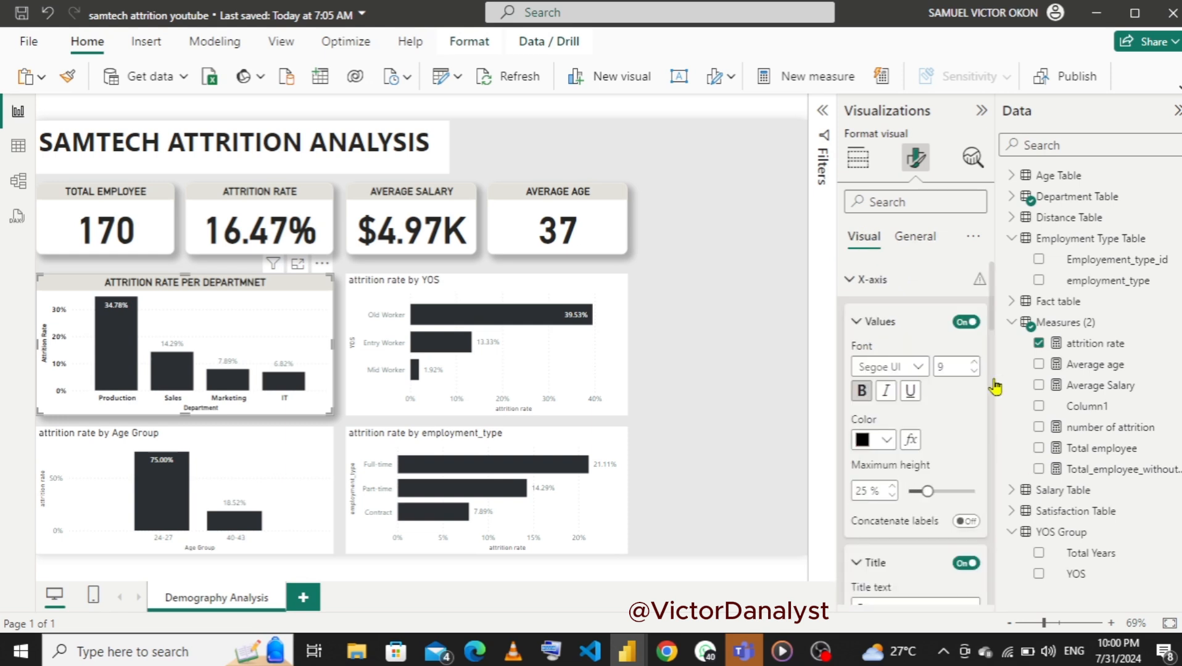
drag(993, 307, 996, 575)
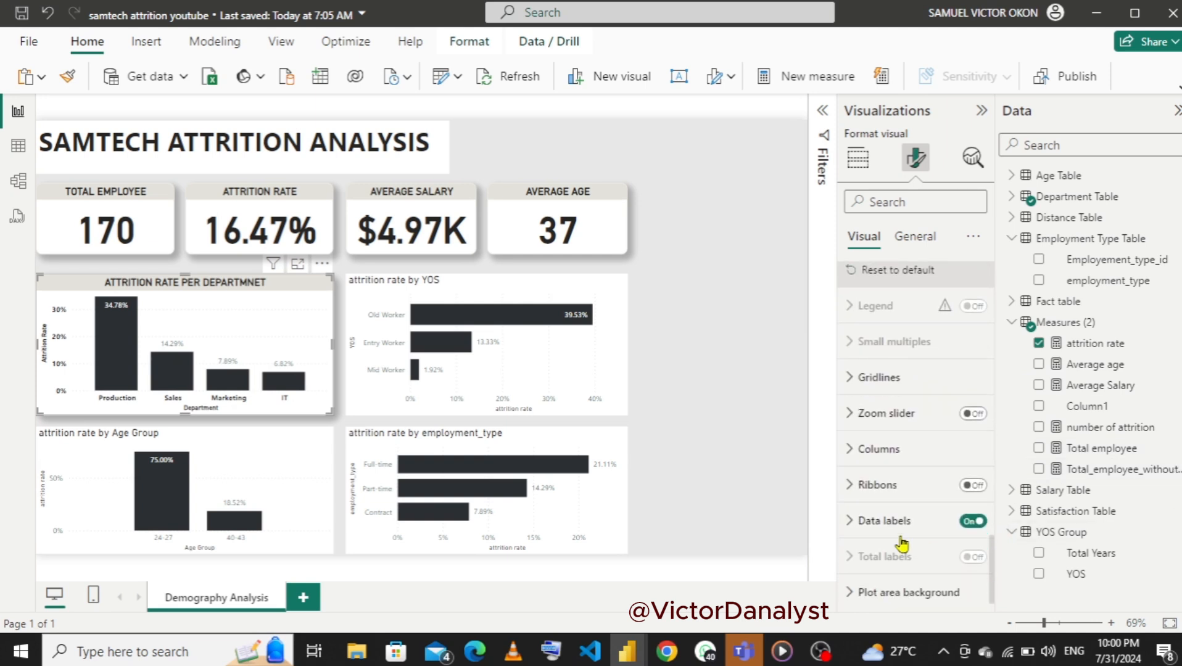
click(853, 525)
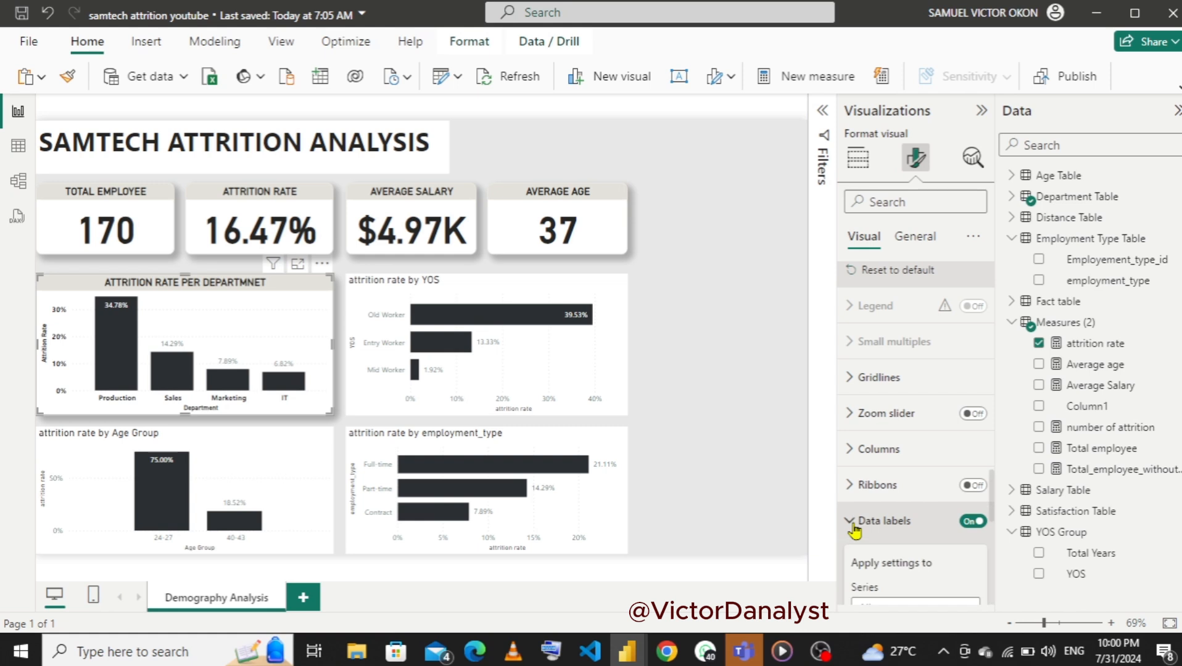
drag(993, 506, 996, 563)
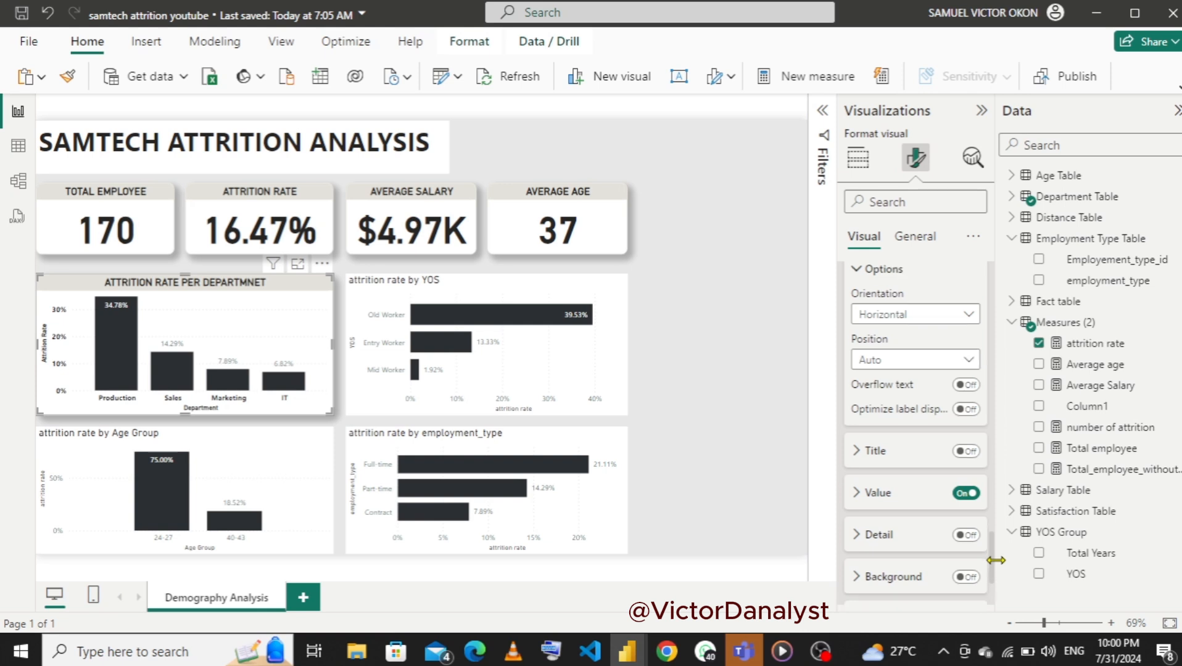
click(856, 494)
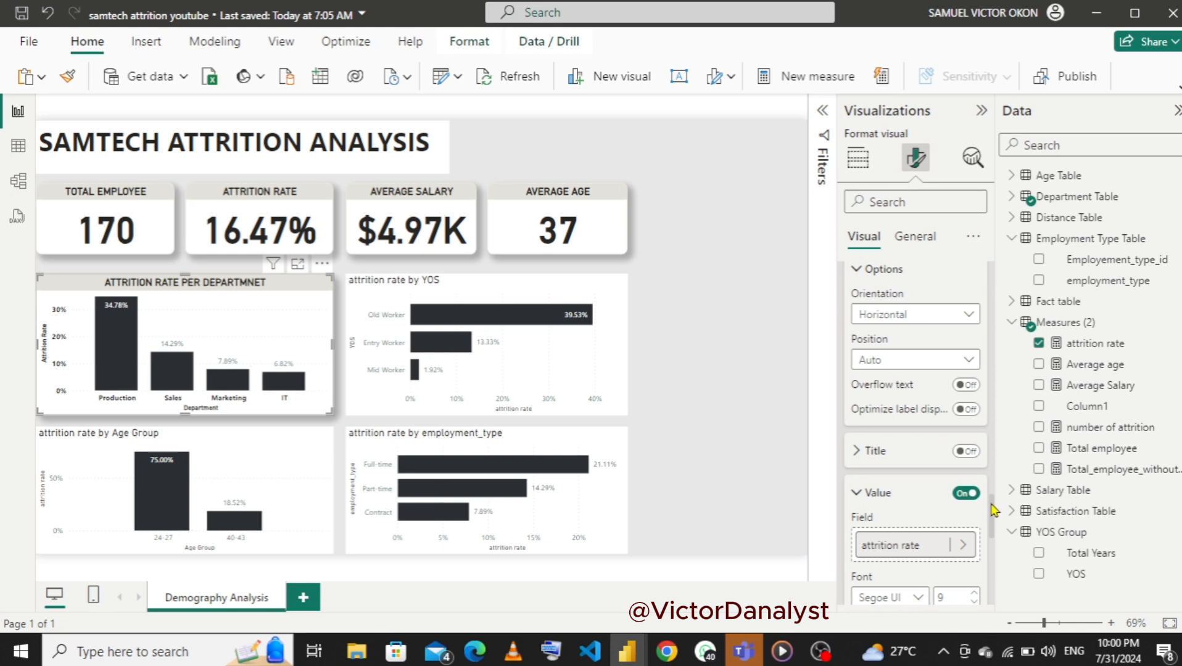
scroll(993, 511, down, 3)
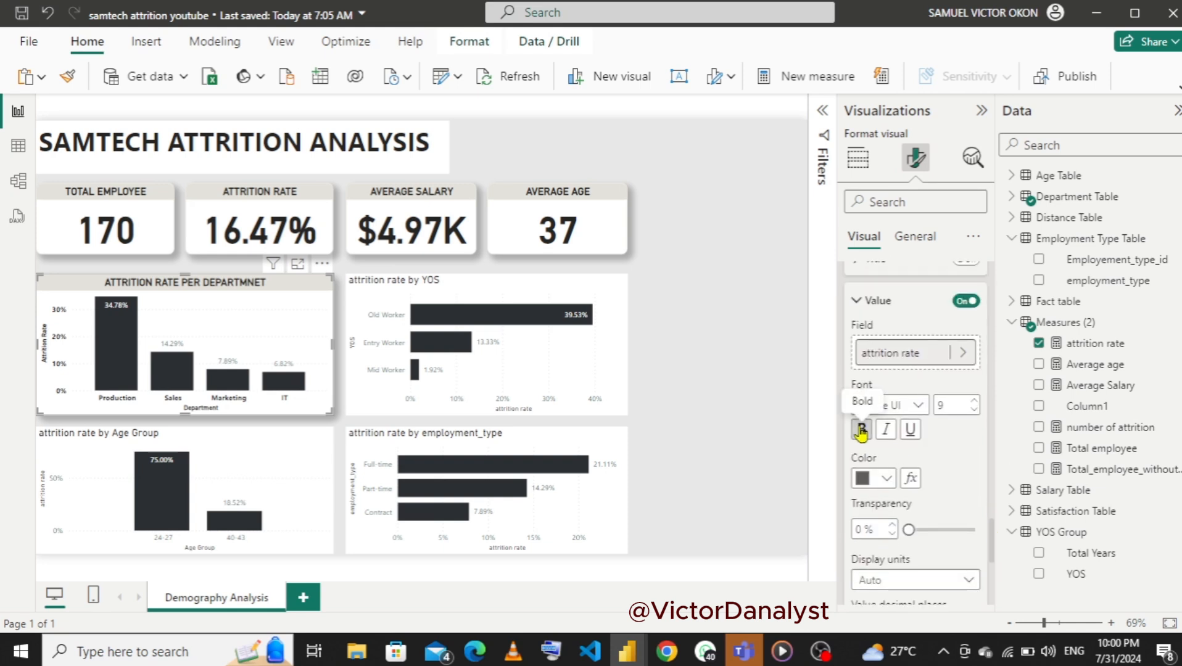
click(861, 430)
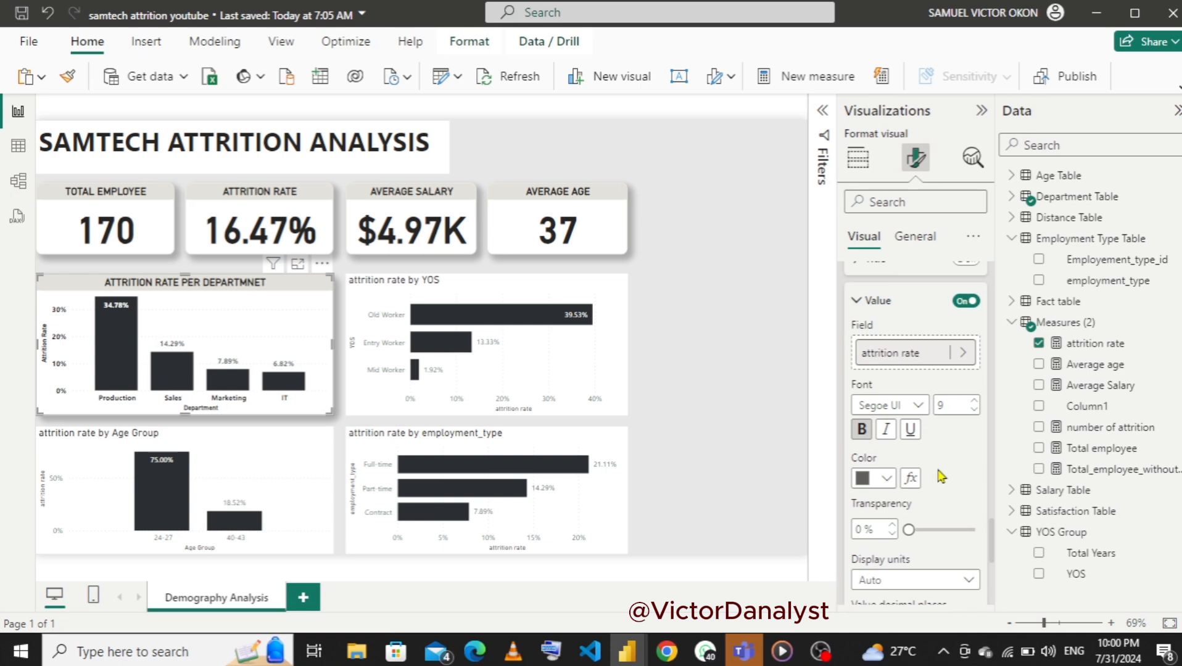
- Try black as the color of the department chart's data label values, and undo the color change
click(888, 478)
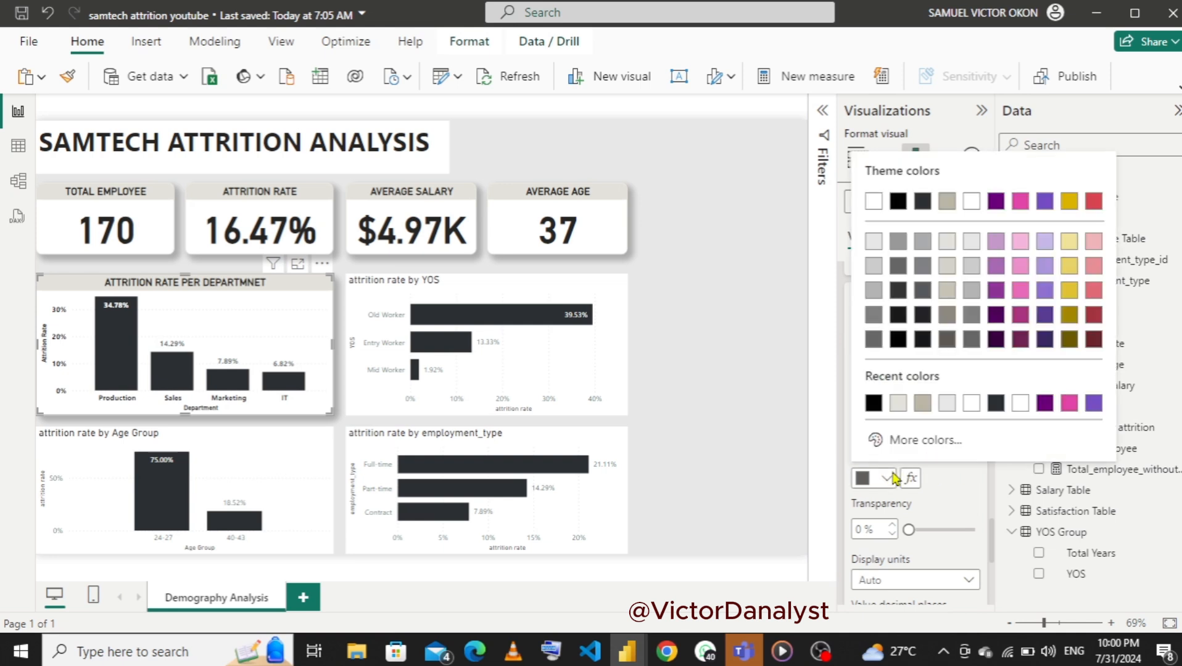
click(872, 404)
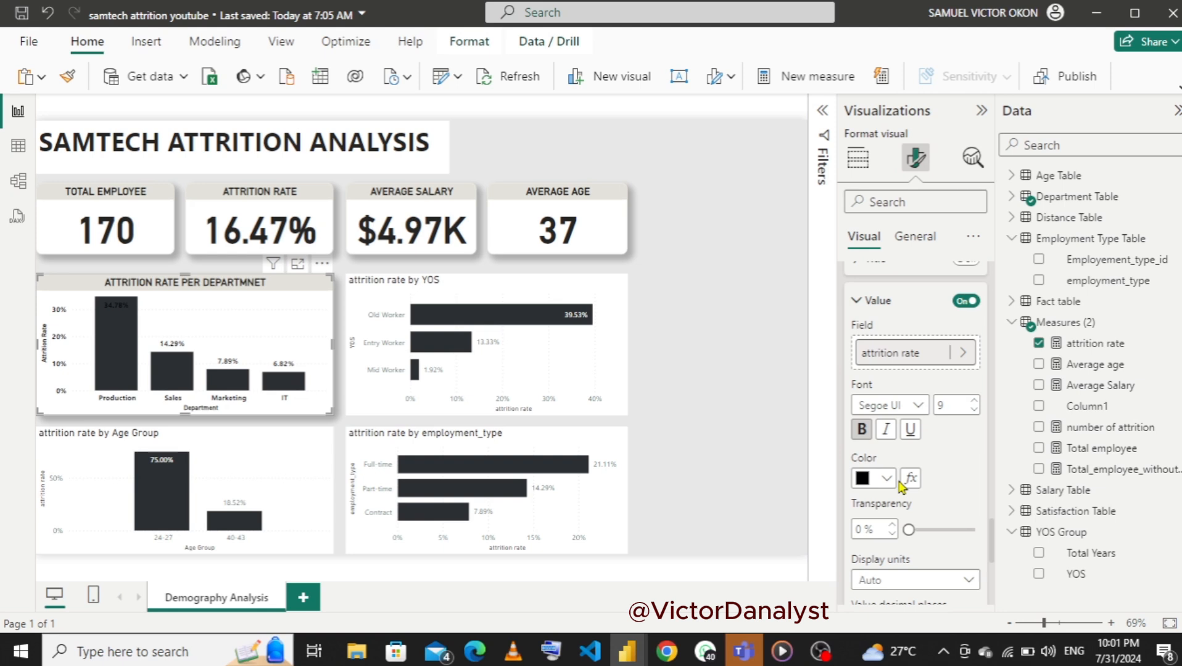
key(ctrl+z)
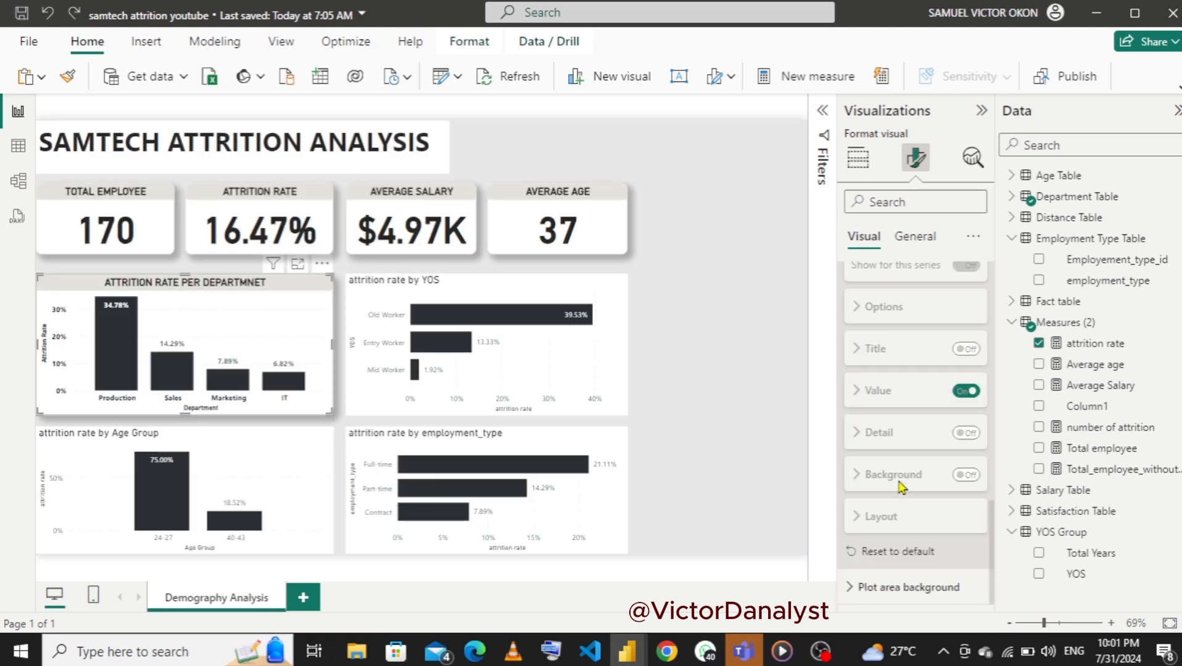
key(ctrl+y)
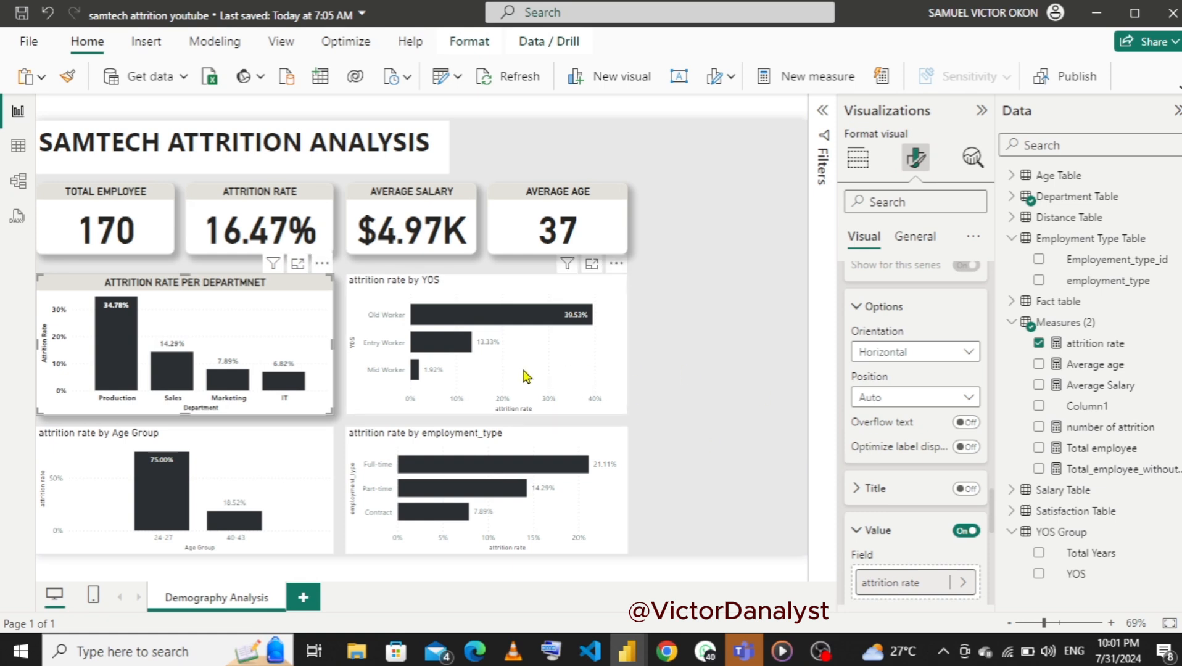
- Copy the department chart's formatting onto the attrition rate by Age Group chart with the Format Painter
click(602, 352)
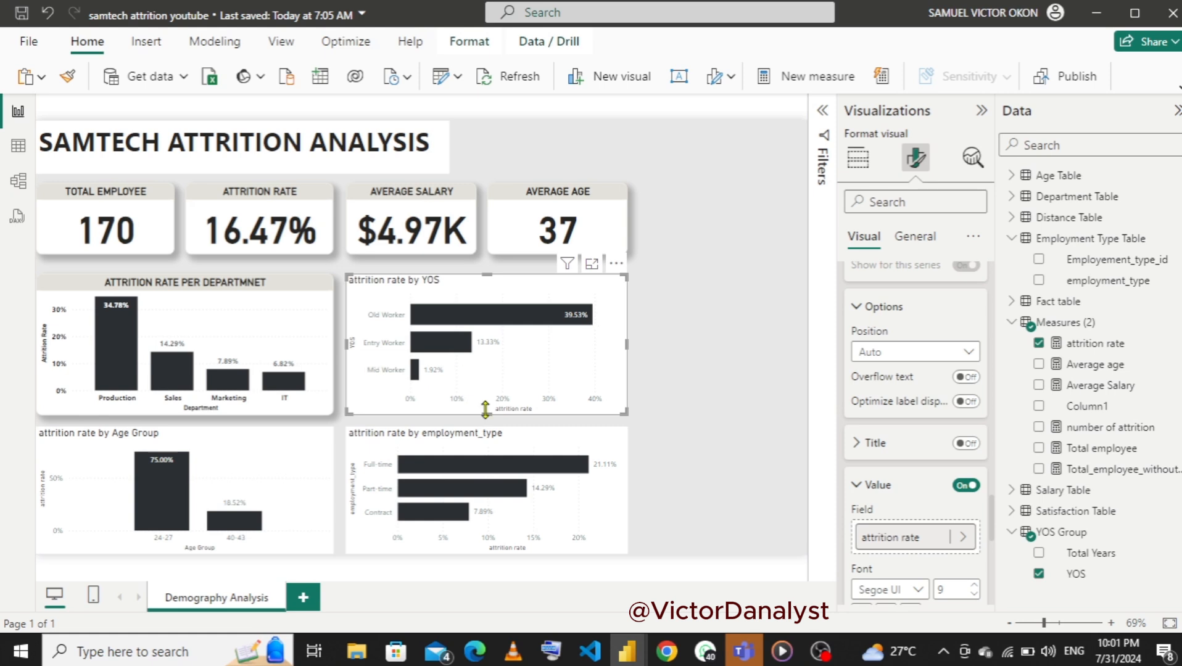
click(271, 304)
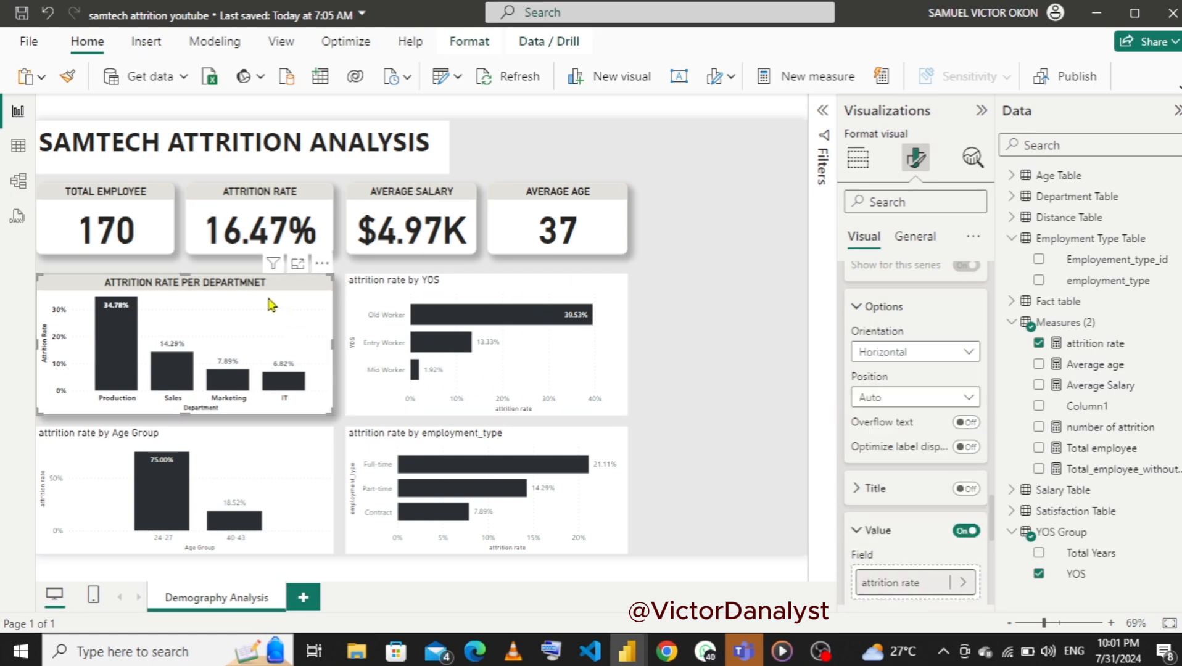
click(67, 77)
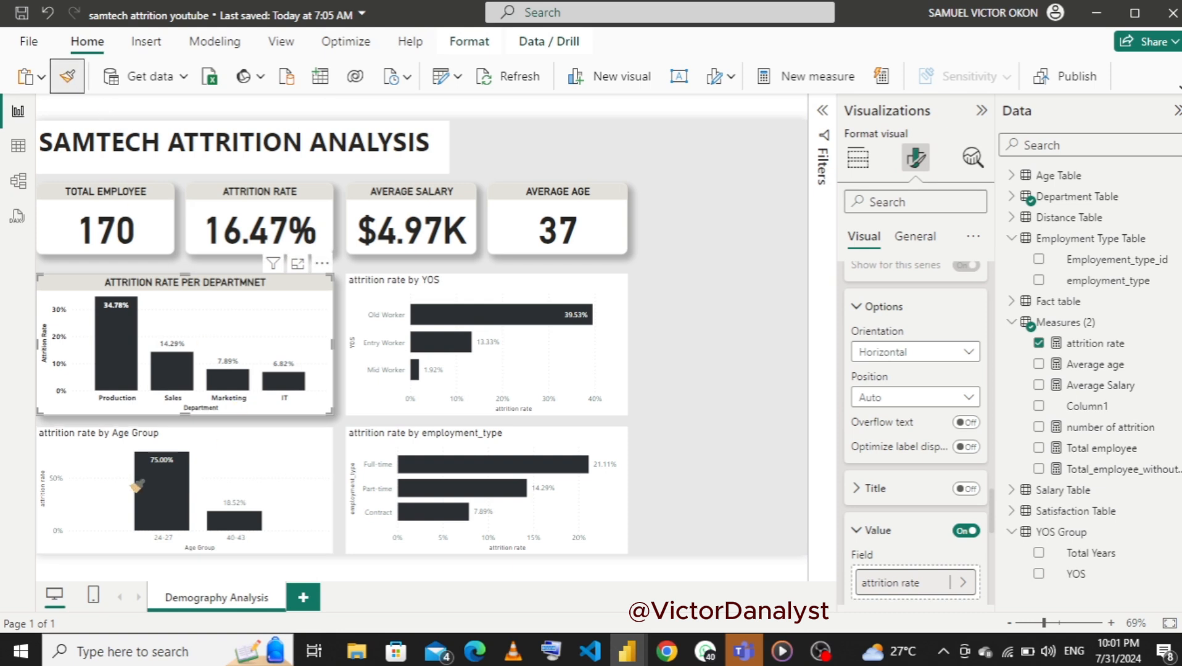
click(97, 452)
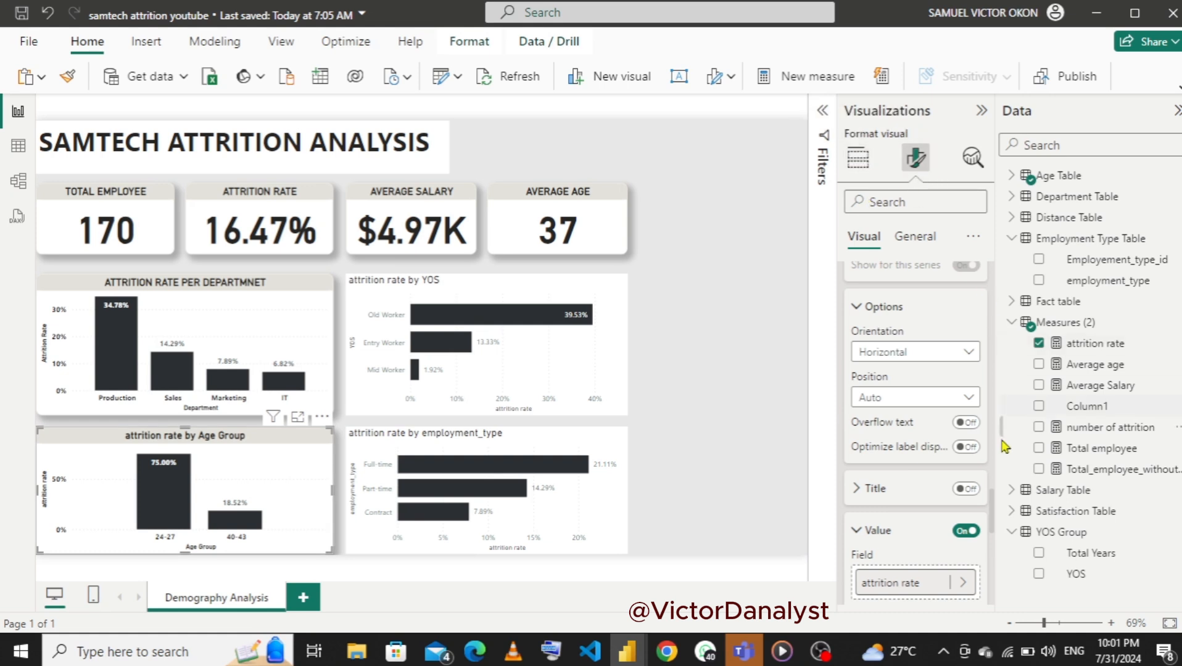
- Set the Age Group chart's Y-axis title text to "Attrition Rate"
drag(994, 513, 994, 370)
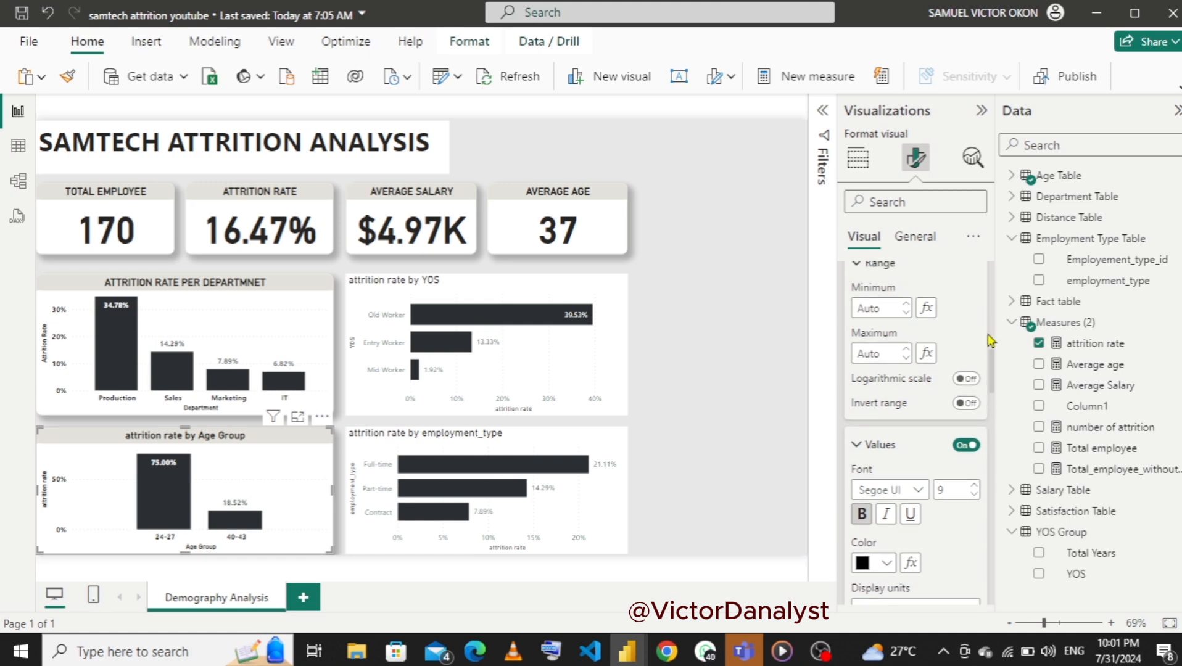
scroll(990, 333, down, 5)
scroll(985, 296, up, 1)
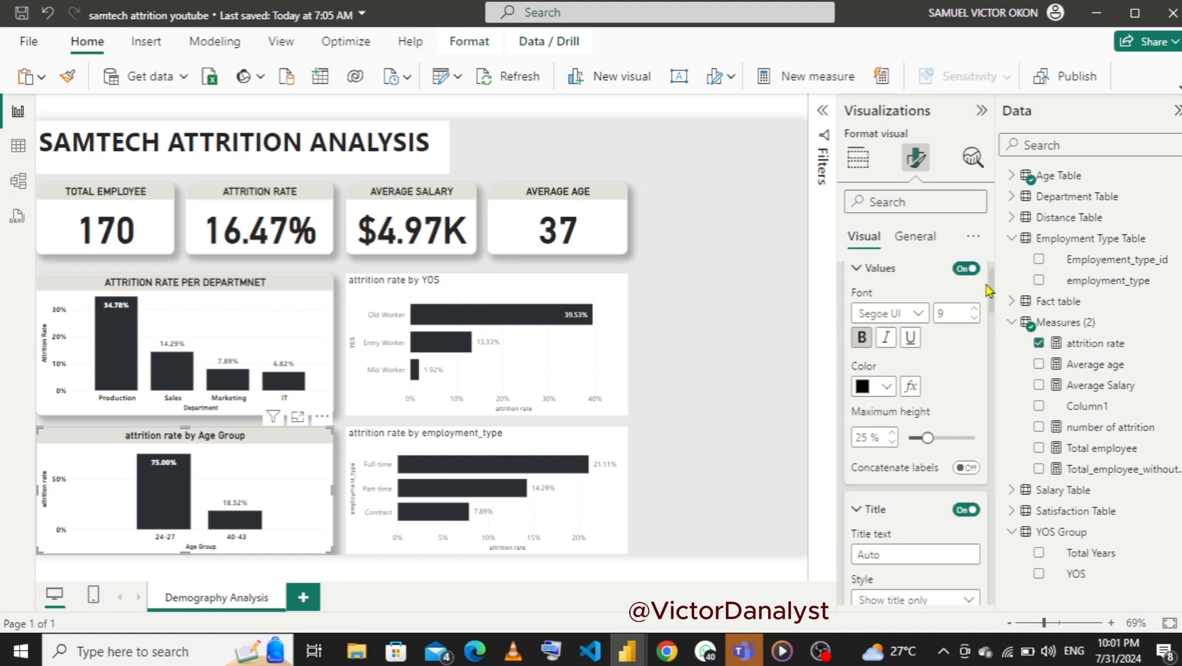
scroll(993, 296, up, 1)
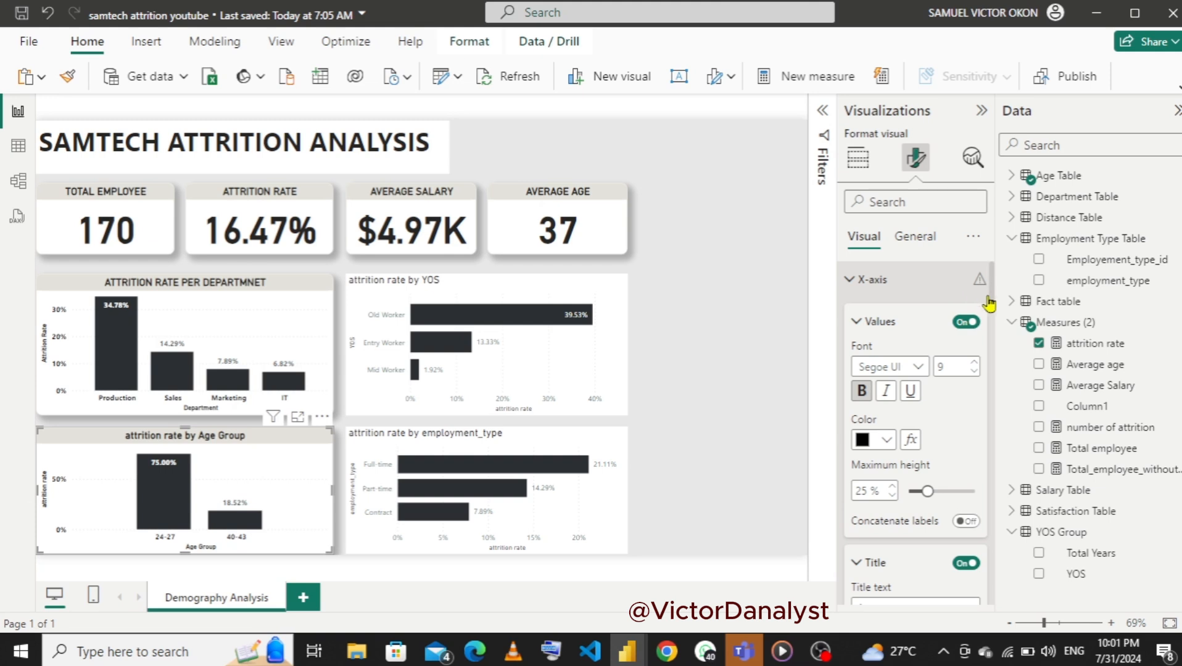
drag(993, 302, 996, 409)
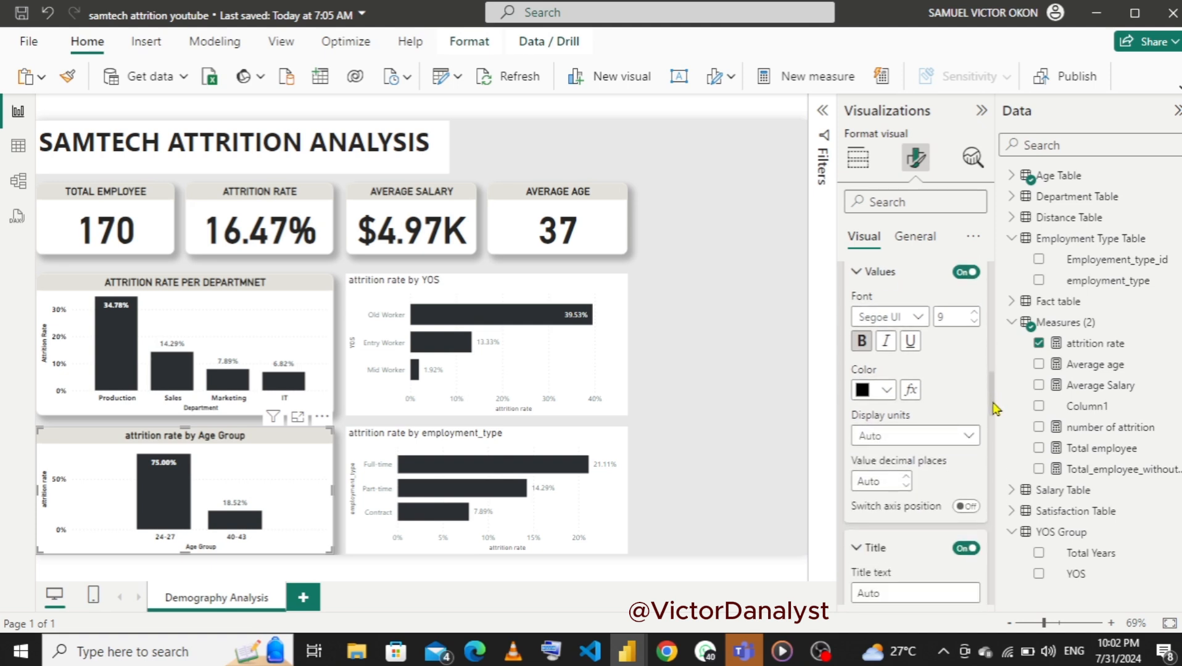
scroll(993, 404, down, 3)
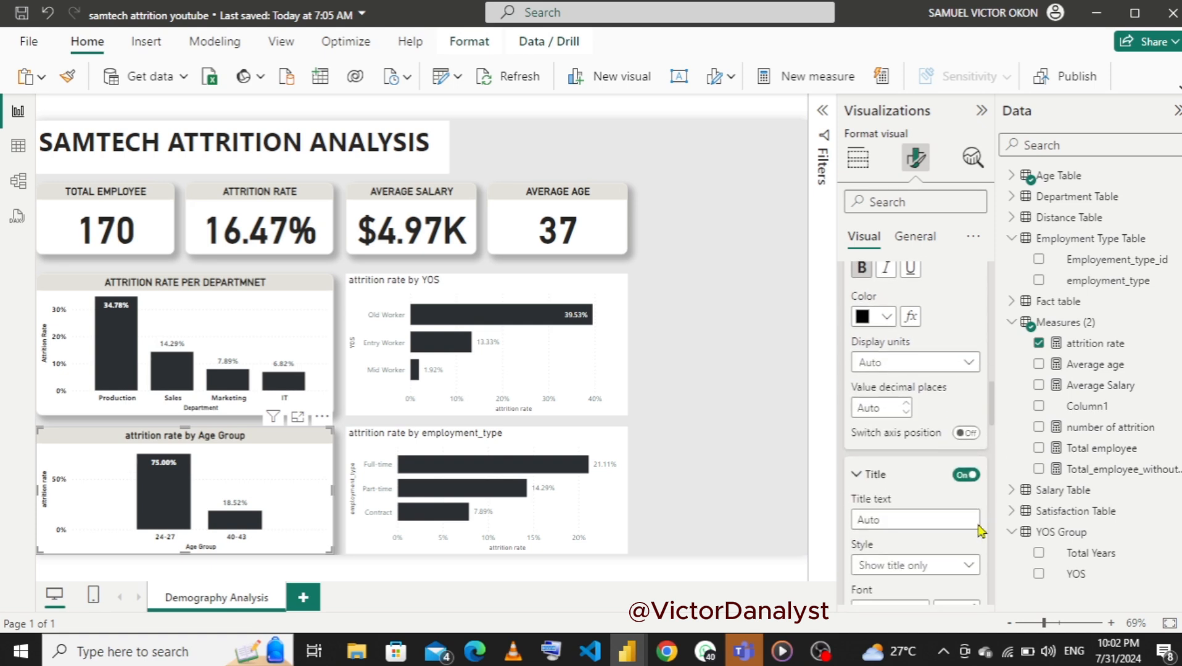
click(890, 520)
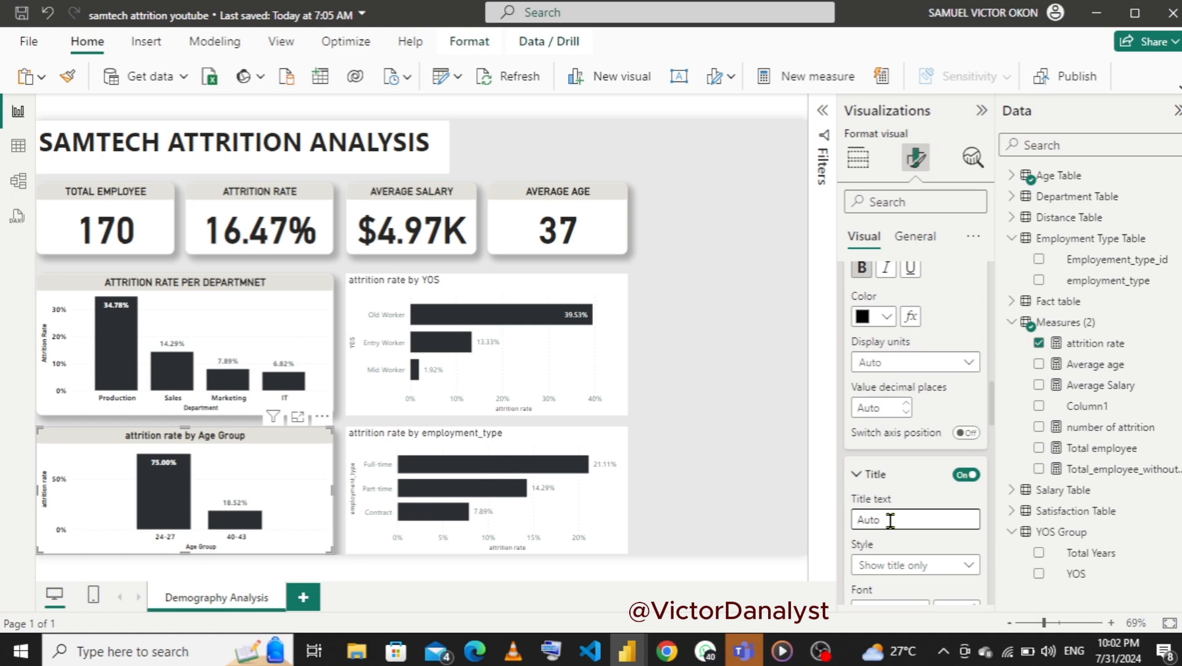
text(Attrition Rate)
- Change the YOS bar chart's title to "ATTRITION RATE PER YEAR OF SERVICE"
click(481, 284)
click(484, 290)
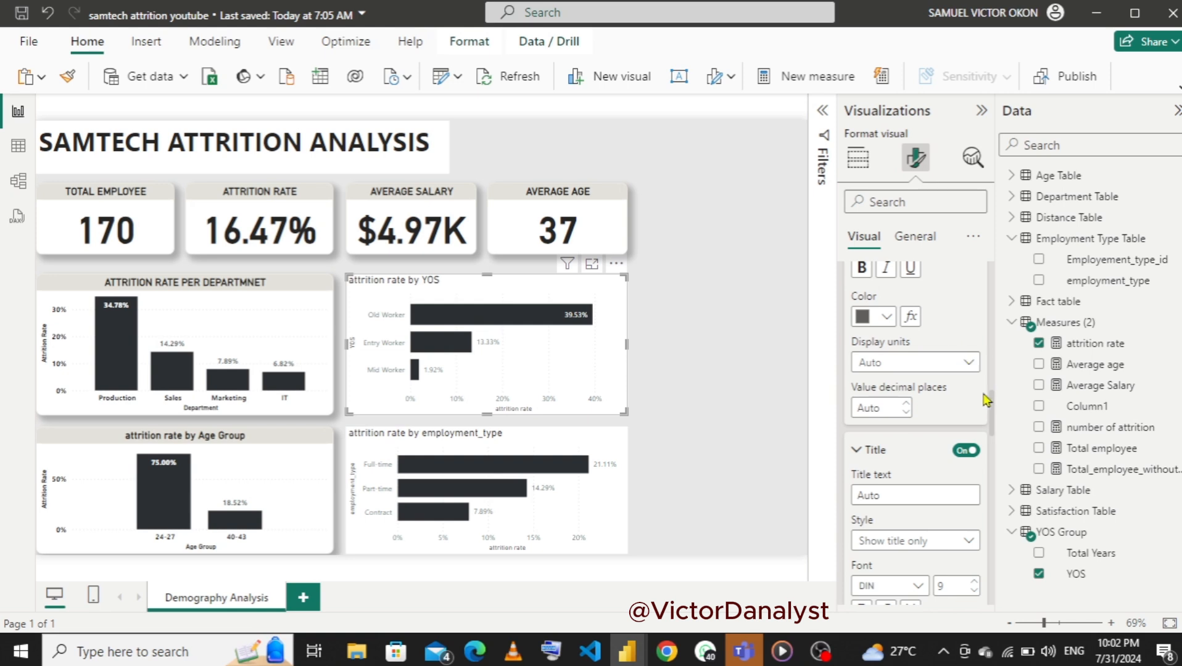
drag(990, 412, 989, 322)
scroll(989, 322, up, 5)
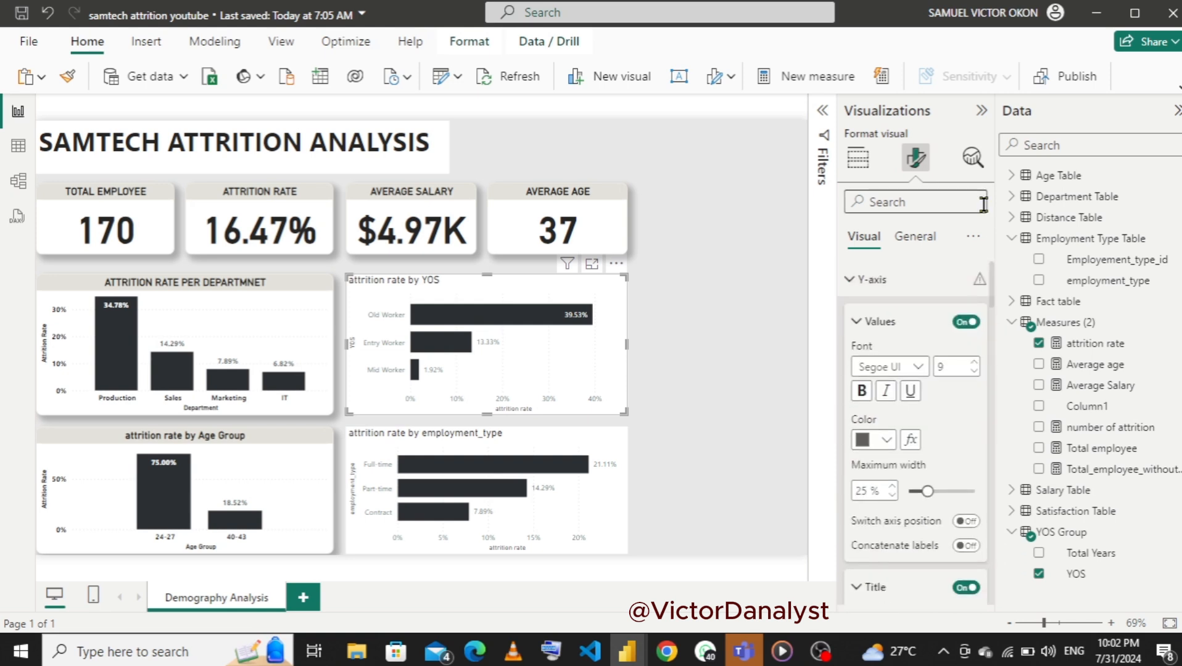
click(862, 290)
click(855, 321)
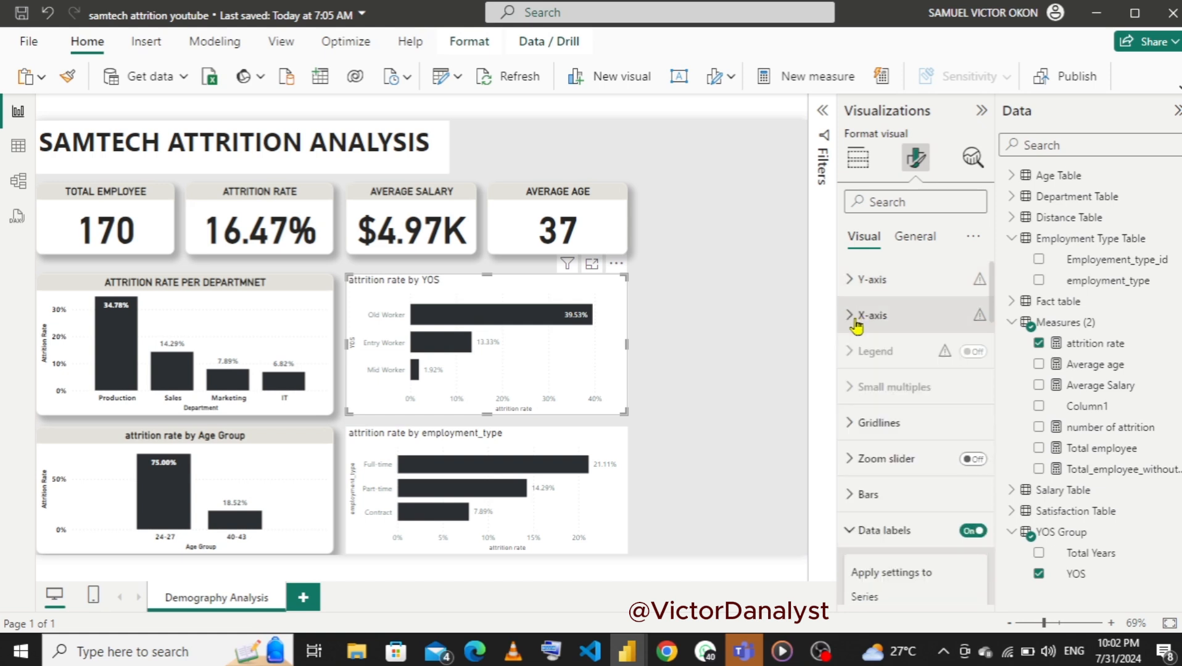
click(914, 241)
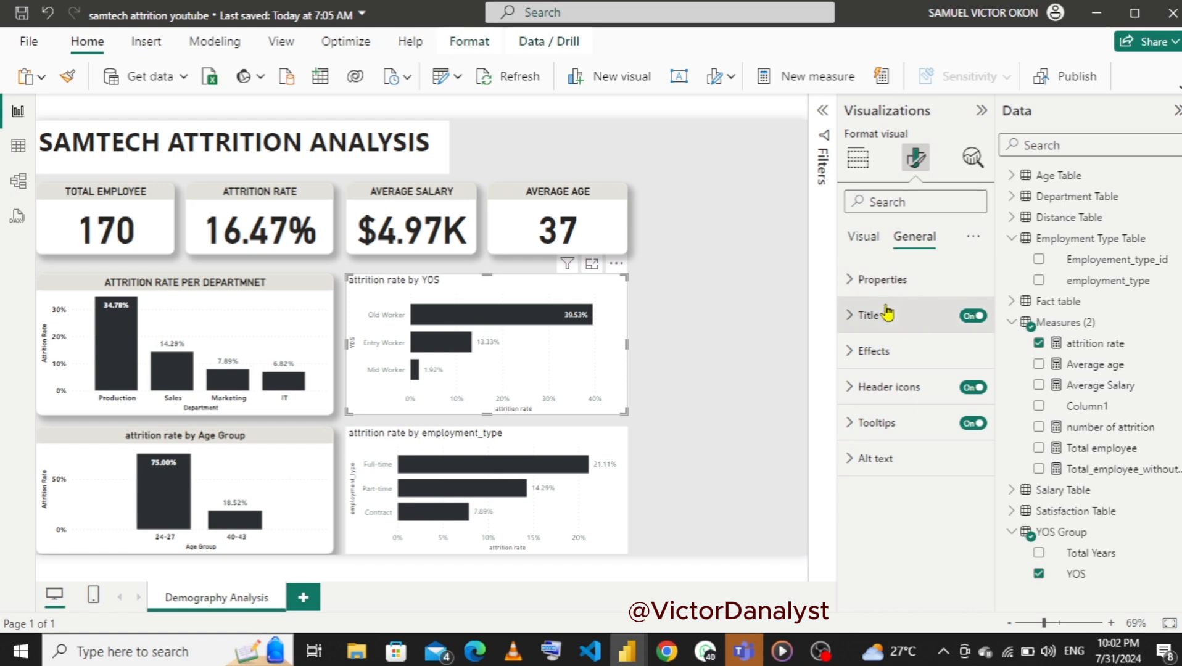
click(850, 316)
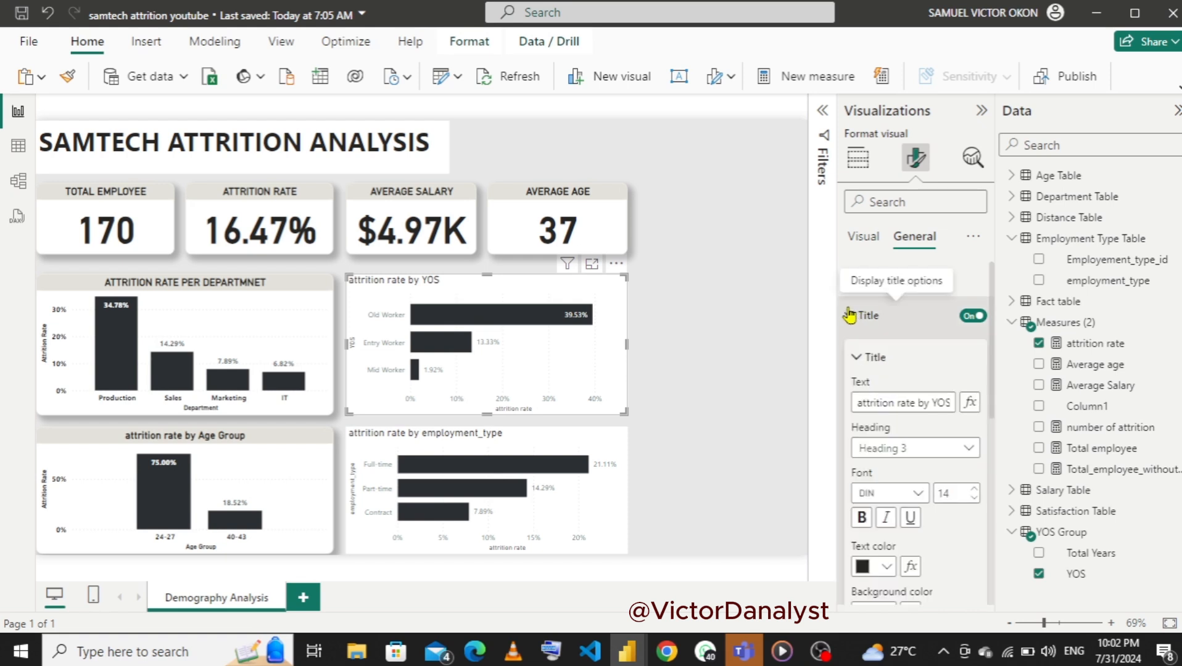
click(924, 396)
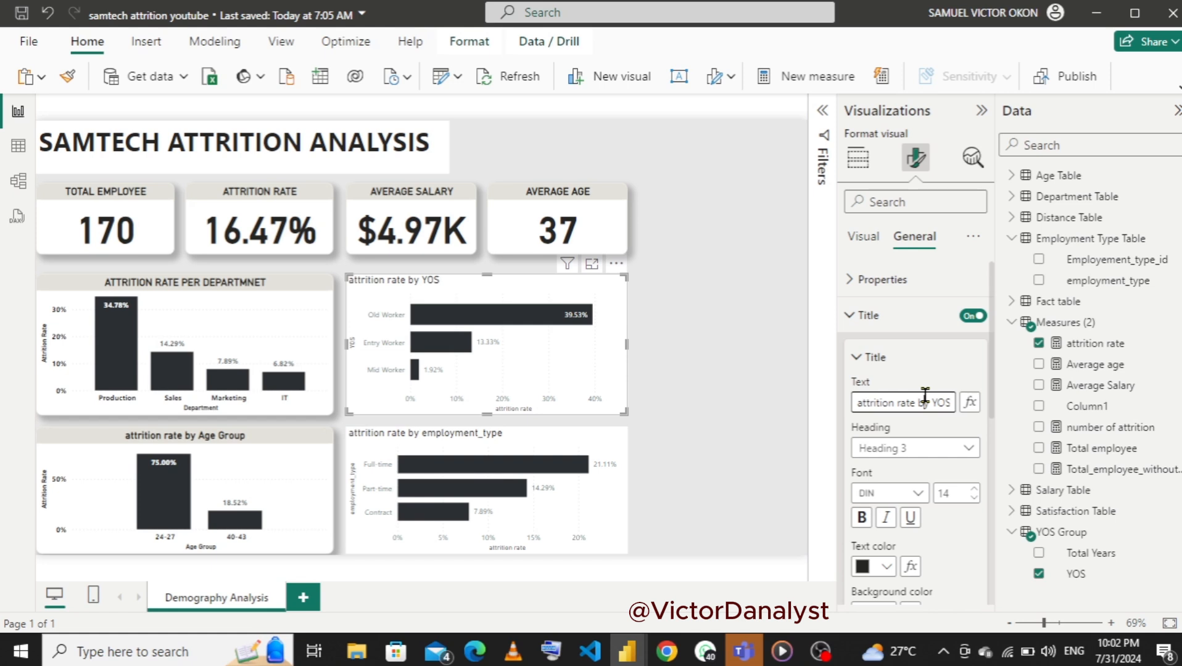
key(ctrl+a)
text(a)
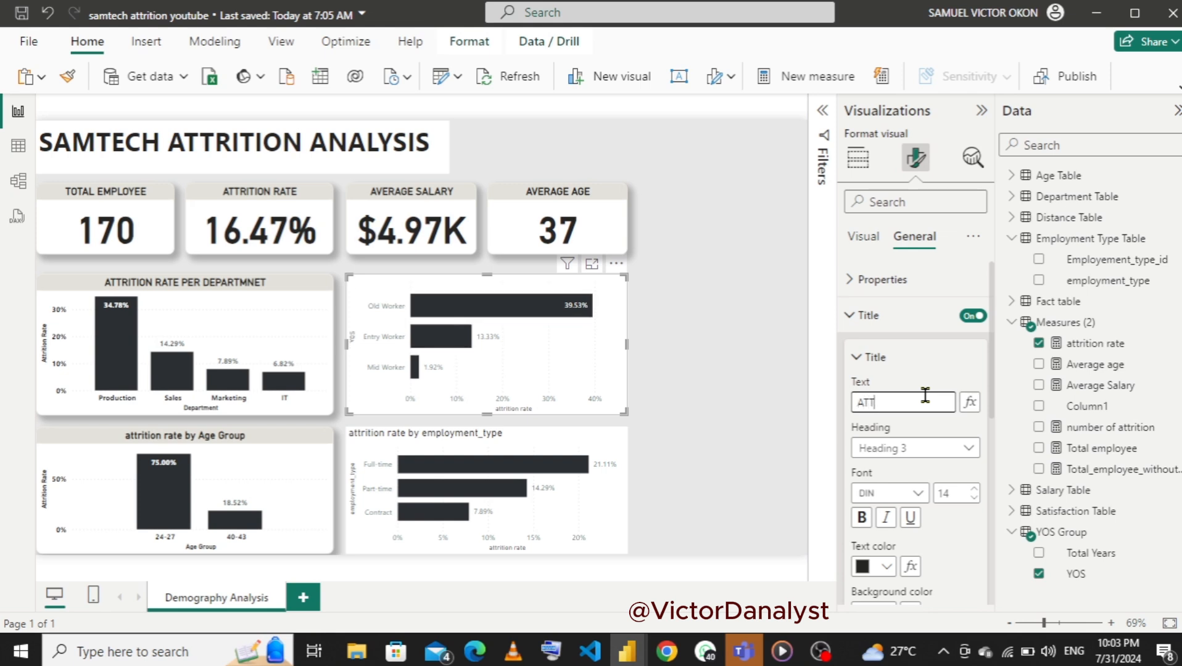
text(RI)
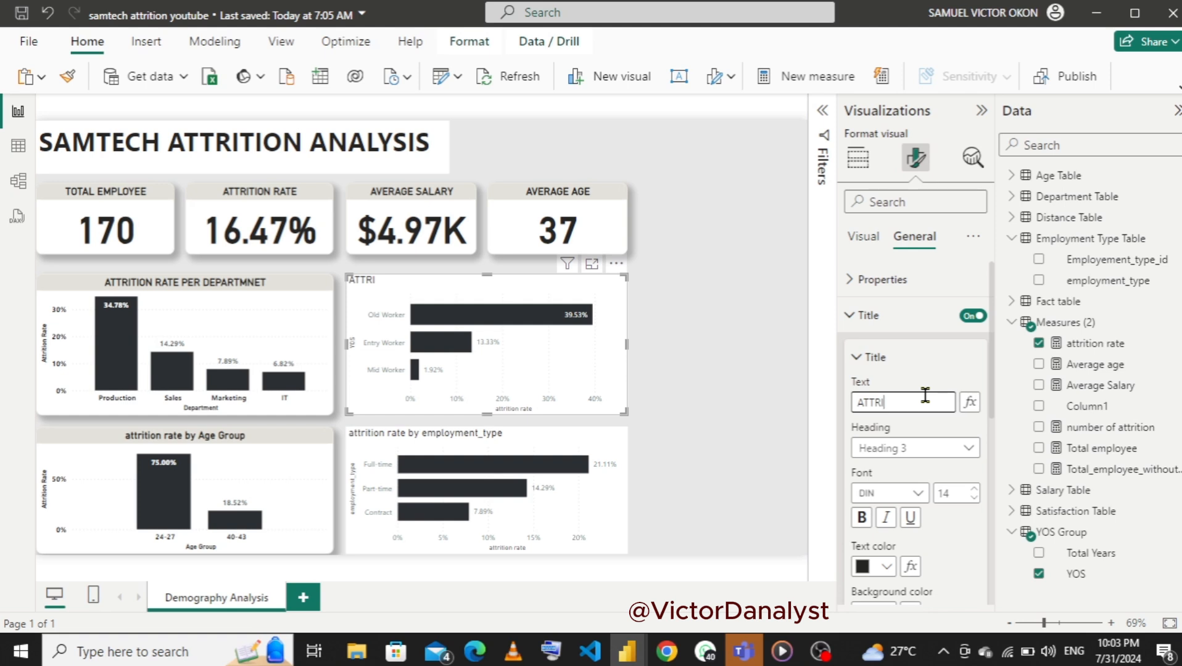
text(TION)
text(RATE PER)
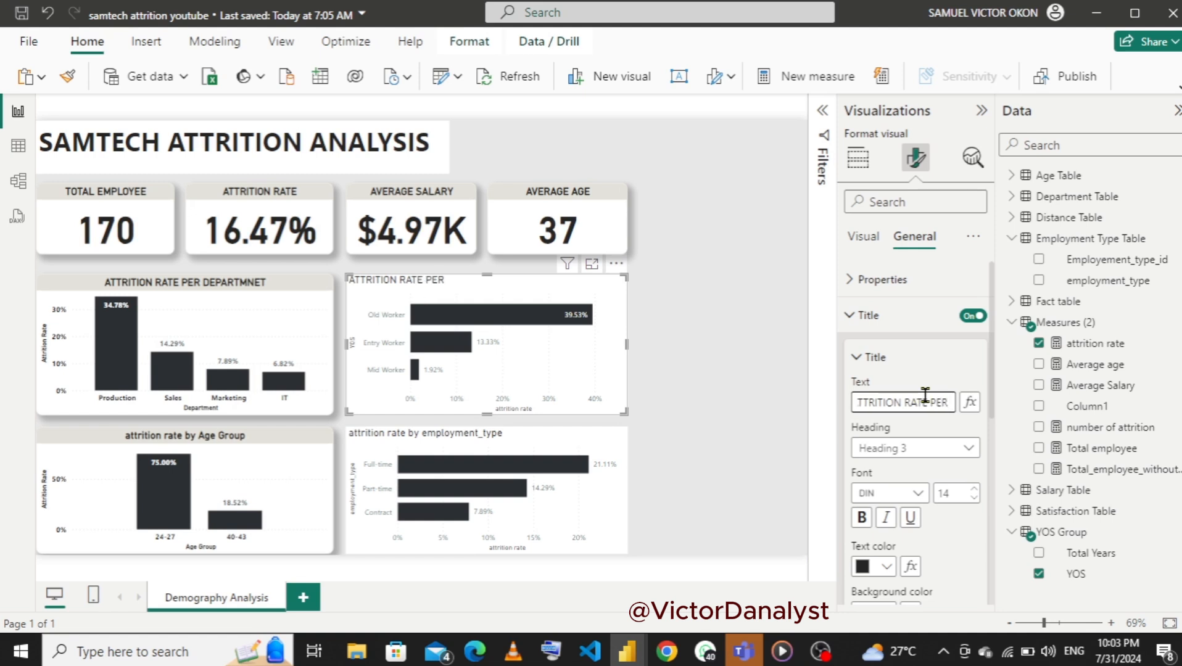
text( R)
key(BackSpace)
text(YEAR OF SERVICE)
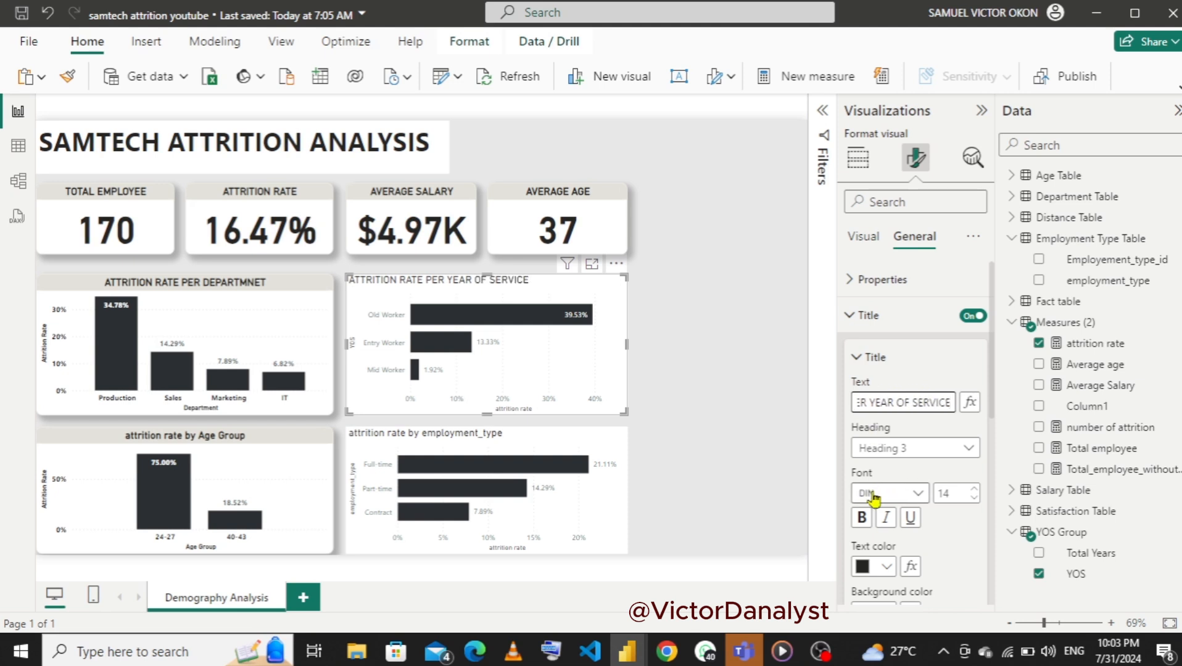
- Make the year-of-service chart's title bold and centered, with the recently used light beige as its background color
click(864, 518)
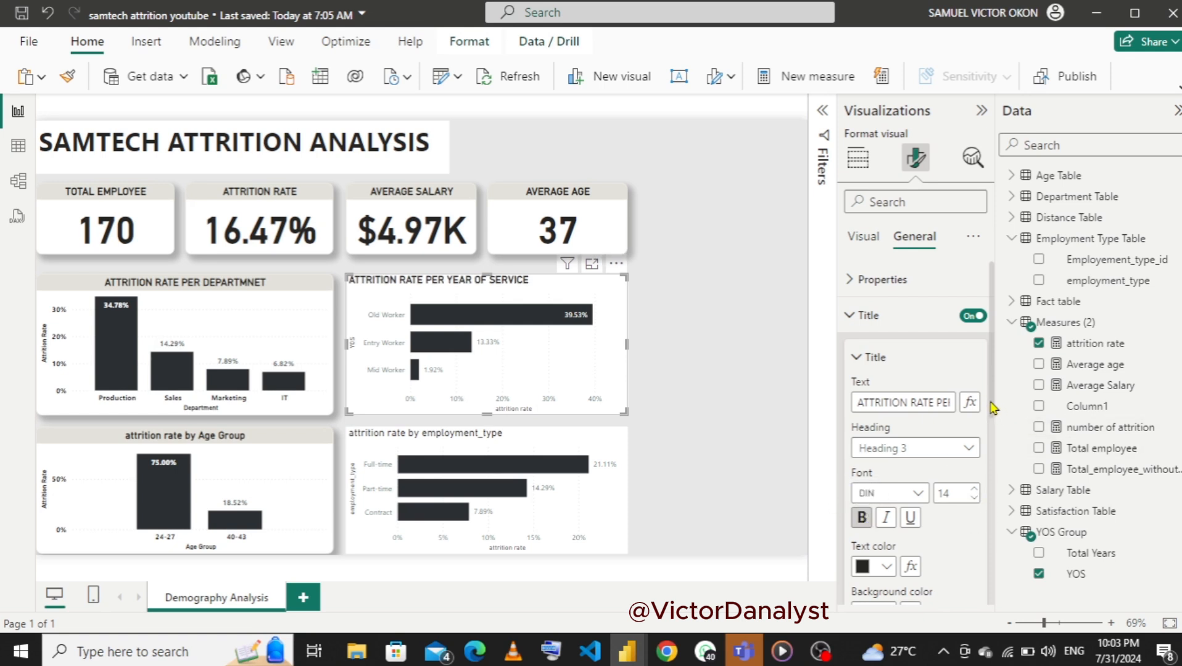
scroll(993, 423, down, 2)
drag(993, 423, 993, 459)
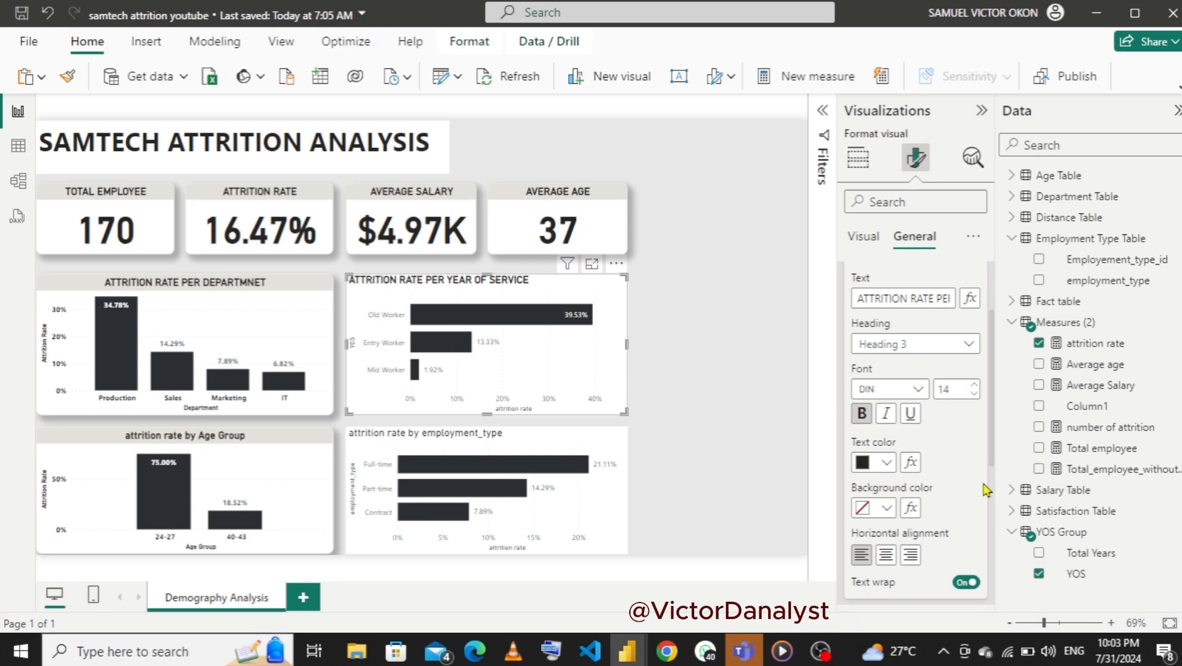
click(885, 556)
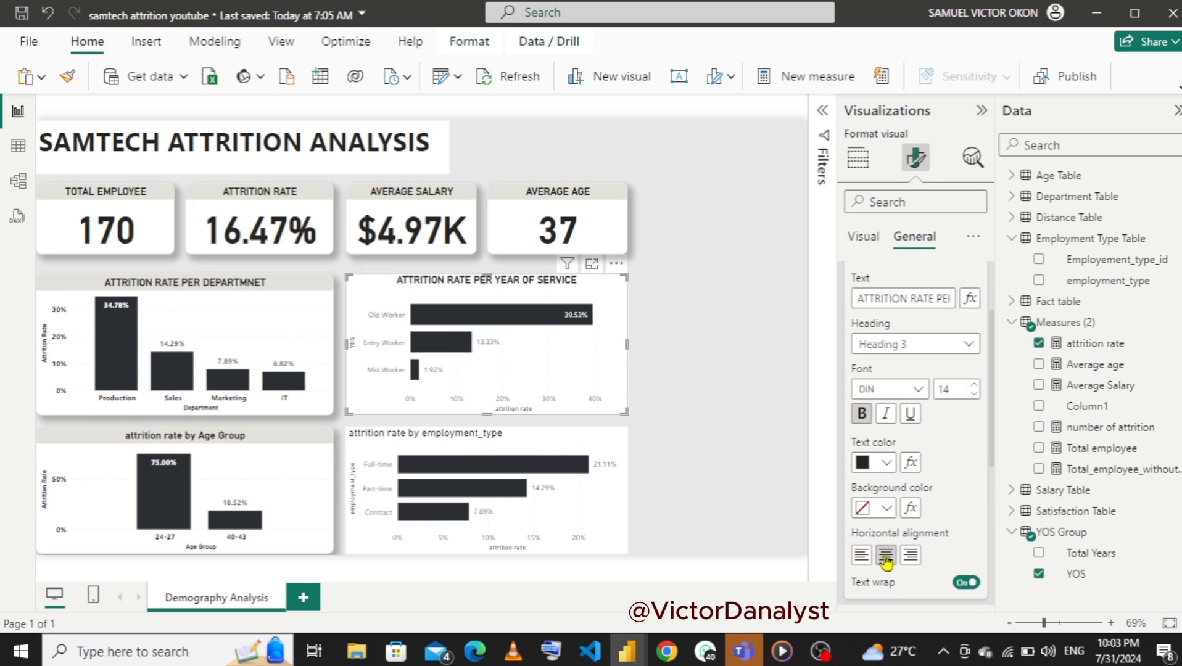
click(886, 509)
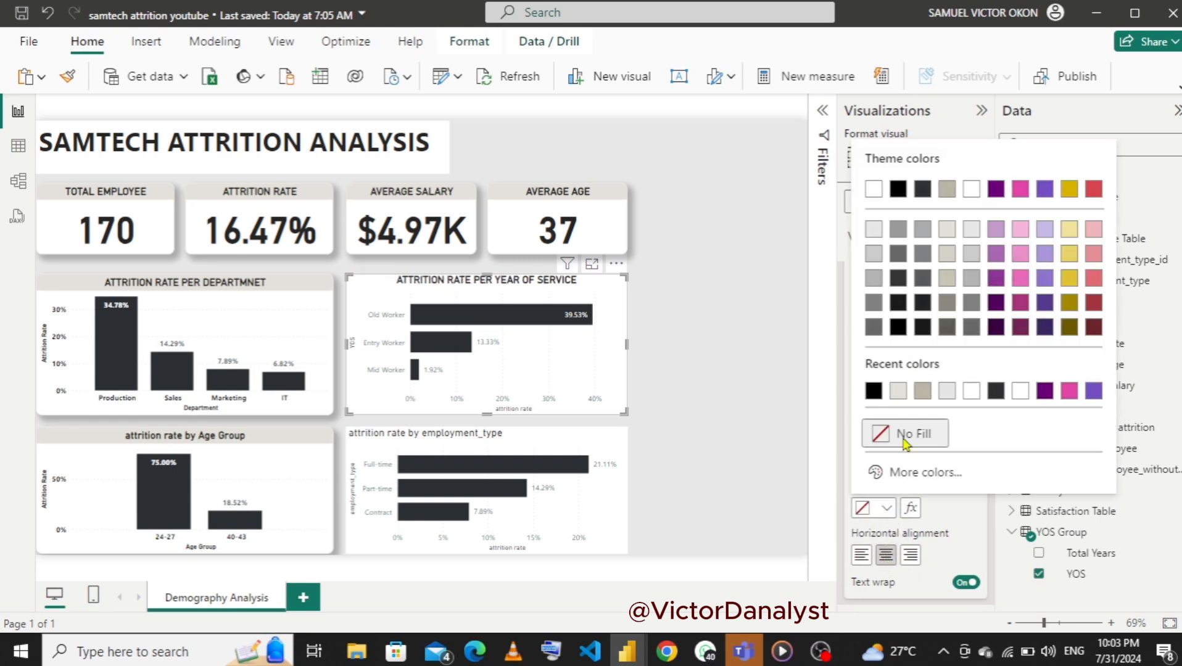
click(897, 391)
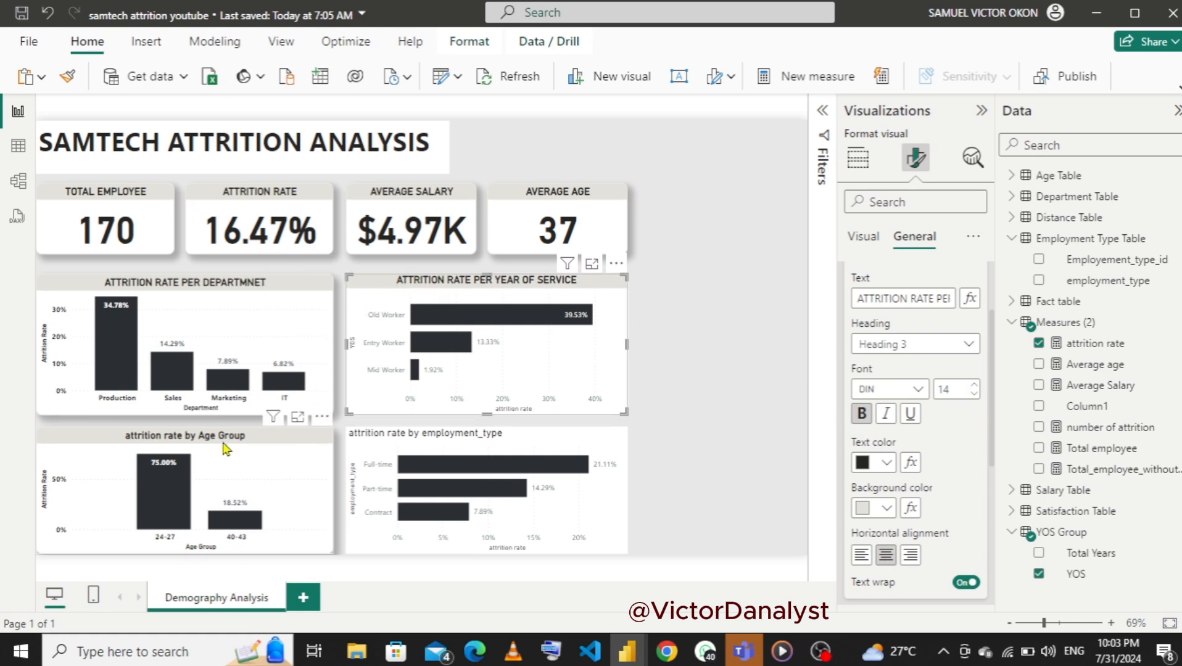
- Change the Age Group chart's title to "ATTRITION RATE PER AGE GROUP"
click(266, 452)
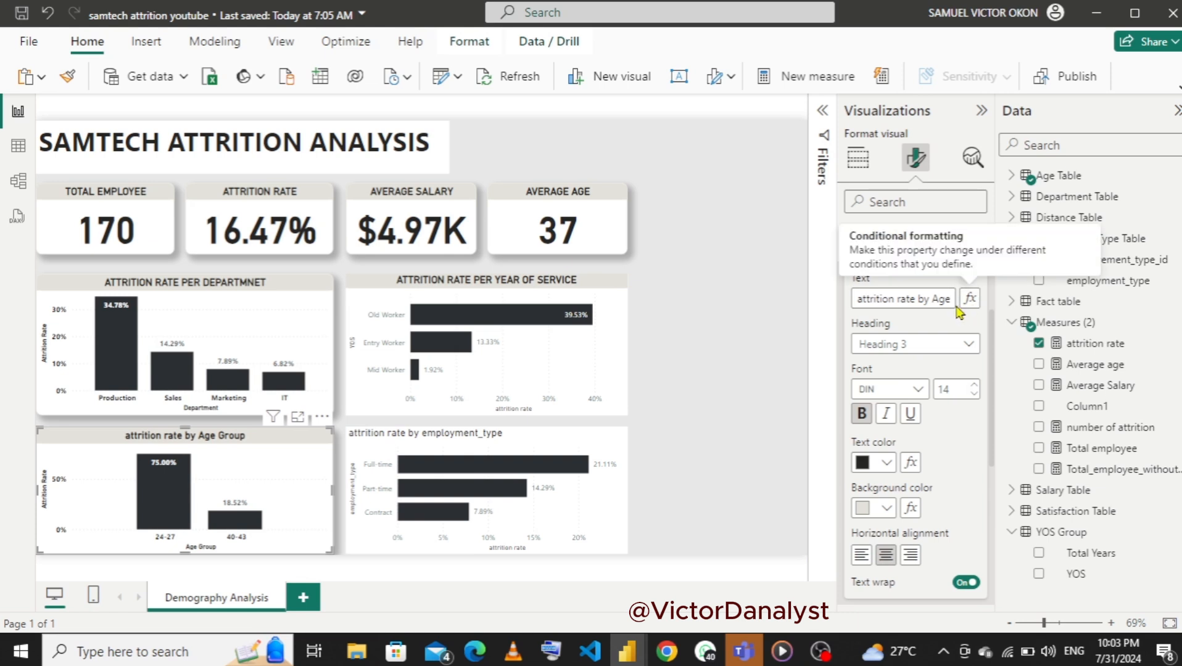
drag(948, 297, 845, 299)
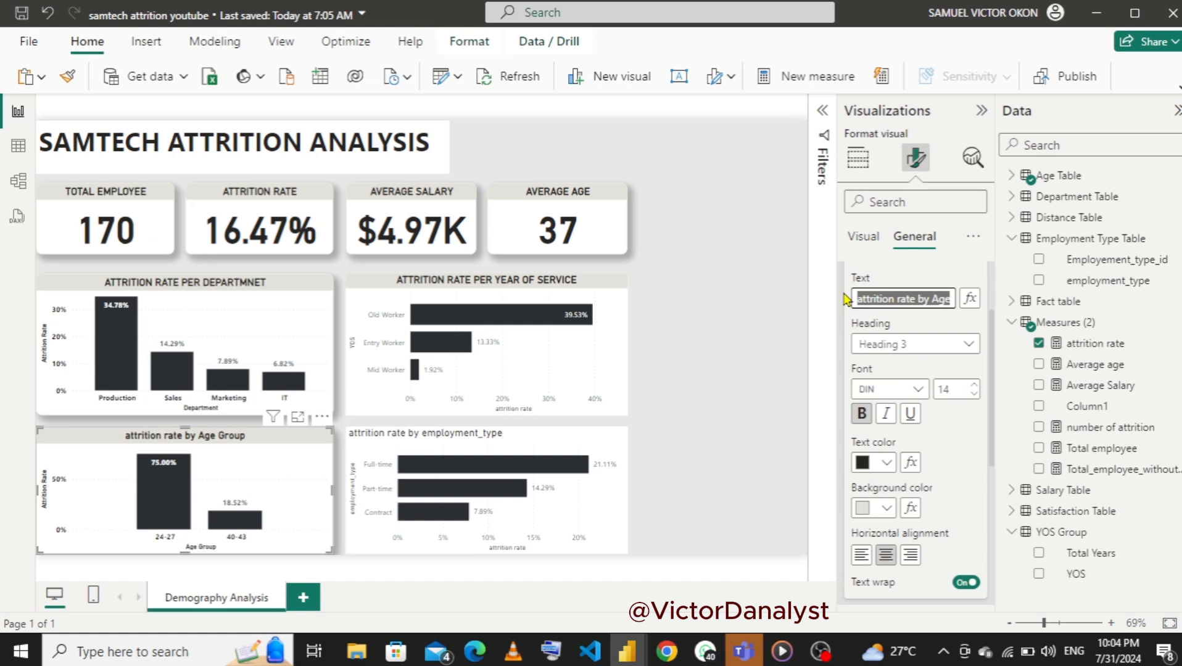
text(ATT)
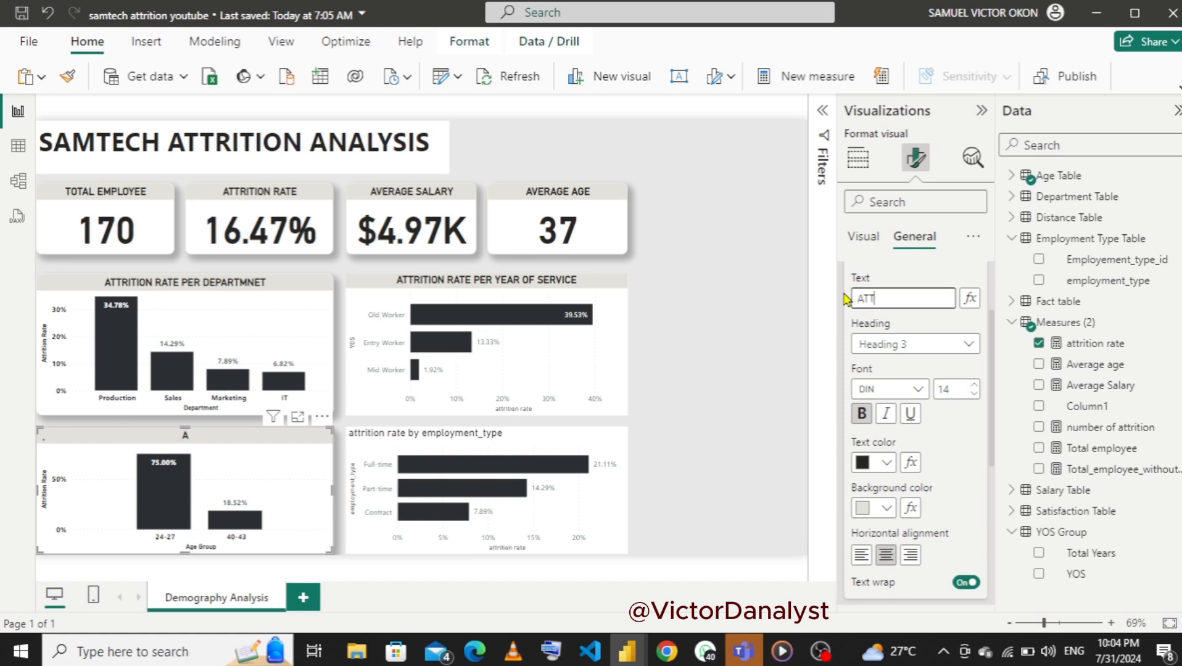
text(RITION RATE PER)
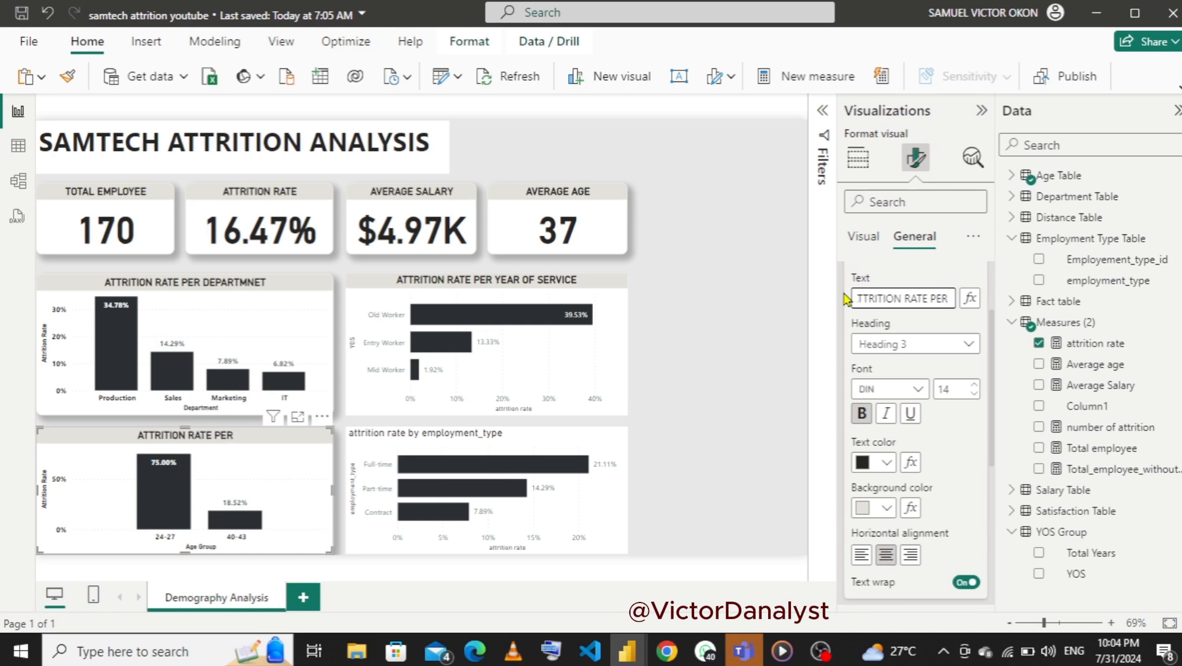
text( AGE)
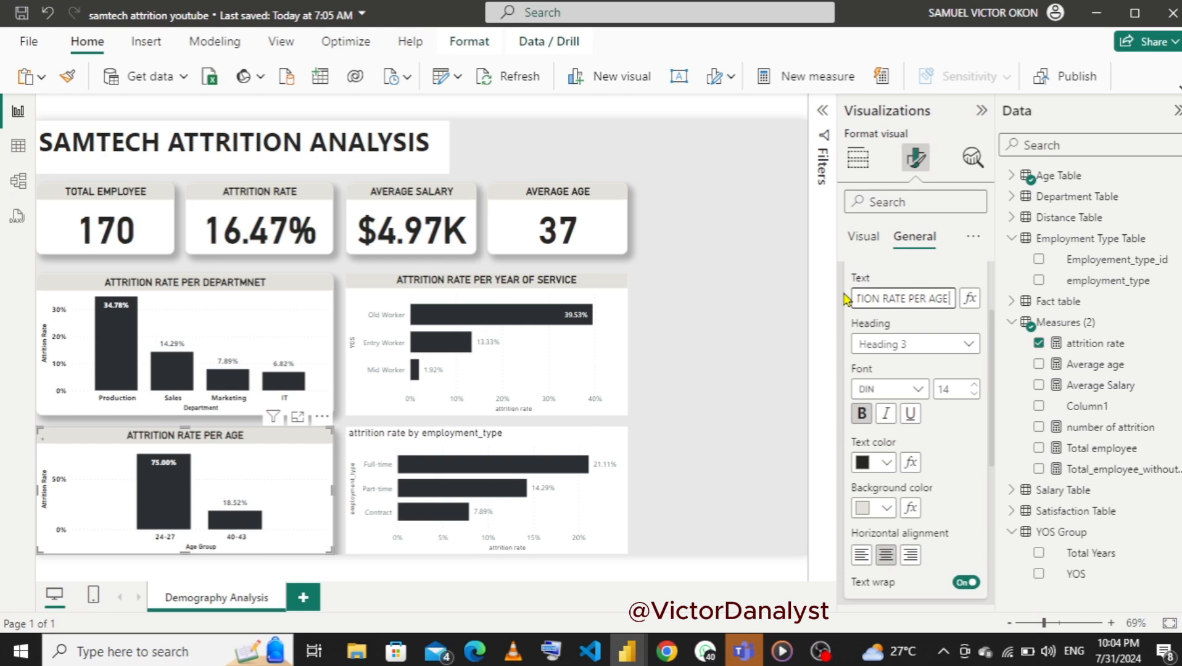
text( GROUP)
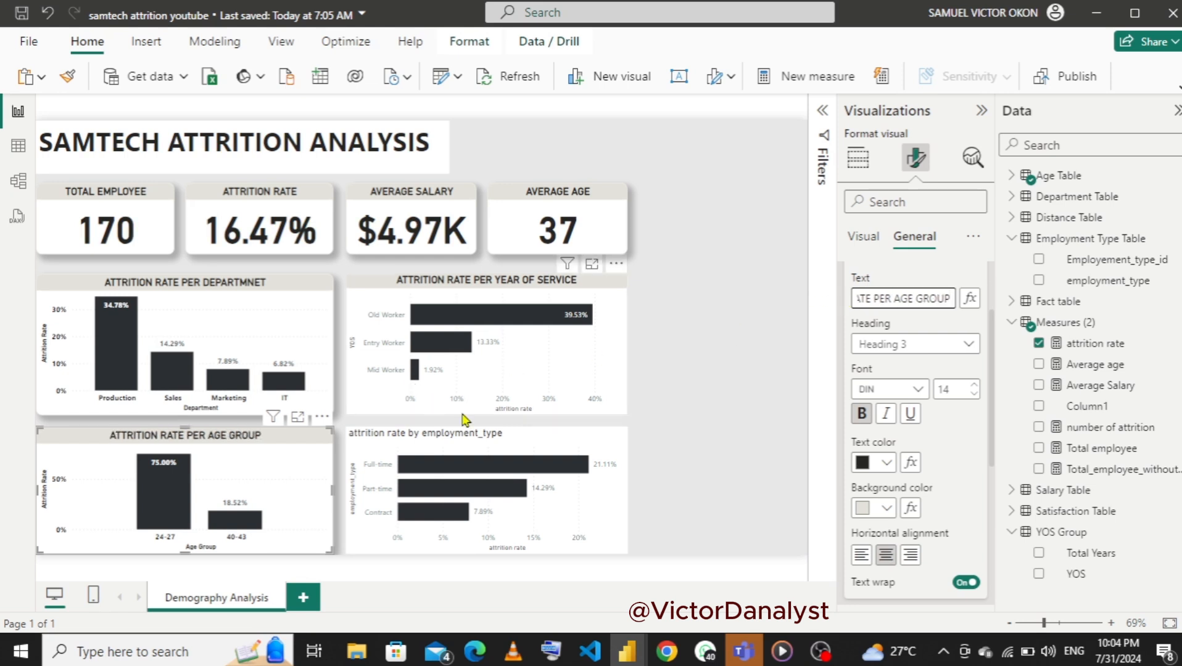
- Make the year-of-service chart's Y-axis values black and bold
click(383, 300)
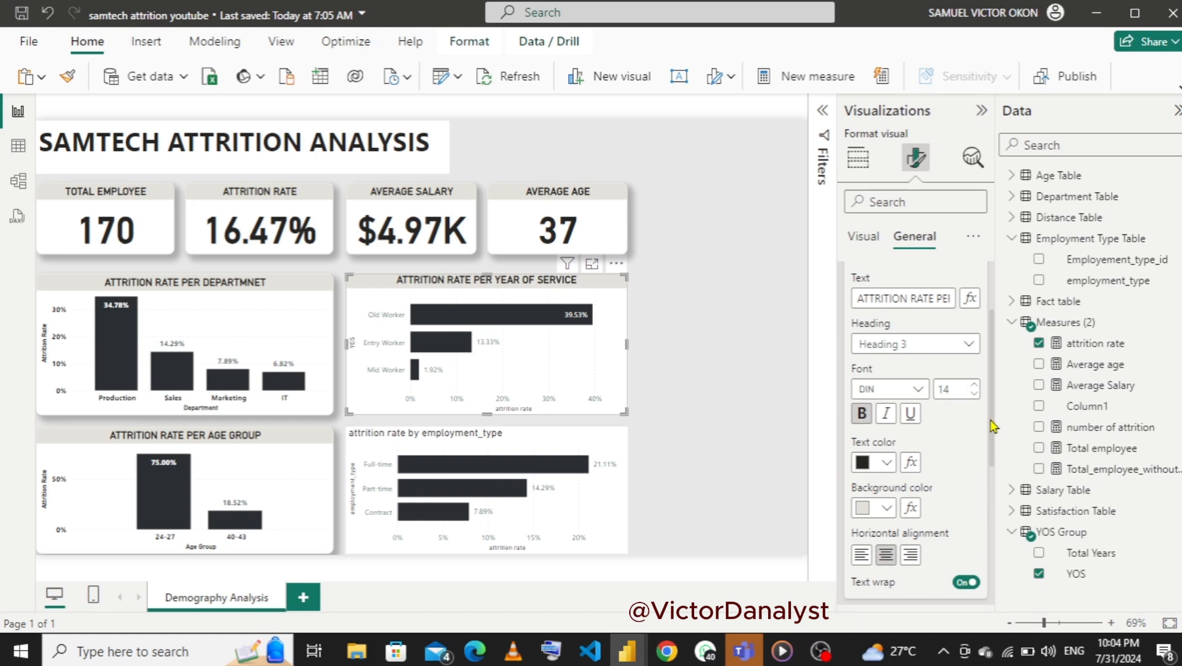
scroll(990, 445, down, 3)
scroll(989, 466, up, 6)
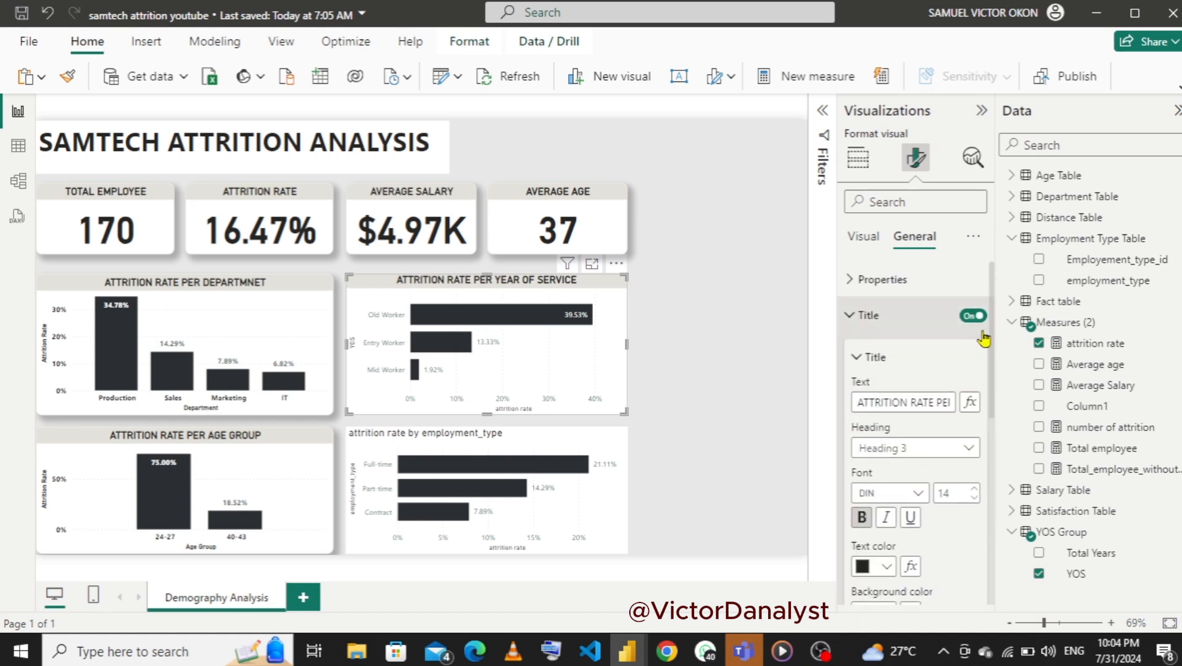
click(854, 315)
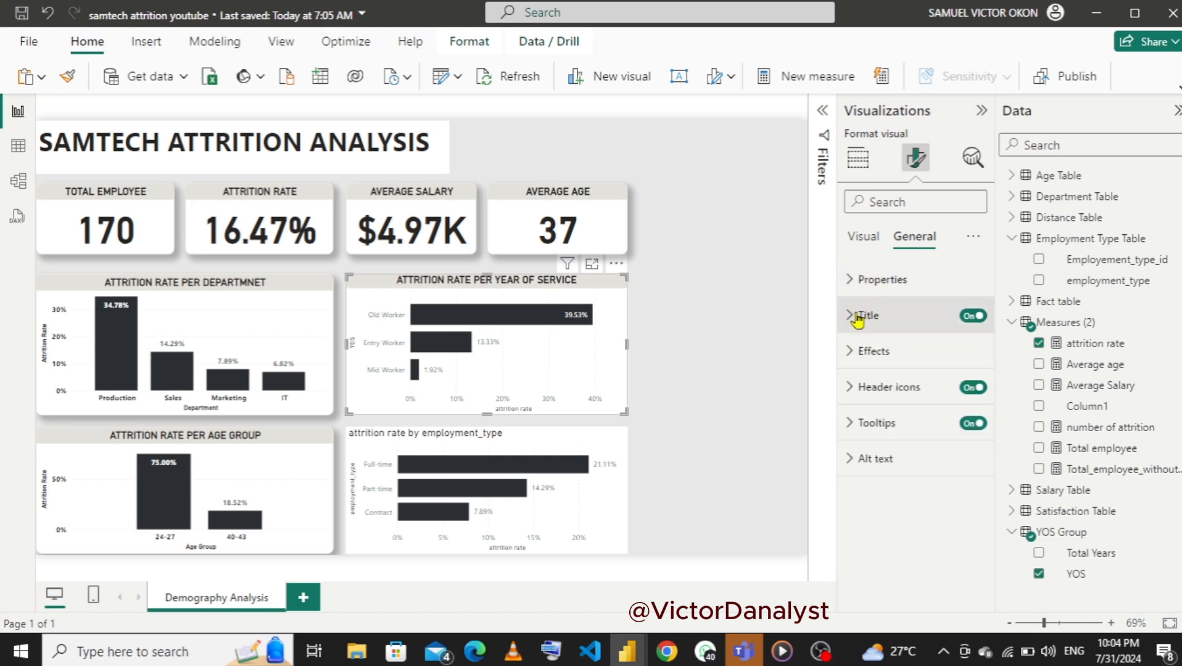
click(862, 240)
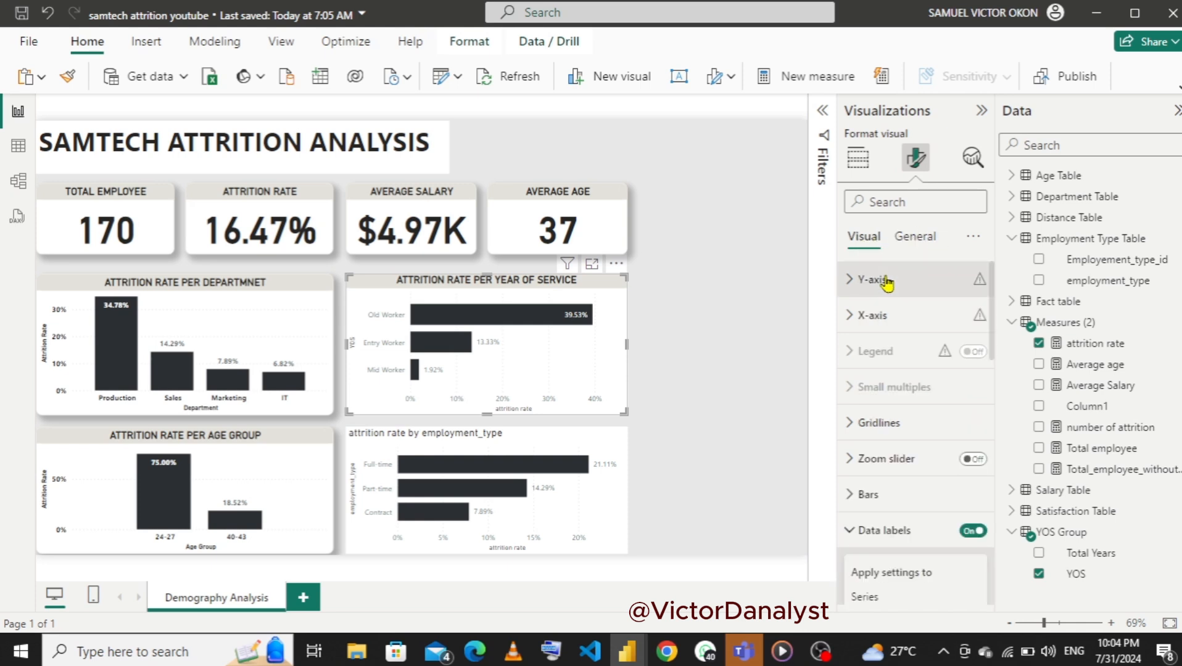
click(848, 280)
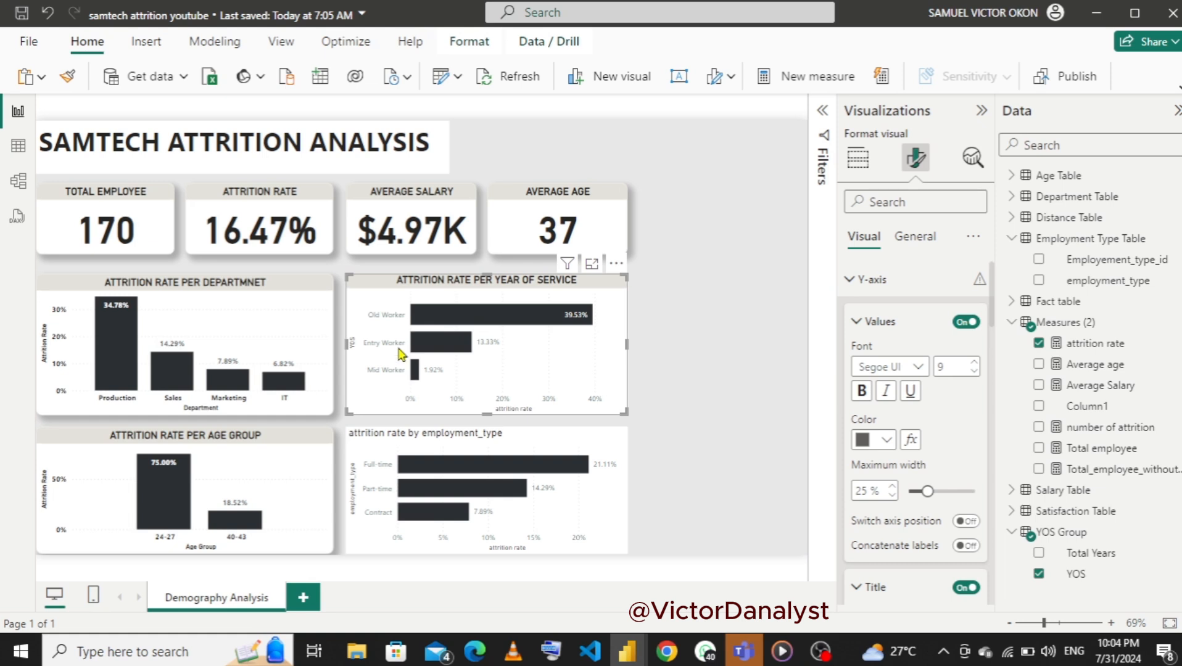
click(887, 440)
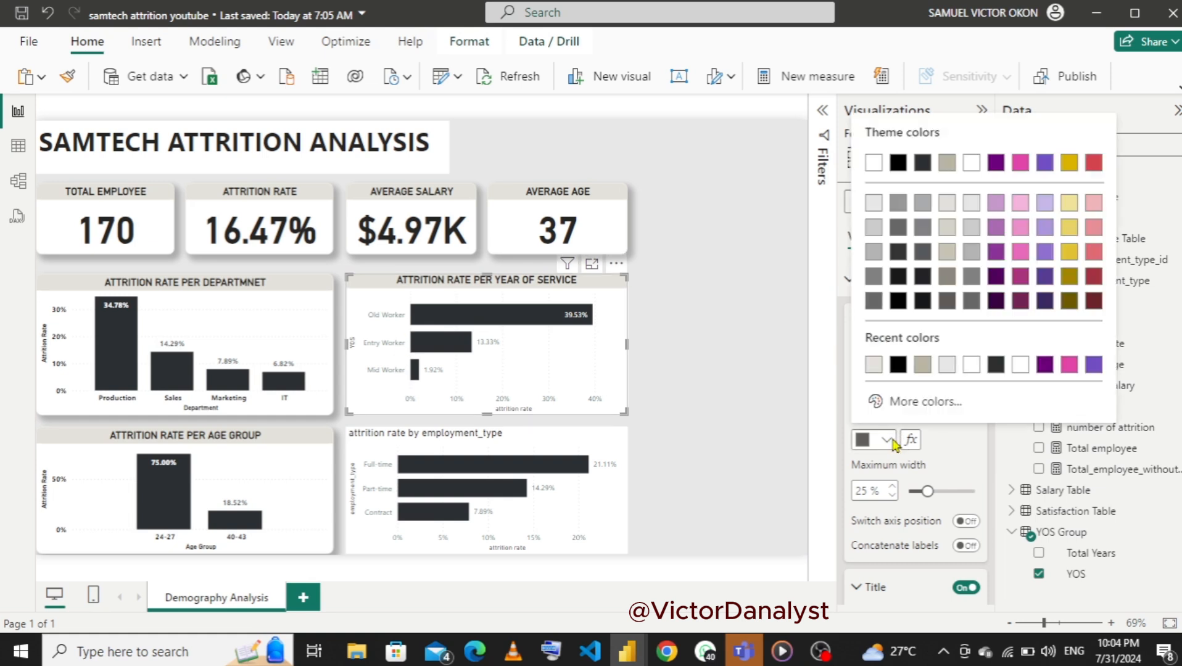
click(898, 366)
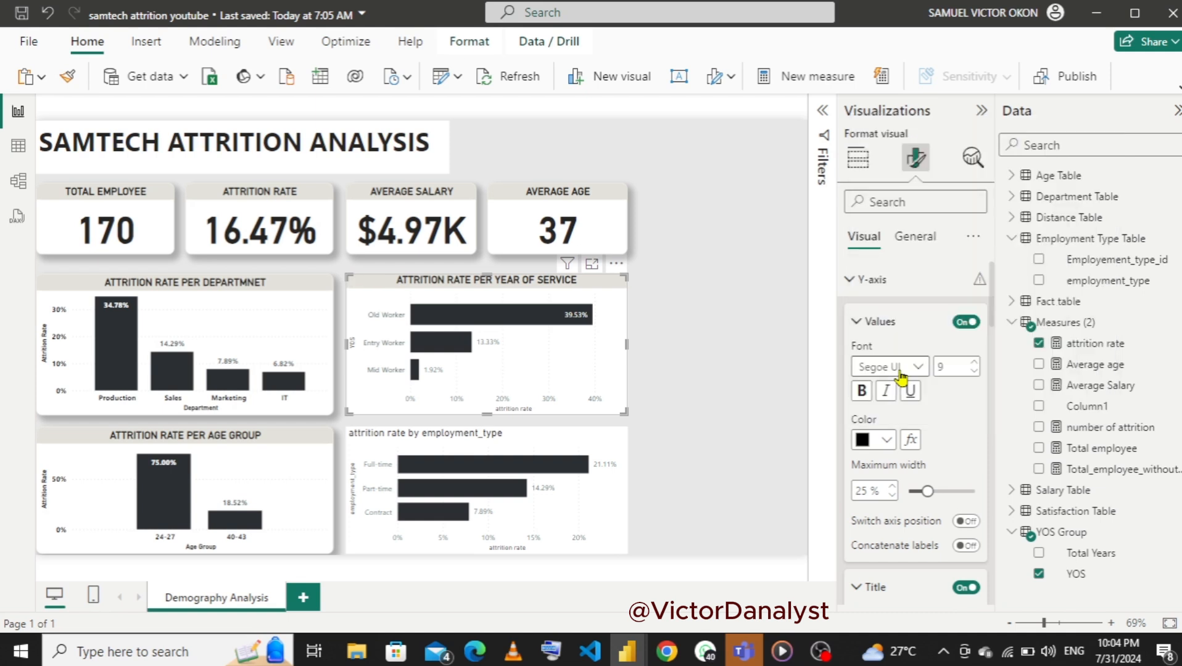
click(861, 391)
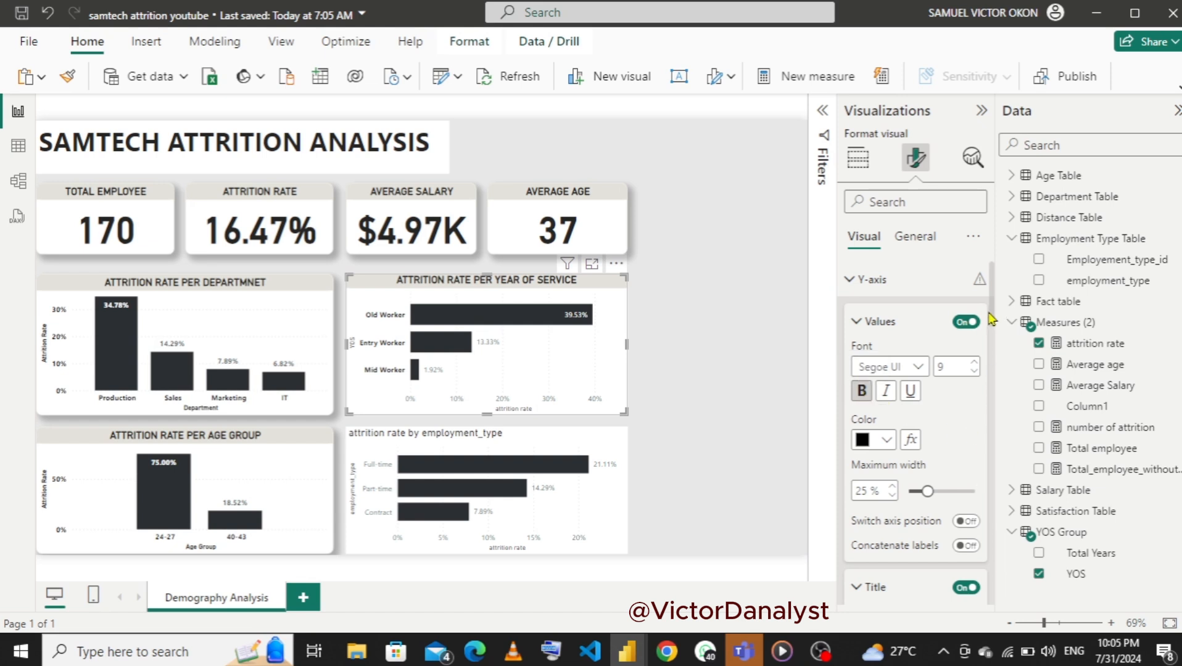
- Set the year-of-service chart's Y-axis title text to "Years of Service" and make it bold
scroll(993, 333, down, 2)
scroll(993, 336, down, 3)
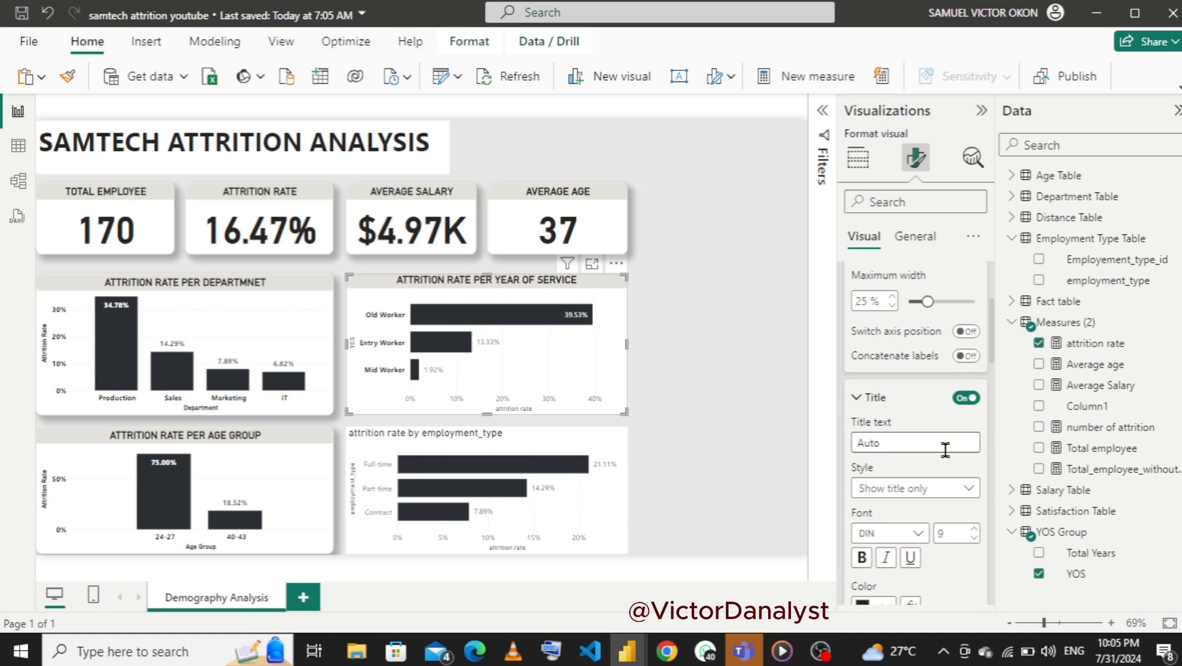
click(918, 441)
text(y)
key(BackSpace)
text(Years of Serv)
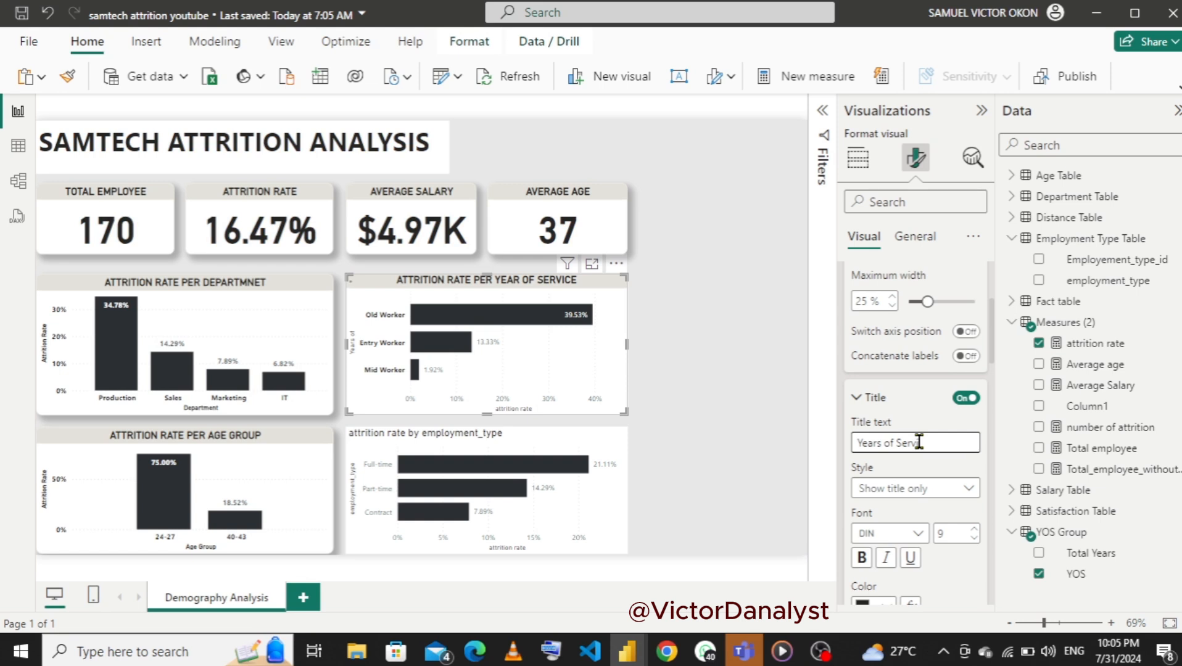
text(ice)
click(862, 557)
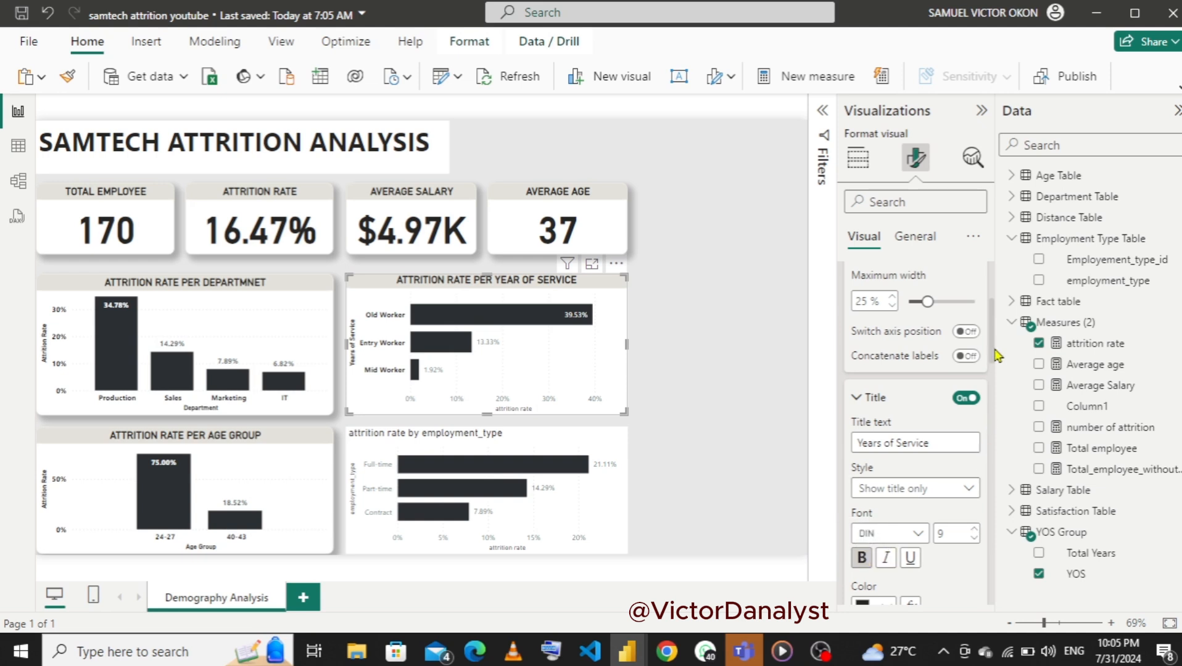
scroll(993, 368, down, 3)
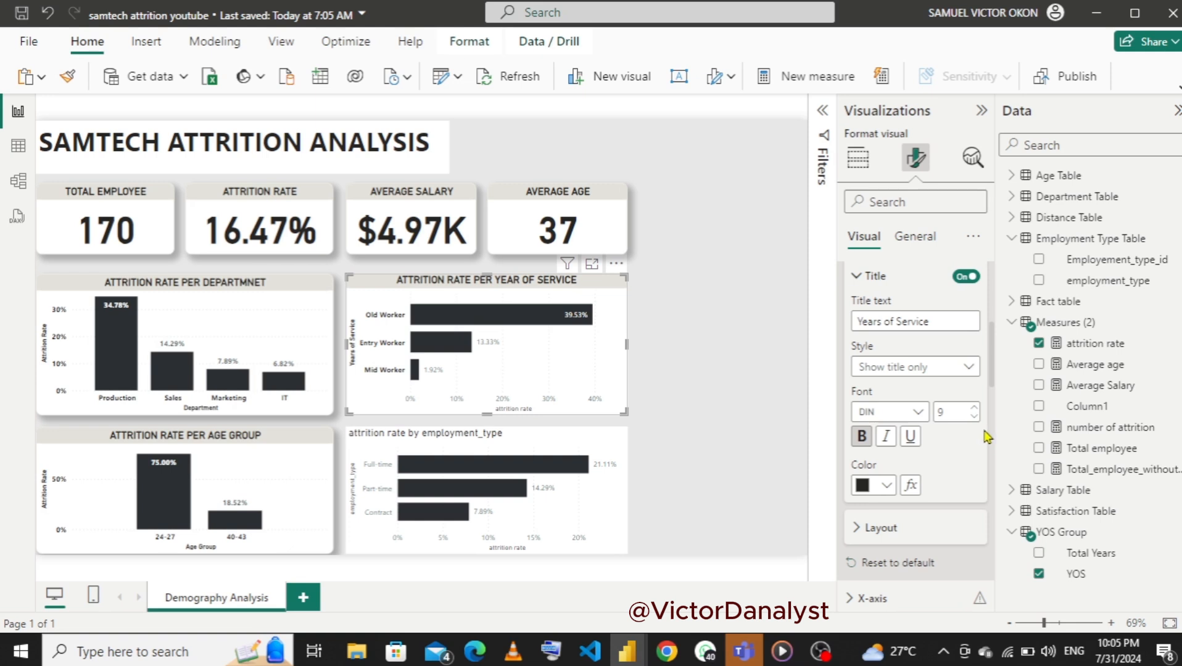
click(974, 409)
- Make the year-of-service chart's X-axis values black (#000000) and bold
scroll(991, 370, down, 3)
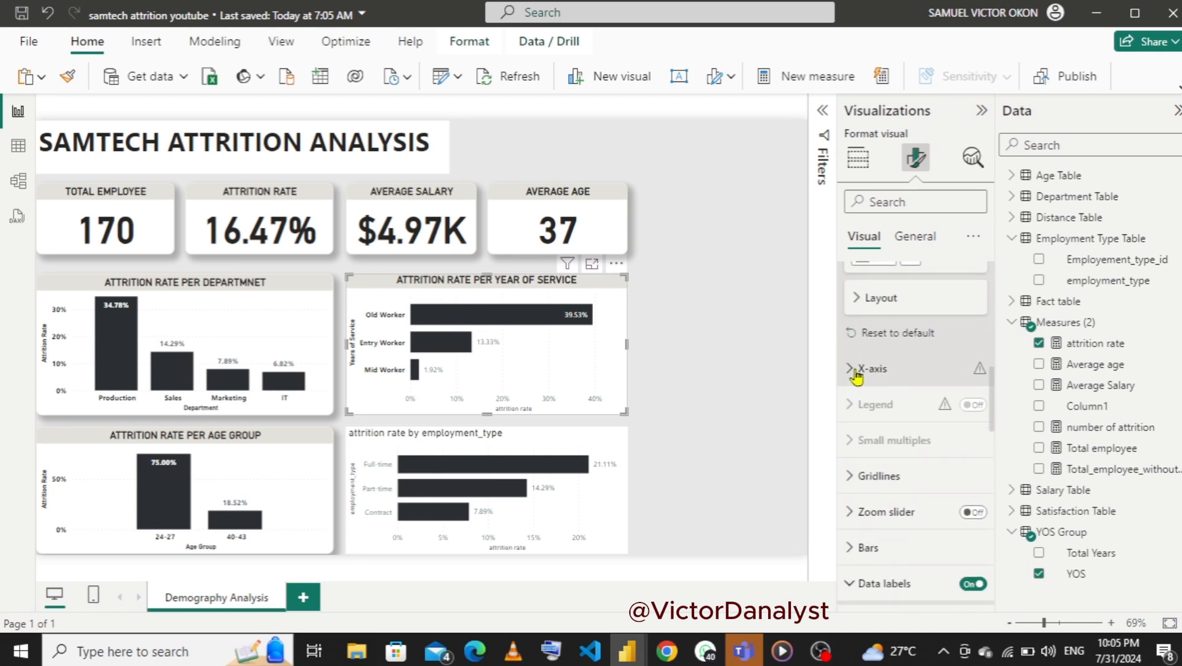
click(856, 371)
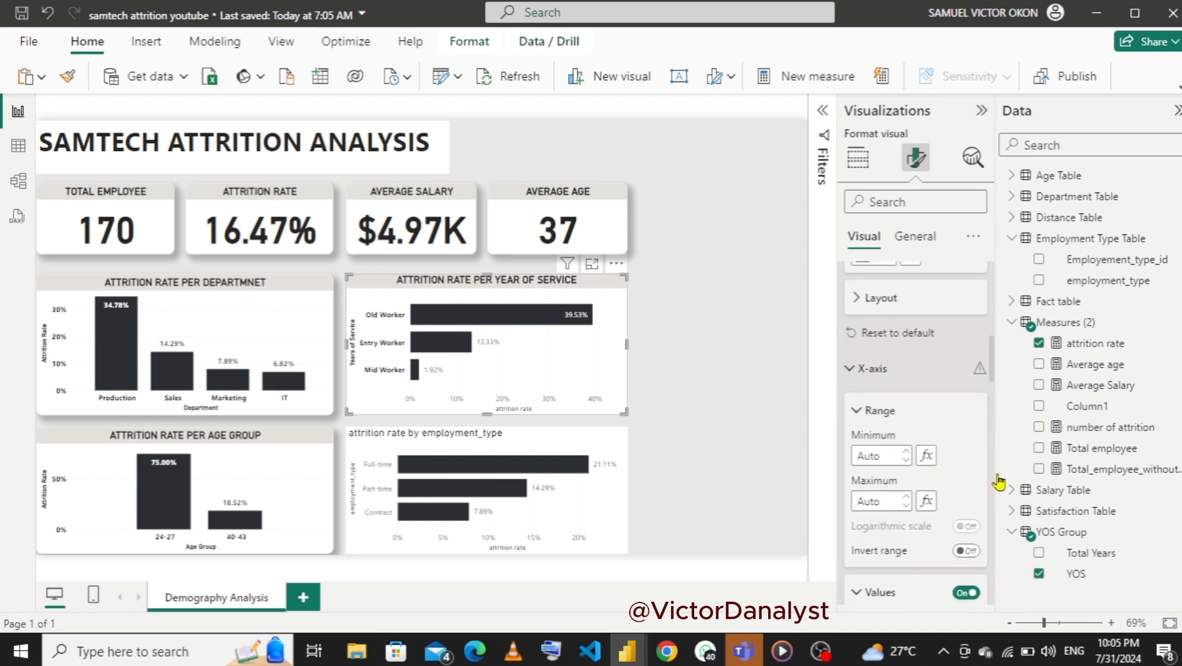
scroll(991, 370, down, 6)
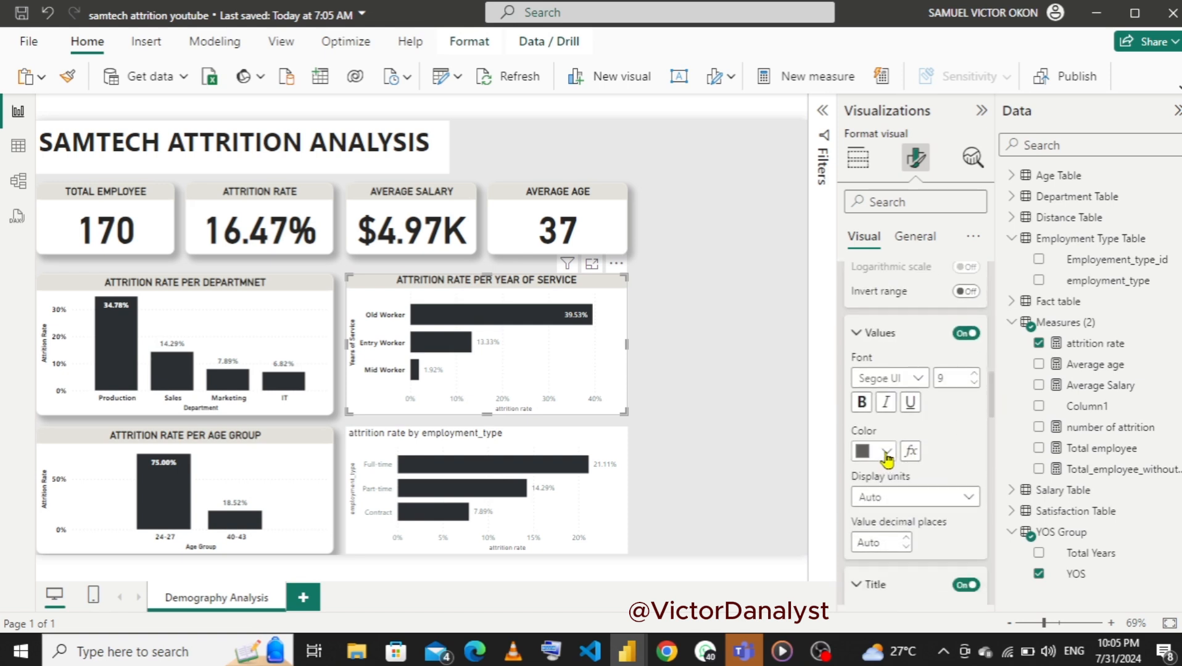
click(886, 451)
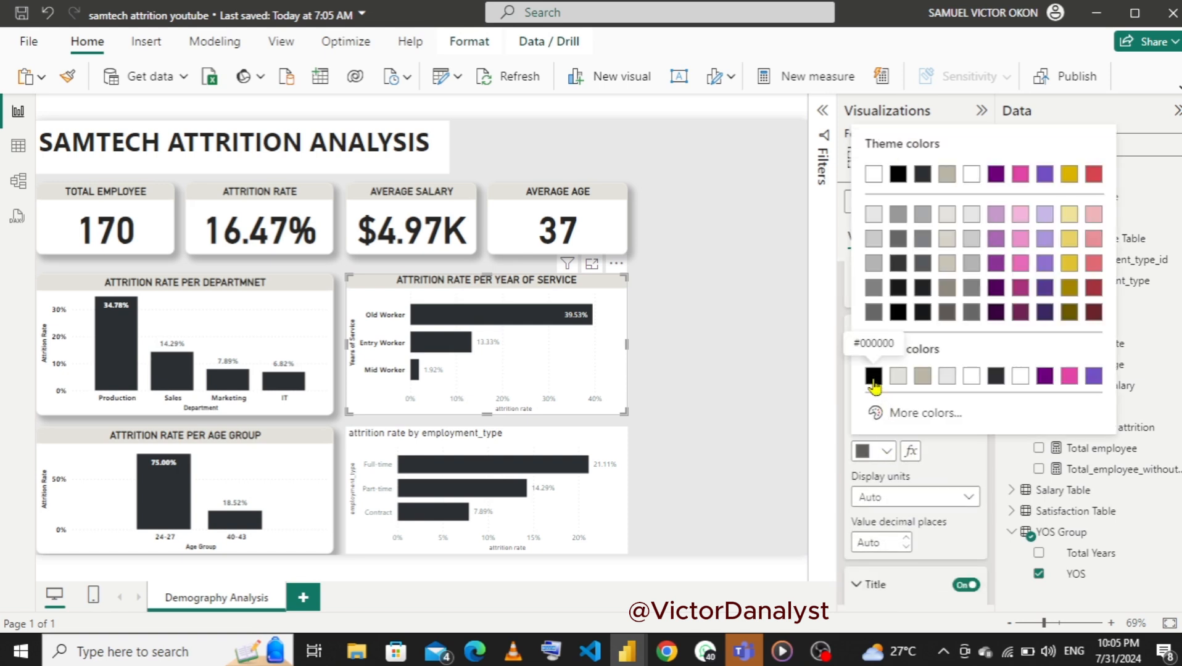
click(873, 384)
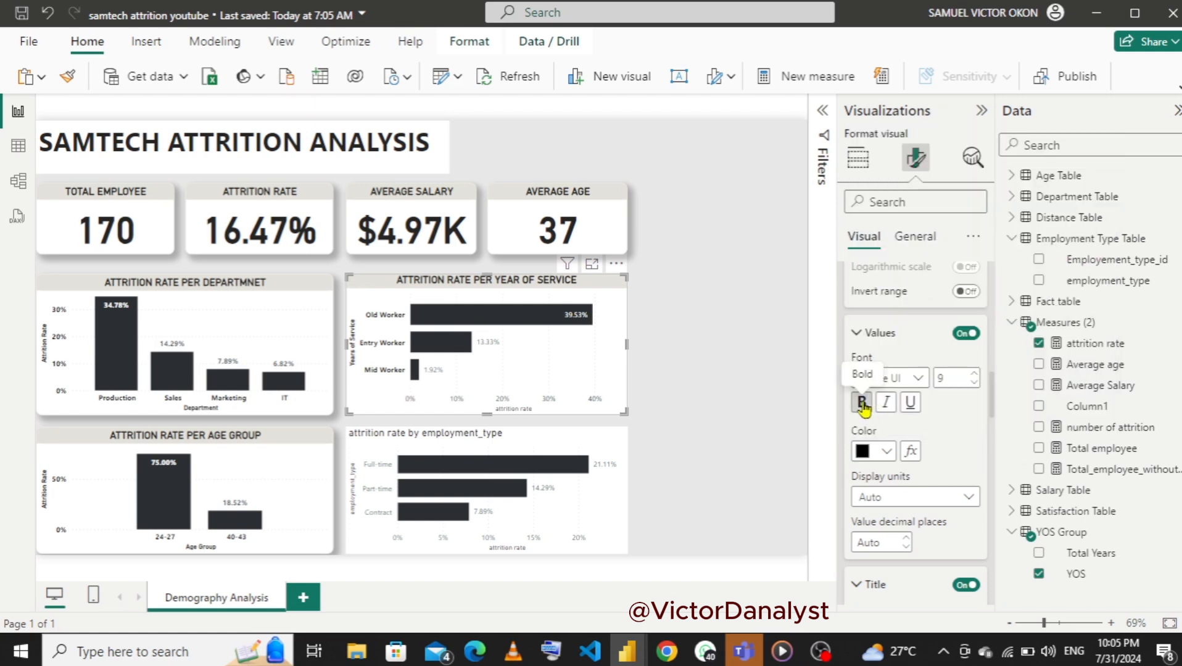
click(862, 405)
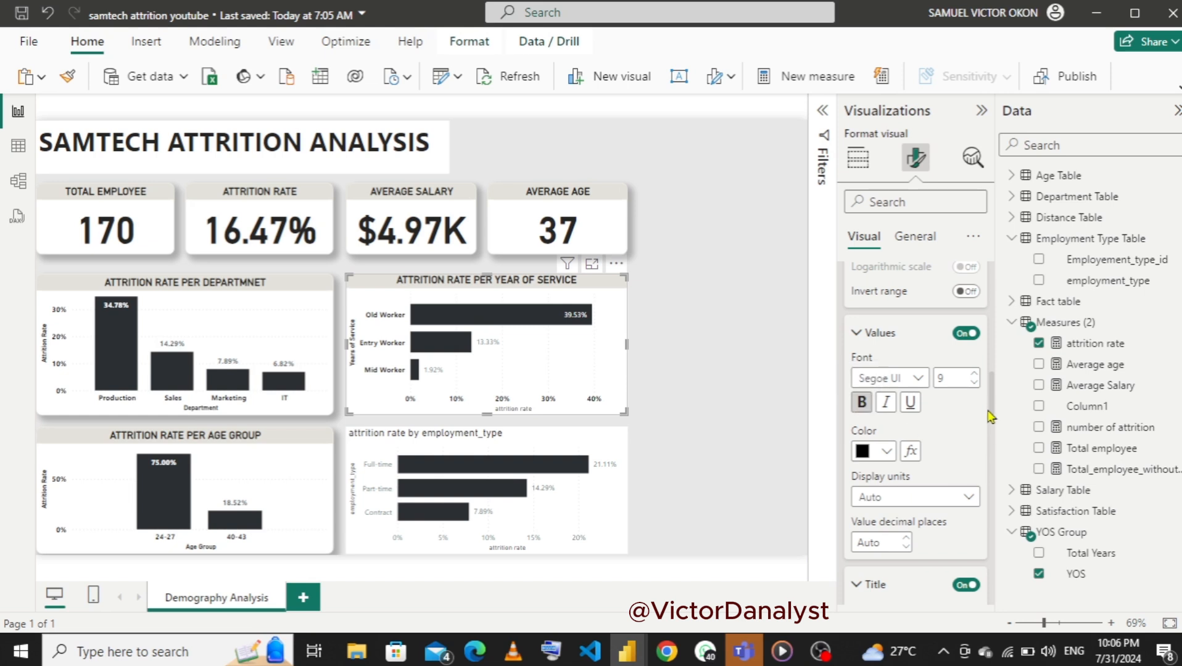
- Set the year-of-service chart's X-axis title text to "Attrition Rate" and make it bold
drag(993, 401, 994, 424)
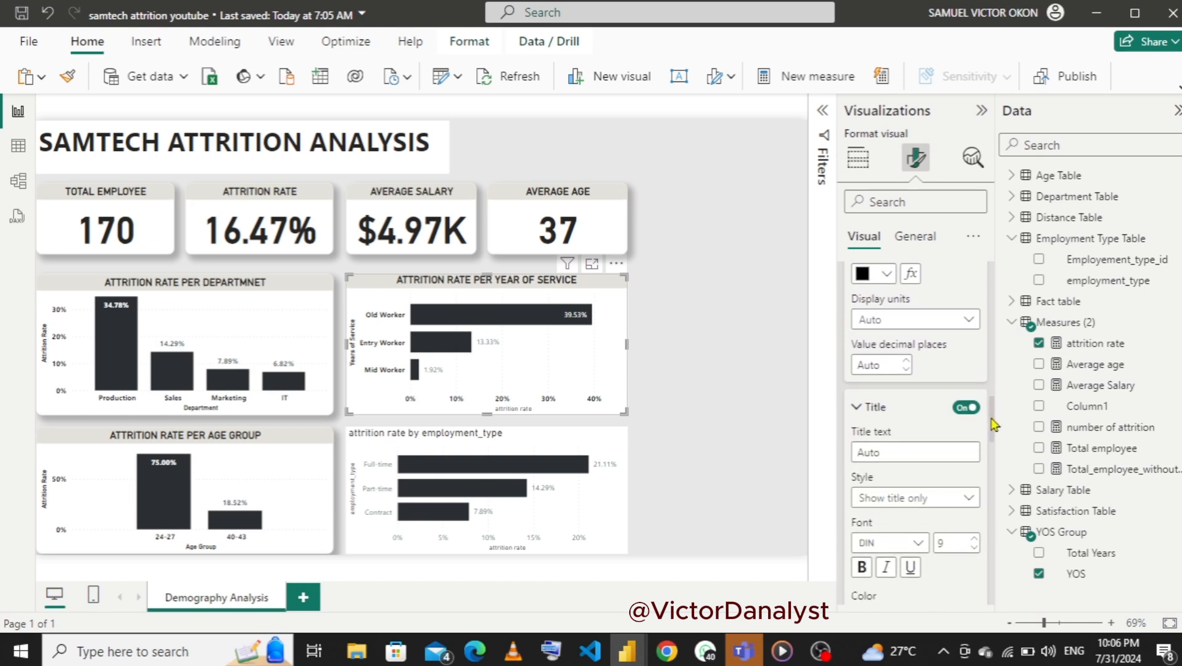
click(875, 452)
text(A)
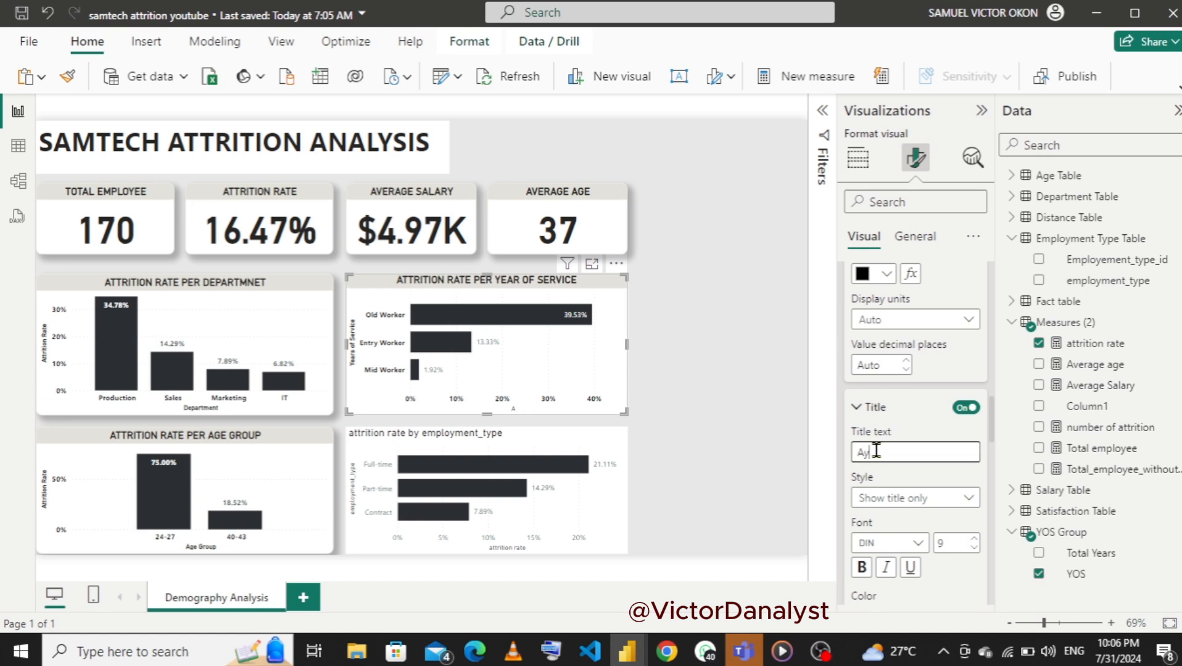
key(BackSpace)
text(tt)
text(ritio)
text(n rste)
text(Rt)
text(ate)
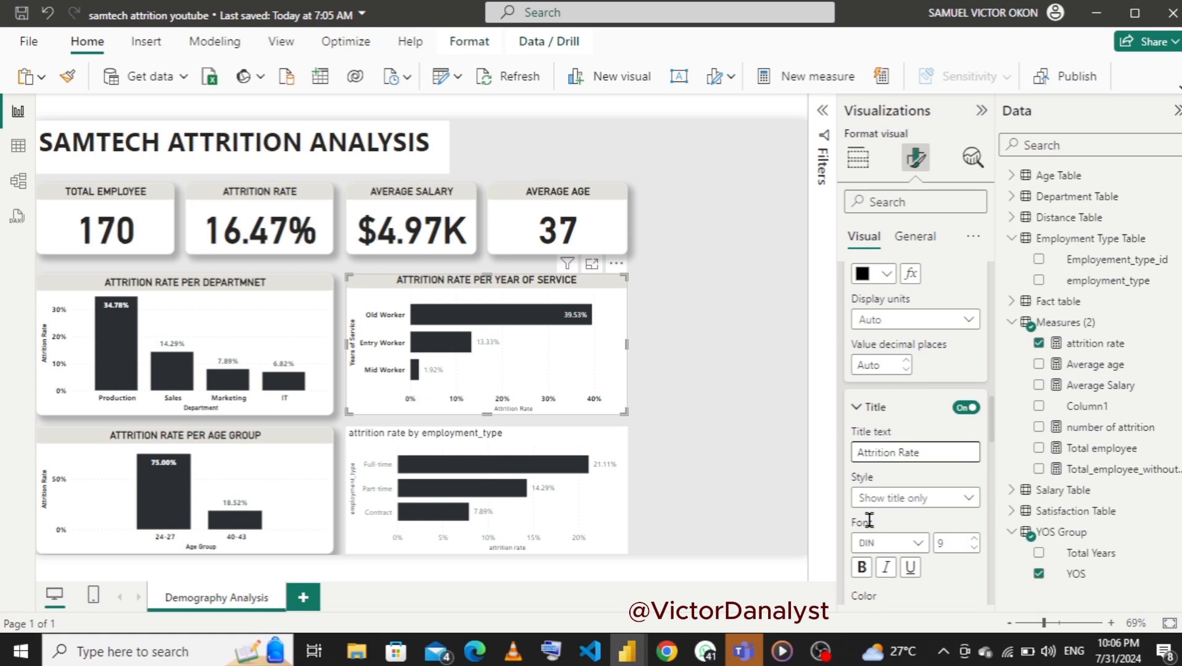
click(862, 568)
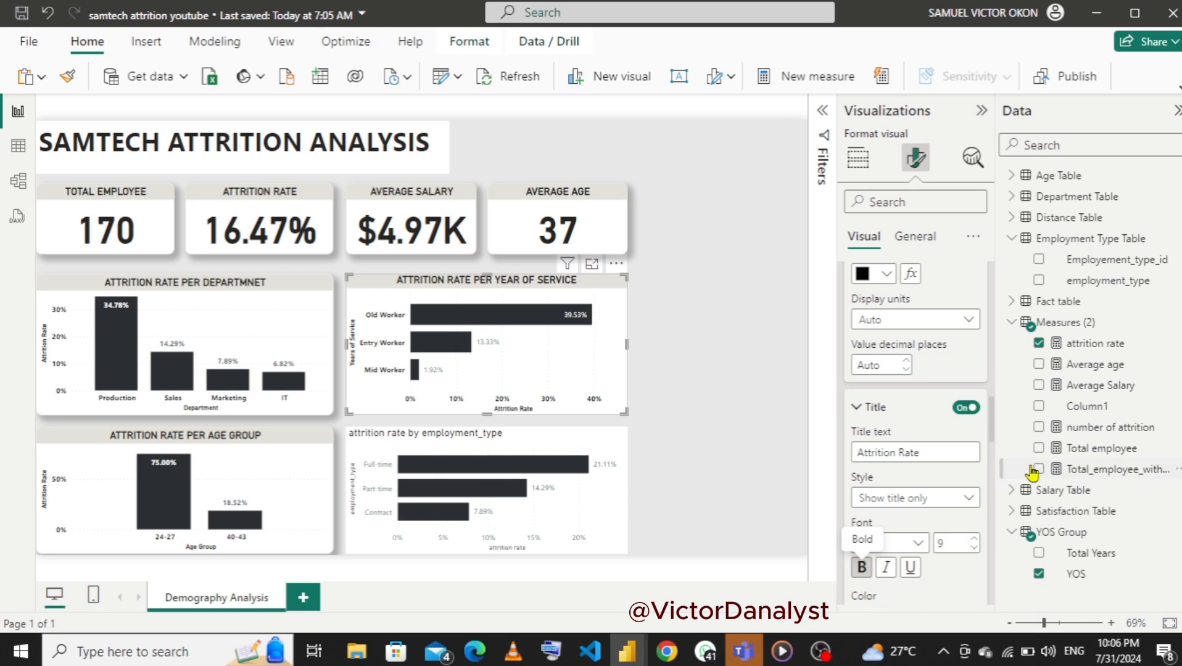
drag(993, 430, 995, 447)
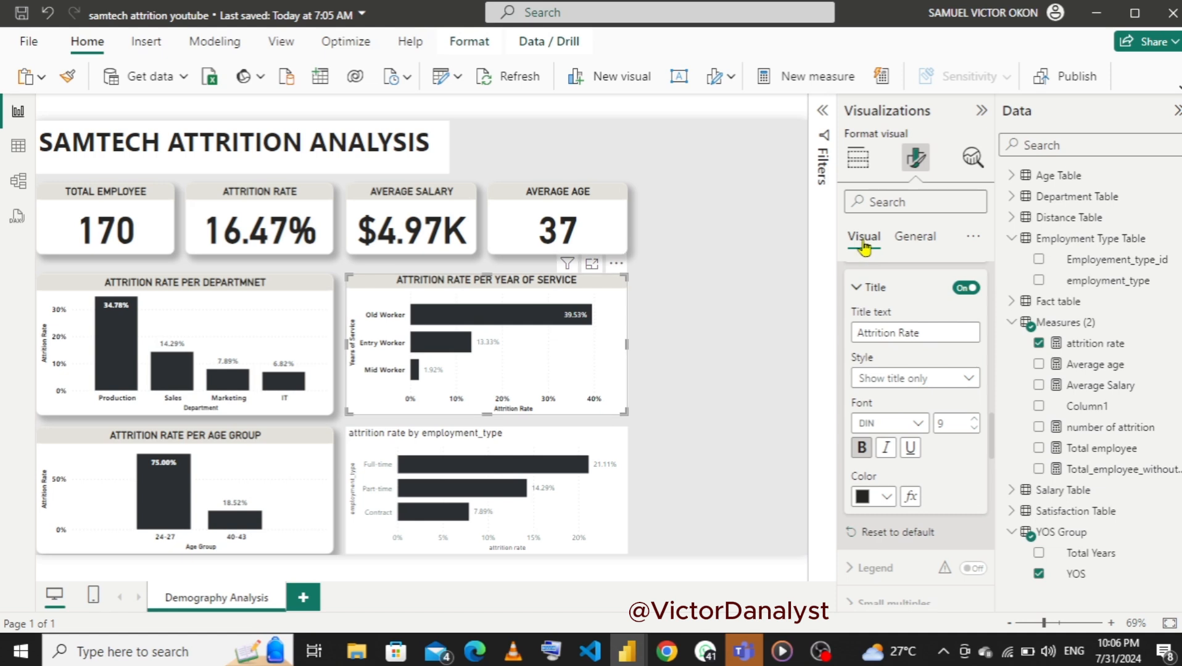
click(917, 239)
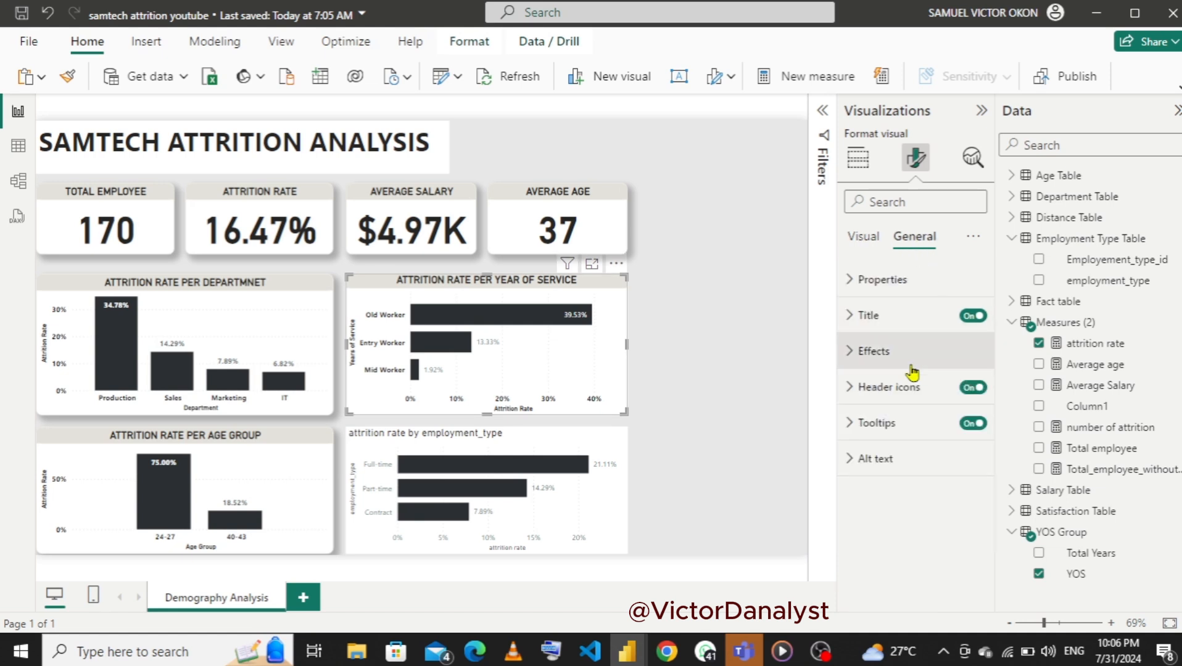
click(849, 353)
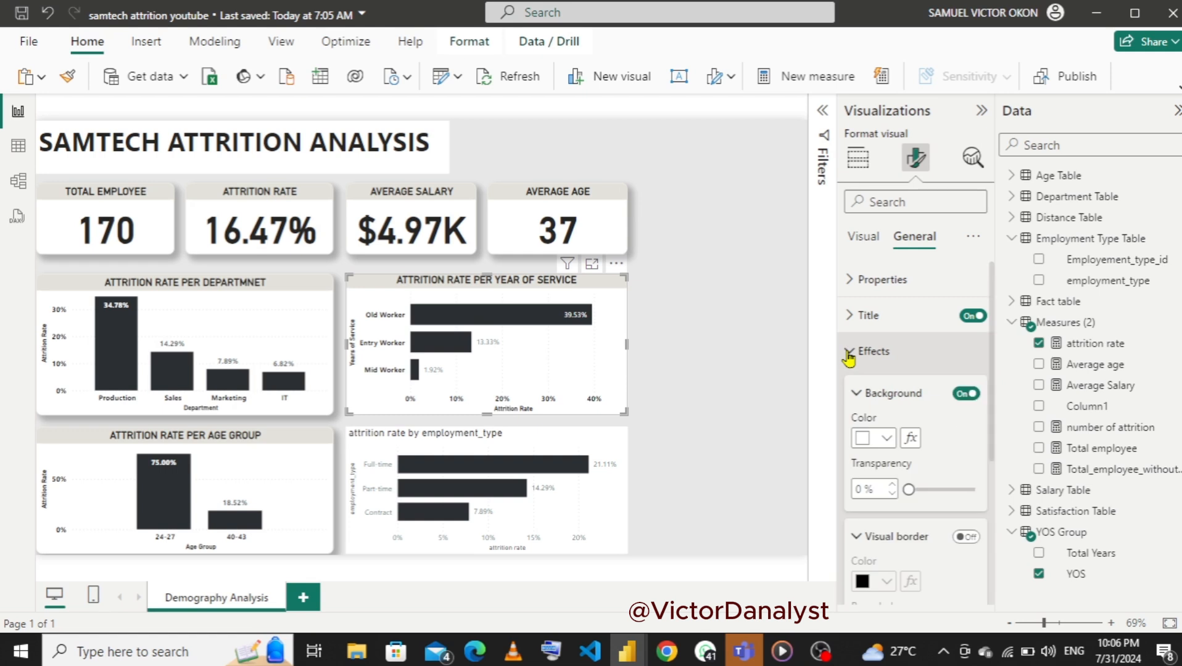
mouse_move(993, 367)
mouse_down()
mouse_move(996, 531)
mouse_move(990, 370)
mouse_up()
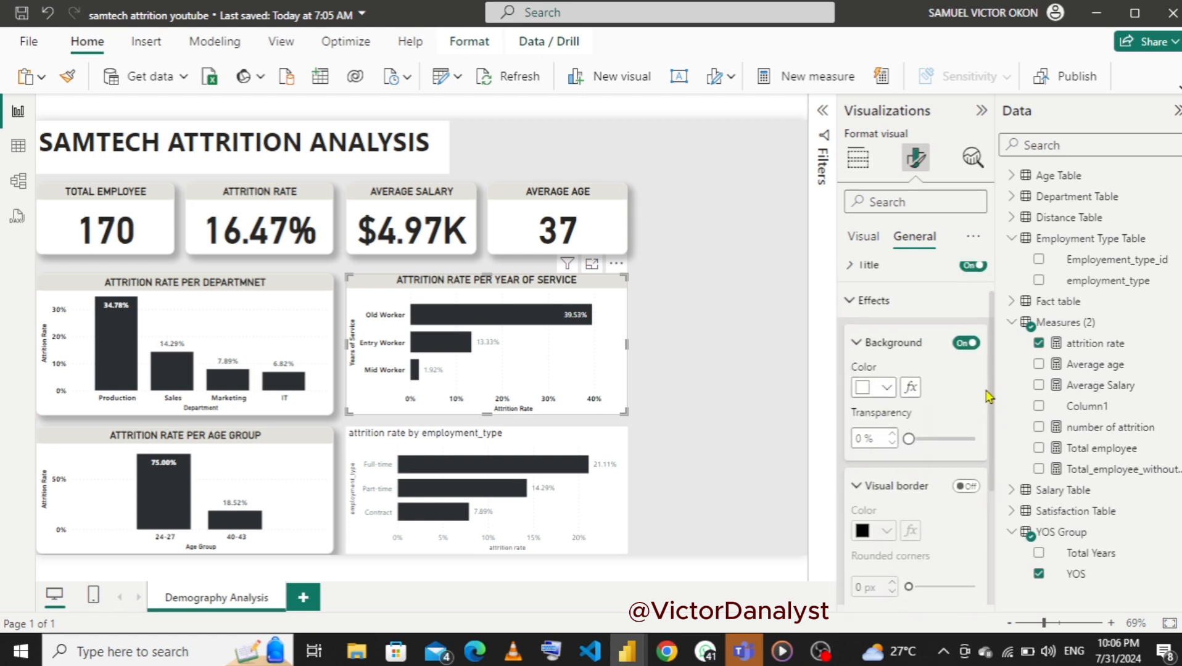
click(845, 320)
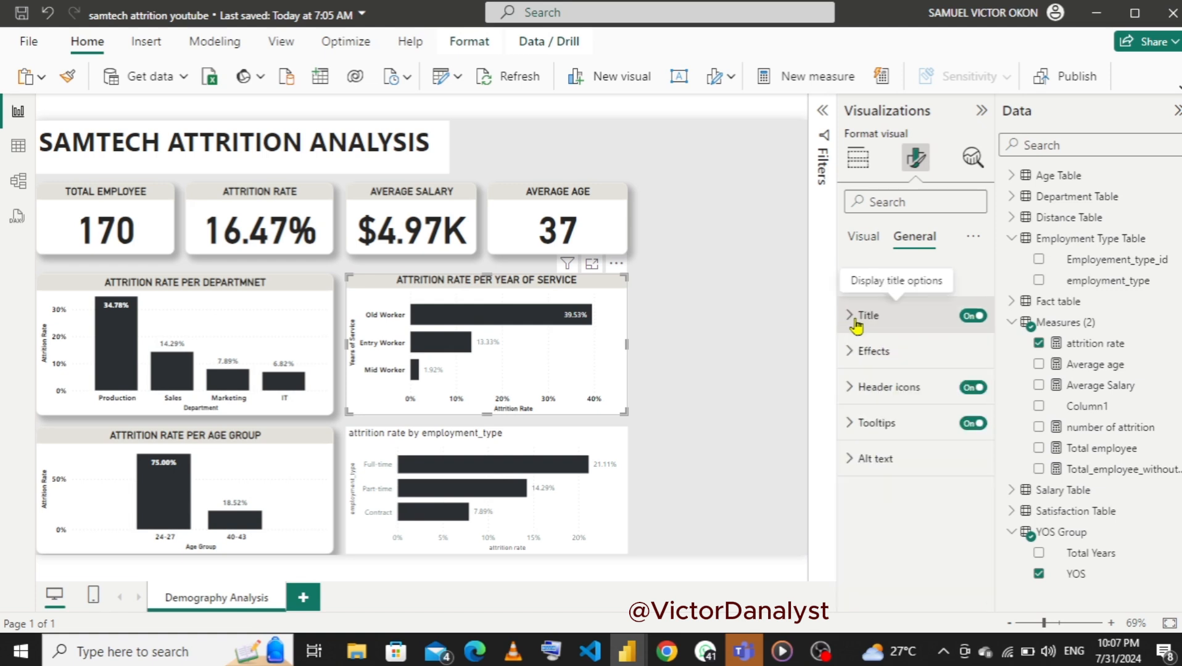
- Turn off the vertical gridlines of the year-of-service chart
click(864, 245)
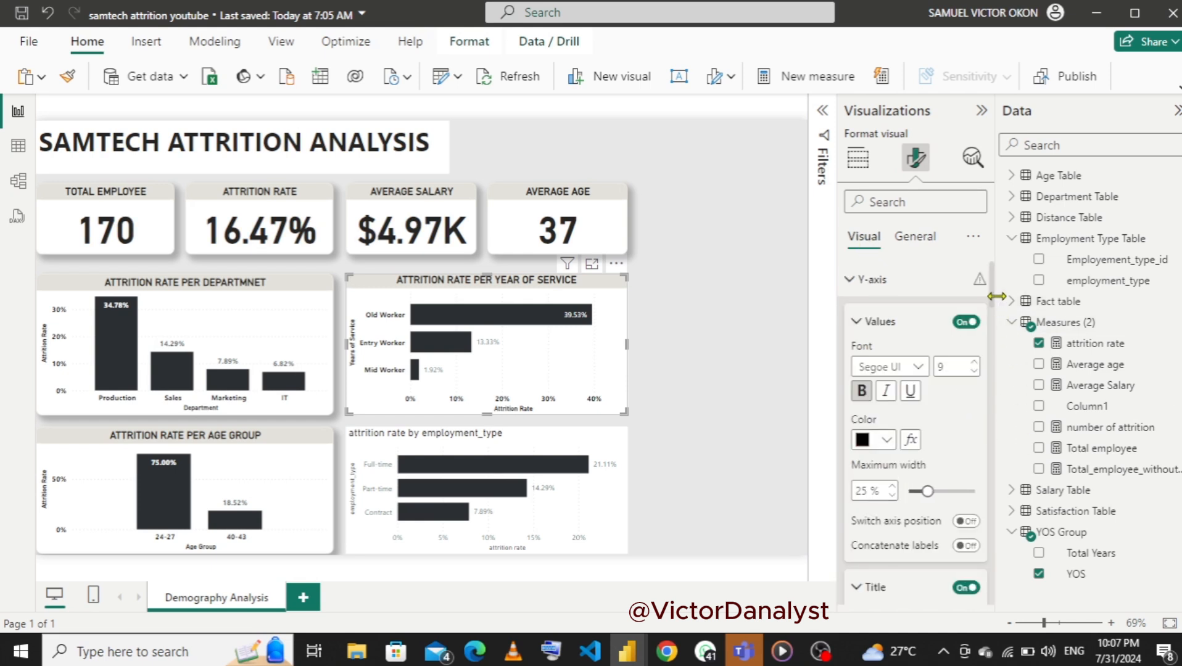
scroll(994, 299, down, 10)
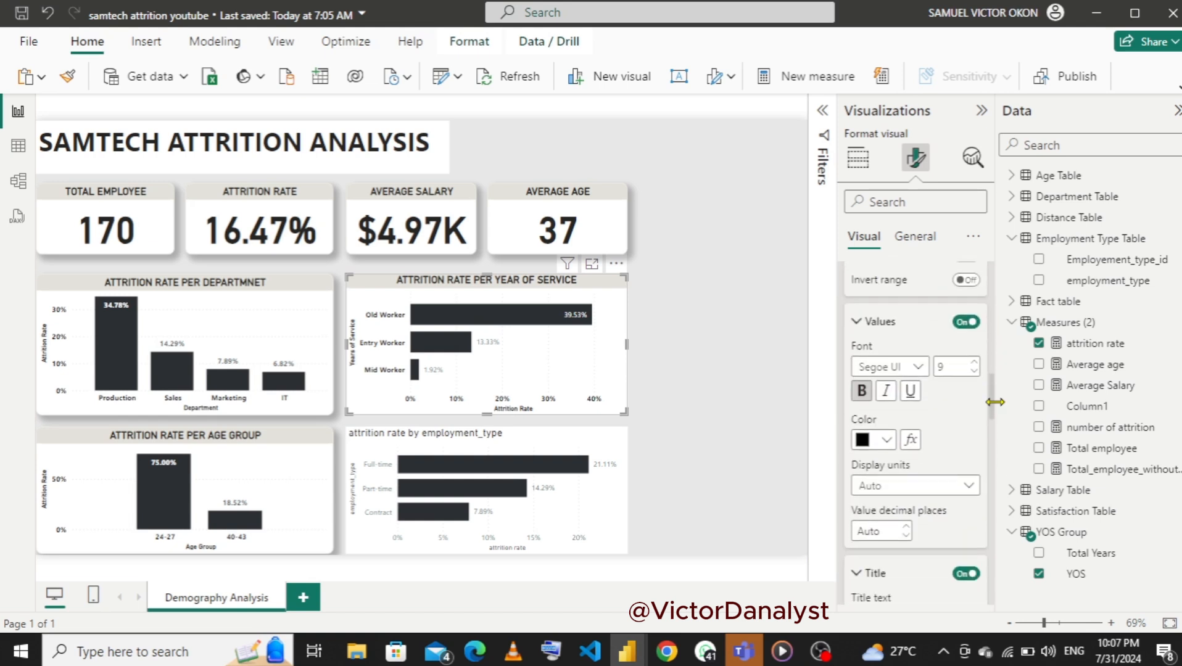
scroll(992, 420, down, 3)
drag(993, 424, 989, 467)
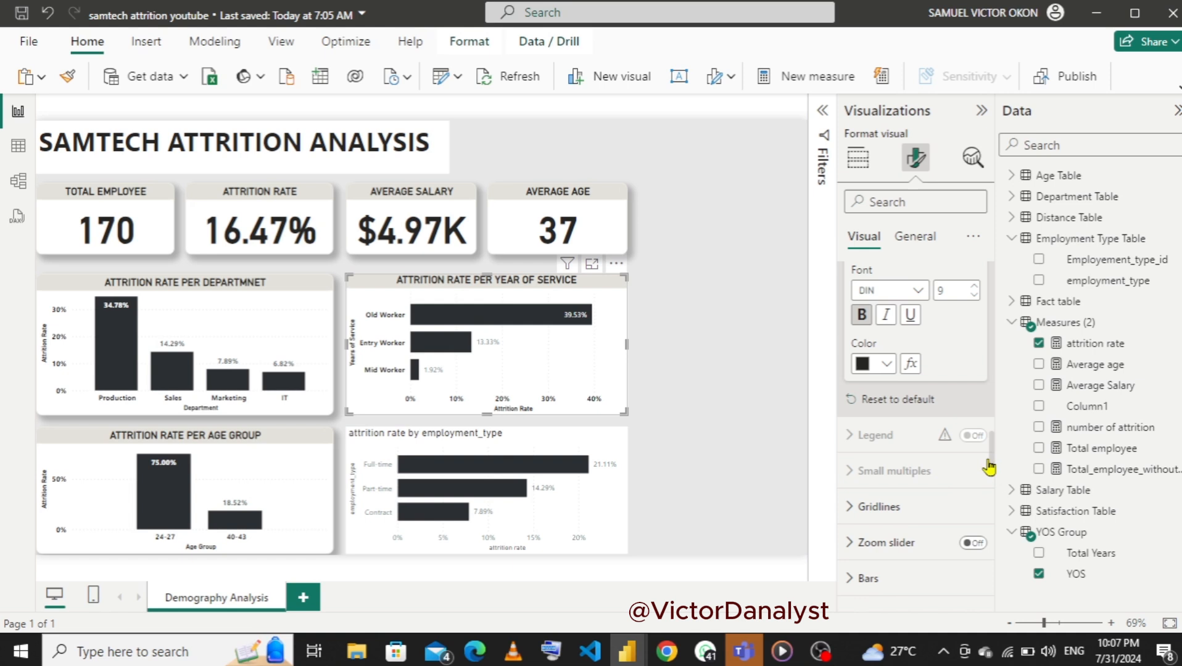
click(846, 511)
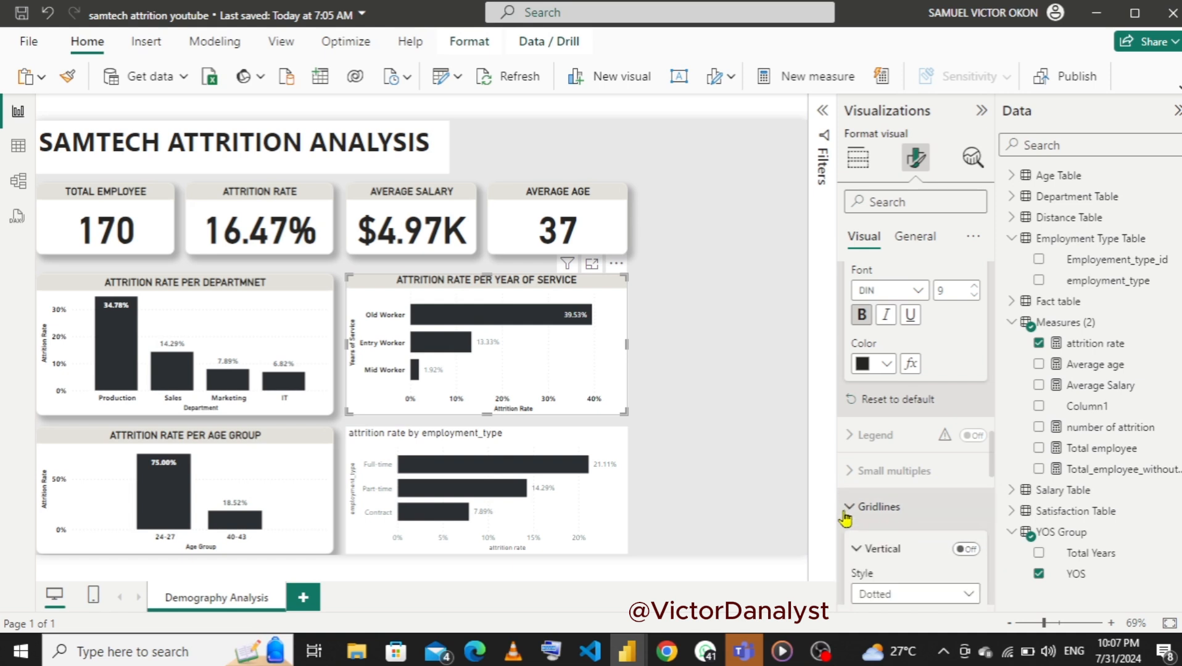
click(967, 550)
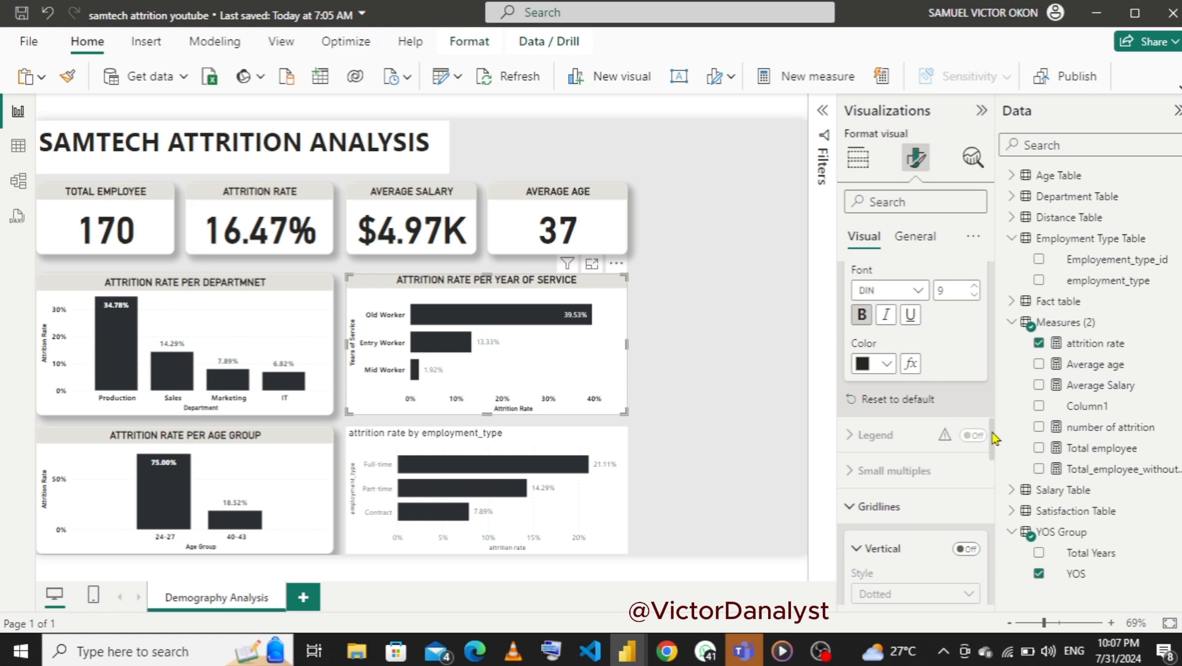
- Make the data label values of the year-of-service chart bold
drag(995, 439, 995, 490)
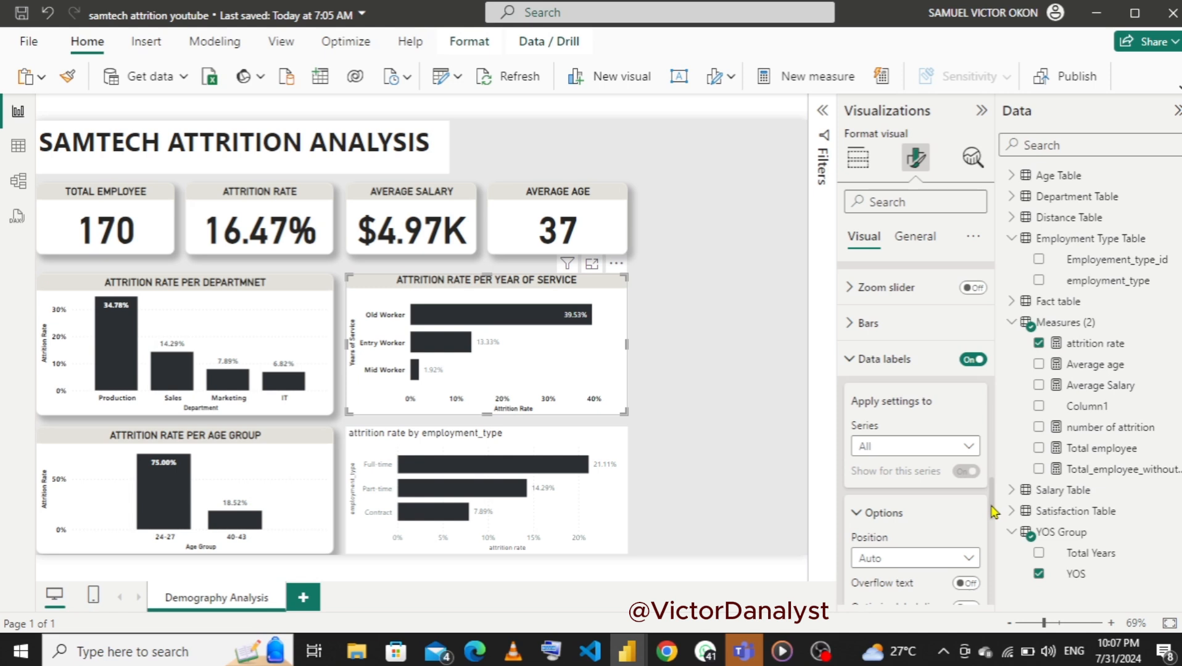
drag(993, 512, 995, 556)
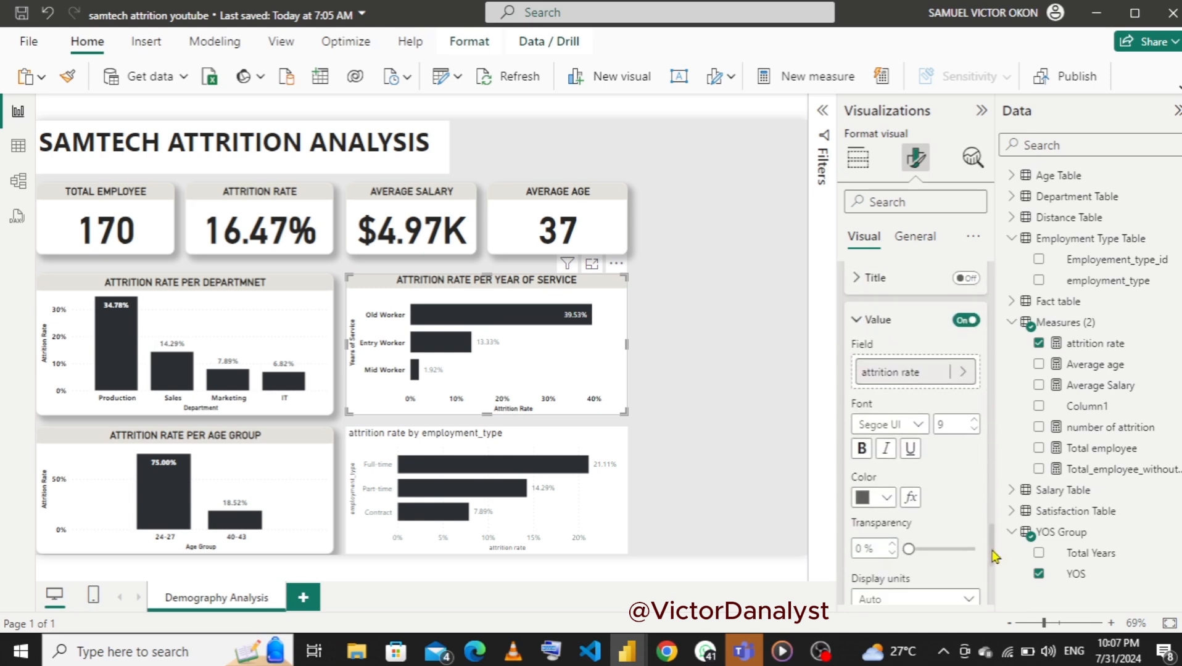
click(886, 497)
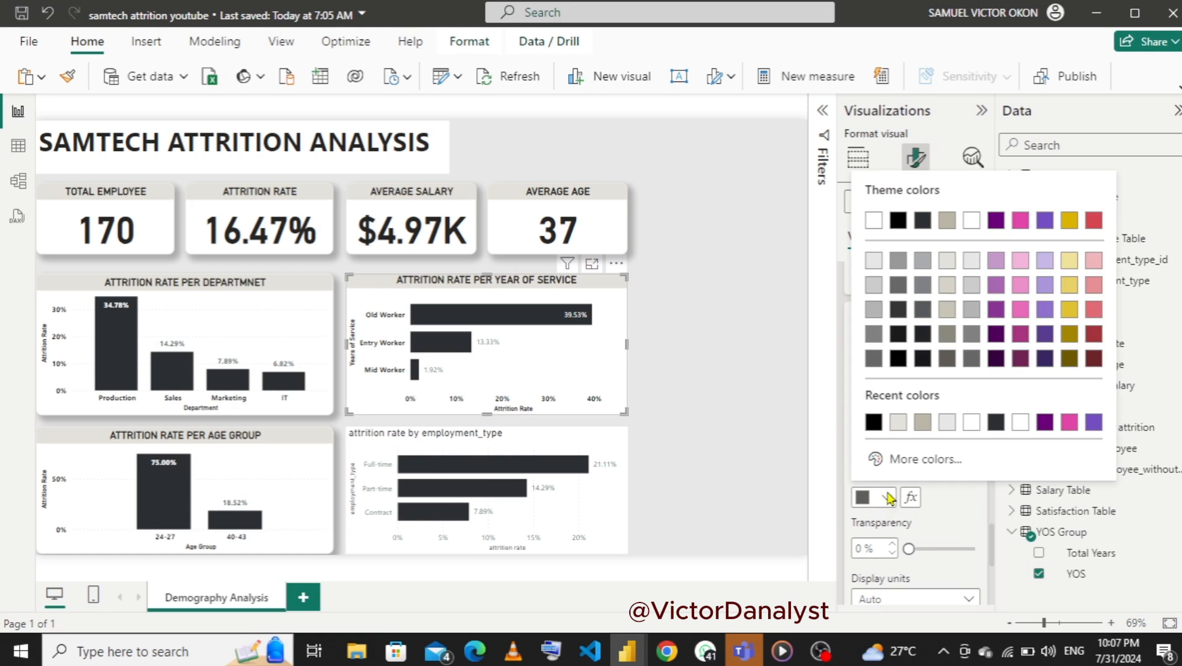
click(948, 526)
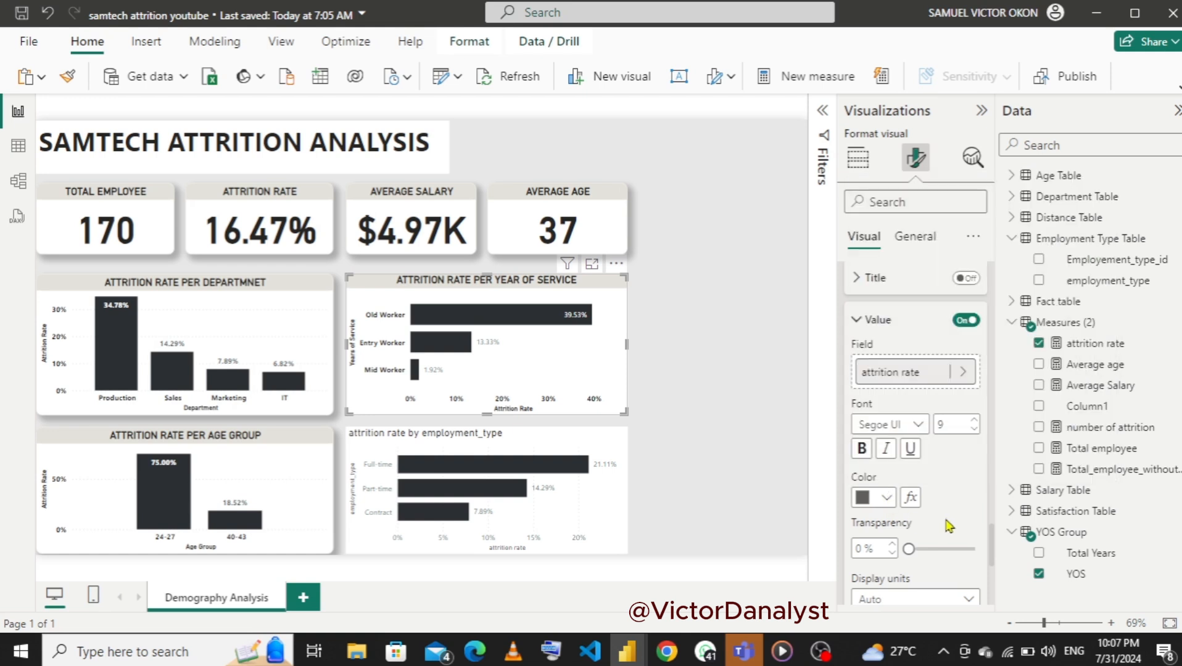
click(860, 449)
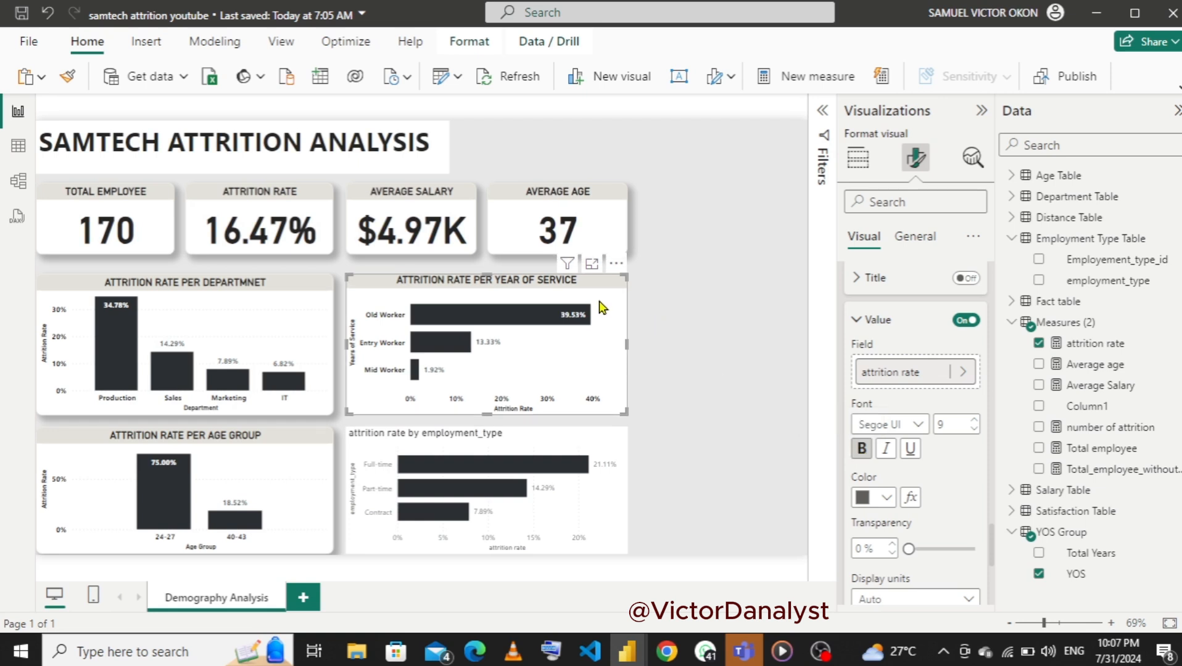
- Copy the year-of-service chart's formatting onto the employment type chart with the format painter
click(68, 77)
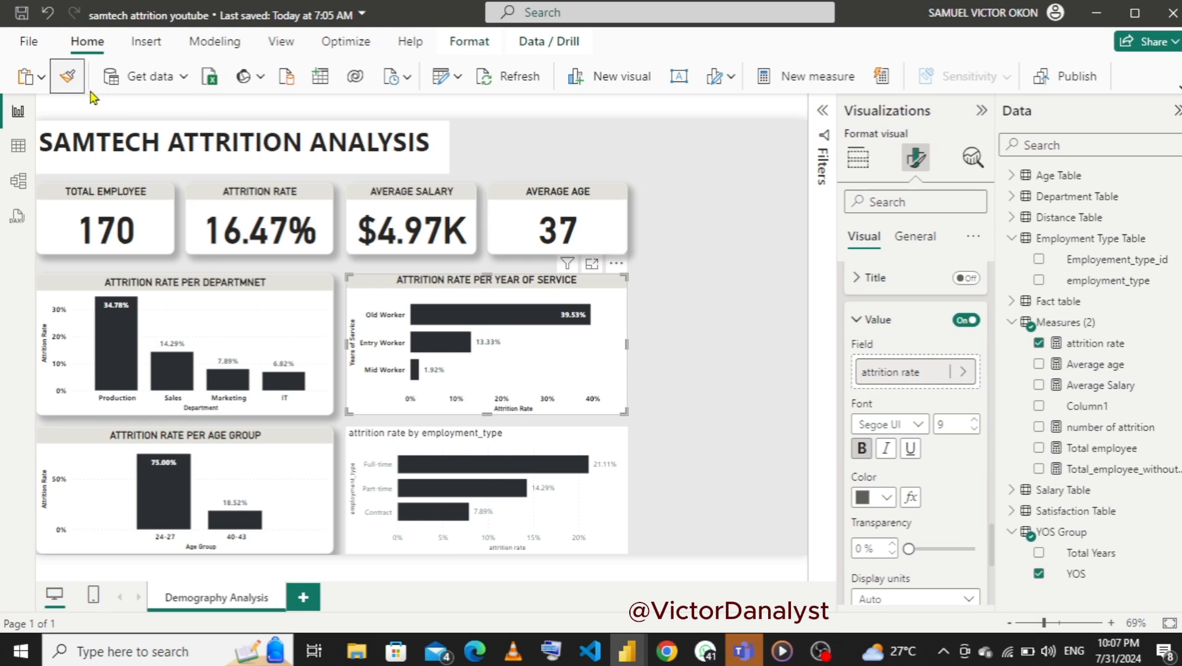
click(536, 435)
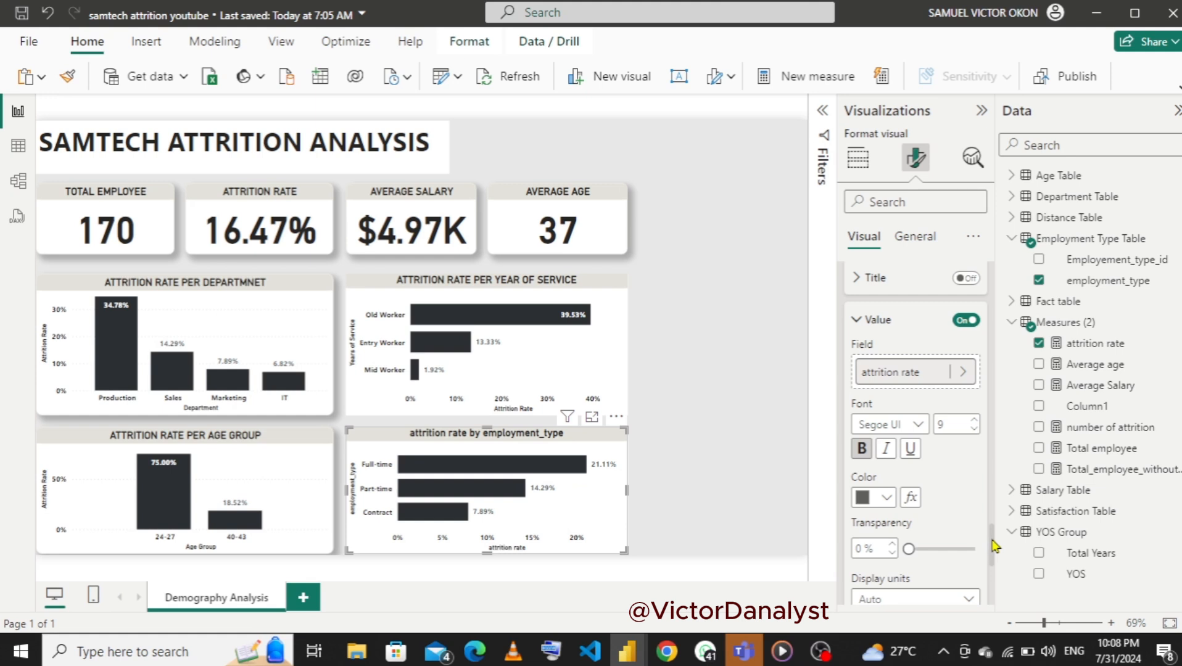
- Set the employment type chart's Y-axis title text to "Employment Type"
scroll(993, 503, up, 2)
scroll(993, 503, up, 6)
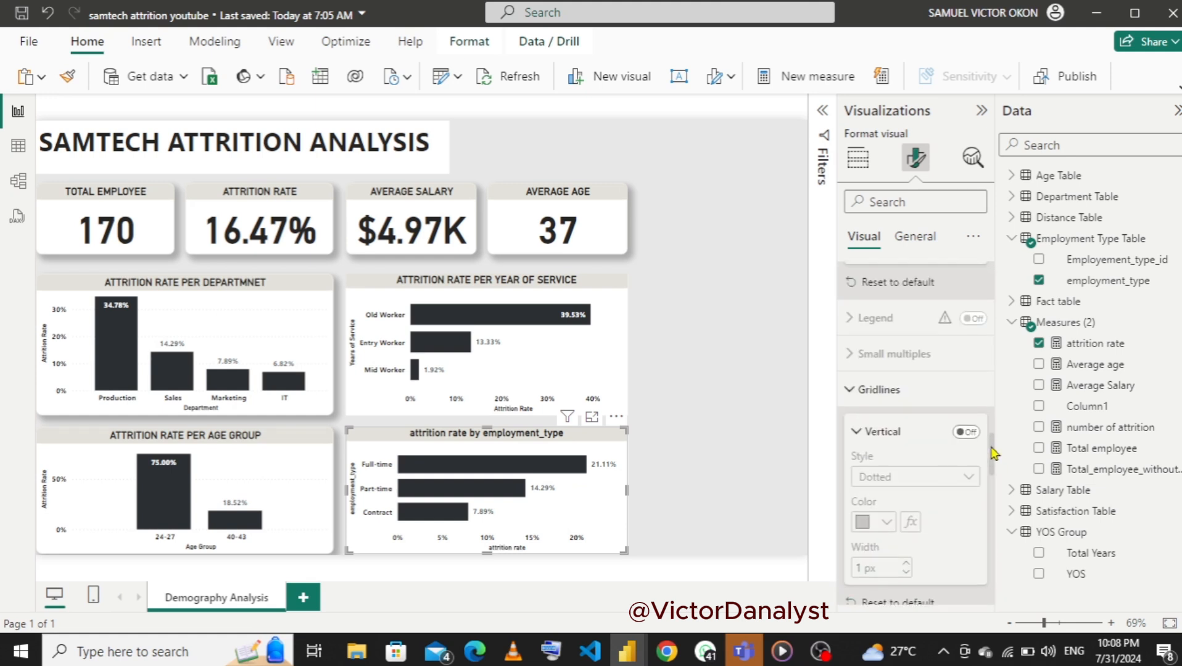
drag(993, 435, 991, 351)
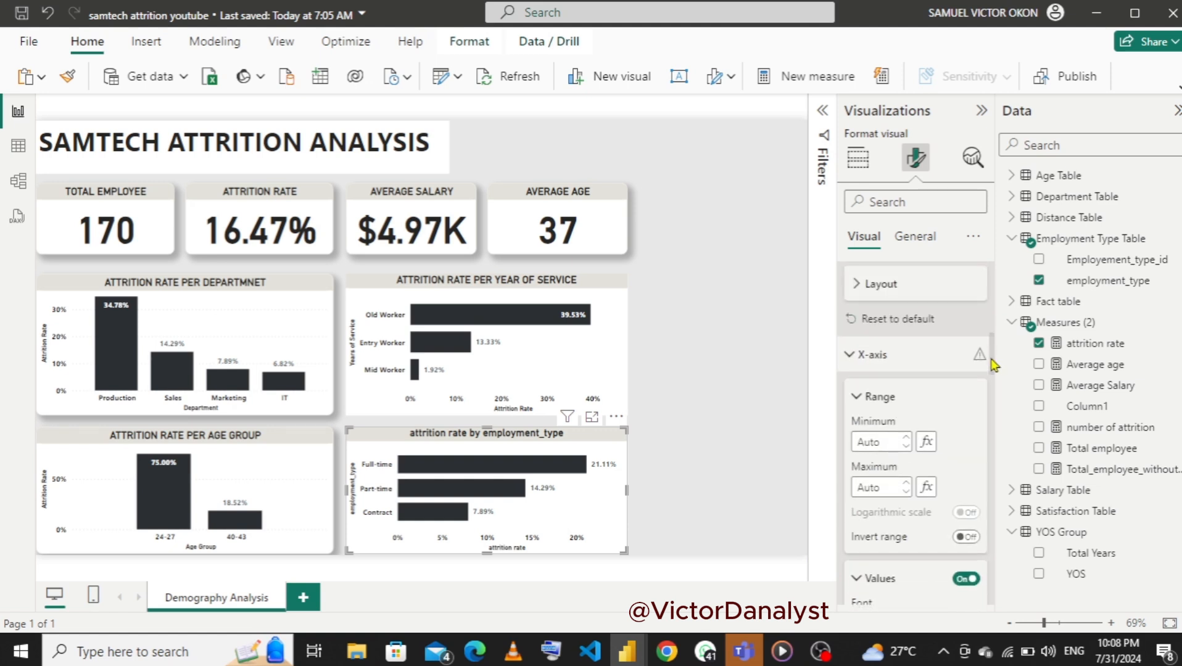
click(855, 356)
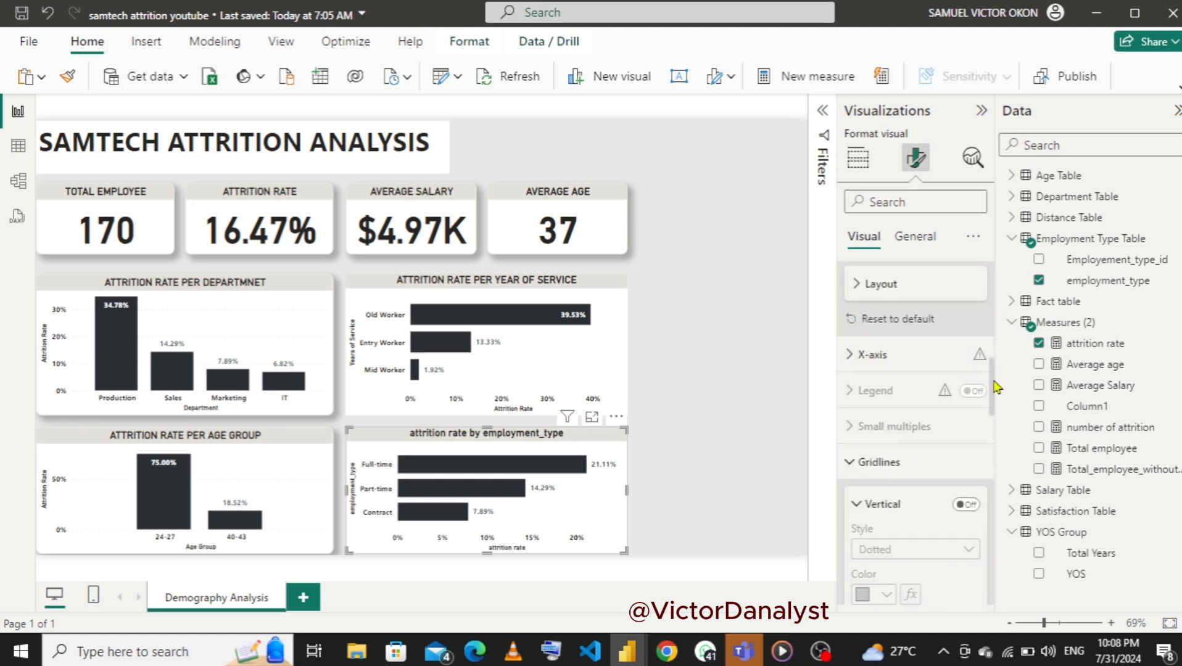
scroll(859, 361, up, 5)
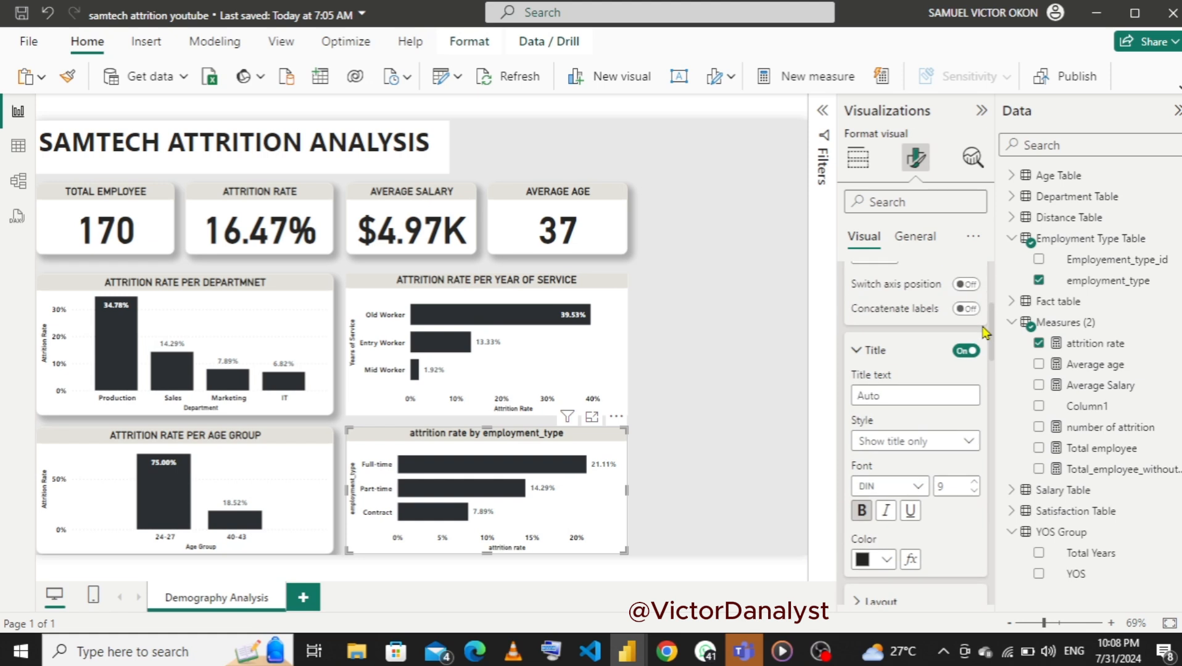
click(859, 356)
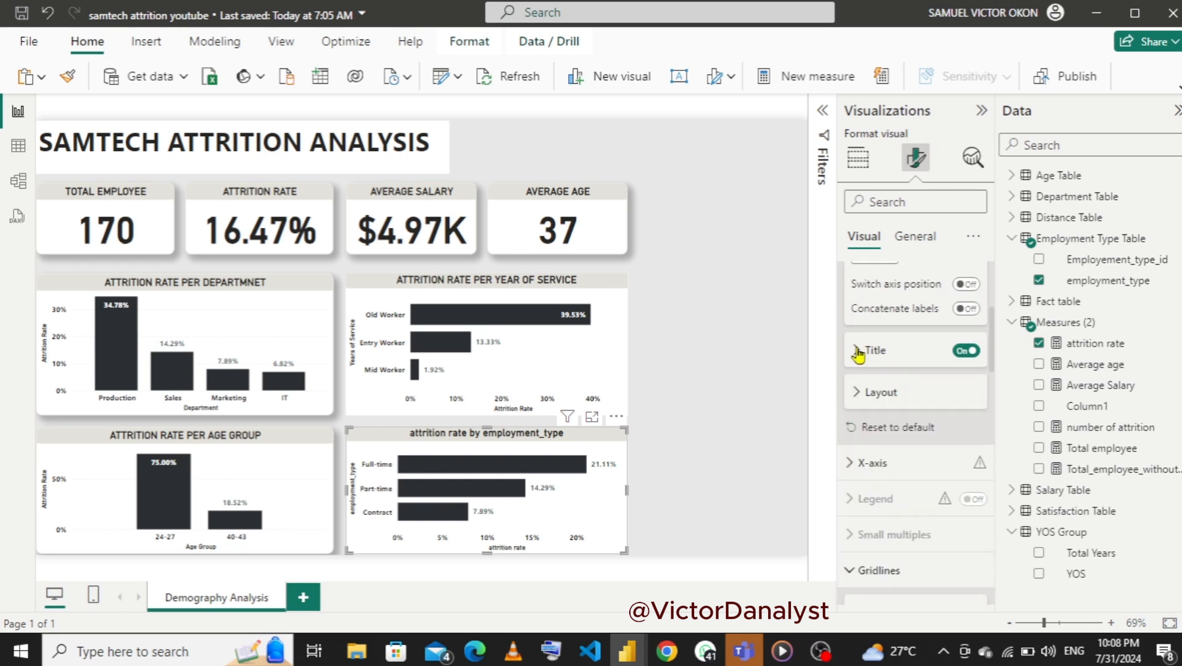
scroll(987, 333, up, 4)
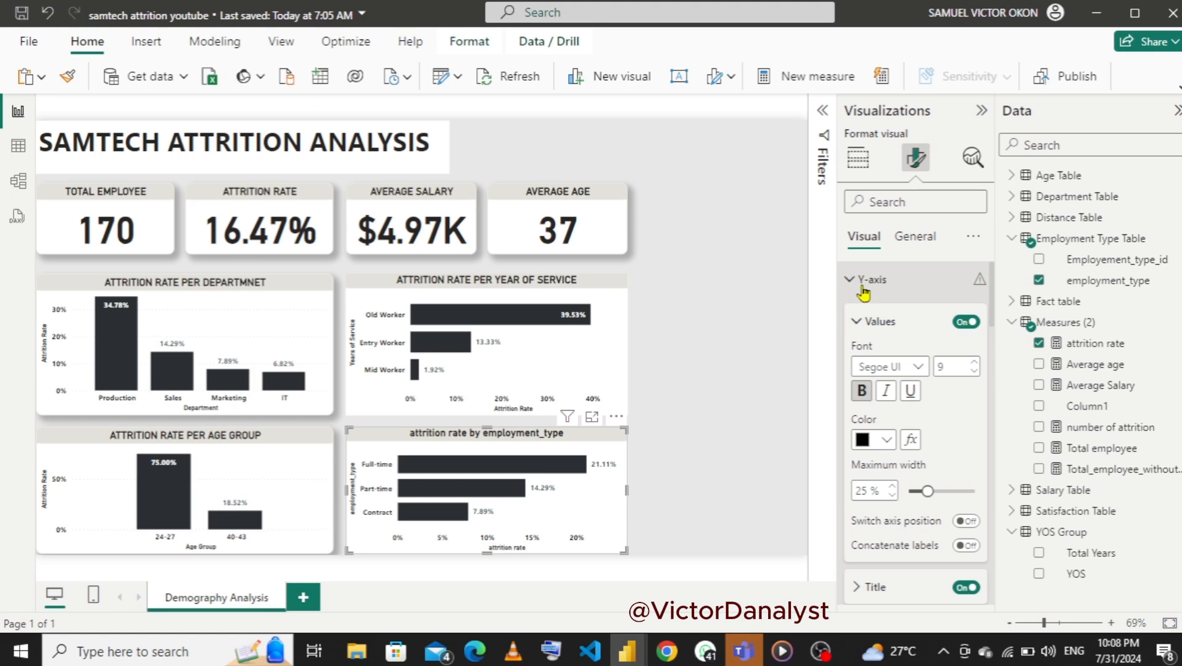
click(863, 288)
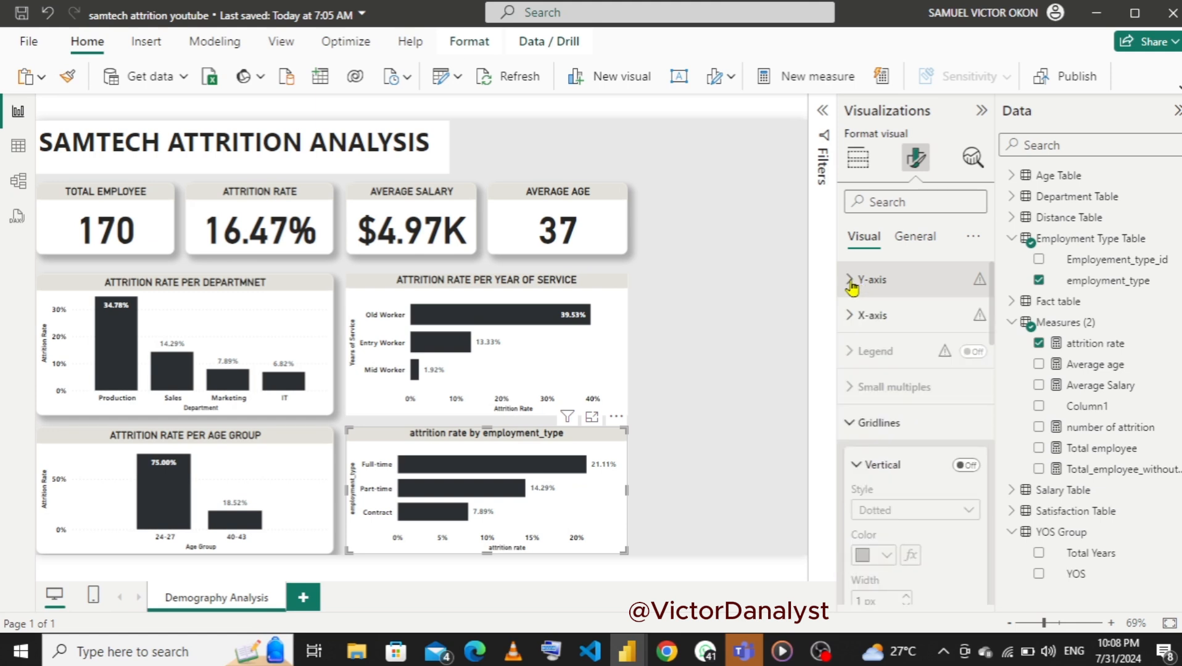
click(851, 286)
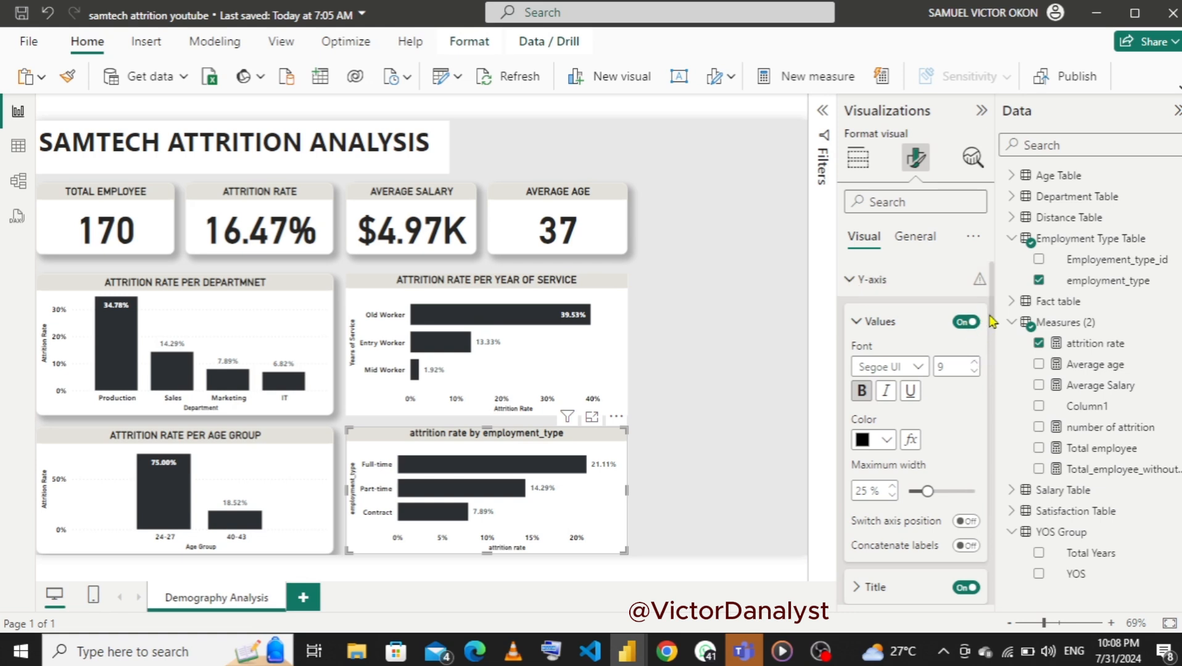
drag(993, 320, 993, 373)
click(867, 349)
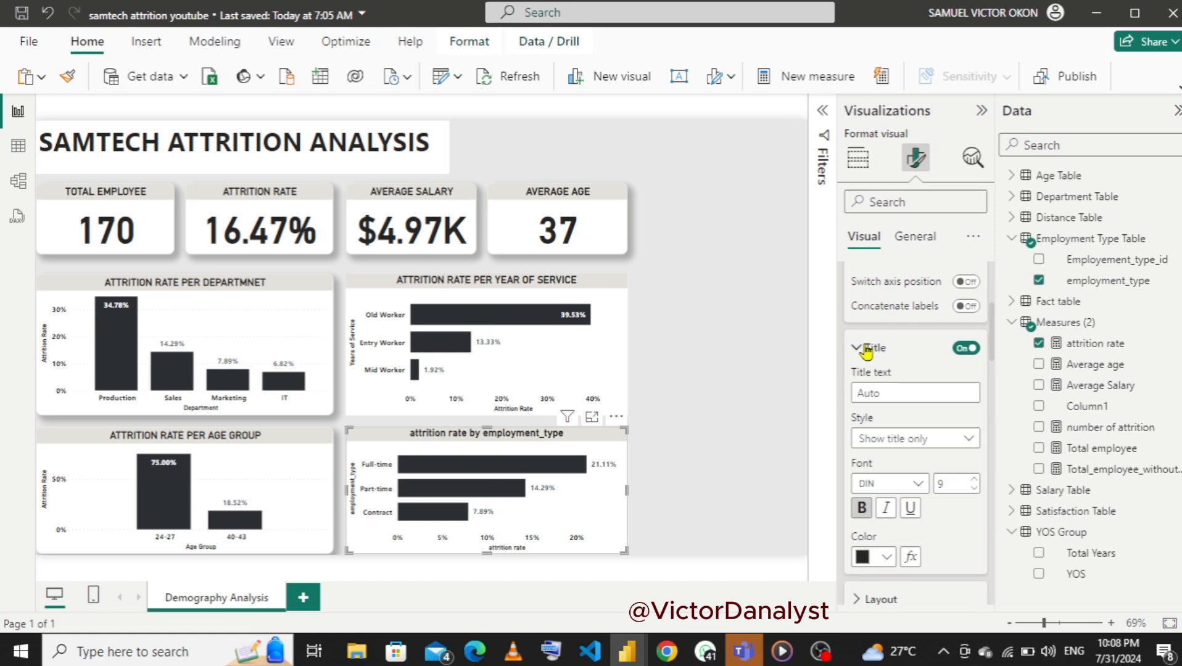
click(886, 392)
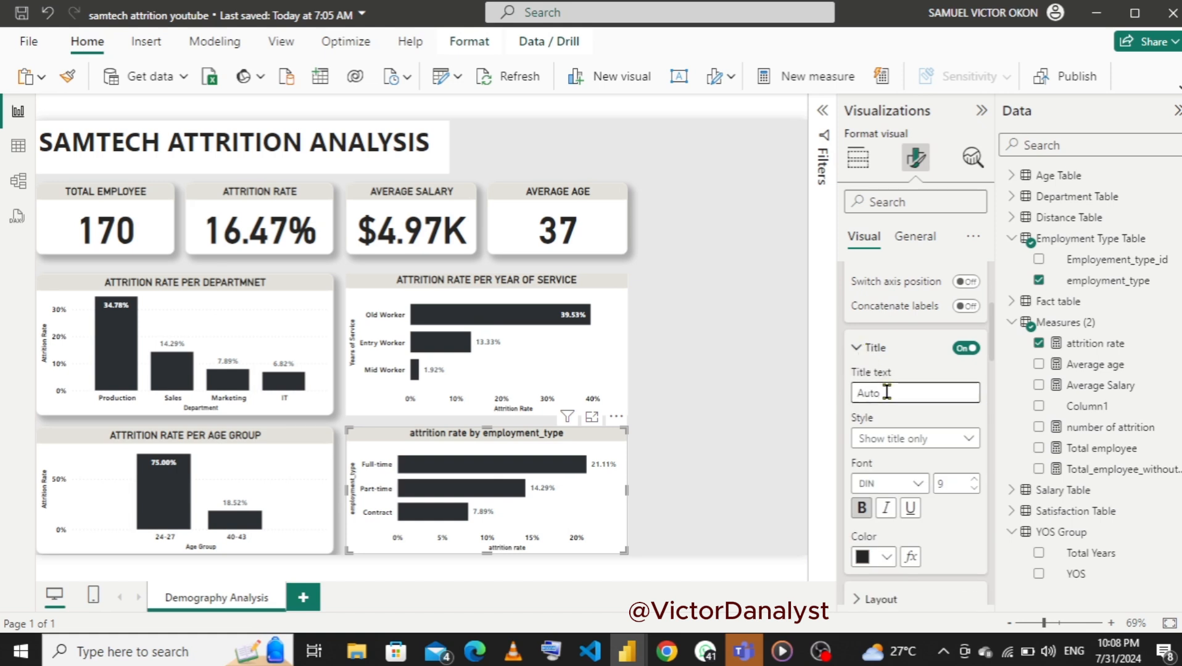
text(E)
text(n)
text(plo)
text(ymen)
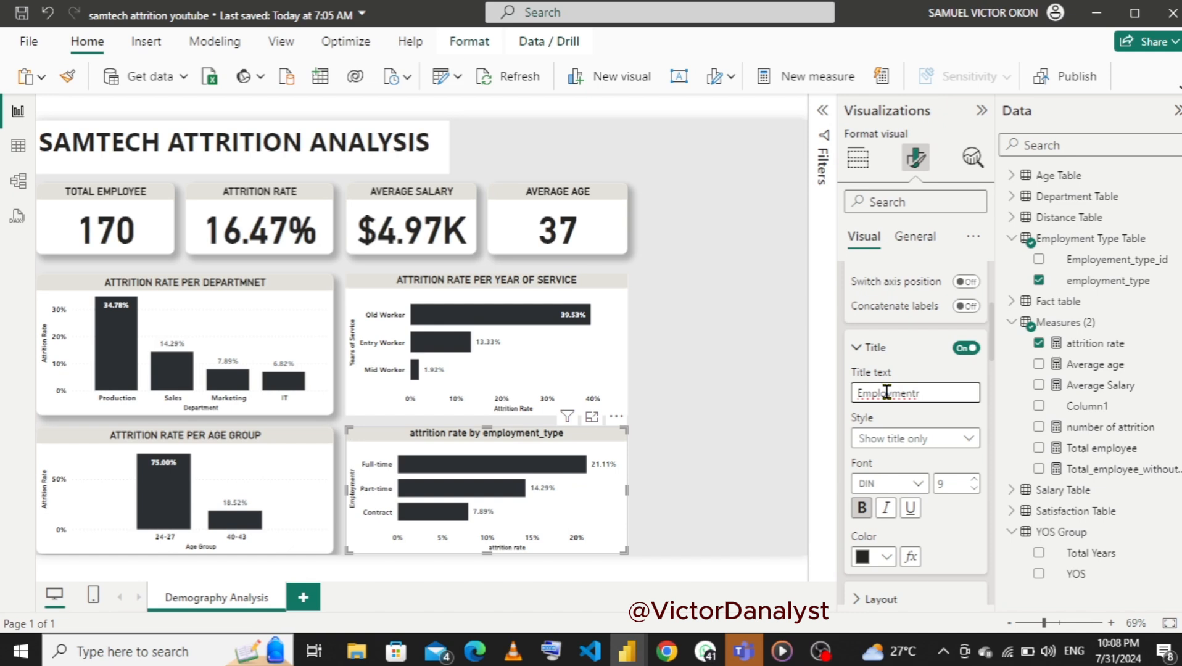
text(t Type)
click(857, 349)
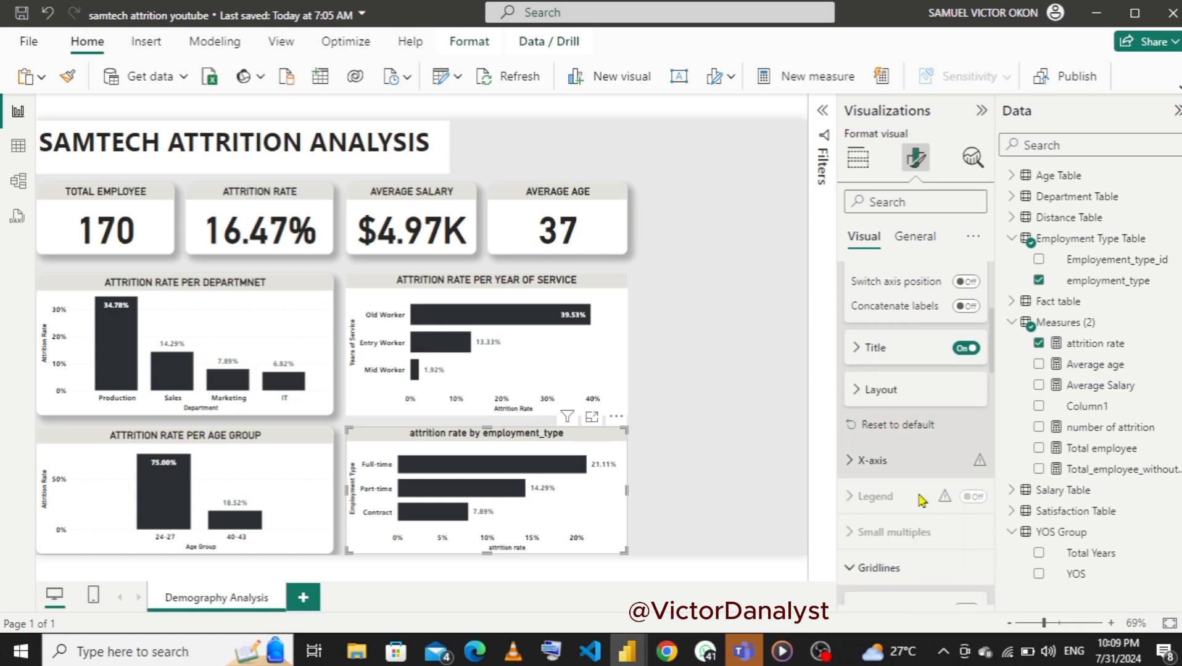
- Set the employment type chart's X-axis title text to "Attrition Rate"
click(852, 463)
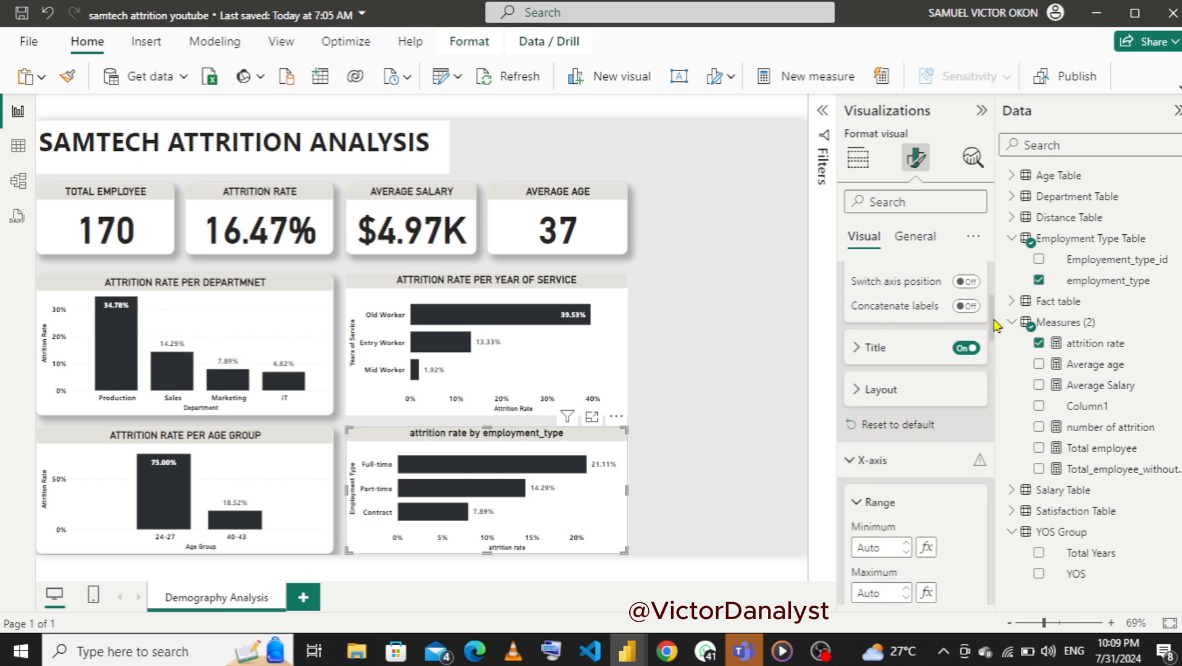
drag(992, 318, 996, 390)
click(888, 449)
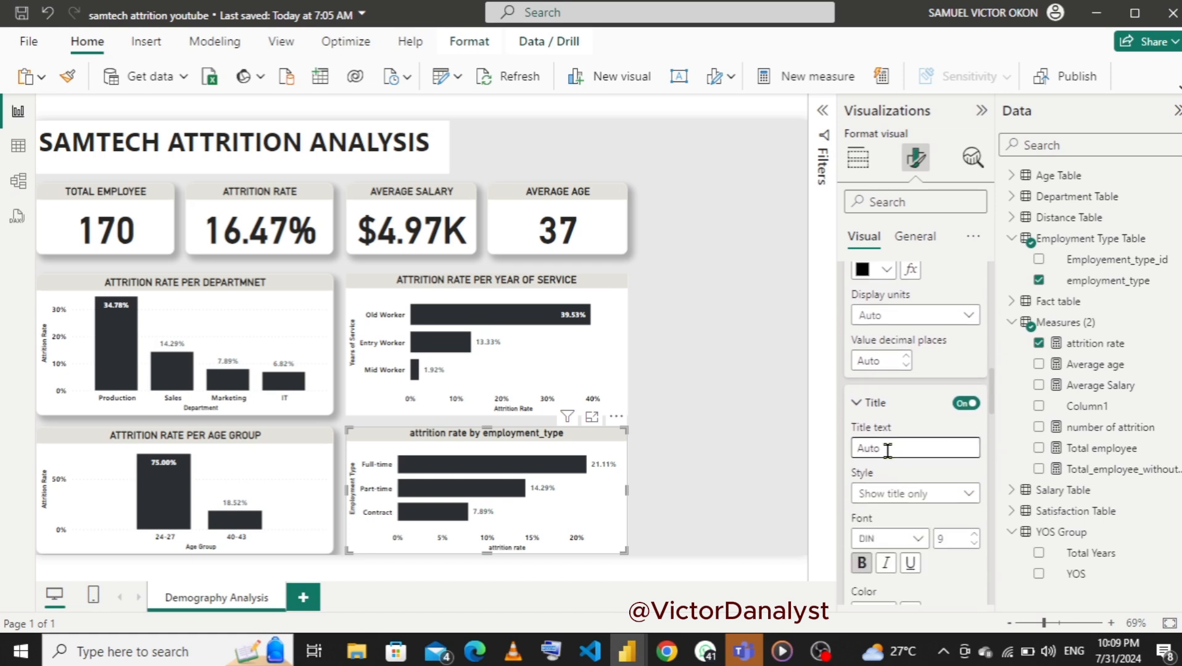
text(Attrition Rate)
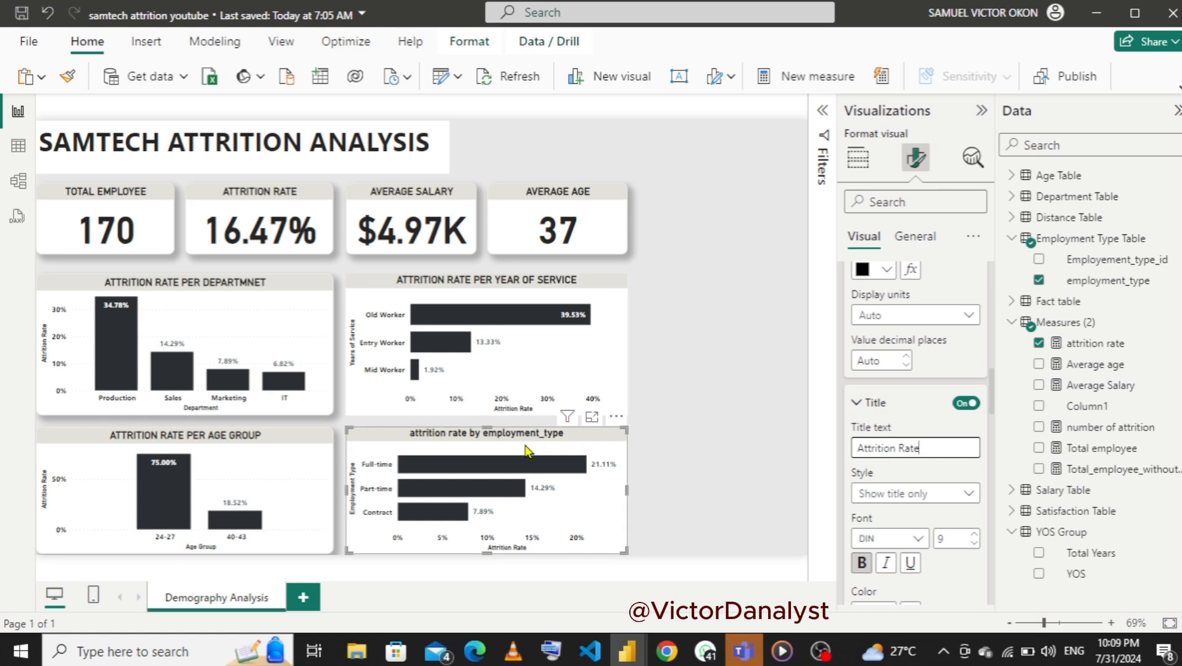
- Change the employment type chart's title to "ATTRITION RATE PER EMPLOYMENT TYPE" and deselect the chart
click(914, 237)
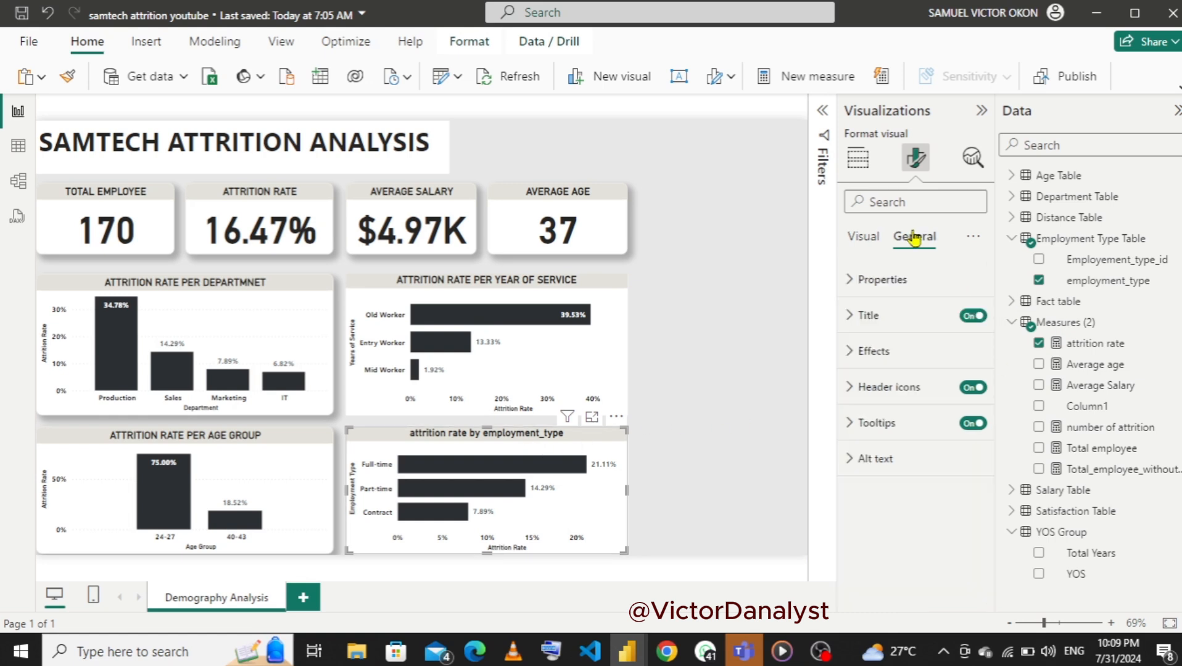
click(850, 315)
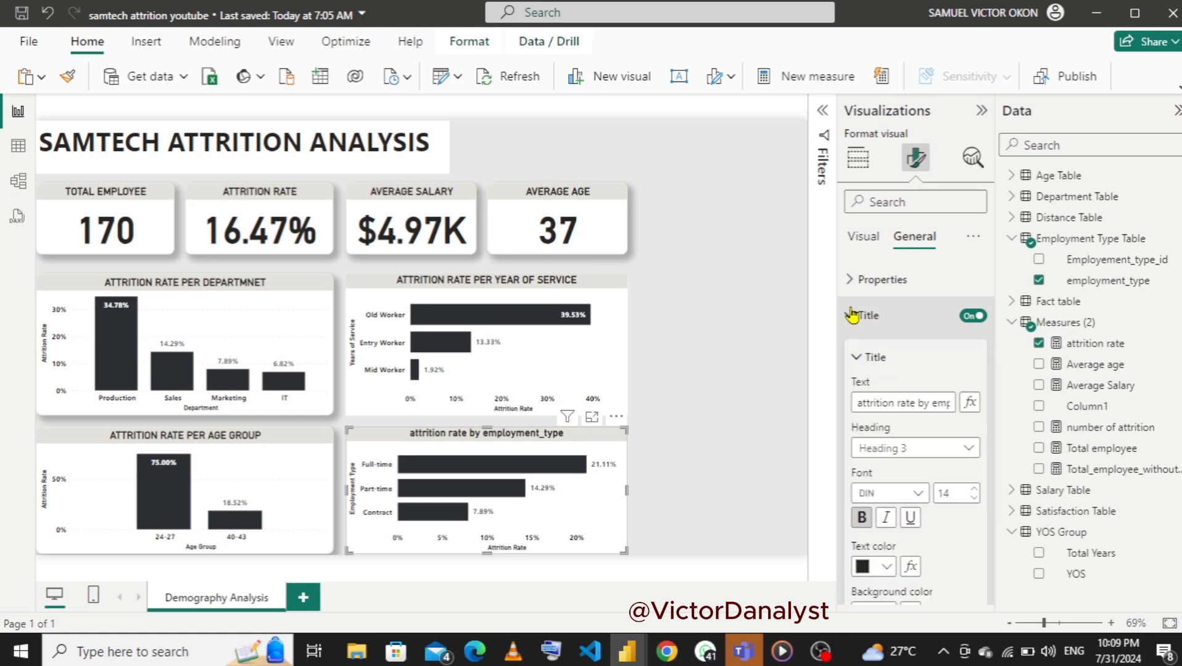
click(901, 411)
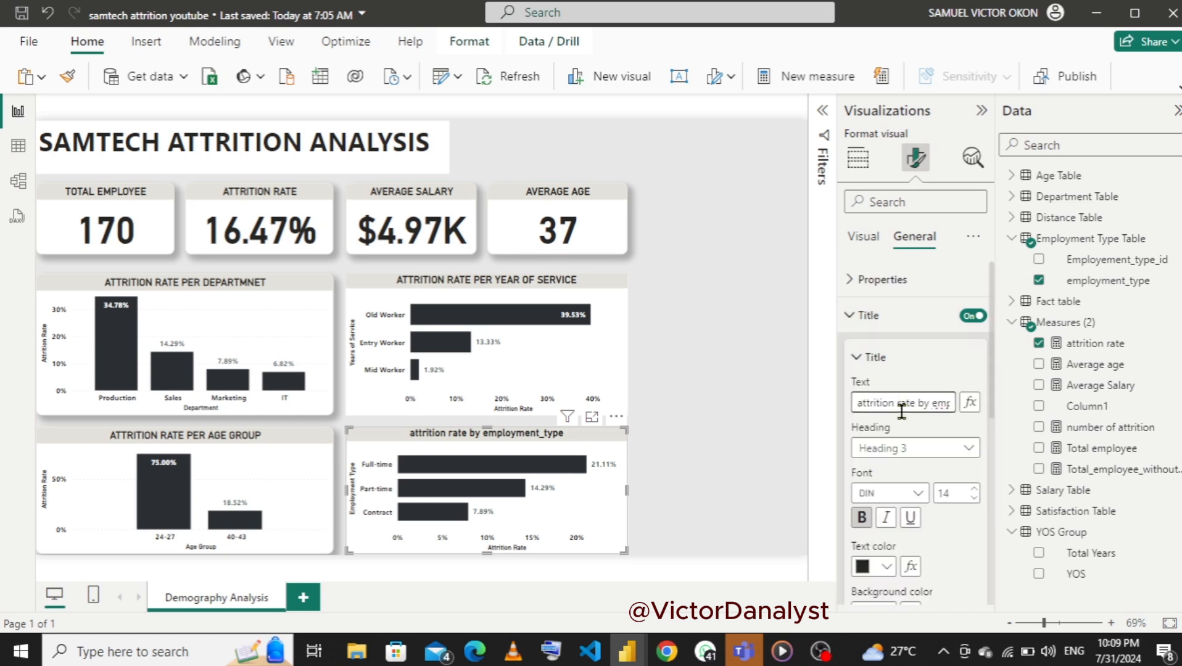
key(ctrl+a)
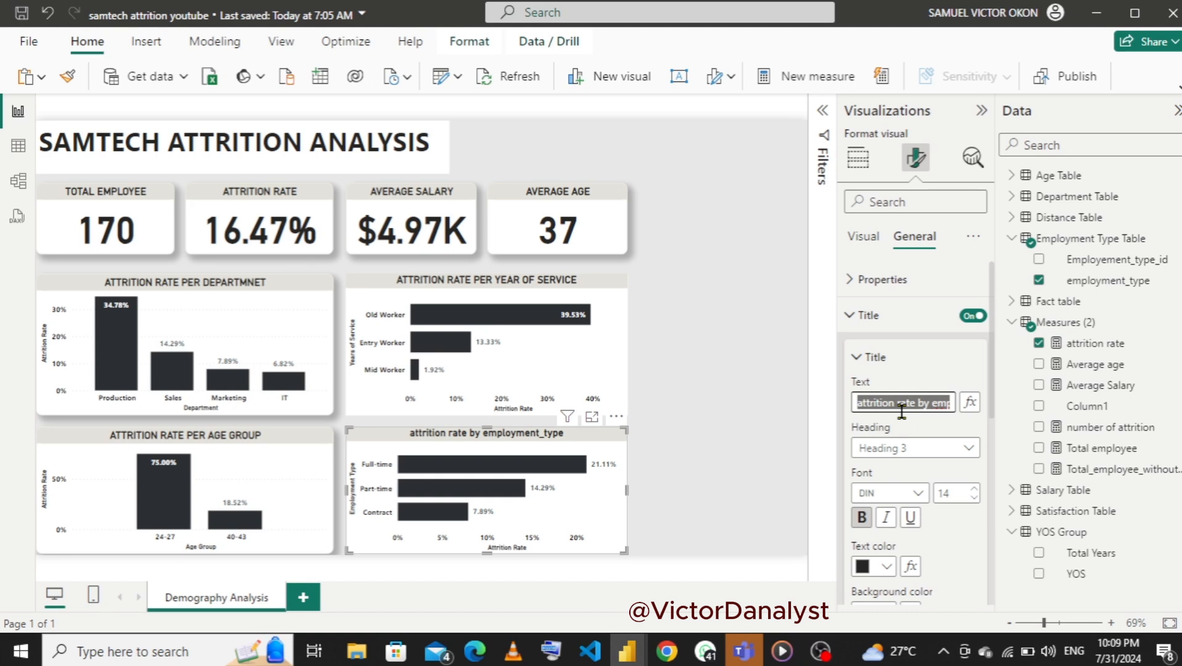
text(a)
key(BackSpace)
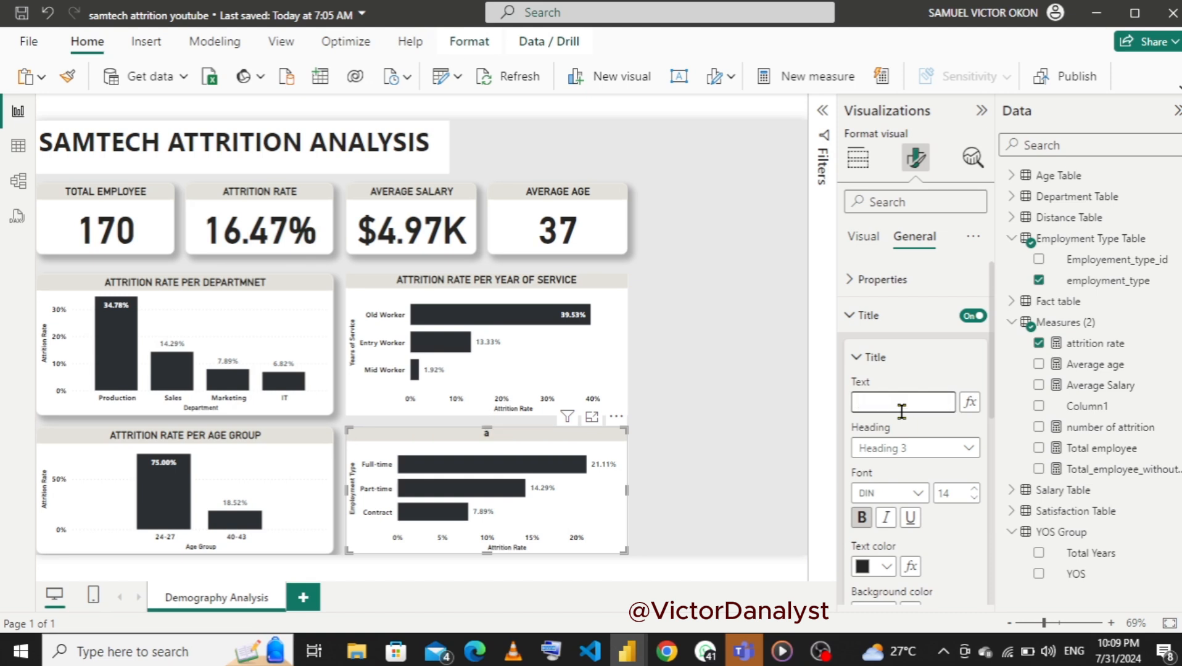
text(ATTRITION RATE)
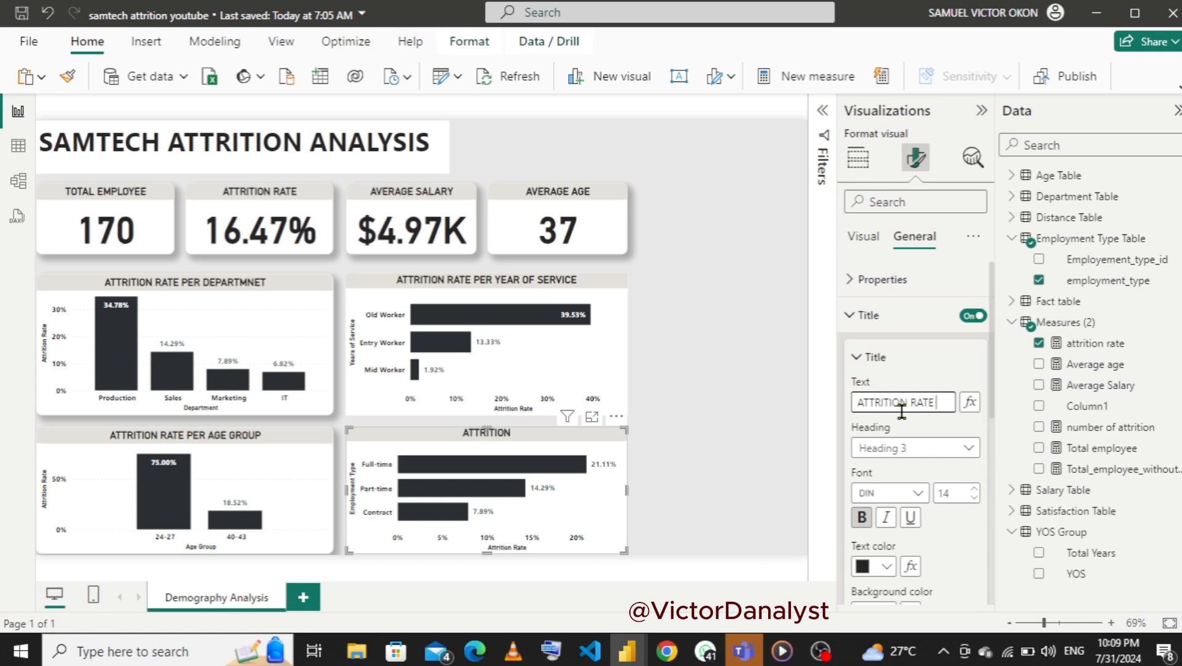
text( PER)
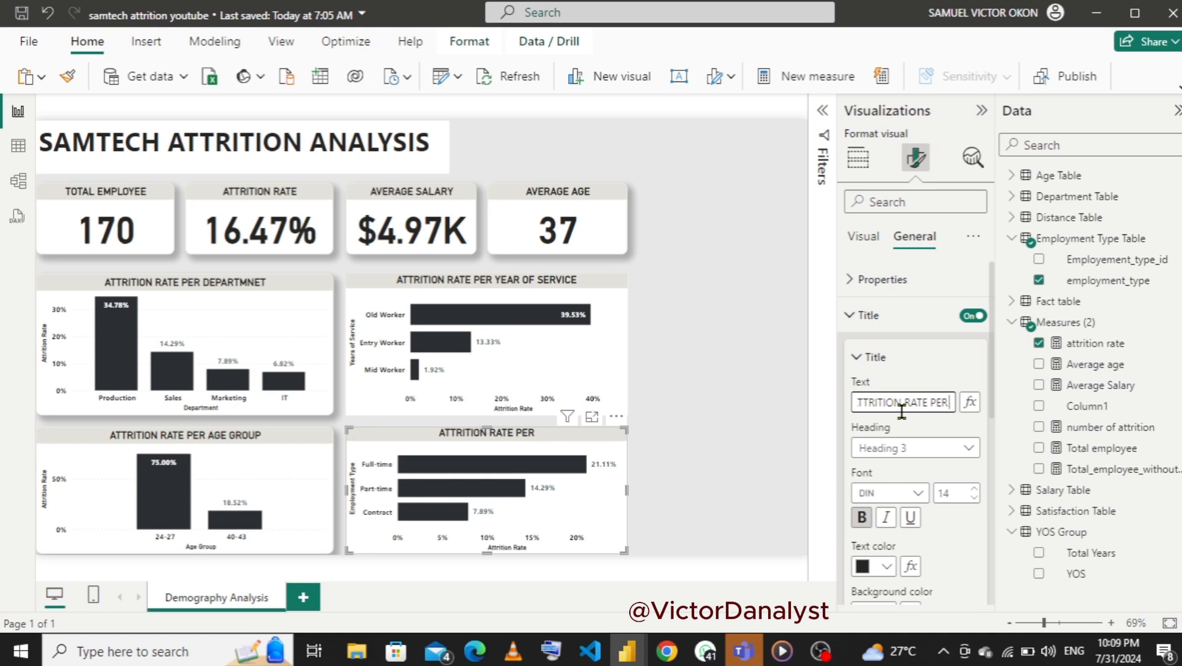
text( EMPLOY)
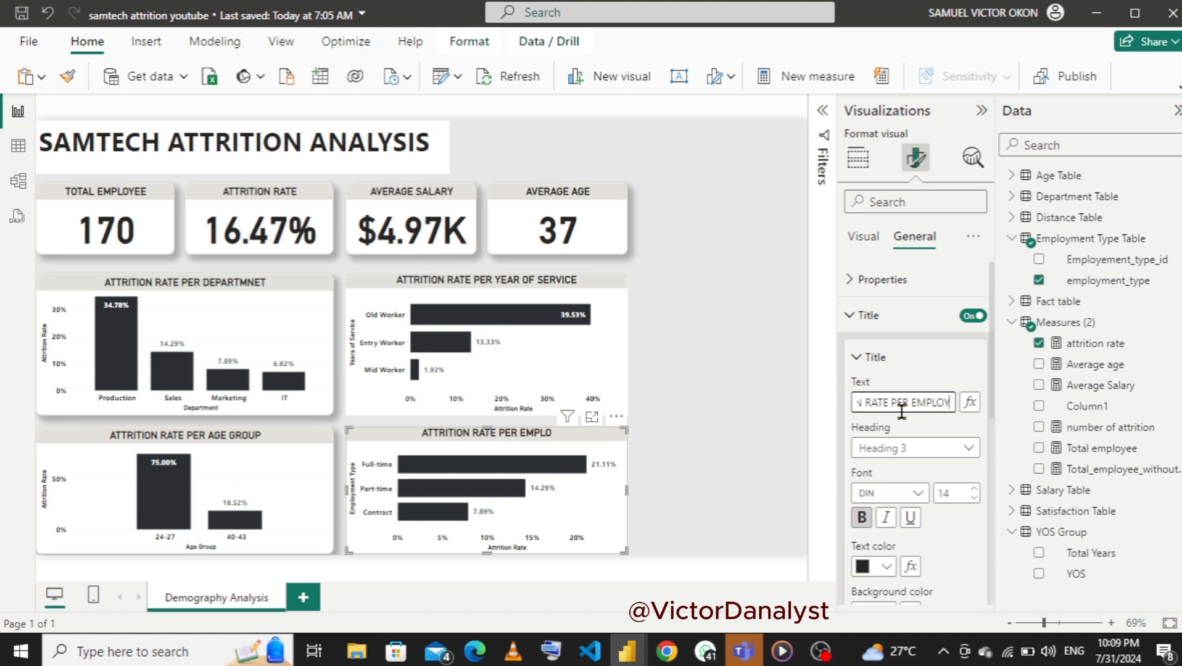
text(MENT)
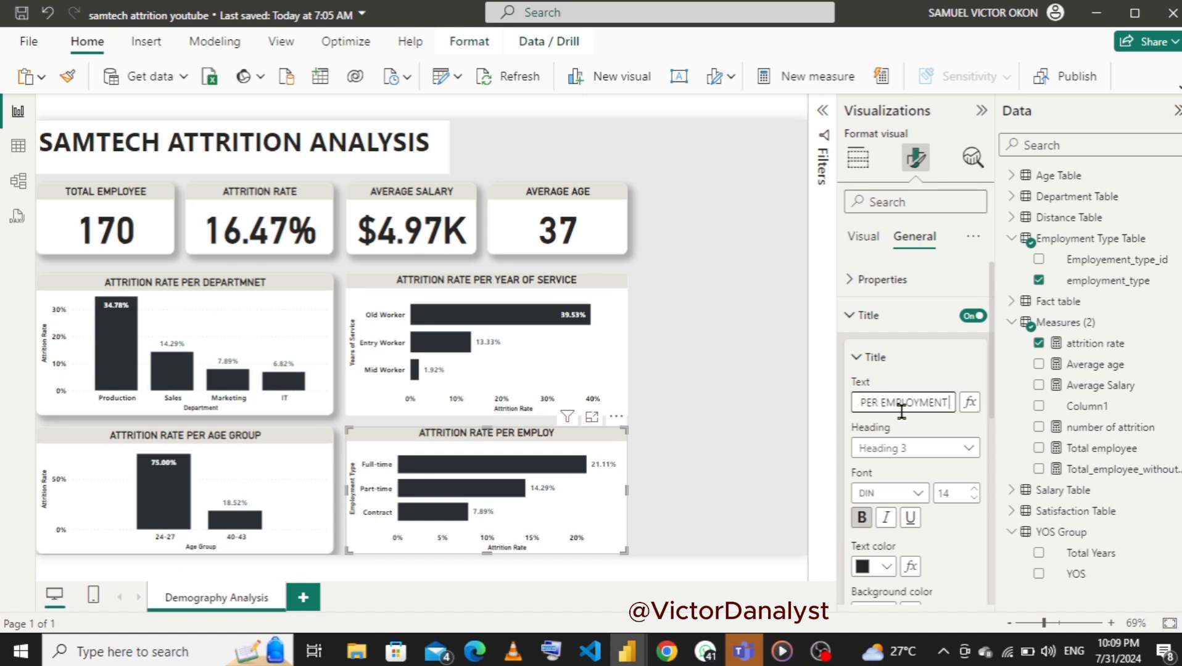
text( TYPE)
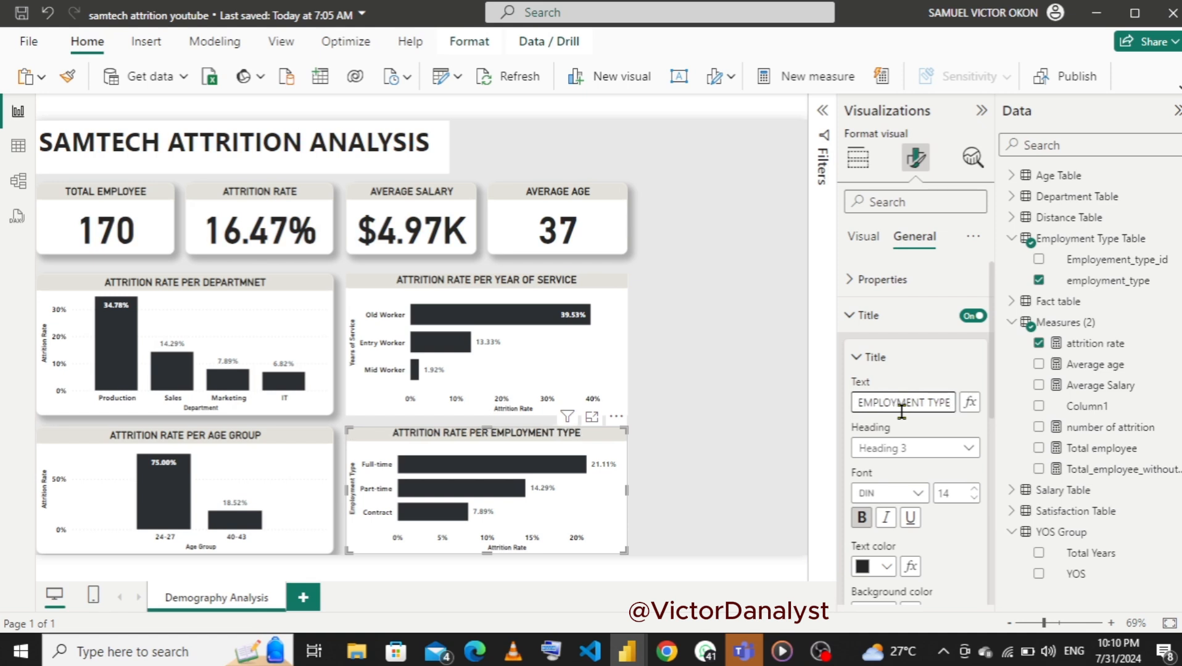
click(688, 226)
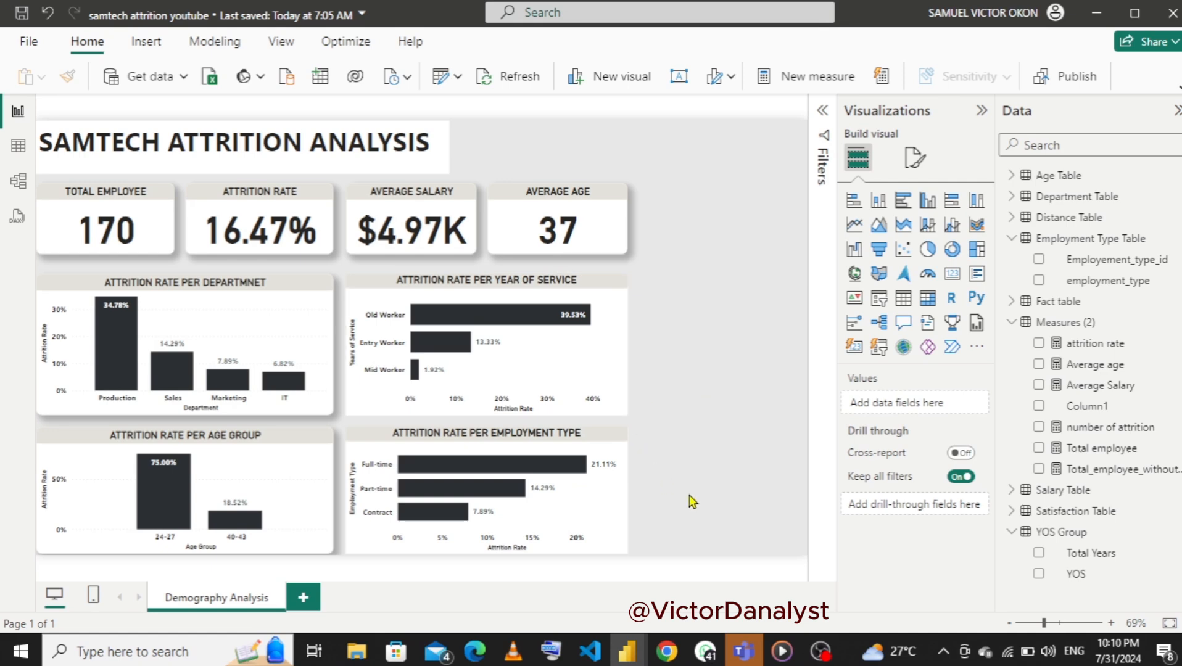
- Preview the finished "Sam tech attrition" reference report to compare its layout with the current page
mouse_move(635, 651)
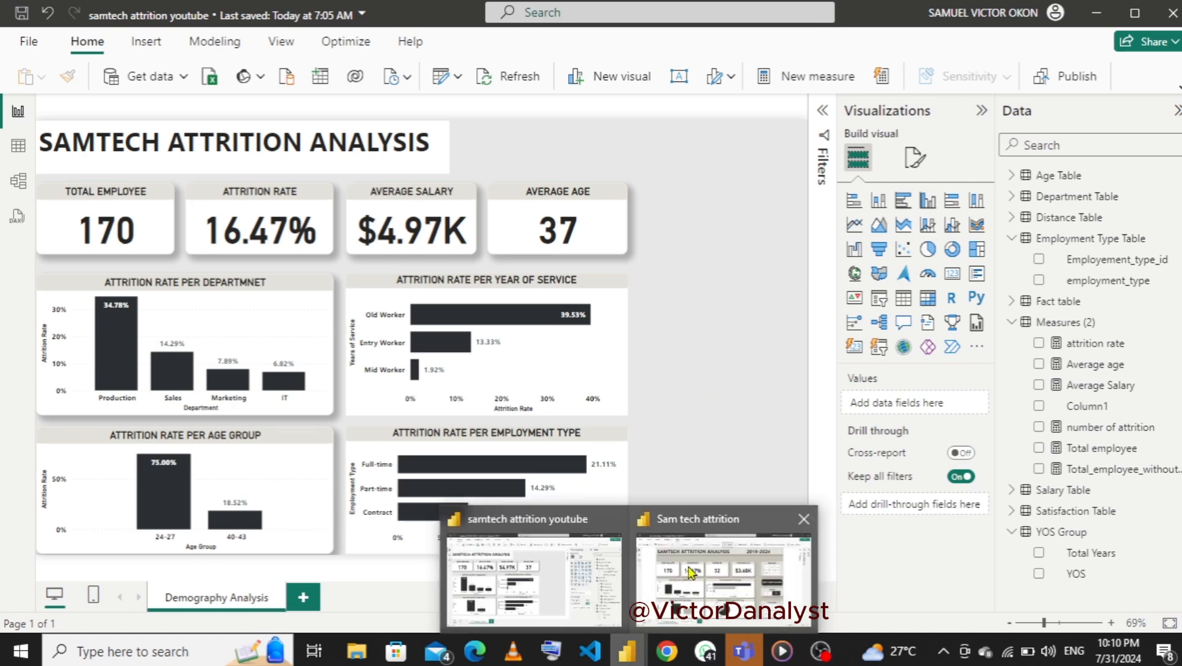
mouse_move(690, 572)
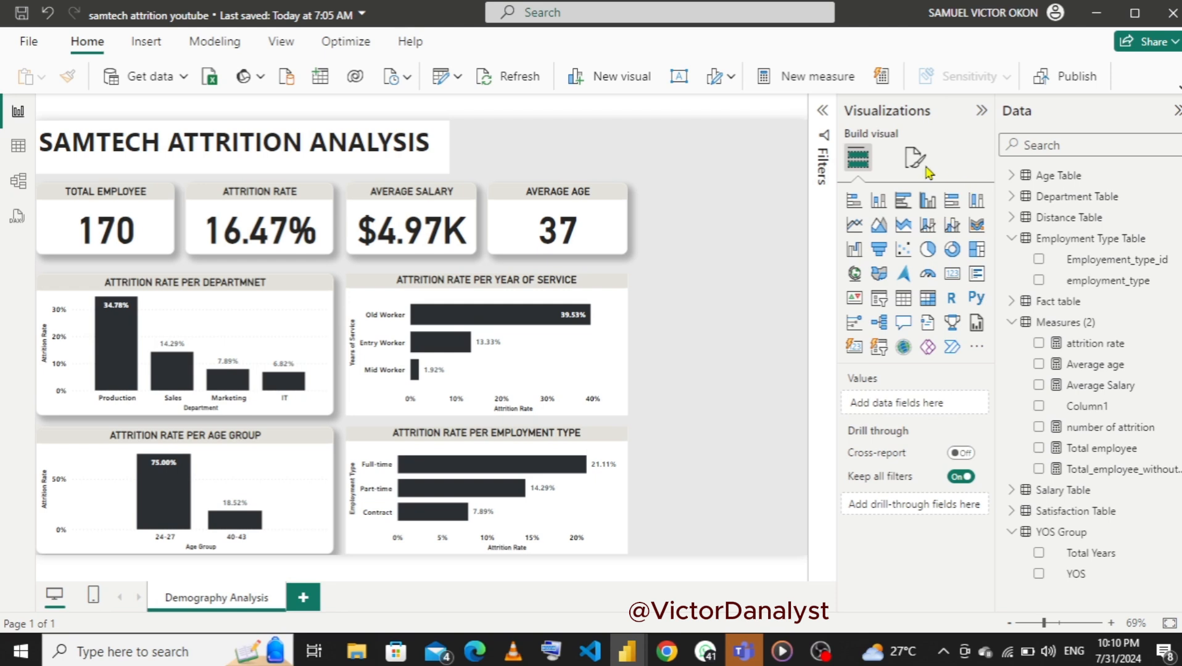
- Stretch the report title text box across the full page width and set its background colour to #e4e2db
click(439, 142)
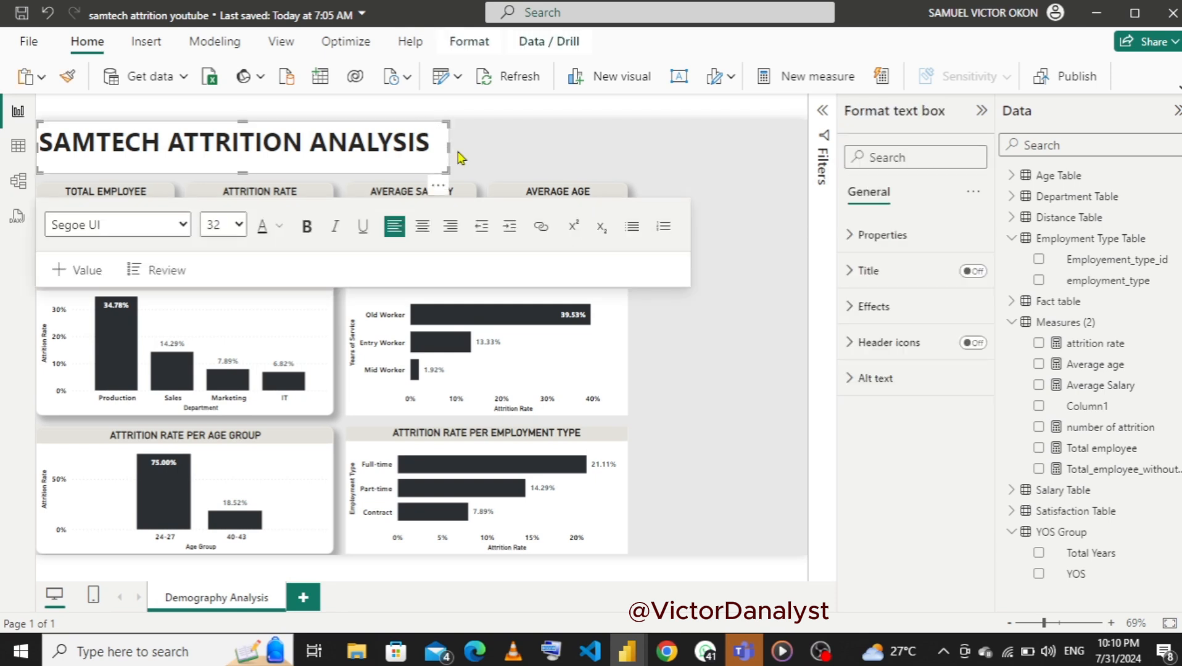
drag(448, 147, 820, 207)
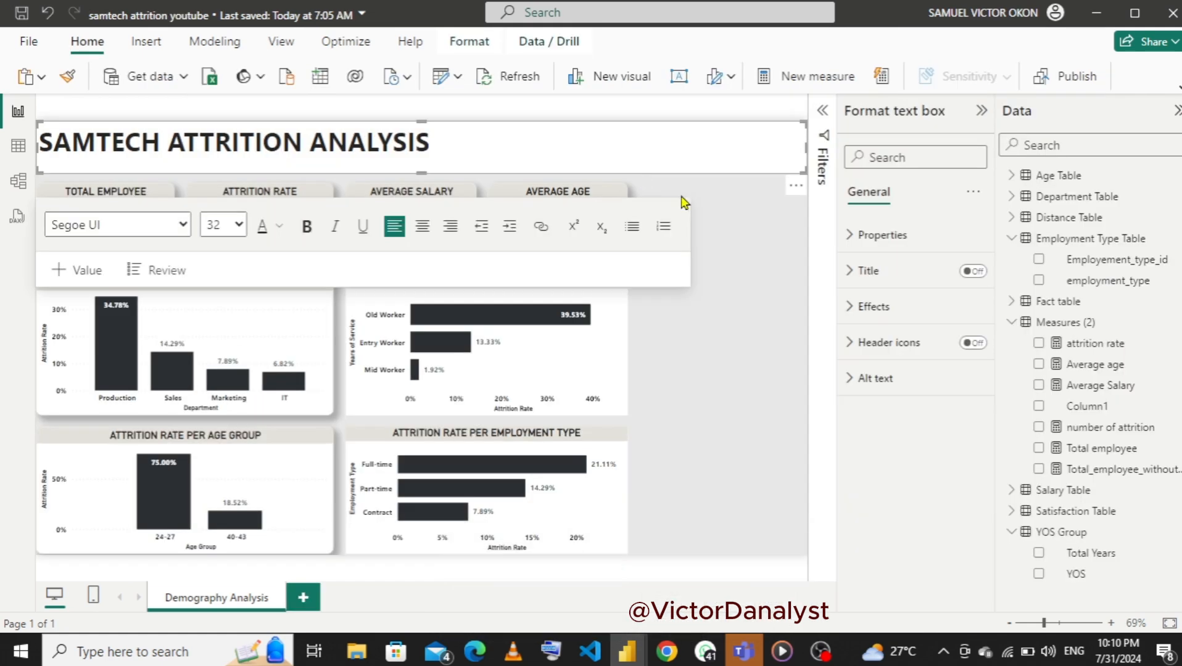
click(846, 309)
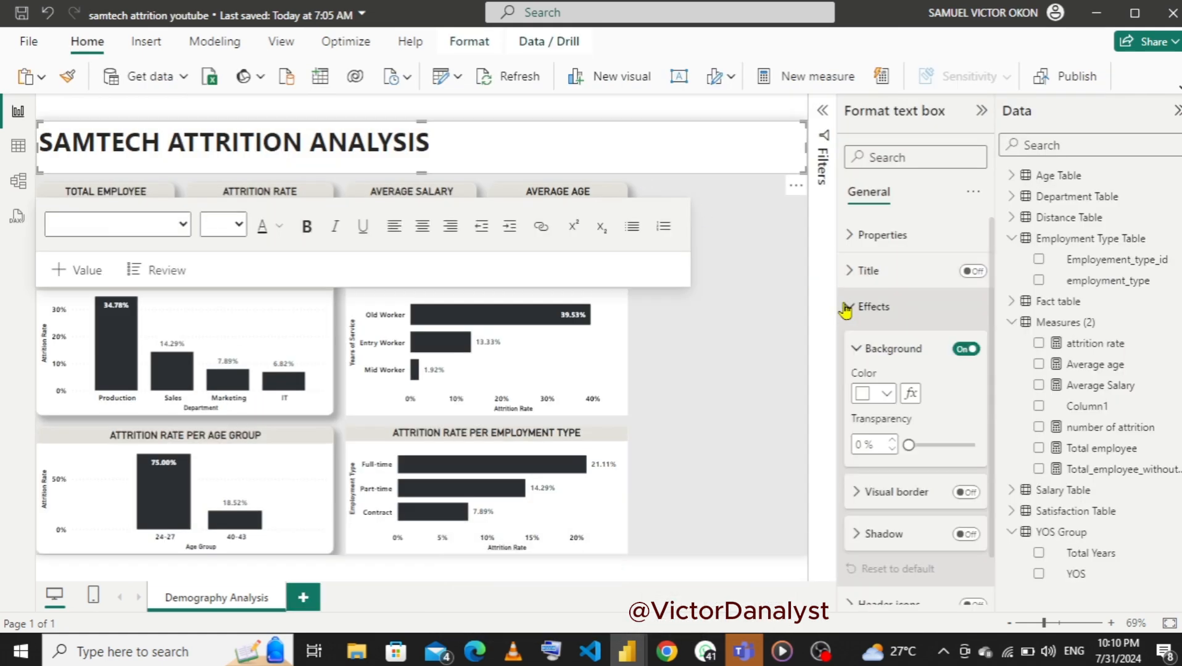
click(887, 395)
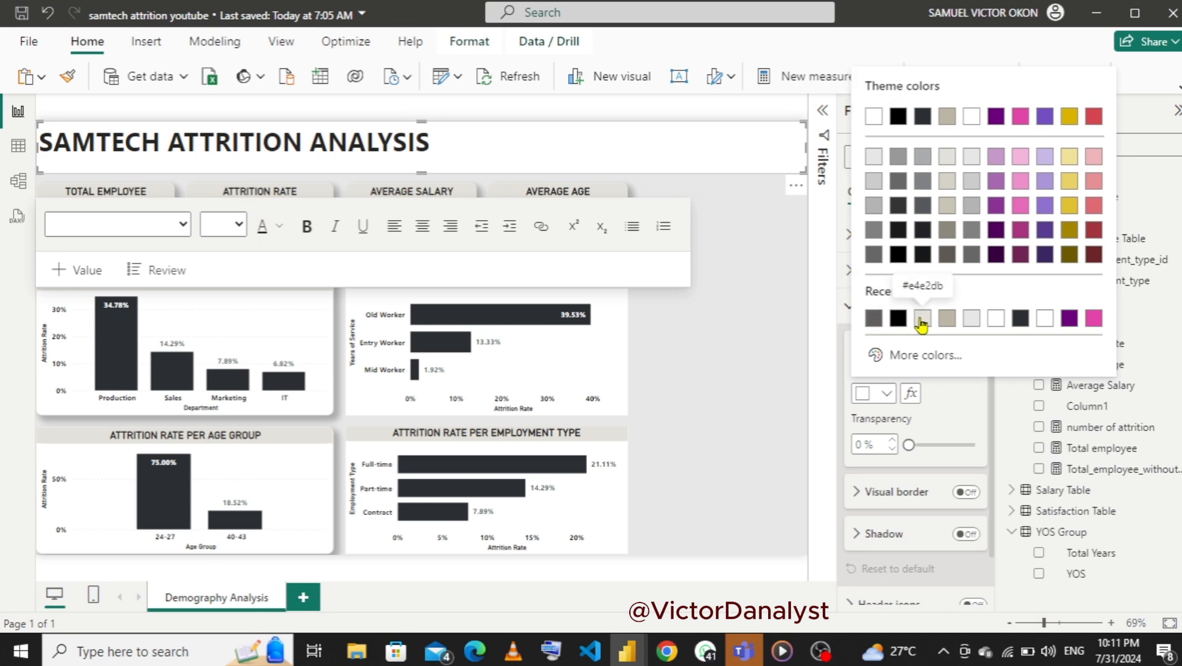
click(922, 319)
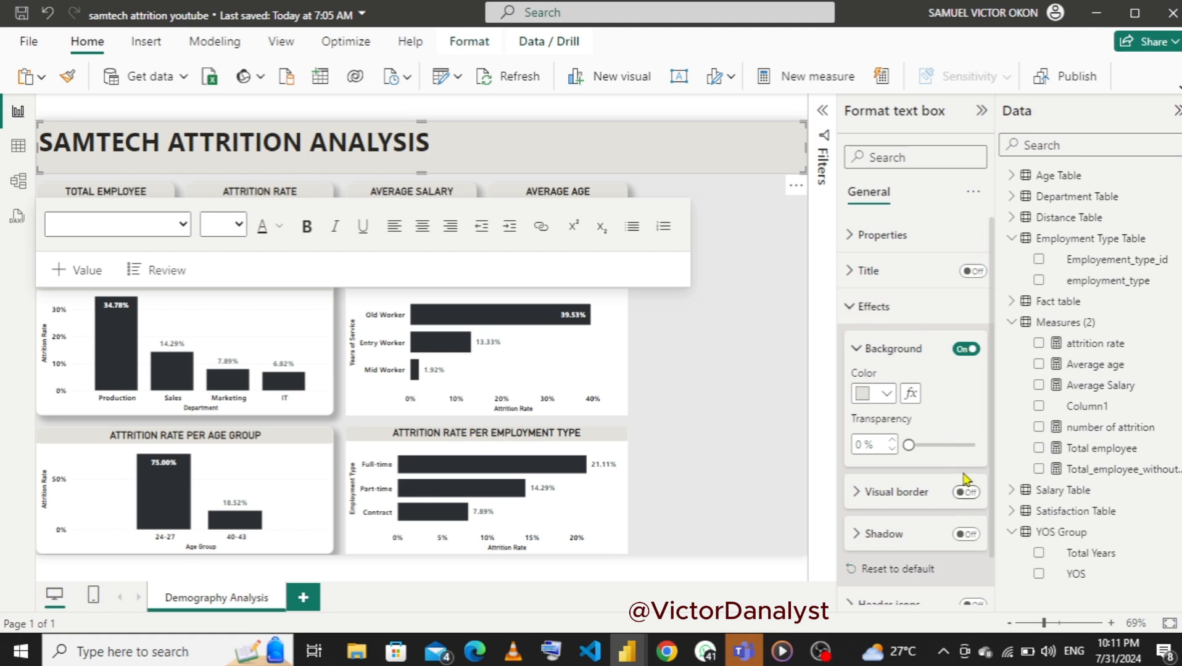
- Turn on the visual border and shadow for the report title text box
click(964, 492)
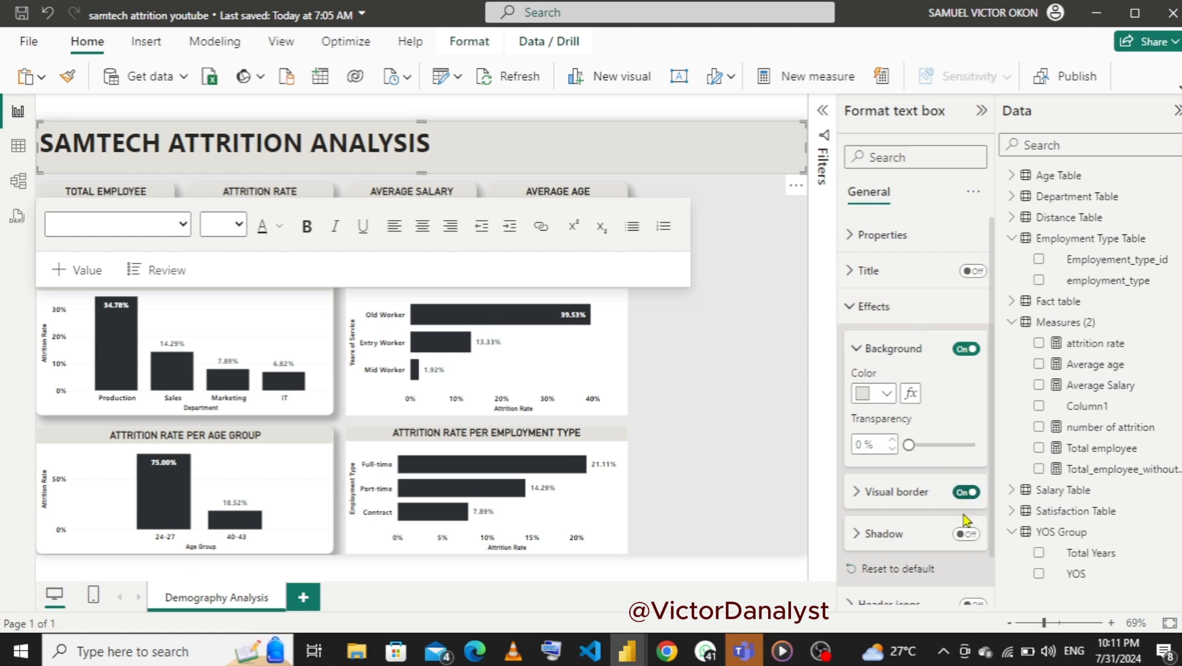
click(963, 534)
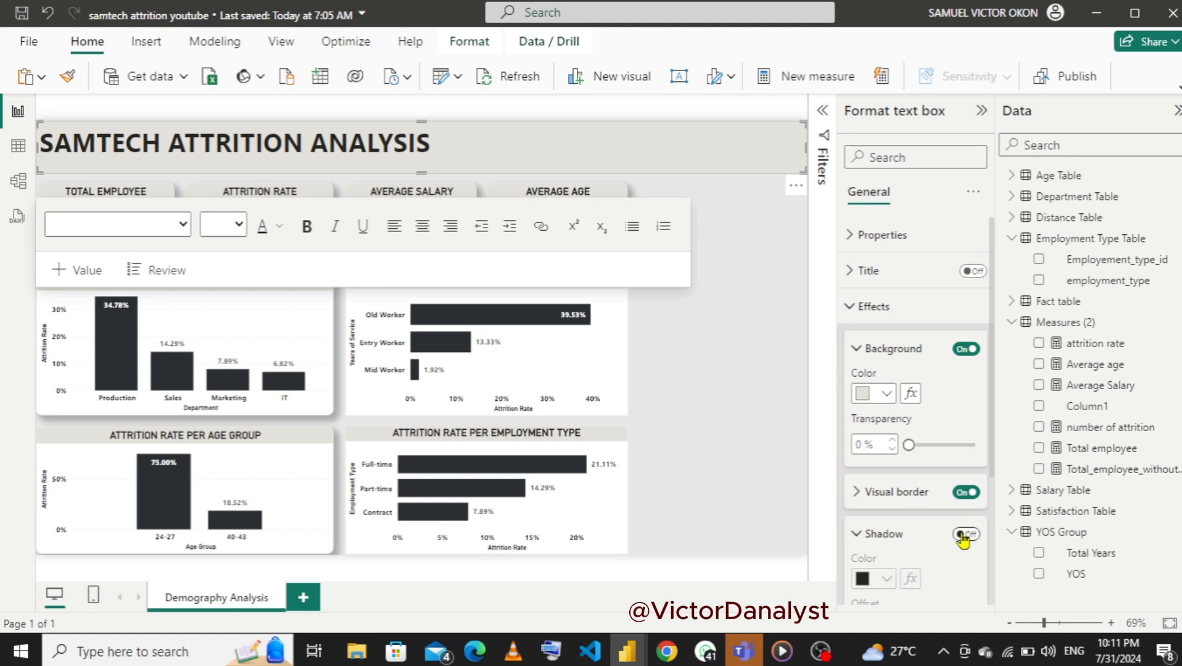
click(964, 535)
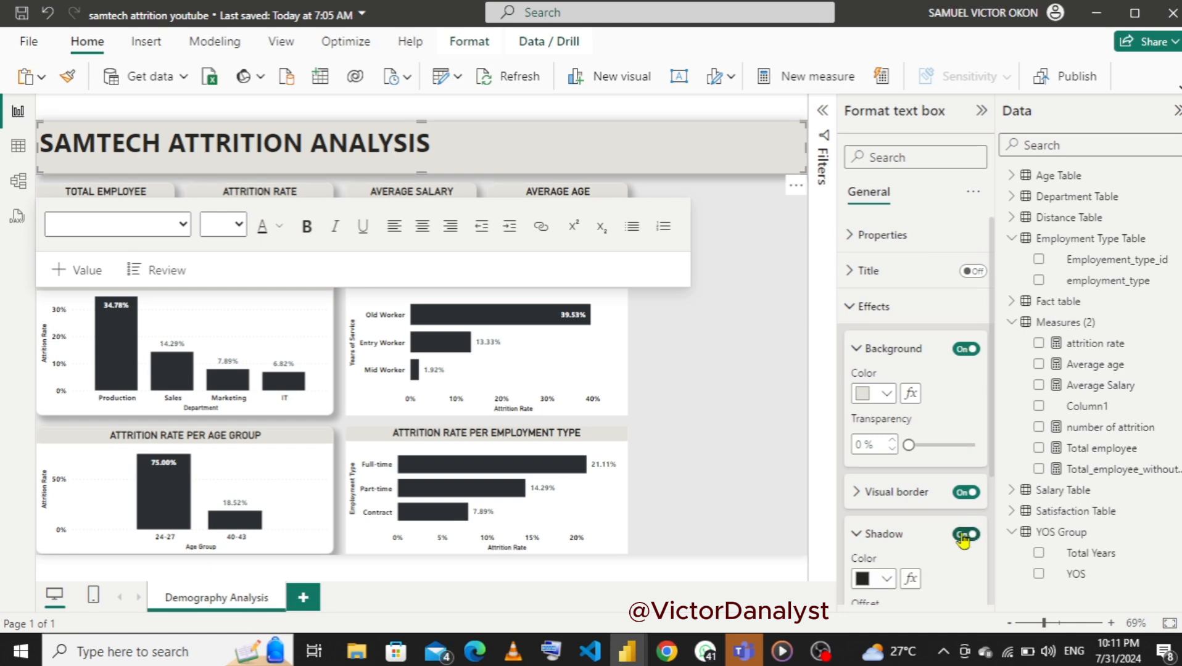
- Set the title box's border to the same light grey as its background, with 10 px rounded corners, and deselect it
click(856, 493)
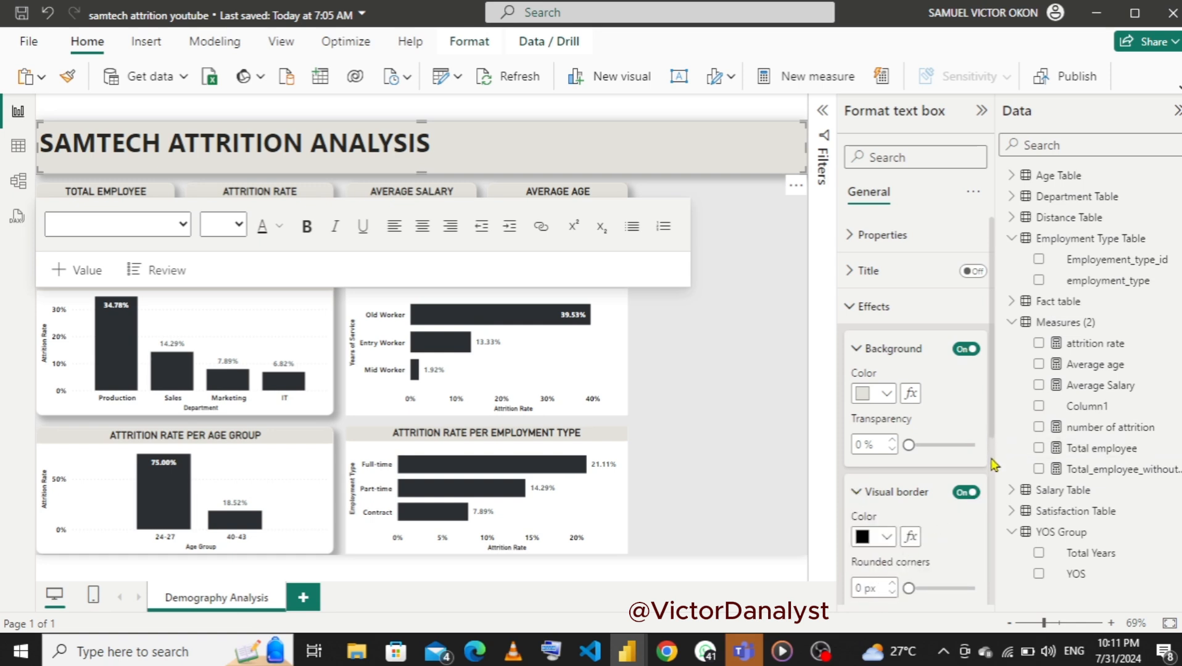
drag(996, 435, 998, 485)
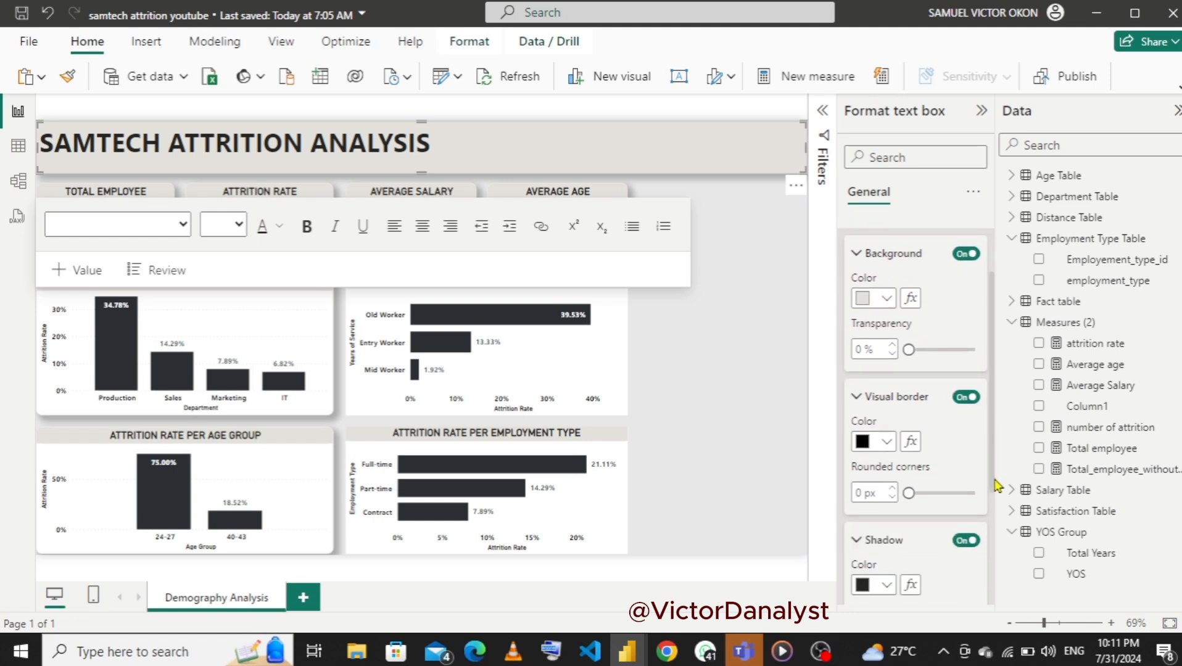
click(888, 443)
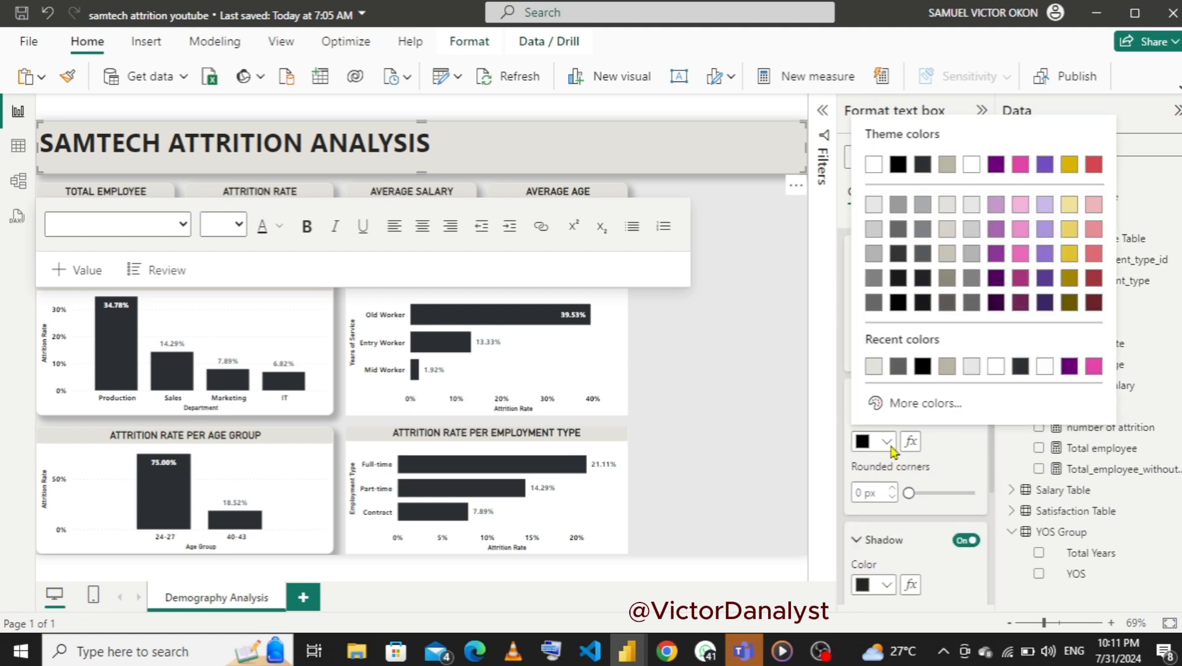
click(873, 368)
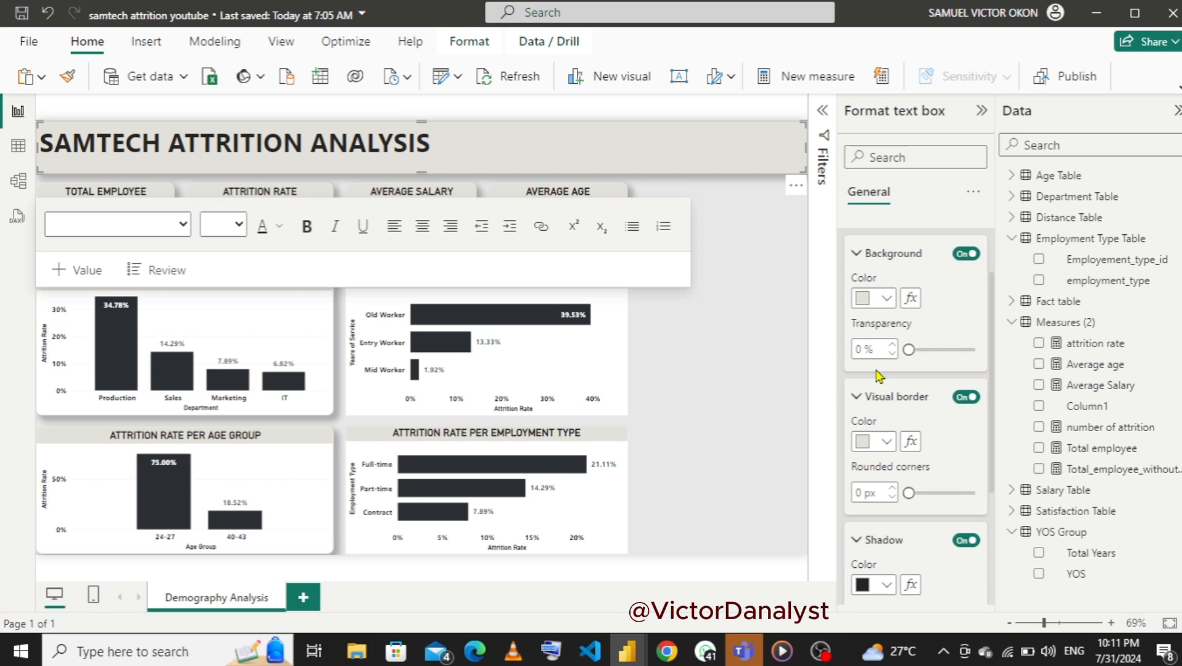
double_click(856, 488)
text(10)
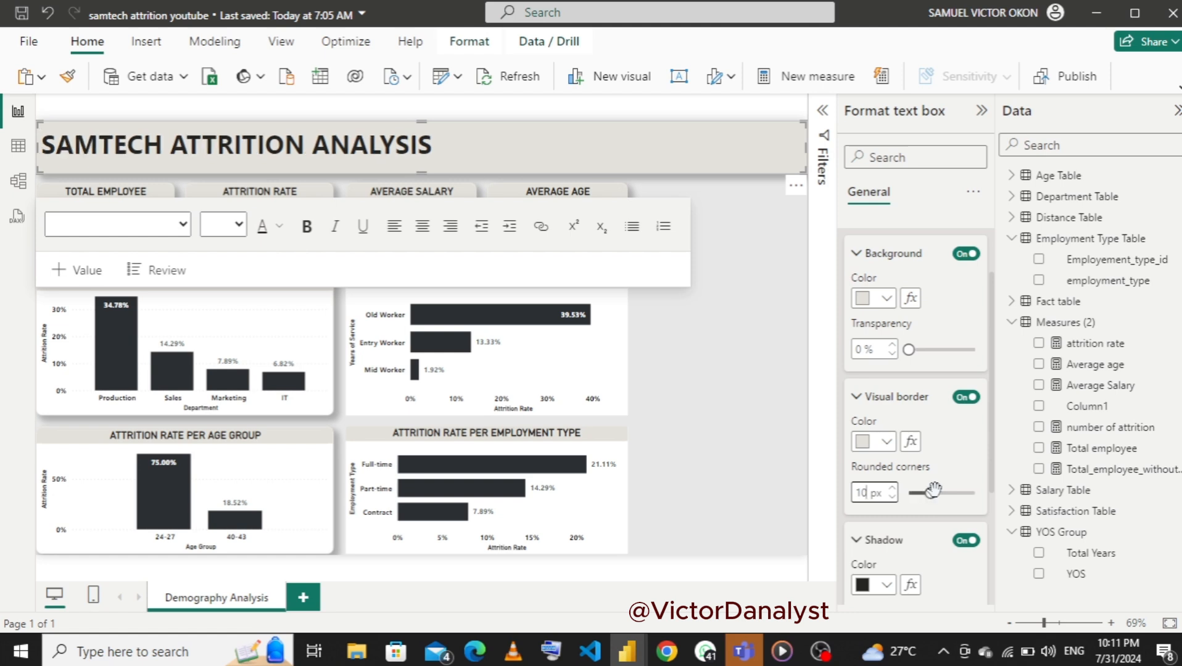
click(746, 415)
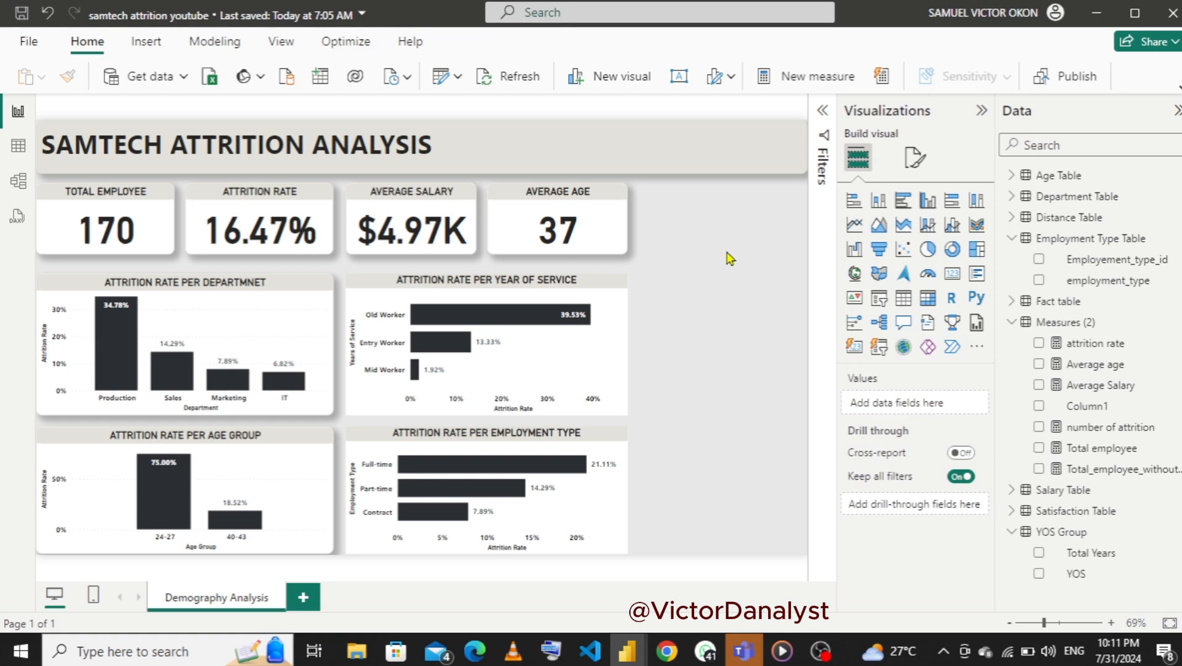
- Add an empty slicer and narrow it to fit the blank area beside the year of service chart
click(917, 162)
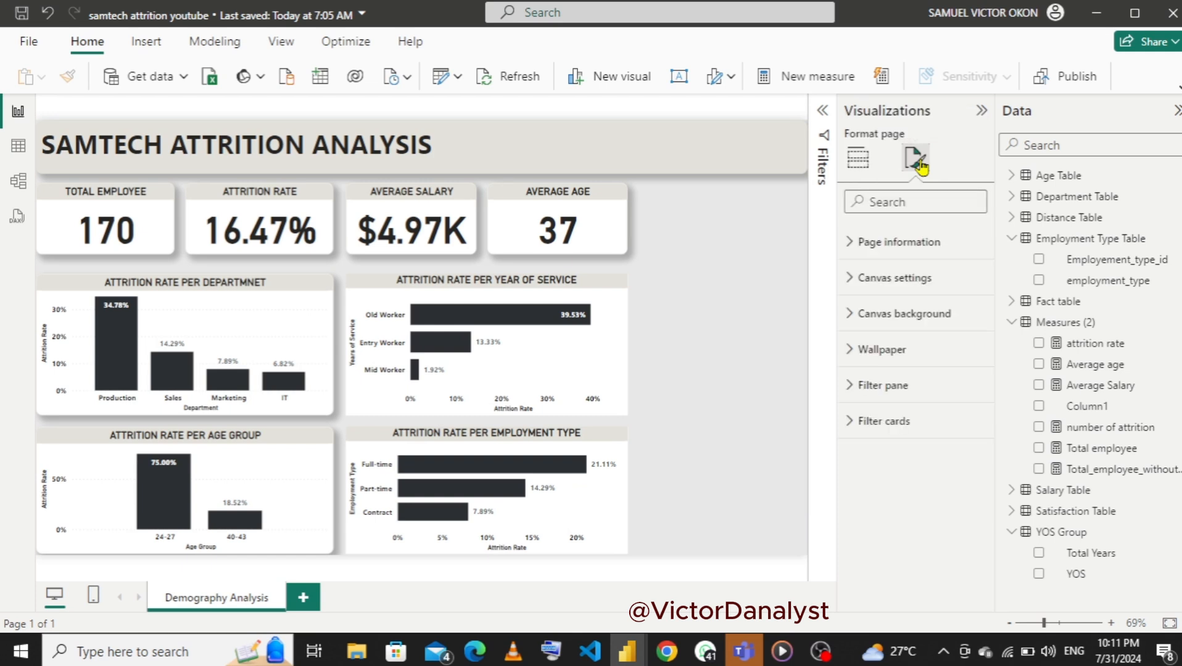
click(864, 163)
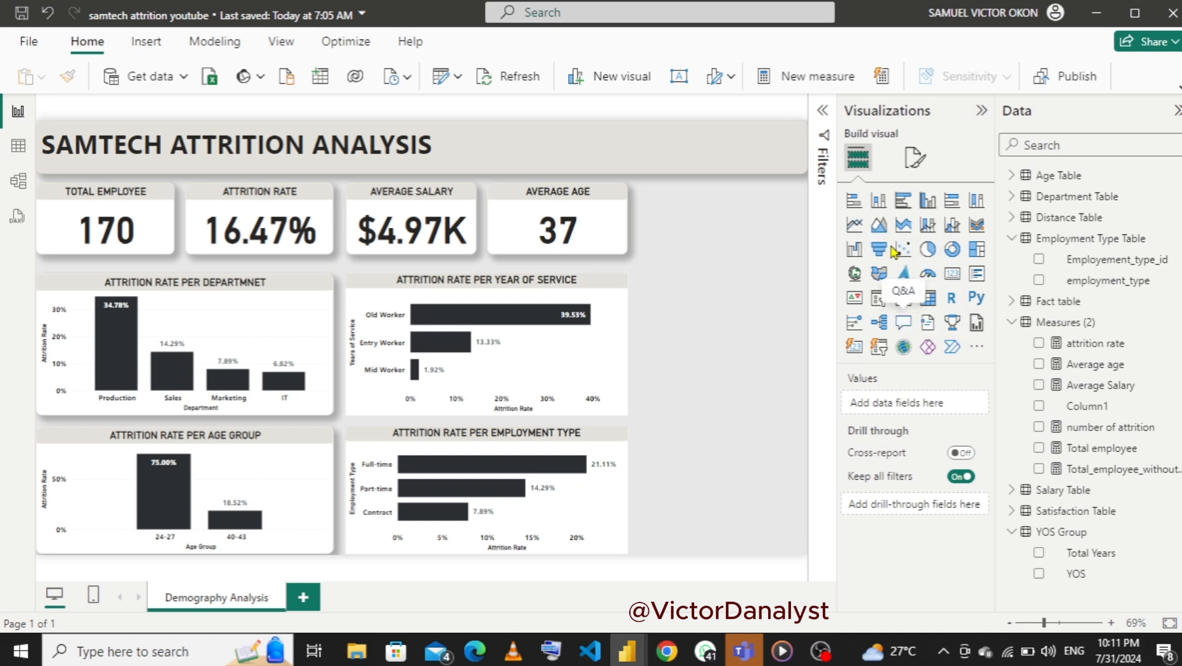
click(879, 301)
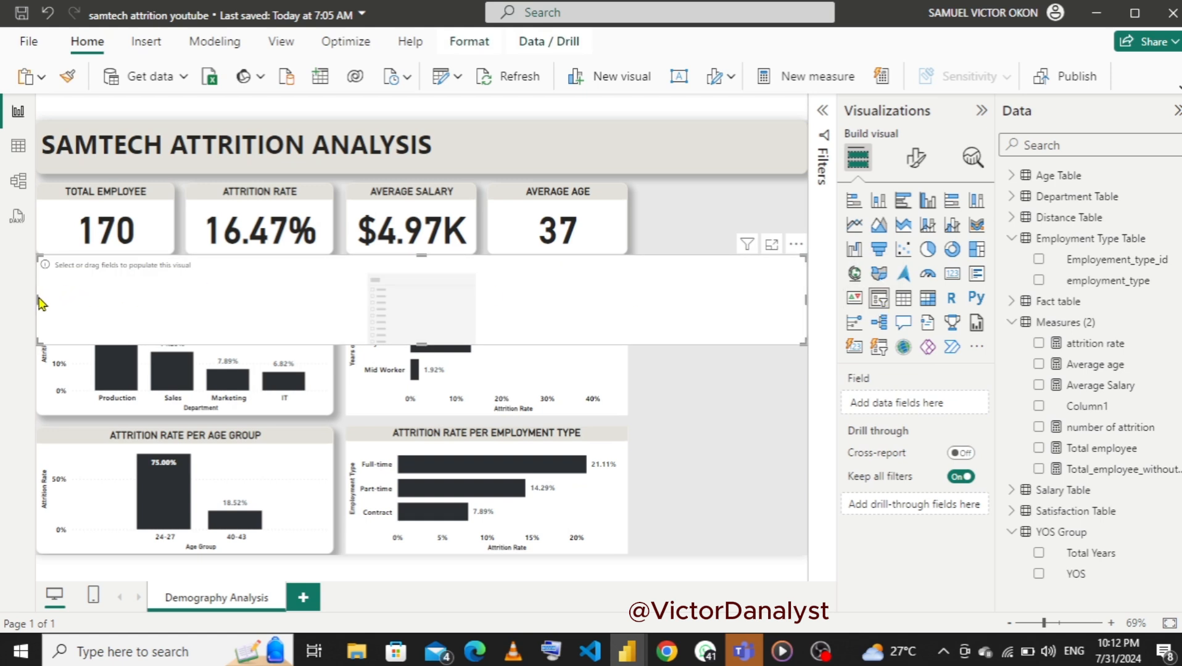
drag(36, 299, 311, 299)
drag(400, 293, 628, 295)
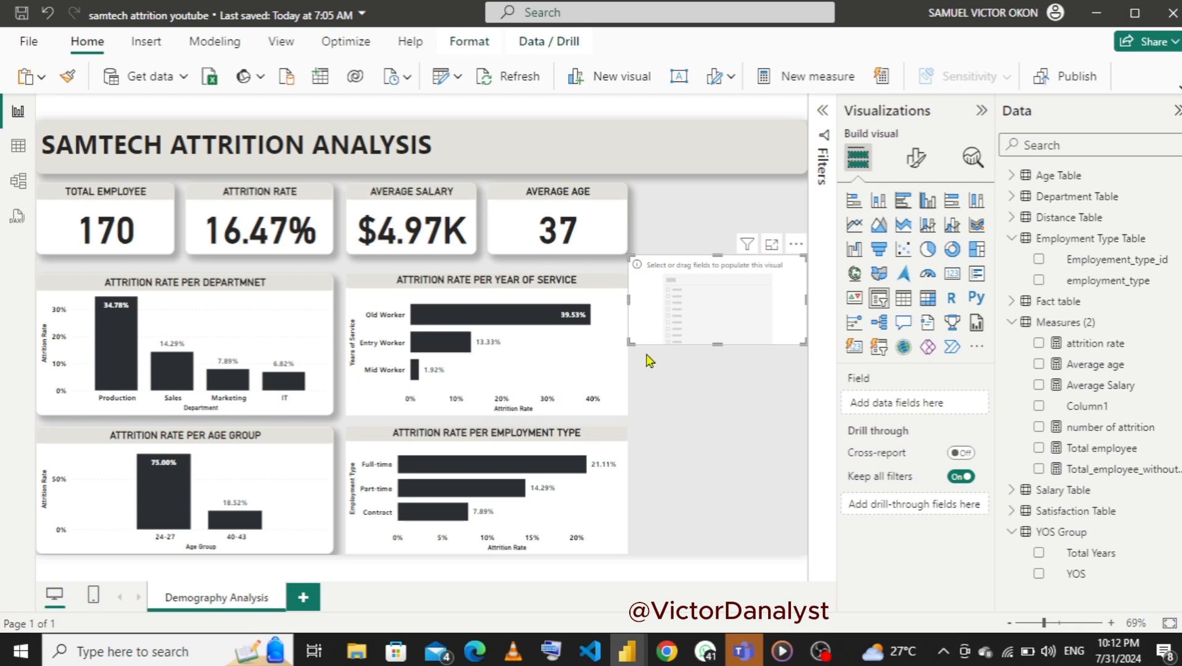
- Narrow the empty slicer further, move it beside the Average Age card and make it slightly taller
mouse_move(640, 658)
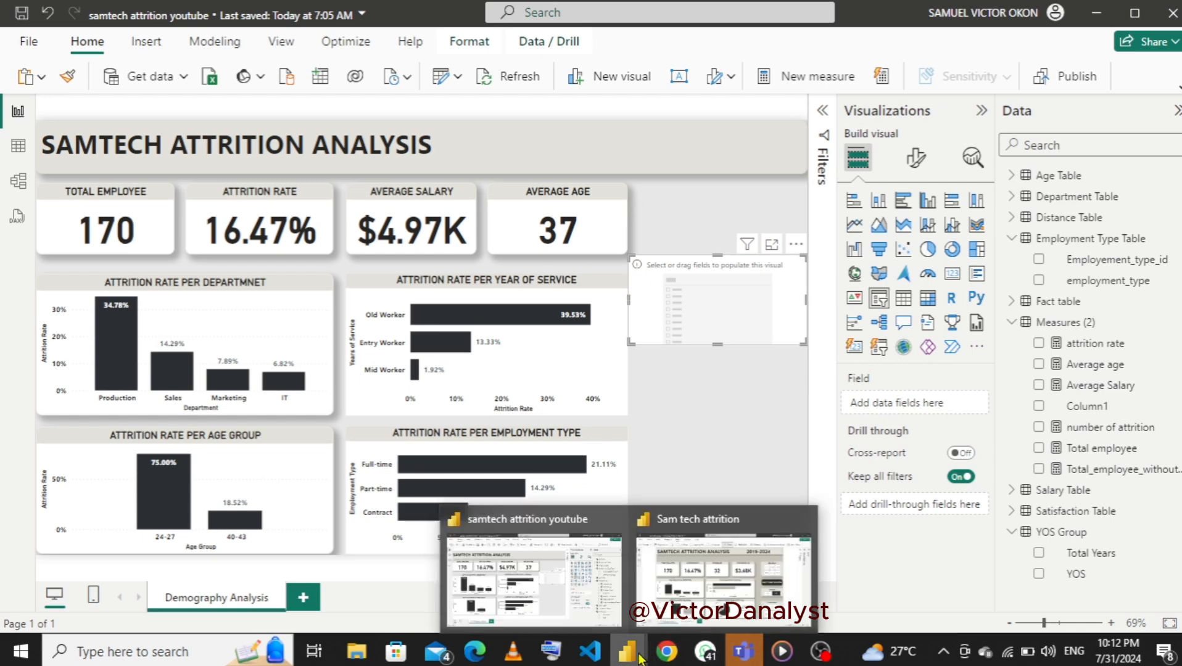
click(681, 576)
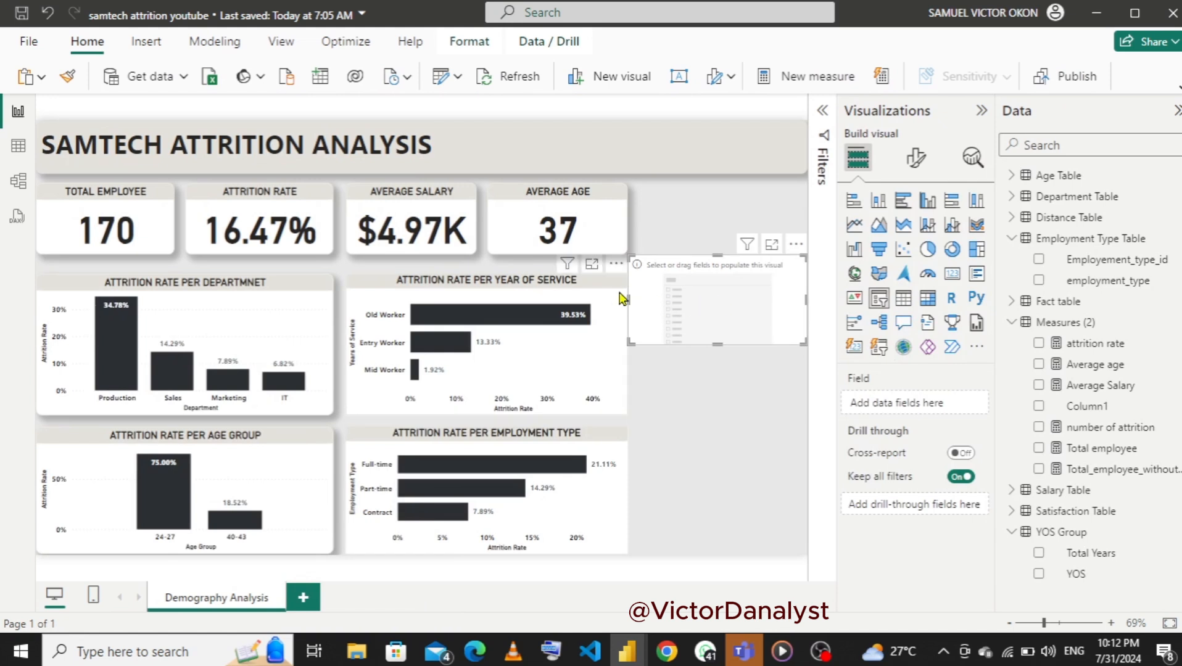
drag(630, 299, 673, 303)
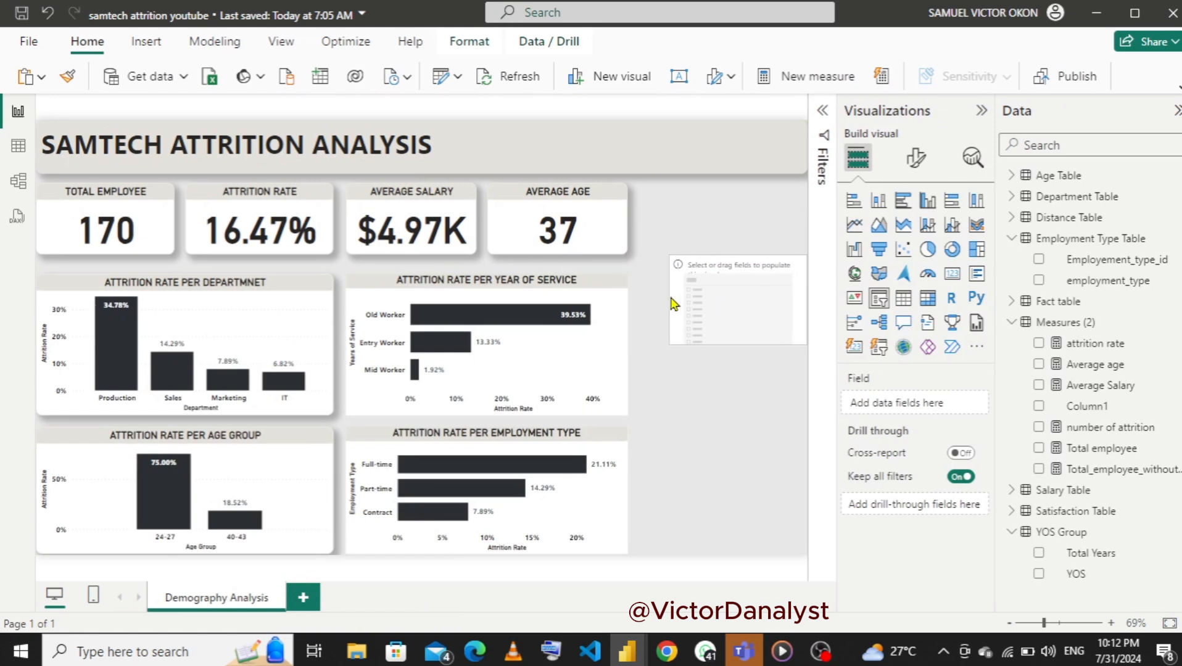
drag(734, 268, 723, 205)
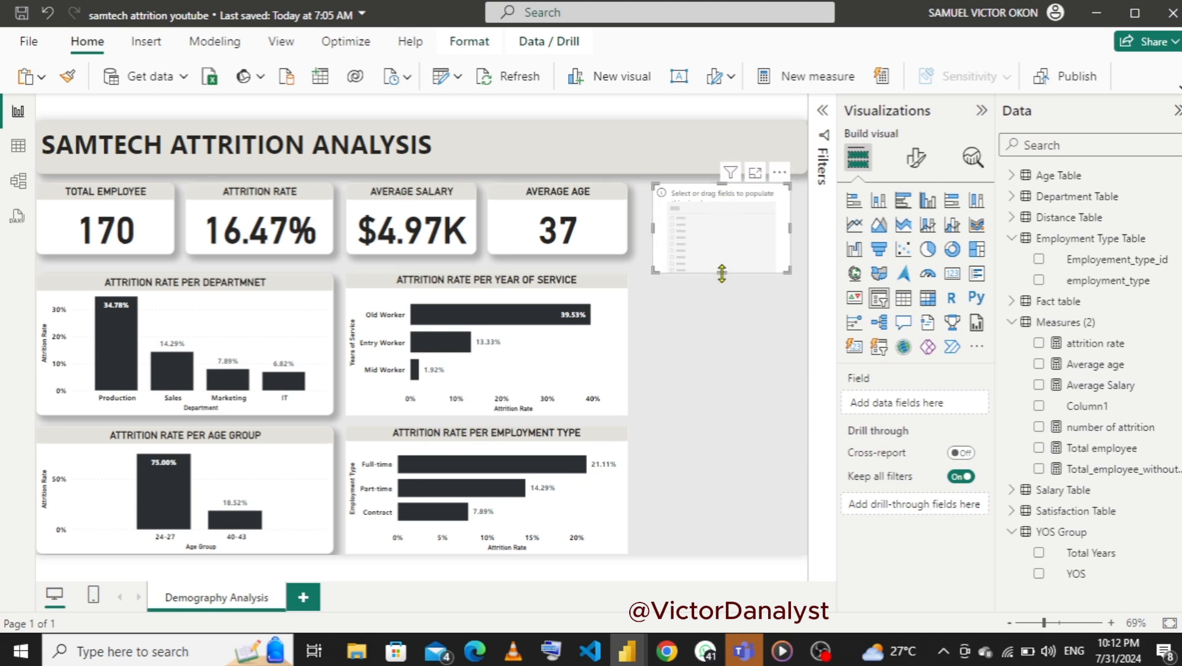
drag(721, 272, 725, 292)
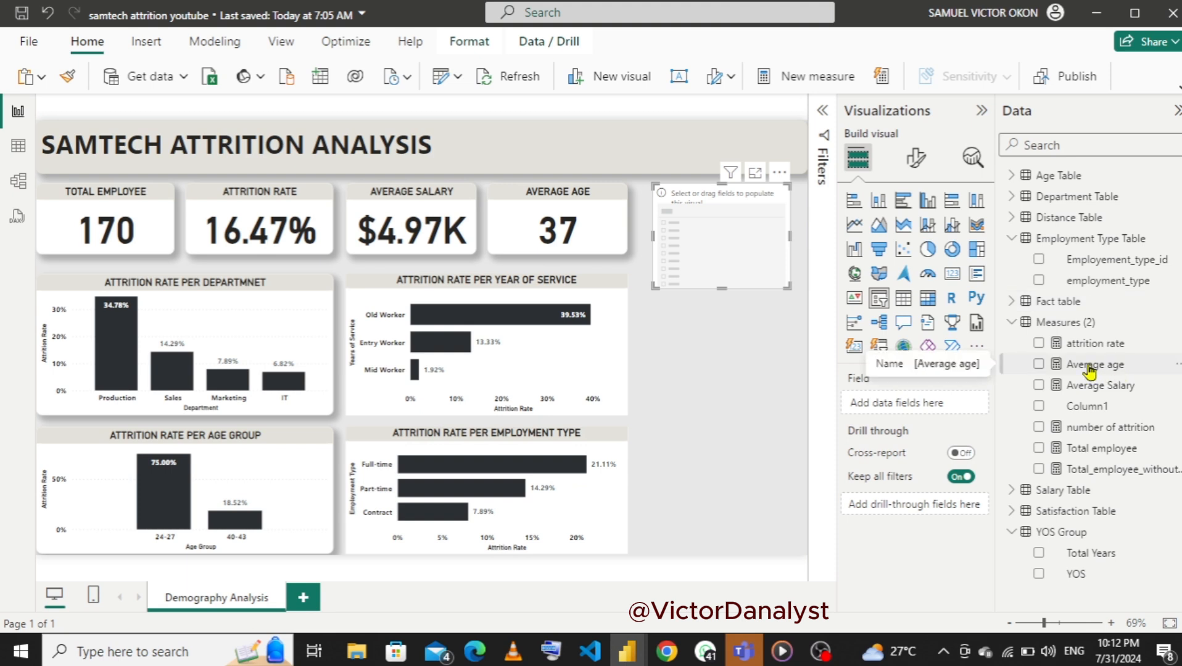
- Populate the slicer with Age Group from the Age Table and set its style to Tile
click(1012, 176)
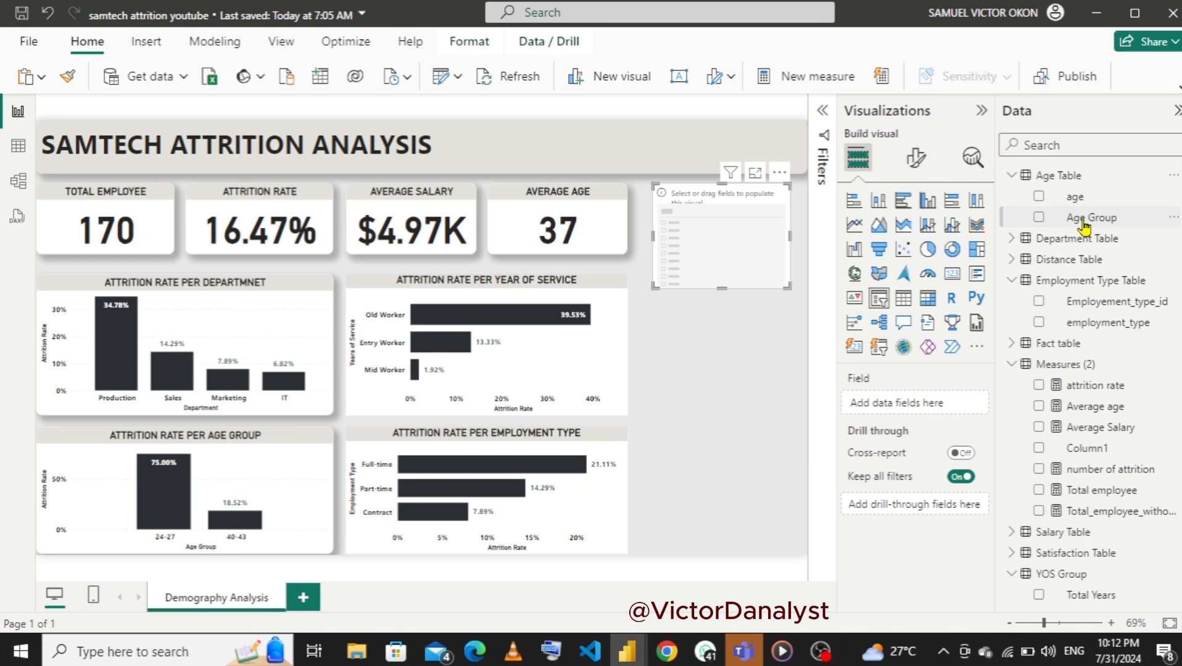
drag(1084, 227, 923, 418)
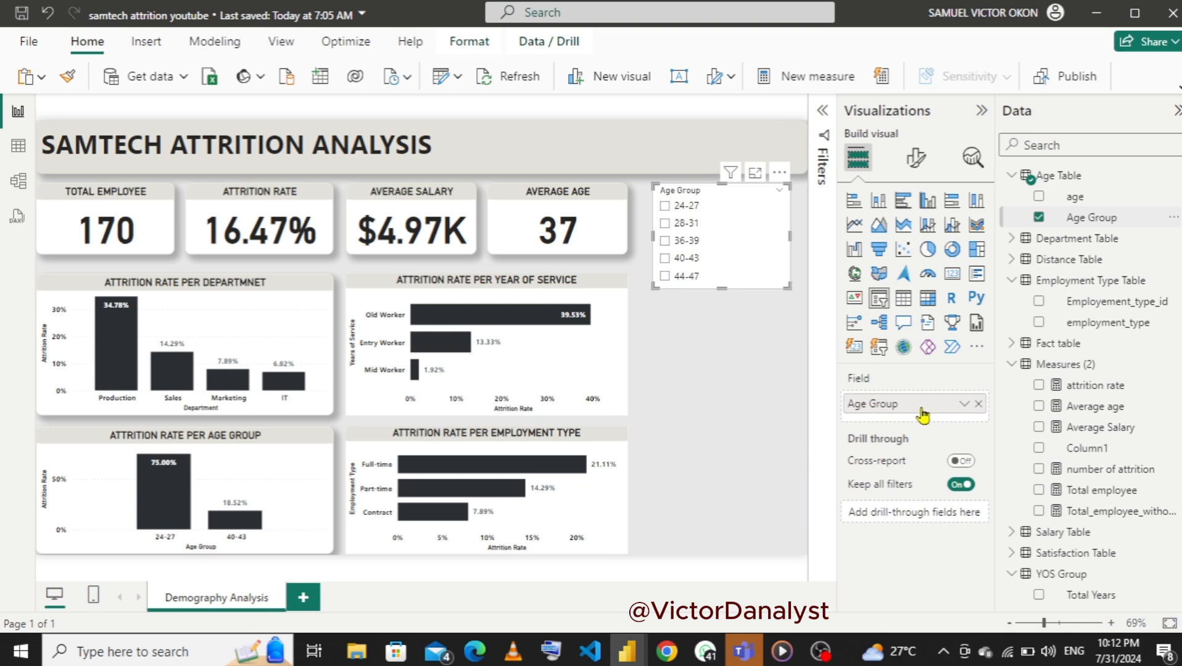
click(916, 159)
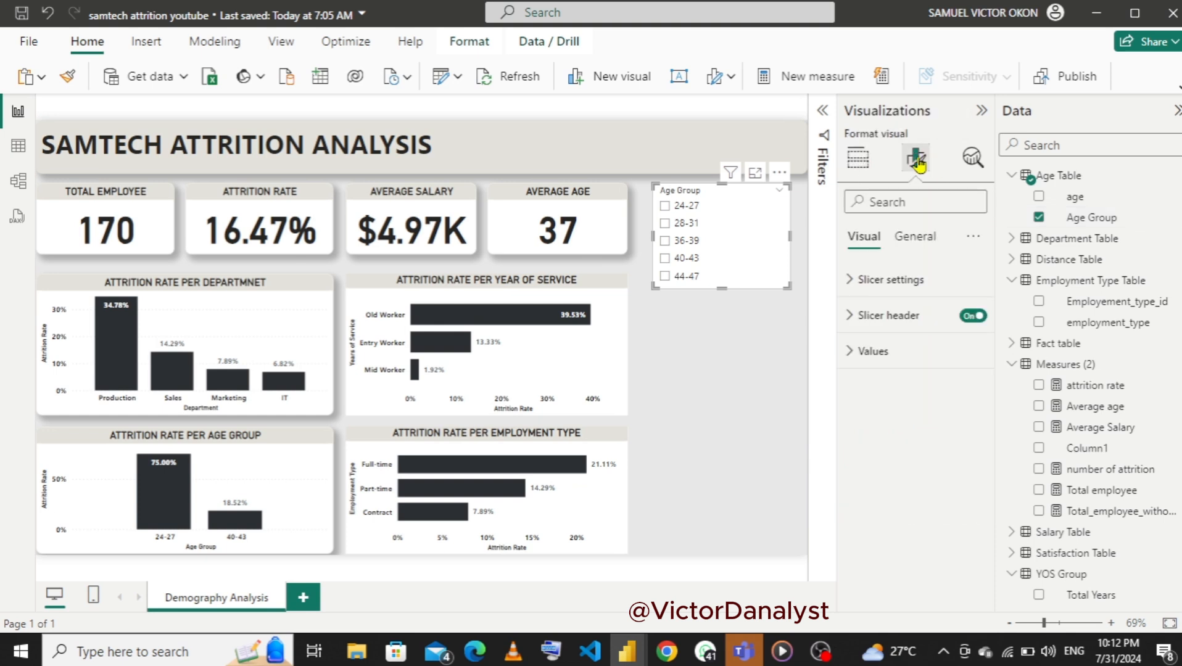
click(856, 283)
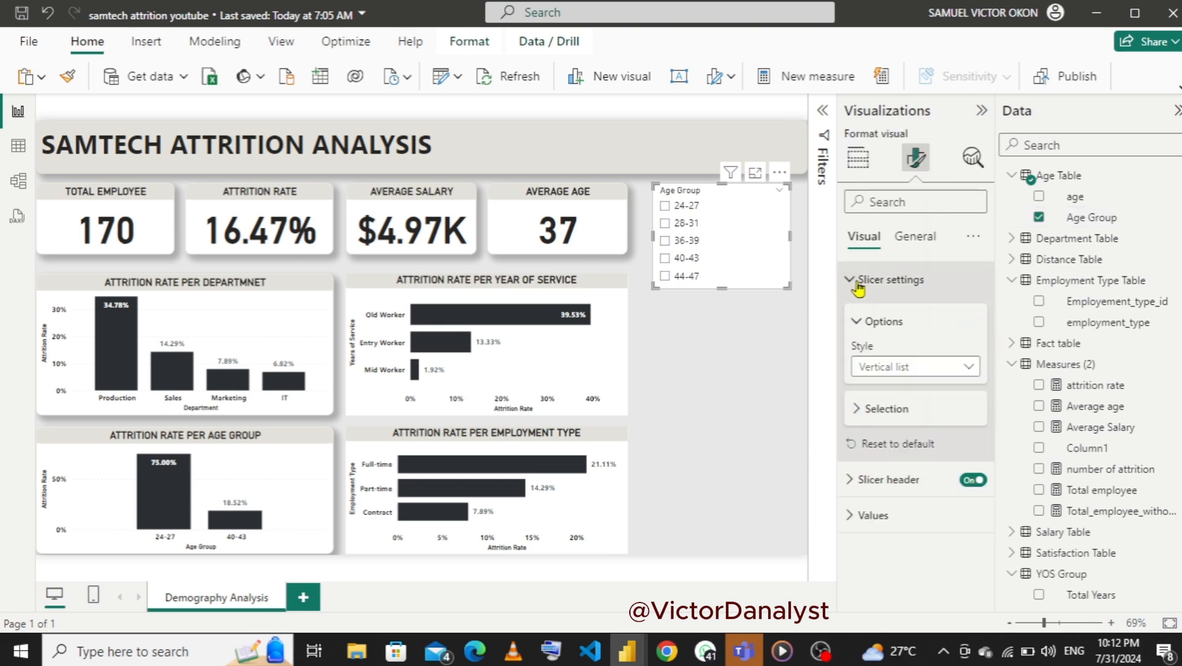
click(883, 369)
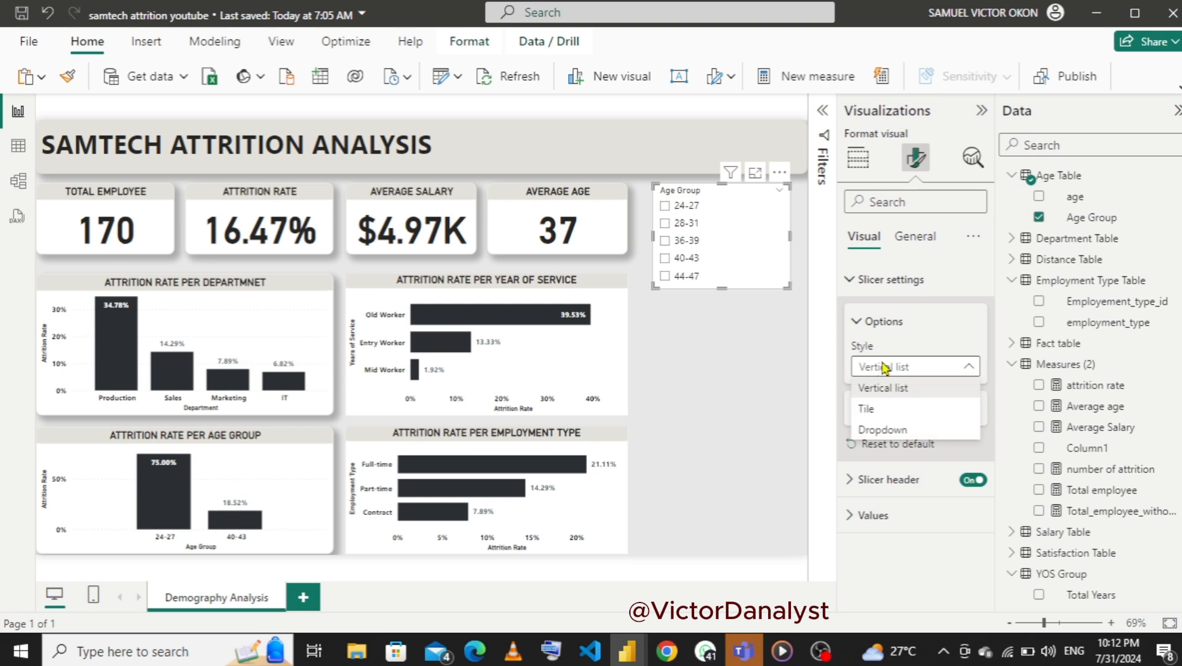
click(885, 410)
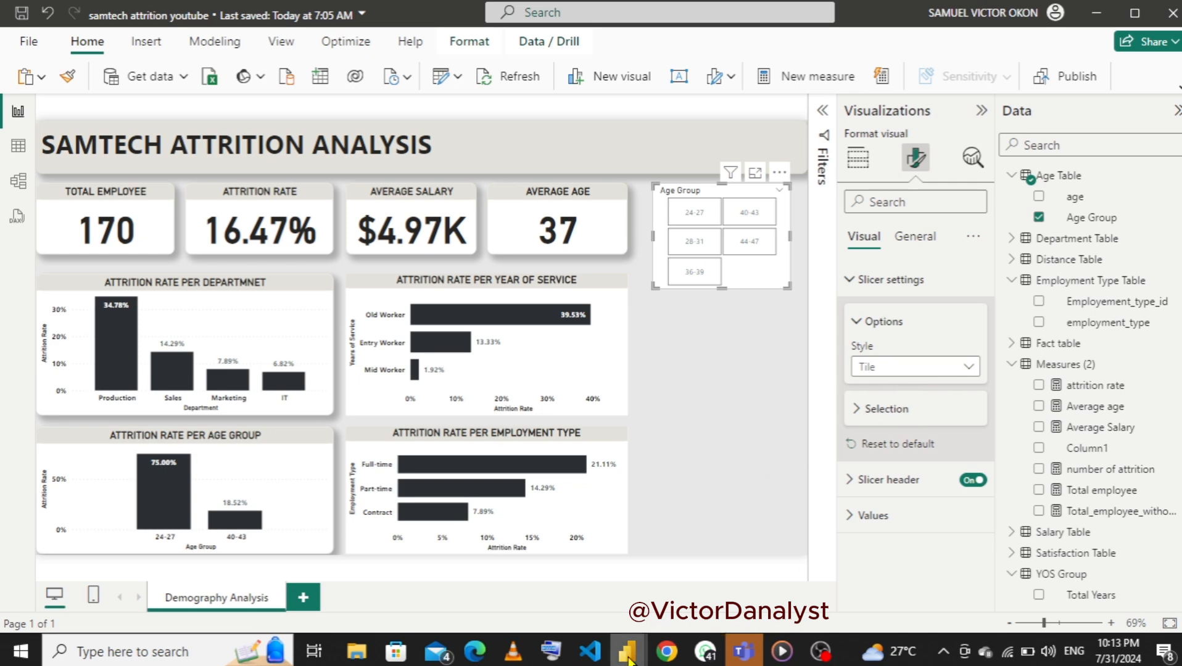
- Widen the Age Group slicer toward the Average Age card, leaving a small gap, and increase its height slightly
mouse_move(627, 651)
mouse_move(668, 590)
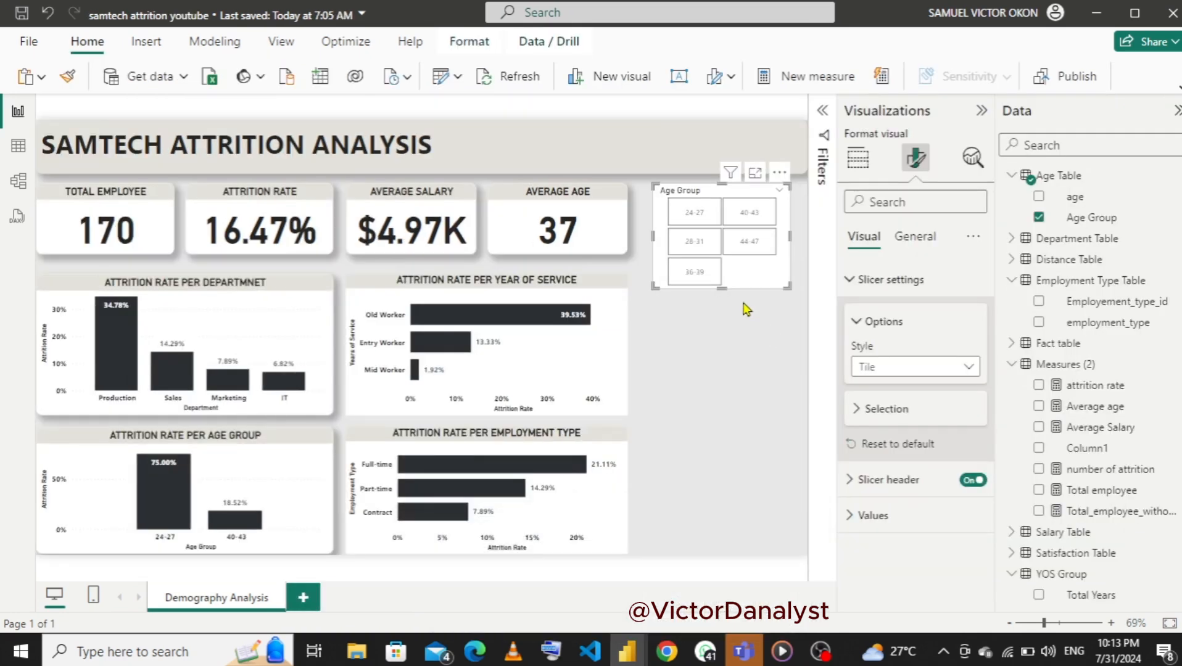
drag(654, 236, 618, 240)
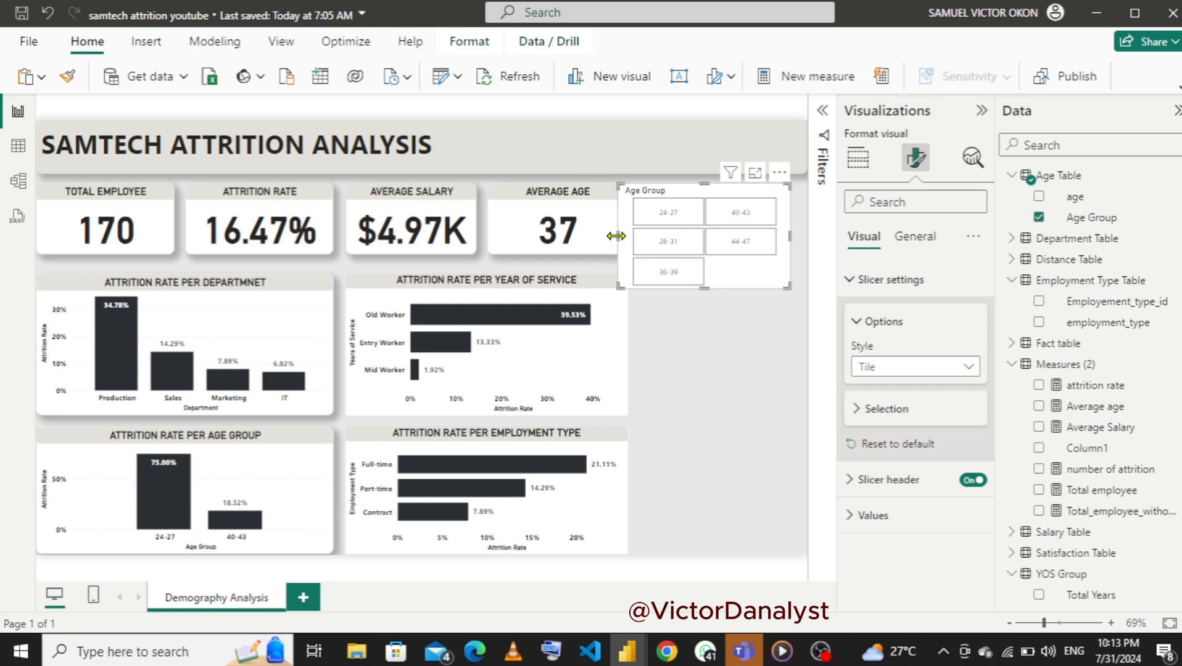
drag(616, 236, 634, 238)
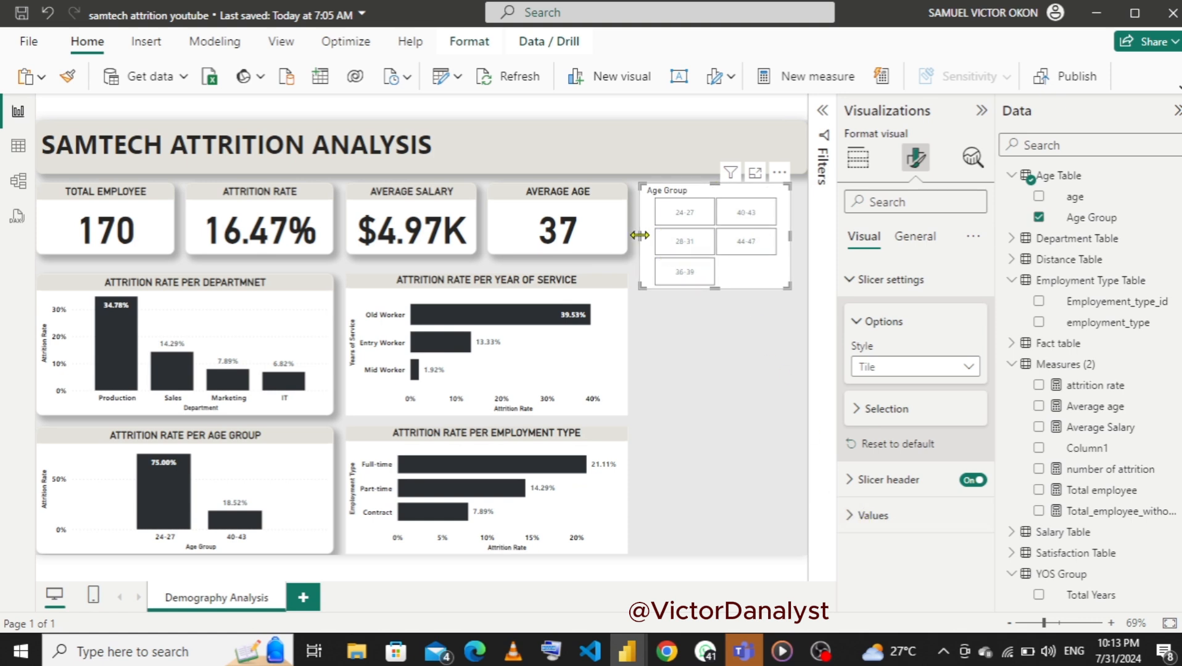
mouse_move(640, 235)
mouse_down()
mouse_move(463, 235)
mouse_move(672, 243)
mouse_move(639, 244)
mouse_up()
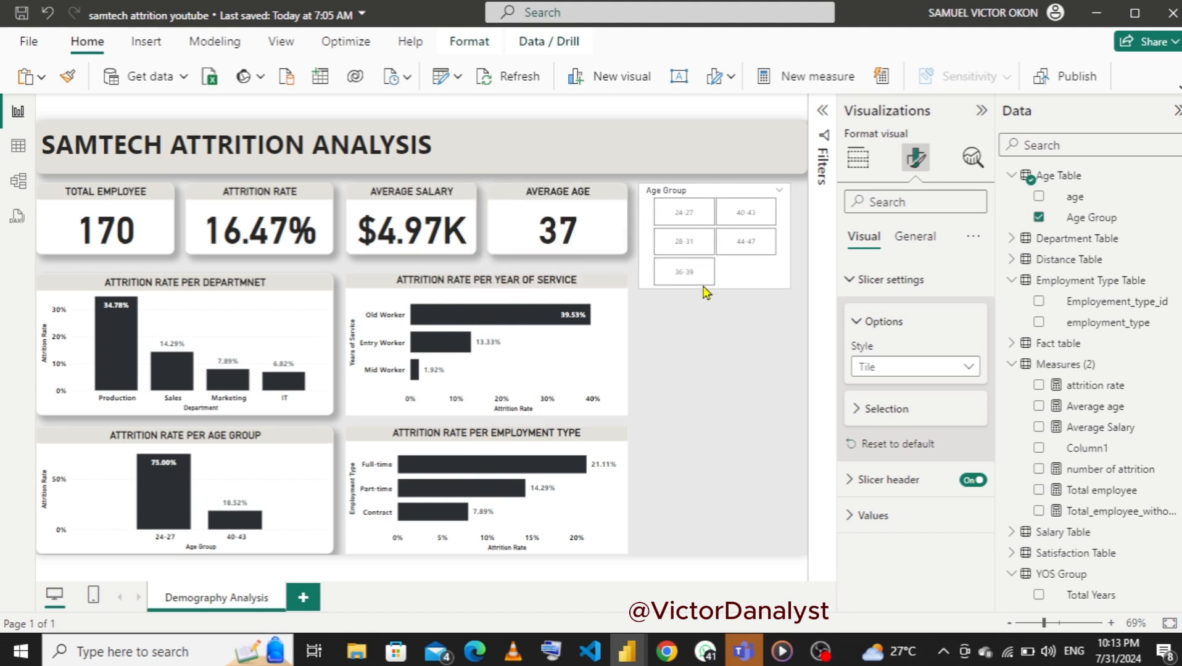
click(723, 283)
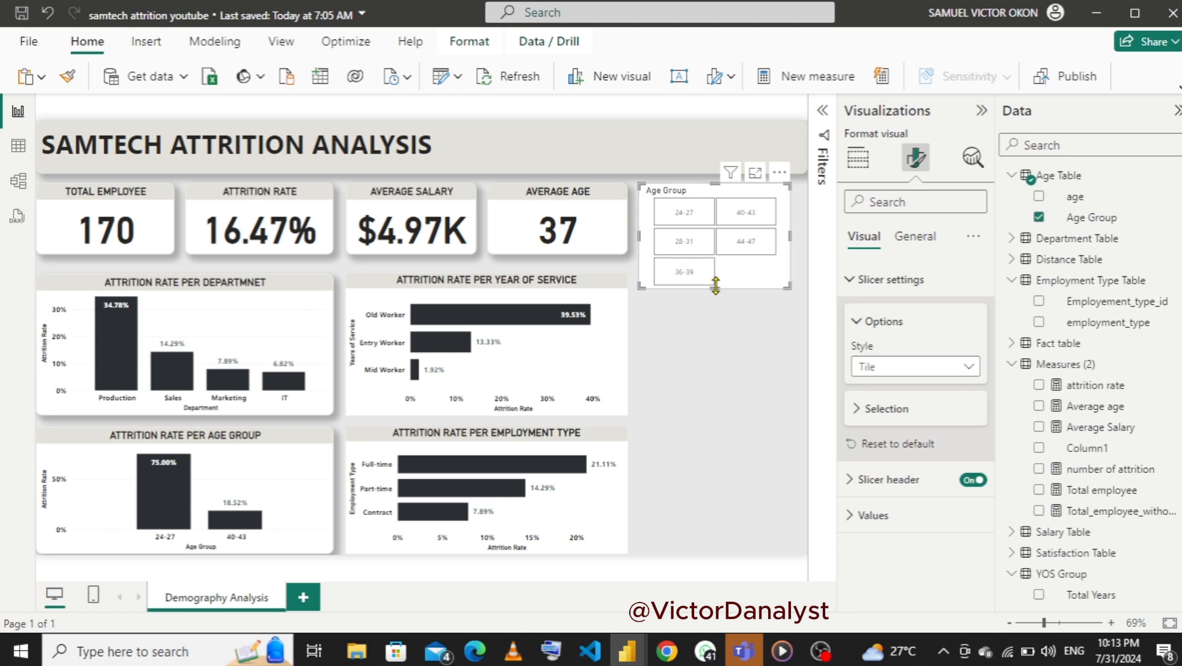
mouse_move(718, 317)
mouse_down()
mouse_move(721, 335)
mouse_move(718, 283)
mouse_move(717, 293)
mouse_up()
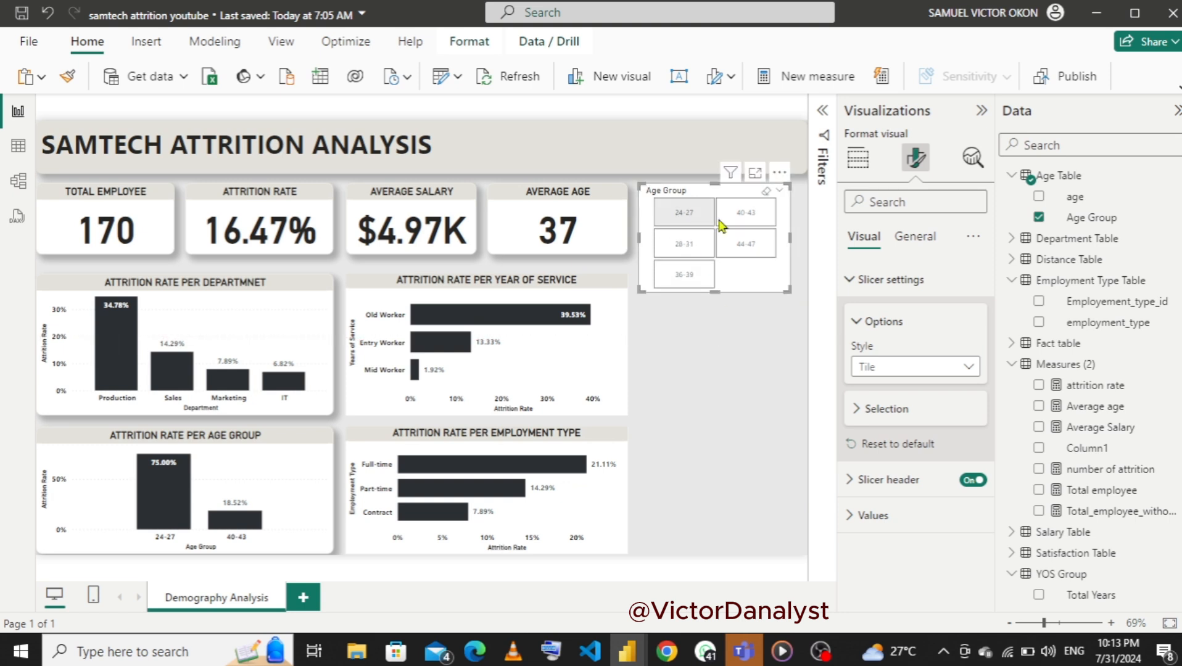
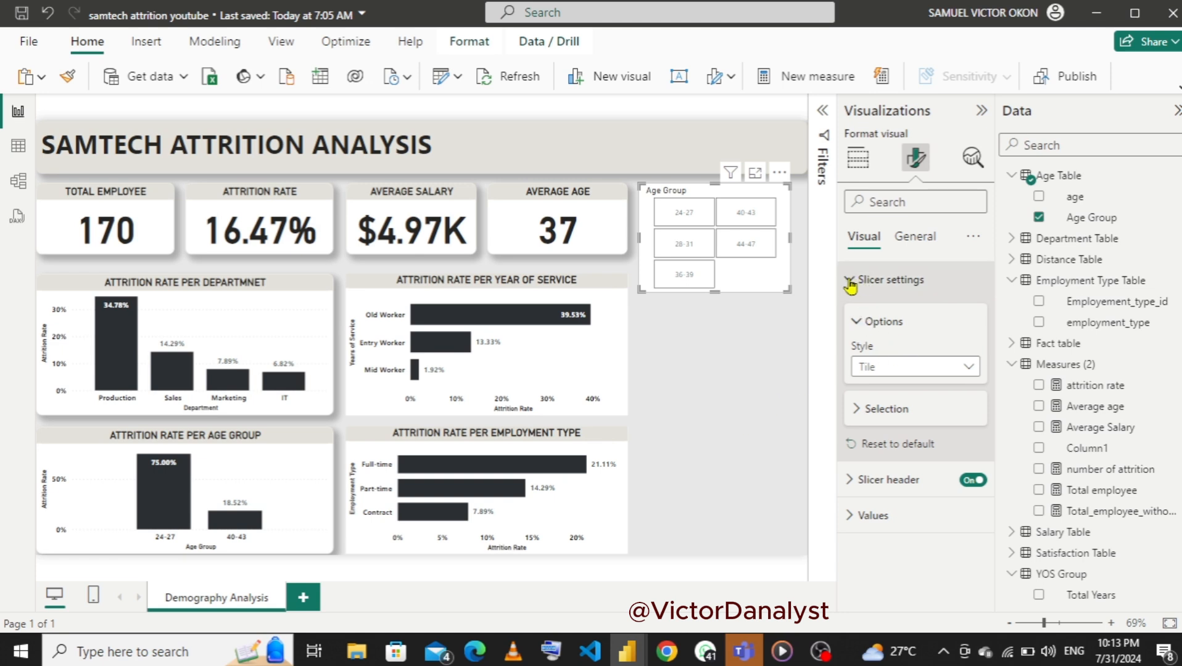
- Examine the Age Group slicer's selection, value text and tile border formatting options
click(857, 412)
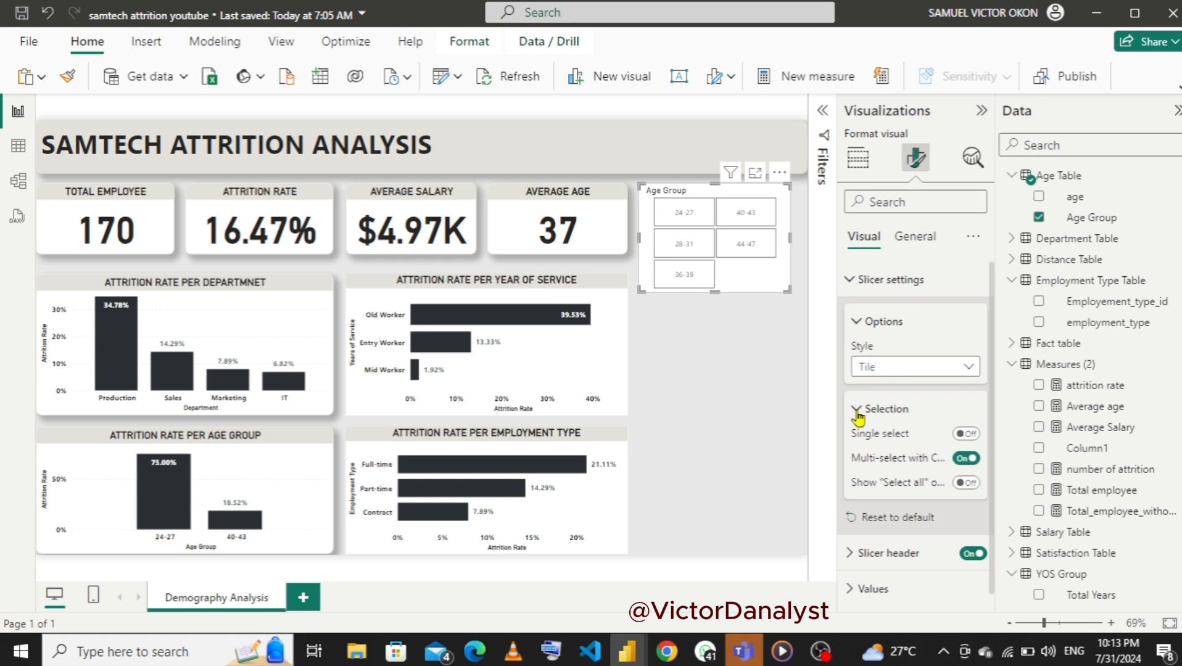
click(857, 412)
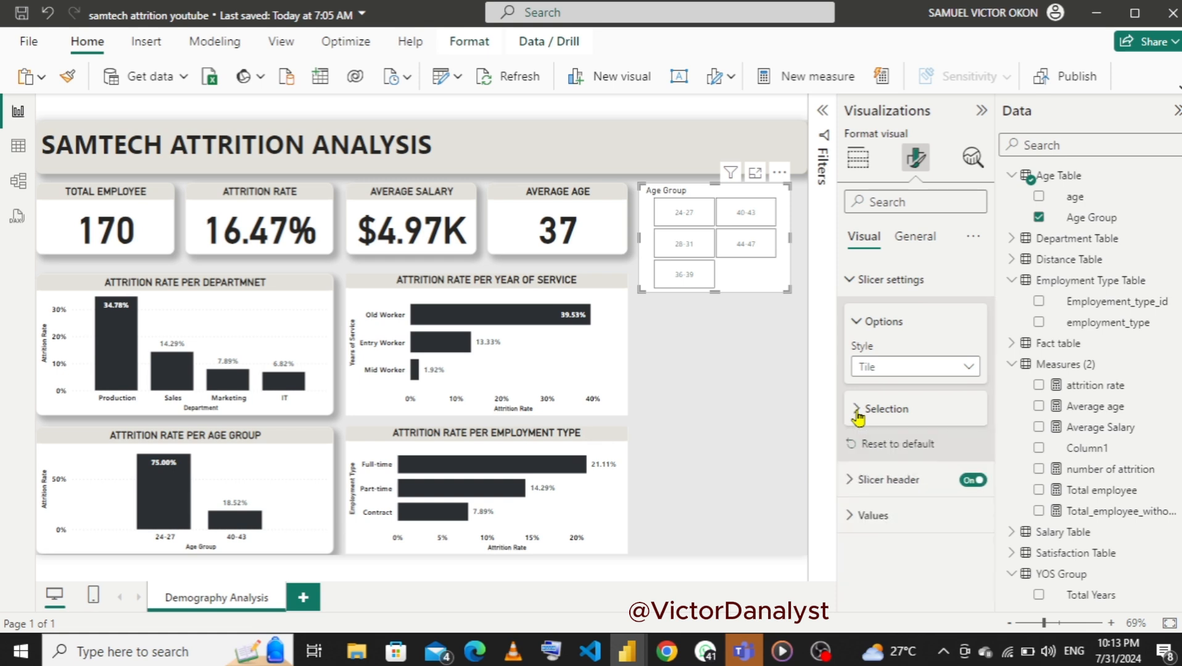
click(849, 295)
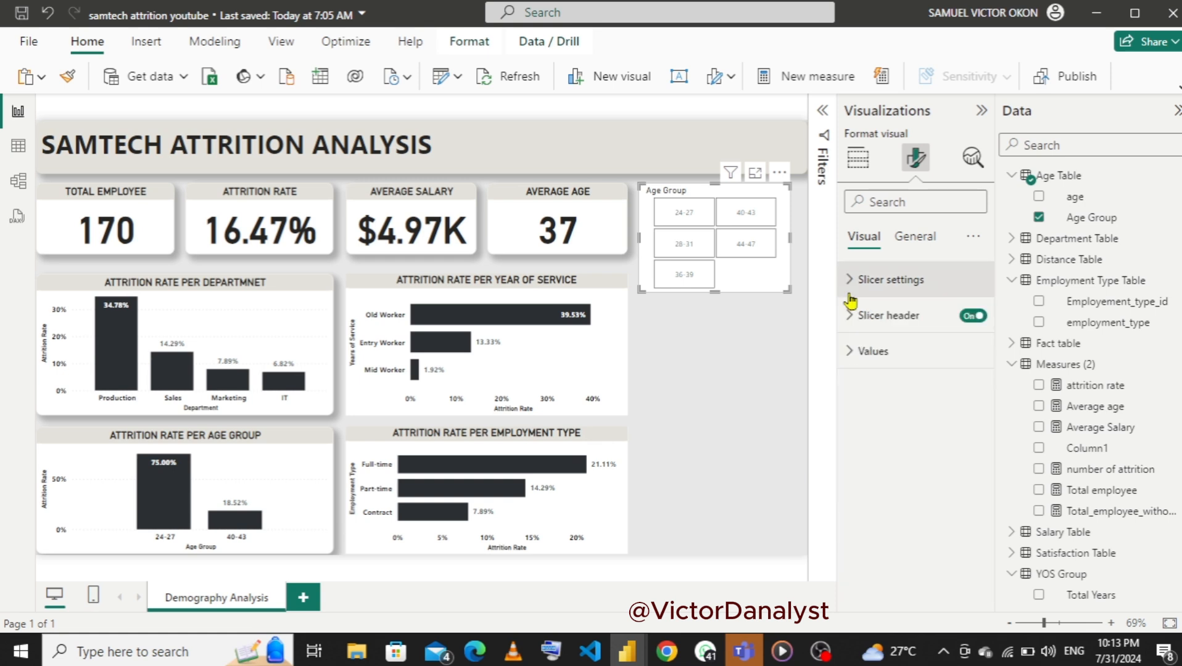
click(852, 363)
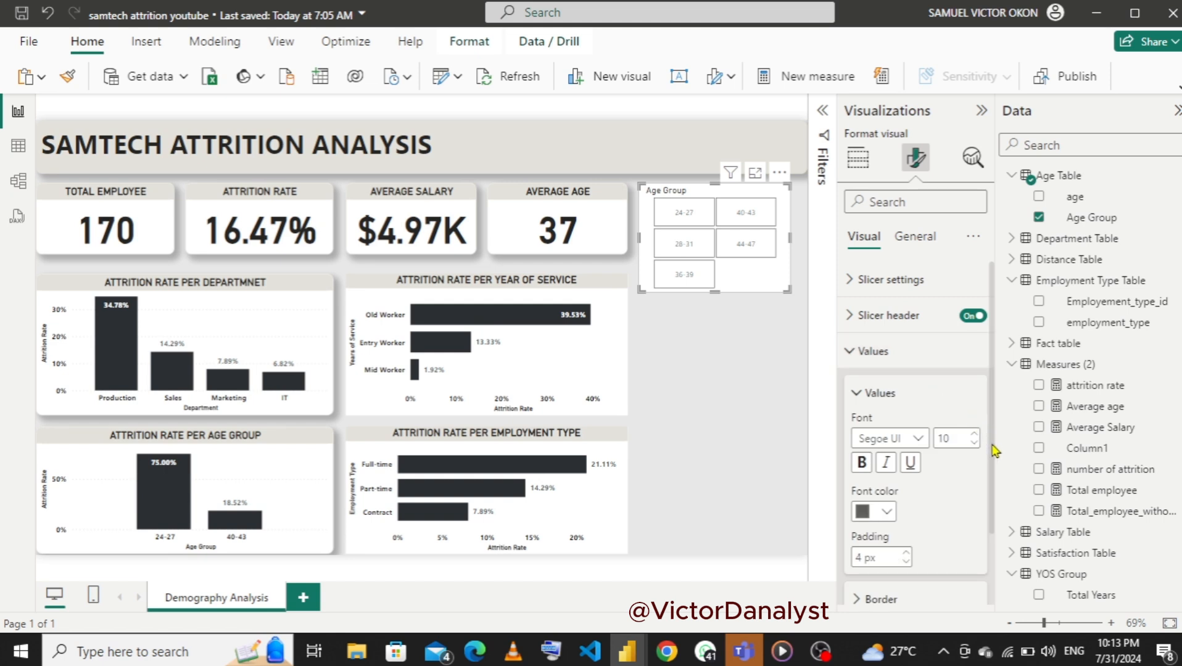
drag(992, 453, 997, 534)
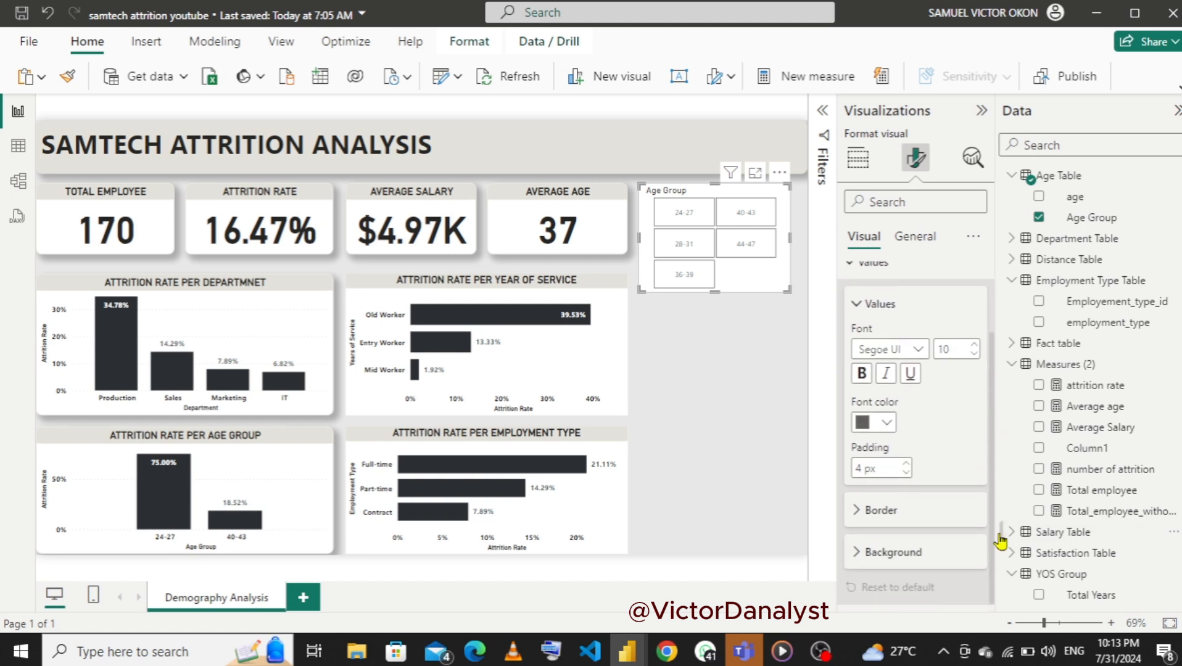
click(858, 511)
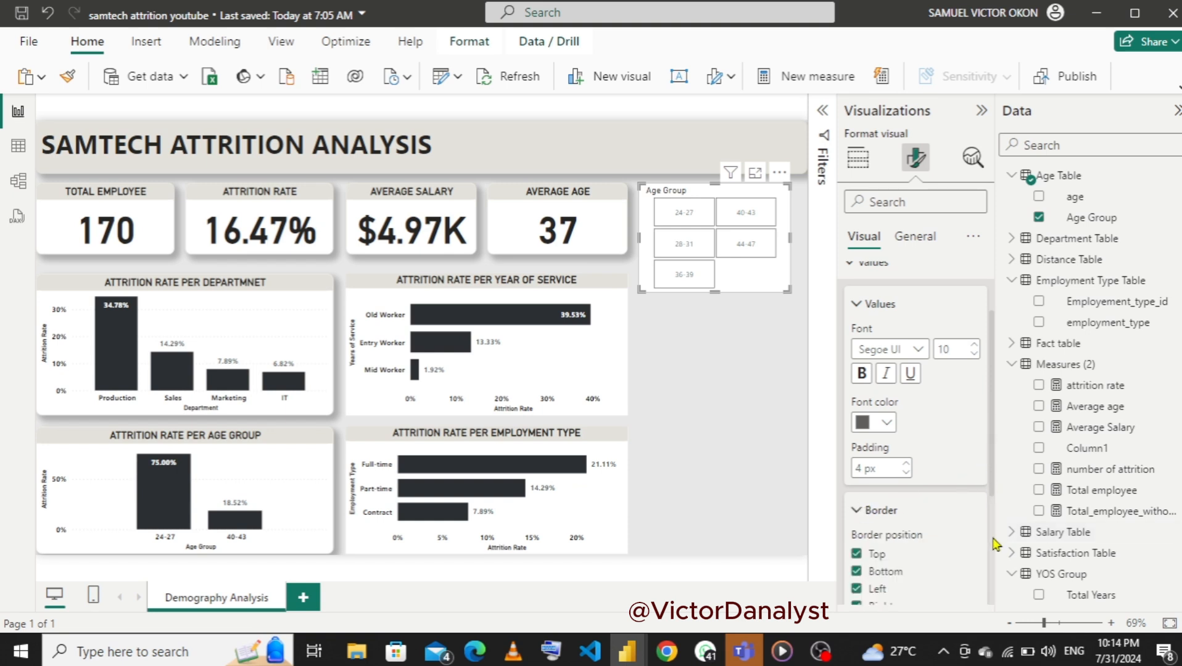
mouse_move(991, 458)
mouse_down()
mouse_move(992, 570)
mouse_move(997, 451)
mouse_up()
drag(992, 392, 989, 368)
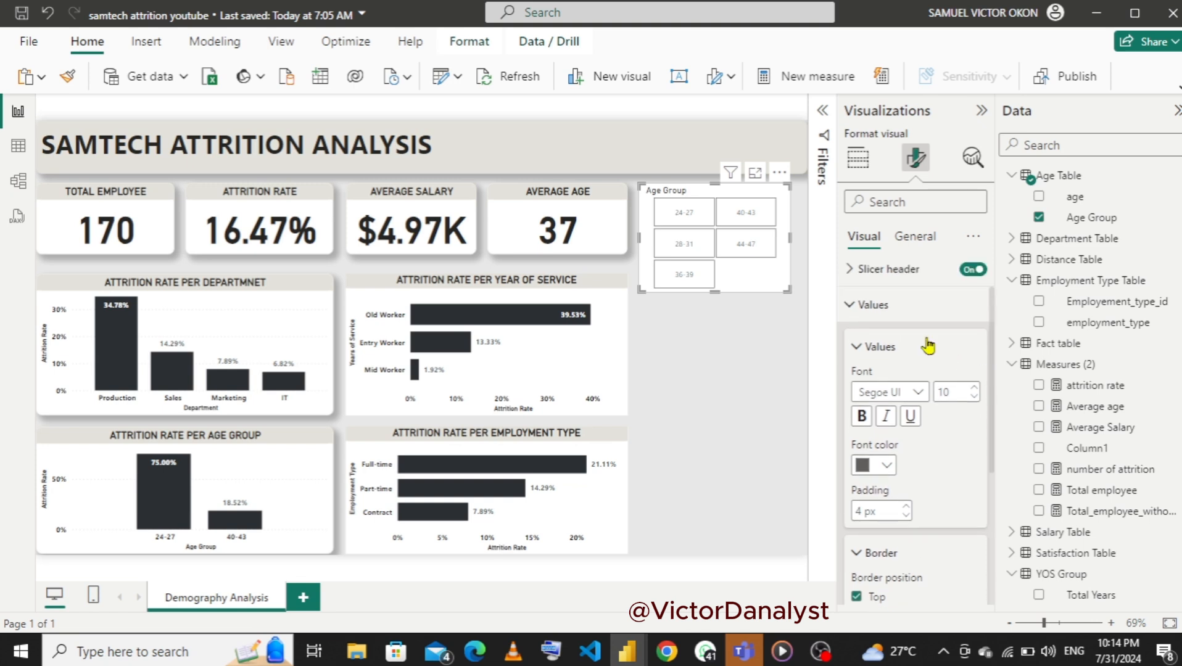
click(856, 305)
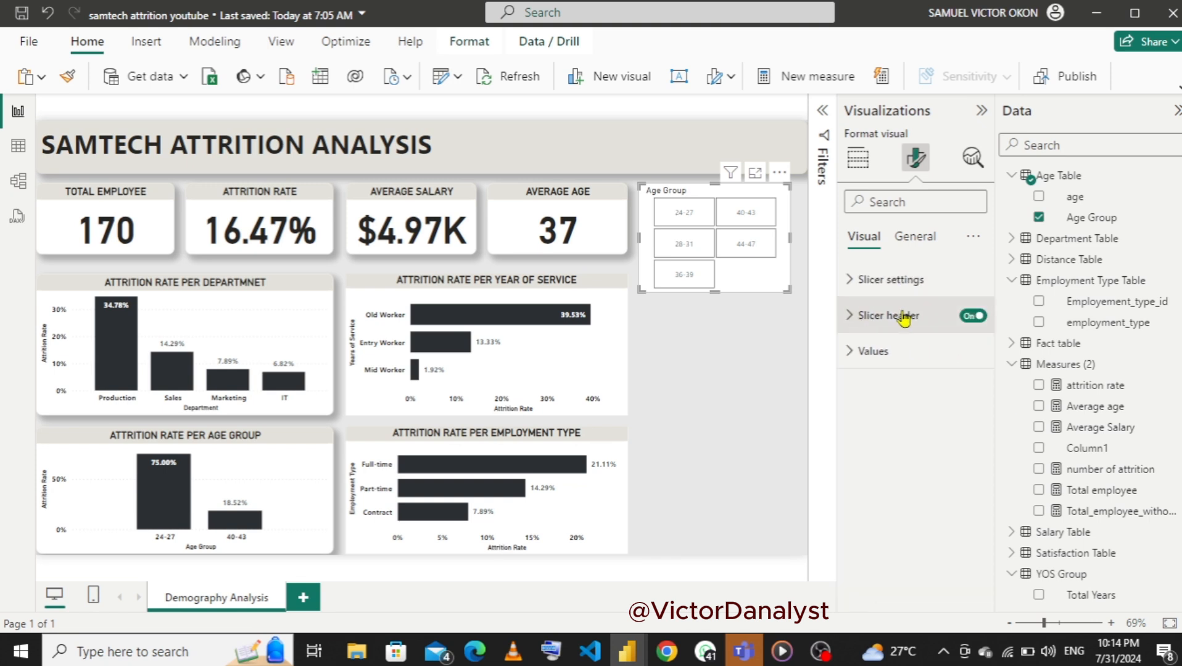
- Turn off the slicer's header and give it a bold title reading AGE GROUP instead
click(972, 317)
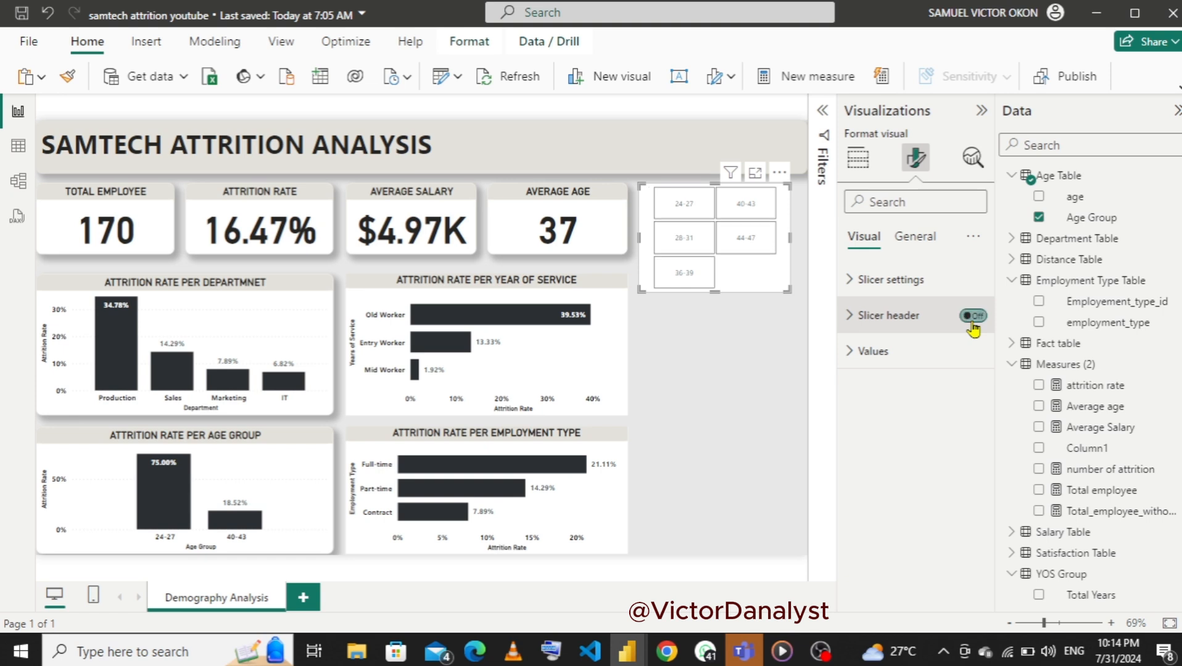
click(913, 239)
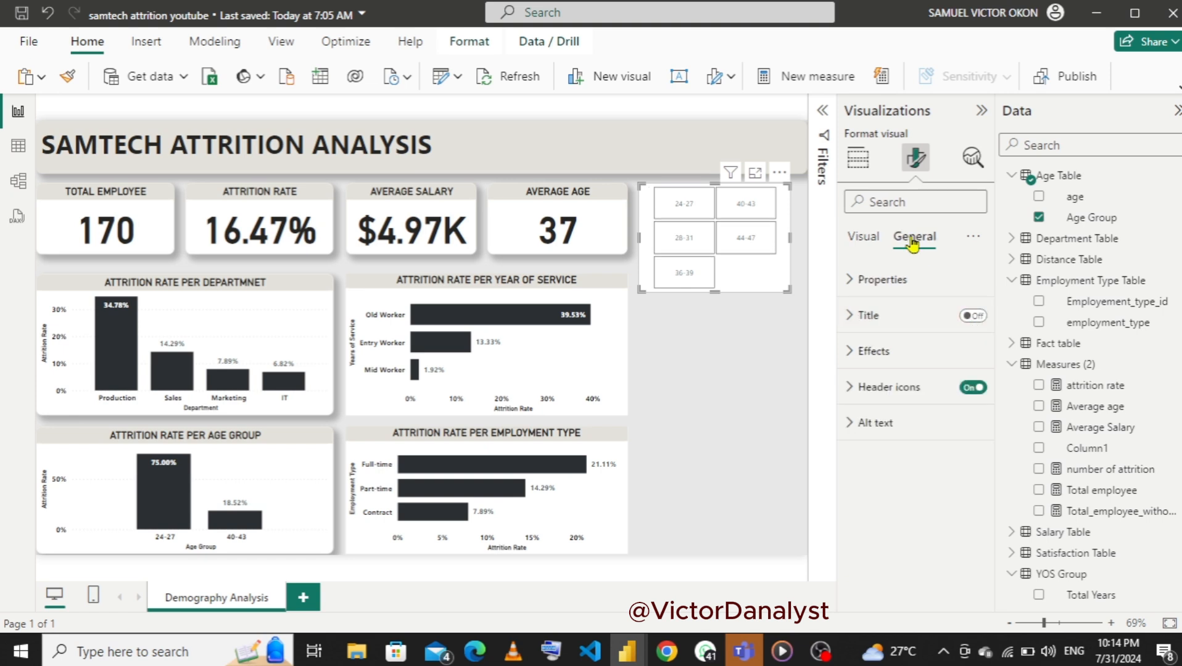
click(966, 319)
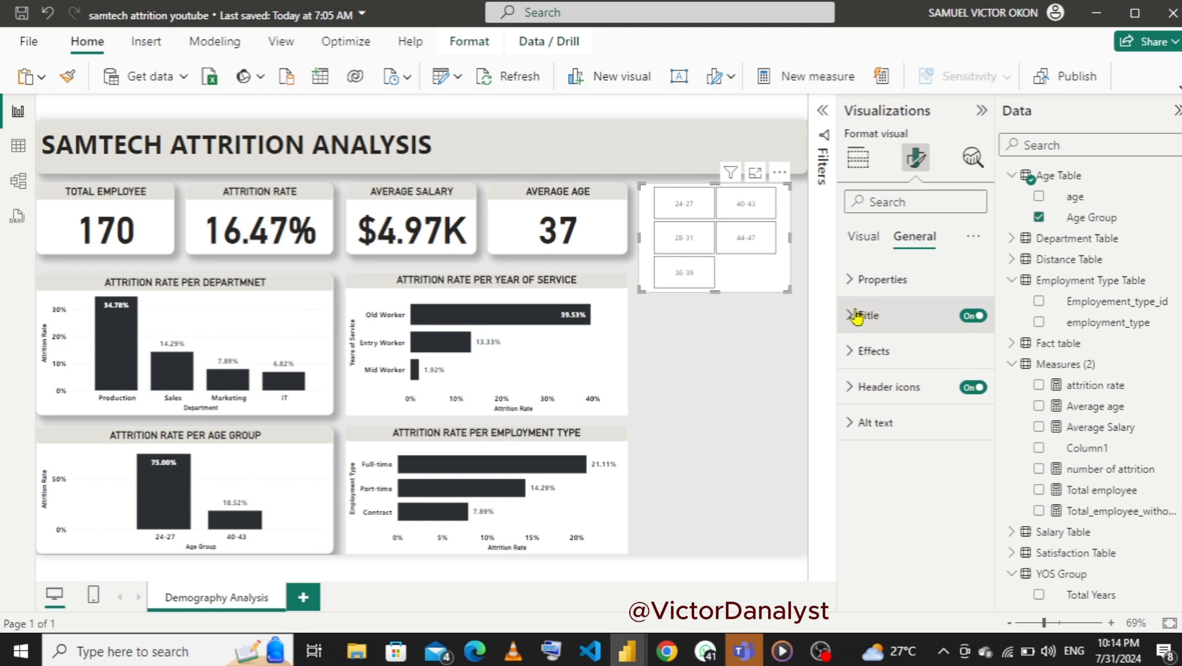
click(855, 316)
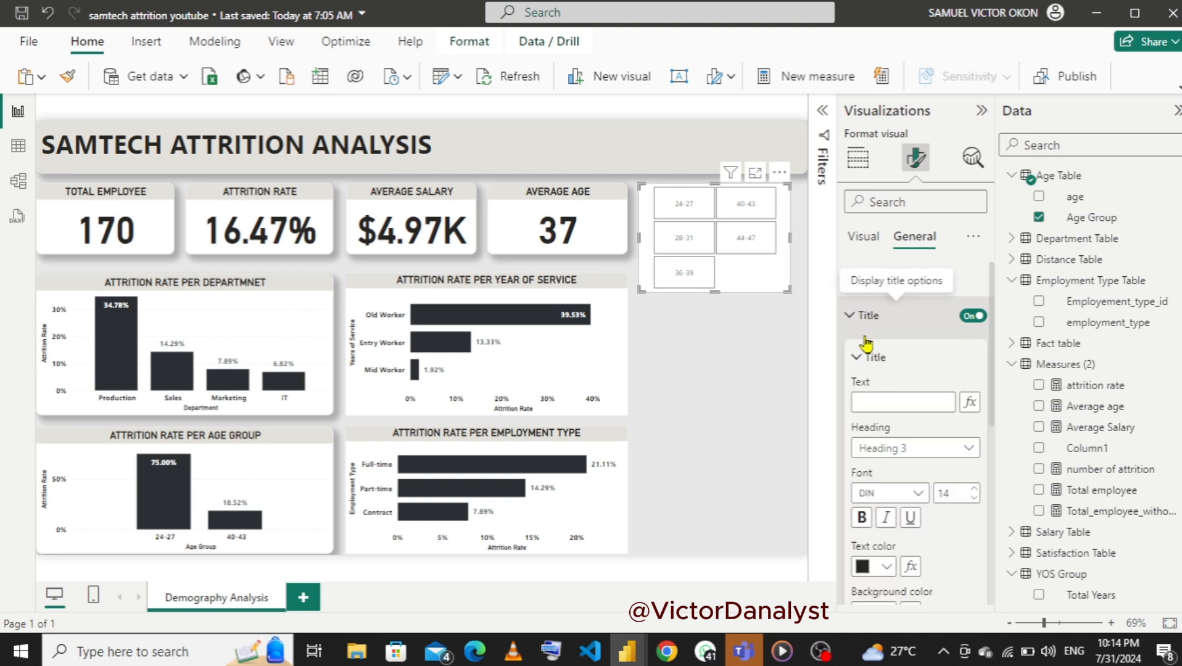
click(891, 407)
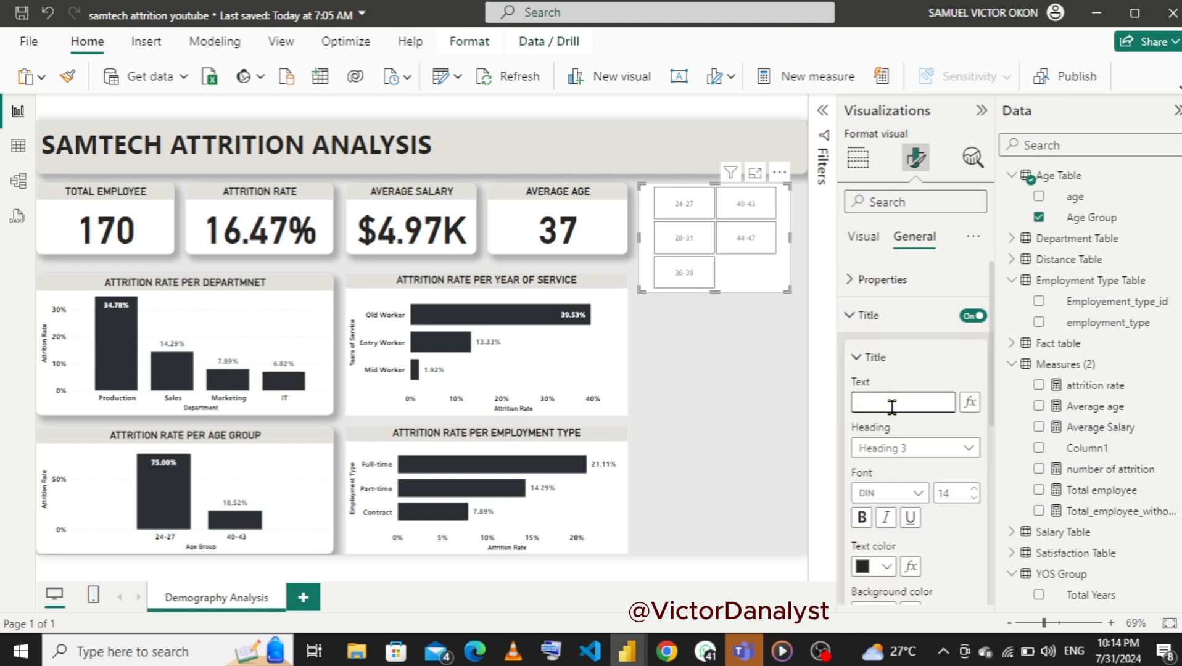
text(AGE GR)
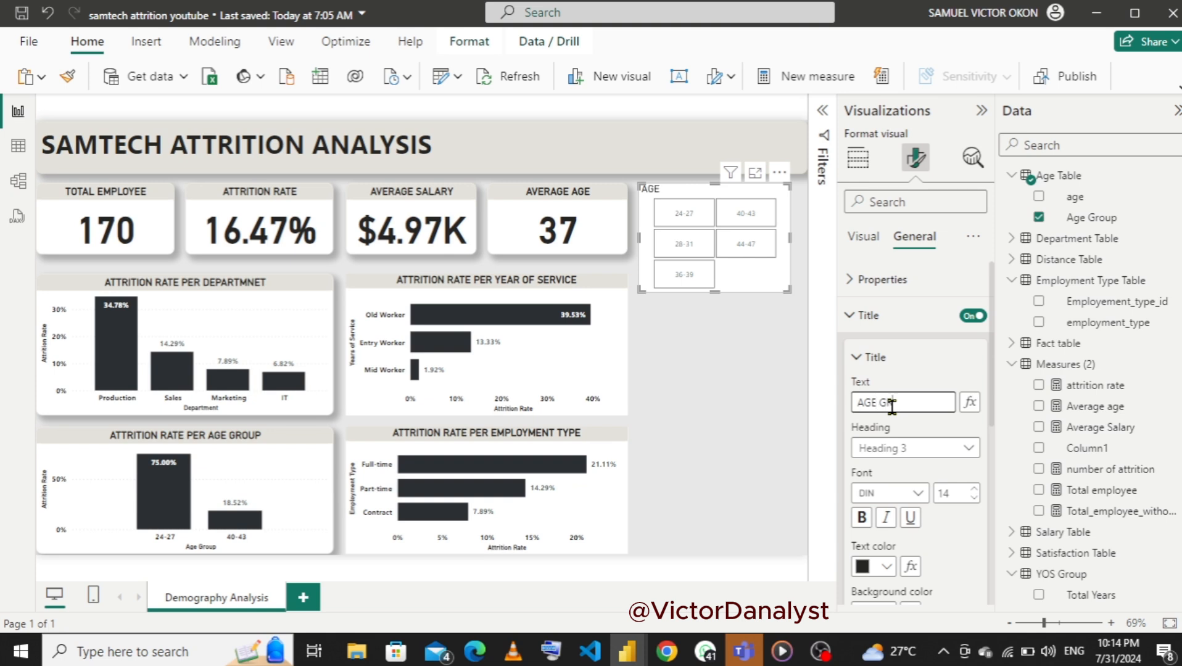
text(OUP)
click(862, 519)
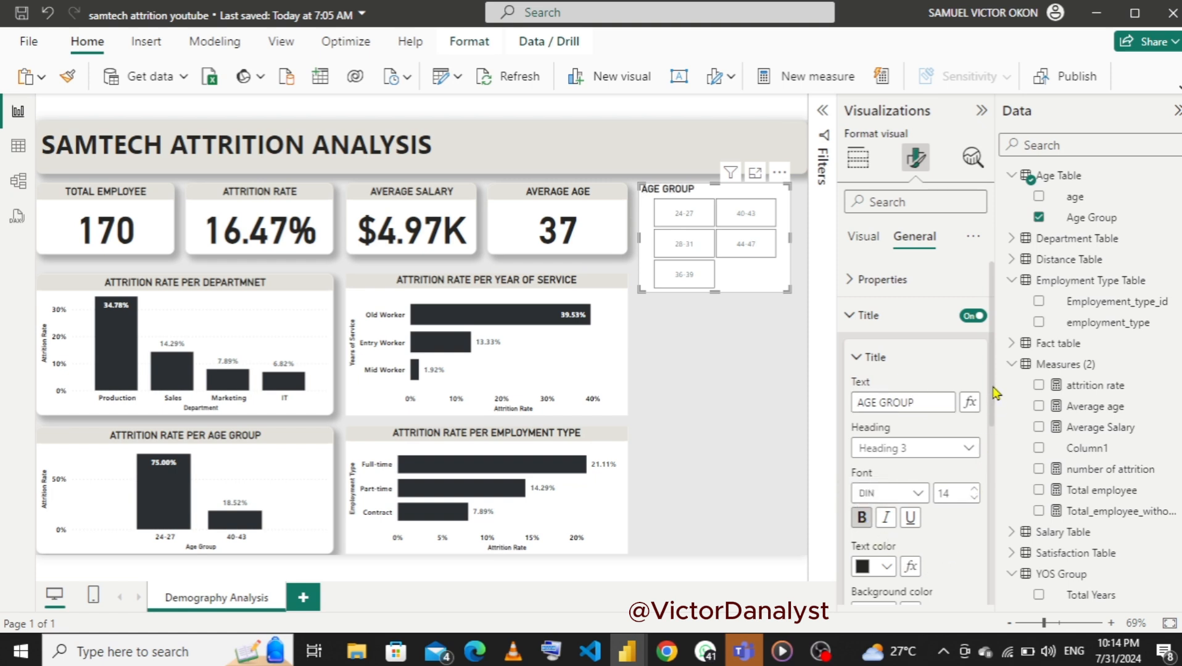
- Try a light grey background color from the recent colors for the AGE GROUP title
drag(993, 388, 997, 431)
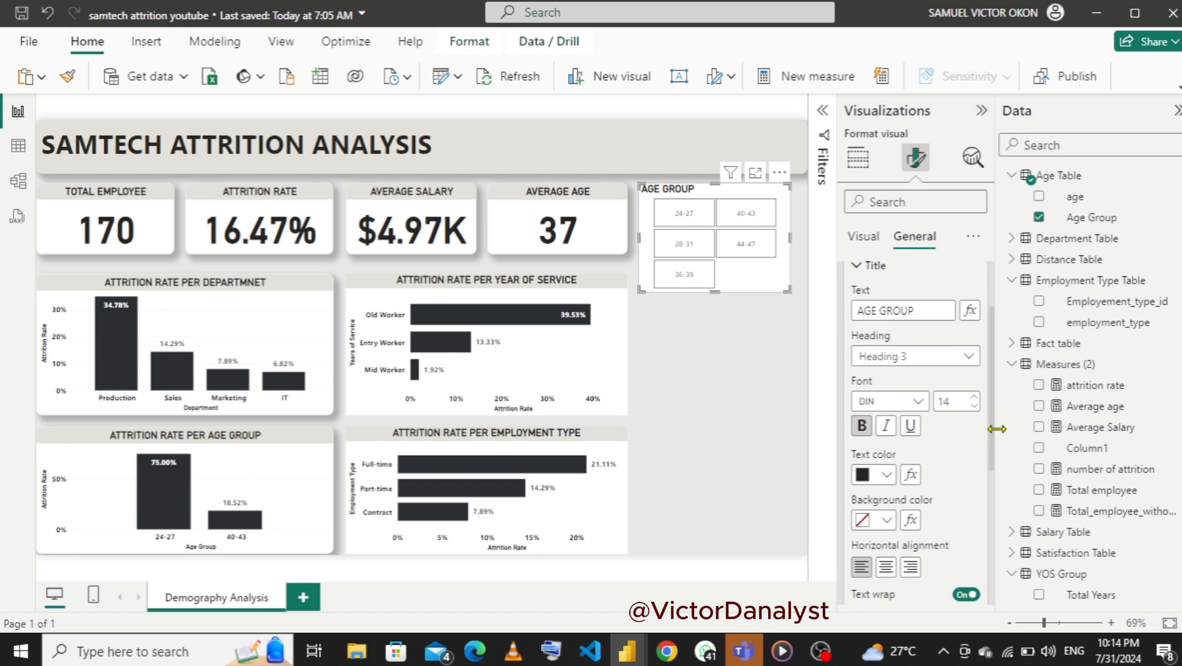
click(887, 521)
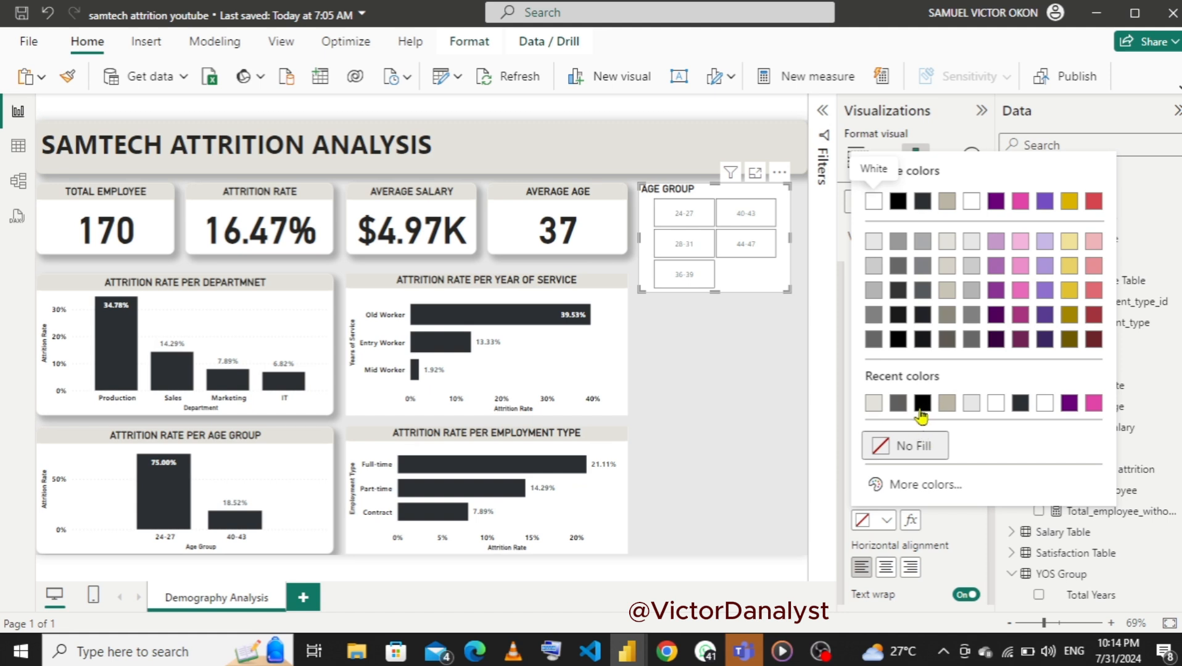
click(873, 404)
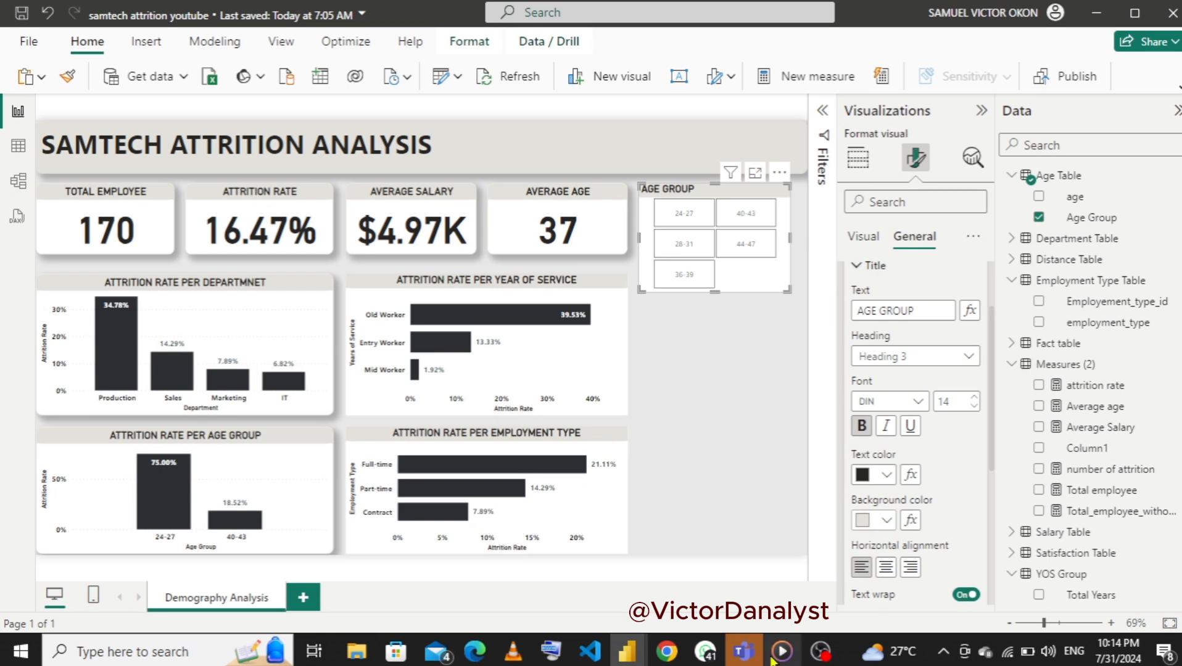
mouse_move(635, 659)
mouse_move(703, 557)
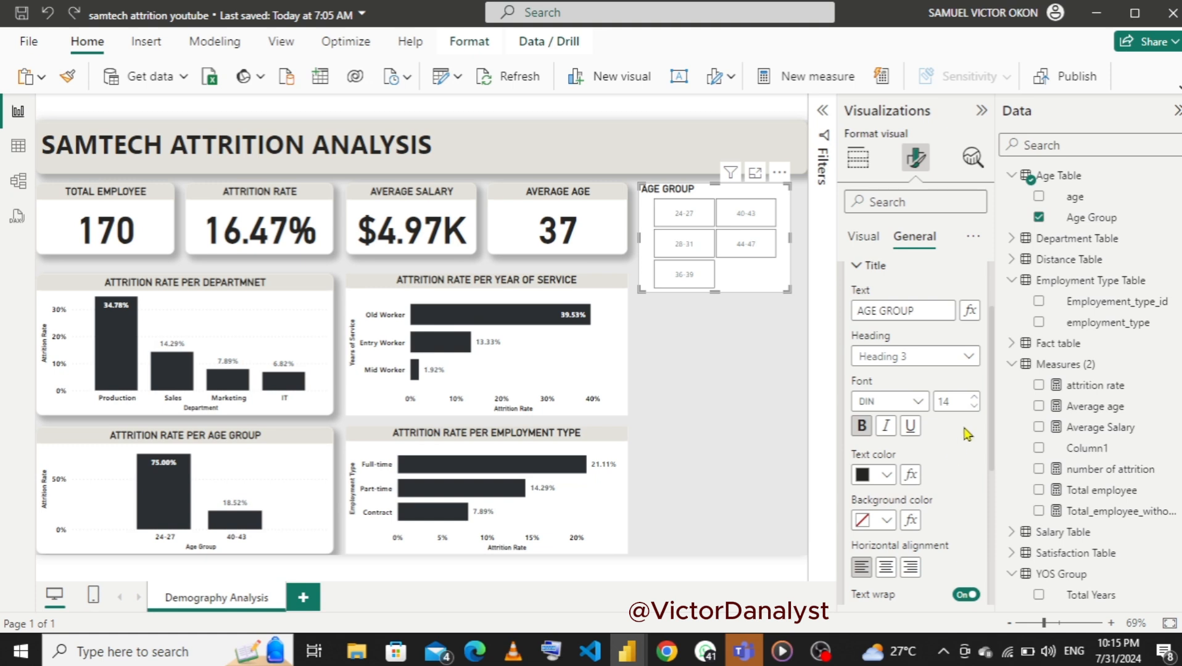
- Center the AGE GROUP title and set the whole slicer's background to the light grey recent color
drag(992, 440, 997, 480)
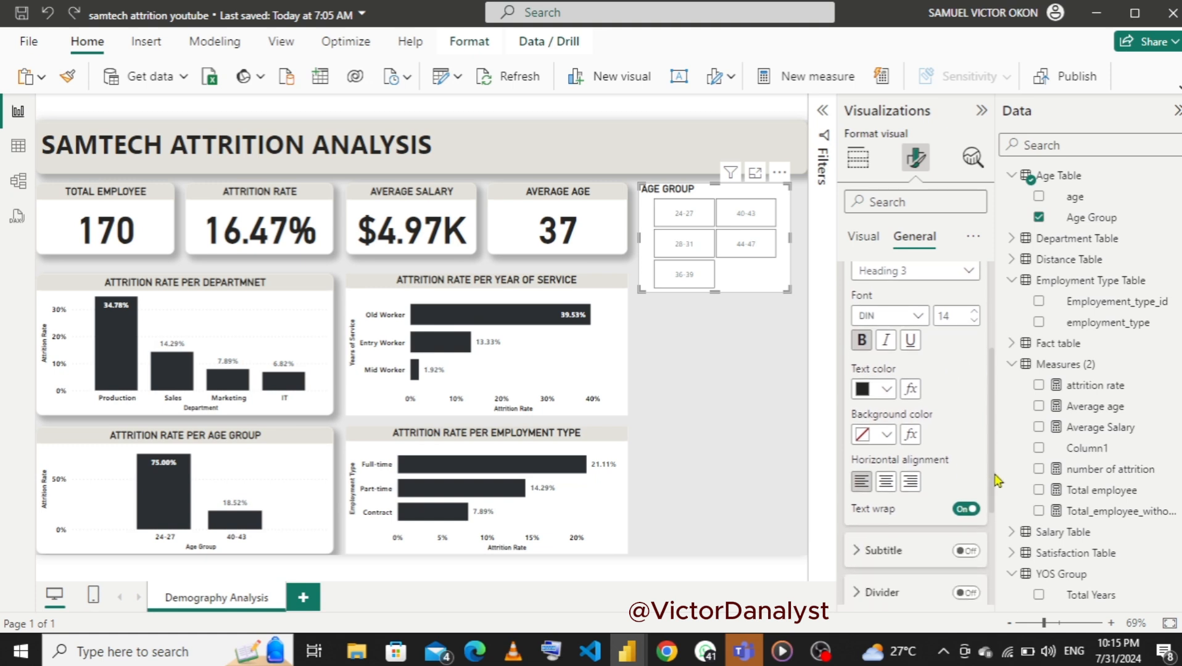
click(888, 482)
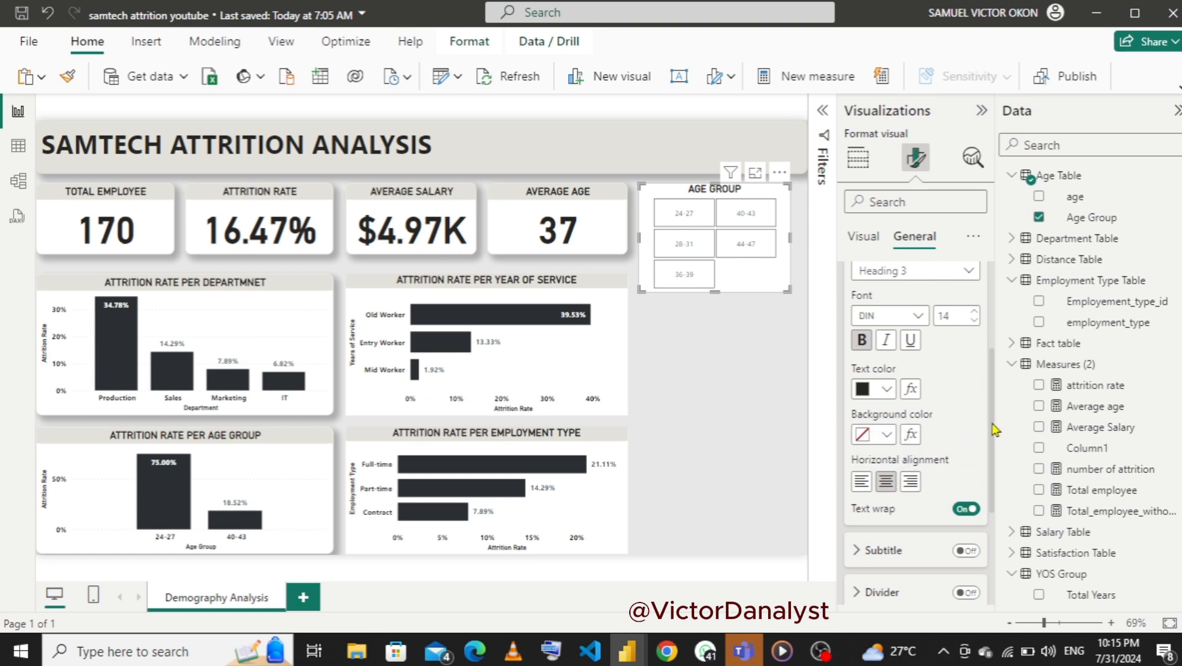
drag(994, 430, 997, 521)
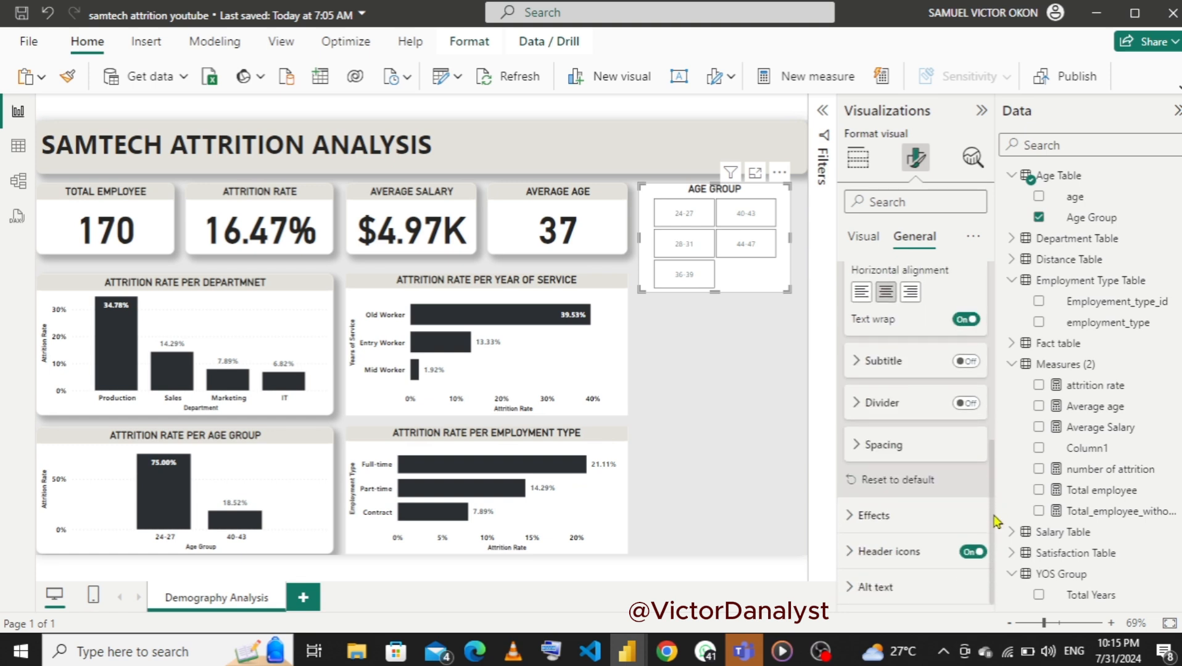
click(855, 521)
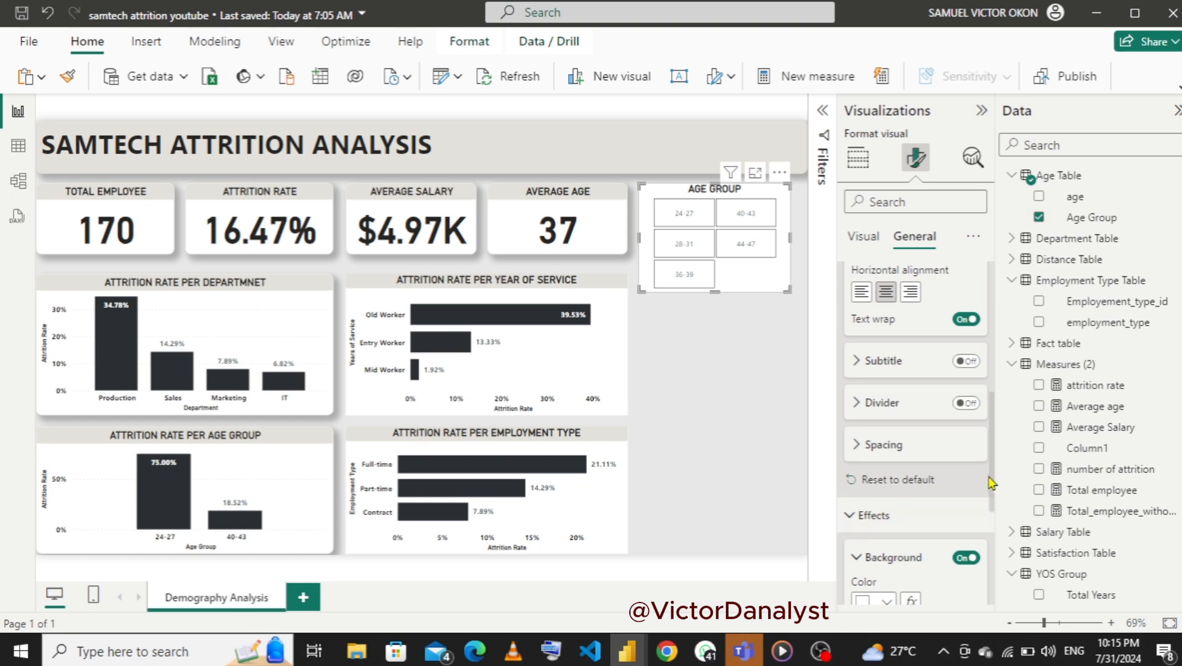
drag(992, 481, 994, 523)
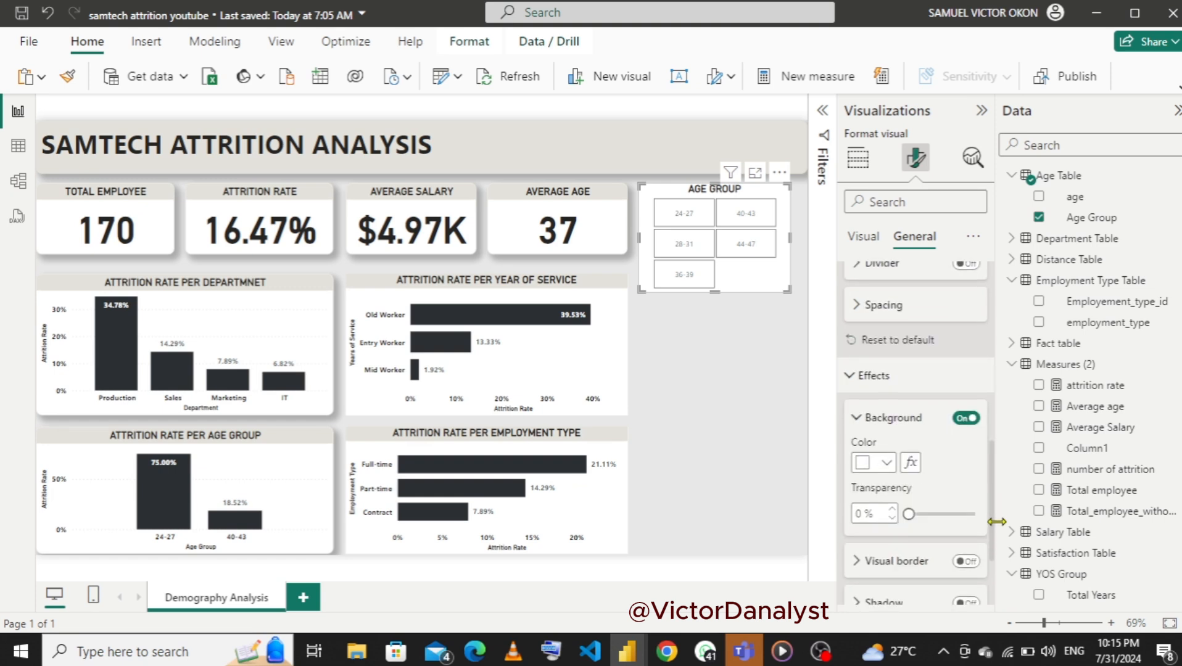
click(886, 460)
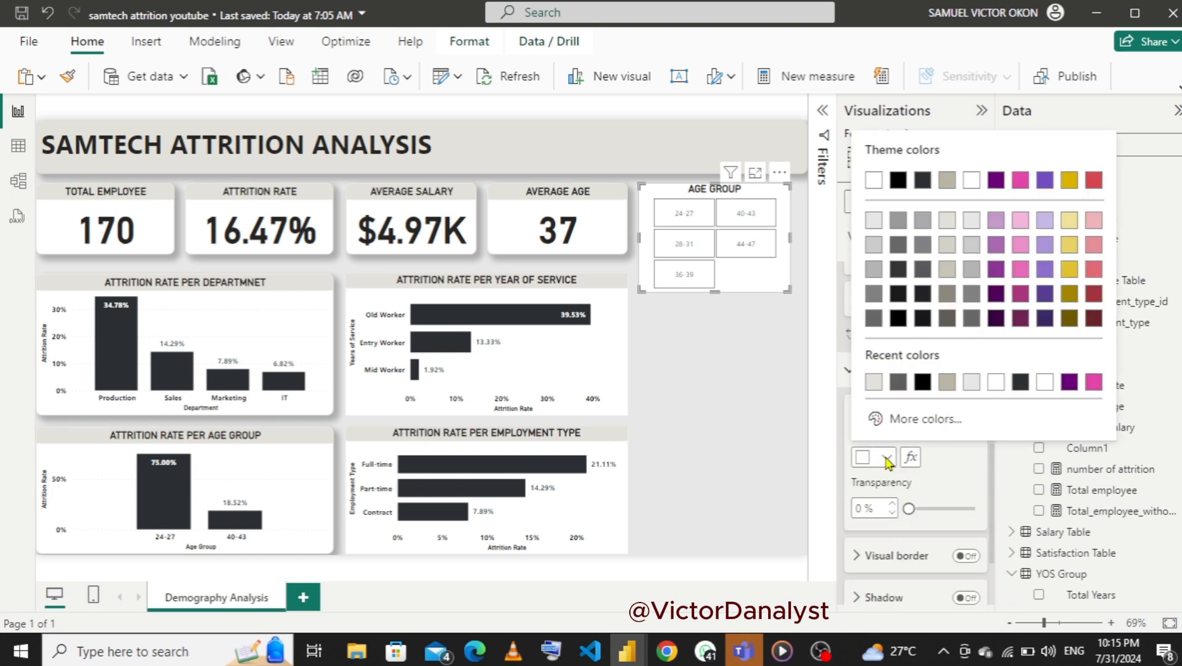
click(873, 383)
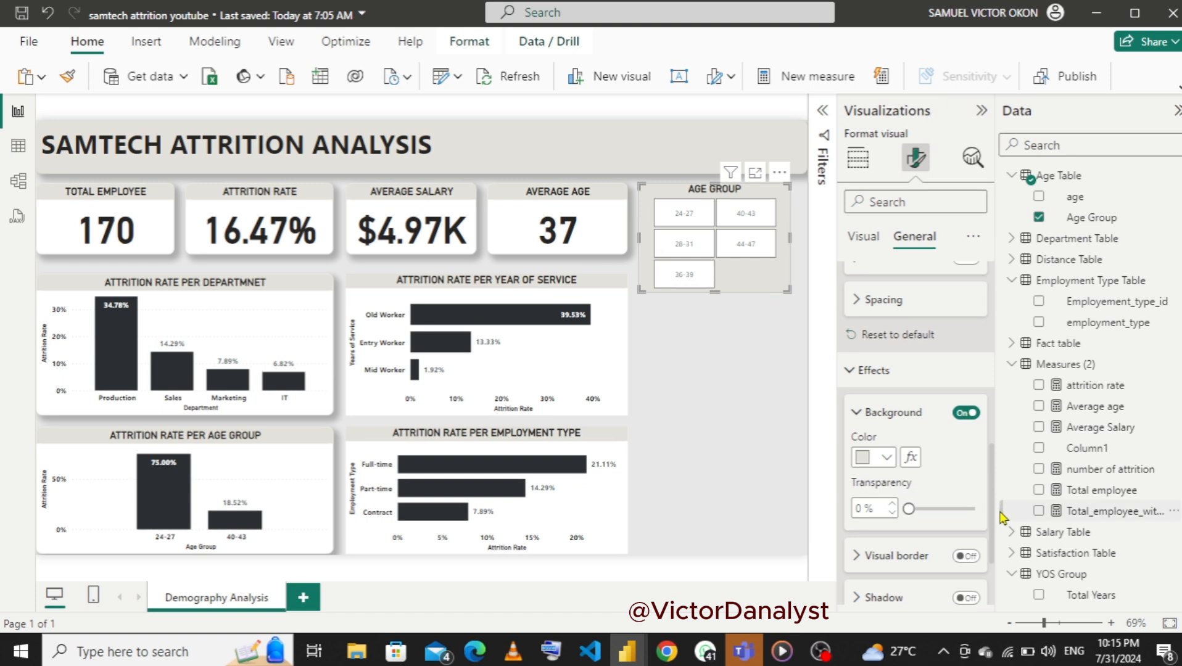
- Turn on the slicer's shadow and visual border, coloring the border the same light grey as the background
click(966, 599)
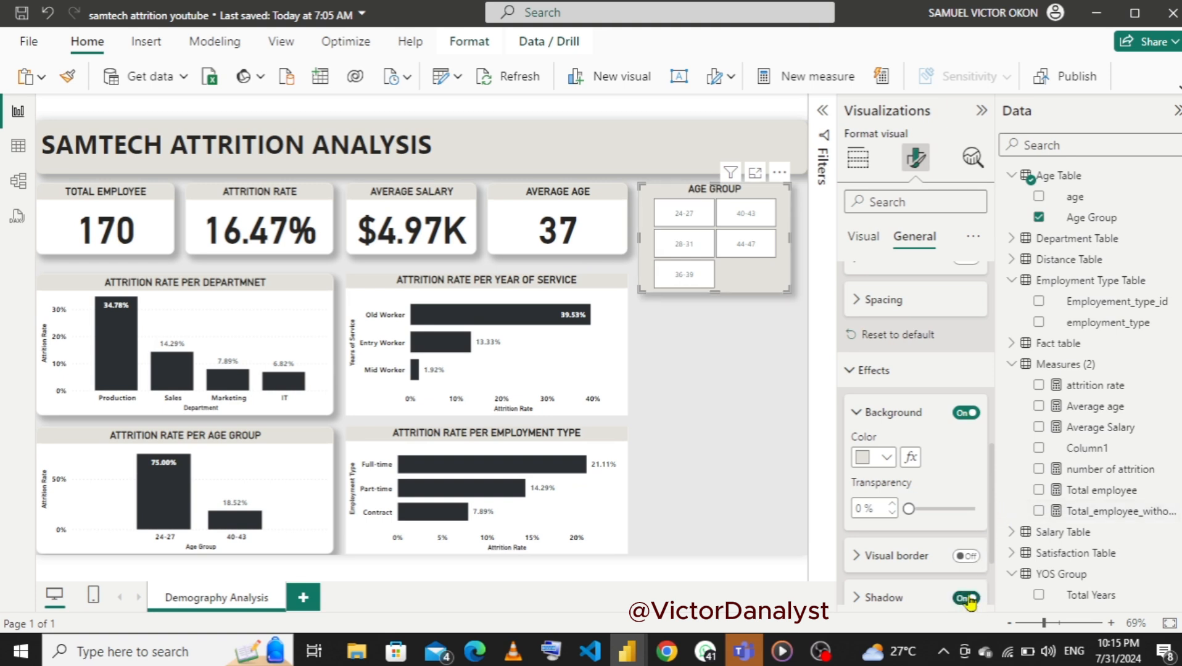
click(966, 557)
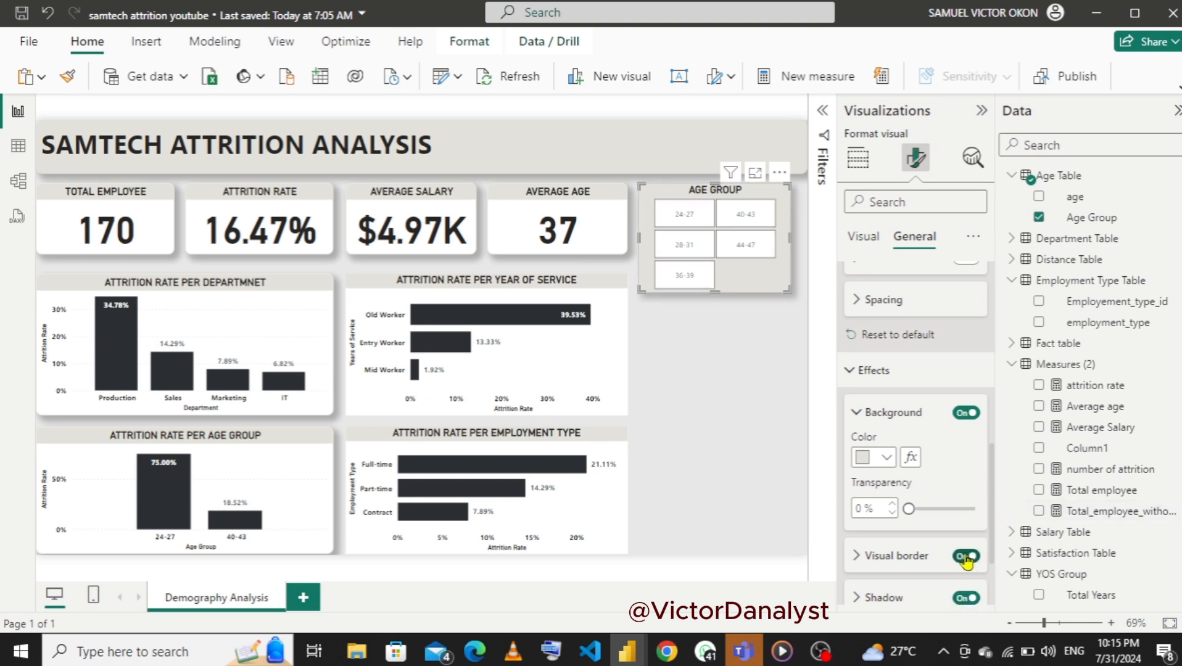
click(857, 556)
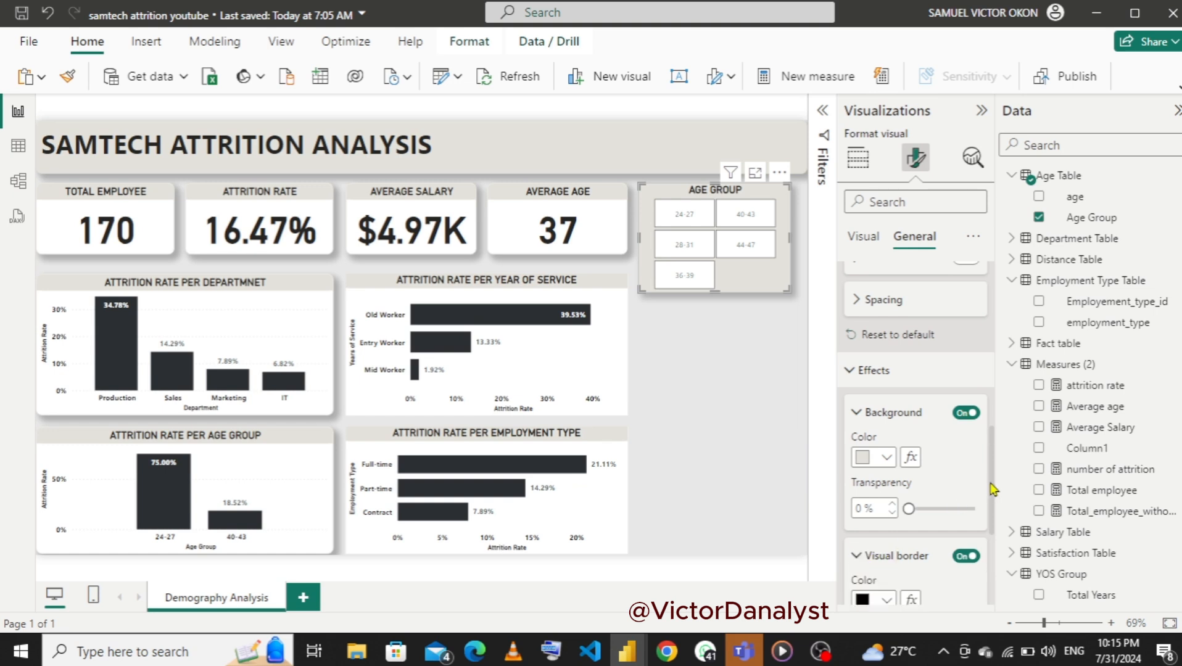
scroll(990, 499, down, 4)
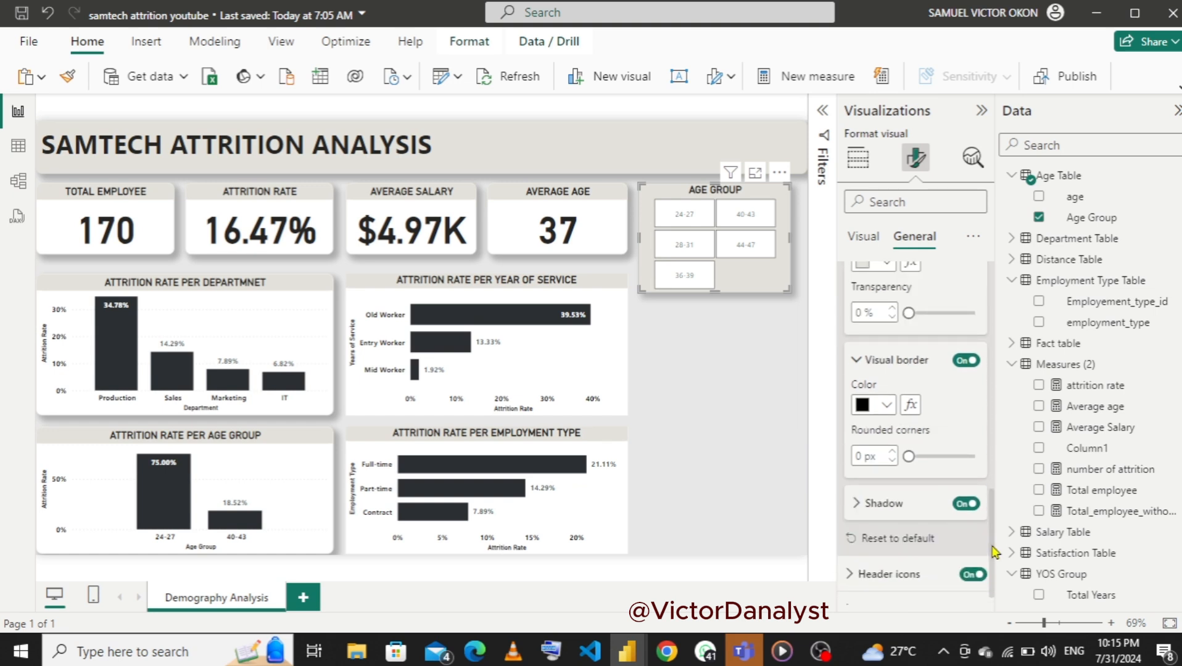
click(886, 406)
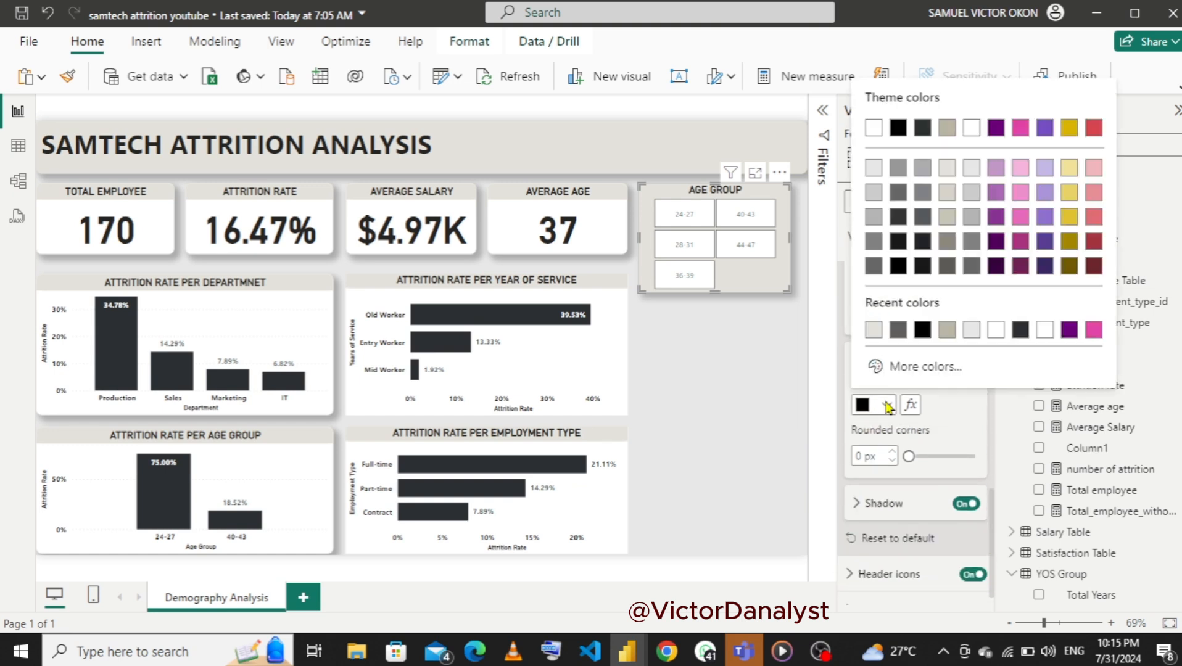
click(874, 331)
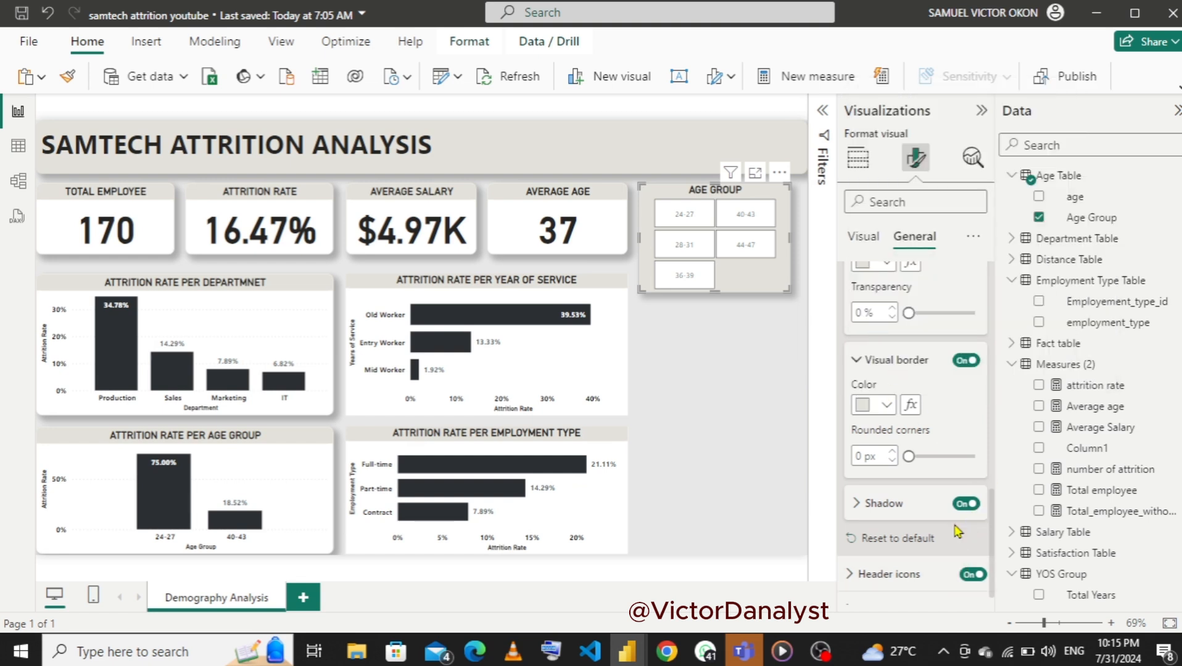
click(870, 504)
click(867, 502)
click(856, 364)
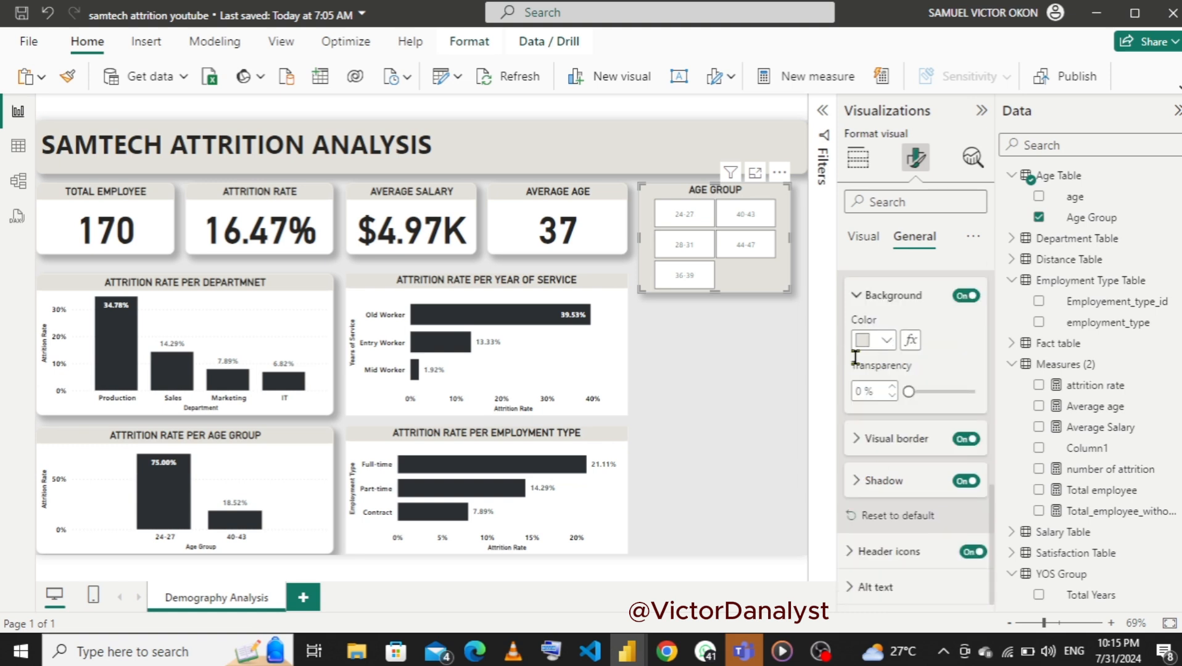
click(857, 298)
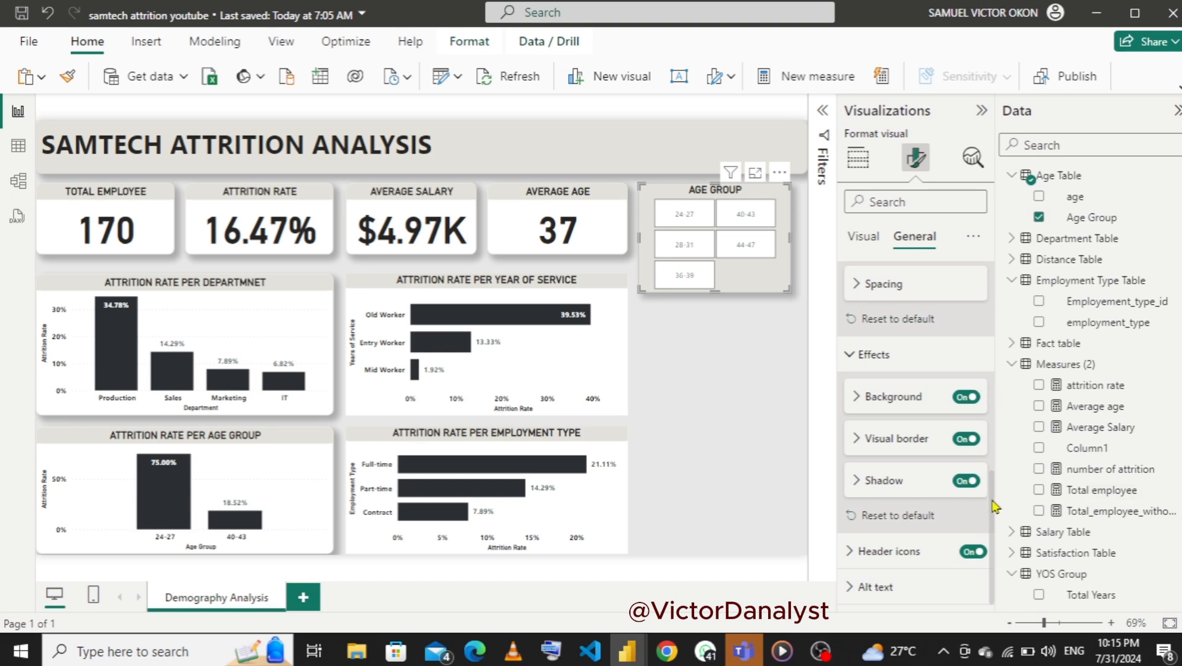
- Make the AGE GROUP slicer's values bold and set their font color to black (#000000)
drag(994, 507, 989, 330)
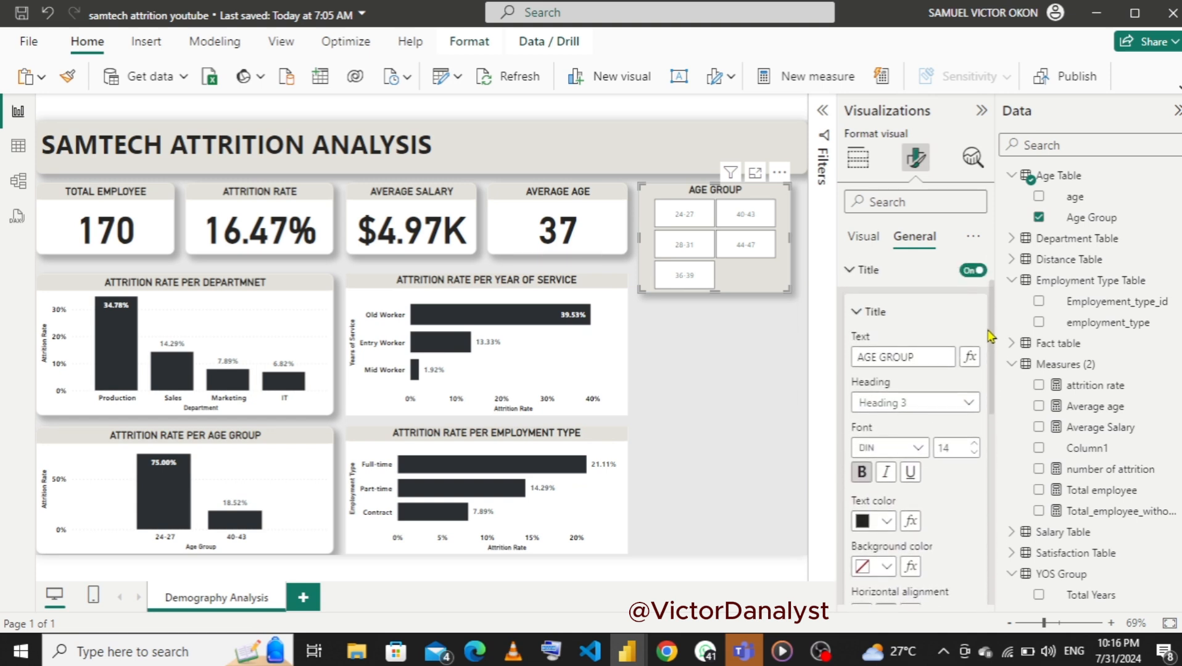
click(863, 316)
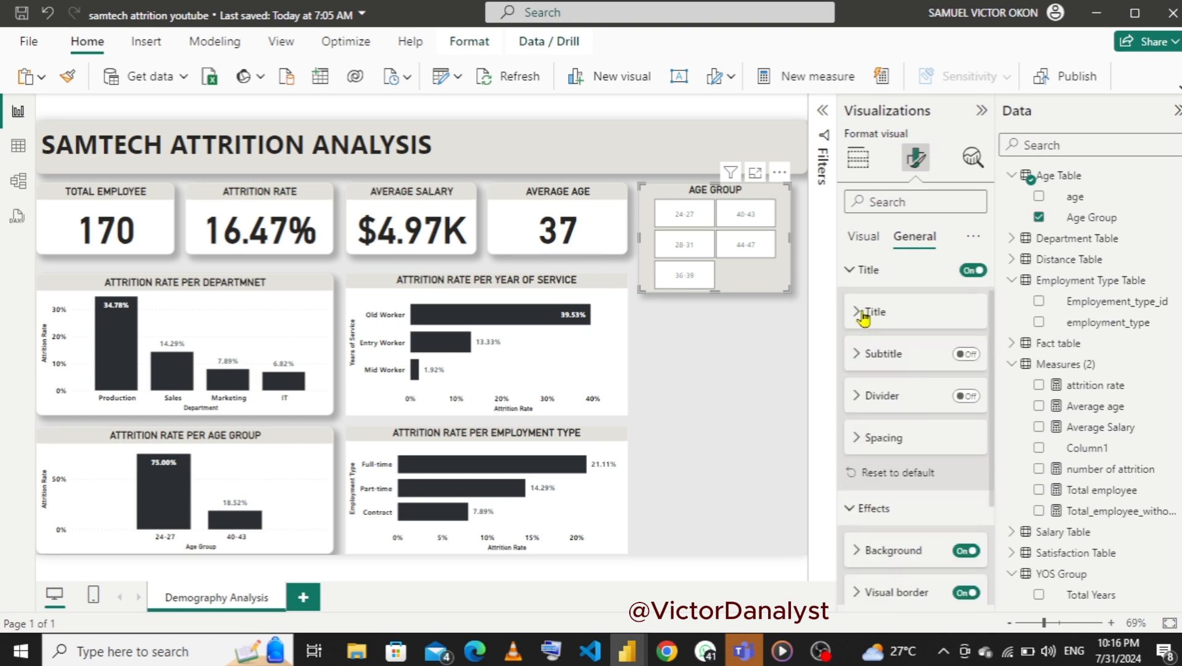
click(849, 275)
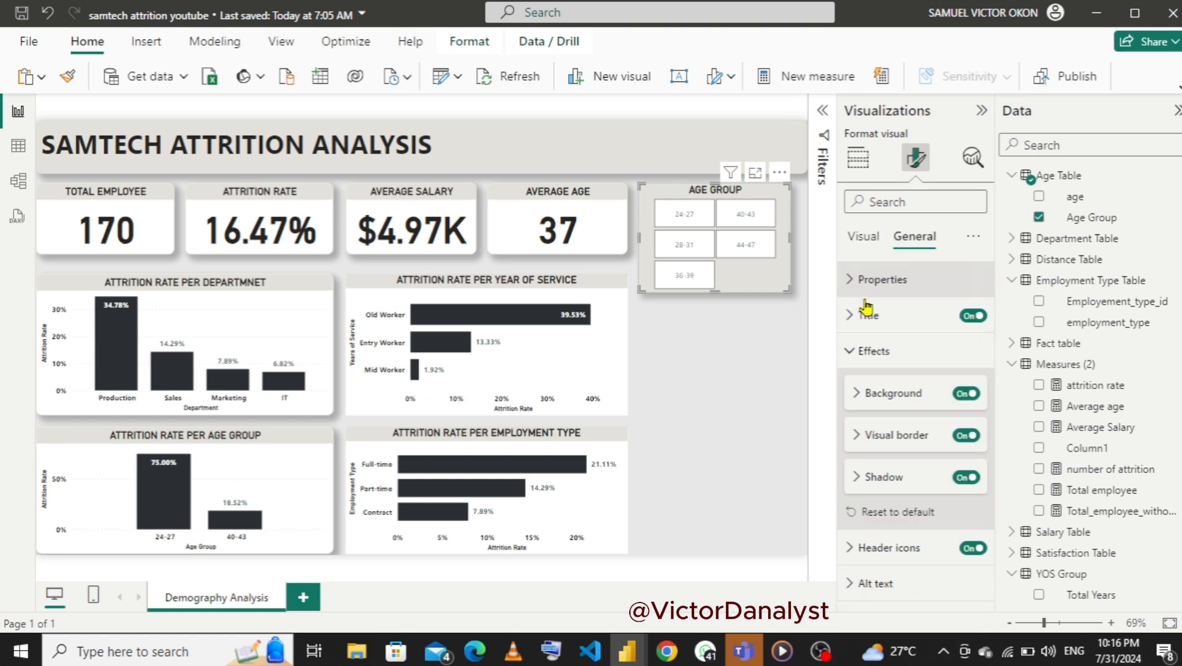
click(848, 354)
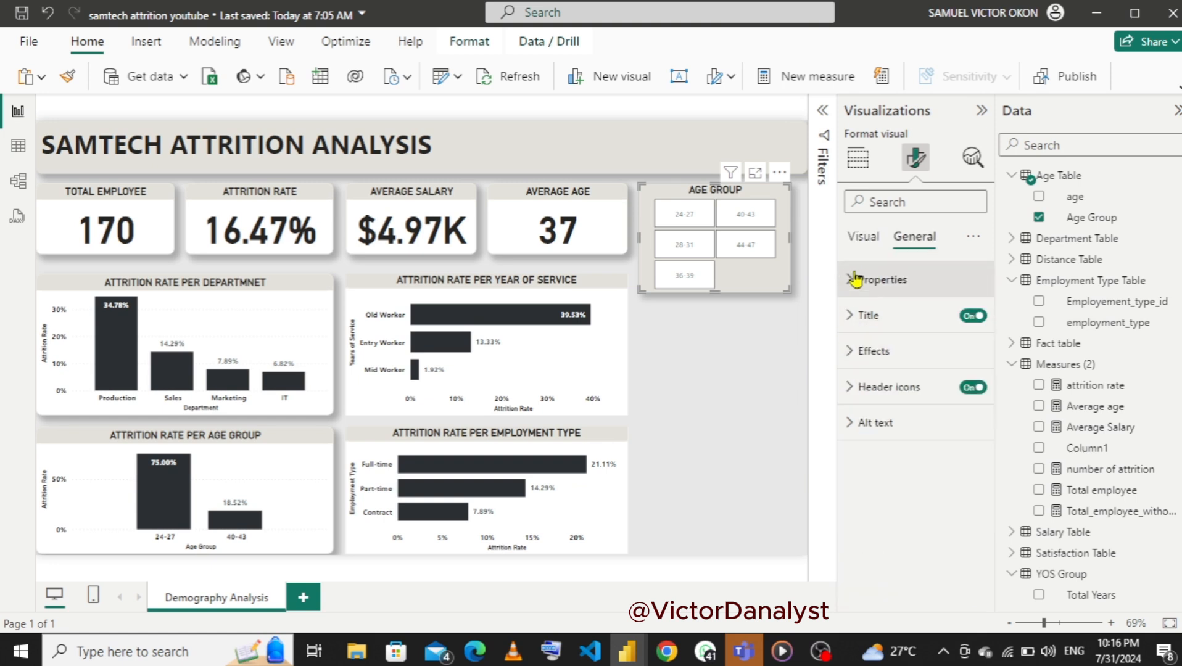
click(856, 242)
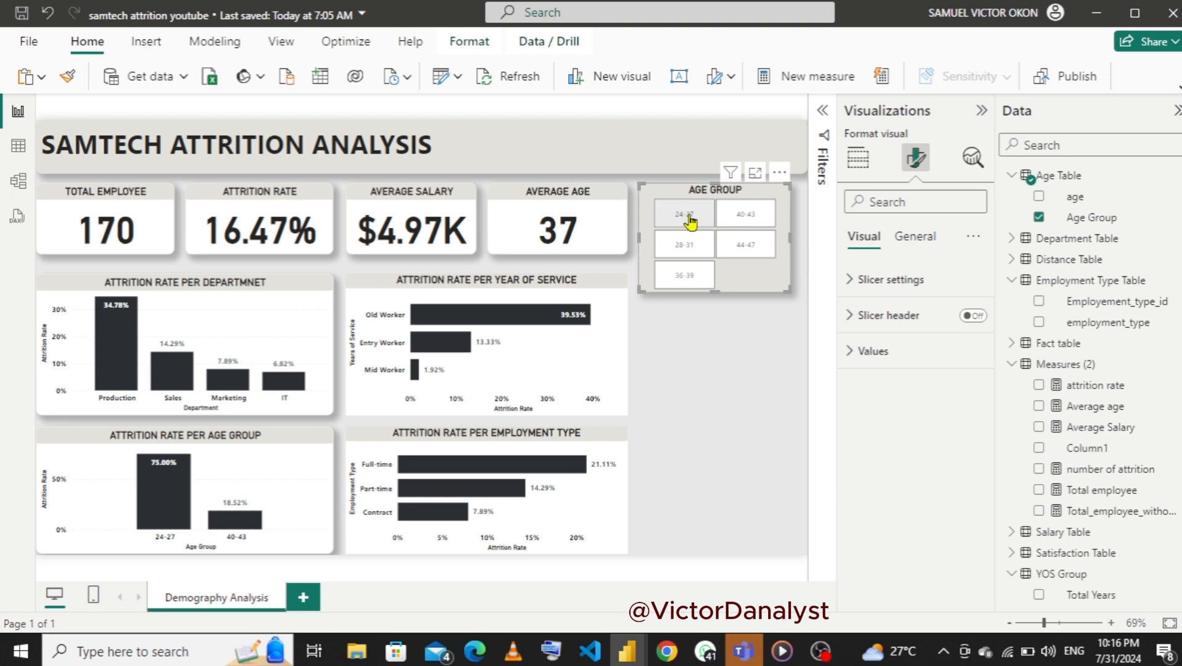
click(854, 354)
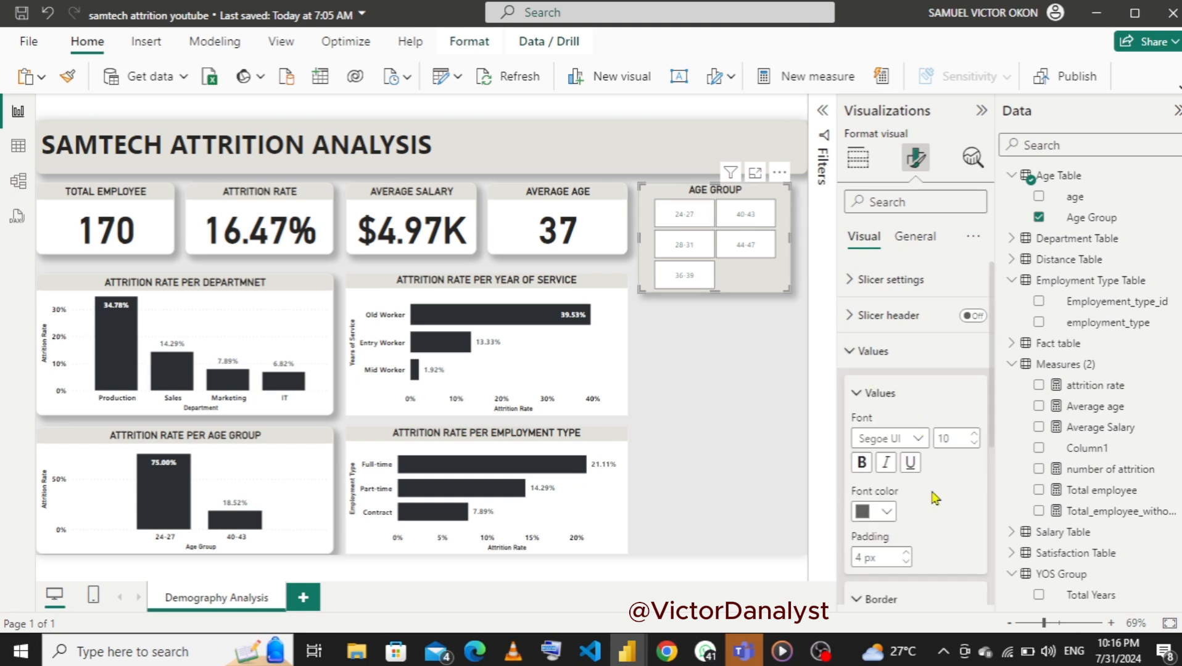
click(862, 464)
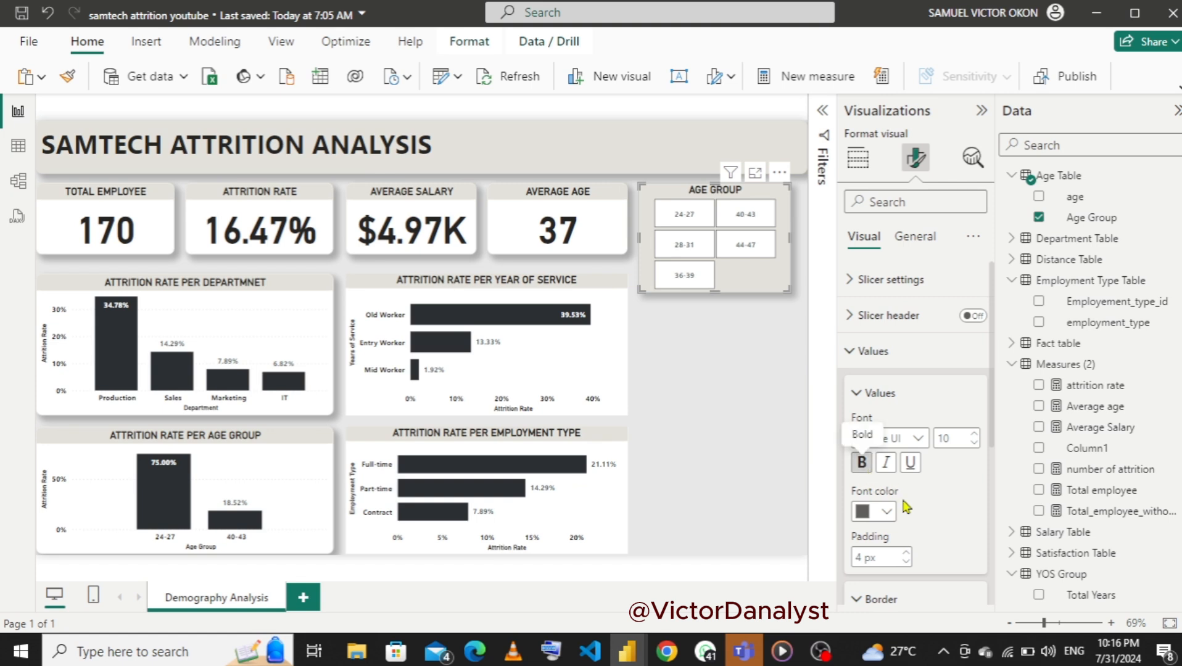
click(886, 513)
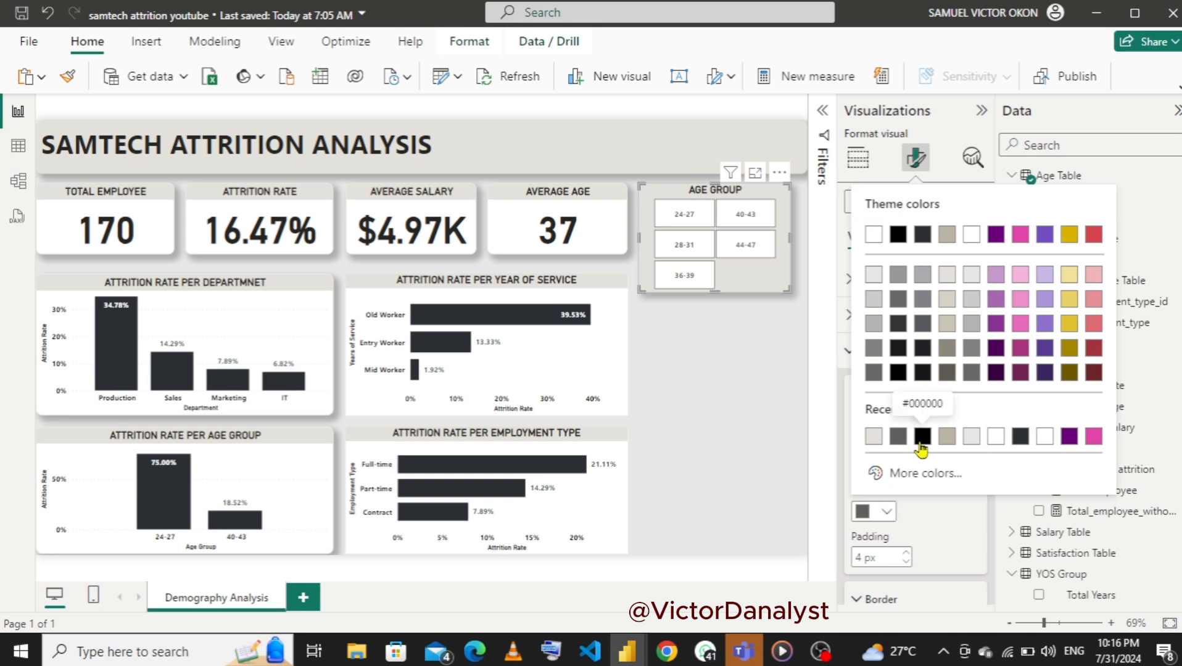
click(921, 438)
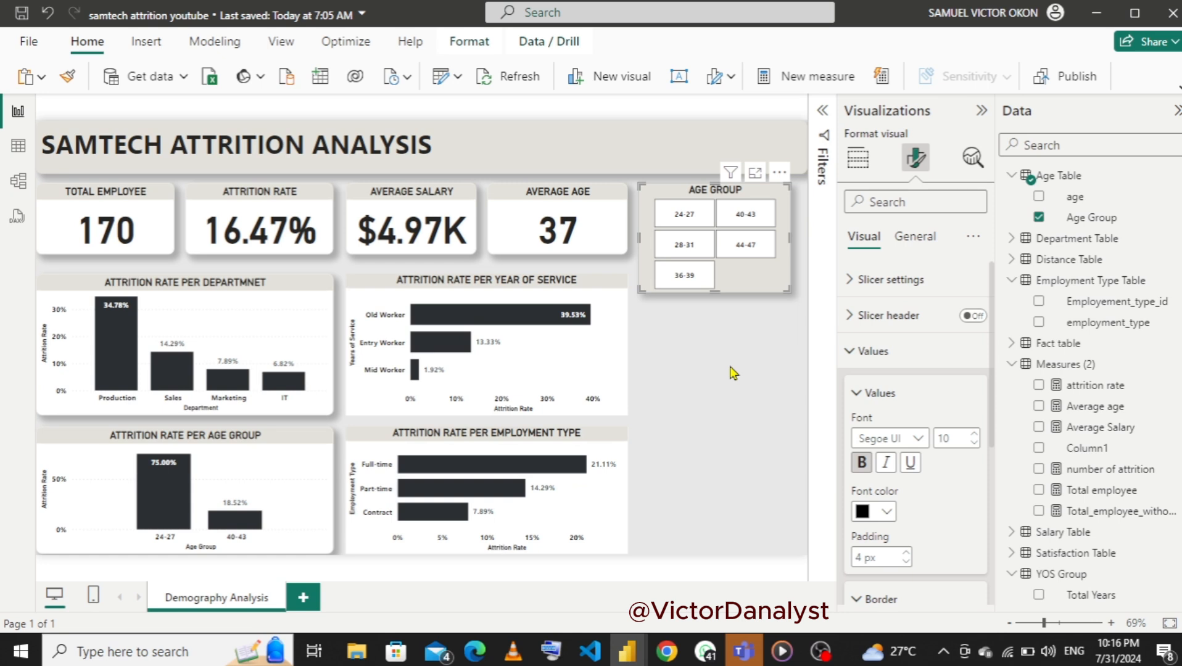
click(730, 333)
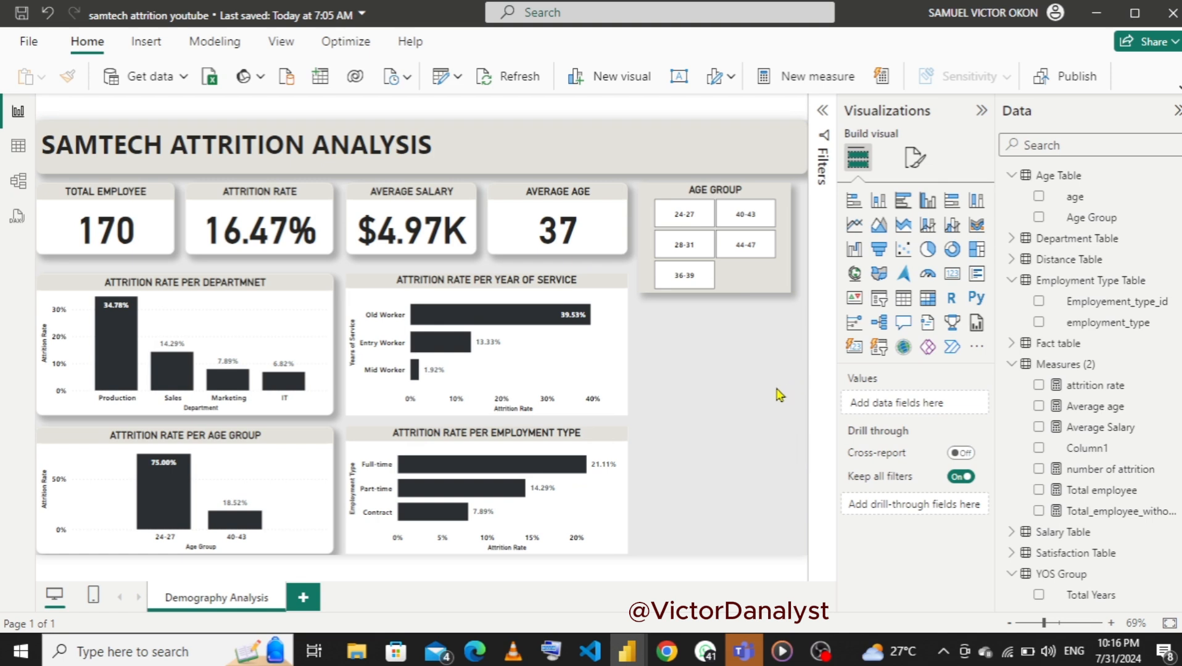
- Duplicate the AGE GROUP slicer and place the copy directly below it, beside the employment type chart
click(747, 287)
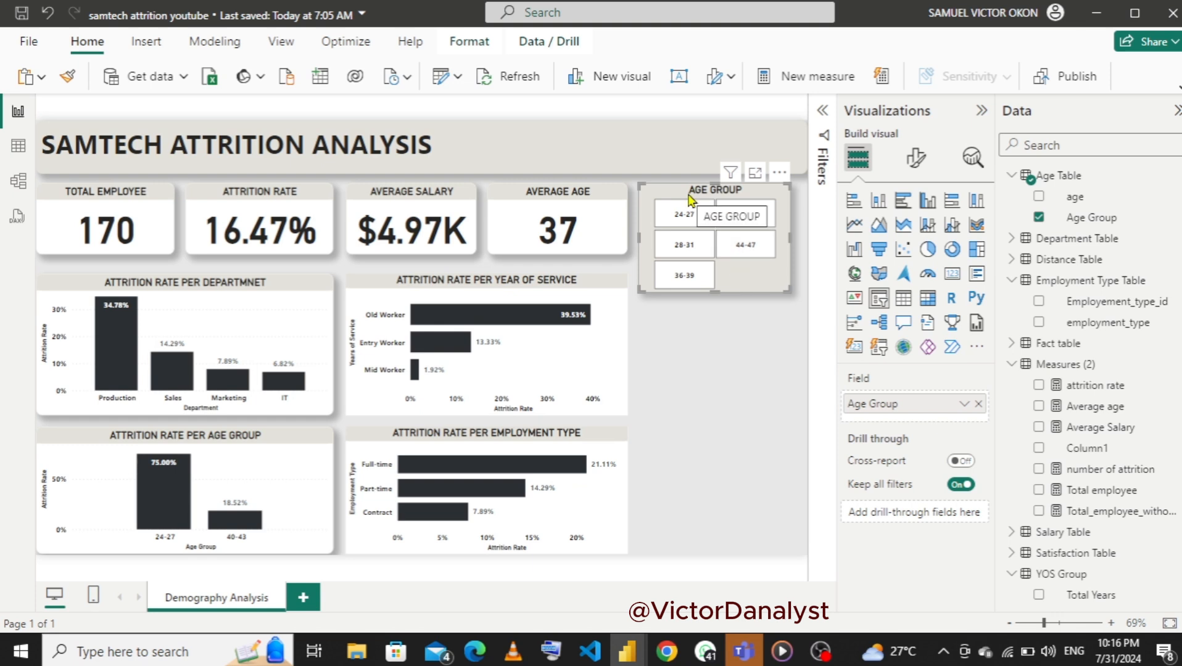
drag(691, 201, 702, 203)
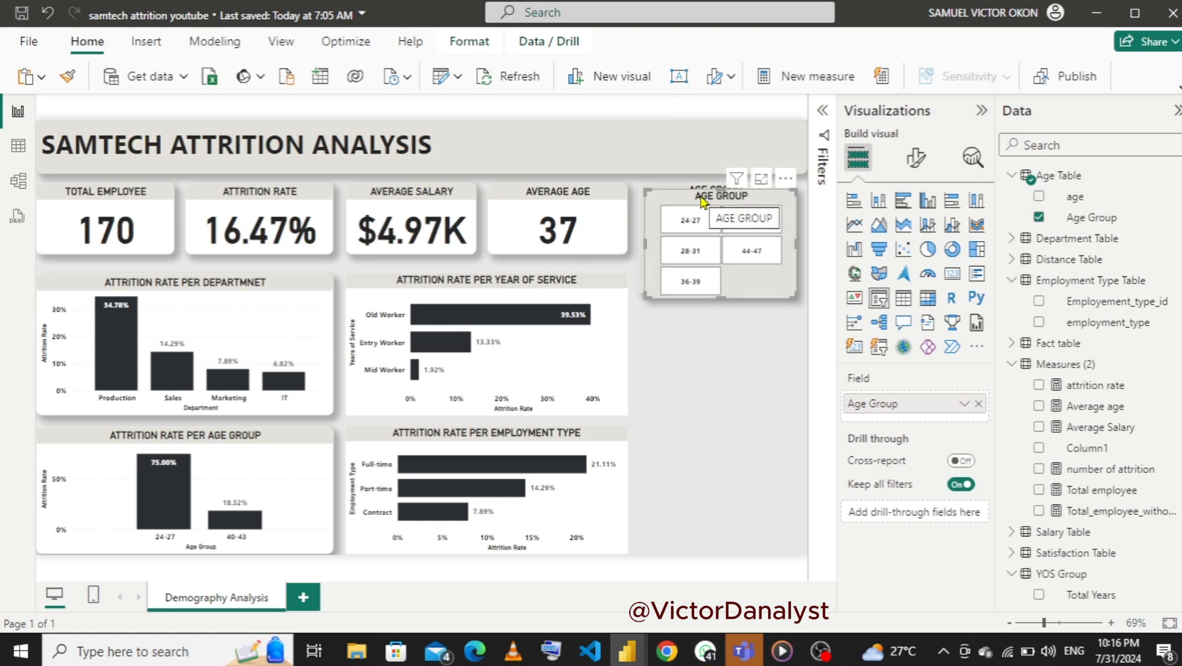
drag(701, 201, 701, 464)
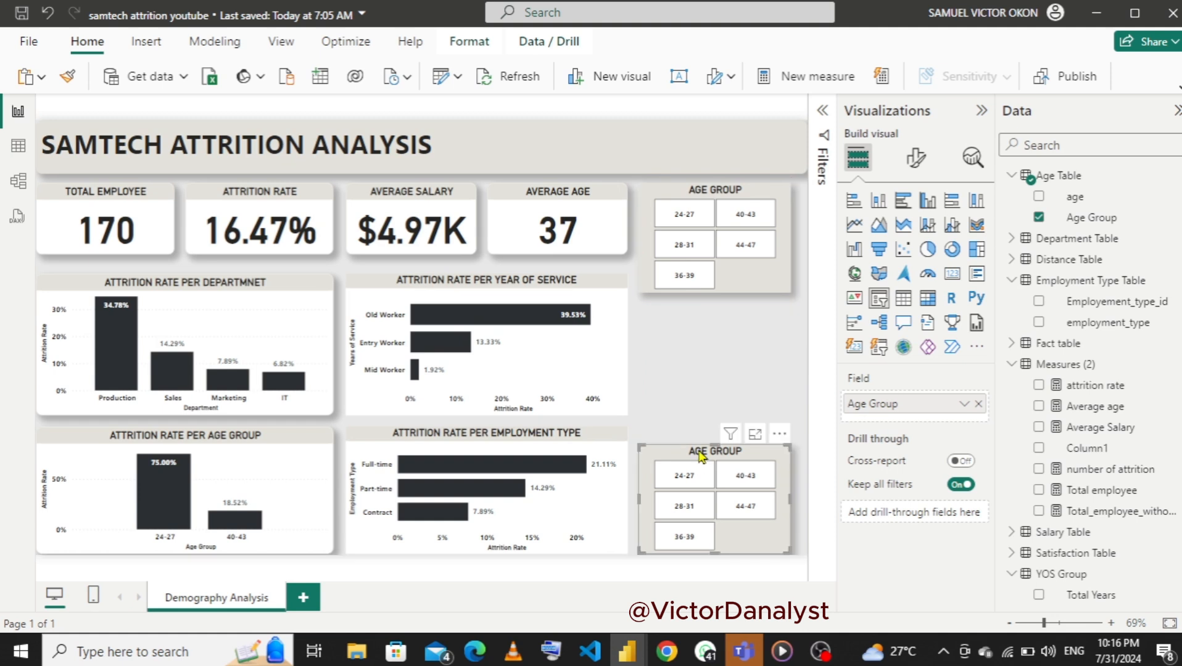
- Reduce the height of the upper AGE GROUP slicer so its values rearrange into three columns
click(711, 191)
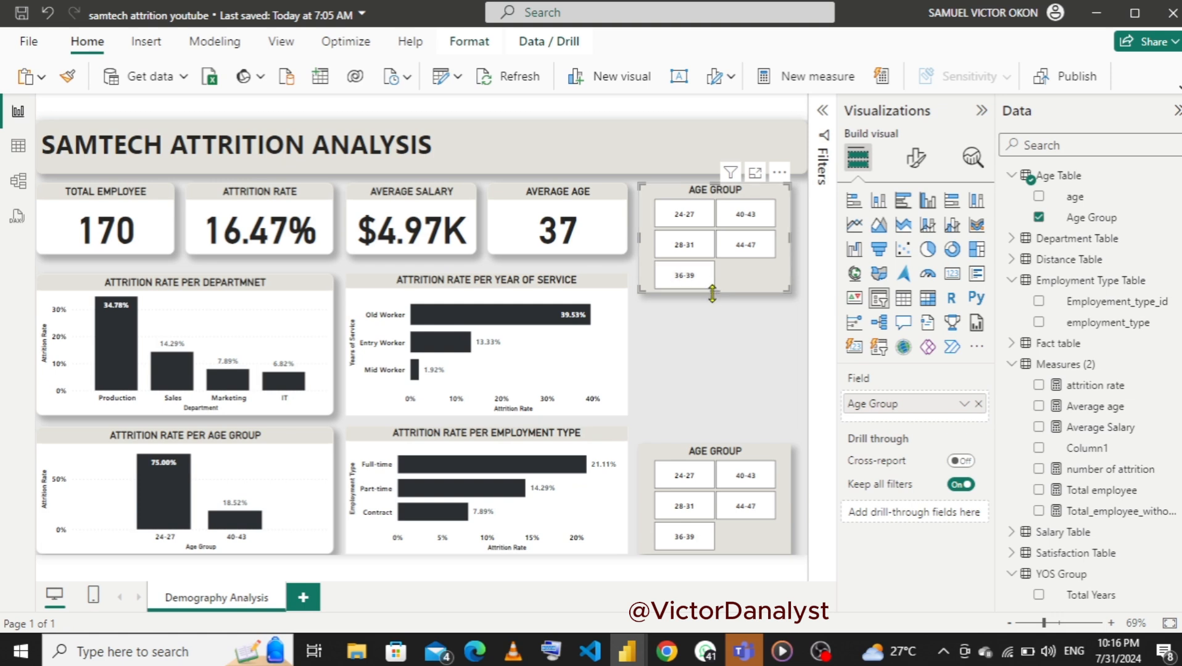
mouse_move(714, 293)
mouse_down()
mouse_move(706, 259)
mouse_move(713, 336)
mouse_move(709, 284)
mouse_up()
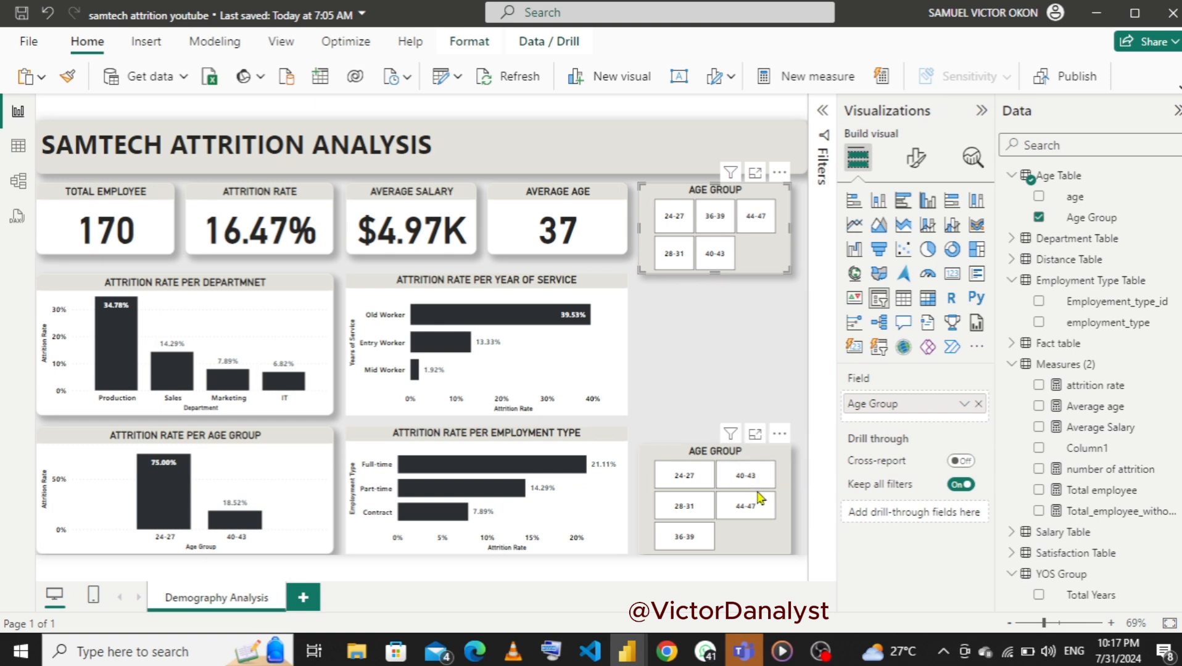
- Check the reference report's slicers, and replace the Age Group field in the lower slicer with department from the Department Table
click(683, 457)
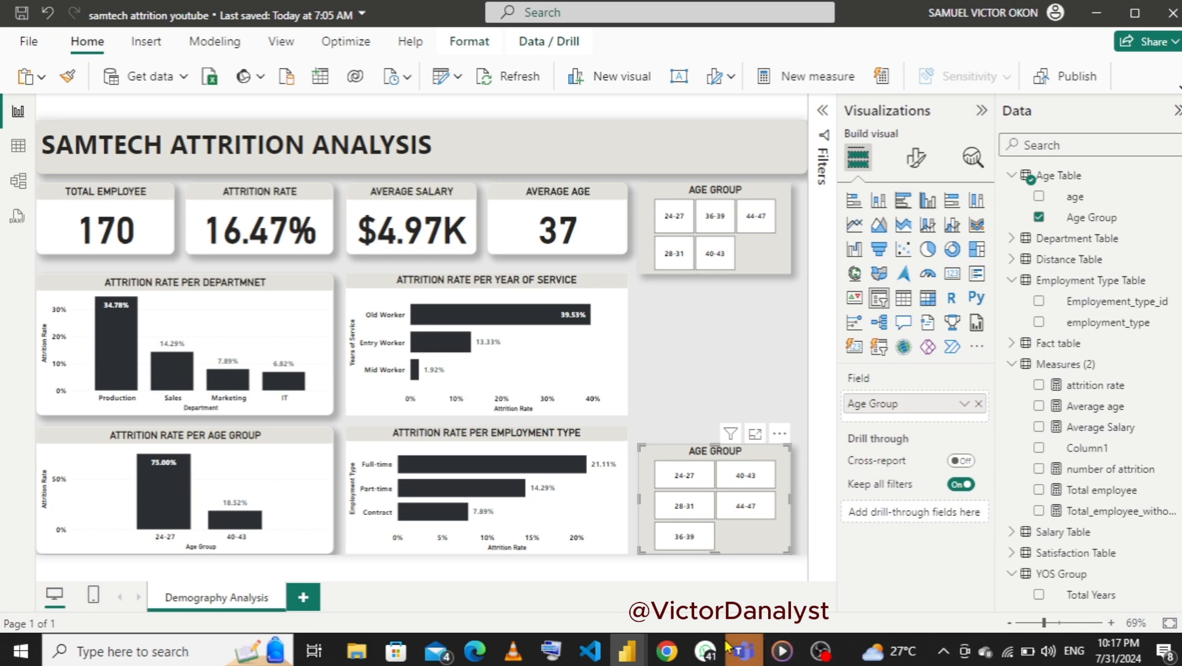
mouse_move(639, 650)
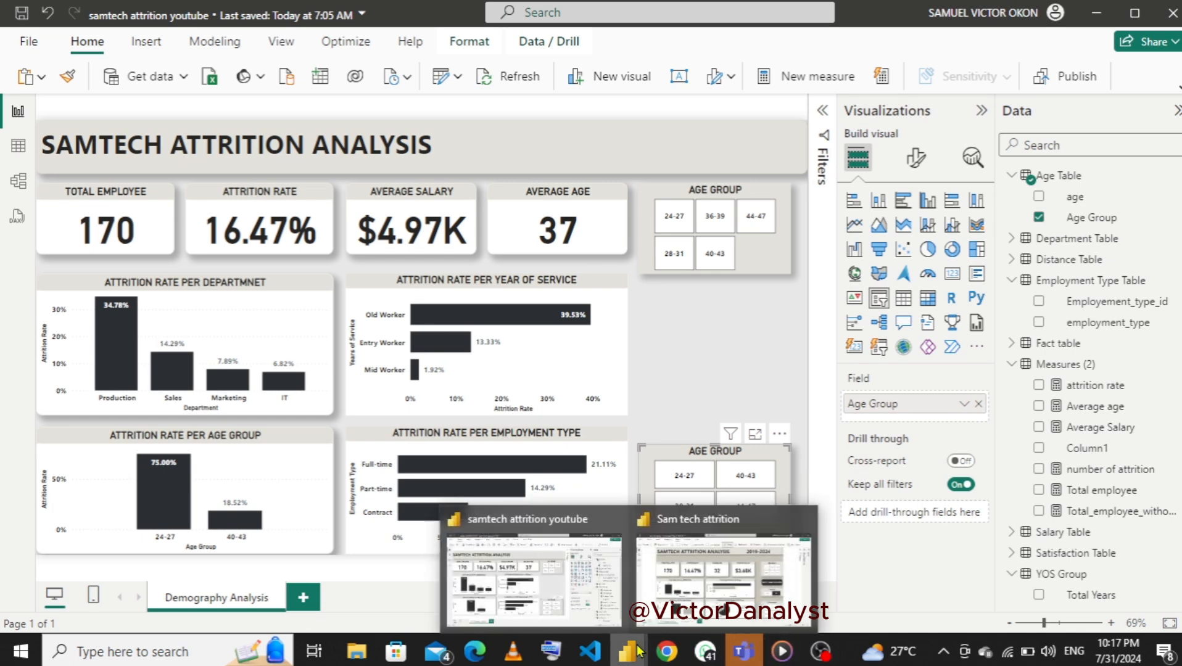
click(697, 581)
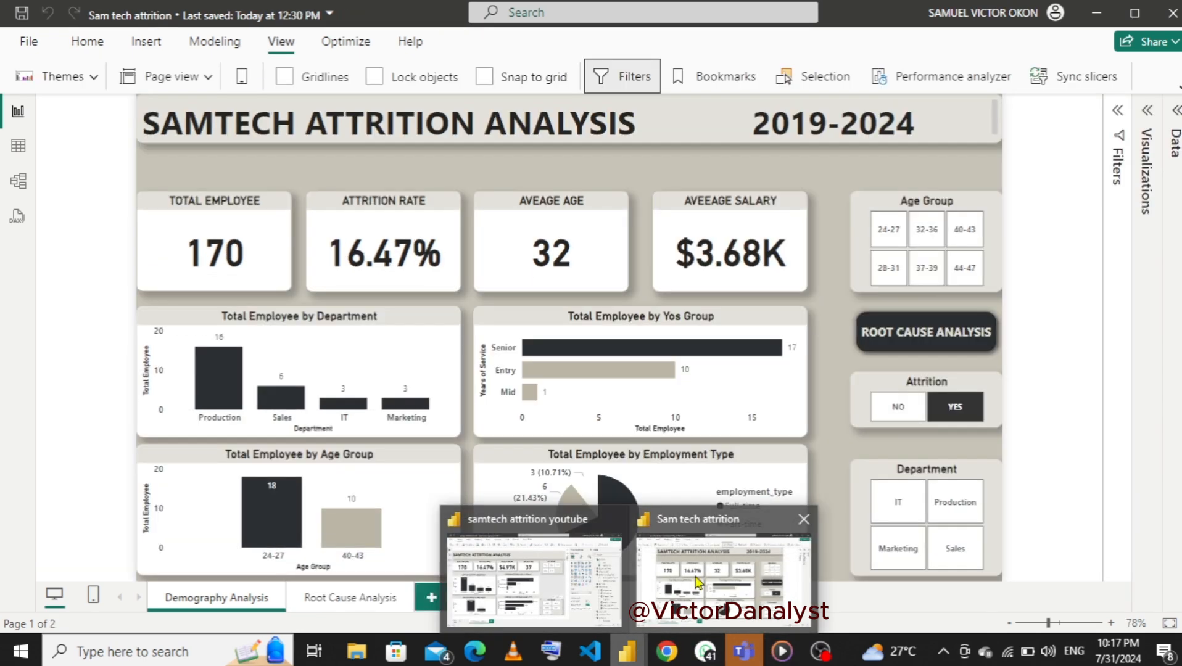
click(533, 580)
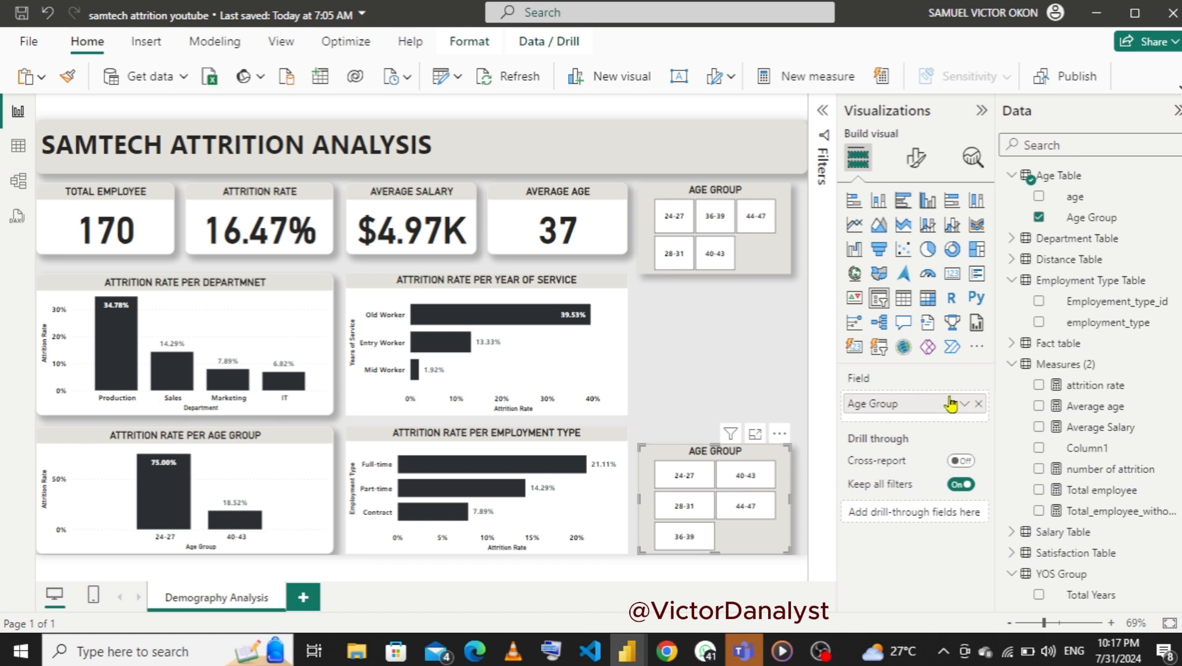
click(979, 404)
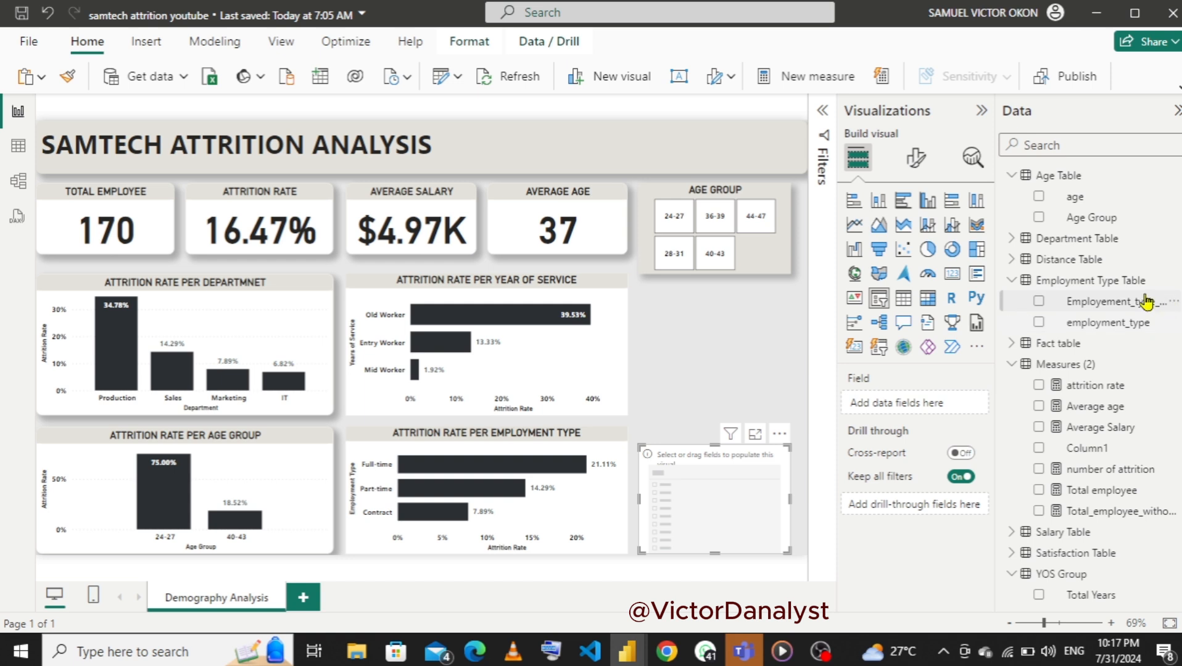
click(1012, 240)
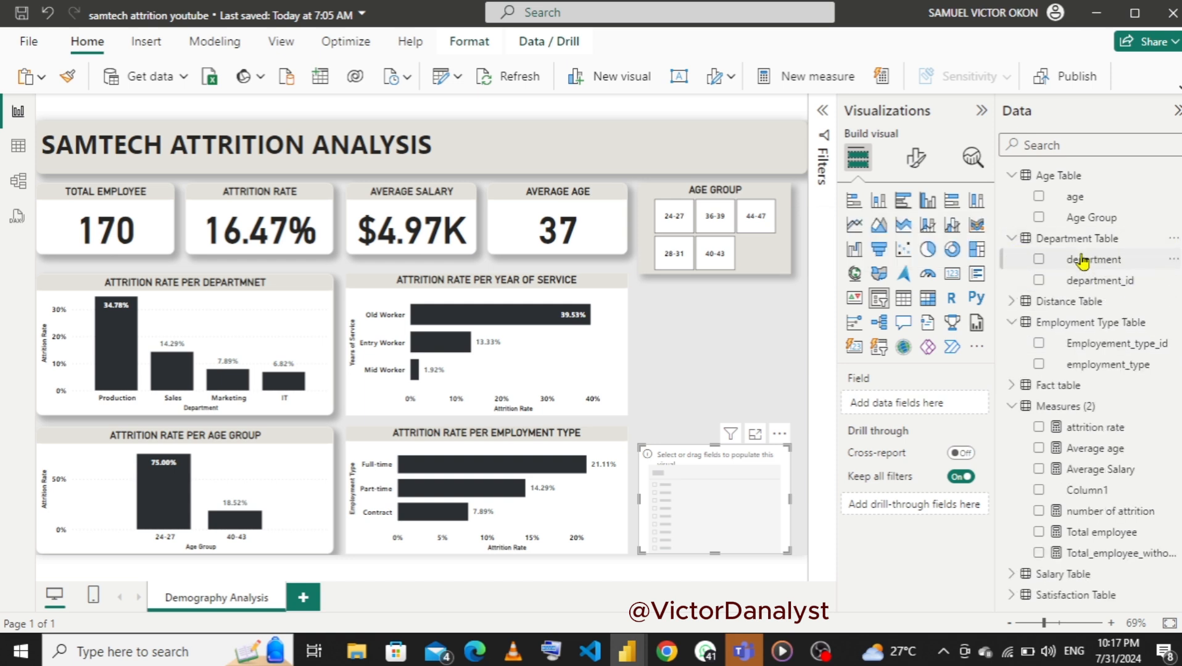
drag(1082, 262, 916, 406)
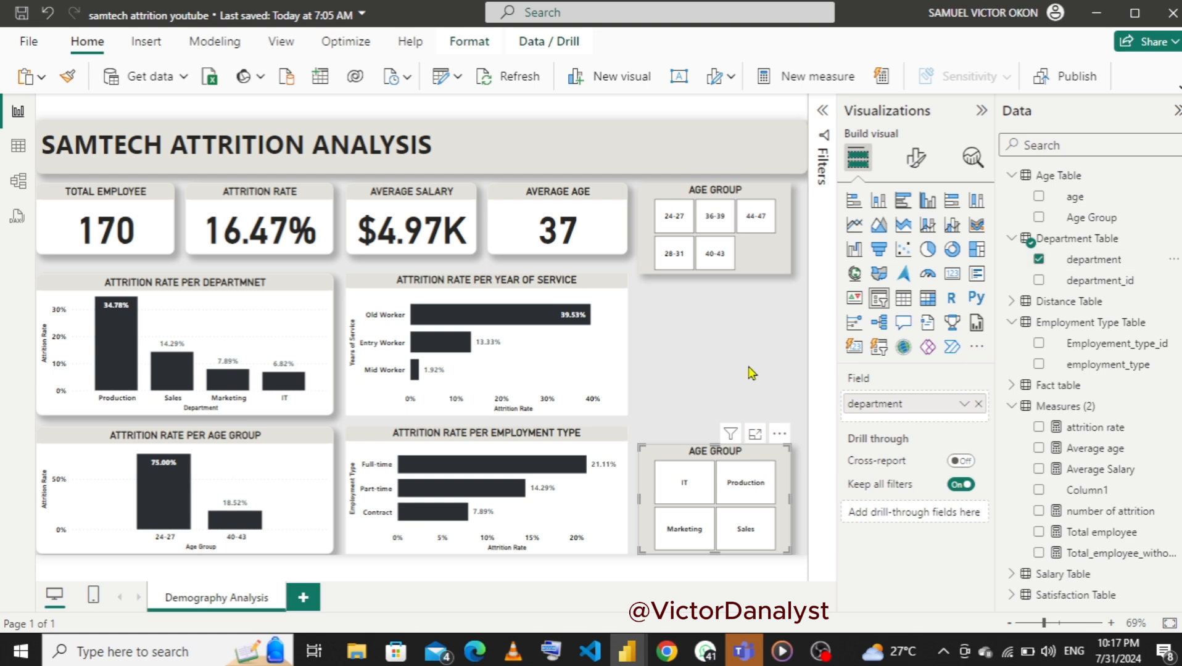
- Increase the height of the upper AGE GROUP slicer so its values are arranged in two columns
click(762, 256)
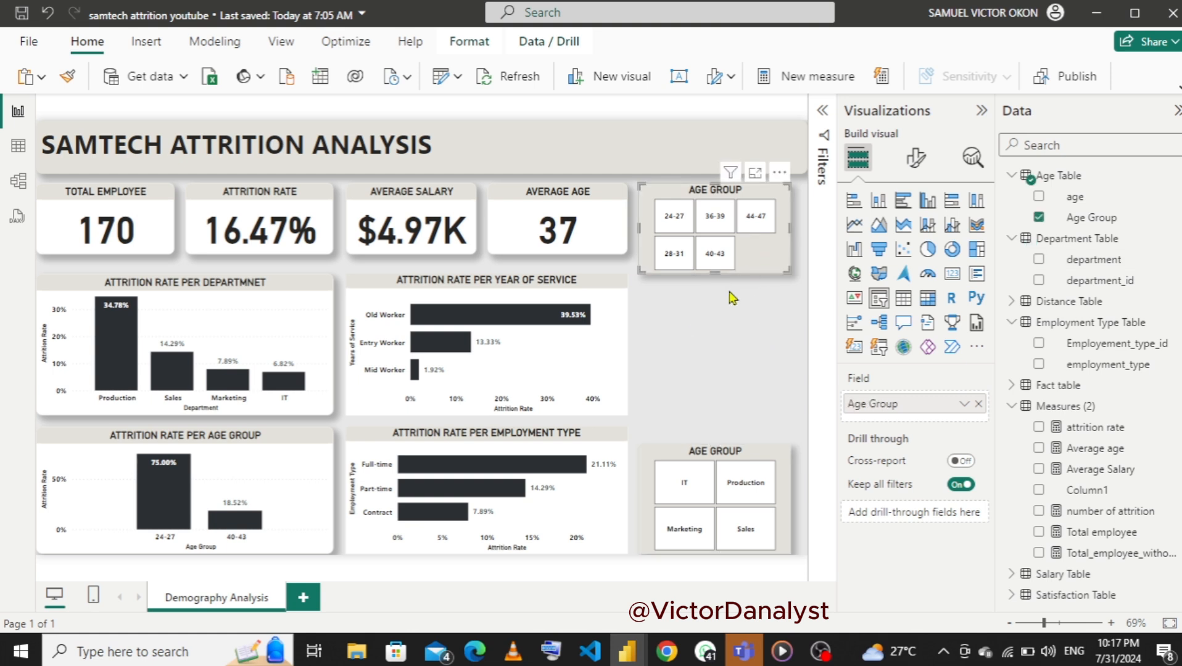
drag(711, 270, 713, 292)
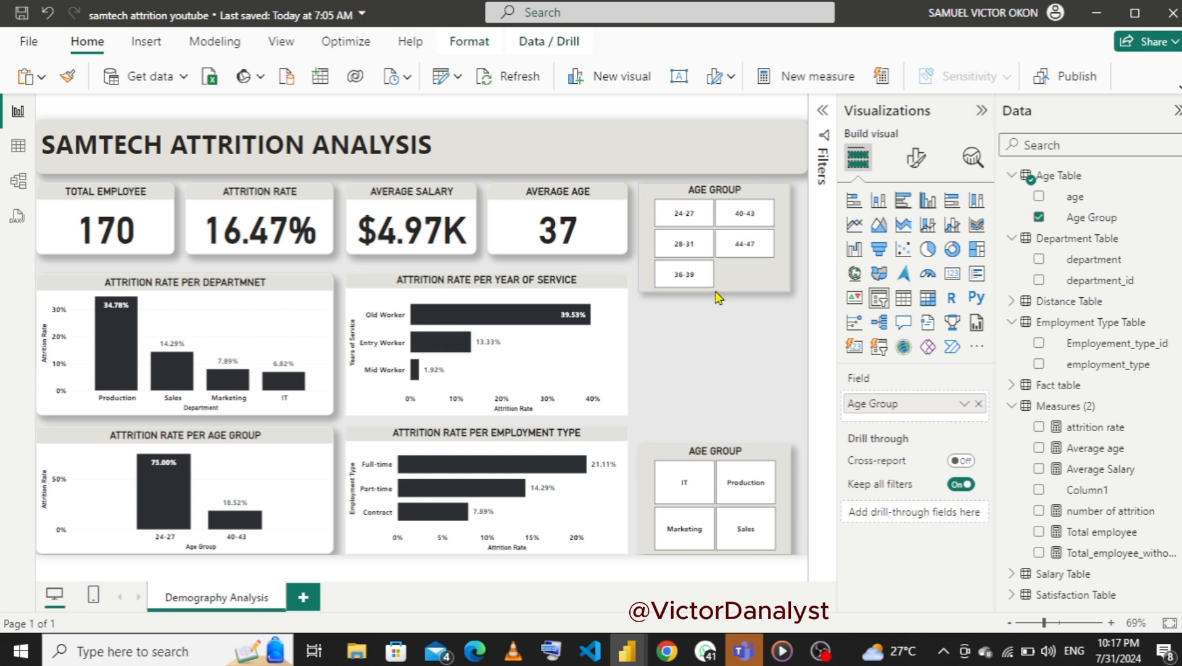
click(750, 362)
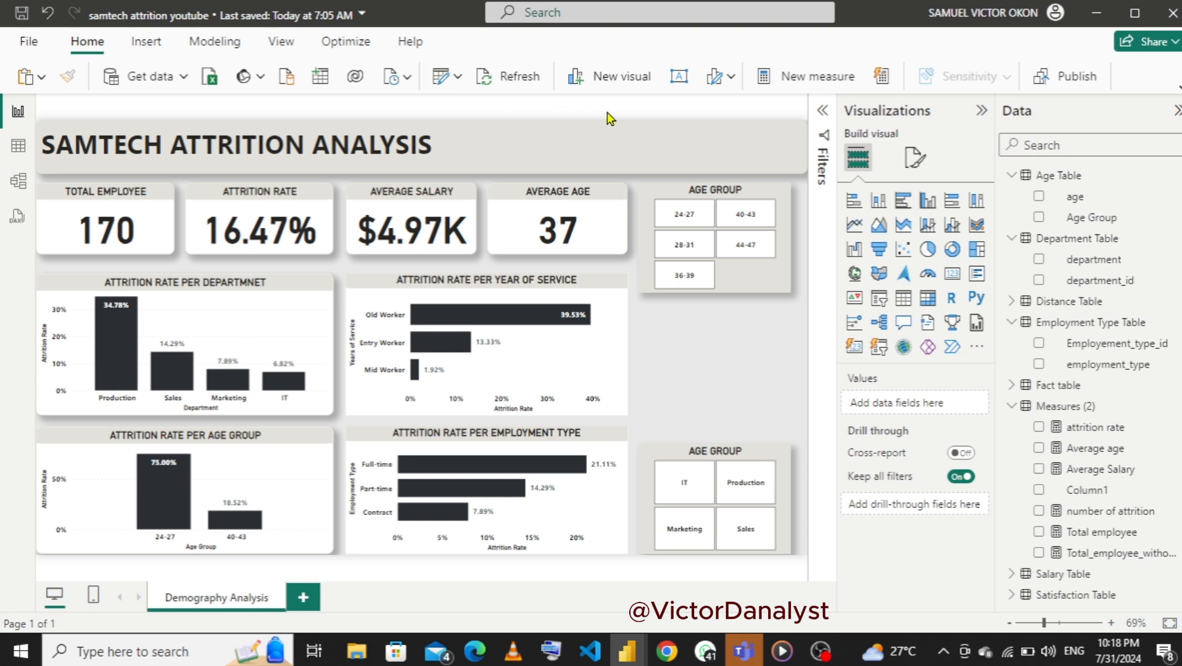
- Open the choice of button types for inserting a button on the page
click(154, 43)
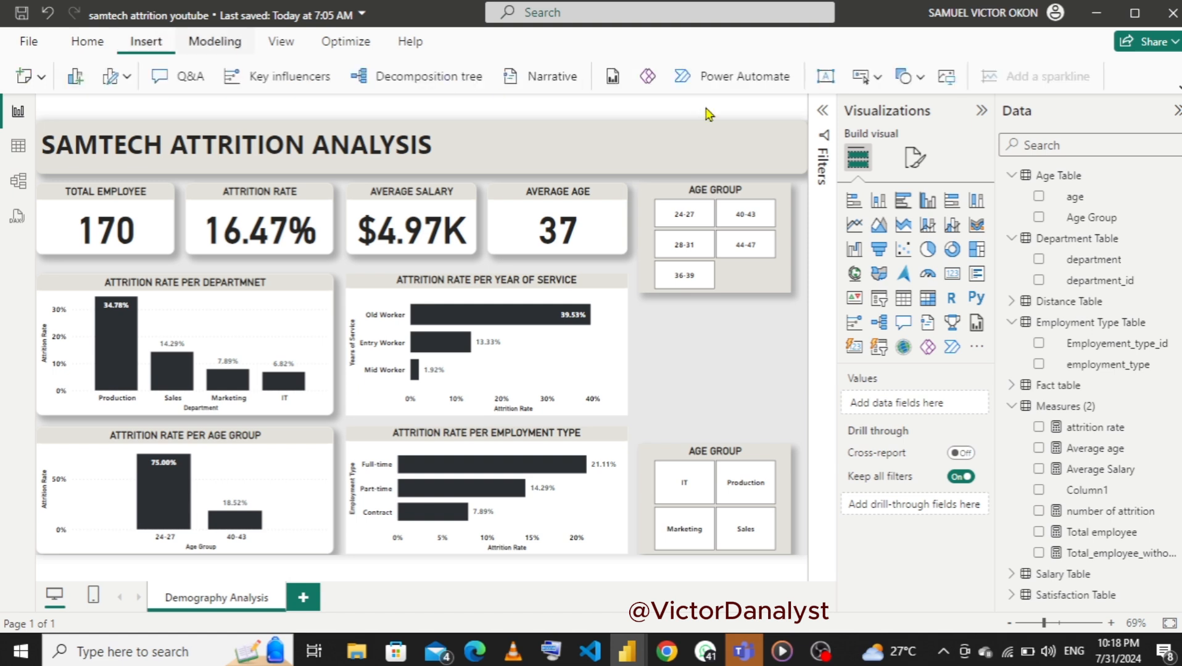
click(878, 78)
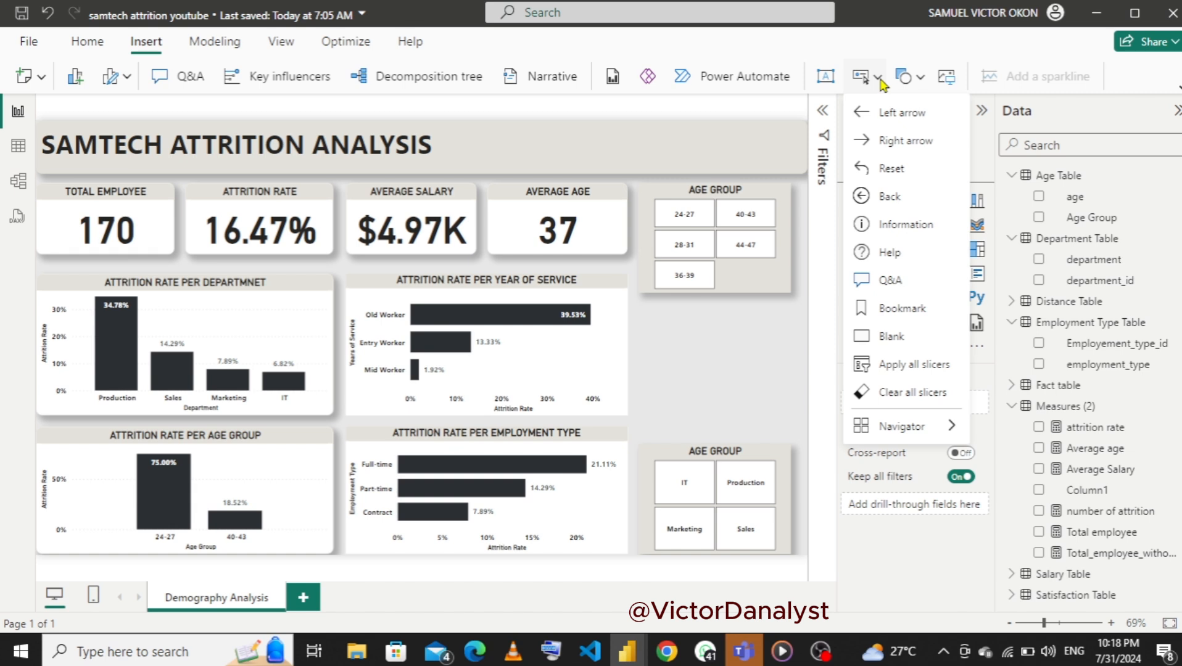
- Insert a rounded rectangle shape and shrink it to a flat button in the gap between the two slicers
click(922, 81)
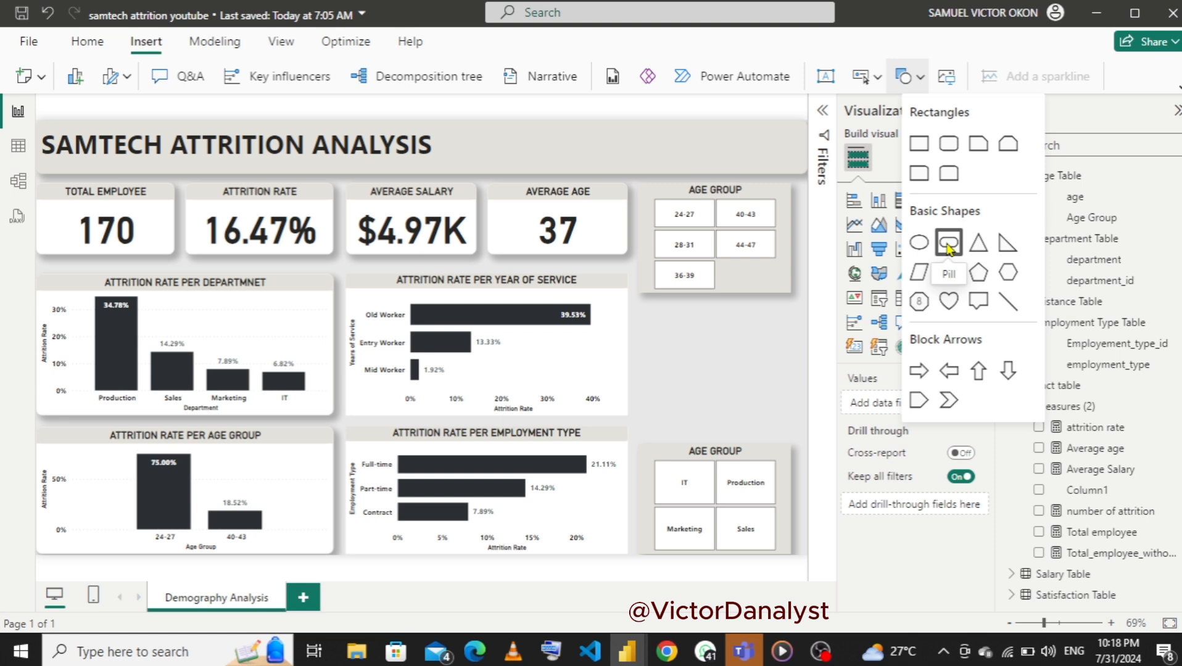
click(947, 146)
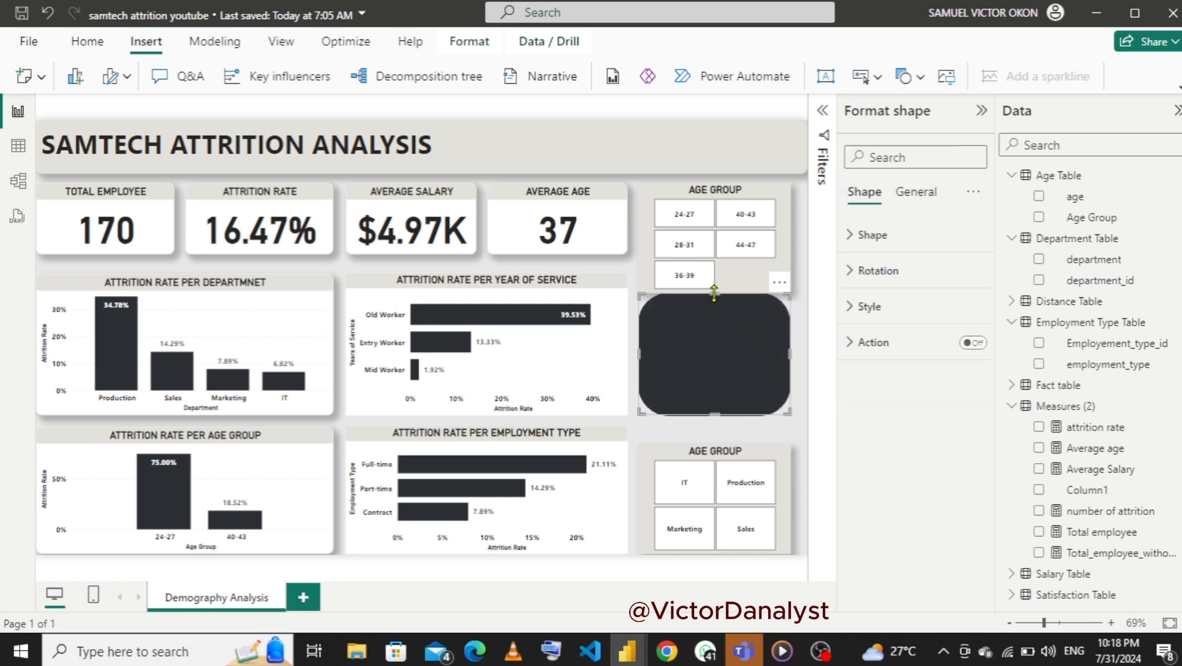
drag(714, 292, 715, 332)
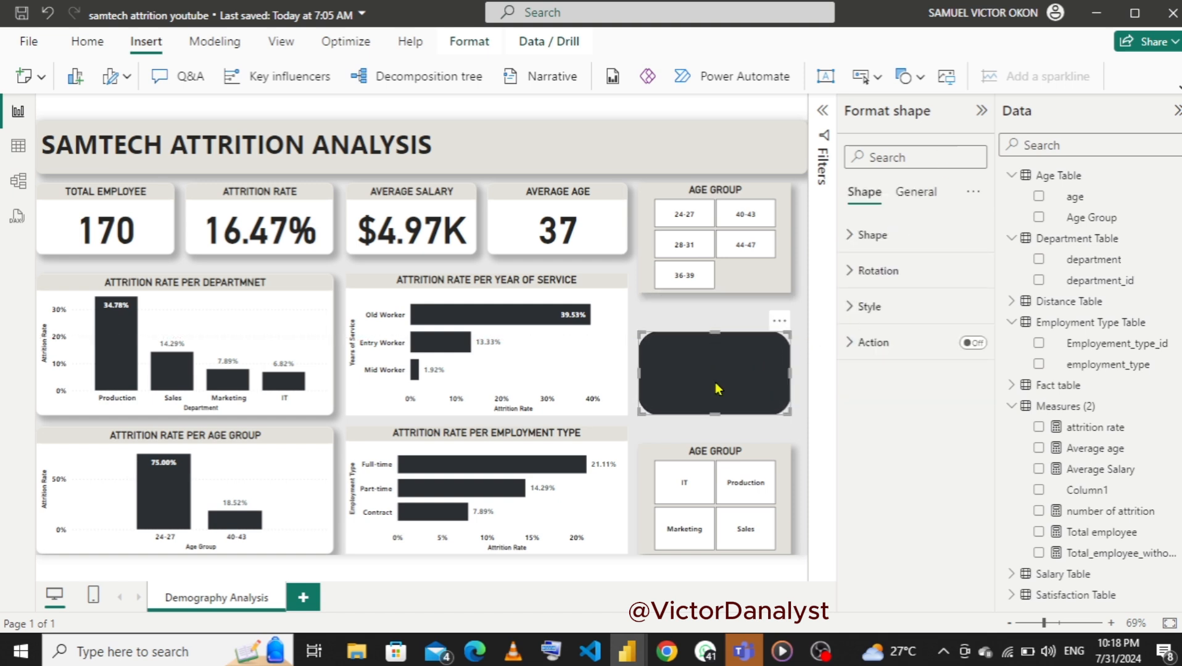
drag(715, 415, 712, 373)
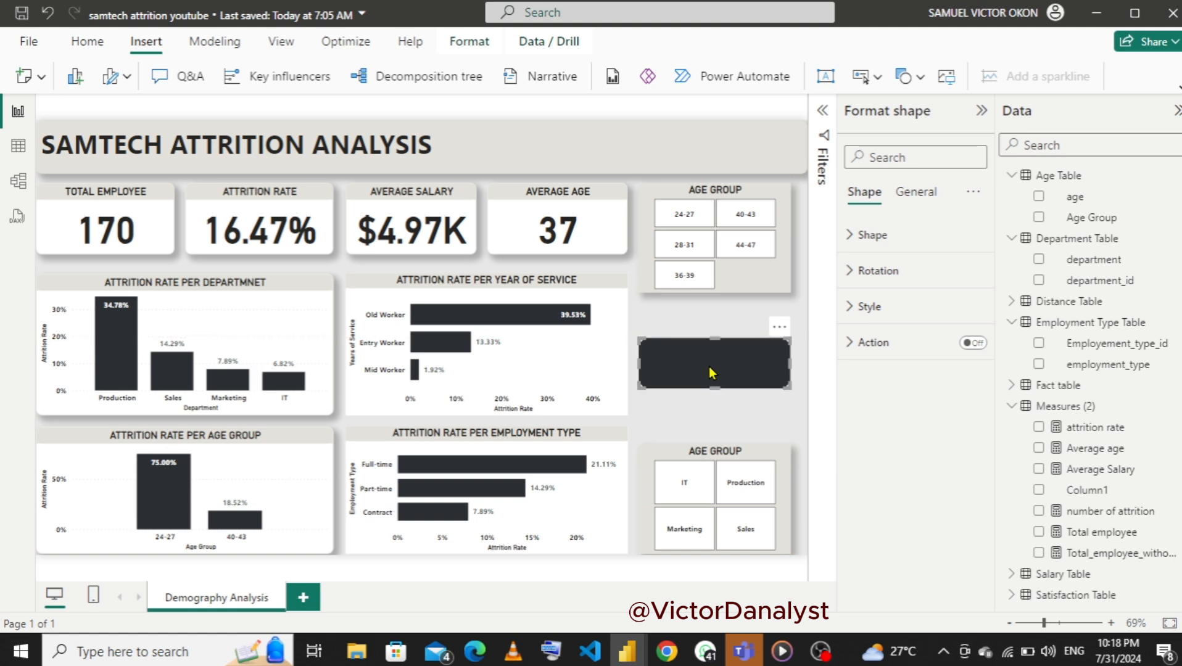
- Turn on the rounded rectangle's text and label it ROOT CAUSE ANALYSIS, following the button in the Sam tech attrition report
click(853, 308)
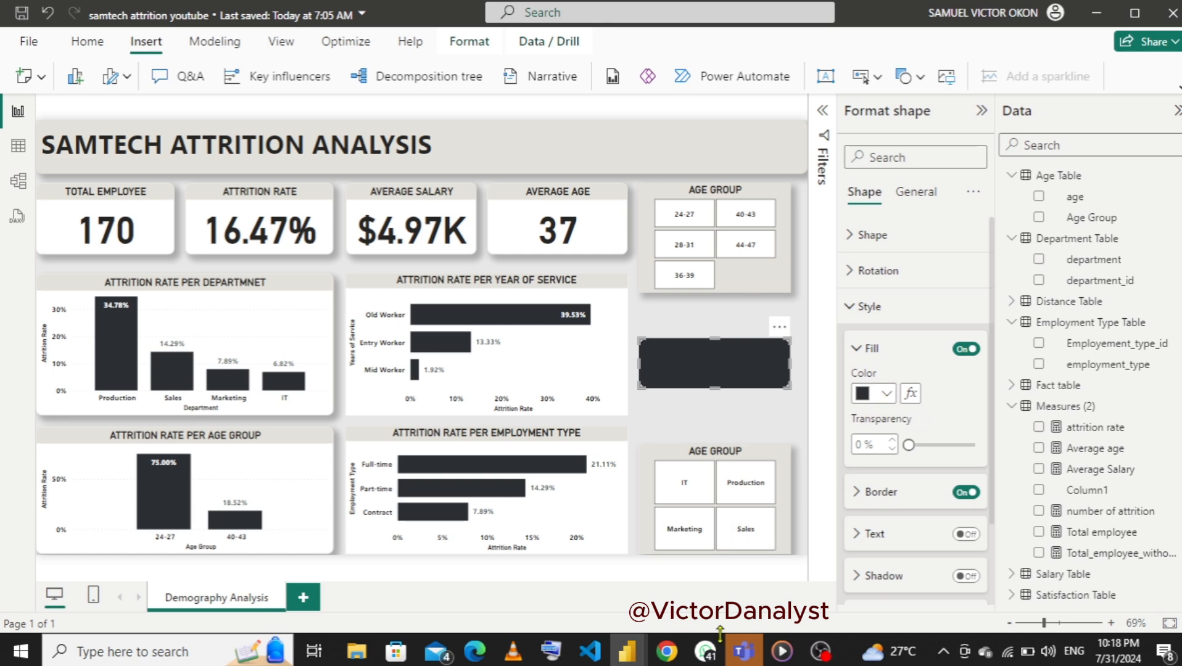
mouse_move(632, 653)
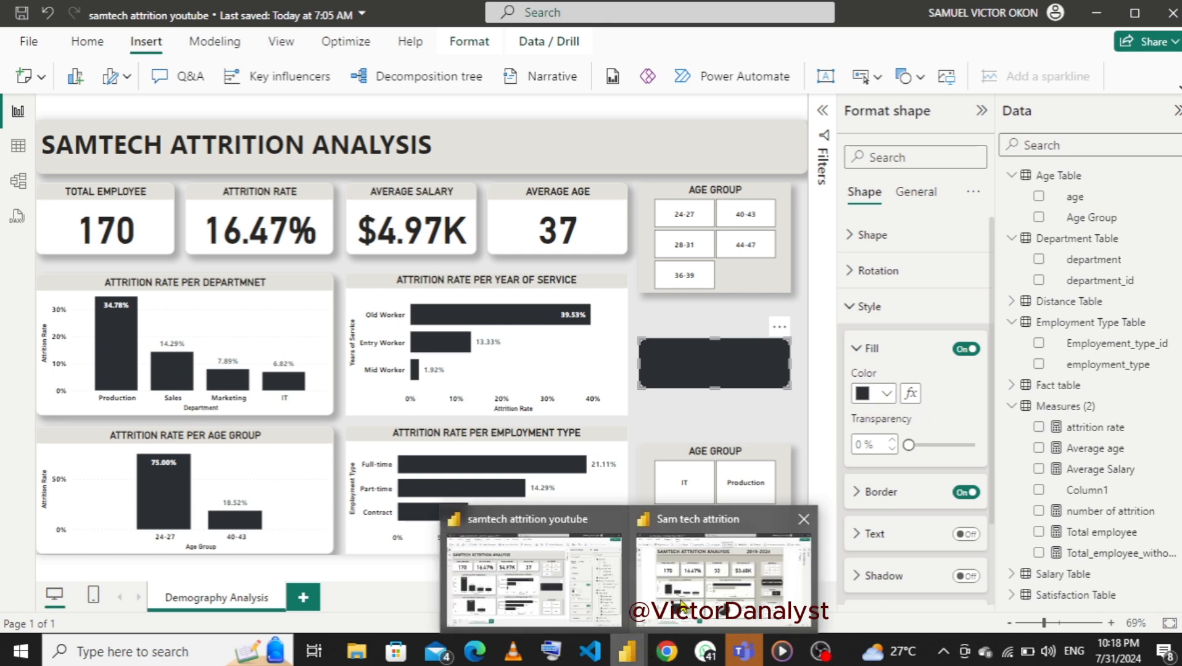
click(710, 580)
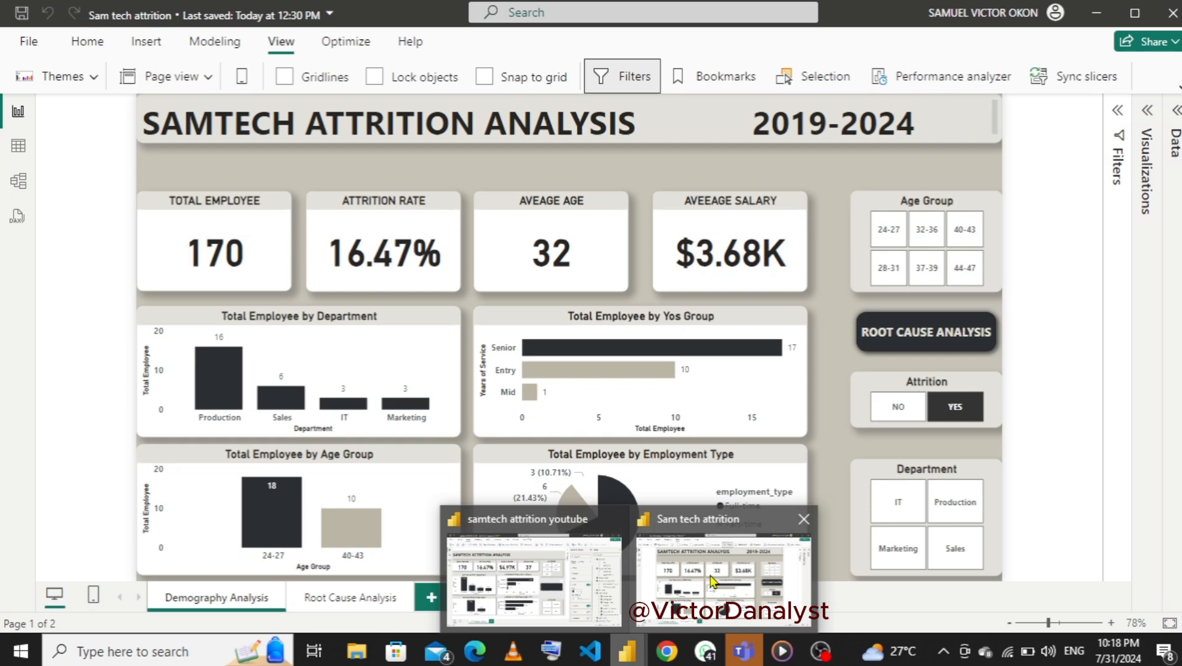
click(532, 580)
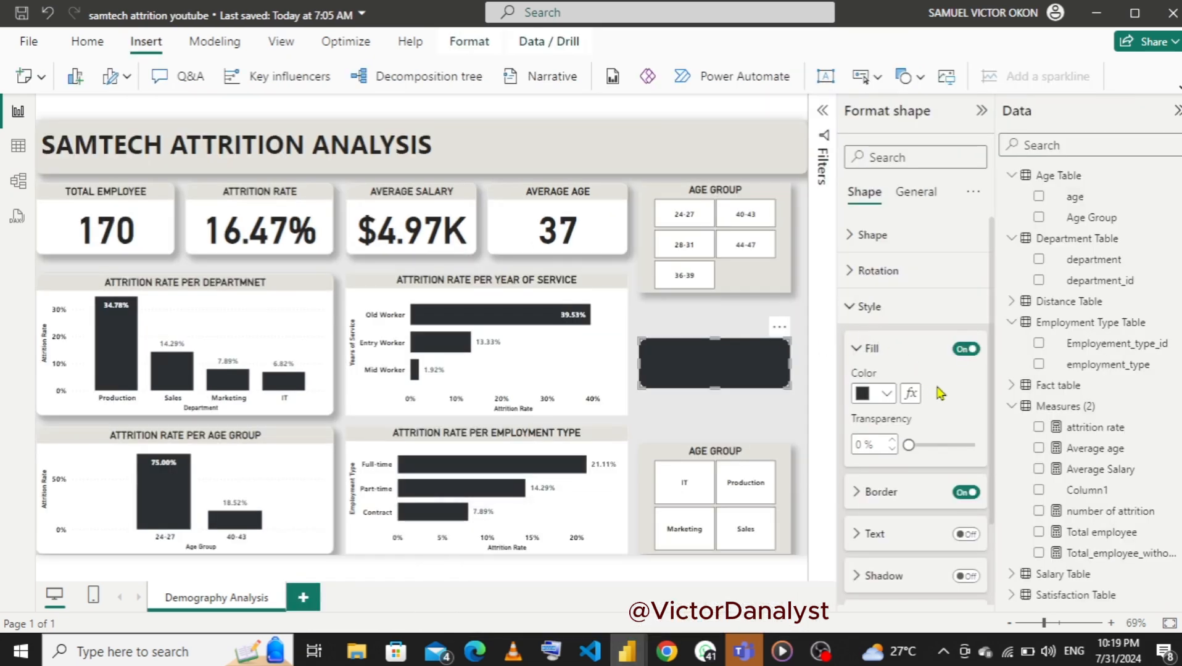
click(964, 535)
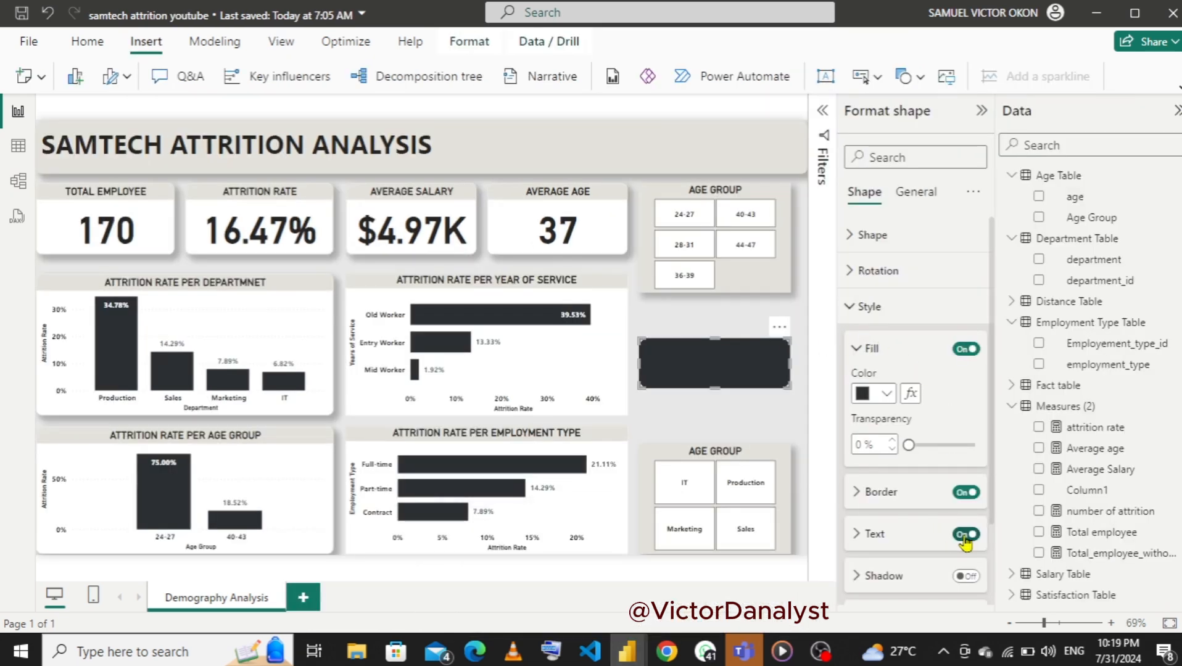
click(858, 534)
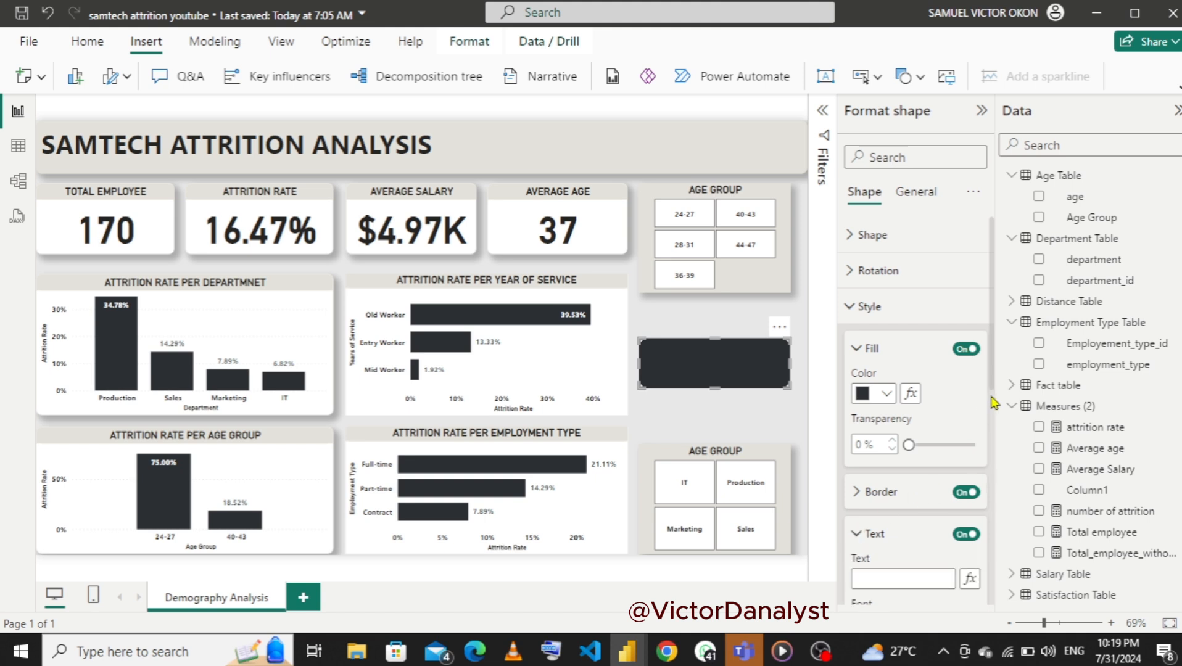
scroll(992, 383, down, 2)
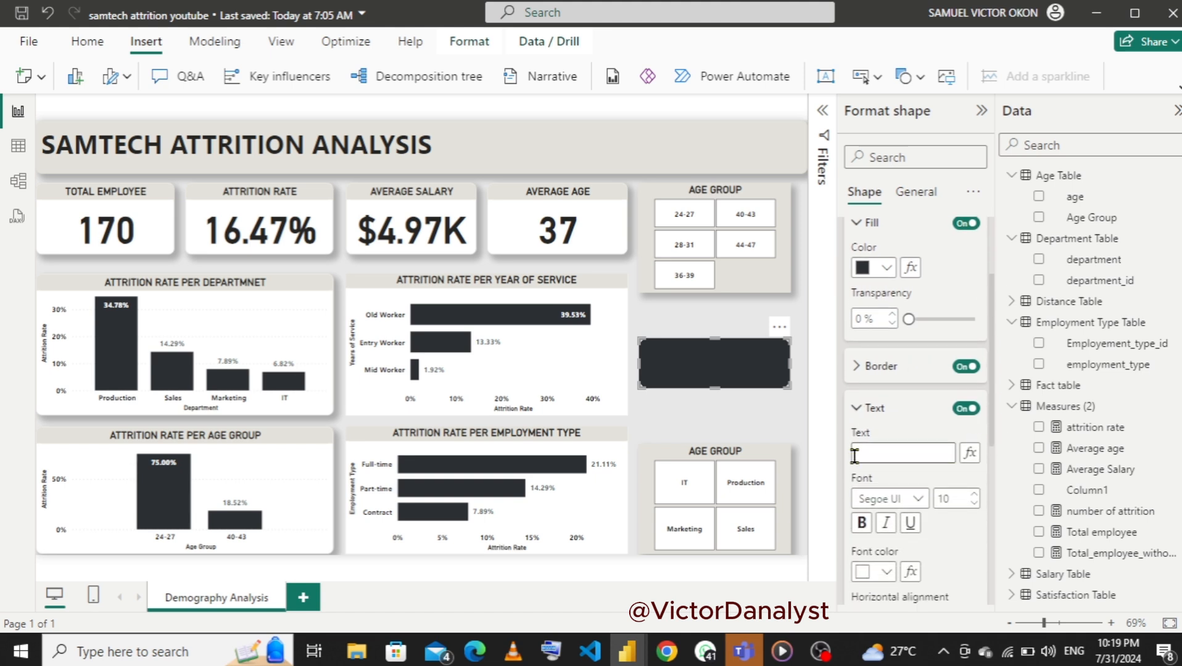
click(872, 453)
text(ROD)
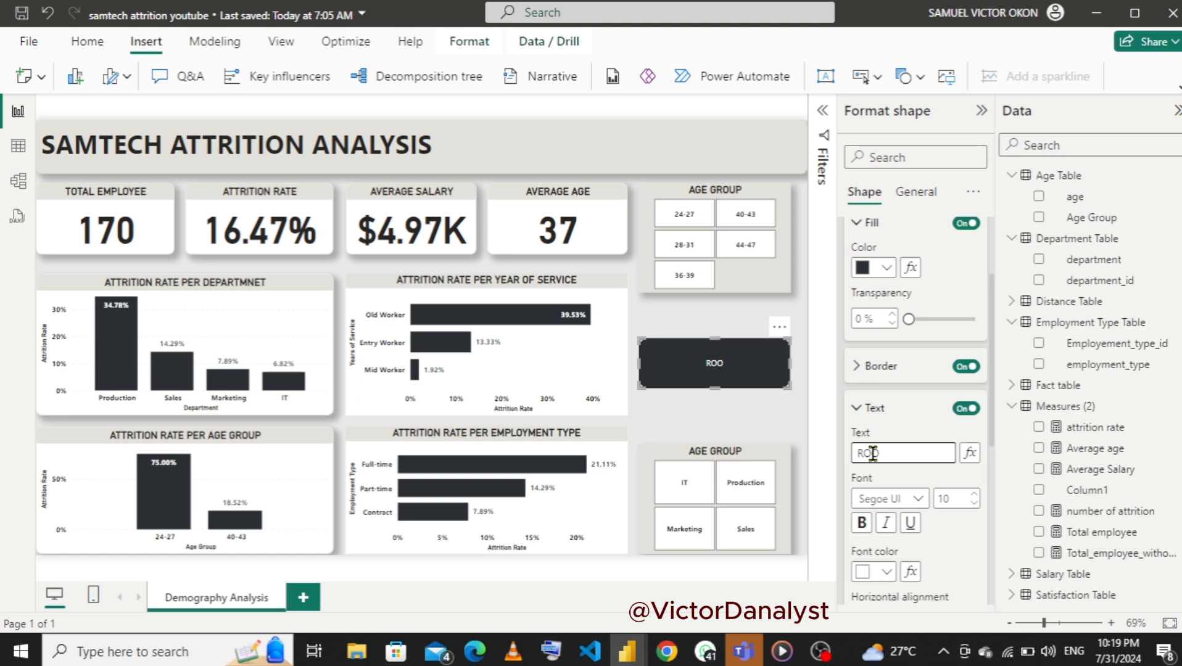
text(T CAUSE ANA)
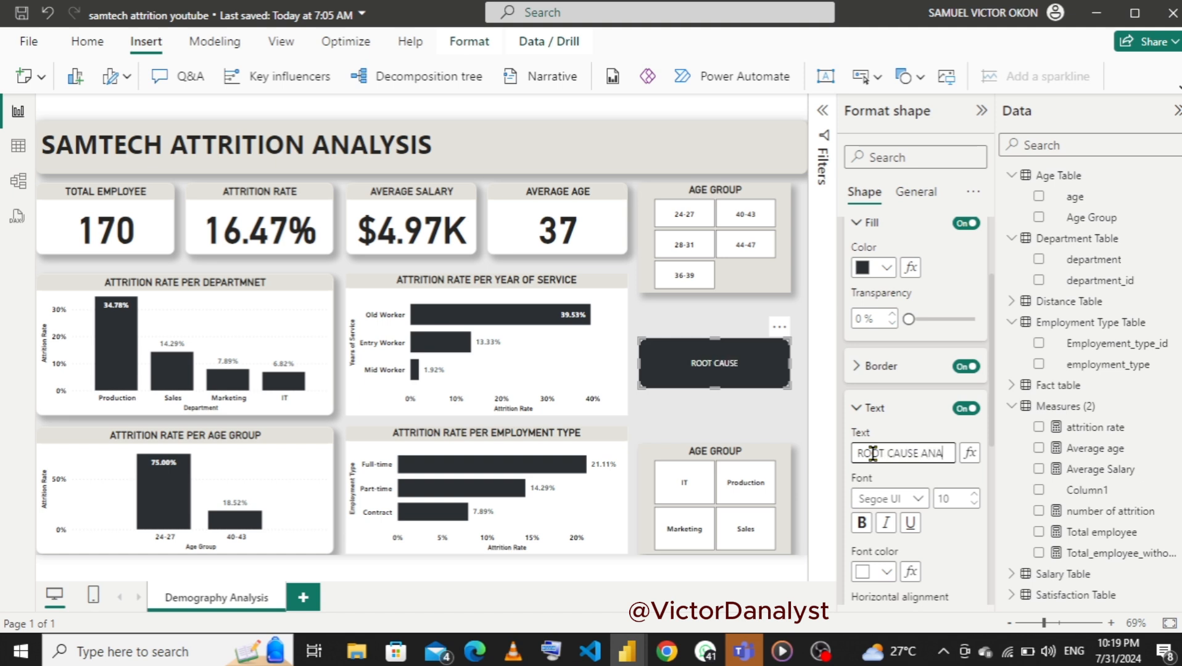
text(LYSIS)
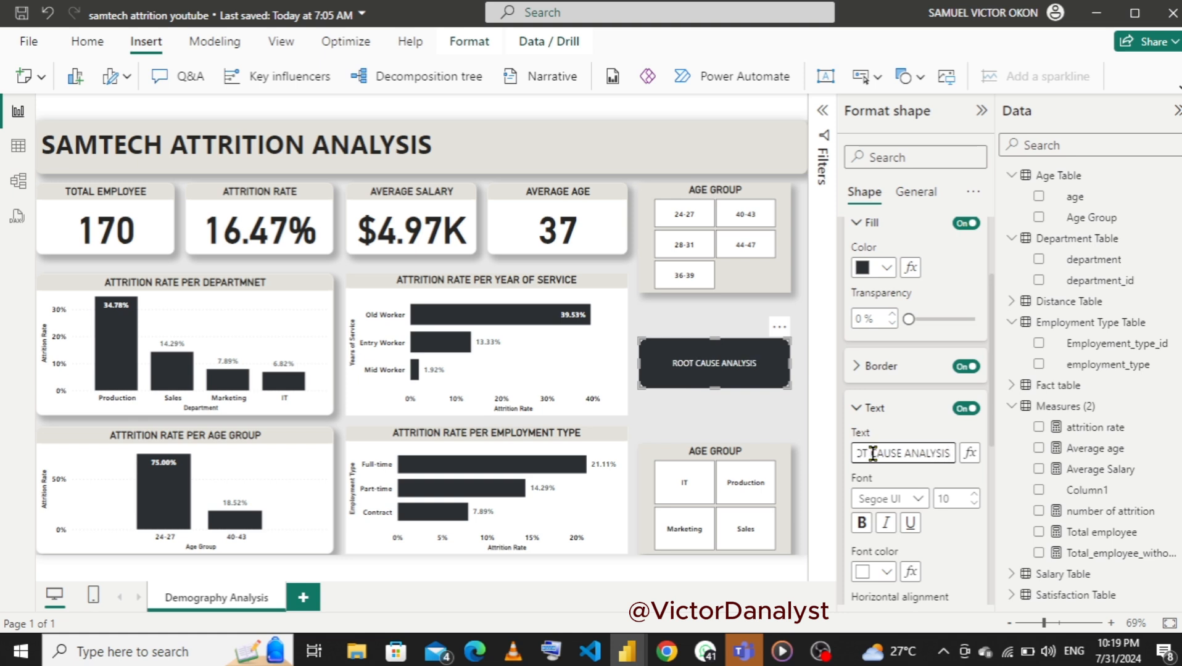
- Format the button's label as bold, light grey text at font size 15
click(862, 524)
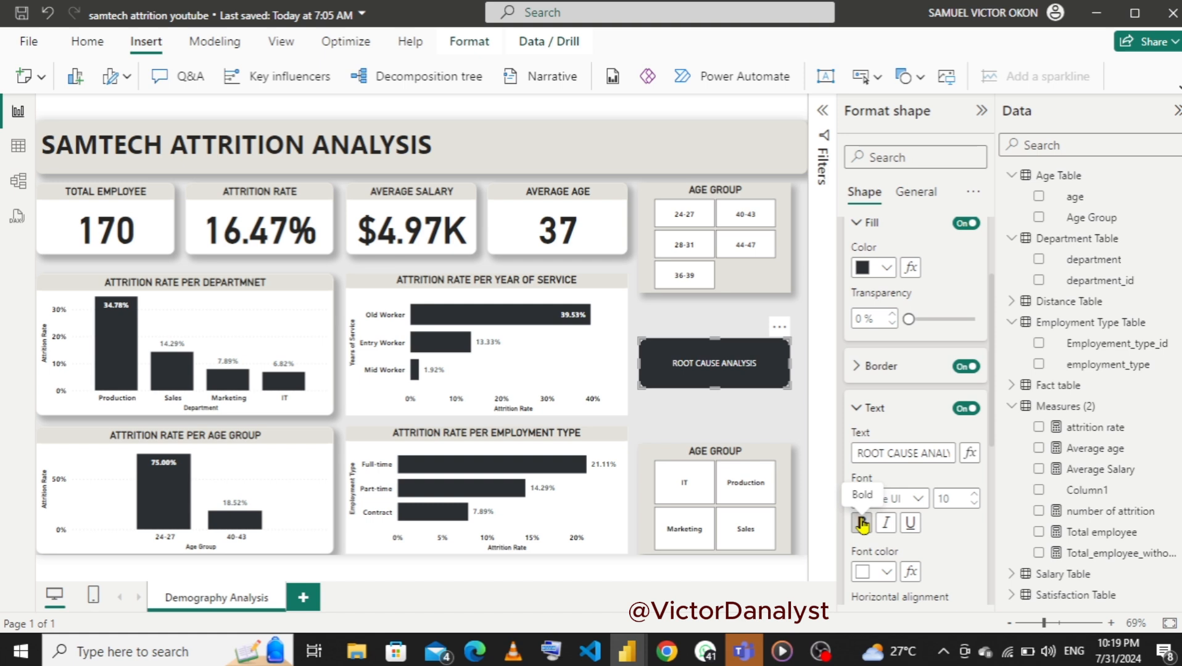
click(887, 575)
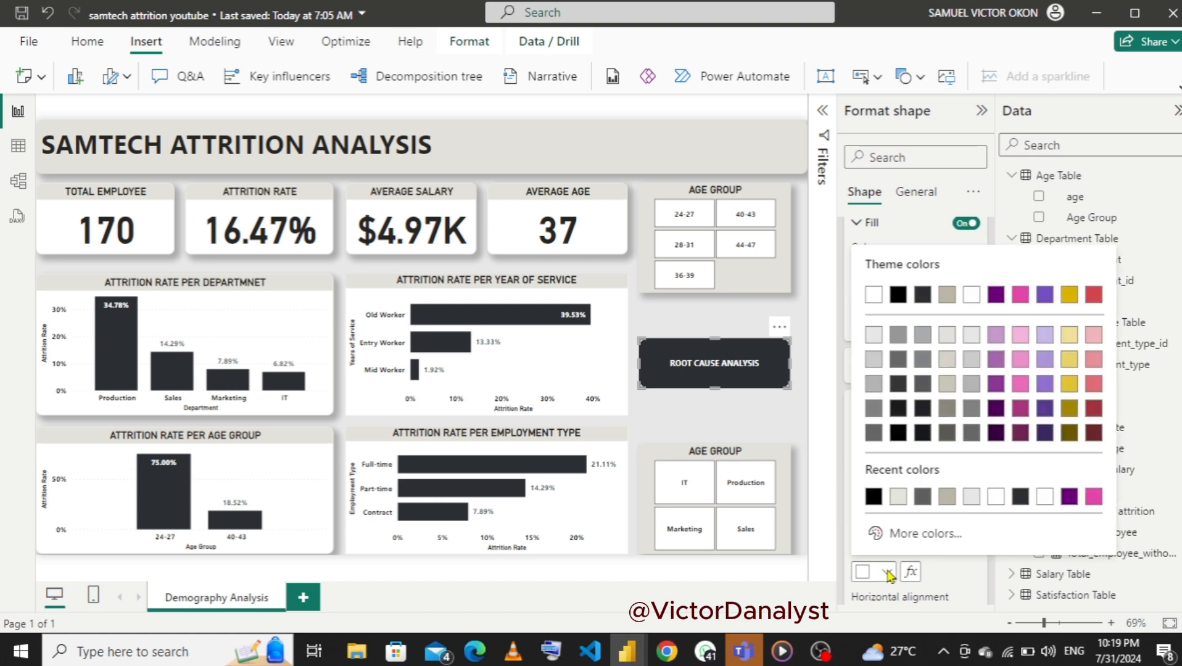
click(898, 498)
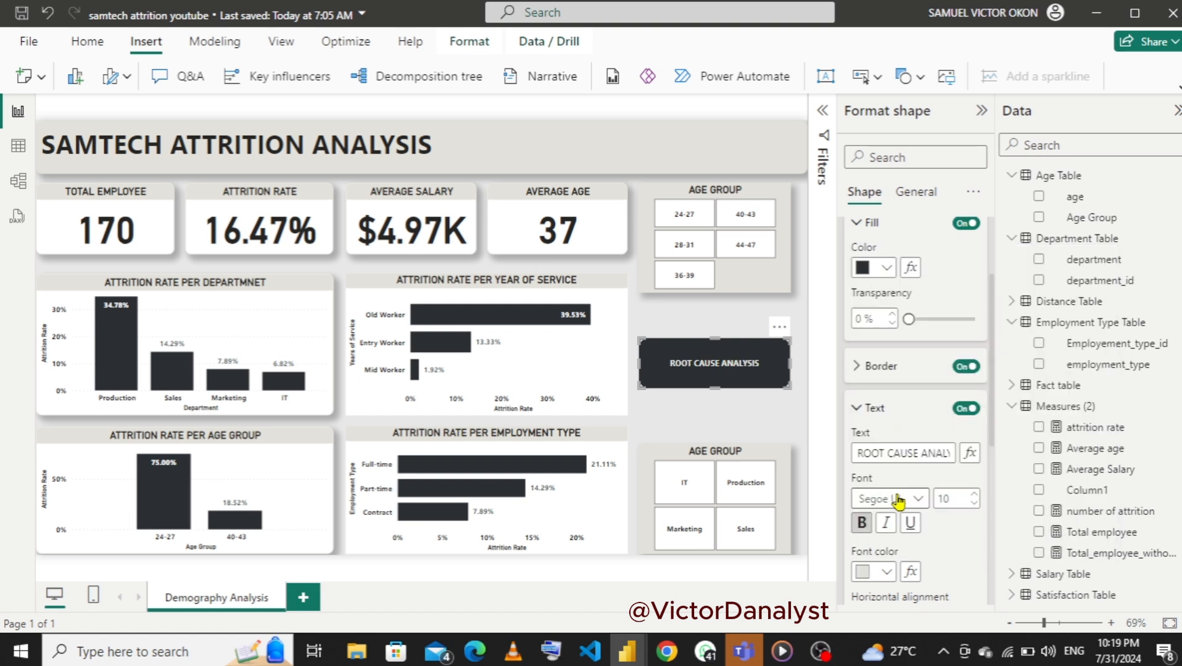
click(971, 498)
click(971, 498)
click(972, 498)
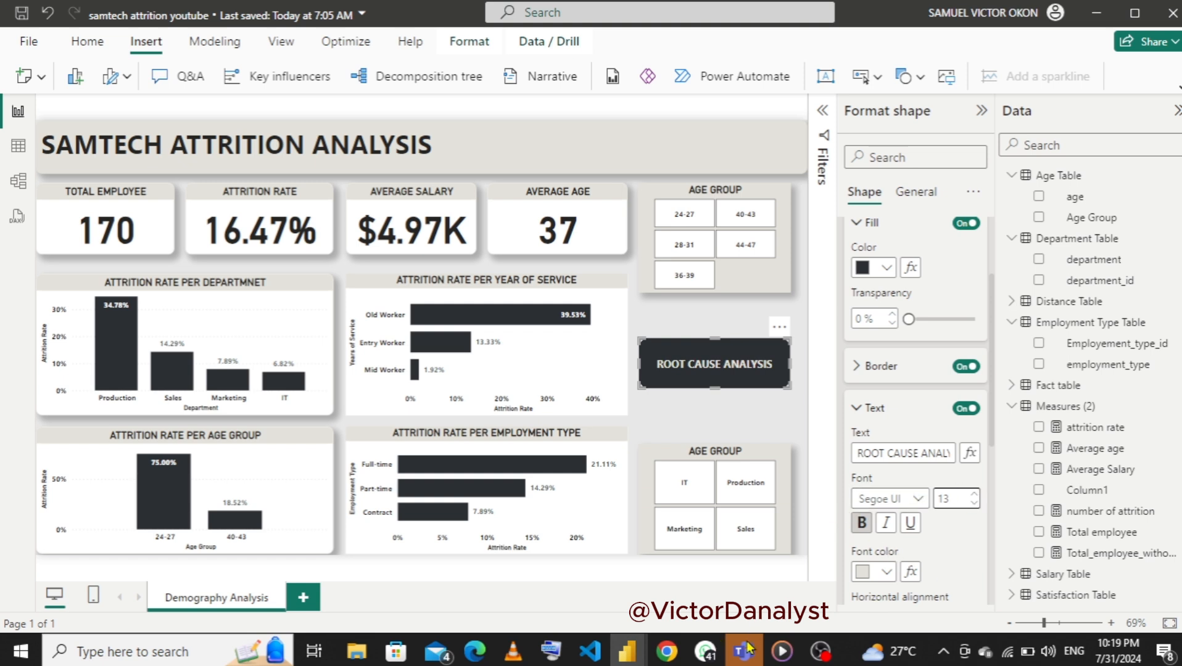
mouse_move(635, 653)
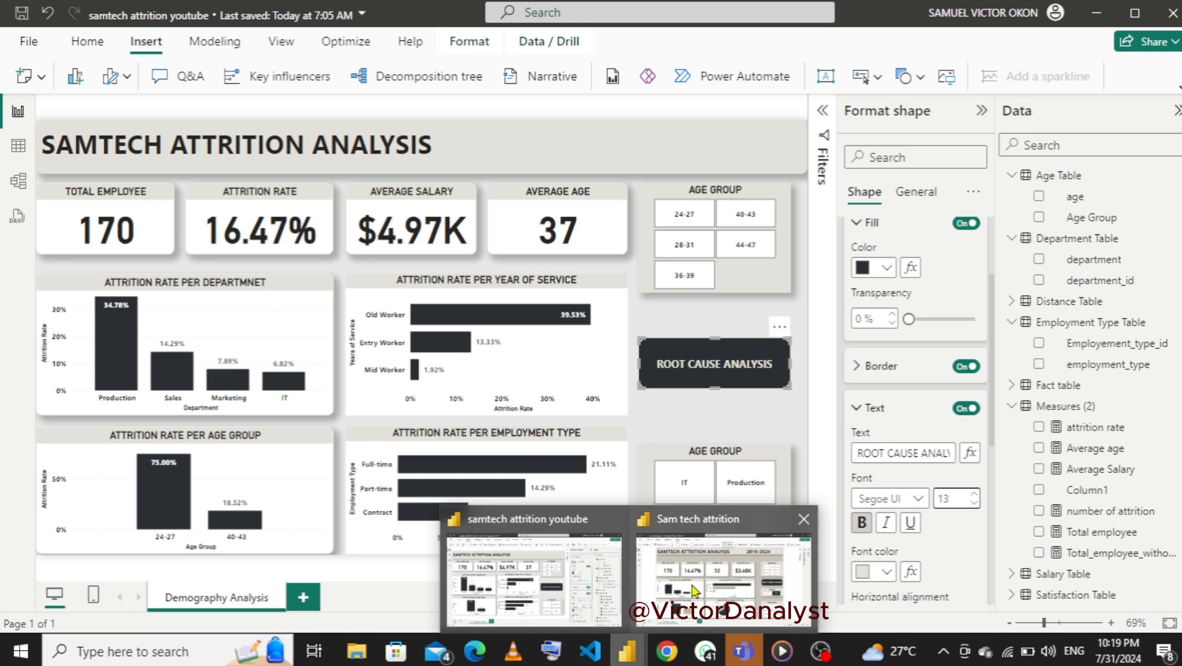
click(693, 591)
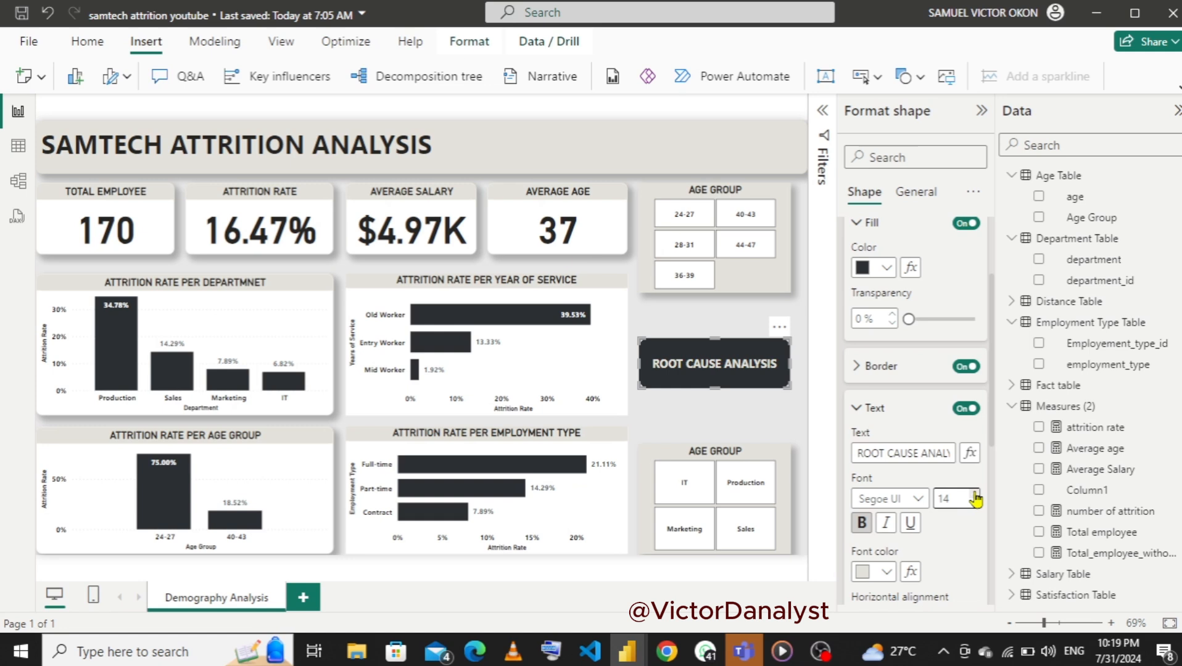
click(975, 499)
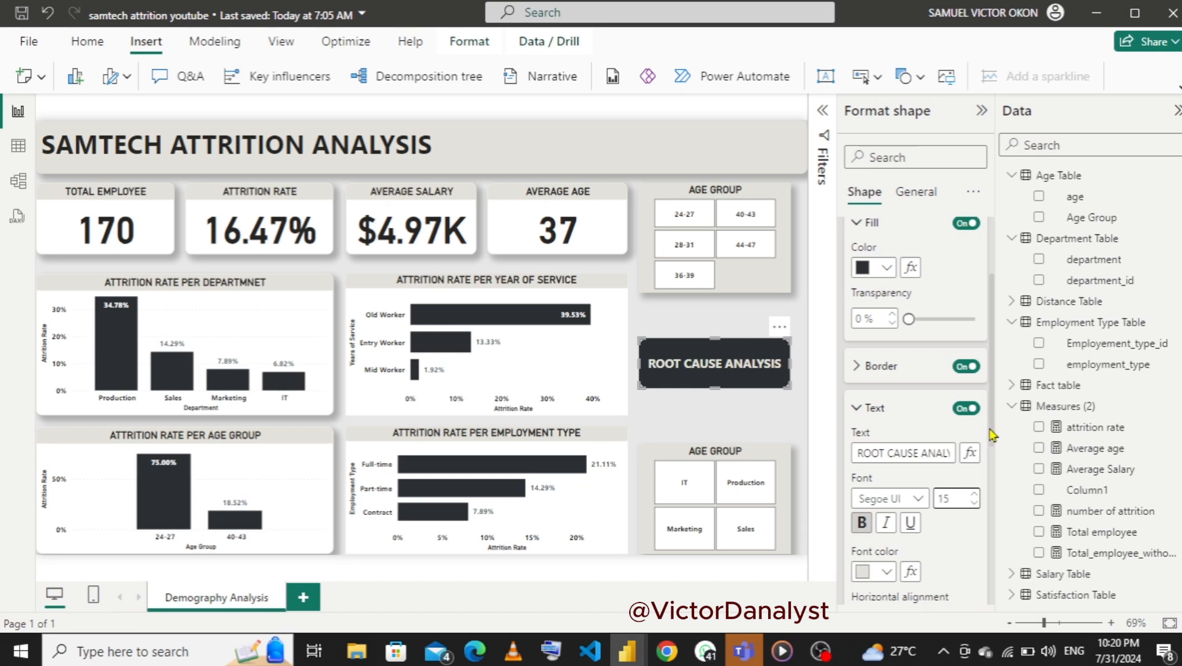
- Turn on the shadow and glow effects for the ROOT CAUSE ANALYSIS button
drag(991, 434, 999, 562)
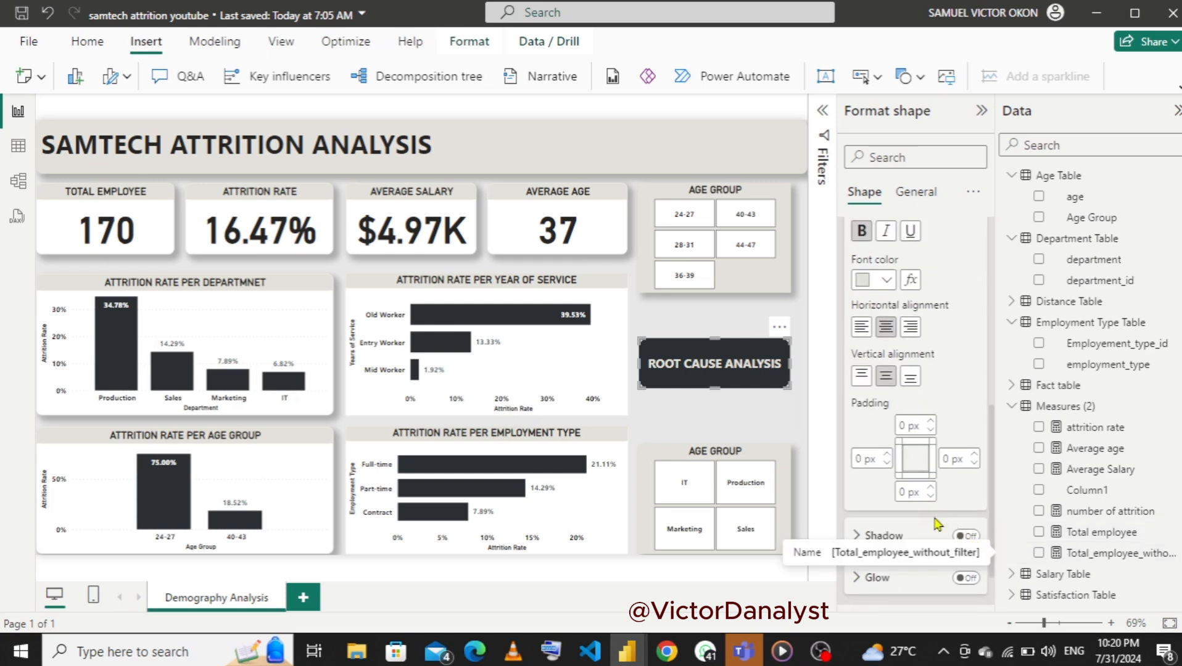
click(967, 537)
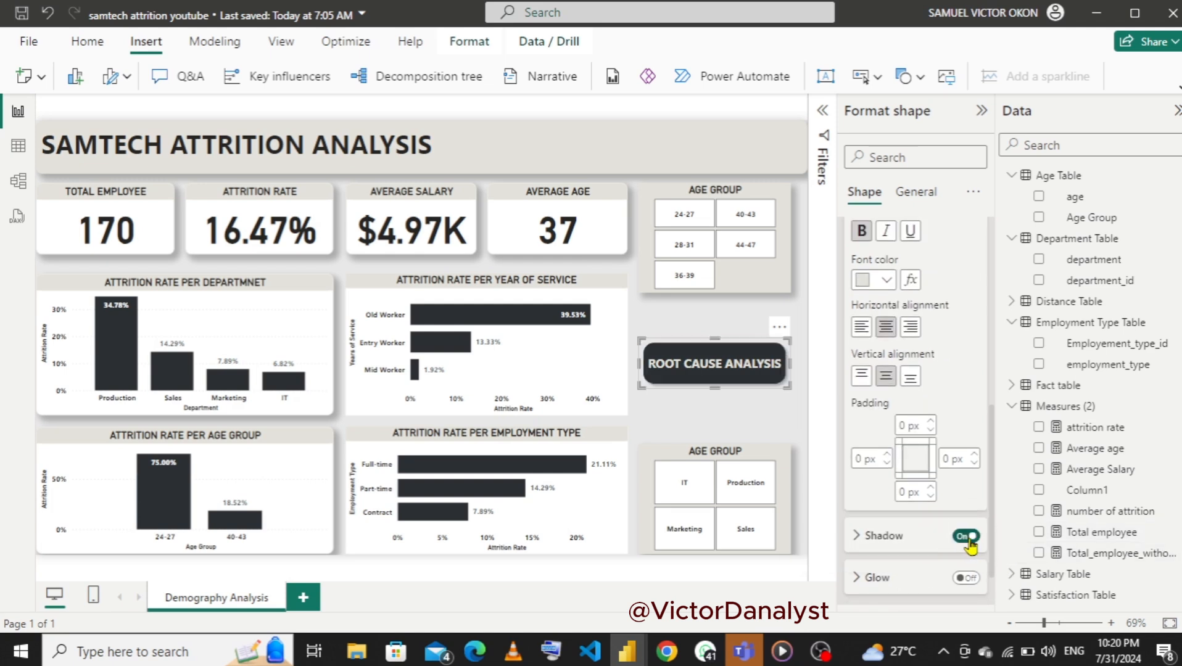
click(966, 578)
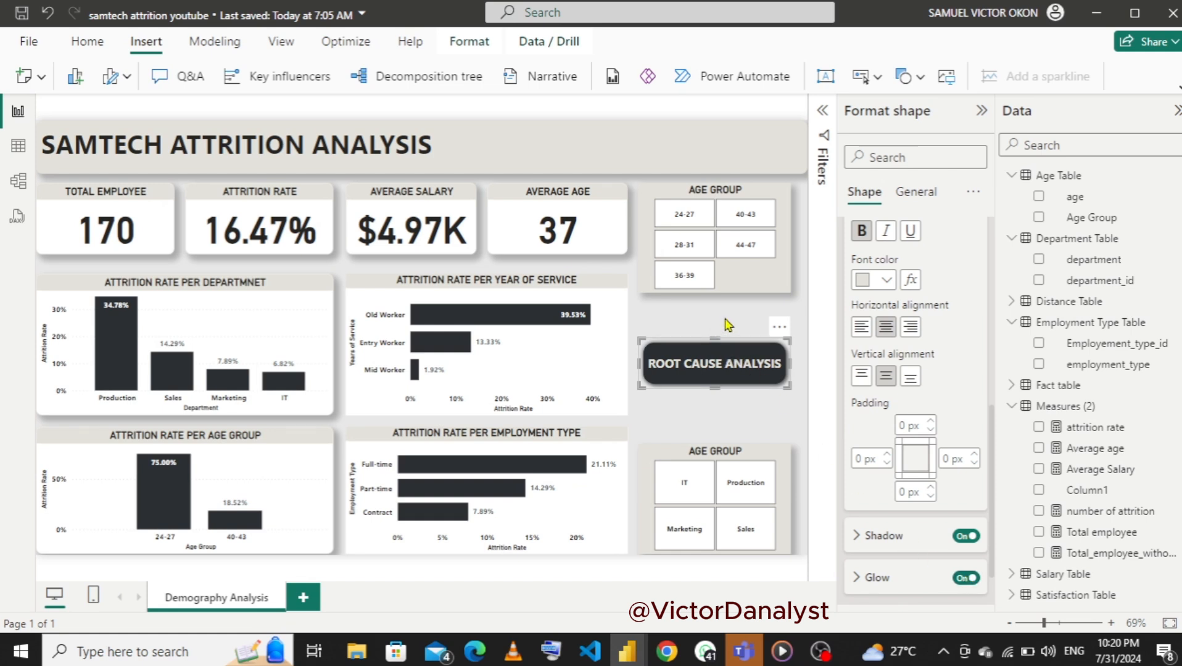
click(693, 306)
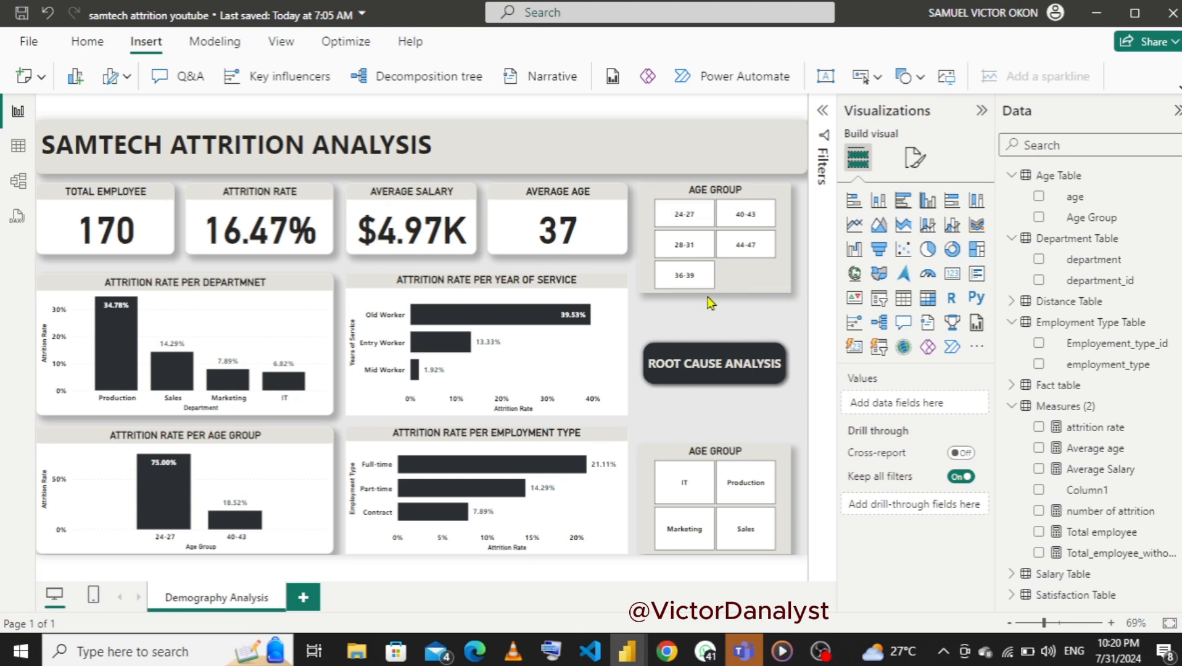
- Change the title of the department slicer to DEPARTMENT
click(649, 459)
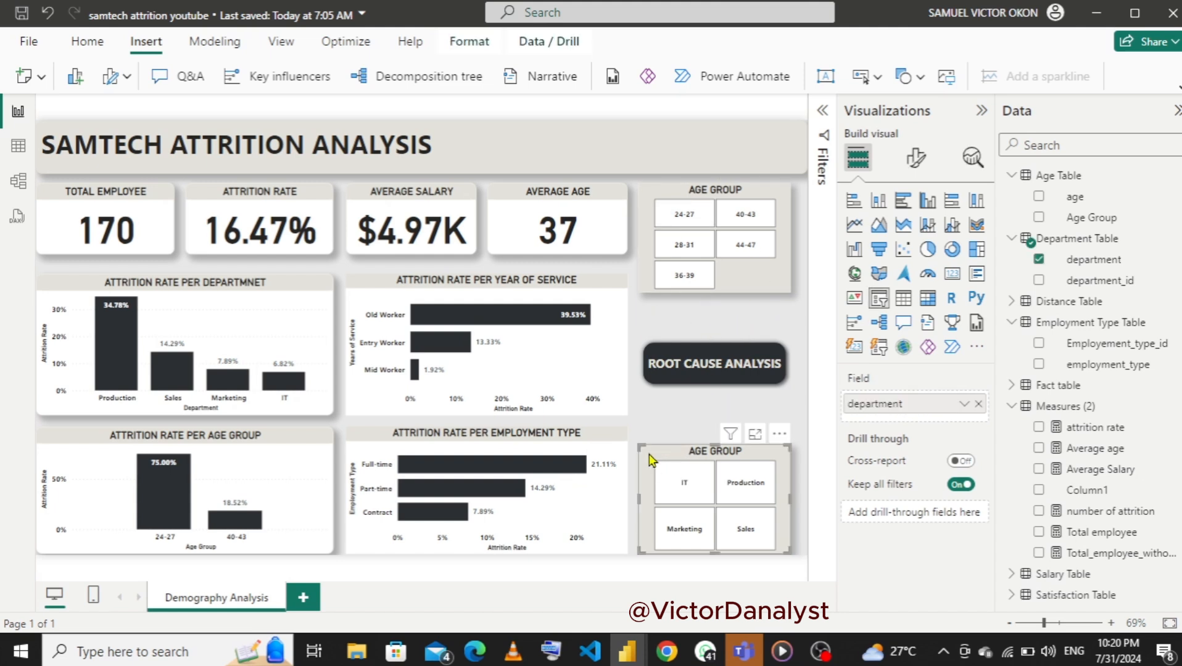
click(915, 161)
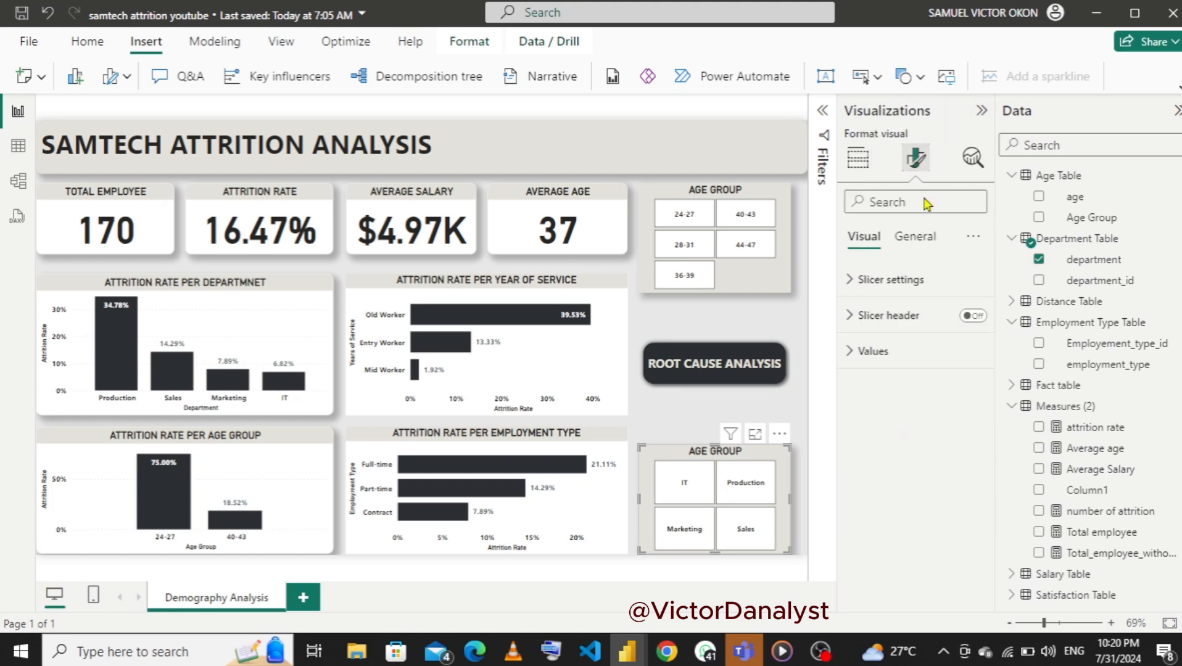
click(909, 245)
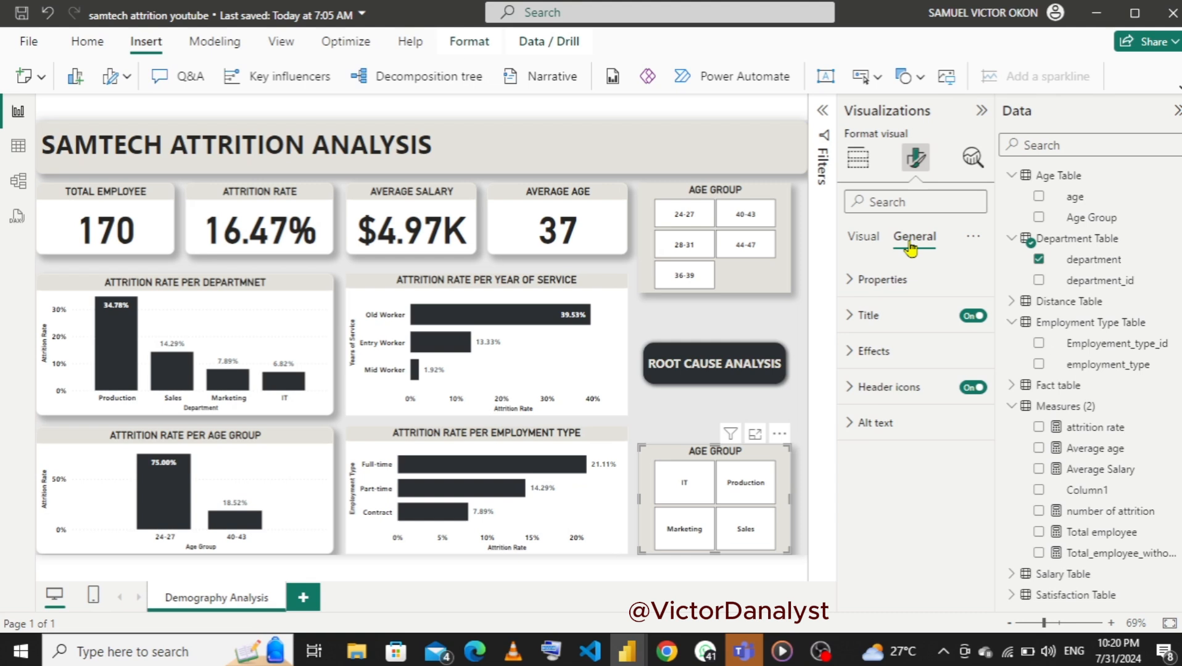
click(849, 317)
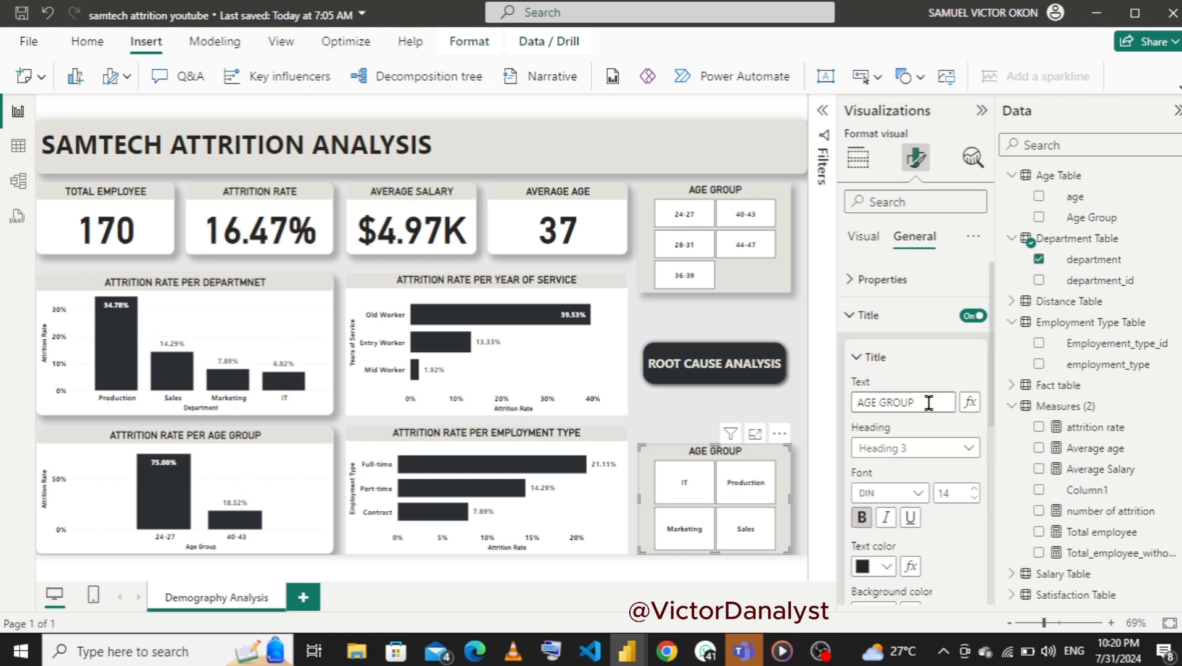
drag(928, 402, 854, 404)
text(DEPARTM)
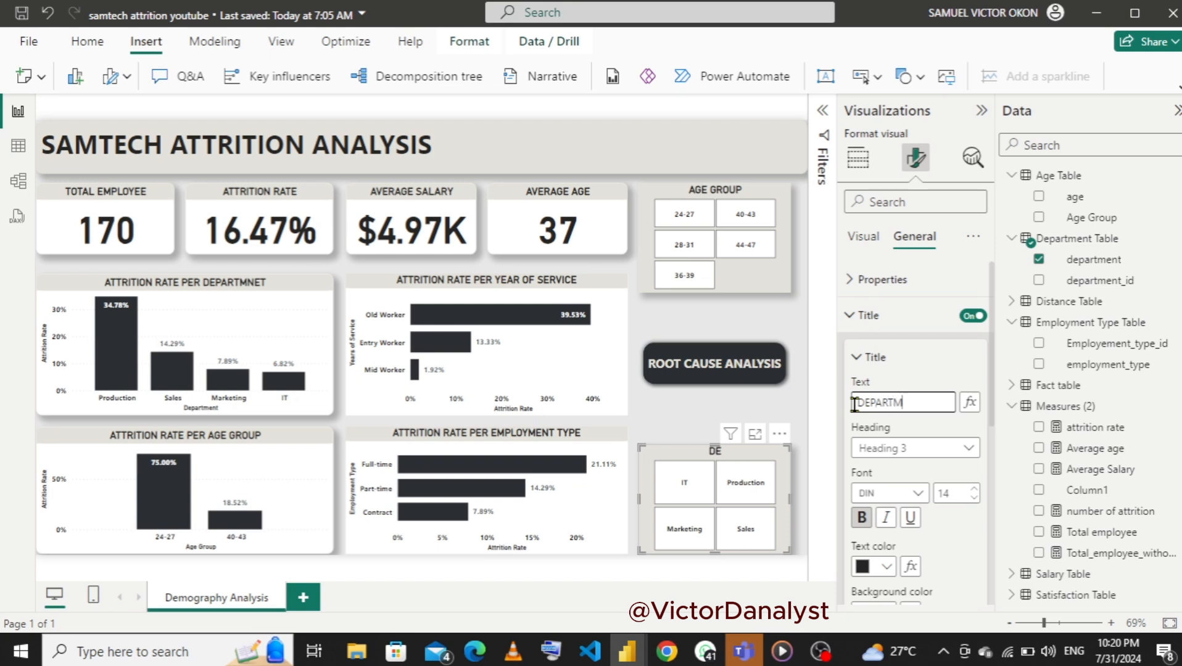
text(ENT)
click(672, 401)
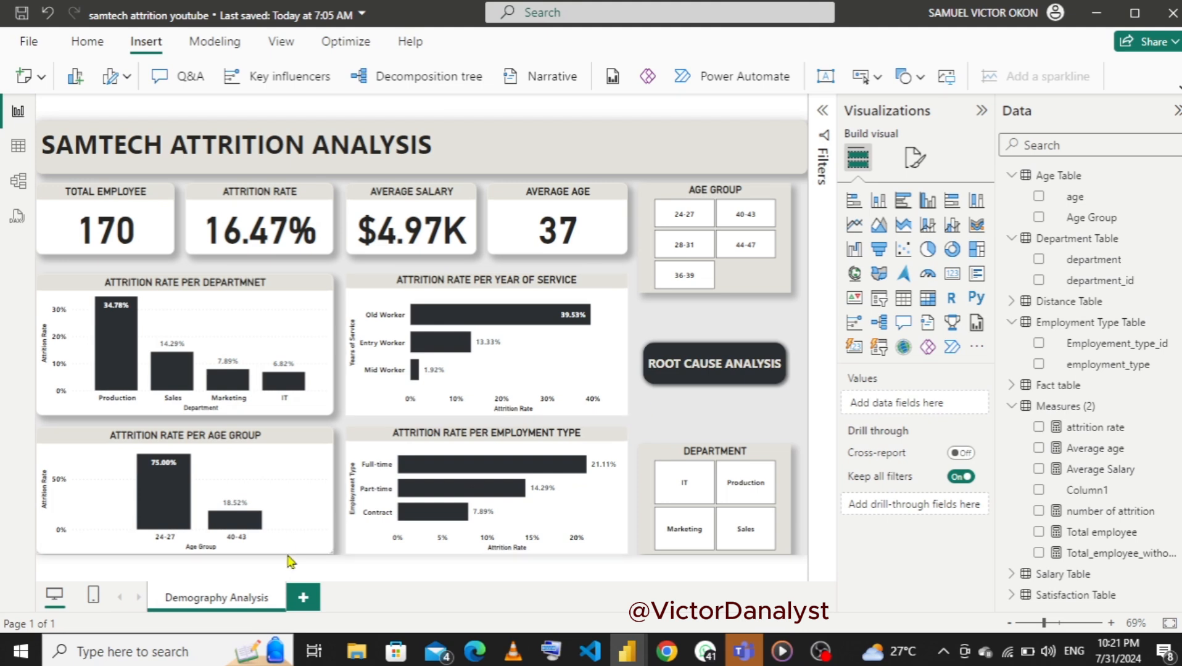
- Duplicate the Demography Analysis page and rename the copy Root Cause Analysis
right_click(225, 600)
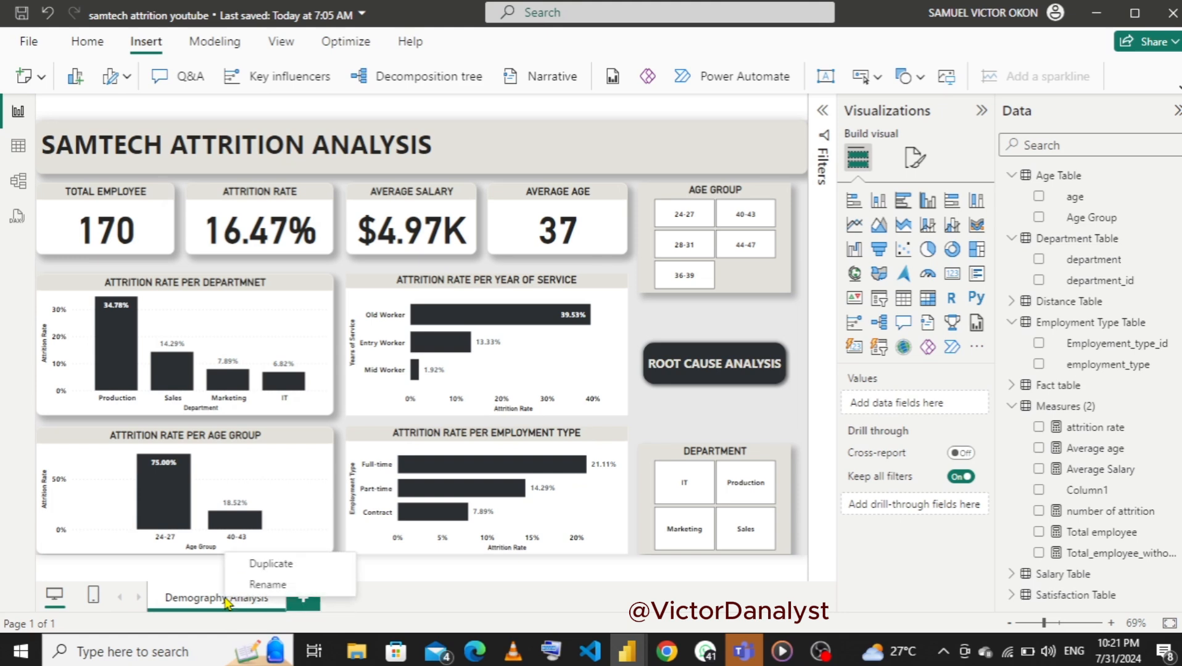
click(270, 565)
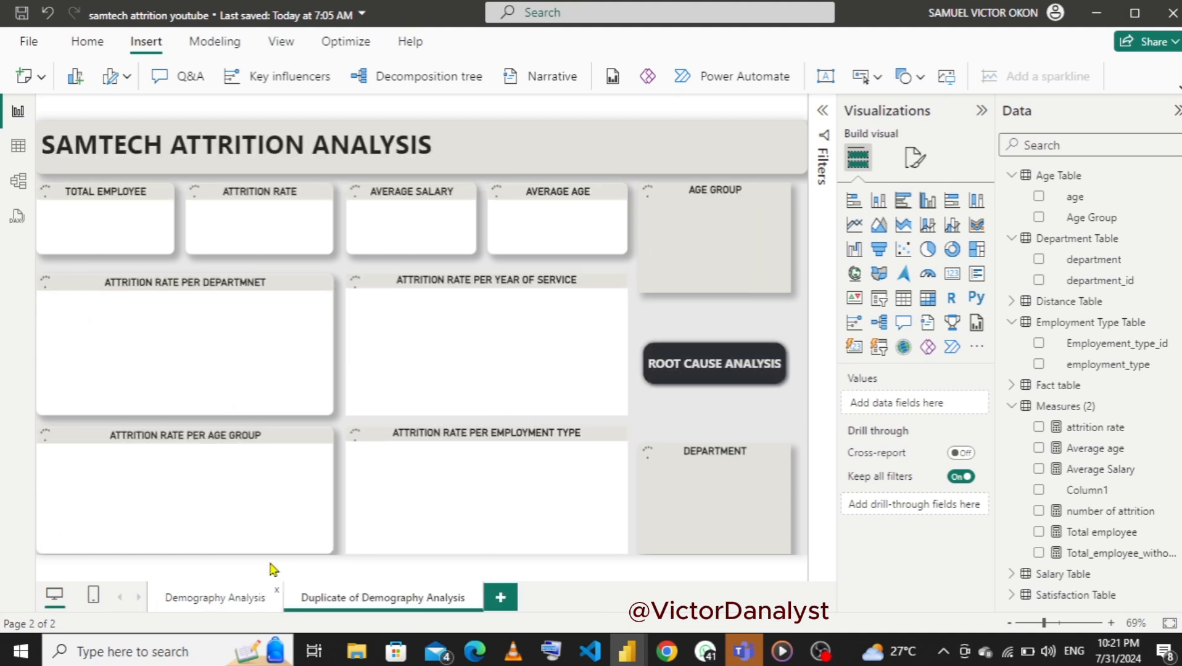
double_click(374, 598)
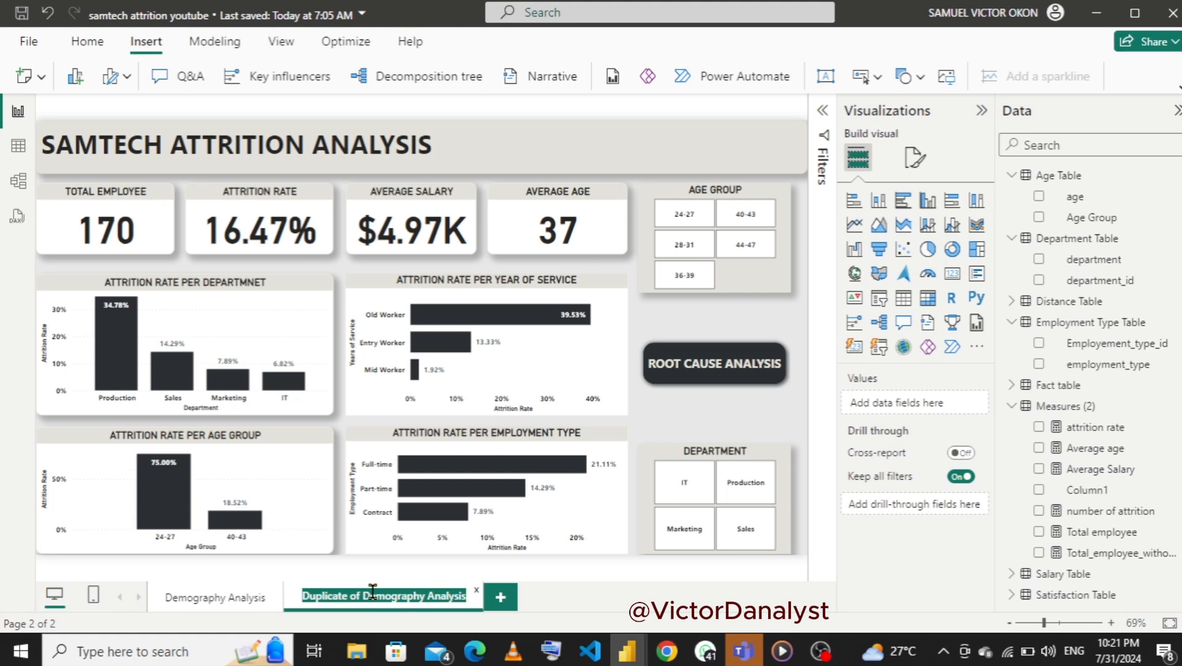
text(R)
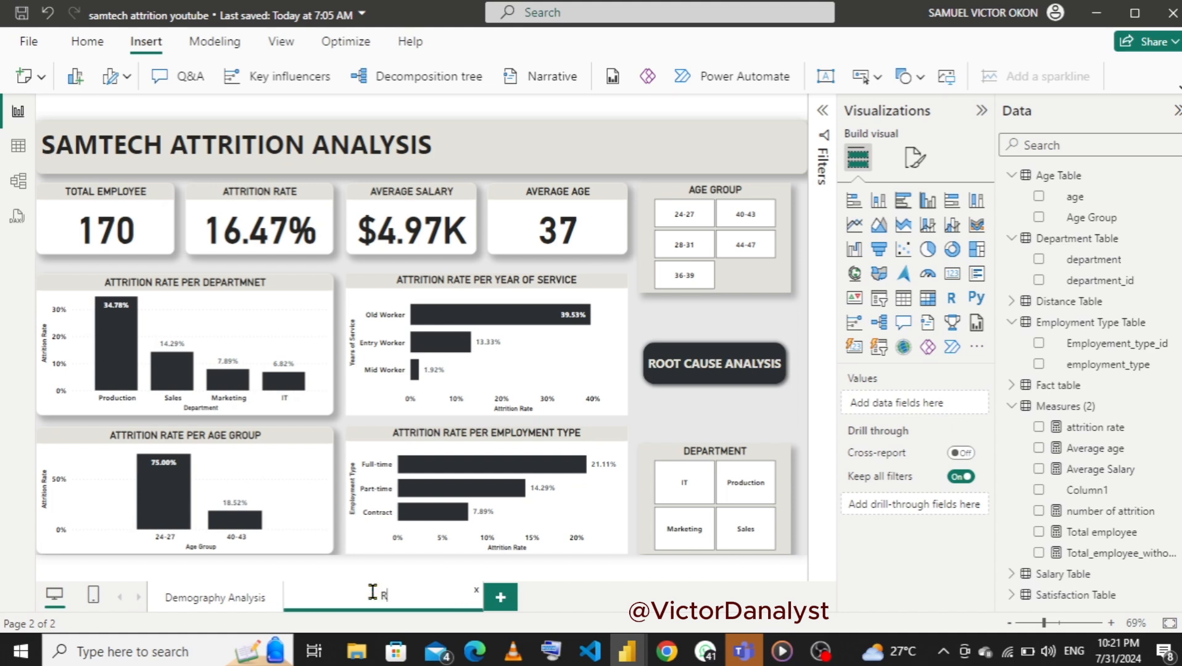
text(oot Cause Analysis)
key(Return)
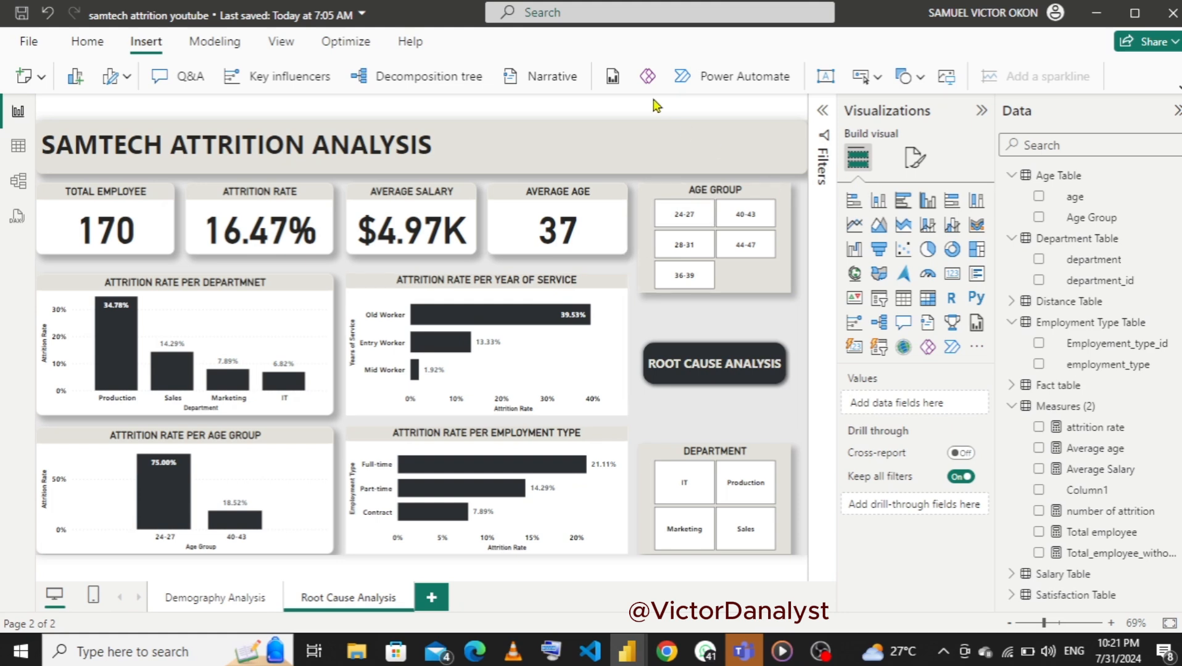
- Add a bookmark of the Demography Analysis page and name it Demography Analysis
click(198, 601)
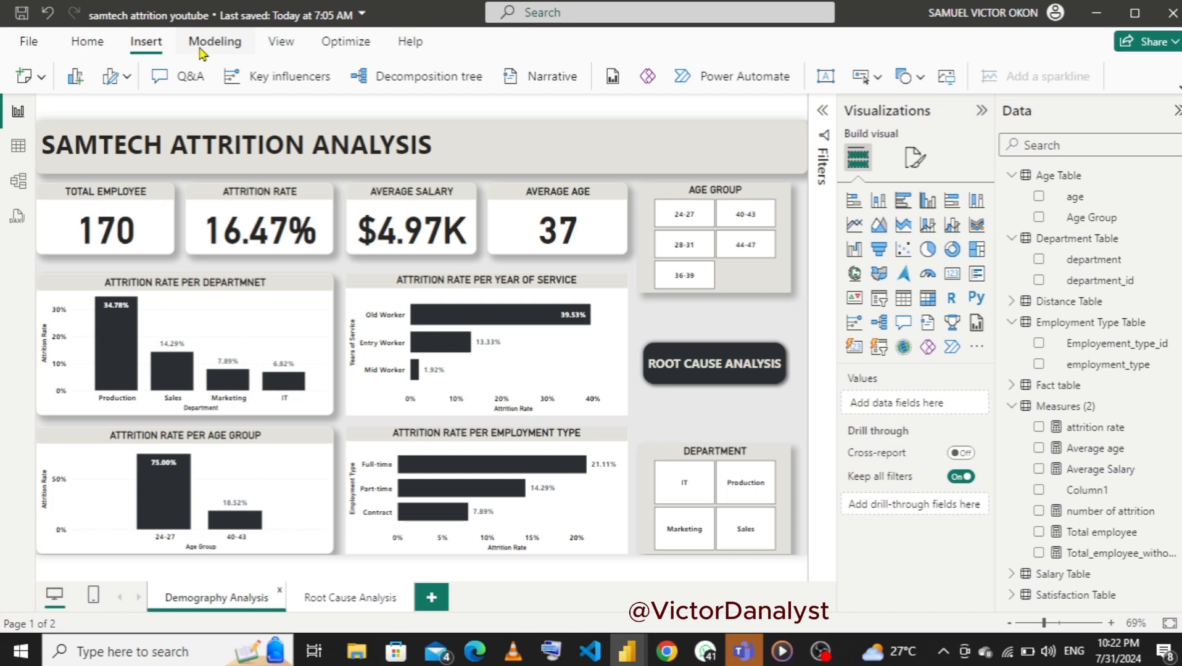
click(278, 41)
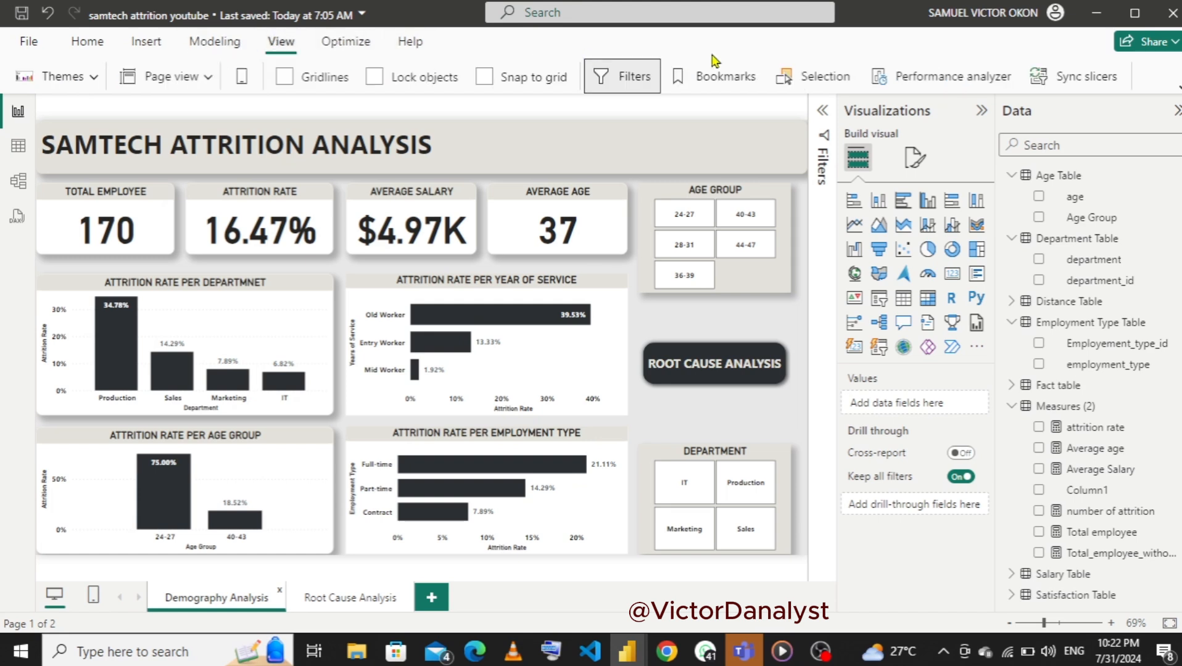
click(713, 78)
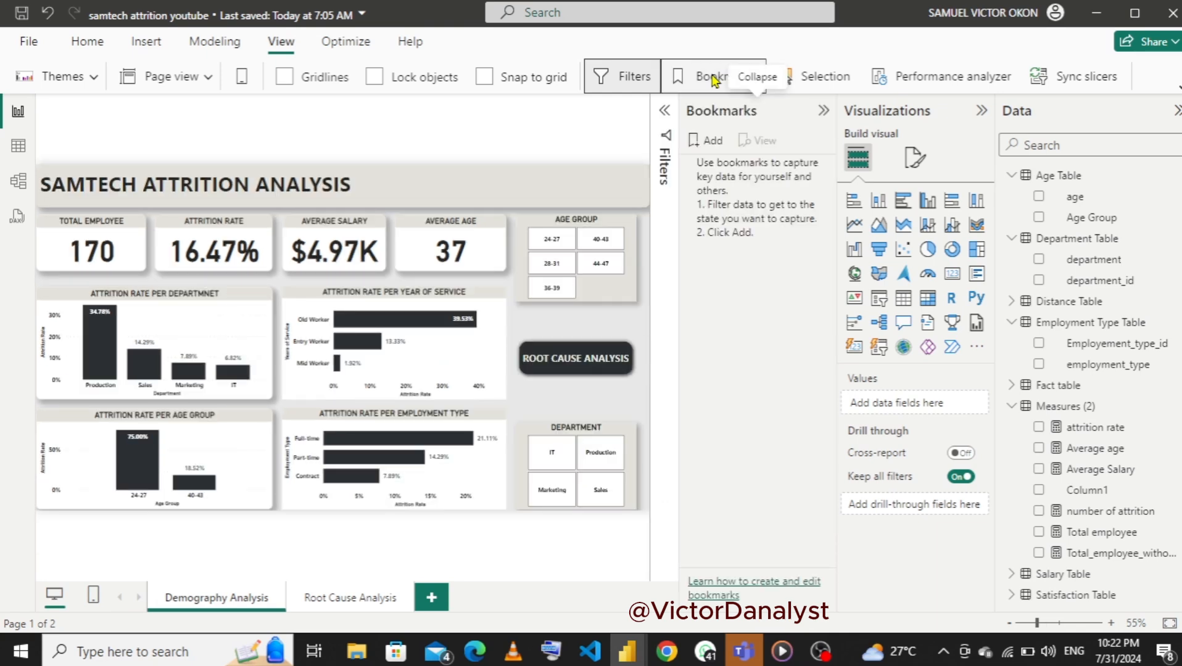
click(982, 113)
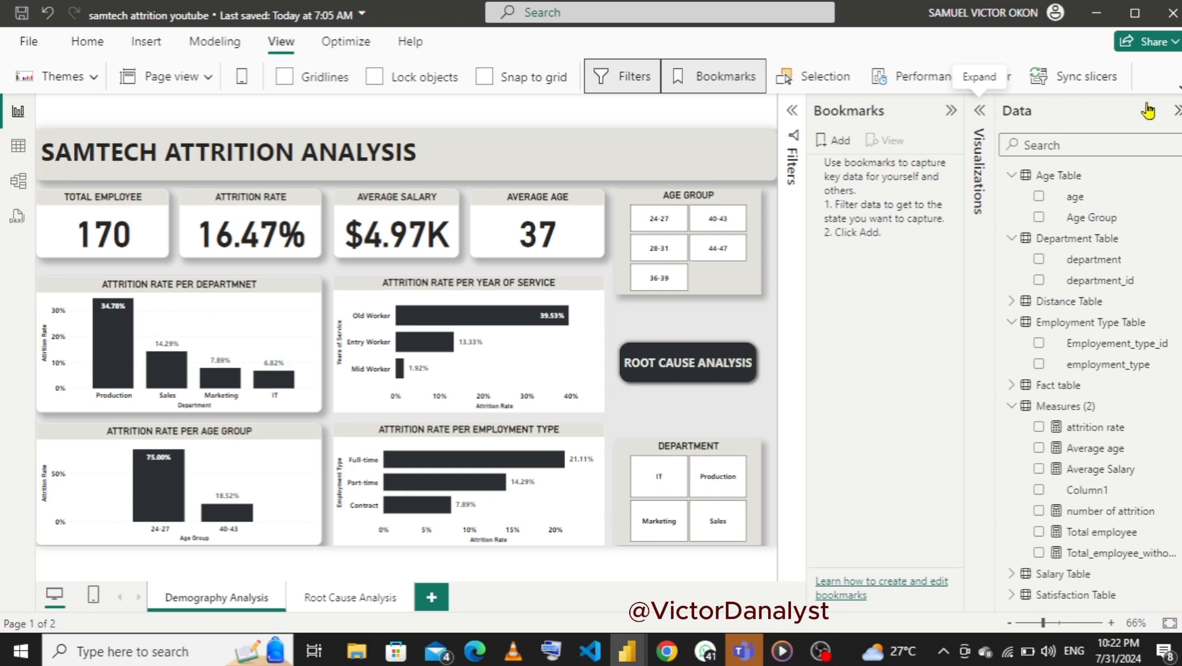
click(1173, 114)
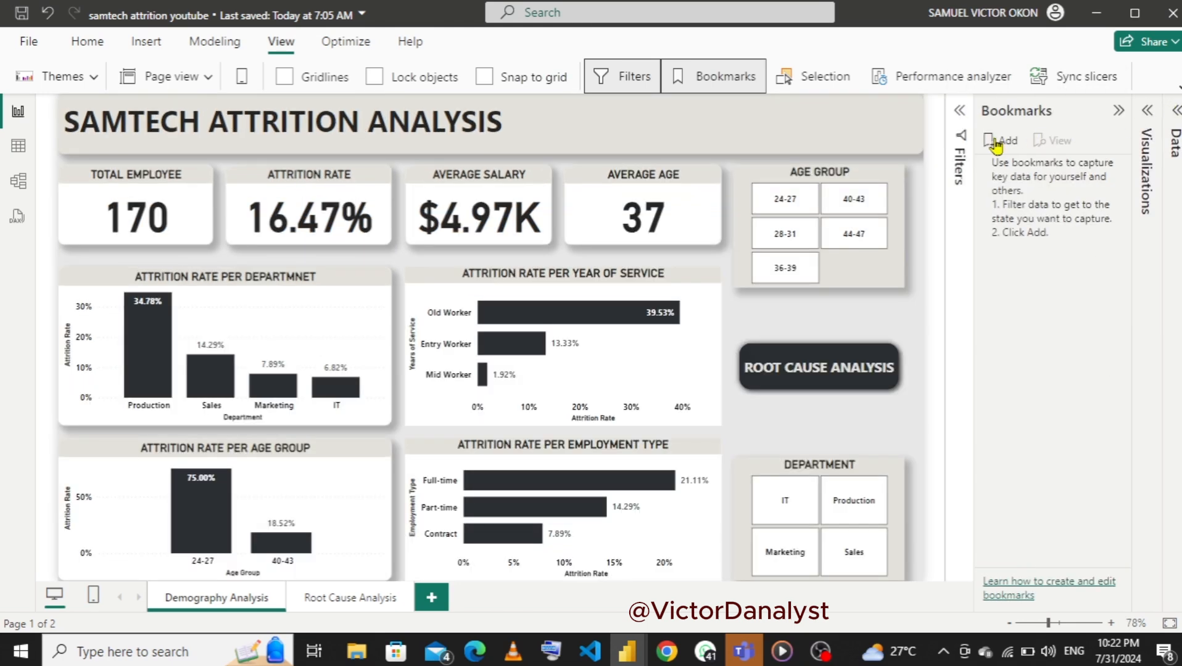
click(994, 143)
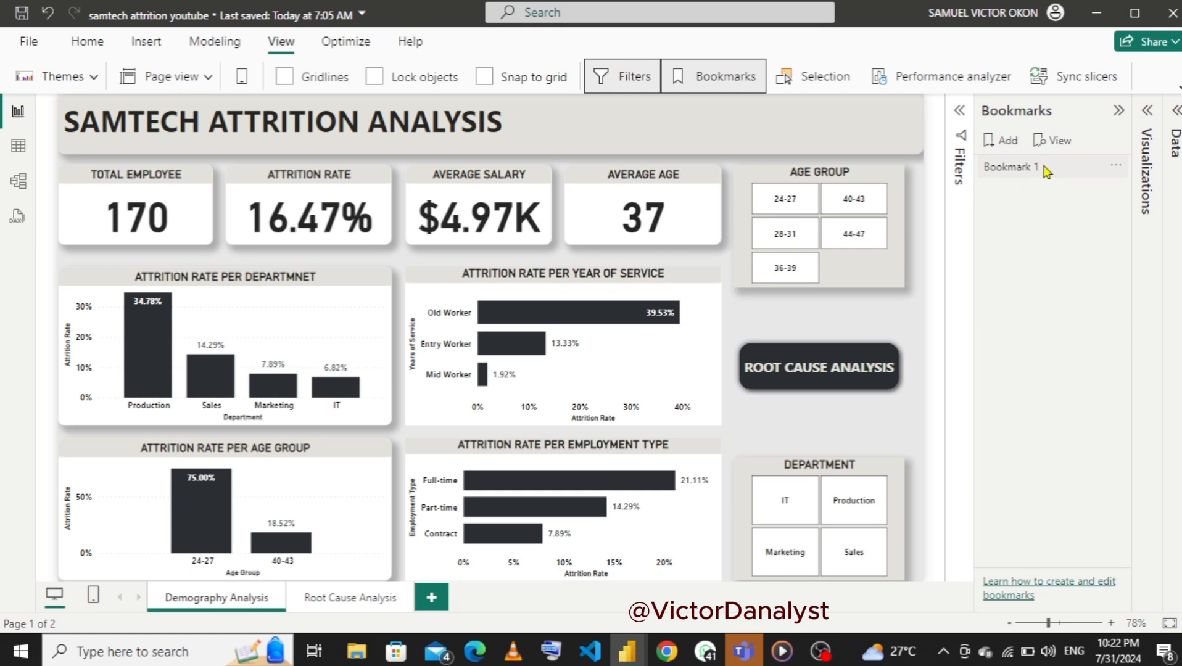
double_click(1043, 165)
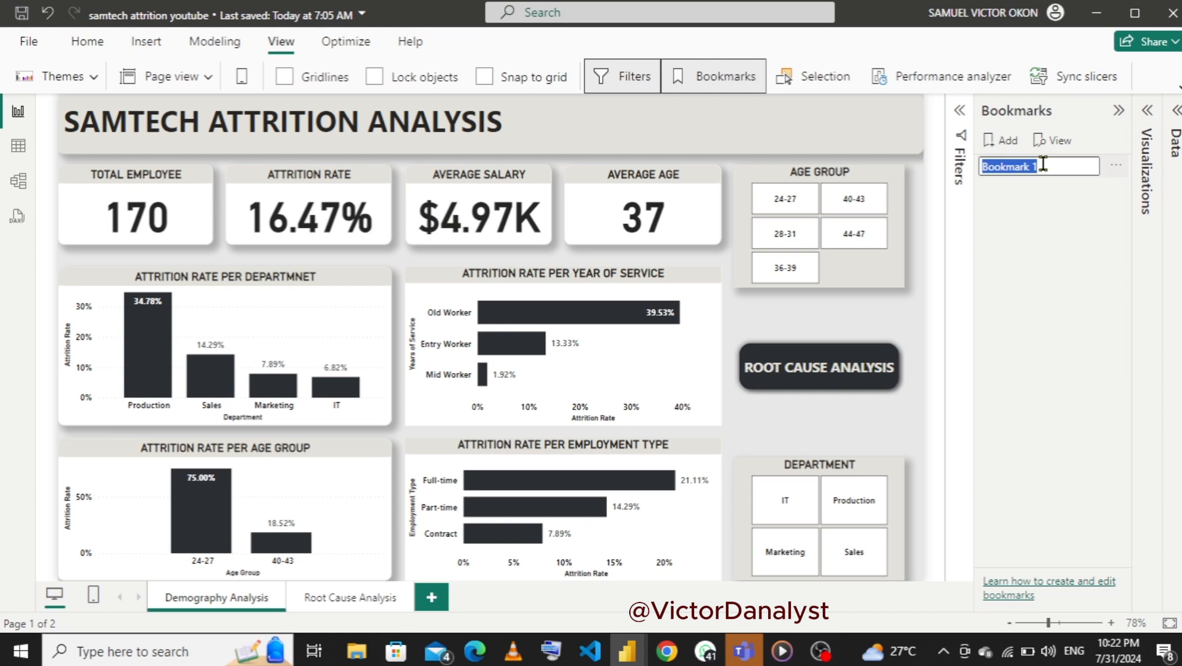
text(Dem)
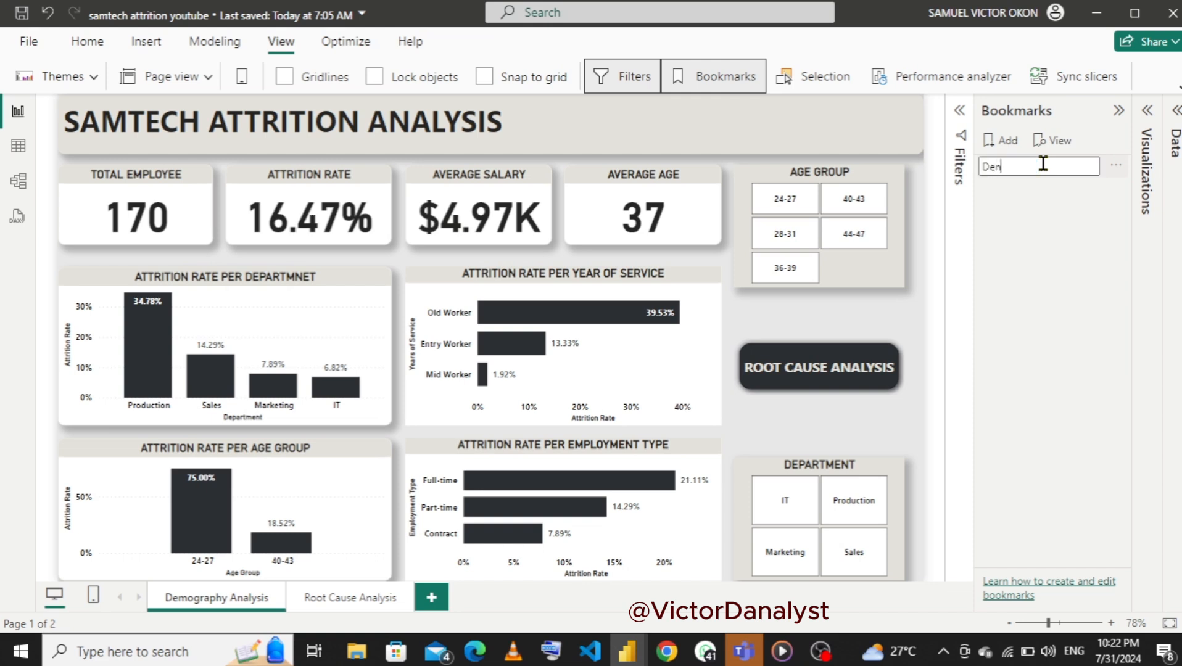
key(BackSpace)
text(mography Analy)
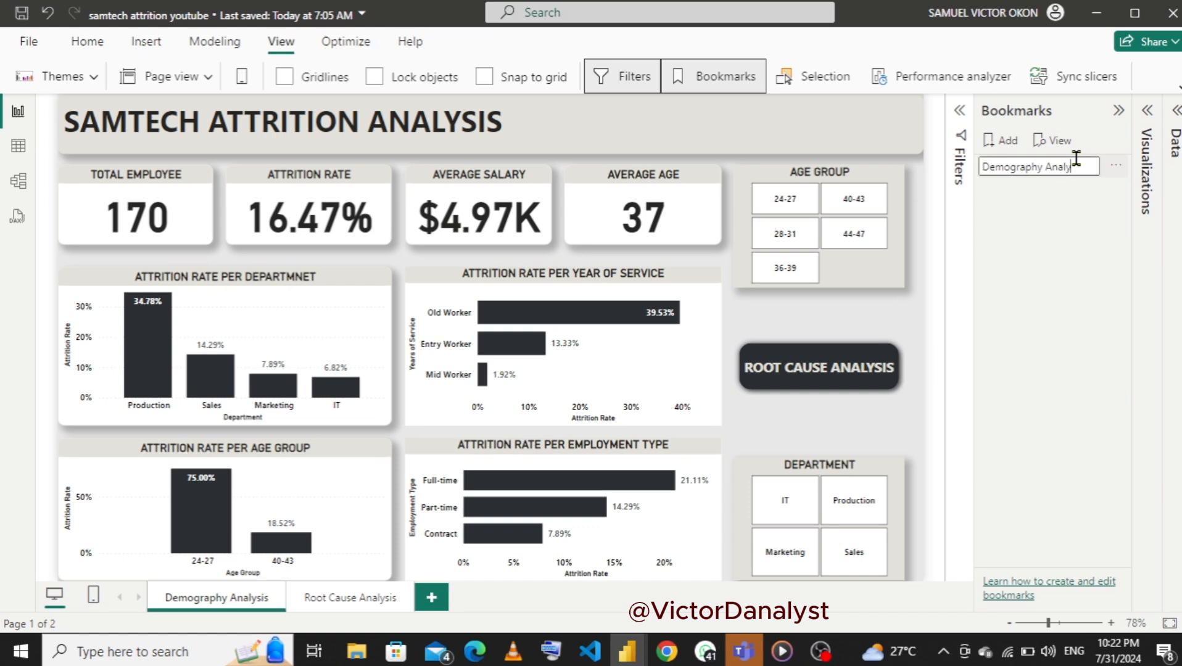
text(sis)
key(Return)
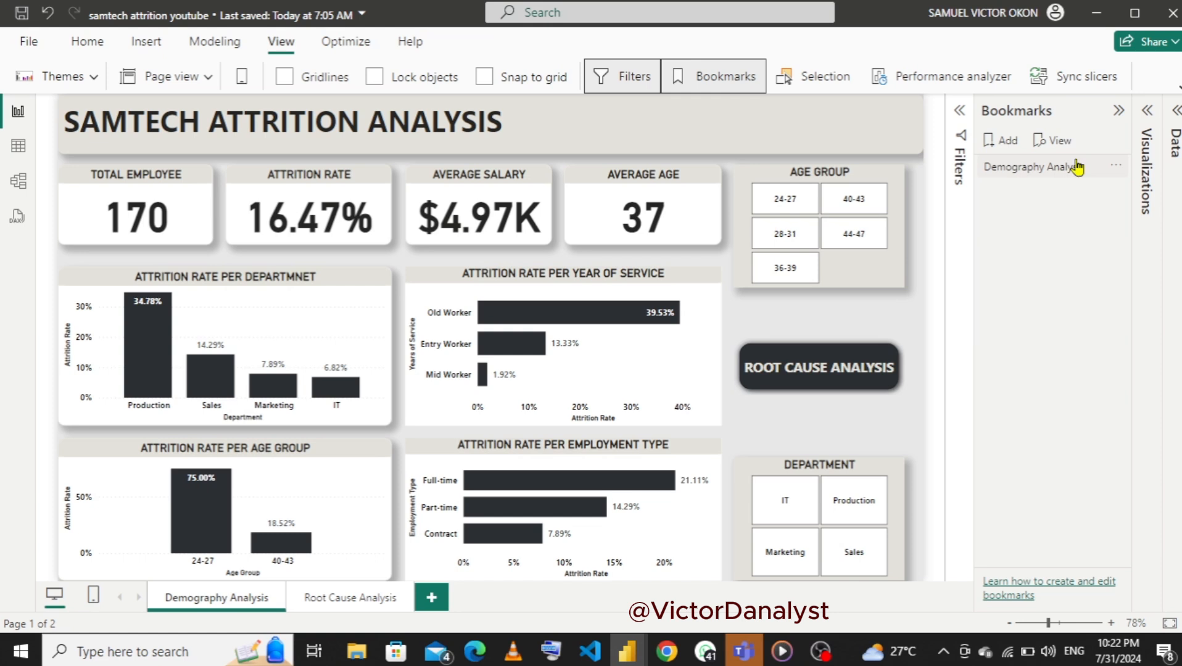
- Add a bookmark of the Root Cause Analysis page and name it Root Cause Analysis
click(343, 602)
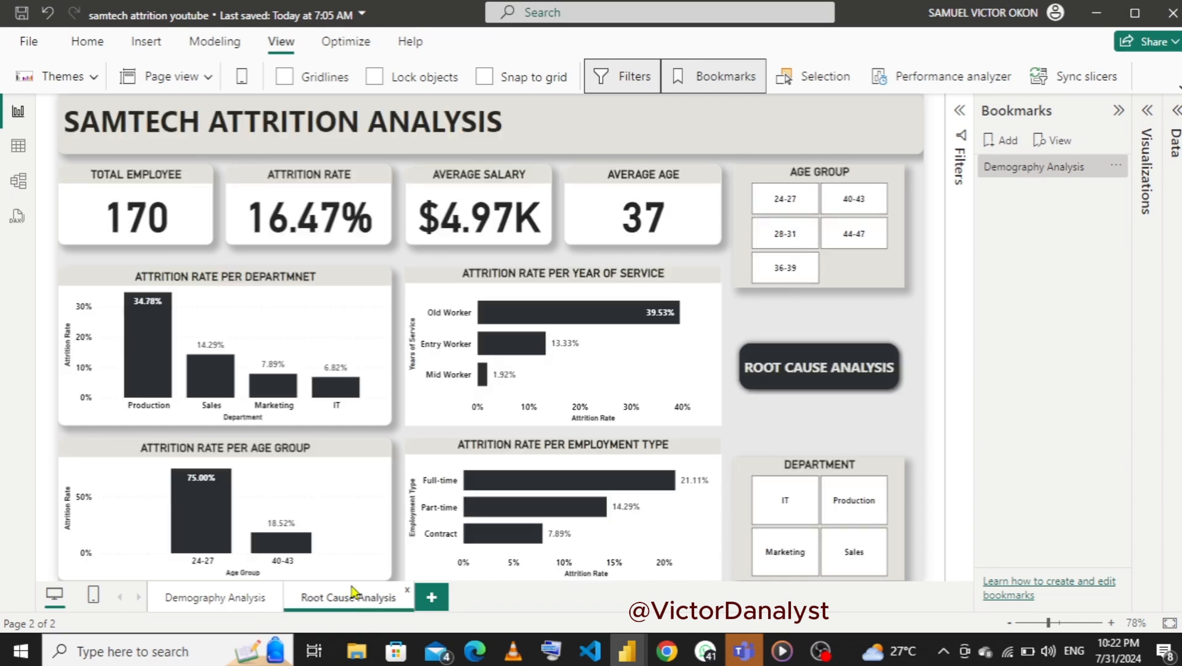
click(1001, 142)
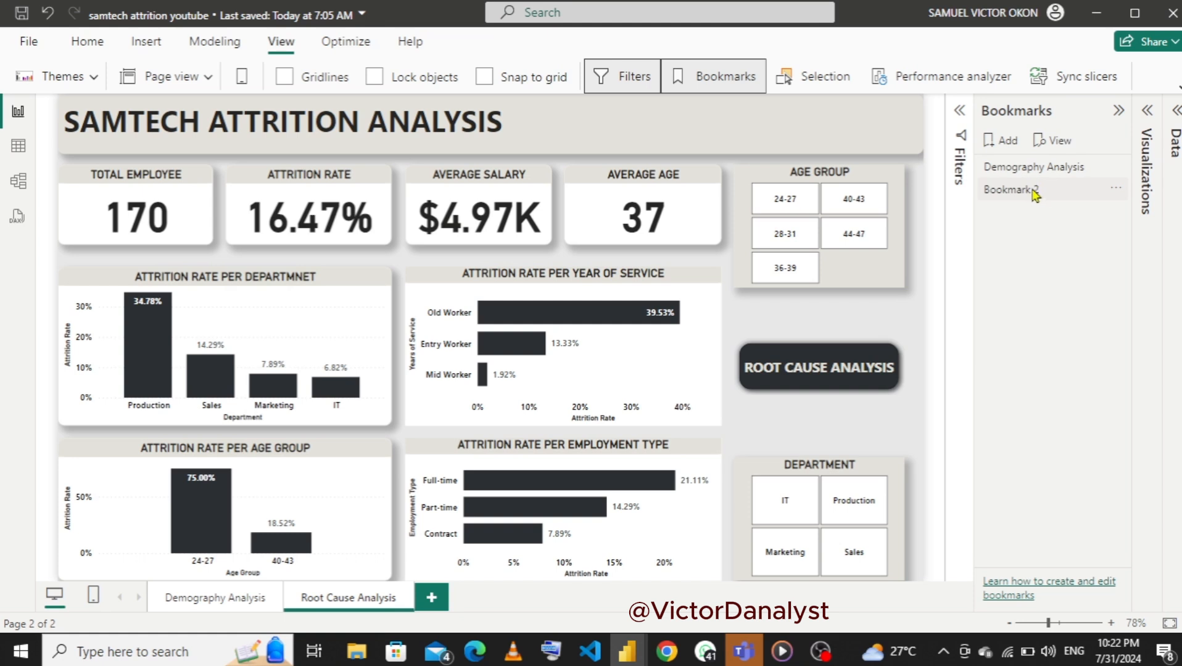
double_click(1033, 192)
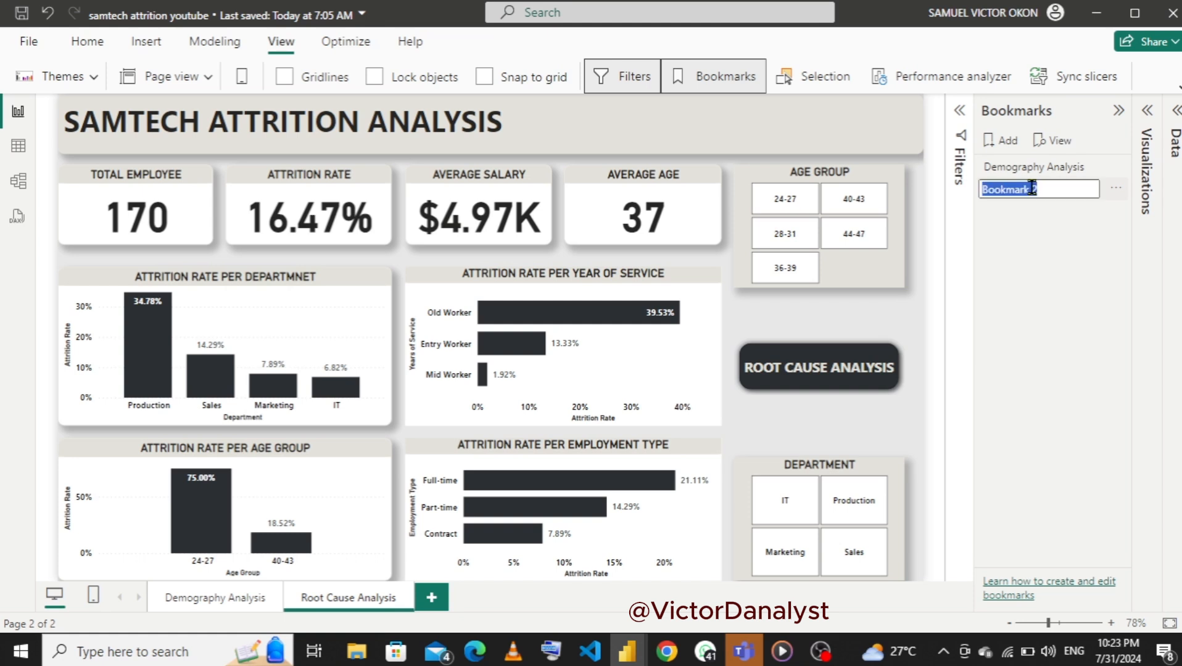
text(R)
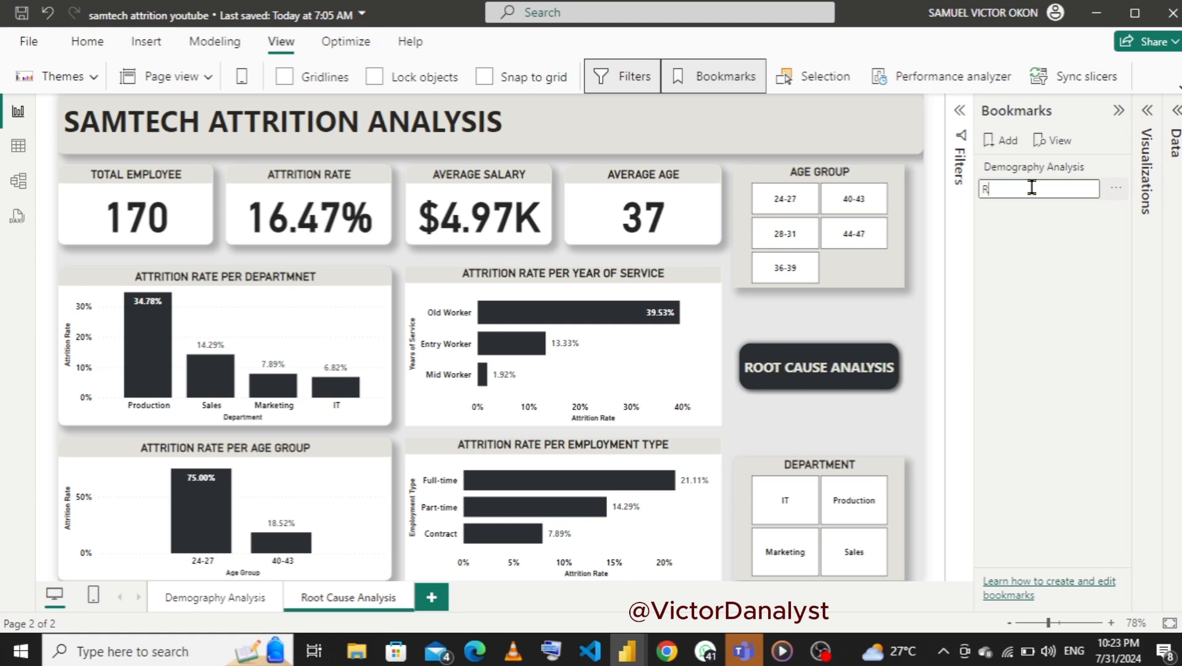
text(oot Cause A)
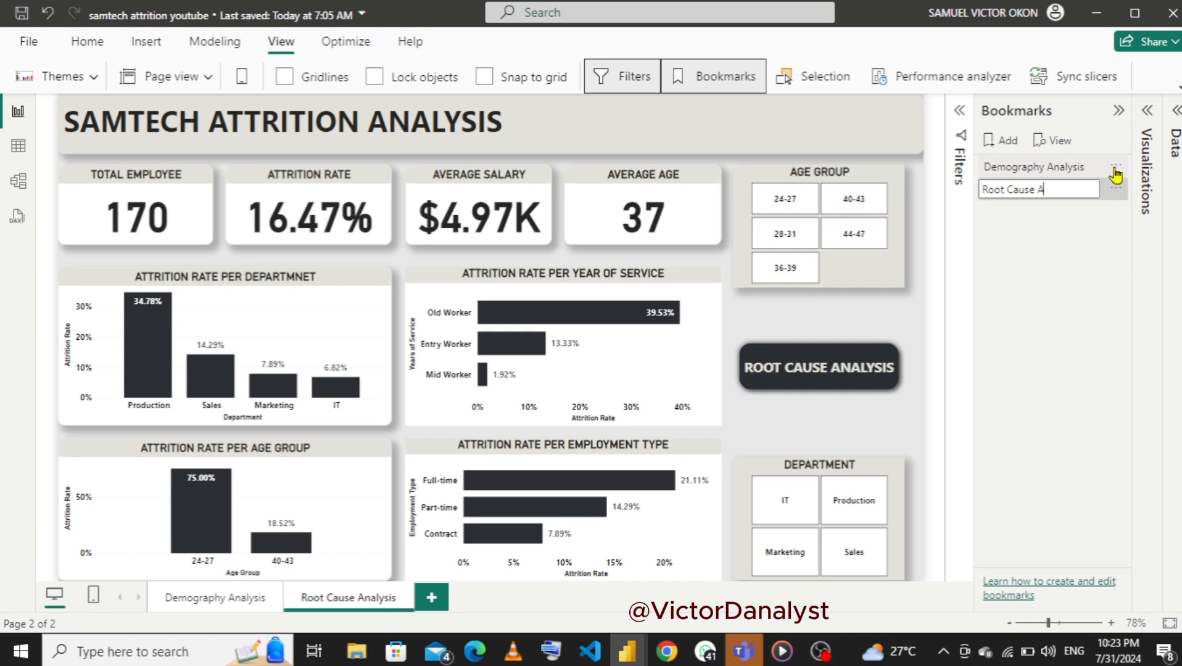
text(nal)
text(ysis)
key(Return)
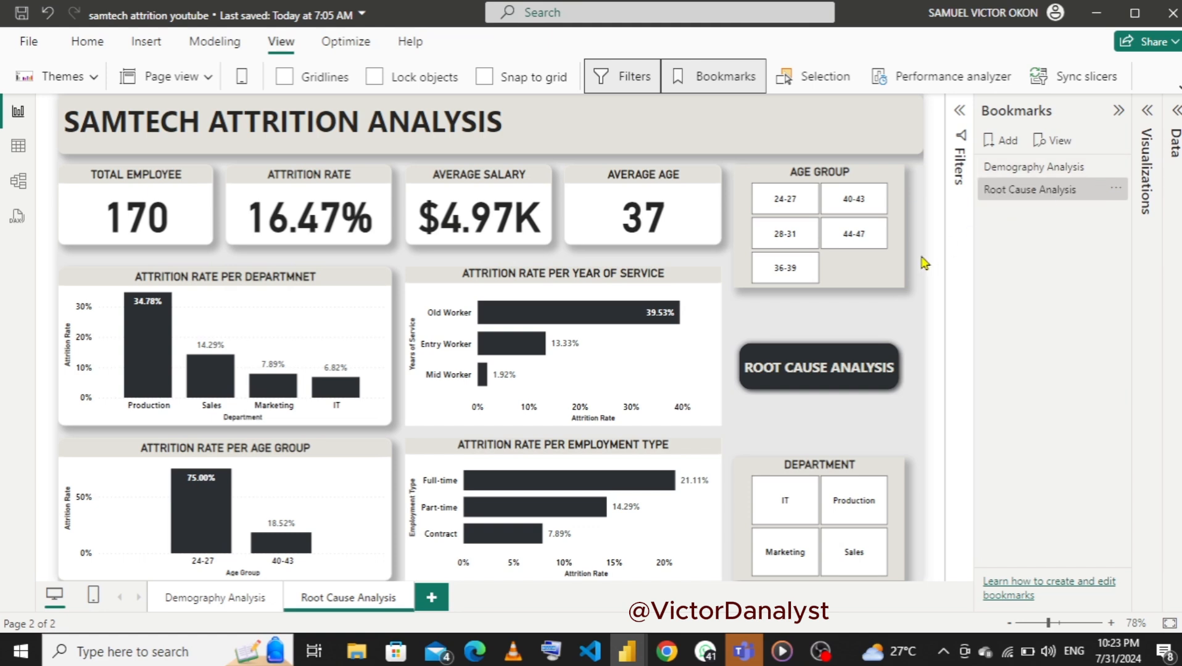
- Give the ROOT CAUSE ANALYSIS button on the Demography Analysis page a Bookmark action targeting Root Cause Analysis, and test it
click(213, 598)
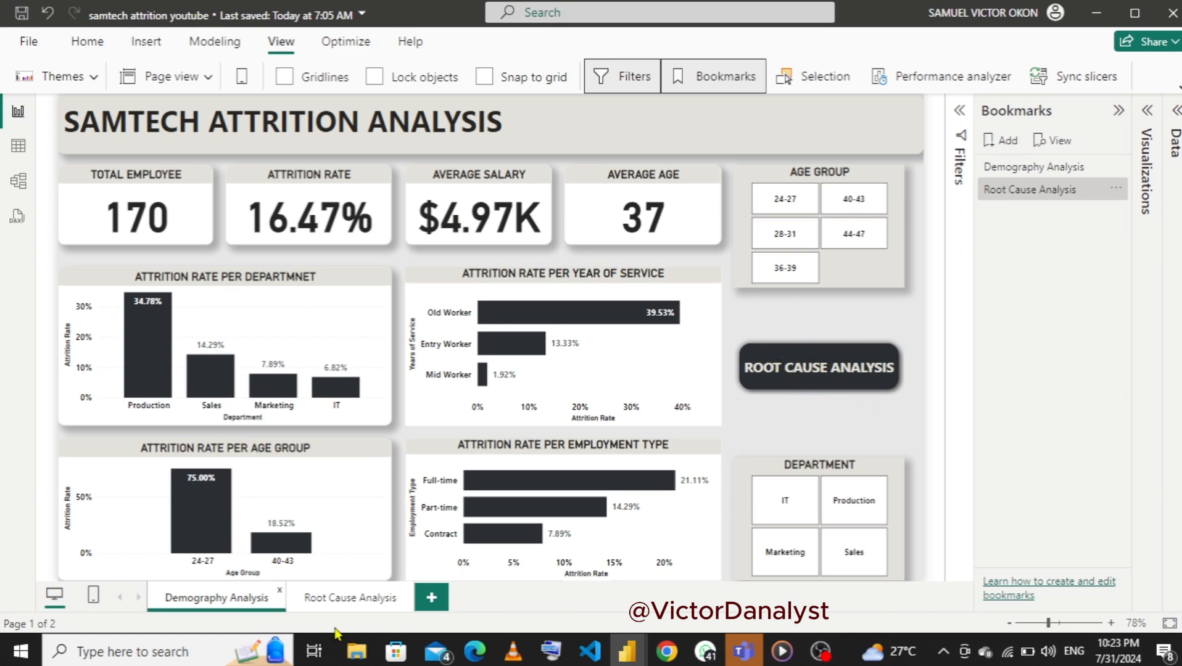
click(812, 368)
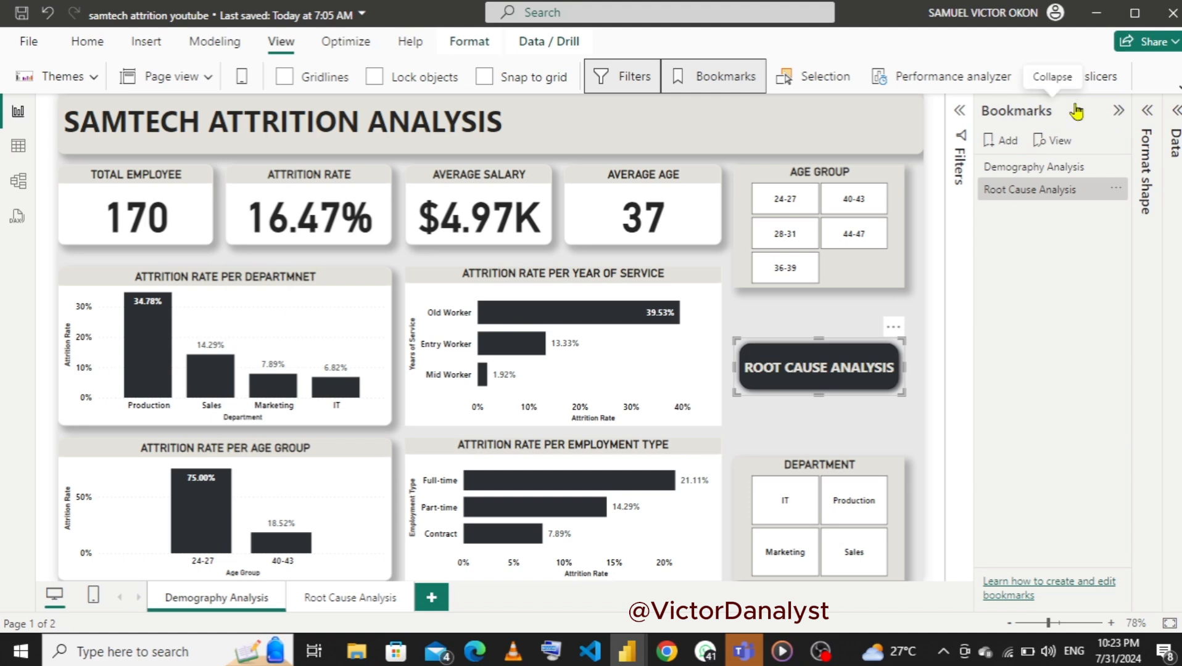
click(1147, 114)
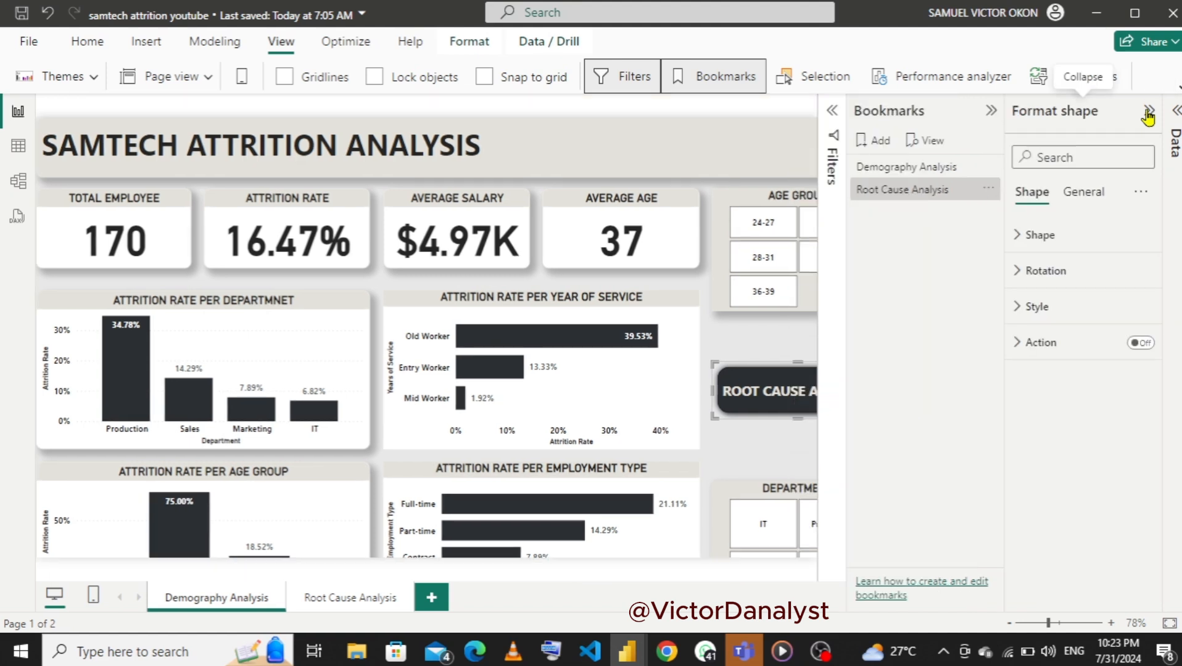
click(989, 115)
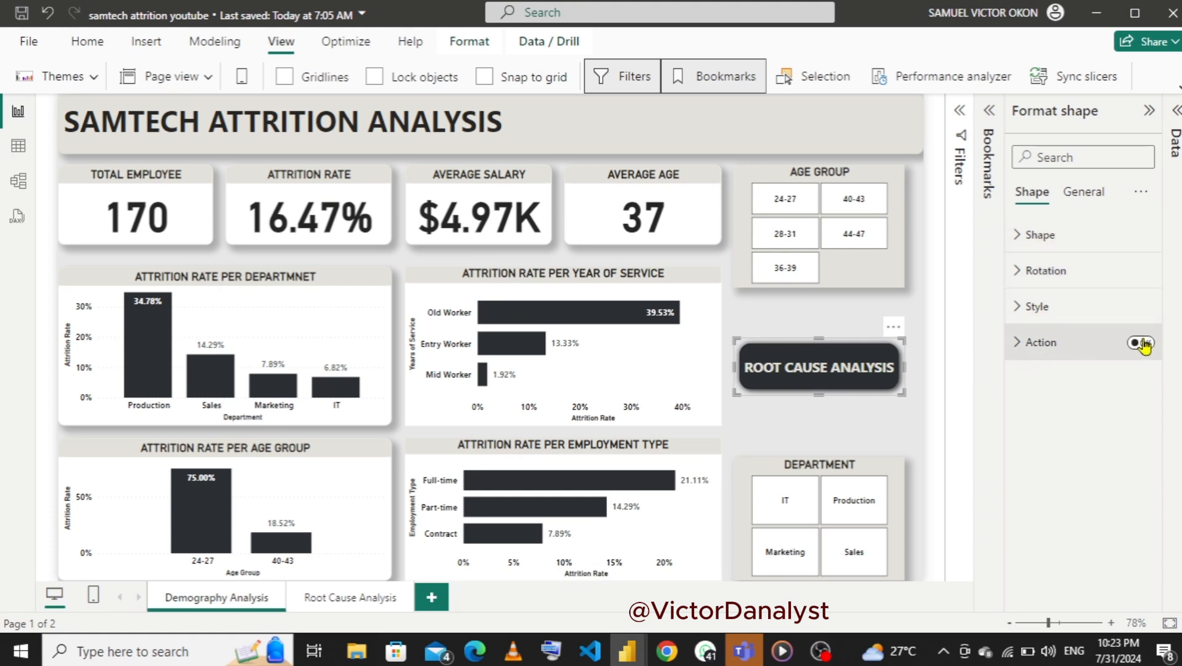
click(1142, 343)
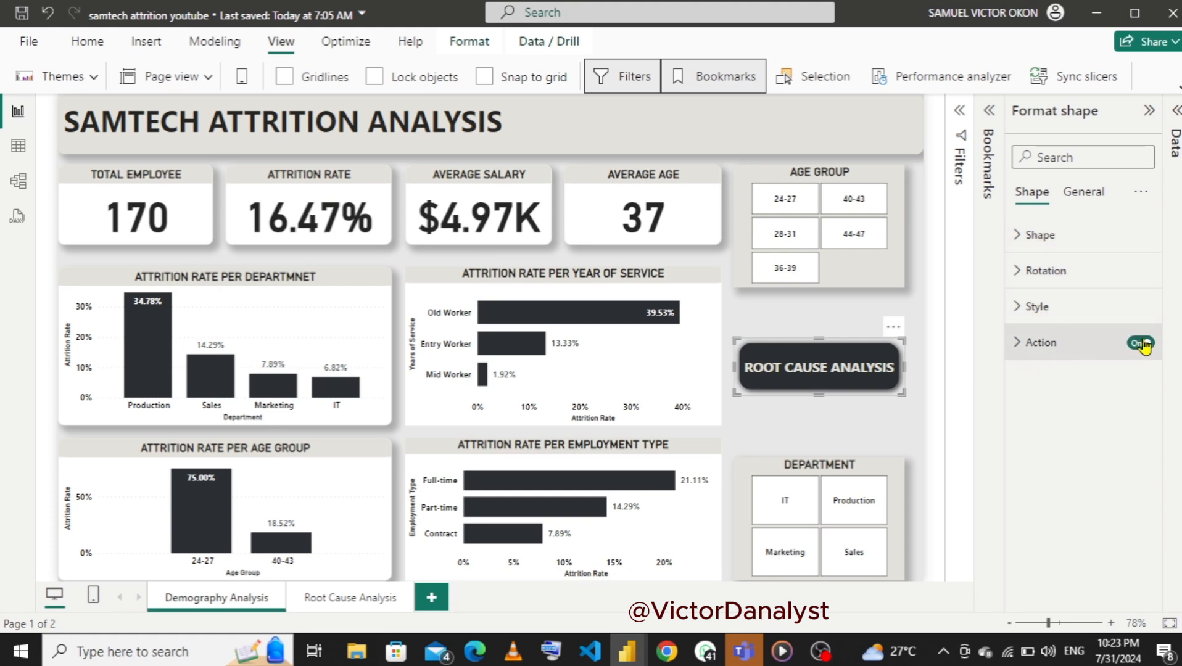
click(1019, 345)
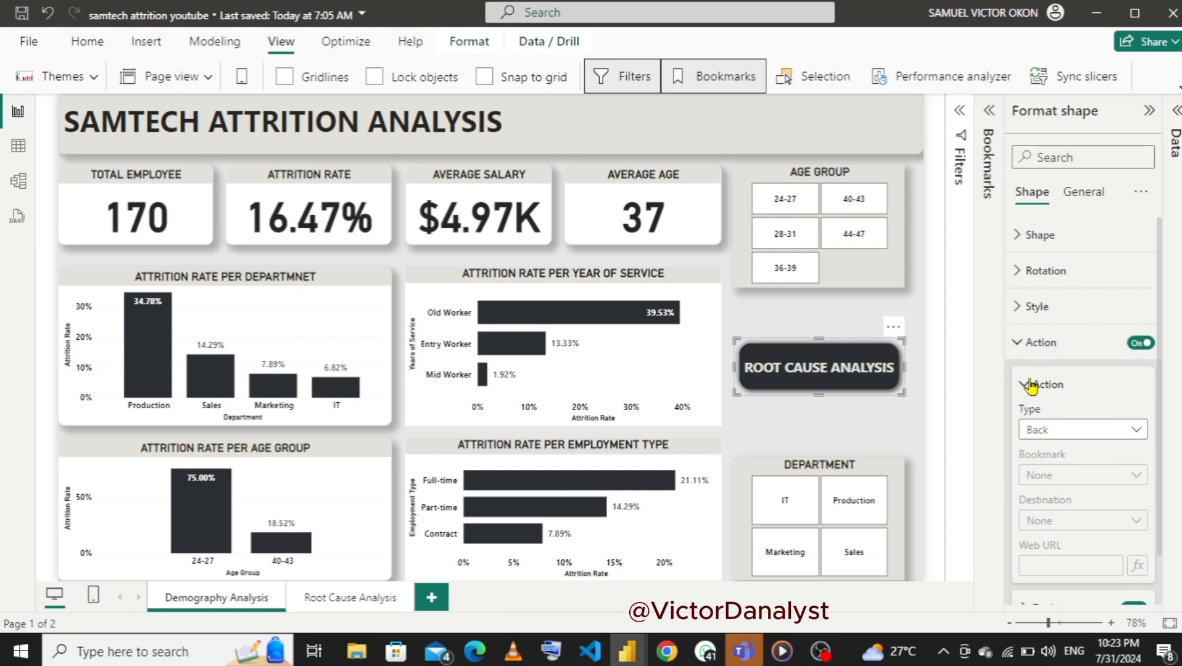
click(1070, 435)
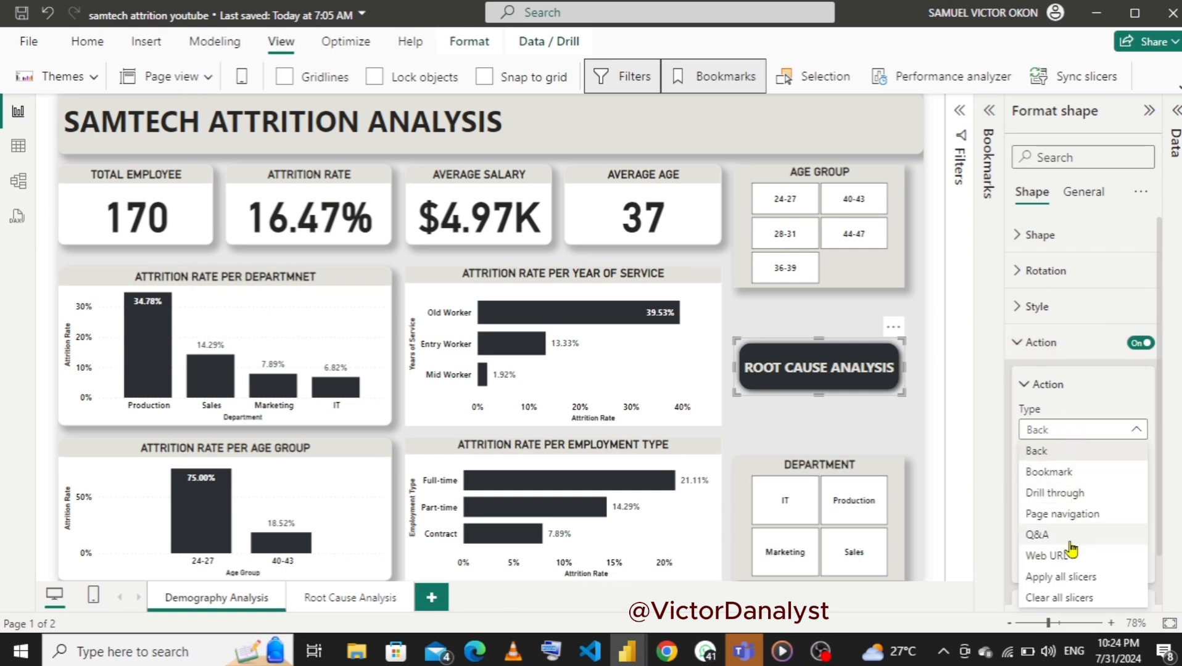
click(1062, 472)
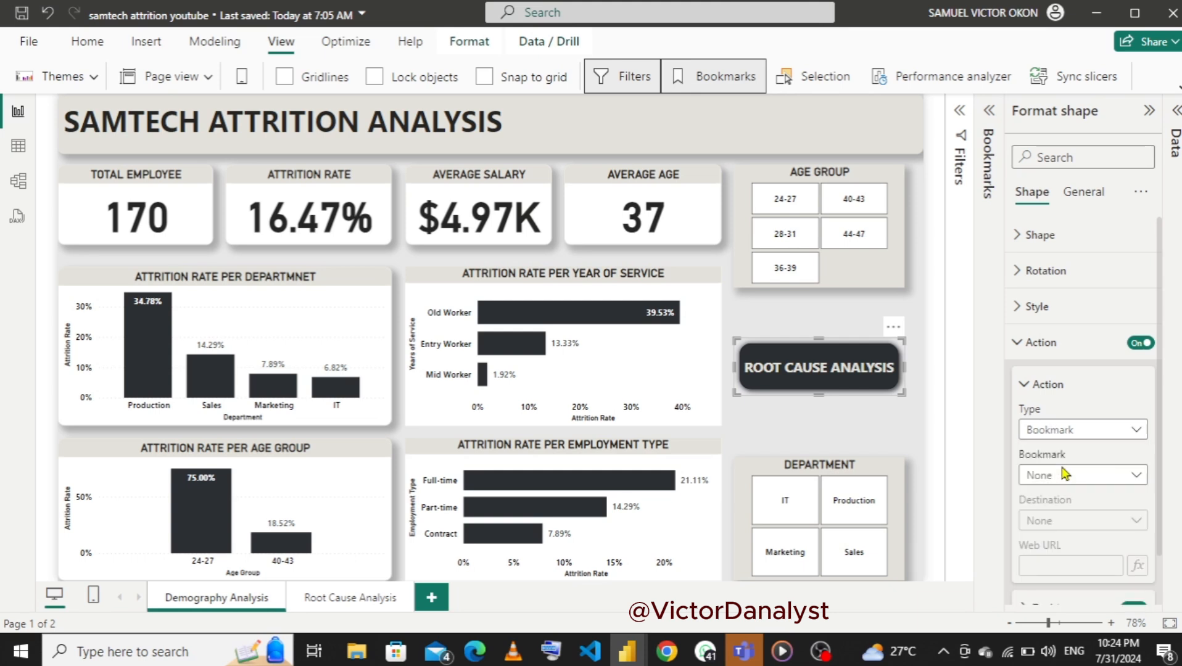
click(1071, 480)
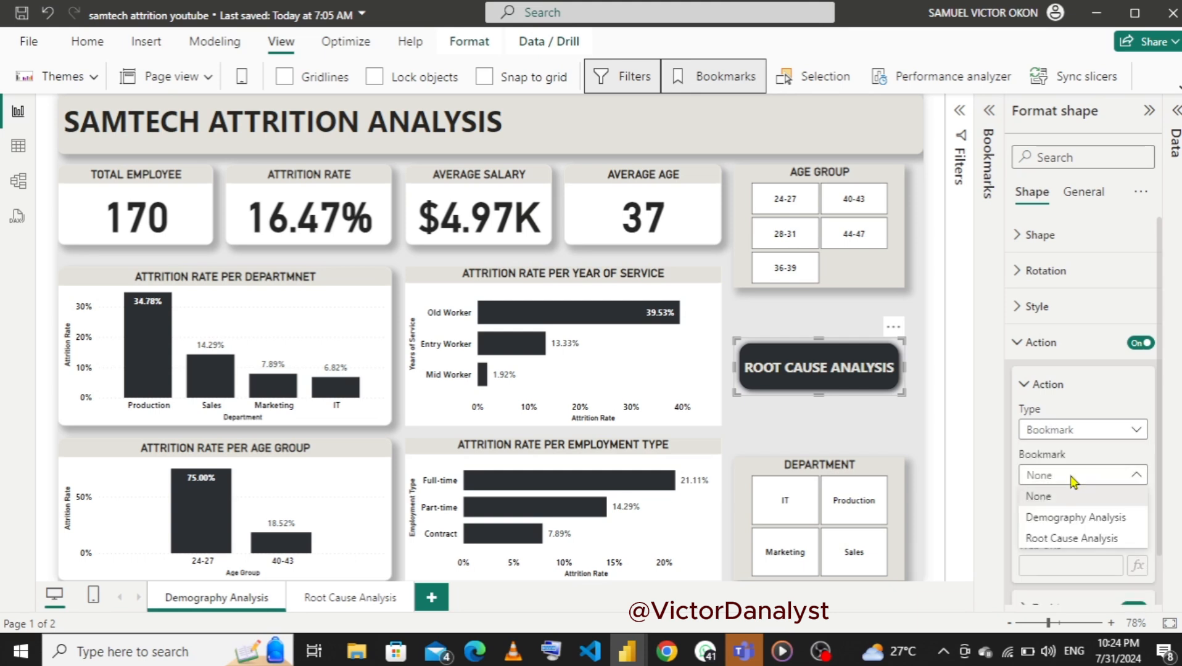
click(1060, 539)
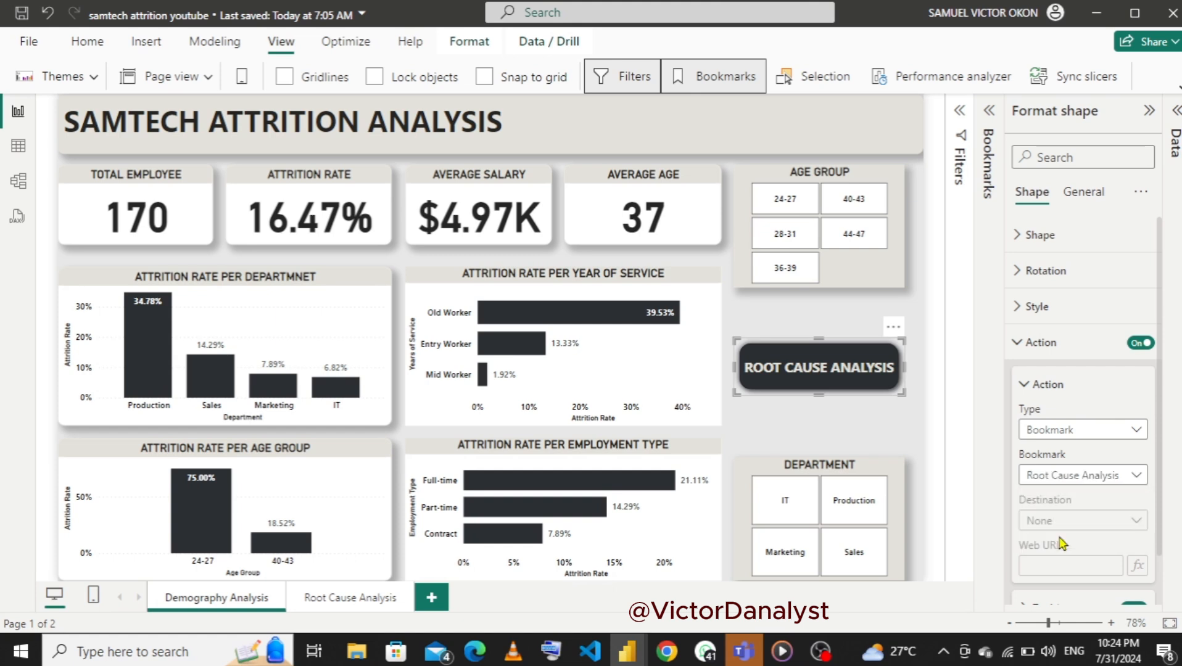
click(868, 421)
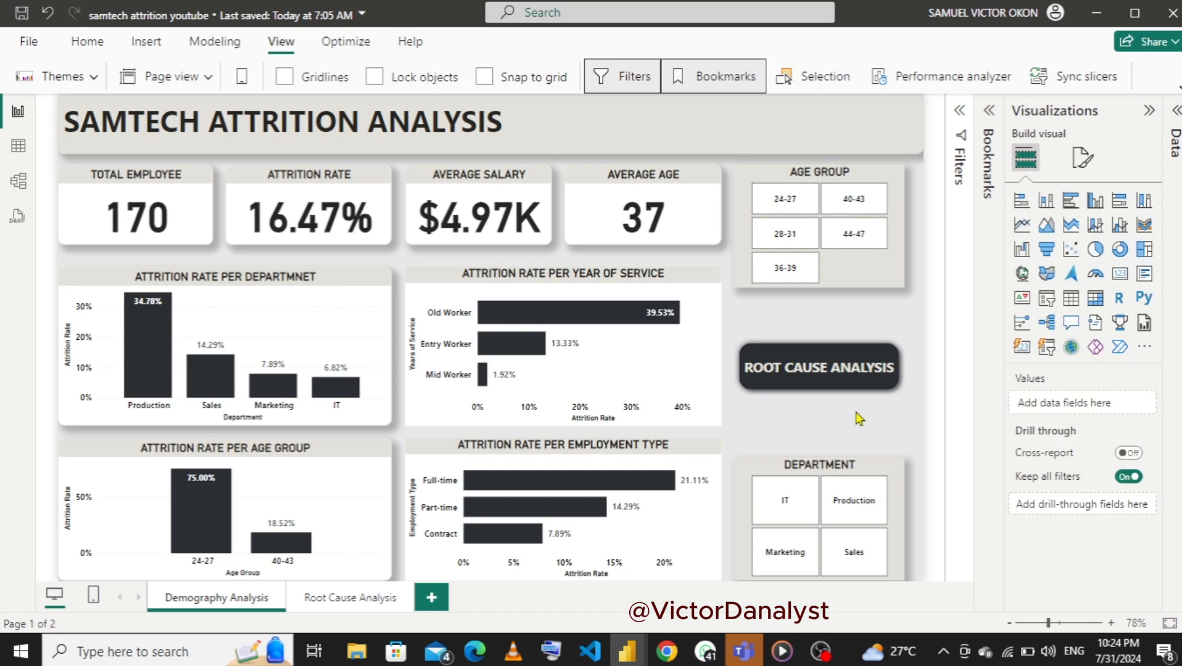
ctrl+click(824, 370)
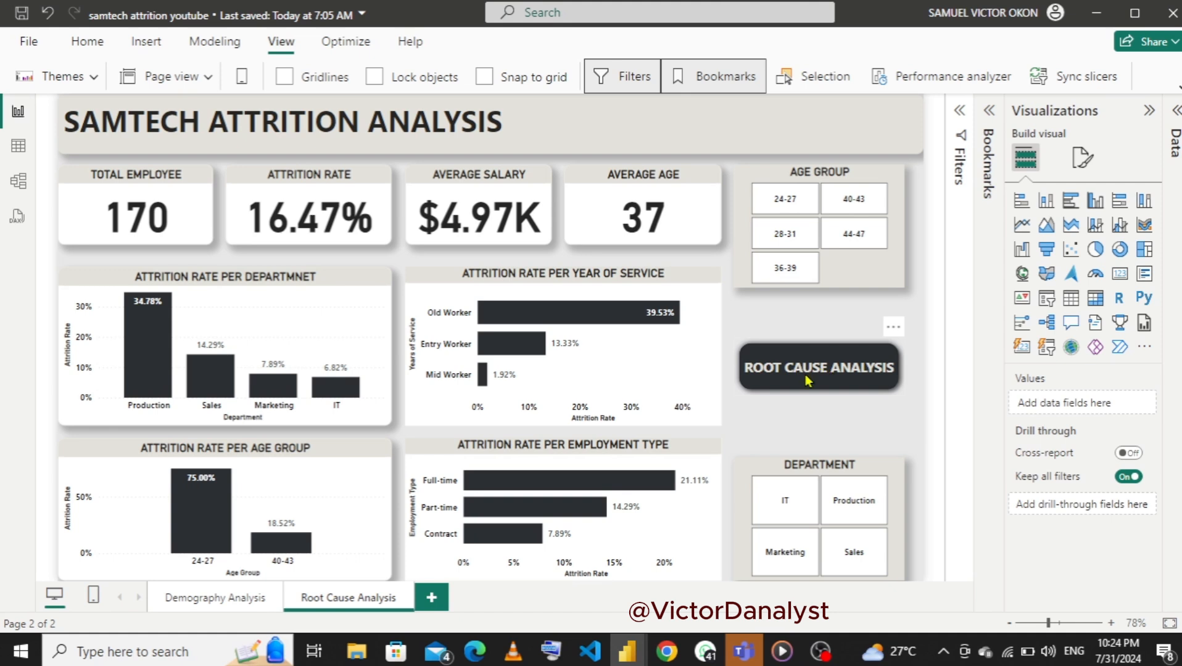
- Change the text of the ROOT CAUSE ANALYSIS button on the Root Cause Analysis page to DEMOGRAPHY ANALYSIS
click(806, 381)
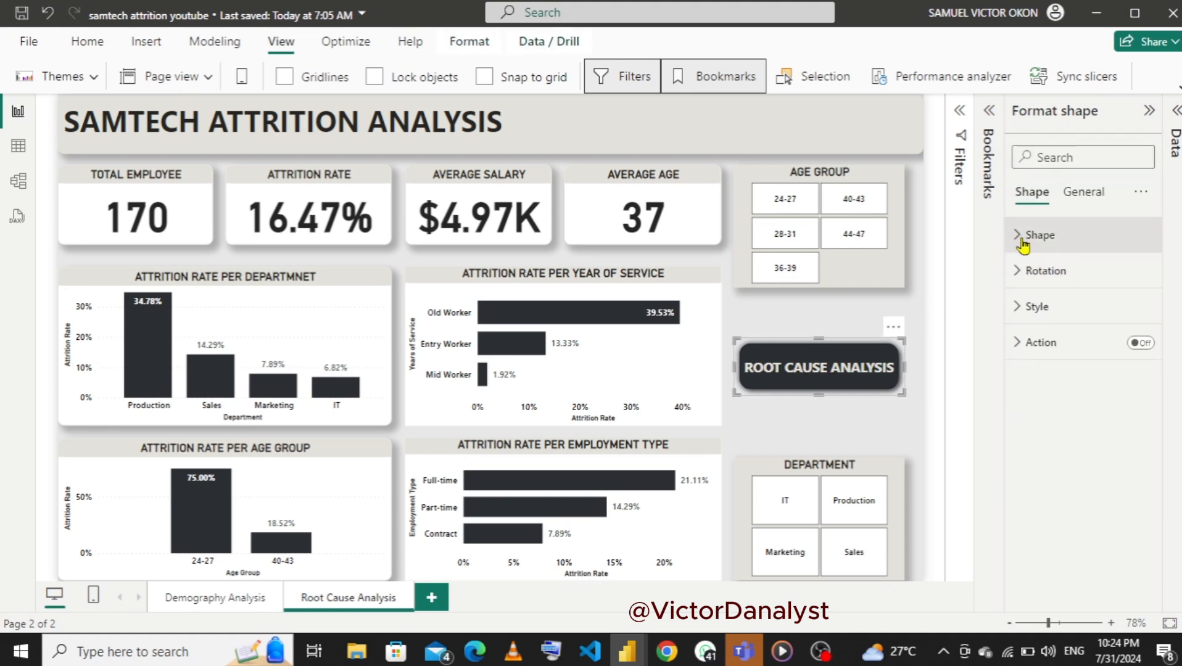
click(1021, 309)
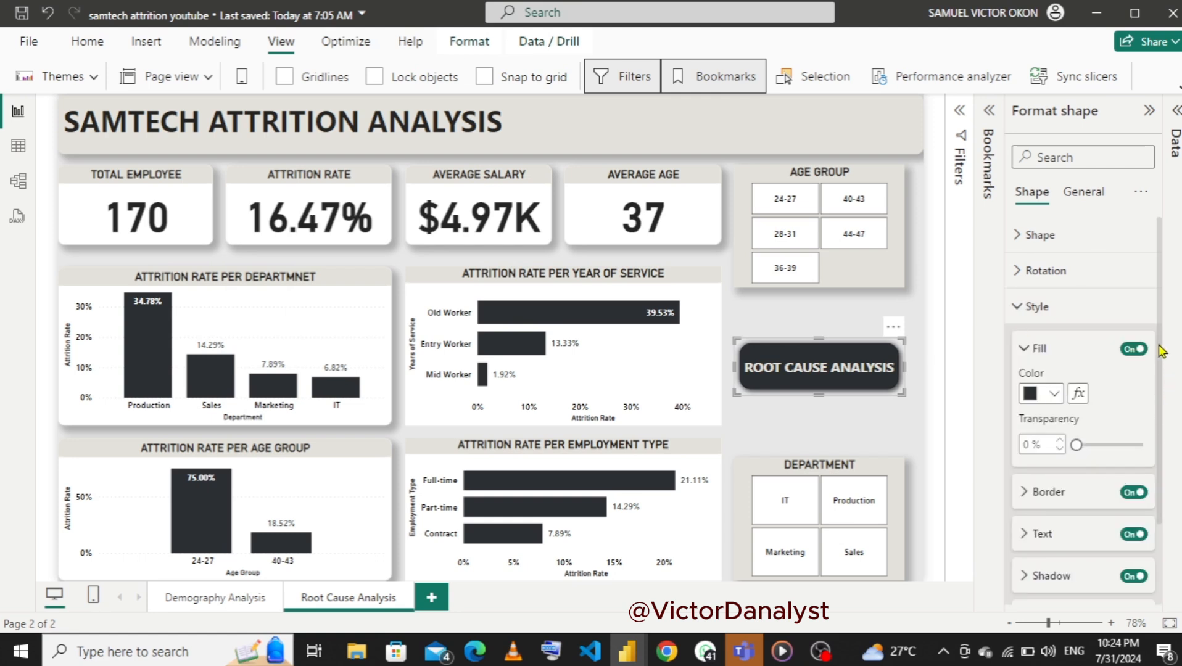
scroll(1086, 407, down, 2)
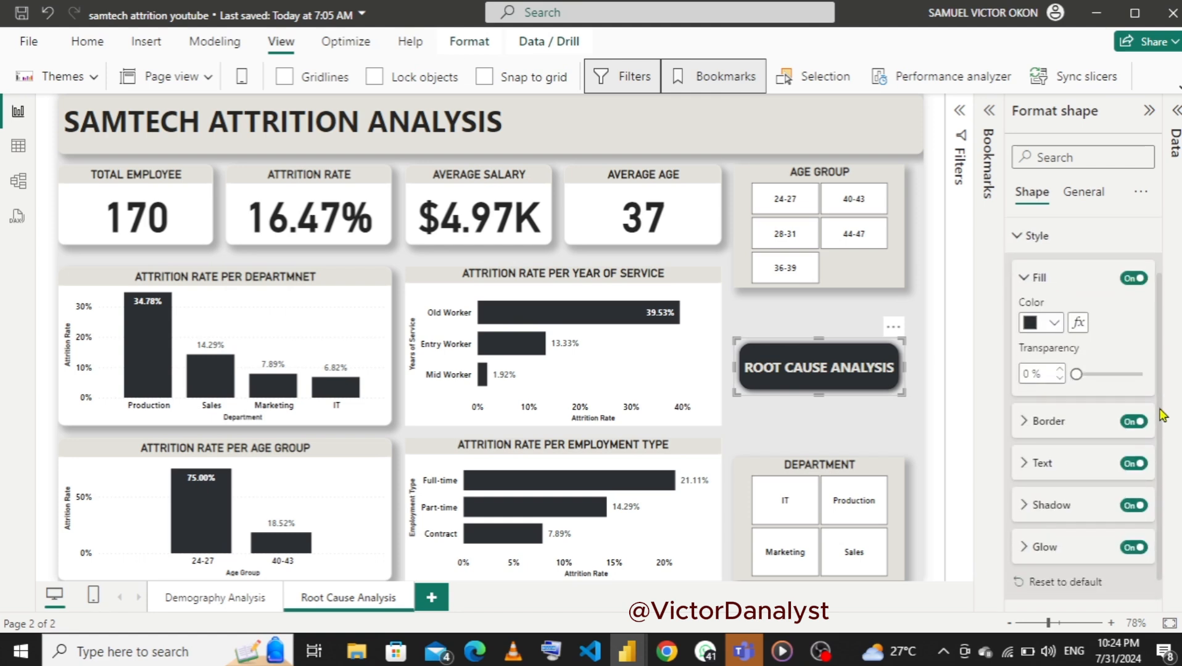
click(1024, 459)
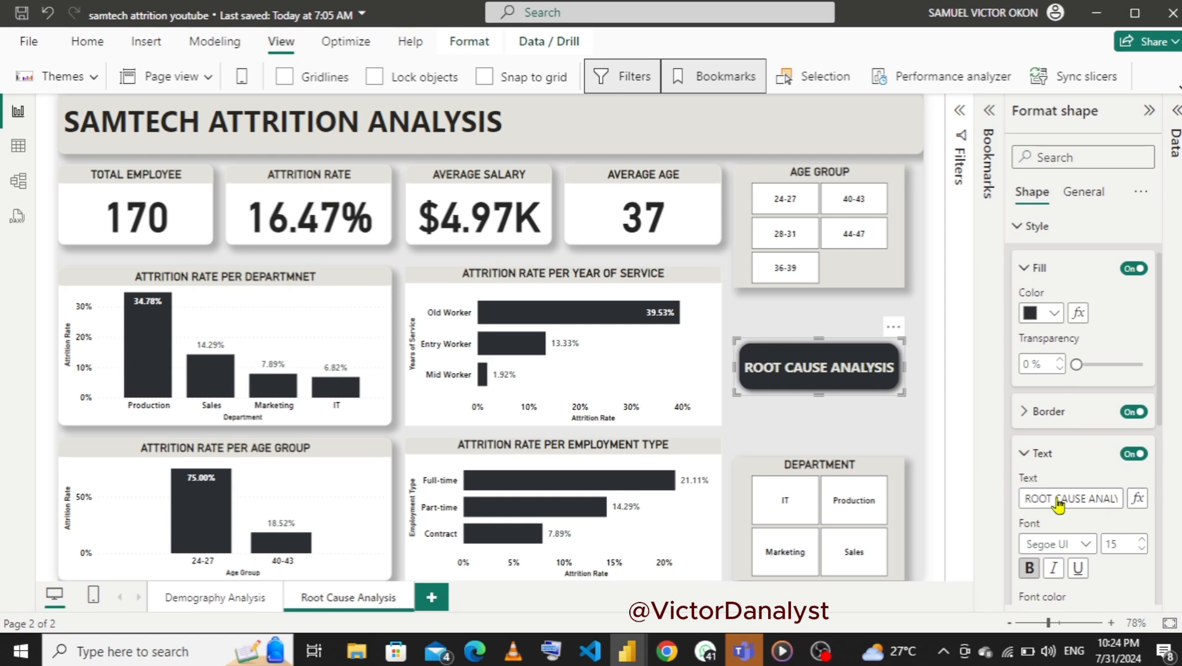
triple_click(1088, 496)
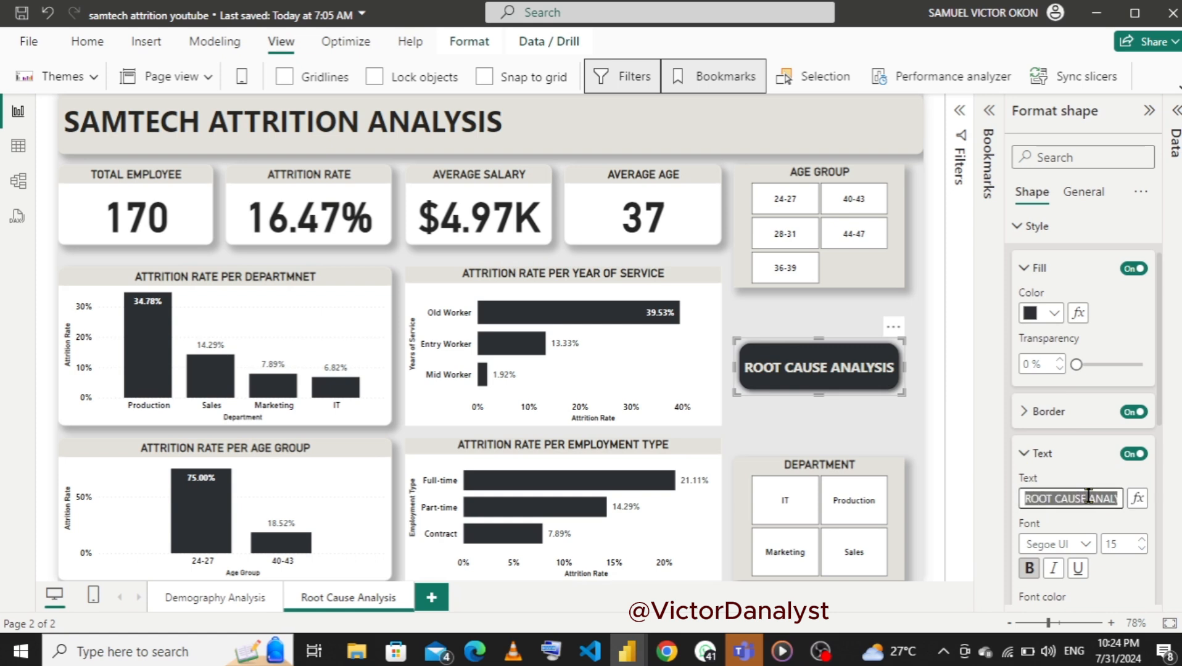
text(de)
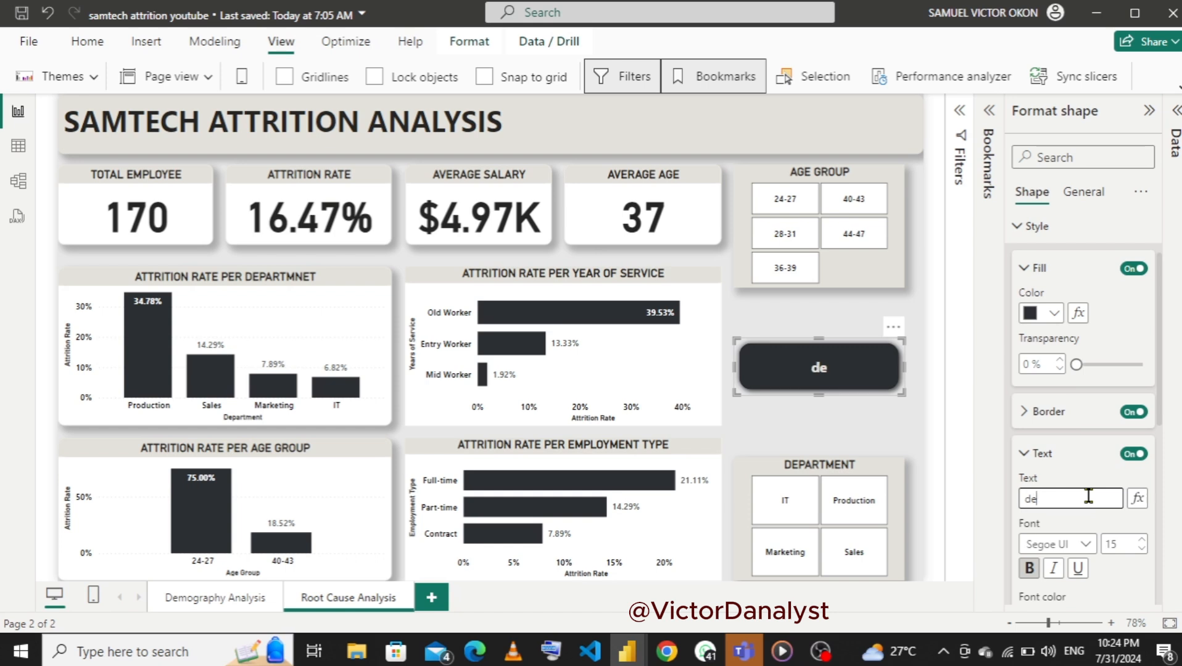
key(BackSpace)
key(BackSpace)
text(DEMOGRAP)
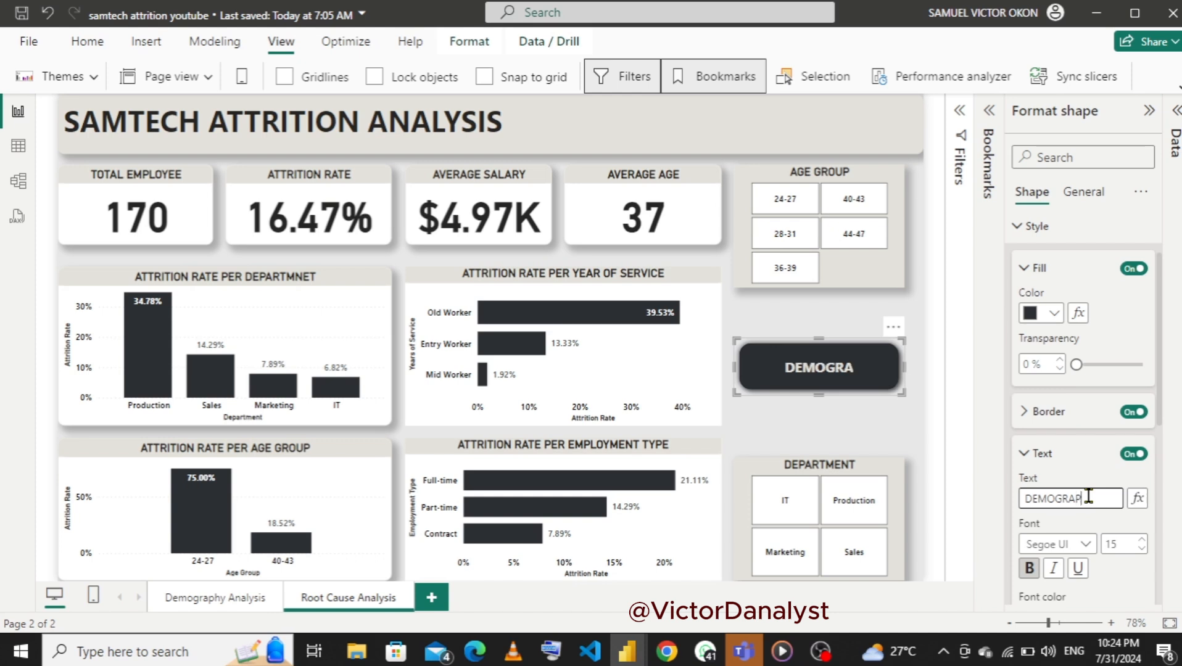
text(HY)
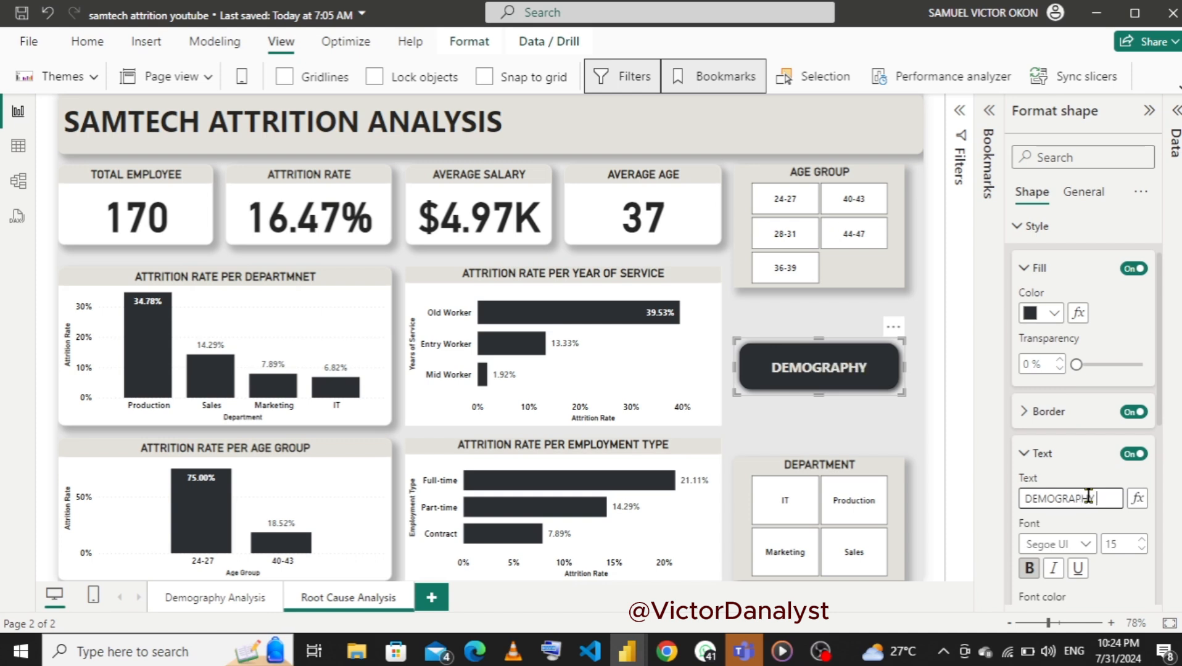
text( ANA)
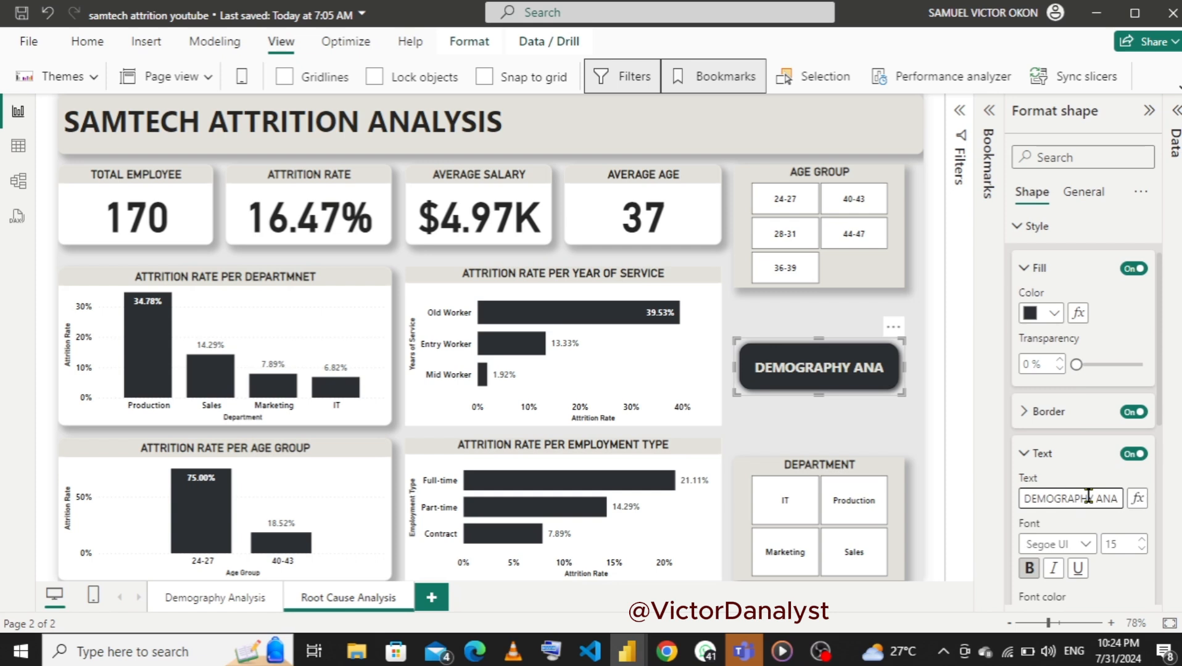
text(LYSIS)
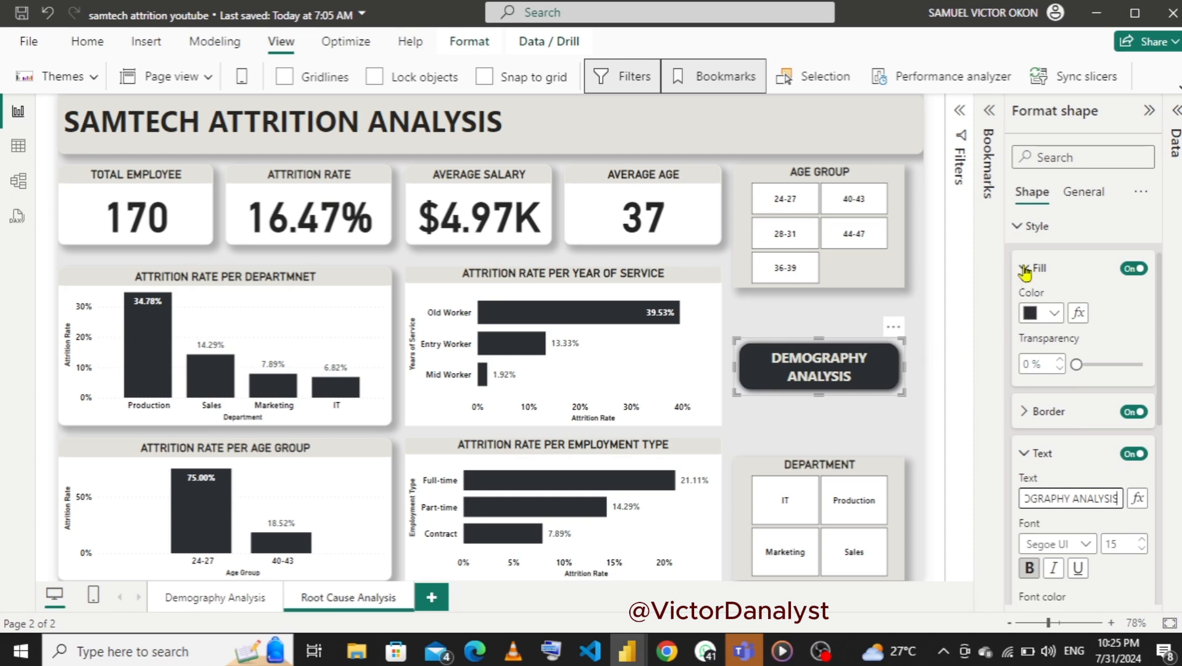
click(1020, 227)
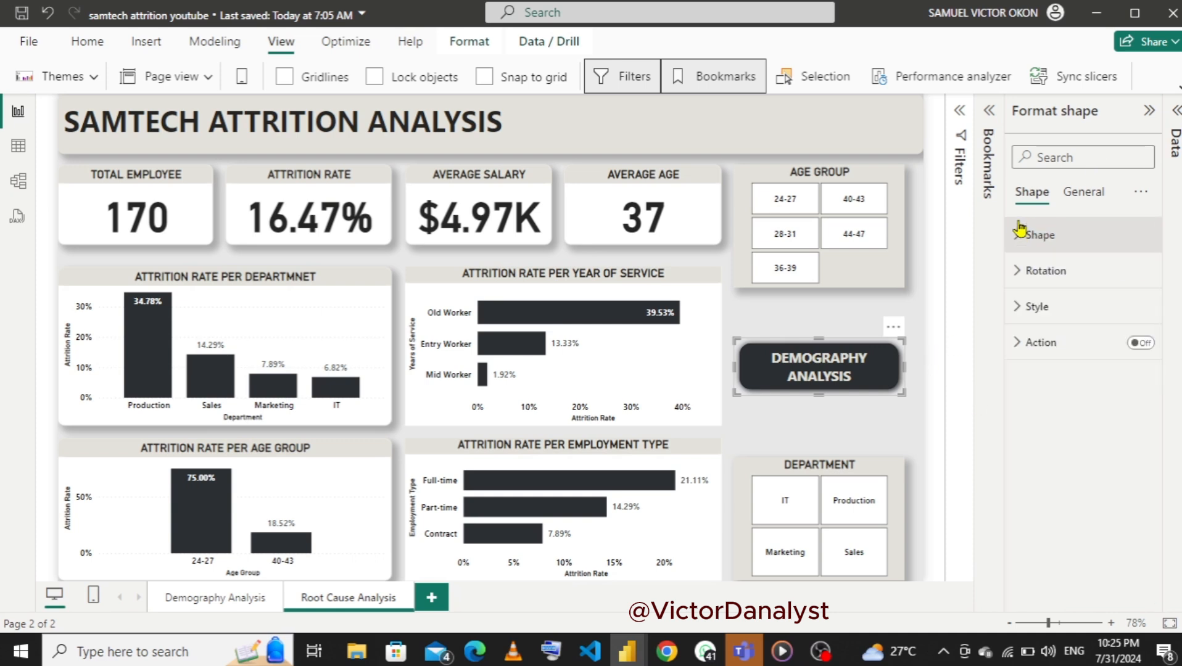
- Give the DEMOGRAPHY ANALYSIS button a Bookmark action targeting Demography Analysis, and test navigation in both directions
click(1142, 347)
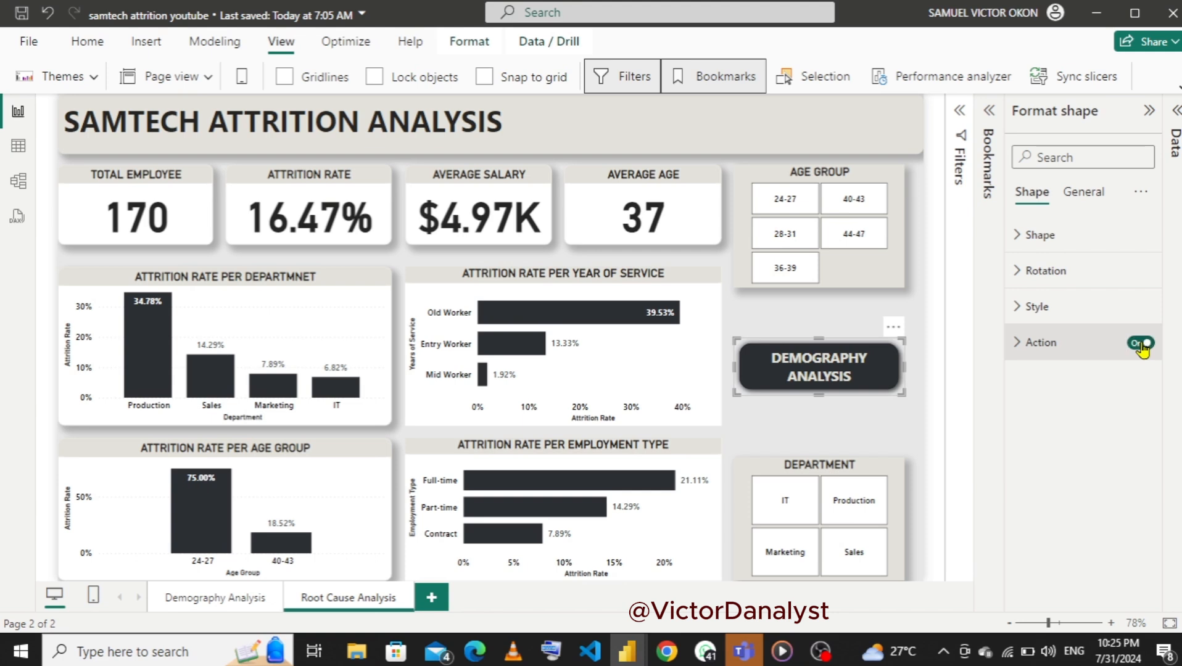
click(1021, 346)
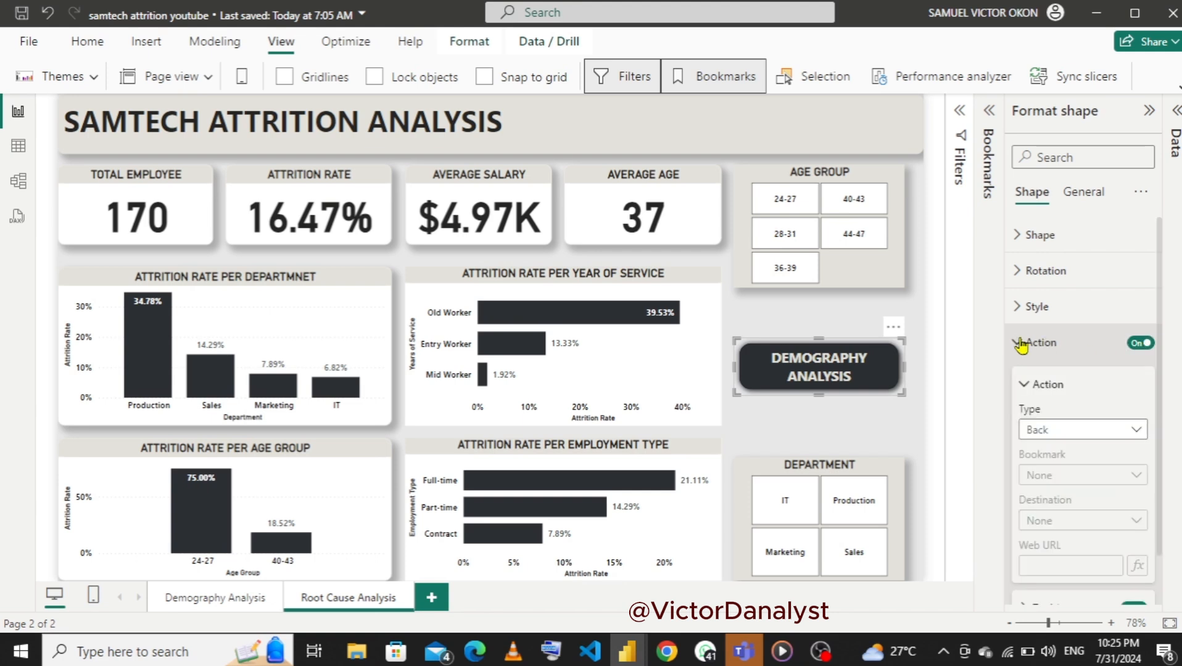
click(1067, 436)
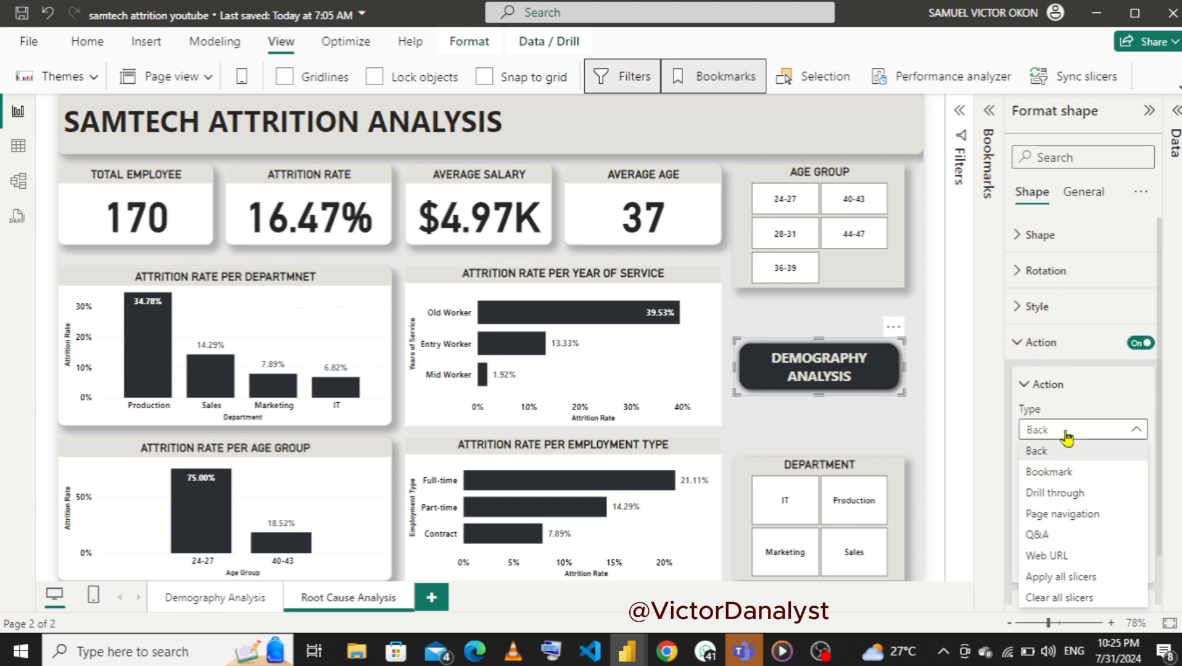
click(1061, 472)
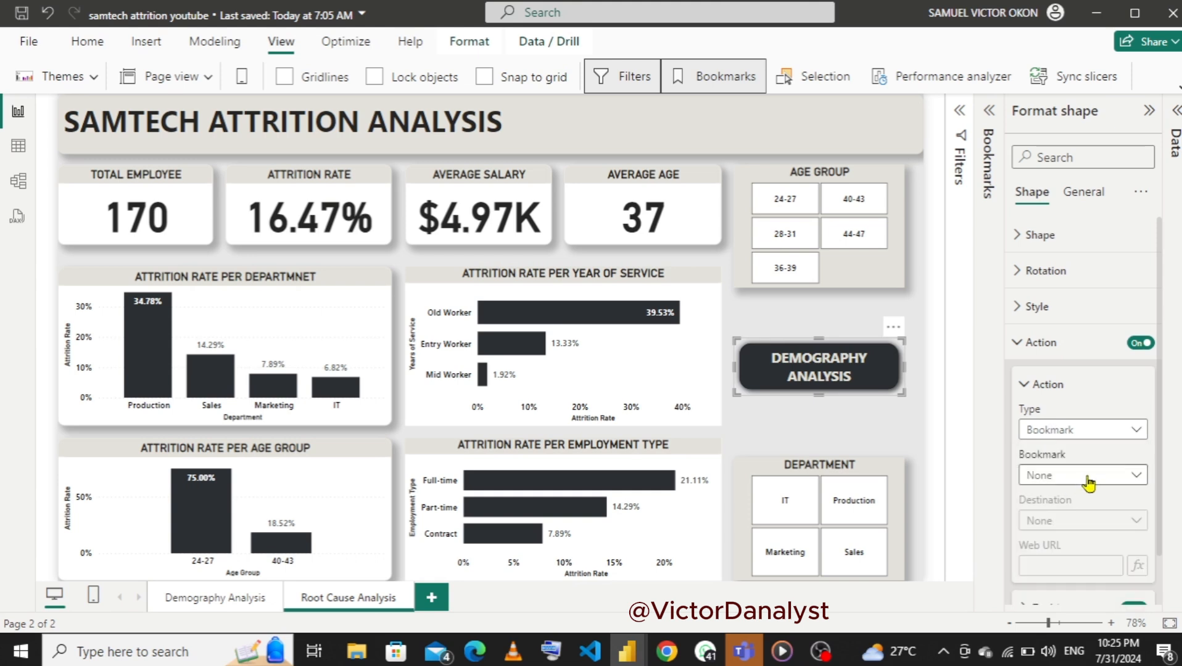
click(1088, 483)
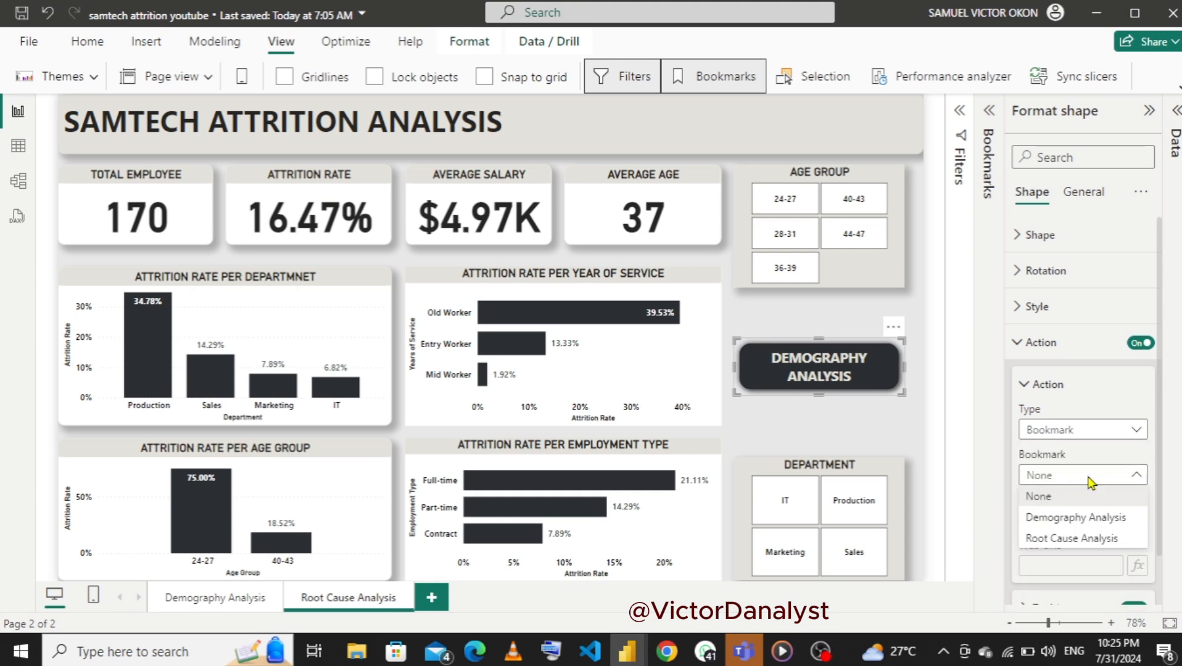
click(1066, 519)
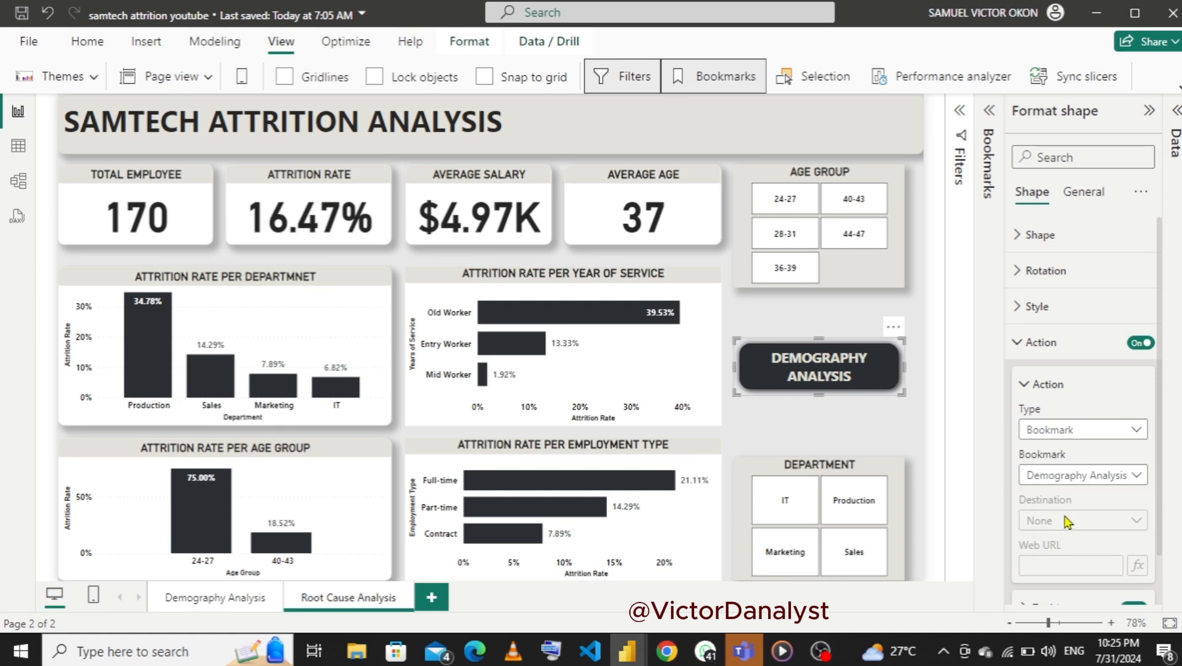
ctrl+click(787, 367)
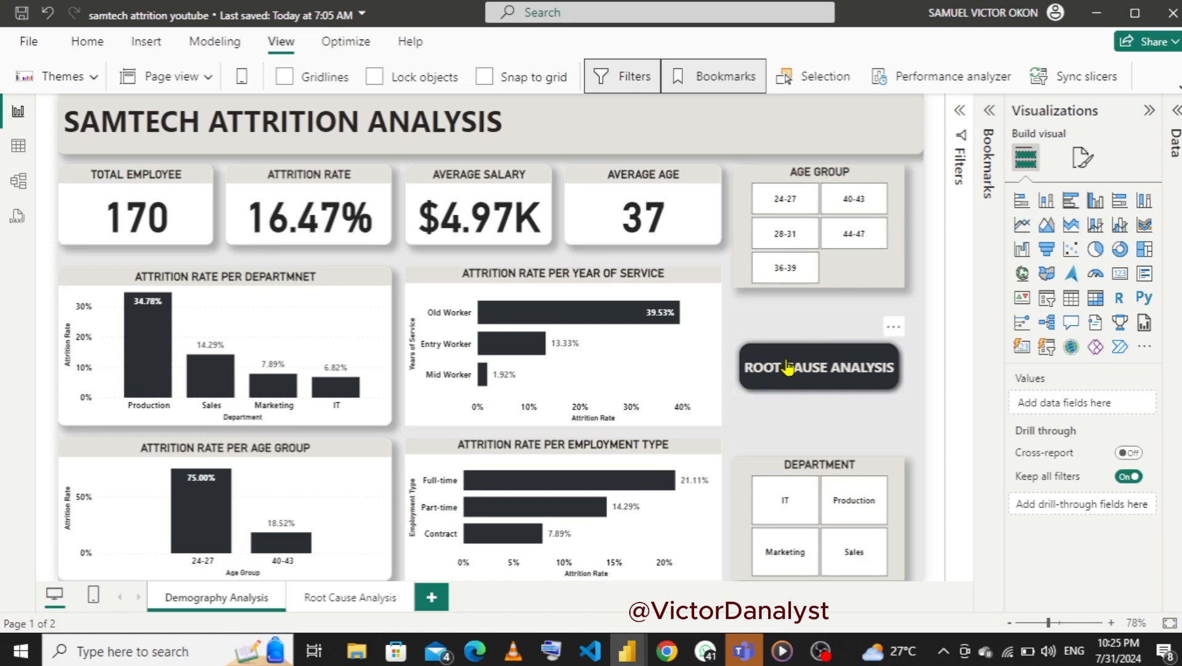
ctrl+click(787, 368)
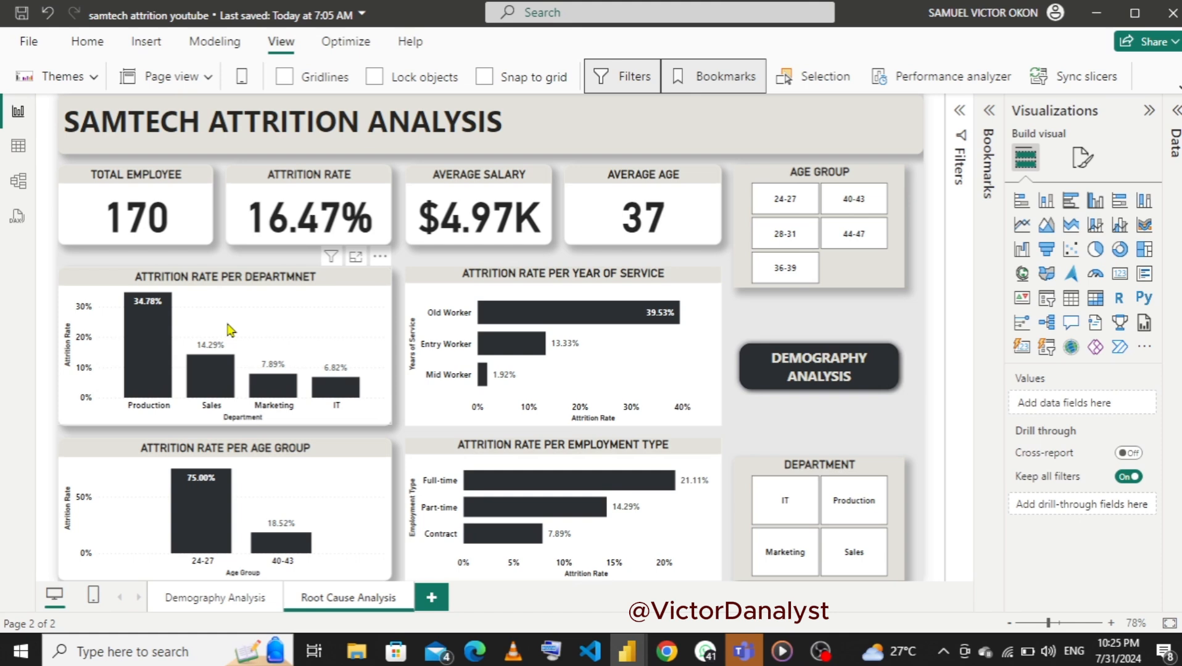
- Turn off the horizontal gridlines of the attrition rate per department chart on the Demography Analysis page
click(275, 318)
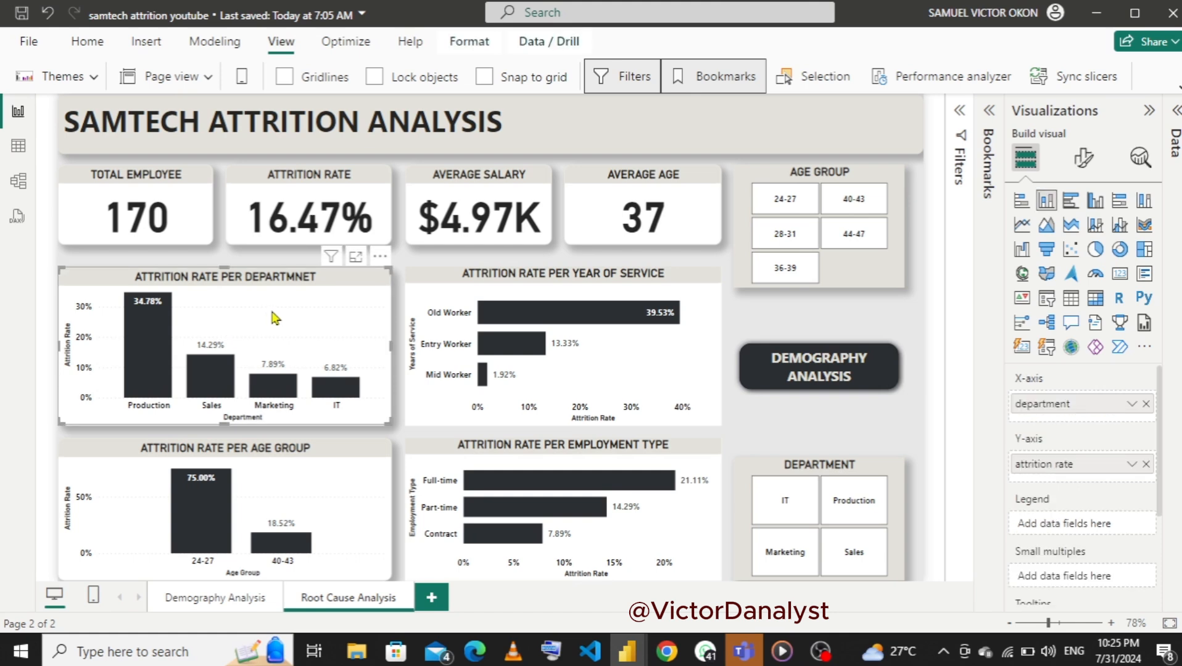
click(215, 597)
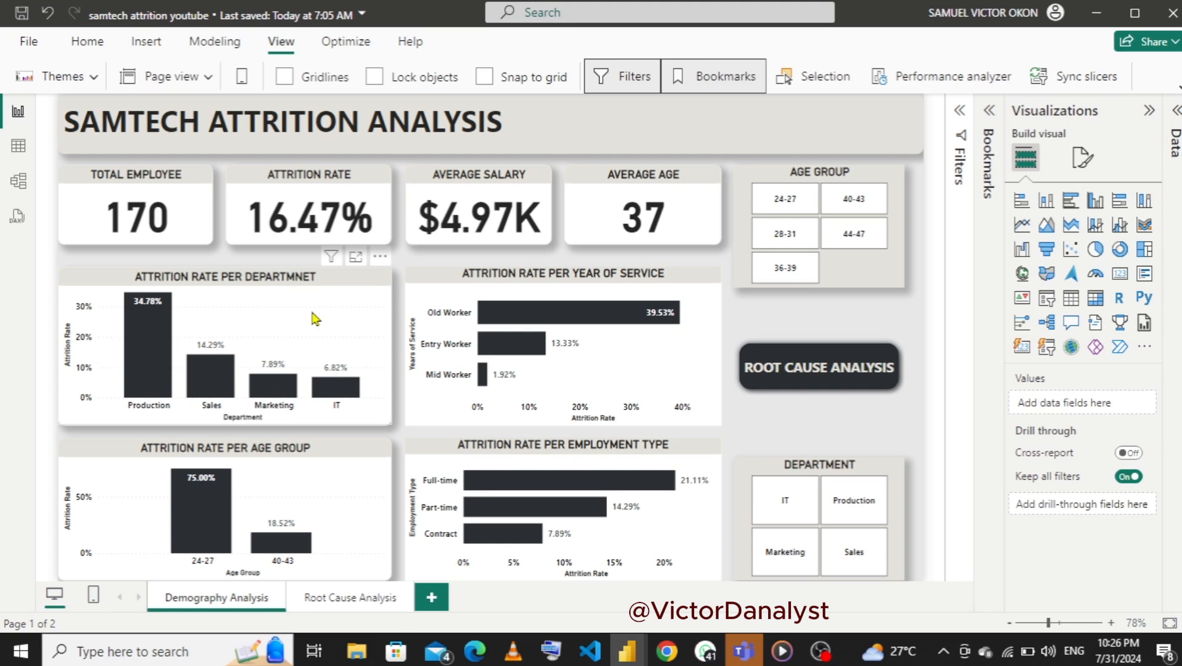
click(314, 318)
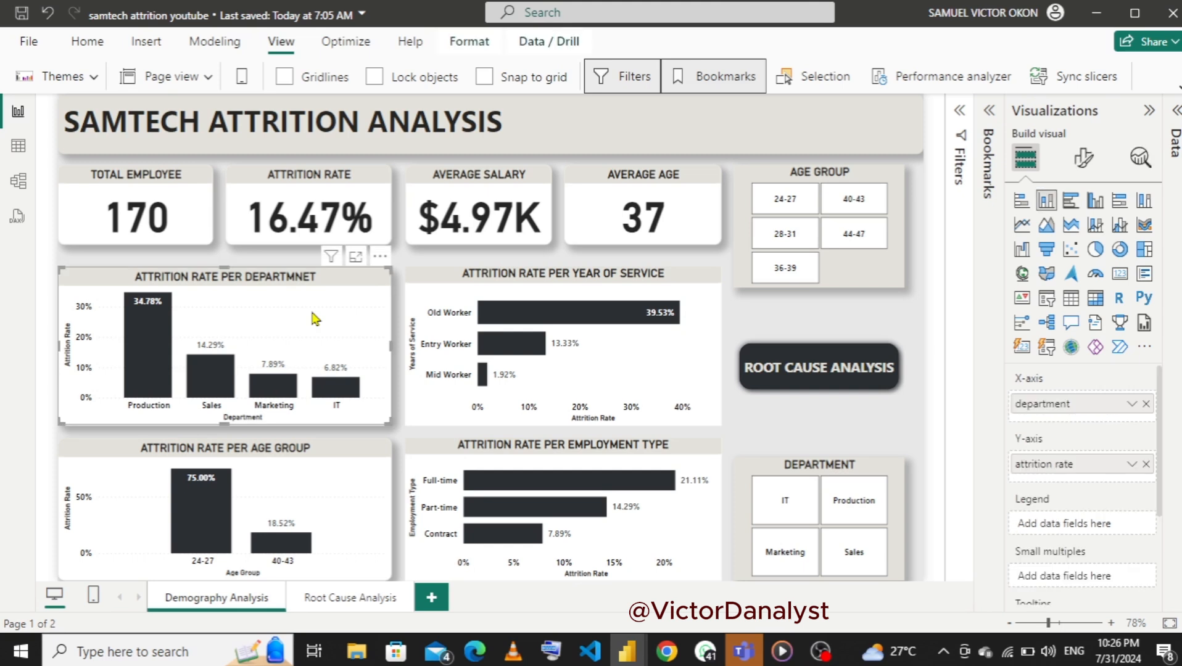
click(1083, 159)
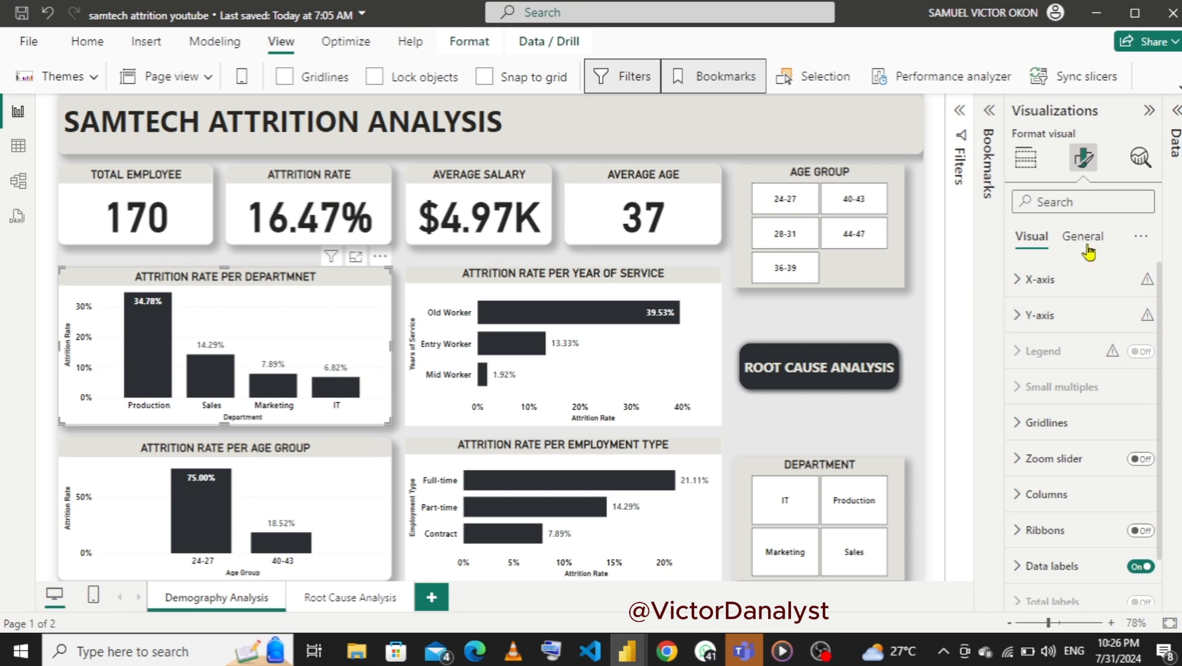
click(1080, 240)
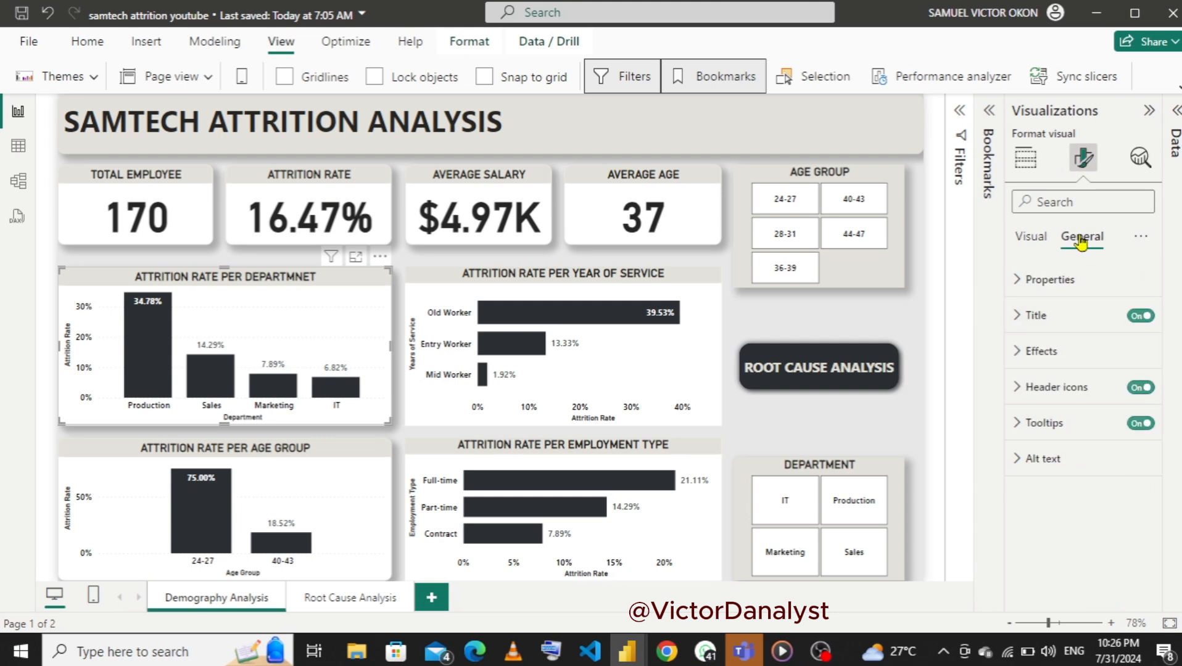
click(1041, 238)
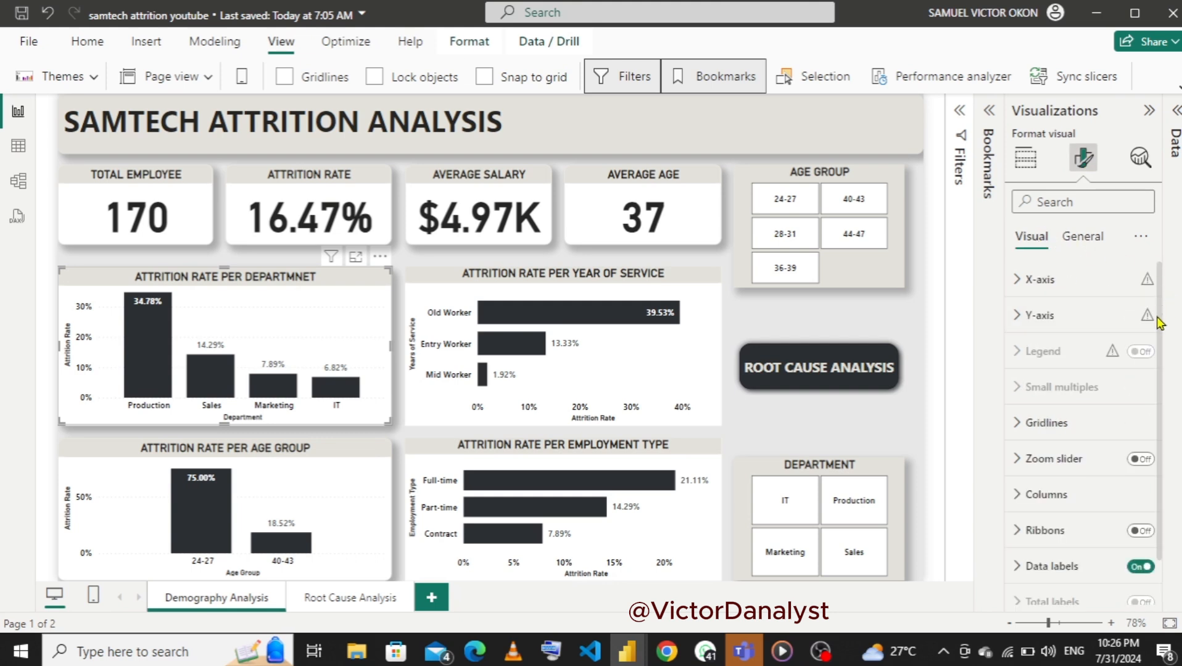
scroll(1158, 330, down, 1)
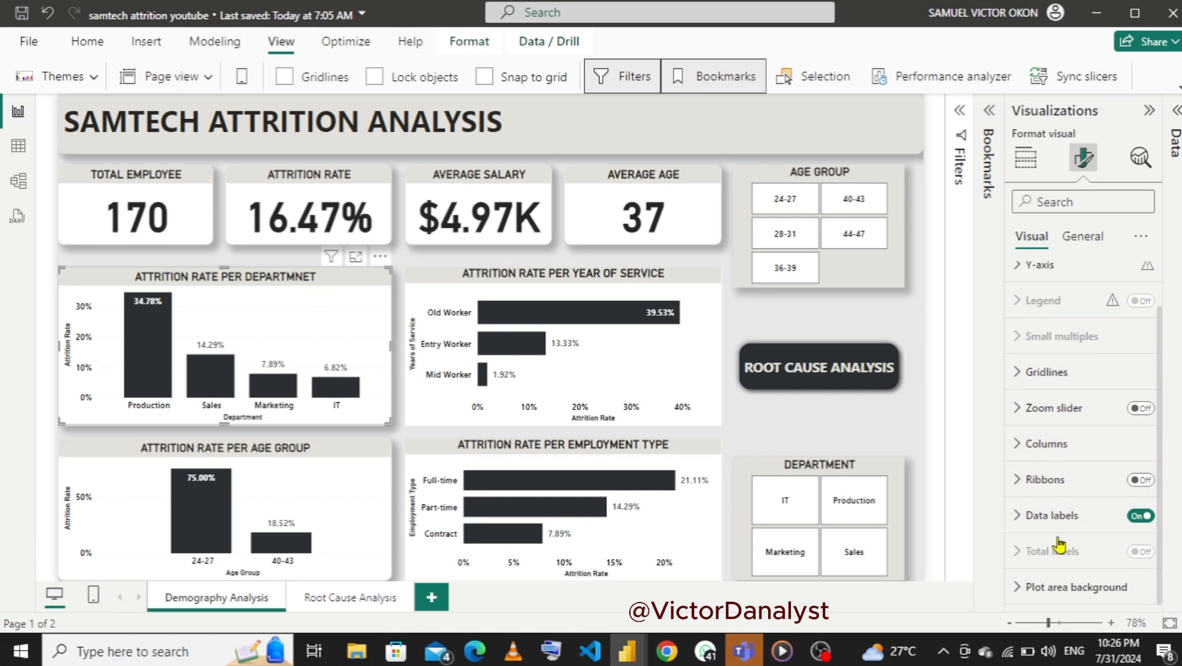
click(1016, 380)
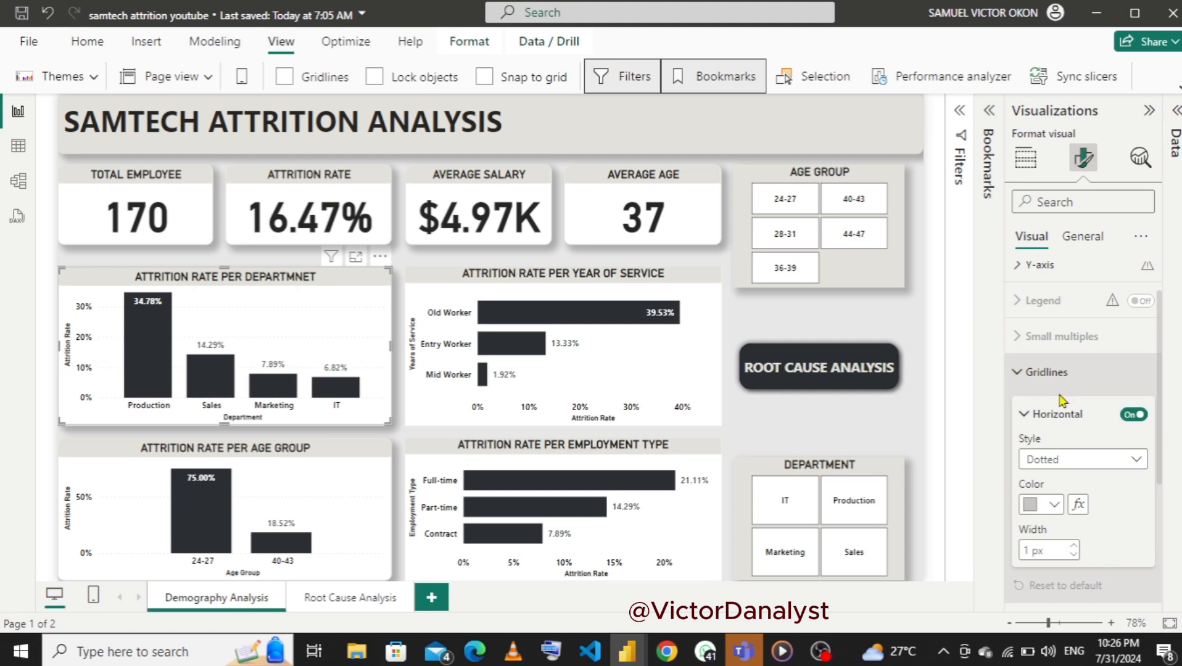
click(1131, 415)
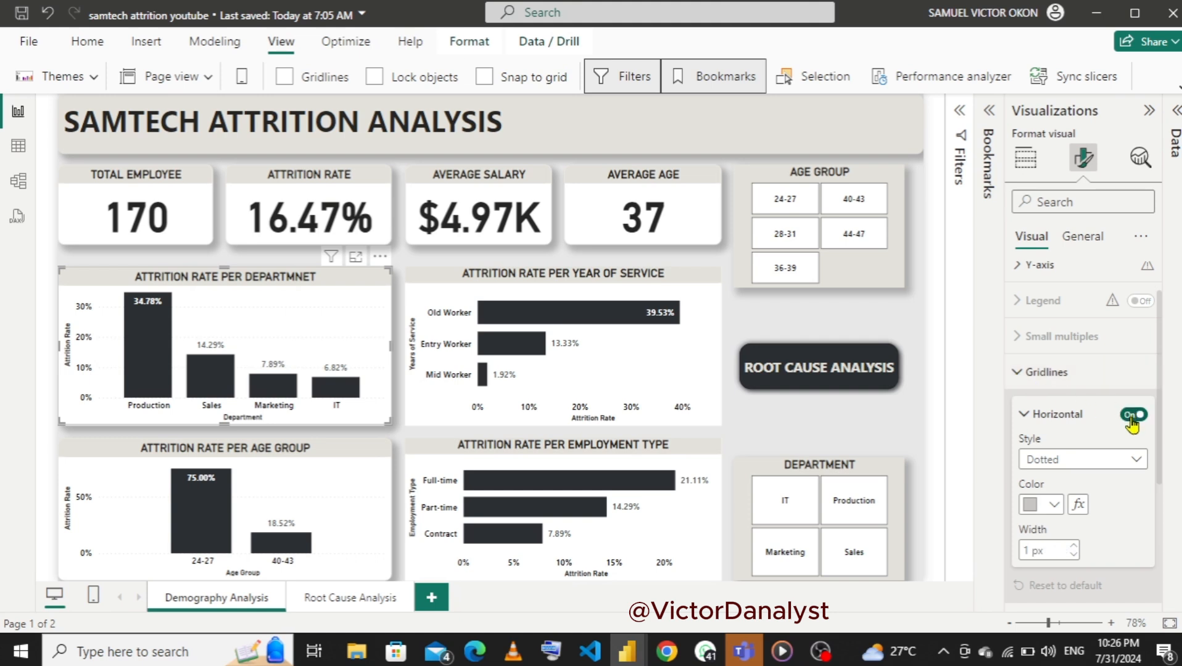
click(1131, 416)
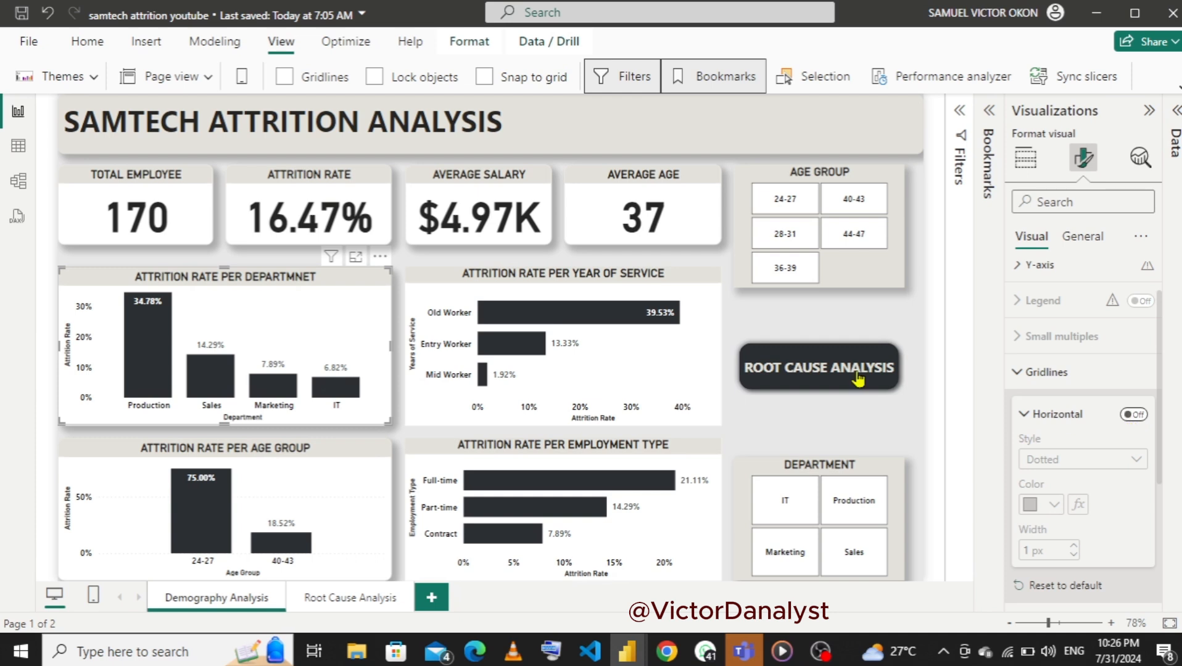
- Turn off the horizontal gridlines of the attrition rate per age group chart and check the two bar charts' gridline settings
click(448, 285)
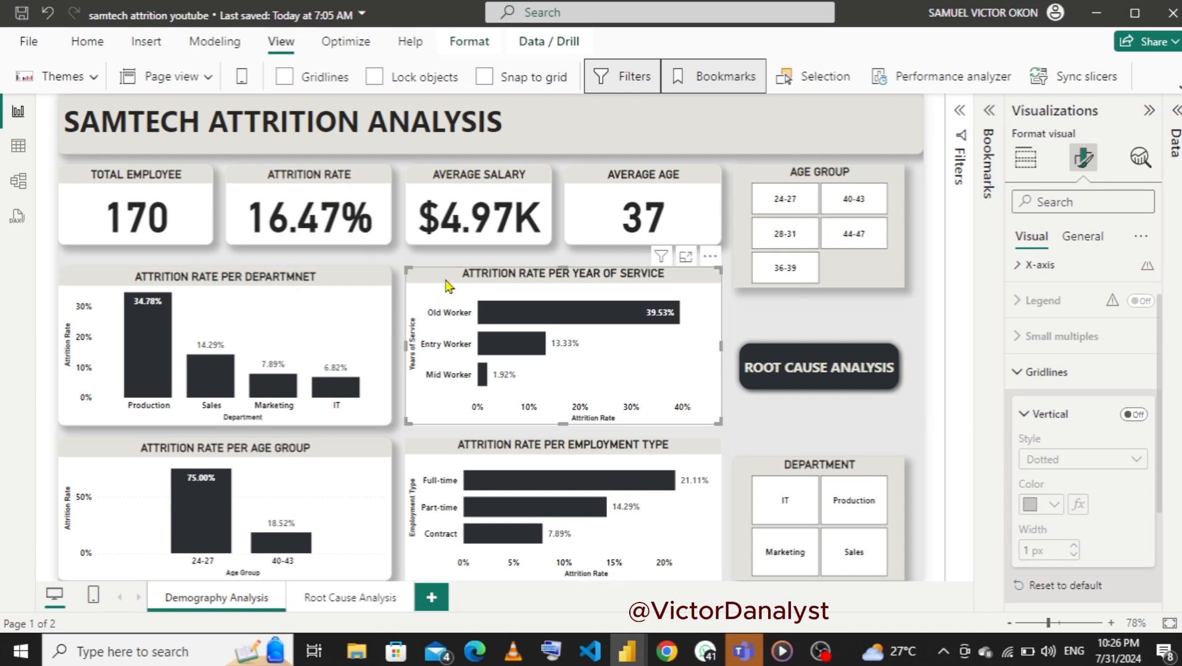
click(207, 453)
click(1133, 416)
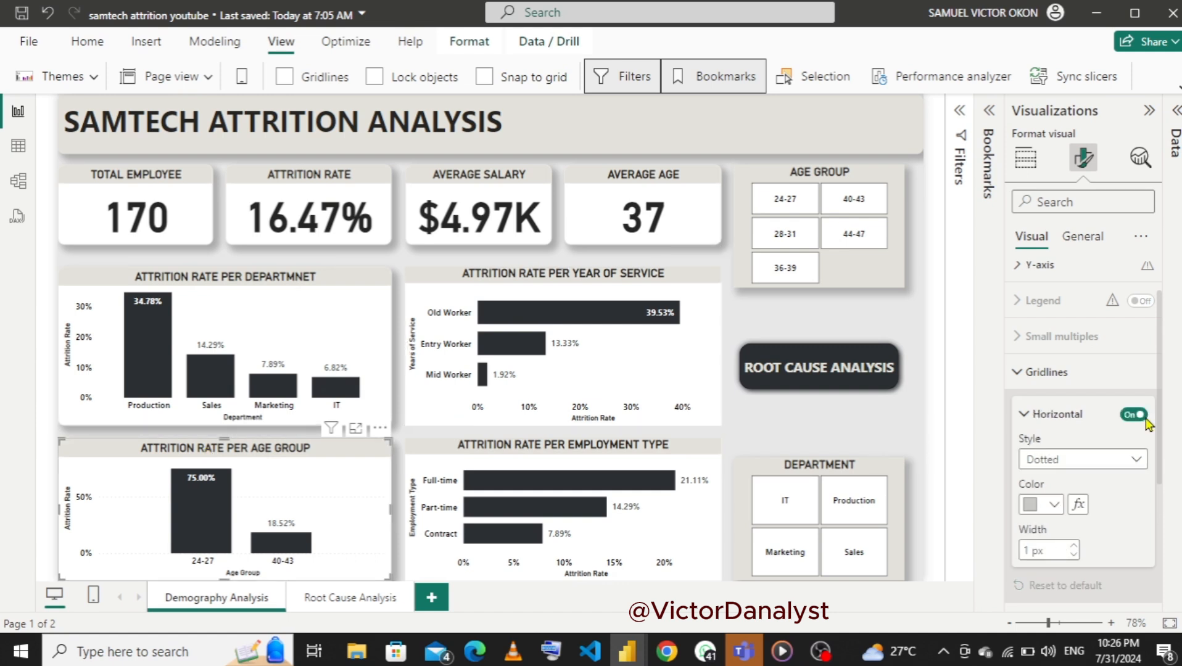
click(1129, 415)
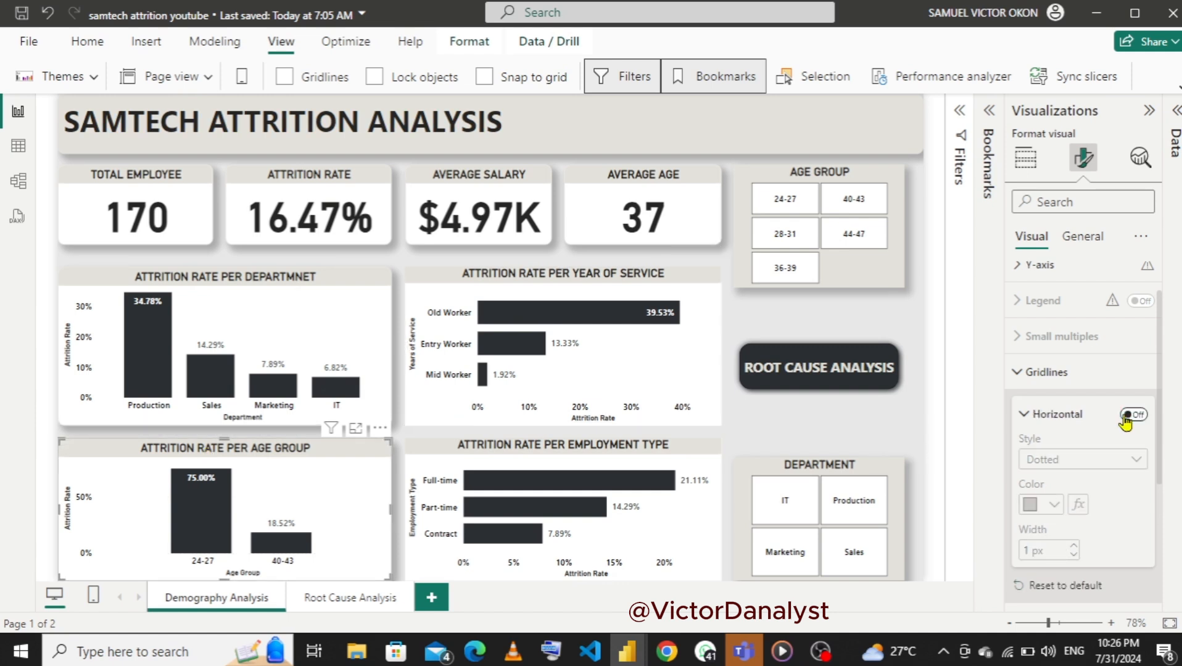
click(438, 465)
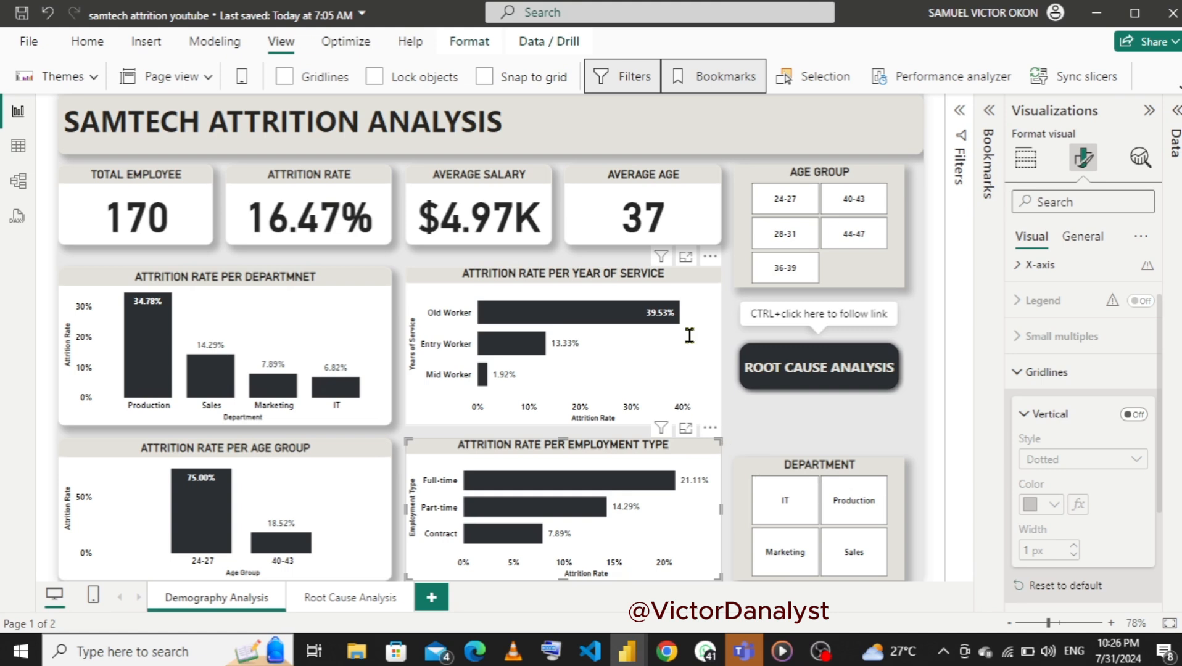
- Follow the page button to Root Cause Analysis and turn off the horizontal gridlines of the attrition rate per department chart there
ctrl+click(798, 383)
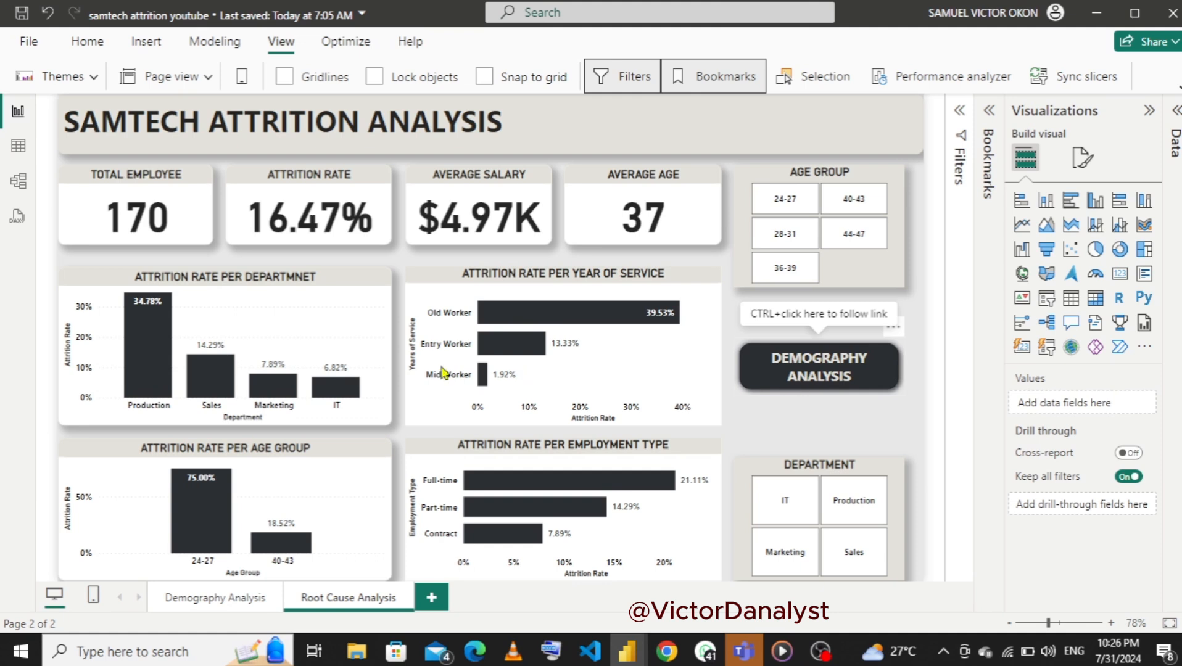
click(312, 302)
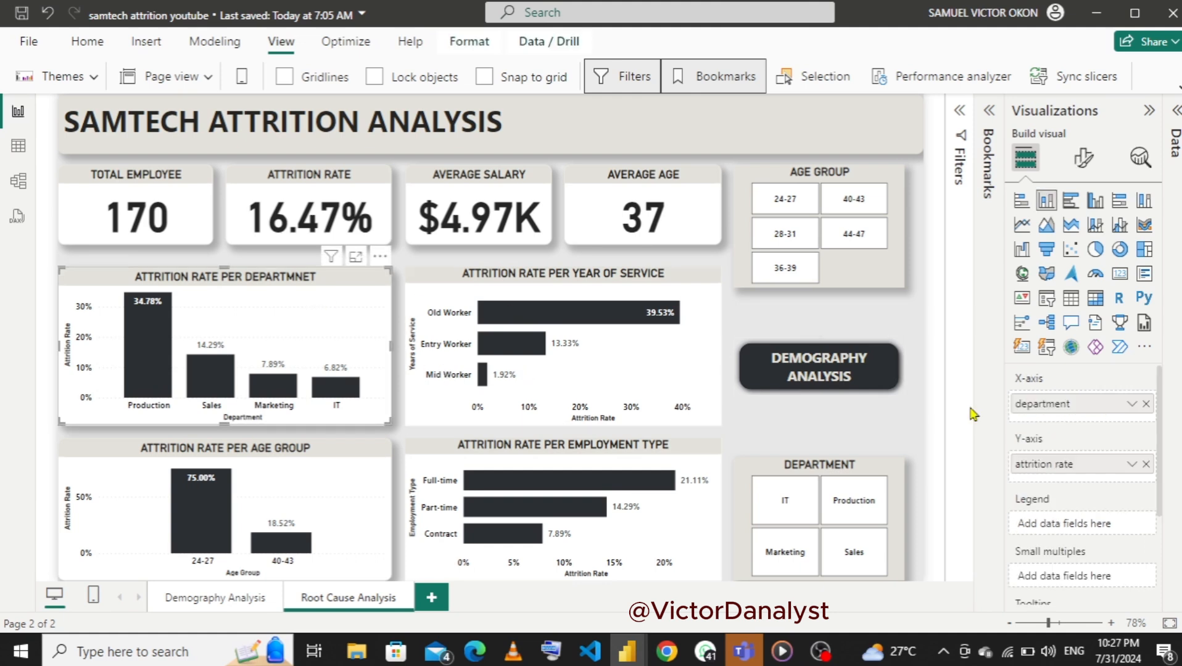
click(1078, 165)
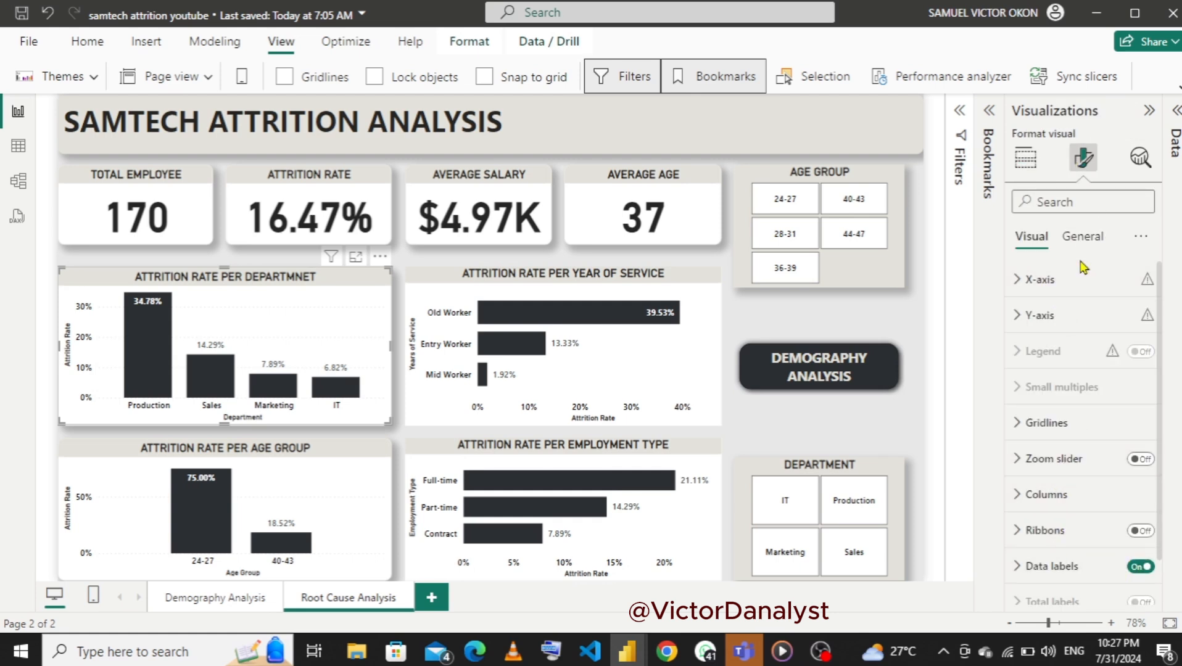
click(1081, 237)
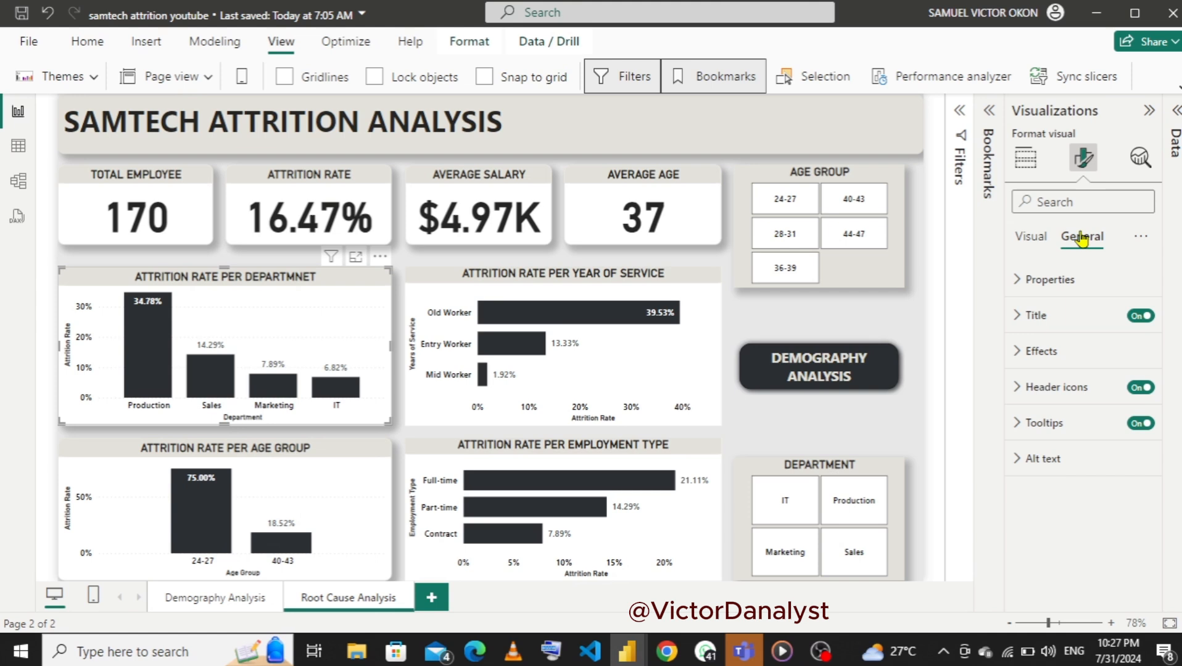
click(1032, 237)
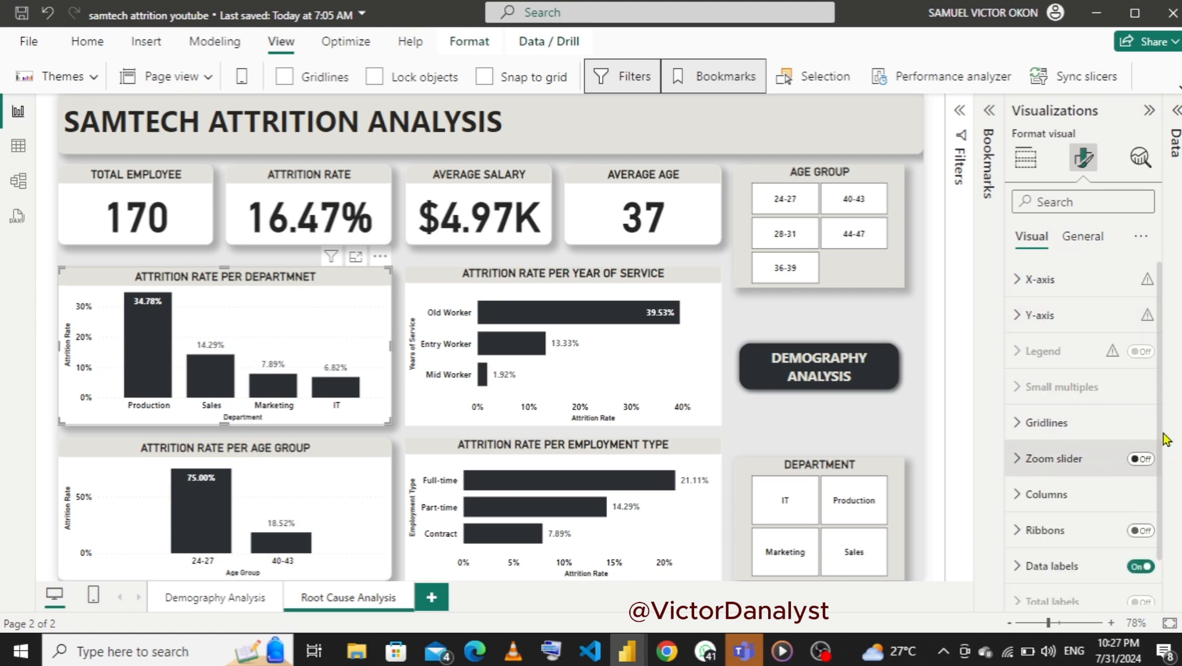
scroll(1162, 431, down, 2)
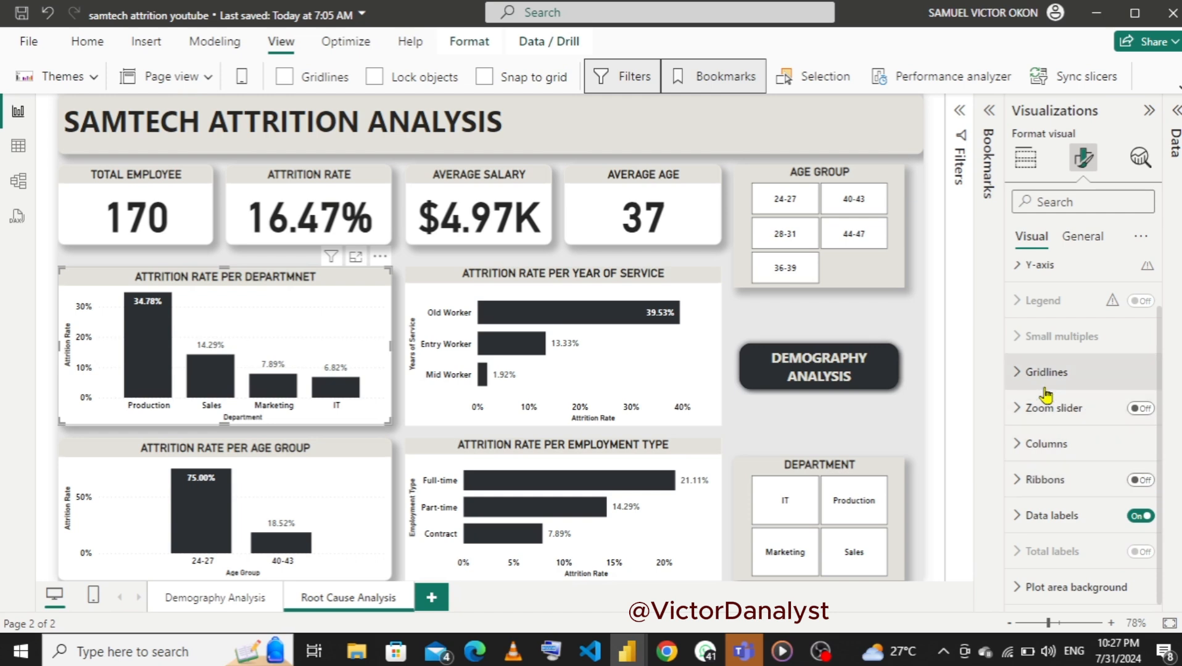
click(1020, 375)
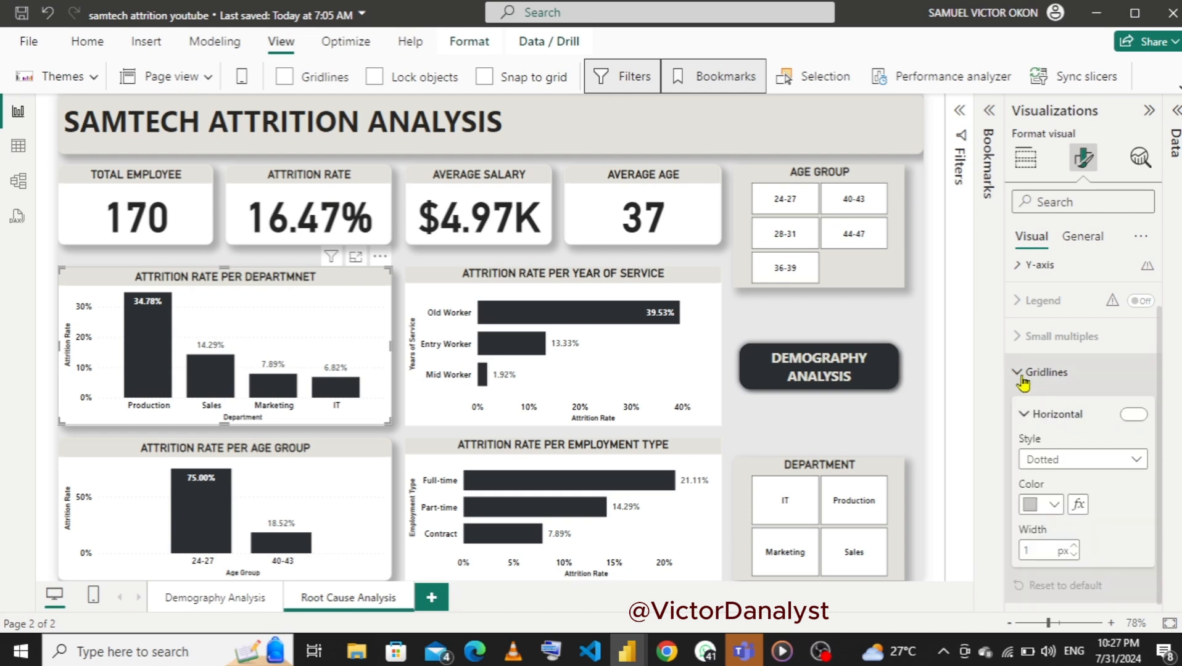
click(1128, 416)
click(1127, 417)
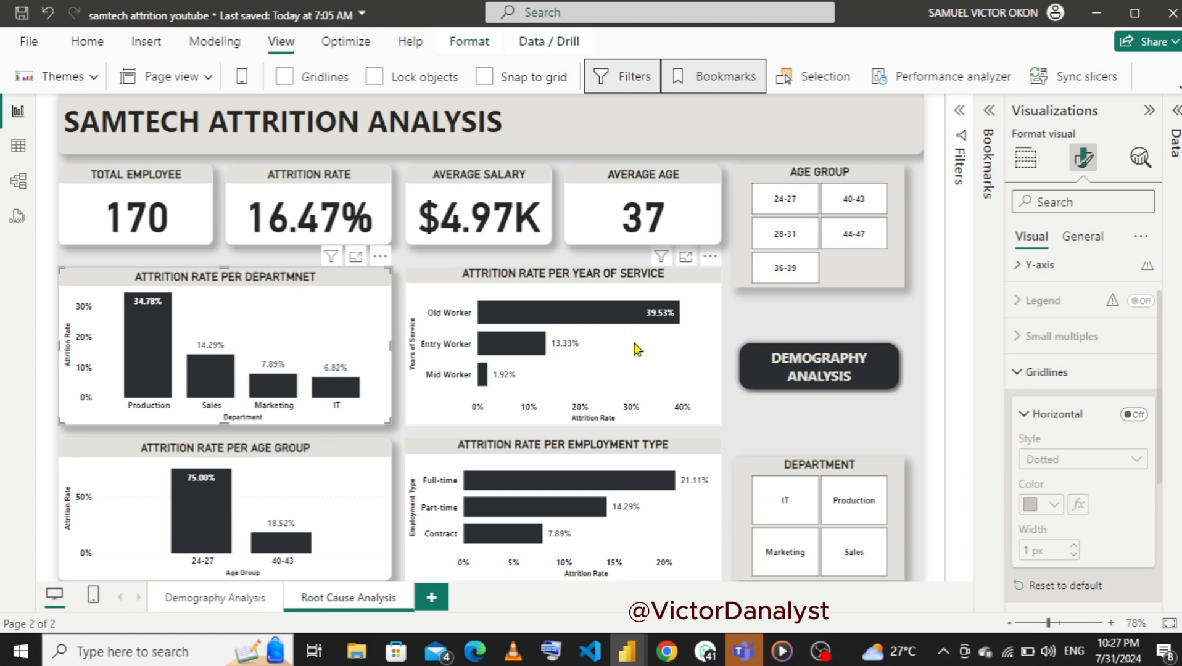
- Turn off the horizontal gridlines of the Root Cause Analysis page's age group chart and check the two bar charts' vertical gridline settings
click(562, 343)
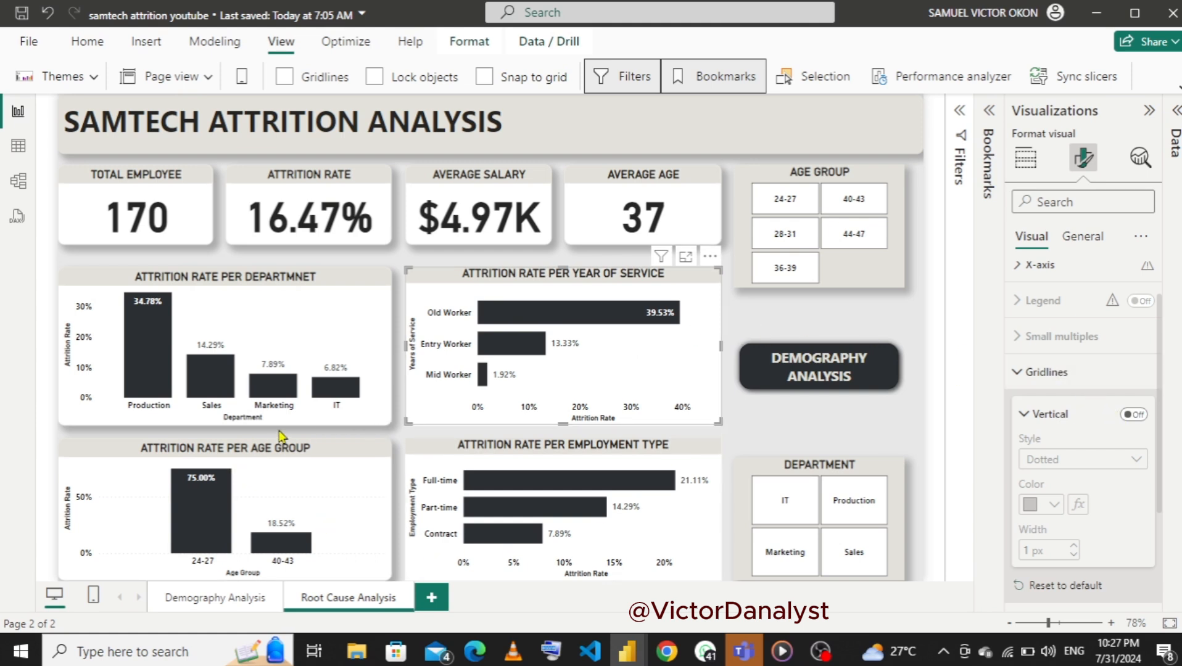
click(293, 466)
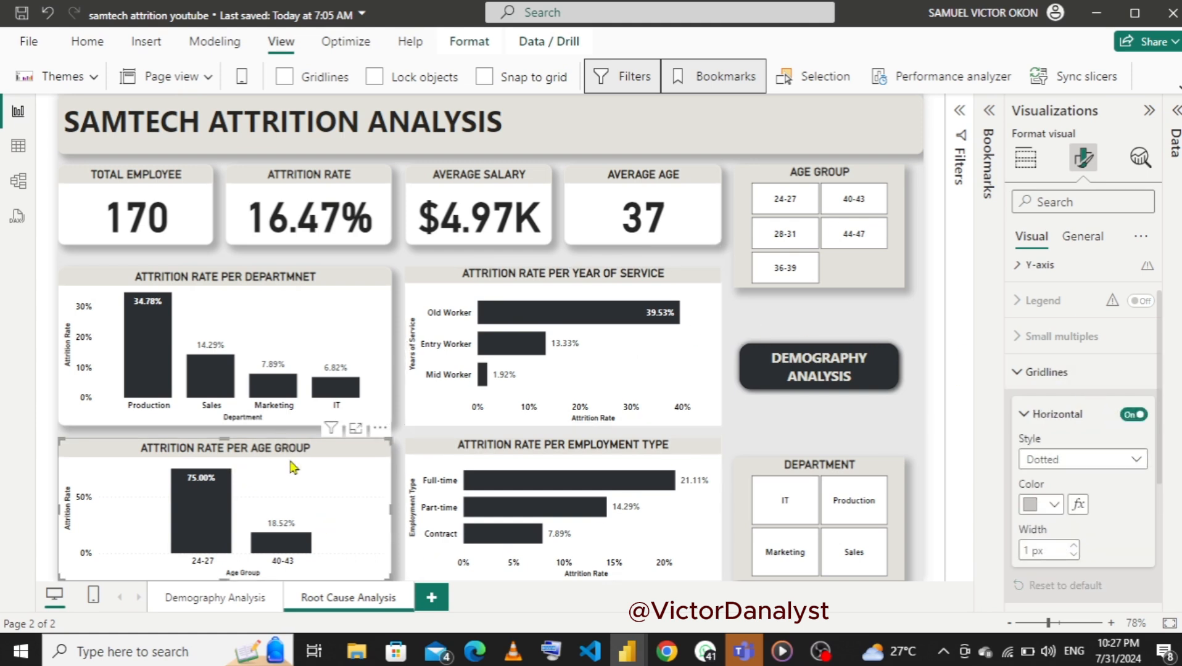
click(1131, 416)
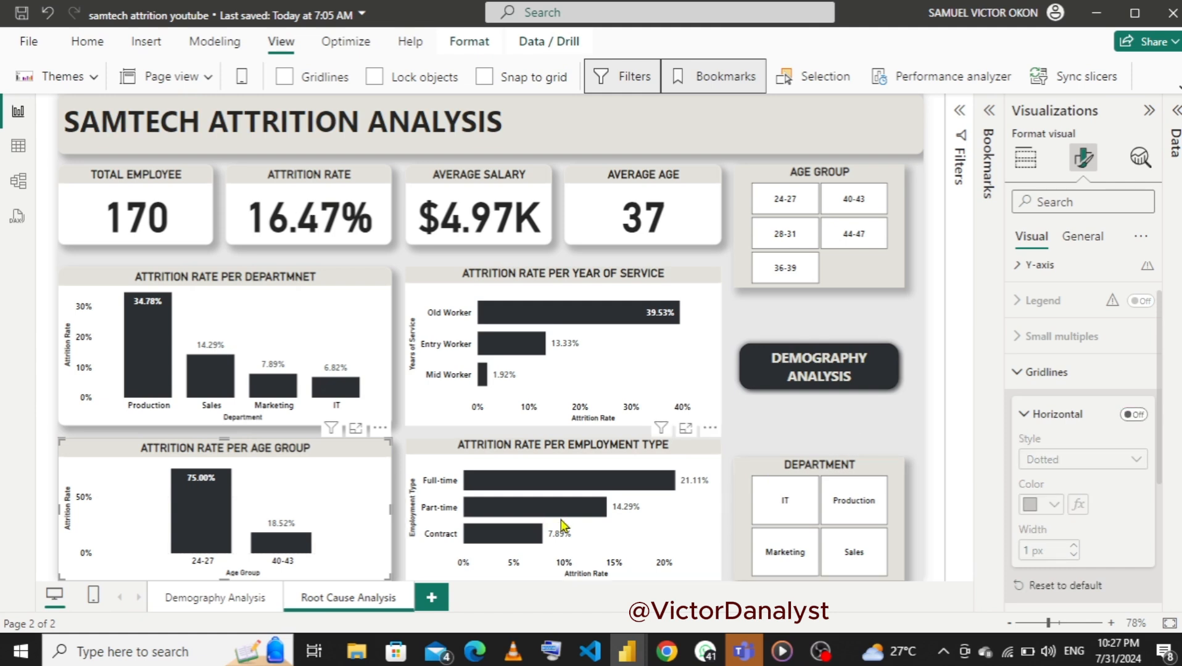
click(641, 523)
click(1133, 414)
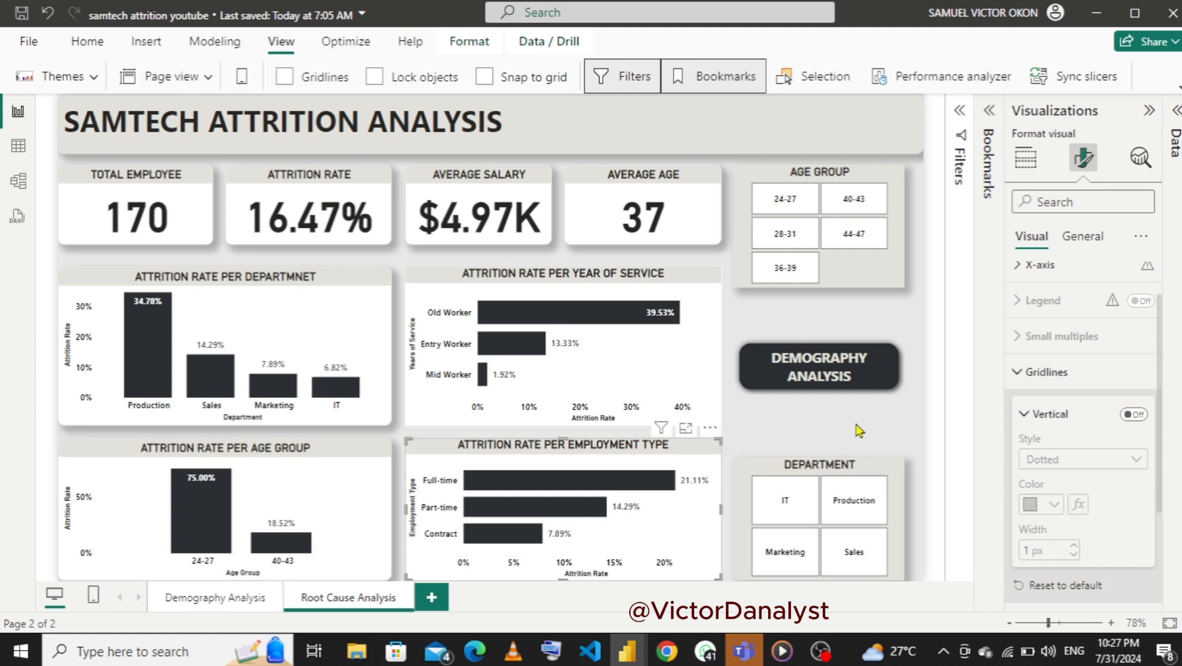
- Switch to the Sam tech attrition report, examine its Demography and Root Cause Analysis pages as reference, and return to samtech attrition youtube
click(325, 307)
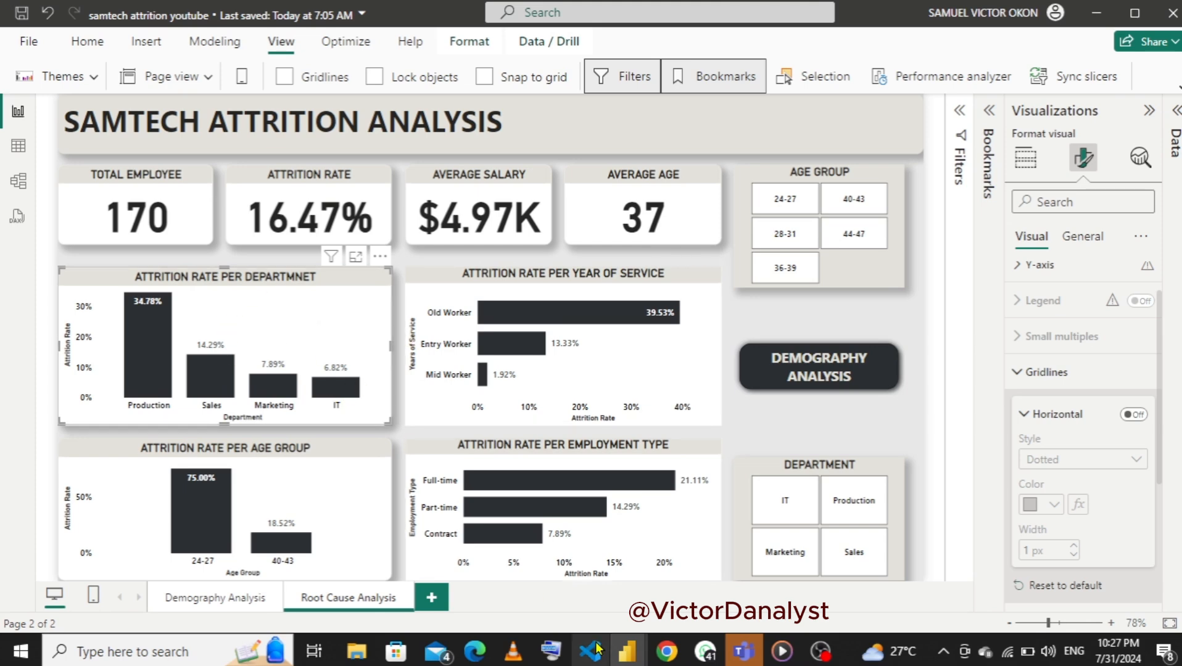
mouse_move(634, 649)
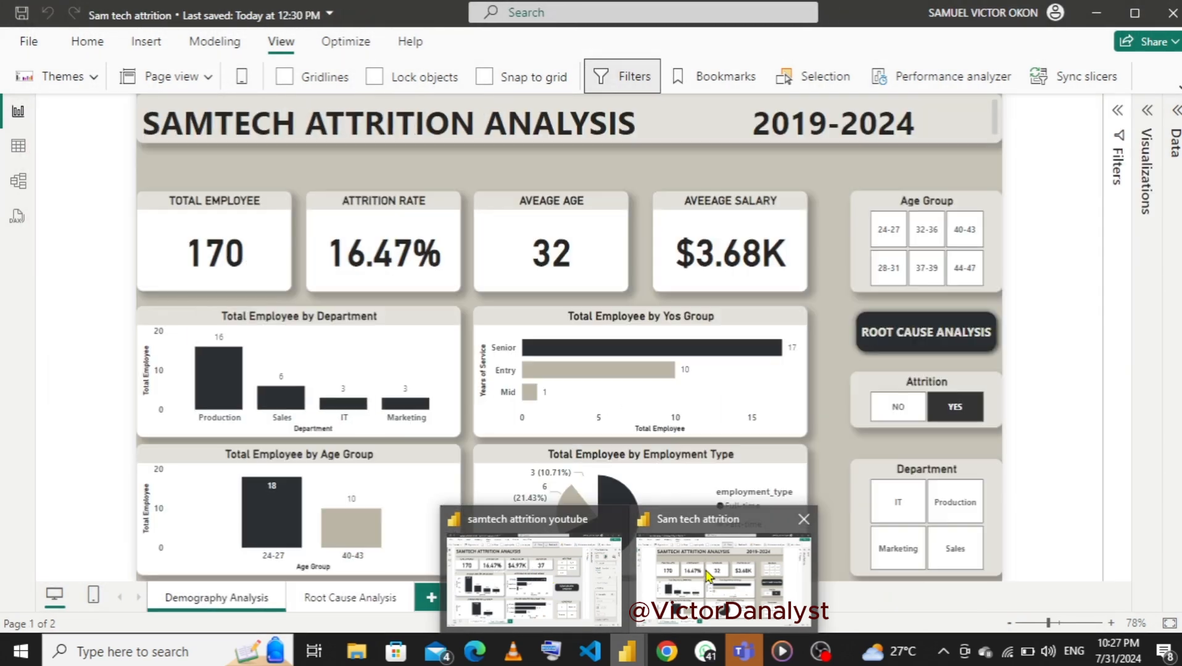
click(710, 577)
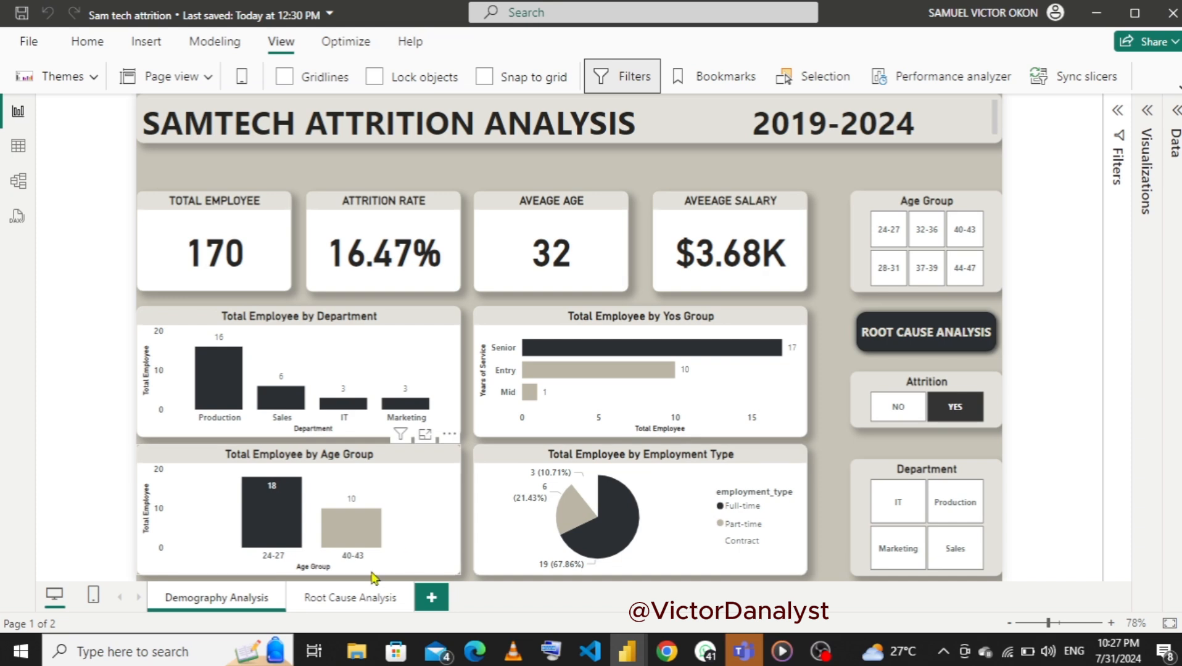
ctrl+click(889, 342)
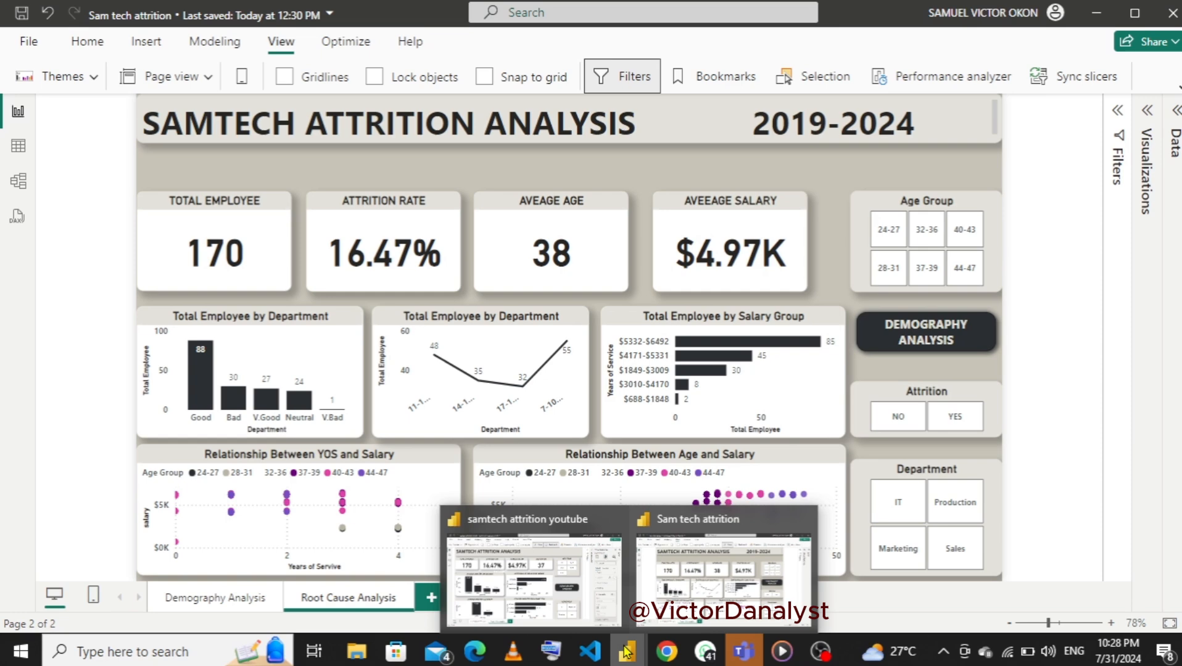
click(529, 582)
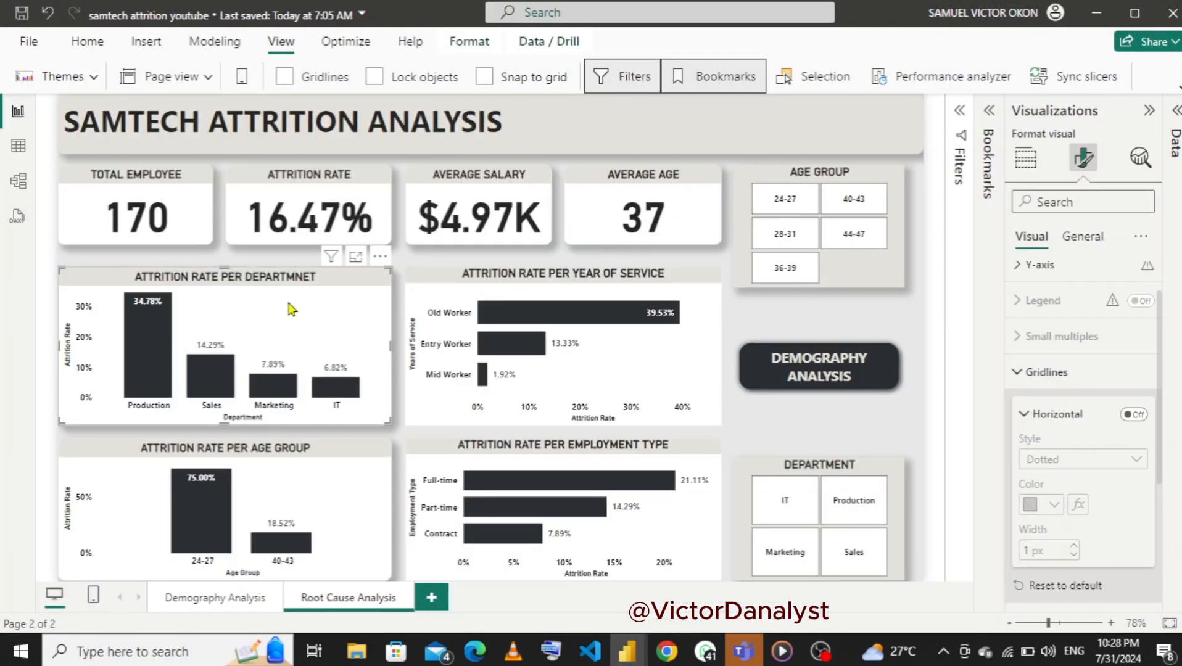
- Replace department with Satisfaction Group from the Satisfaction Table on the X-axis of the attrition rate per department chart
click(1025, 166)
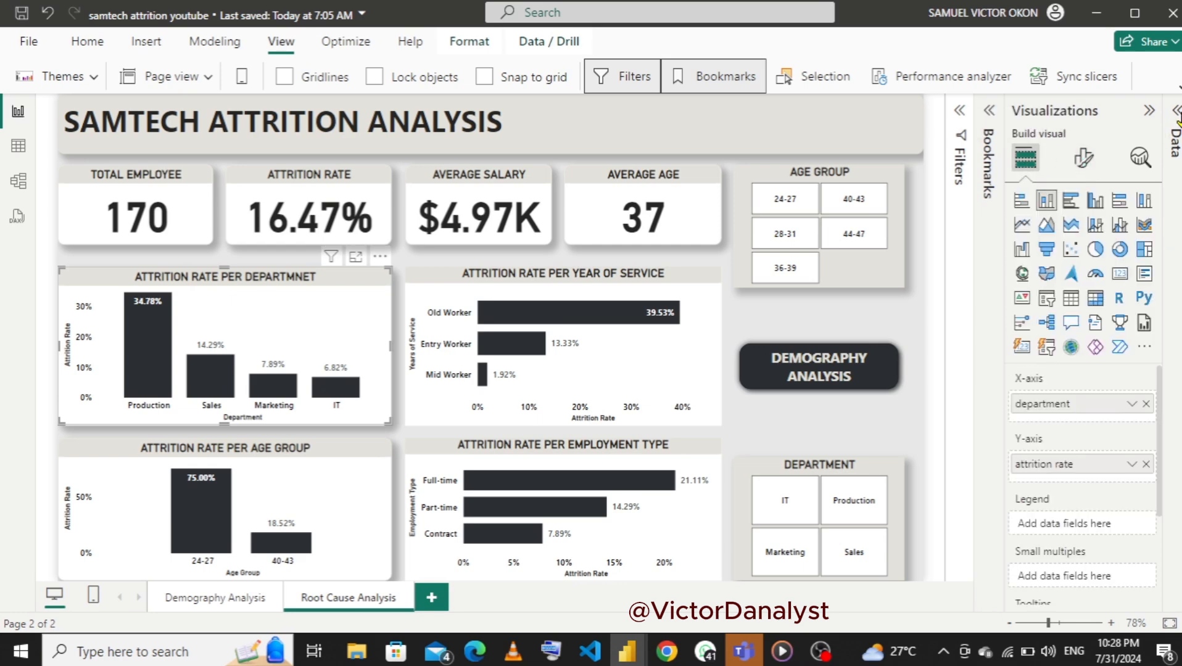
click(1176, 112)
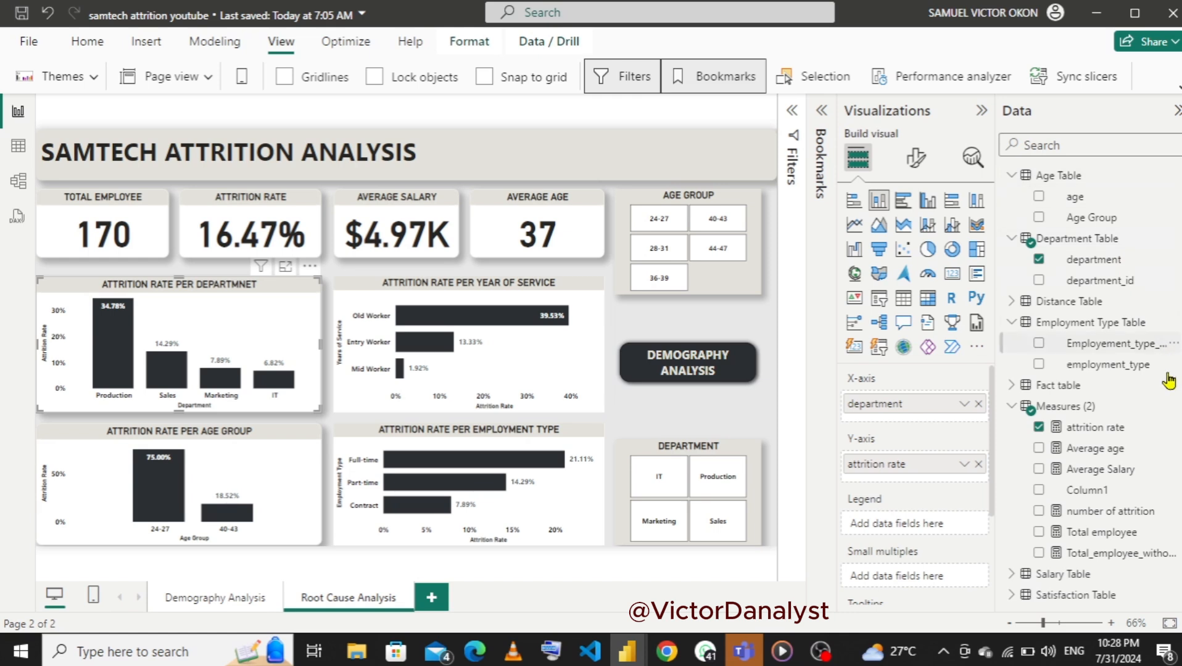
click(979, 404)
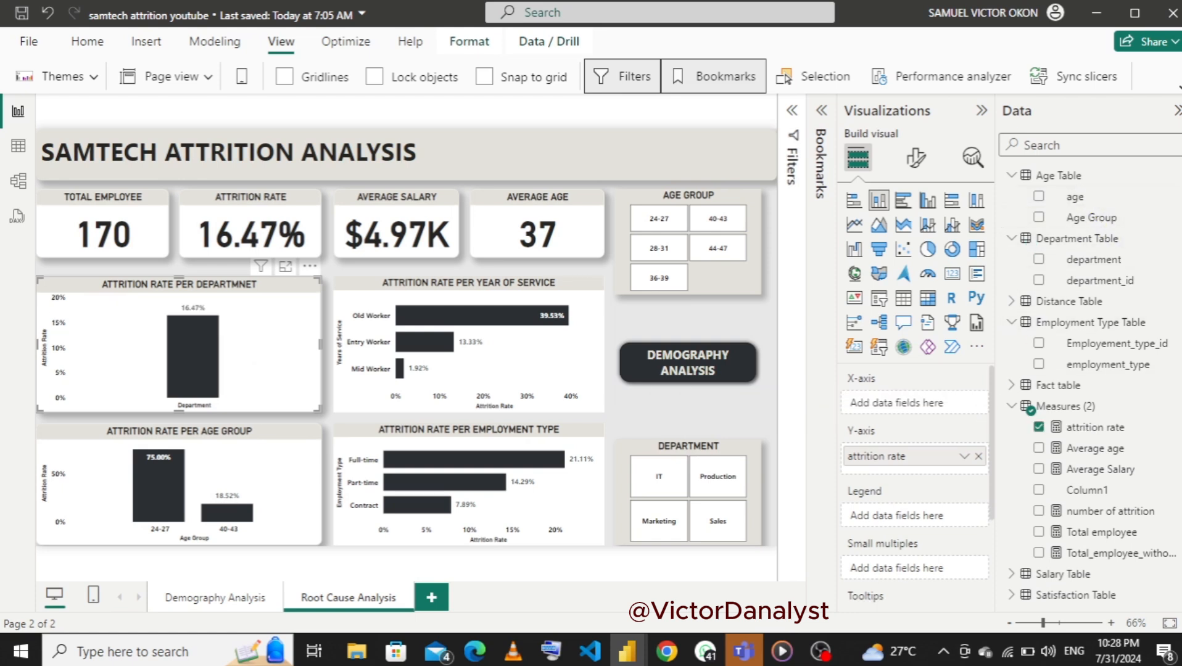
scroll(1091, 382, down, 2)
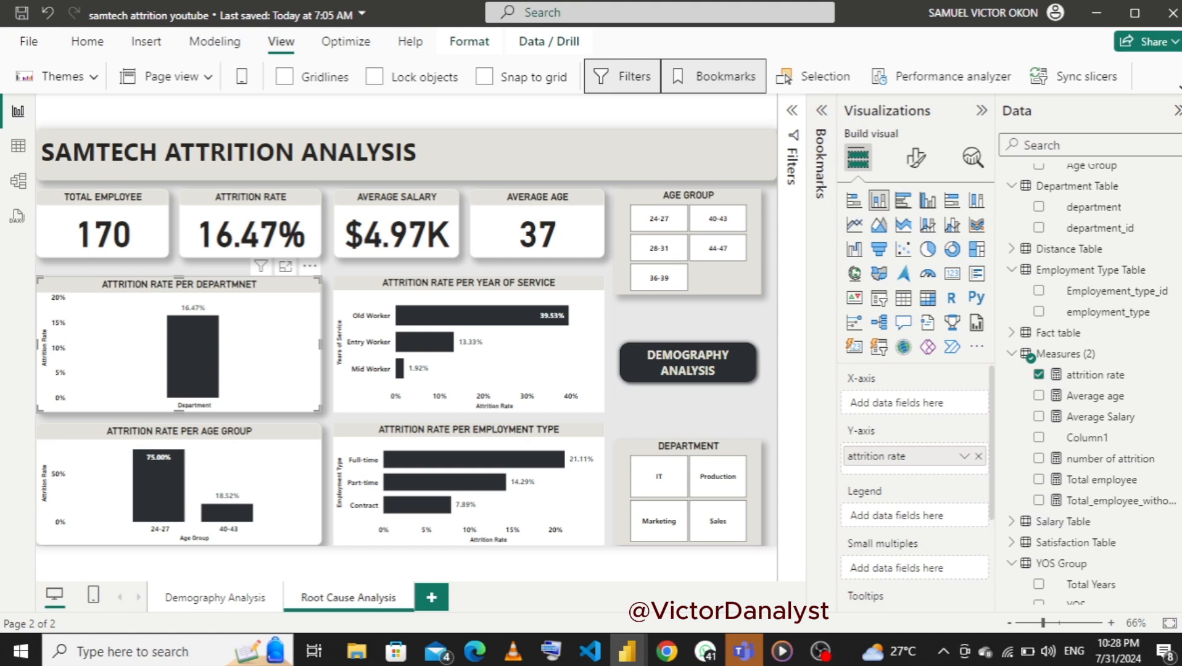
scroll(1092, 382, down, 1)
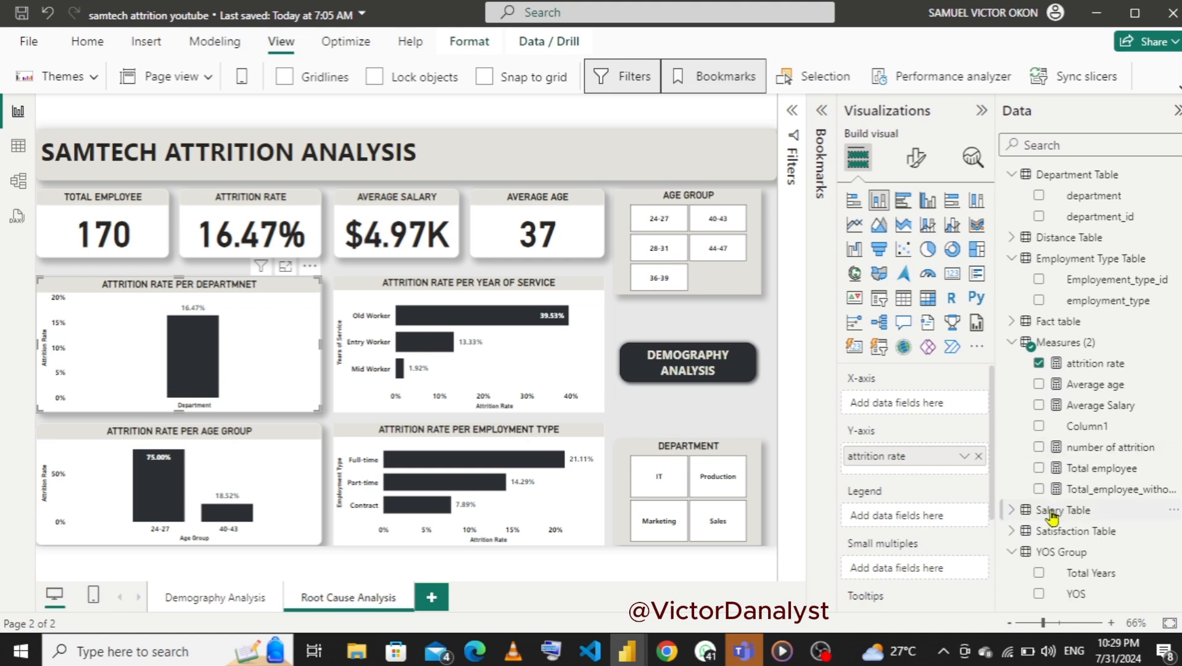
click(1012, 531)
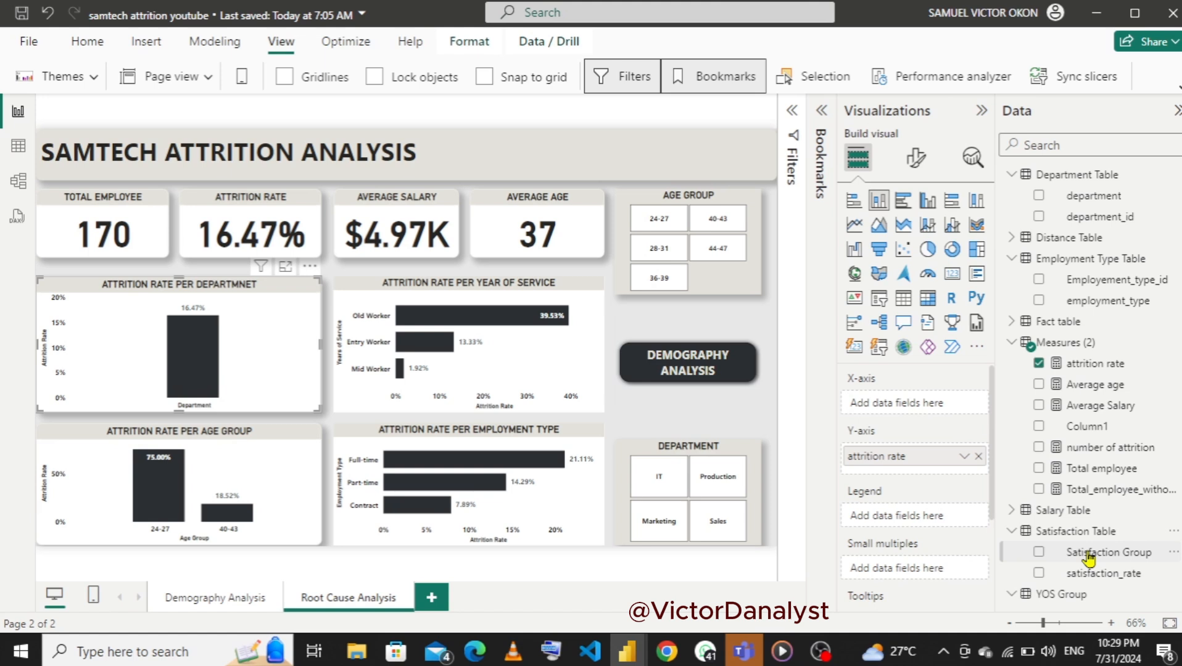
drag(1088, 558, 904, 404)
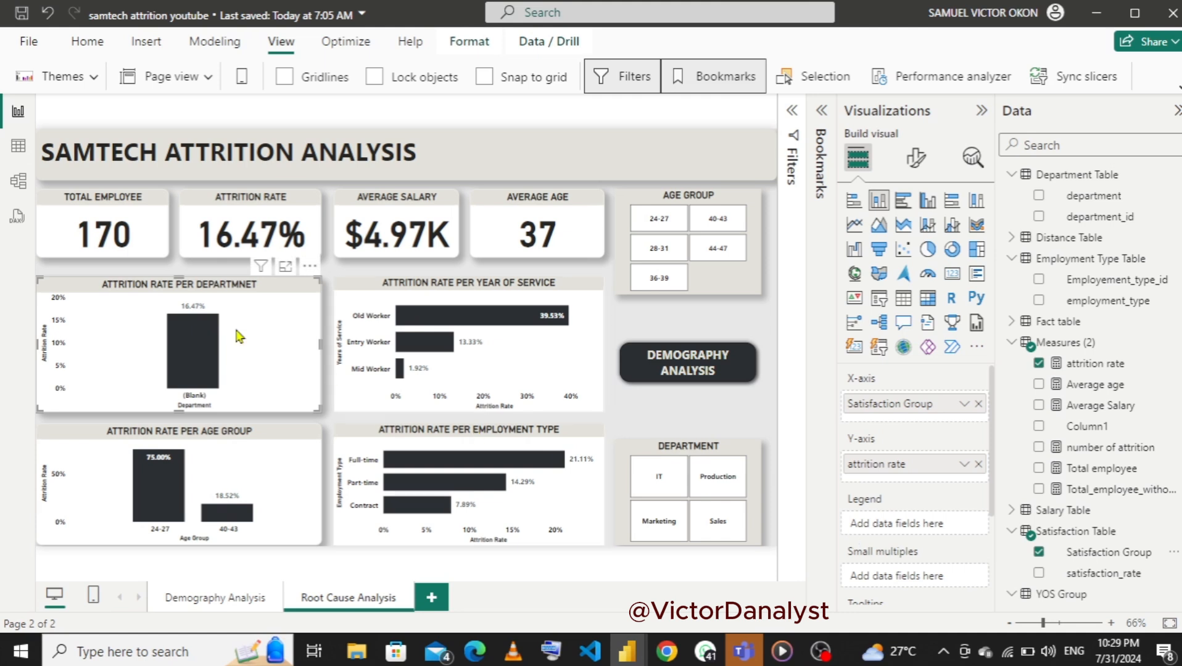
- In the data model, move the Salary Table and Satisfaction Table beside the Fact table and enlarge the Satisfaction Table to show satisfaction_rate
click(15, 192)
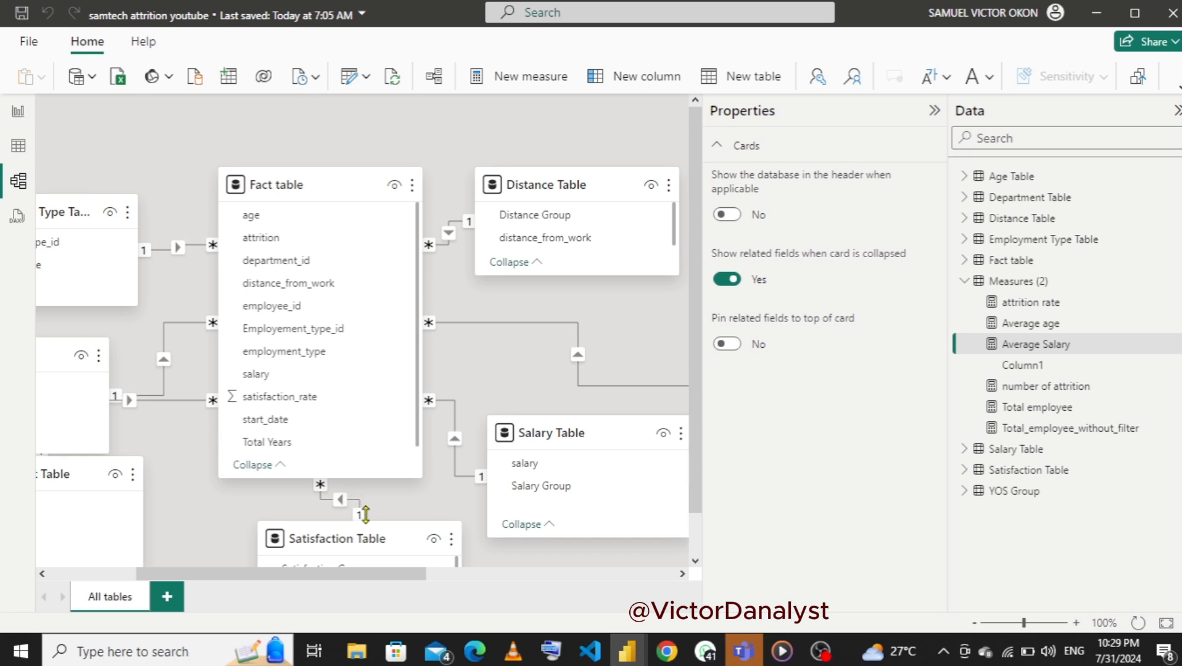
click(933, 112)
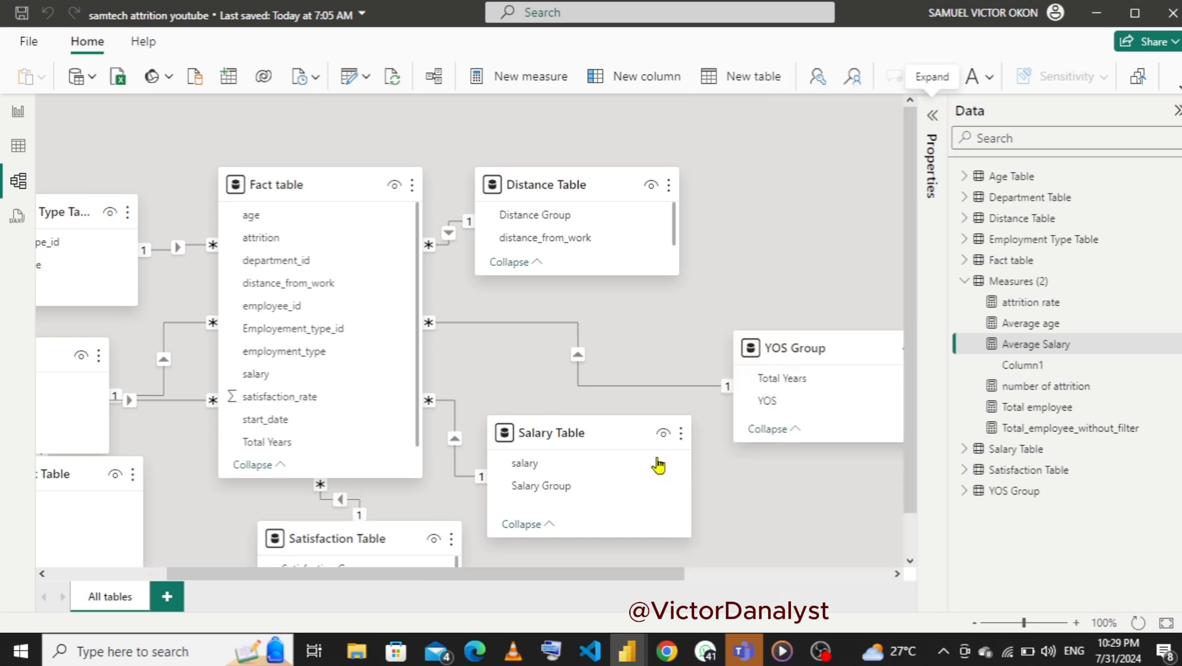
drag(609, 435, 624, 344)
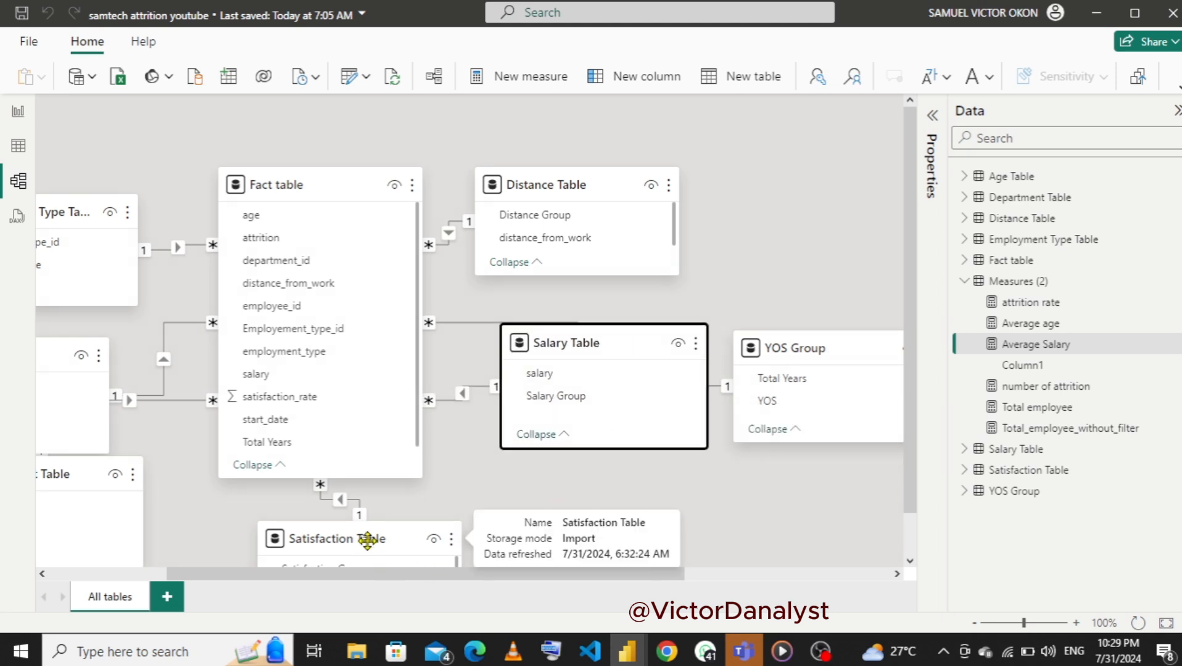
drag(369, 539, 574, 475)
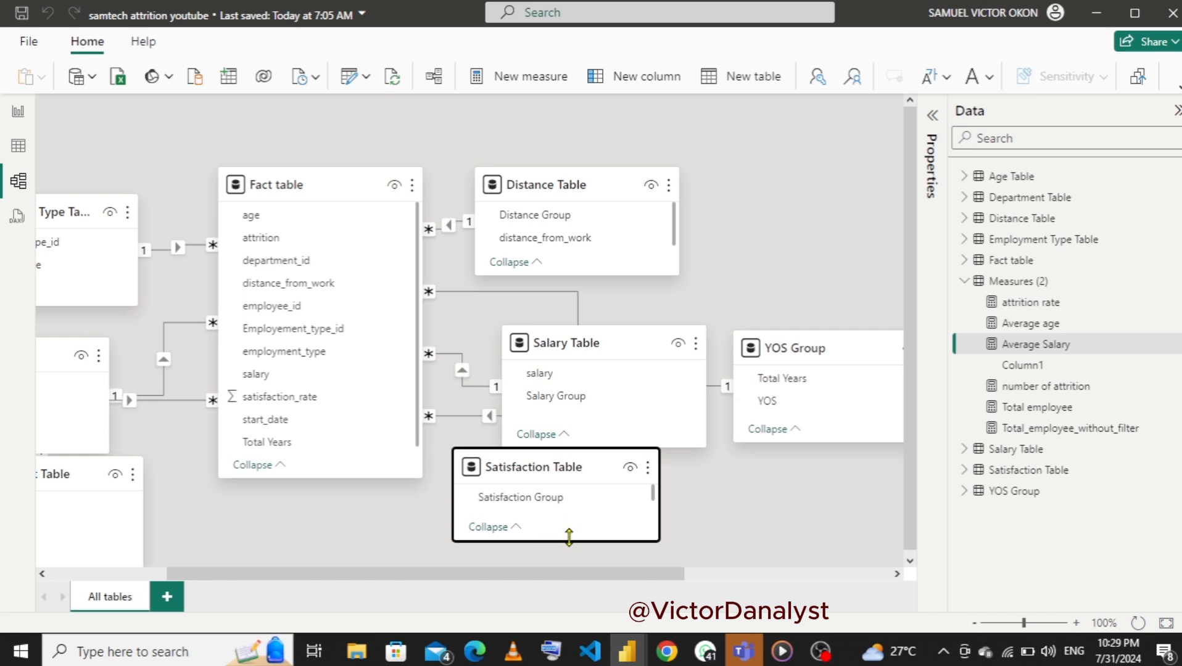
drag(570, 542, 570, 570)
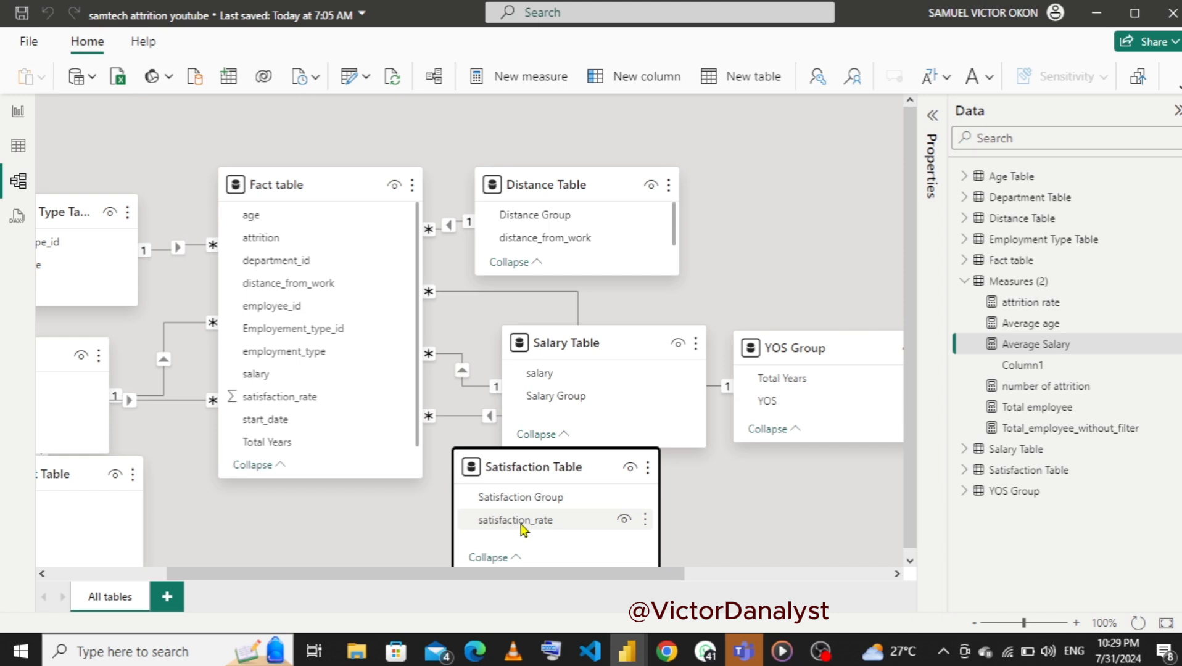
drag(504, 461, 479, 469)
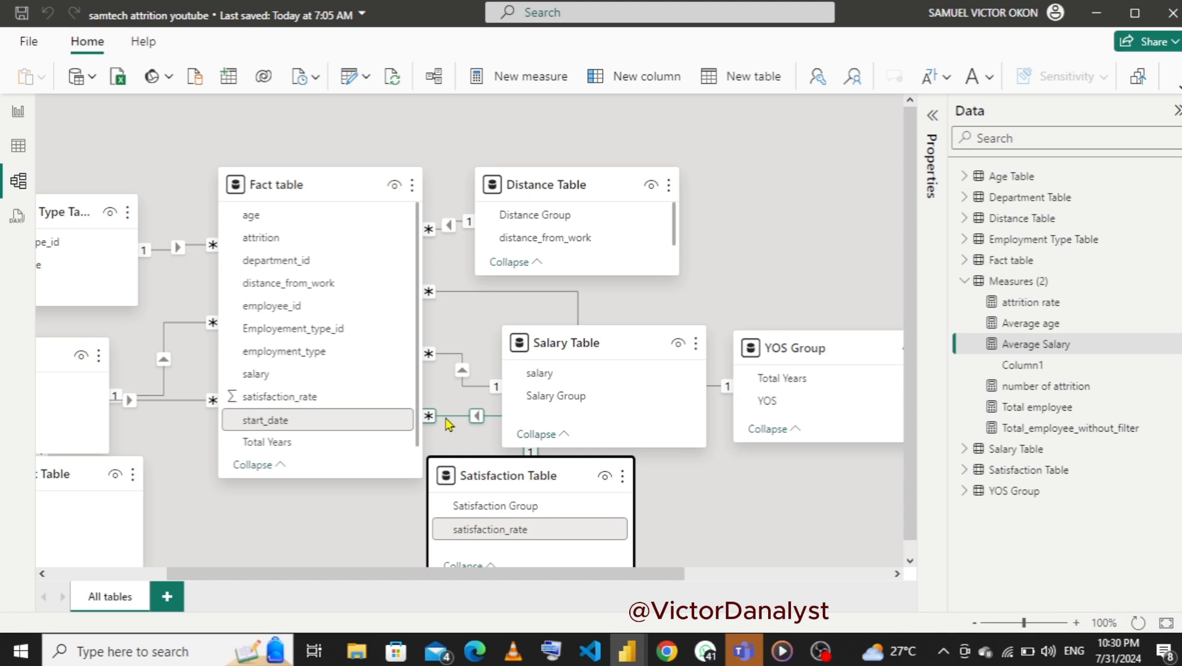
- Delete the relationship between the Fact table and the Satisfaction Table
right_click(447, 423)
click(474, 432)
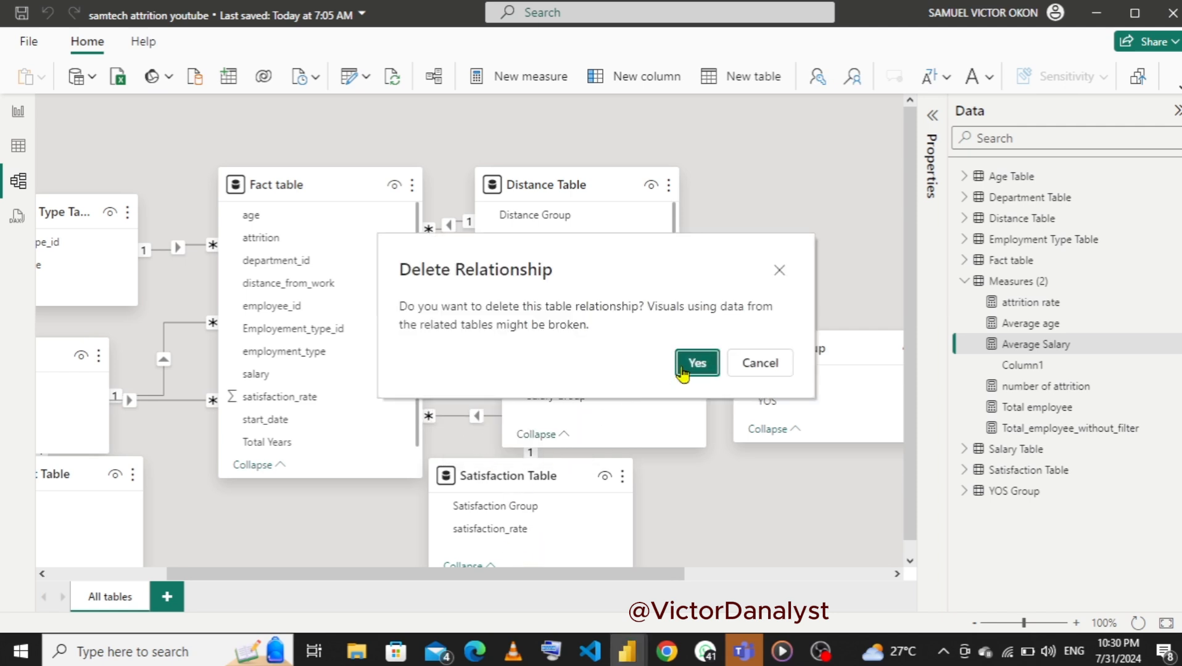
click(682, 369)
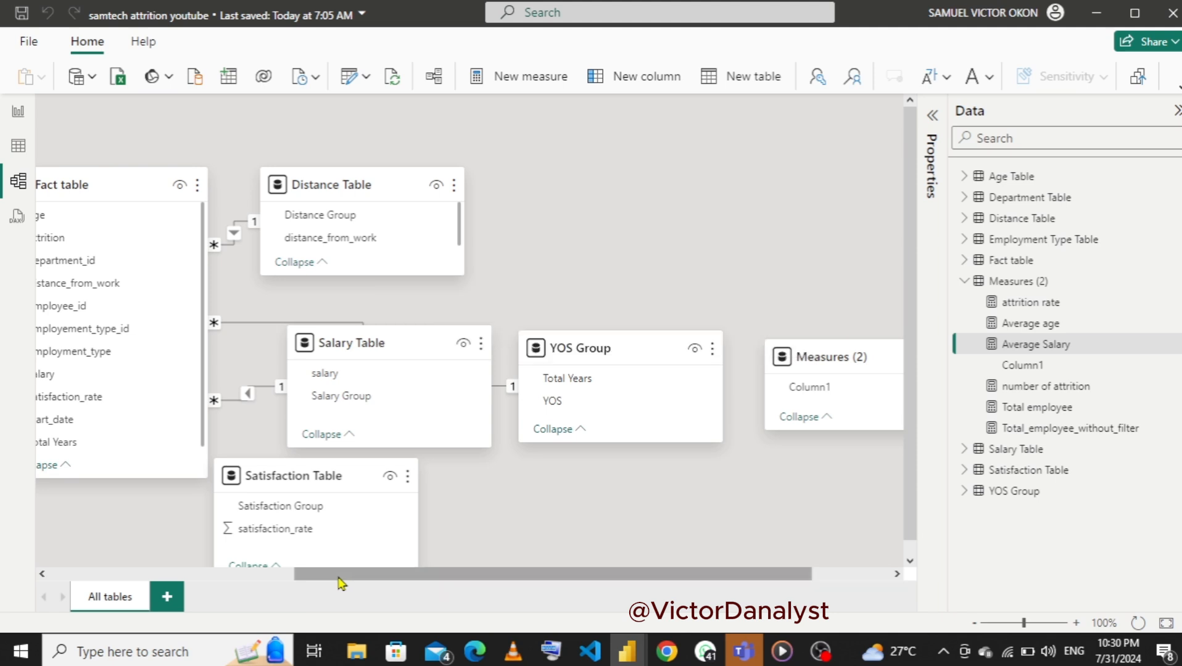
- Relate satisfaction_rate in the Satisfaction Table to satisfaction_rate in the Fact table, and go back to the report
drag(331, 578, 157, 570)
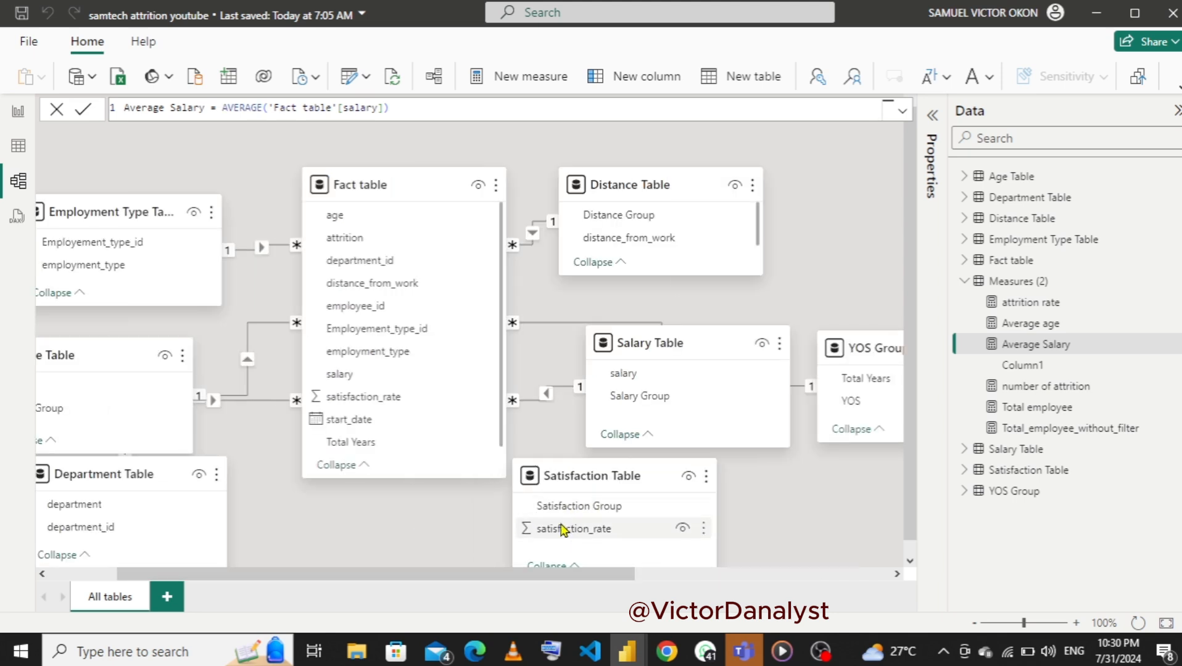
drag(561, 528, 359, 399)
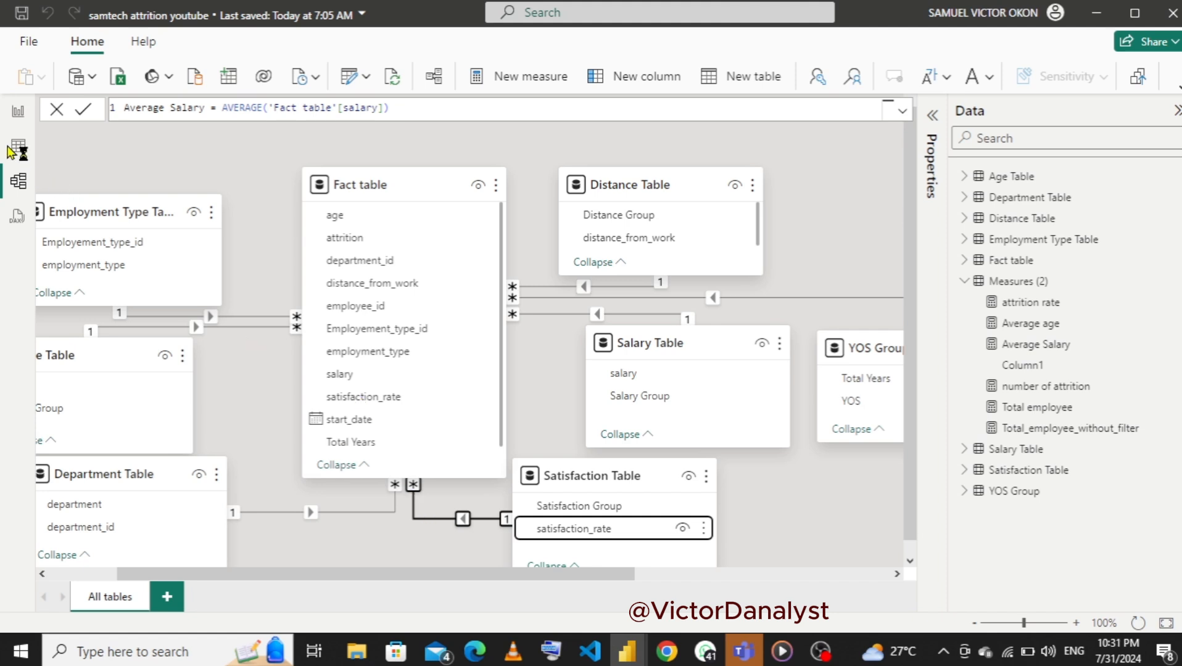
click(18, 114)
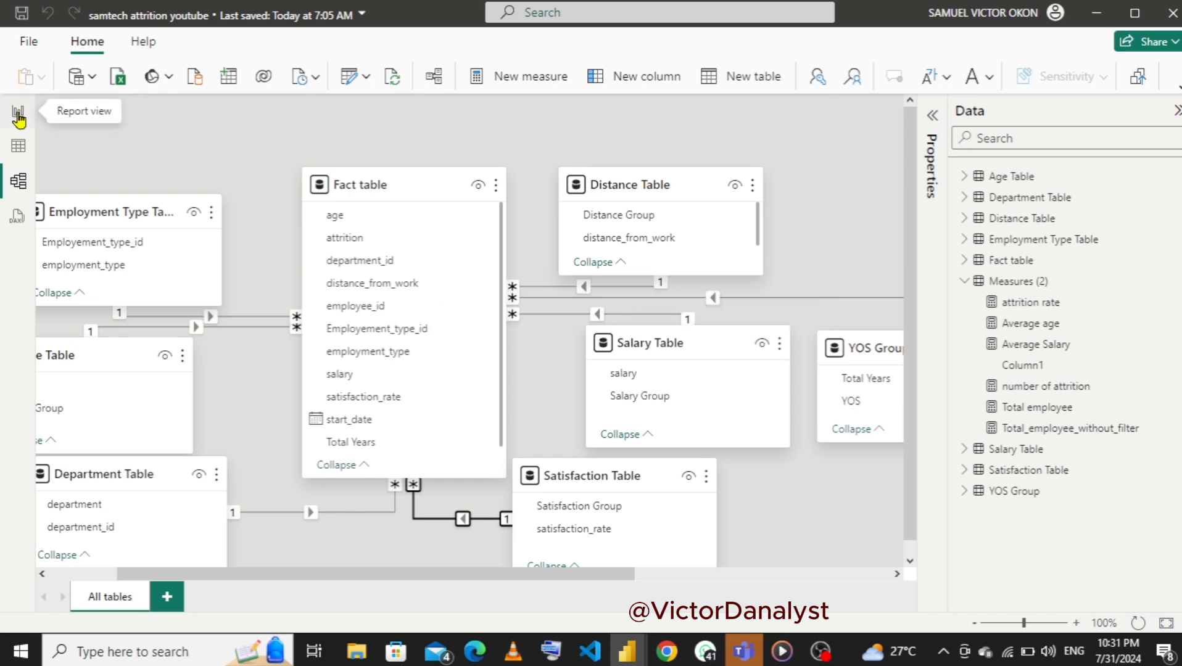
- Examine the attrition rate of each satisfaction group in the report chart, and check the Satisfaction Table relationship in the data model
click(18, 117)
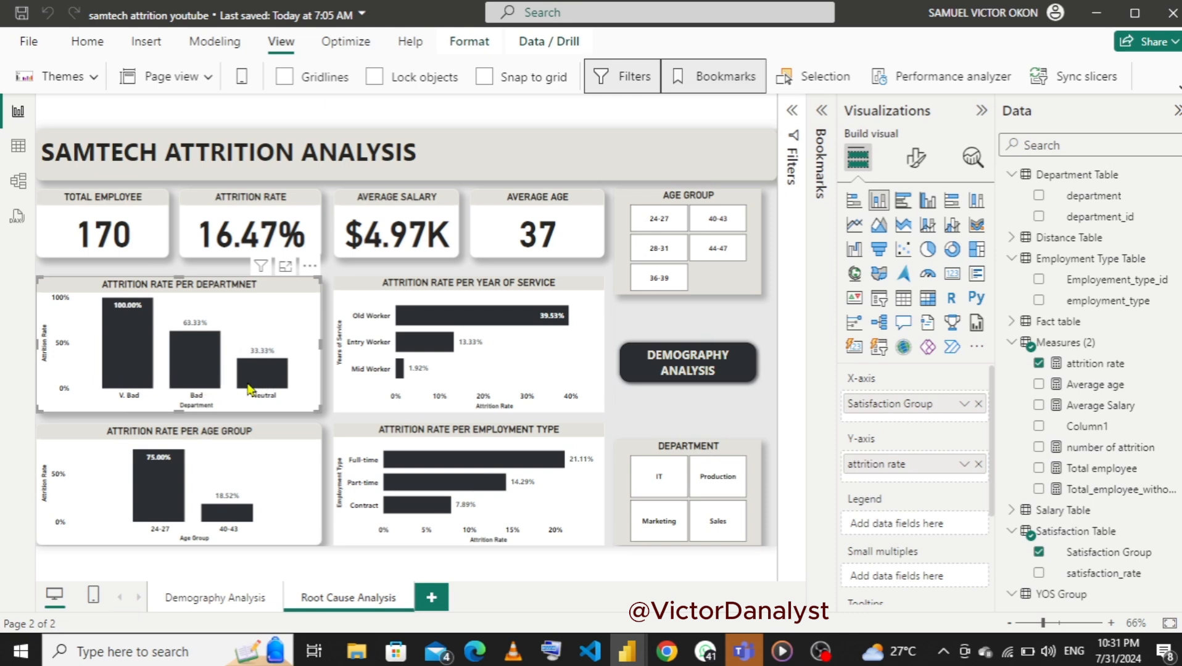
mouse_move(118, 386)
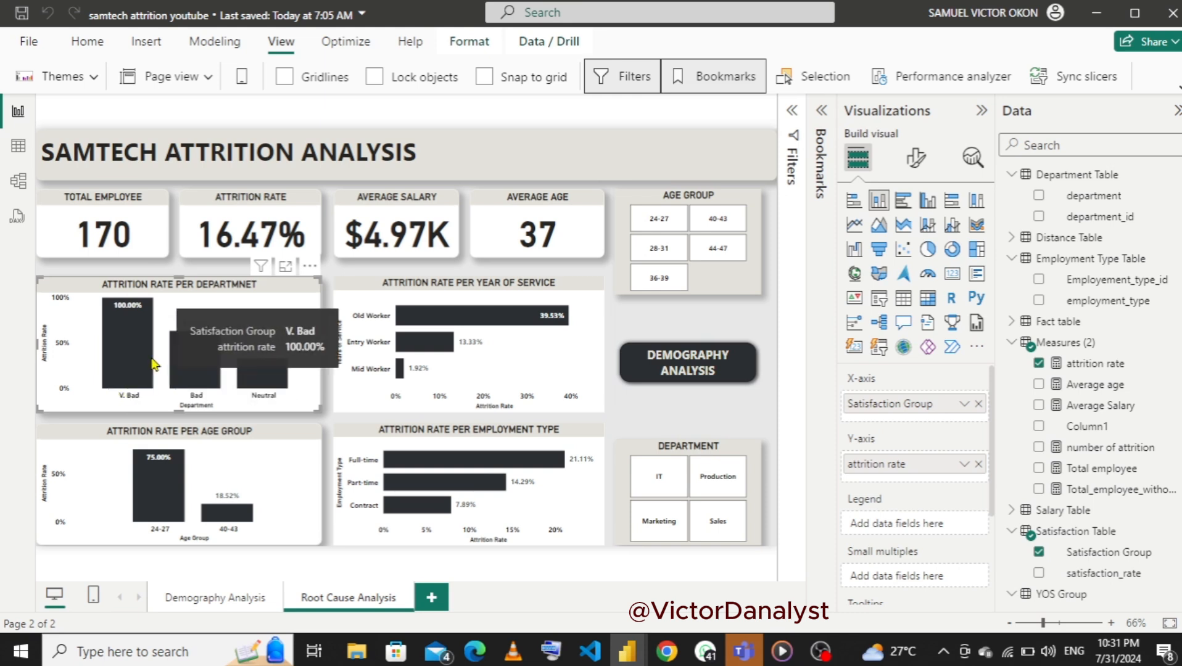
mouse_move(203, 357)
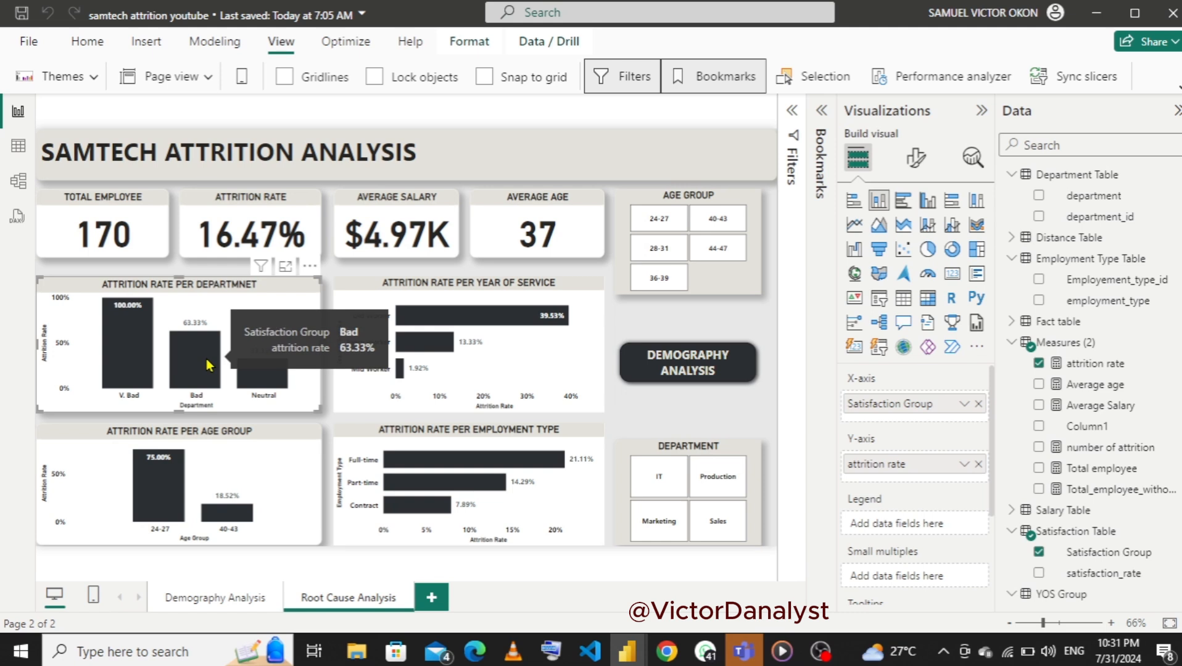
mouse_move(272, 368)
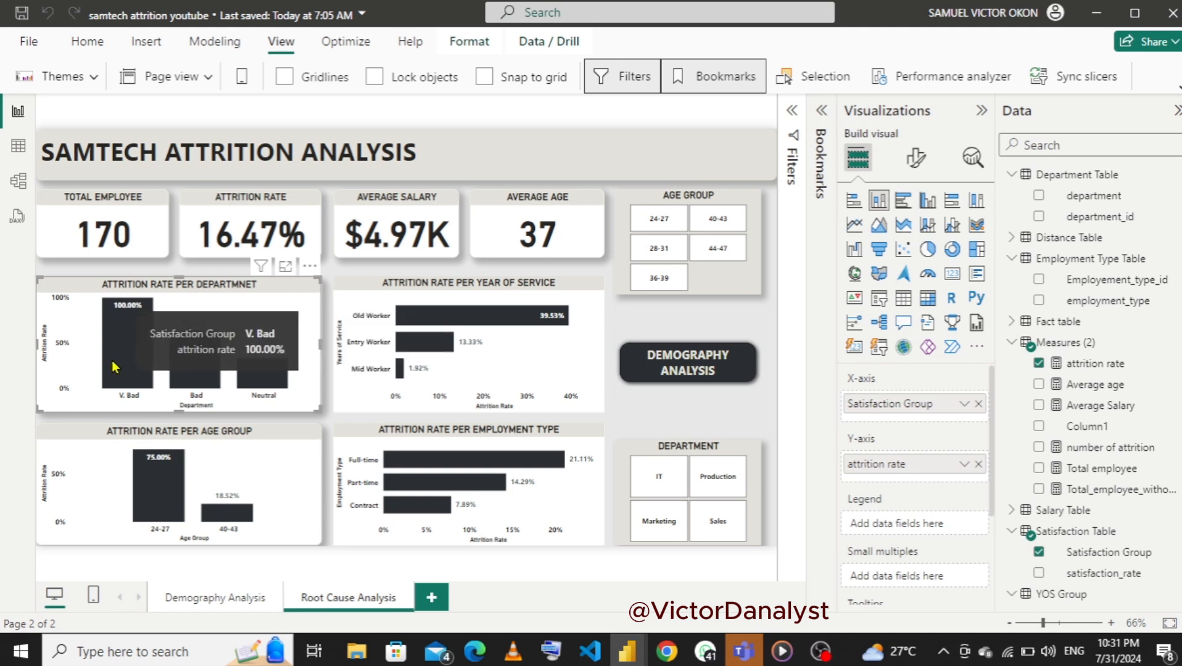
click(18, 154)
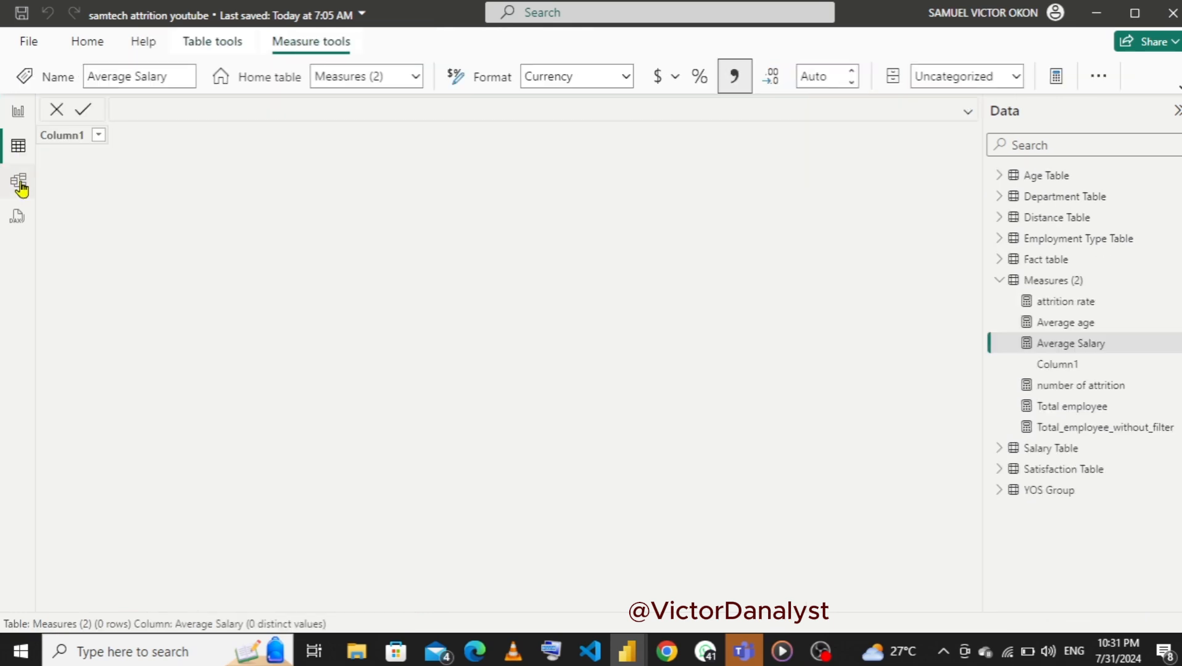
click(19, 185)
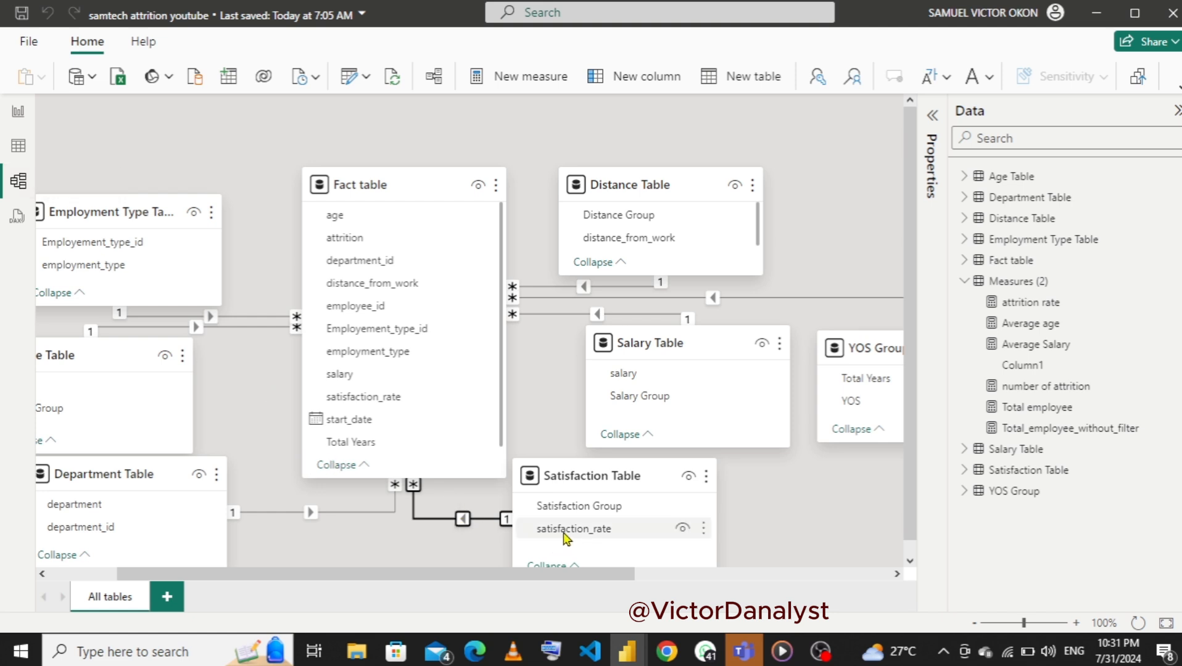
click(417, 523)
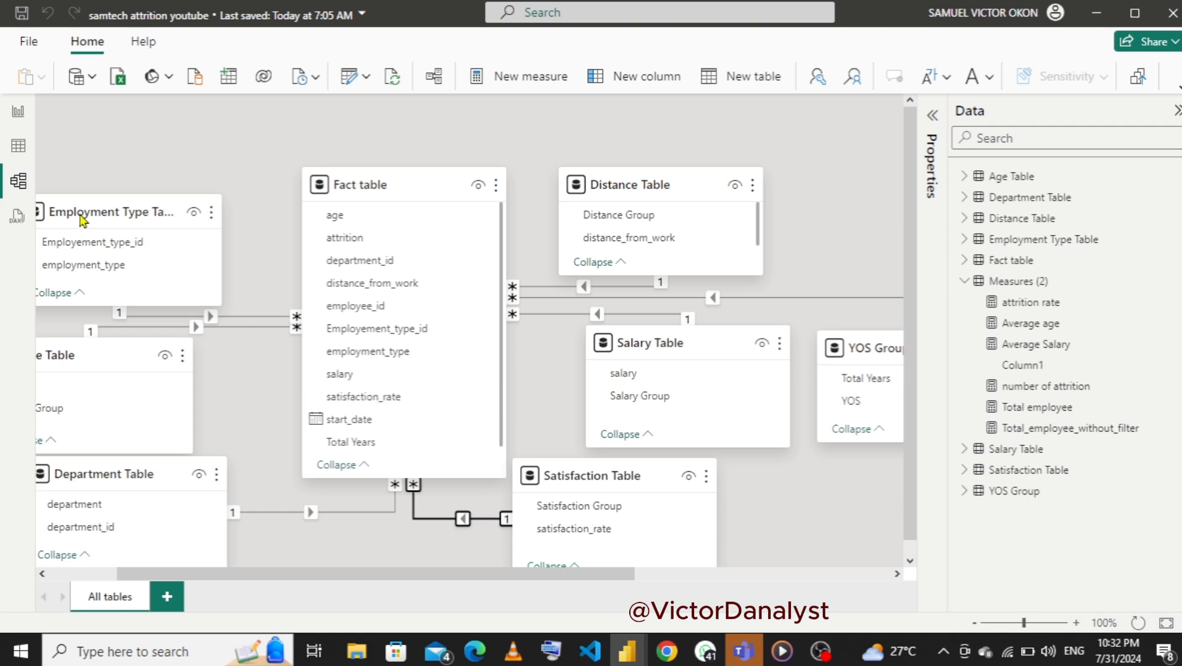
- Return to the report and replace attrition rate with Total employee on the Y-axis of the satisfaction group chart
click(18, 117)
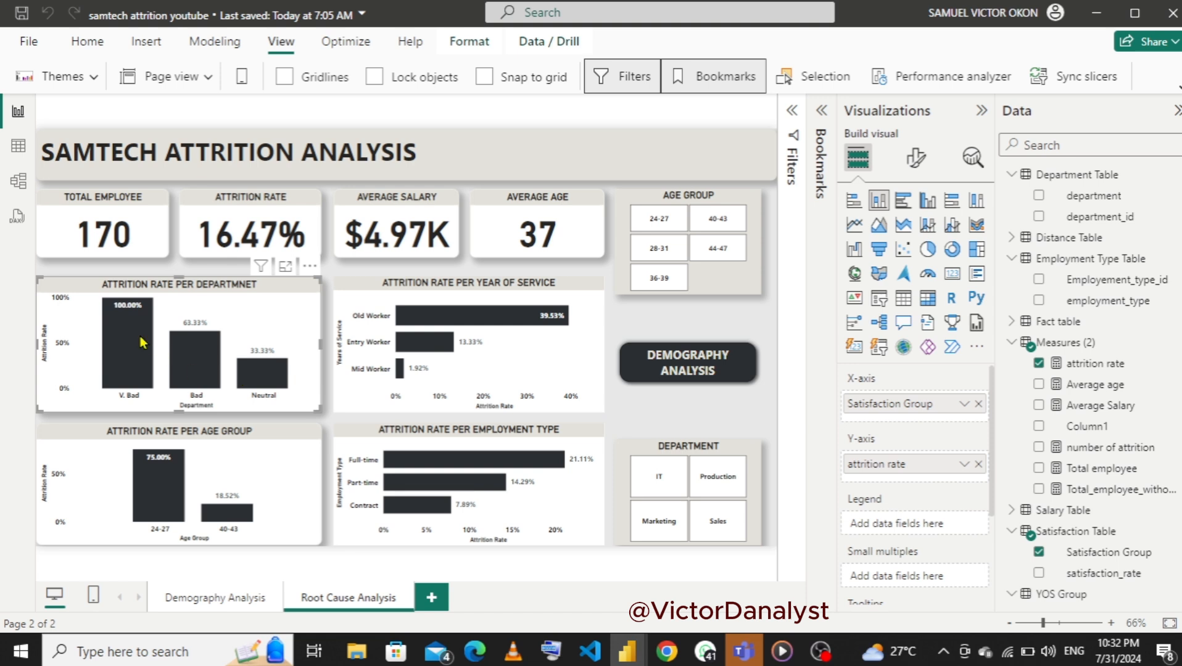
click(978, 464)
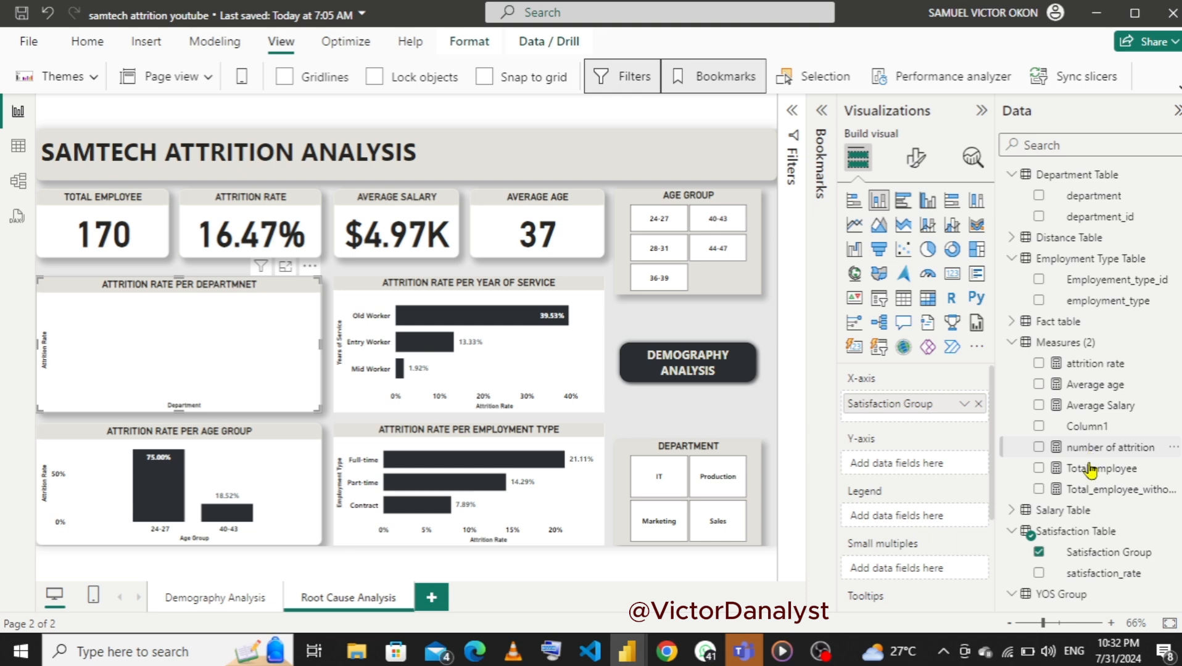
drag(1090, 475, 903, 473)
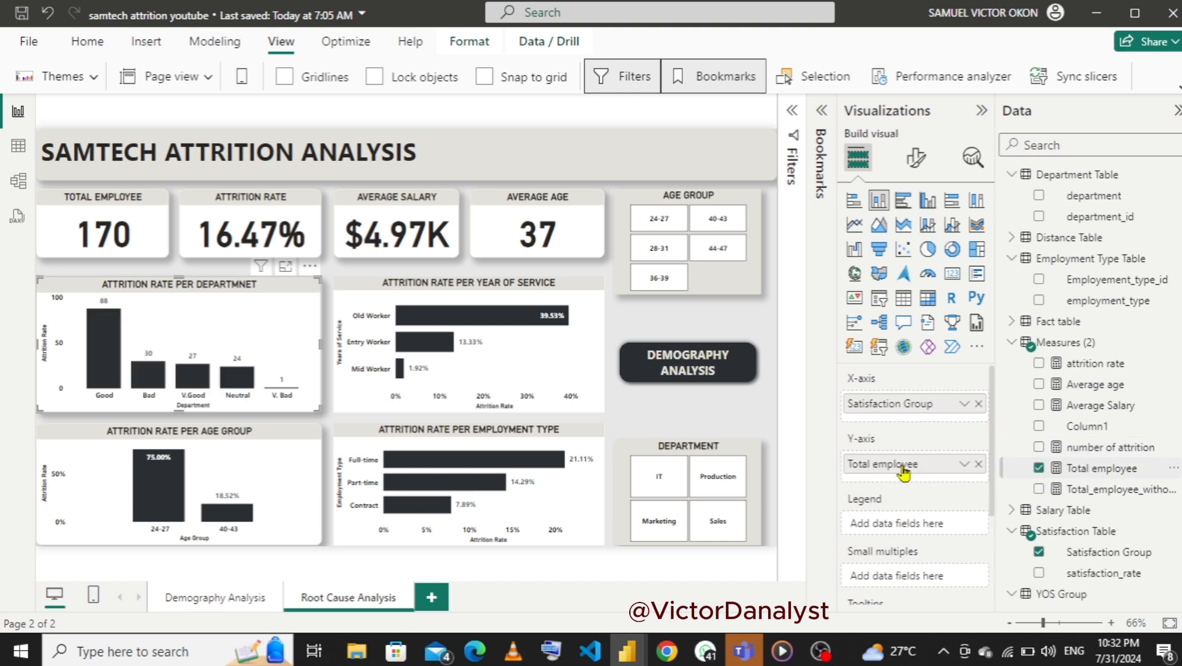
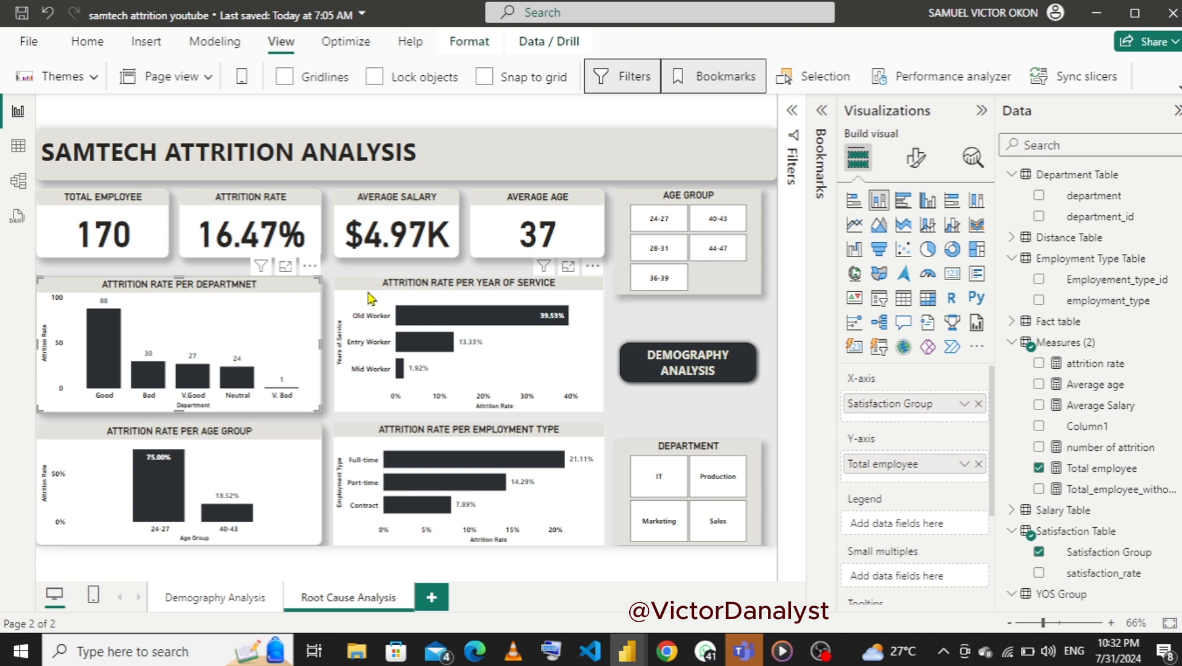
- Consult the Sam tech attrition reference report, and replace YOS with Distance Group on the Y-axis of the attrition rate per year of service chart
click(368, 290)
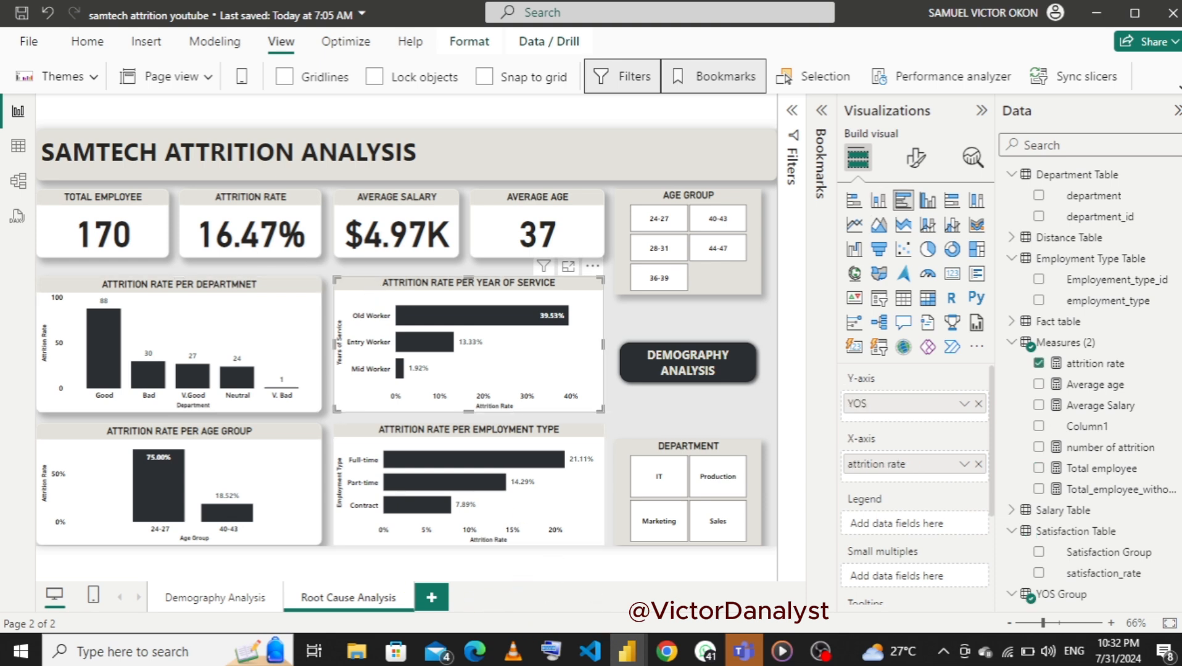
mouse_move(626, 651)
mouse_move(711, 575)
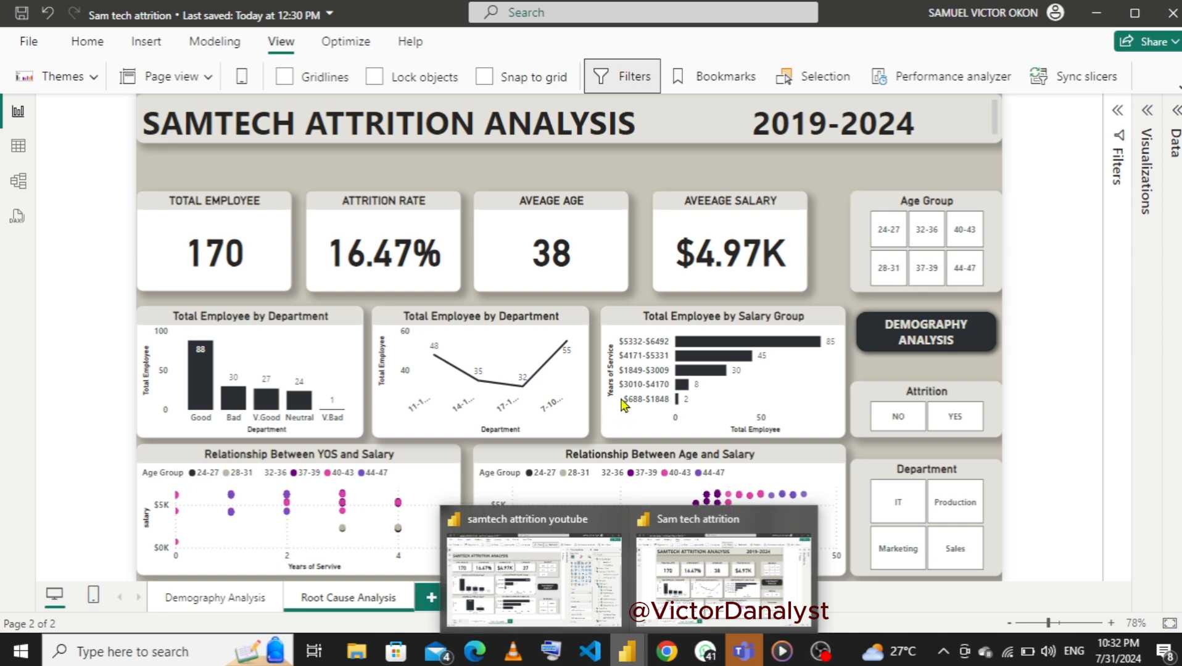
click(533, 577)
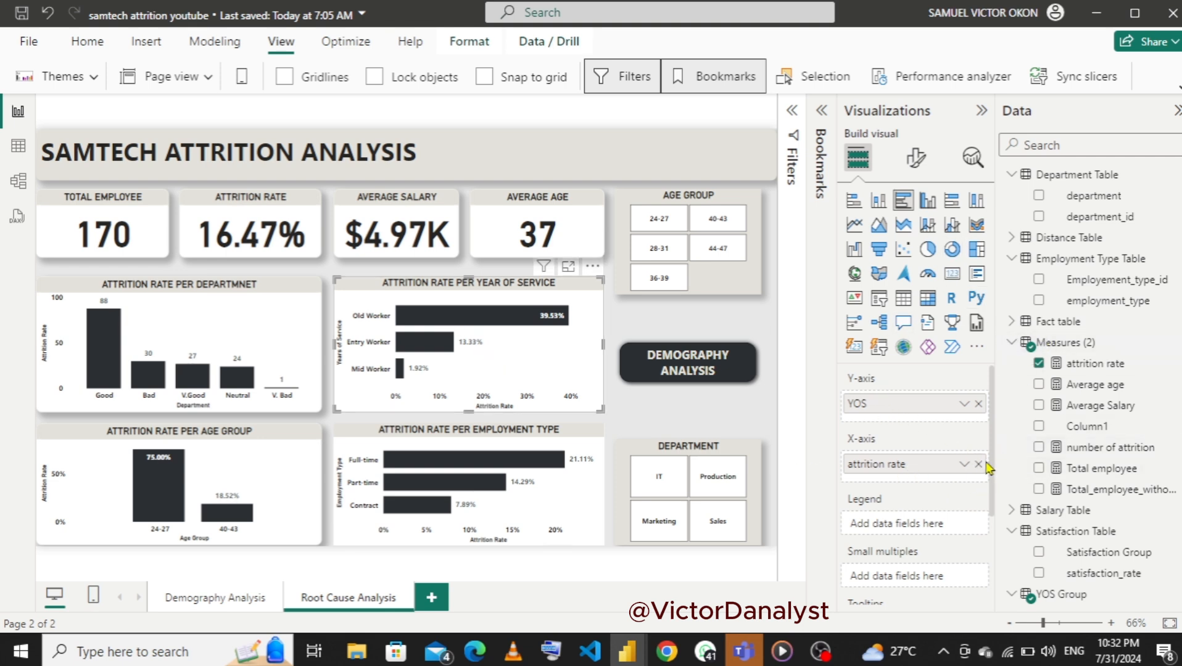
click(980, 404)
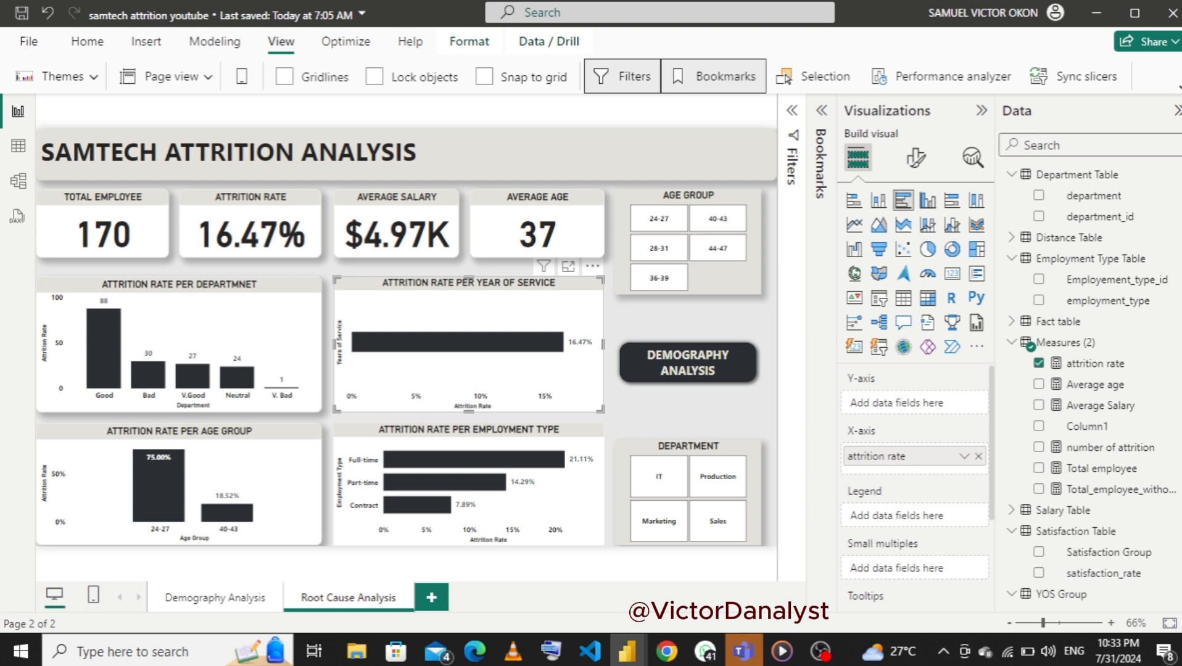
scroll(1073, 309, down, 1)
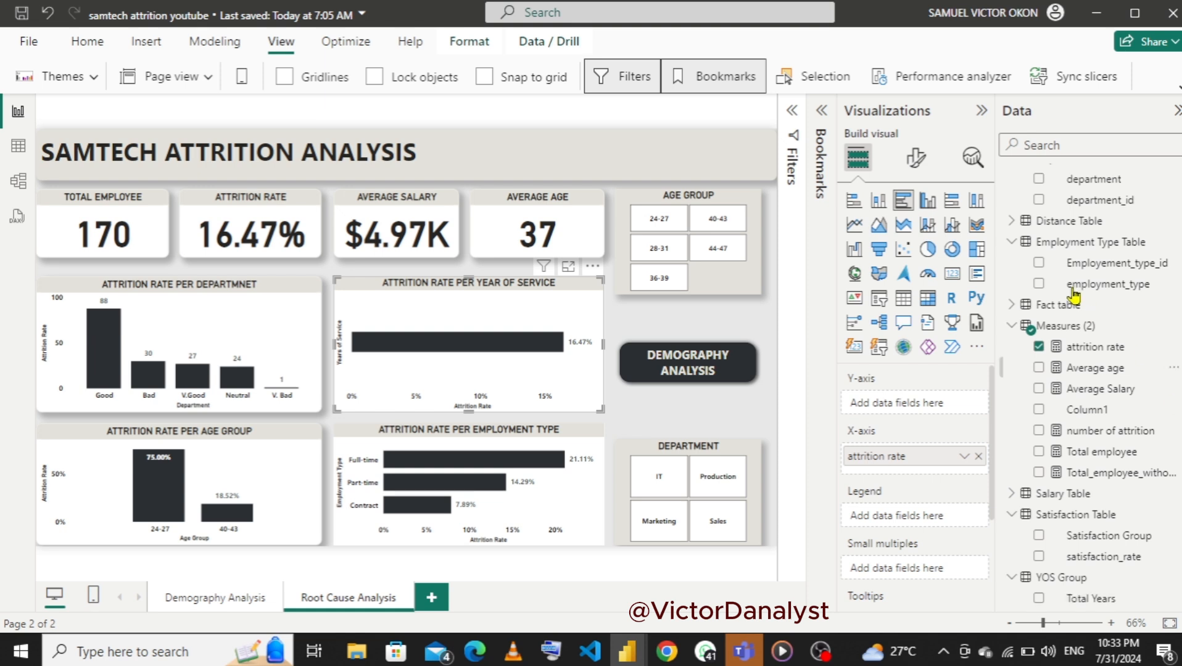
click(1010, 222)
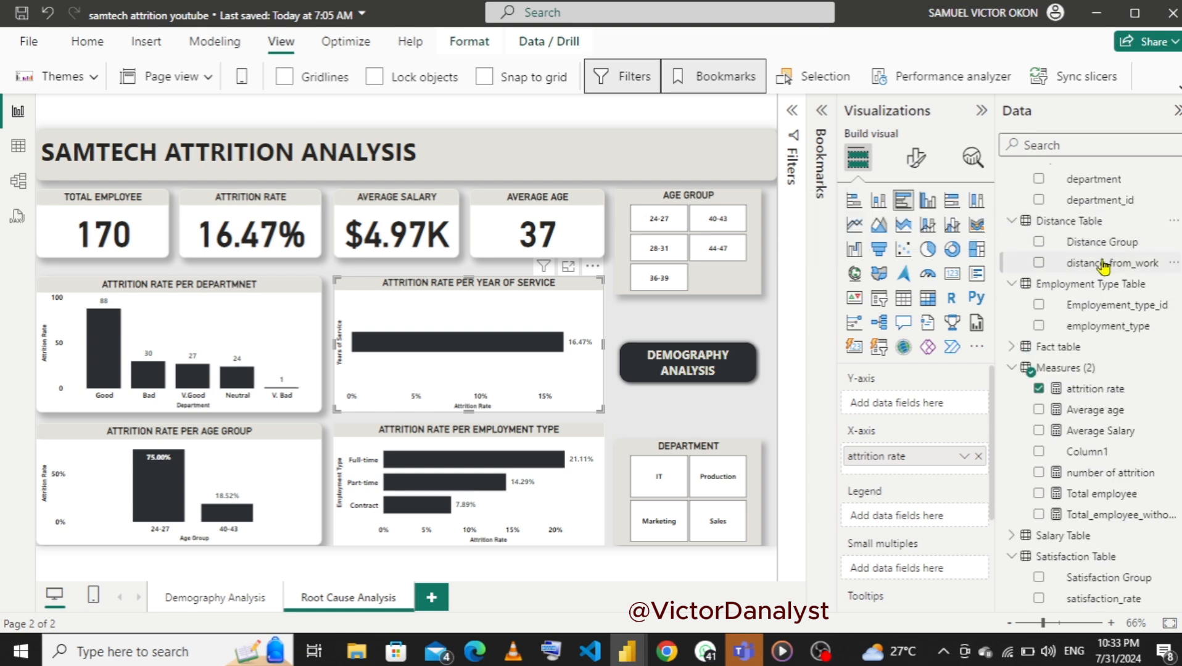
drag(1100, 265, 917, 405)
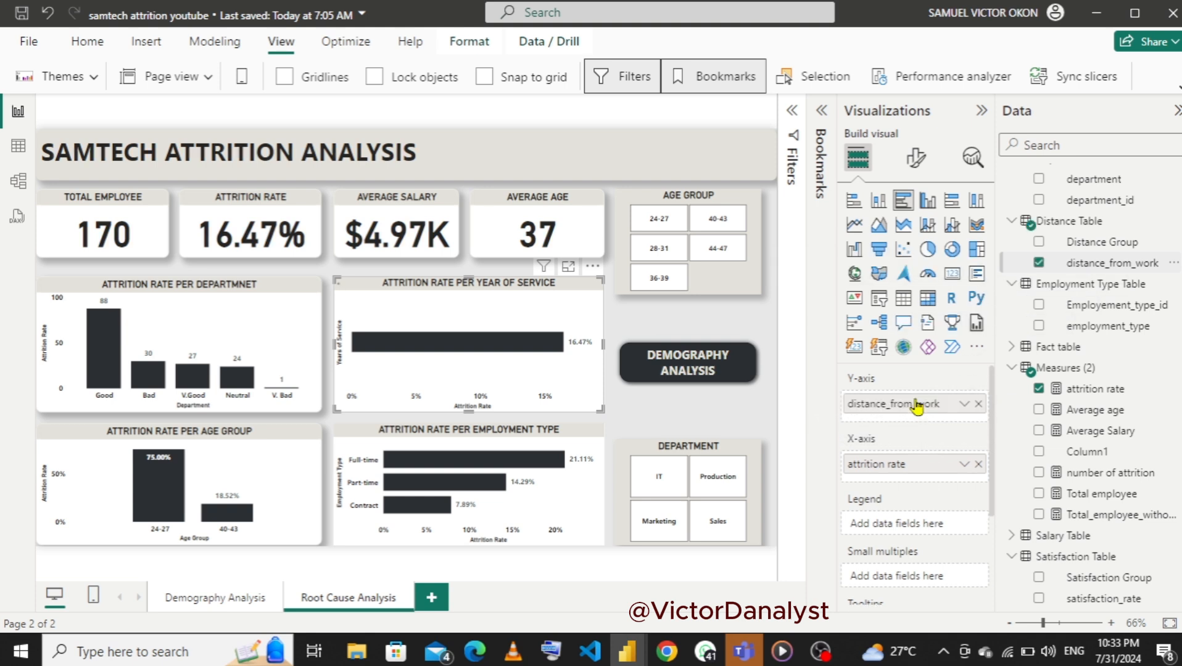
click(979, 404)
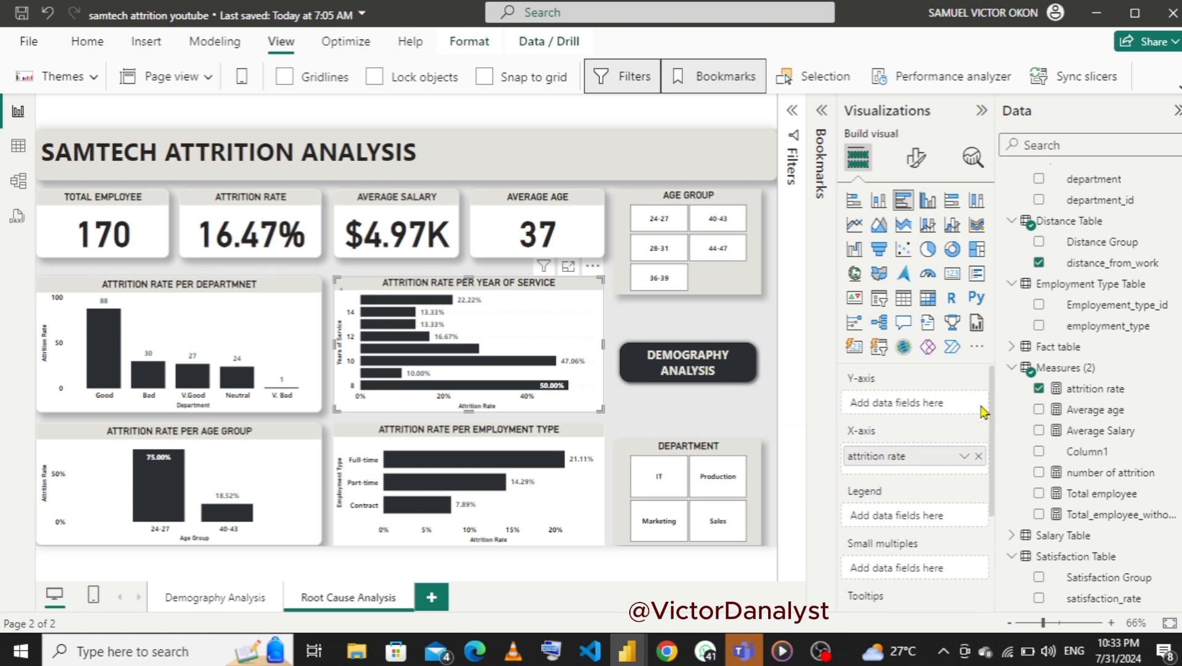
drag(1092, 247, 899, 408)
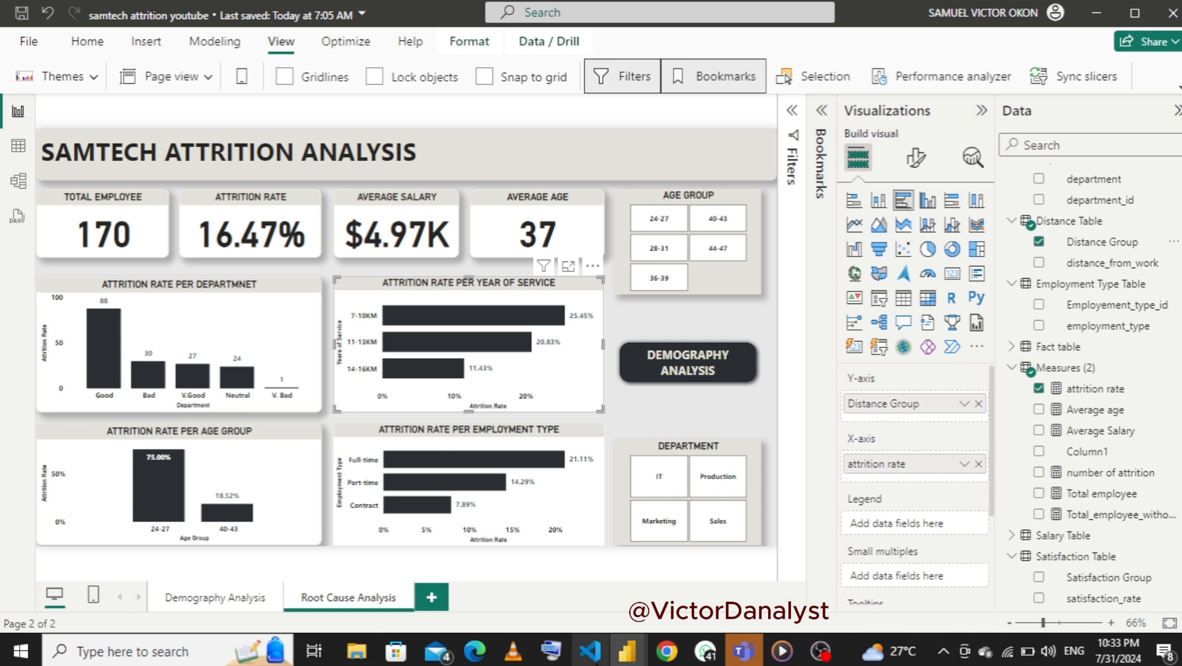
- Check the layout in the Sam tech attrition reference report, and narrow the satisfaction group chart from its right edge to free space beside it
mouse_move(626, 655)
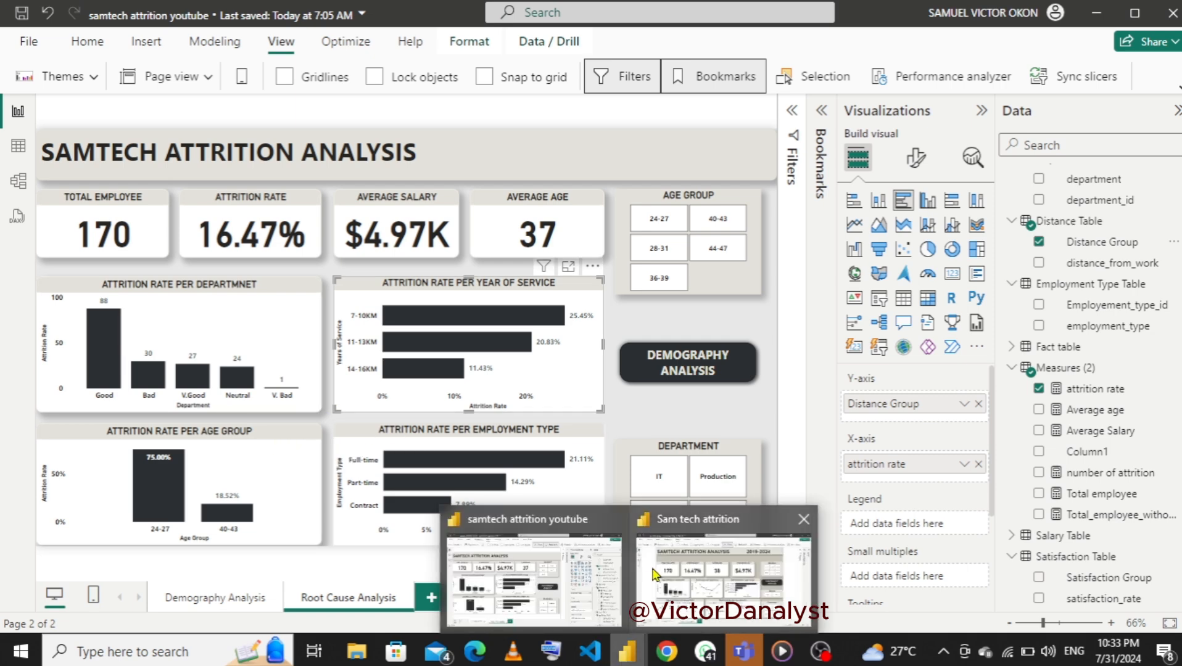
click(672, 566)
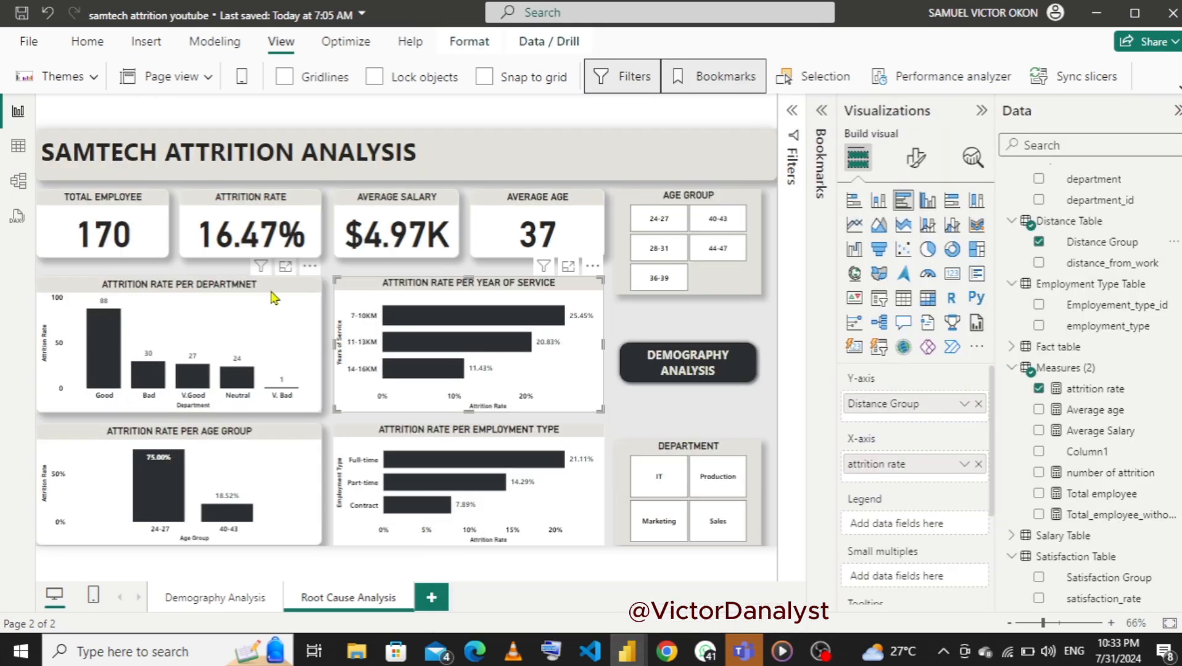
click(273, 298)
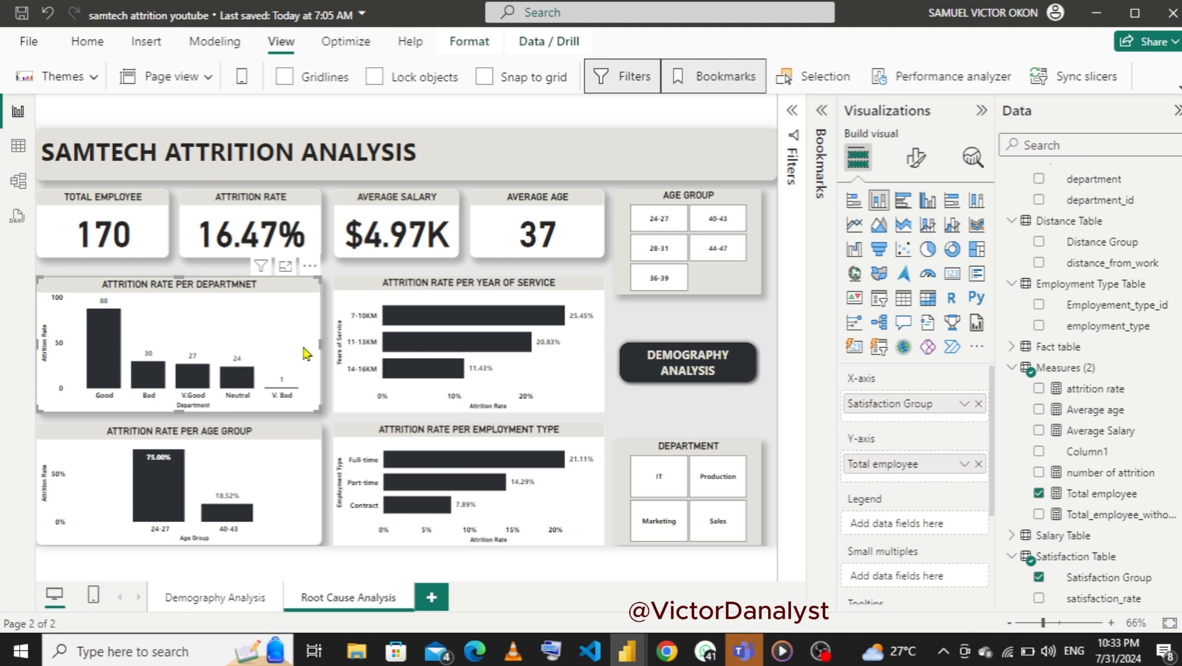
drag(319, 346, 242, 350)
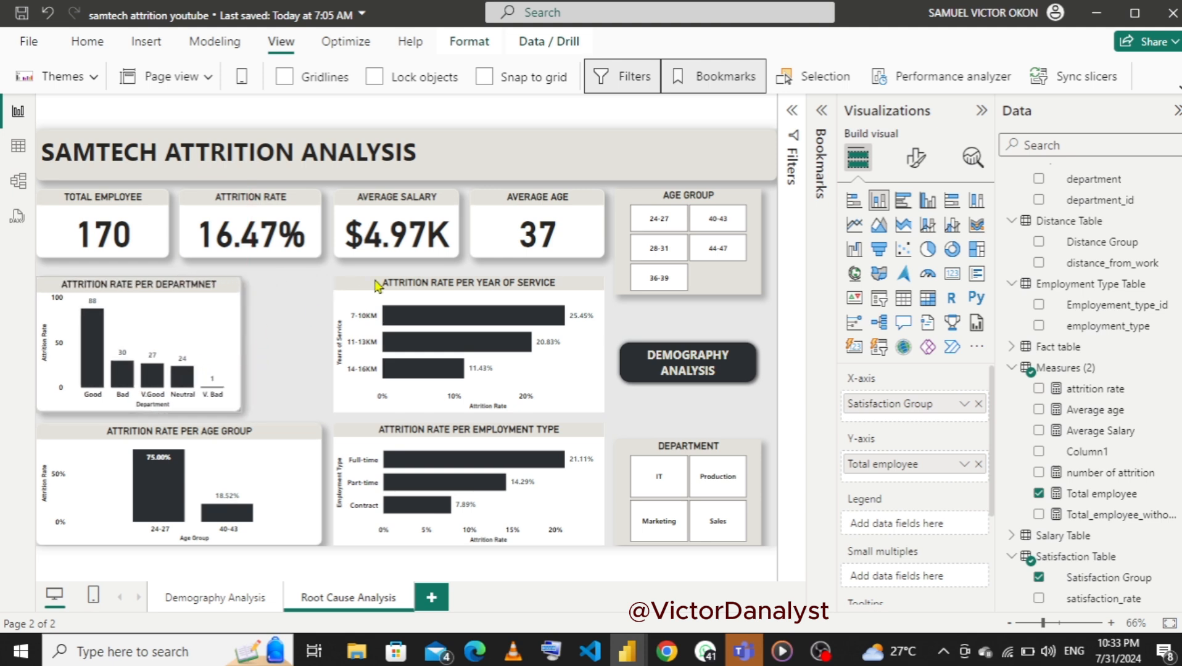
- Narrow the distance group chart from its left edge and shift it right toward the slicers, leaving room for a chart in between
click(370, 291)
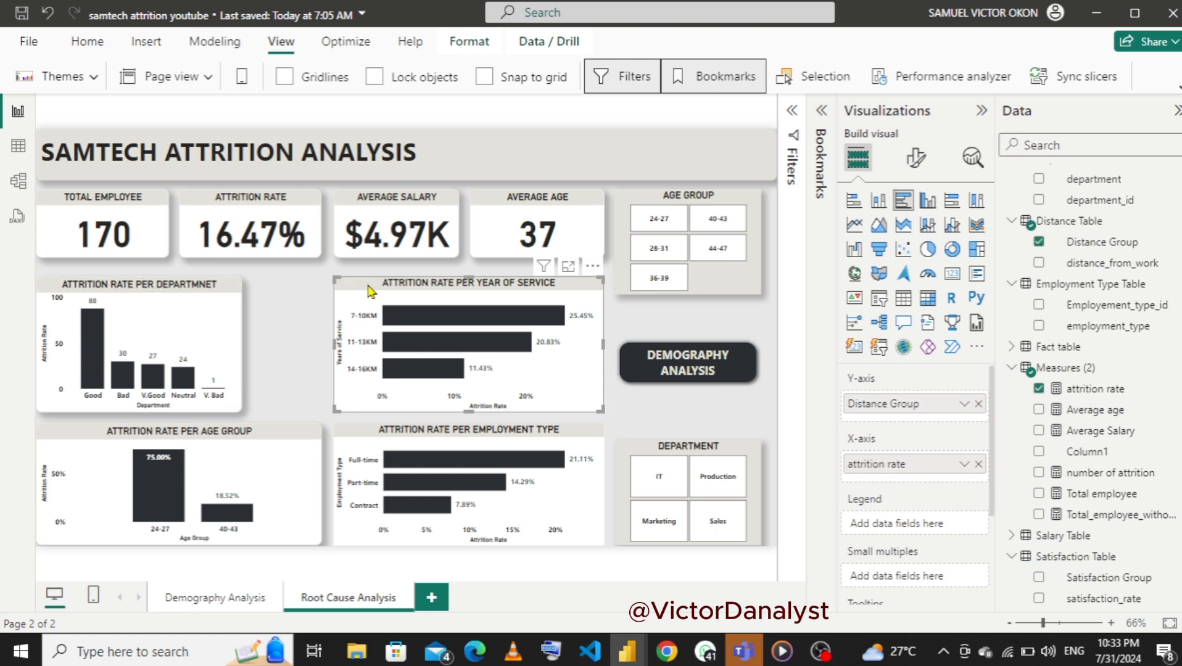
drag(333, 341, 411, 345)
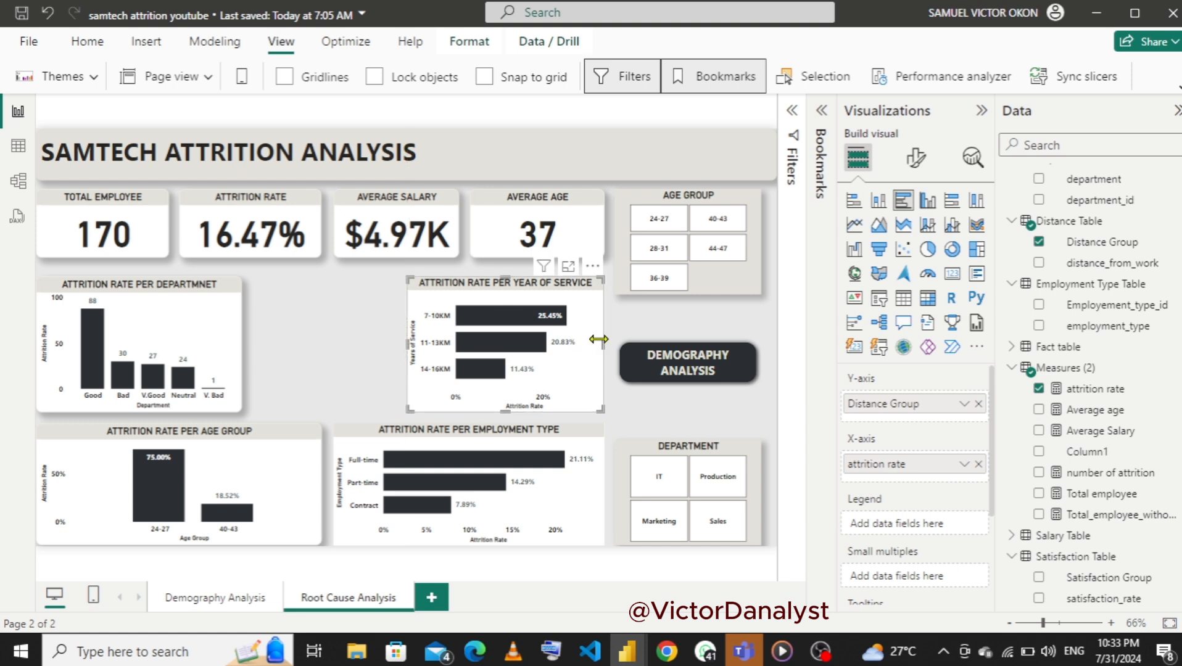
drag(501, 287, 506, 287)
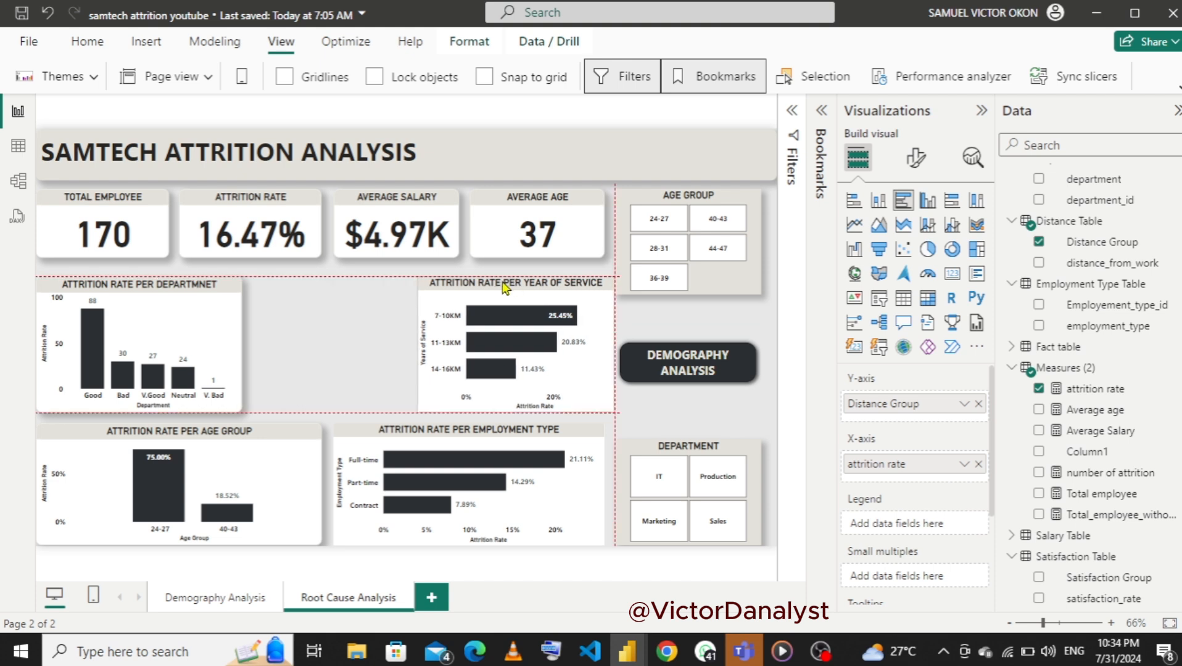
drag(504, 287, 504, 287)
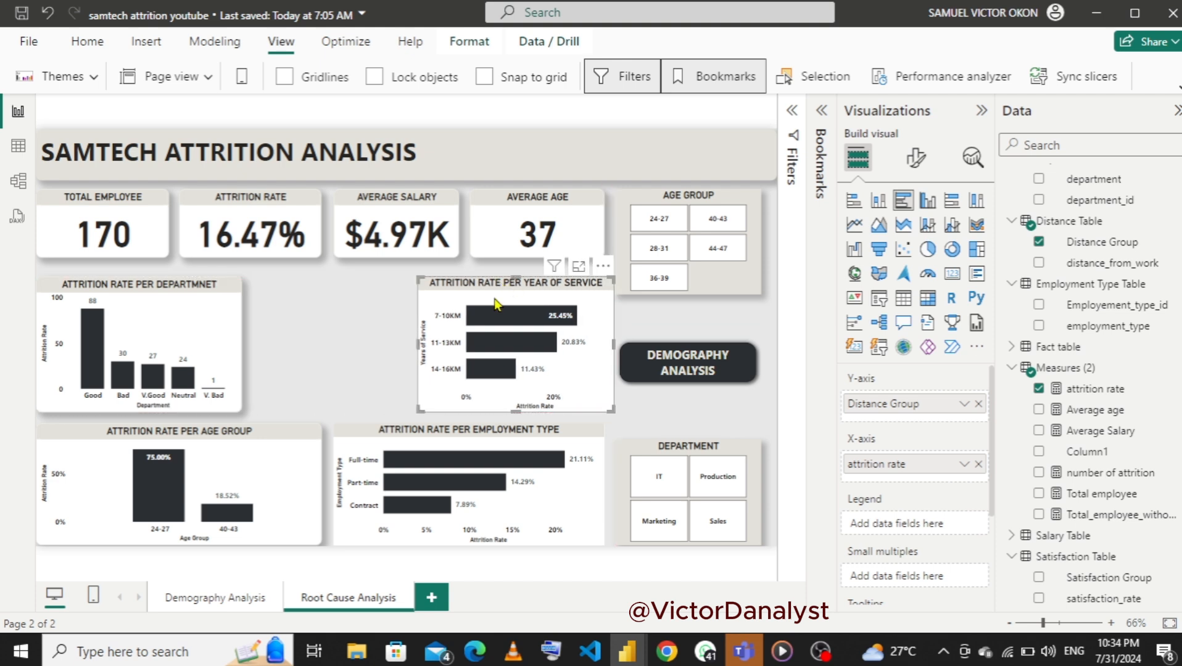
drag(417, 341, 426, 347)
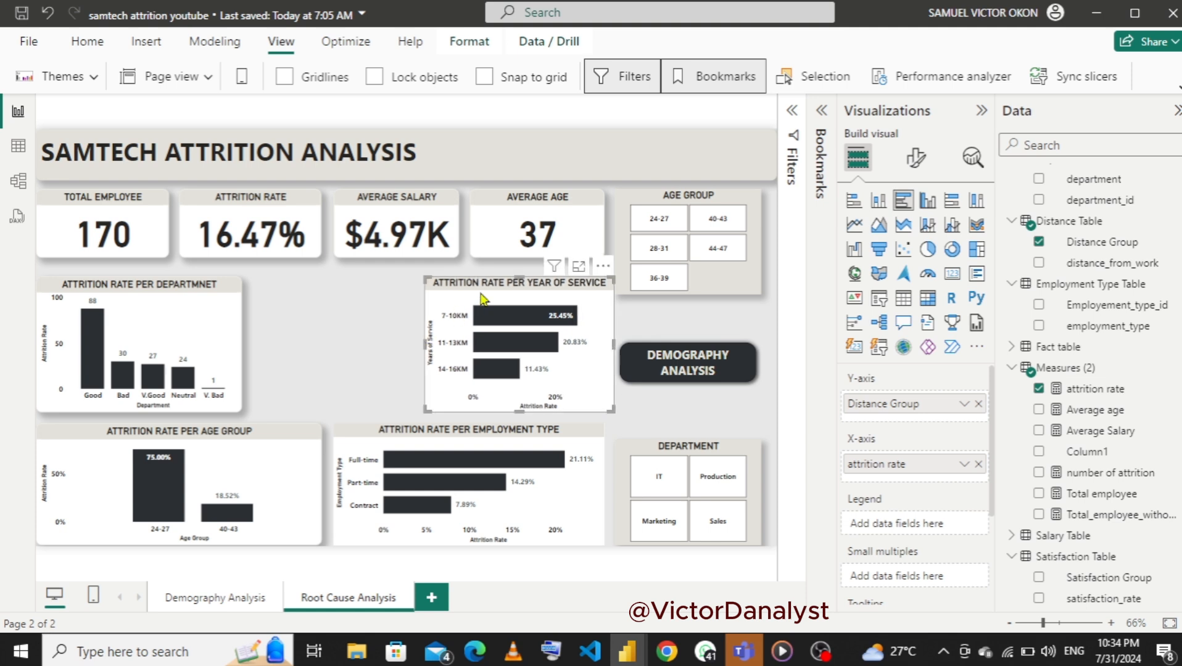
- Duplicate the distance group chart into the gap beside the satisfaction group chart and narrow the copy to fit between its neighbours
click(478, 301)
drag(489, 291, 313, 285)
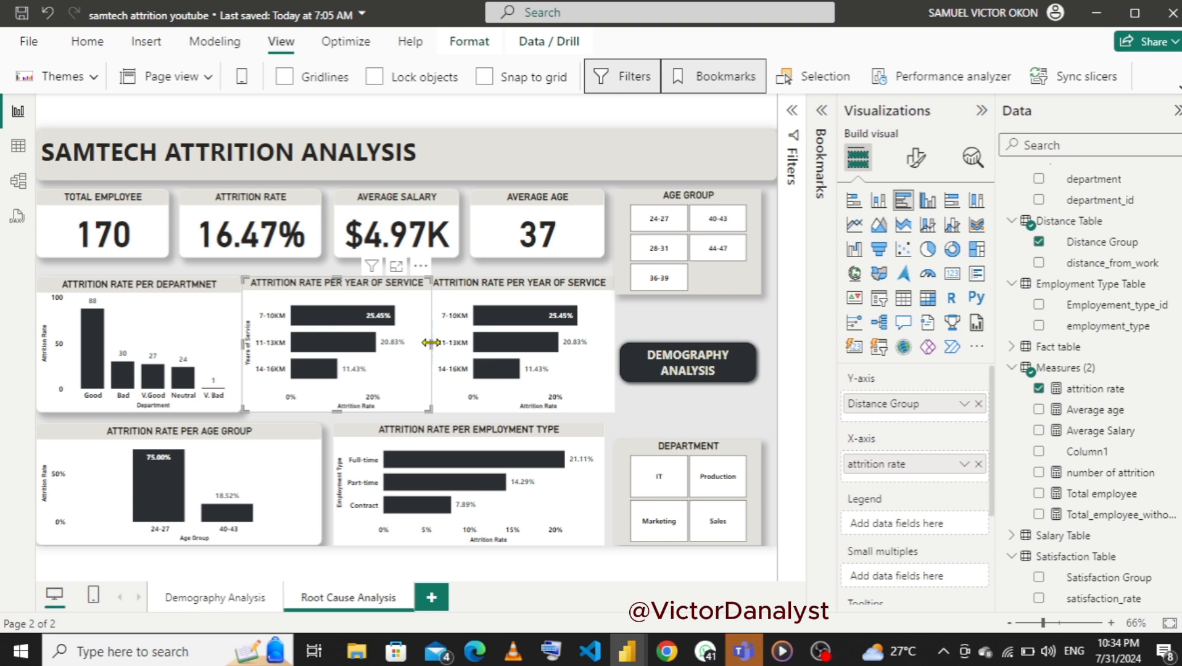
drag(430, 339, 417, 348)
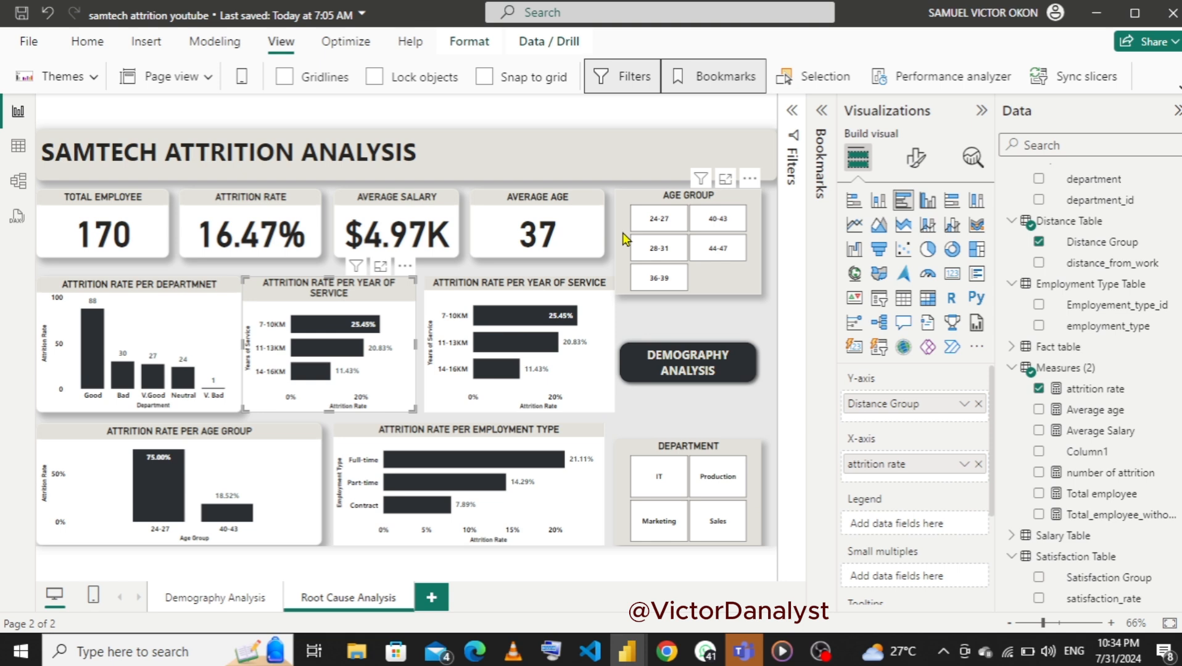
- Narrow the Age Group slicer and the Demography Analysis button from their left edges so they align with each other
click(625, 239)
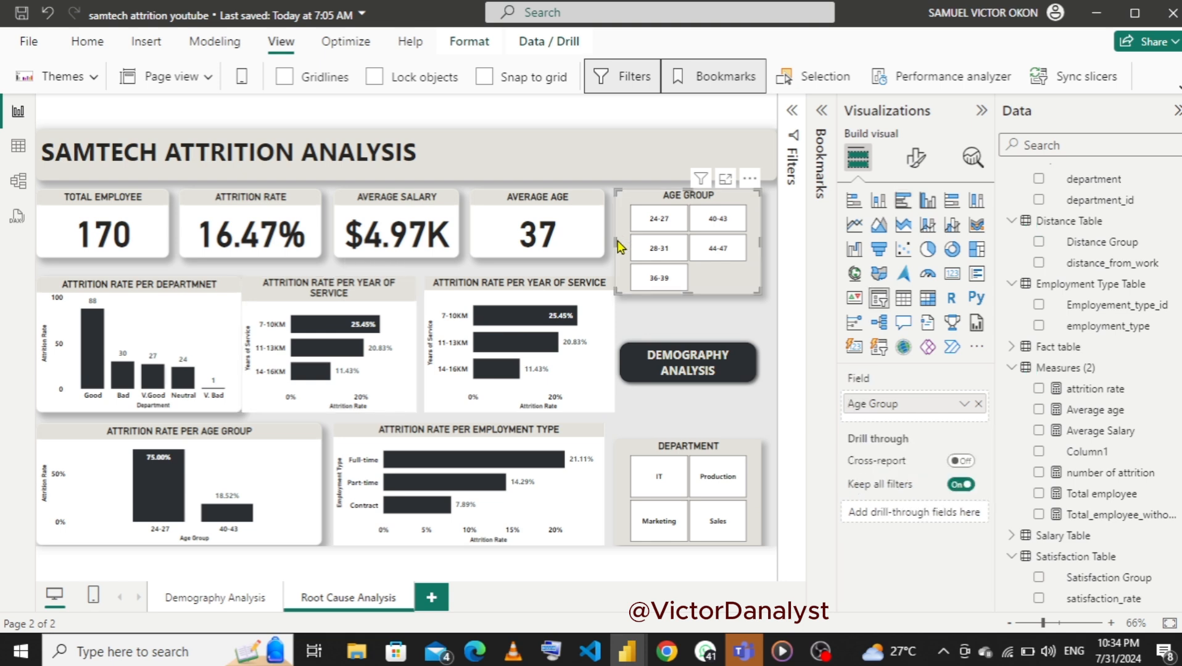
drag(615, 240, 629, 245)
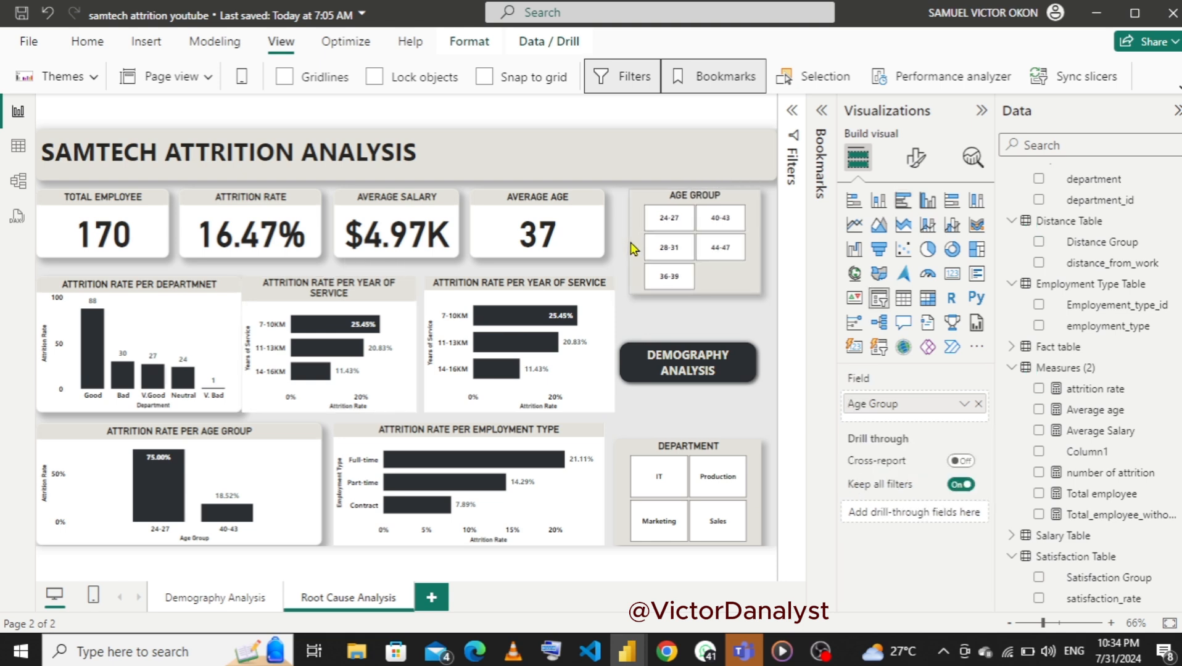
click(631, 358)
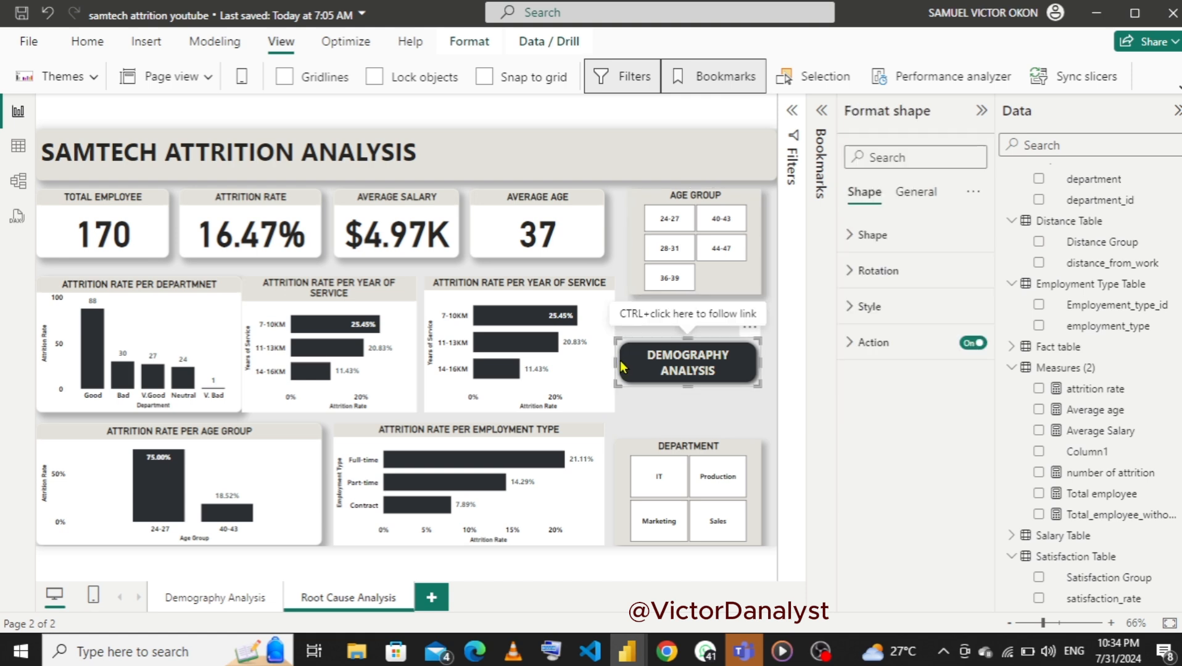
mouse_move(612, 358)
mouse_down()
mouse_move(629, 357)
mouse_move(620, 354)
mouse_up()
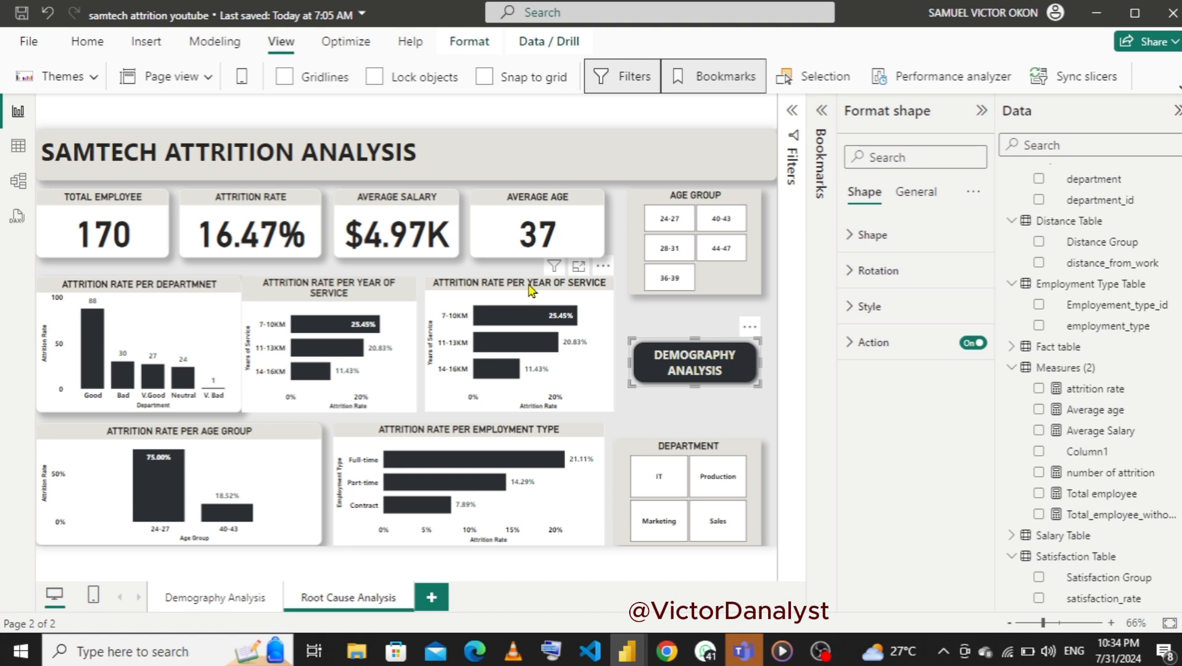
- Shift the outer distance group chart toward the Demography Analysis button, aligned with its row, and widen the middle copy from its right edge
mouse_move(529, 290)
mouse_down()
mouse_move(543, 285)
mouse_move(517, 281)
mouse_move(530, 280)
mouse_up()
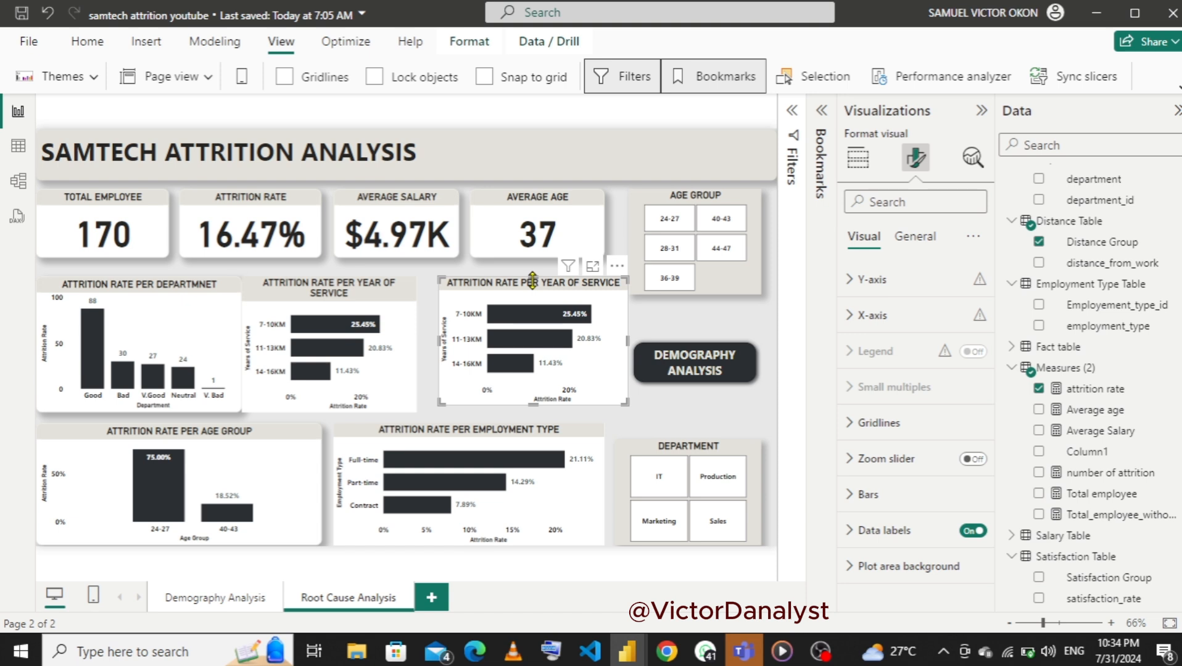
drag(531, 278, 531, 272)
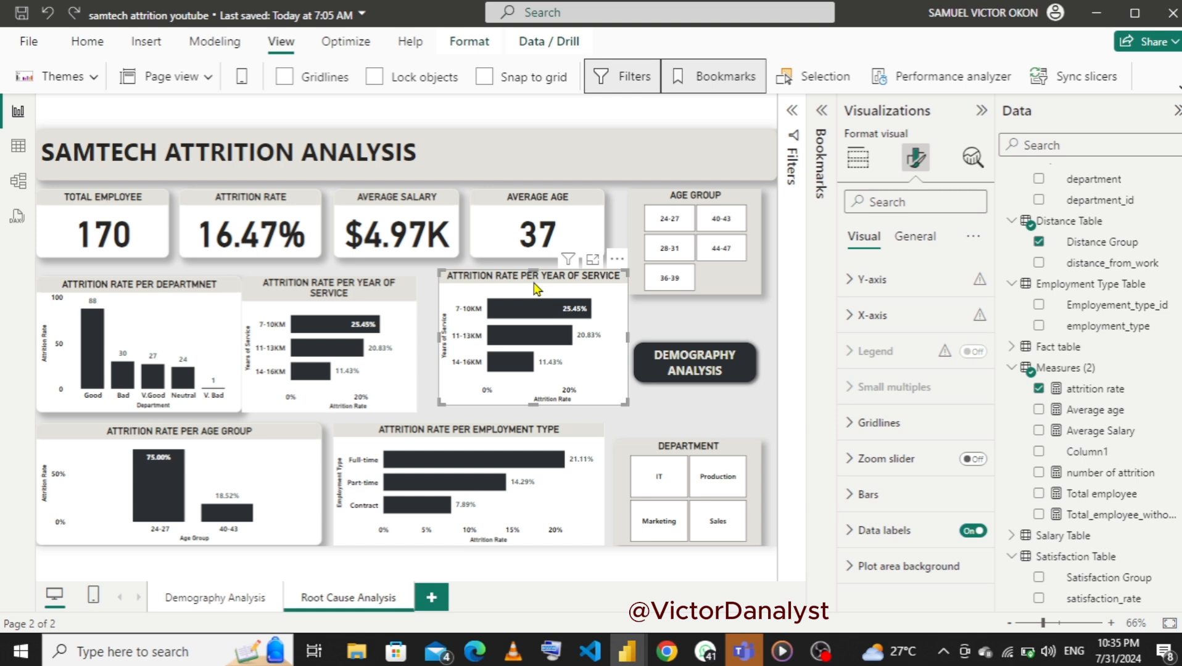
drag(536, 290, 535, 298)
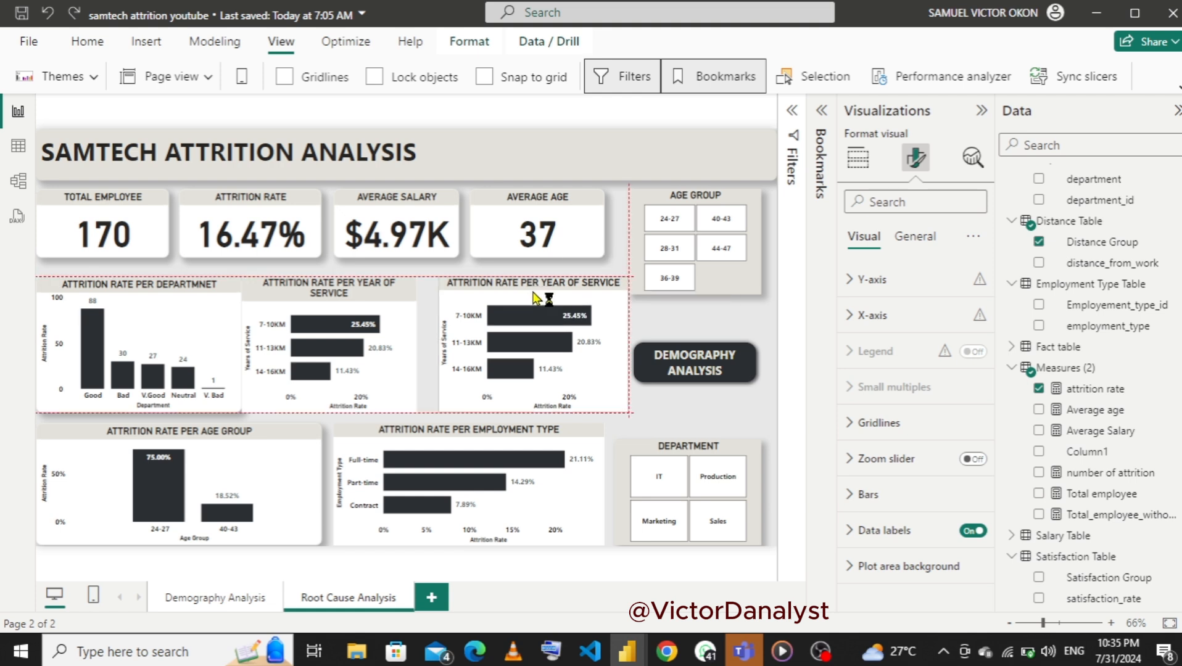
click(405, 293)
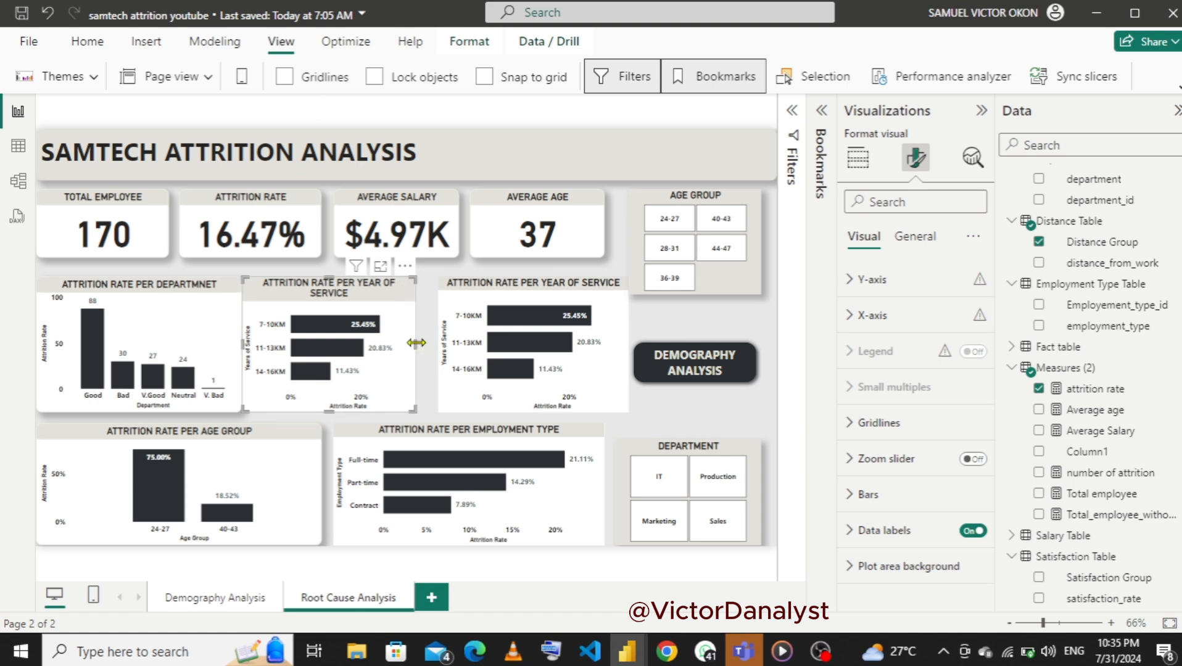
drag(417, 343, 429, 343)
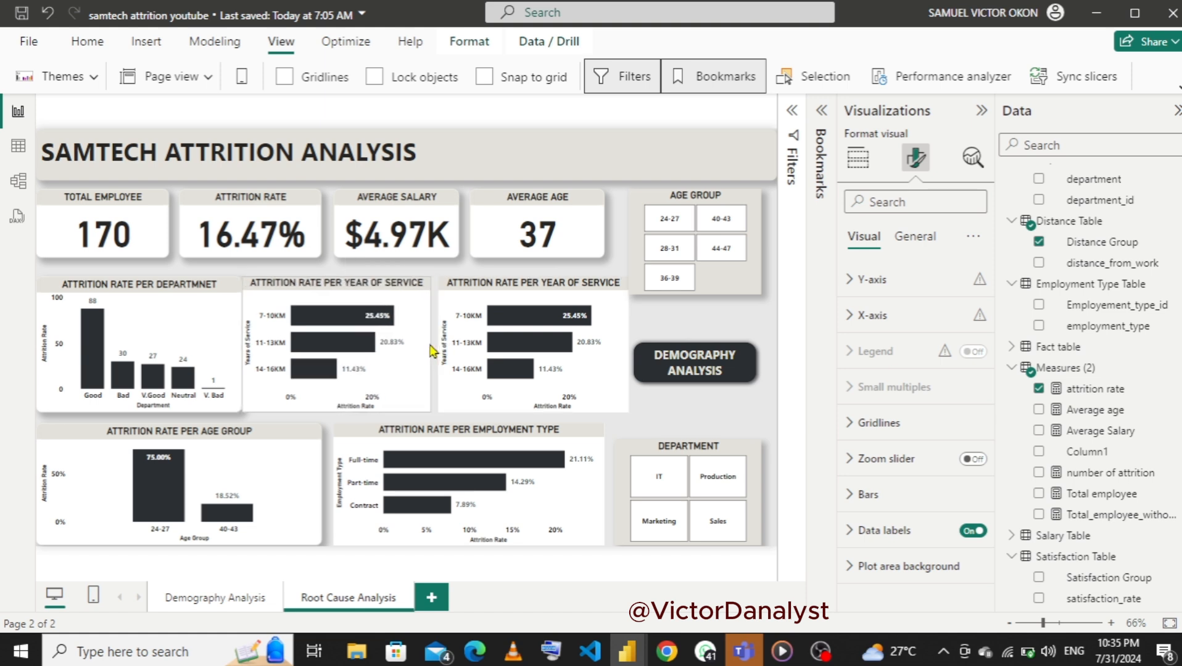
- Narrow the satisfaction group chart from its right edge and convert it to a clustered bar chart
click(199, 301)
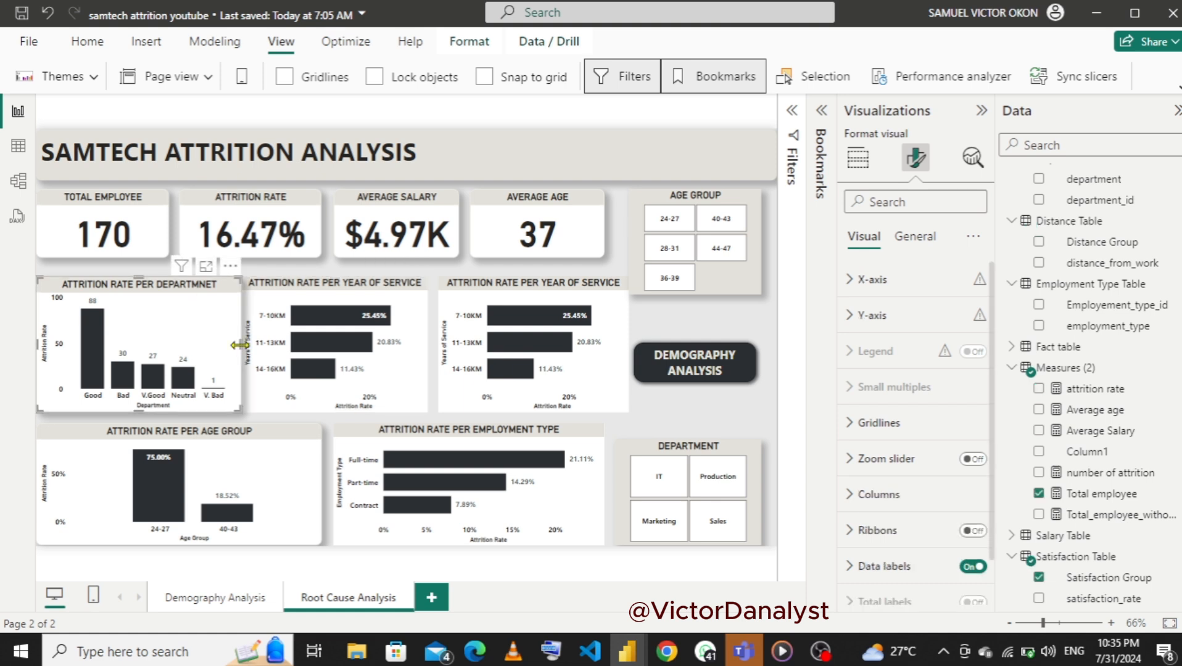
drag(239, 345, 224, 343)
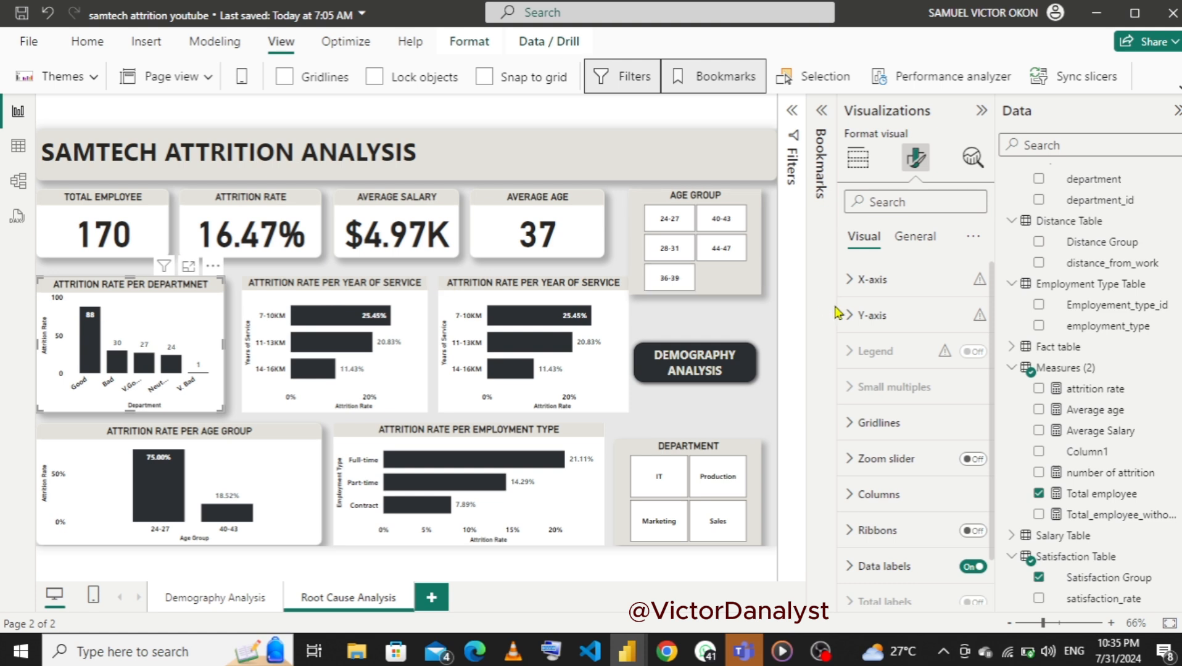
click(857, 158)
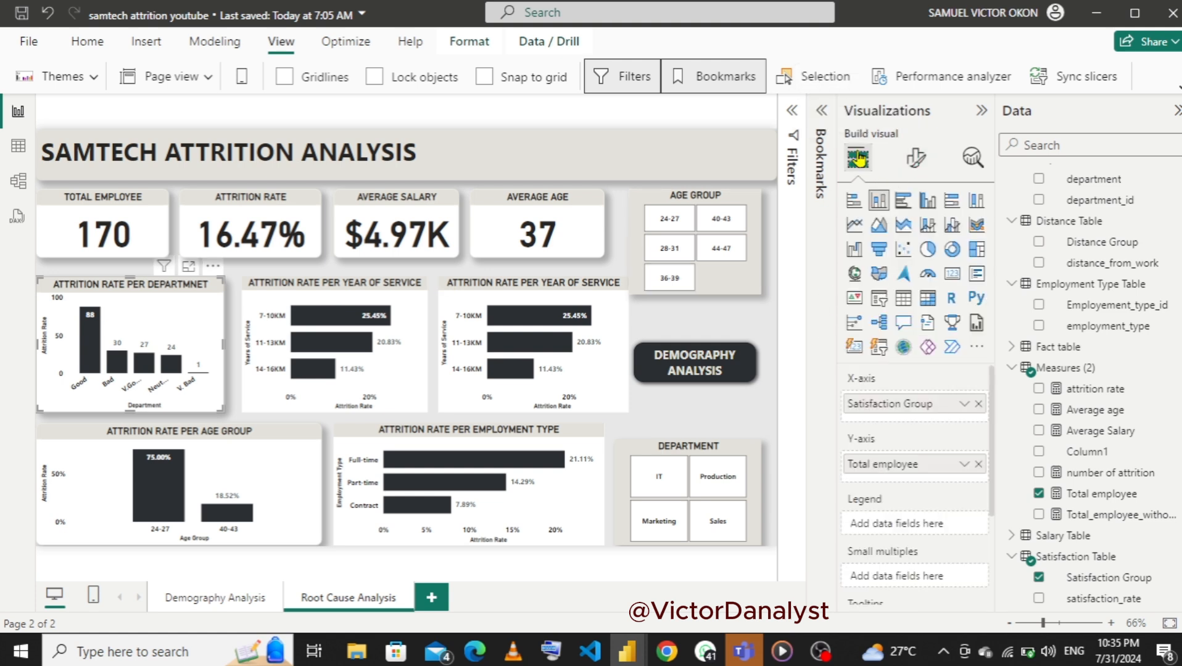
click(902, 204)
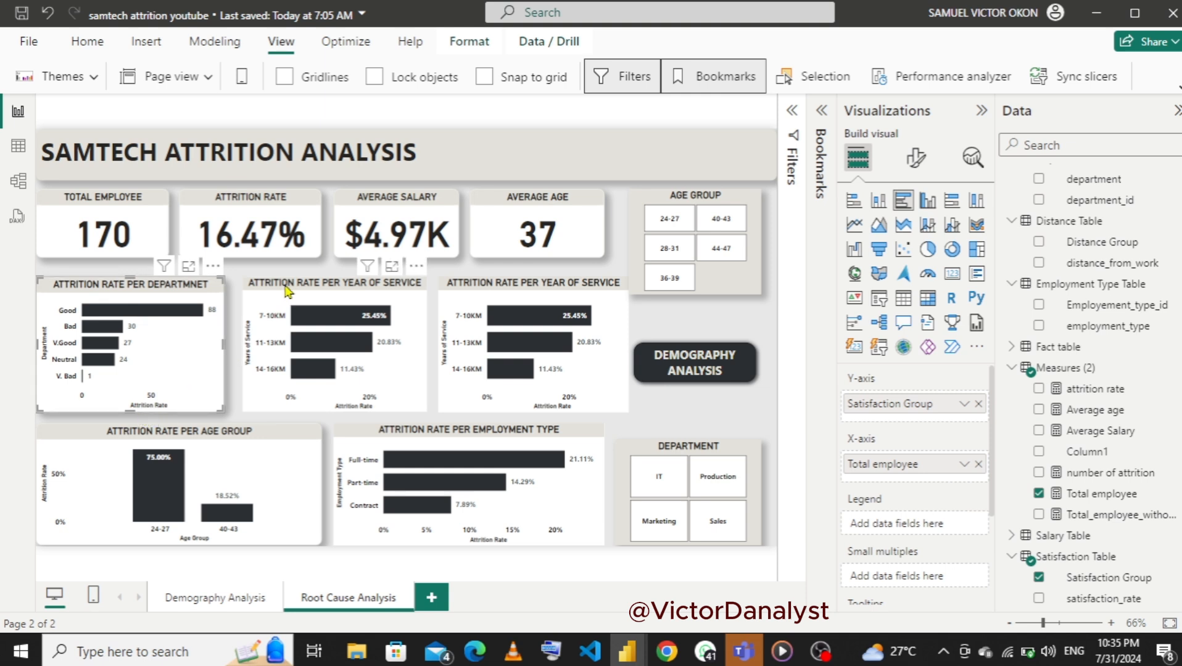
- Widen the middle chart on both sides to even out the gaps to its neighbours
click(285, 291)
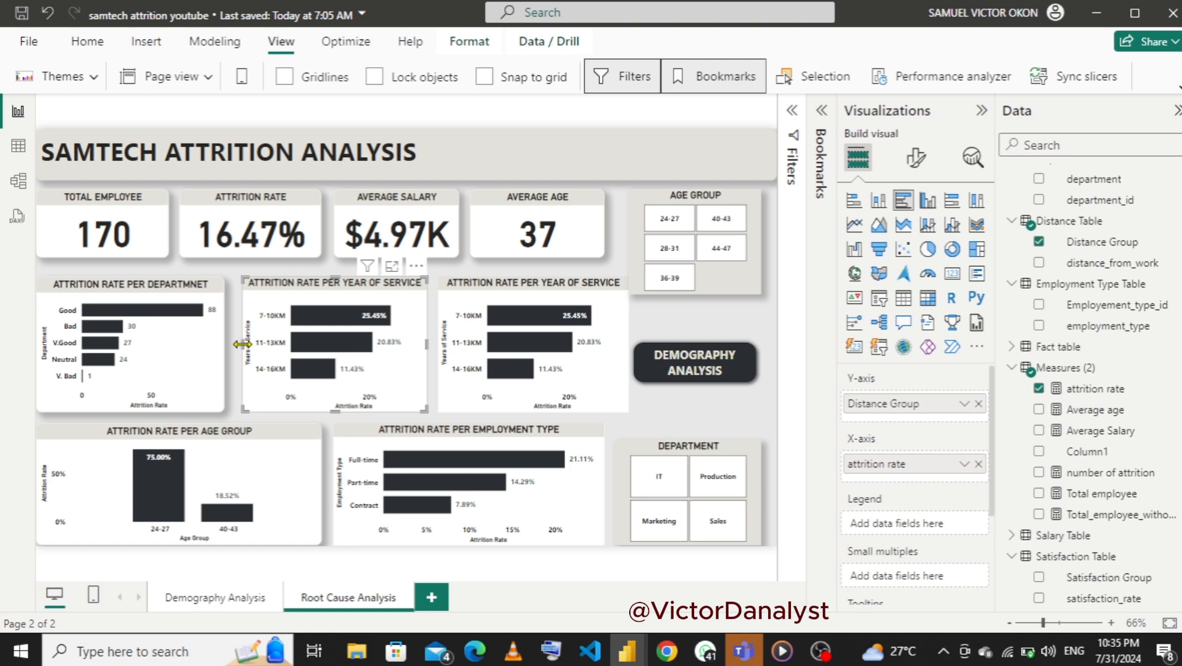
drag(242, 344, 232, 344)
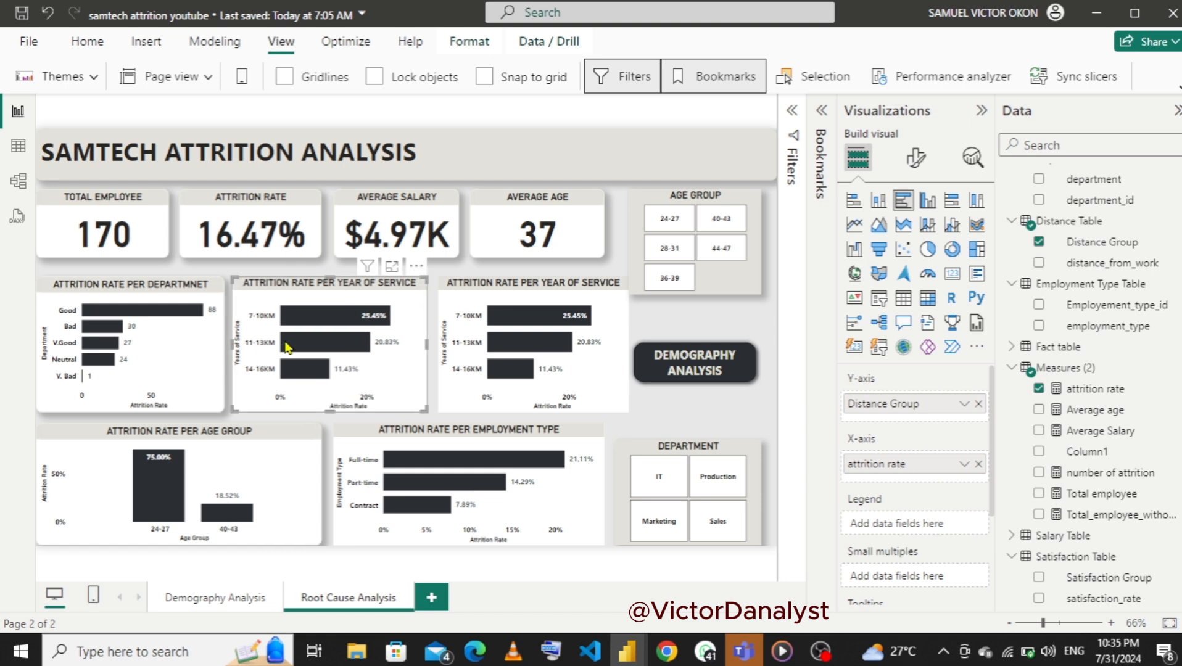
click(432, 348)
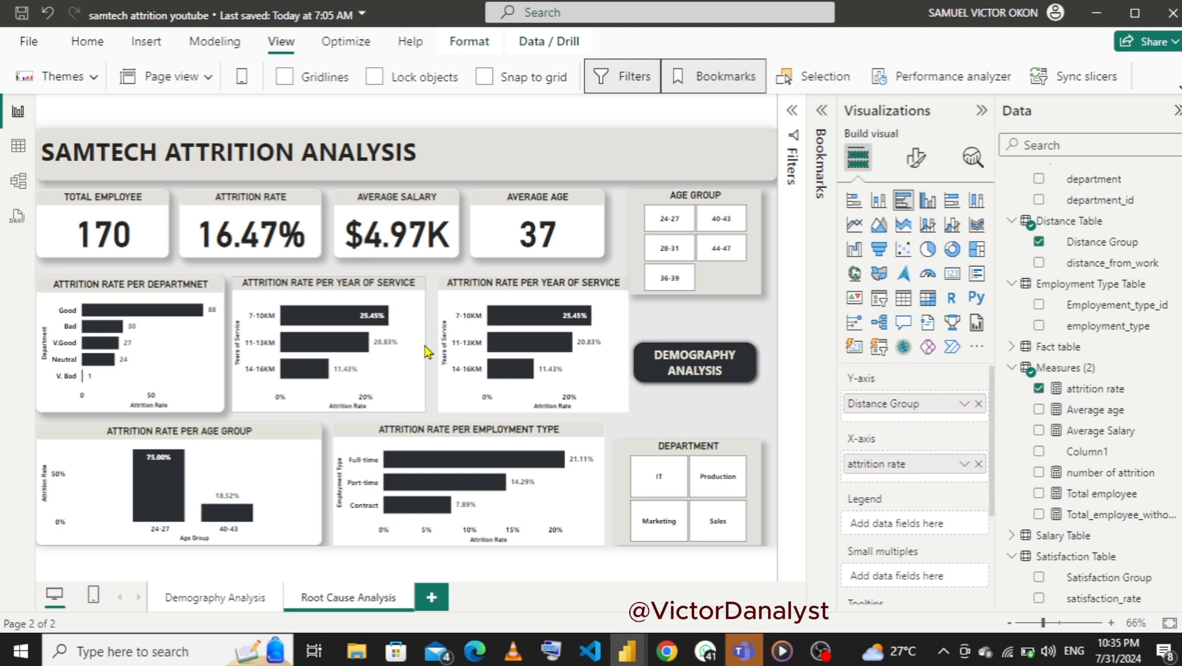
click(426, 344)
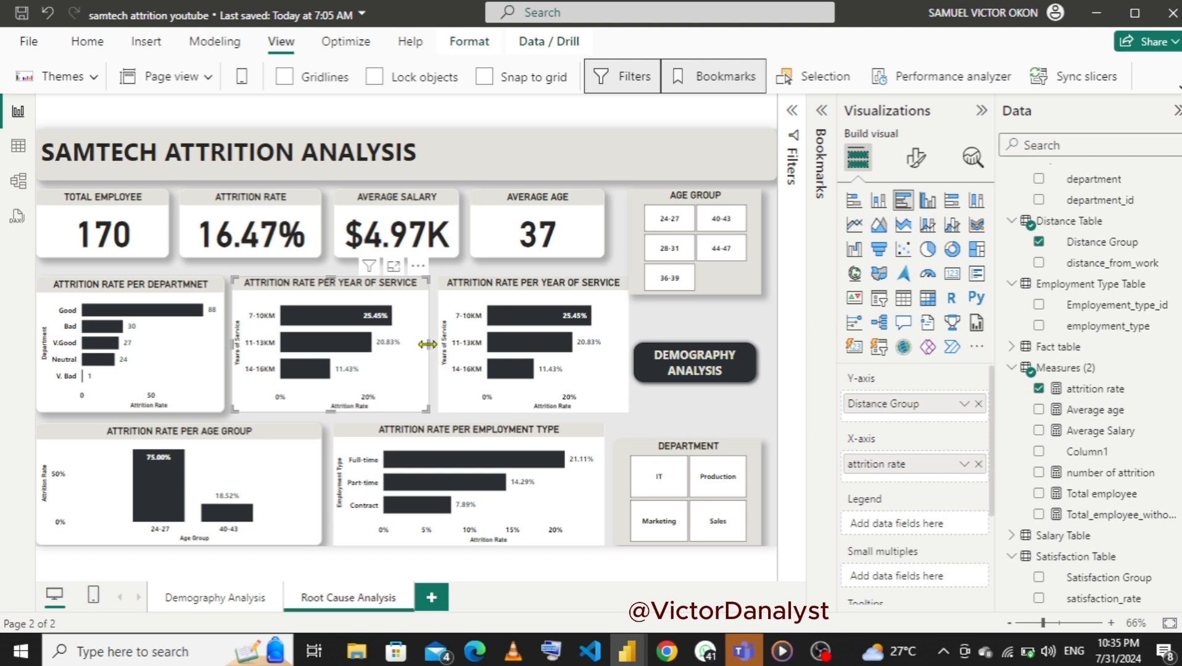
- Replace Distance Group with Salary Group from the Salary Table on the middle chart's Y-axis
click(979, 404)
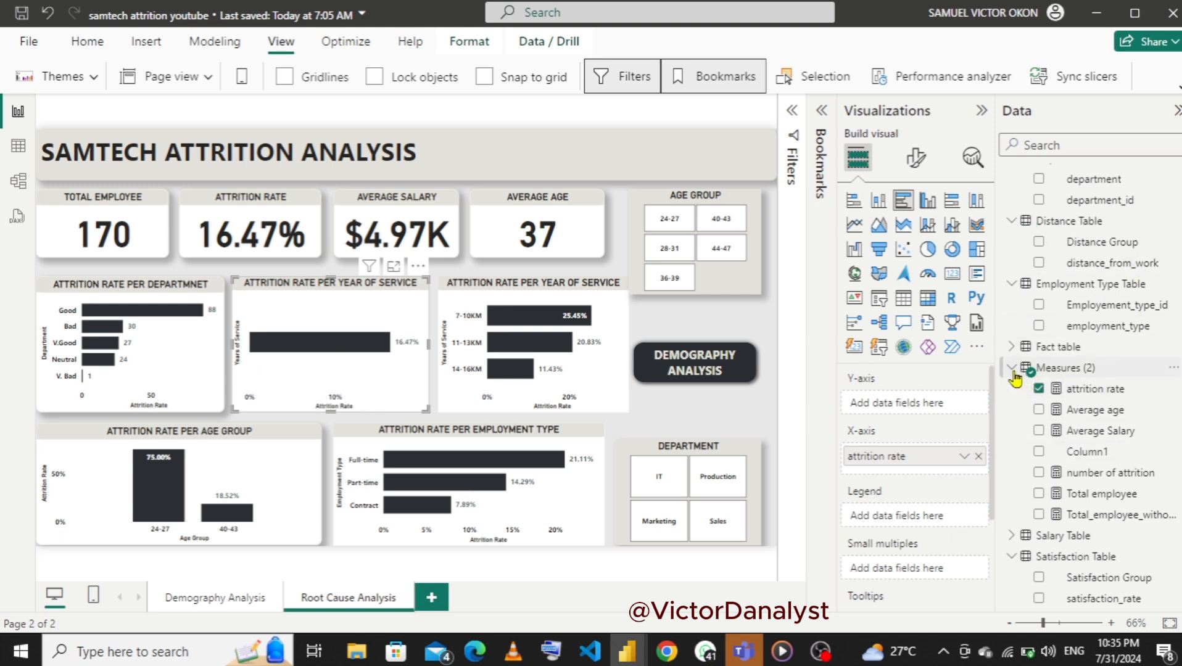
click(1010, 537)
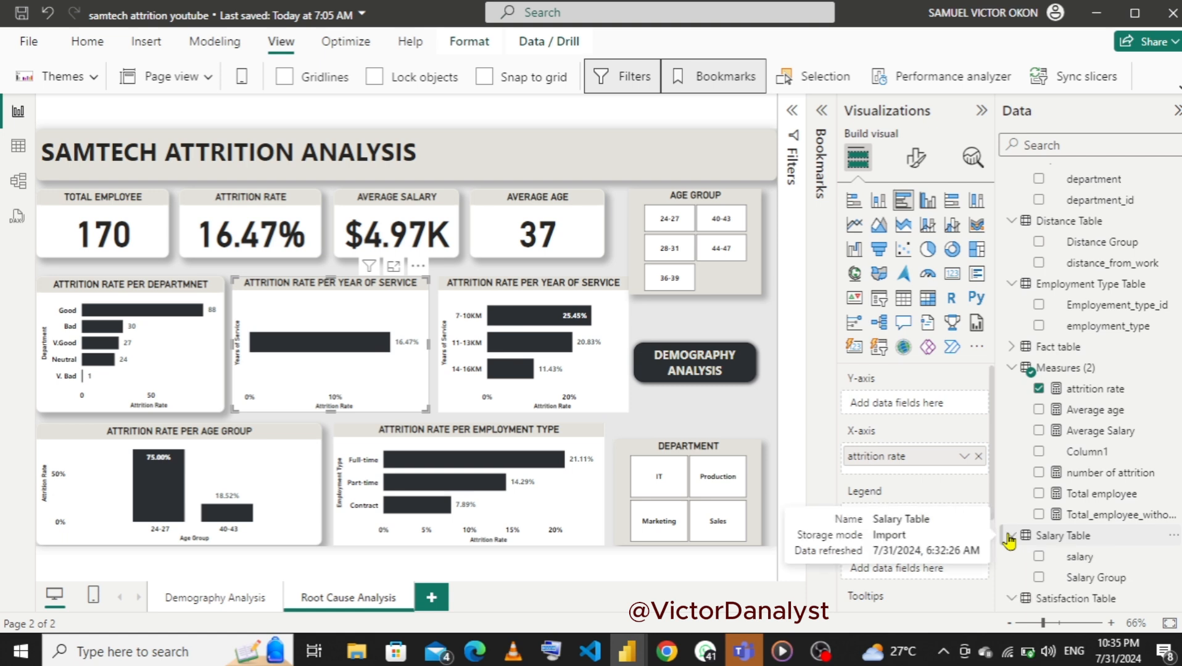
drag(1073, 579, 890, 404)
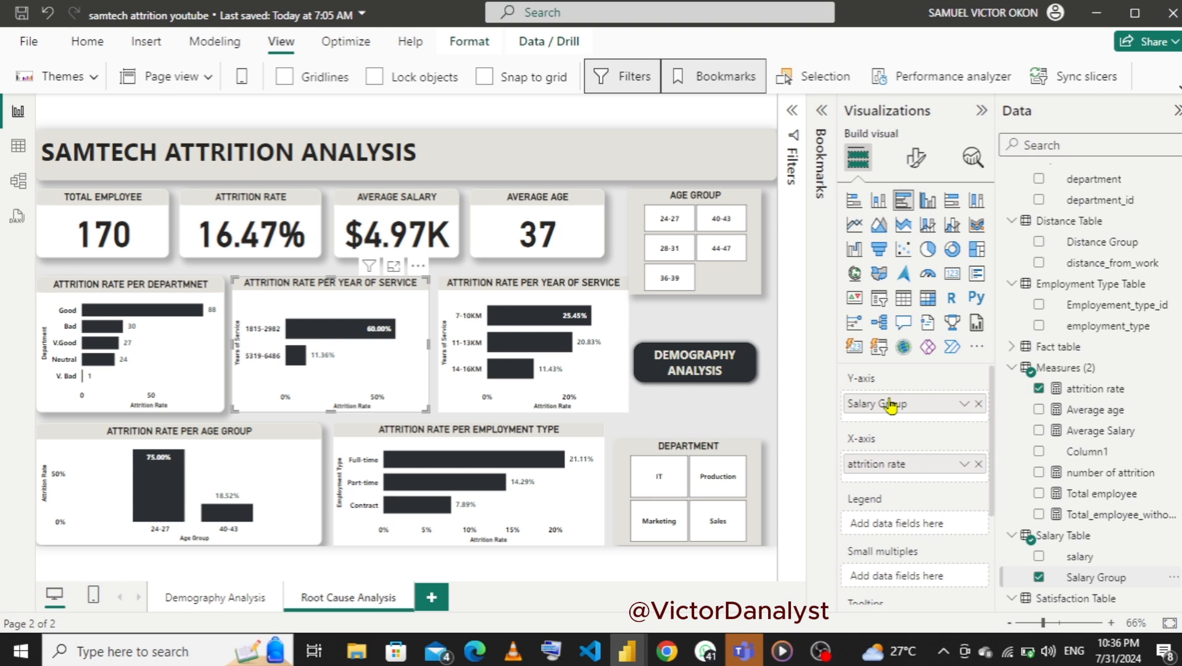
- Replace Total employee with the attrition rate measure on the satisfaction group chart's X-axis
click(156, 346)
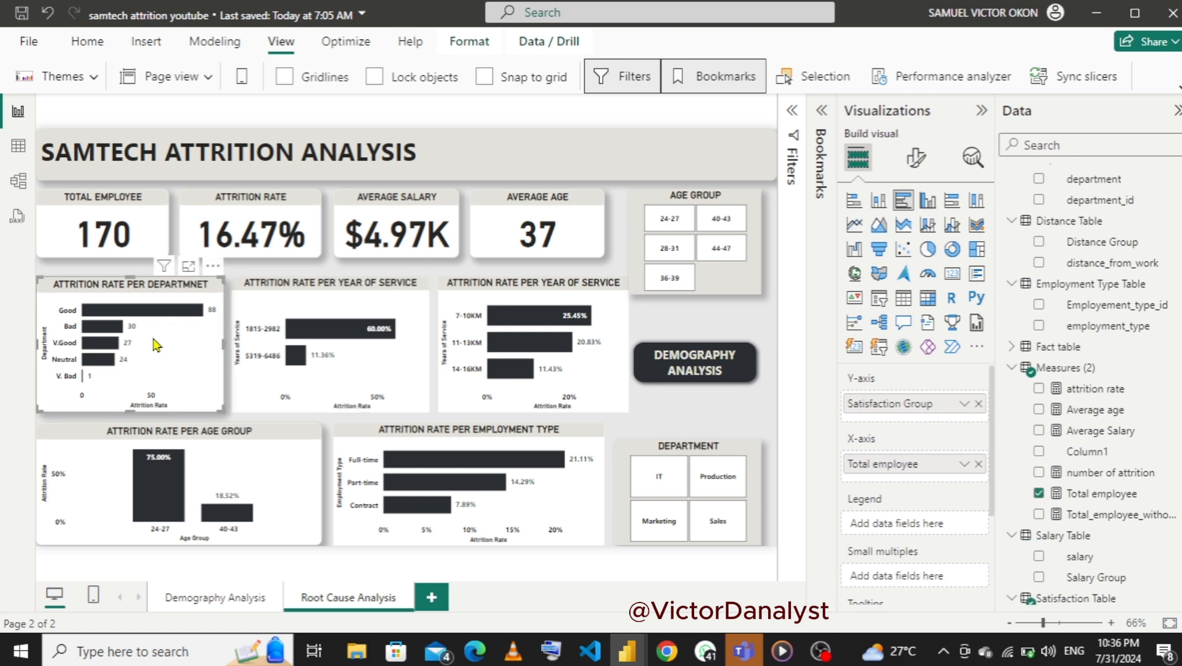
click(978, 465)
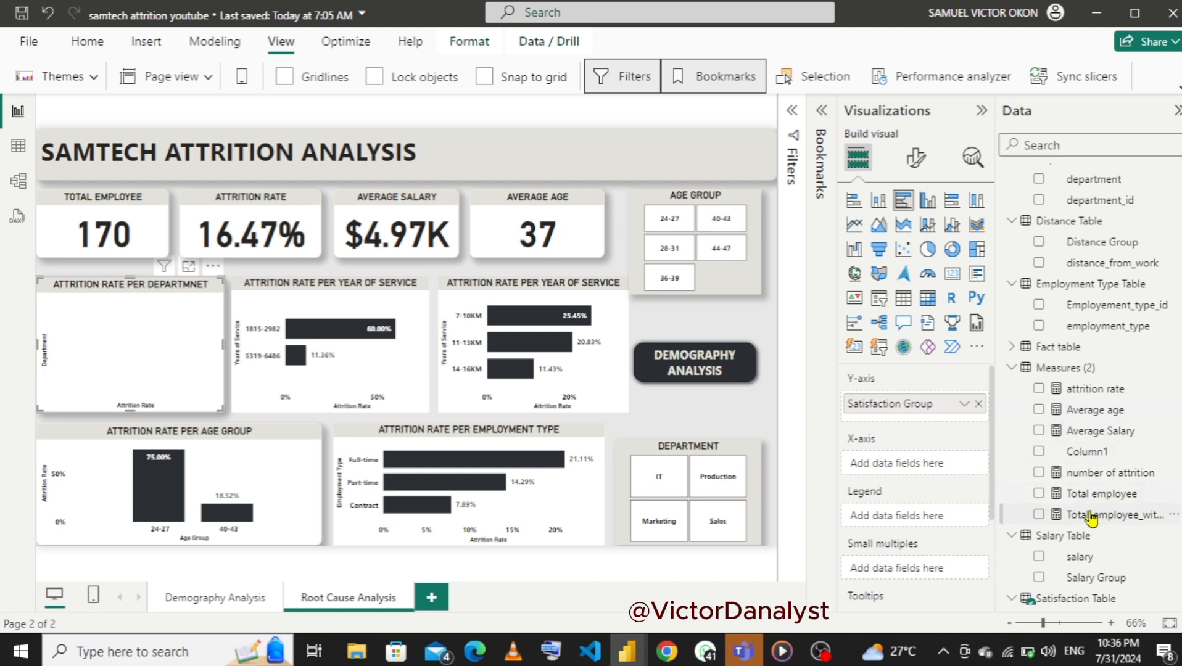
drag(1090, 388, 896, 459)
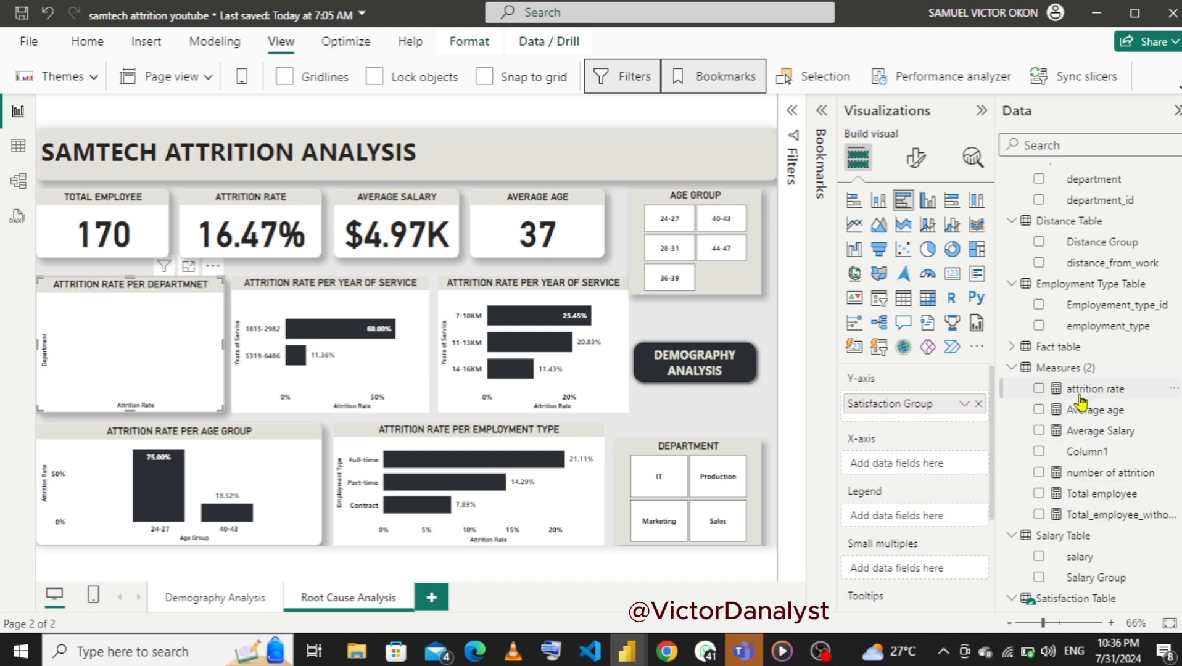
drag(1080, 396, 909, 470)
drag(1076, 394, 911, 464)
drag(912, 468, 912, 467)
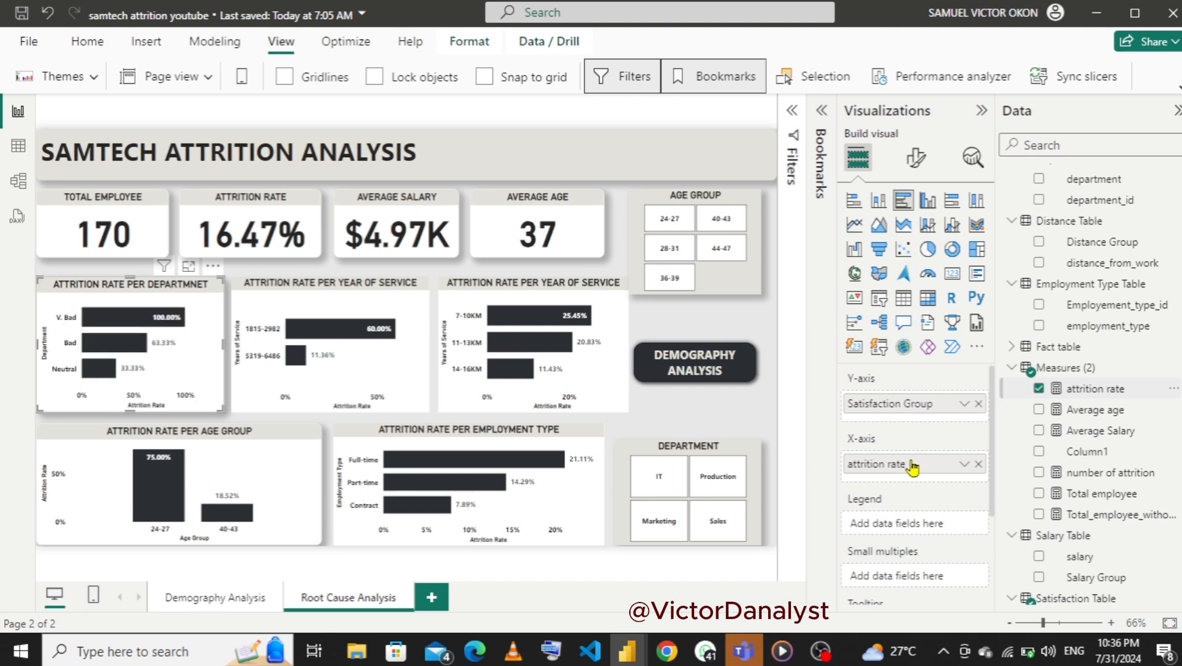
- Set the satisfaction group chart's X-axis to the number of attrition measure in place of attrition rate
mouse_move(162, 321)
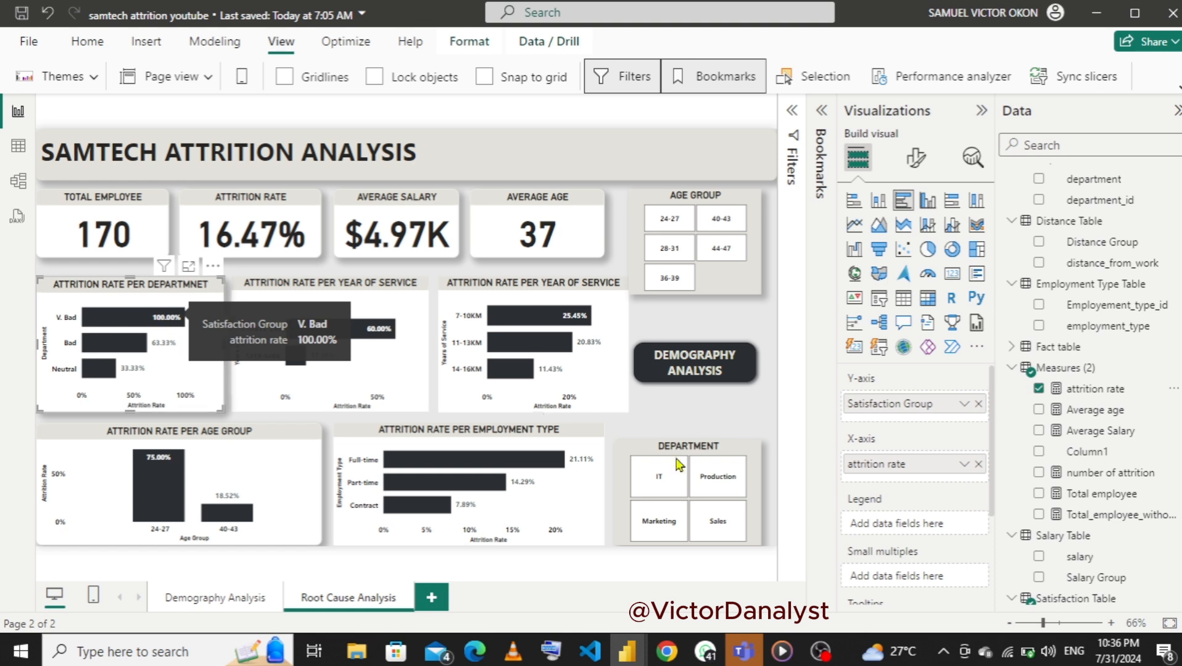
click(979, 470)
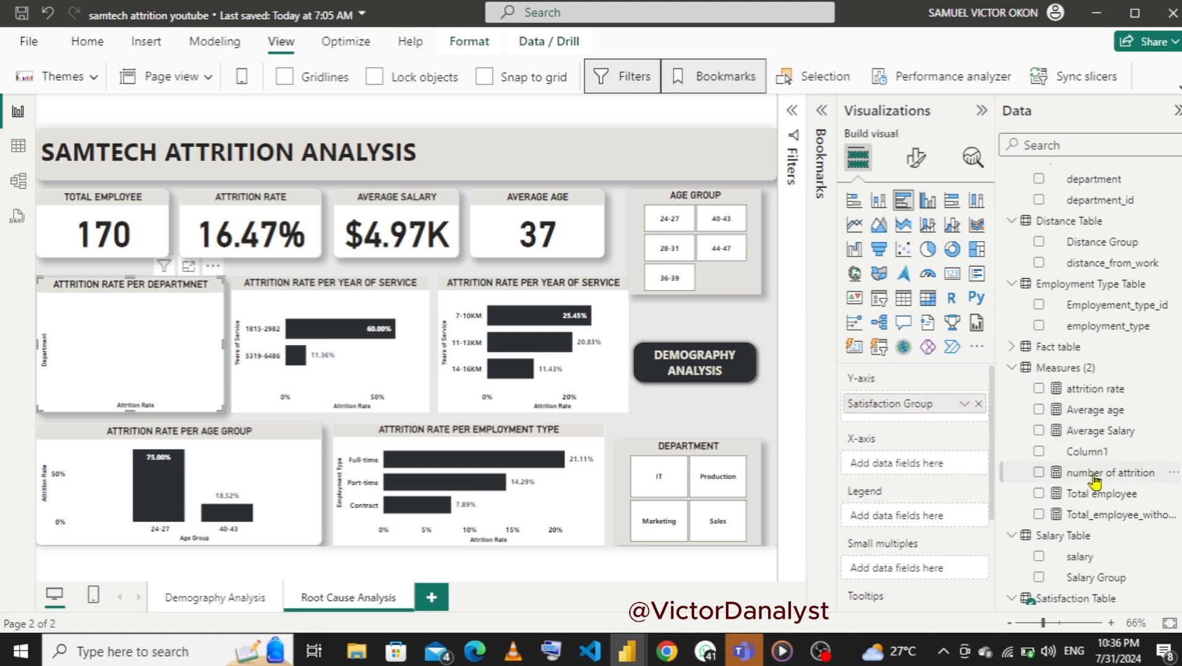
drag(1004, 477, 863, 463)
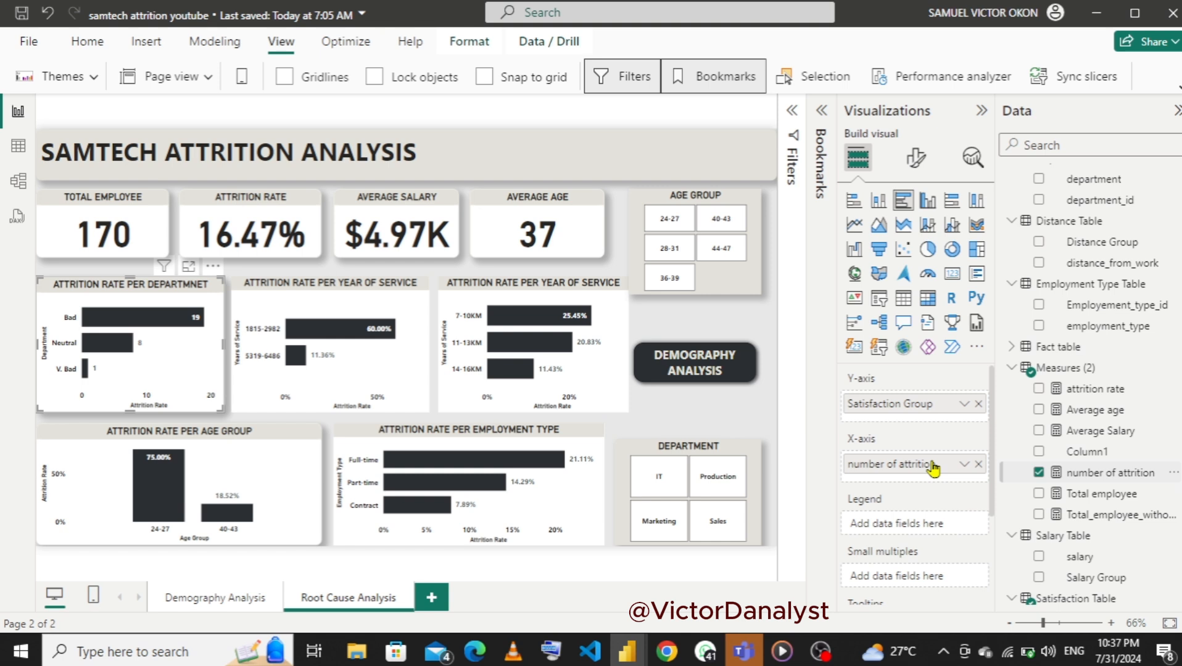
- Delete the attrition rate per age group chart and insert a scatter chart in its place, widened to fill the freed space
click(274, 463)
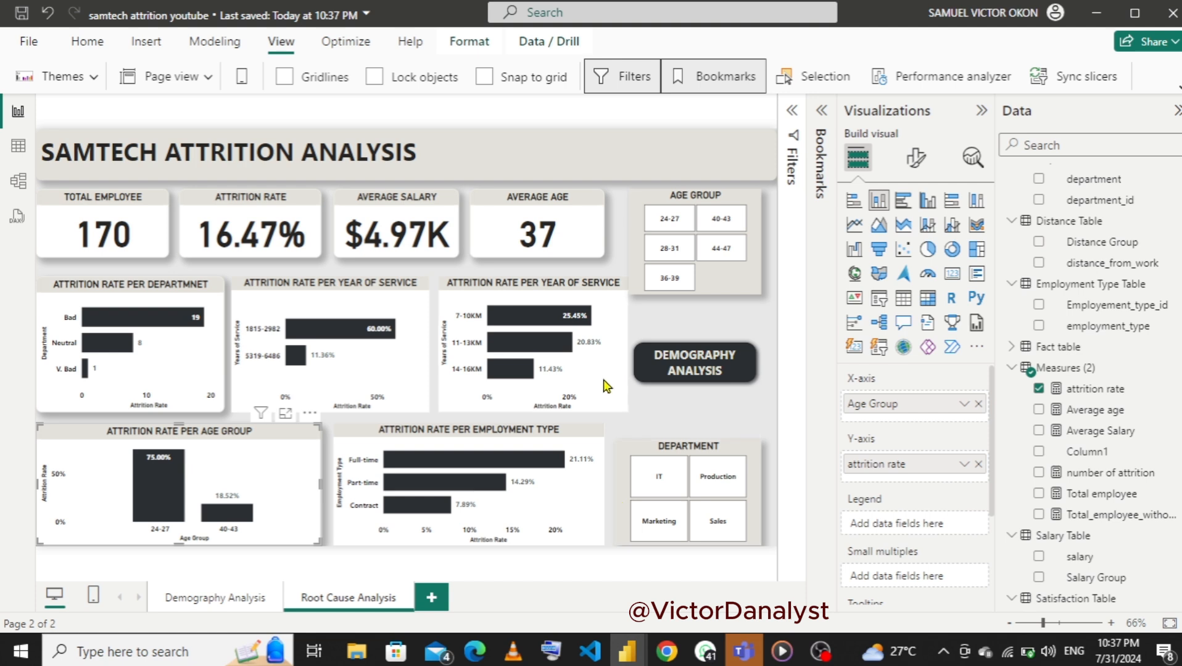
click(608, 339)
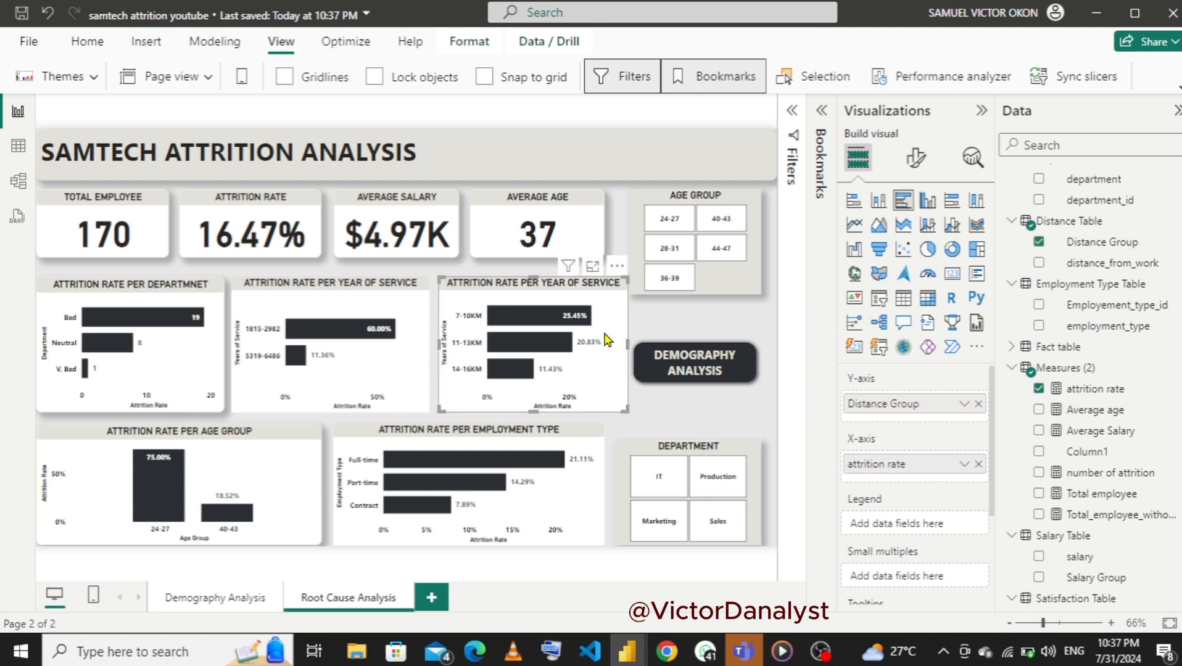
click(283, 461)
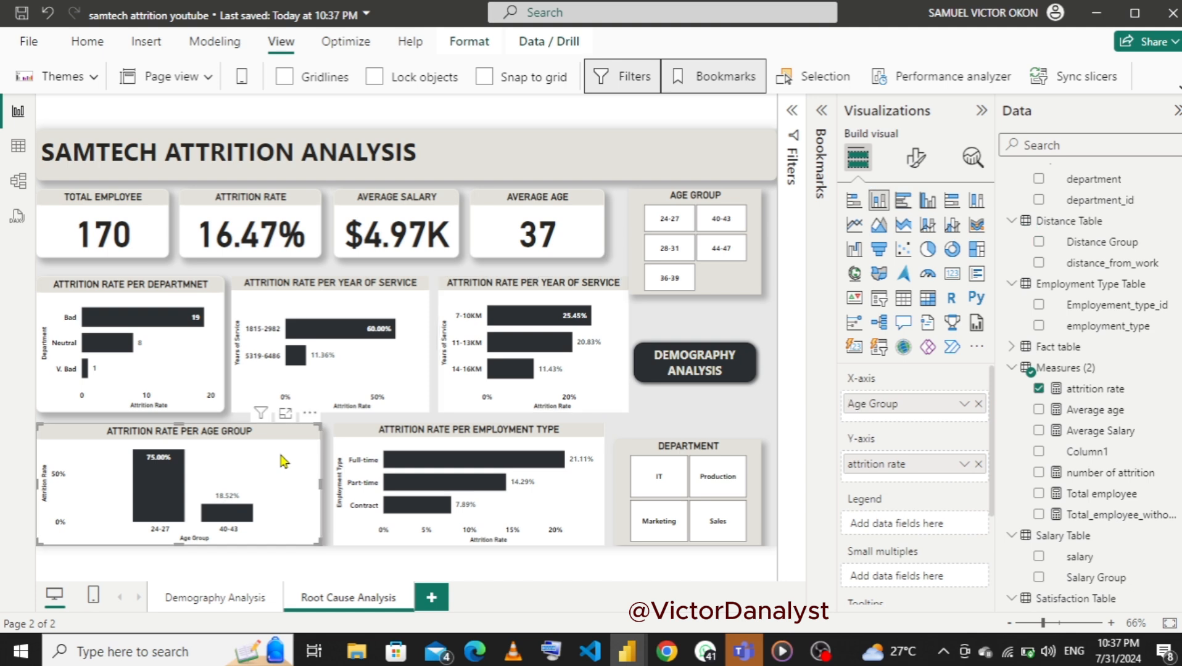
key(Delete)
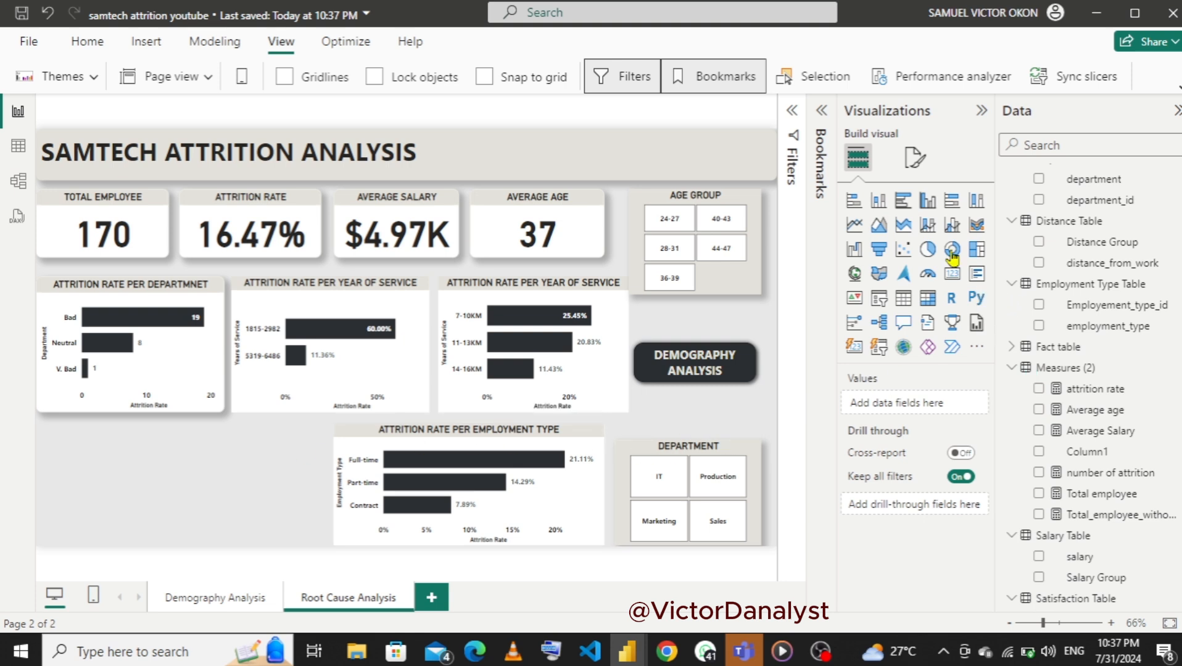
click(905, 249)
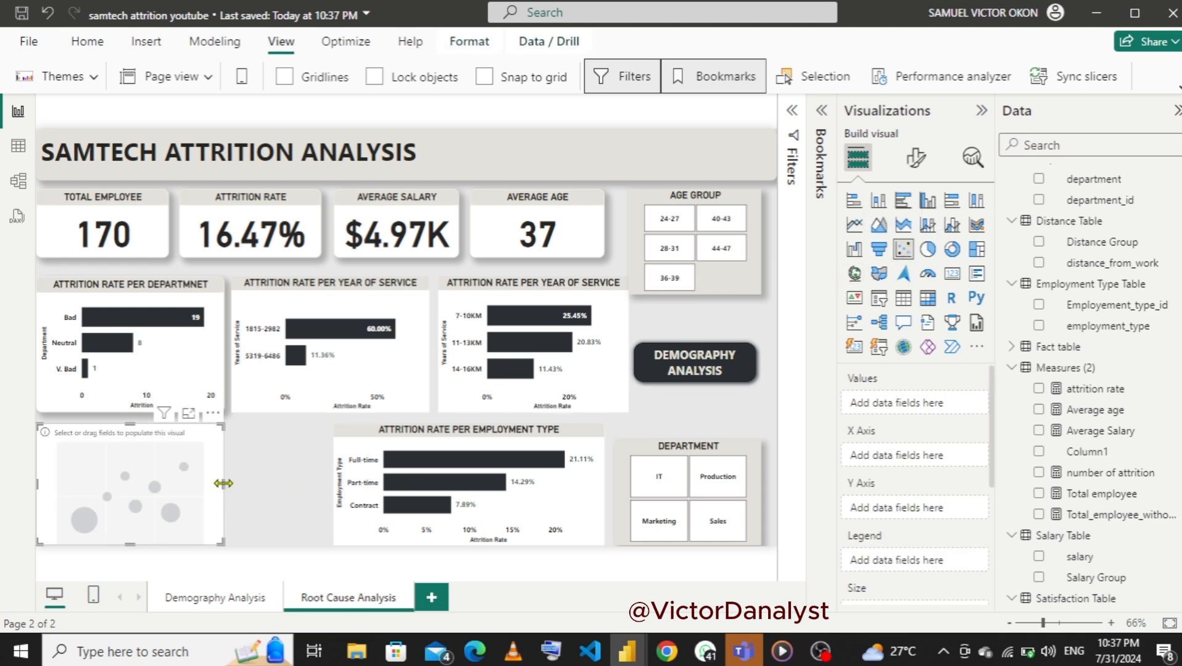
drag(223, 483, 320, 494)
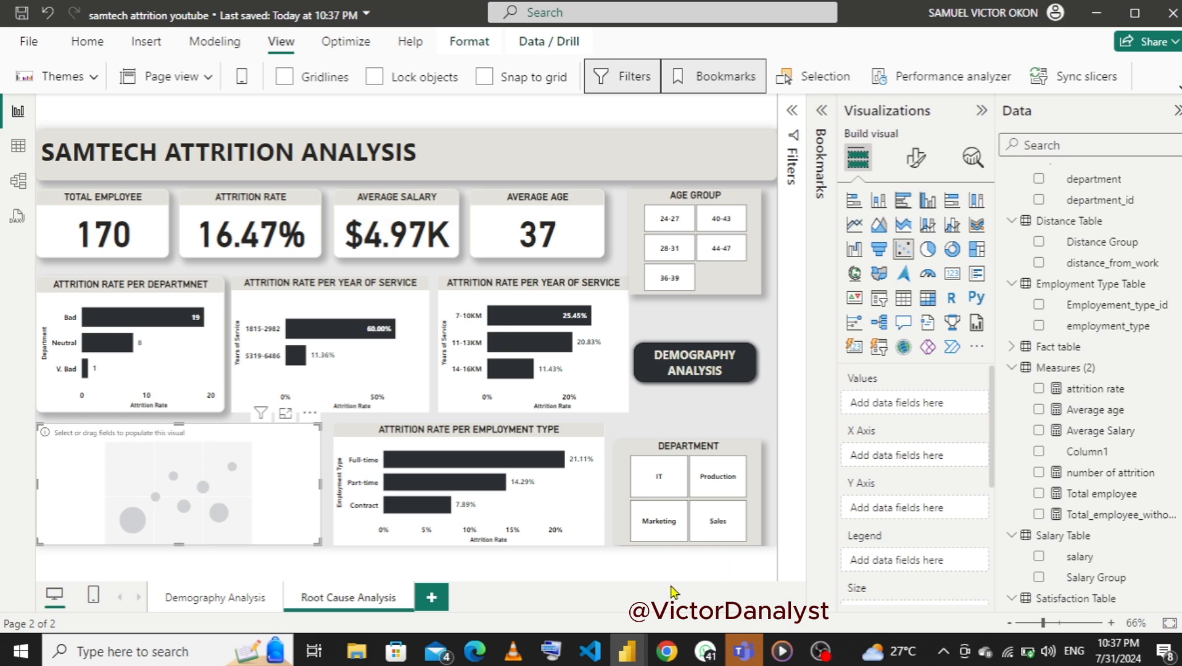
- Check the Sam tech attrition reference report, and plot Total Years on the X axis against salary on the Y axis in the scatter chart
mouse_move(637, 655)
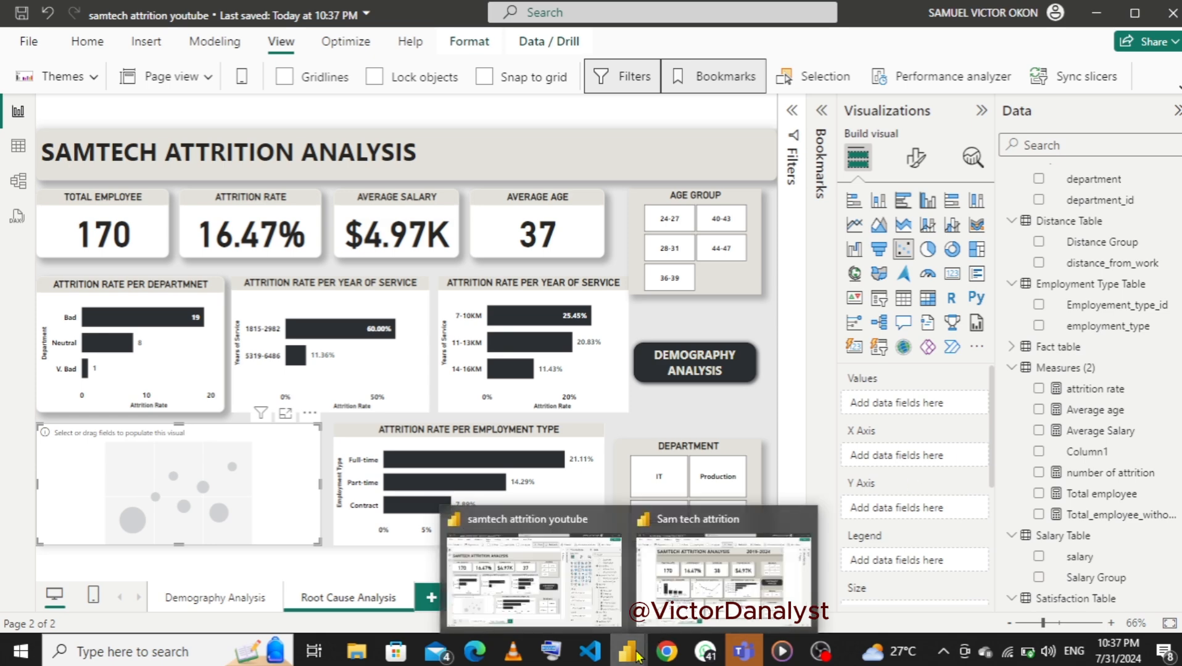
click(730, 589)
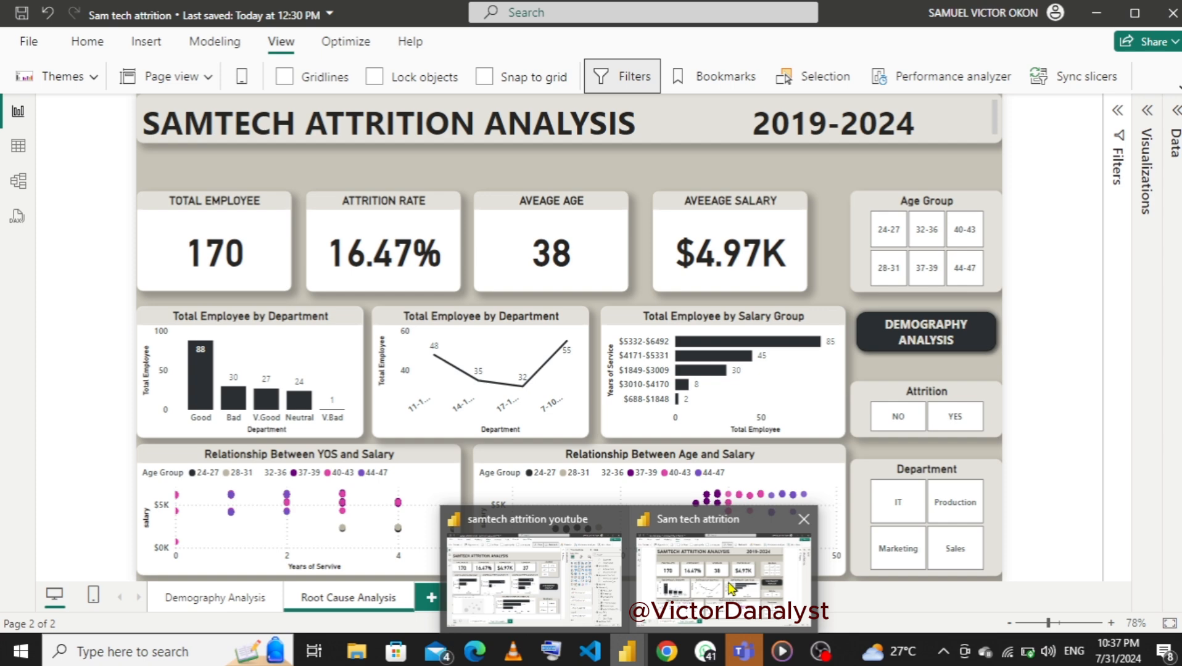
click(465, 519)
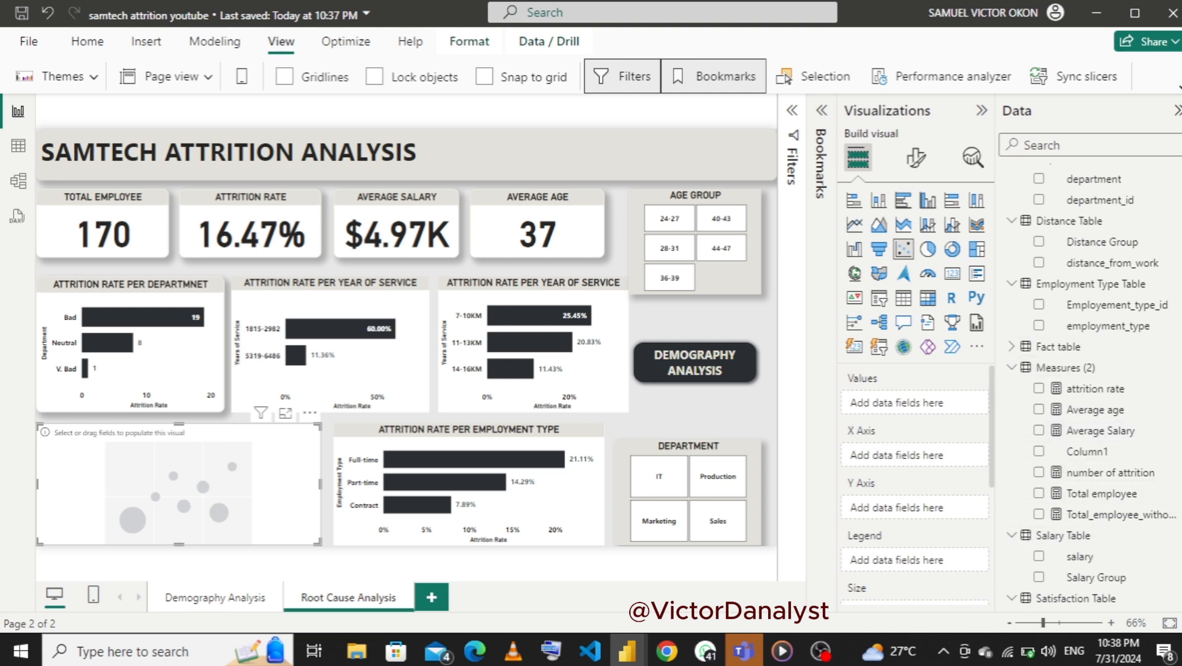
scroll(1105, 564, down, 3)
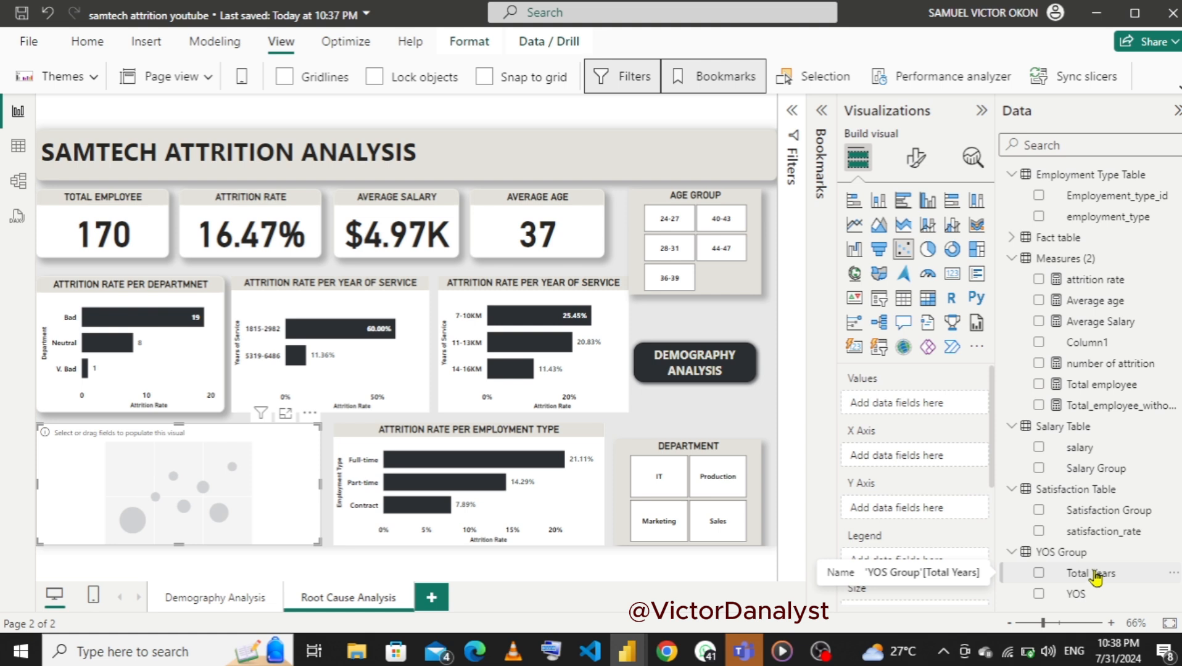
drag(1095, 576, 927, 466)
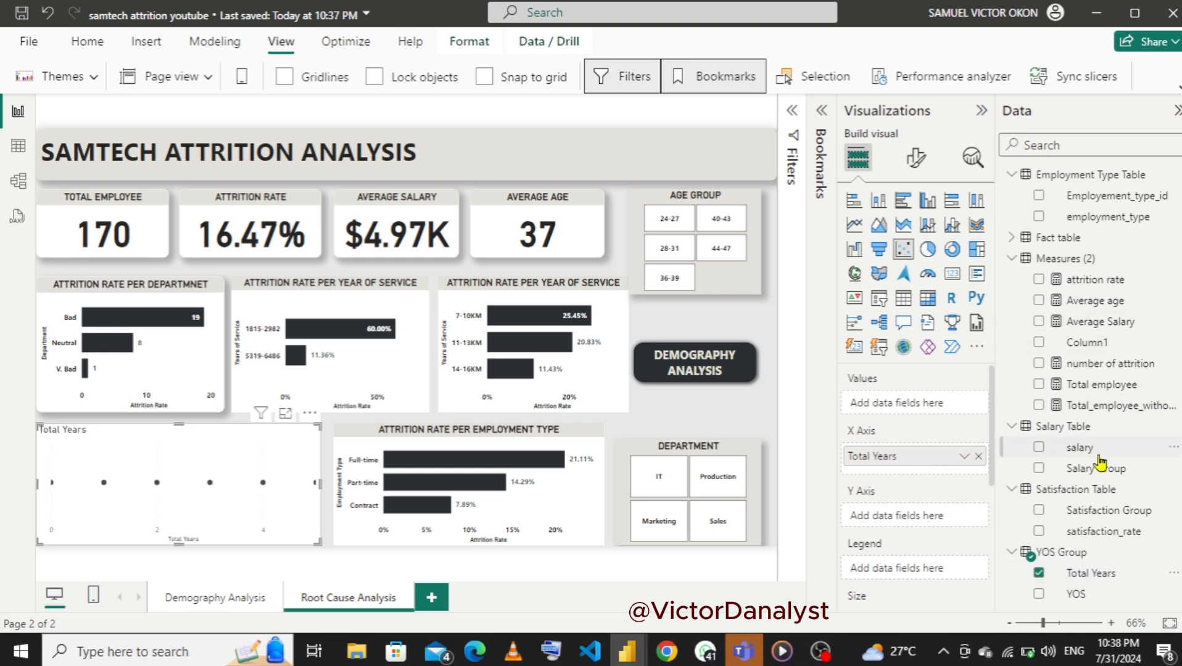
drag(1095, 459, 923, 529)
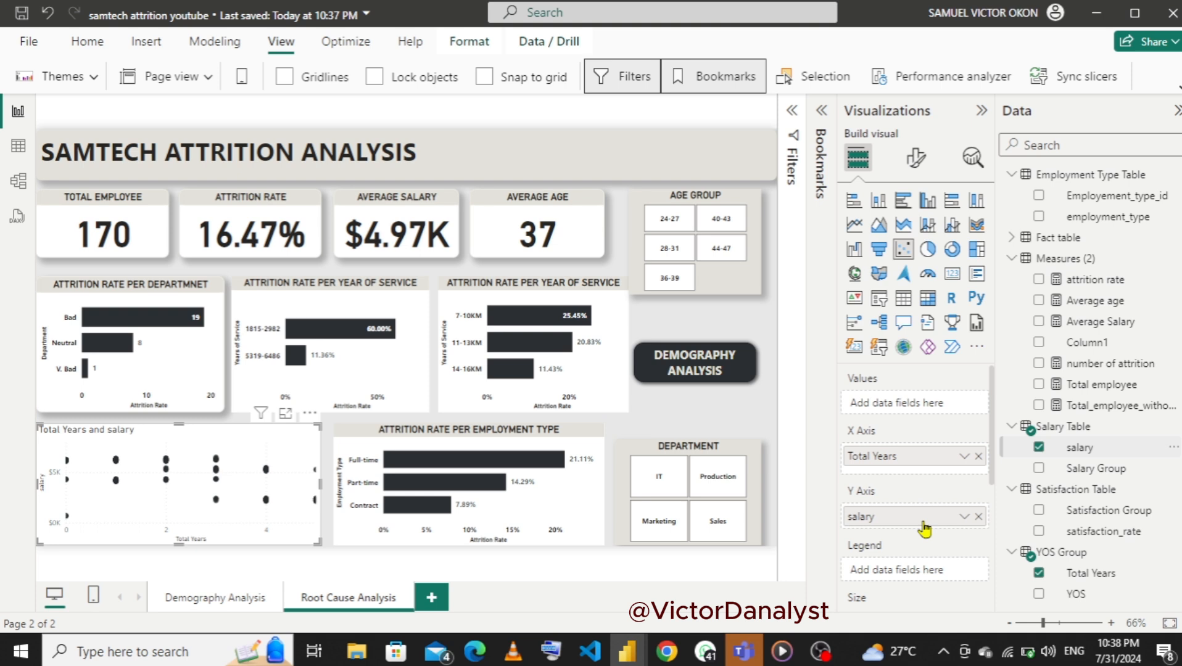
- Narrow the Age Group slicer and make it slightly taller, and resize the Demography Analysis button beneath it to match its width
click(636, 233)
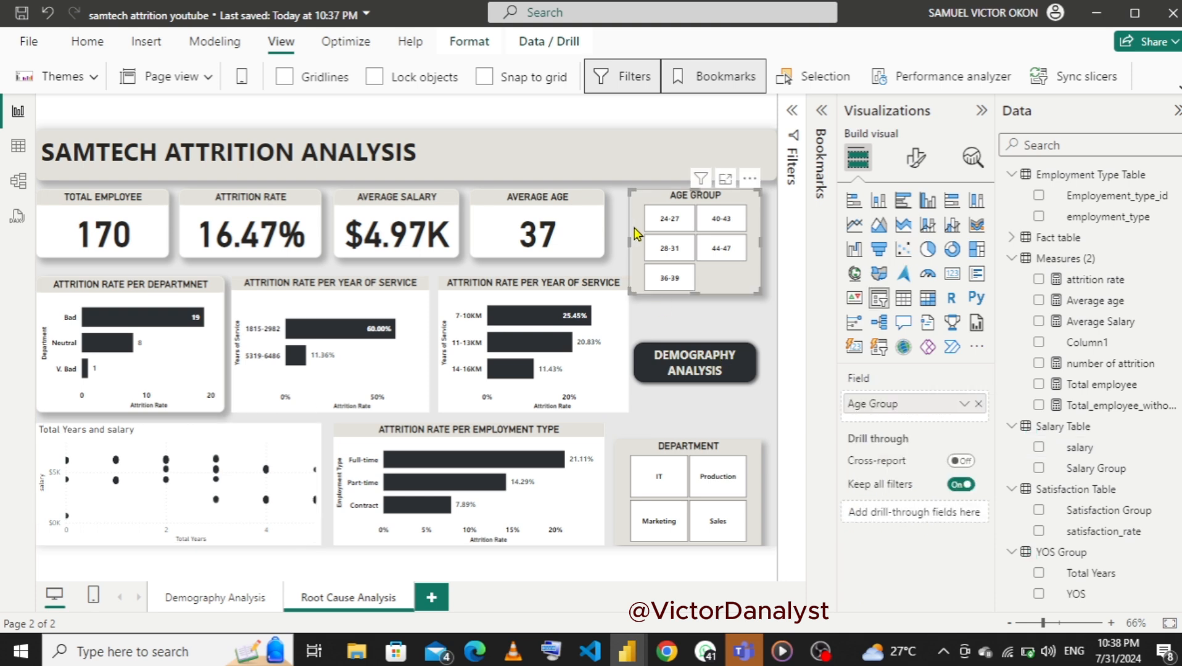
drag(634, 245, 641, 243)
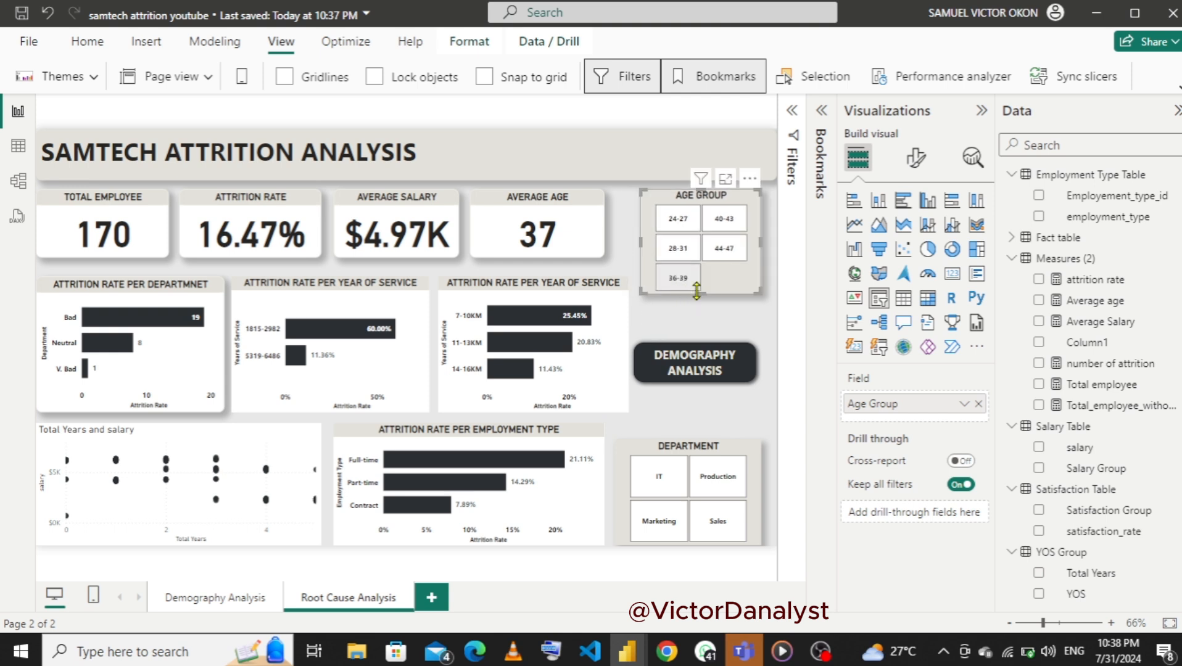
drag(701, 293, 700, 295)
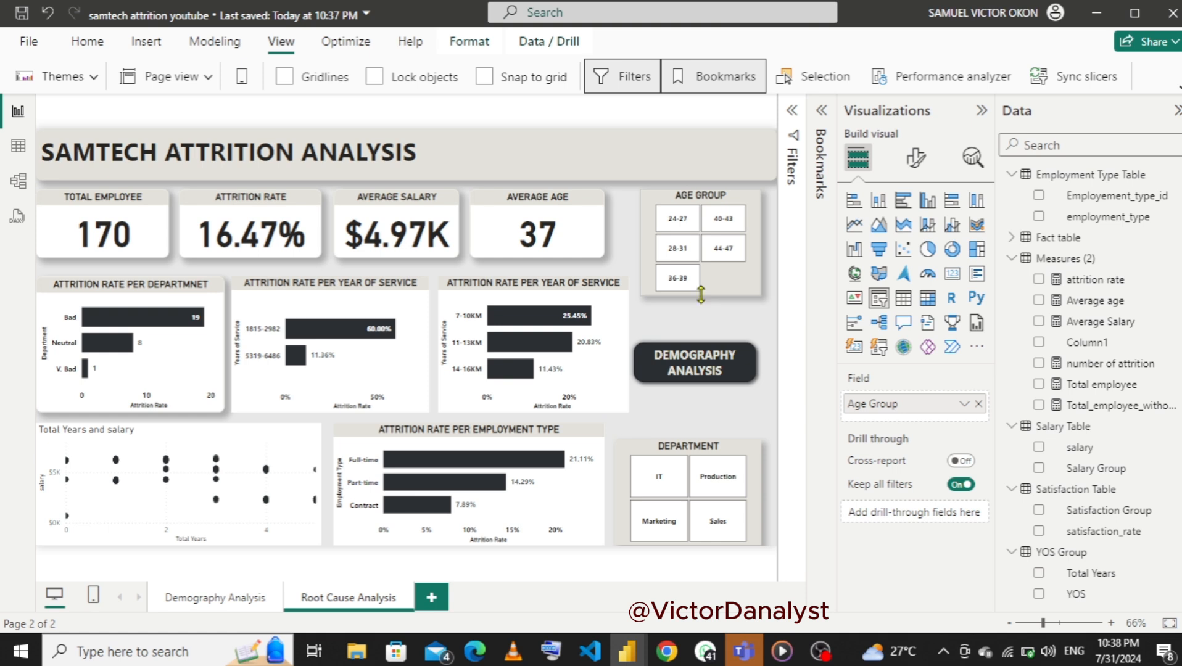
drag(691, 380, 639, 390)
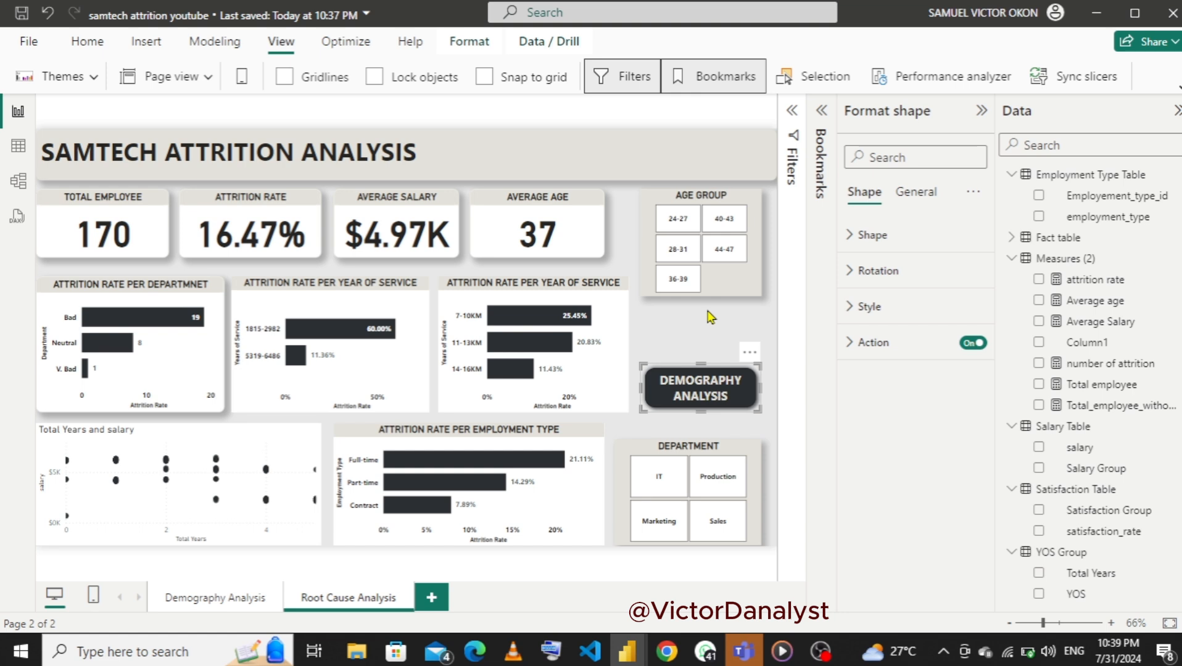
- Delete the attrition rate per employment type chart and insert a scatter chart in its place, widened to fill the freed space
click(361, 450)
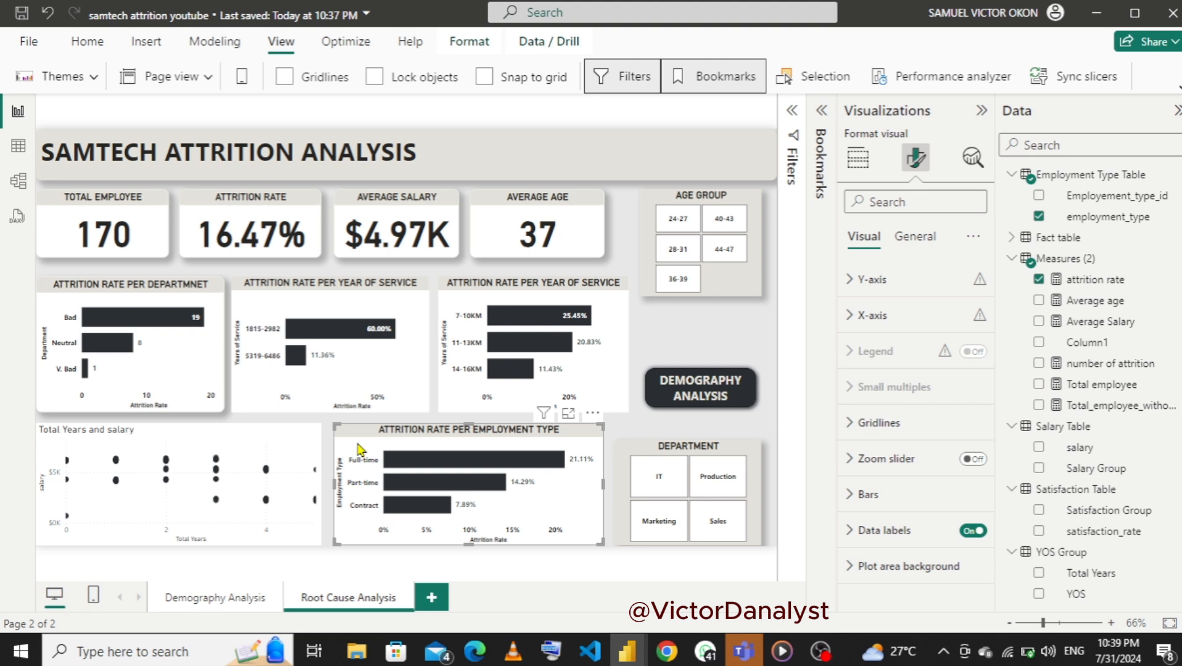
key(Delete)
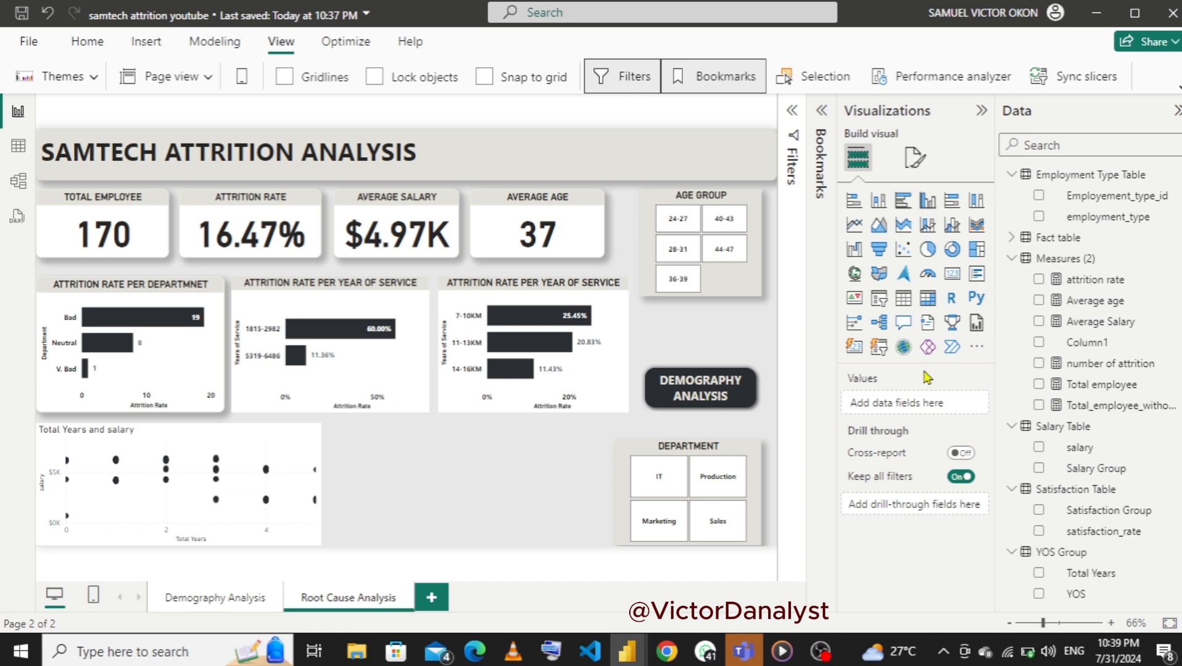
click(903, 259)
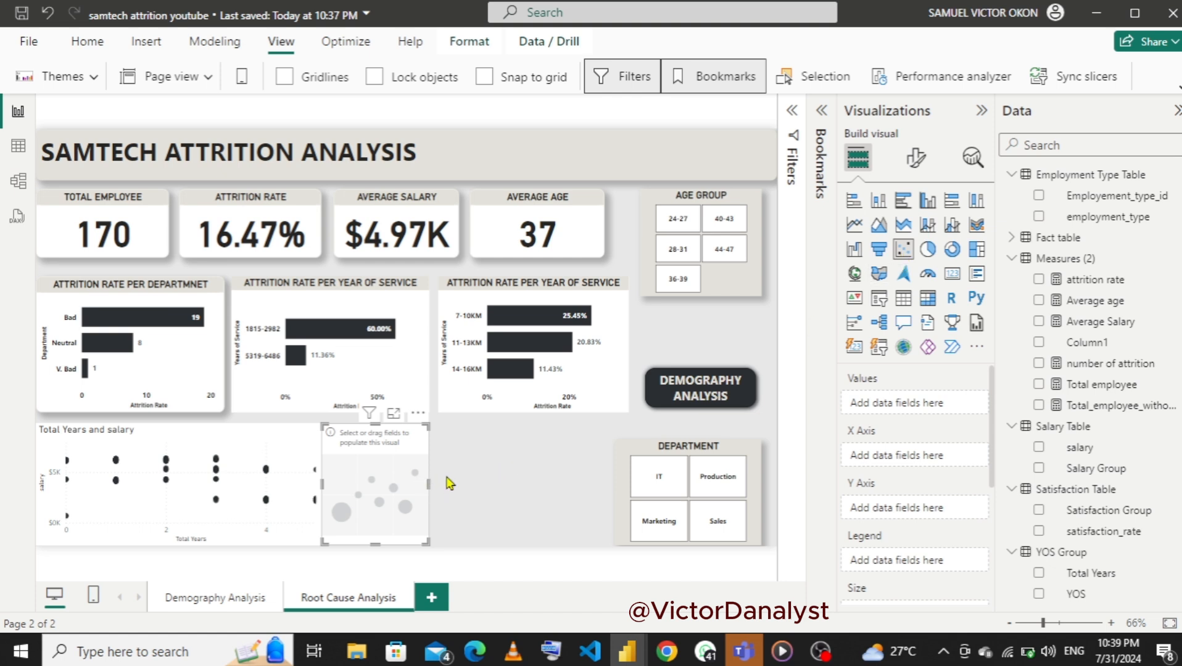
drag(429, 483, 601, 482)
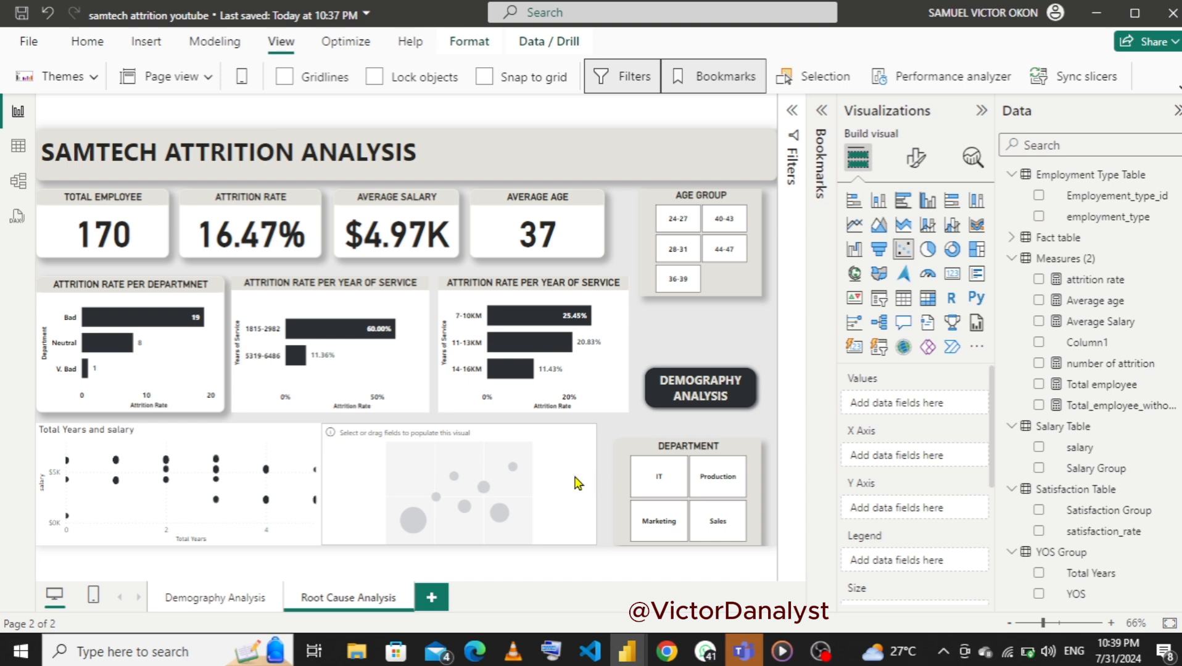
drag(458, 441, 469, 441)
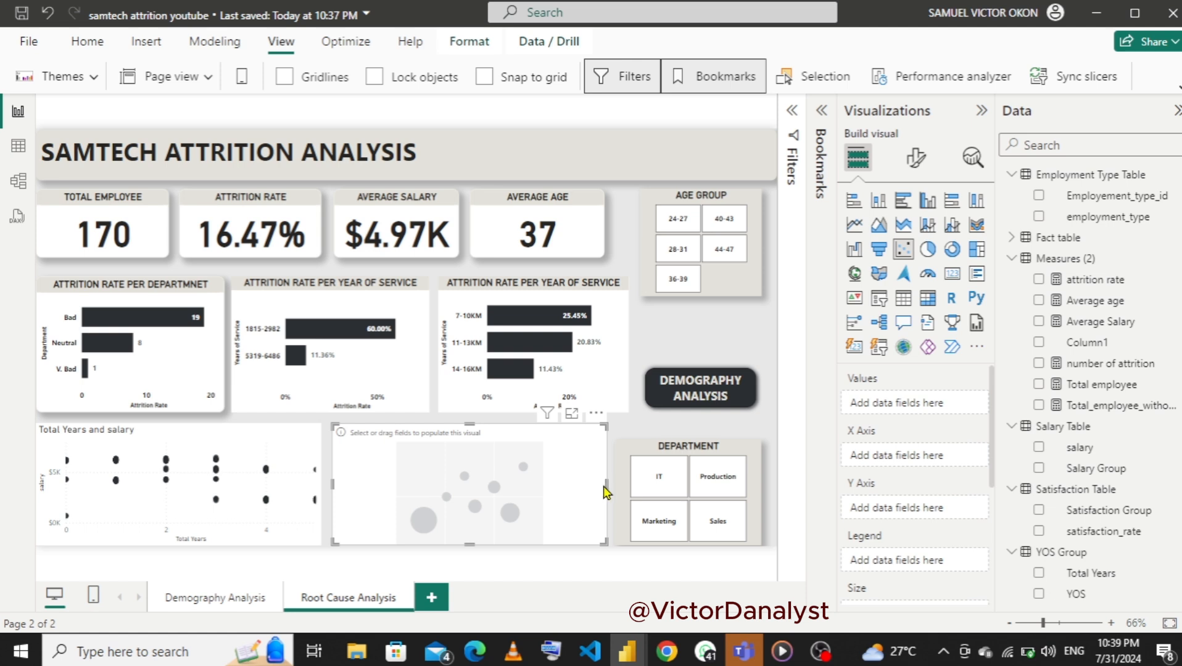
- Narrow the Department slicer to match the Age Group slicer's width and extend it upward to align with the scatter charts' upper edge
drag(606, 491, 642, 495)
click(623, 452)
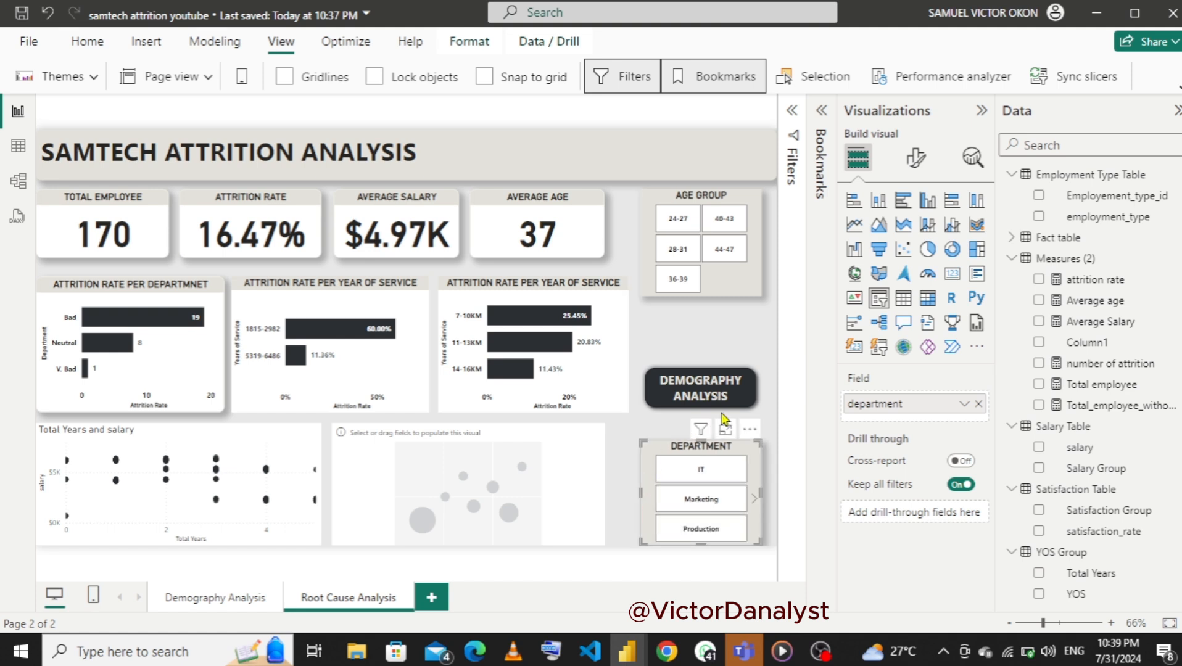
mouse_move(699, 435)
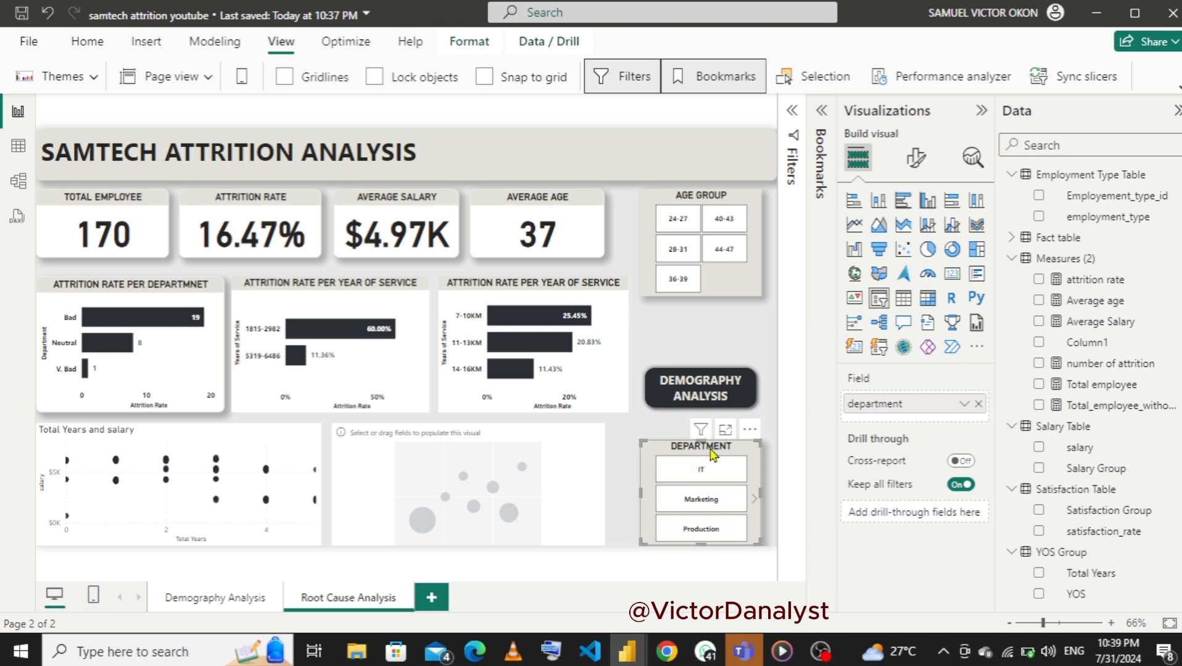
drag(700, 439, 701, 430)
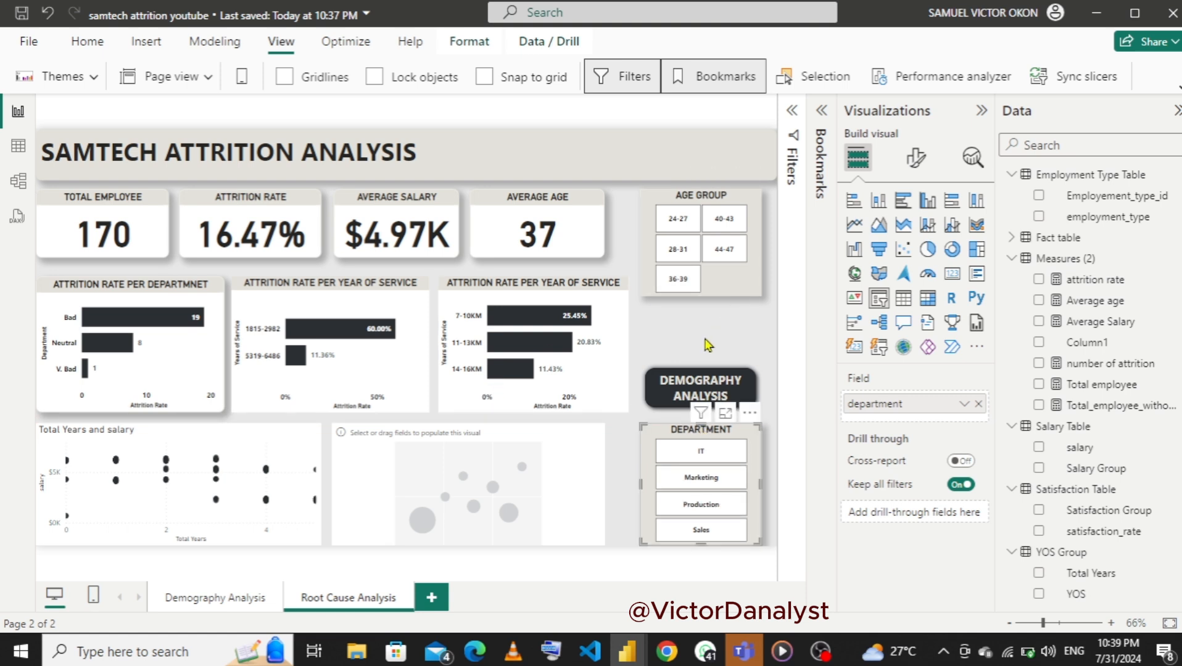
click(707, 344)
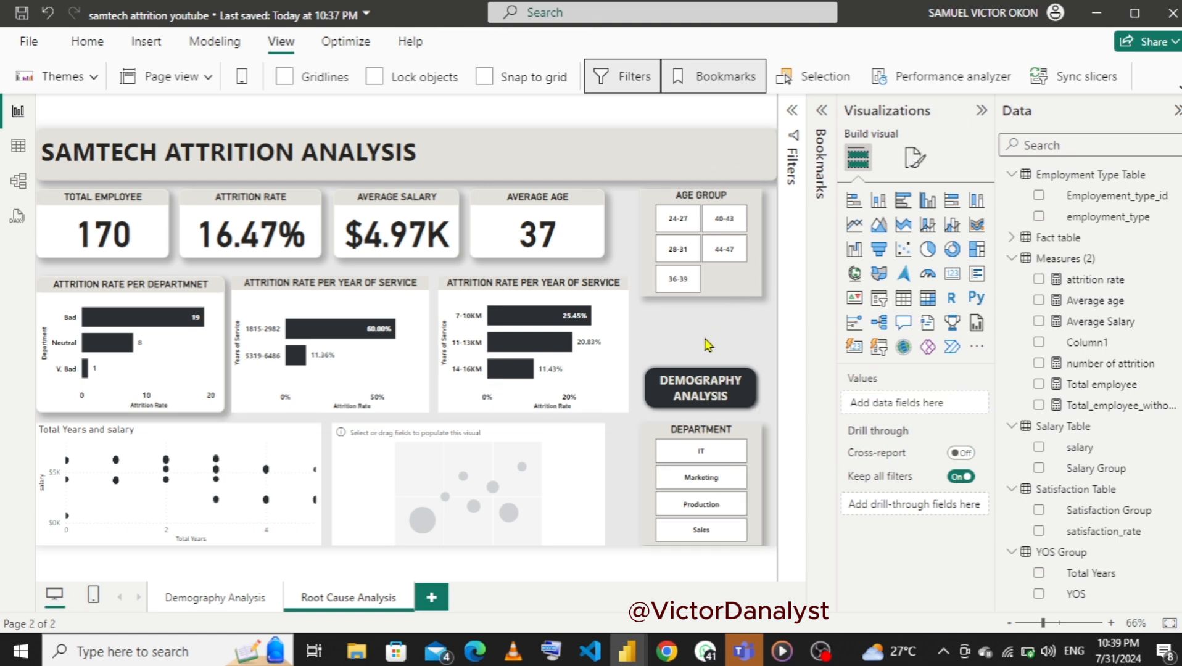
- Widen the empty scatter chart to align with the chart above, and plot age on the X axis against salary on the Y axis
click(545, 439)
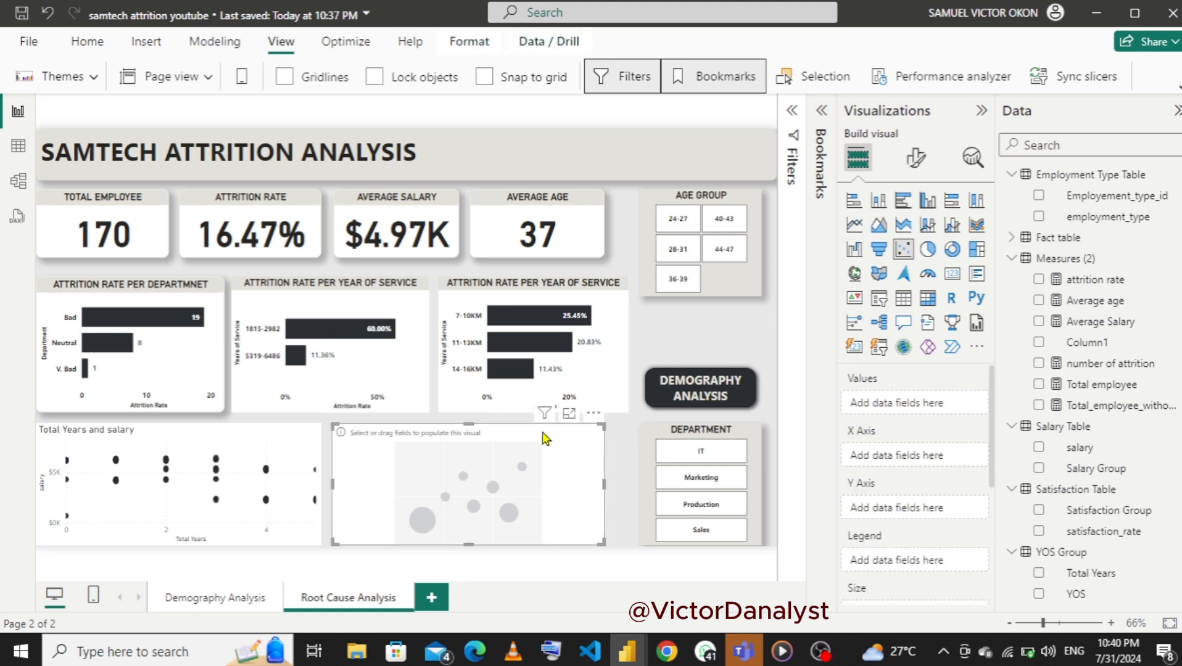
drag(603, 481, 627, 478)
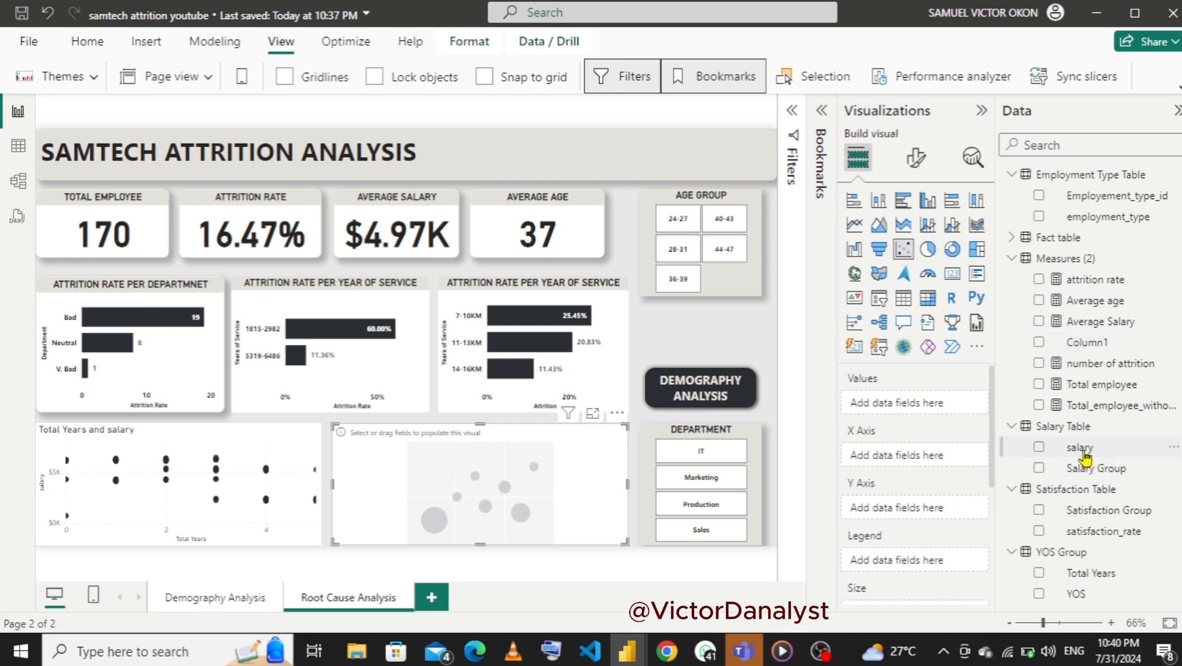
drag(1087, 457, 1112, 459)
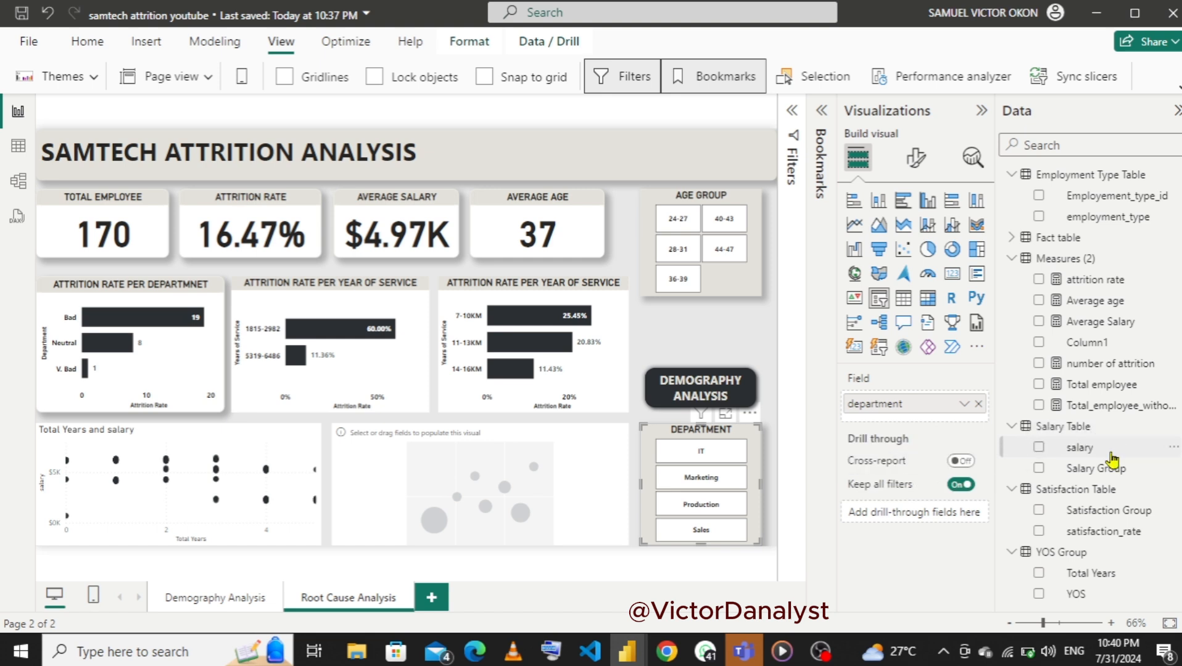
click(509, 480)
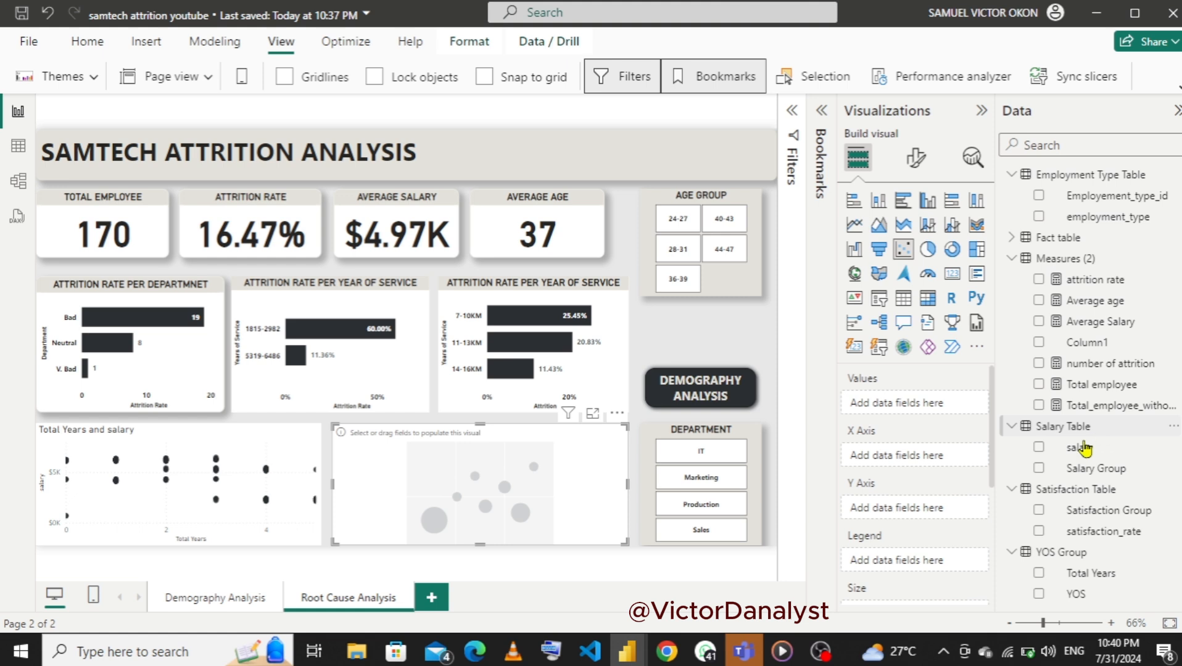
drag(1084, 448, 905, 513)
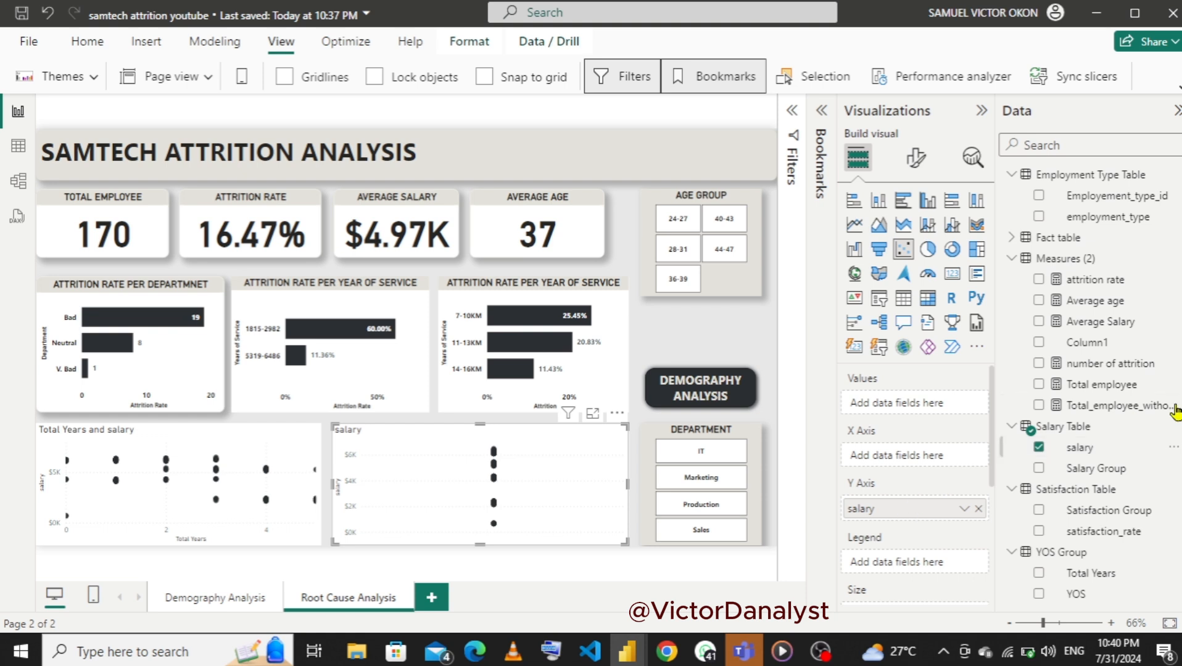
scroll(1171, 407, up, 1)
scroll(1092, 383, up, 5)
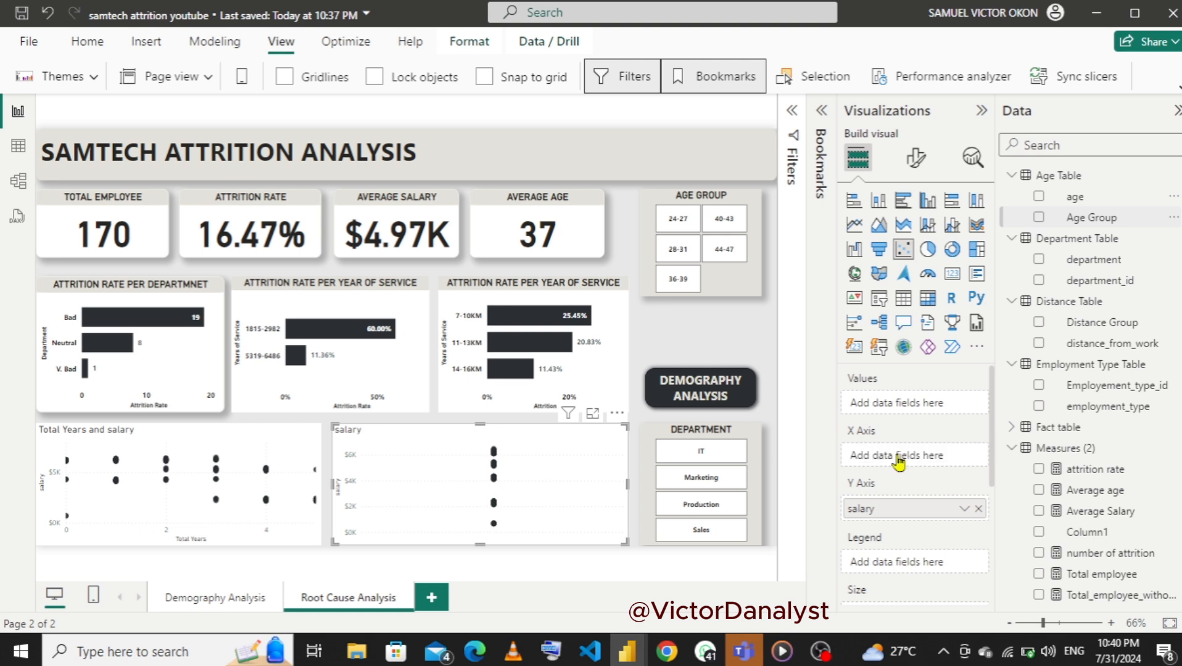
drag(1075, 196, 898, 463)
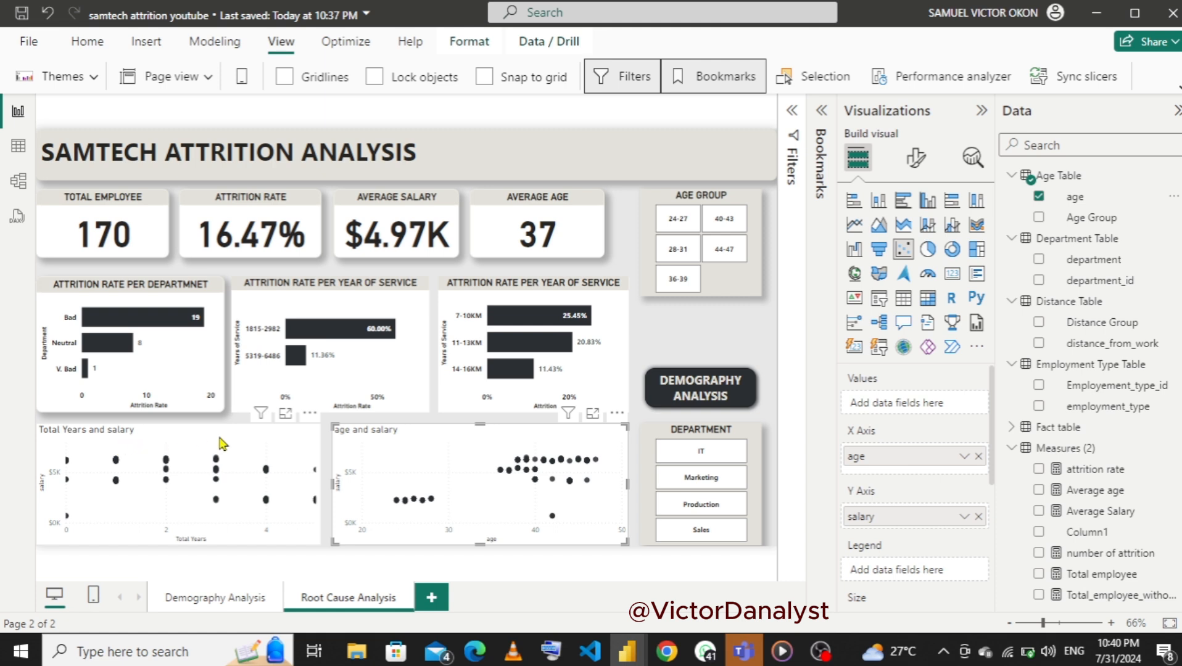
- Change the title of the Total Years and salary scatter chart to "RELATIONSHIP BETWEEN YOS AND SALARY"
click(158, 441)
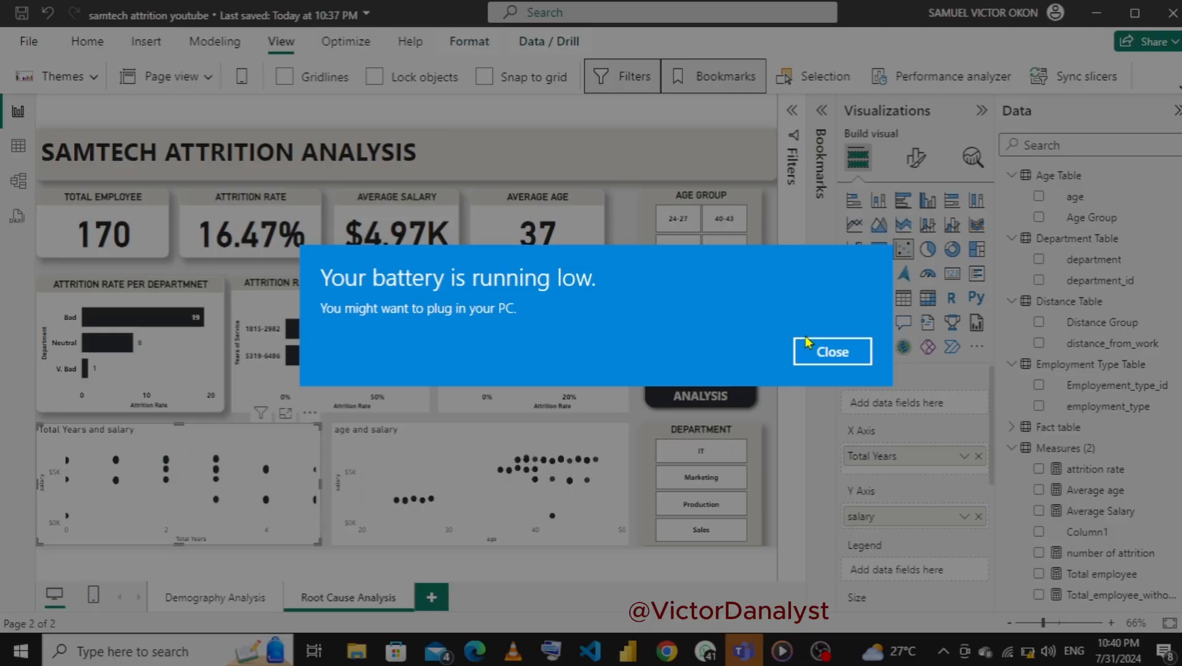
click(837, 352)
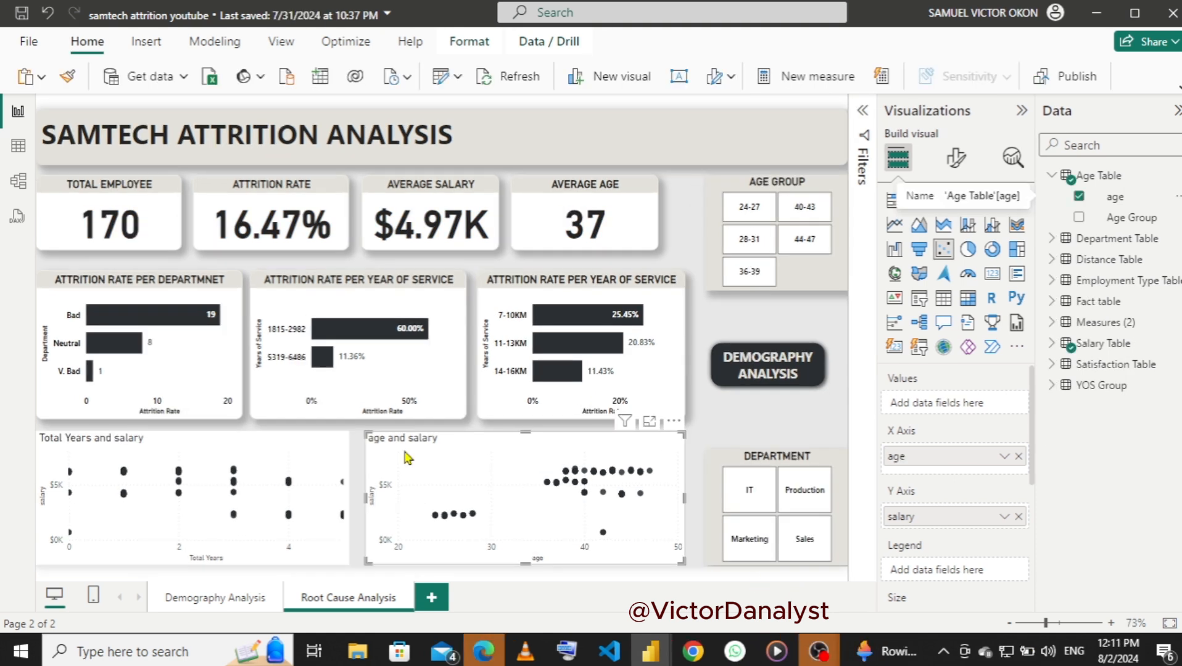
click(228, 458)
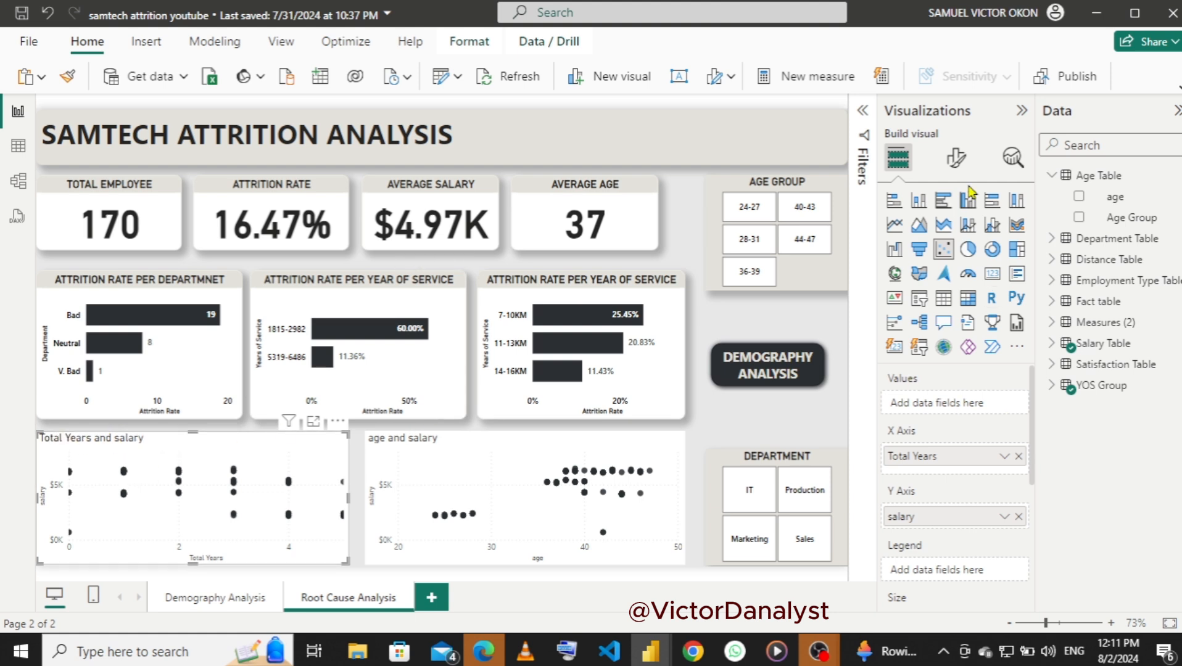
click(955, 158)
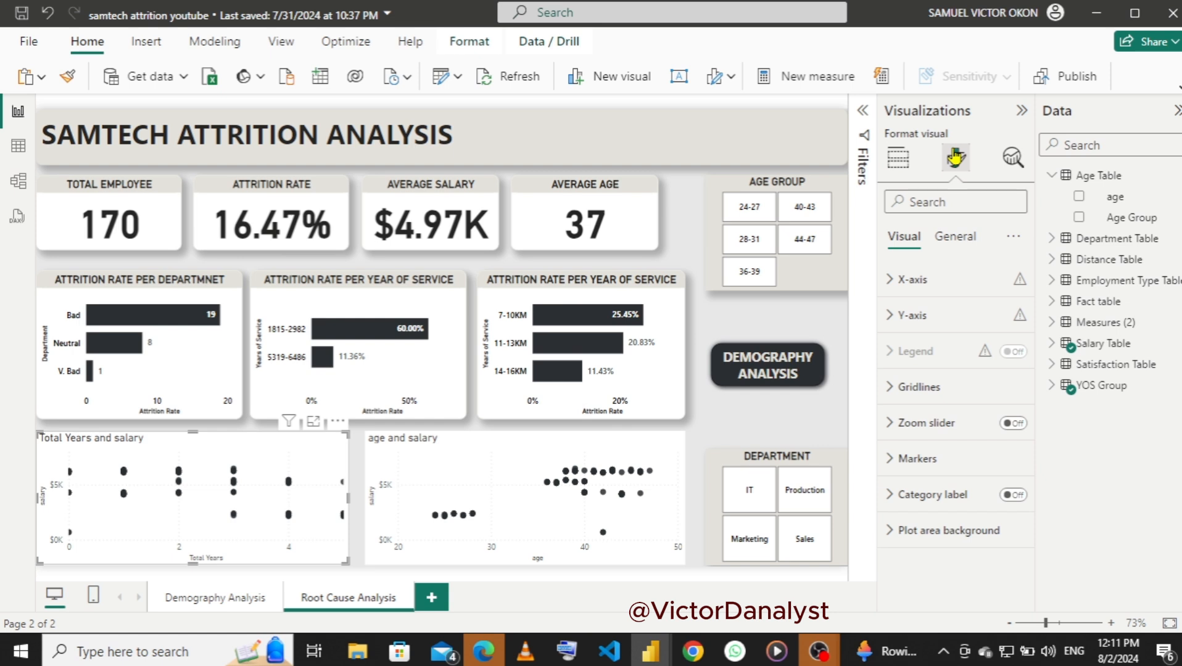
click(950, 244)
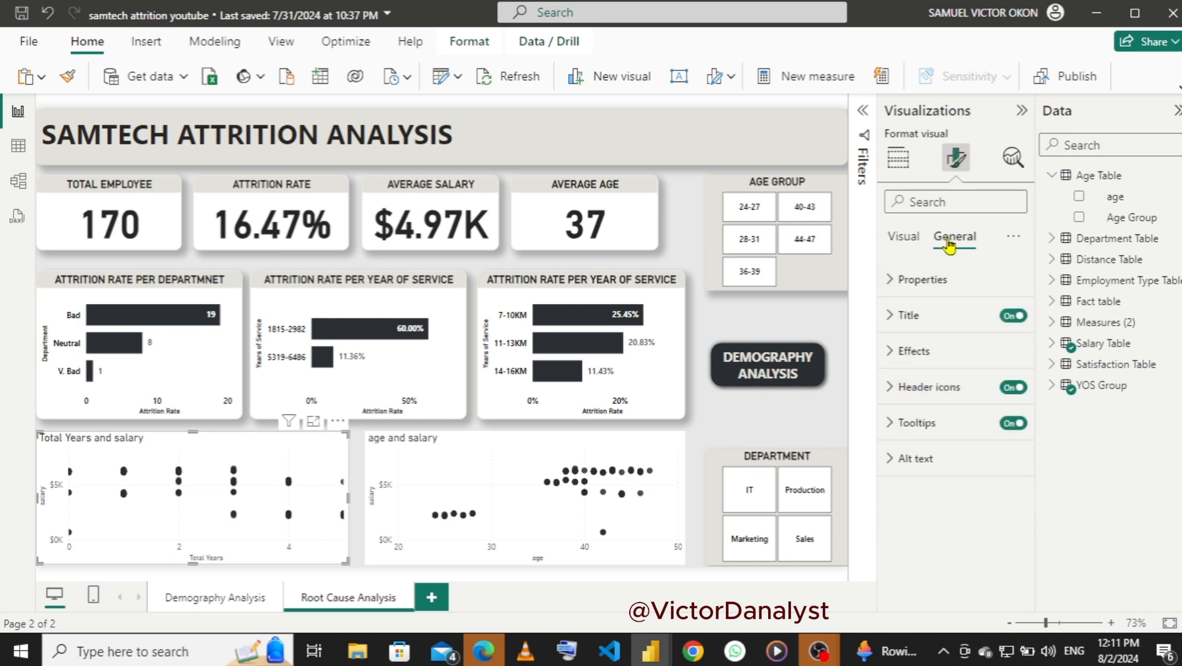
click(887, 321)
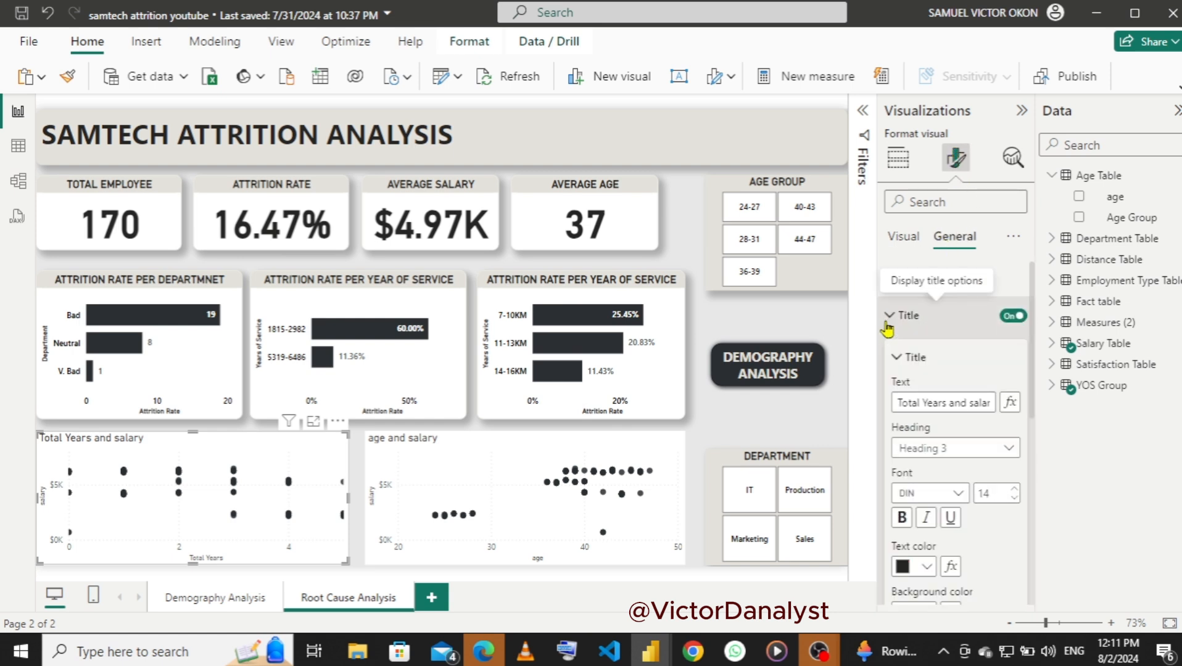
click(945, 398)
key(ctrl+a)
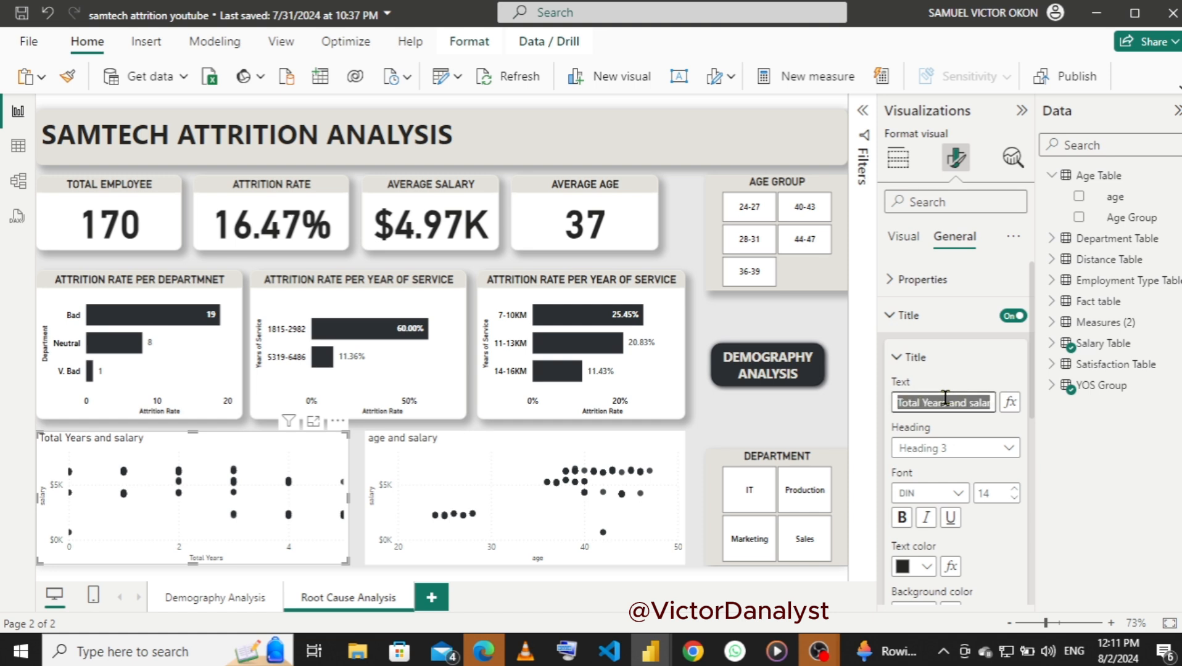
text(Re)
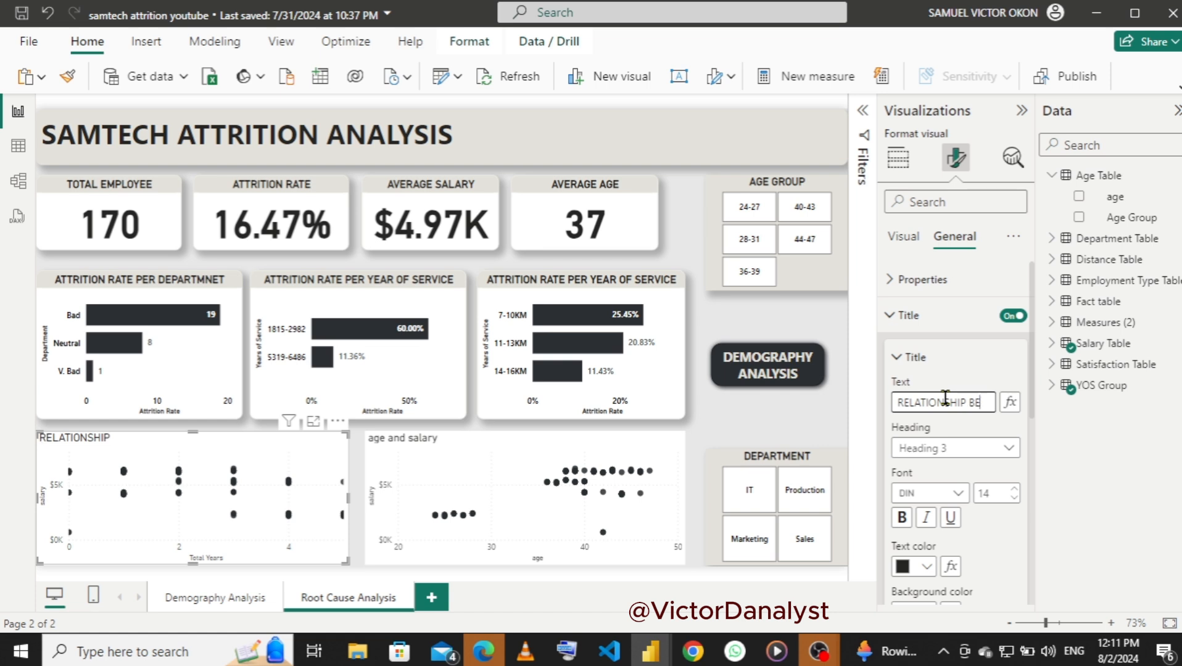
text(WEEN)
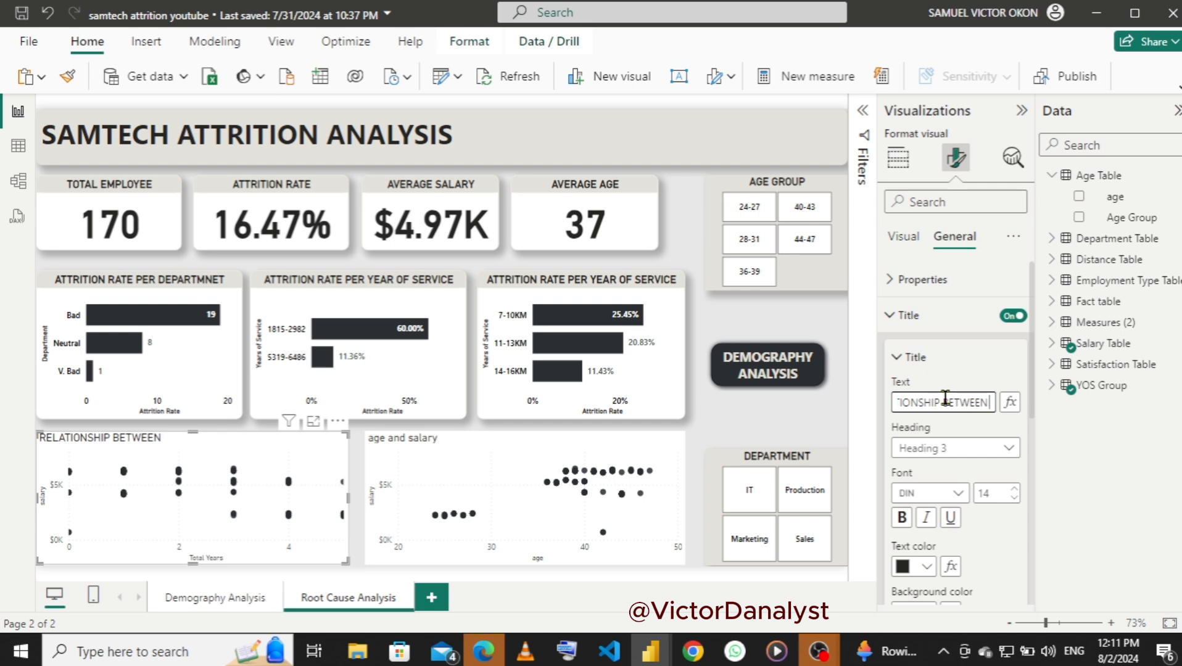
text( YOS AND SALARY)
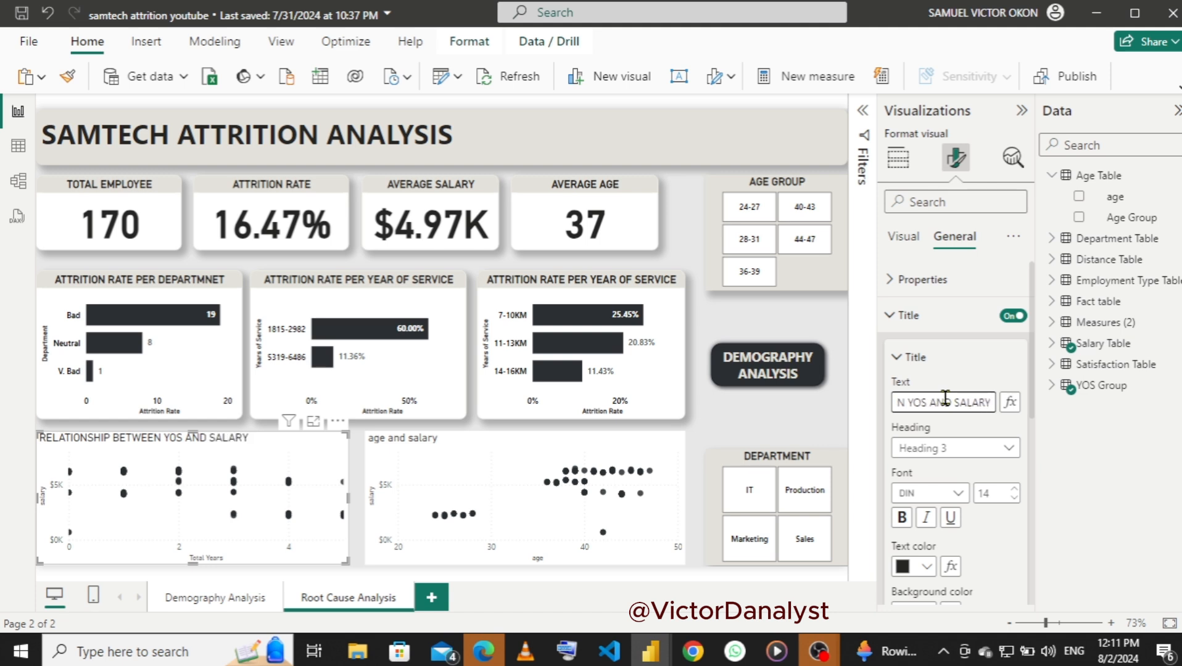
- Format the YOS and salary scatter chart's title as bold and centered with a light beige background
click(902, 518)
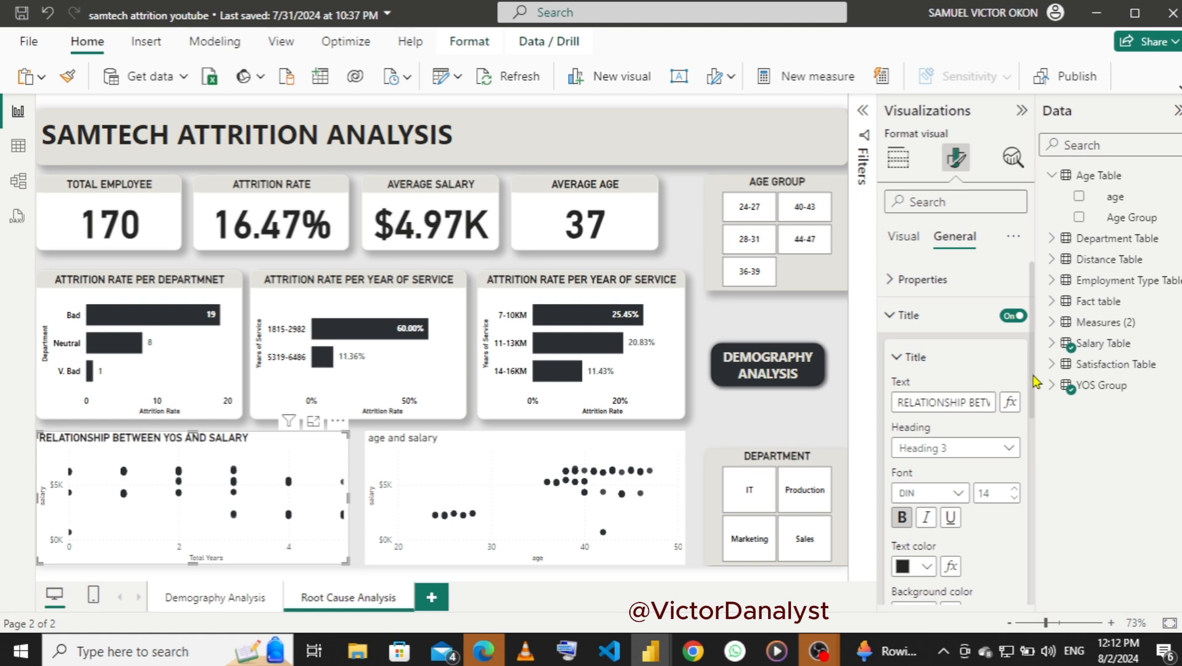
scroll(950, 449, down, 4)
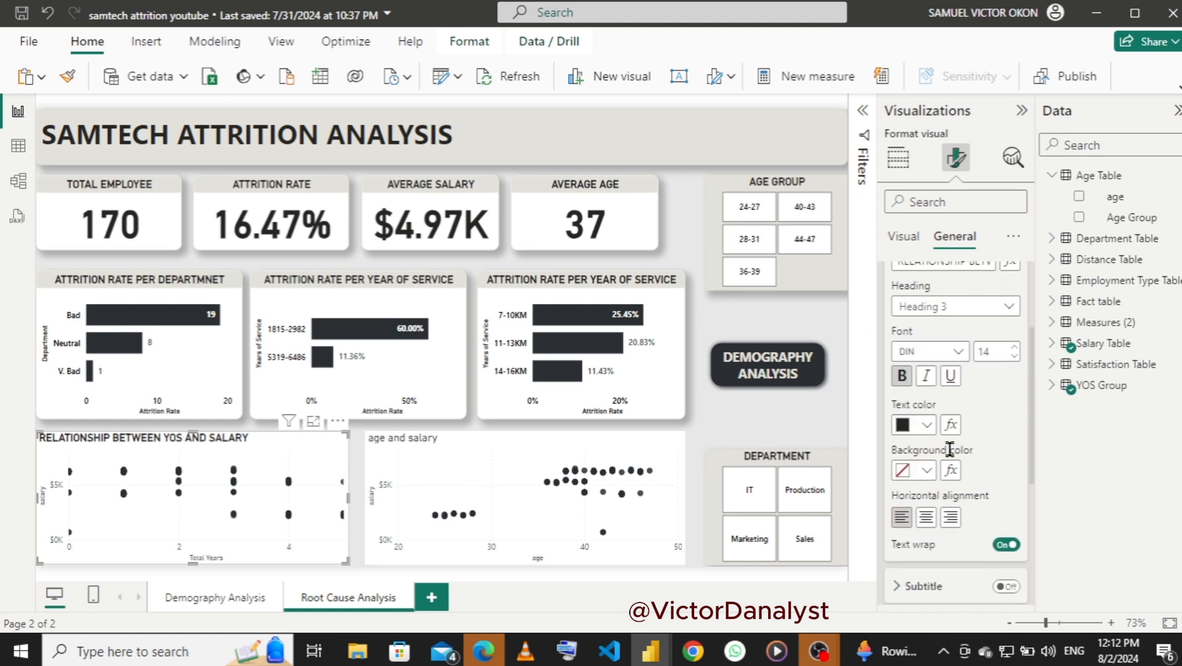
click(927, 472)
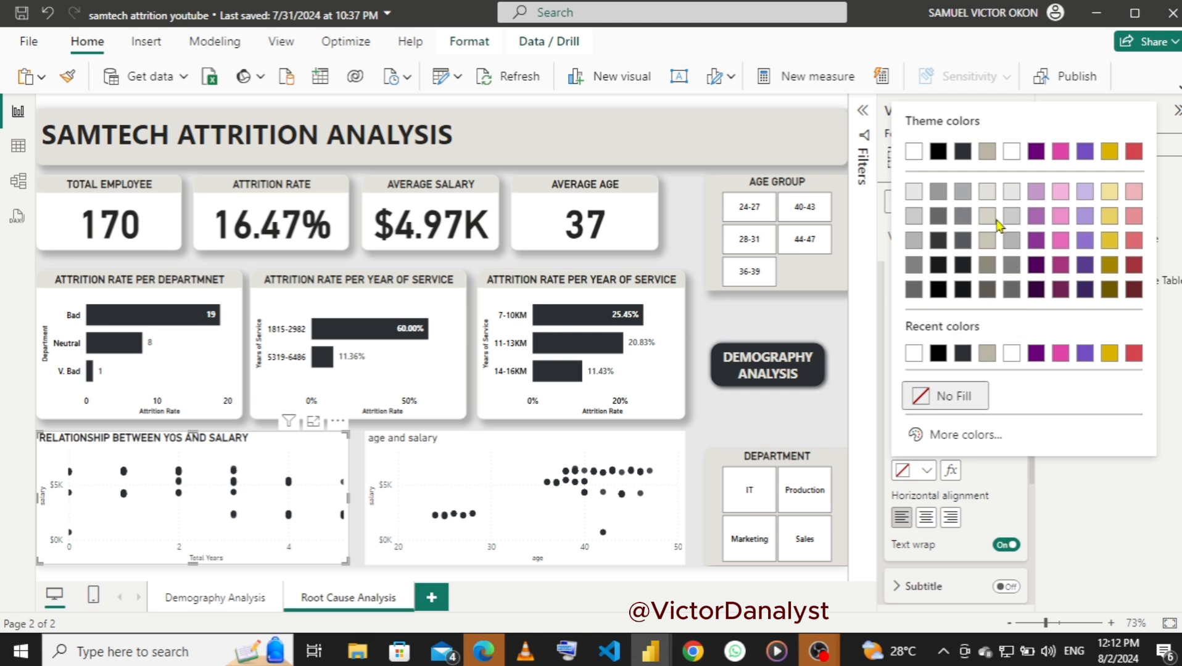
click(988, 195)
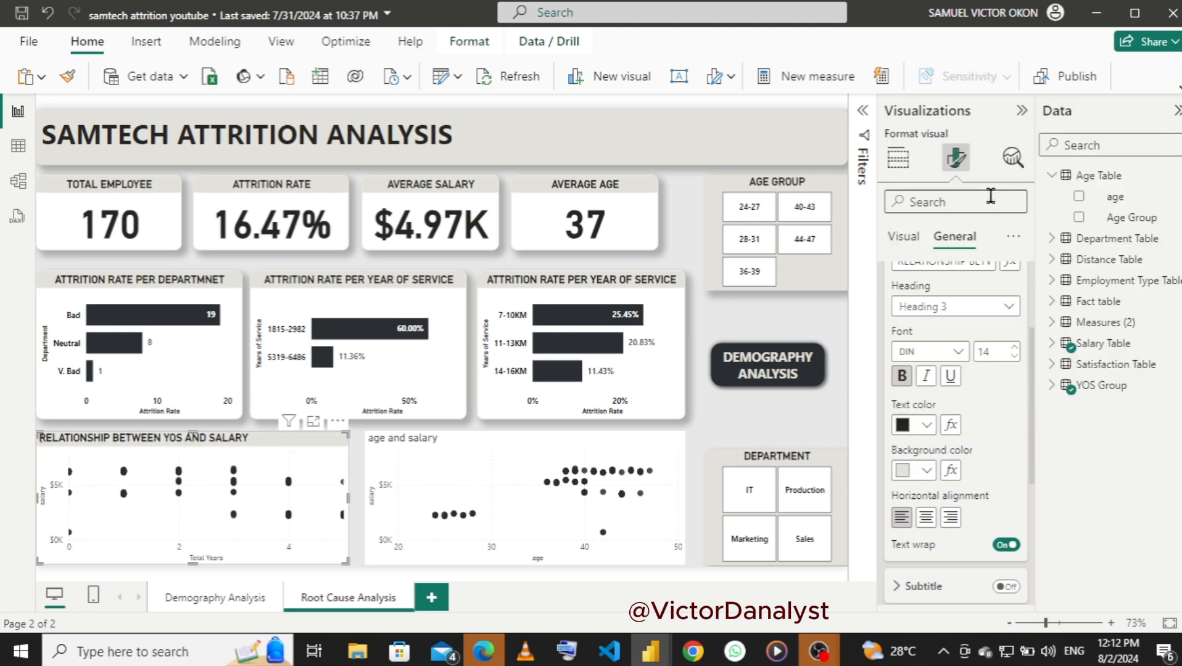
click(925, 518)
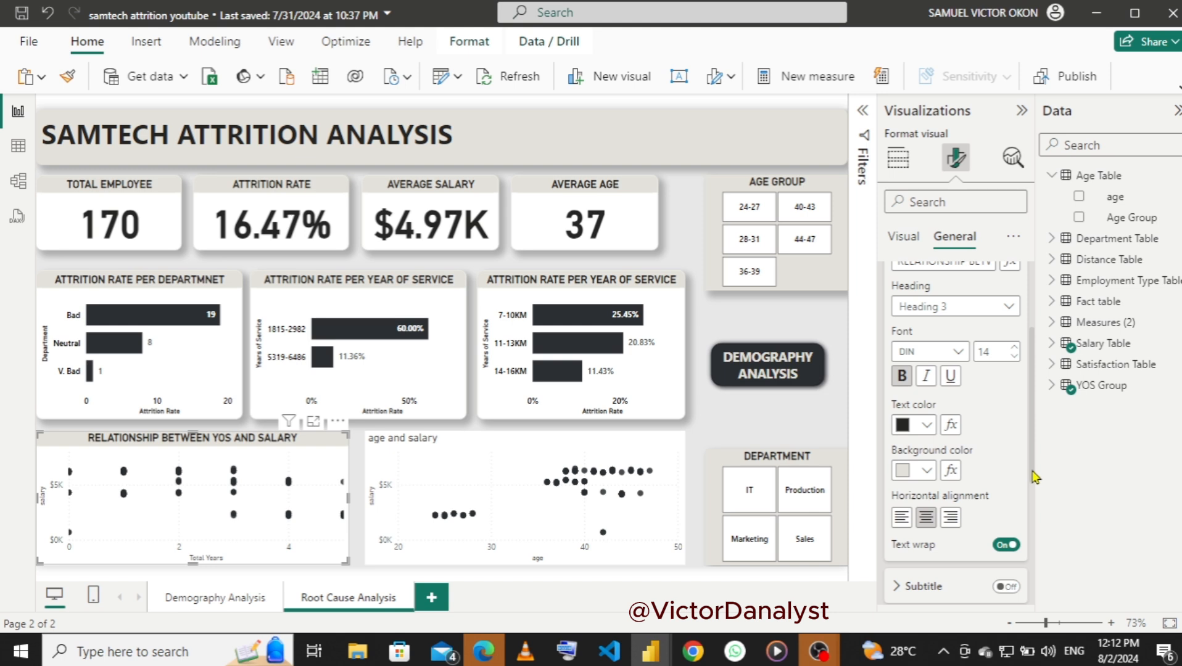
- Turn on the visual border and shadow for the YOS and salary scatter chart
drag(1034, 476, 1025, 561)
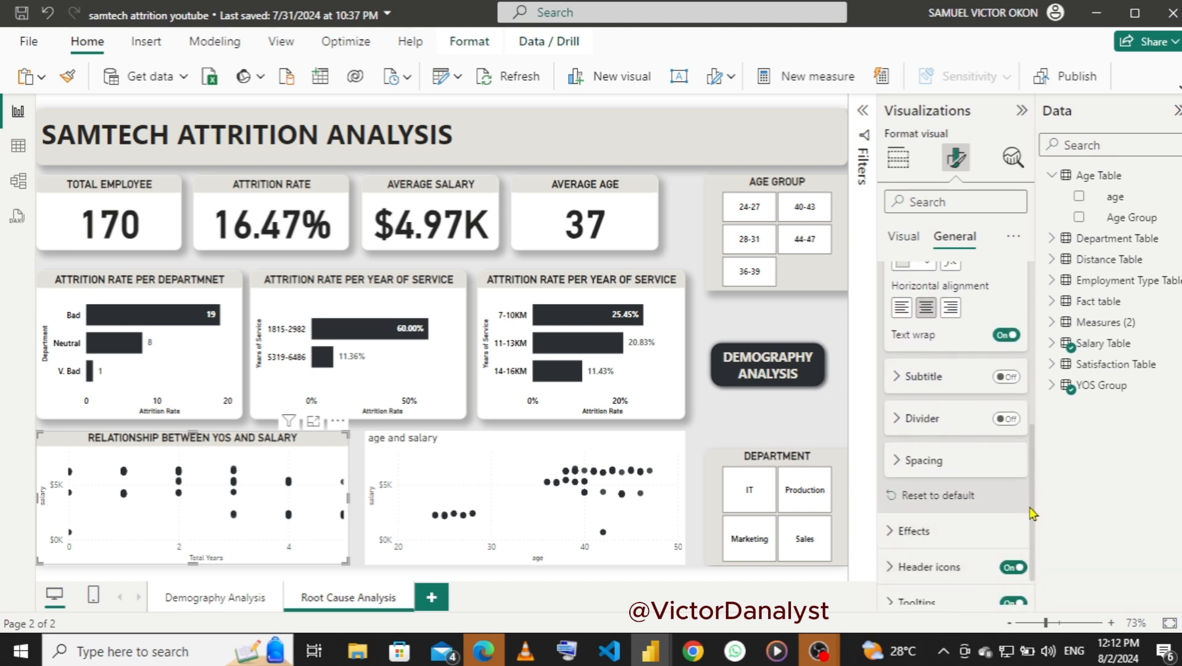
drag(1030, 513, 1028, 550)
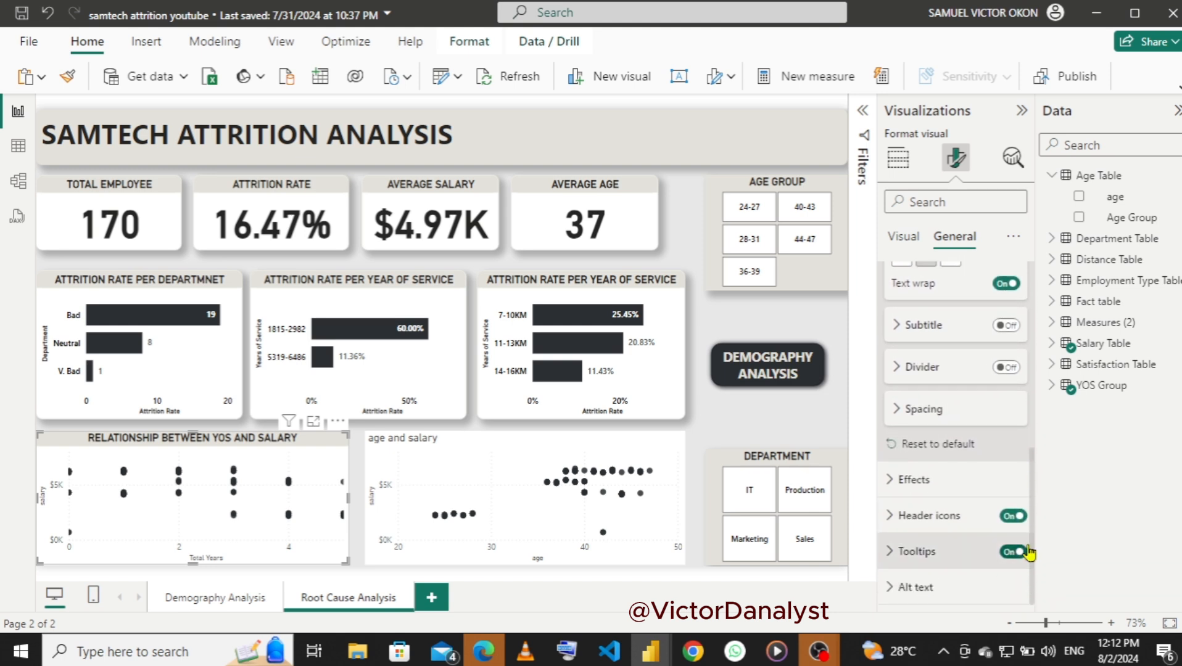
click(889, 484)
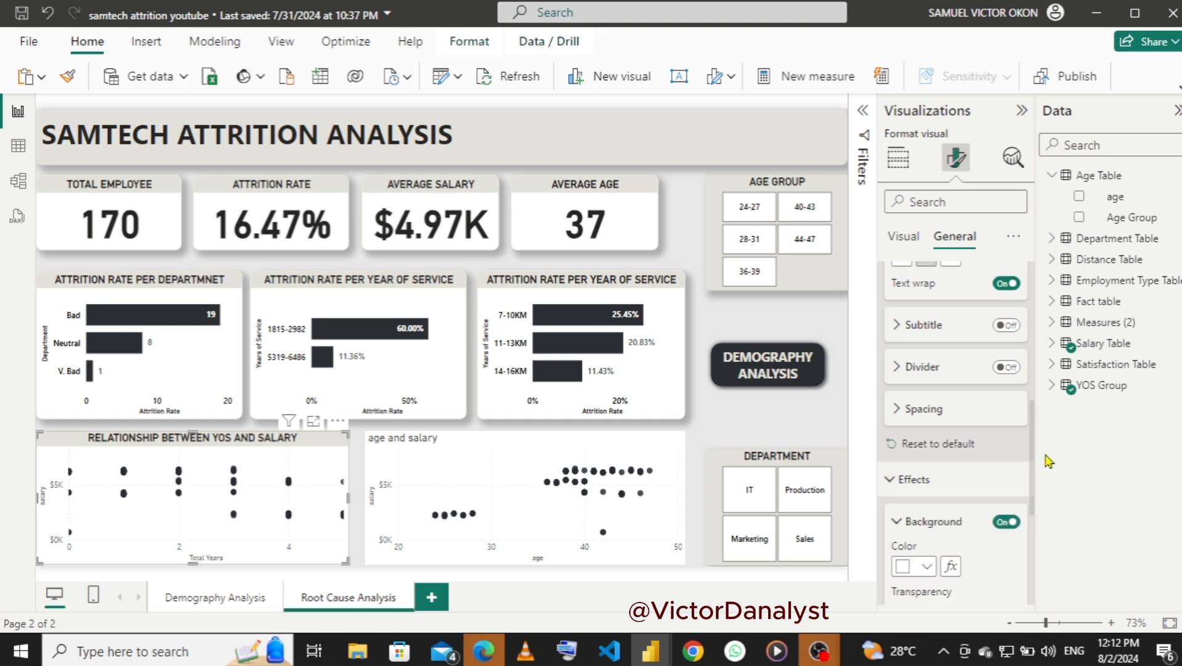
drag(1031, 450, 1031, 512)
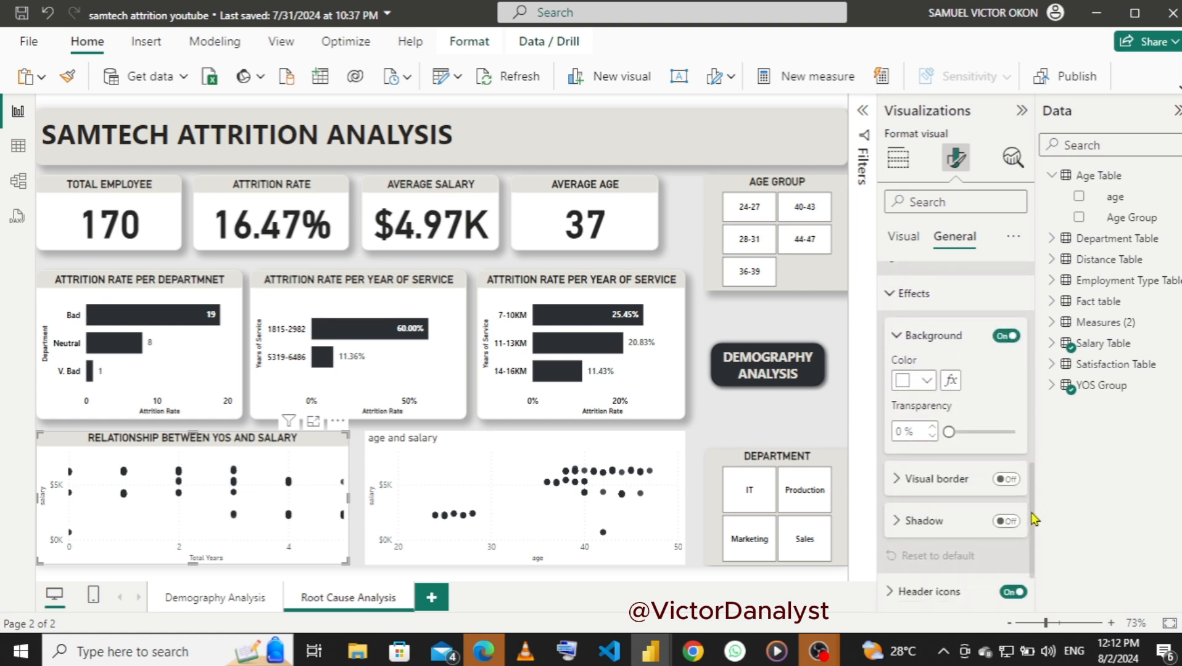
click(1006, 479)
click(1005, 520)
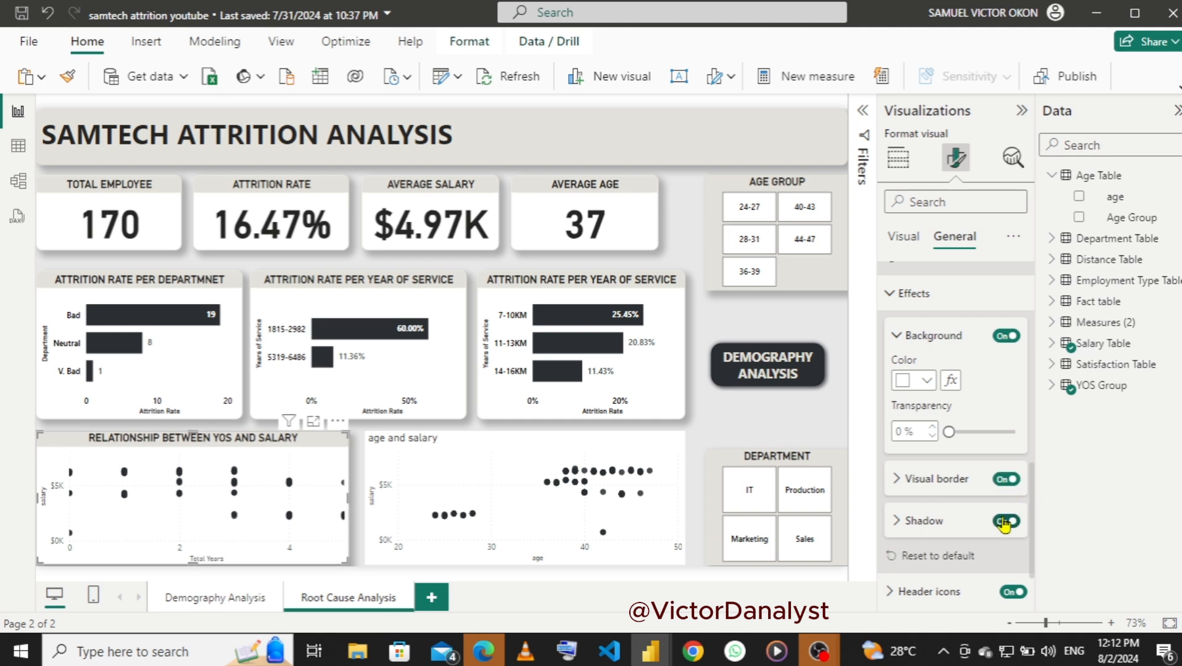
- Set the YOS and salary scatter chart's visual border color to the light beige used for its title background
click(897, 480)
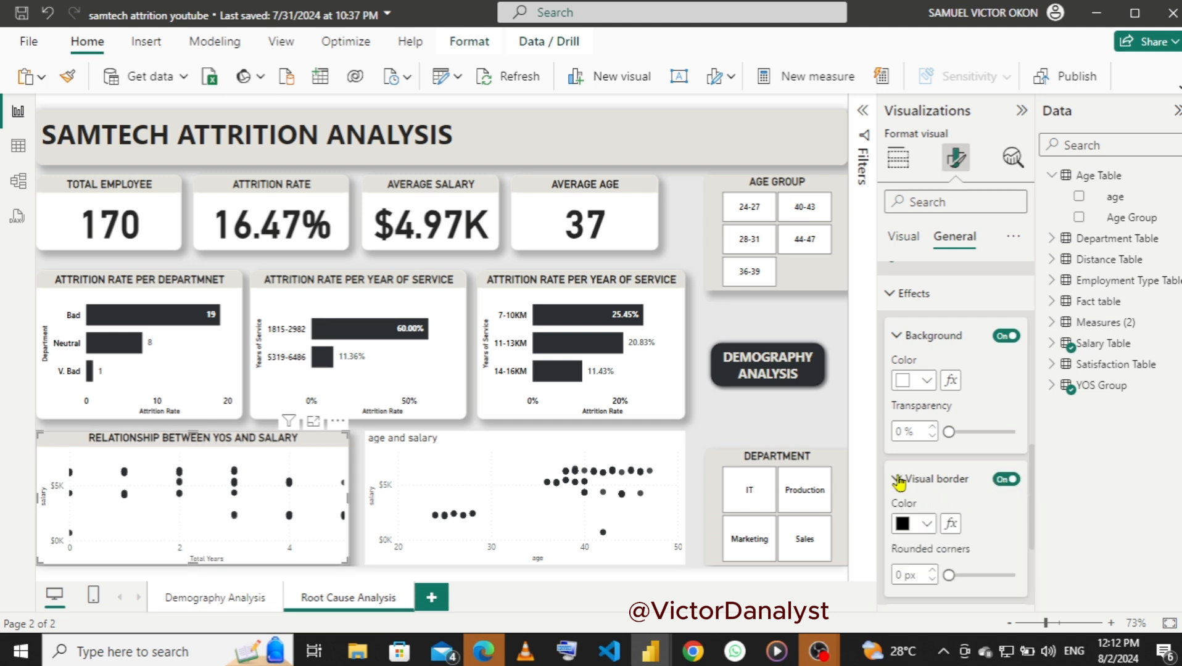
click(926, 525)
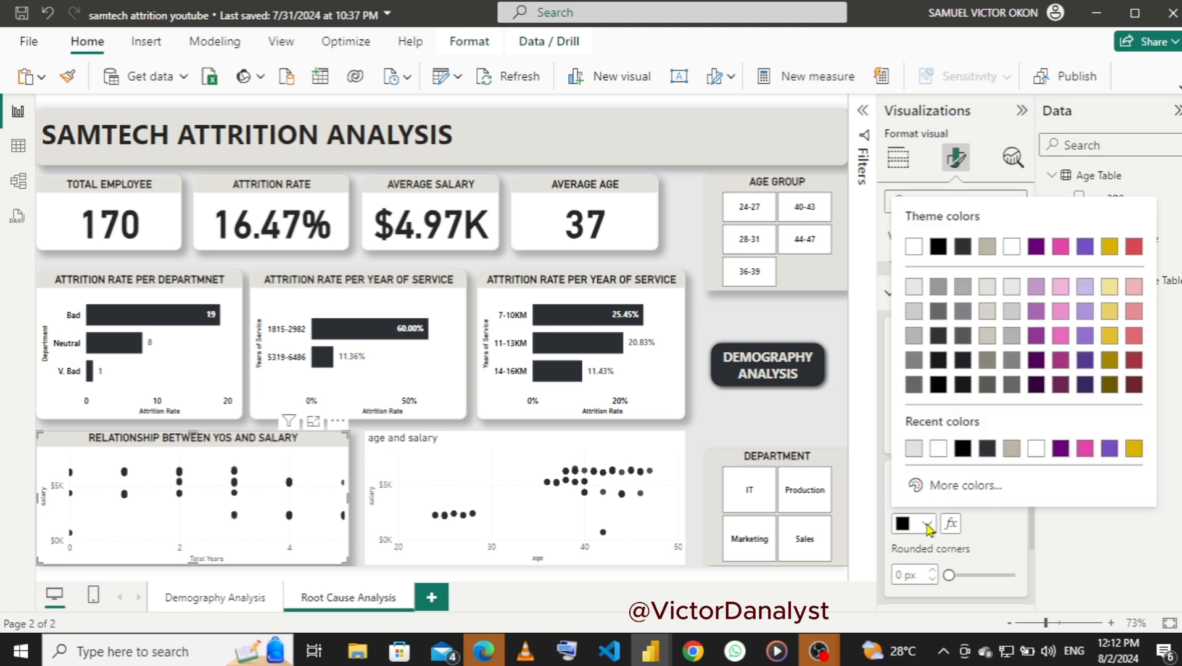
click(914, 448)
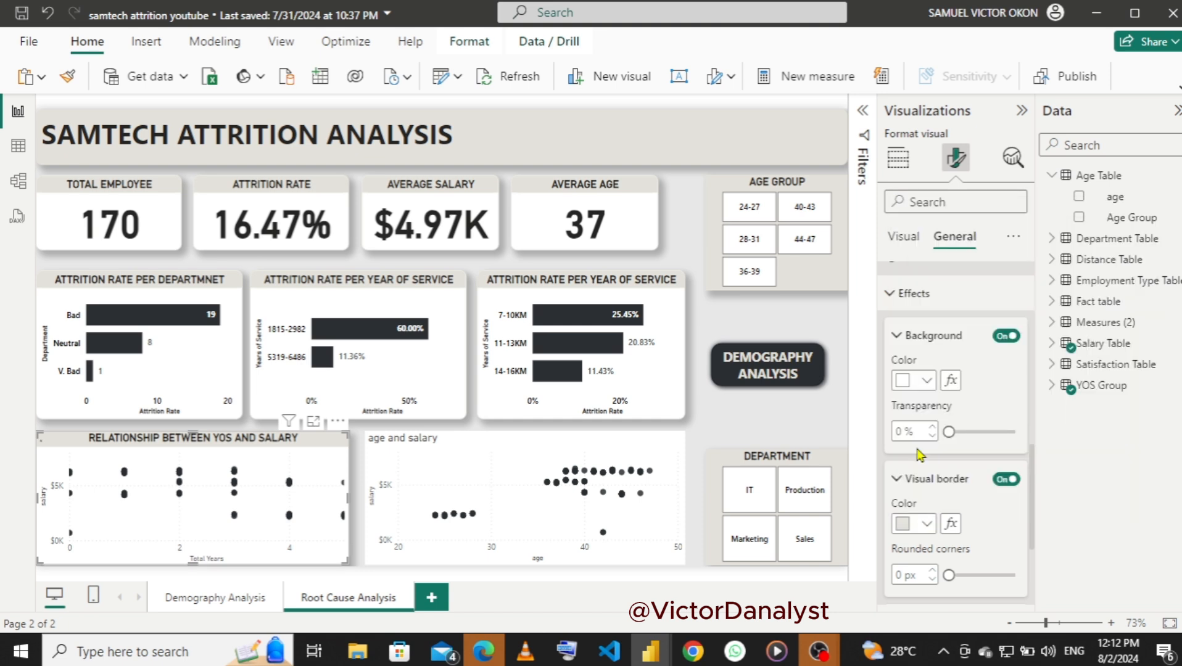
drag(1030, 501, 1032, 541)
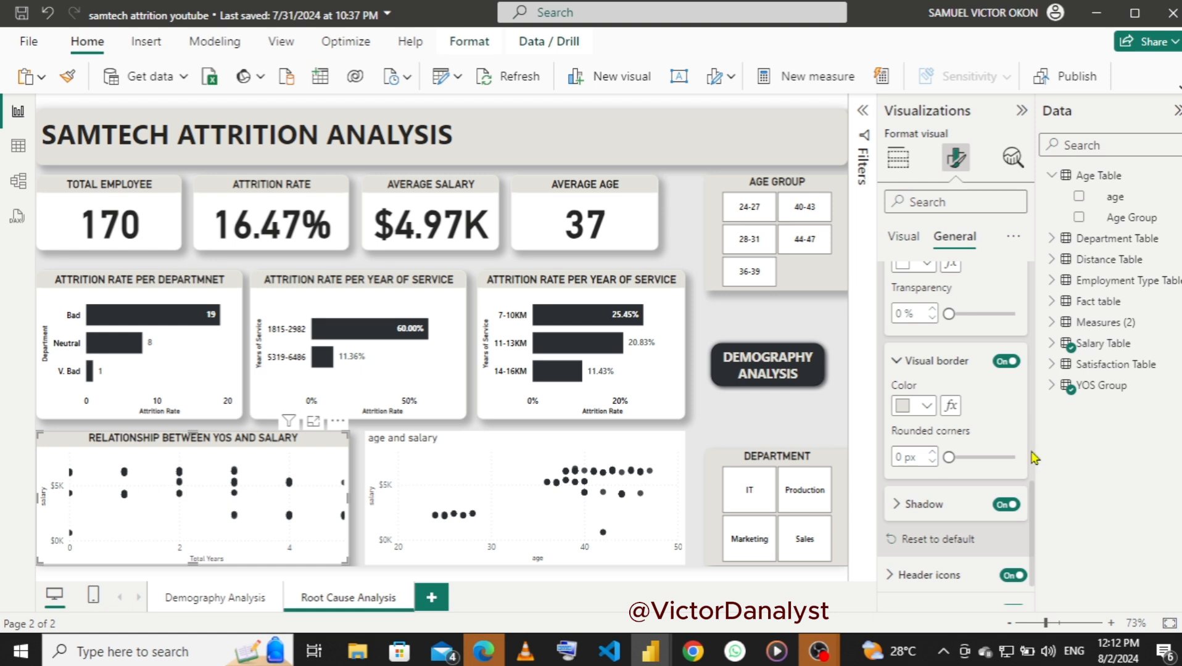
drag(1030, 513, 1030, 357)
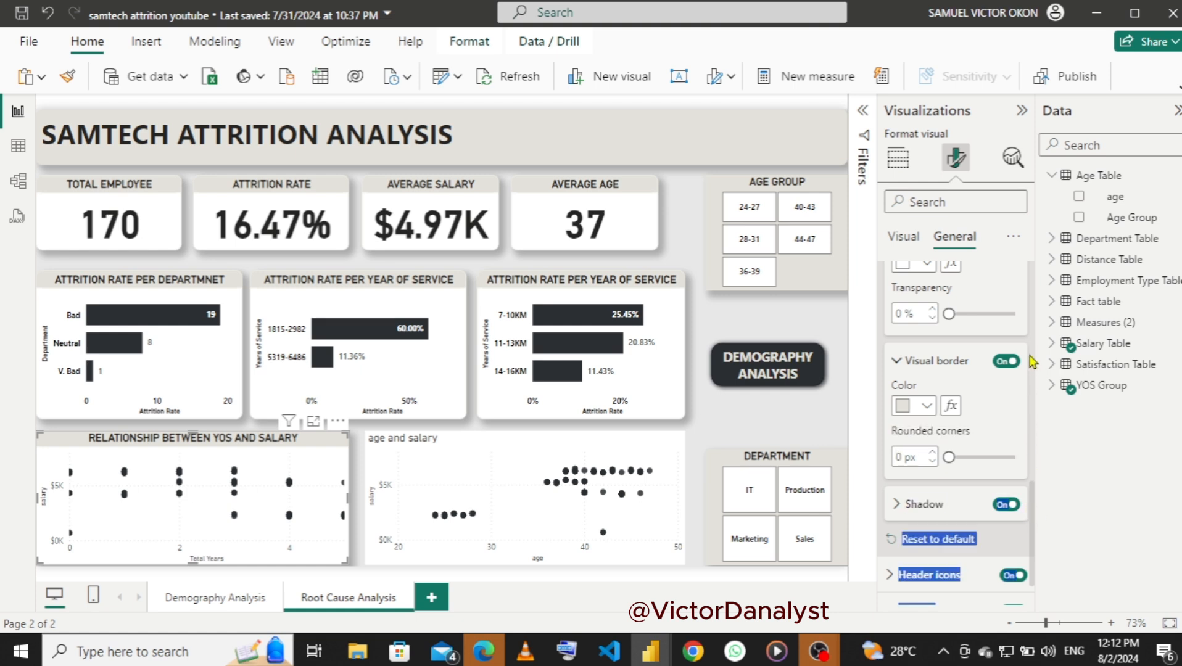
- Change the horizontal gridlines of the YOS and salary scatter chart to black
click(902, 240)
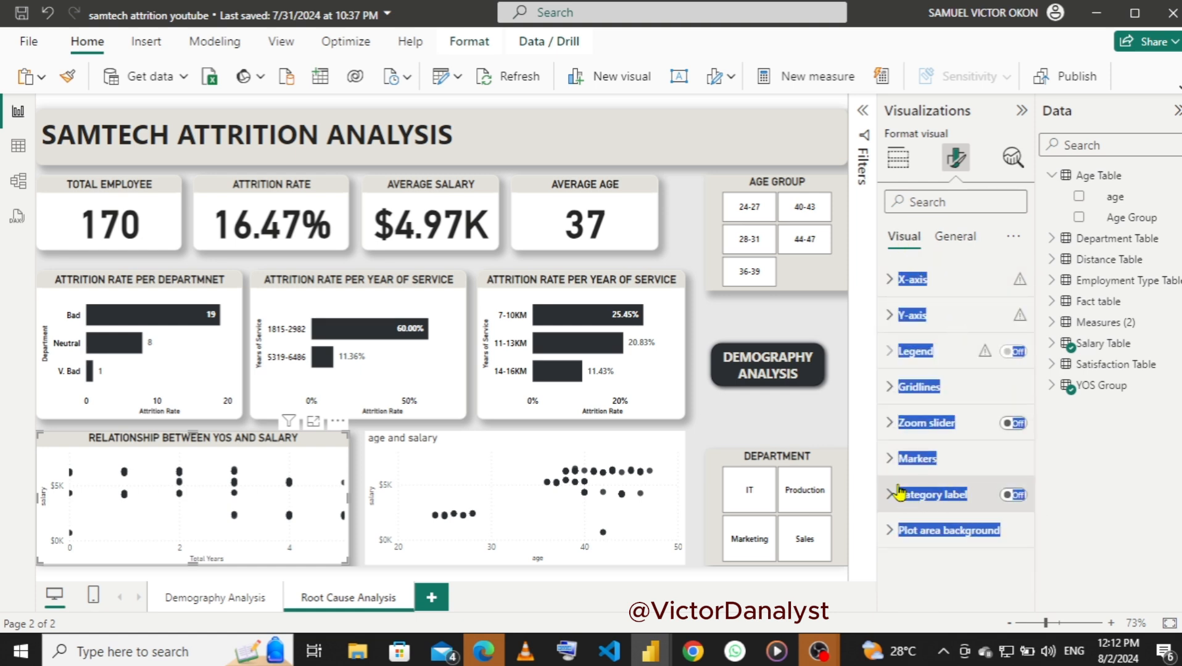
click(892, 389)
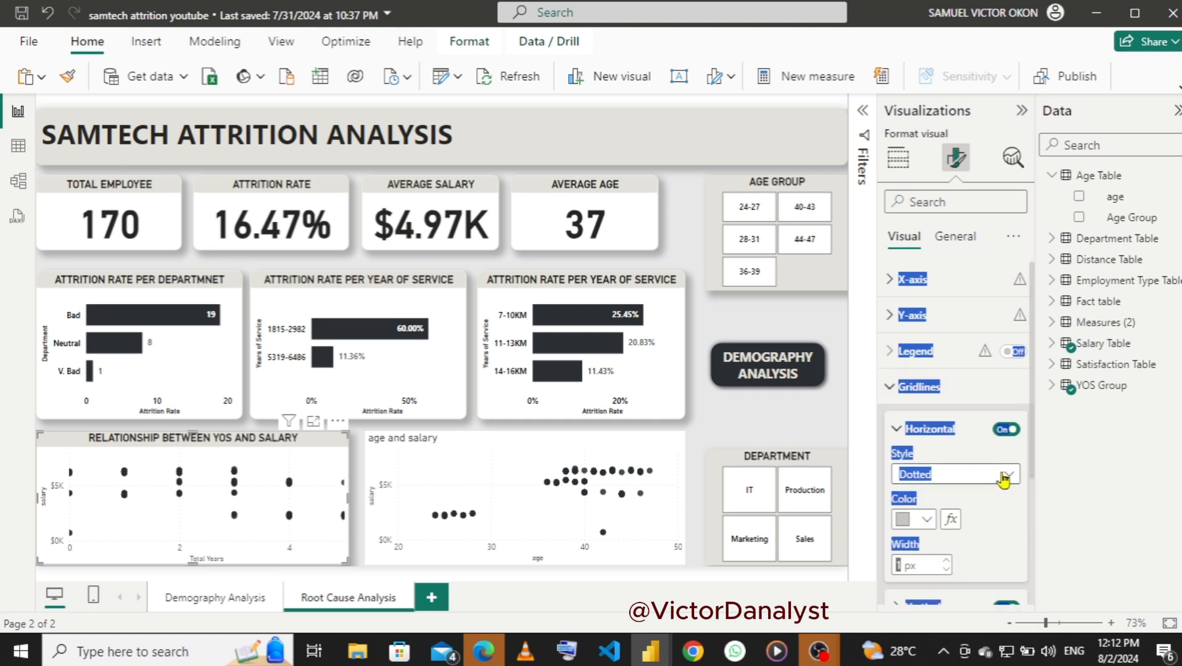
click(925, 522)
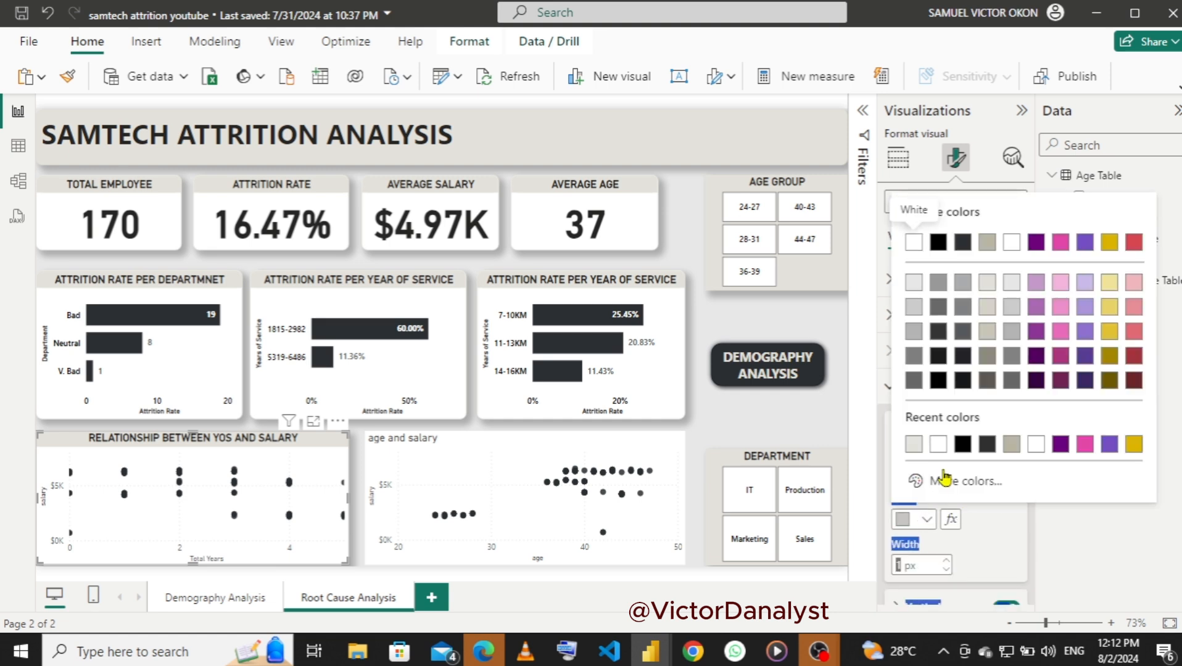
click(961, 444)
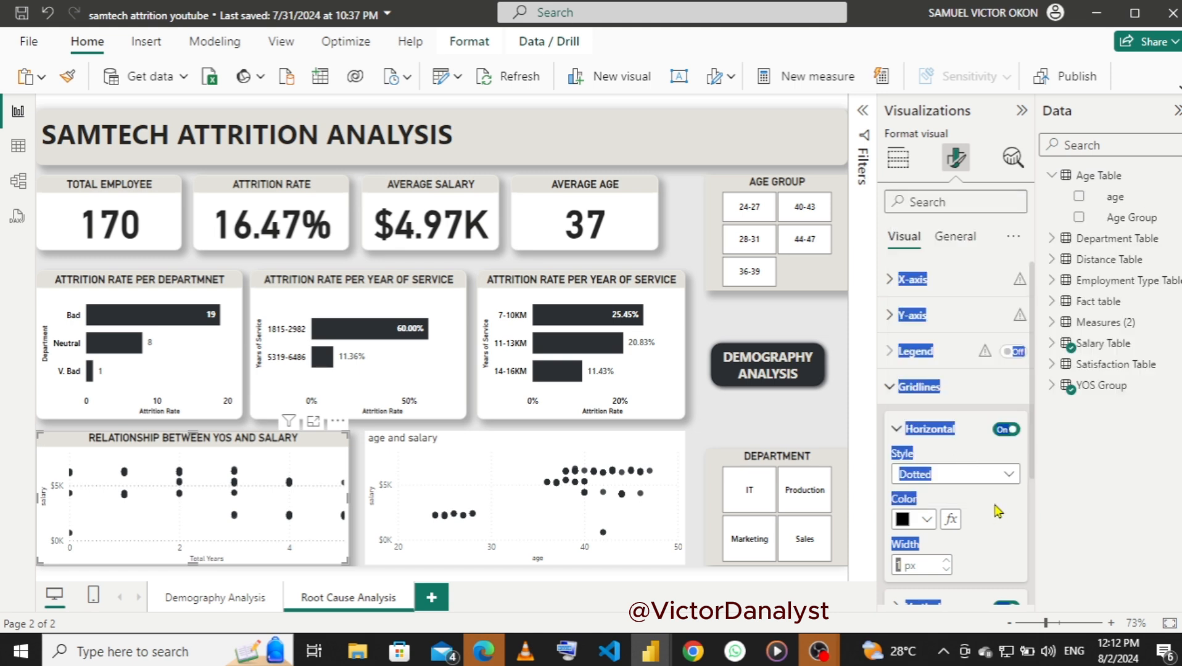
click(895, 430)
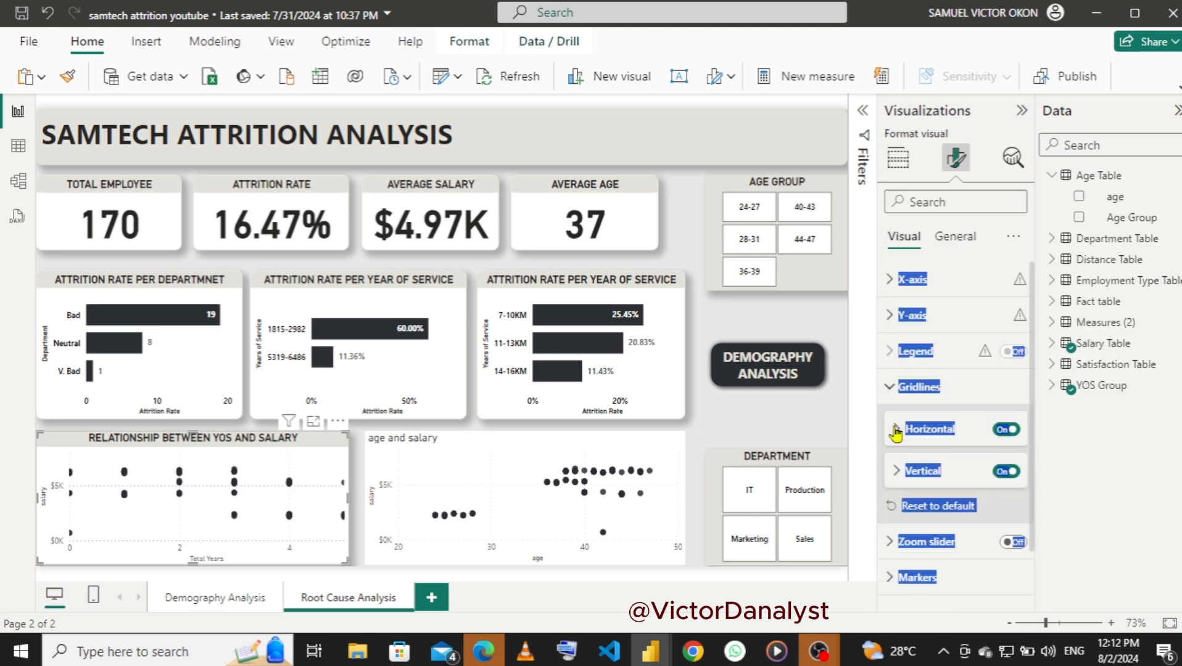
- Change the vertical gridlines of the YOS and salary scatter chart to black
click(896, 472)
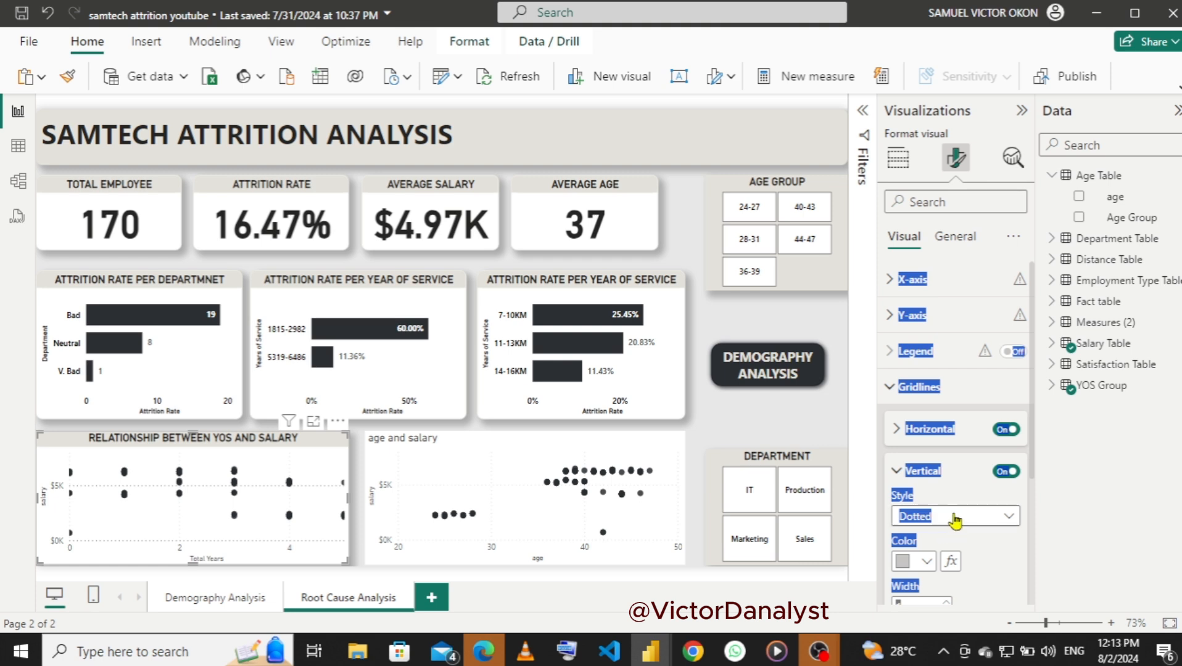
click(927, 561)
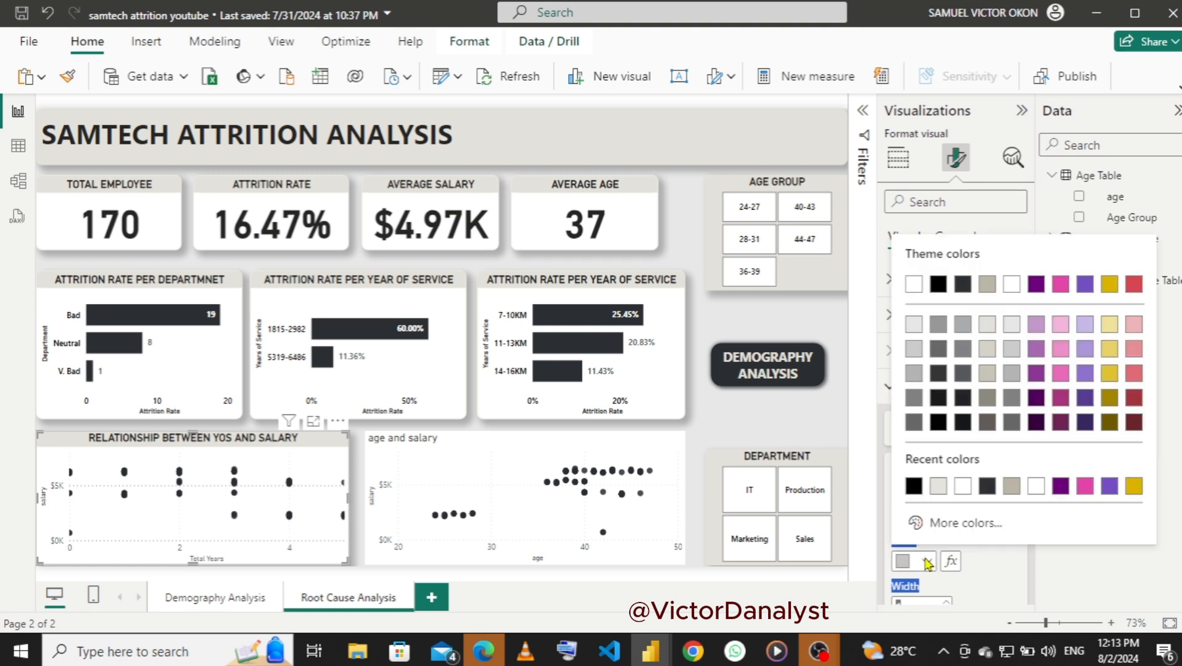
click(912, 486)
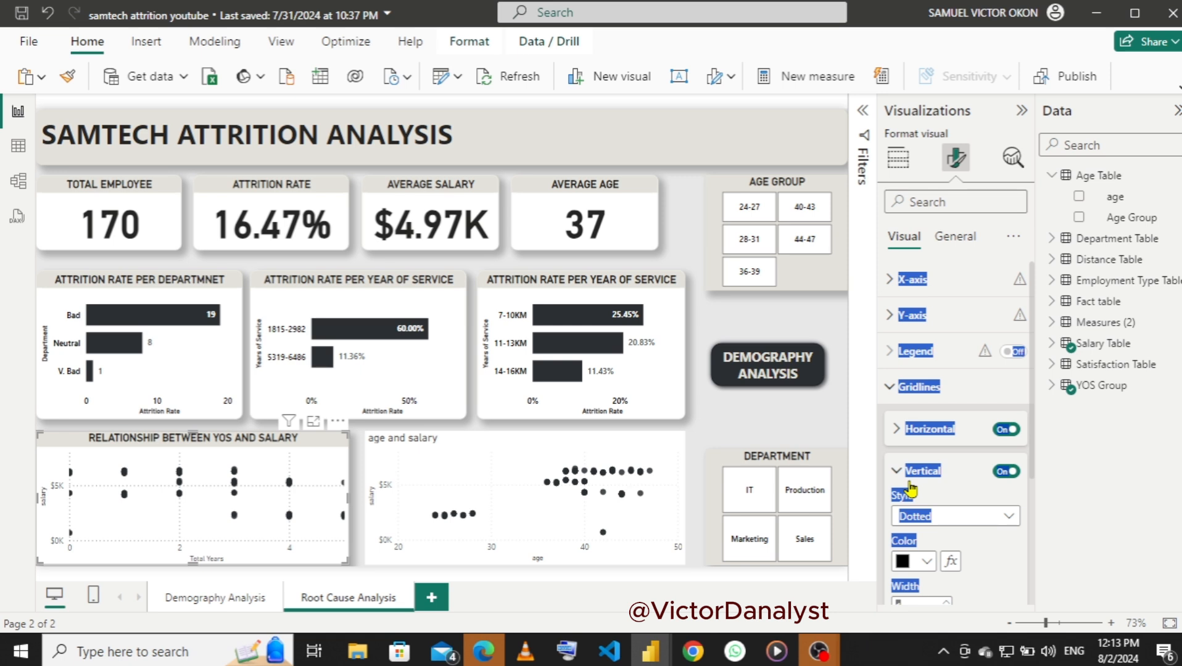
click(991, 566)
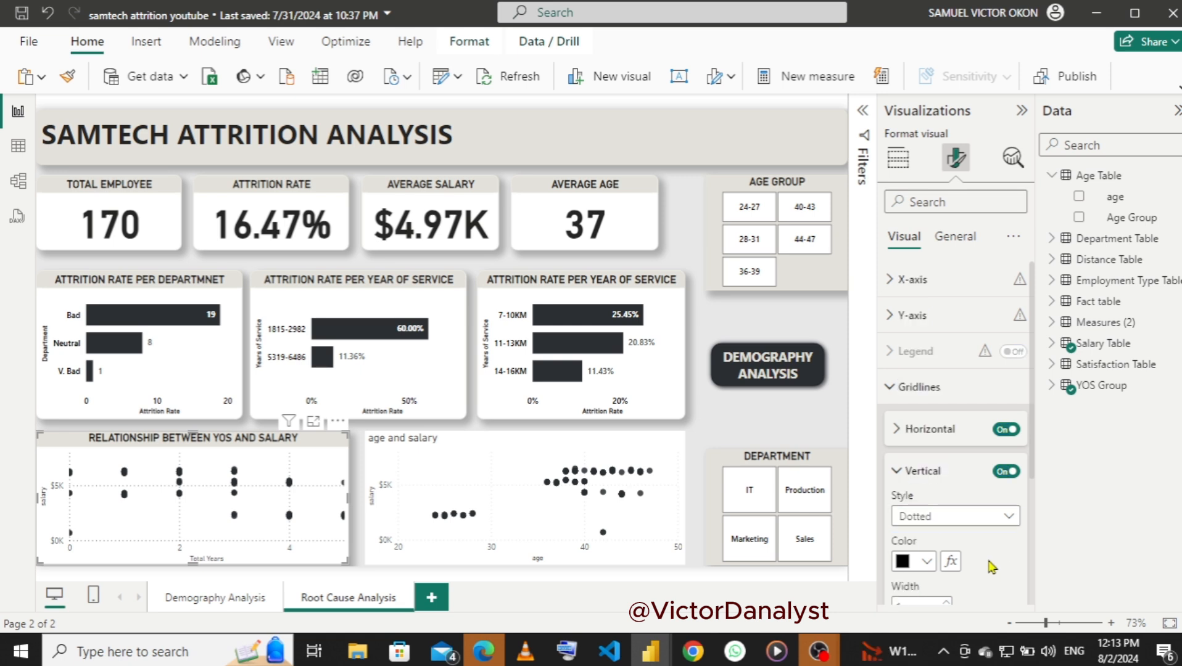
click(893, 395)
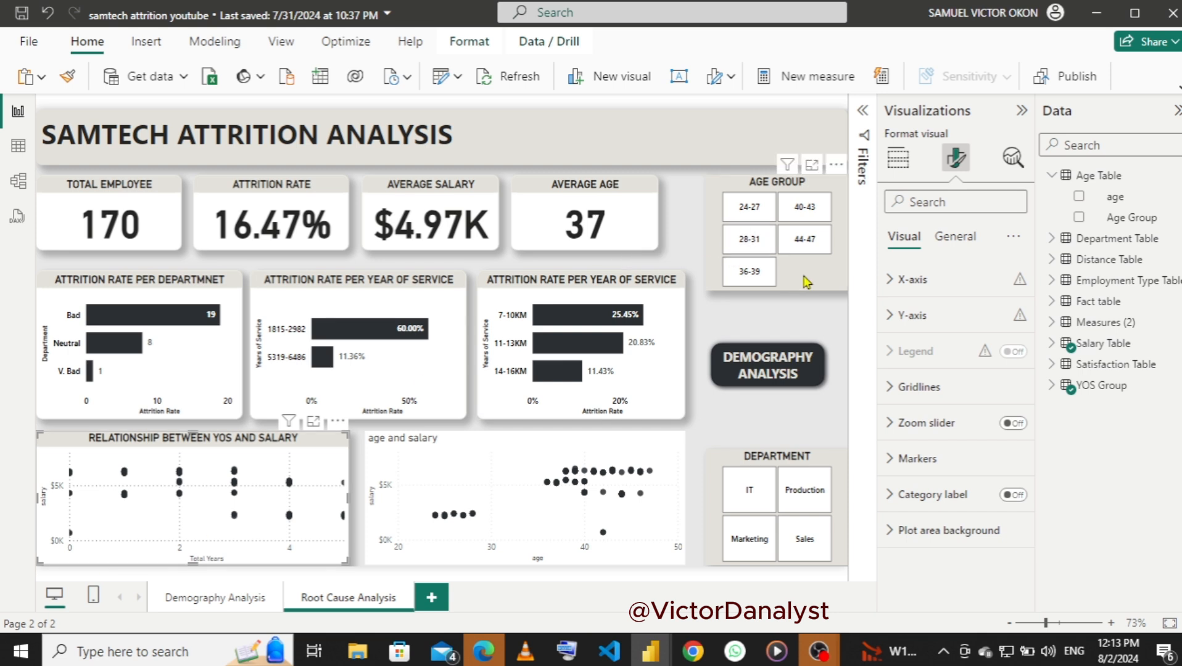
- Set the minimum of the X-axis range to 0 on the YOS and salary scatter chart
click(896, 289)
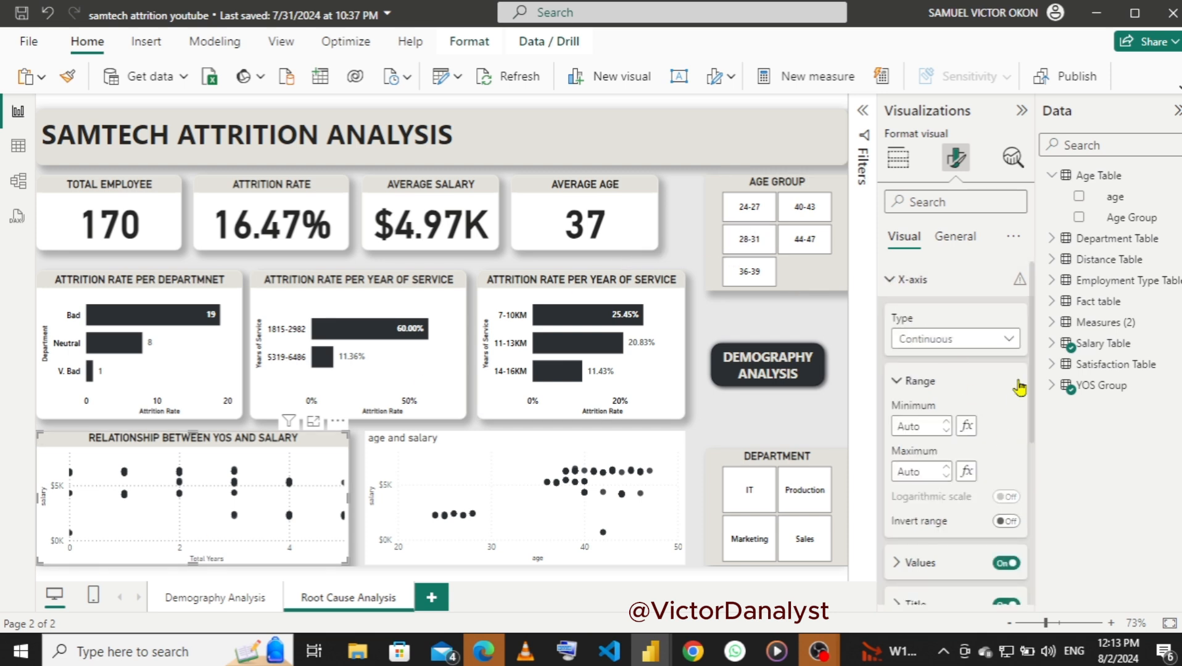
scroll(1030, 398, down, 3)
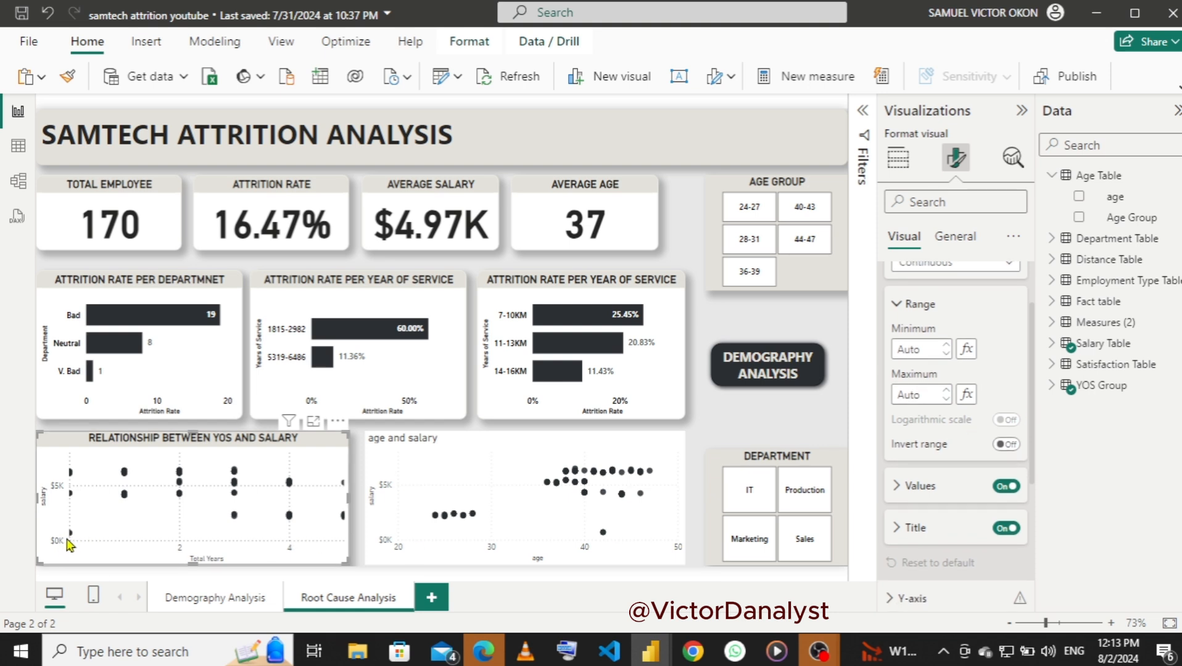
click(914, 352)
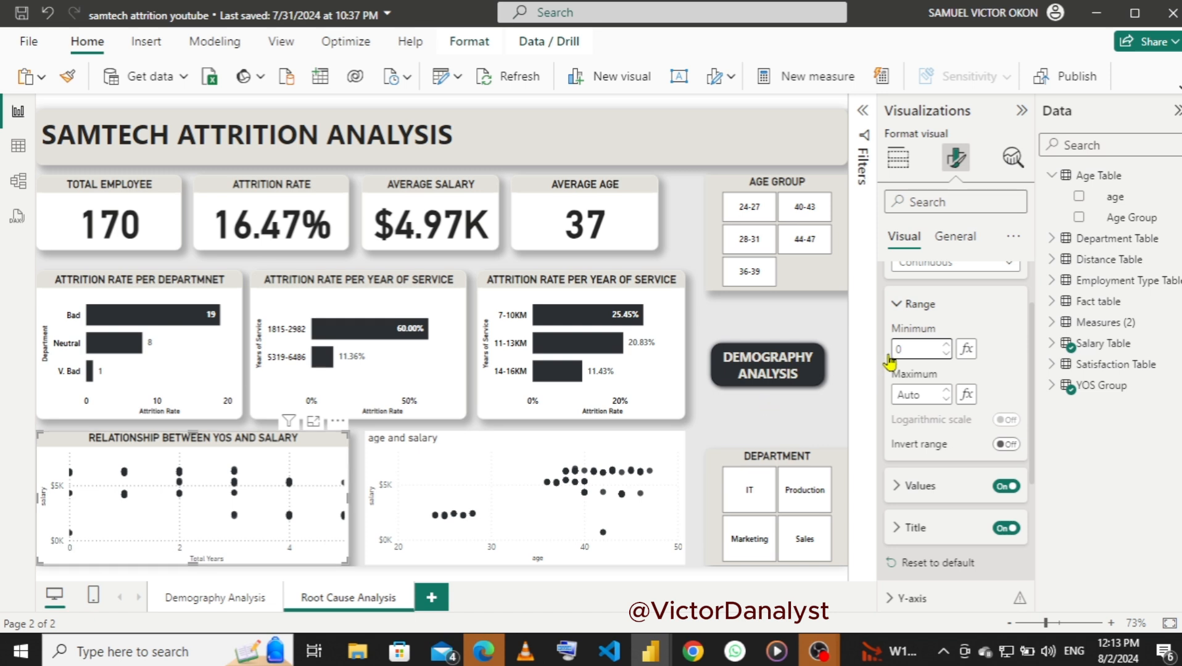
- Make the X-axis values of the YOS and salary scatter chart bold and black
scroll(1034, 395, down, 1)
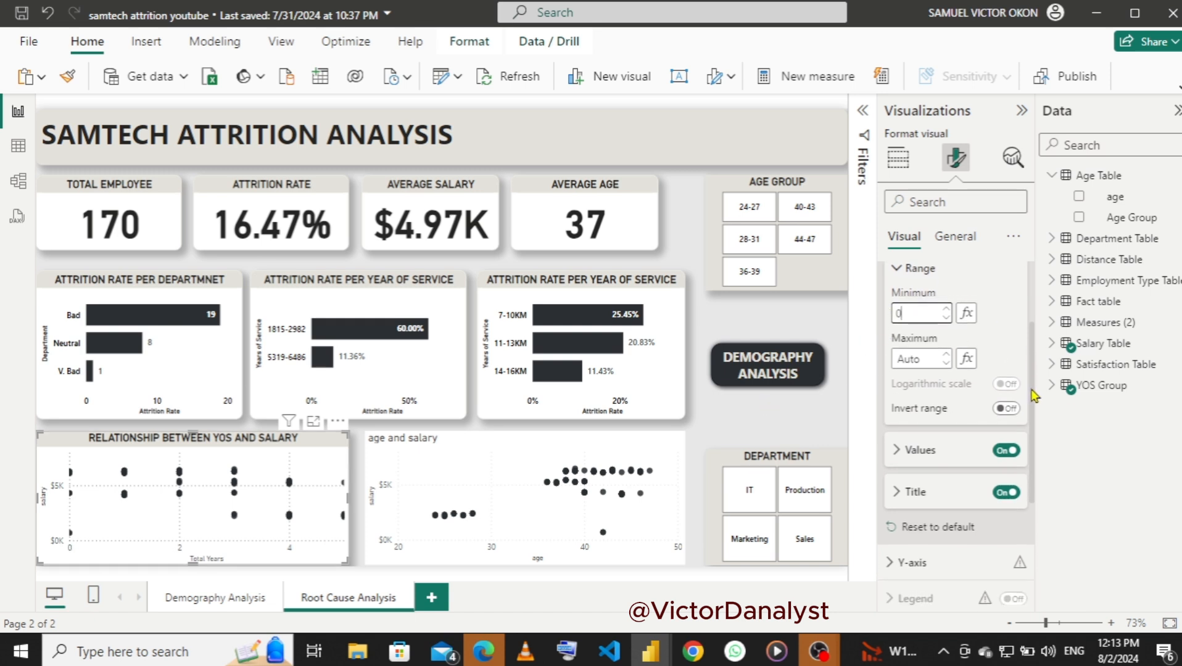
scroll(1034, 395, down, 3)
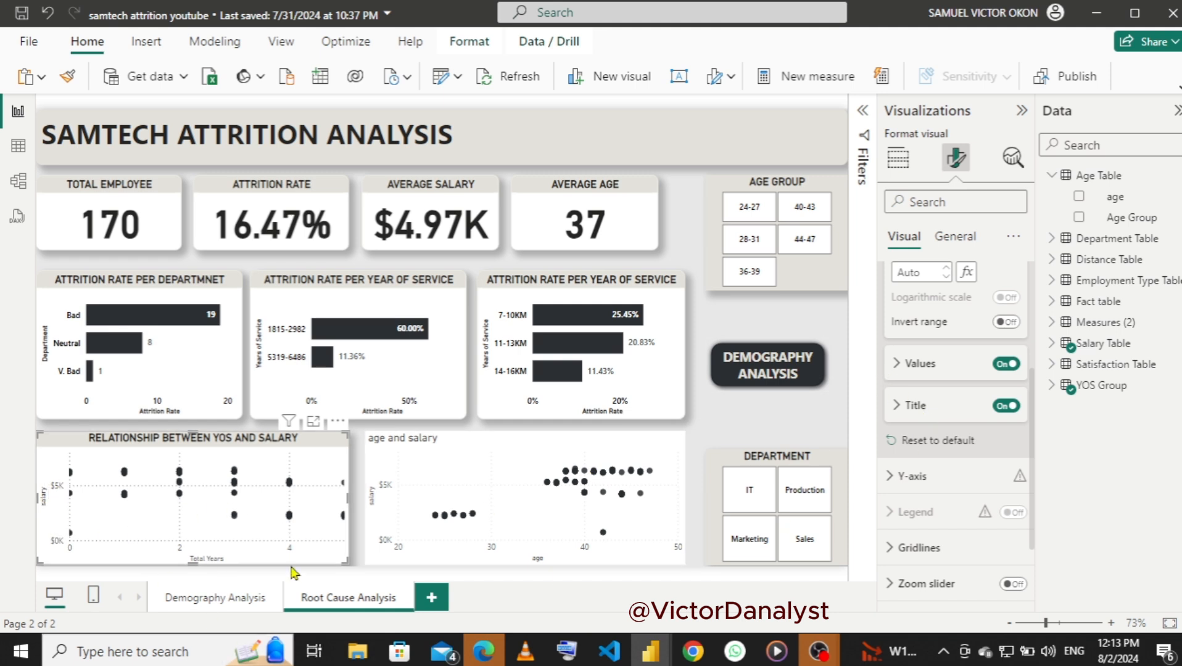
drag(1032, 437, 1035, 408)
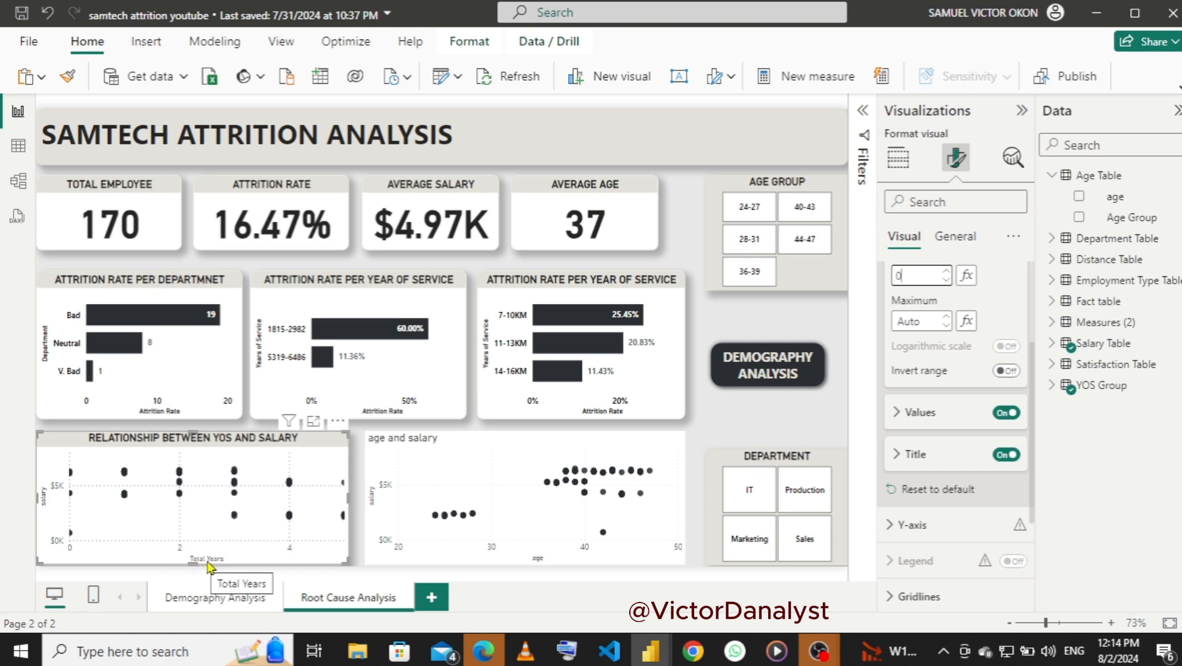
click(898, 414)
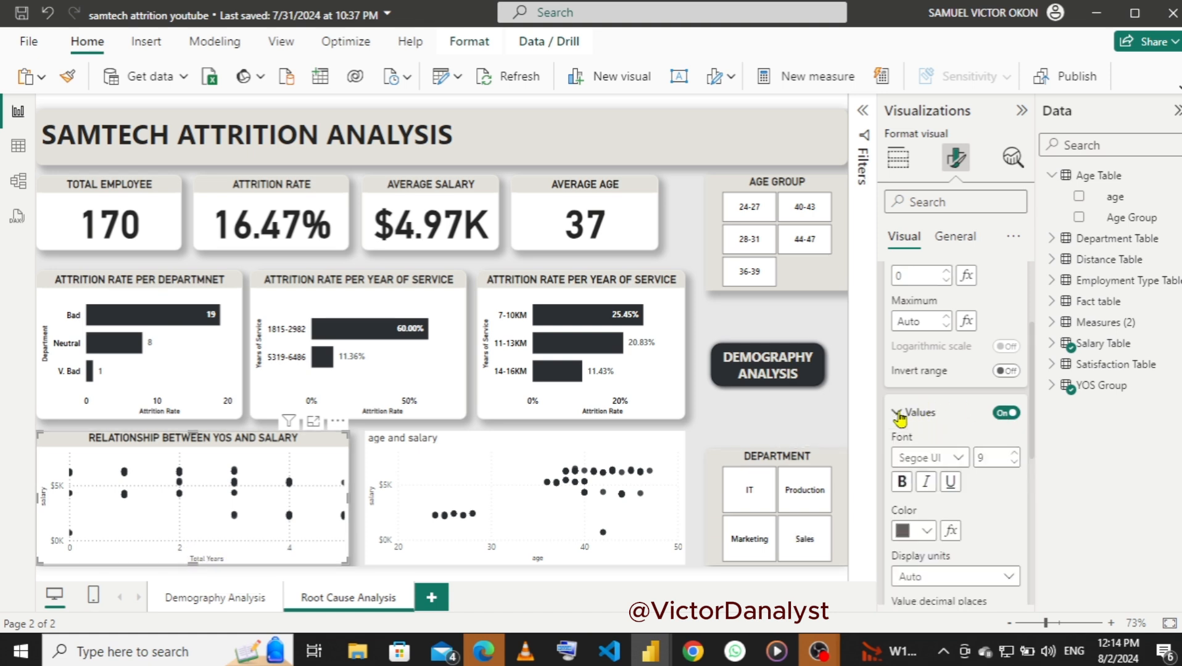
click(902, 484)
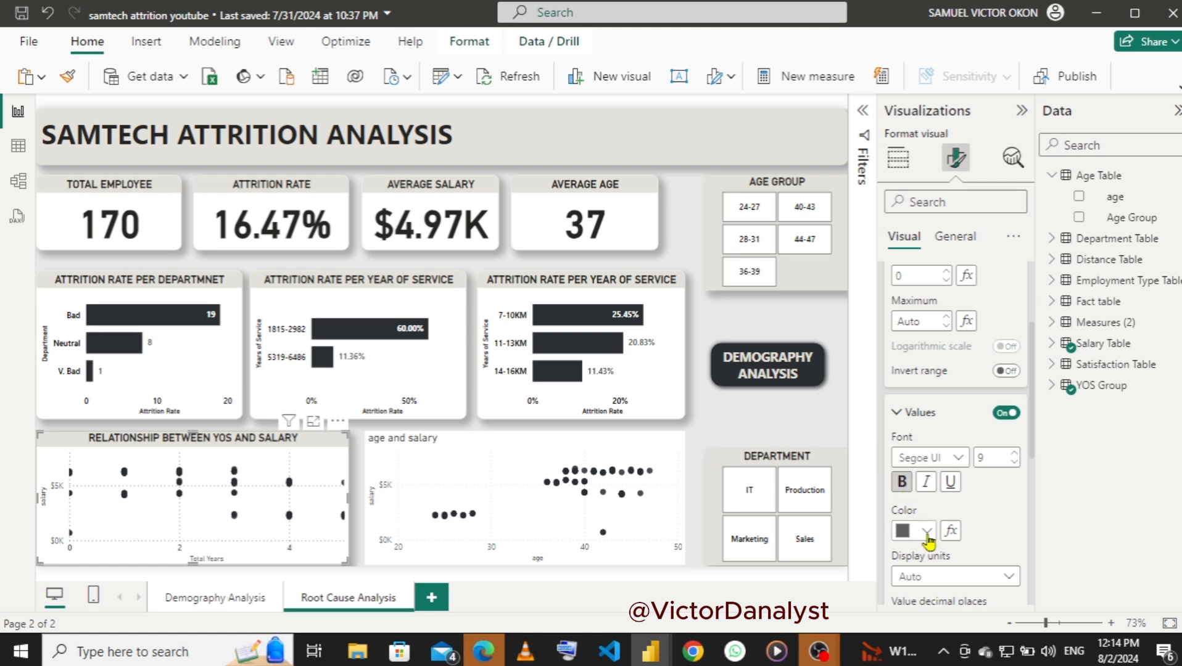
click(927, 533)
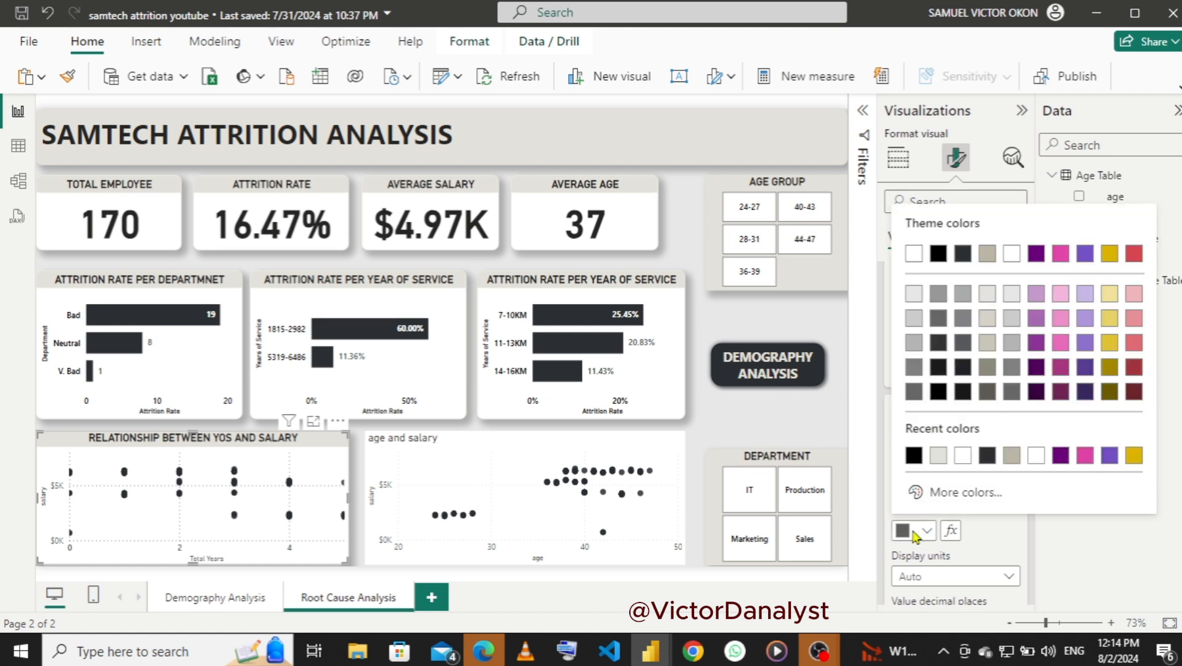
click(911, 456)
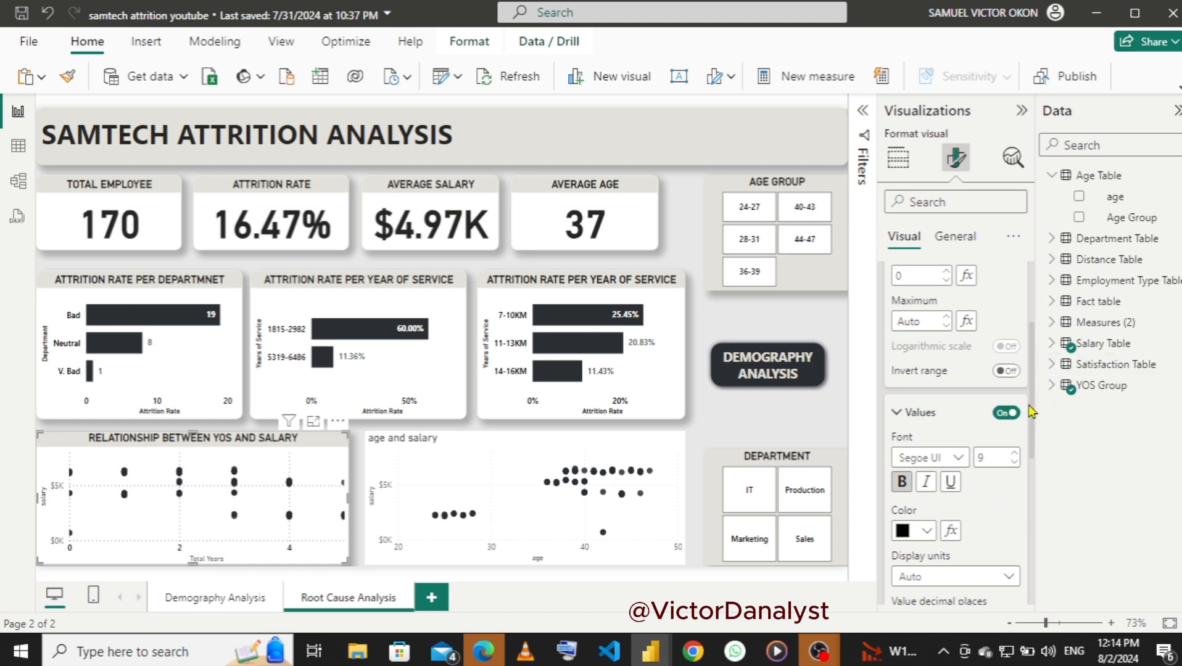
- Set the YOS and salary scatter chart's X-axis title to "Years of Service" and make it bold
drag(1034, 407, 1033, 497)
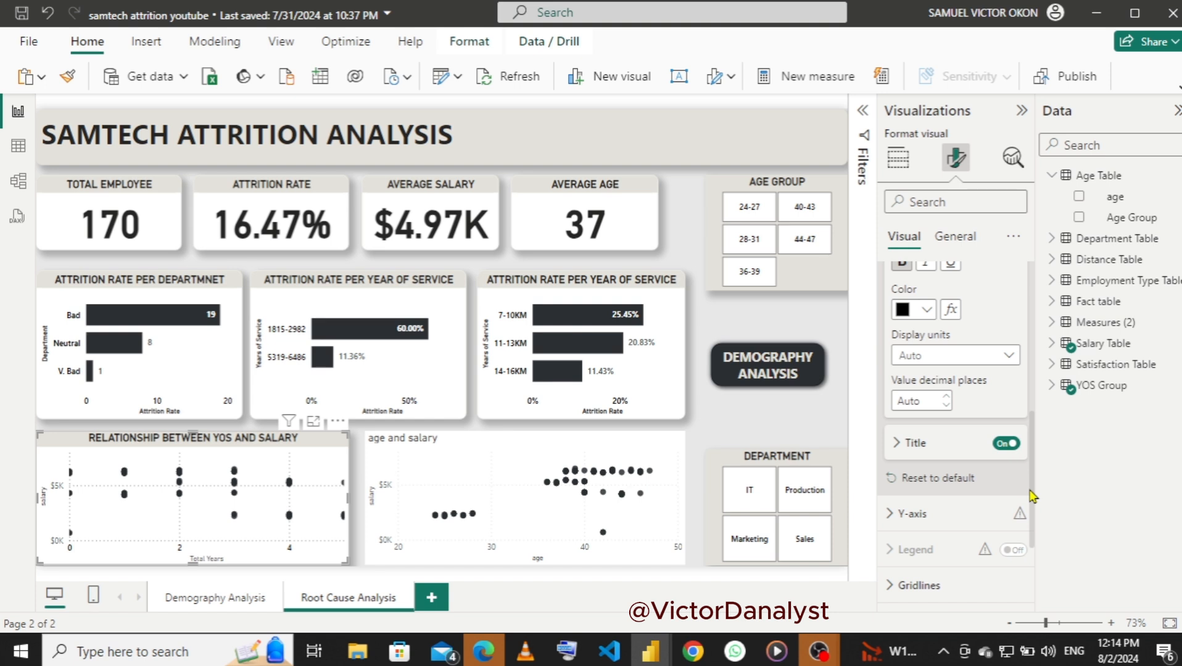
click(894, 451)
click(938, 487)
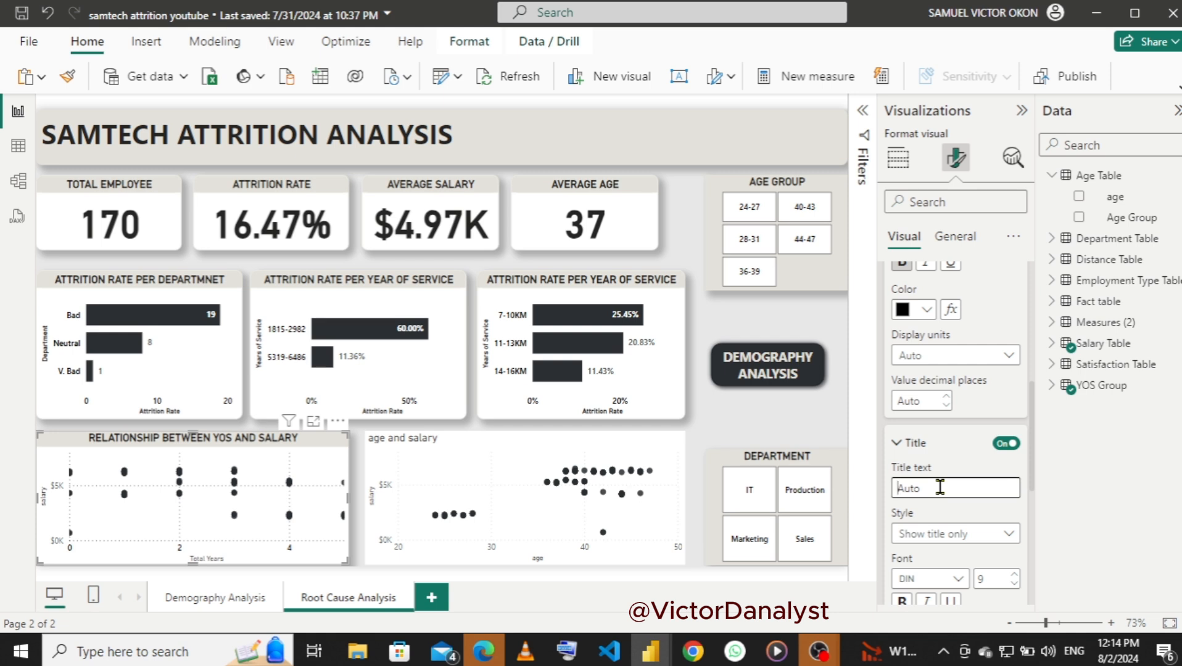
text(y)
key(BackSpace)
text(Y)
text(ears of Serviv)
key(BackSpace)
scroll(1034, 457, down, 2)
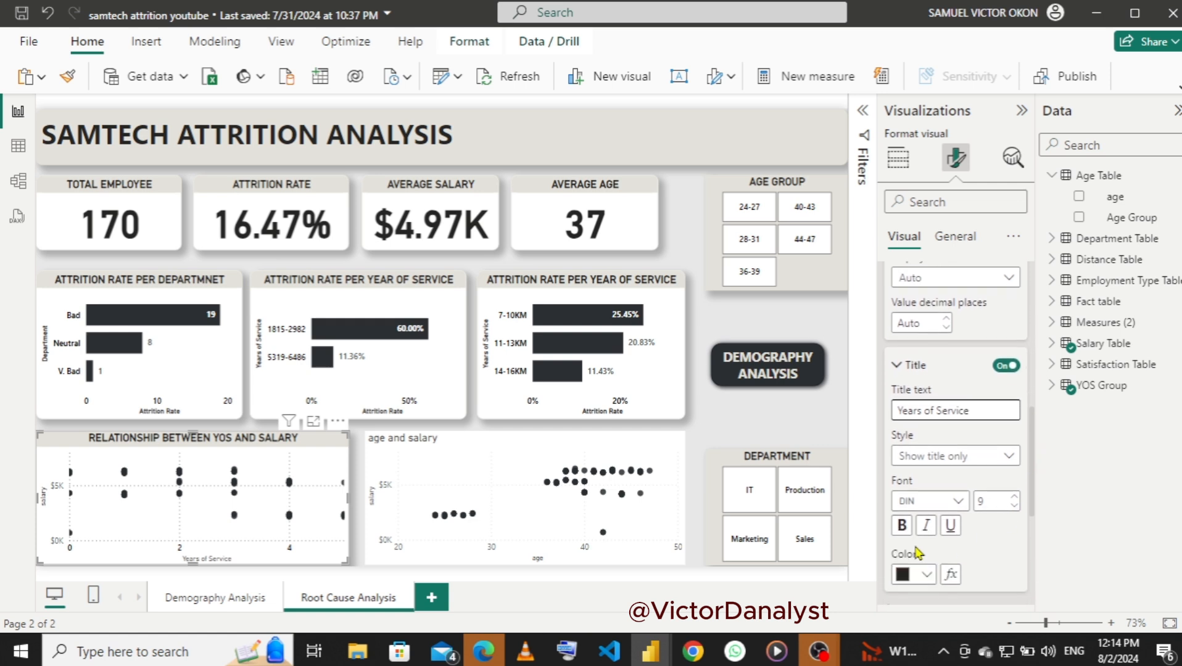
click(900, 534)
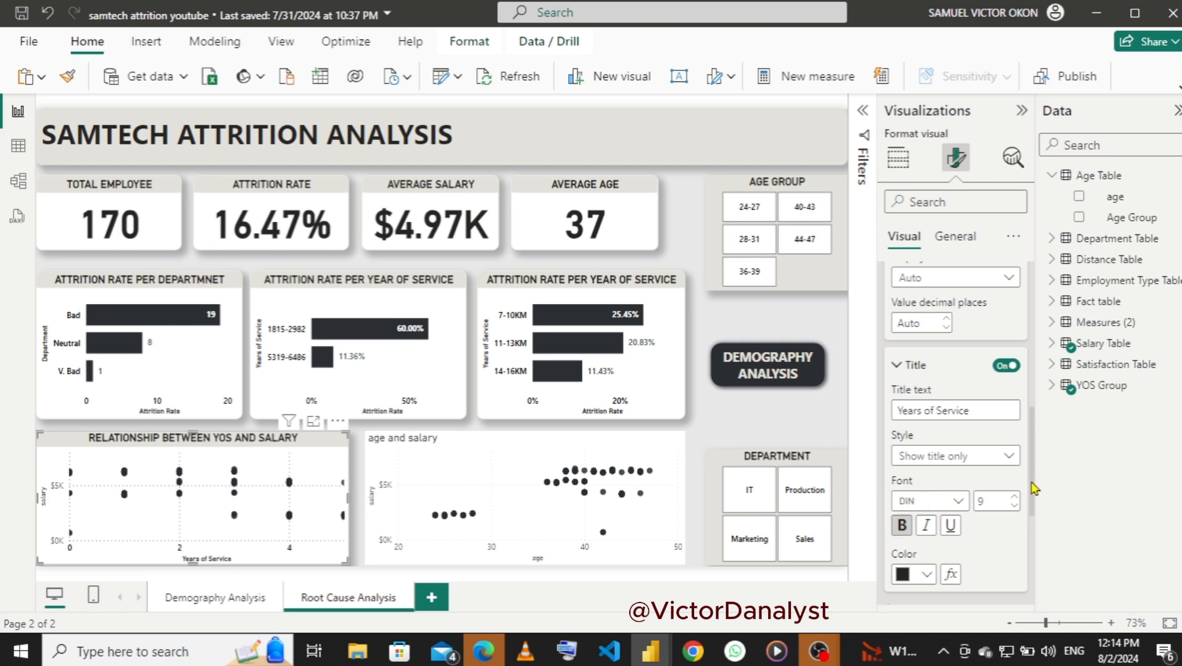
scroll(1034, 489, down, 3)
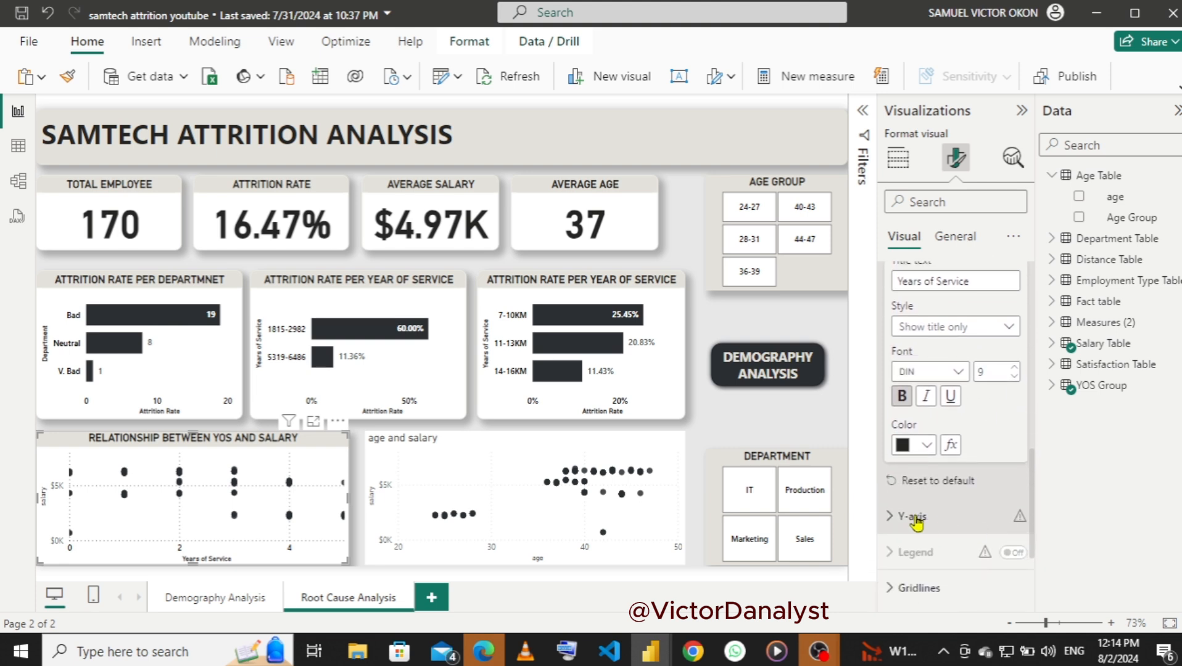
- Make the Y-axis values of the YOS and salary scatter chart bold and black
click(892, 517)
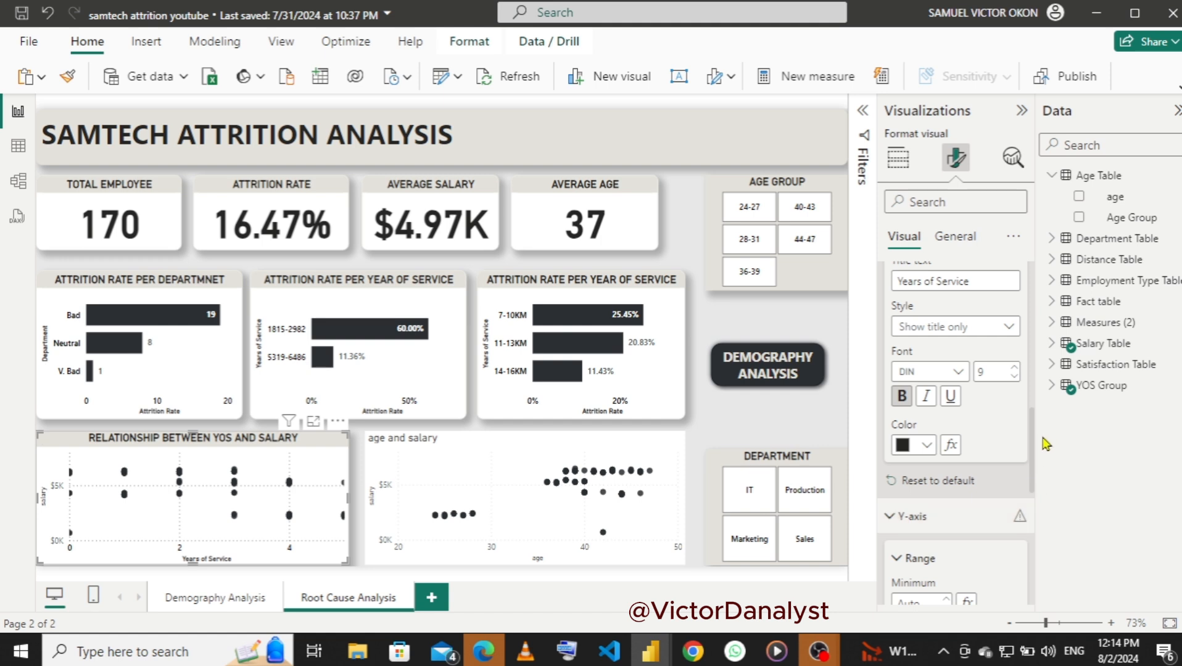
scroll(1035, 488, down, 4)
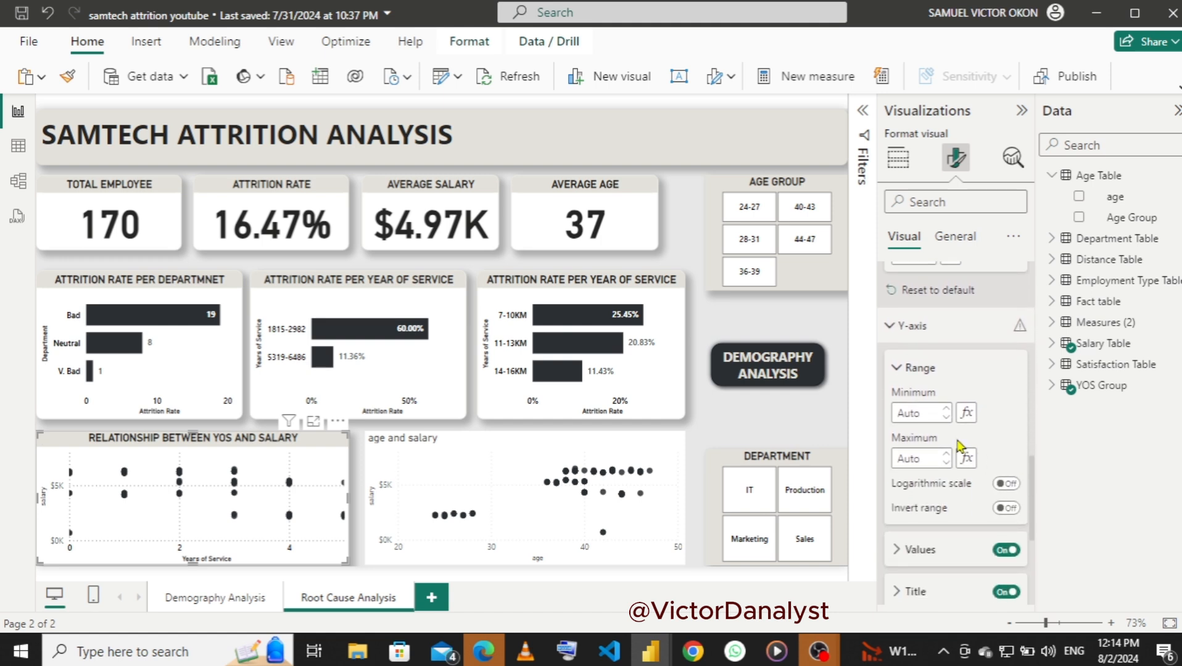
click(920, 412)
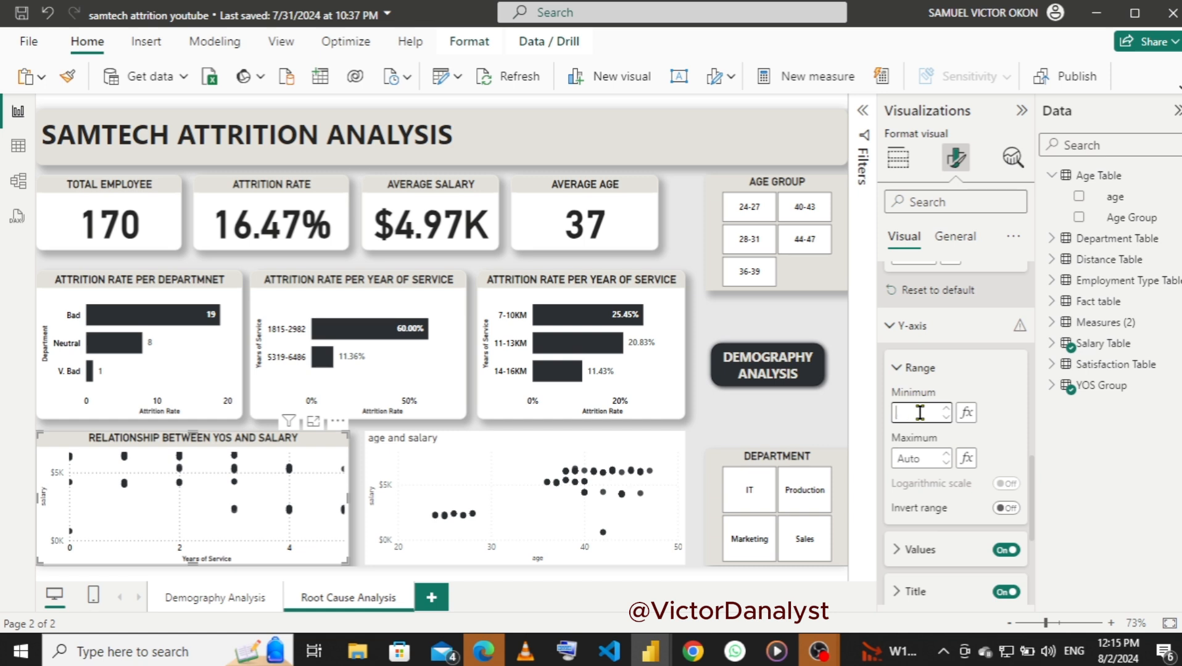
click(997, 393)
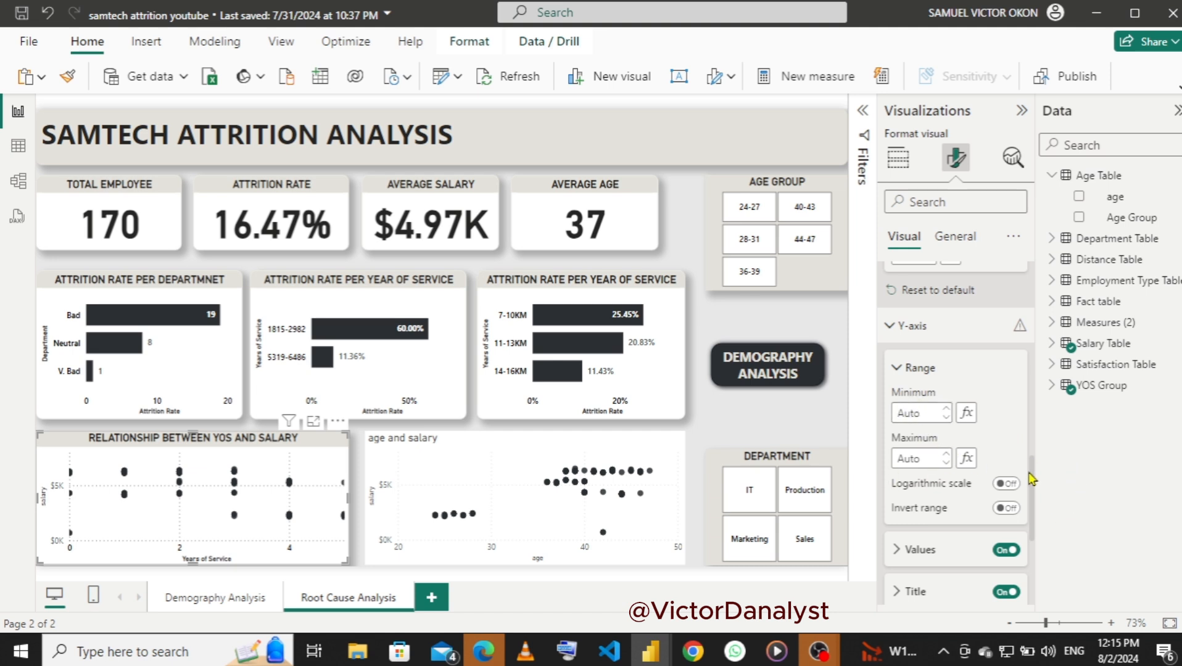
drag(1032, 483, 1034, 503)
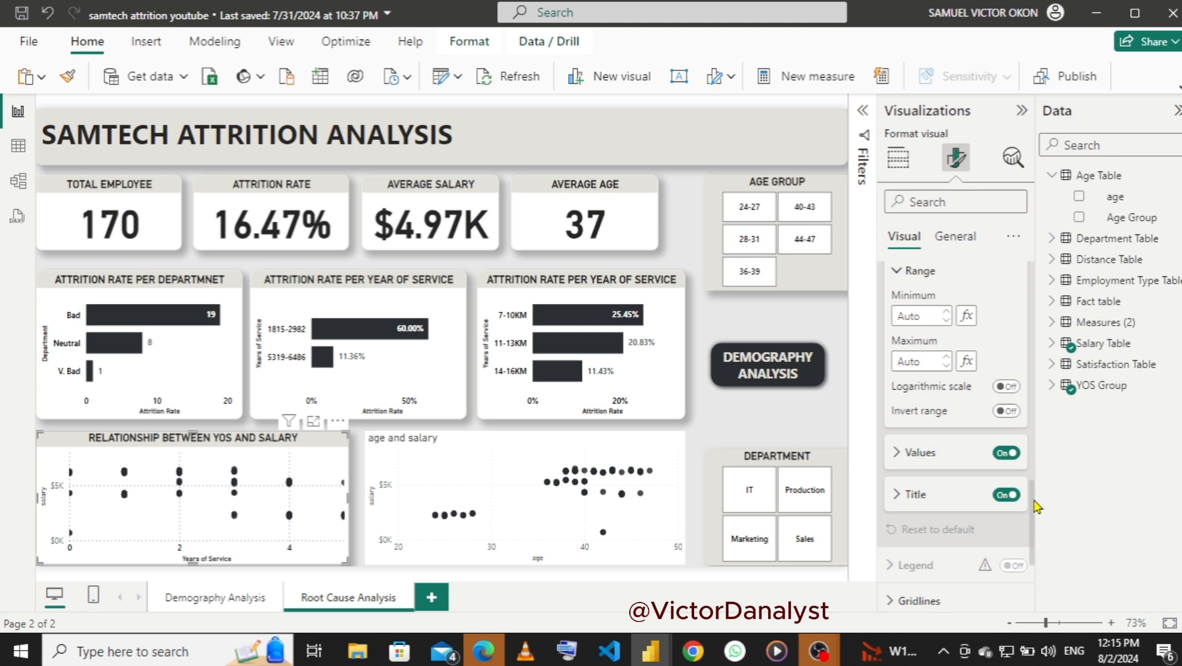
click(897, 454)
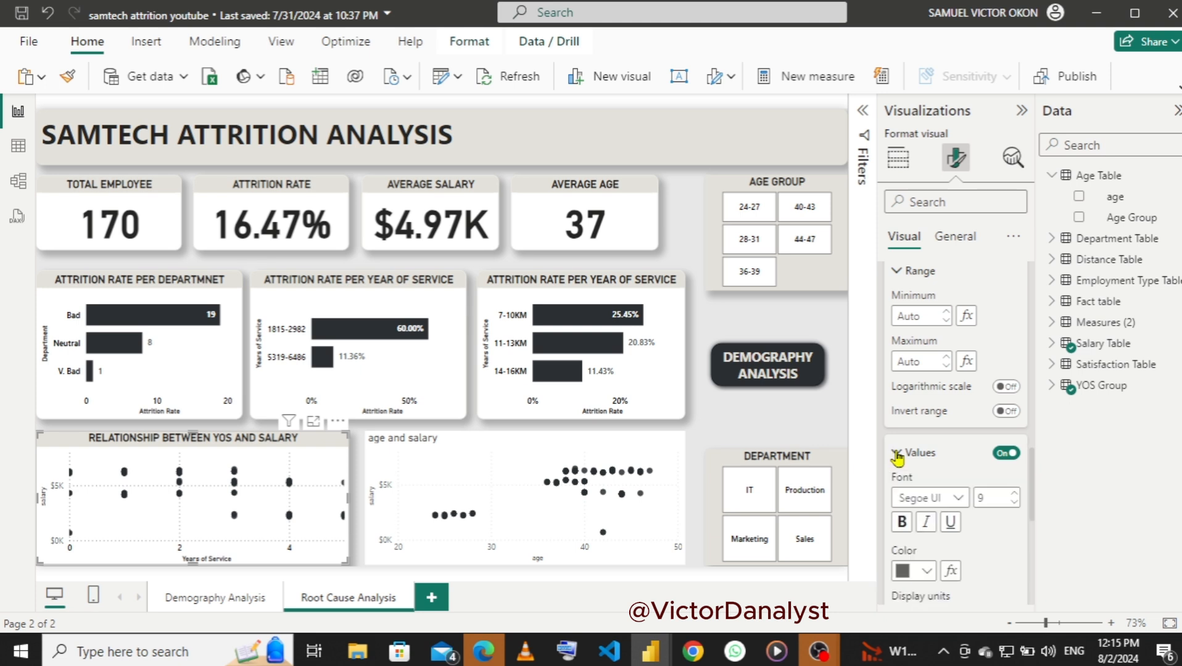
click(901, 523)
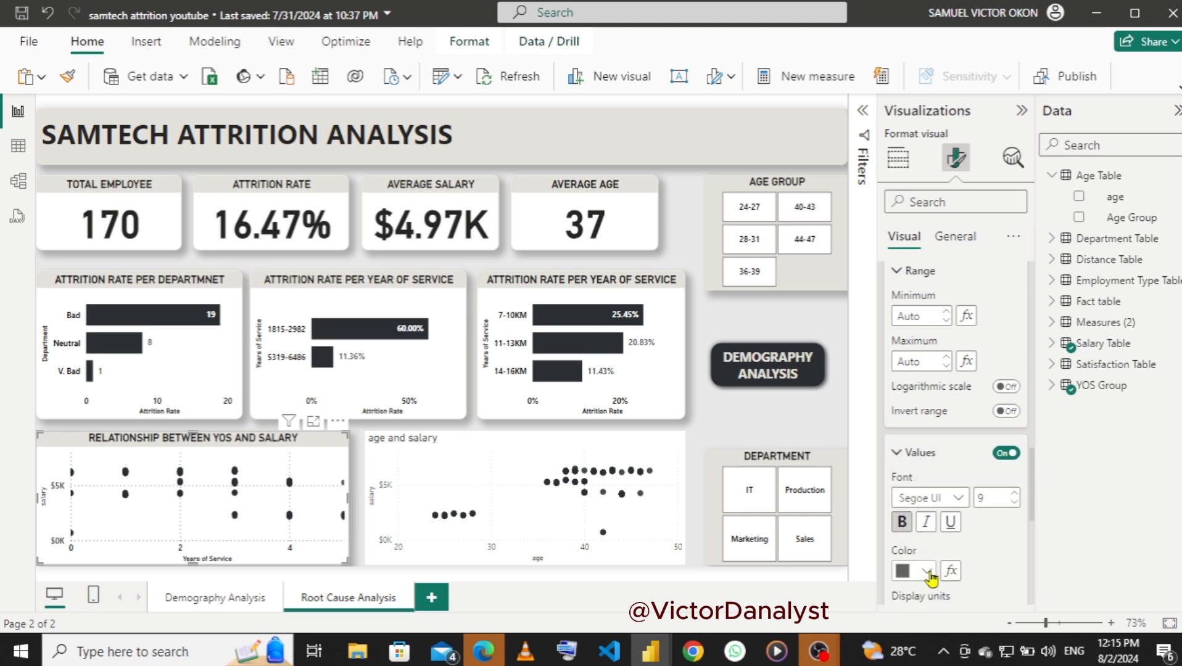
click(905, 570)
click(914, 498)
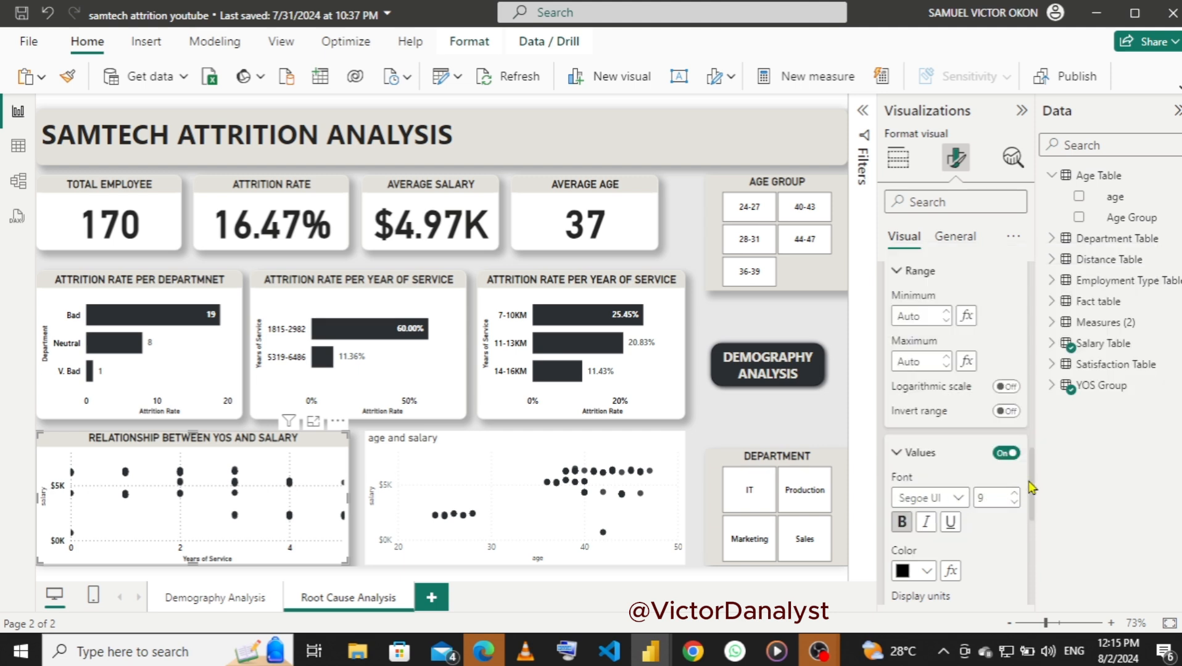
- Set the YOS and salary scatter chart's Y-axis title to "Salary" and make it bold
drag(1030, 486, 1030, 530)
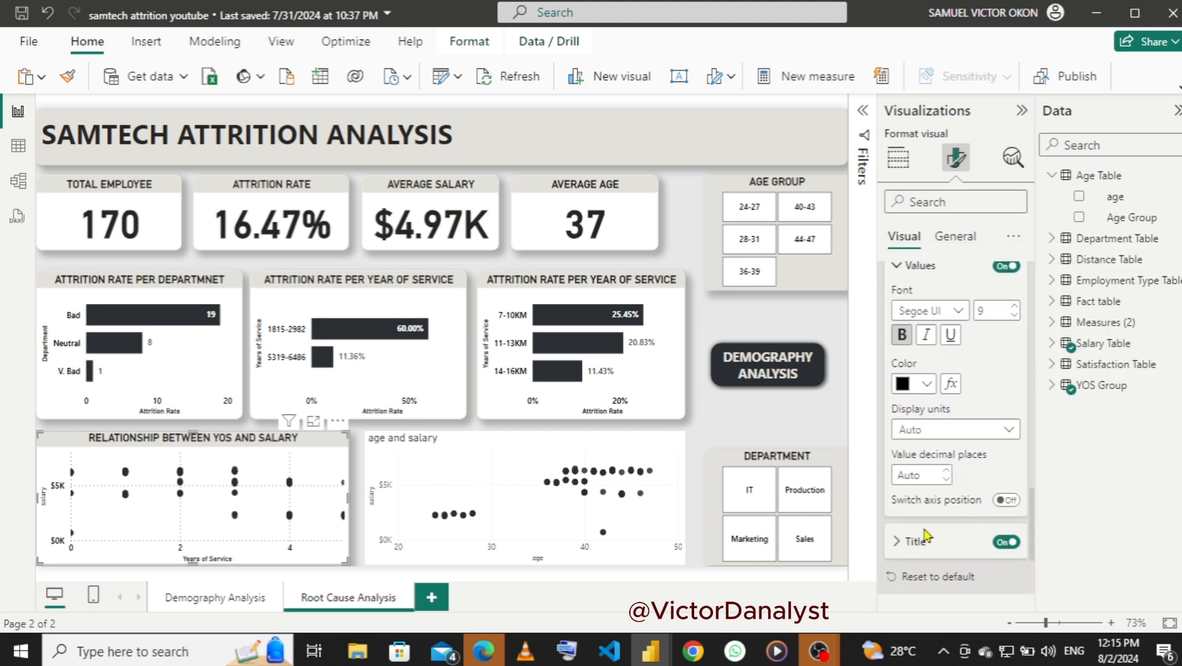
click(892, 544)
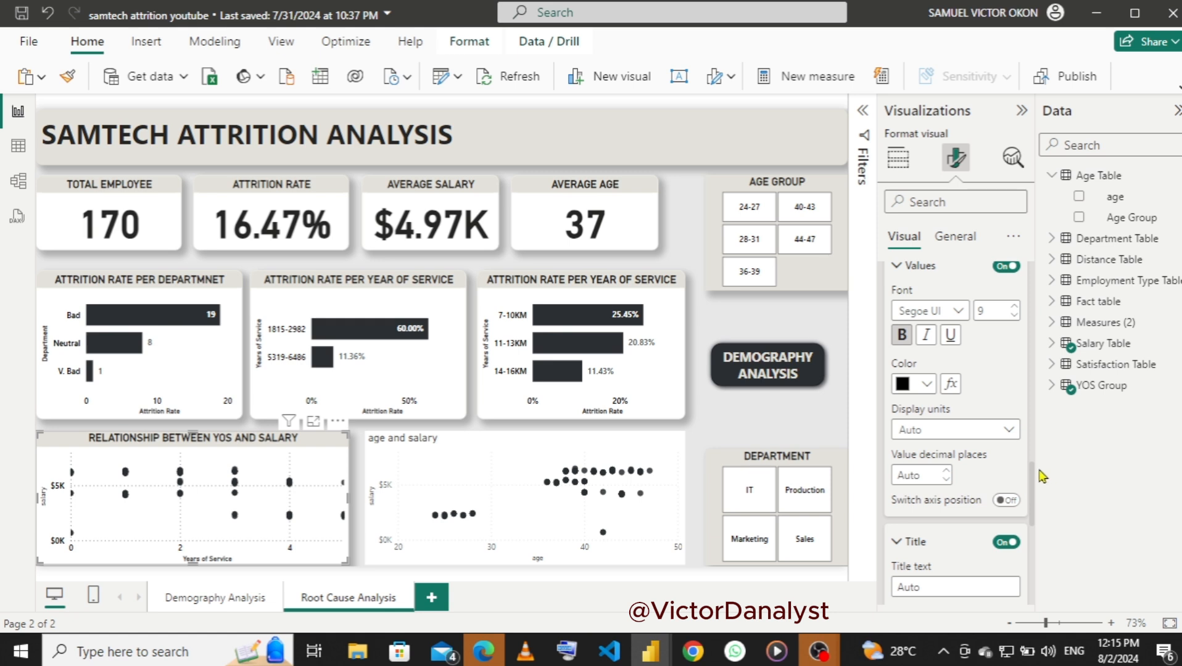
scroll(1035, 494, down, 1)
drag(1031, 491, 1032, 517)
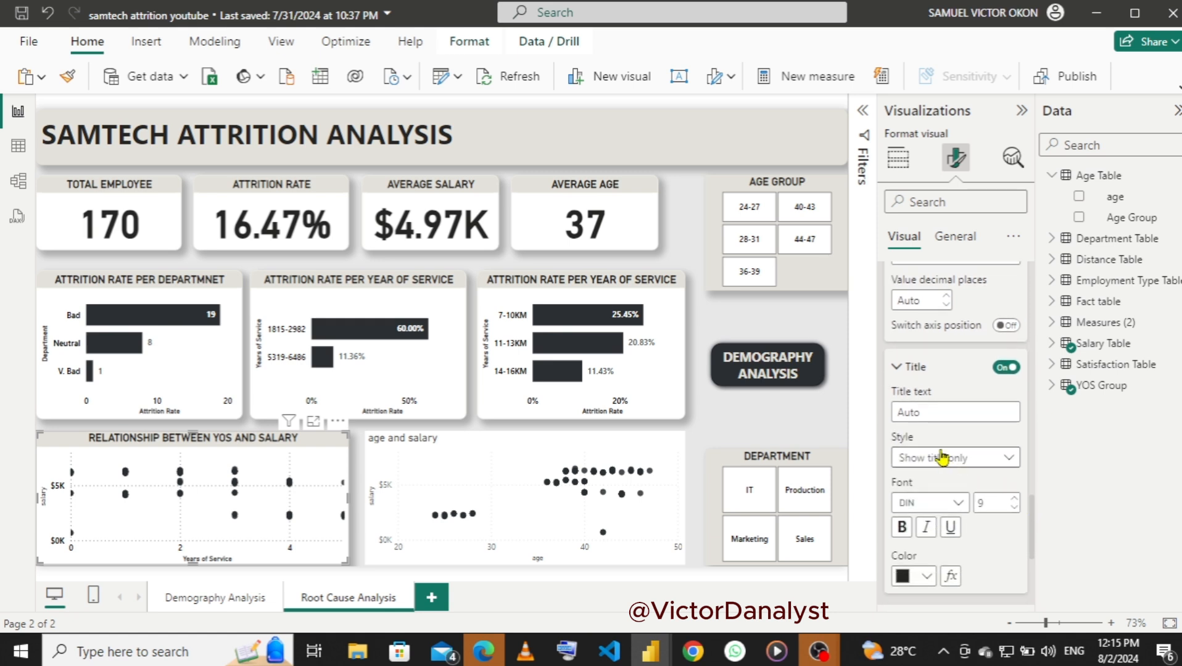
click(909, 410)
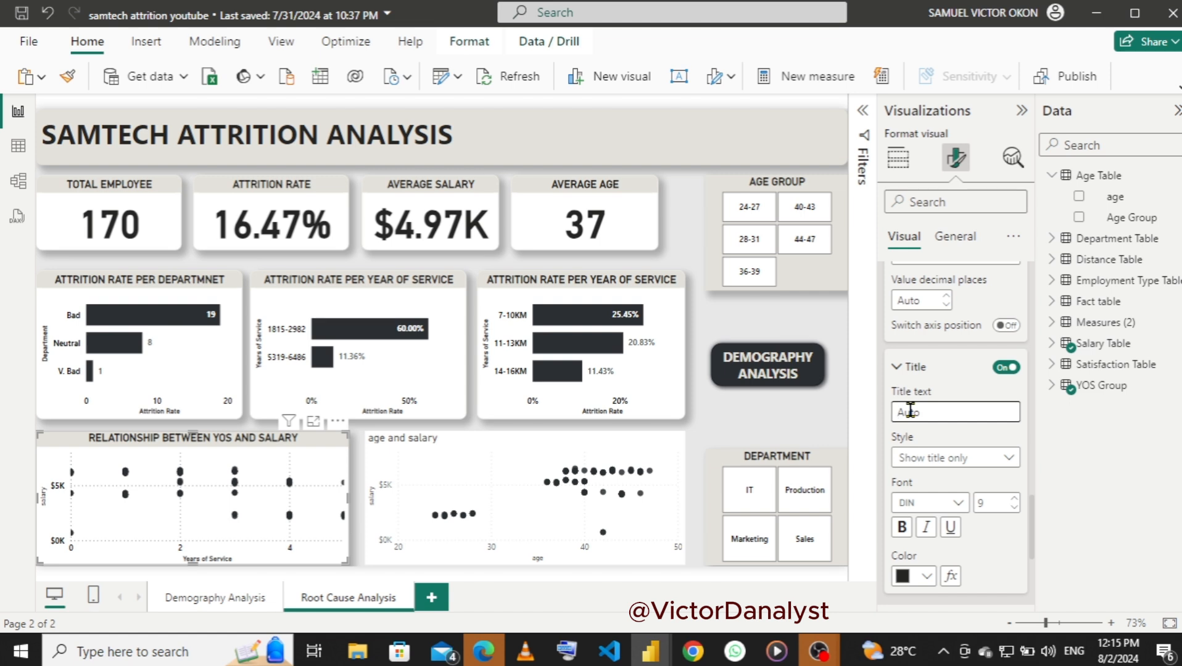
text(Salary)
click(902, 529)
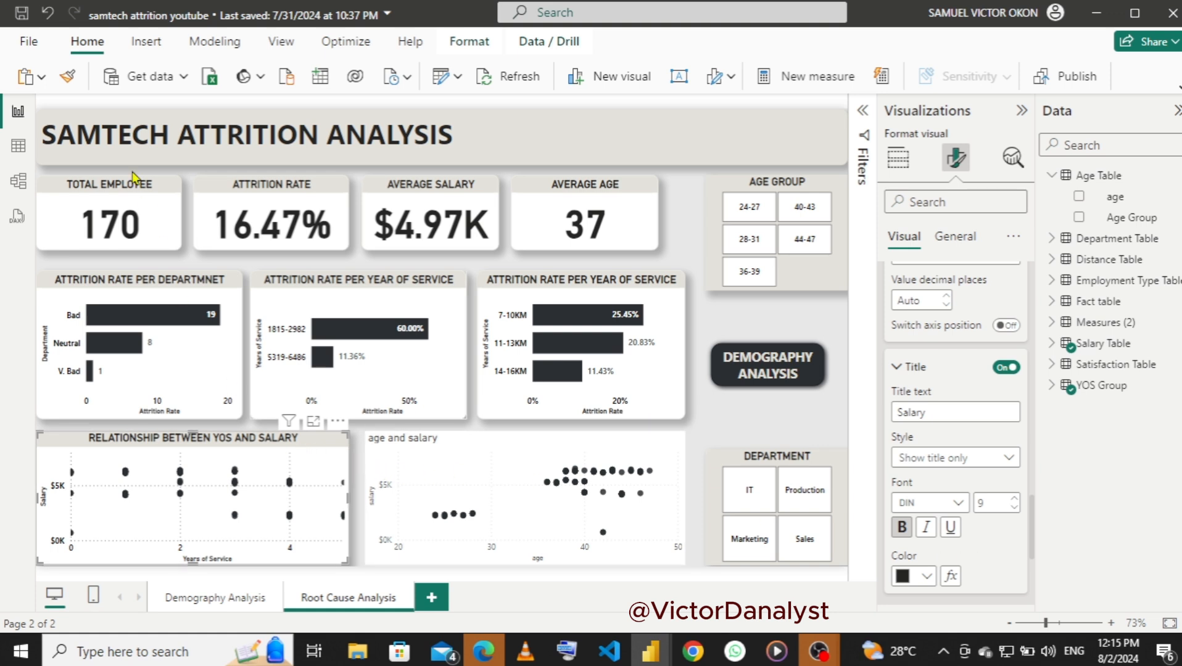
- Copy the YOS and salary scatter chart's formatting onto the age and salary scatter chart with Format Painter
click(68, 77)
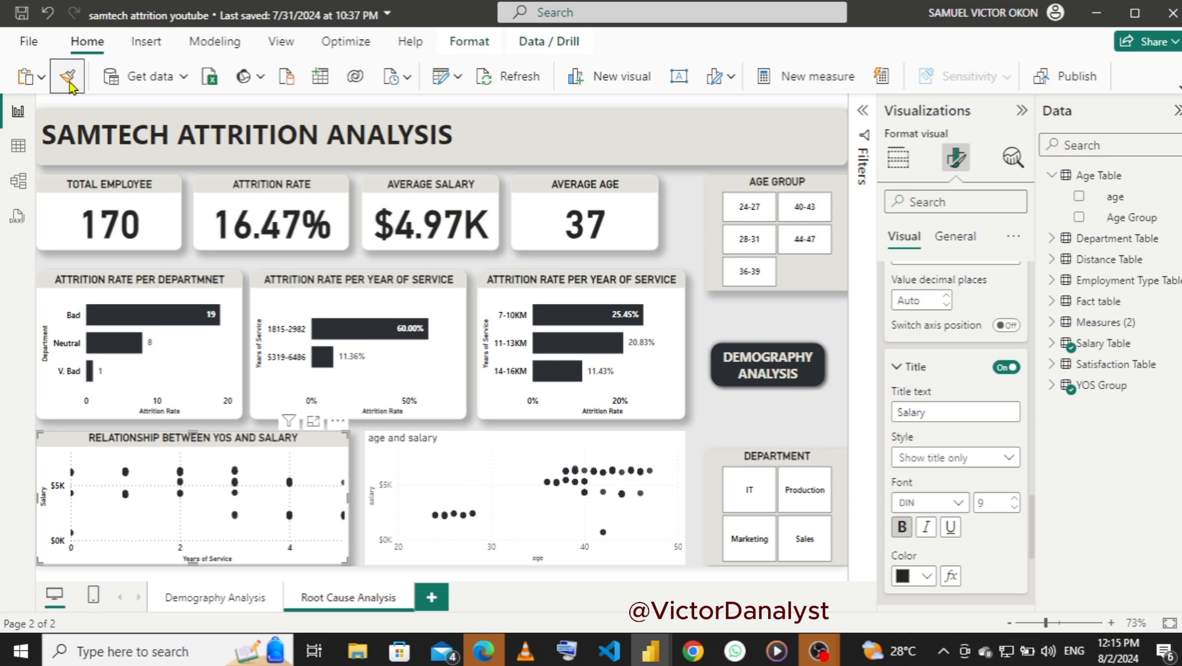
click(477, 442)
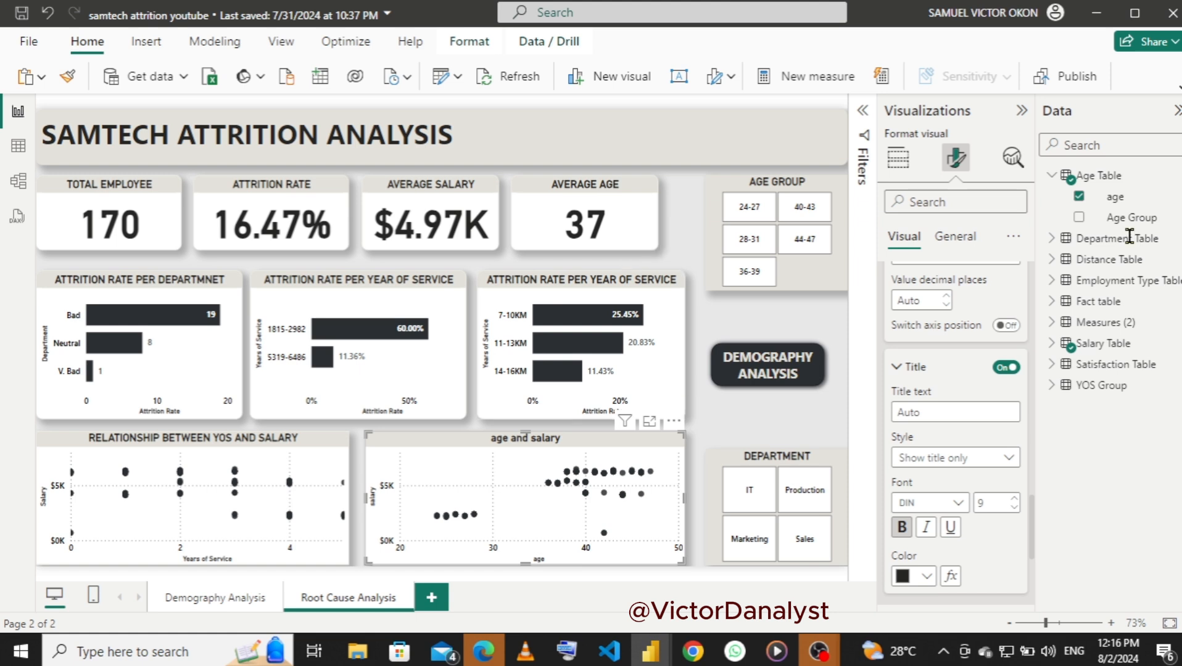
- Change the title of the age and salary scatter chart to "RELATIONSHIP BETWEEN SALARY AND AGE"
click(952, 246)
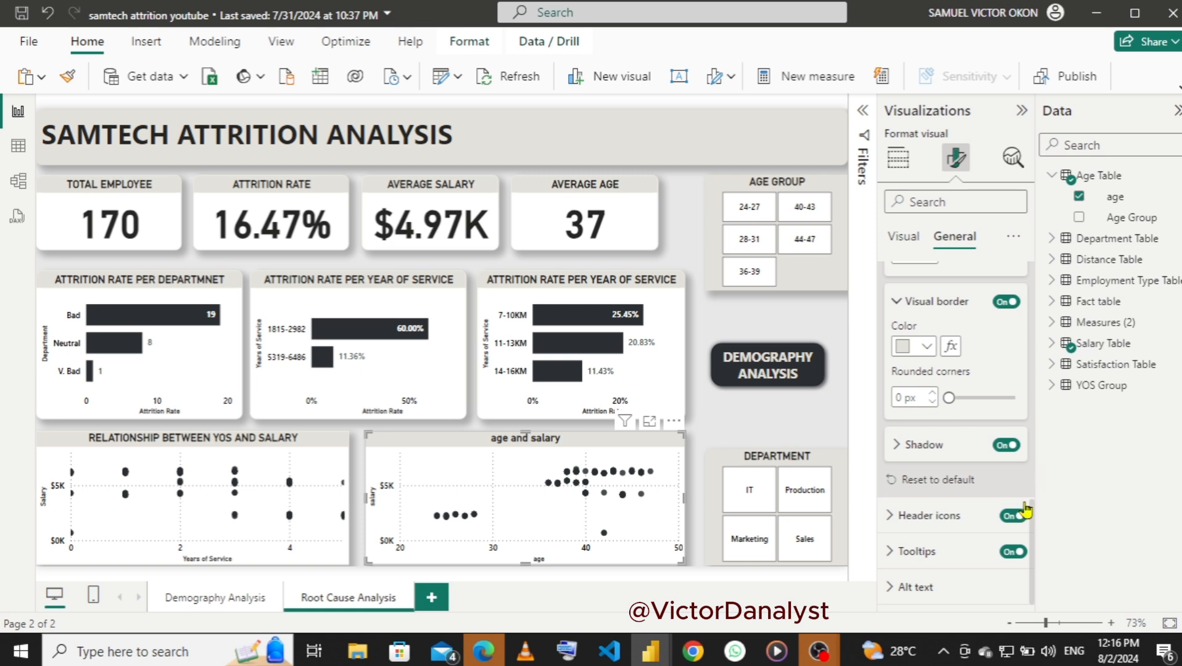
scroll(1036, 517, up, 1)
scroll(1036, 517, up, 10)
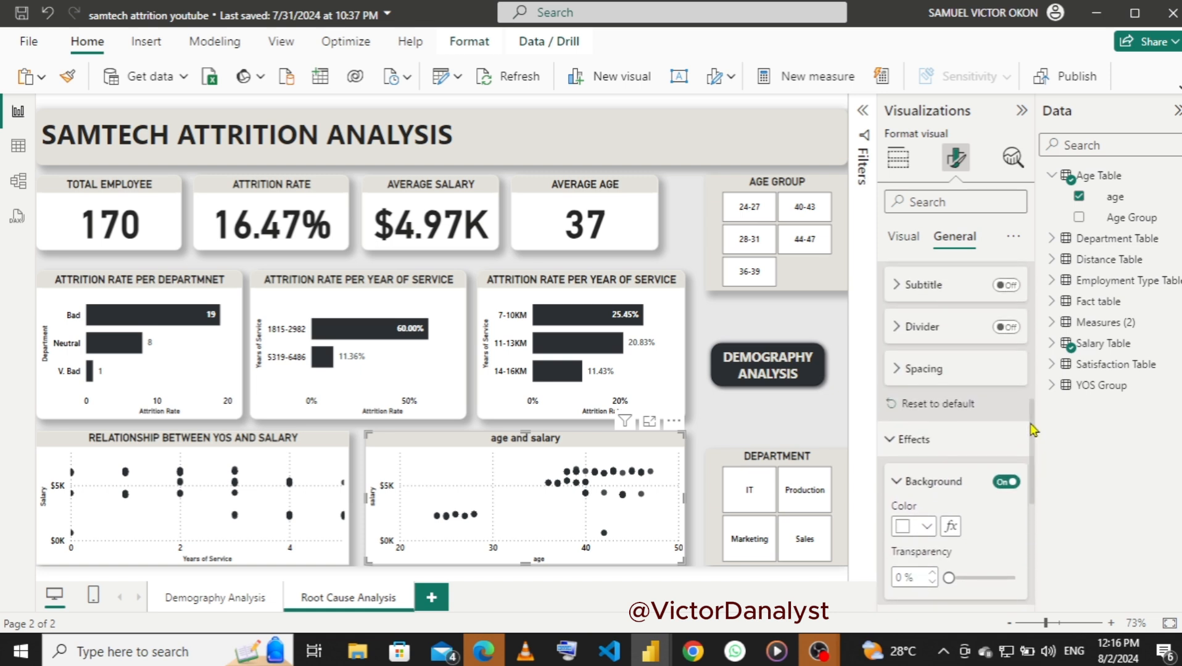
scroll(1036, 321, up, 3)
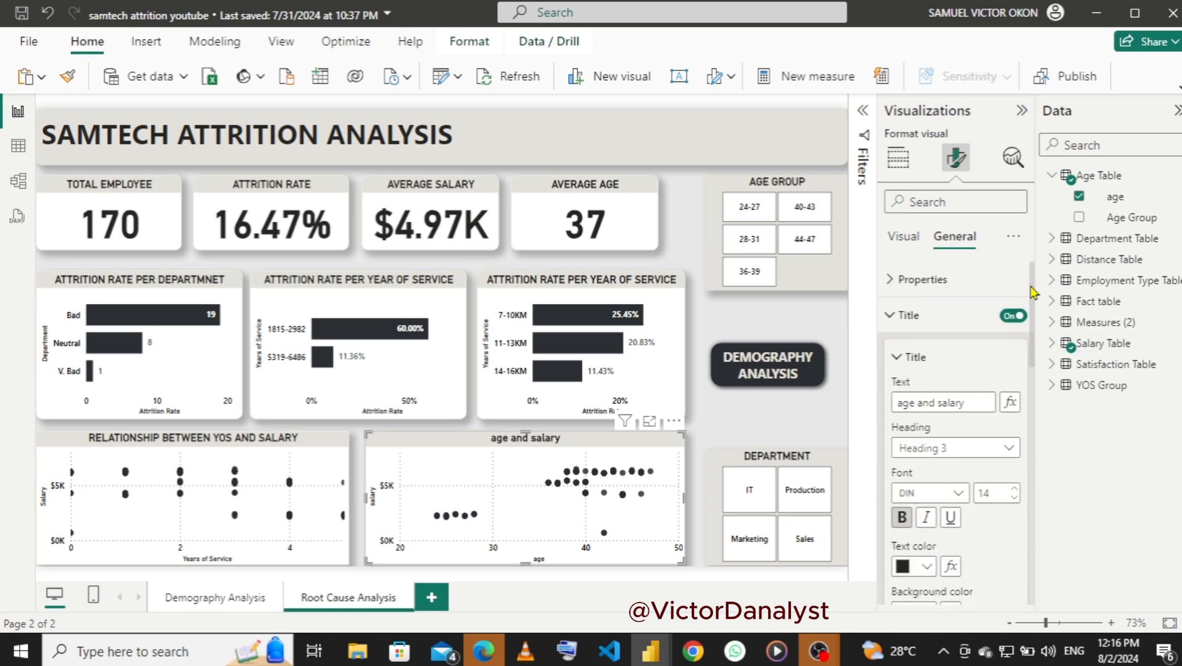
click(968, 402)
key(BackSpace)
key(BackSpace)
key(BackSpace)
key(BackSpace)
key(BackSpace)
key(BackSpace)
key(BackSpace)
key(BackSpace)
key(BackSpace)
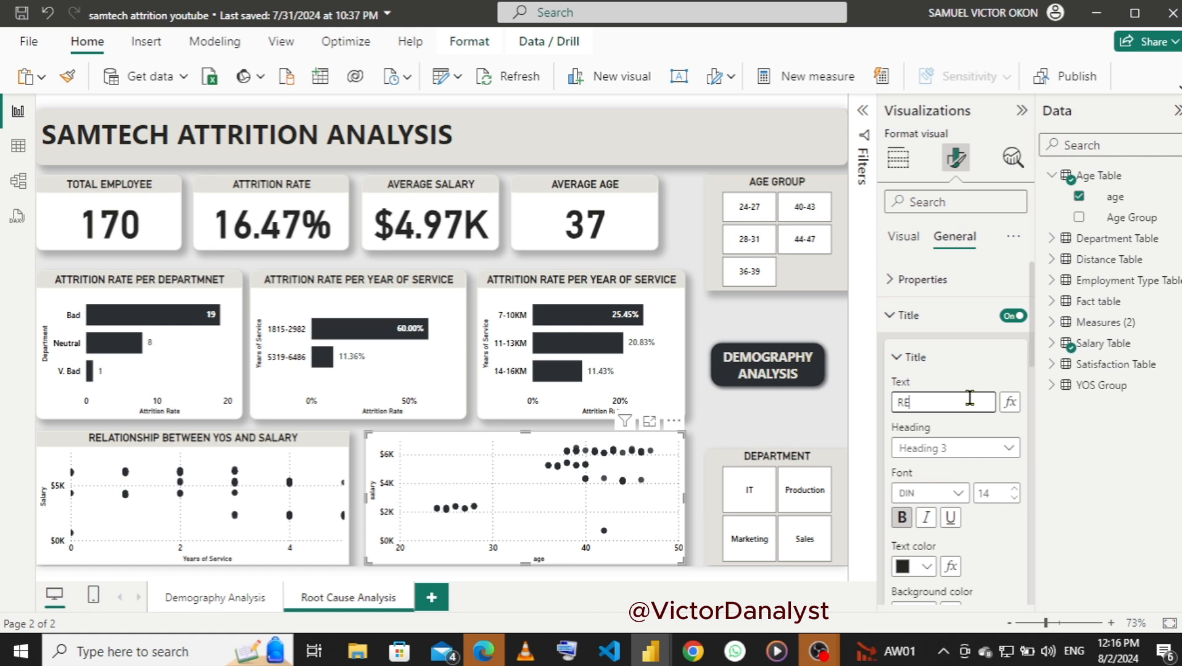
text(RELA)
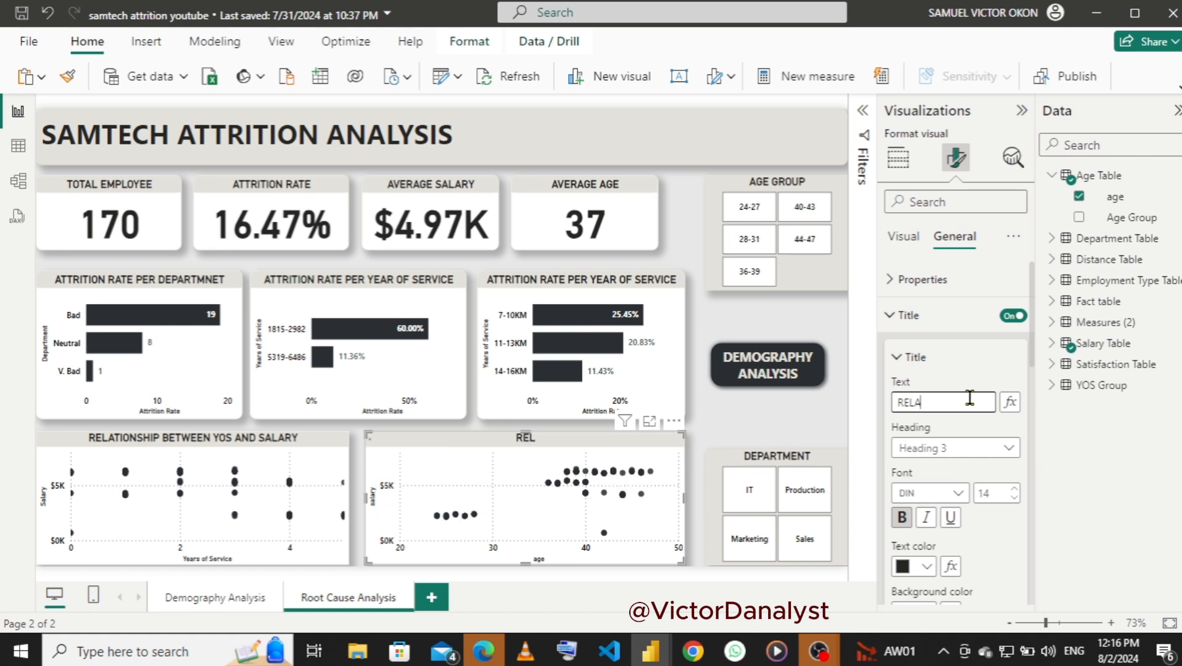
text(TIONSHIP BET)
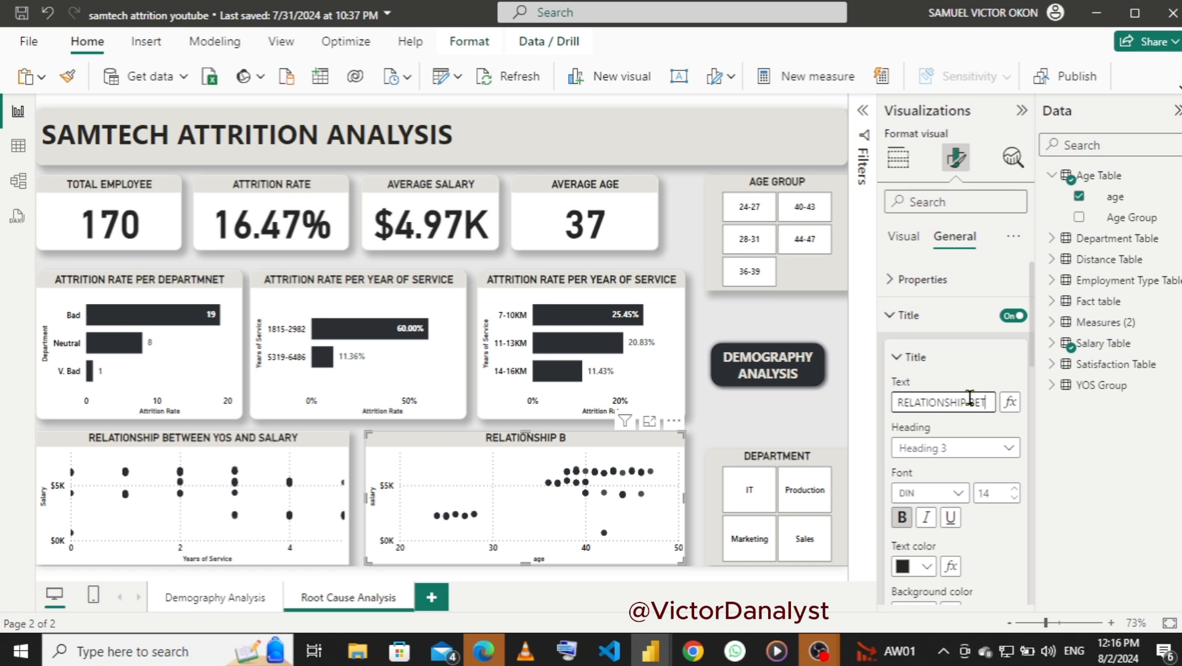
text(WE)
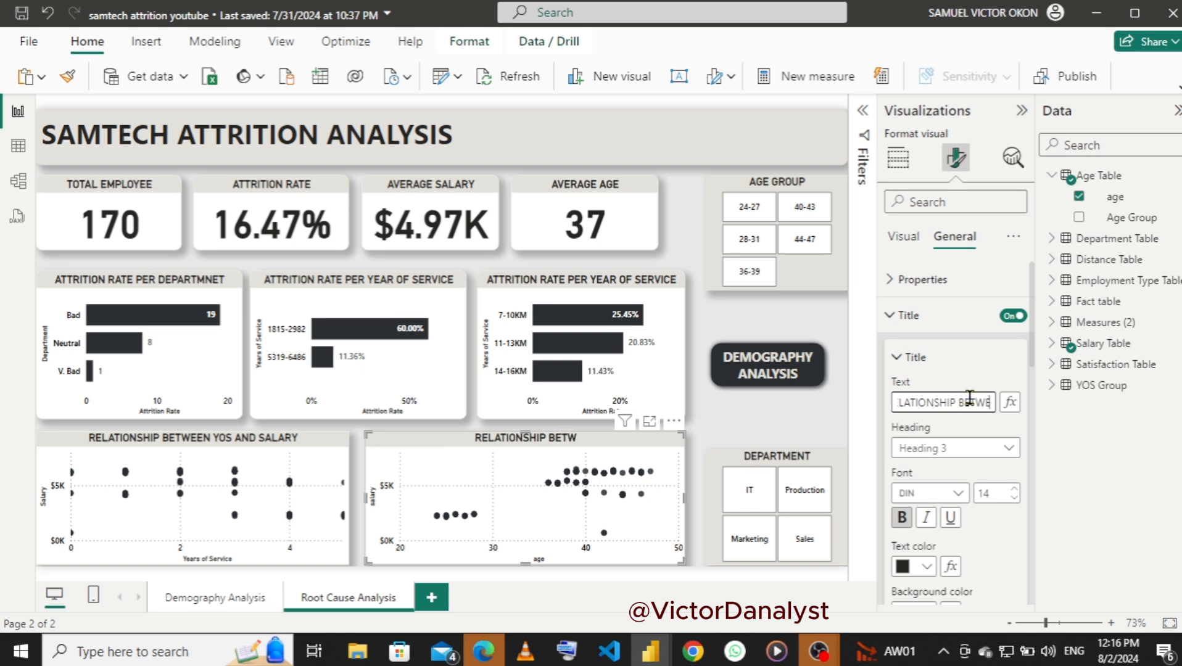
text(EN S)
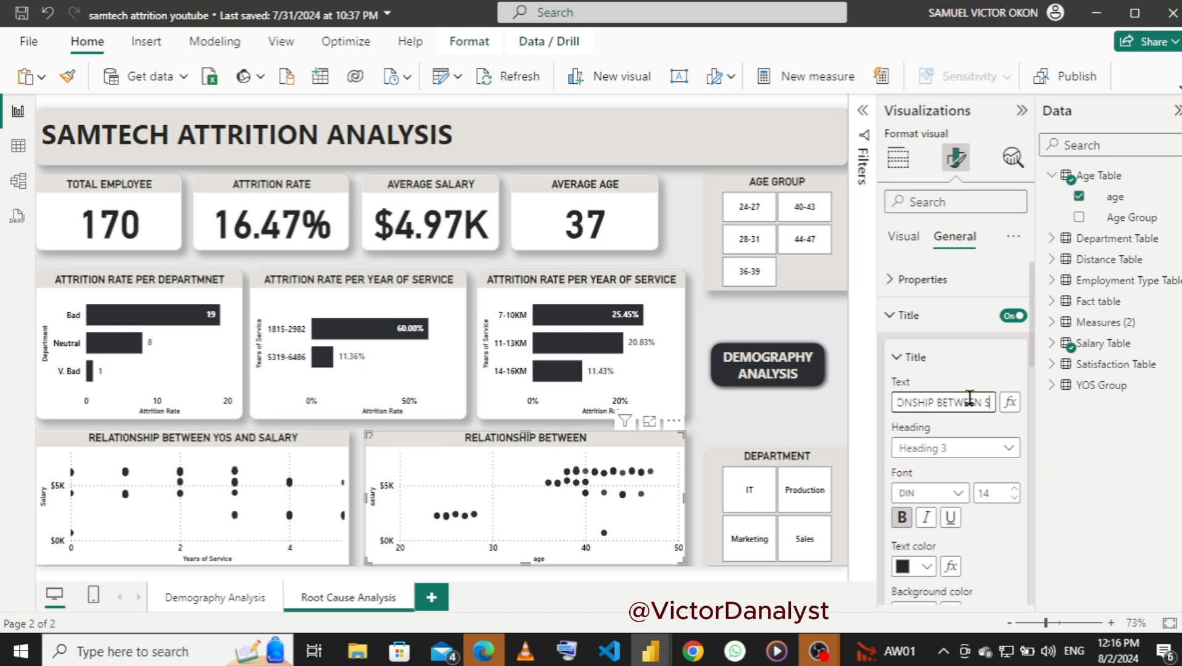
text(ALARY)
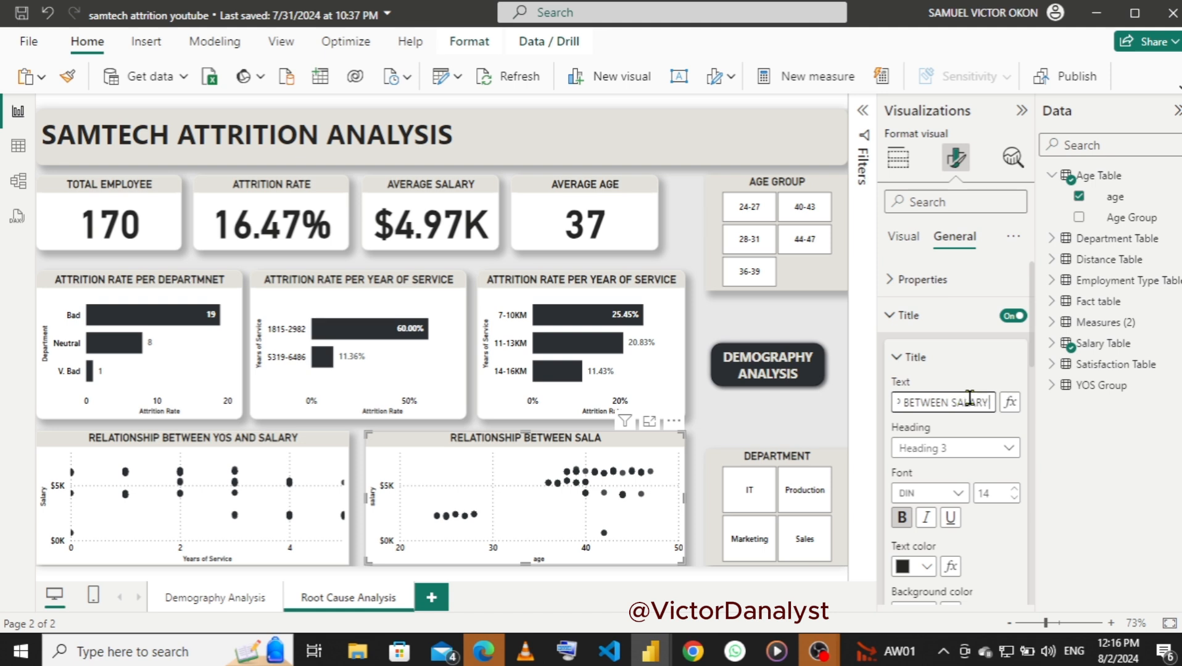
text( AND AGE)
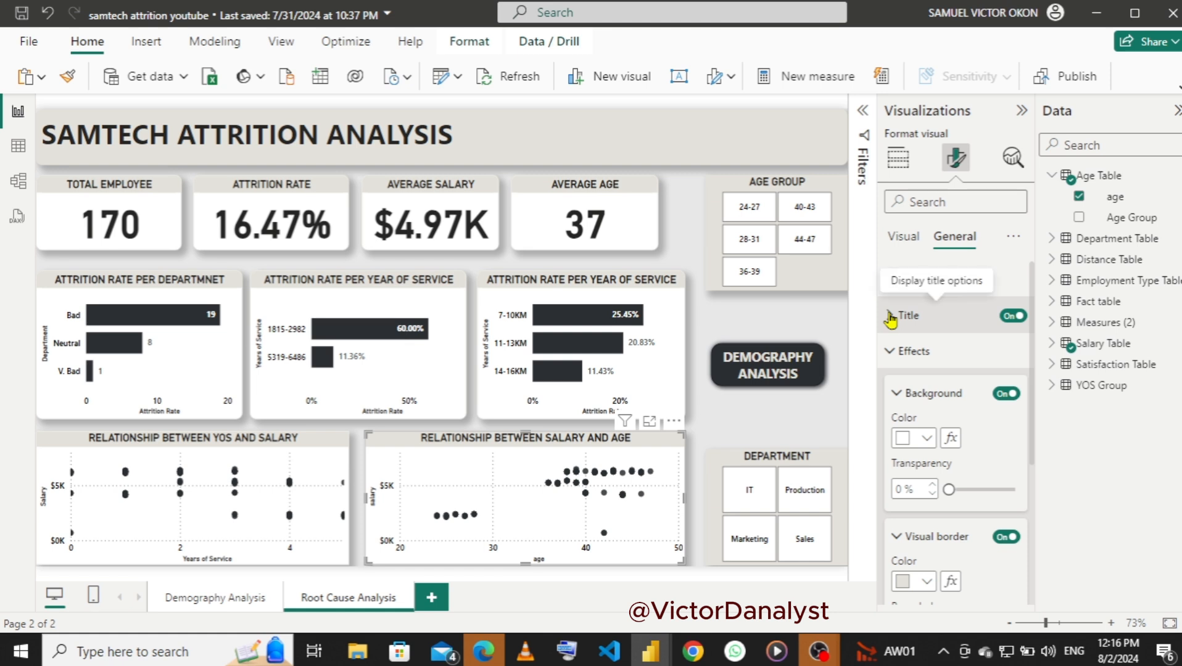
click(891, 350)
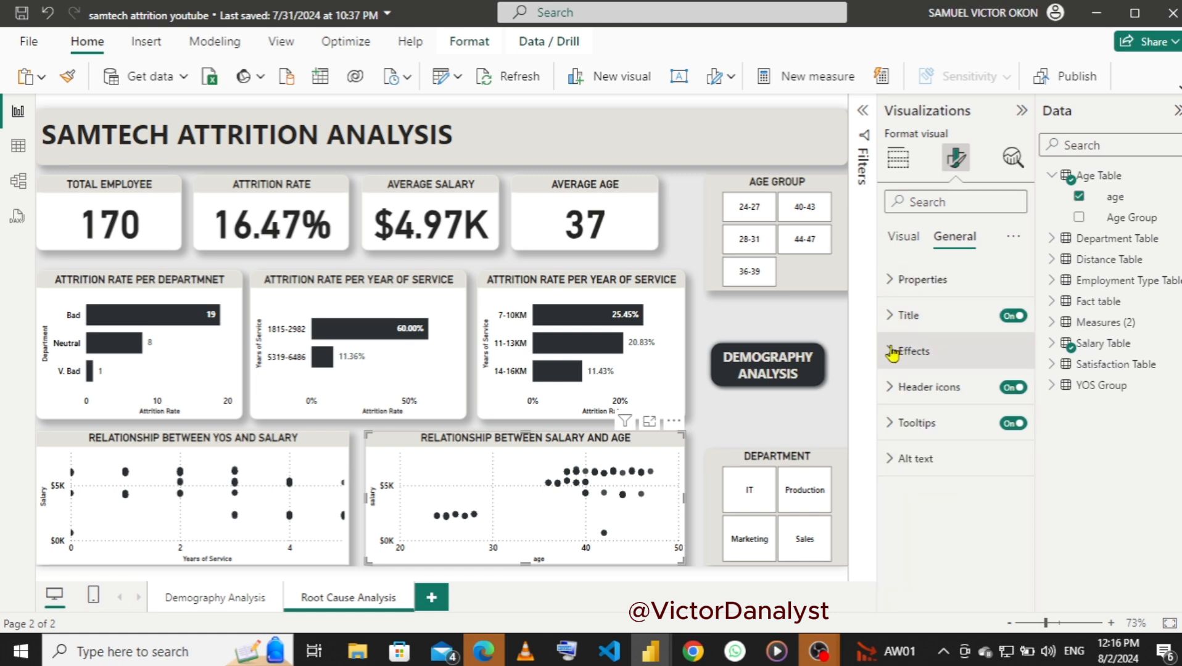
- Insert "NO. OF" at the start of the title of the bar chart with the Bad, Neutral and V. Bad categories
click(87, 283)
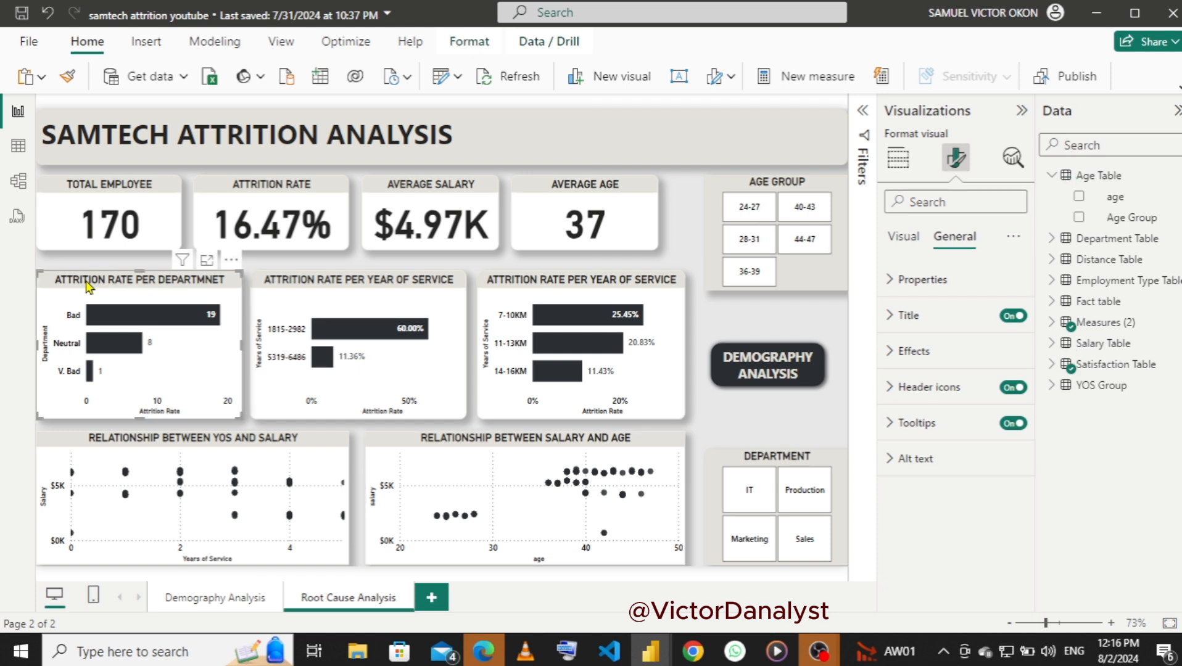
click(902, 318)
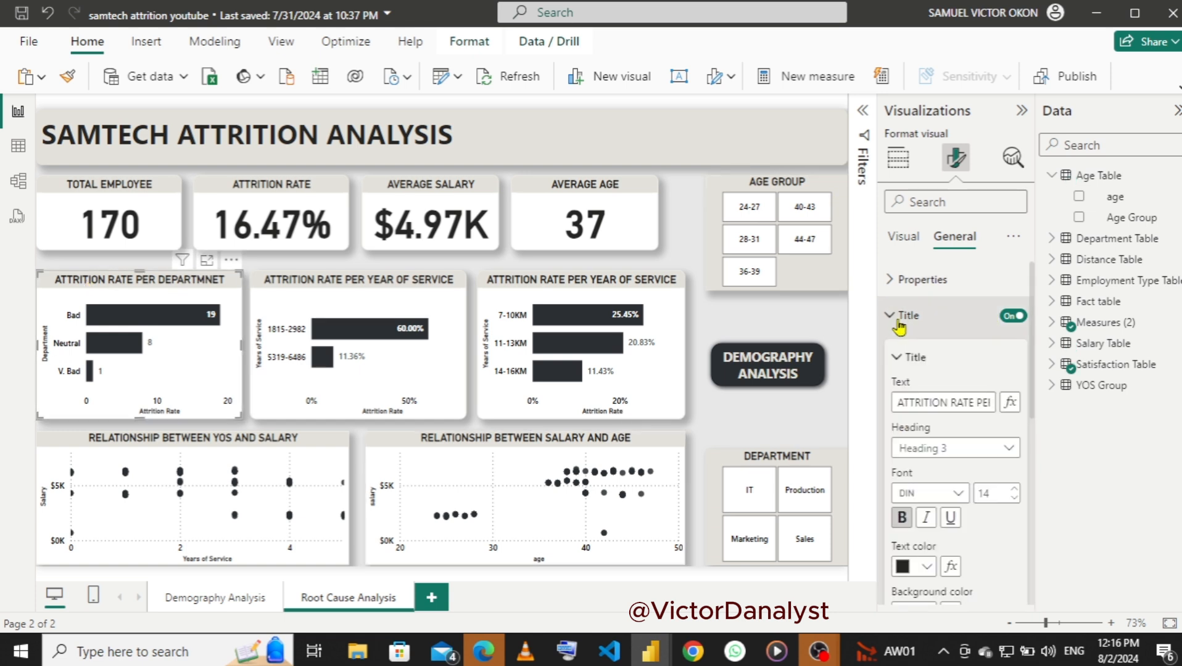
click(953, 405)
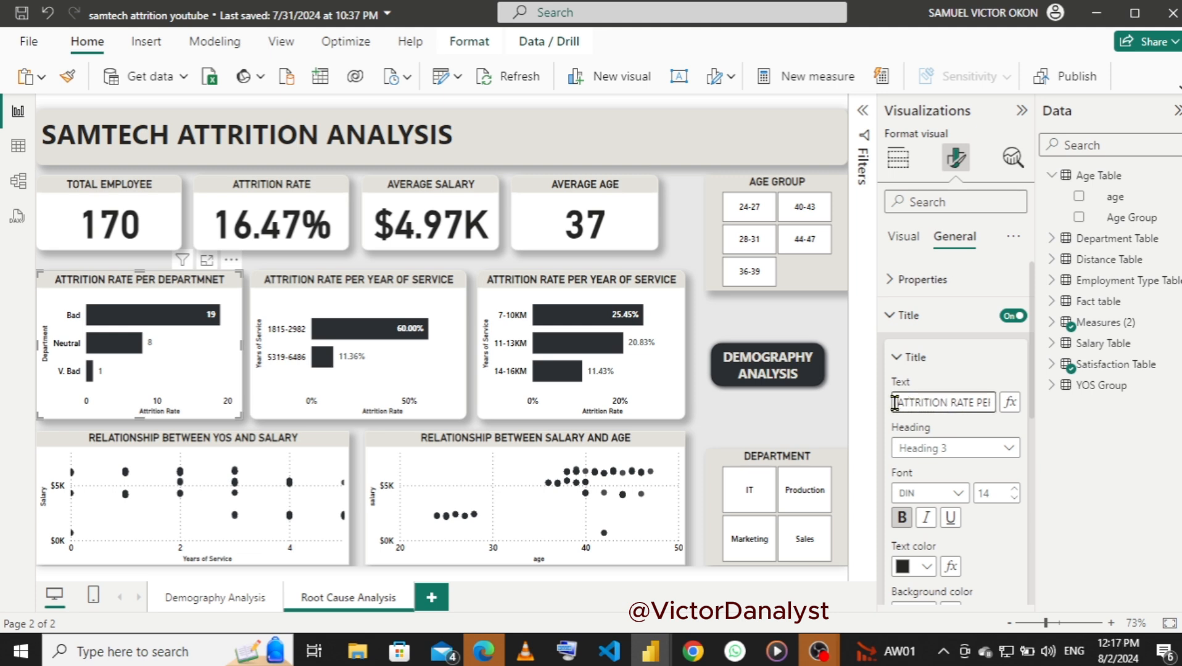
text(nO)
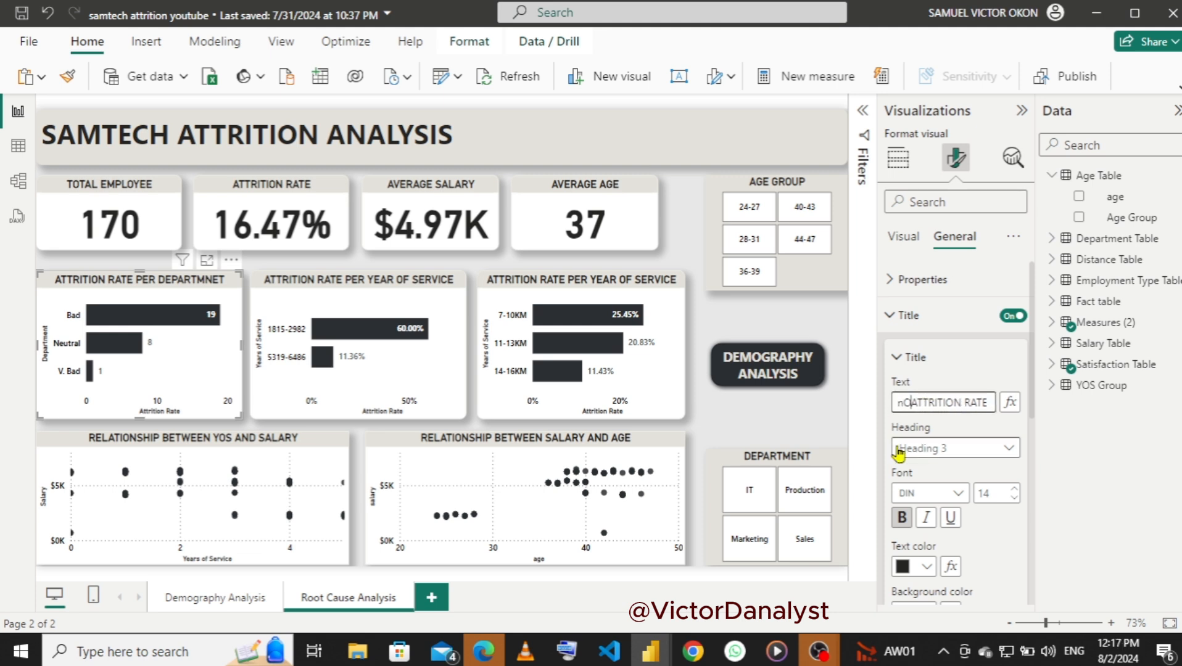
key(BackSpace)
key(BackSpace)
text(NO. )
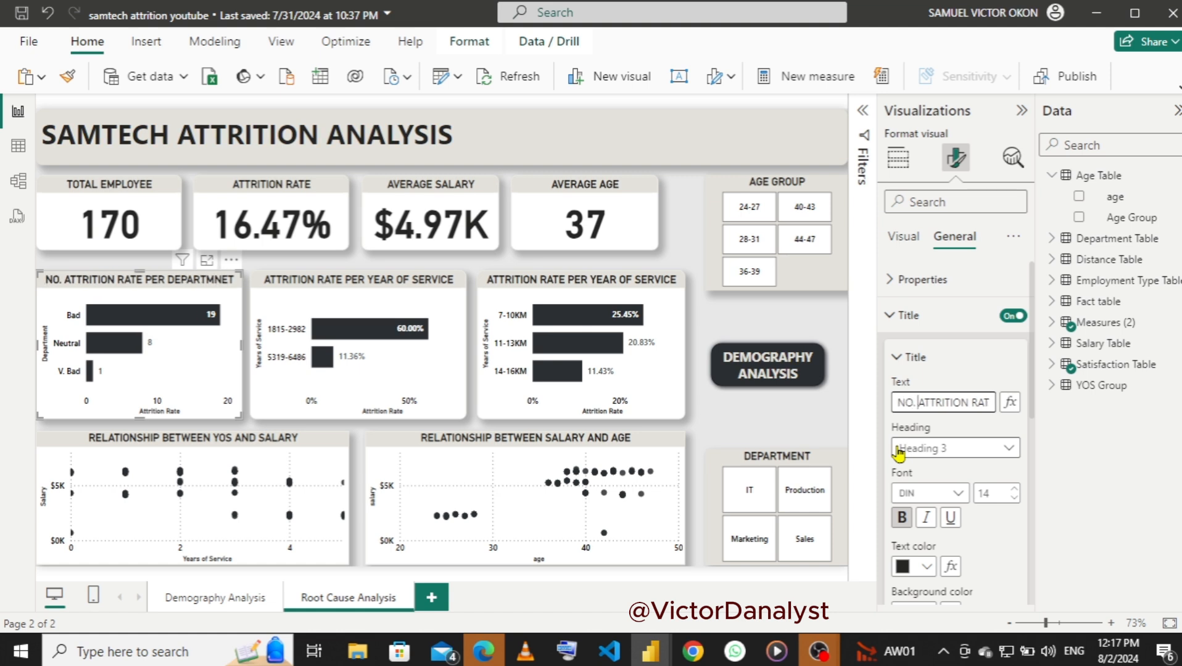
text(OF)
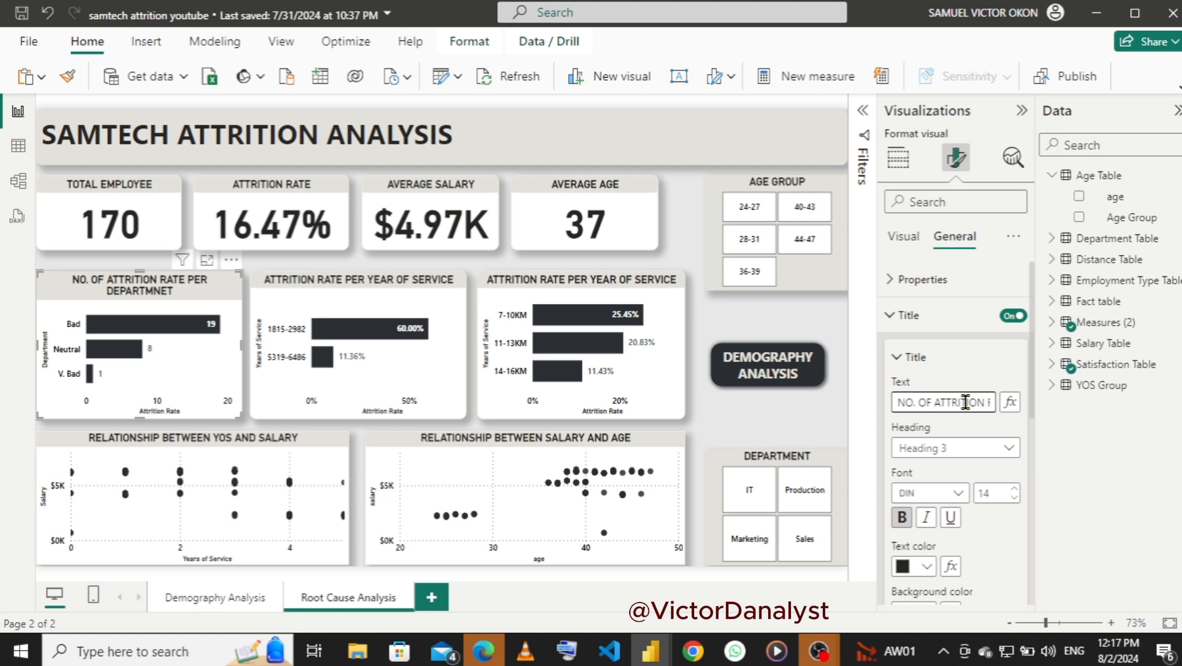
- Remove the word "RATE" from the satisfaction bar chart's title so it begins "NO. OF ATTRITION PER"
key(Right)
key(Right)
key(Right)
key(Right)
key(Right)
key(Right)
key(Right)
key(Right)
key(Right)
key(Right)
key(Right)
key(Right)
key(Right)
key(Right)
key(Right)
key(Right)
key(Right)
key(Right)
key(Right)
key(Right)
key(Left)
key(Left)
key(Left)
key(Left)
key(Right)
key(Right)
key(Right)
key(Right)
key(Right)
key(Right)
key(Right)
key(Right)
key(Right)
key(Right)
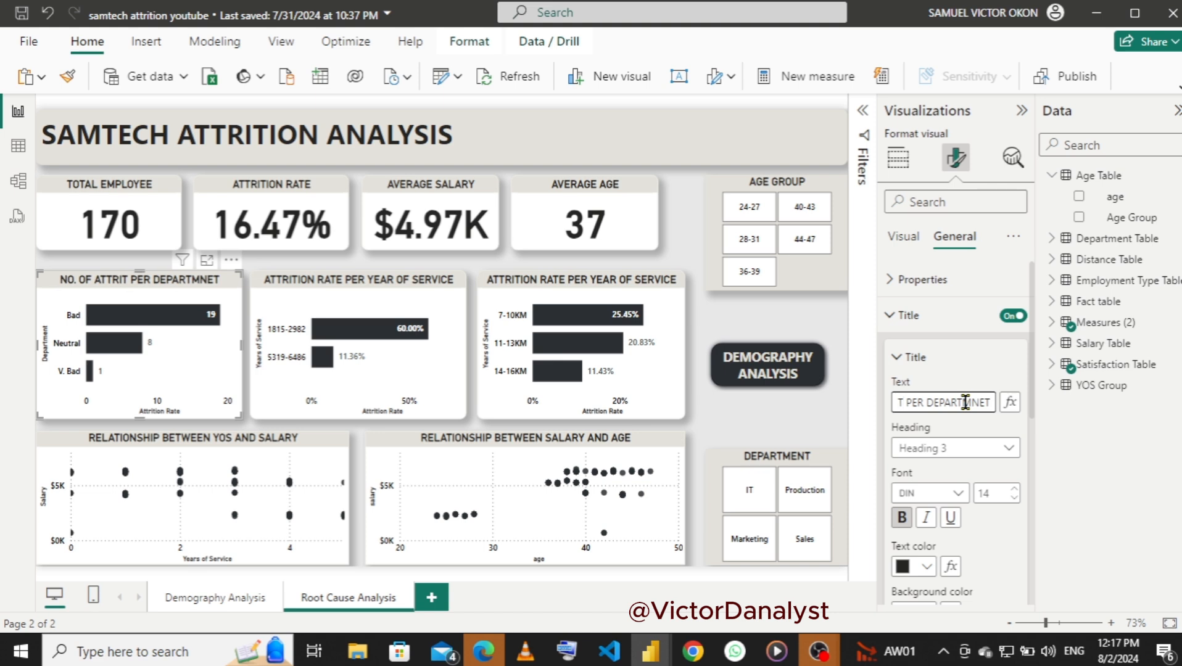
text(ION)
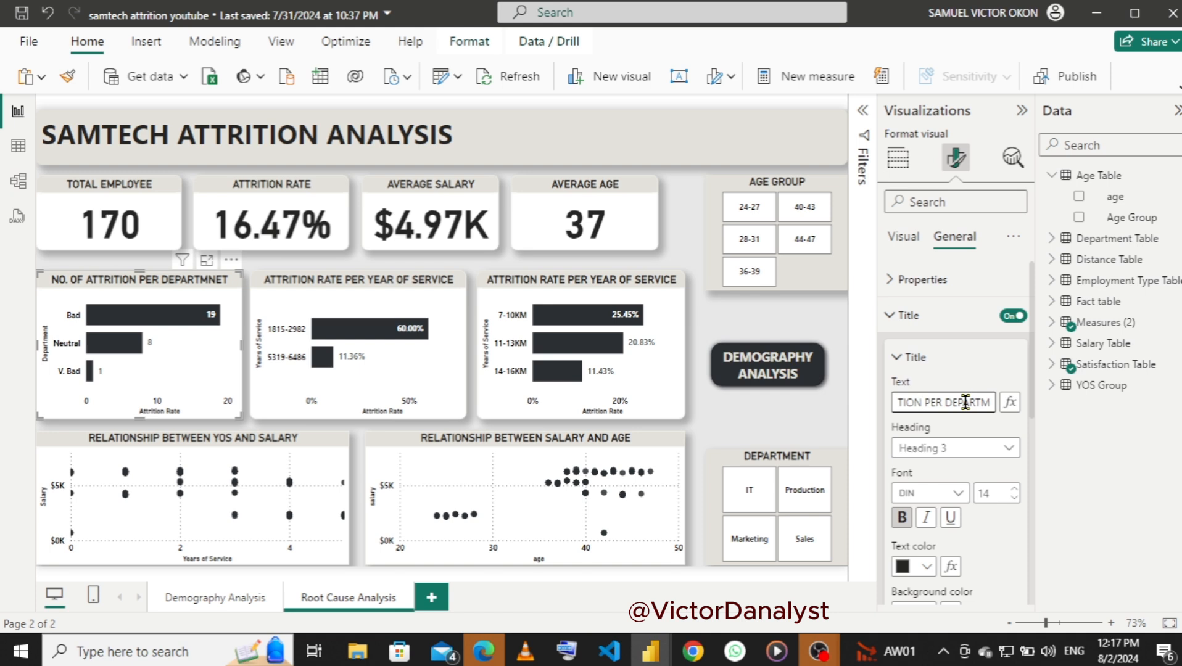
- Replace the last word of the satisfaction bar chart's title so it reads "NO. OF ATTRITION PER SATISFACTION"
key(Right)
key(Right)
key(Right)
key(Right)
key(Right)
key(Right)
key(Right)
key(Right)
key(Right)
key(Right)
key(BackSpace)
key(BackSpace)
key(BackSpace)
key(BackSpace)
key(BackSpace)
key(BackSpace)
key(BackSpace)
key(BackSpace)
key(BackSpace)
key(BackSpace)
text(SATIS)
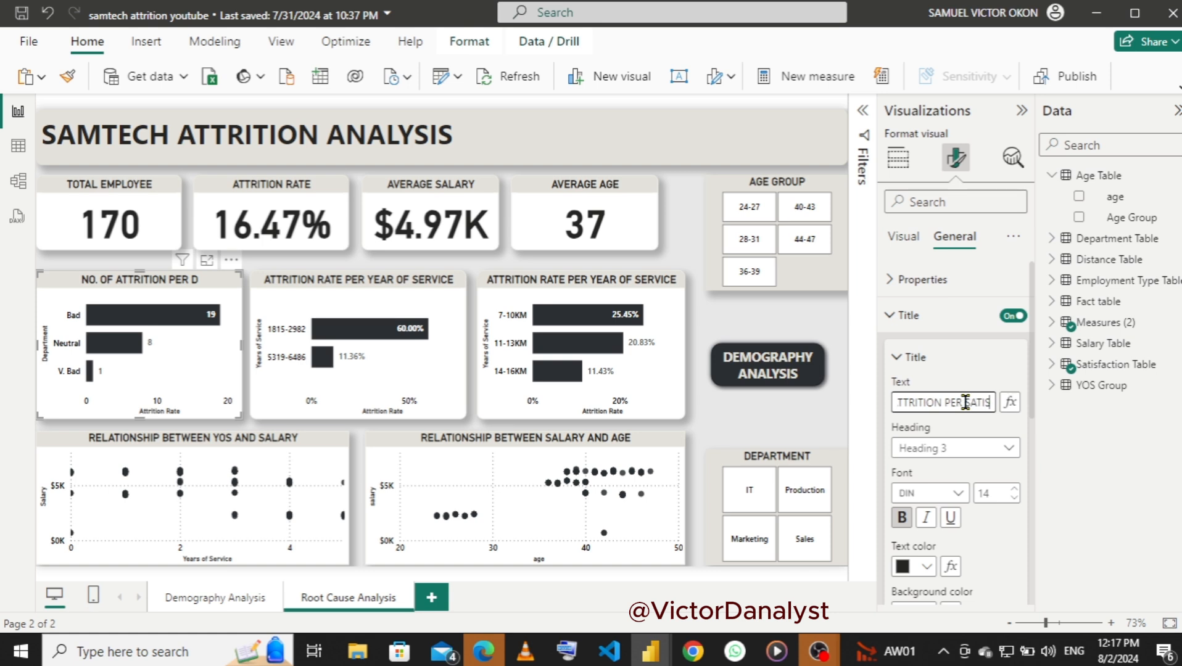
text(FACTIO)
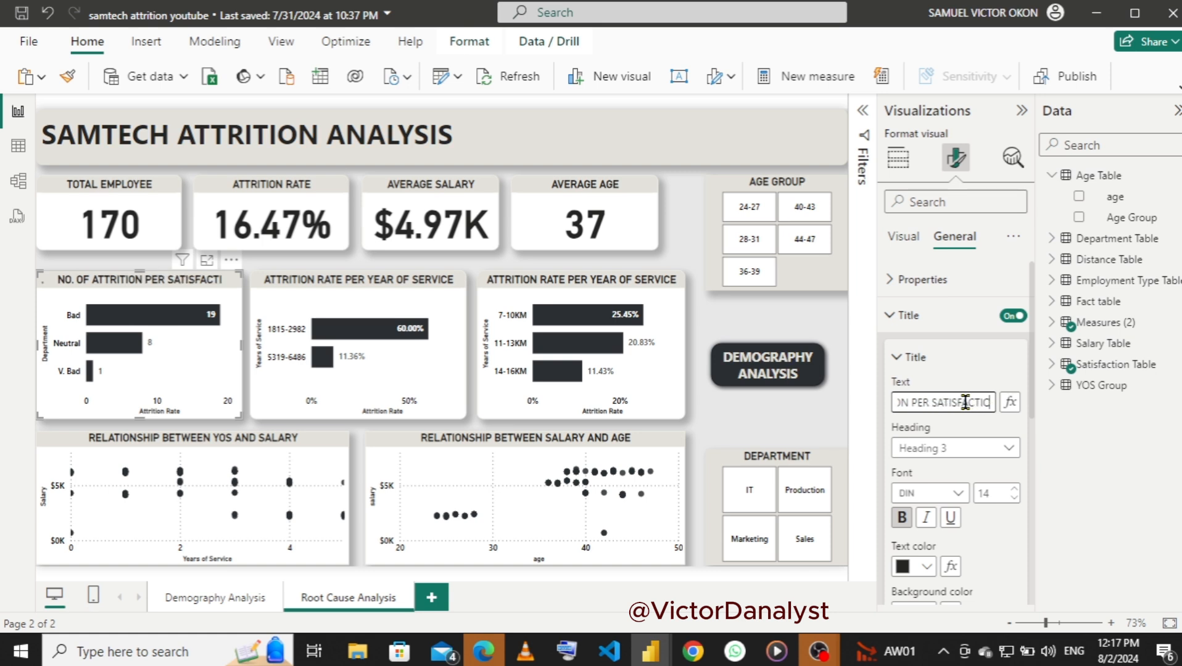
text(N)
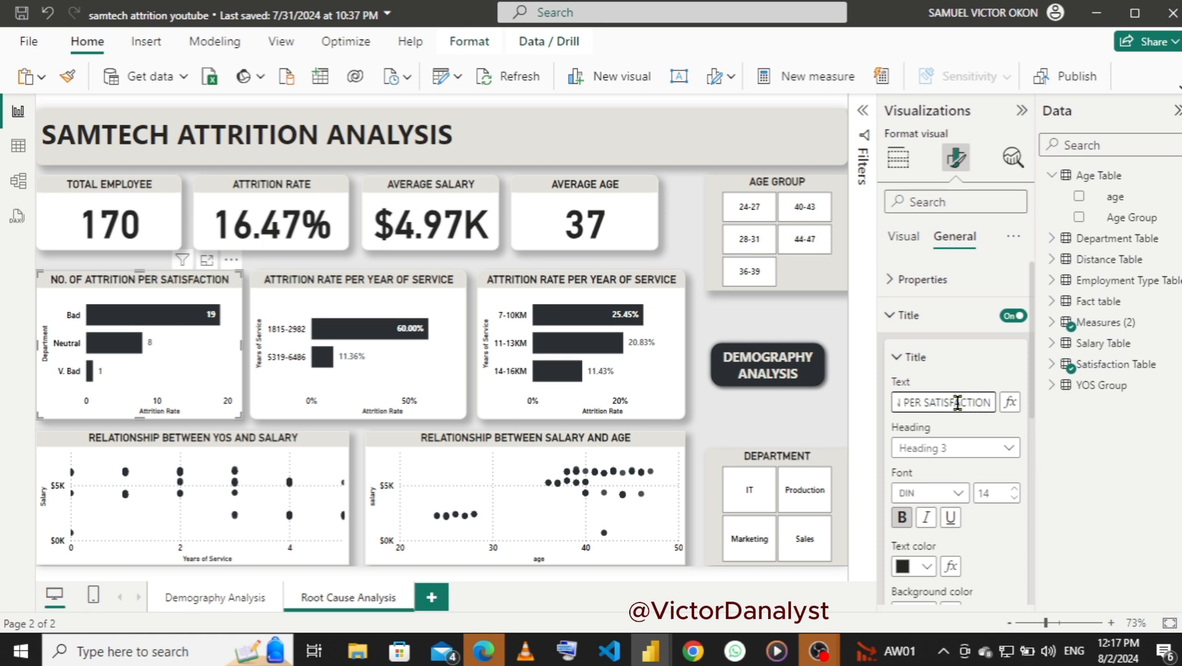
click(891, 316)
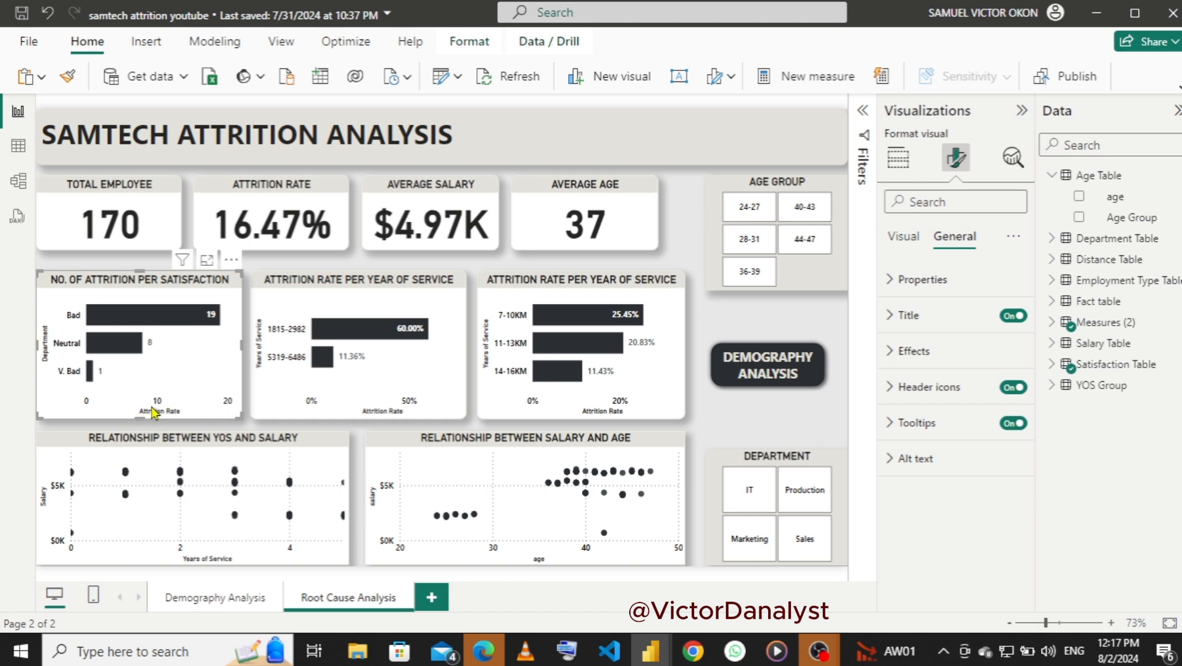
- Set the satisfaction bar chart's Y-axis title to "Satisfaction"
click(910, 238)
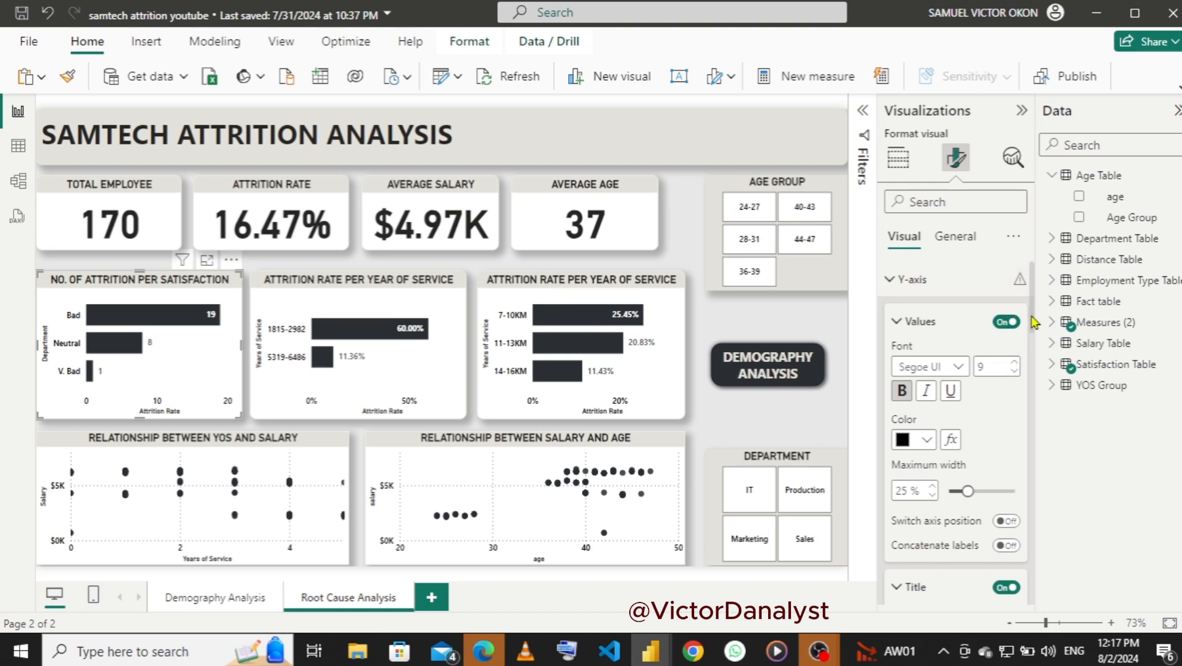
drag(1033, 315, 1035, 359)
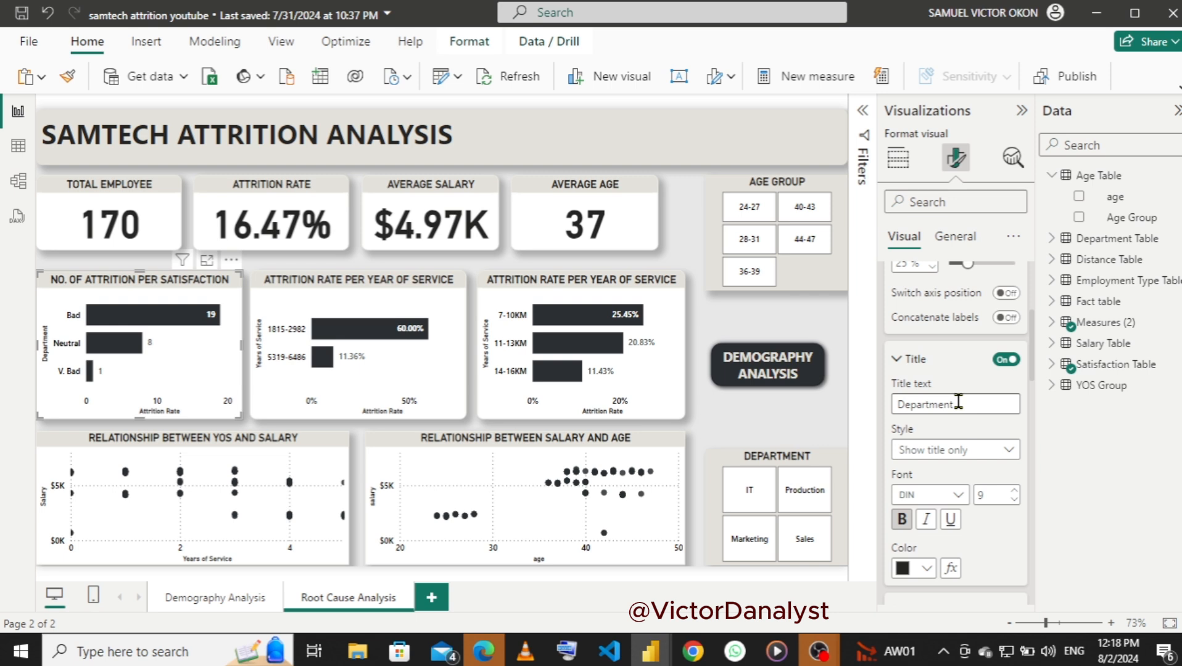
drag(958, 402, 886, 409)
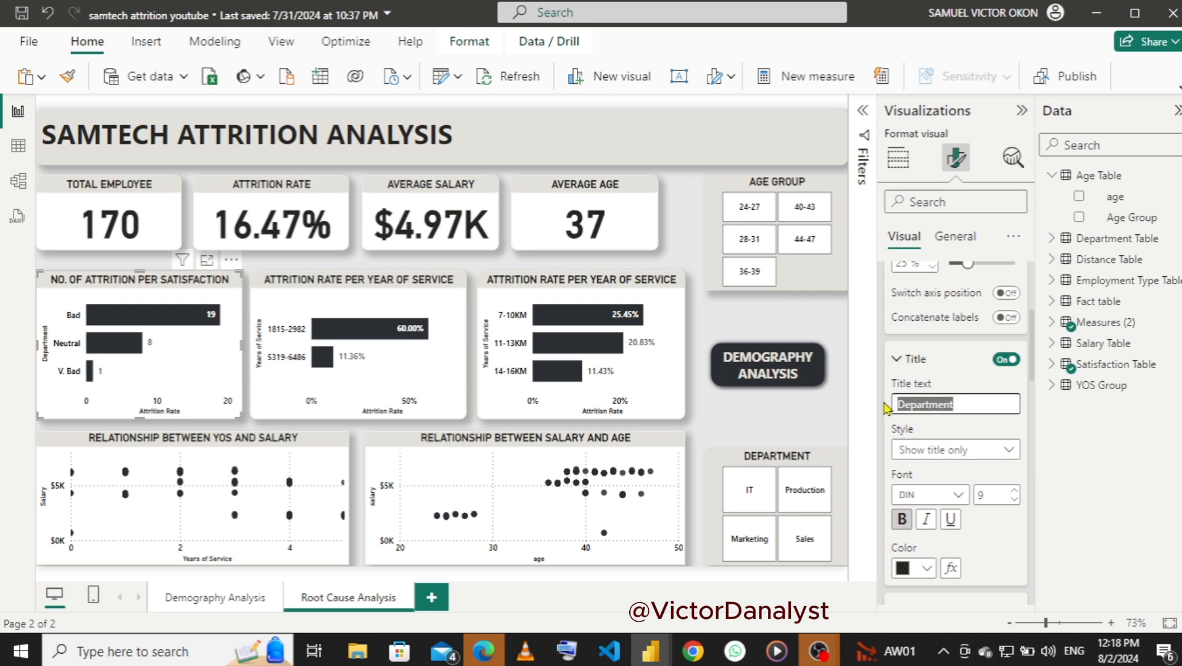
text(sA)
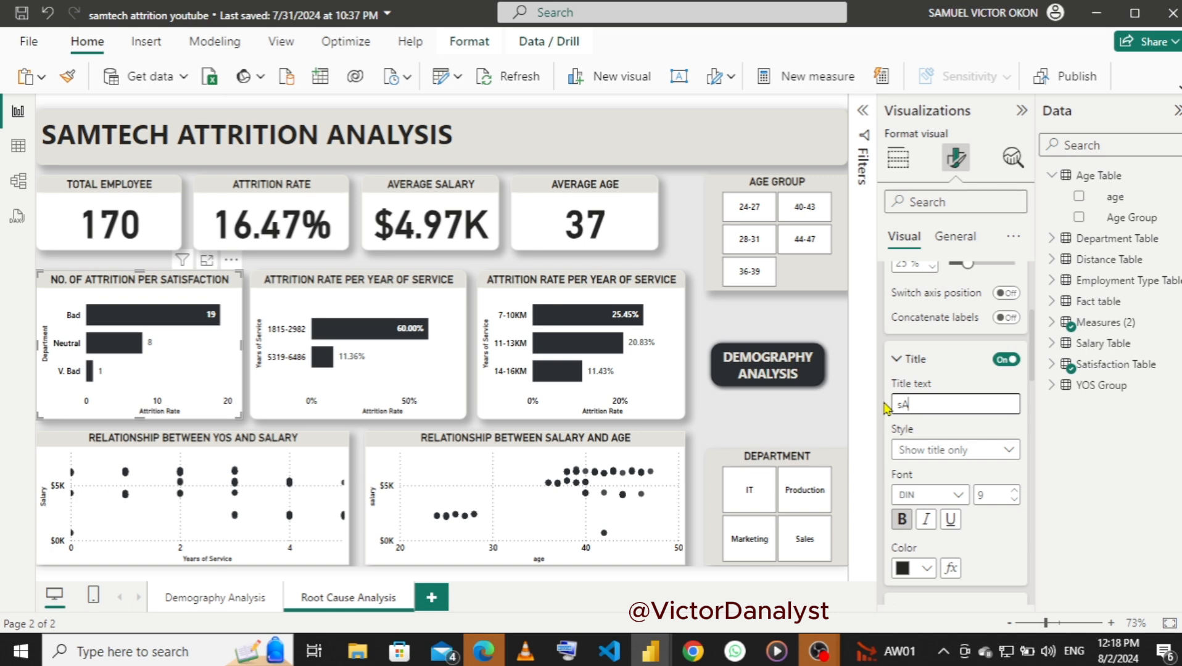
key(BackSpace)
key(BackSpace)
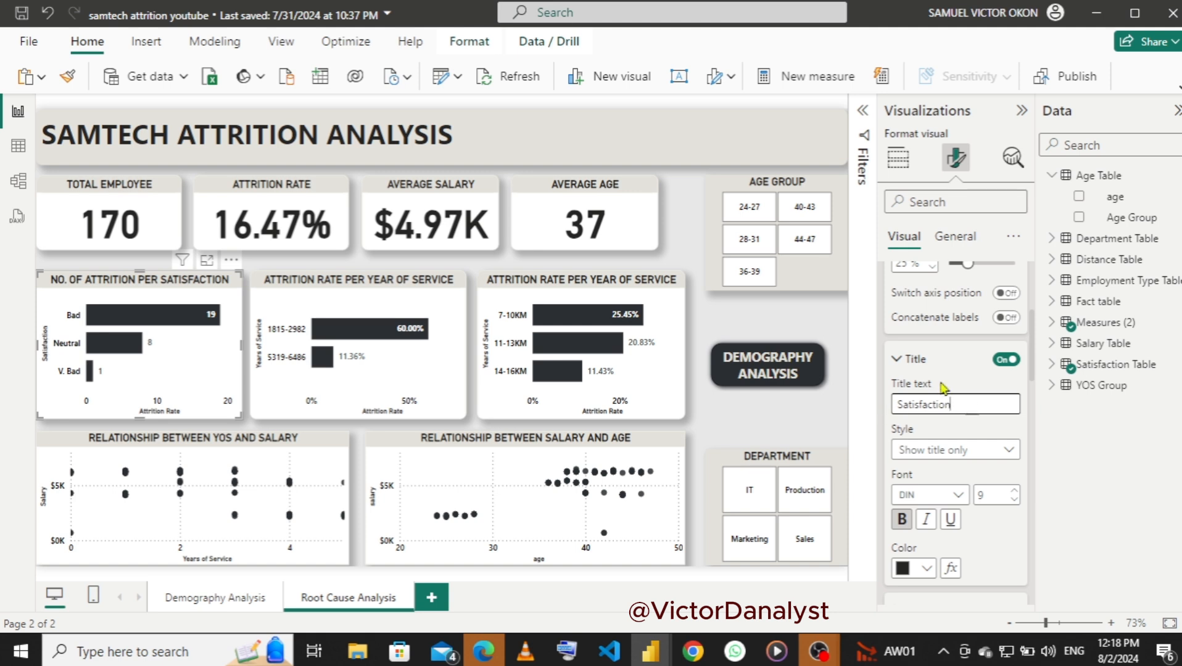
click(895, 360)
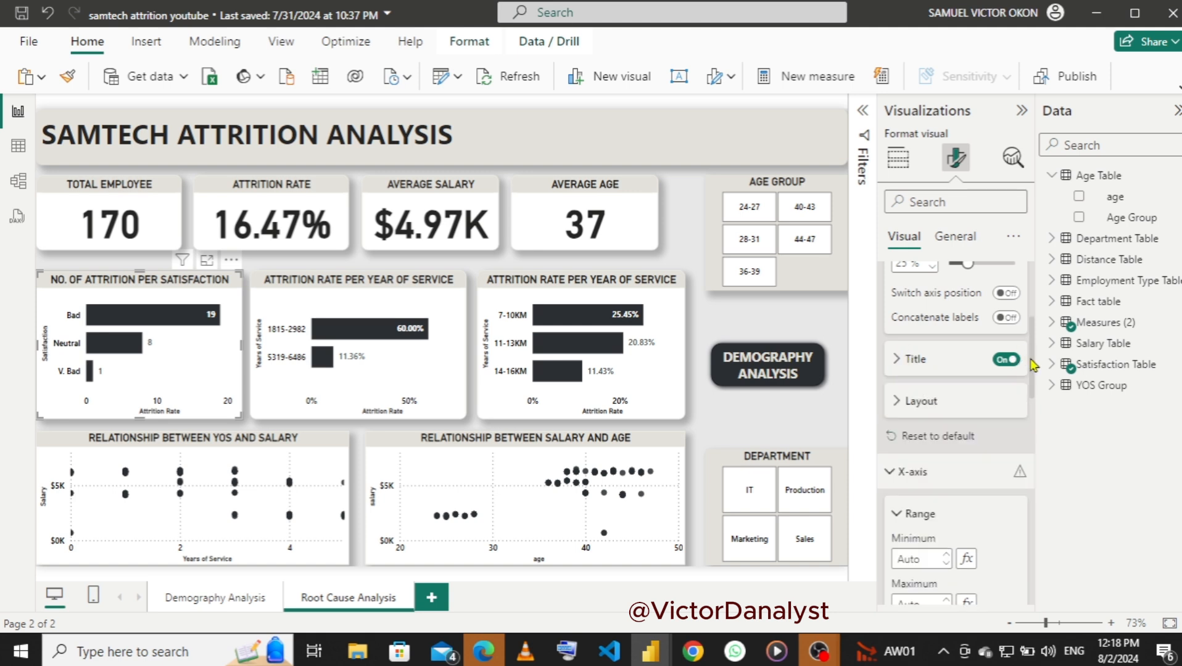
- Set the satisfaction bar chart's X-axis title to "Attrion Number"
drag(1030, 360, 1030, 468)
scroll(1031, 380, down, 2)
scroll(1031, 389, down, 1)
drag(970, 520, 876, 526)
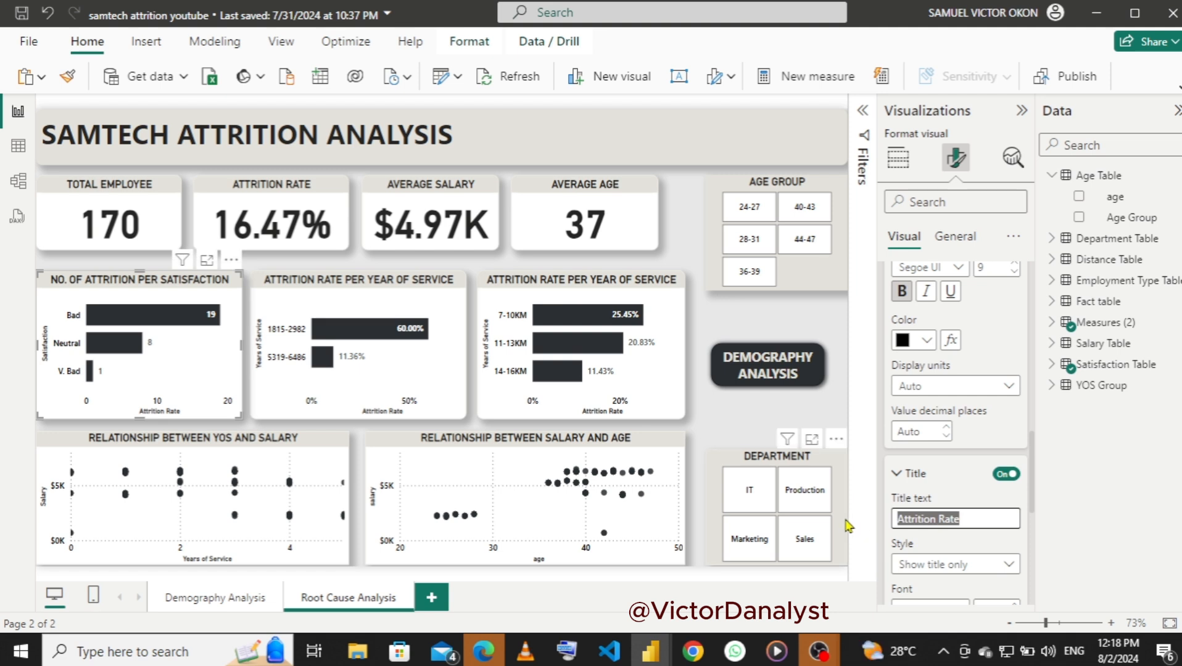
text(At)
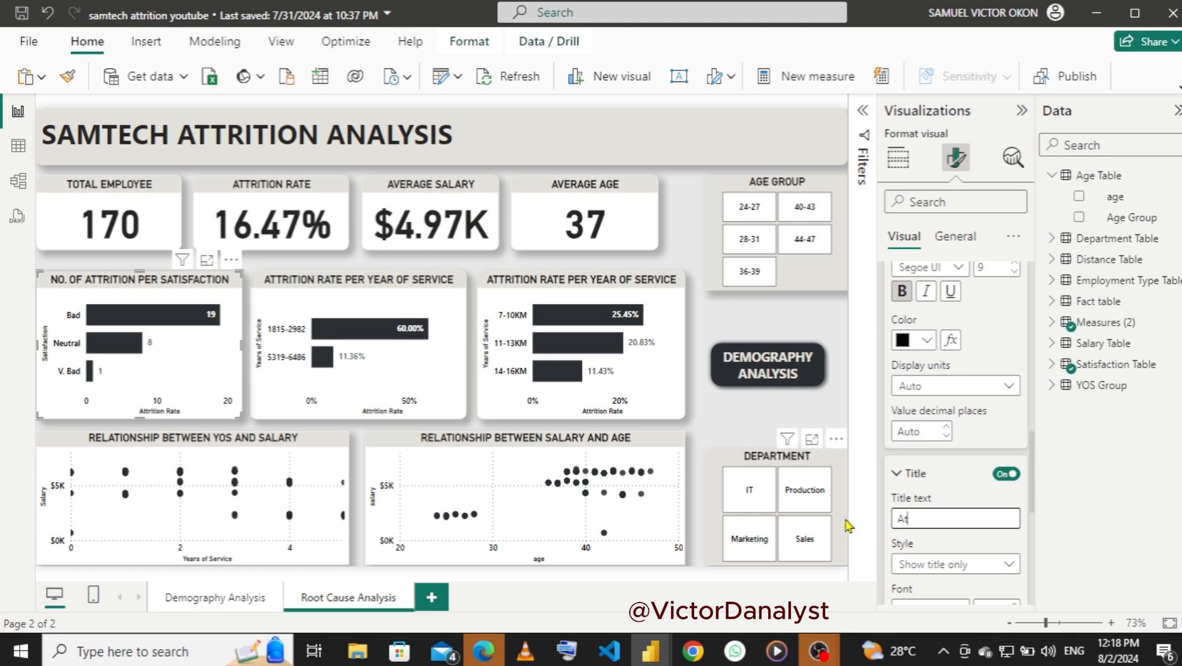
text(trion Number)
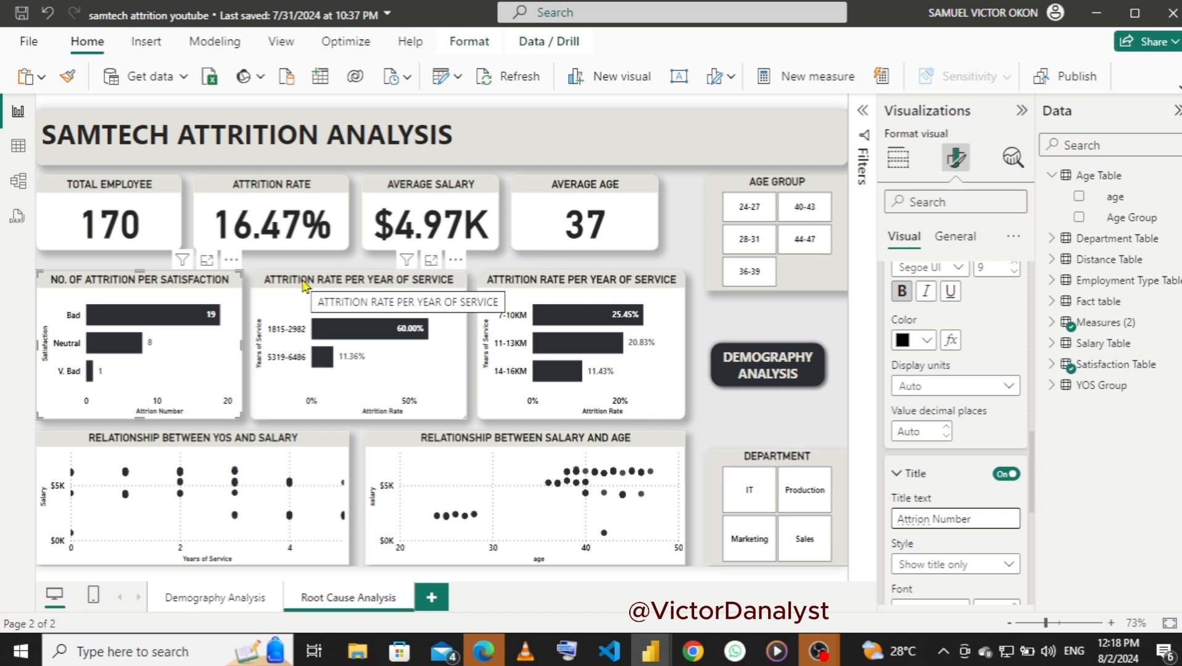
- Change the title of the bar chart with the 1815-2982 and 5319-6486 ranges to "ATTRITION RATE PER SALARY GROUP"
click(304, 282)
click(303, 285)
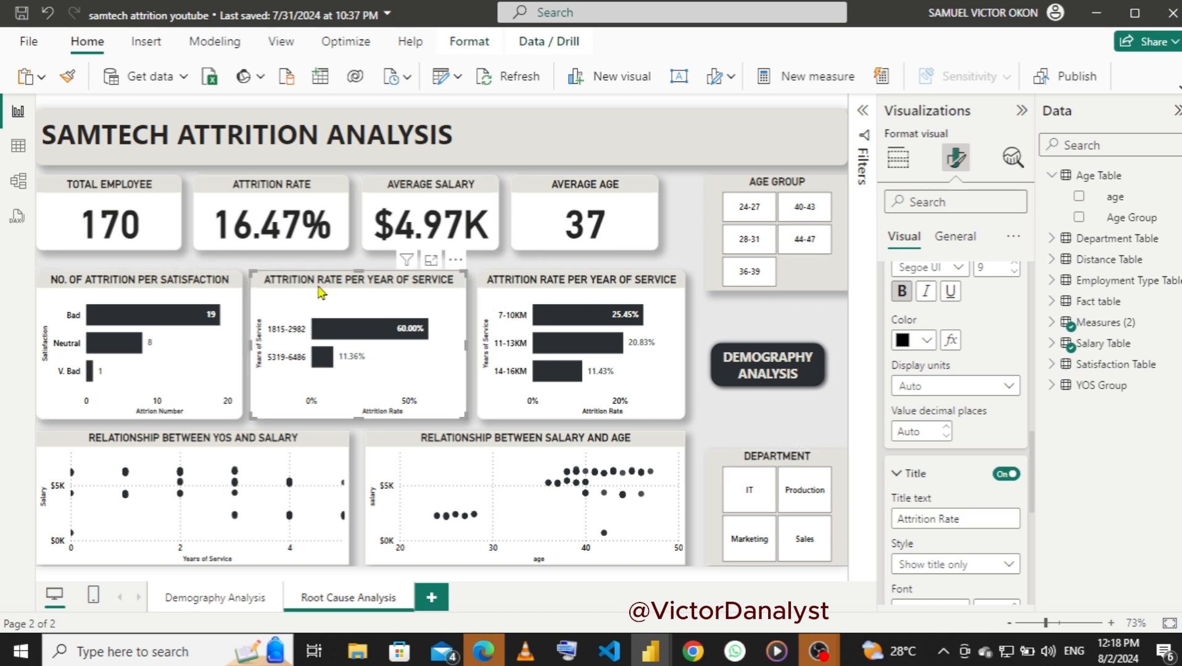
click(958, 236)
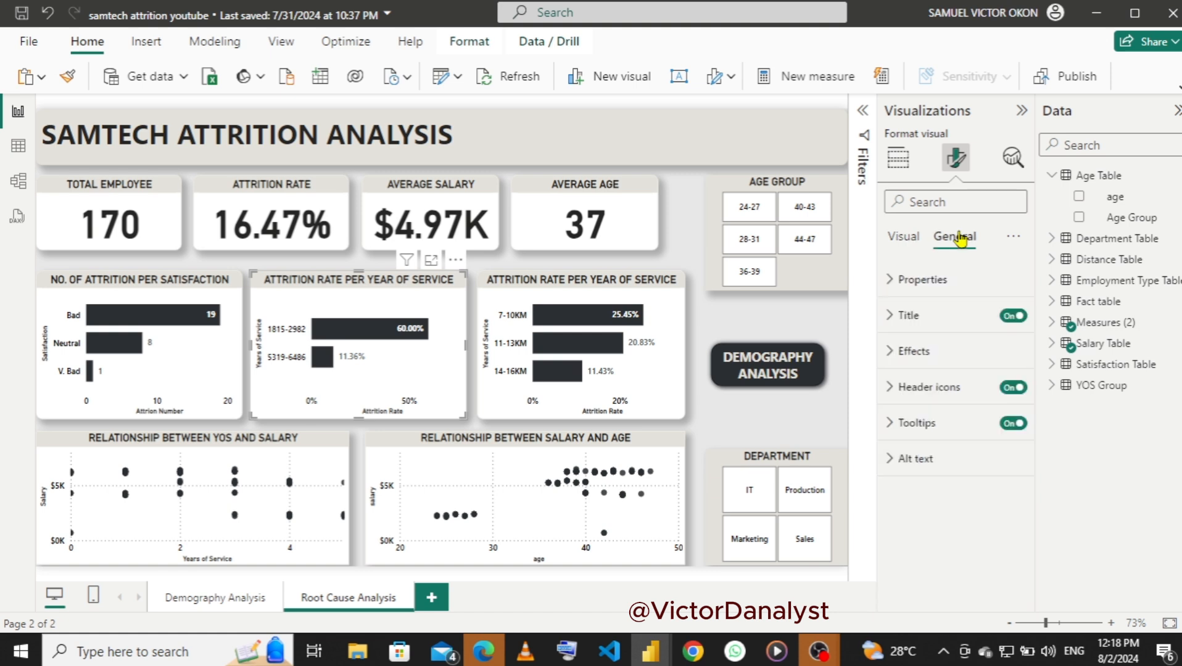
click(899, 316)
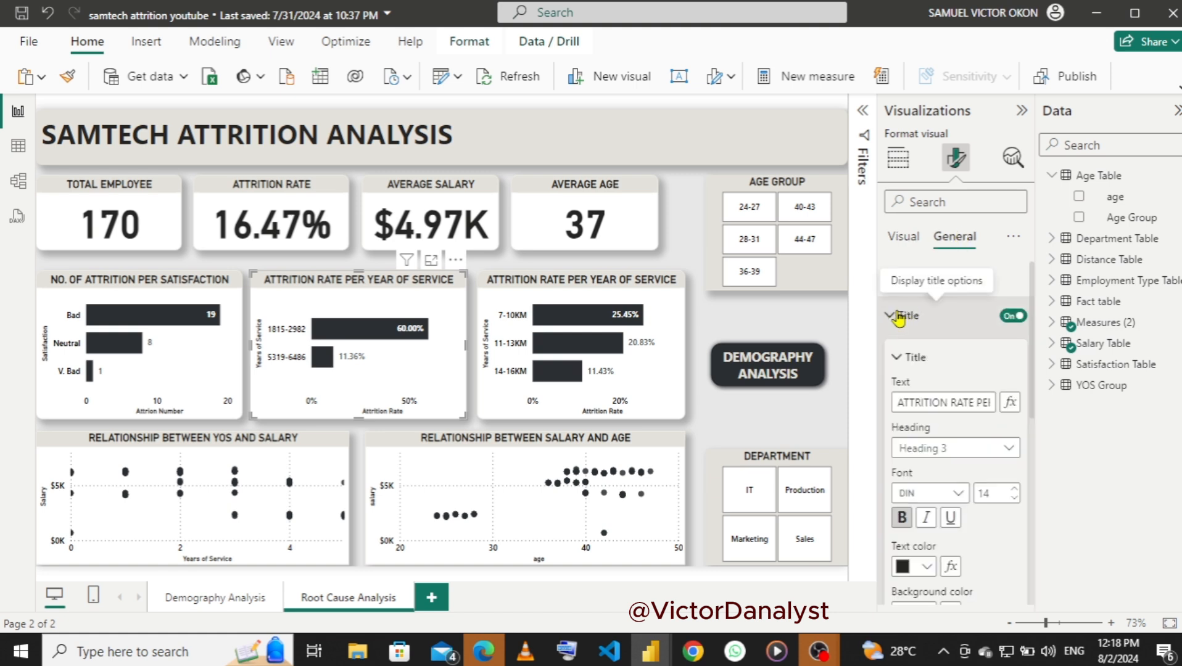
click(986, 401)
key(Right)
key(Right)
key(Right)
key(Right)
key(Right)
key(Right)
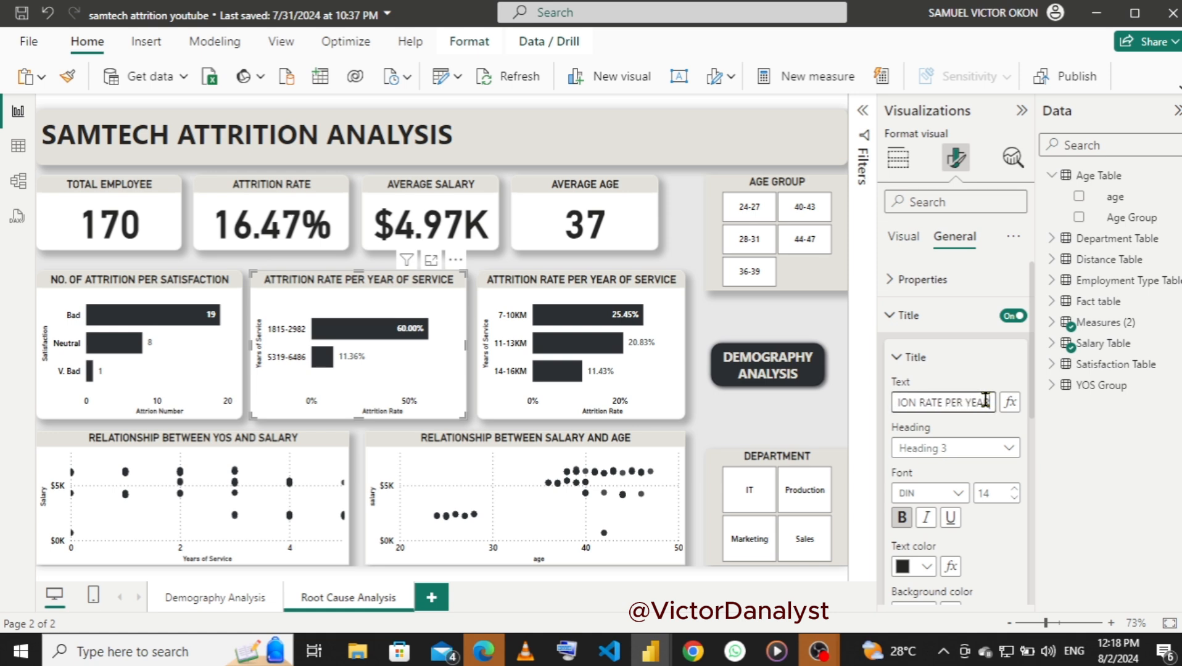
key(Right)
key(Right)
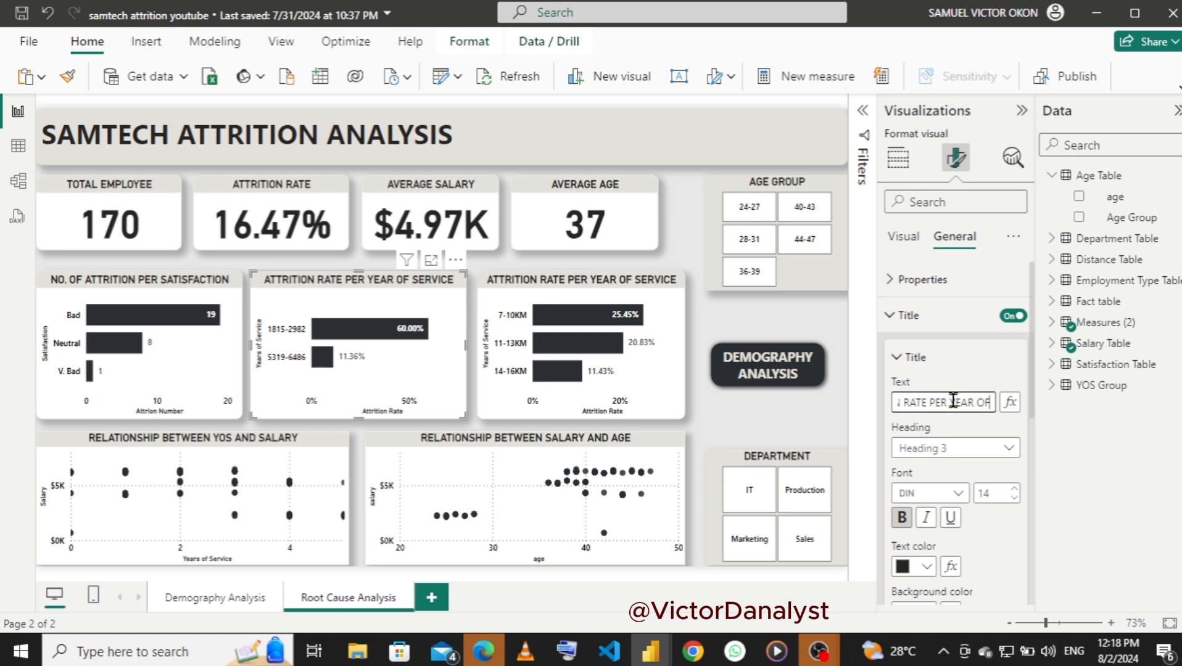
drag(951, 402, 1002, 406)
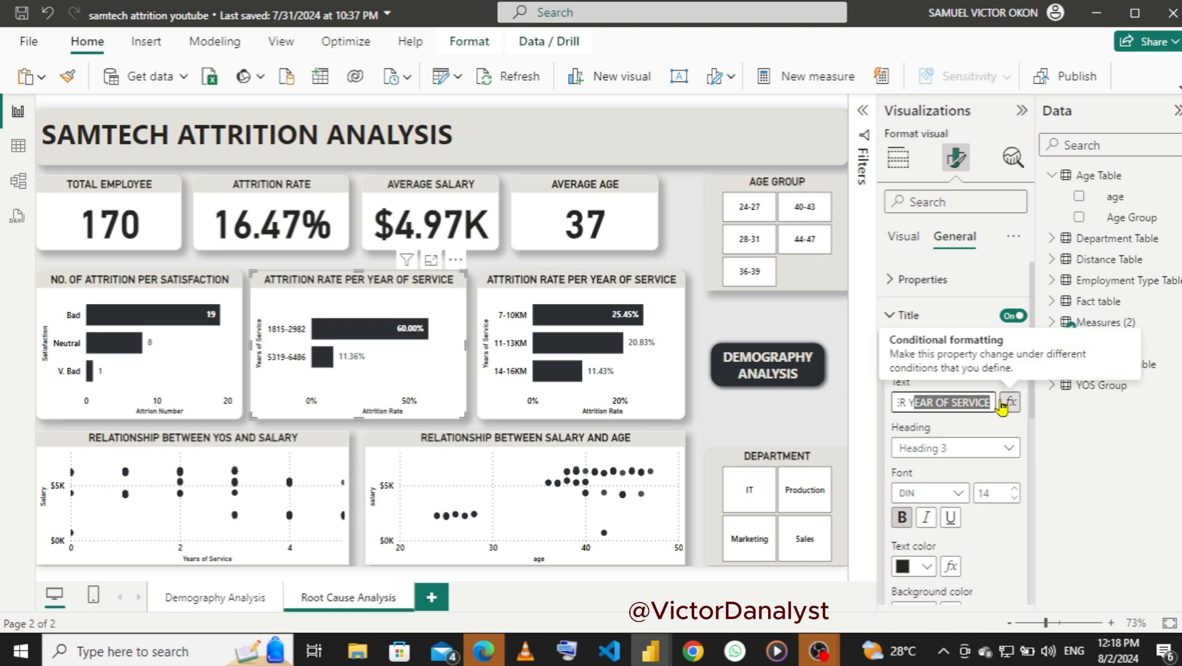
key(BackSpace)
text(S)
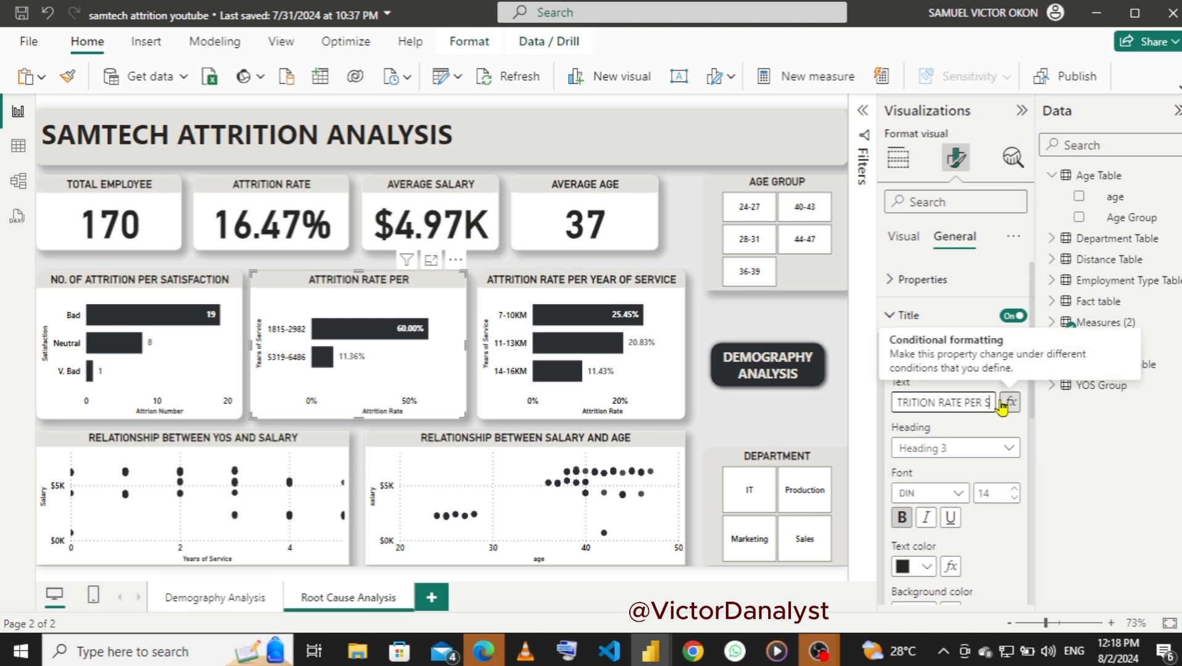
text(A)
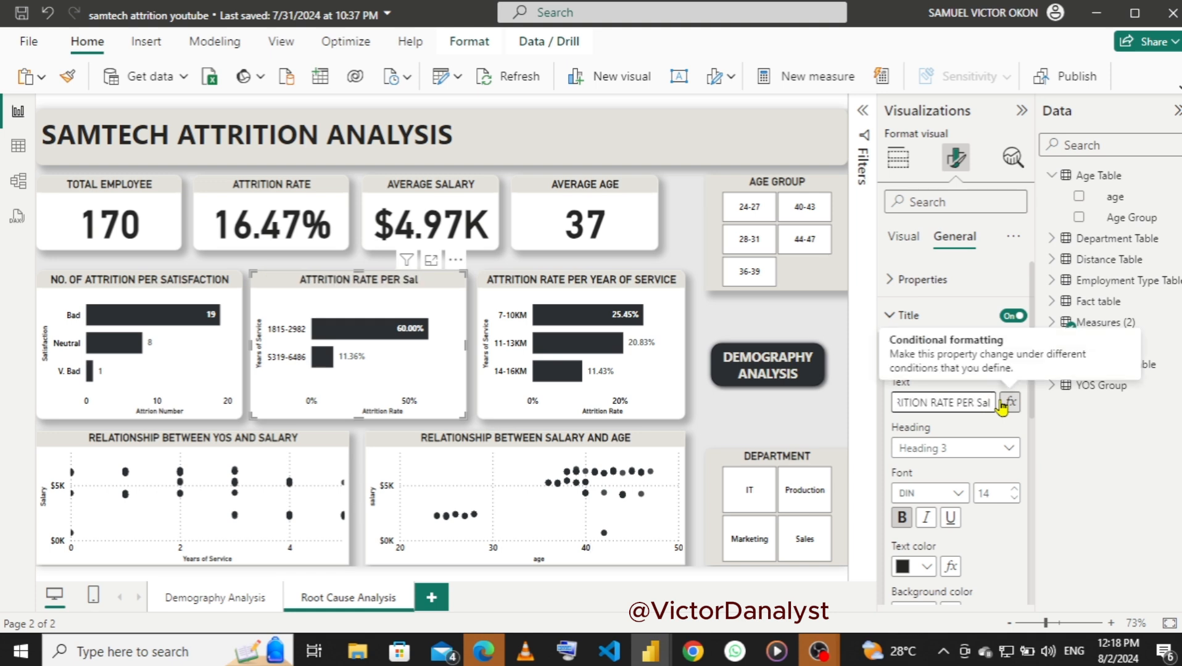
text(LA)
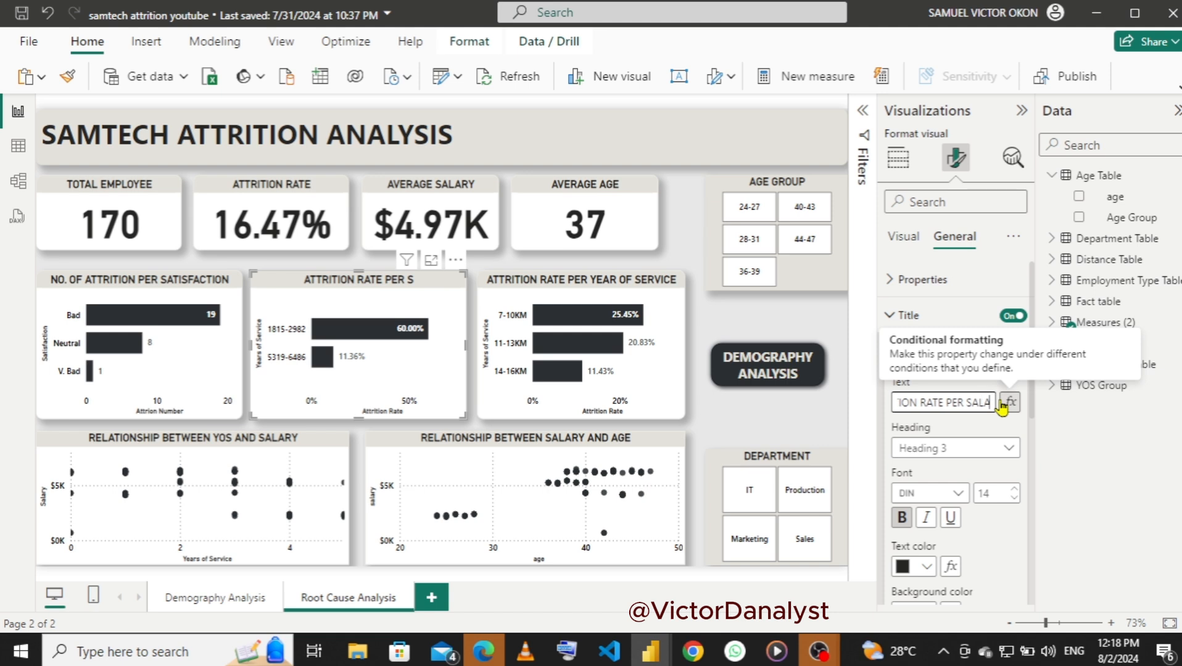
text(RY)
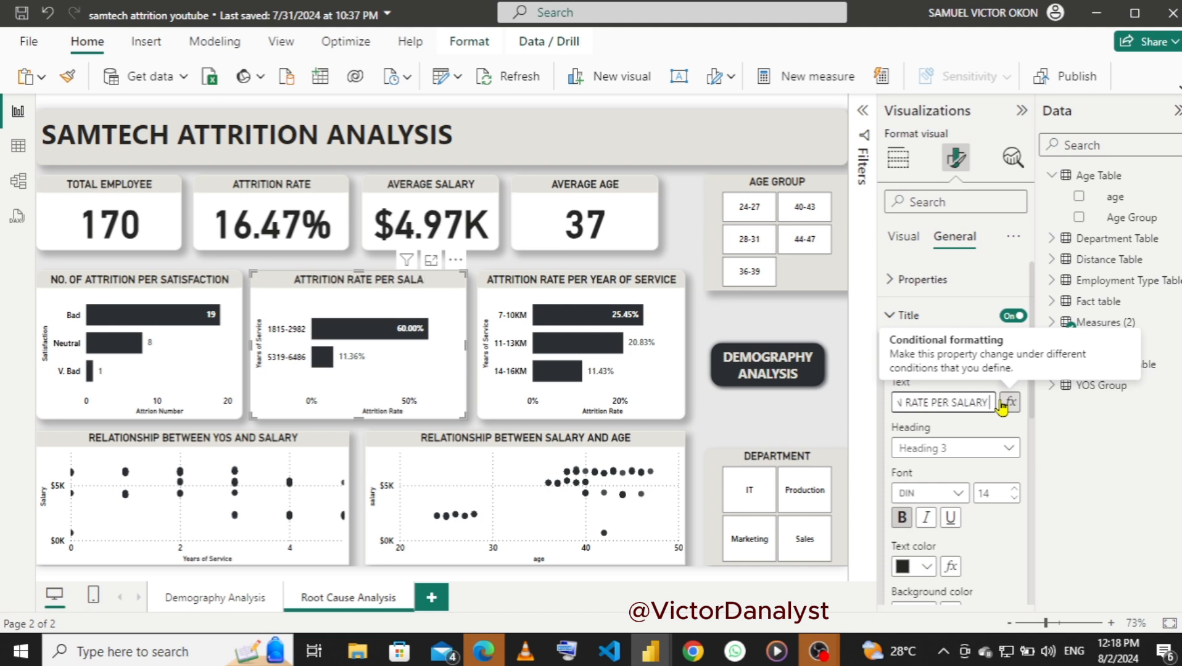
text( GROUP)
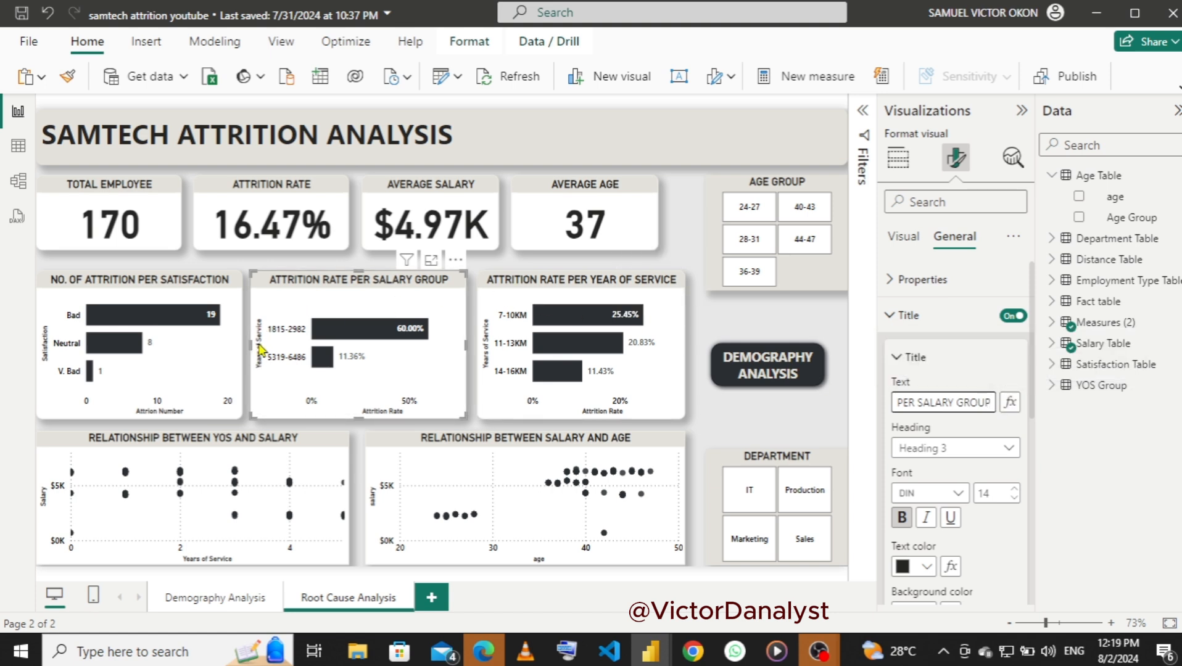
click(901, 319)
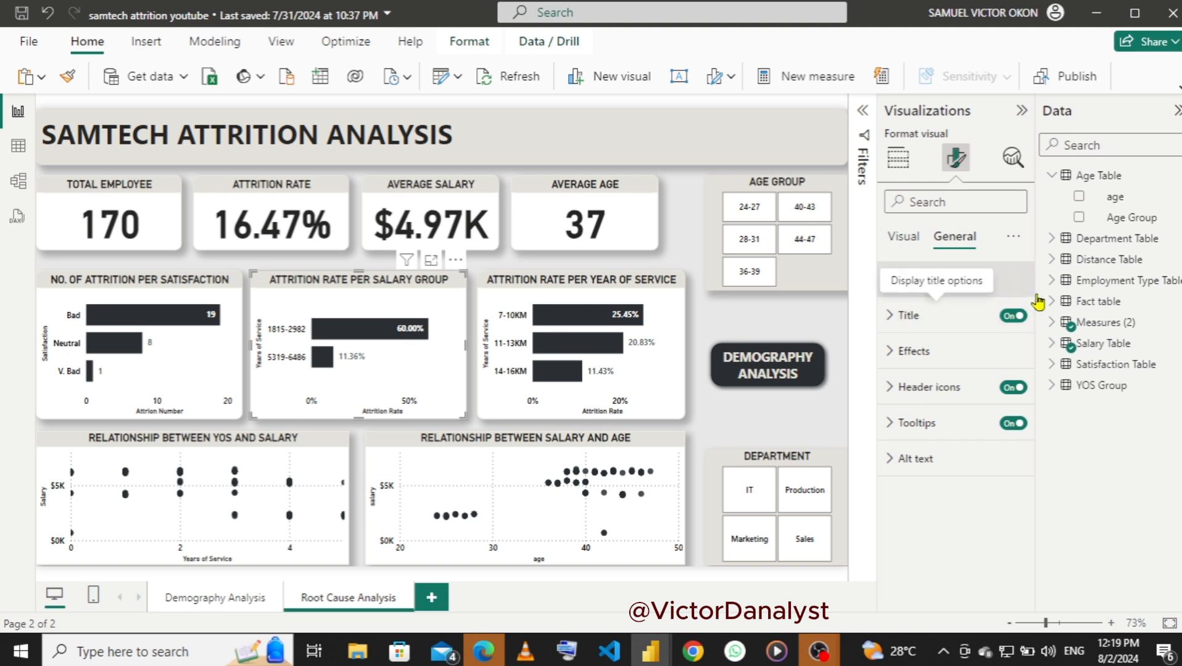
- Set the salary group bar chart's Y-axis title to "Salary"
click(901, 238)
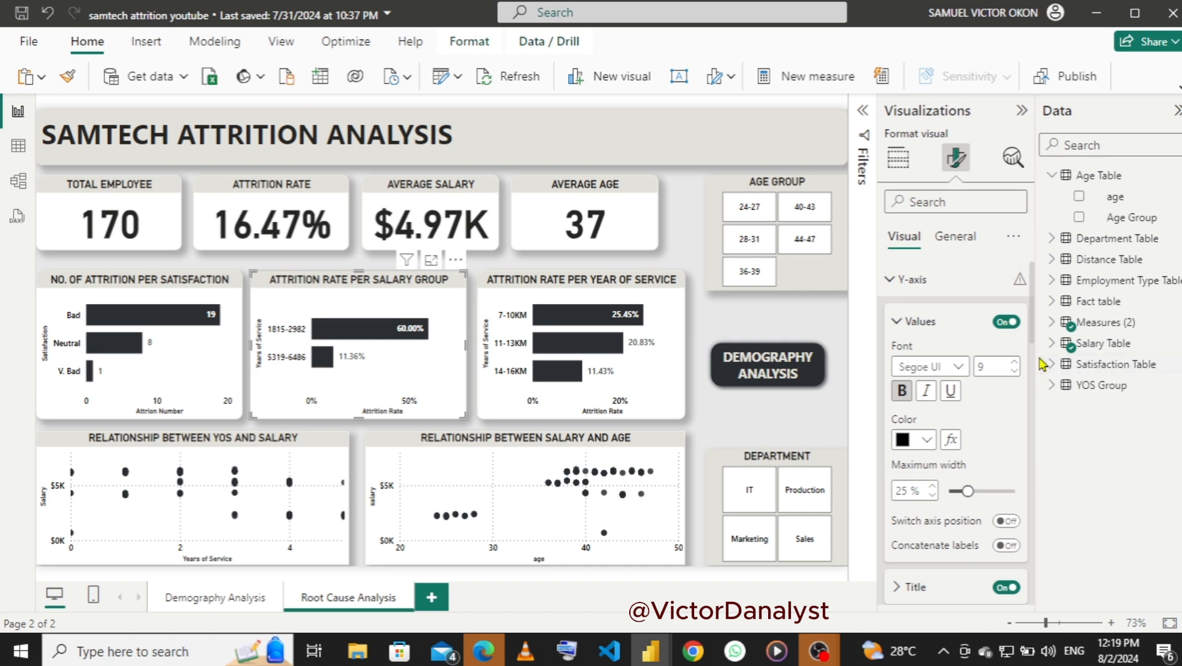
scroll(1034, 321, down, 4)
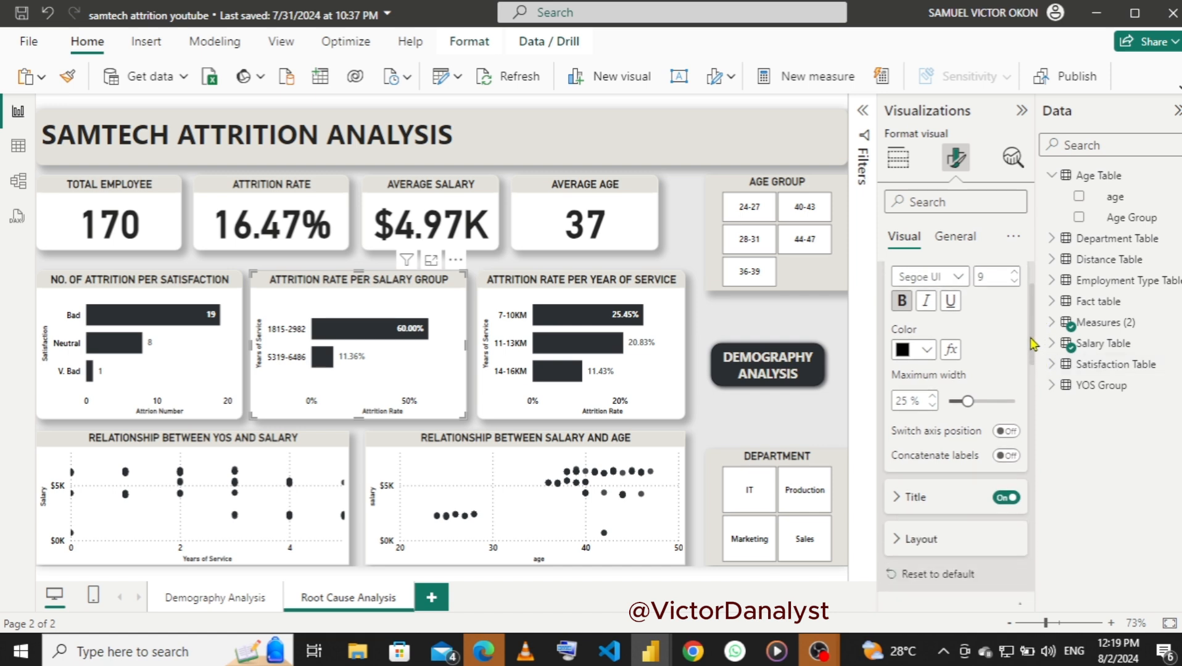
scroll(1033, 327, up, 4)
scroll(1033, 330, down, 5)
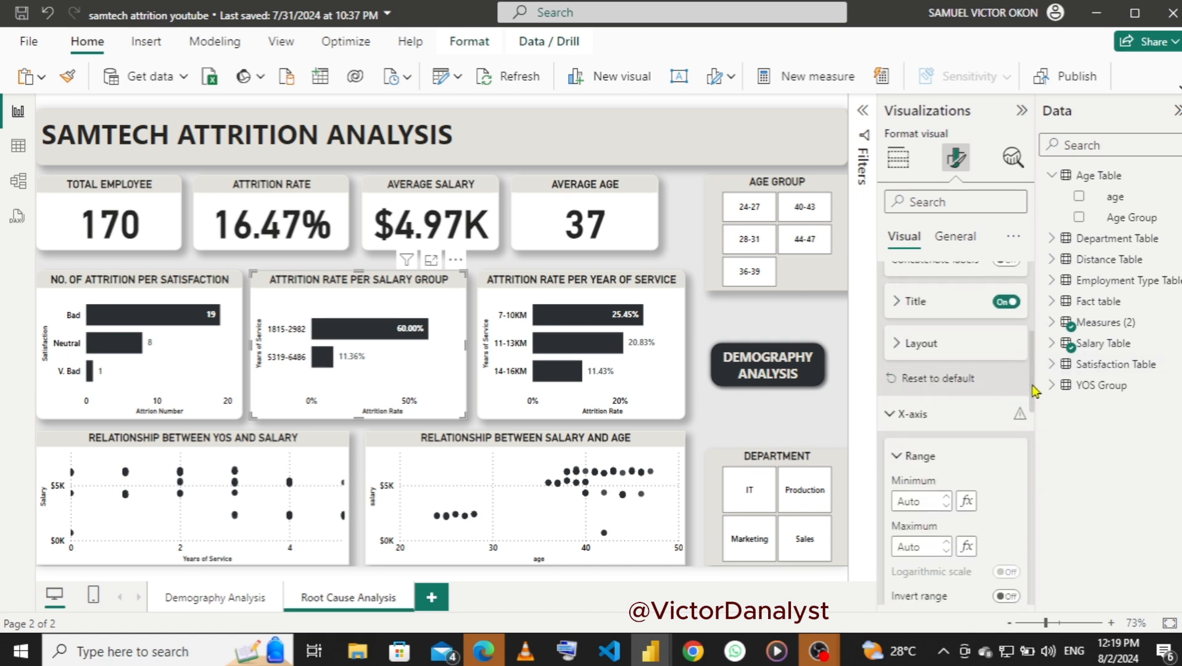
click(895, 302)
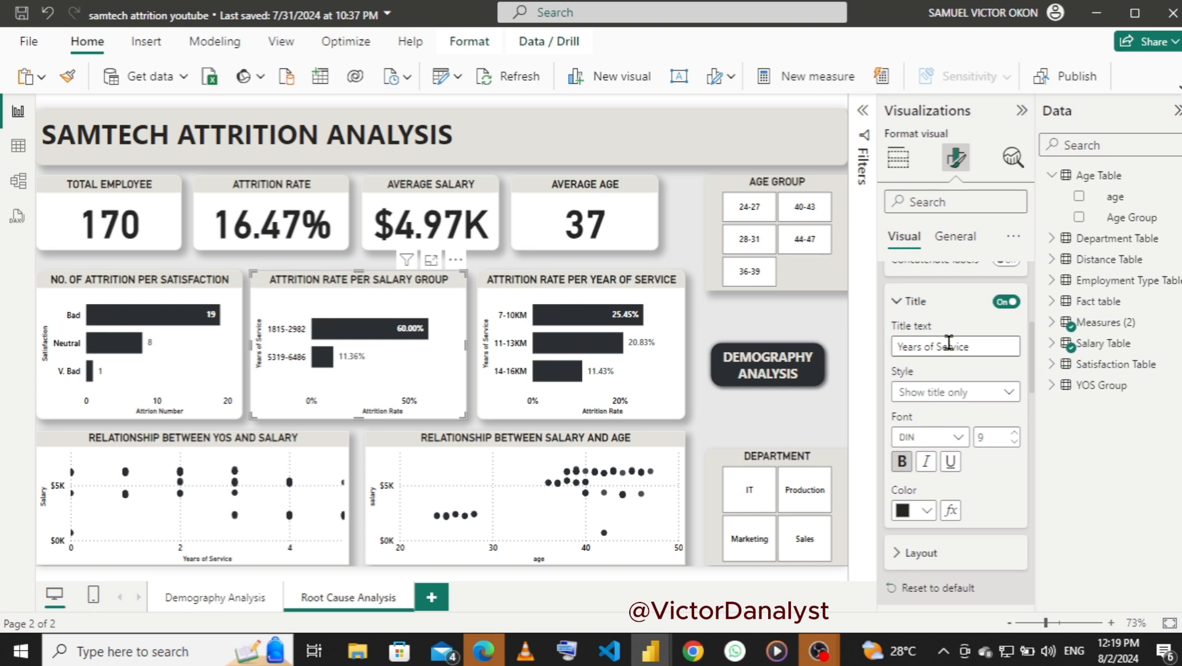
drag(970, 344, 871, 345)
text(Salary)
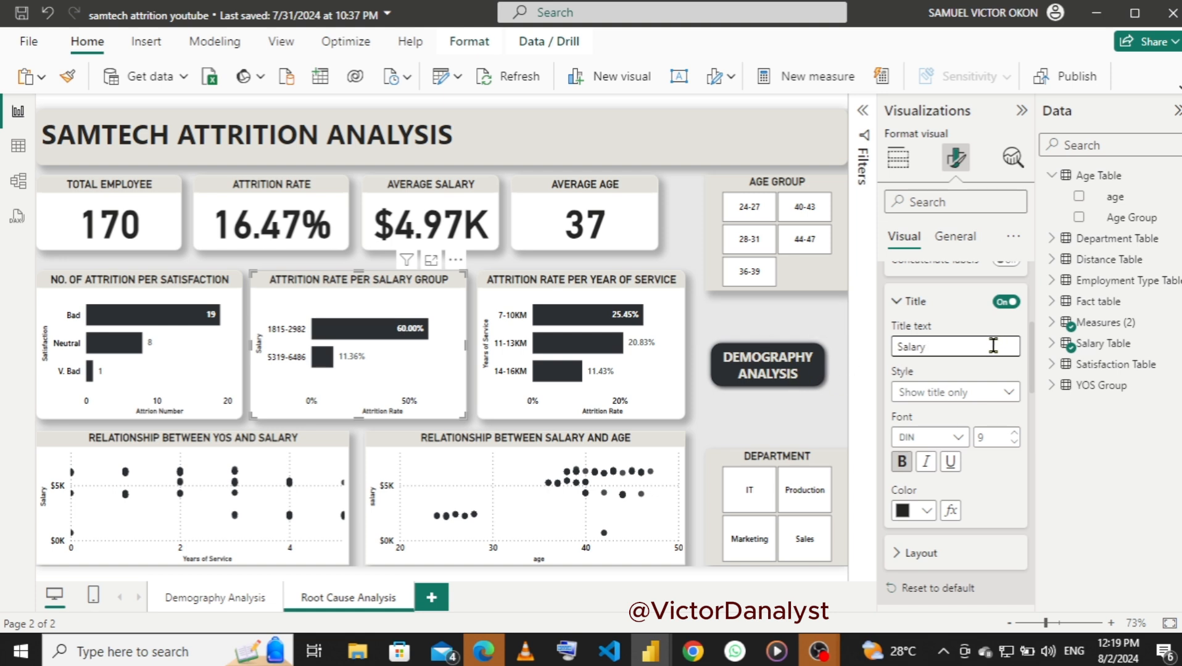
drag(1034, 352, 1034, 285)
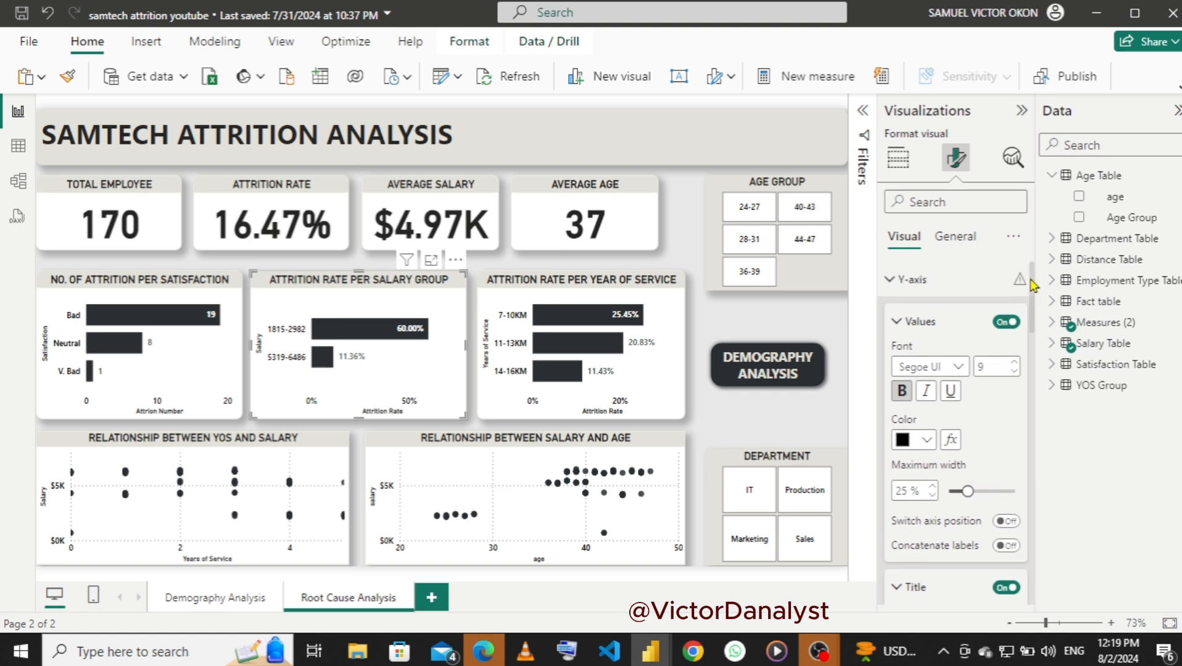
click(901, 279)
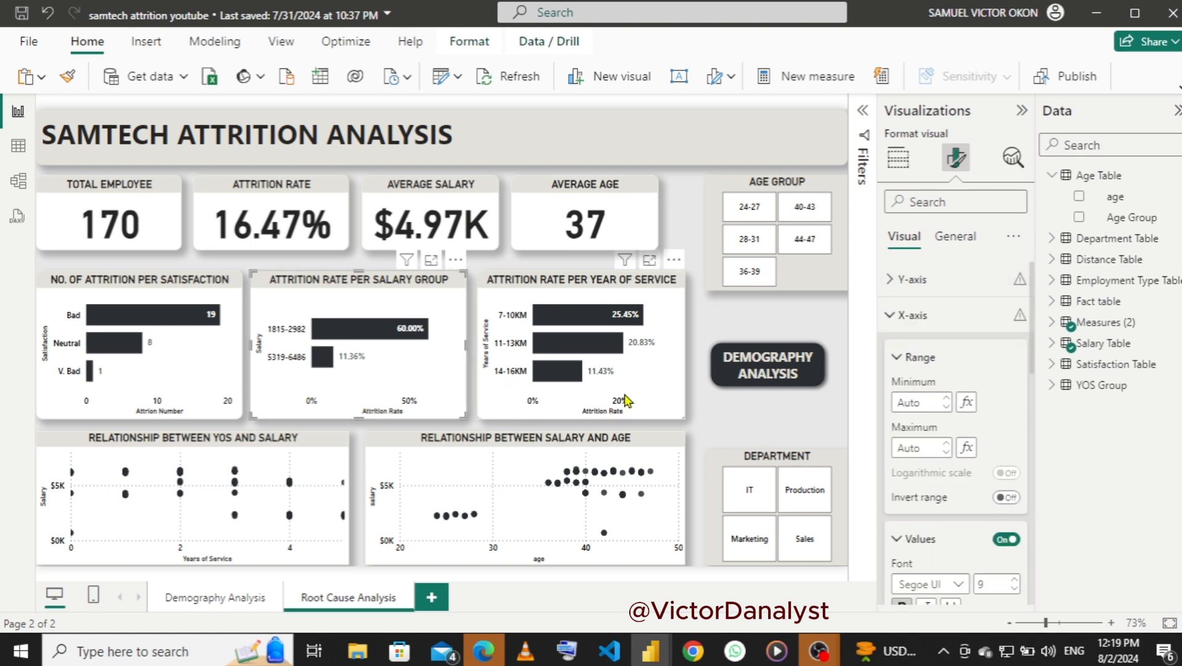
- Change the title of the bar chart with the 7-10KM, 11-13KM and 14-16KM ranges to "ATTRITION RATE PER DISTANCE"
click(510, 284)
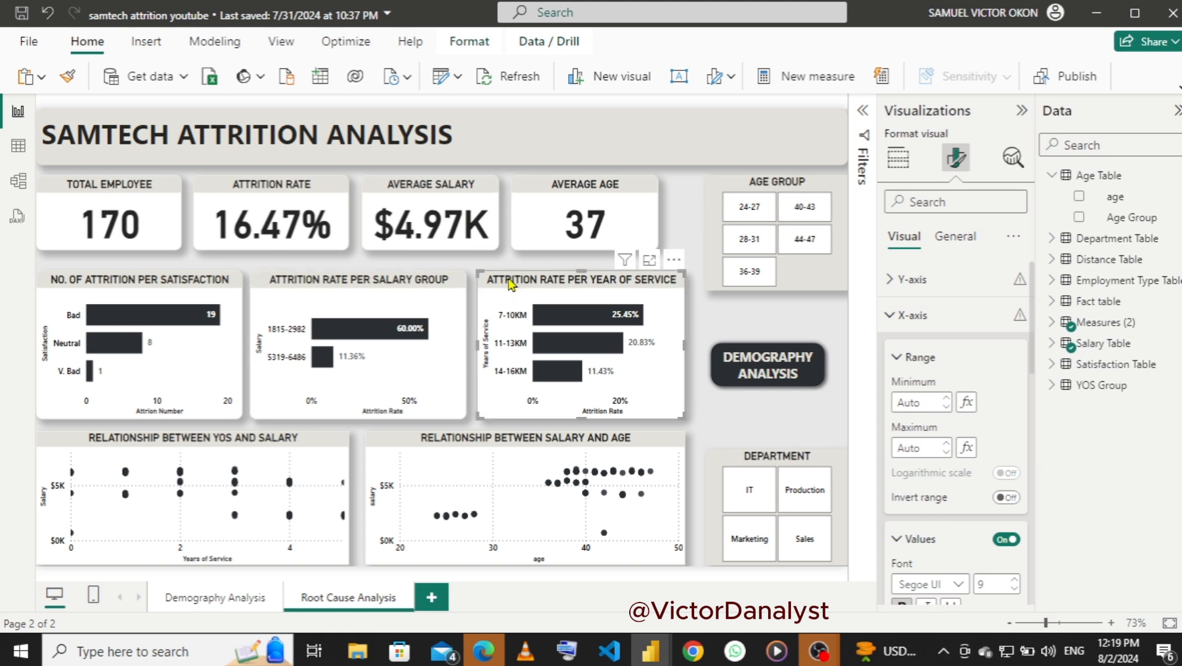
click(958, 238)
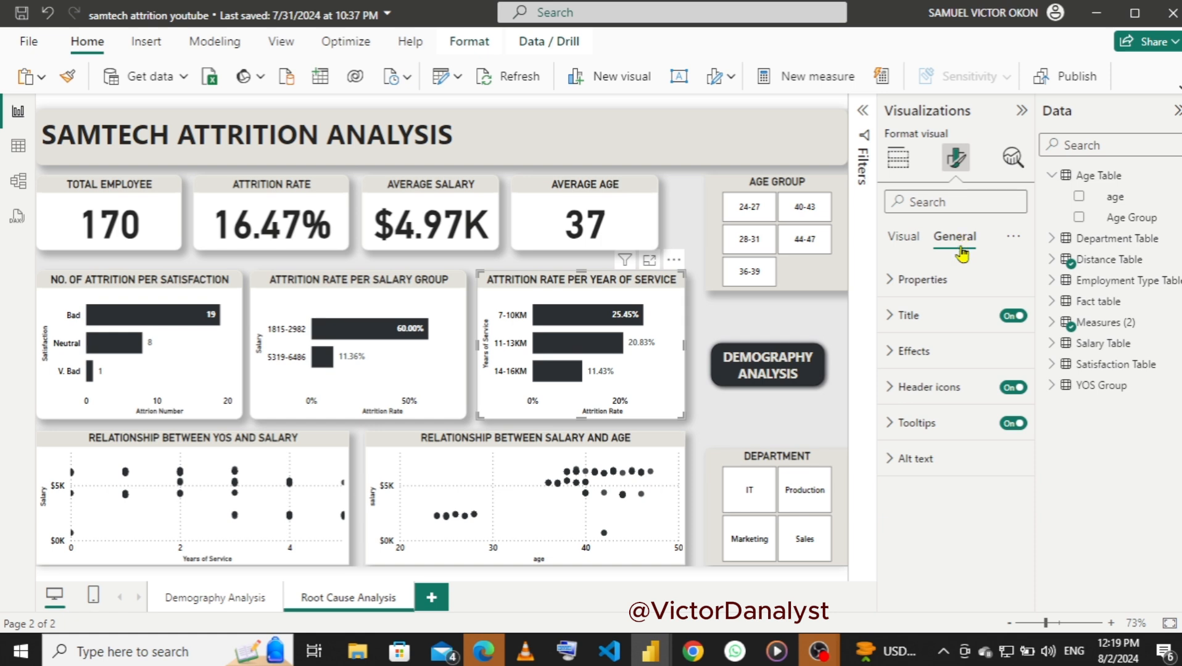
click(888, 322)
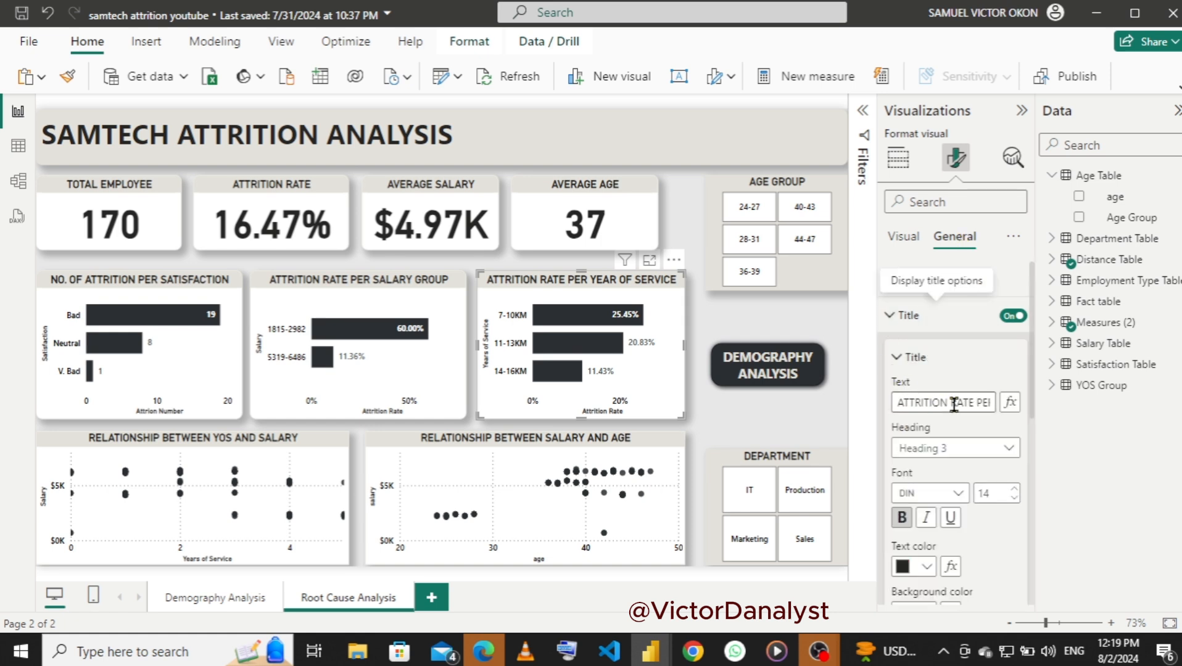
key(Right)
key(Right)
key(Right)
key(Right)
key(Right)
key(Right)
key(Right)
key(Right)
key(Right)
key(Right)
key(Right)
key(Right)
key(Right)
key(Right)
key(Right)
key(Right)
key(Right)
key(Right)
key(Right)
key(Right)
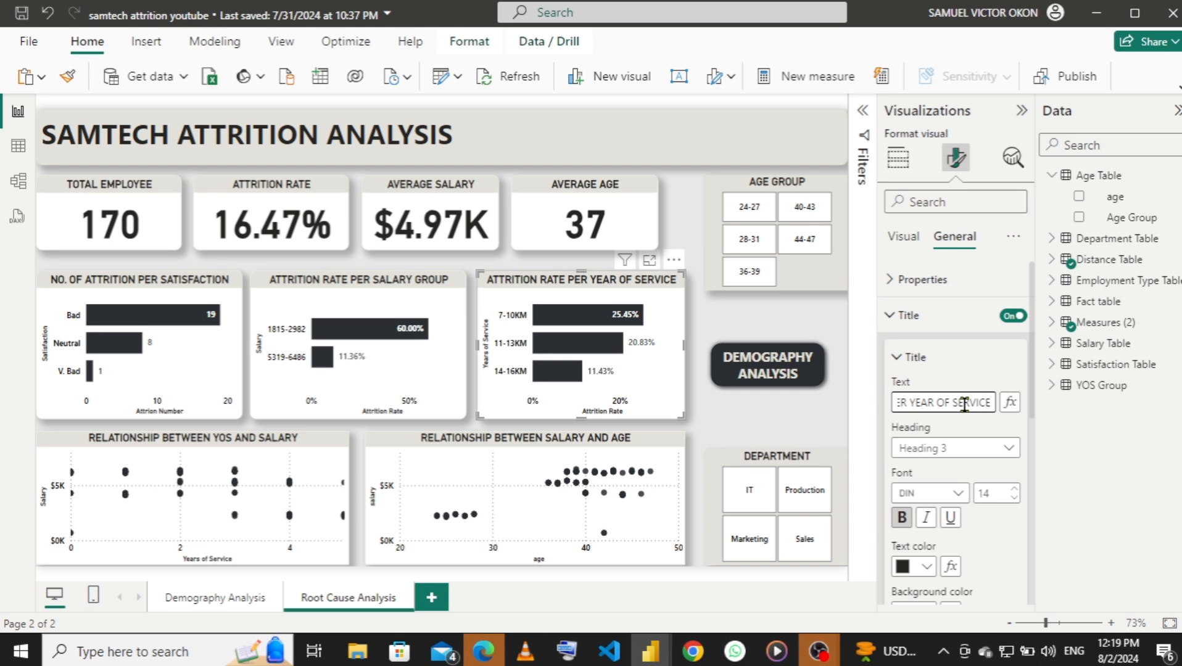
key(BackSpace)
key(BackSpace)
key(BackSpace)
key(BackSpace)
key(BackSpace)
key(BackSpace)
key(BackSpace)
key(BackSpace)
key(BackSpace)
key(BackSpace)
key(BackSpace)
key(BackSpace)
key(BackSpace)
key(BackSpace)
key(BackSpace)
key(BackSpace)
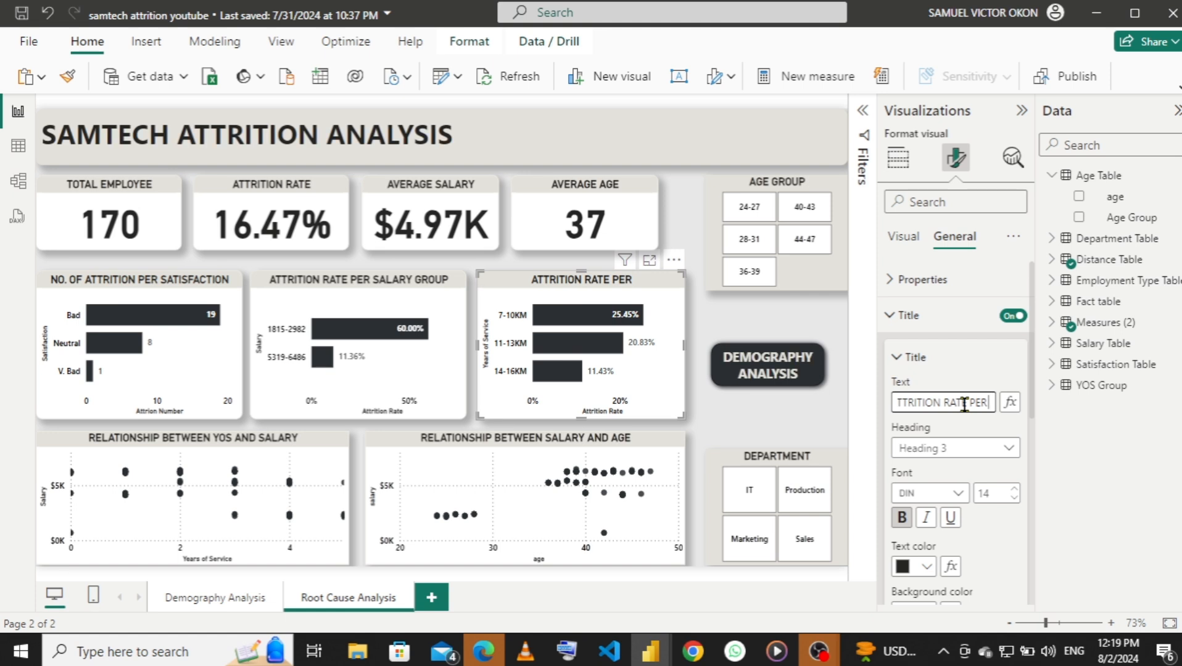
text(s)
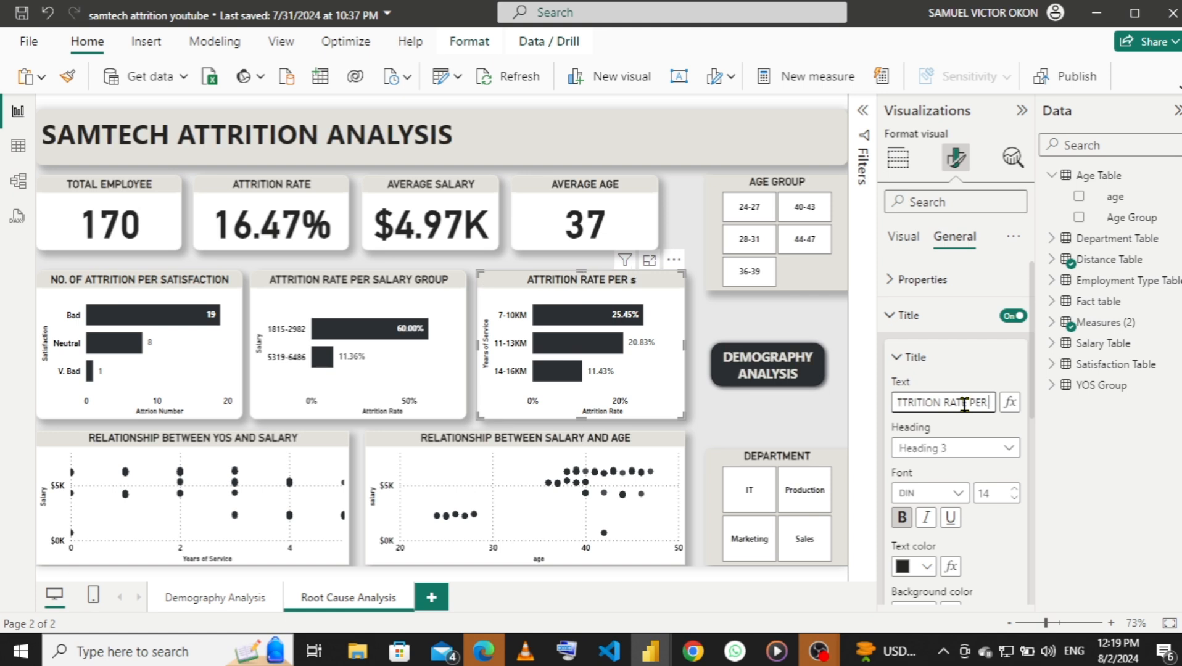
text(L)
key(BackSpace)
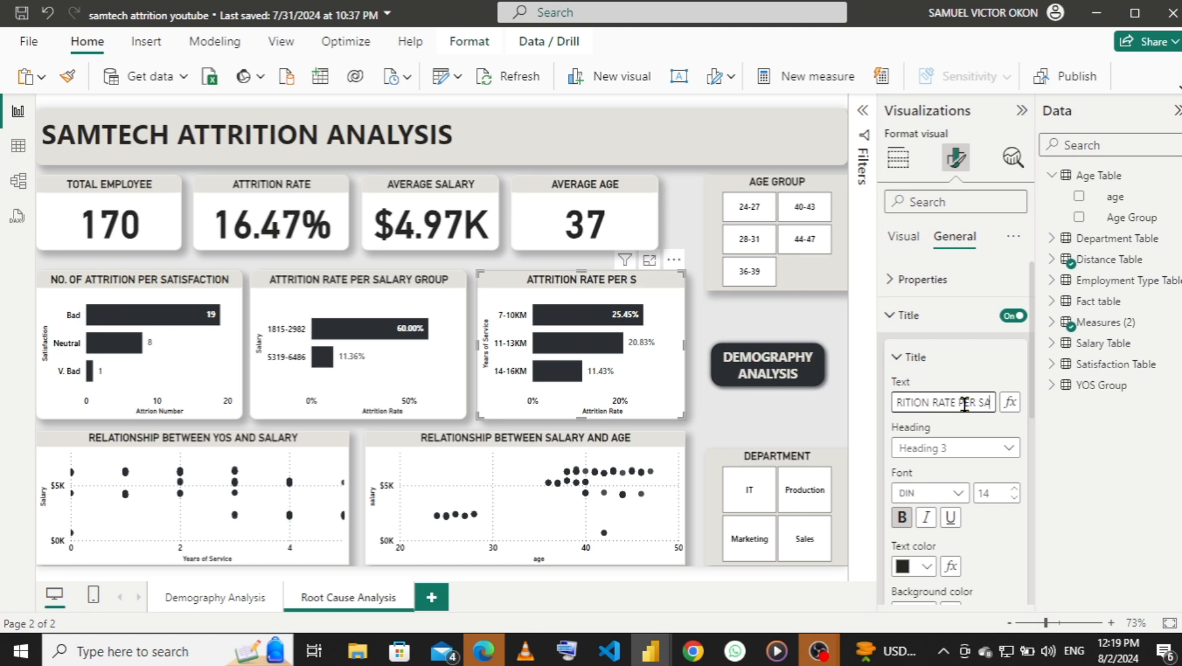
text(ALA)
key(BackSpace)
key(BackSpace)
key(BackSpace)
key(BackSpace)
key(BackSpace)
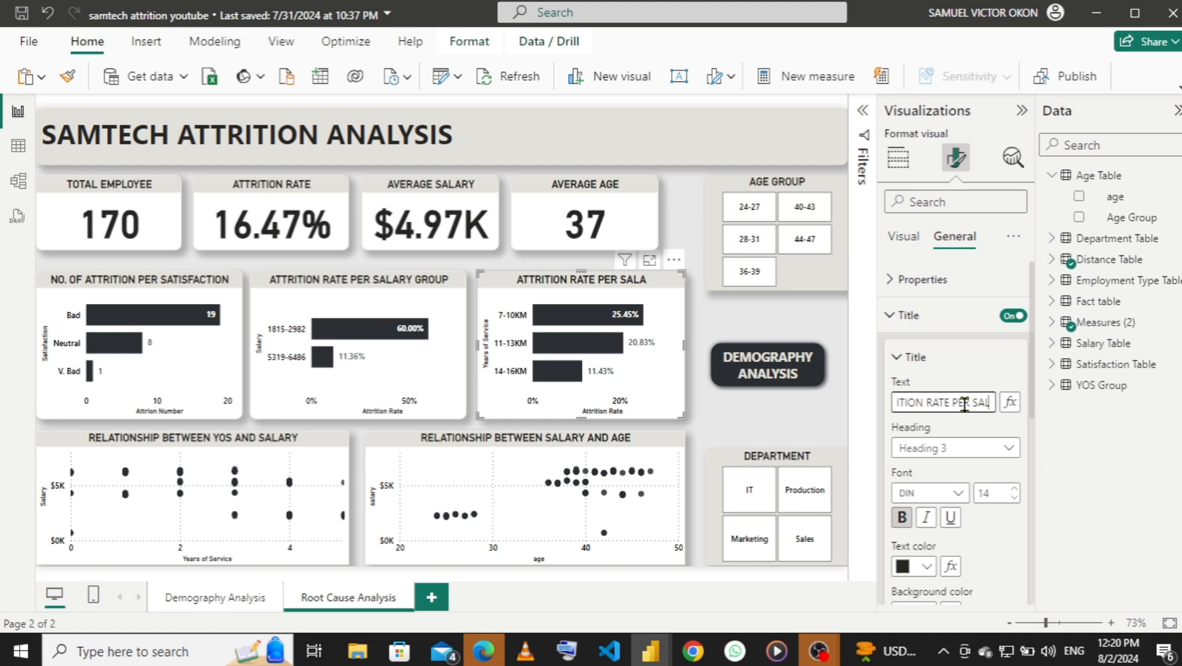
text(D)
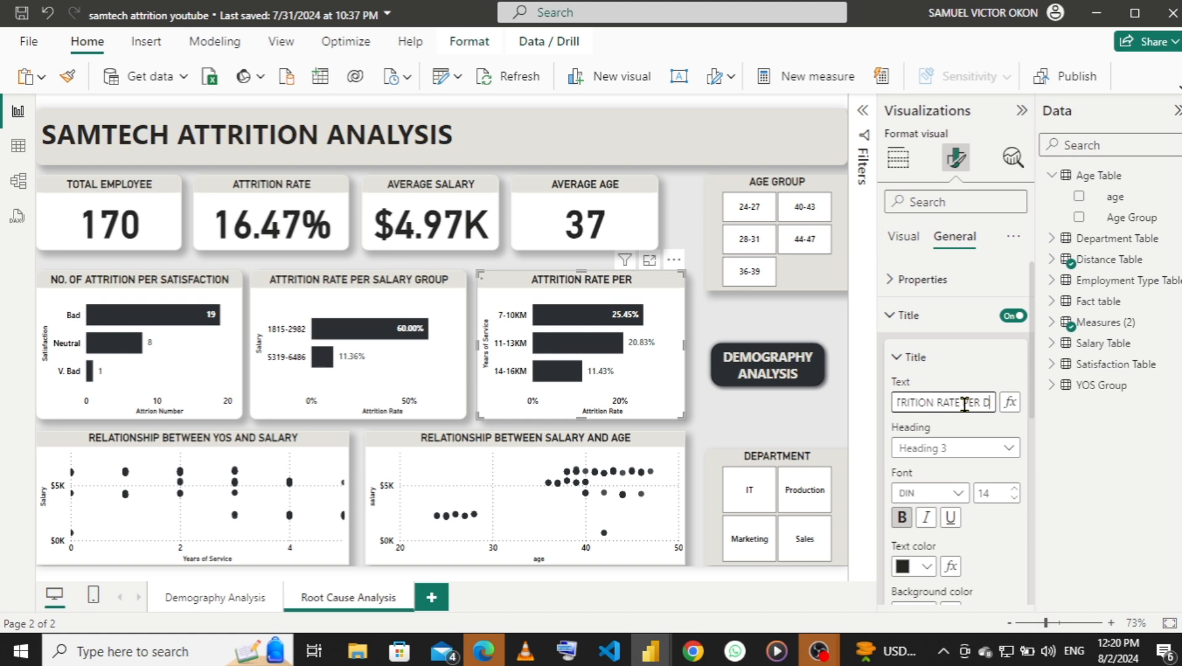
text(ISTA)
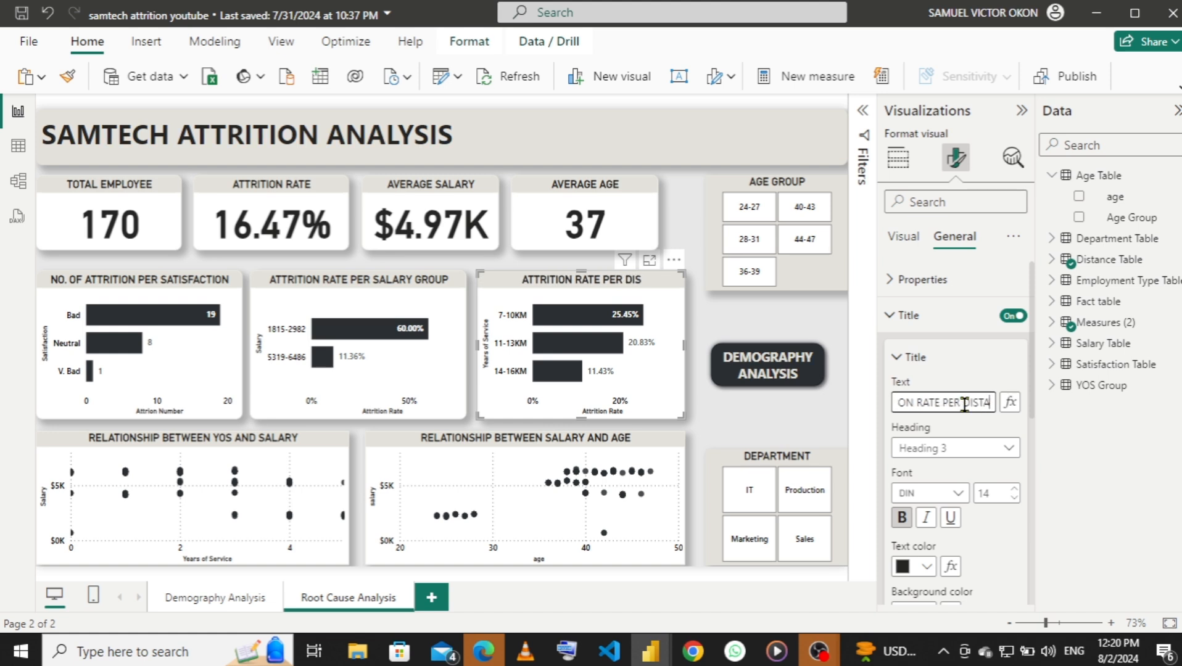
text(NCE)
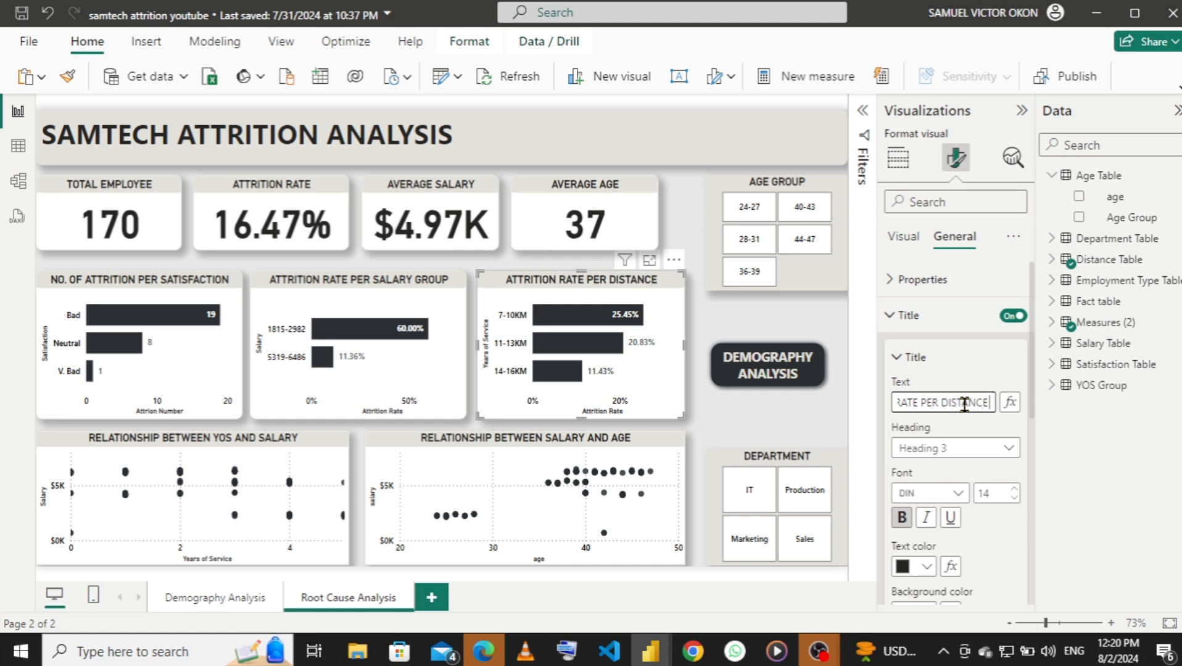
scroll(1033, 383, down, 1)
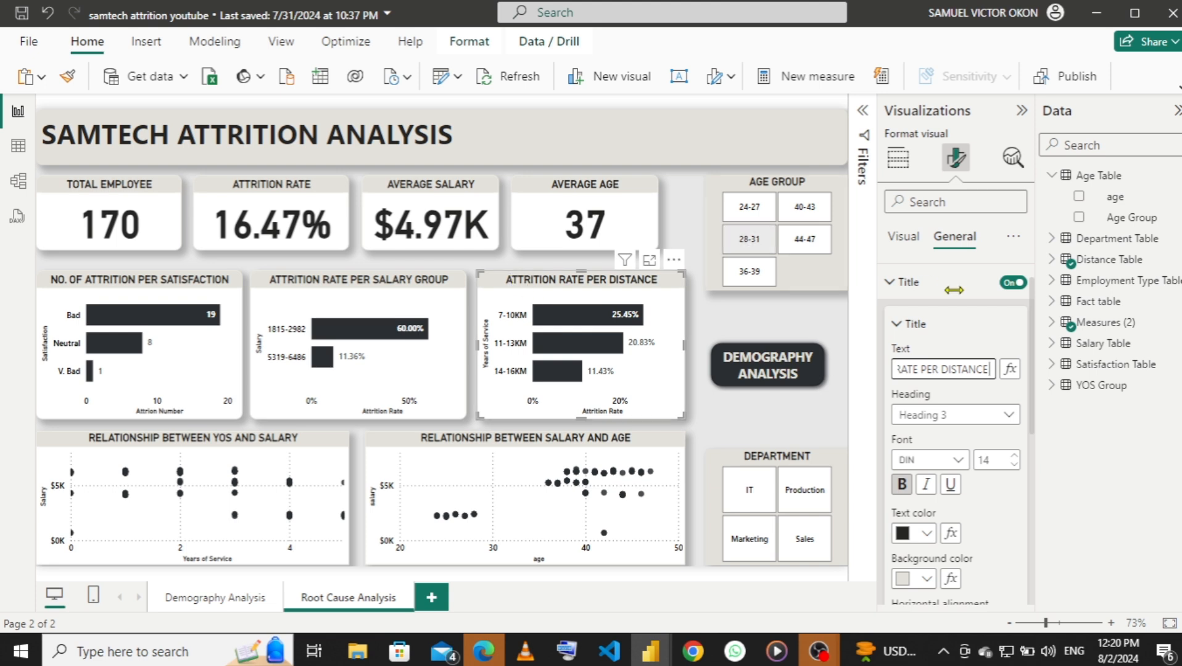
click(884, 293)
click(886, 298)
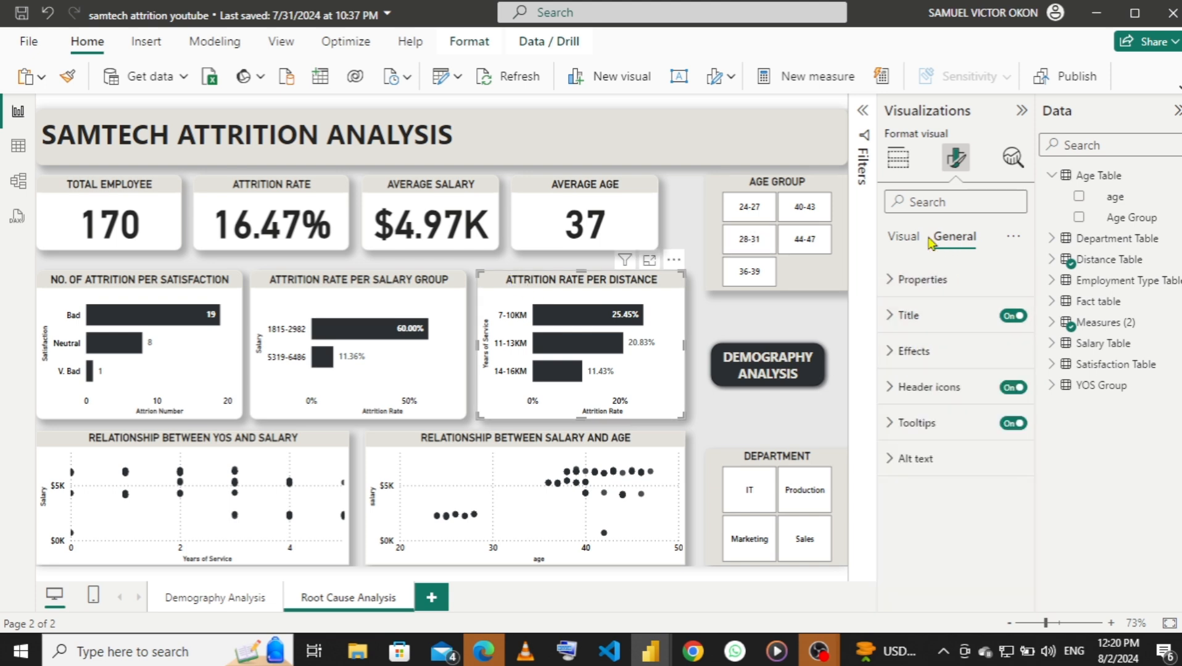
- Replace the distance bar chart's Y-axis title with text beginning "Distance From W"
click(905, 244)
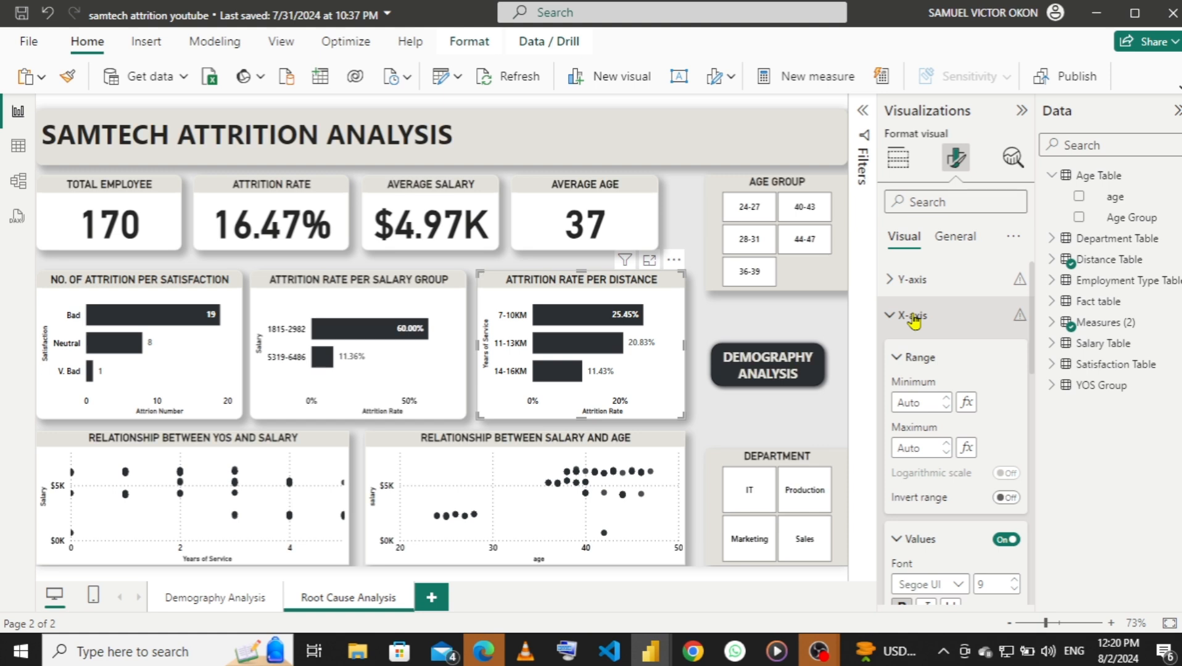
click(890, 314)
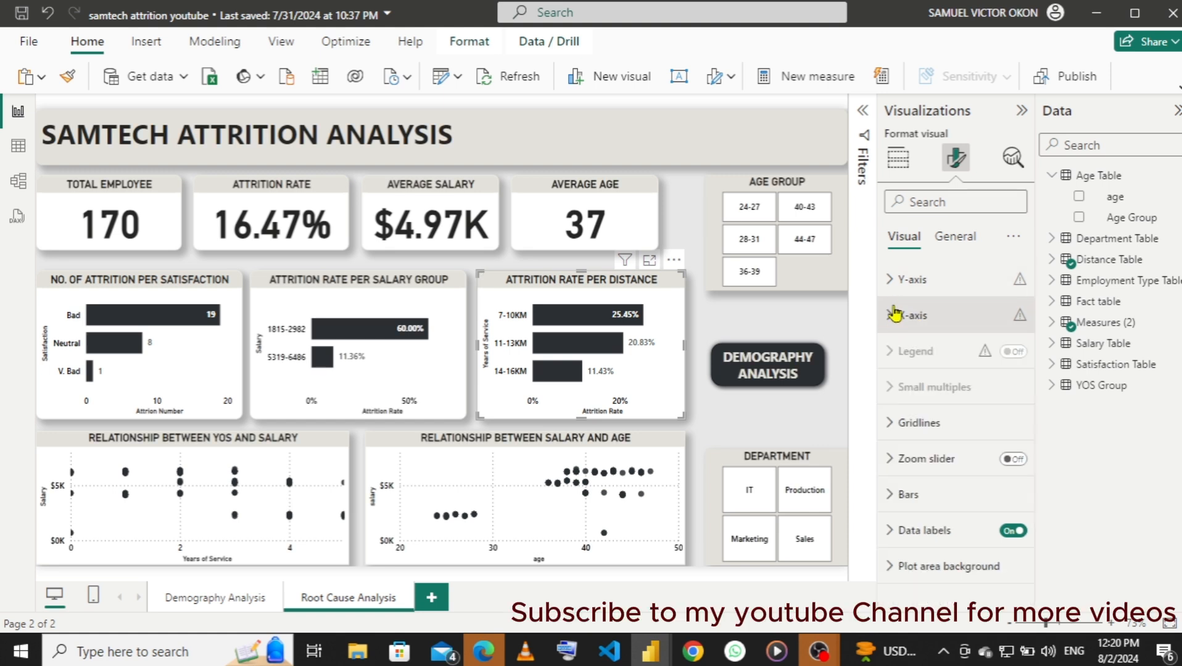
click(890, 280)
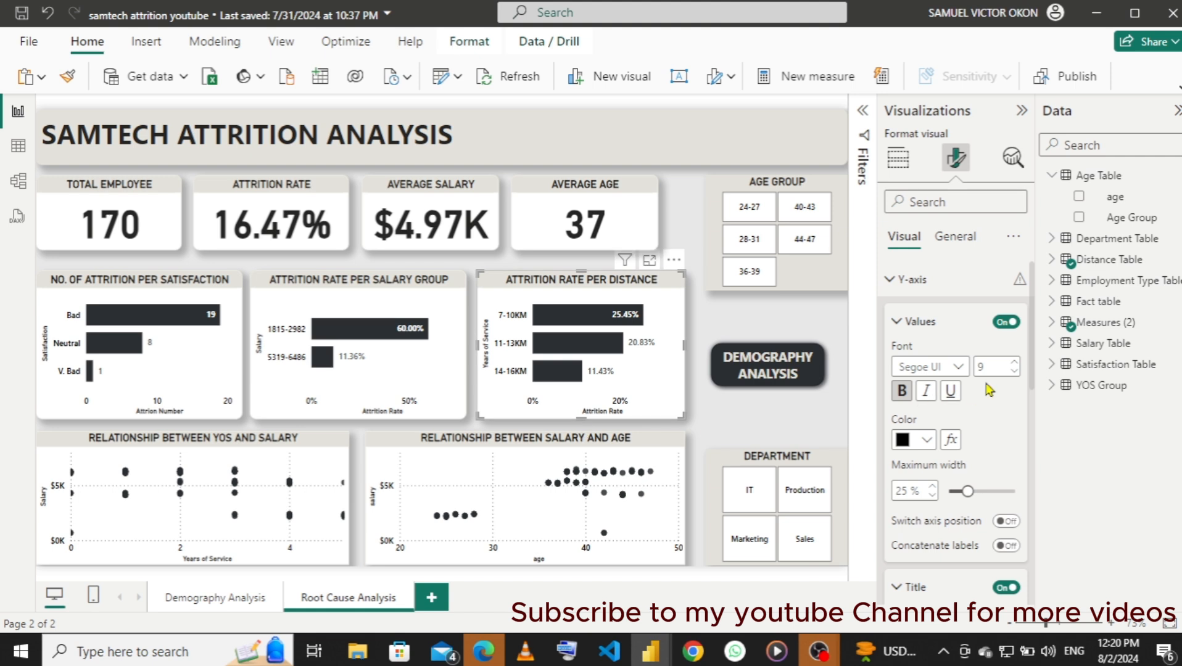
drag(1034, 330, 1028, 400)
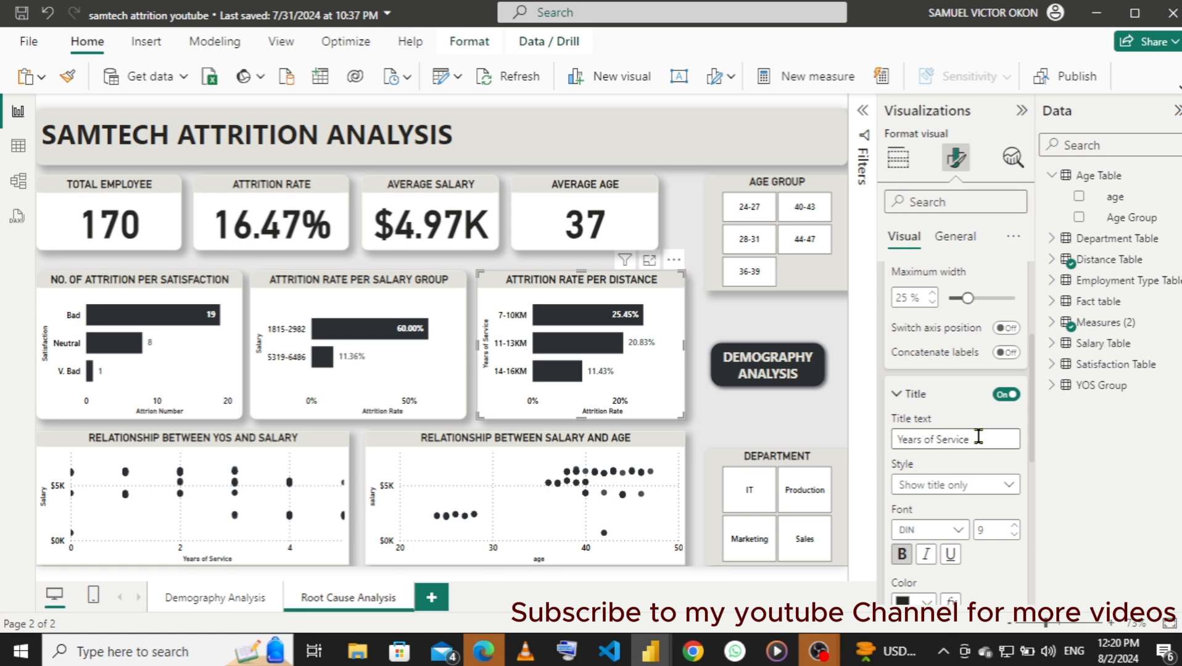
drag(978, 436, 882, 443)
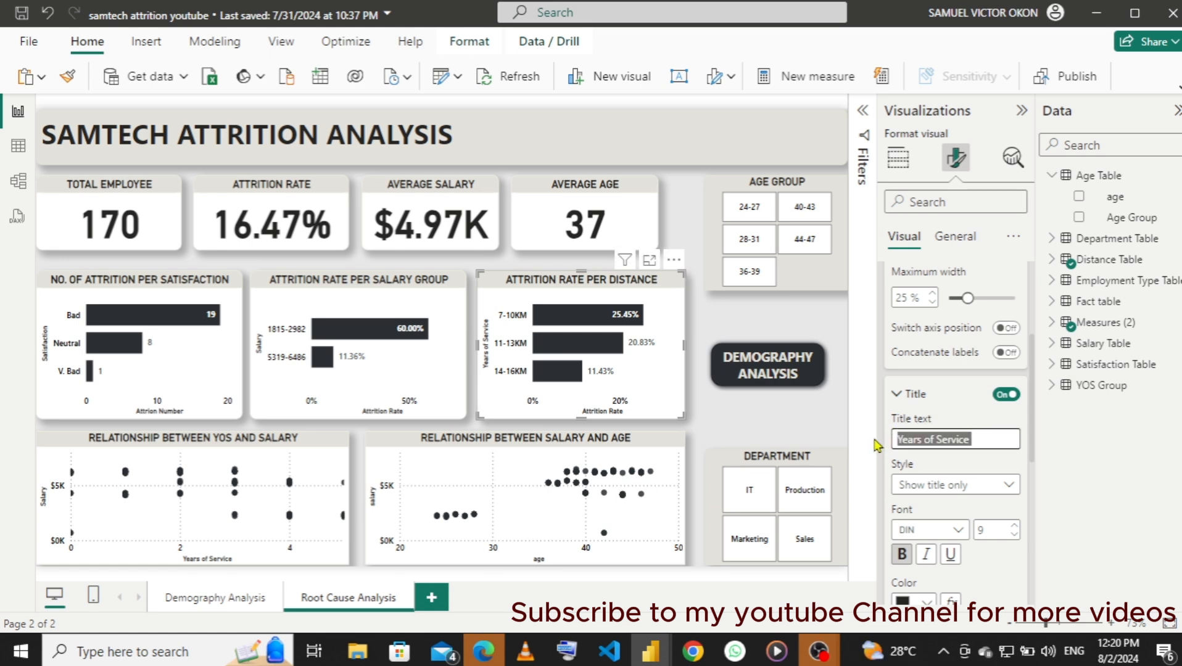
text(Distance)
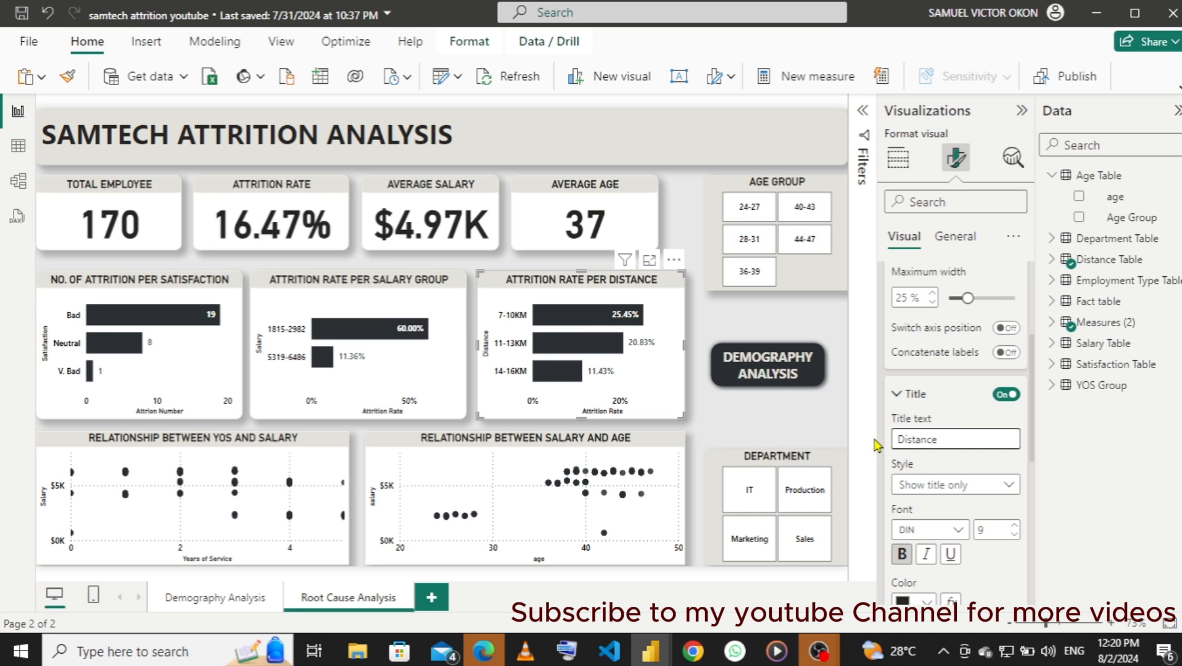
text( From W)
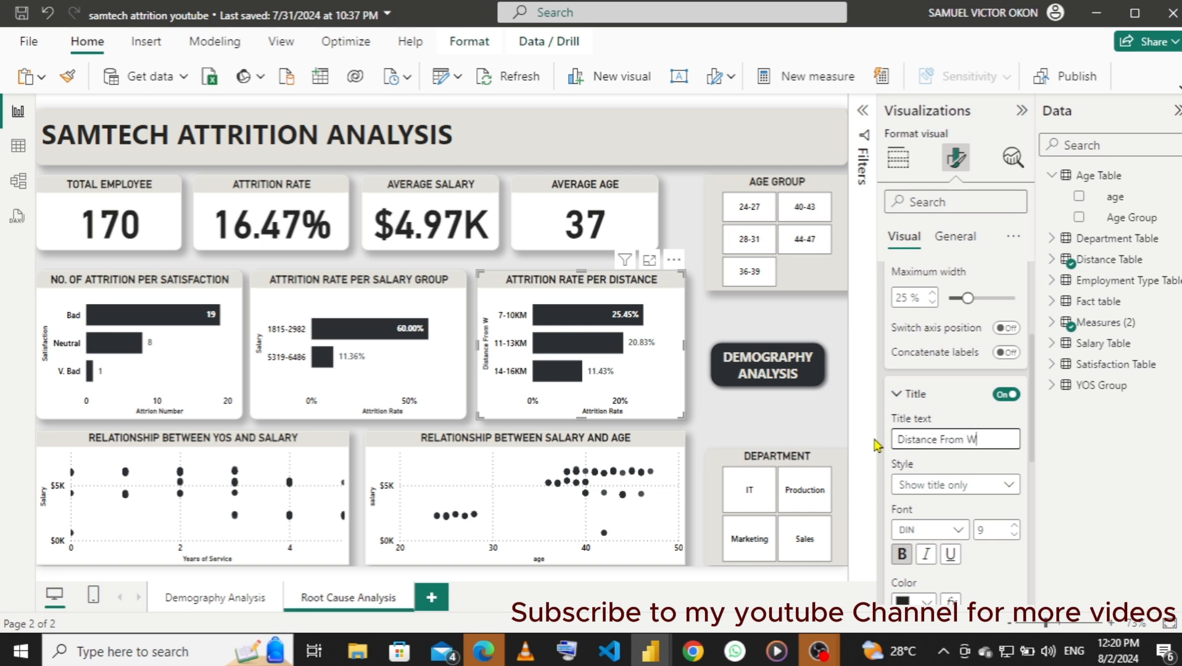